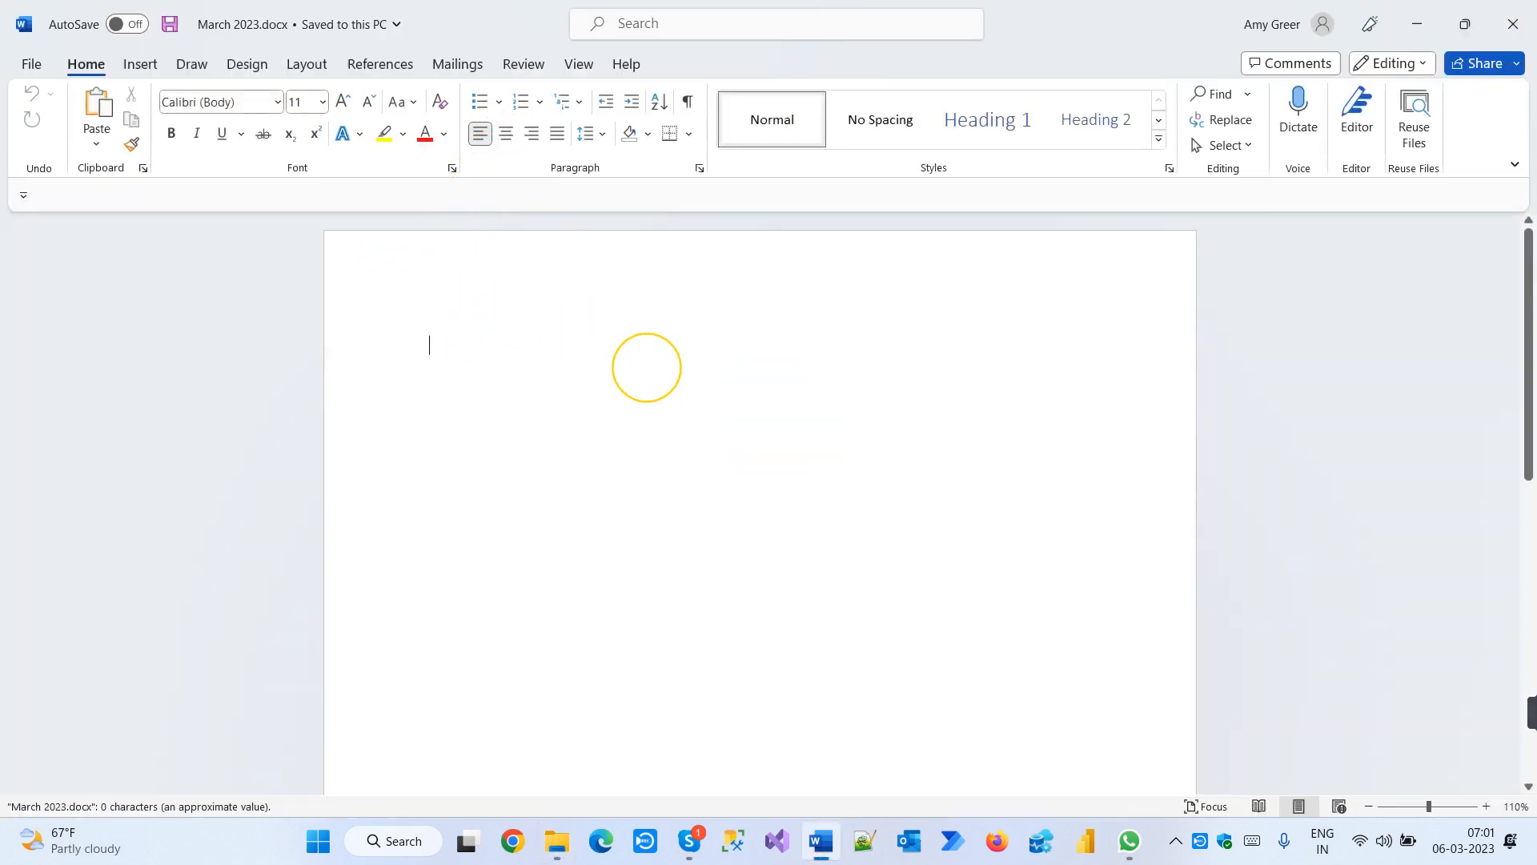
Enlarge the page view to 170% and show the Navigation Pane
{"action": "scroll", "coordinate": [751, 401], "scroll_direction": "up", "scroll_amount": 4}
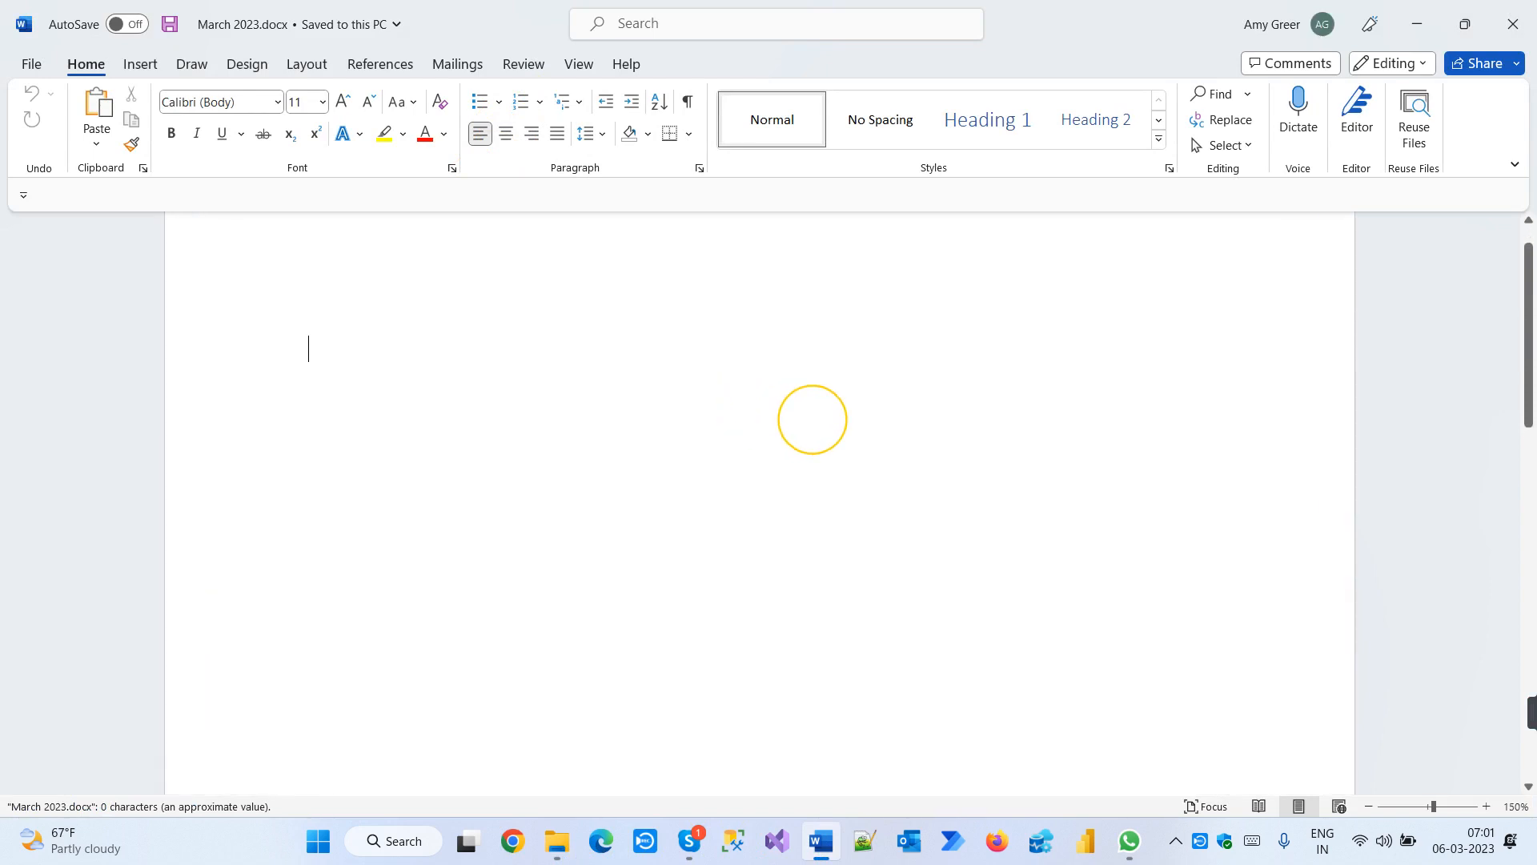
{"action": "scroll", "coordinate": [811, 418], "scroll_direction": "up", "scroll_amount": 2}
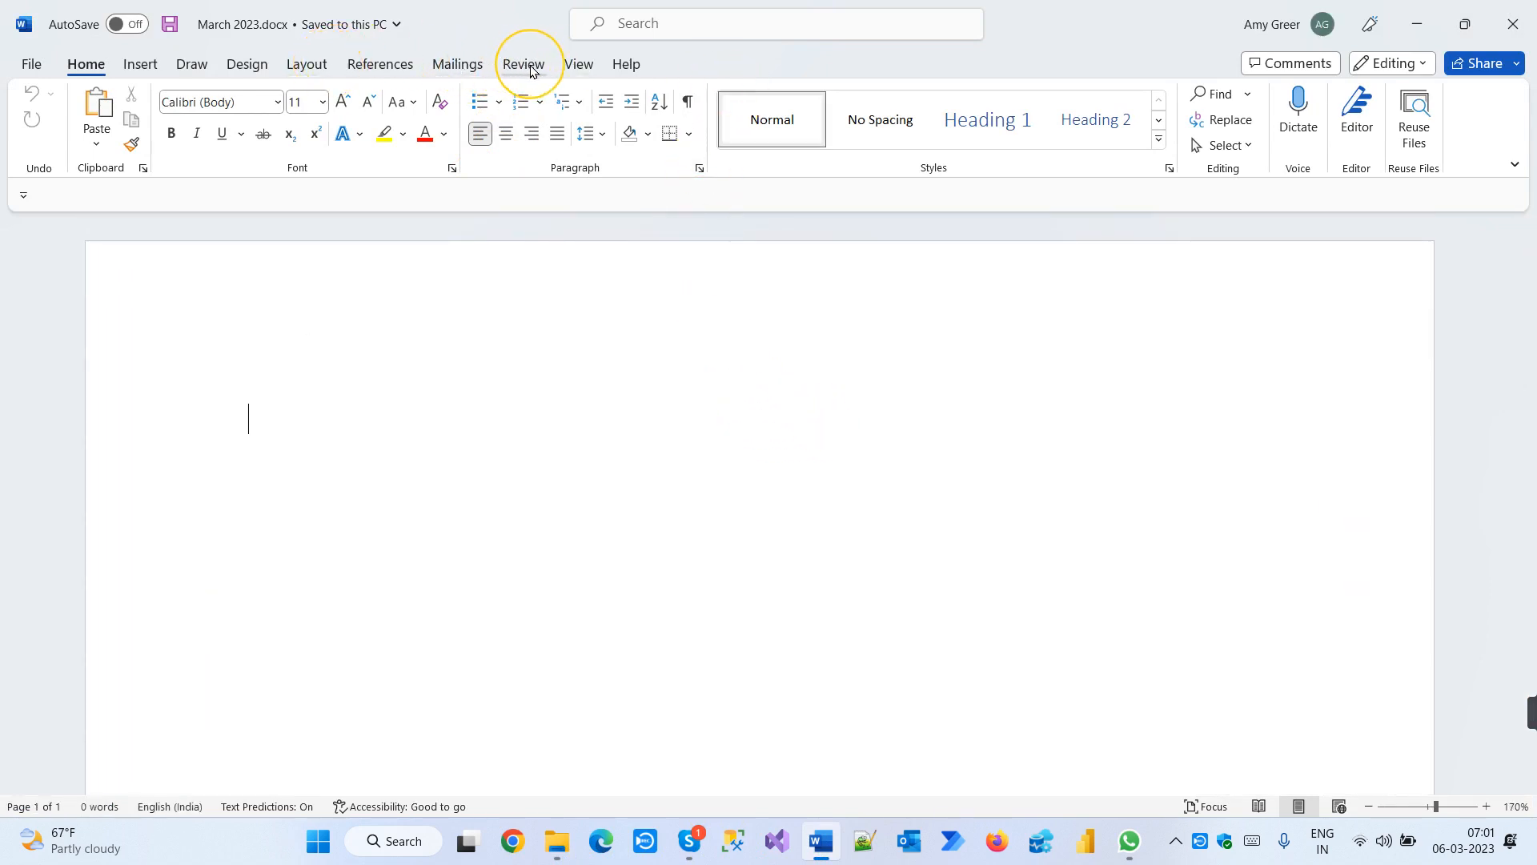
{"action": "left_click", "coordinate": [571, 65]}
{"action": "left_click", "coordinate": [468, 145]}
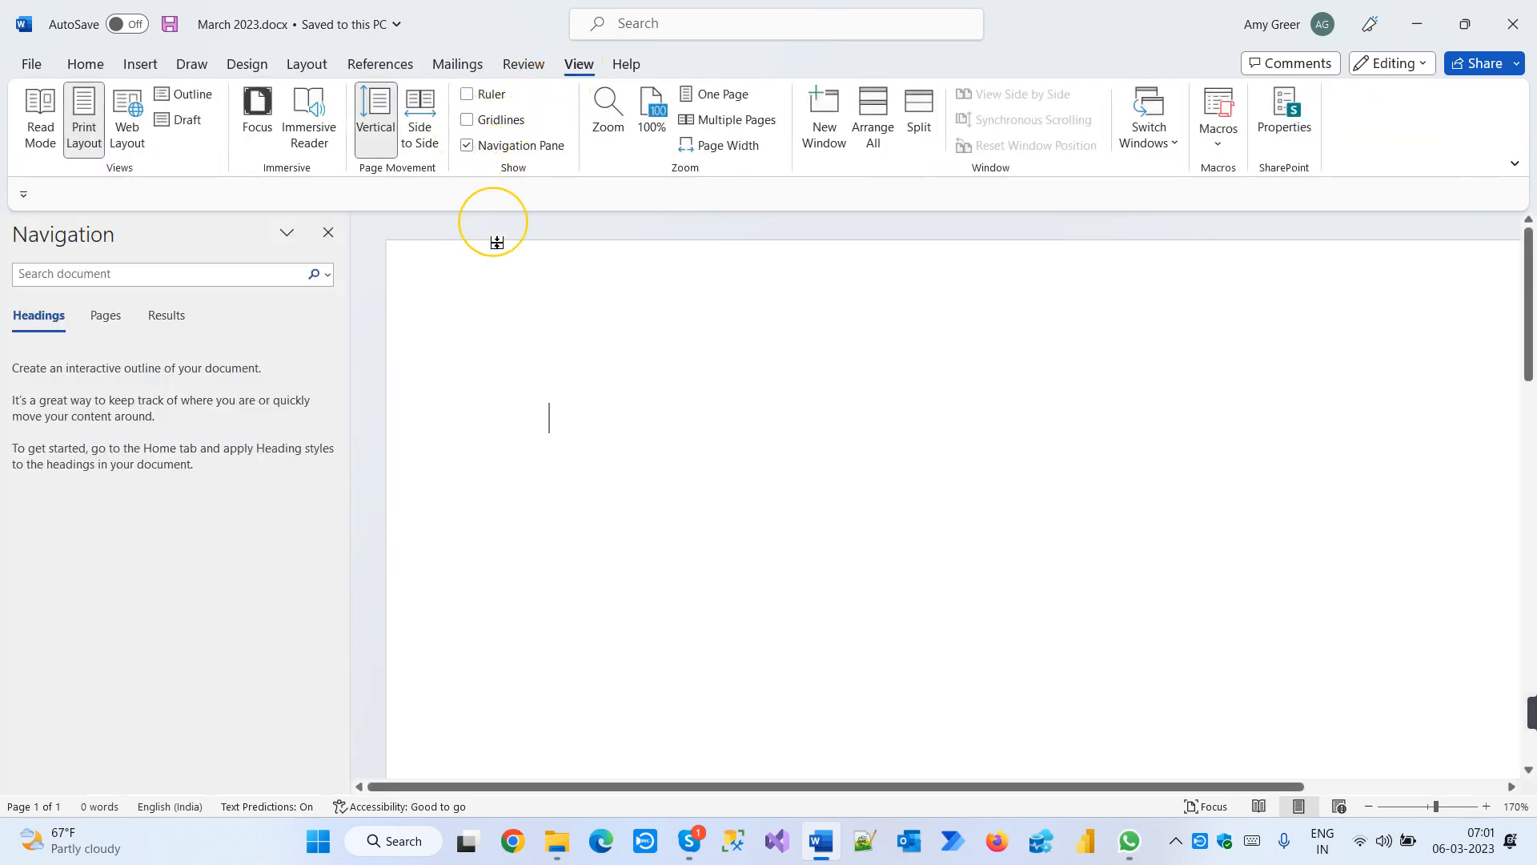
Write the title "Power BI Demo" on the blank page, format it as Heading 1 and start a new line below it
{"action": "type", "text": "Po"}
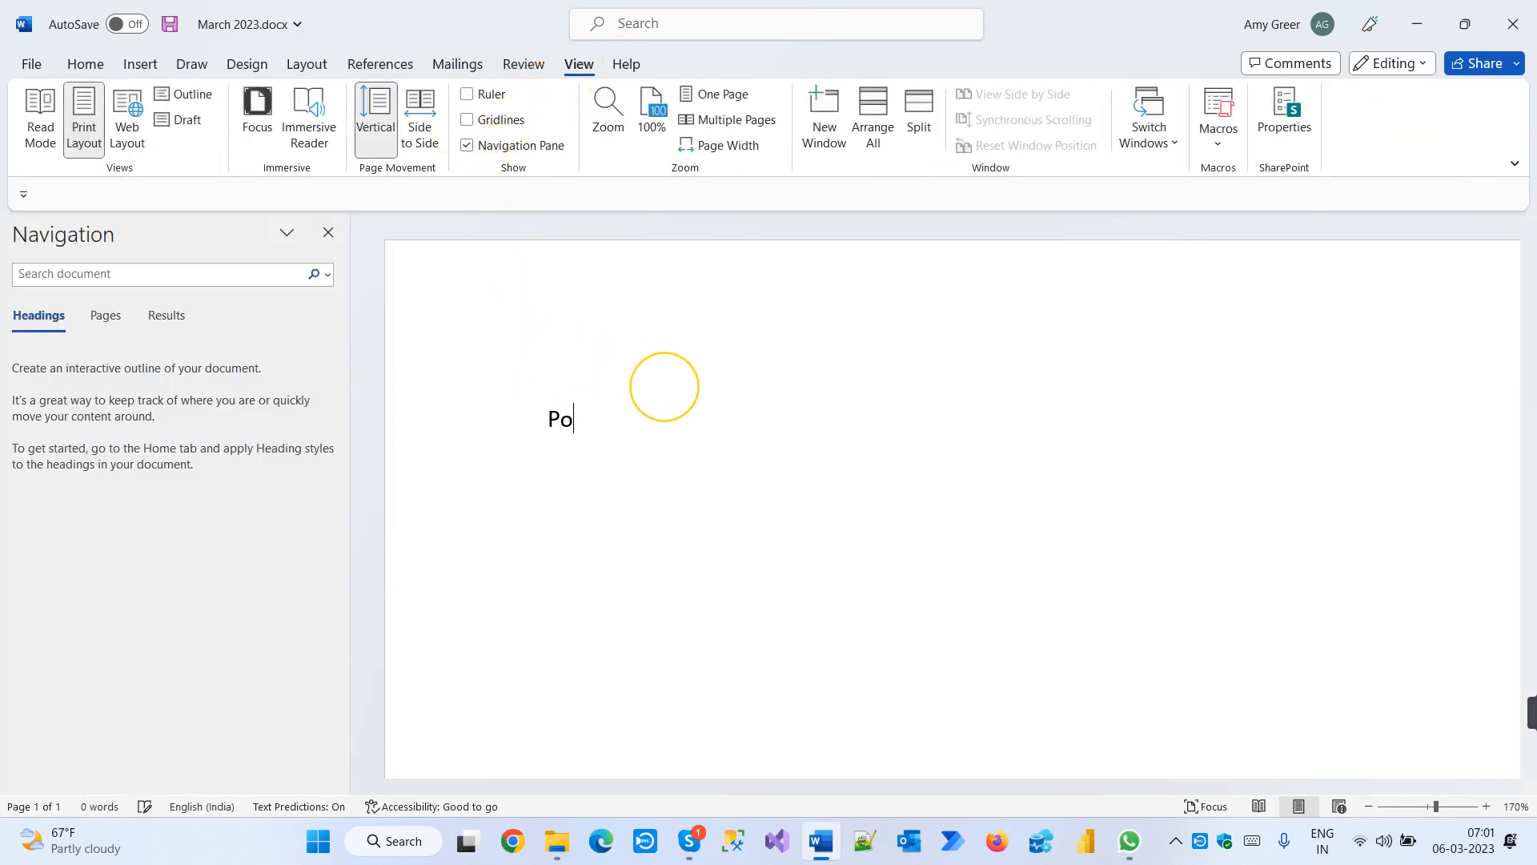
{"action": "type", "text": "wer BI Demp"}
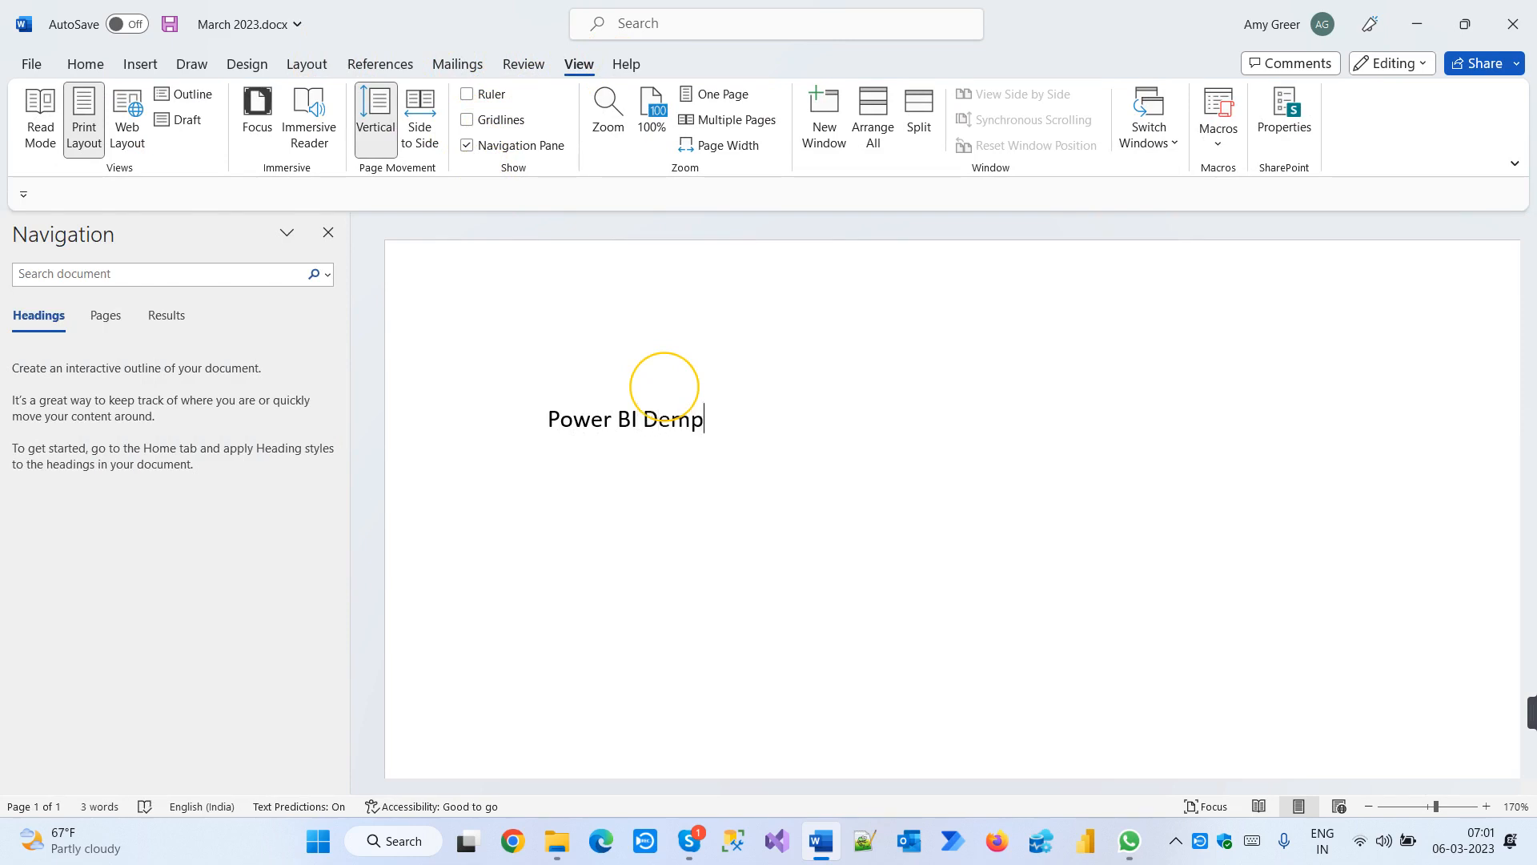
{"action": "key", "text": "BackSpace"}
{"action": "type", "text": "o"}
{"action": "left_click", "coordinate": [631, 419]}
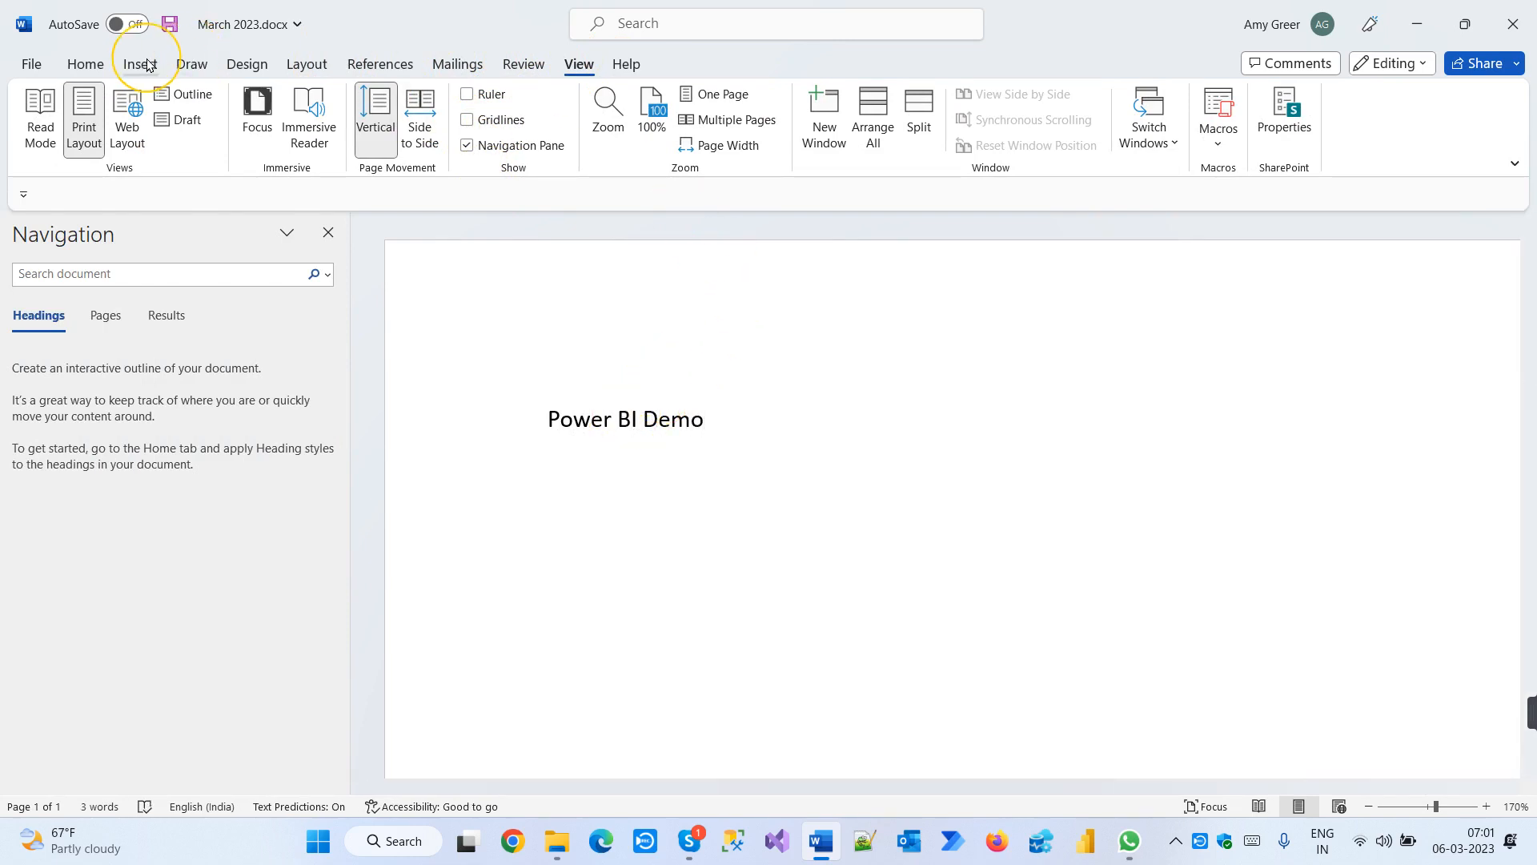
{"action": "left_click", "coordinate": [91, 60]}
{"action": "left_click", "coordinate": [981, 117]}
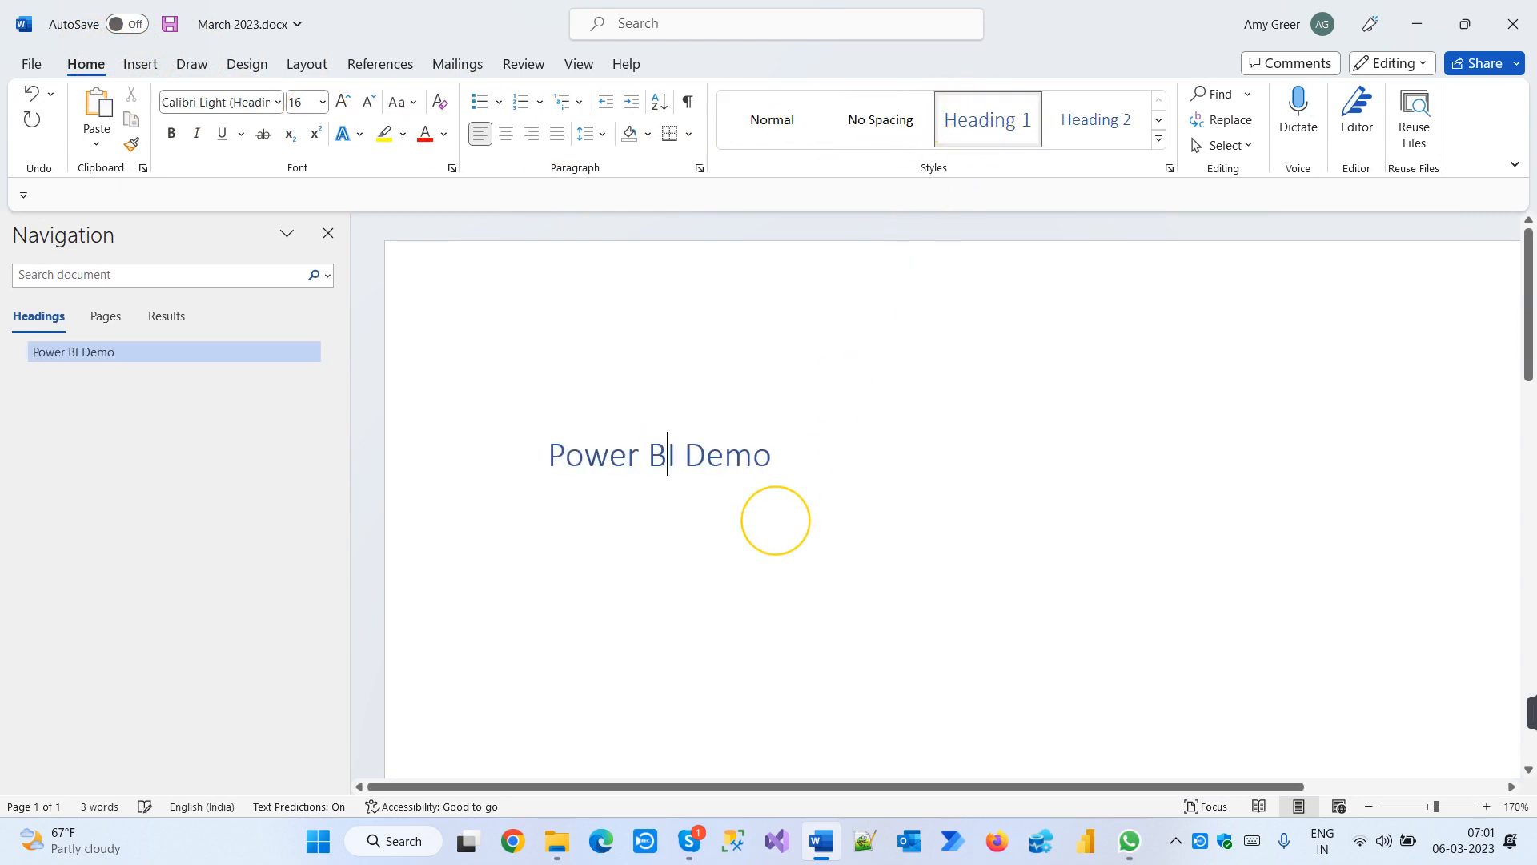
{"action": "left_click", "coordinate": [852, 463]}
{"action": "key", "text": "Return"}
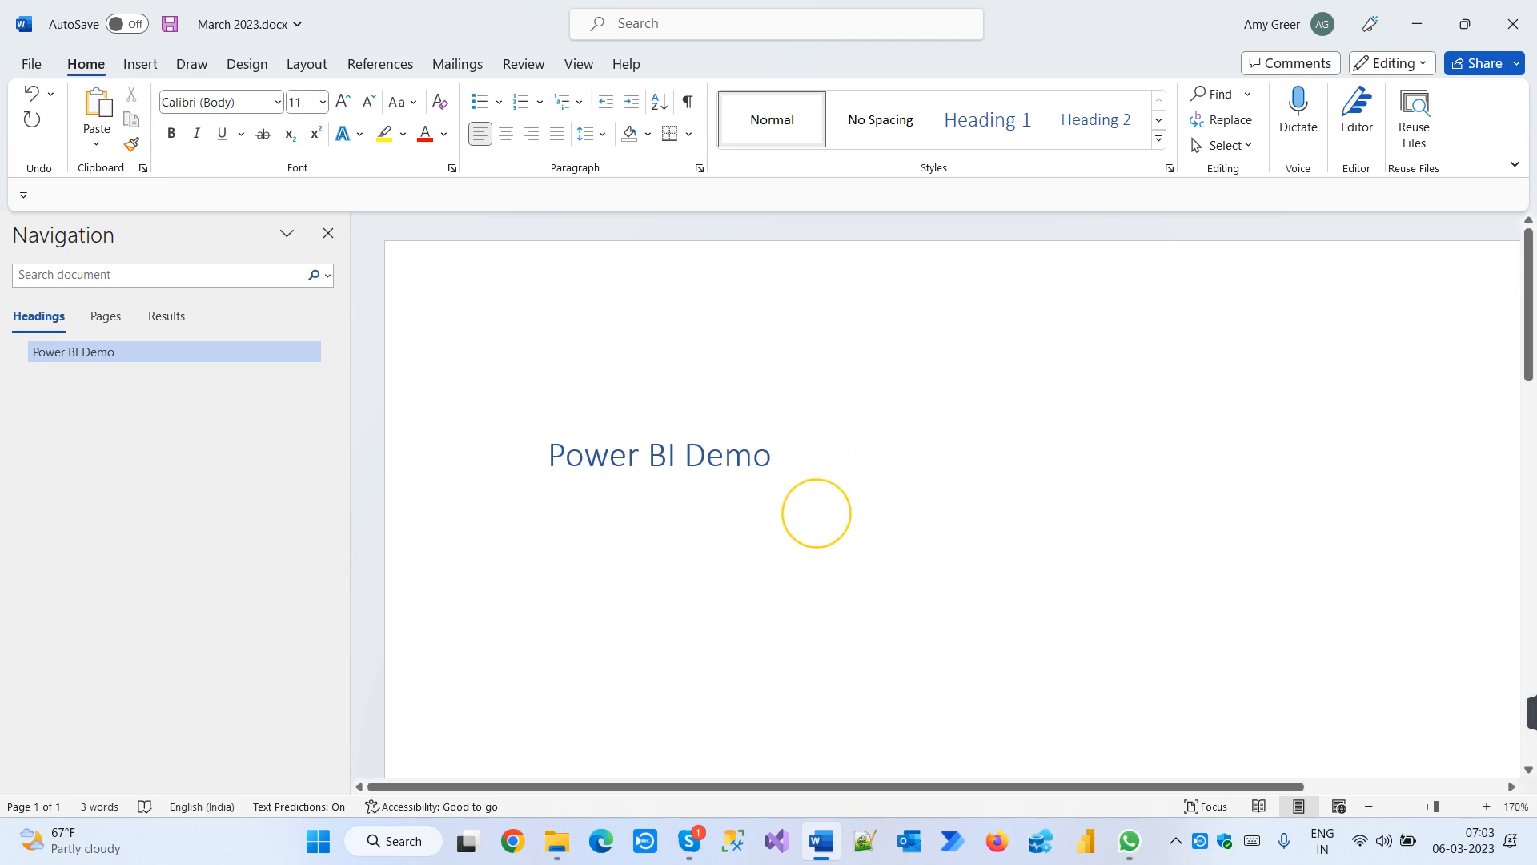
Write the line "BI – Business Intelligence" under the heading, followed by a new paragraph
{"action": "scroll", "coordinate": [802, 523], "scroll_direction": "down", "scroll_amount": 1}
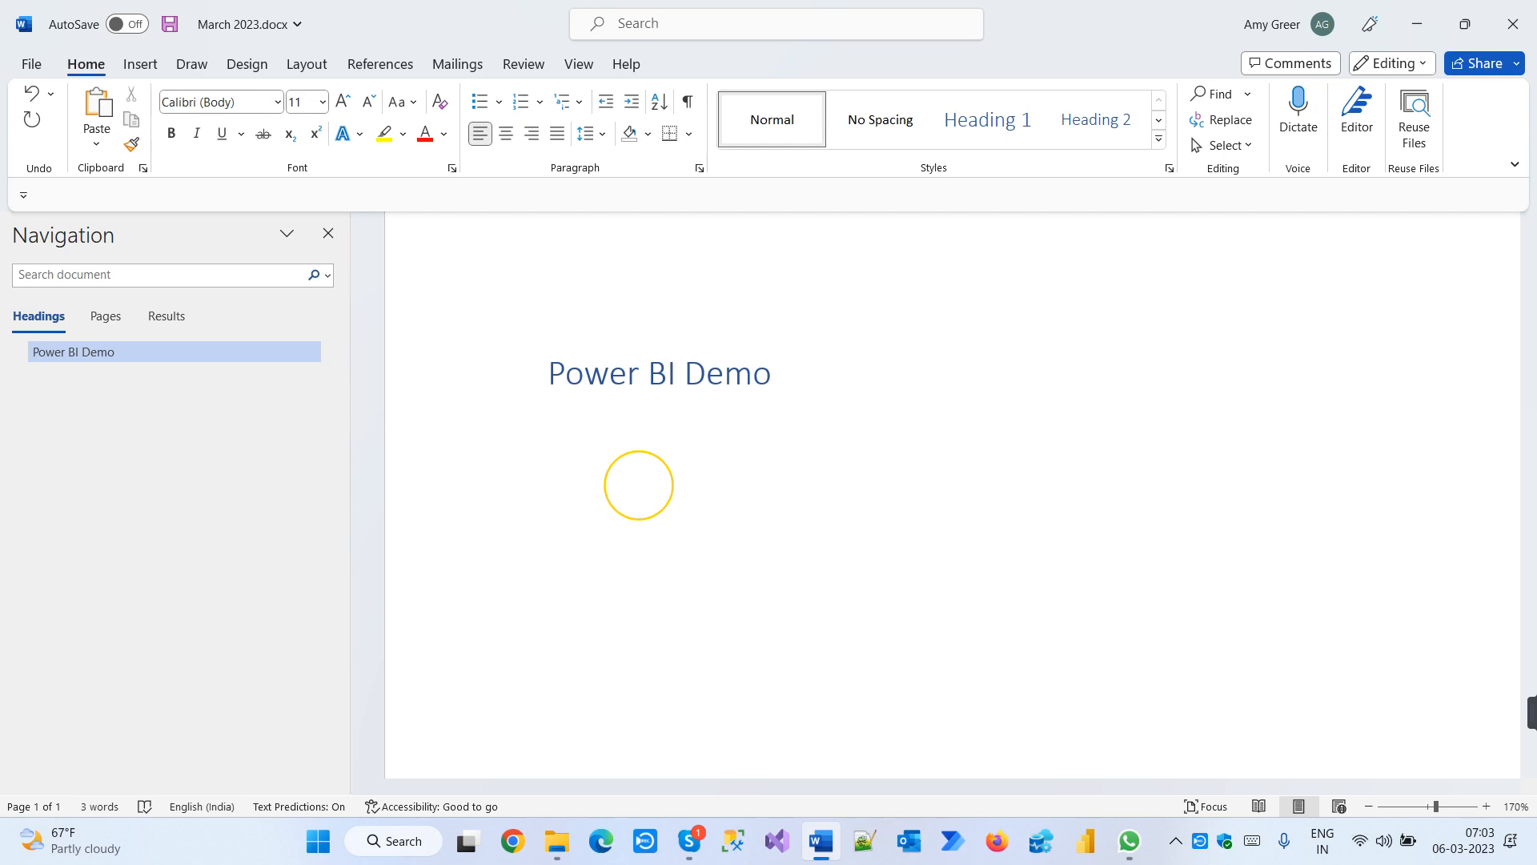
{"action": "type", "text": "BI - "}
{"action": "type", "text": "Bu"}
{"action": "type", "text": "sine"}
{"action": "type", "text": "ss In"}
{"action": "type", "text": "telligence"}
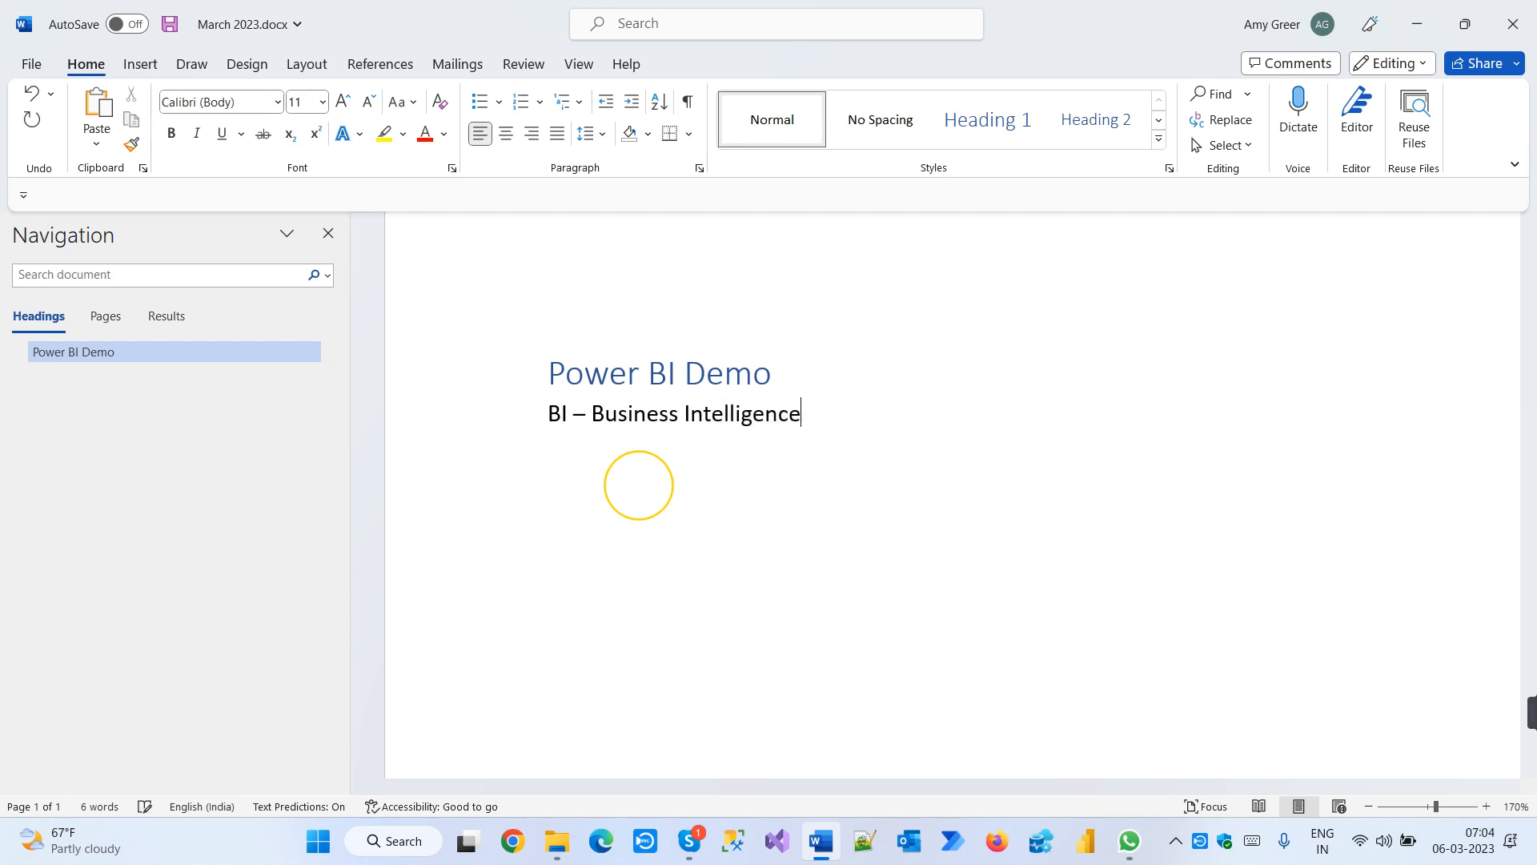
{"action": "key", "text": "Return"}
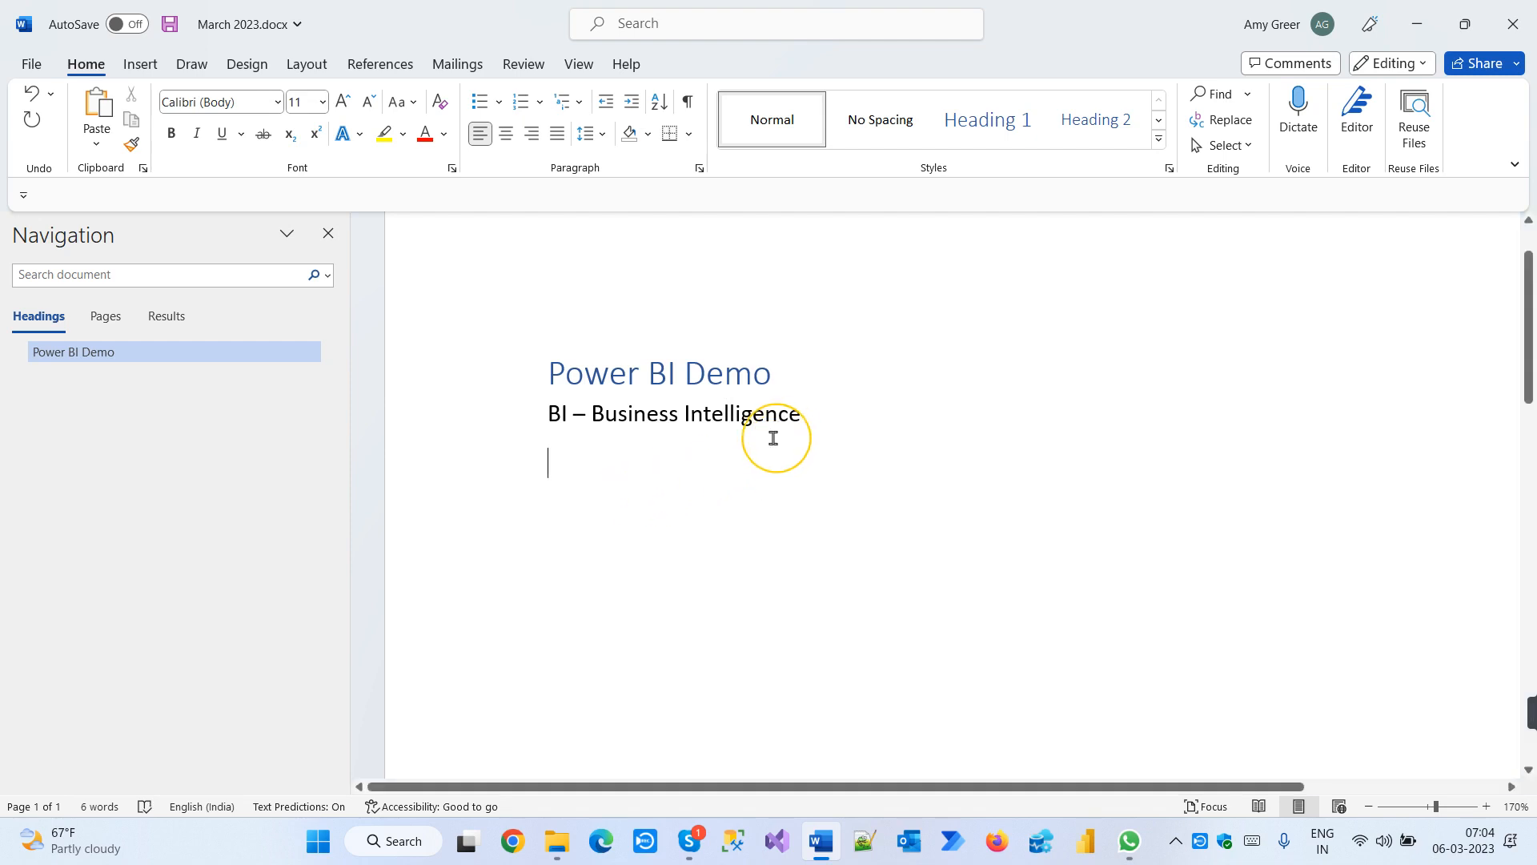
Add the line "Intelligence?" below the Business Intelligence line and start a new paragraph
{"action": "double_click", "coordinate": [792, 416]}
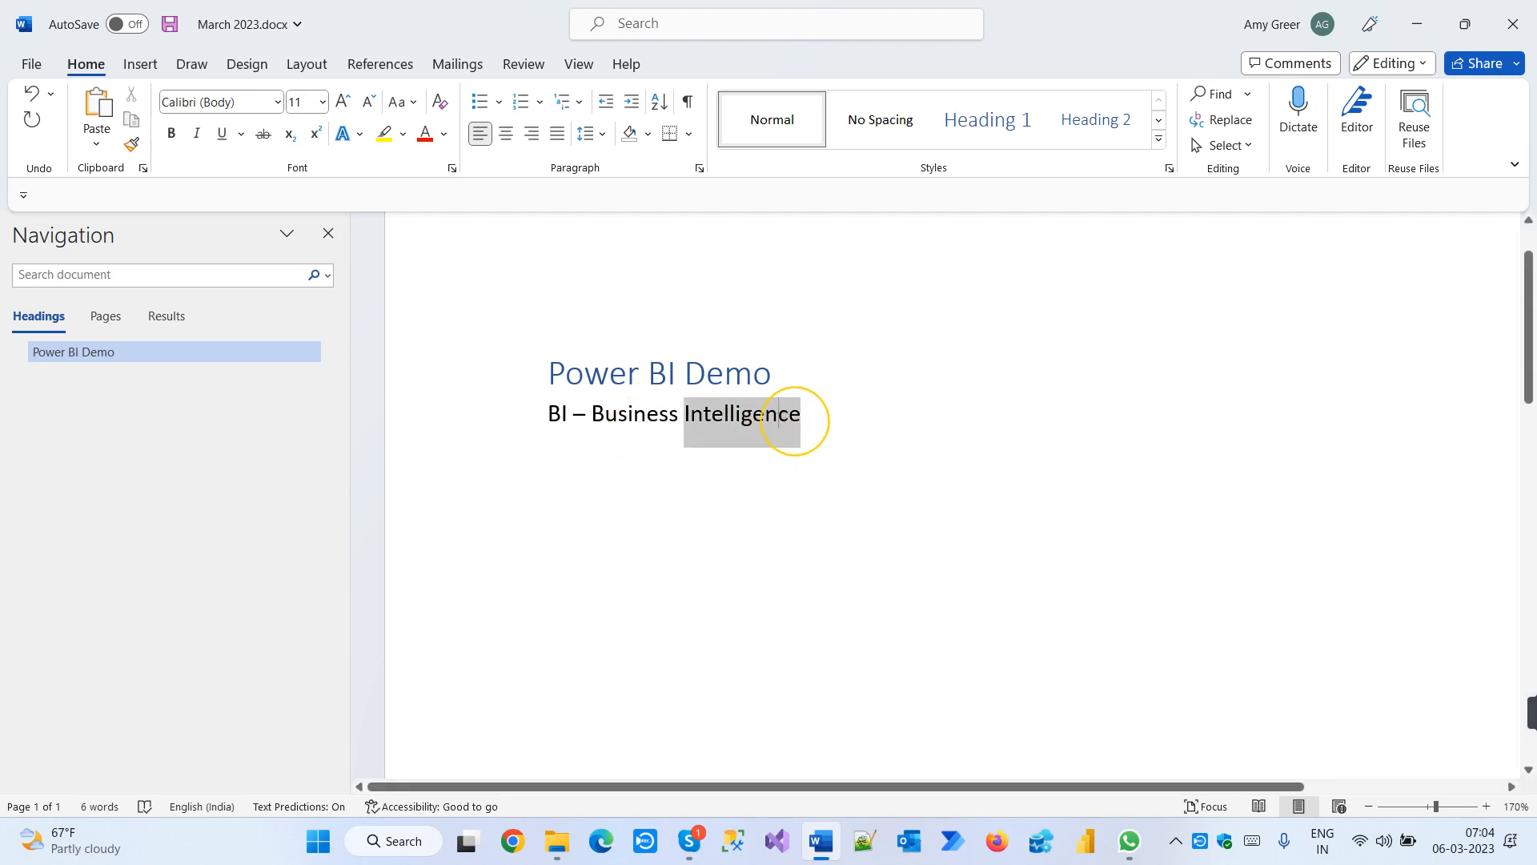
{"action": "left_click", "coordinate": [581, 480]}
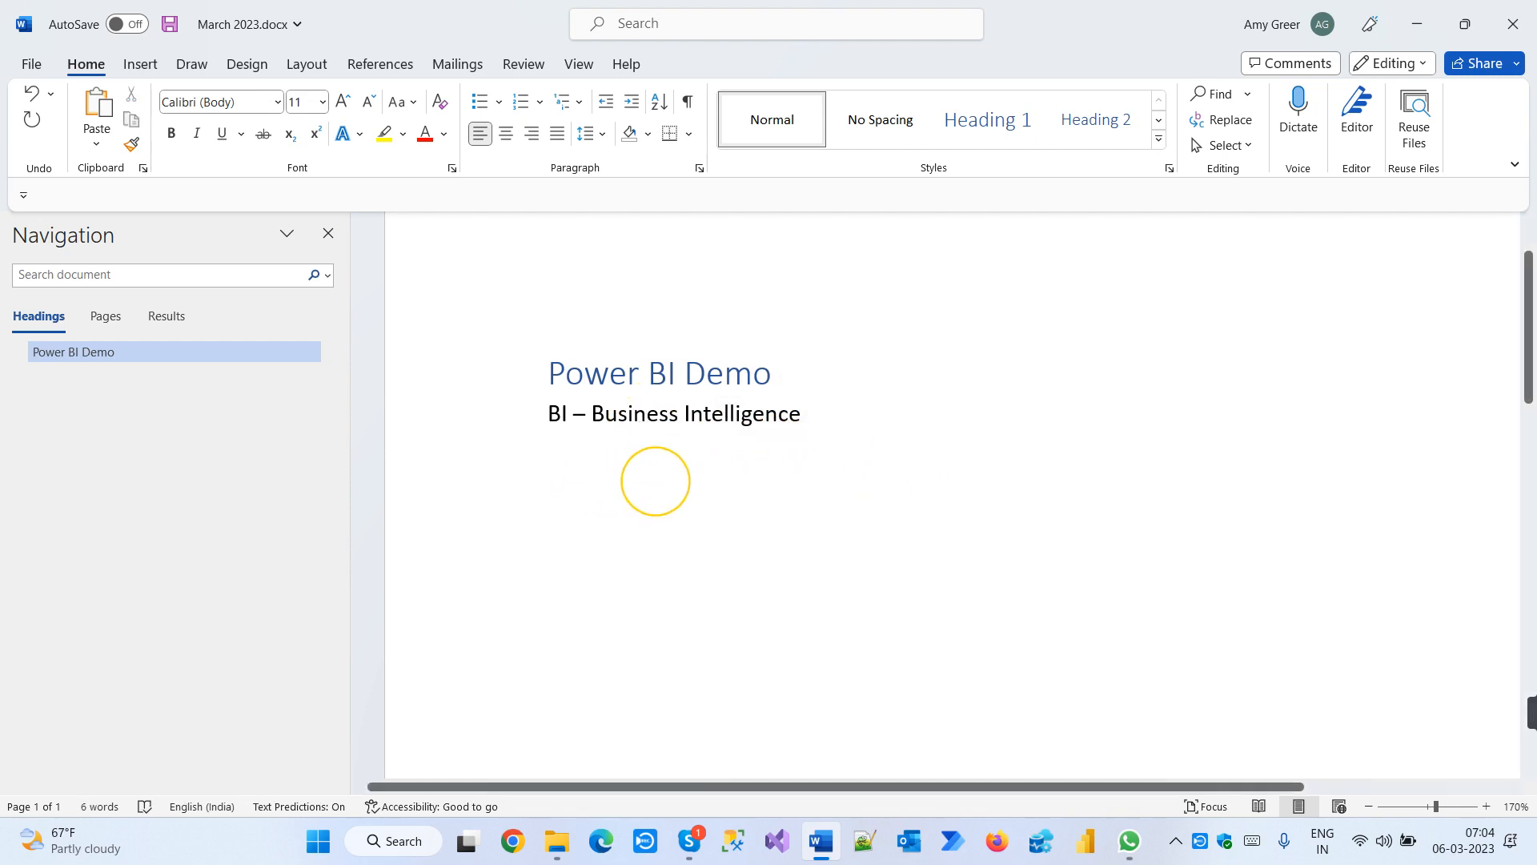
{"action": "type", "text": "I"}
{"action": "key", "text": "BackSpace"}
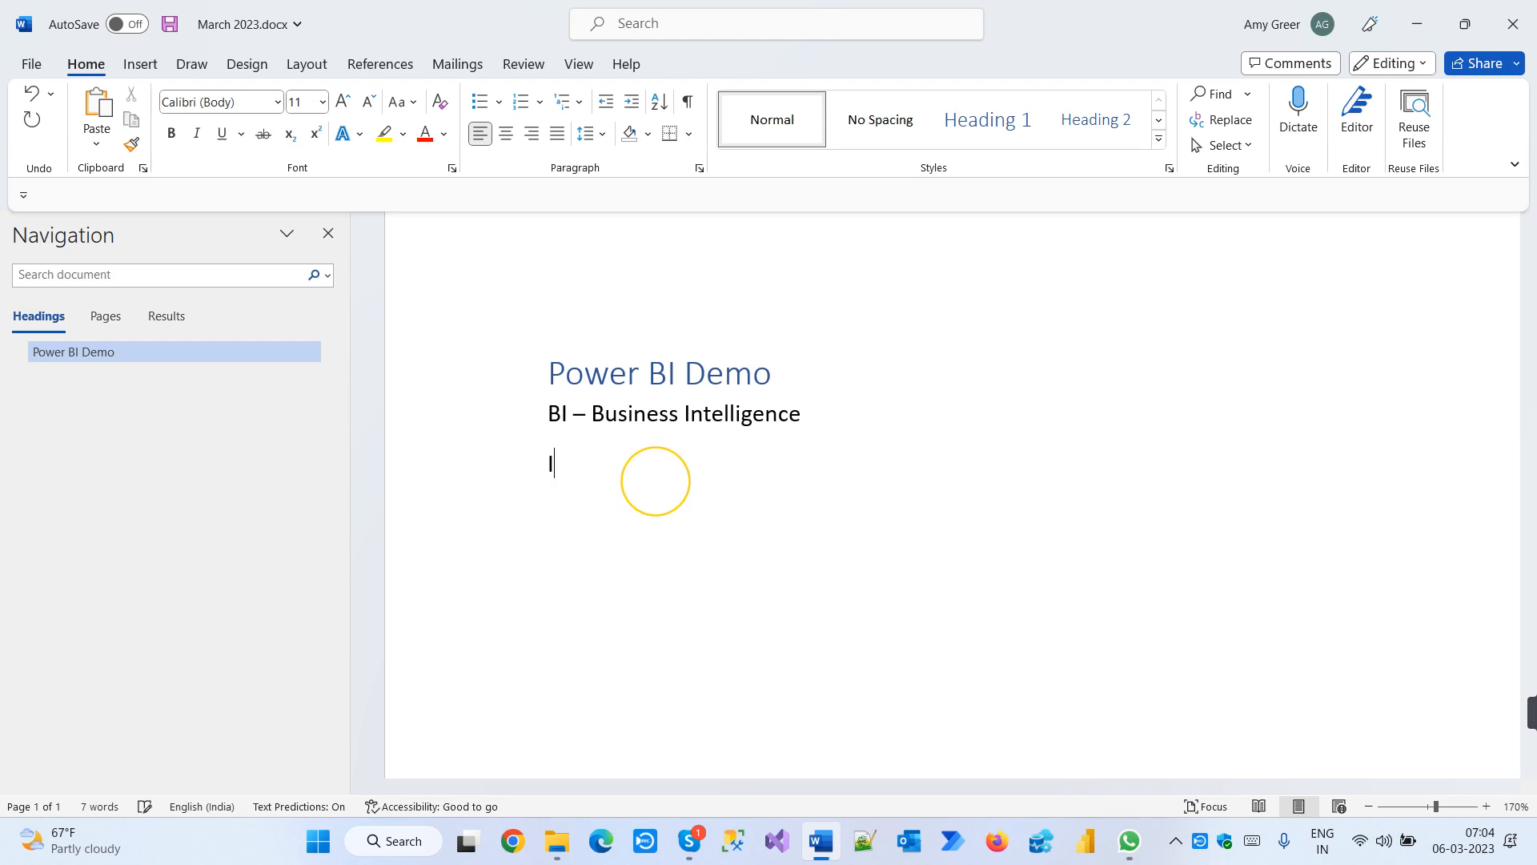
{"action": "type", "text": "ne"}
{"action": "key", "text": "BackSpace"}
{"action": "type", "text": "telligence?"}
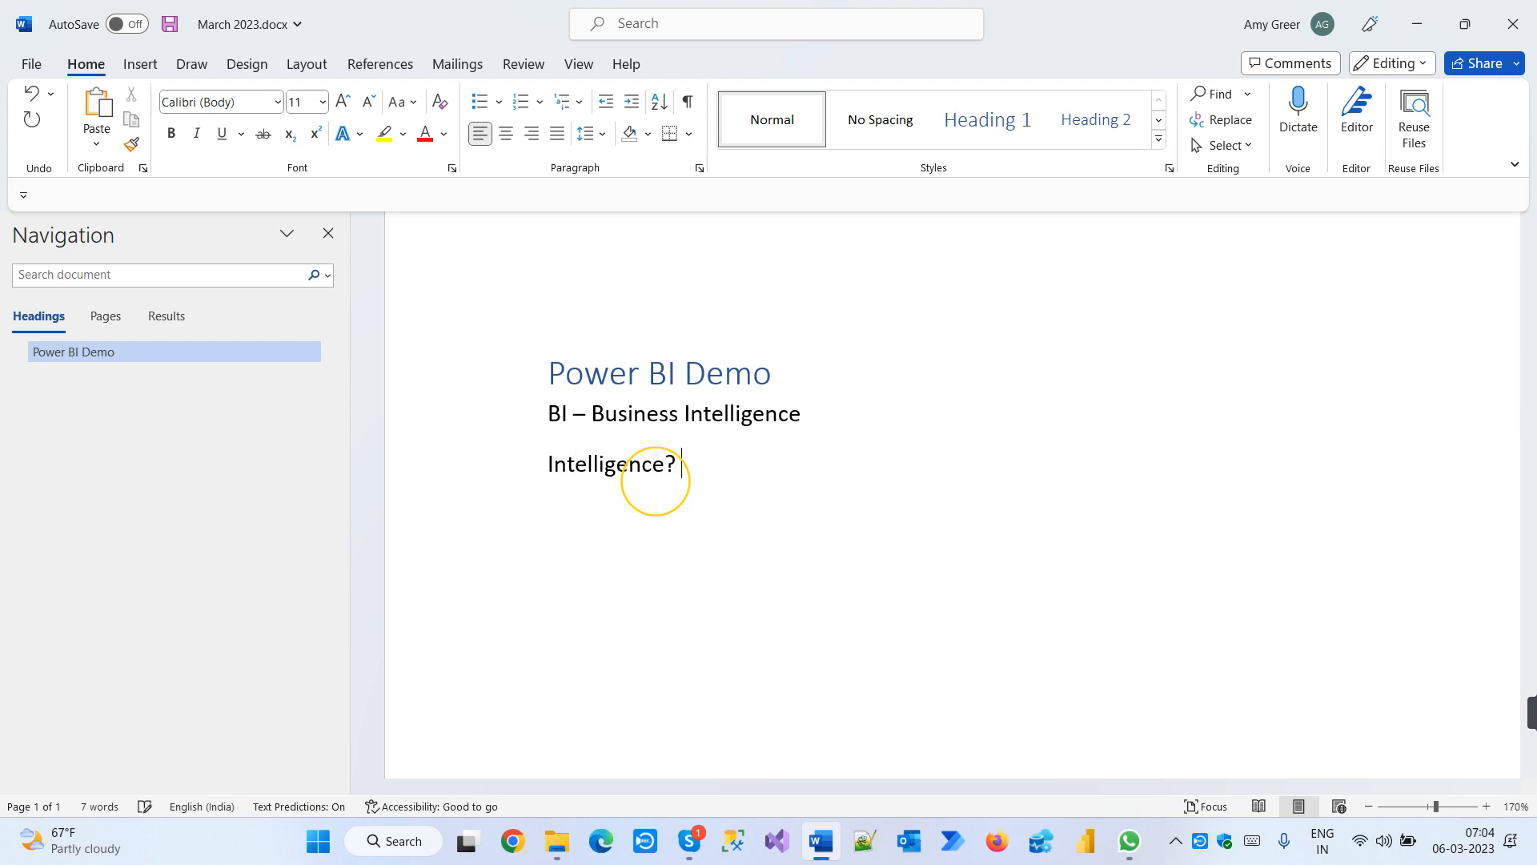
{"action": "key", "text": "Return"}
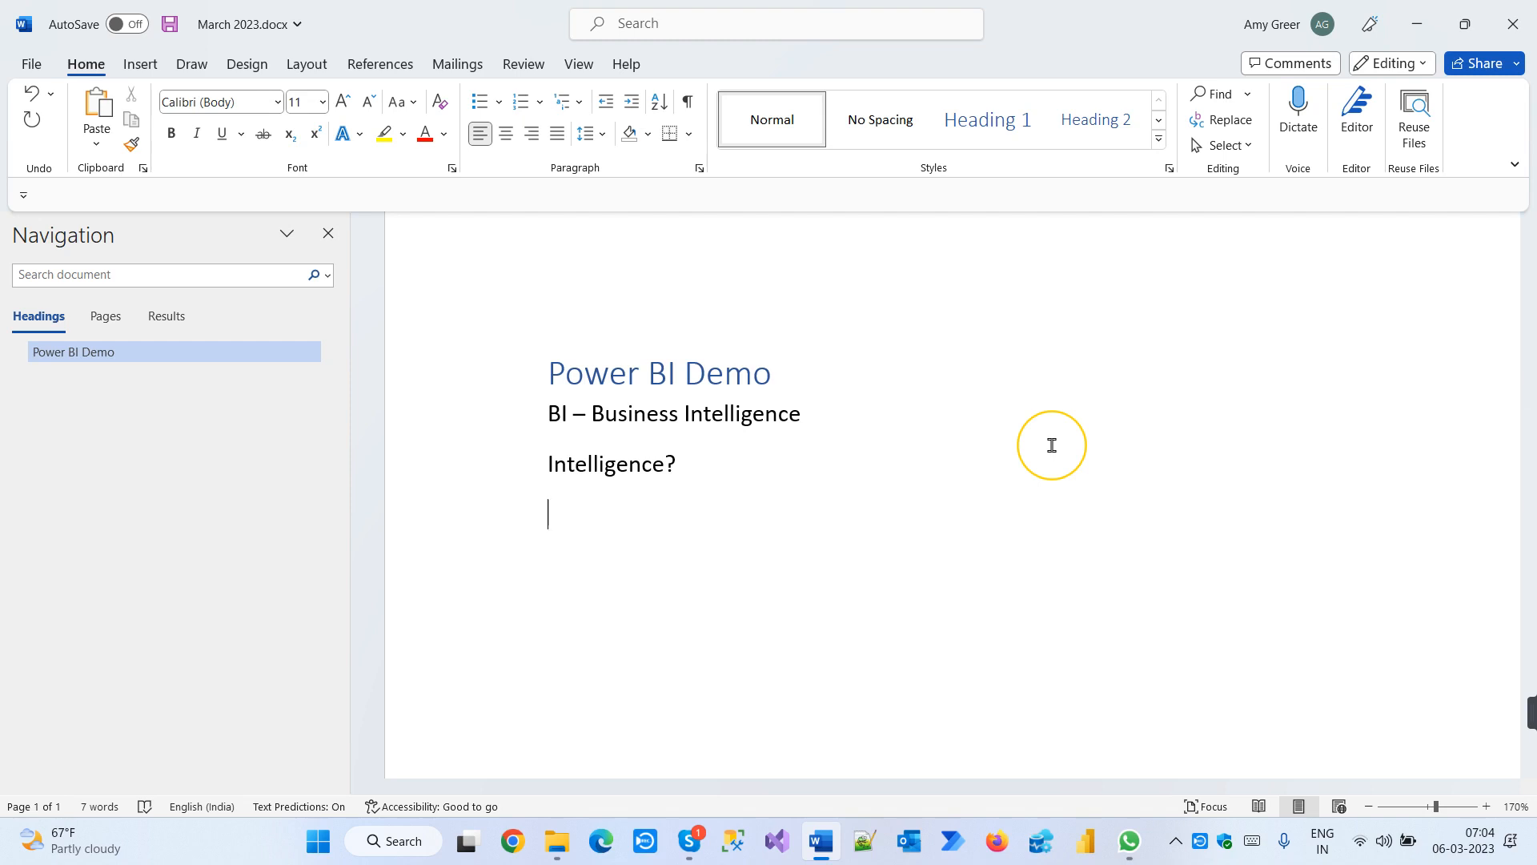
Add three separate lines under "Intelligence?": "What happened", "What is happening" and "What will happen"
{"action": "type", "text": "What happened"}
{"action": "key", "text": "Return"}
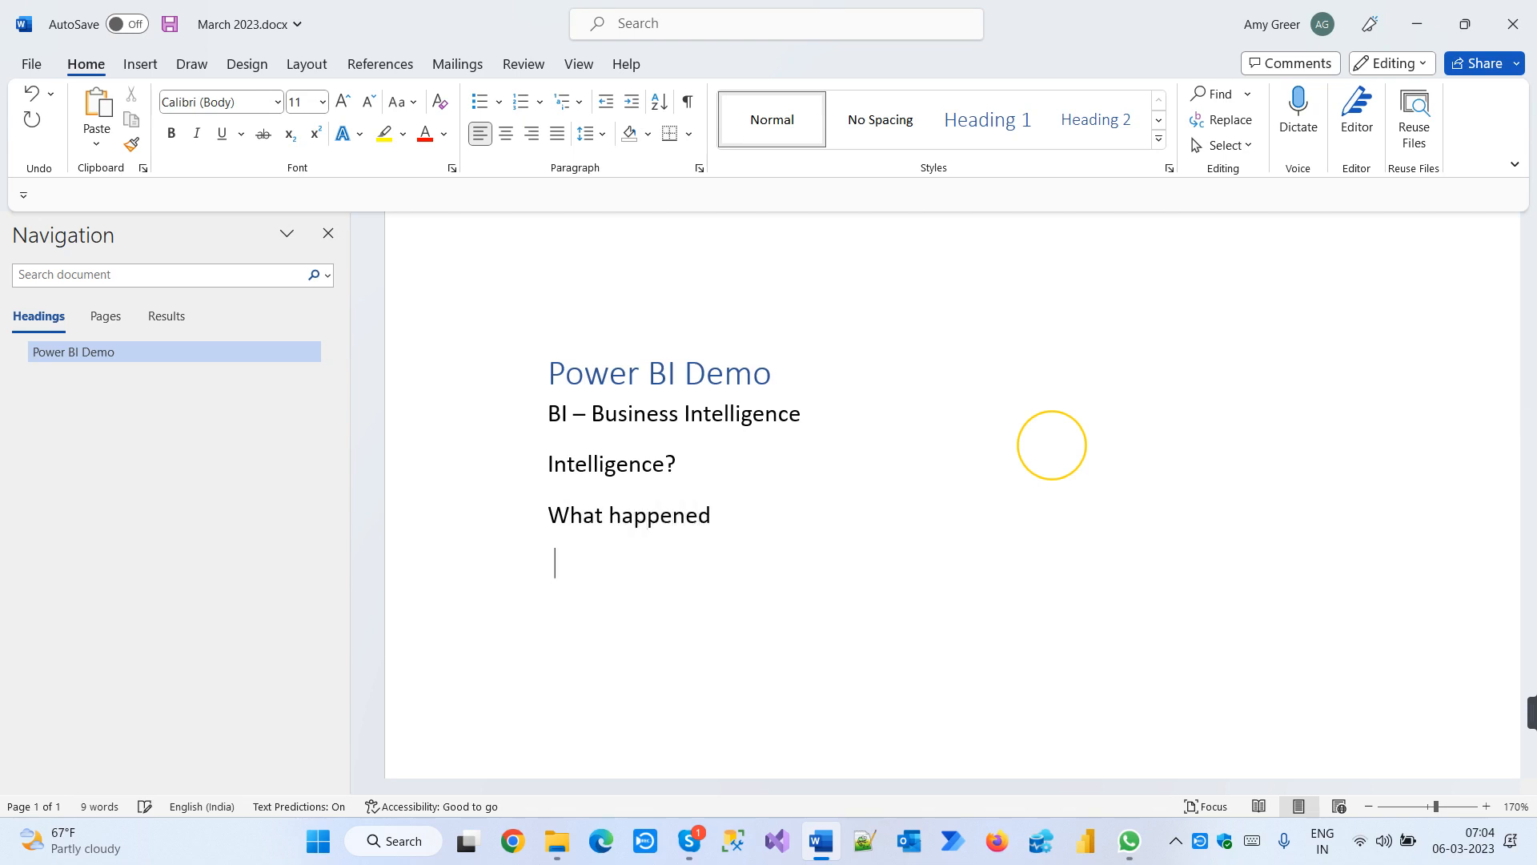
{"action": "type", "text": "Wha"}
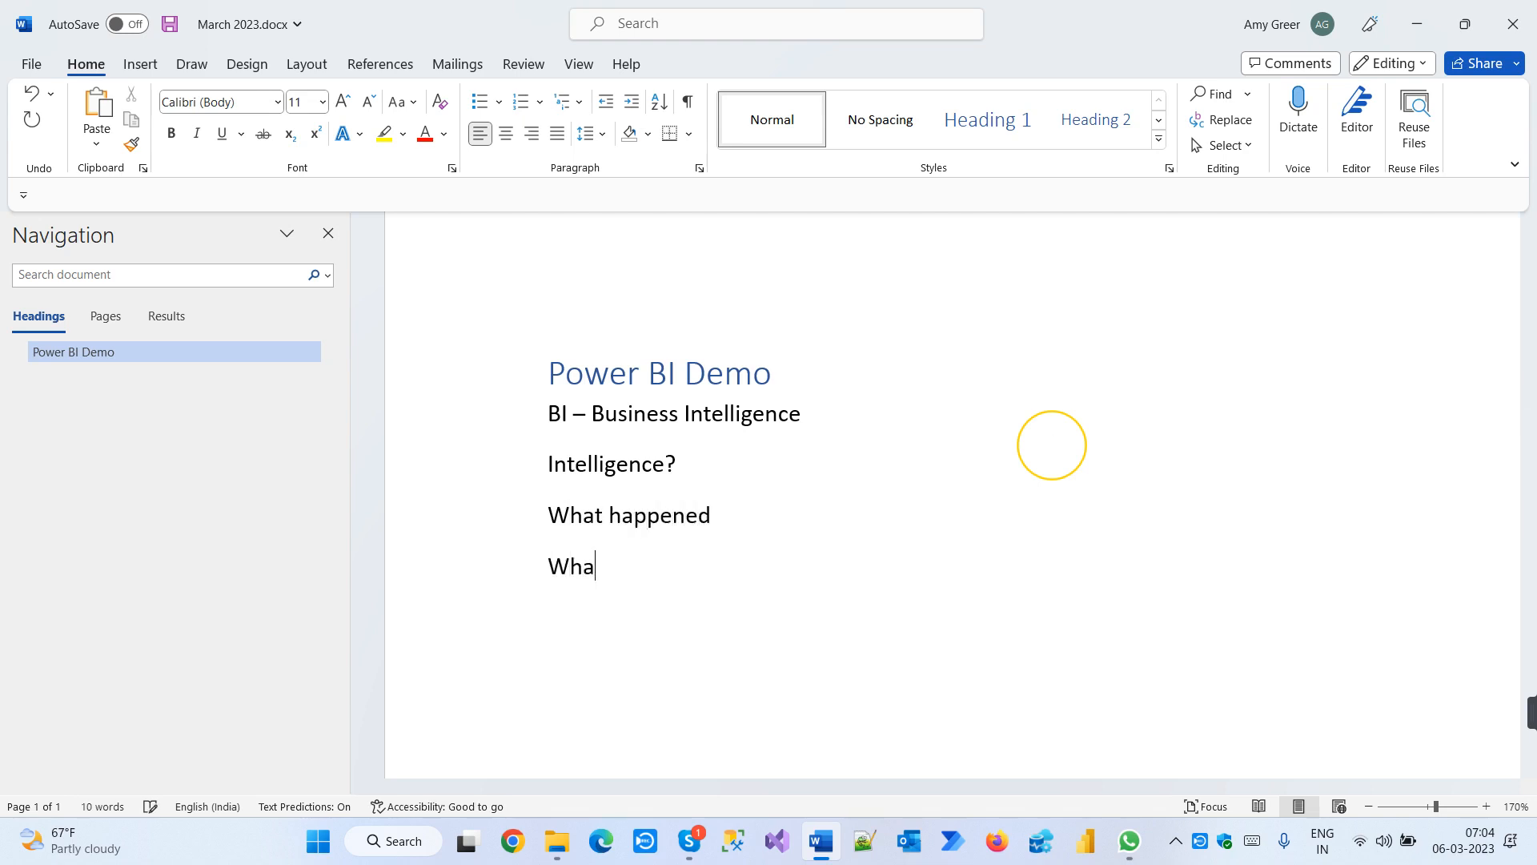
{"action": "type", "text": "t is happ"}
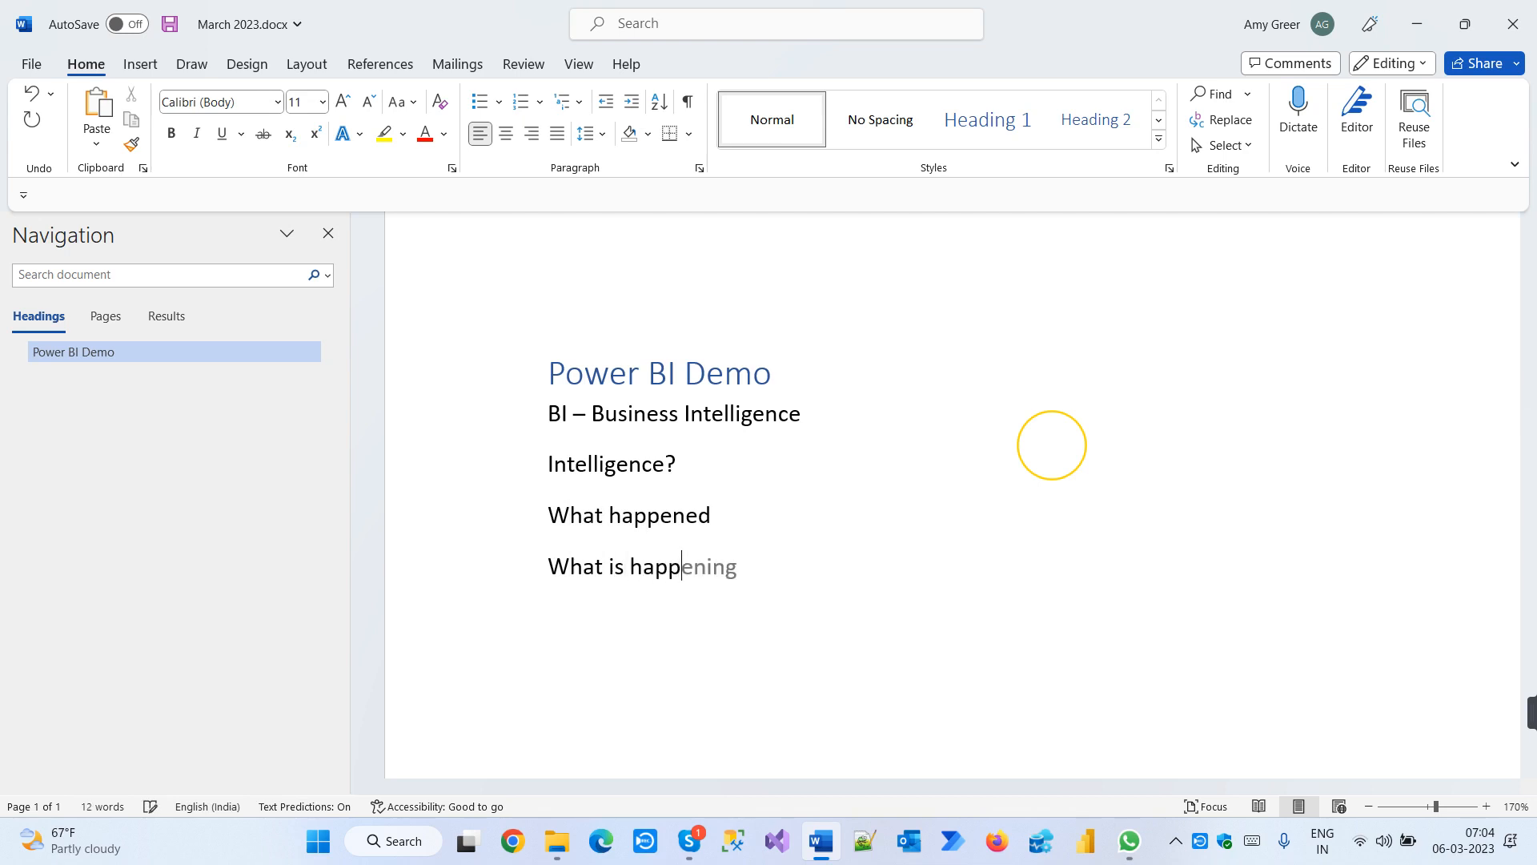
{"action": "key", "text": "Tab"}
{"action": "key", "text": "Return"}
{"action": "type", "text": "Wha"}
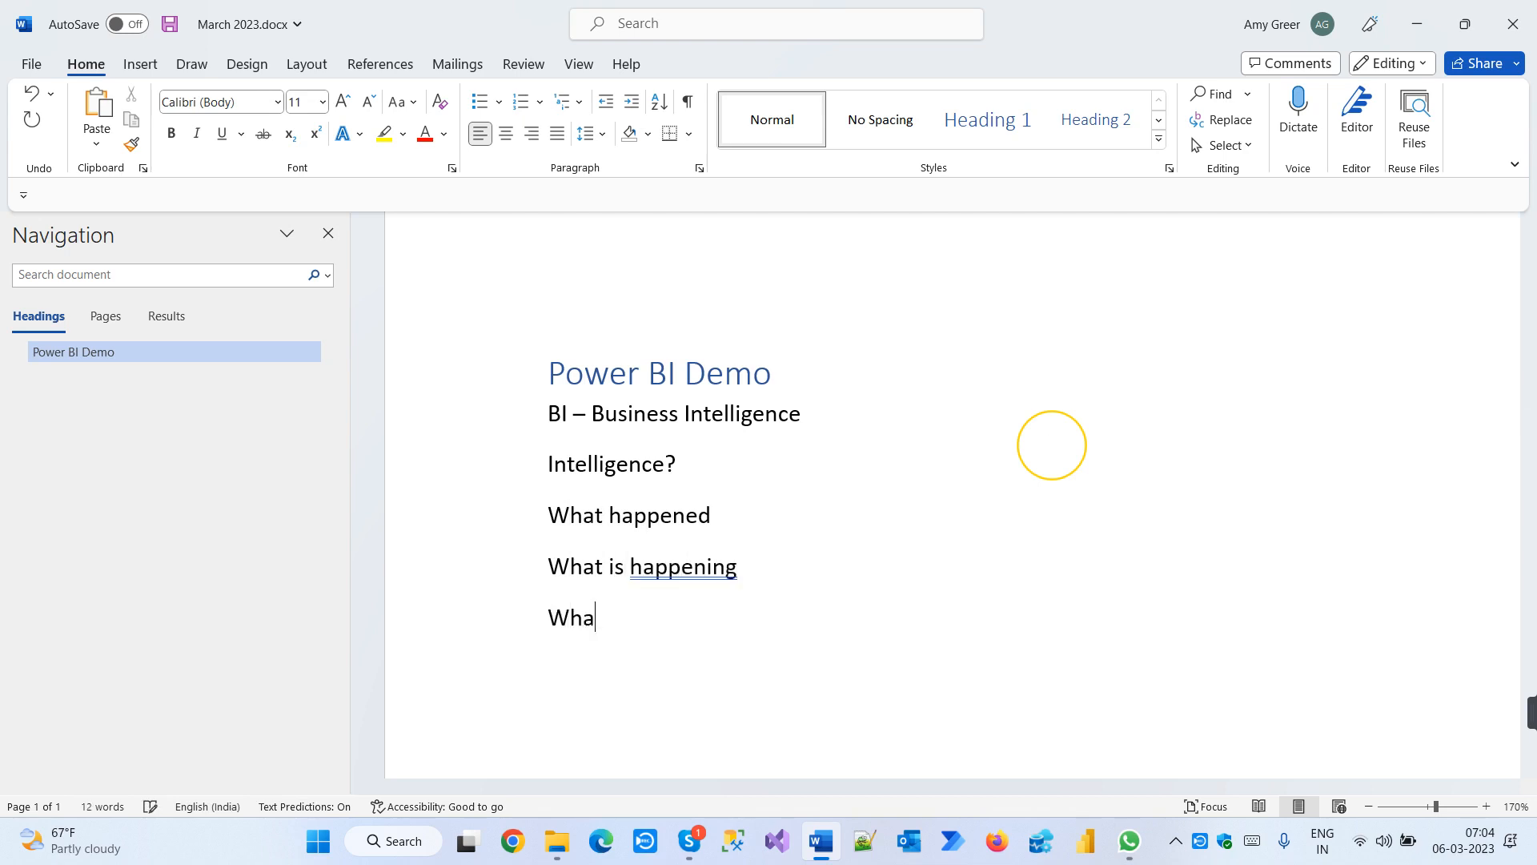
{"action": "type", "text": "t will happen"}
{"action": "key", "text": "Return"}
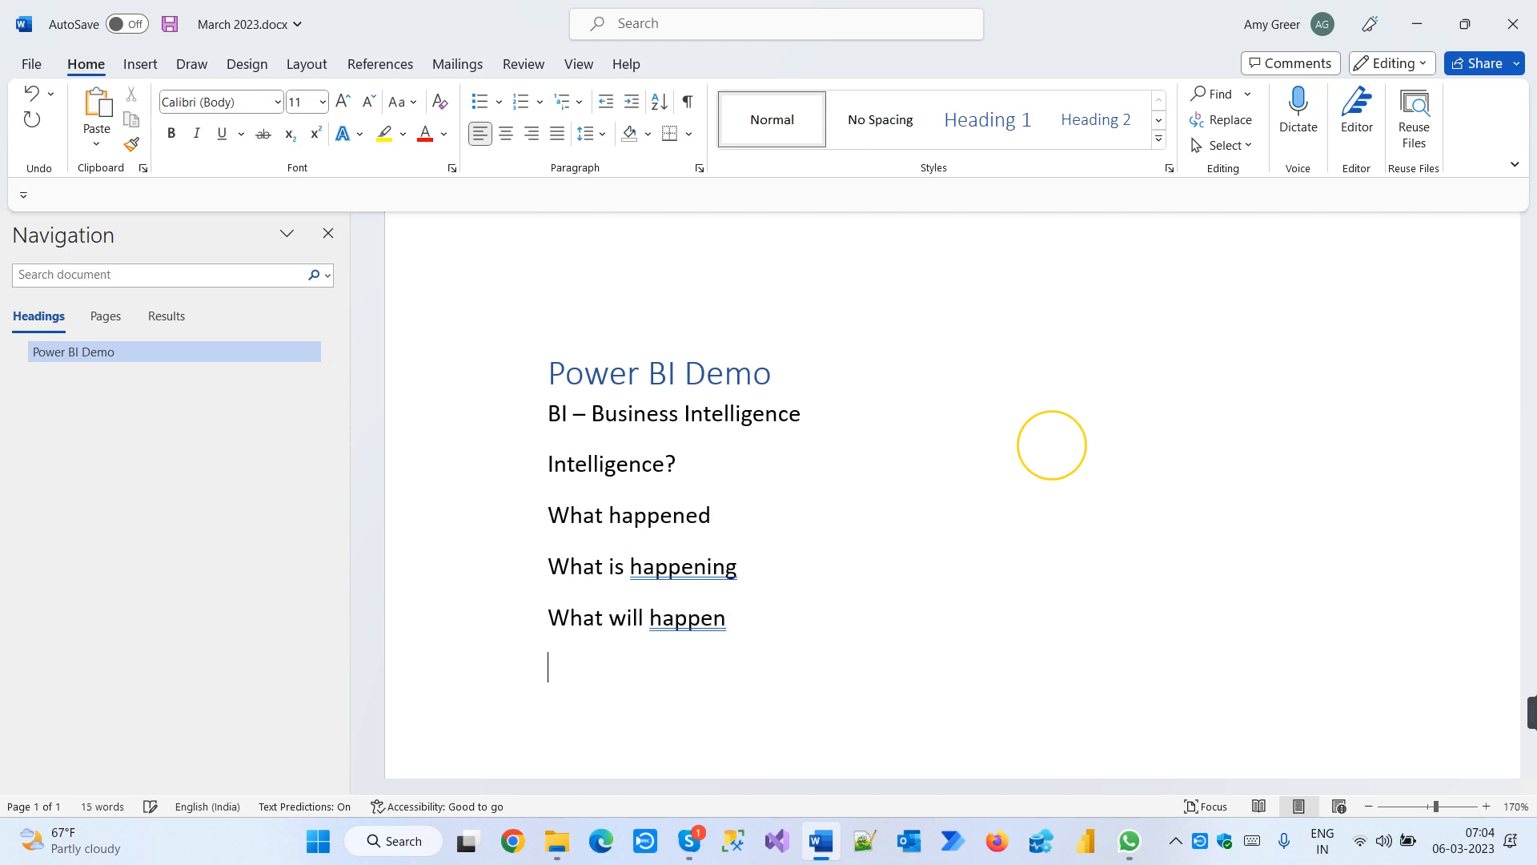
Write the line "How to control it – the way you want it" below "What will happen"
{"action": "type", "text": "How to control it"}
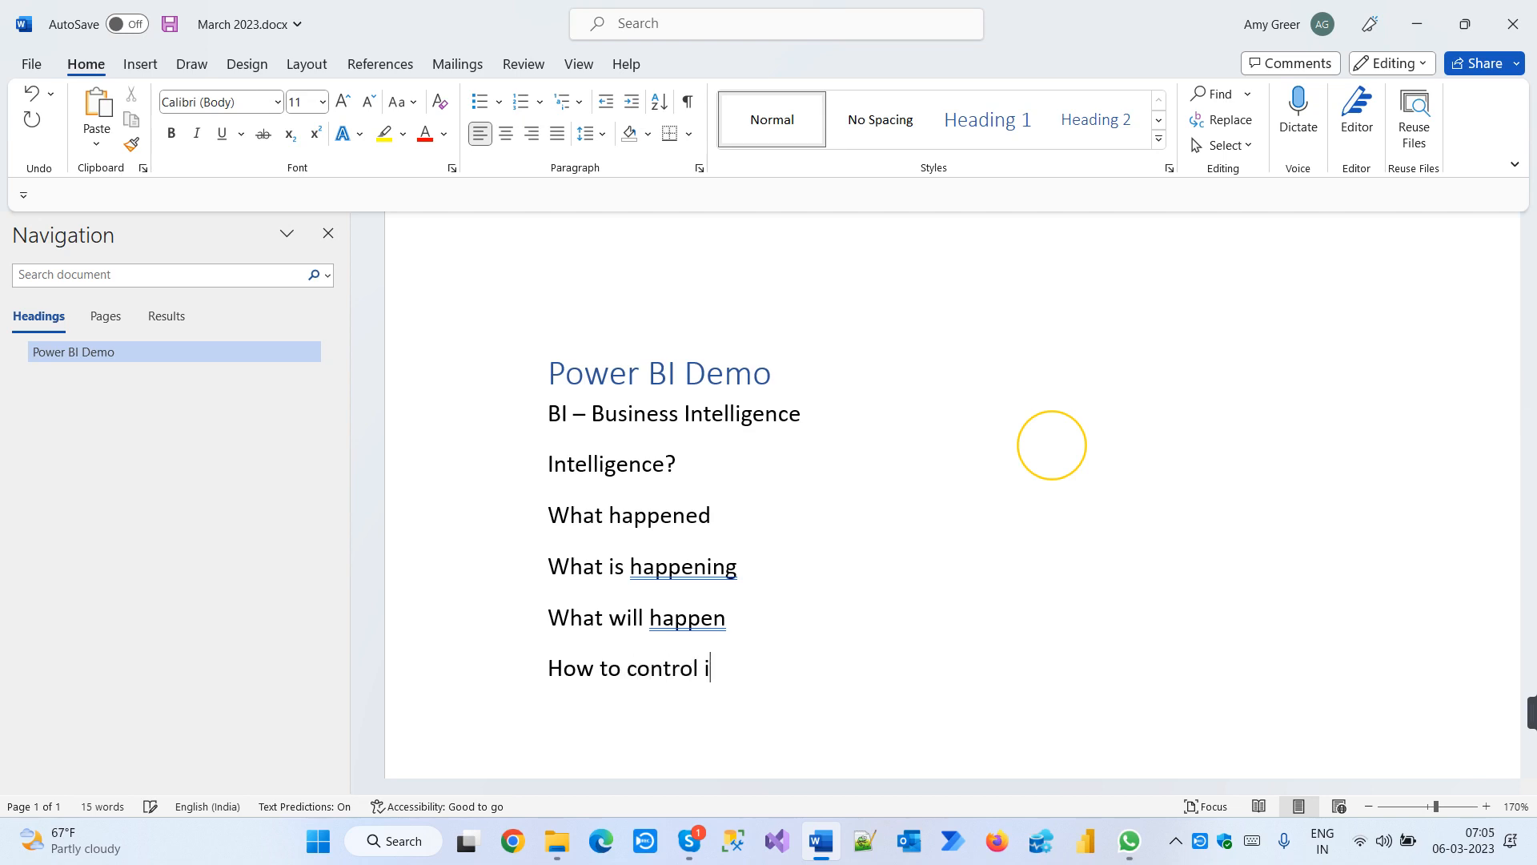
{"action": "key", "text": "Return"}
{"action": "type", "text": "- the way you "}
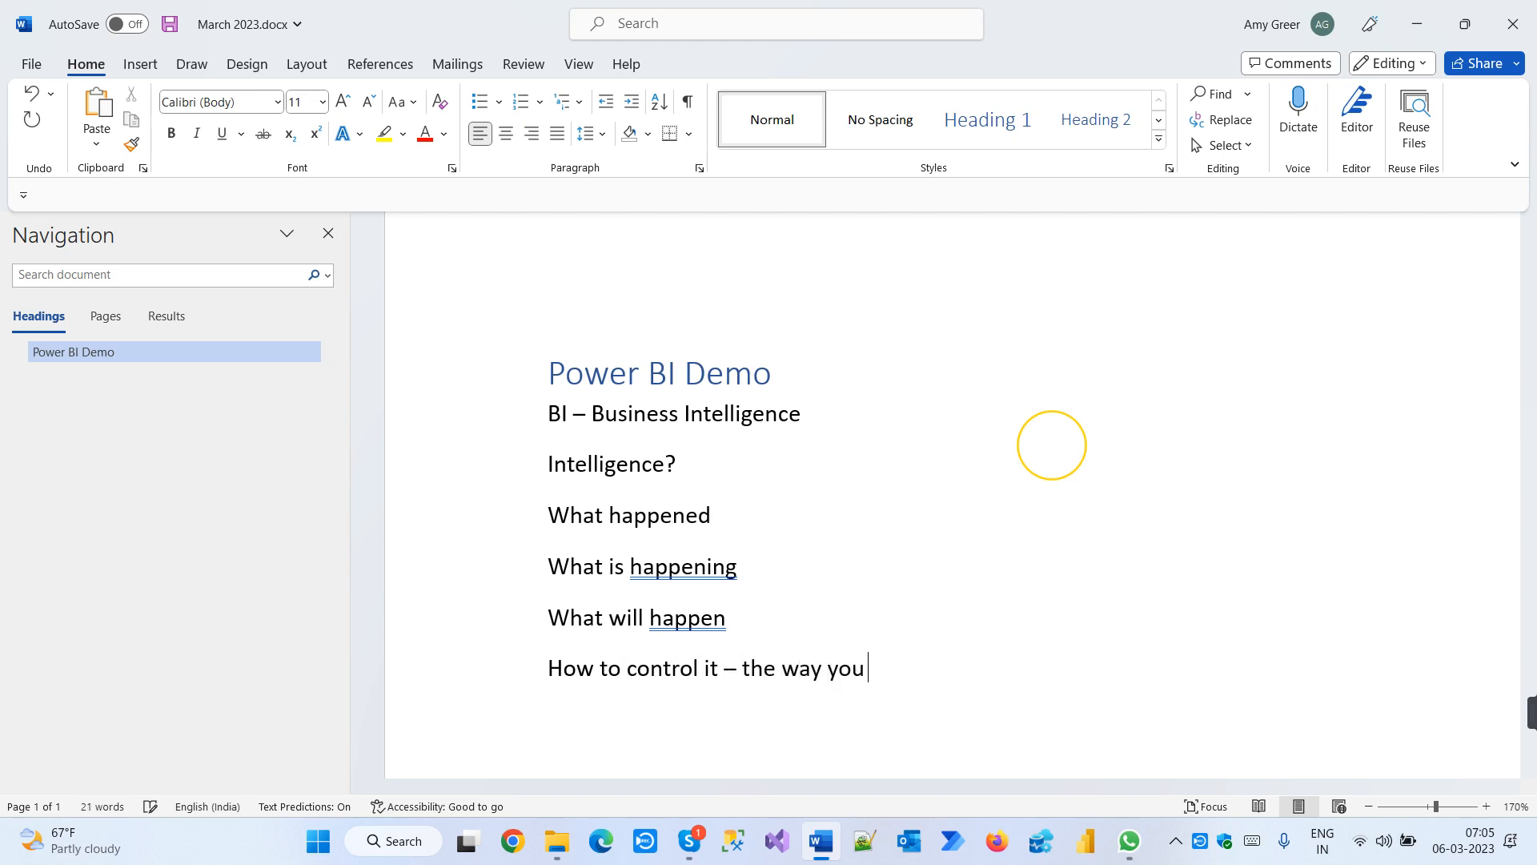
{"action": "type", "text": "want it"}
Append "- past" to "What happened", "- Present" to "What is happening" and "- future" to "What will happen"
{"action": "left_click", "coordinate": [795, 521]}
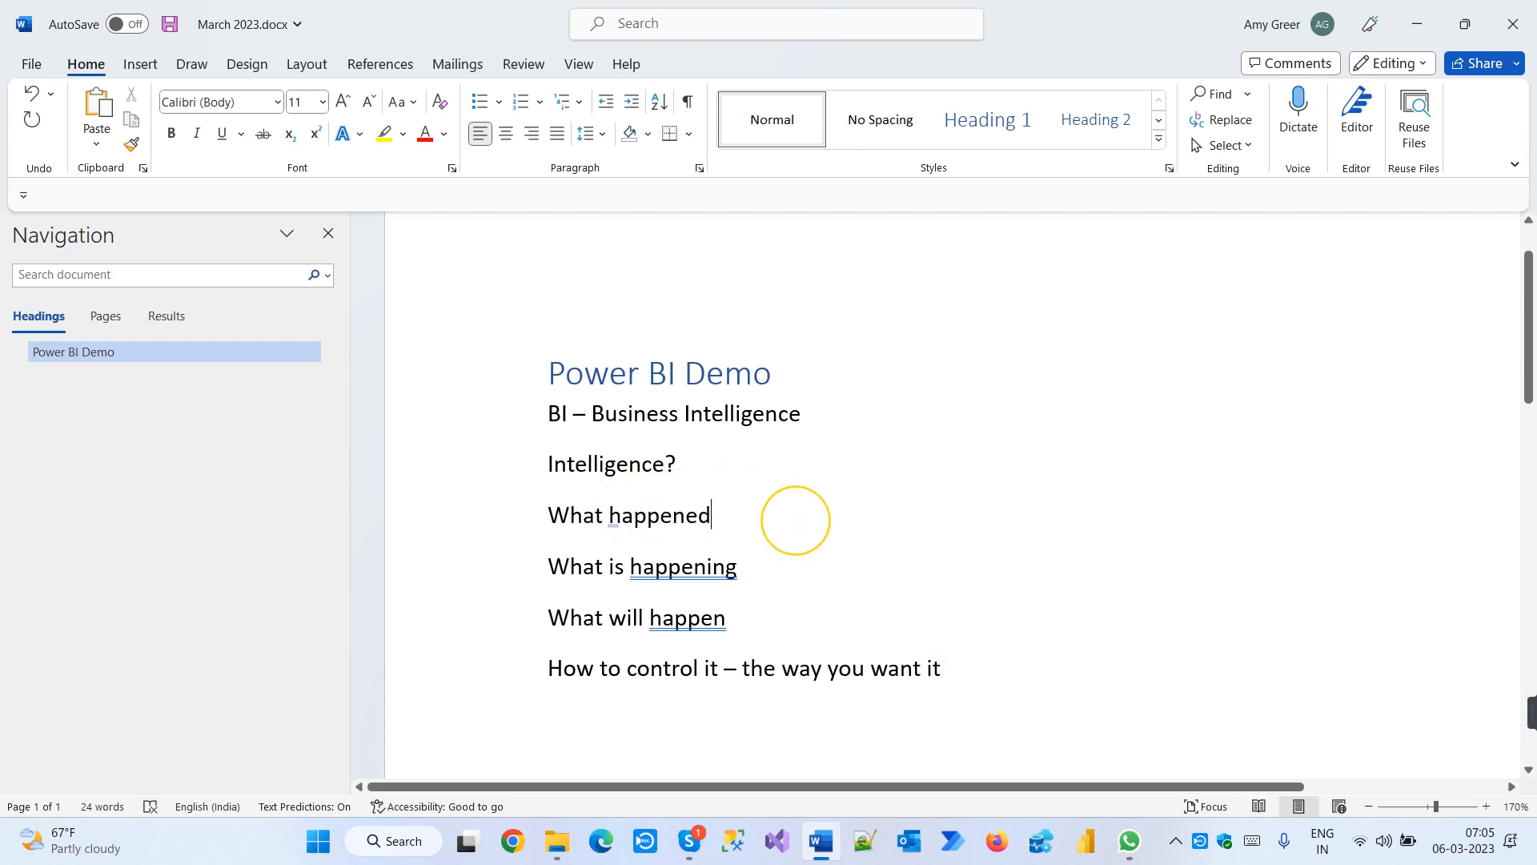
{"action": "type", "text": "- past"}
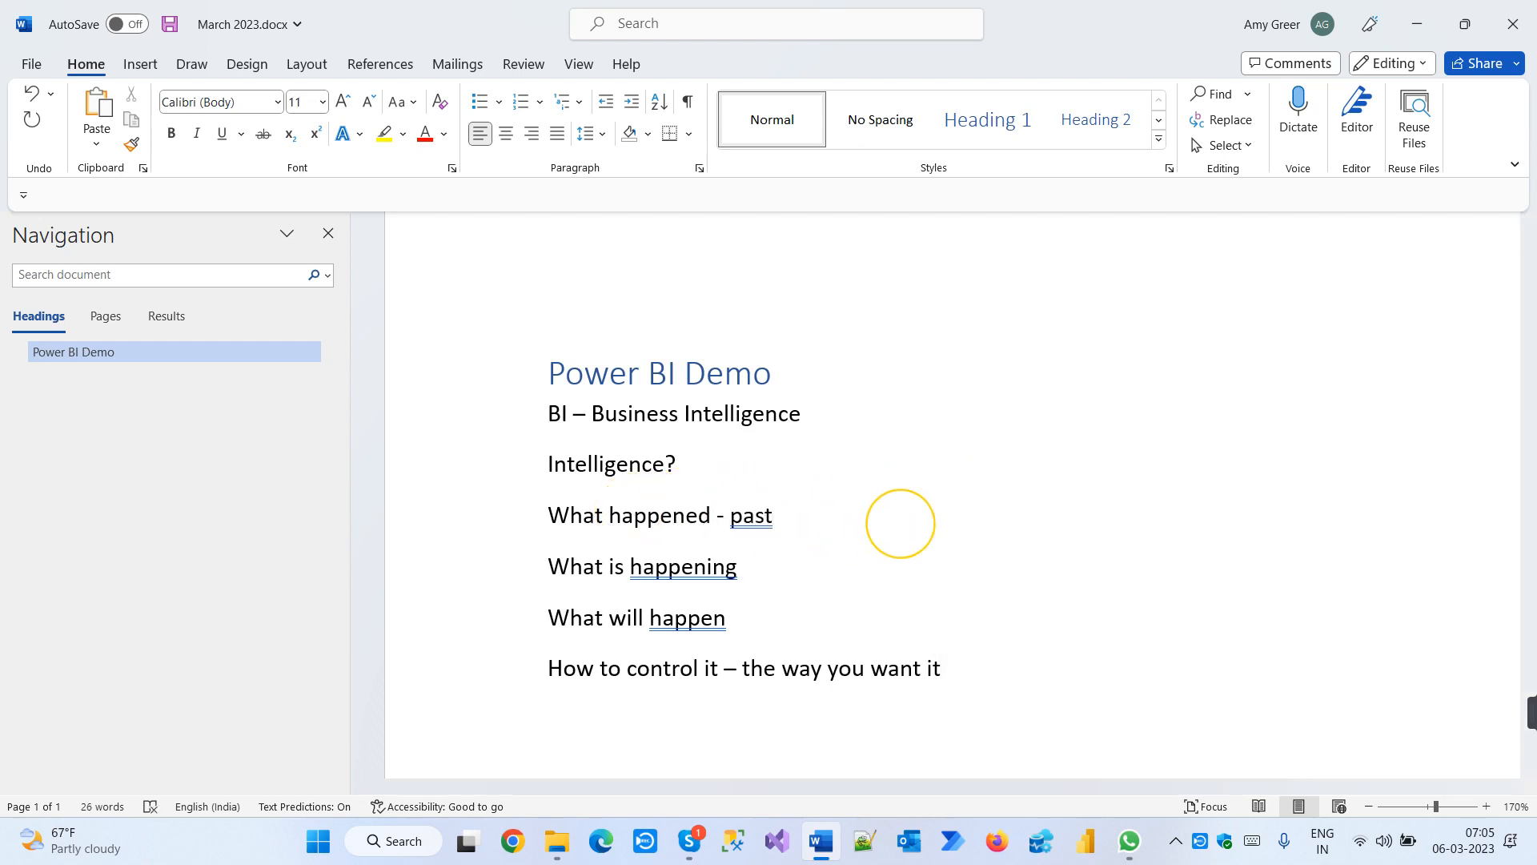
{"action": "left_click", "coordinate": [798, 575]}
{"action": "type", "text": "- "}
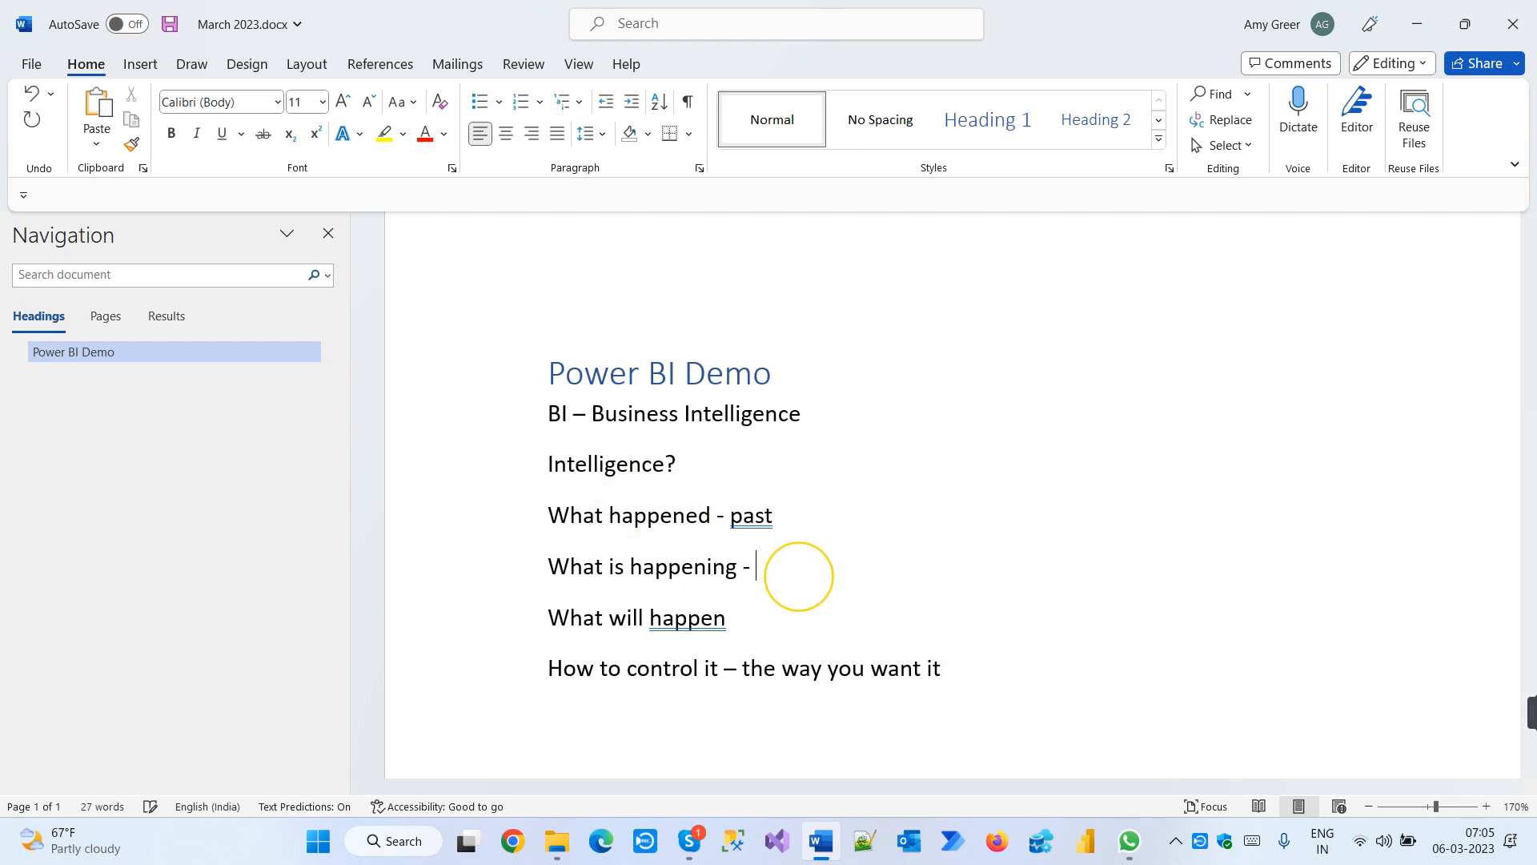
{"action": "type", "text": "Present"}
{"action": "key", "text": "Down"}
{"action": "type", "text": "- future"}
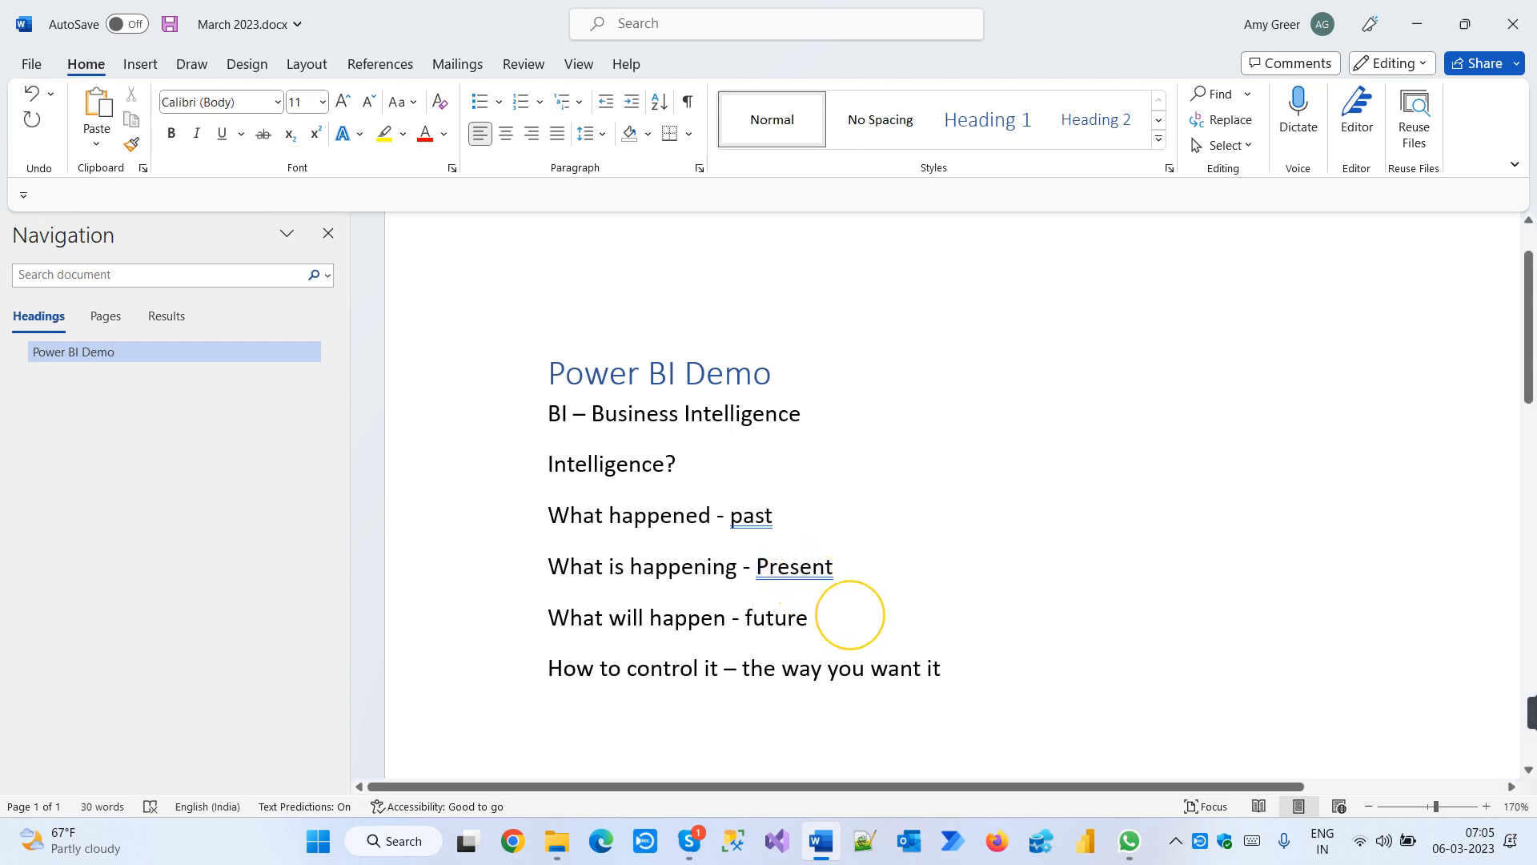
{"action": "left_click", "coordinate": [975, 669]}
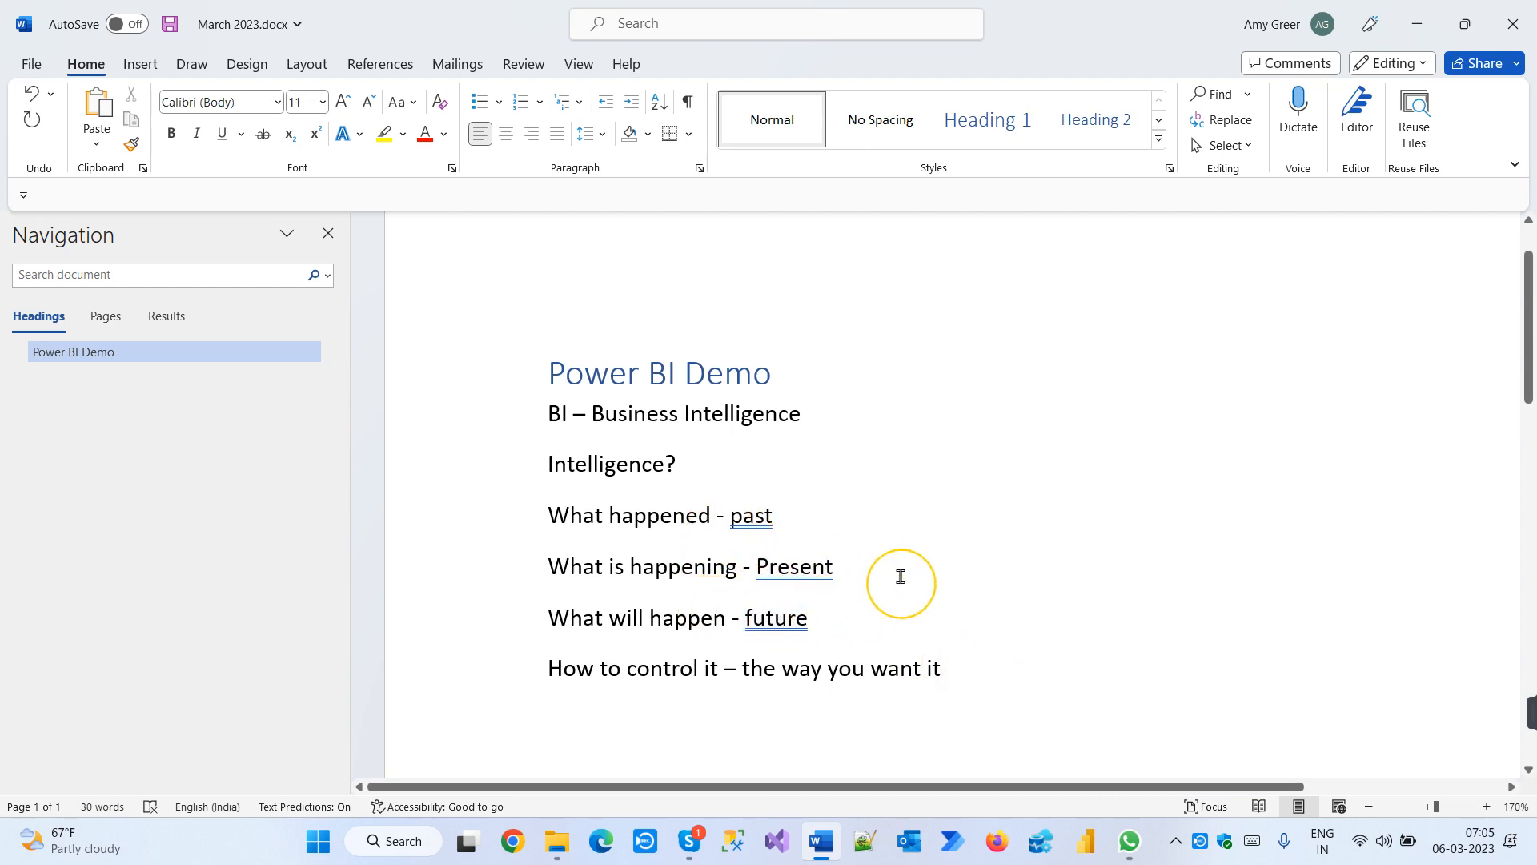
{"action": "left_click", "coordinate": [734, 460]}
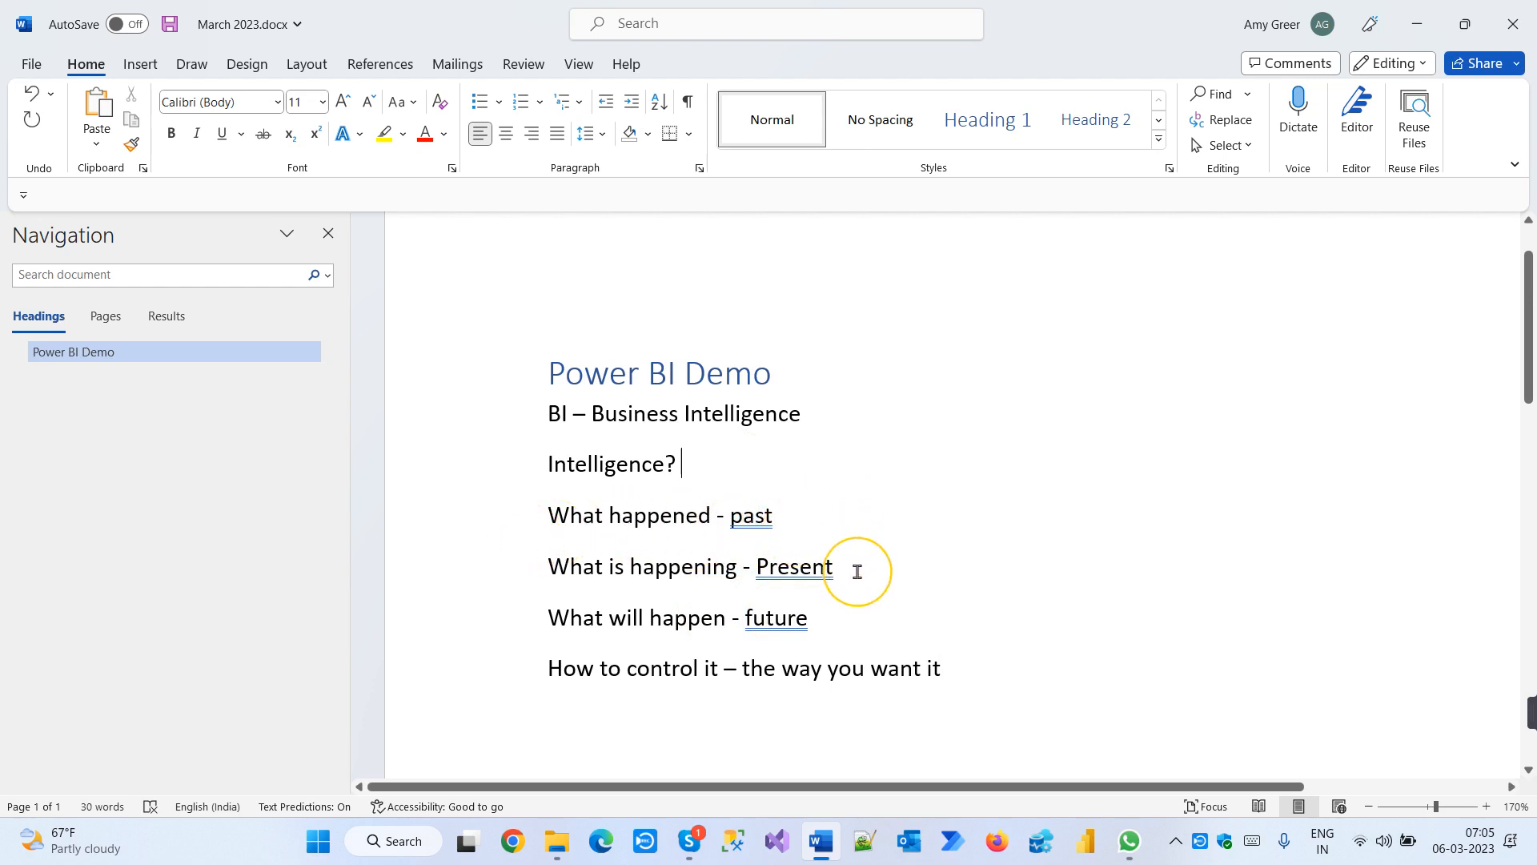
{"action": "double_click", "coordinate": [811, 574]}
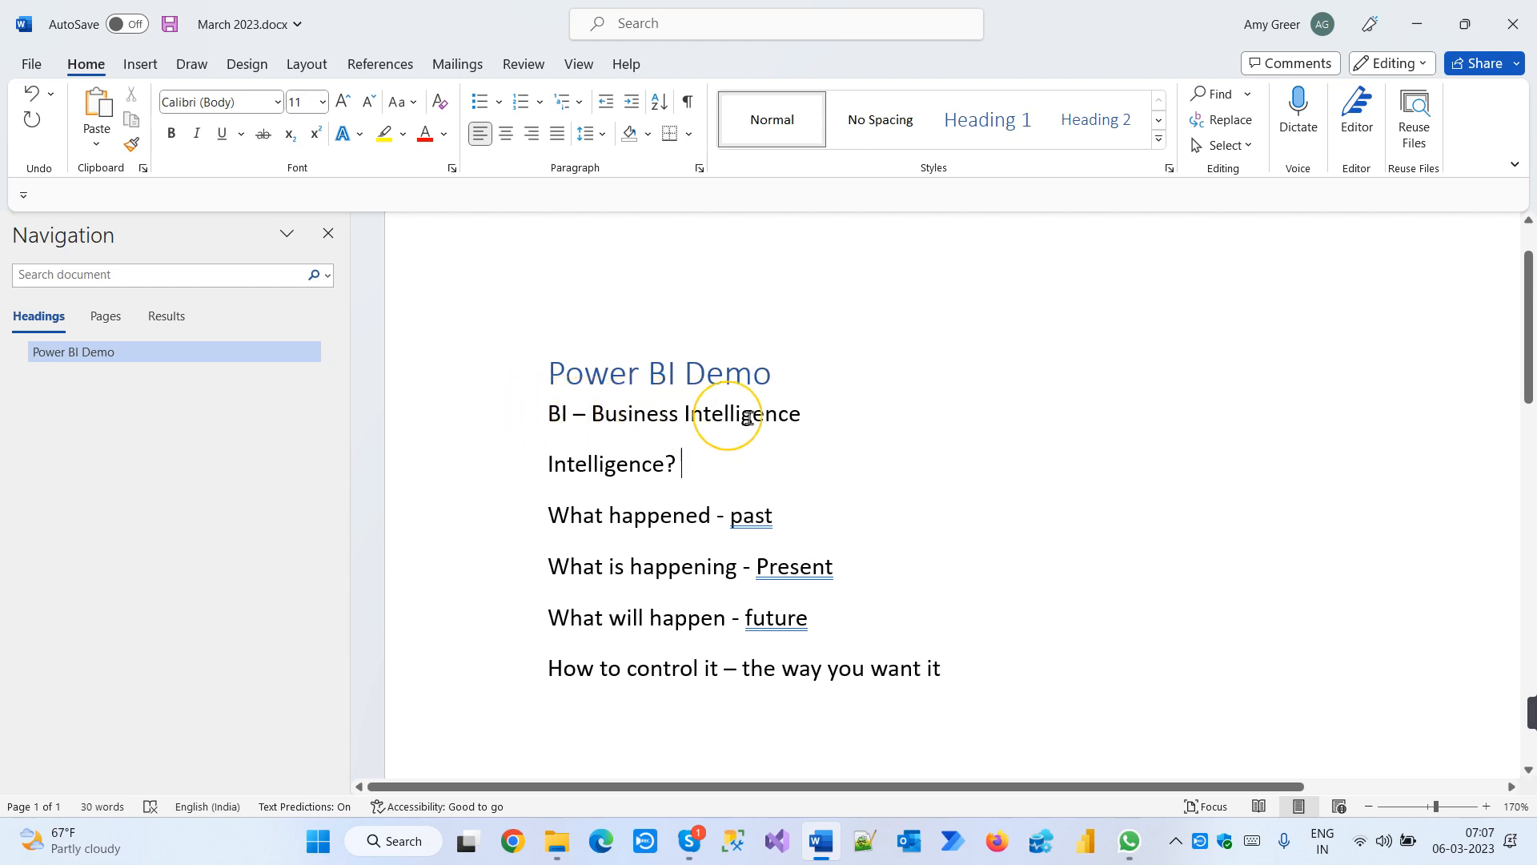
Add the line "Microsoft Power BI" at the end of the notes and break to a new paragraph after it
{"action": "left_click", "coordinate": [587, 718]}
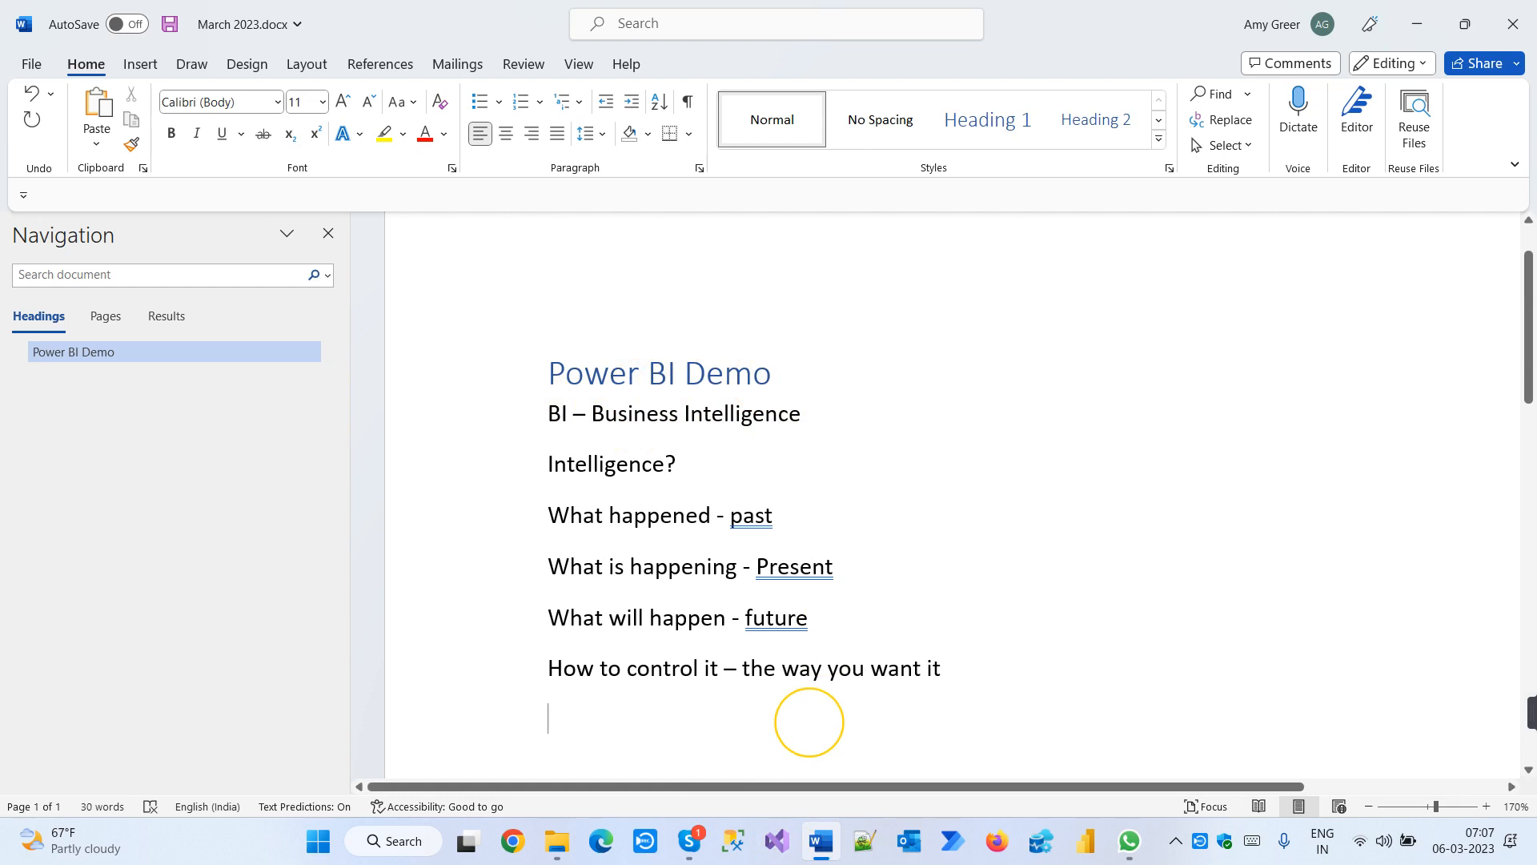
{"action": "type", "text": "Micro"}
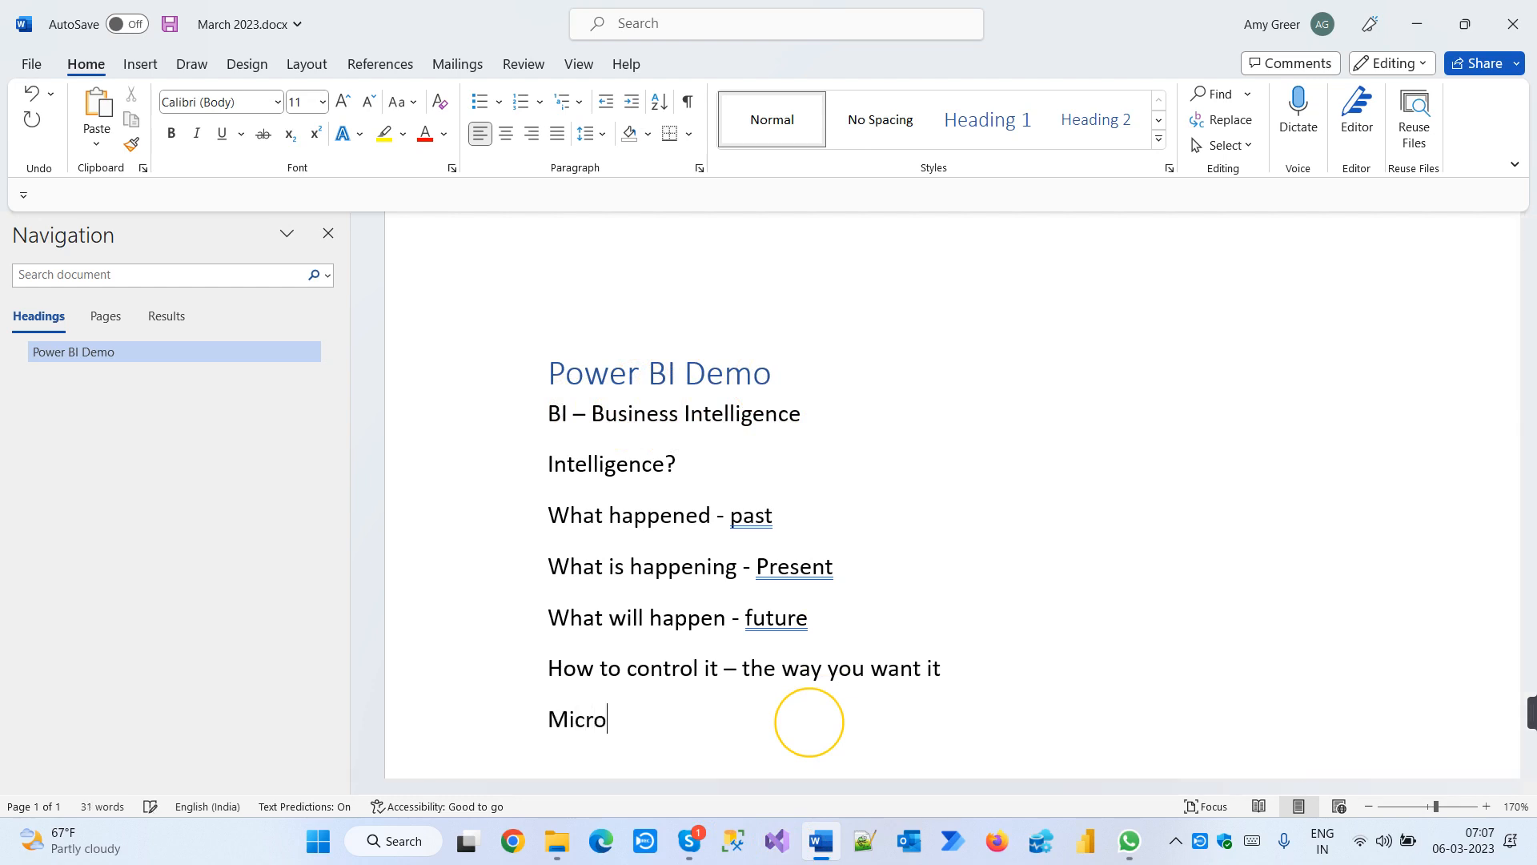
{"action": "type", "text": "soft."}
{"action": "scroll", "coordinate": [808, 722], "scroll_direction": "down", "scroll_amount": 2}
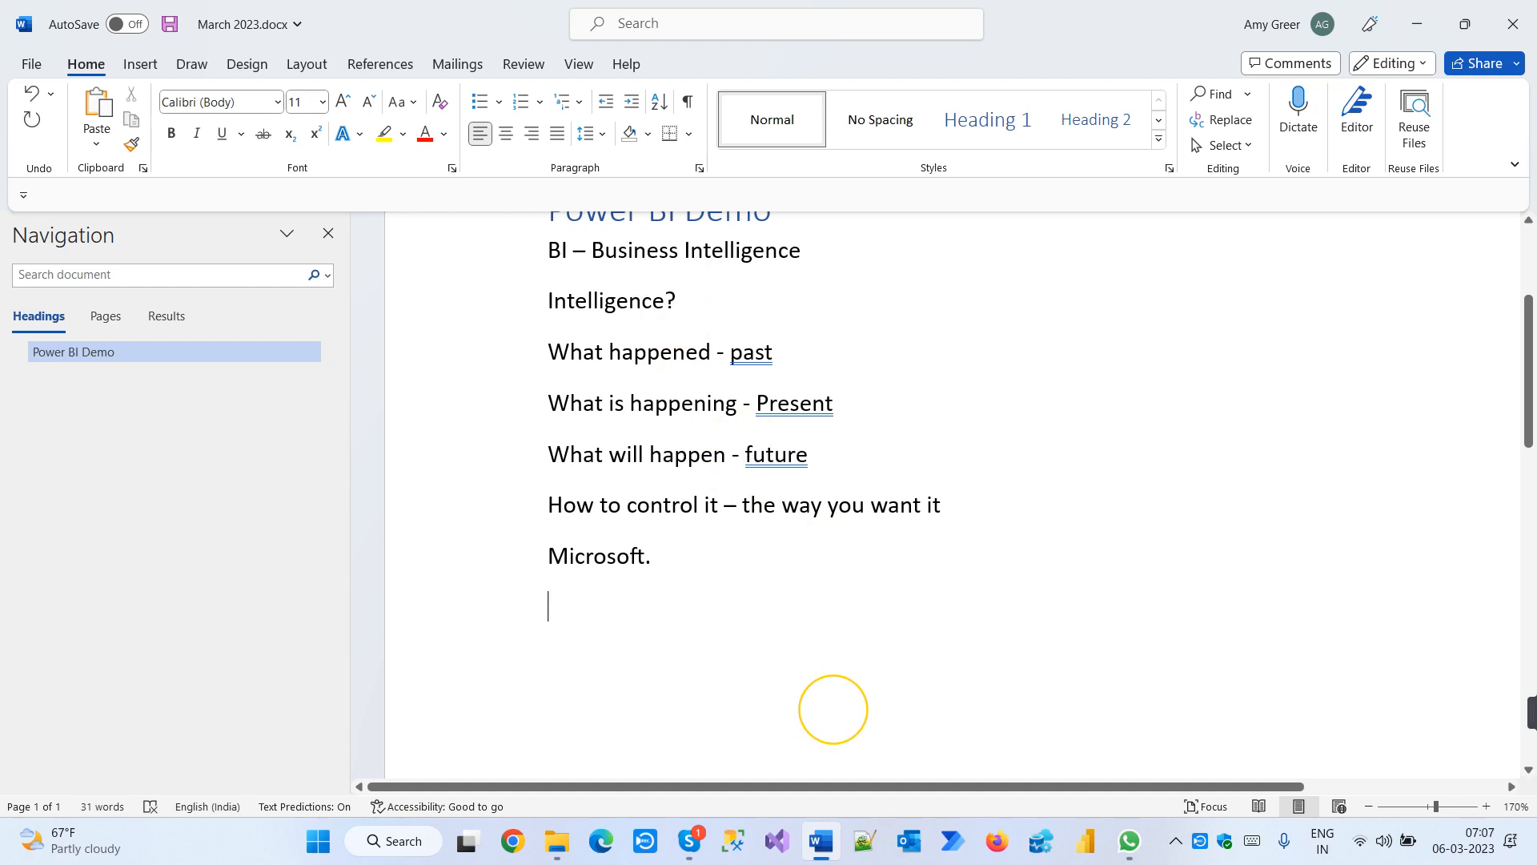
{"action": "left_click", "coordinate": [686, 563]}
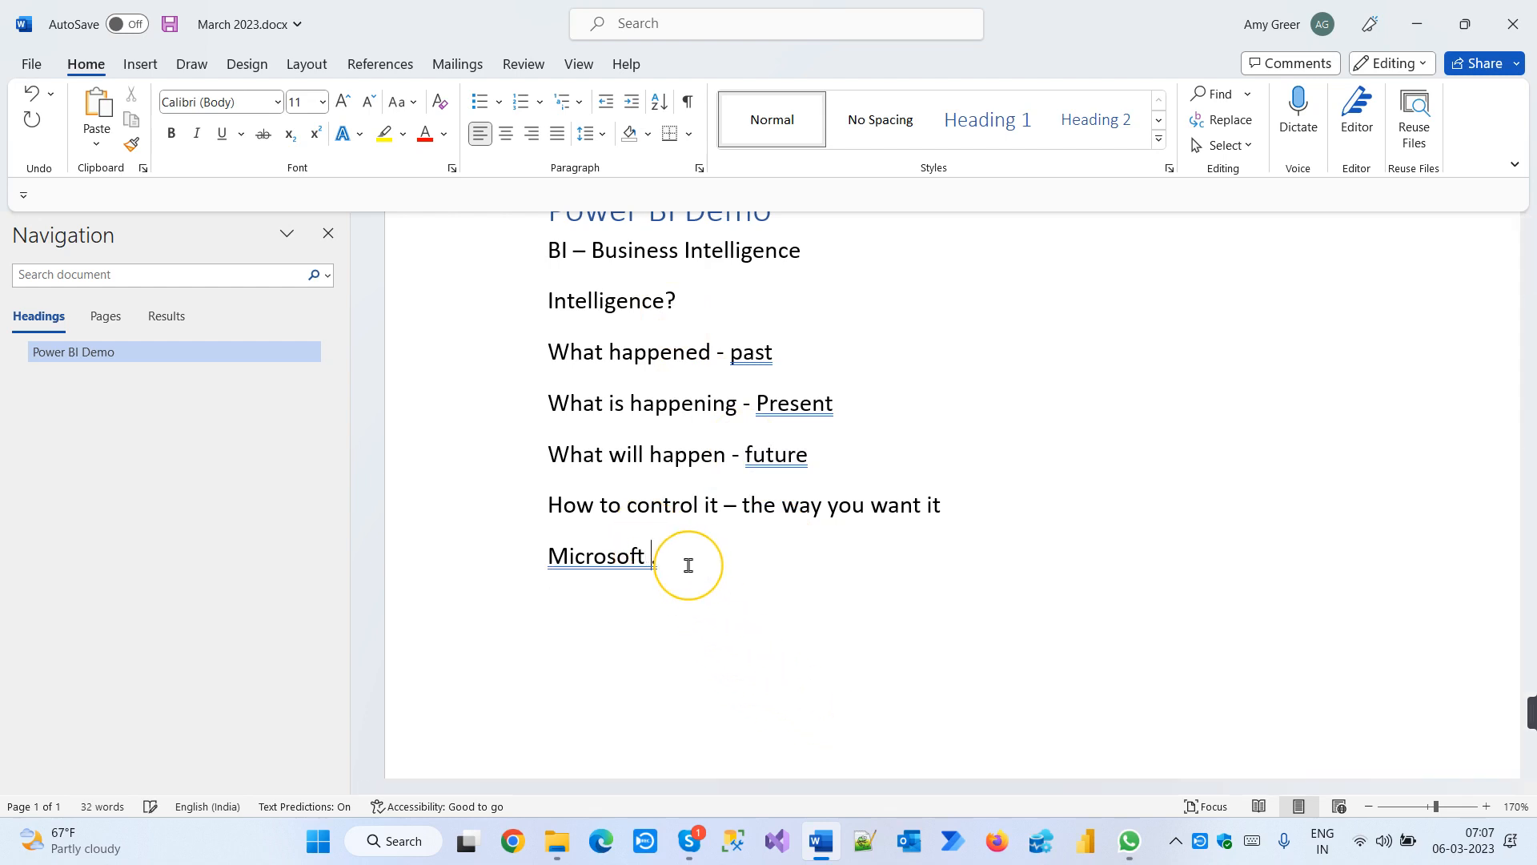
{"action": "type", "text": "Power BI"}
{"action": "key", "text": "Return"}
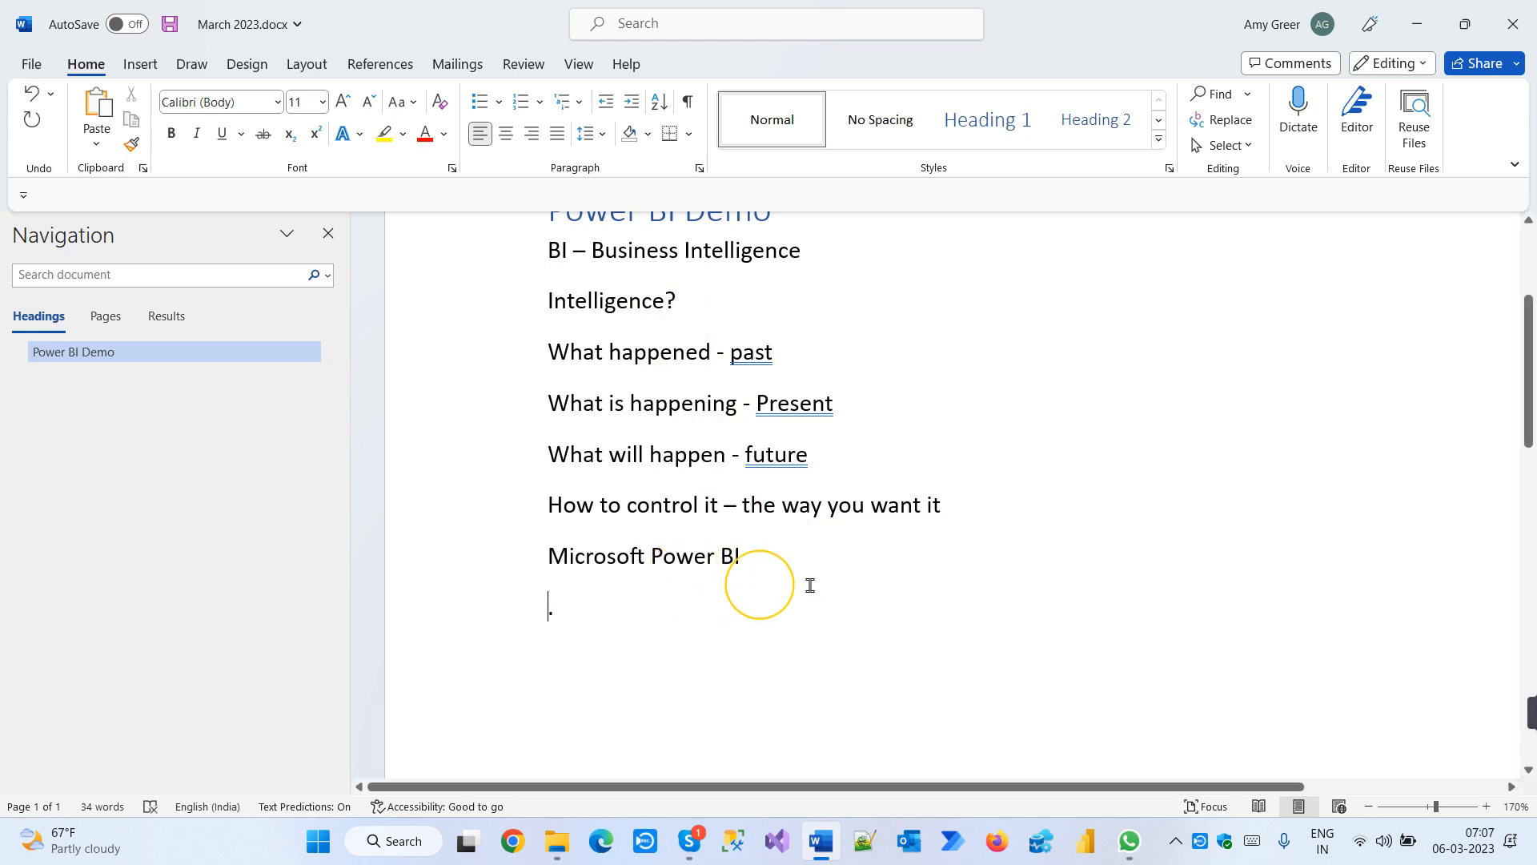
Write the line "MSBI – Microsoft Business Intelligence." below "Microsoft Power BI" and start a new paragraph after it
{"action": "type", "text": "MSBI "}
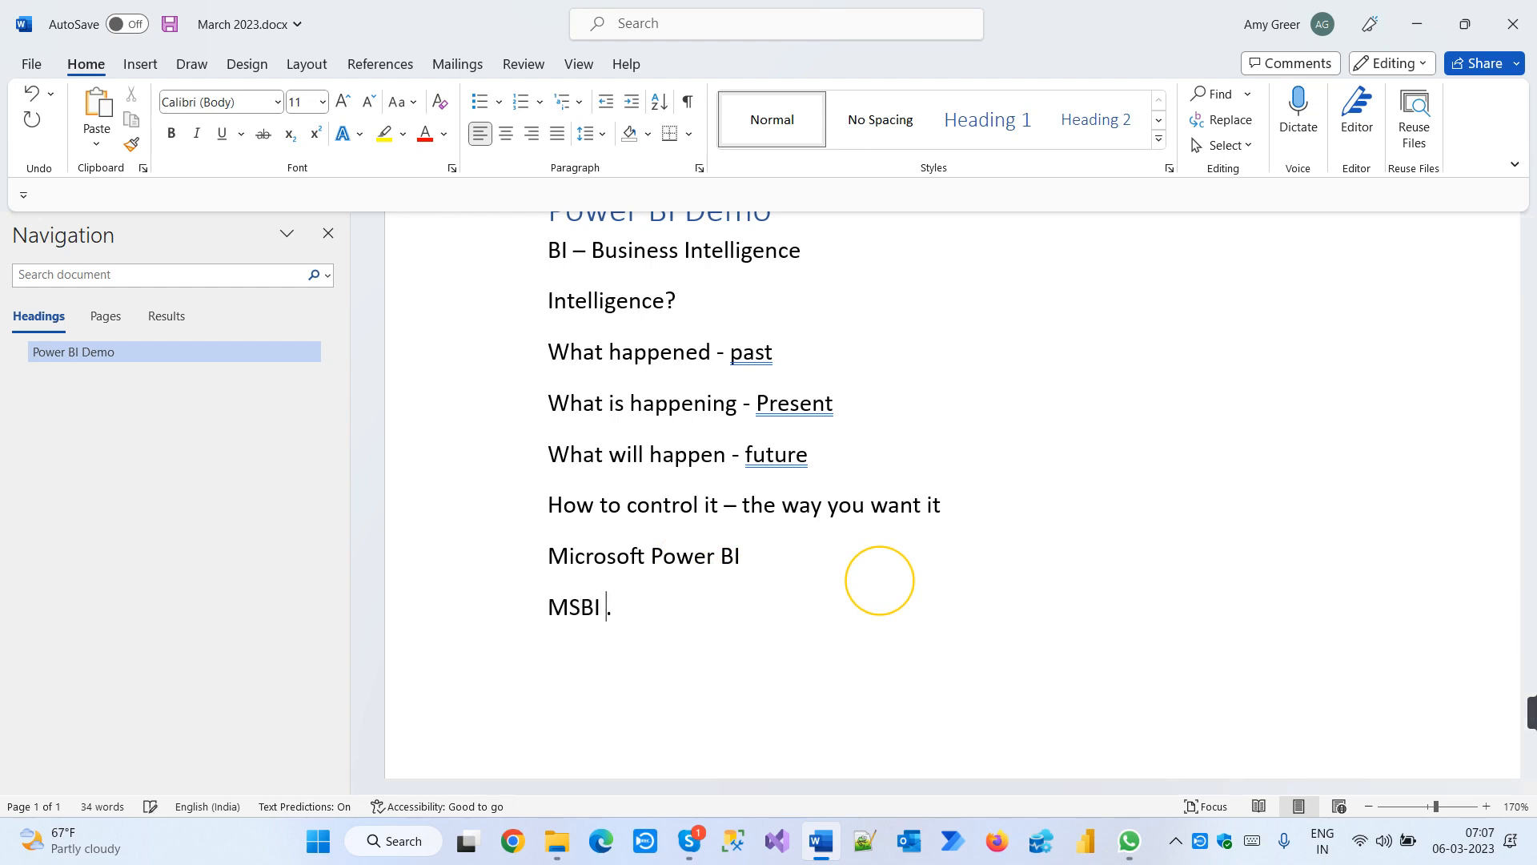
{"action": "type", "text": "- "}
{"action": "type", "text": "Microsof"}
{"action": "type", "text": "t BI"}
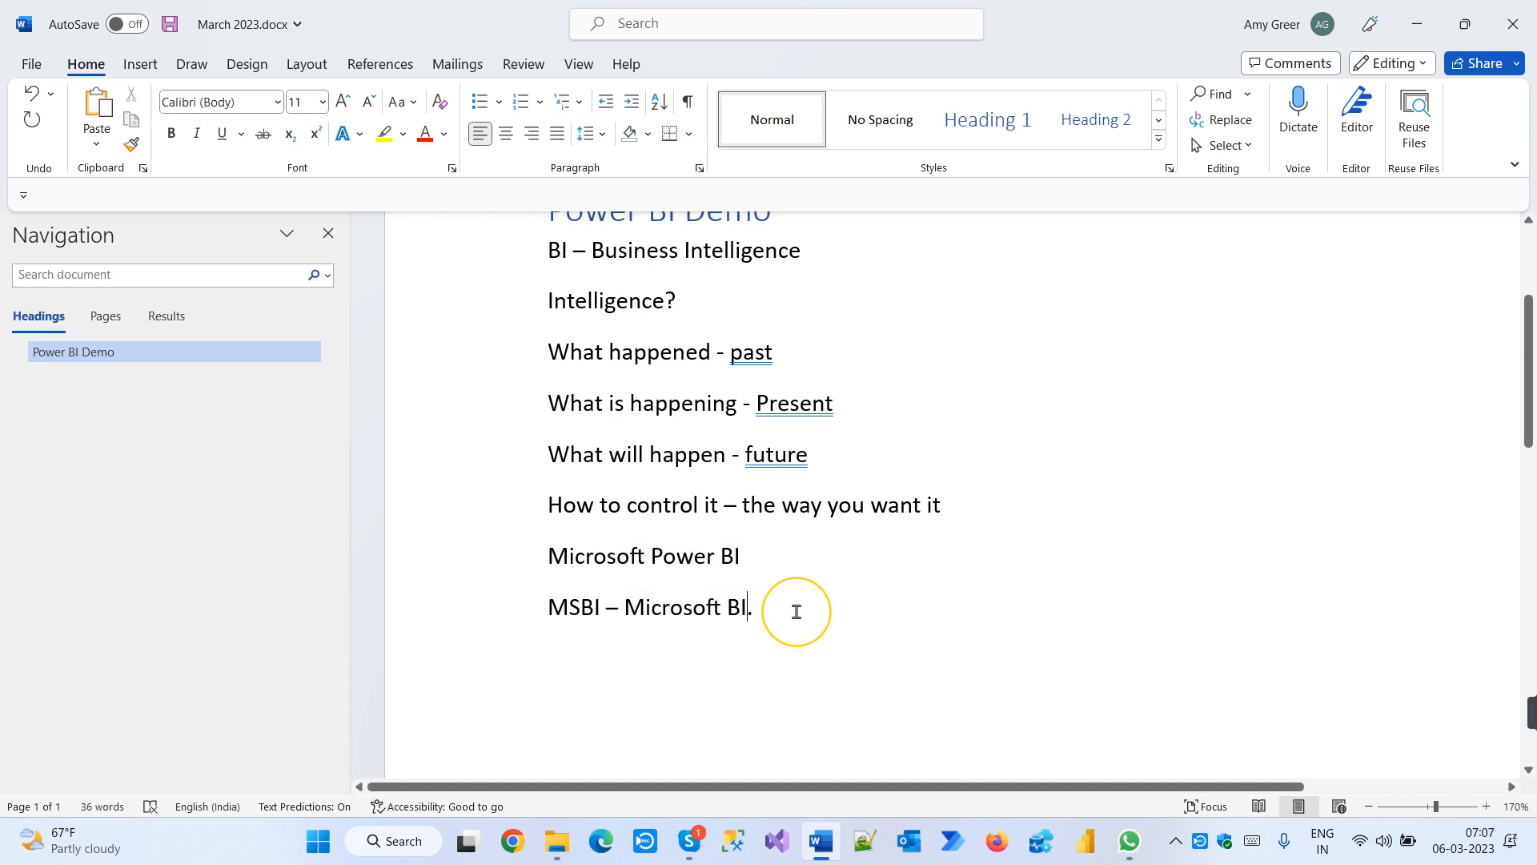
{"action": "left_click", "coordinate": [736, 606]}
{"action": "type", "text": "i"}
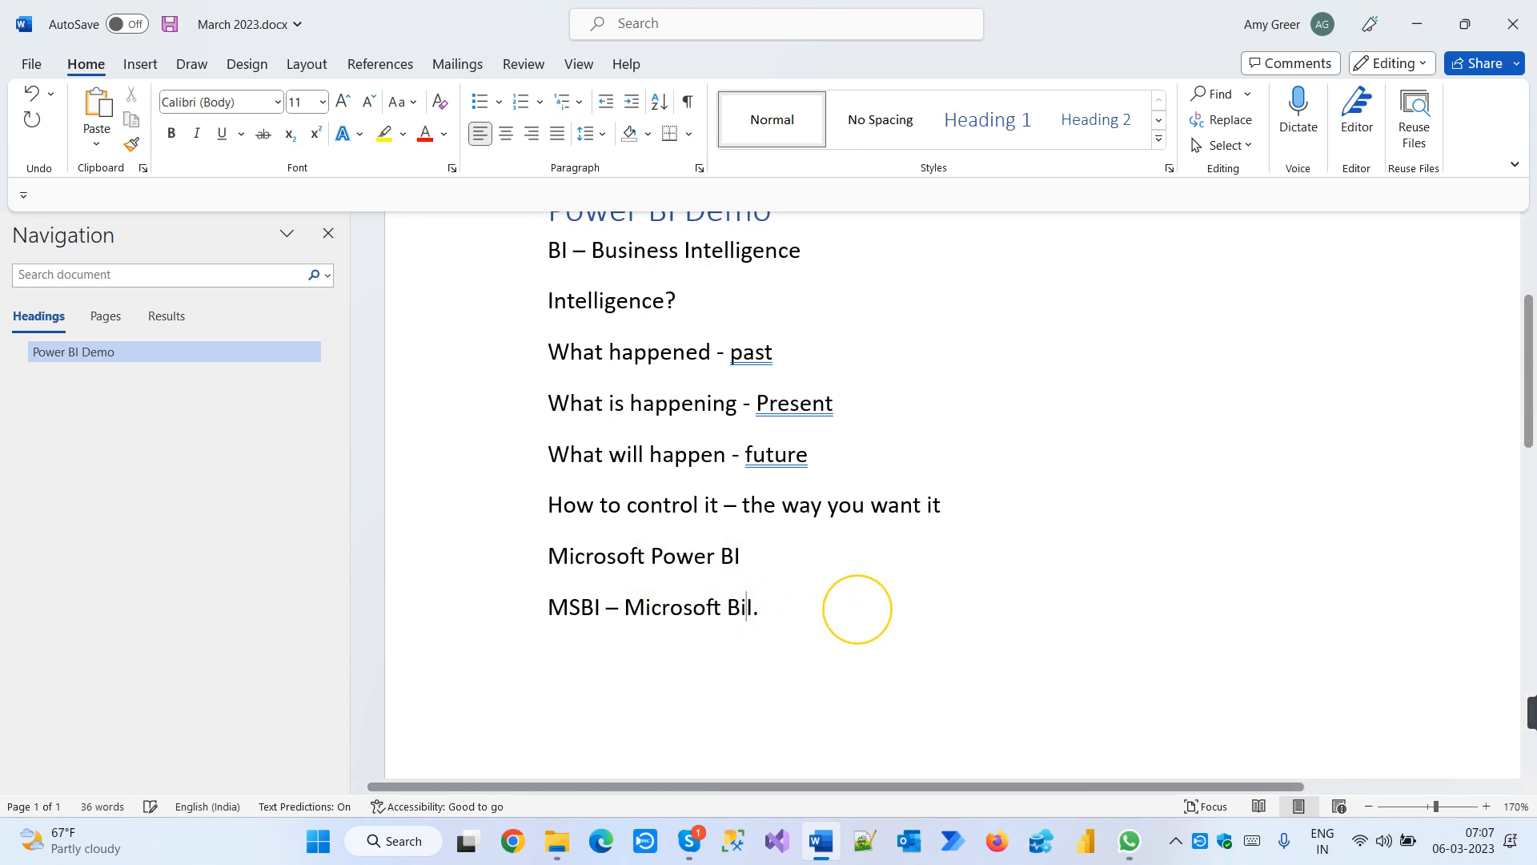
{"action": "key", "text": "BackSpace"}
{"action": "type", "text": "usine"}
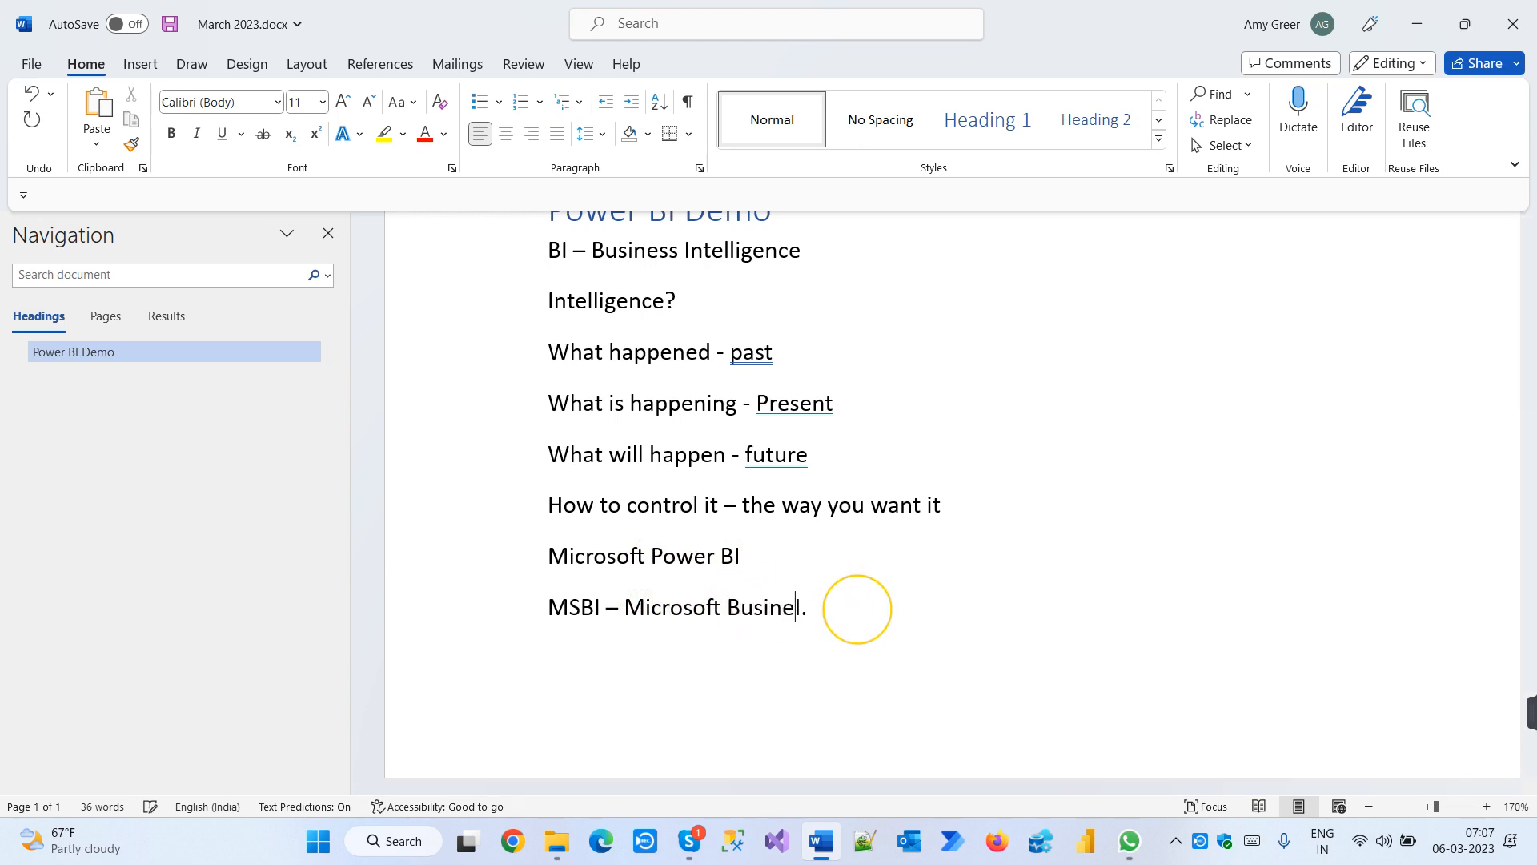
{"action": "type", "text": "ss Intelligence"}
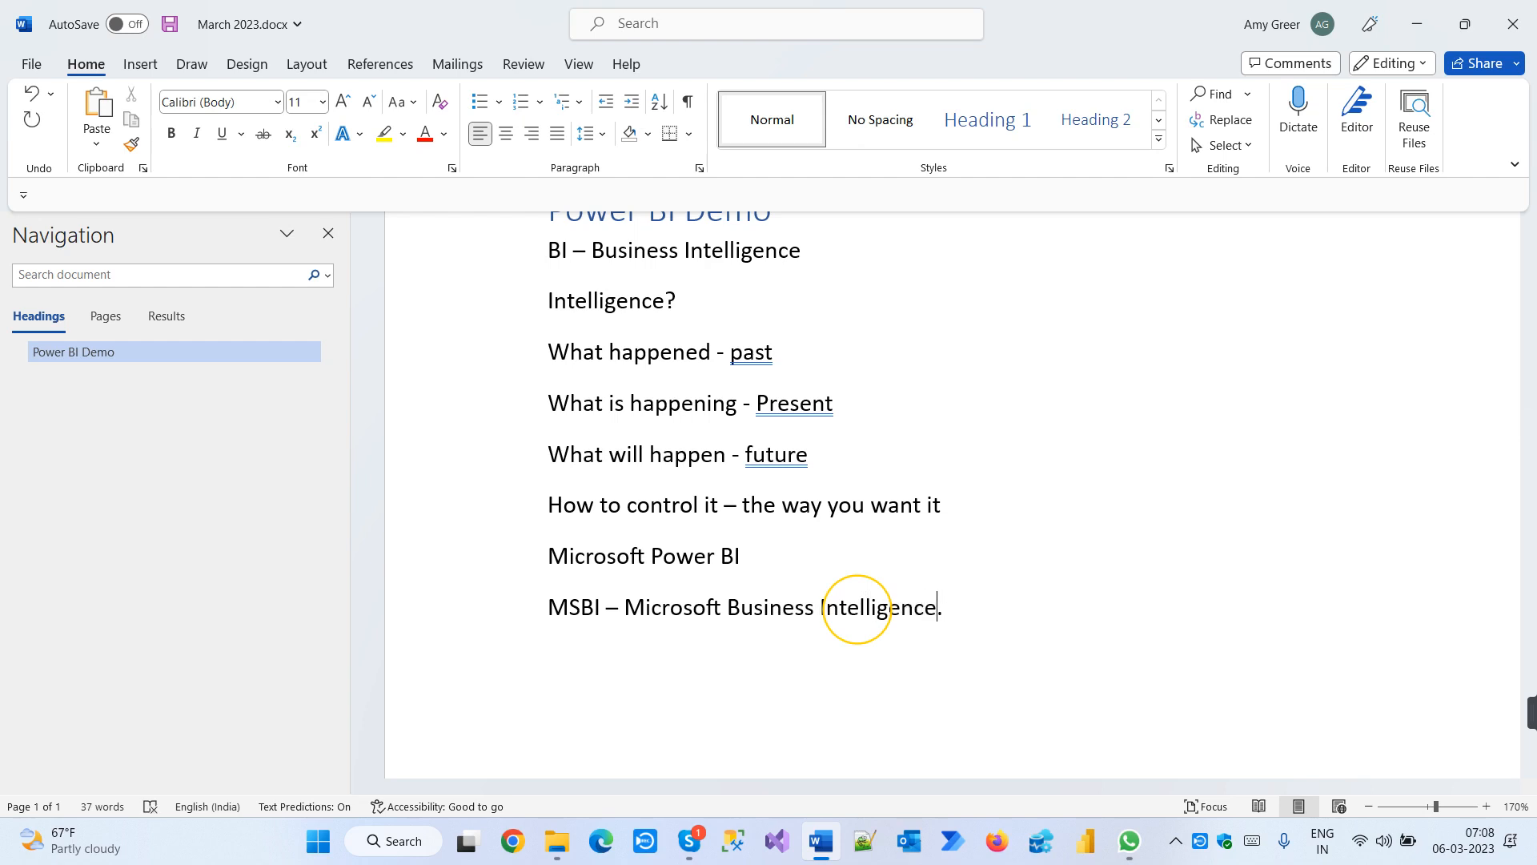
{"action": "left_click", "coordinate": [590, 637]}
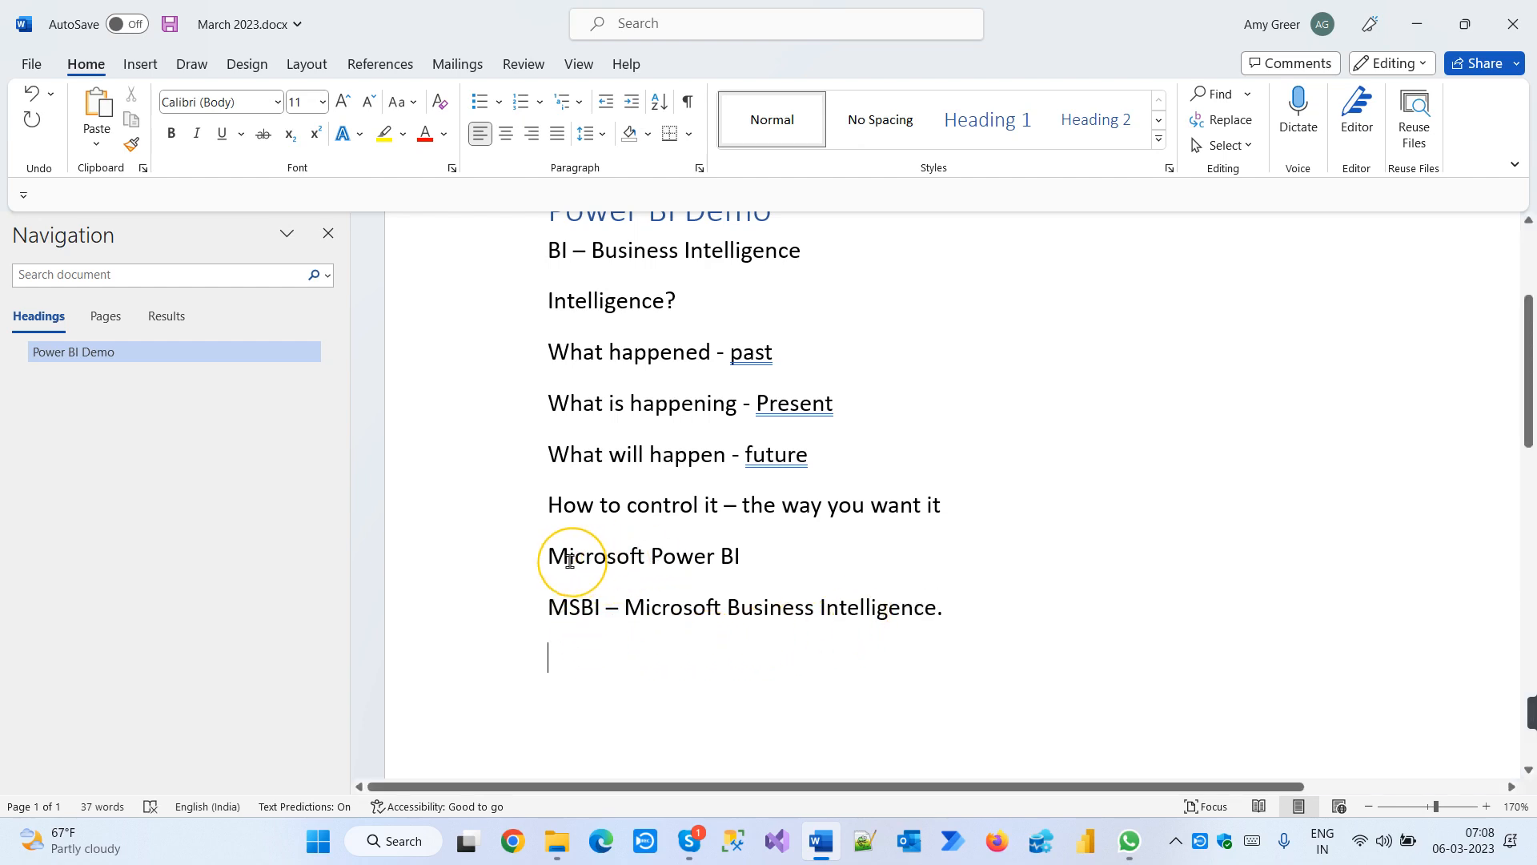
{"action": "left_click_drag", "start_coordinate": [549, 557], "coordinate": [720, 554]}
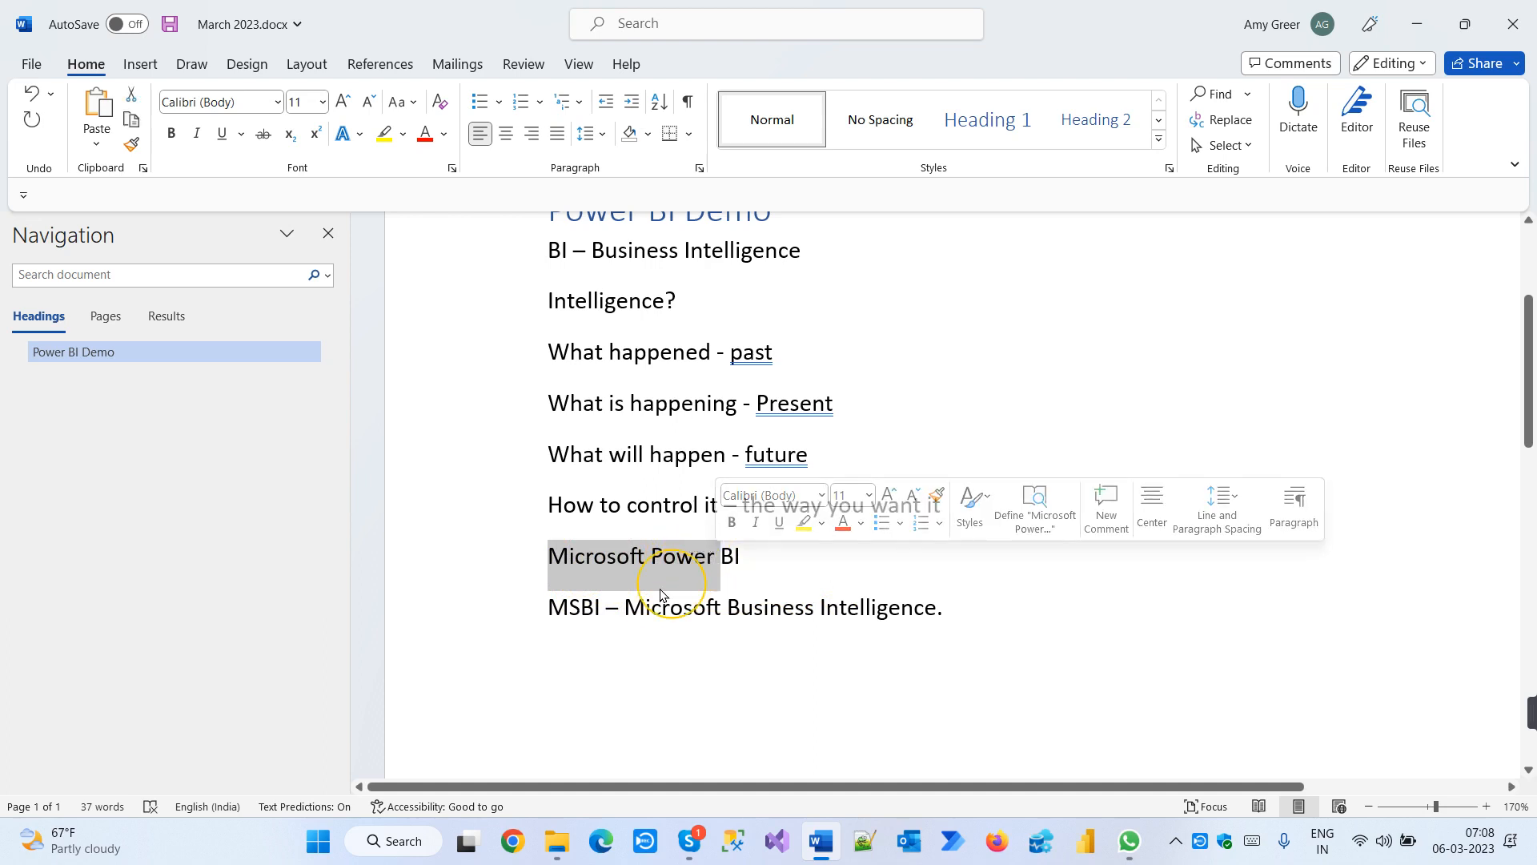
{"action": "left_click_drag", "start_coordinate": [545, 608], "coordinate": [992, 610]}
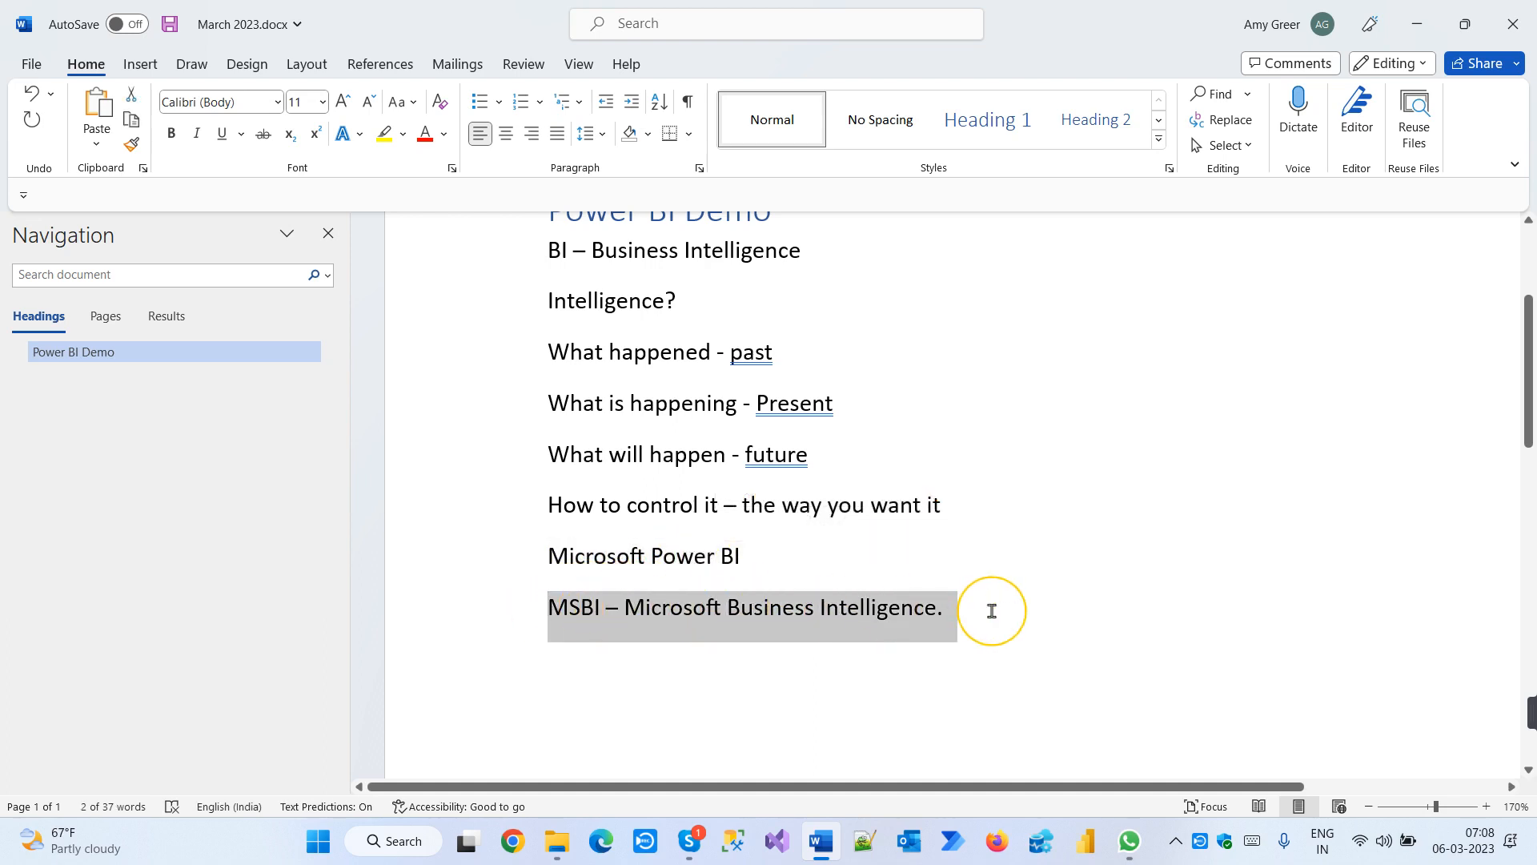
{"action": "left_click", "coordinate": [567, 608]}
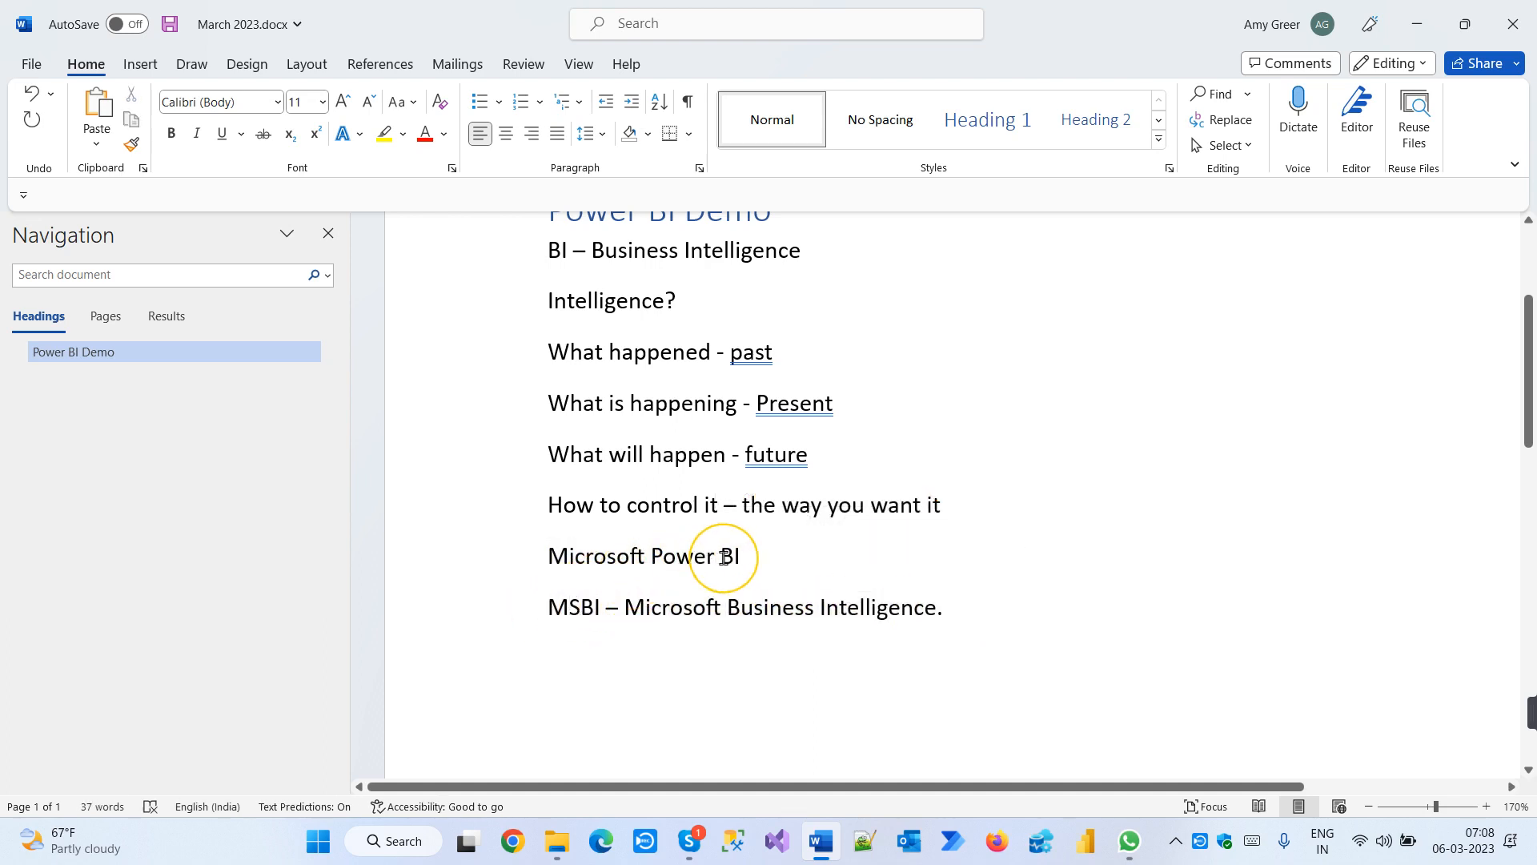
Write the line "Power BI vs MSBI" below the MSBI definition and start a new paragraph after it
{"action": "left_click", "coordinate": [556, 662]}
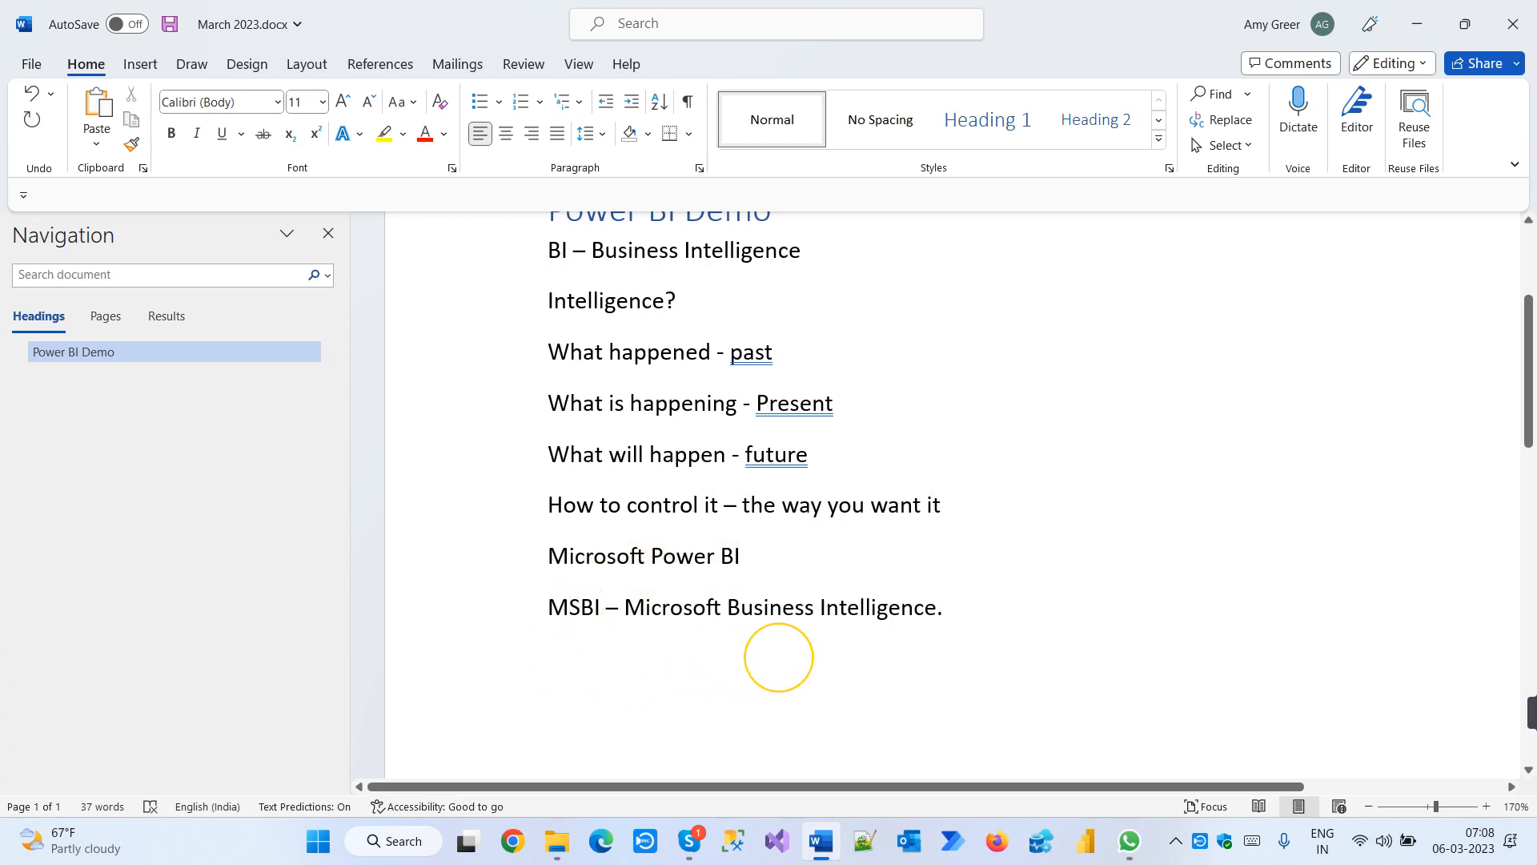
{"action": "type", "text": "Power BI "}
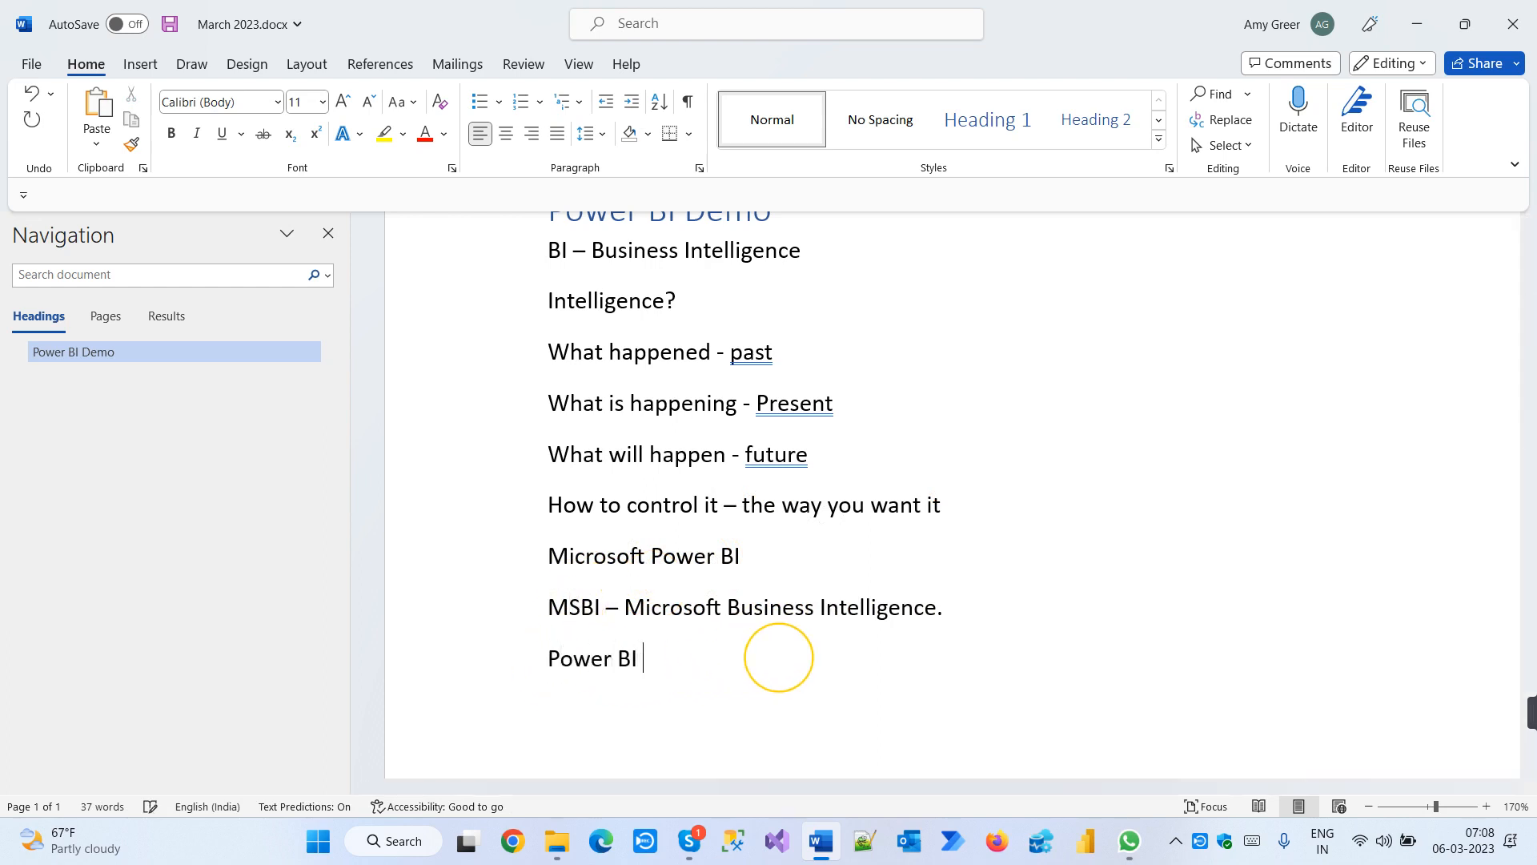
{"action": "type", "text": "vs MS"}
{"action": "type", "text": "BI"}
{"action": "key", "text": "Return"}
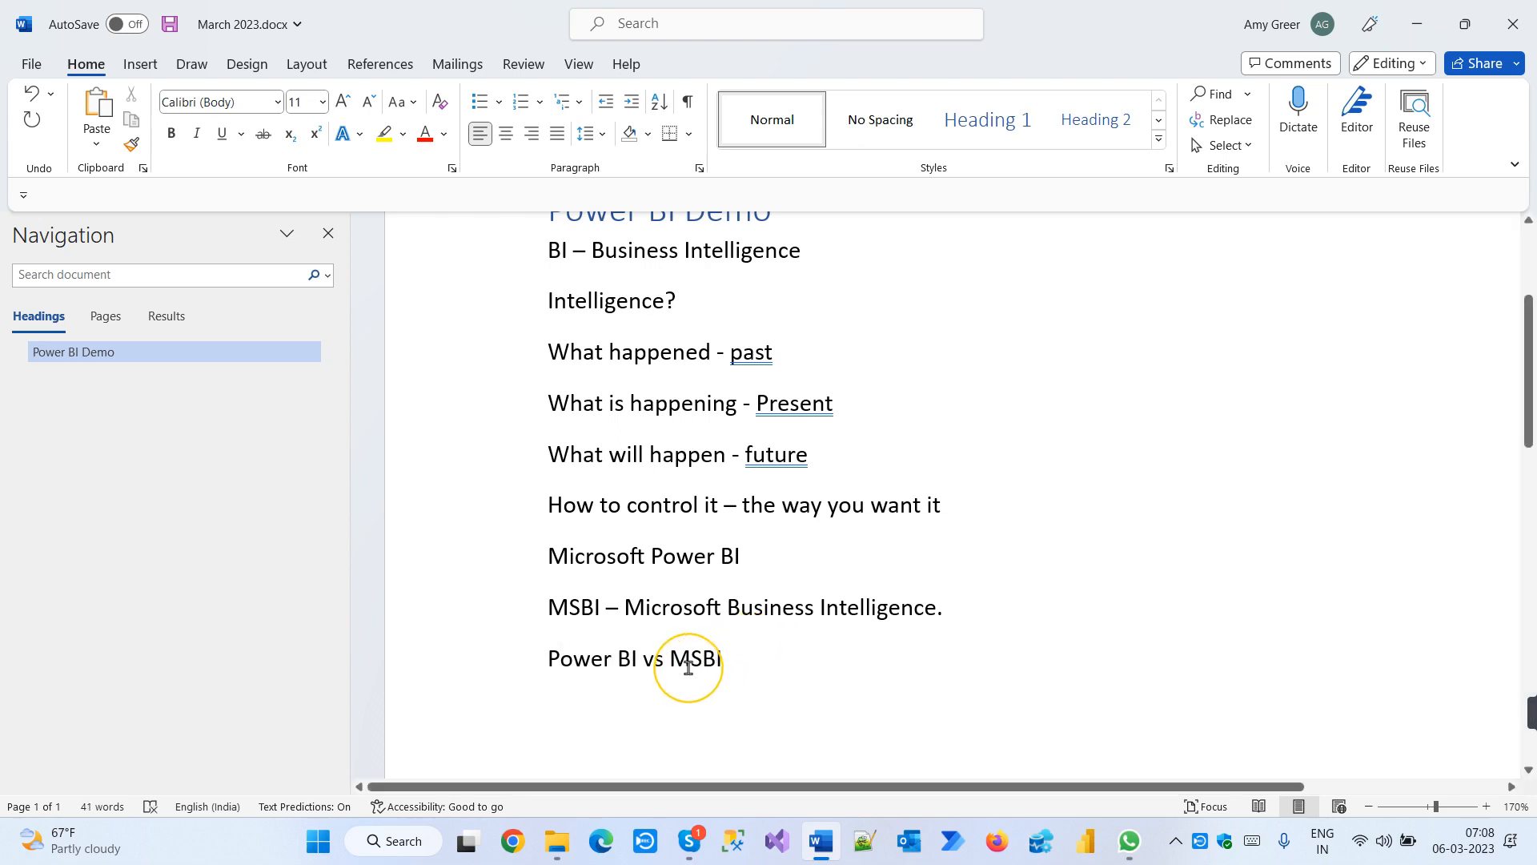
{"action": "left_click_drag", "start_coordinate": [673, 663], "coordinate": [713, 663]}
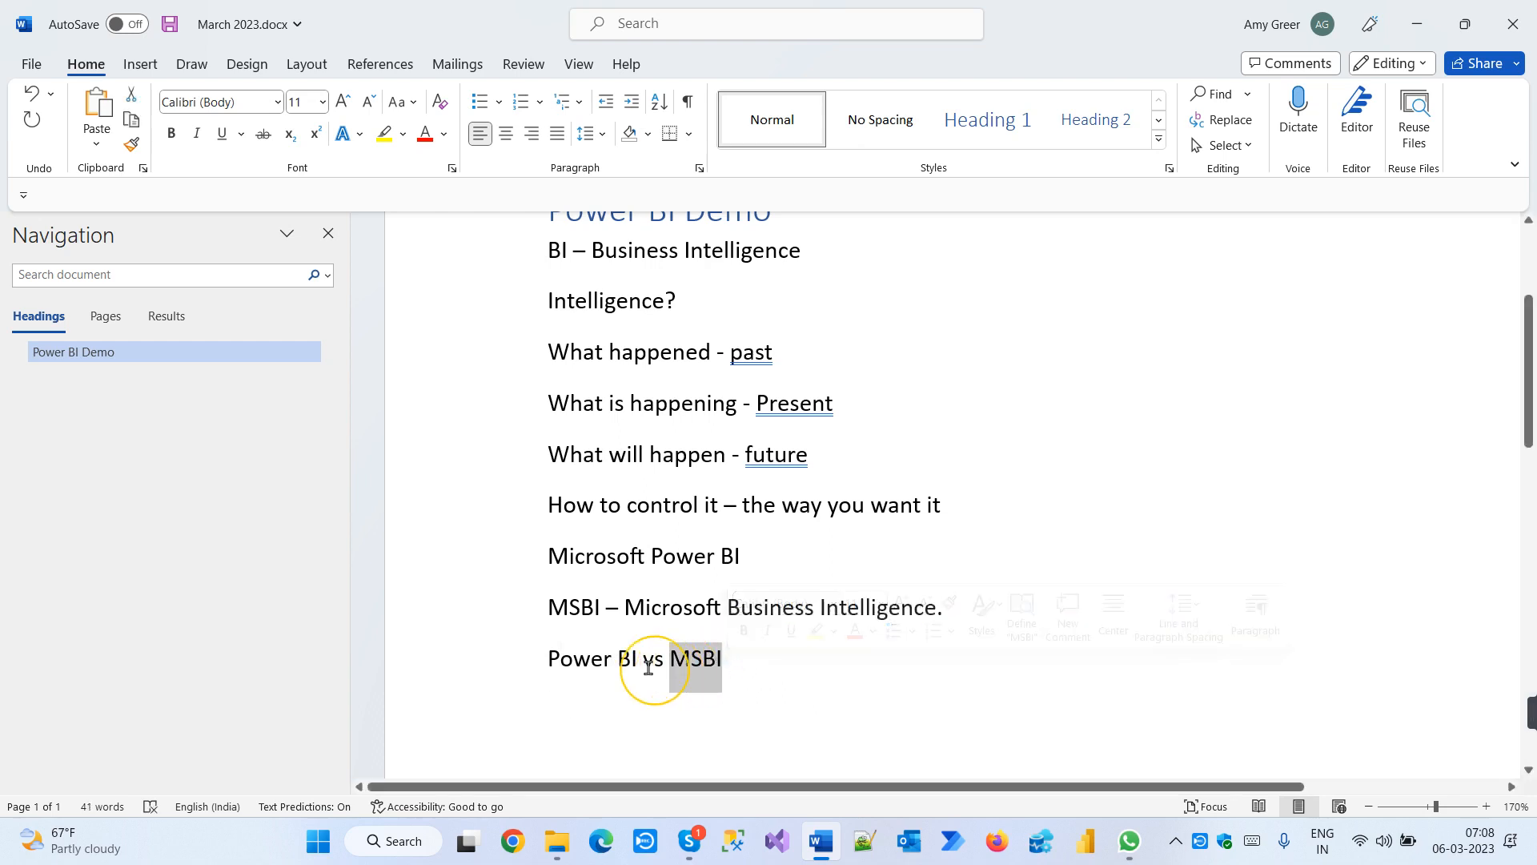
{"action": "left_click_drag", "start_coordinate": [541, 657], "coordinate": [640, 664]}
{"action": "left_click", "coordinate": [641, 714]}
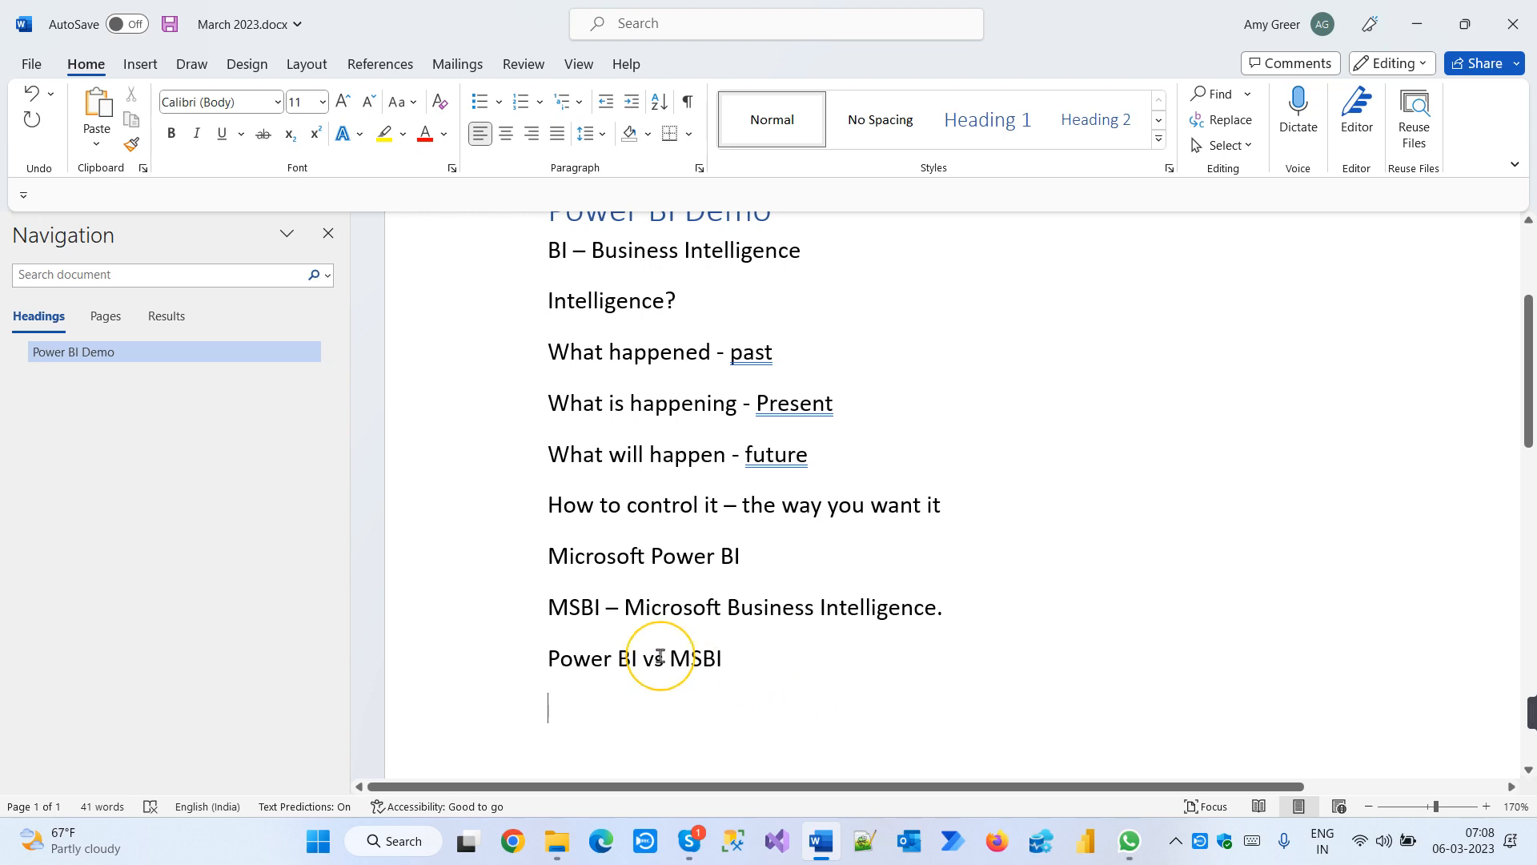
{"action": "left_click_drag", "start_coordinate": [669, 662], "coordinate": [731, 658]}
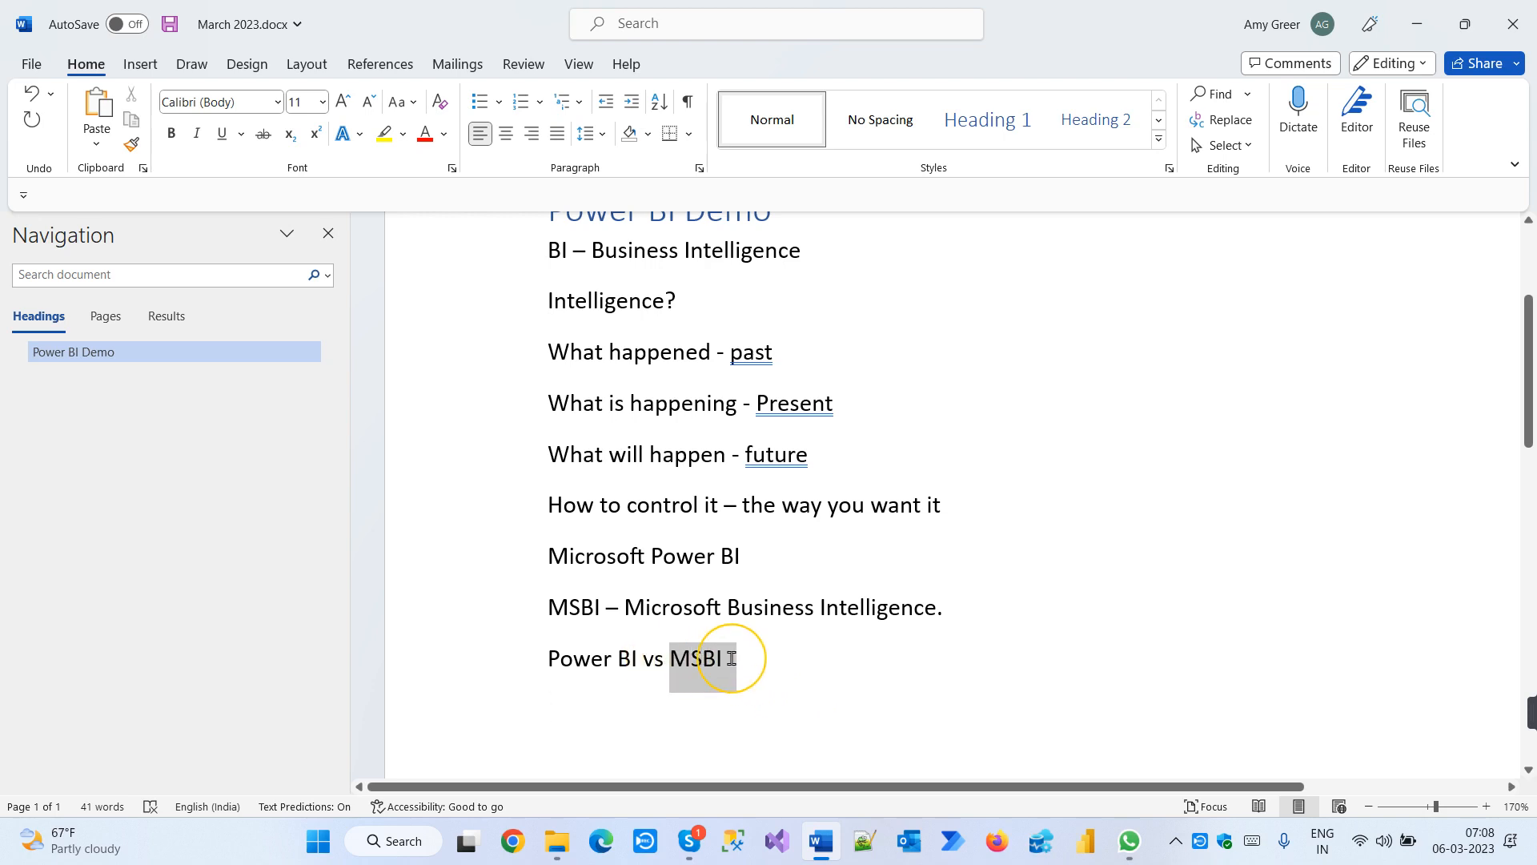
{"action": "left_click", "coordinate": [573, 710]}
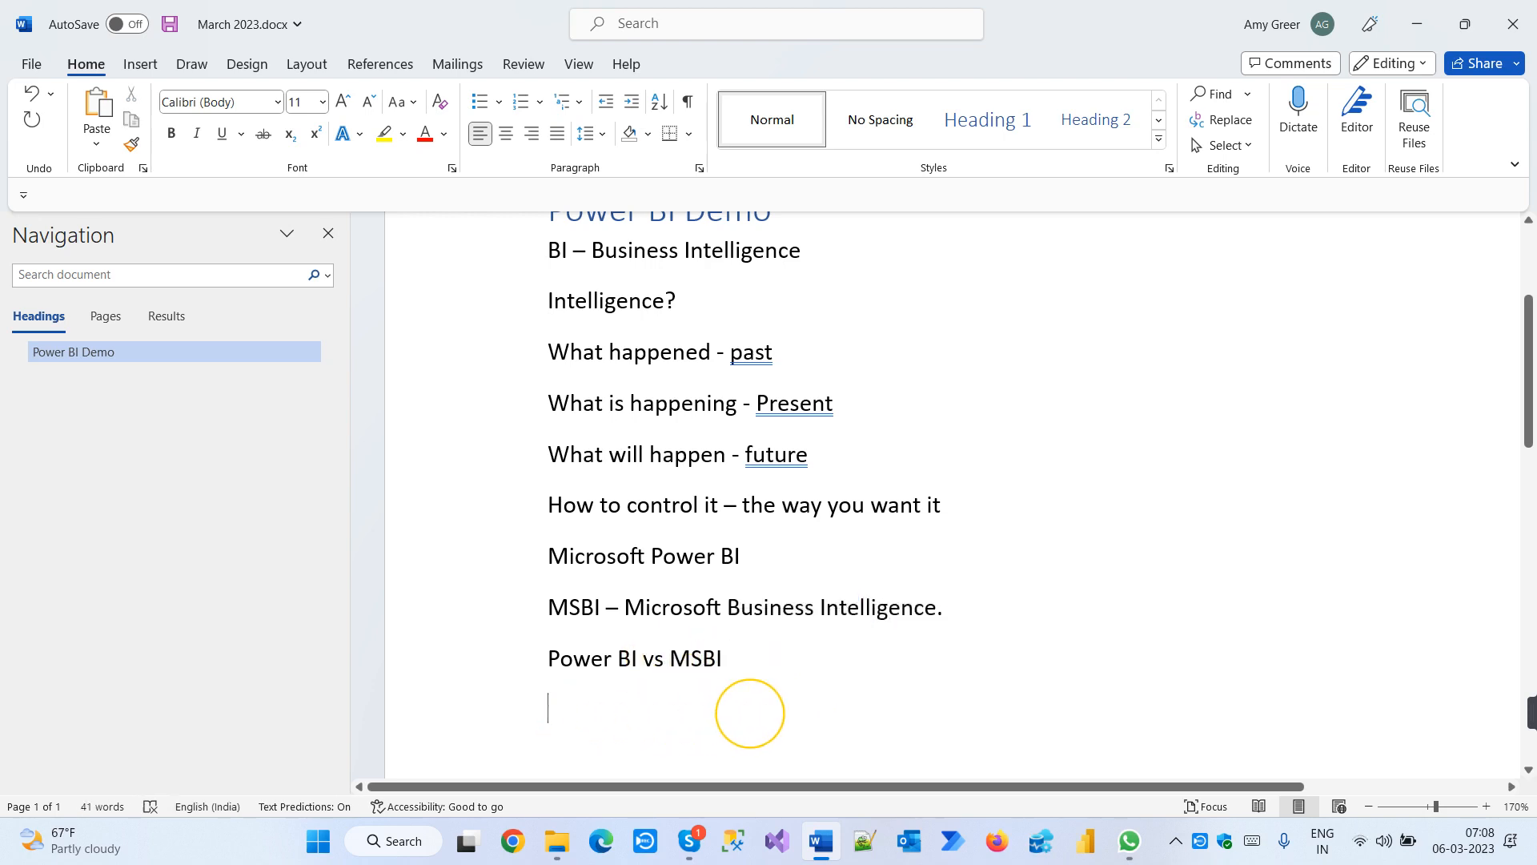
{"action": "left_click_drag", "start_coordinate": [543, 659], "coordinate": [722, 666]}
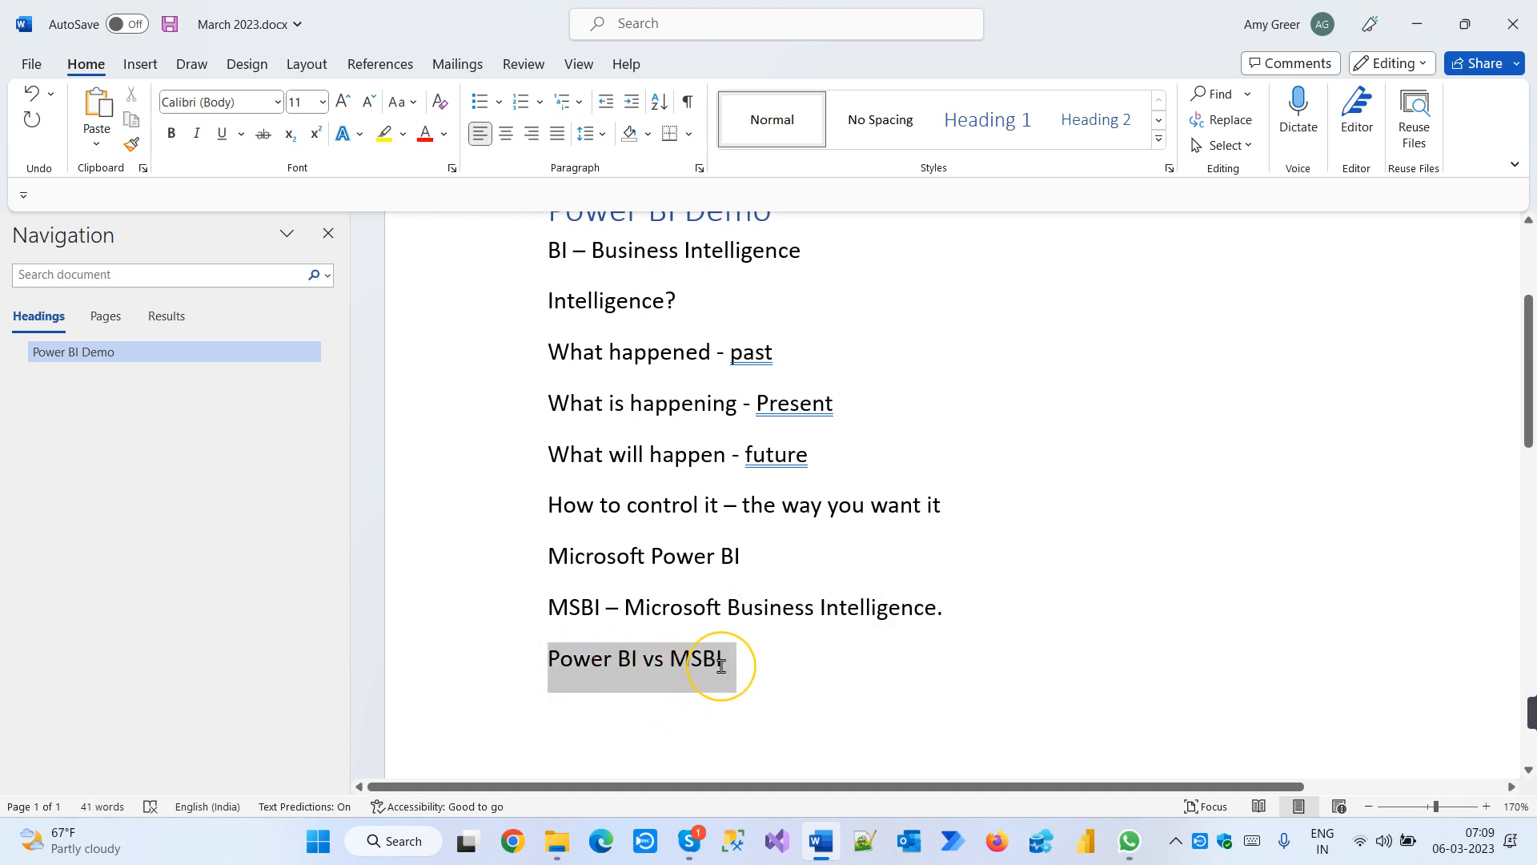
Extend the line "Power BI vs MSBI" with "vs Excel BI" and break to a new paragraph
{"action": "left_click", "coordinate": [823, 661]}
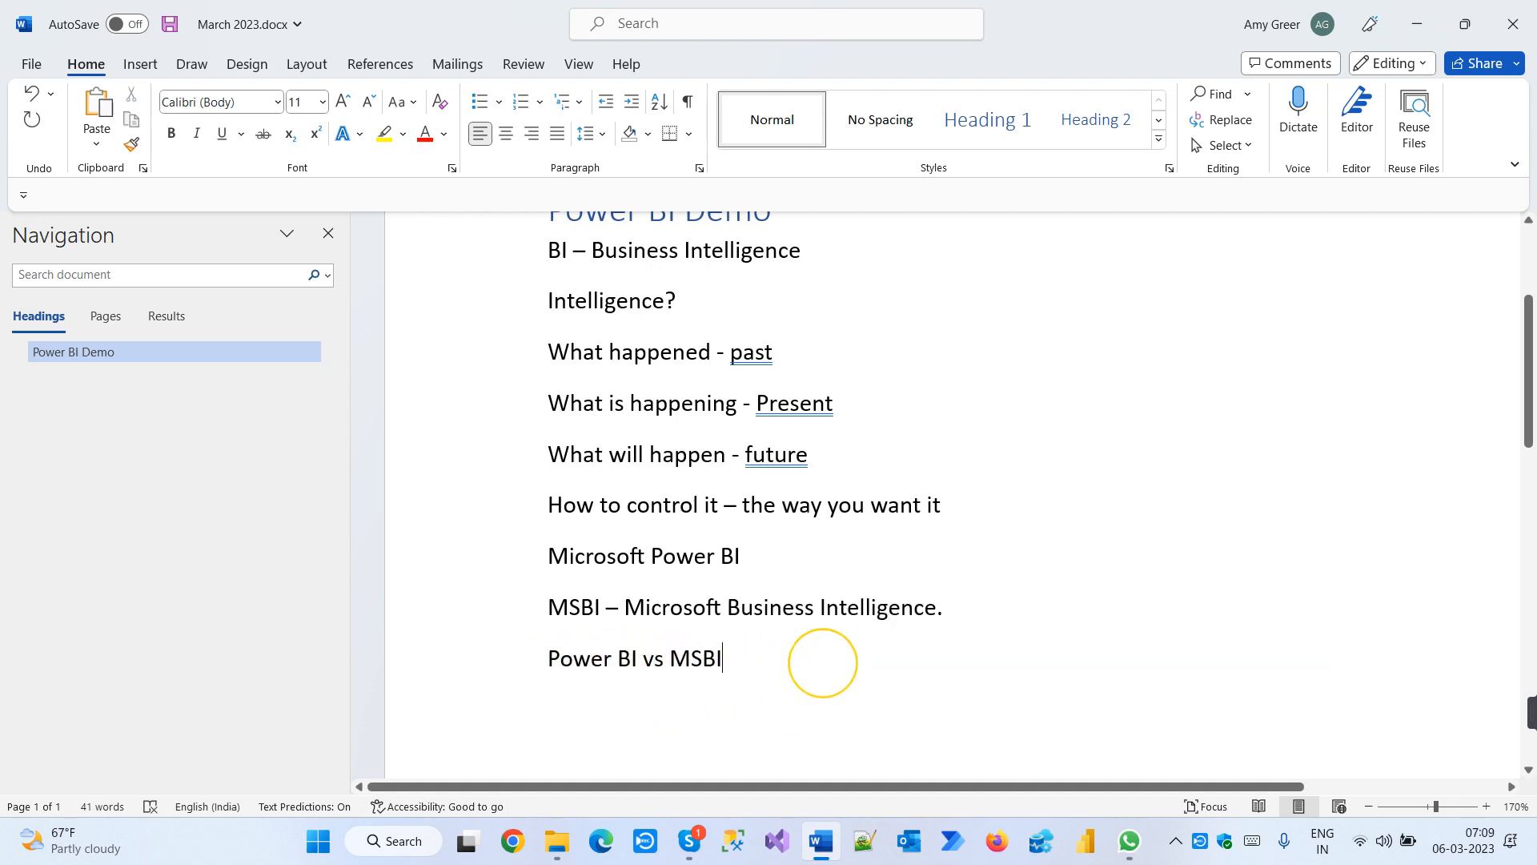
{"action": "type", "text": "vs "}
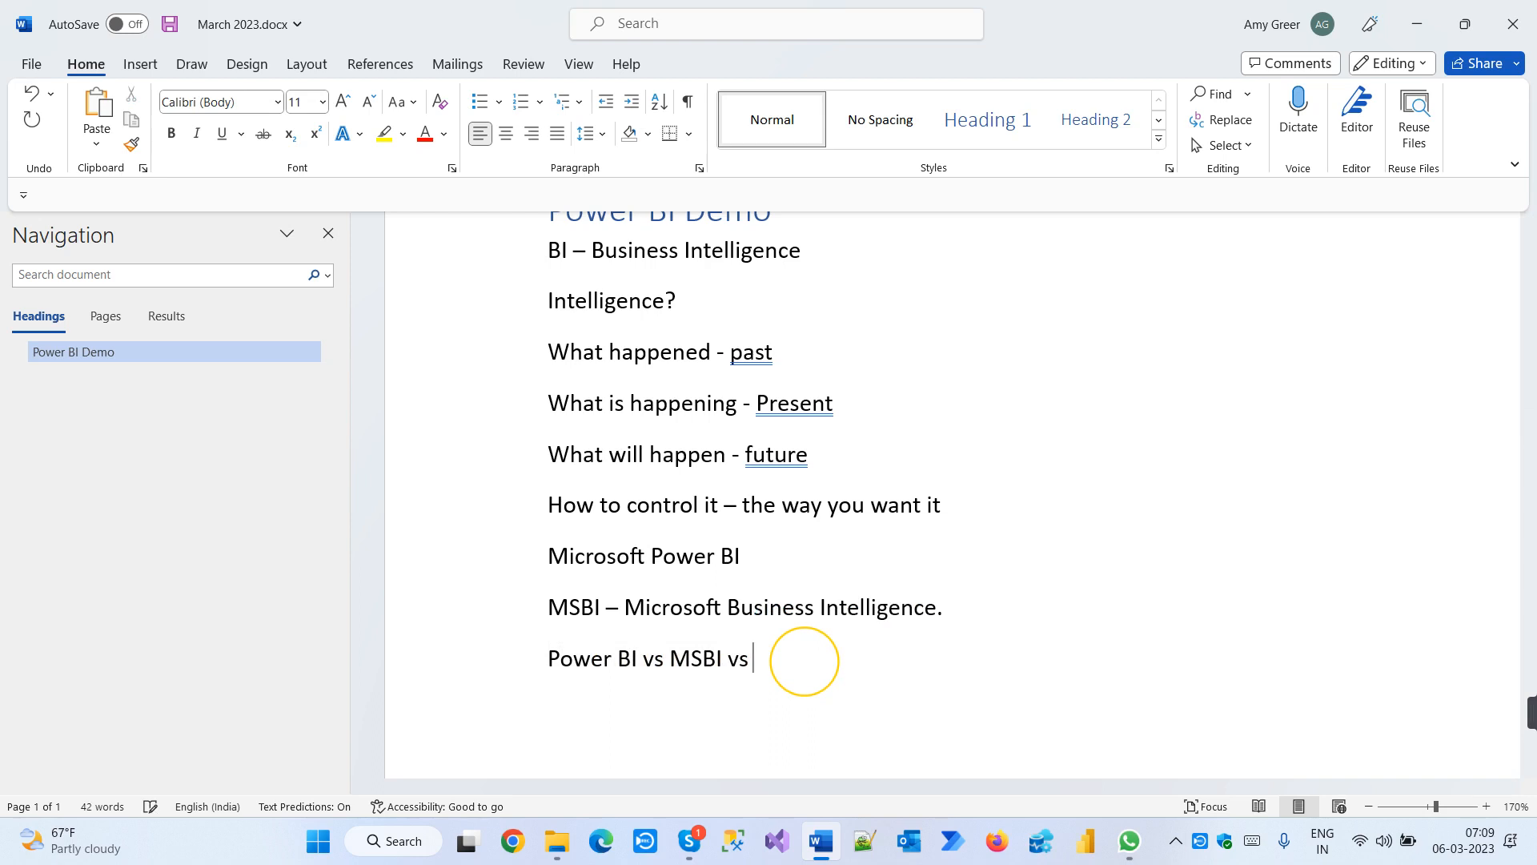
{"action": "type", "text": "Ec"}
{"action": "type", "text": "cel BI"}
{"action": "key", "text": "Return"}
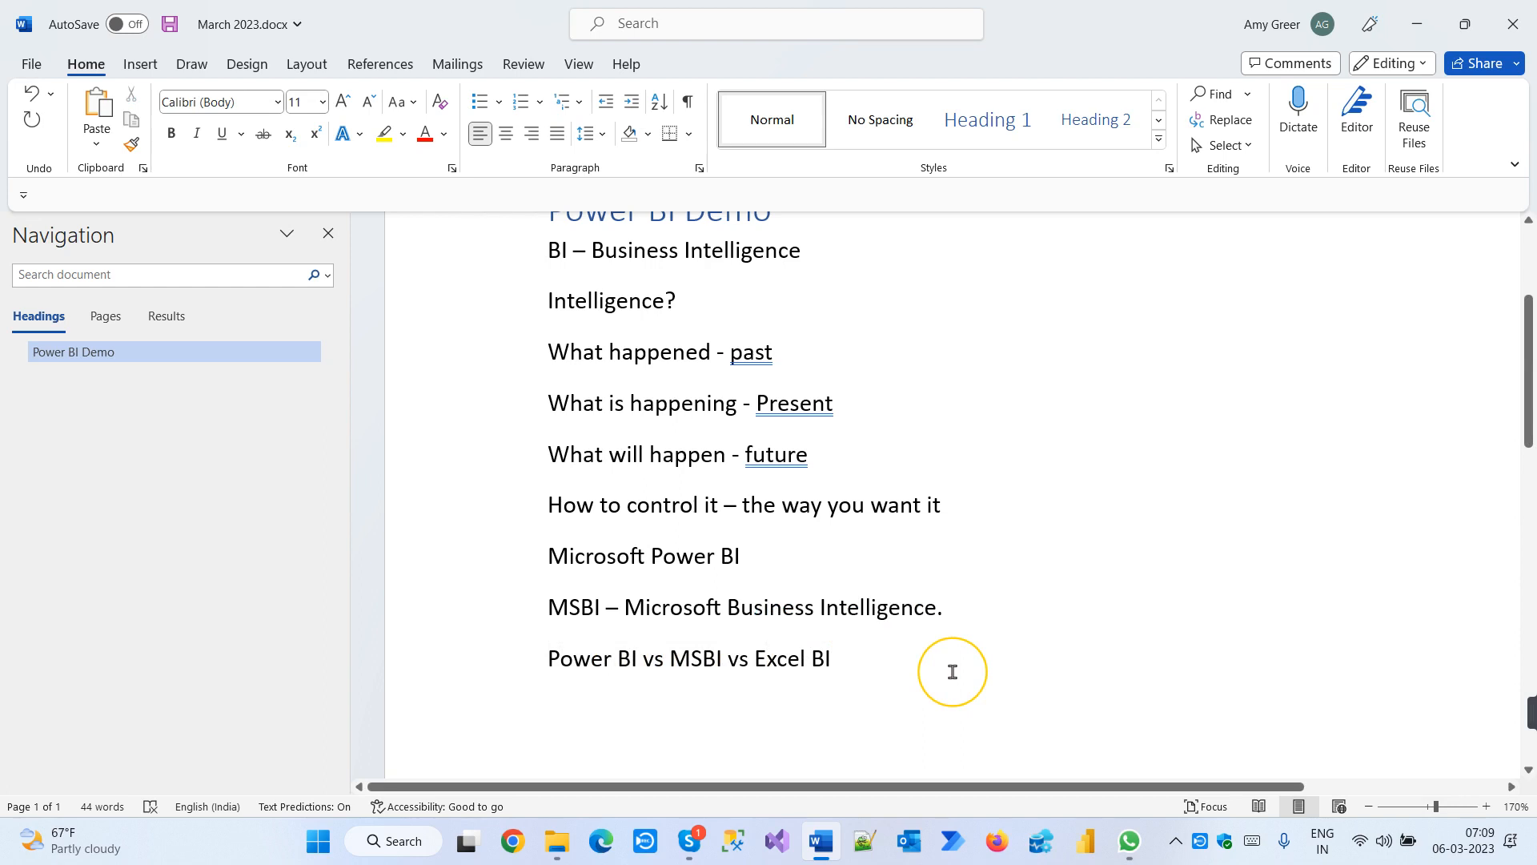
Insert a table with three columns and two rows below the "Power BI vs MSBI vs Excel BI" line
{"action": "scroll", "coordinate": [953, 671], "scroll_direction": "down", "scroll_amount": 1}
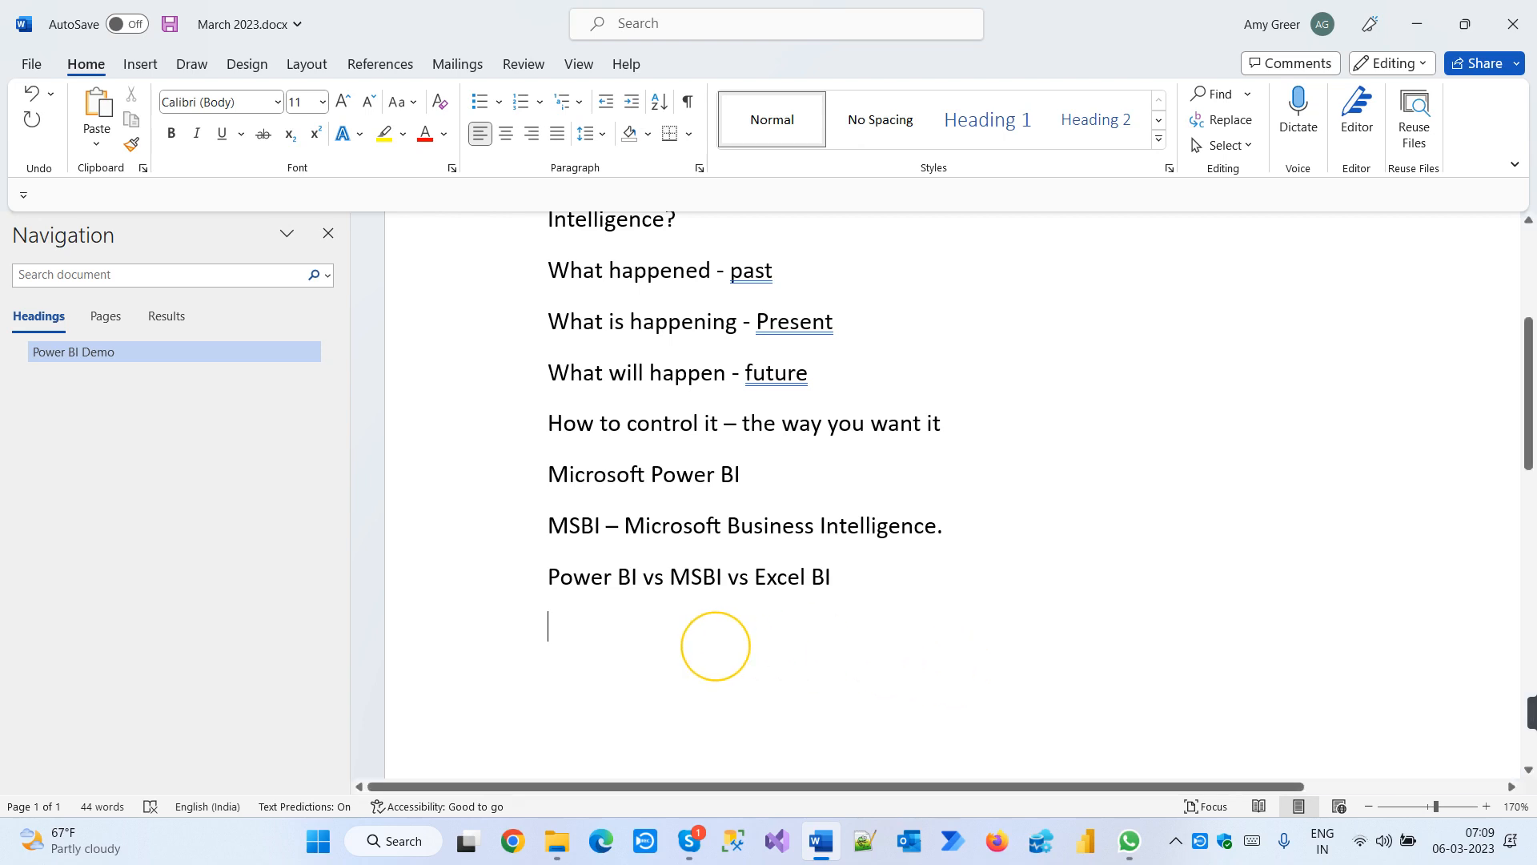
{"action": "left_click", "coordinate": [142, 64]}
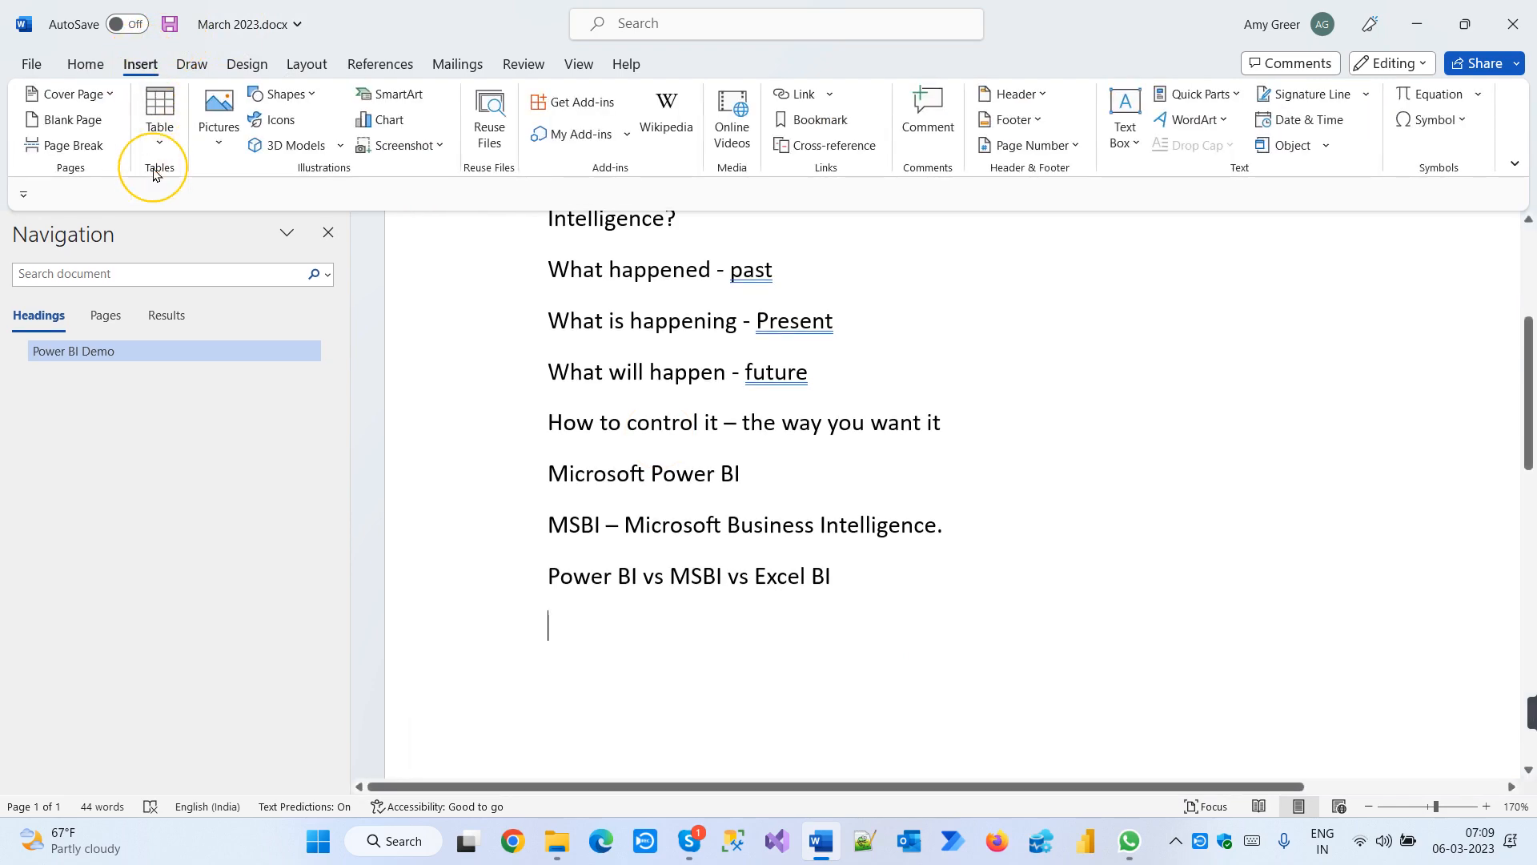
{"action": "left_click", "coordinate": [164, 148]}
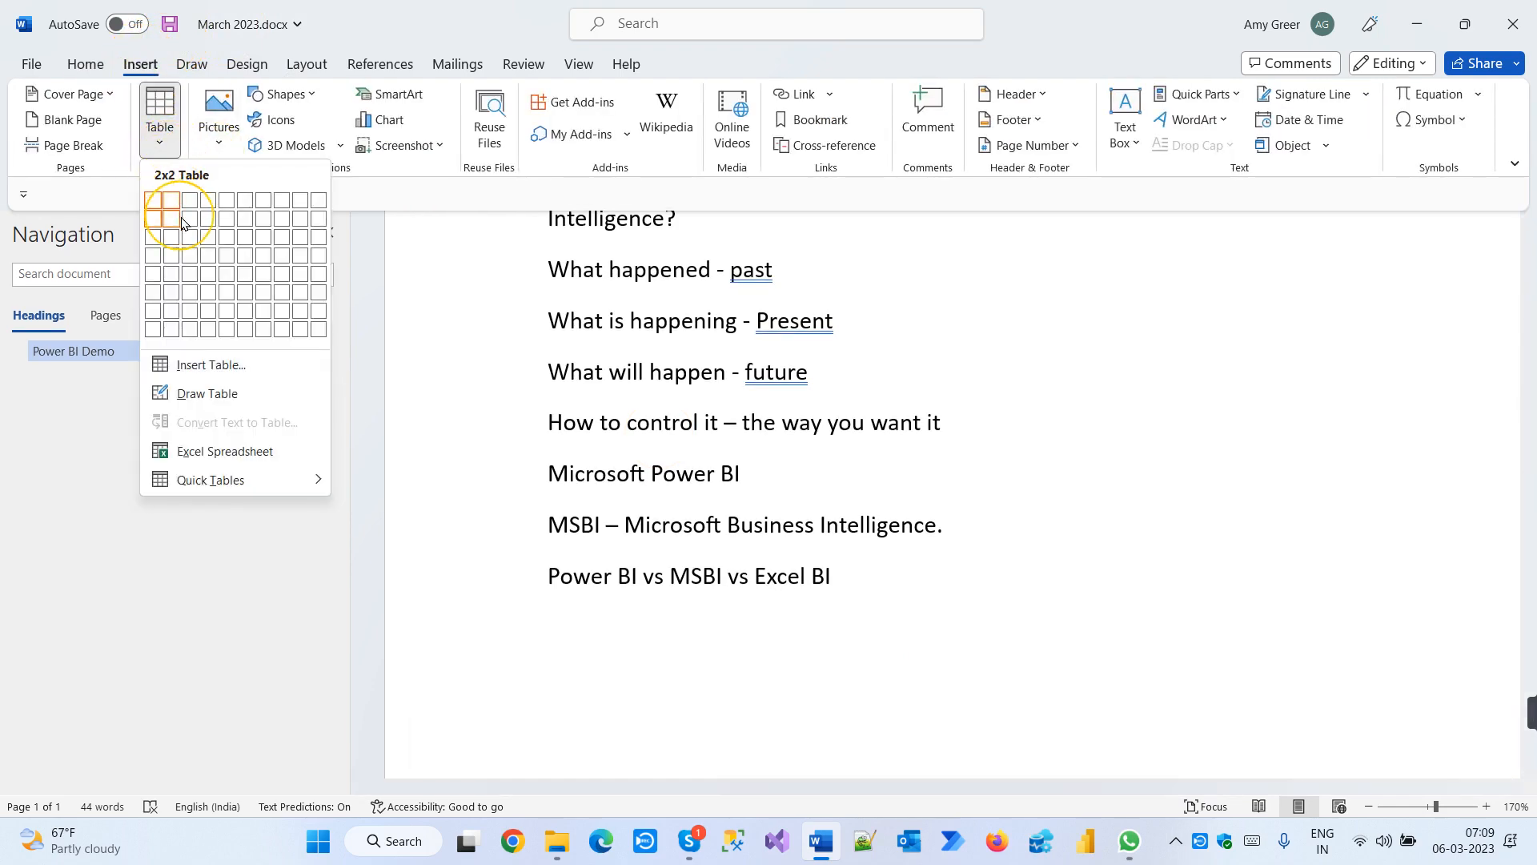
{"action": "left_click", "coordinate": [190, 218]}
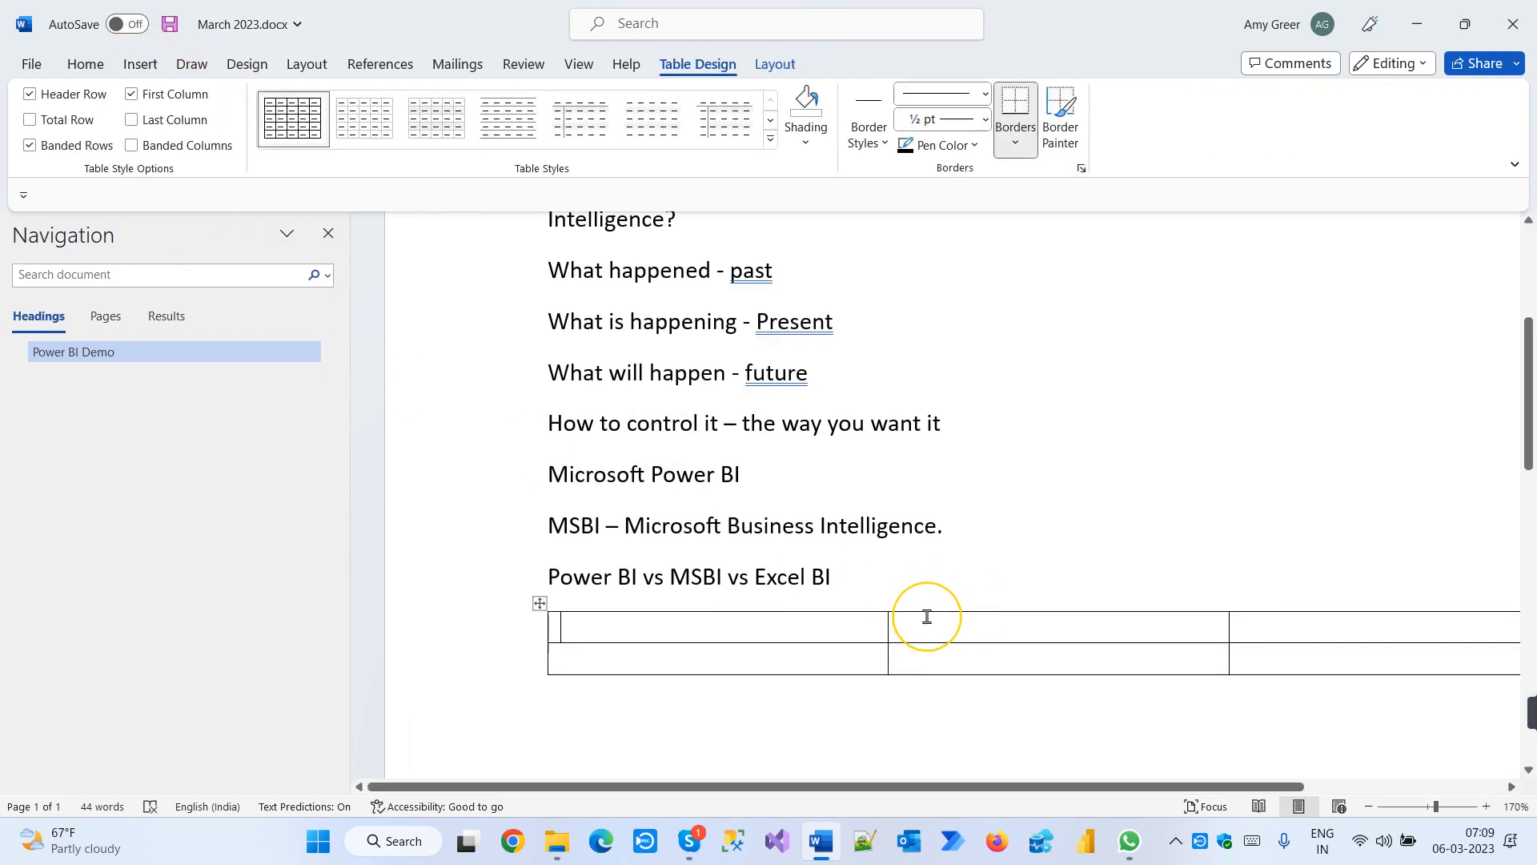
Fill the table's header row with "Features", "MSBI" and "Power BI"
{"action": "type", "text": "Feature"}
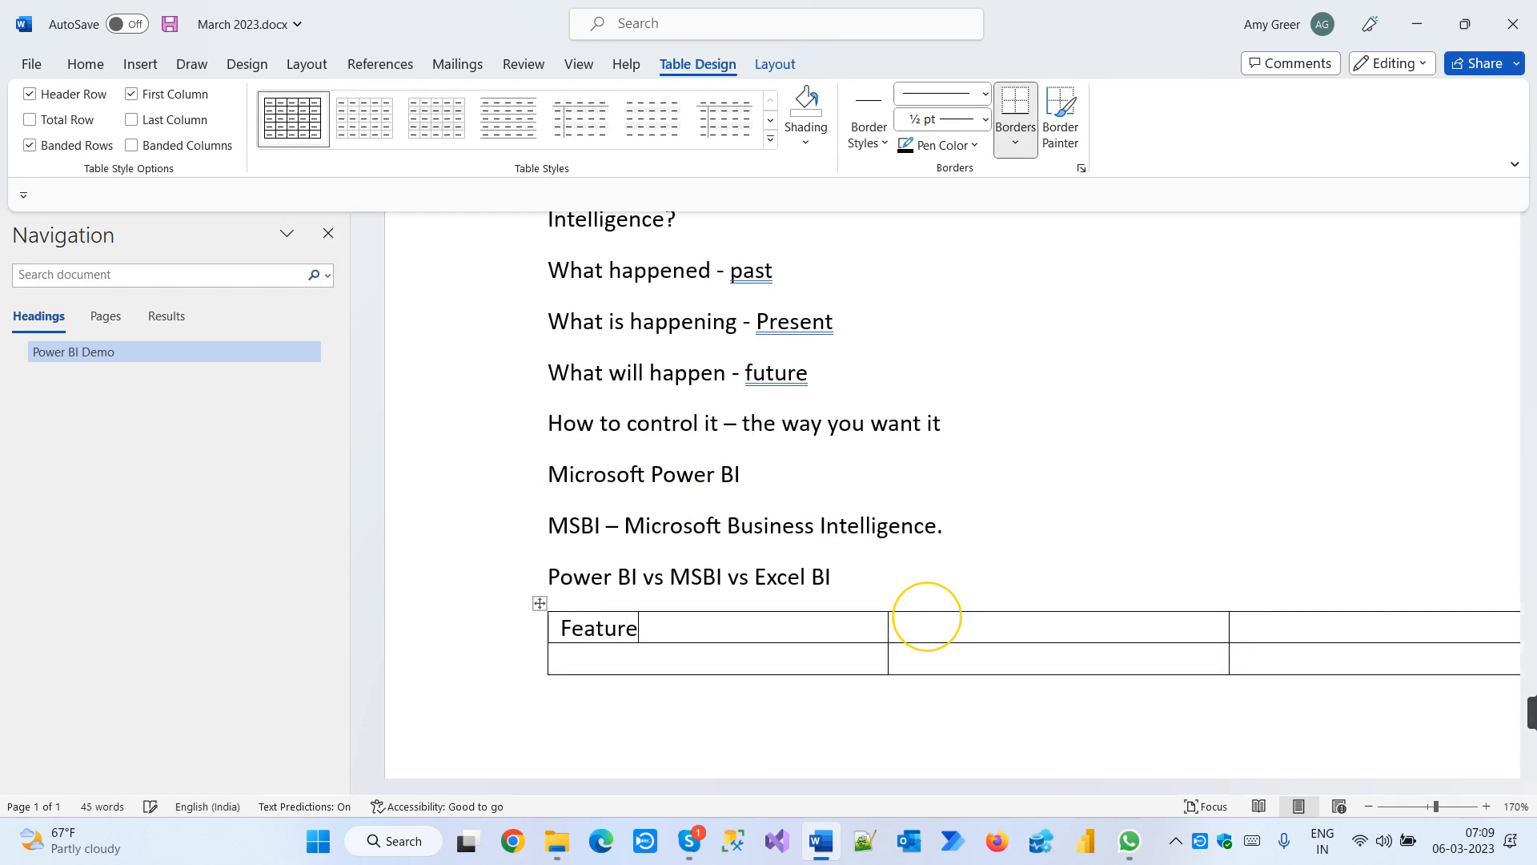
{"action": "type", "text": "sq"}
{"action": "key", "text": "BackSpace"}
{"action": "type", "text": "MSBI"}
{"action": "key", "text": "Tab"}
{"action": "type", "text": "Power BI"}
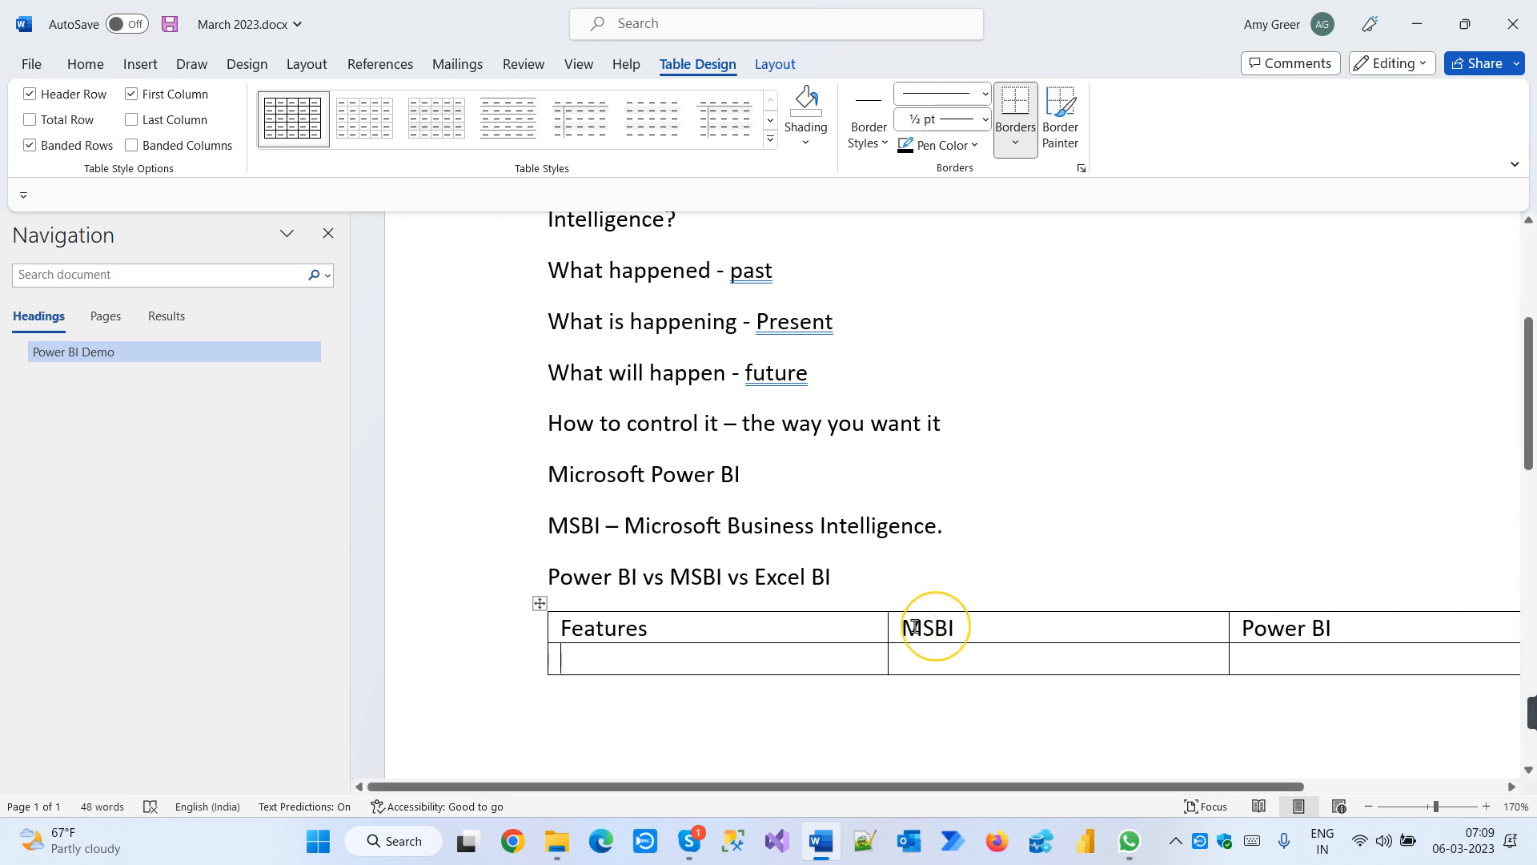
Narrow the Features, MSBI and Power BI columns to roughly half their width, keeping them about equal
{"action": "left_click_drag", "start_coordinate": [887, 627], "coordinate": [724, 627]}
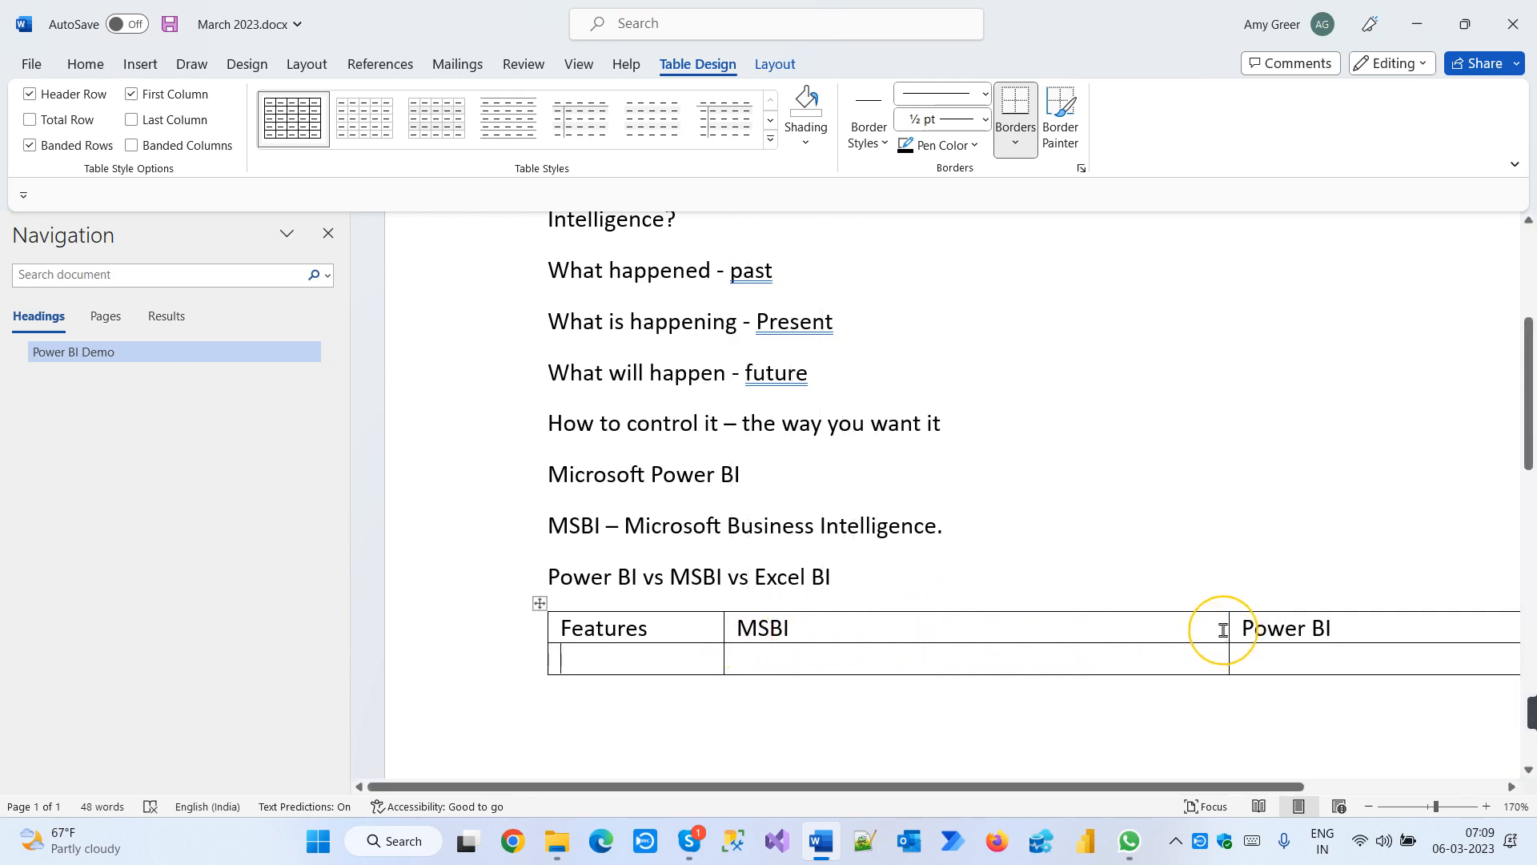
{"action": "left_click_drag", "start_coordinate": [1223, 631], "coordinate": [899, 630]}
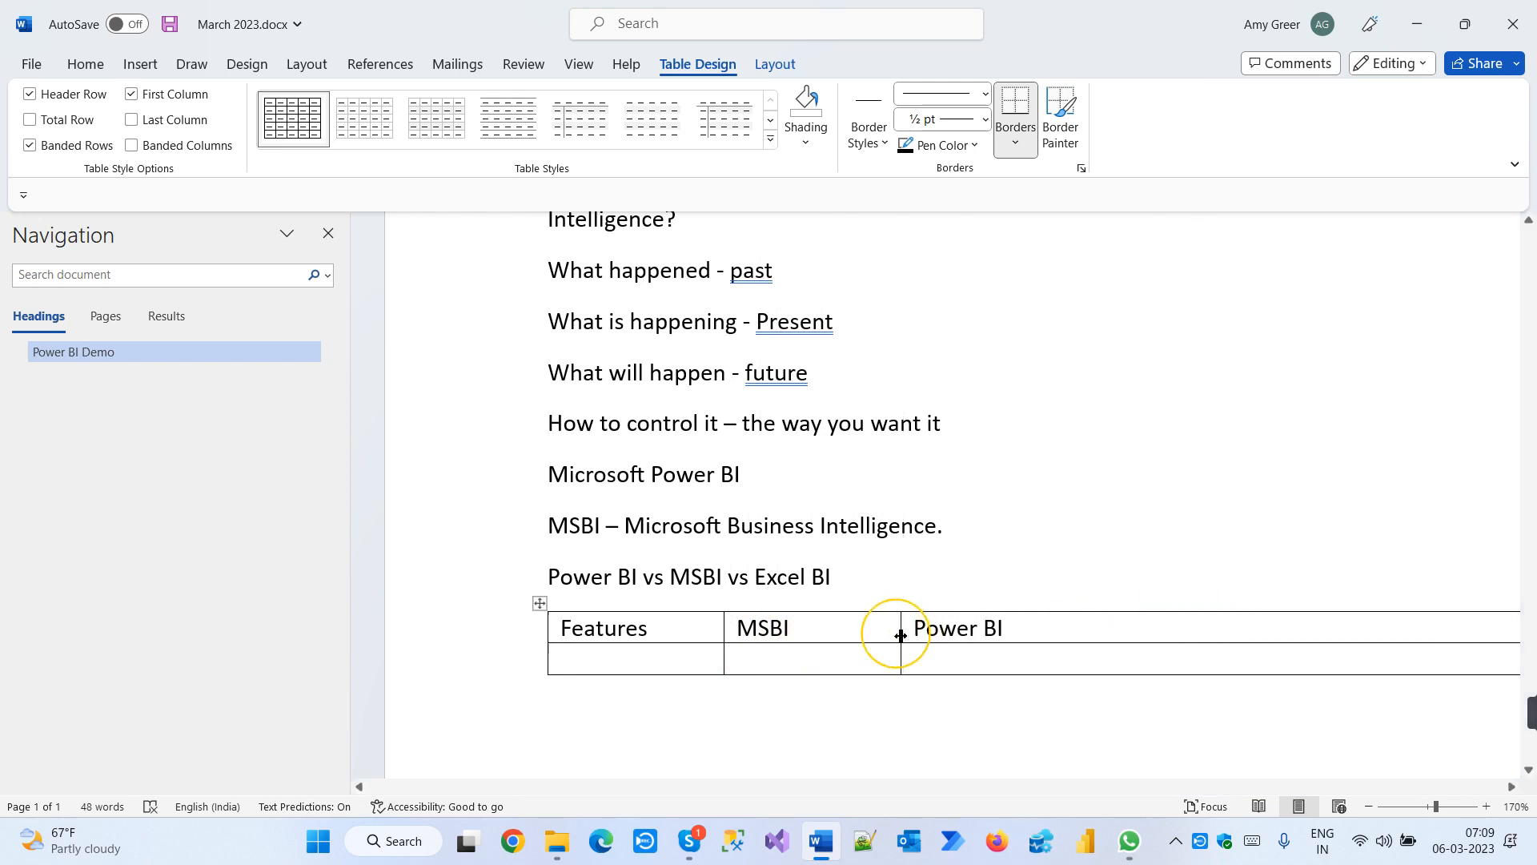
{"action": "left_click_drag", "start_coordinate": [1213, 788], "coordinate": [1379, 787]}
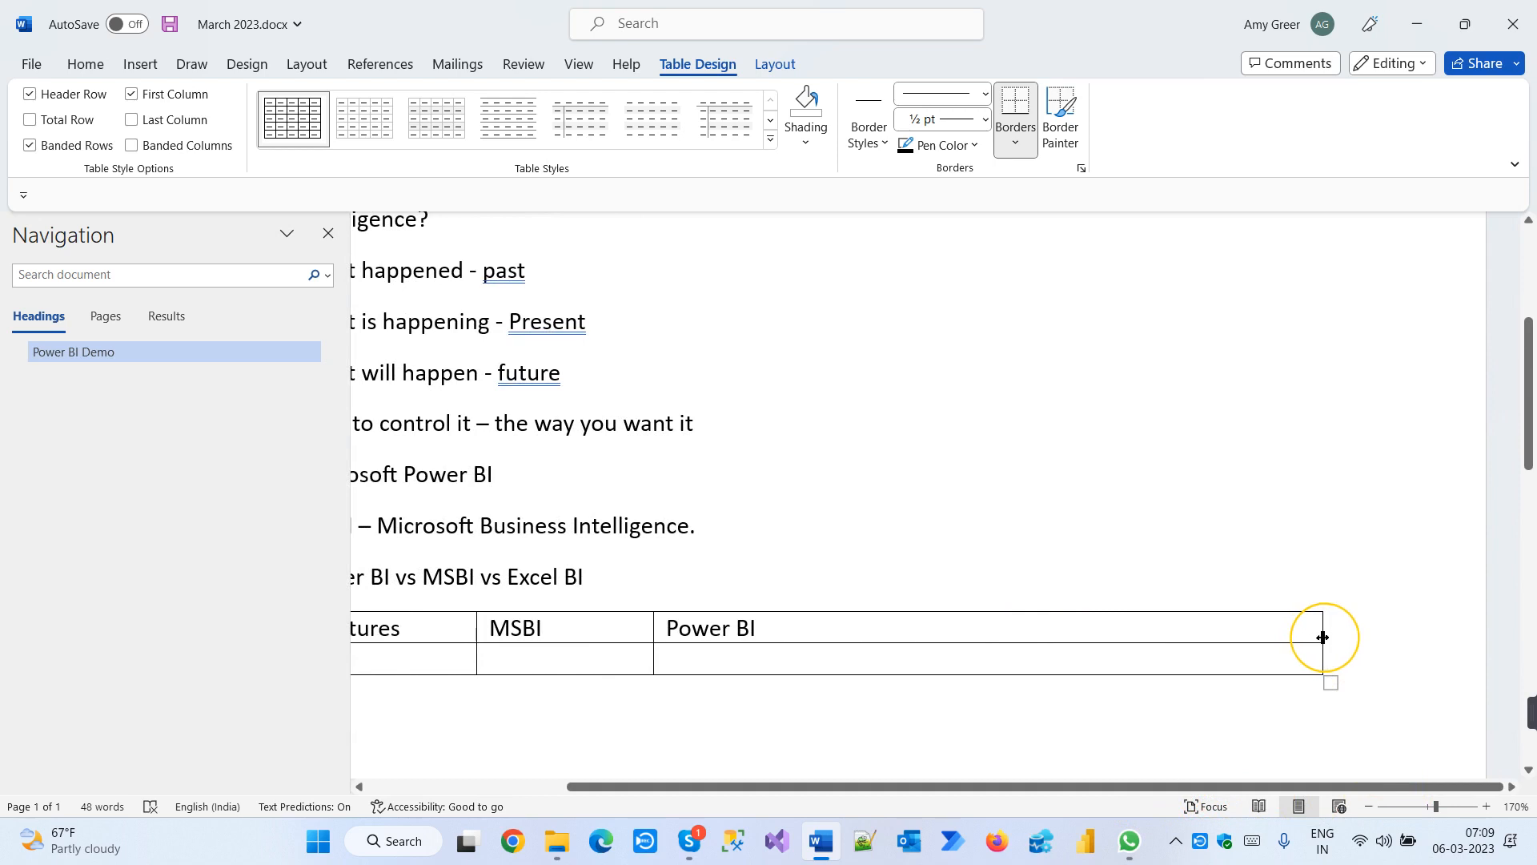
{"action": "mouse_move", "coordinate": [1321, 635]}
{"action": "left_mouse_down"}
{"action": "mouse_move", "coordinate": [835, 645]}
{"action": "mouse_move", "coordinate": [788, 674]}
{"action": "left_mouse_up"}
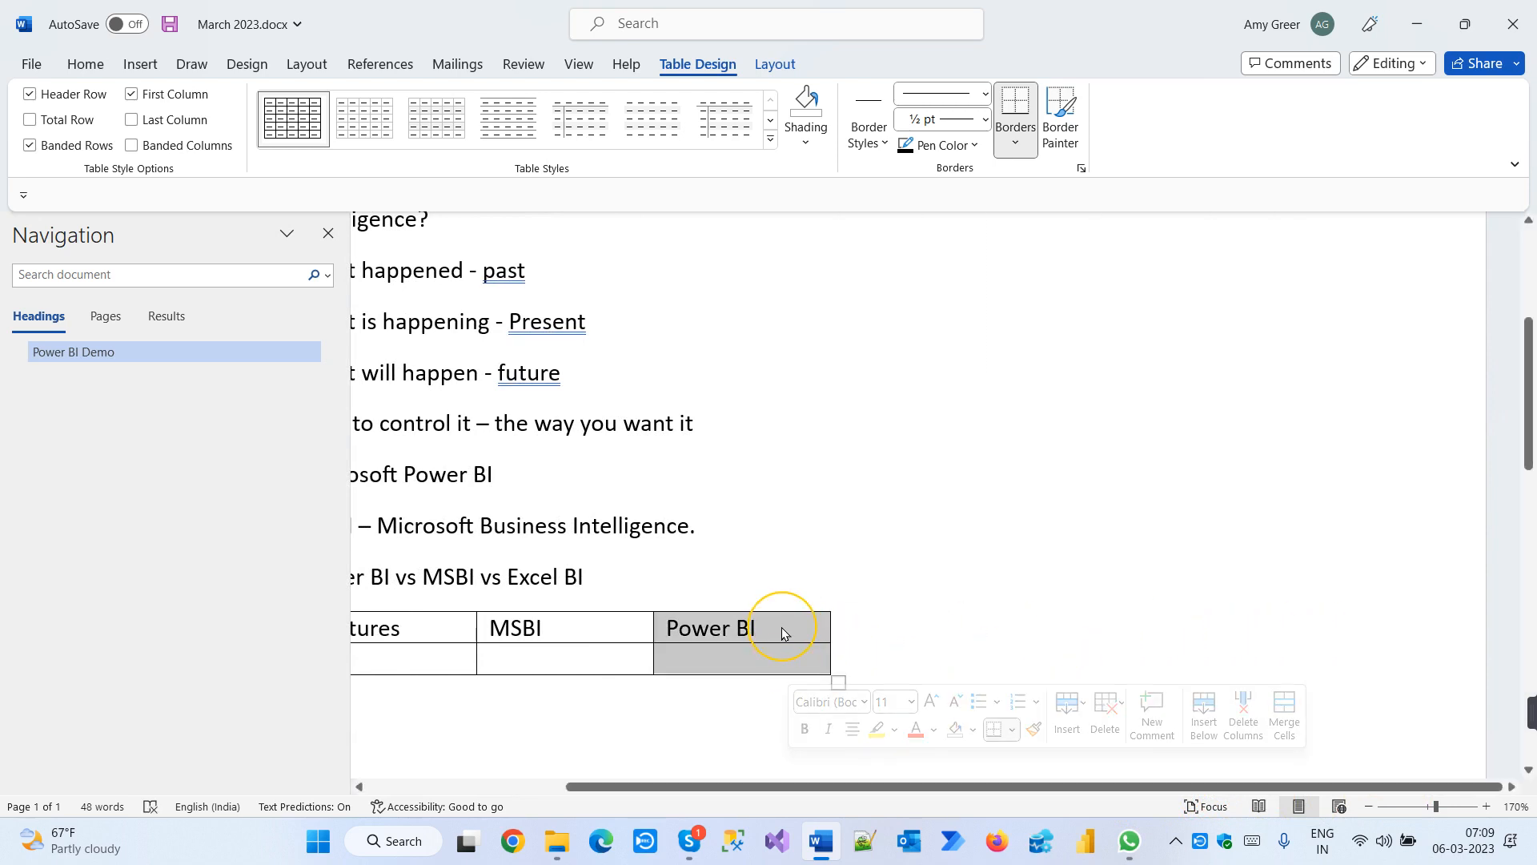
Add a fourth column after the Power BI column and give it the header "Excel BI"
{"action": "right_click", "coordinate": [784, 632]}
{"action": "mouse_move", "coordinate": [920, 377]}
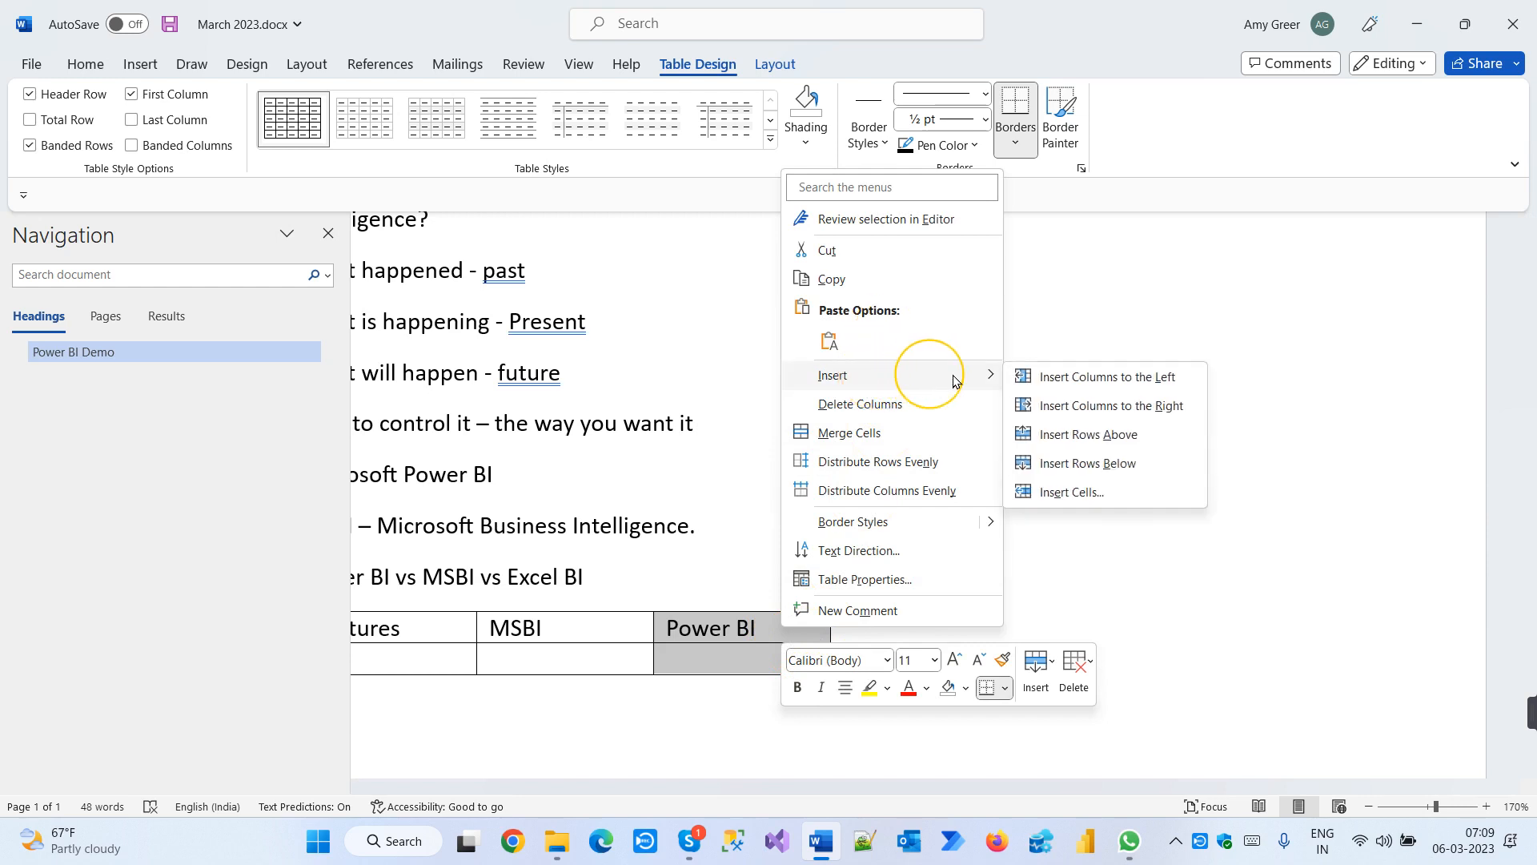
{"action": "left_click", "coordinate": [1117, 405]}
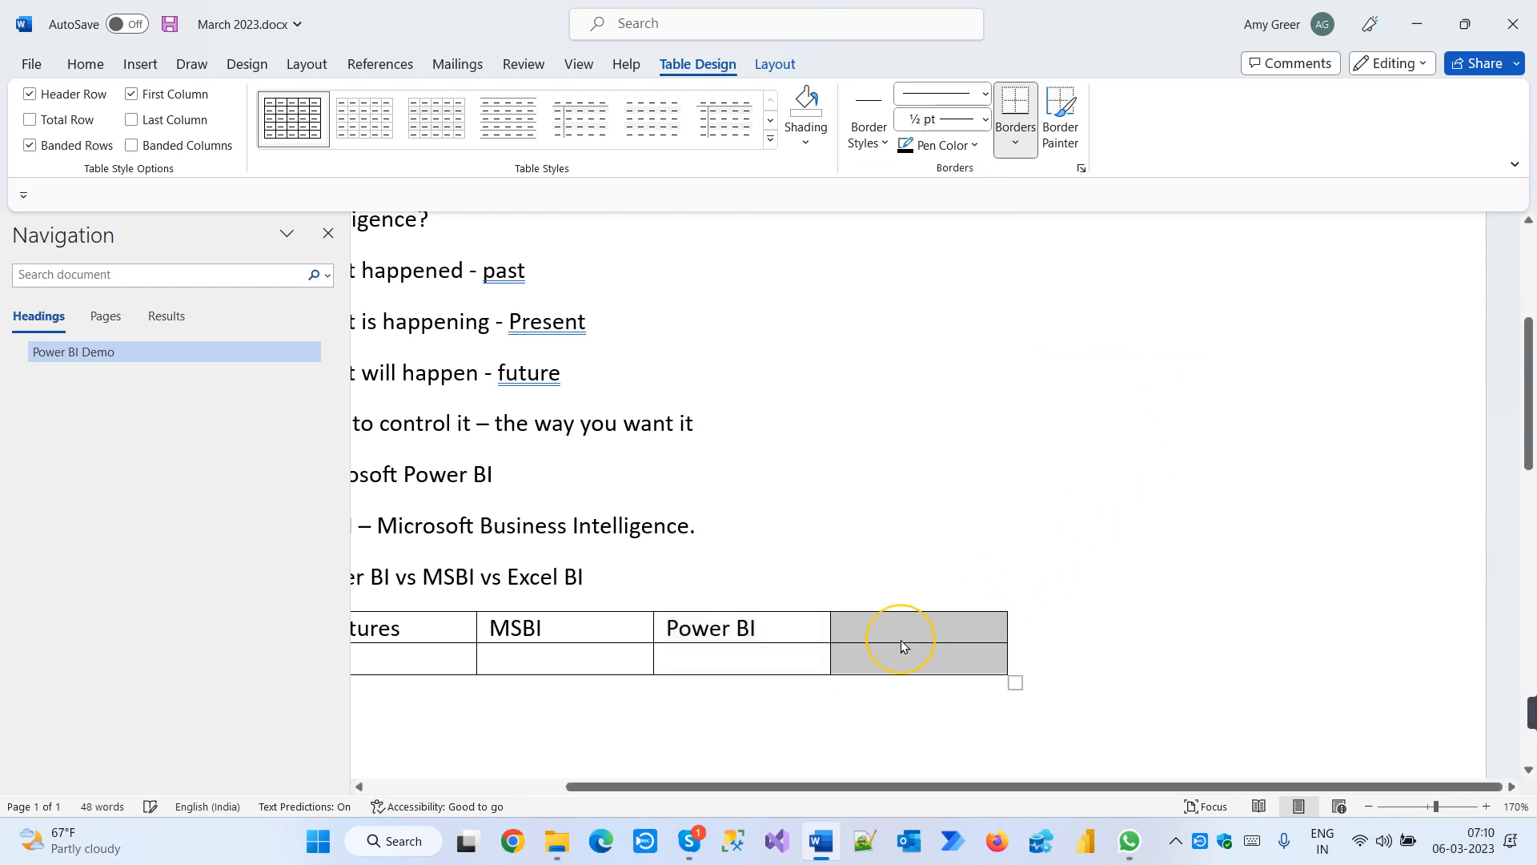
{"action": "left_click", "coordinate": [926, 627]}
{"action": "type", "text": "Exce"}
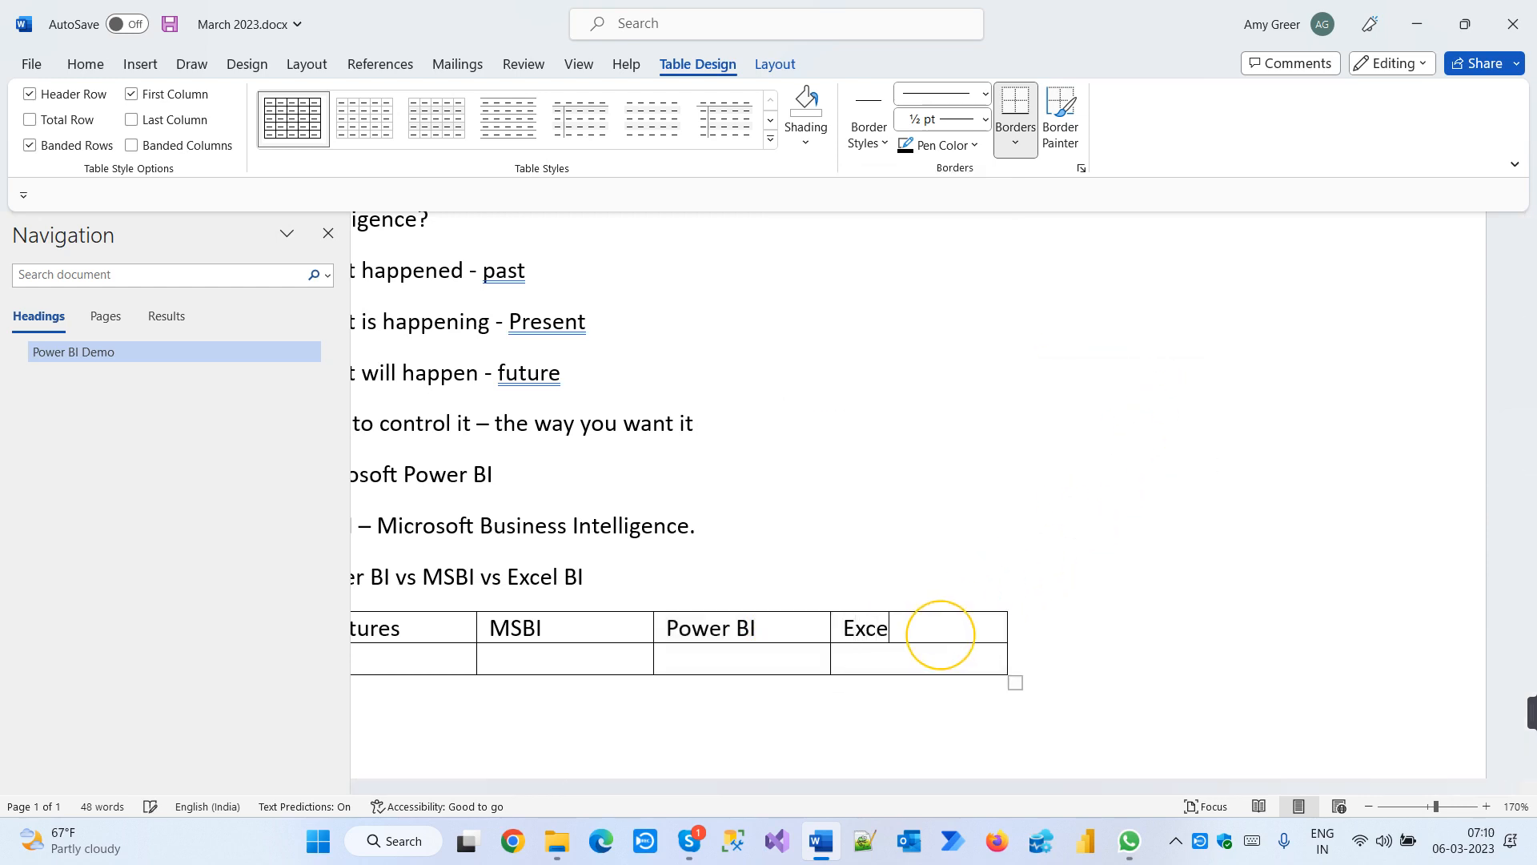
{"action": "type", "text": "l BI"}
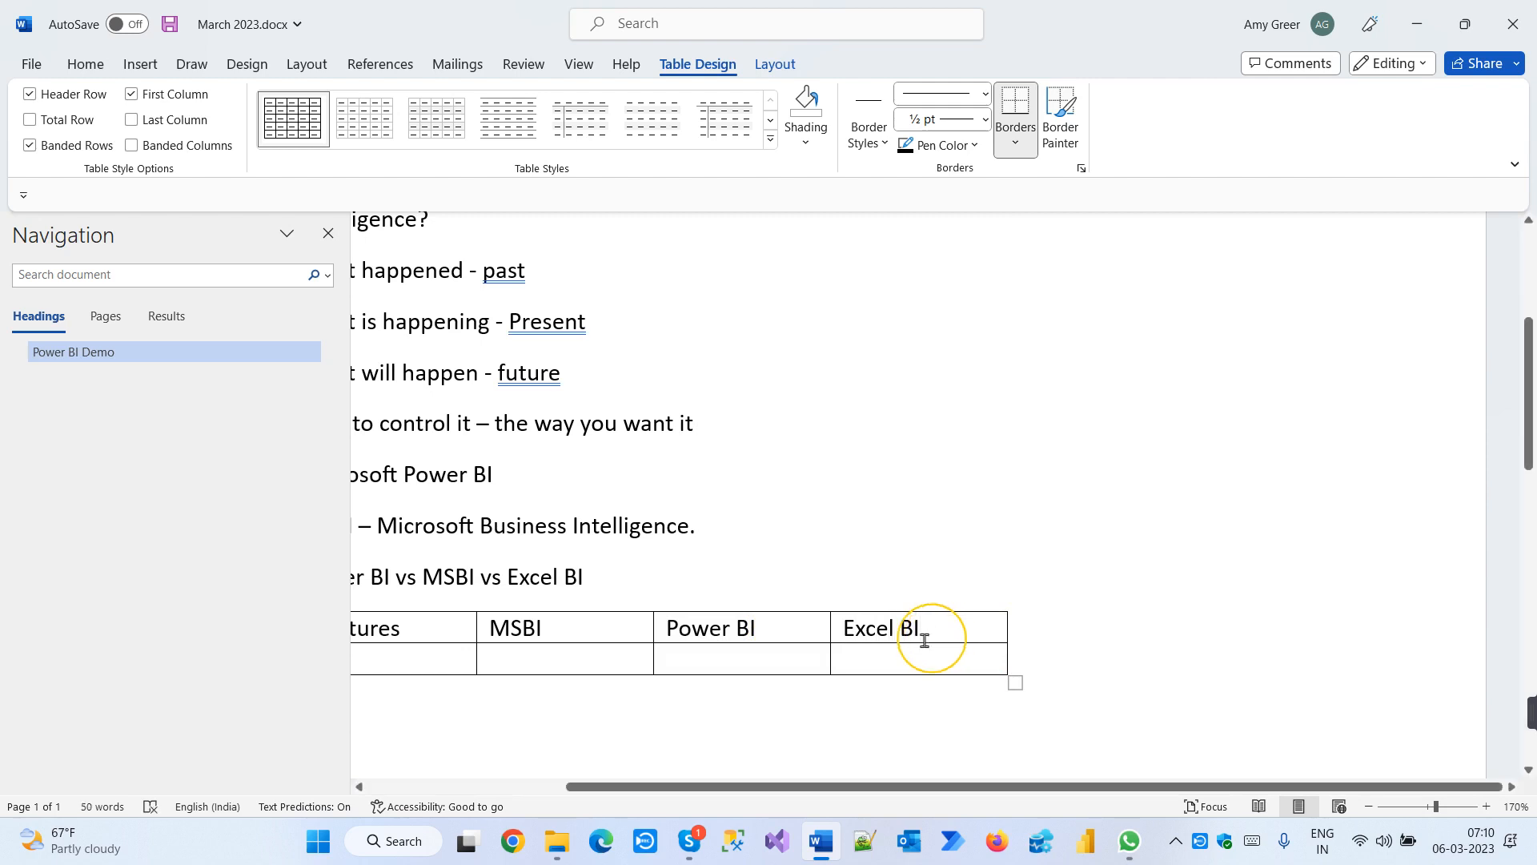
{"action": "left_click", "coordinate": [544, 787]}
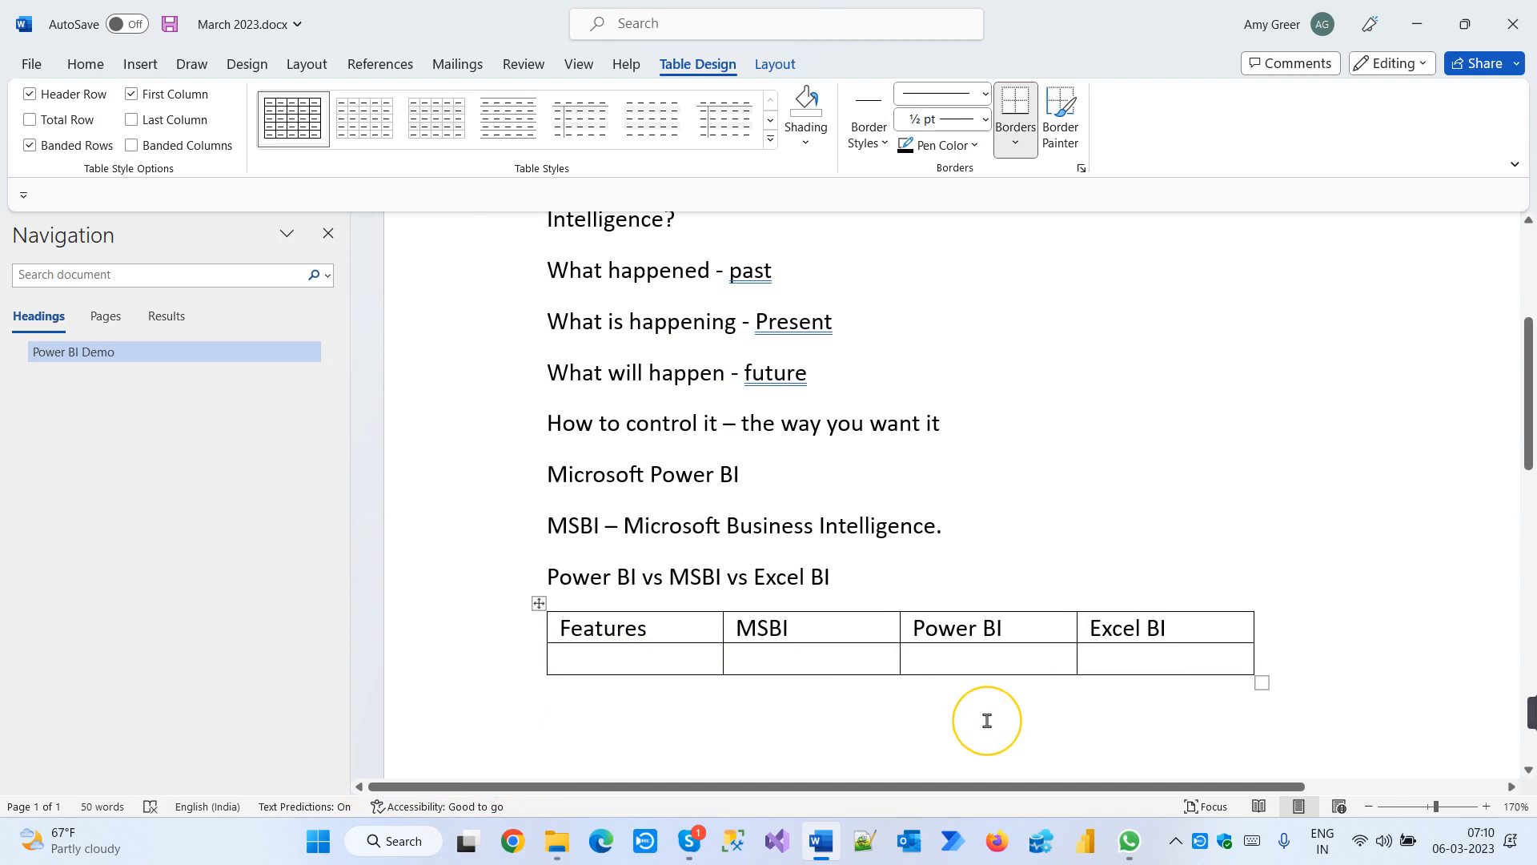
{"action": "left_click", "coordinate": [697, 847]}
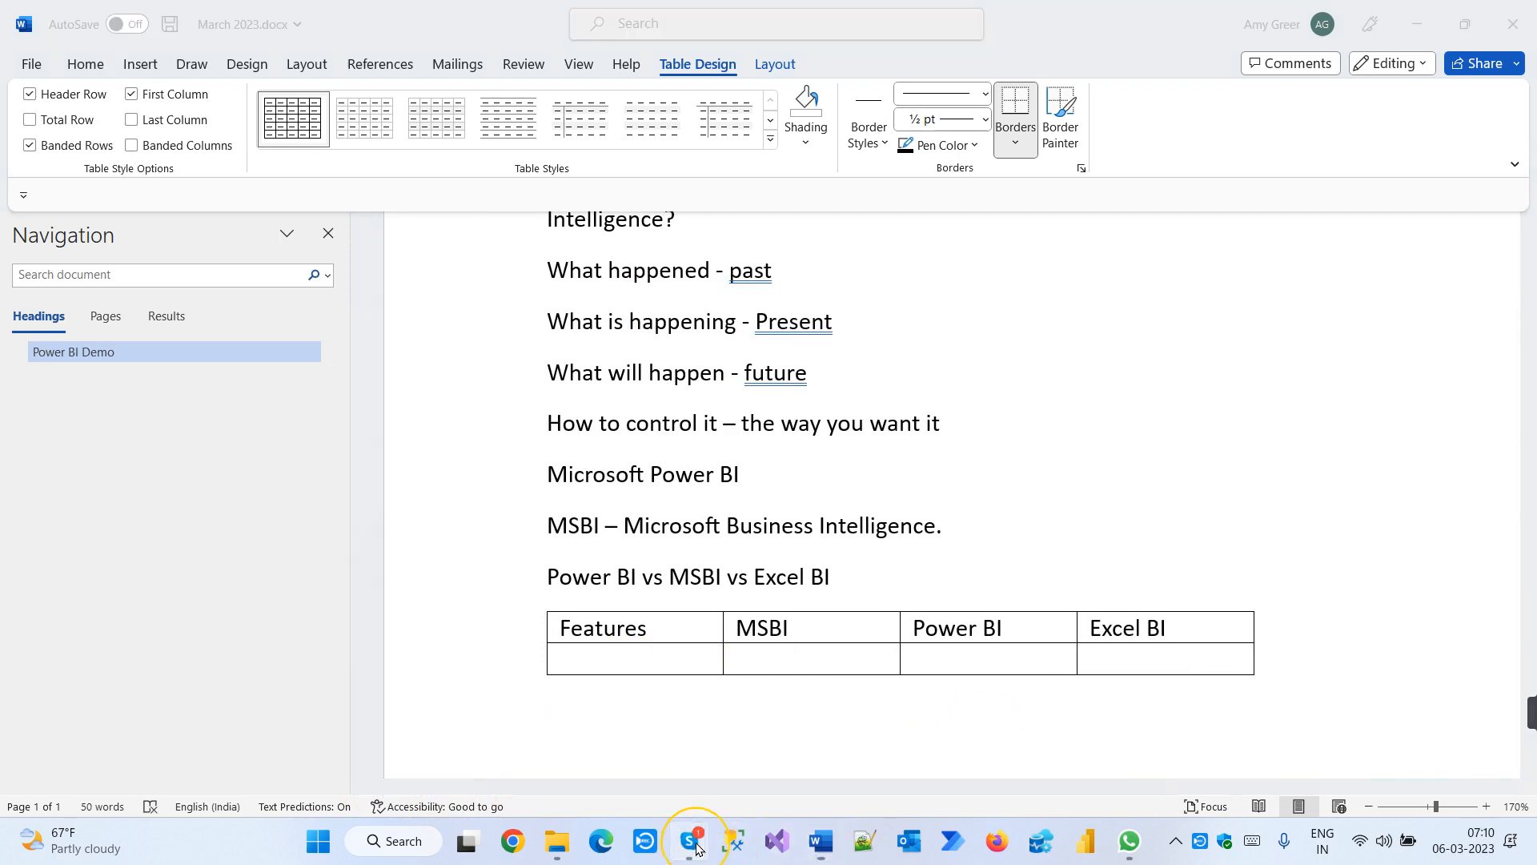
{"action": "left_click", "coordinate": [598, 742]}
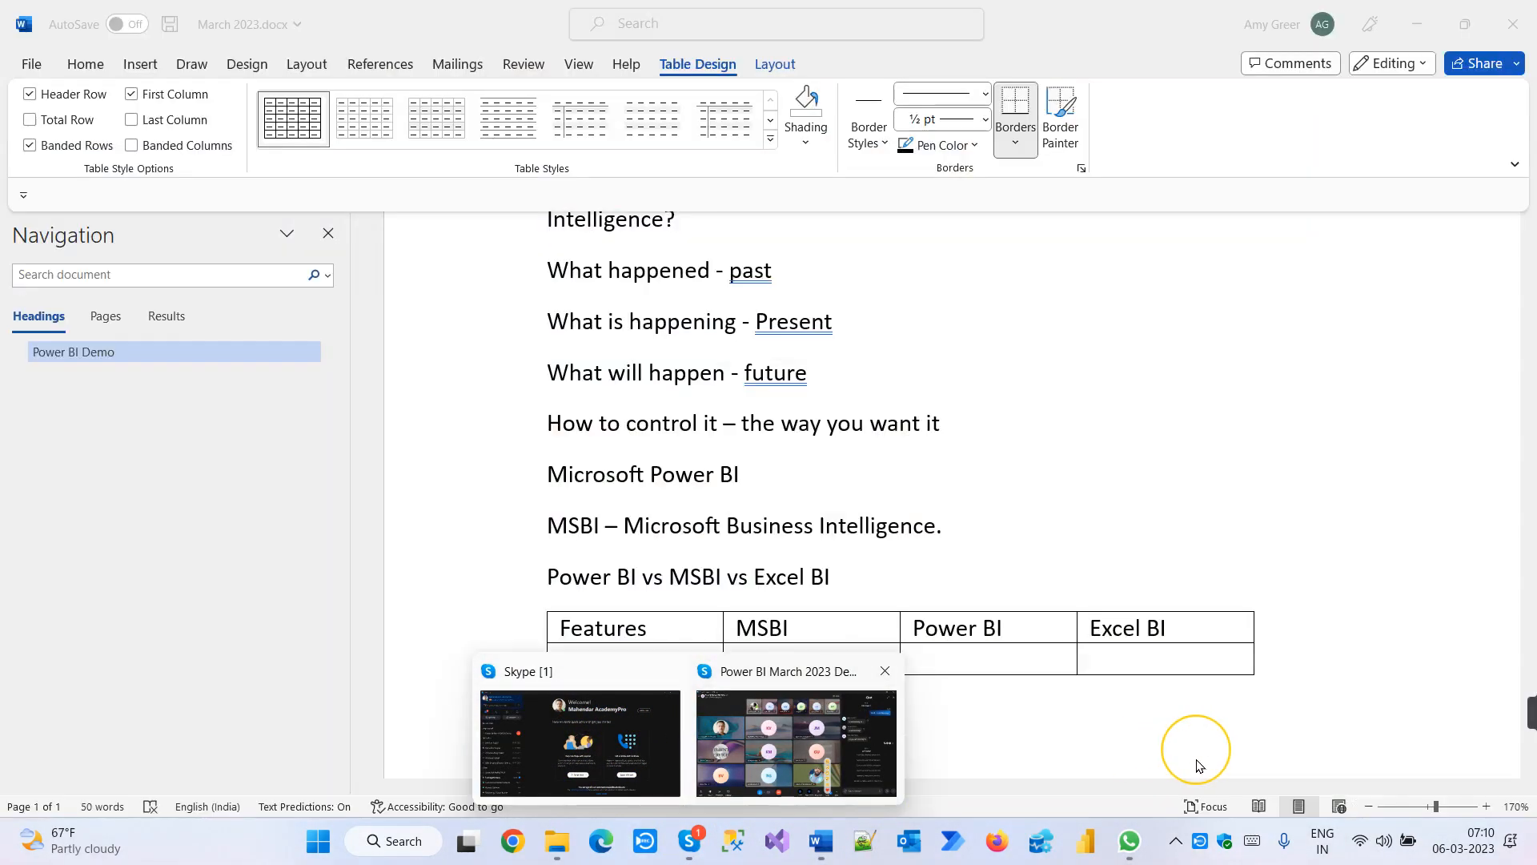
Enter "ETL(Extract, Transform, Load)" as the first feature in the Features column of the comparison table
{"action": "left_click", "coordinate": [640, 664]}
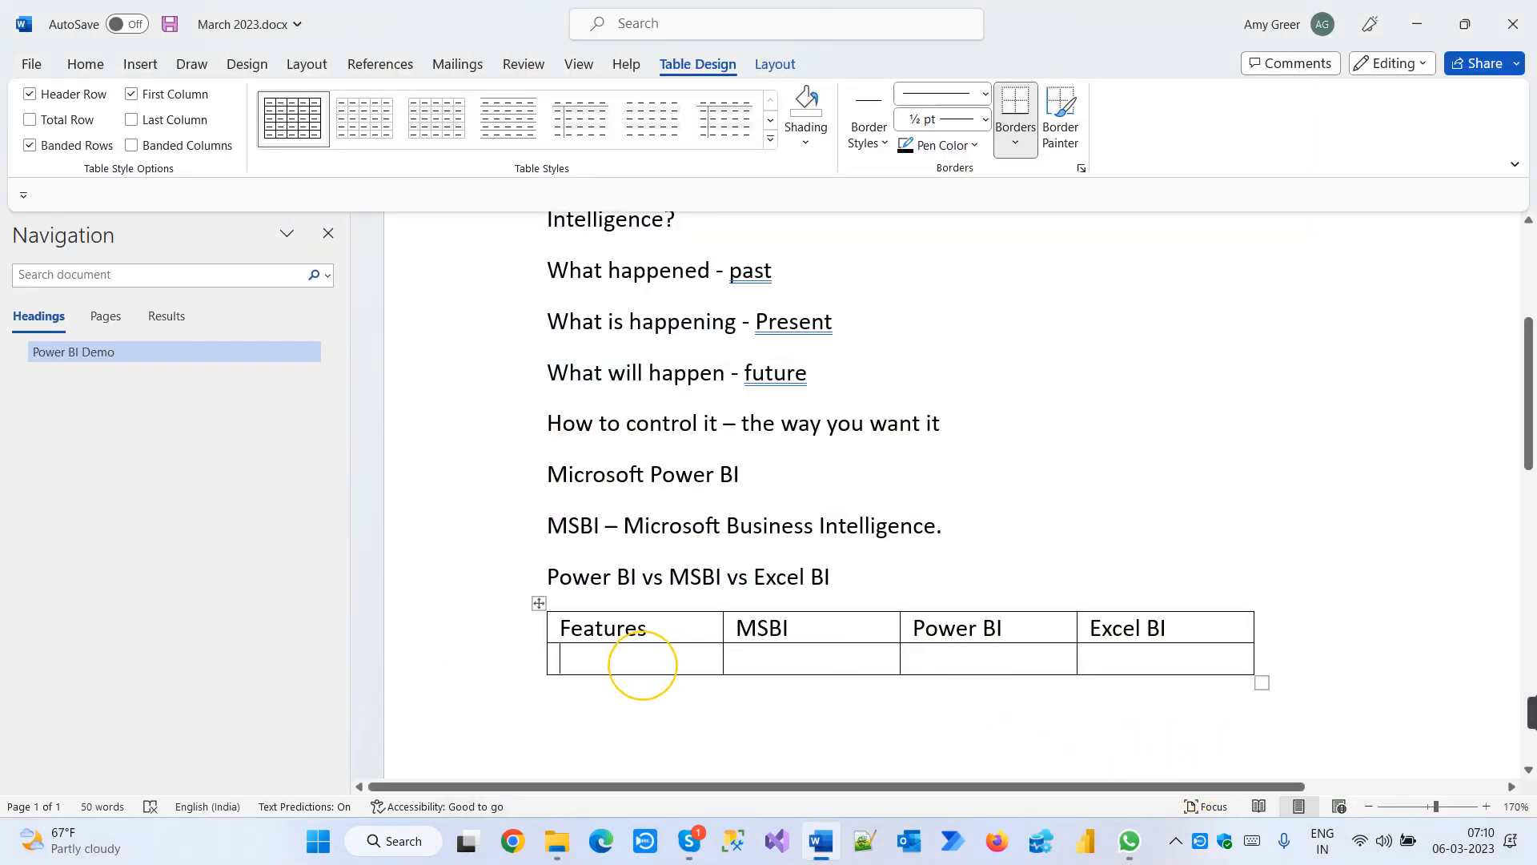
{"action": "type", "text": "ETL"}
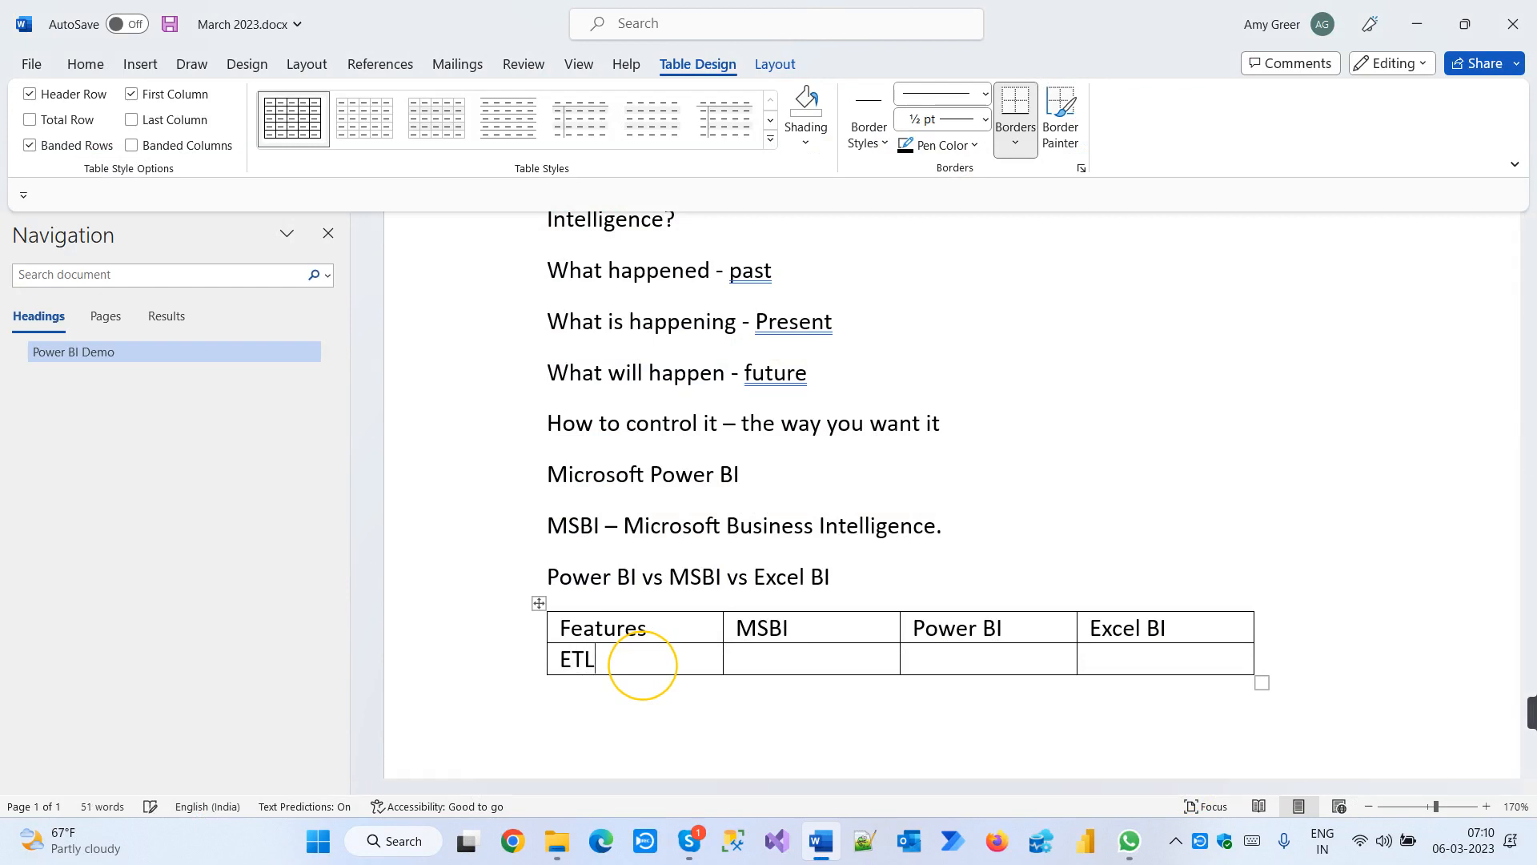
{"action": "left_click", "coordinate": [752, 671]}
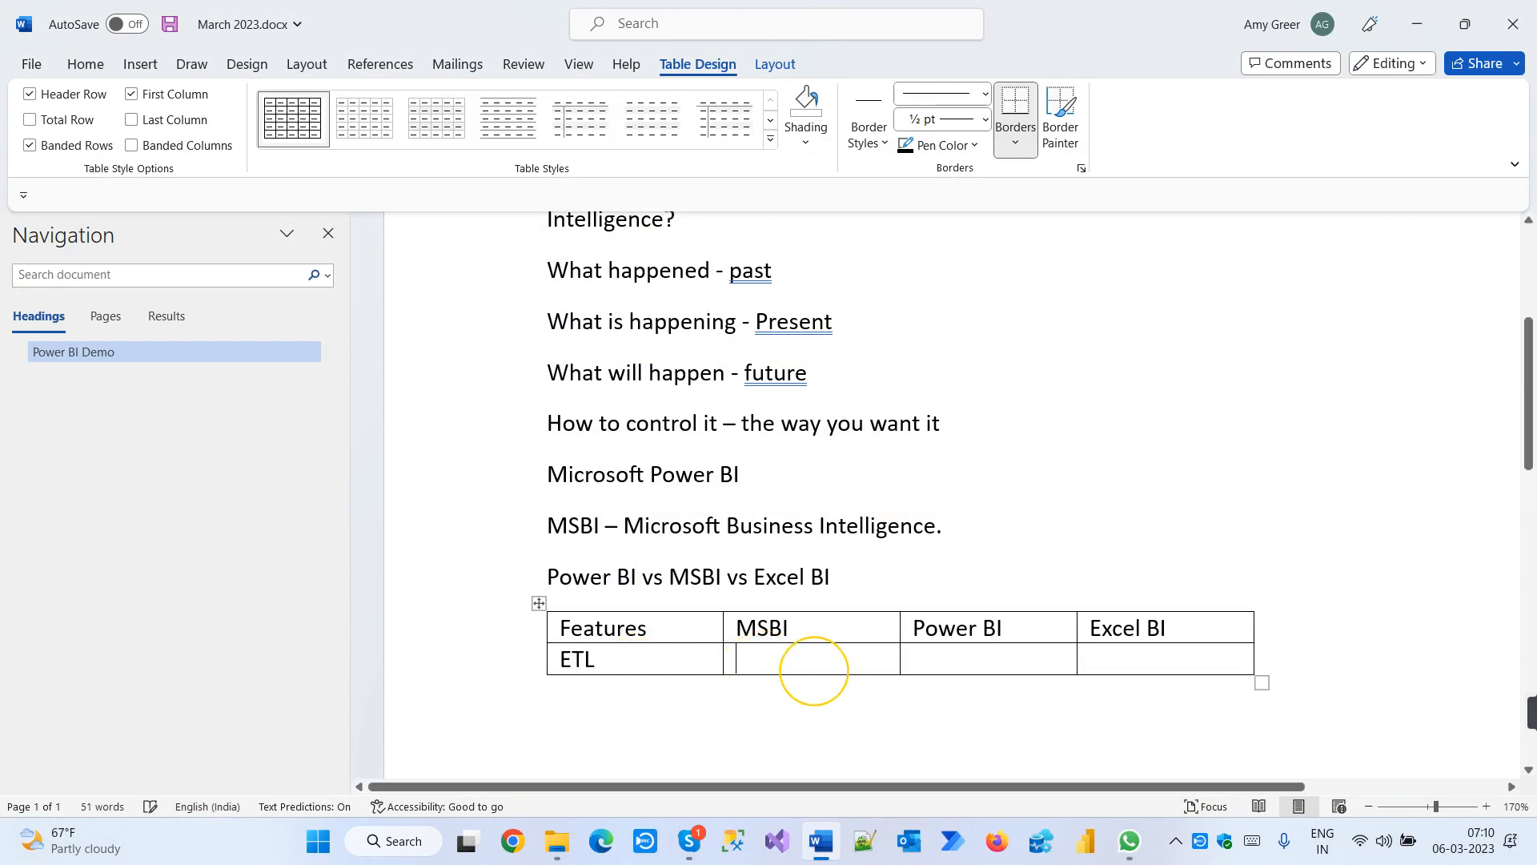
{"action": "left_click", "coordinate": [625, 667]}
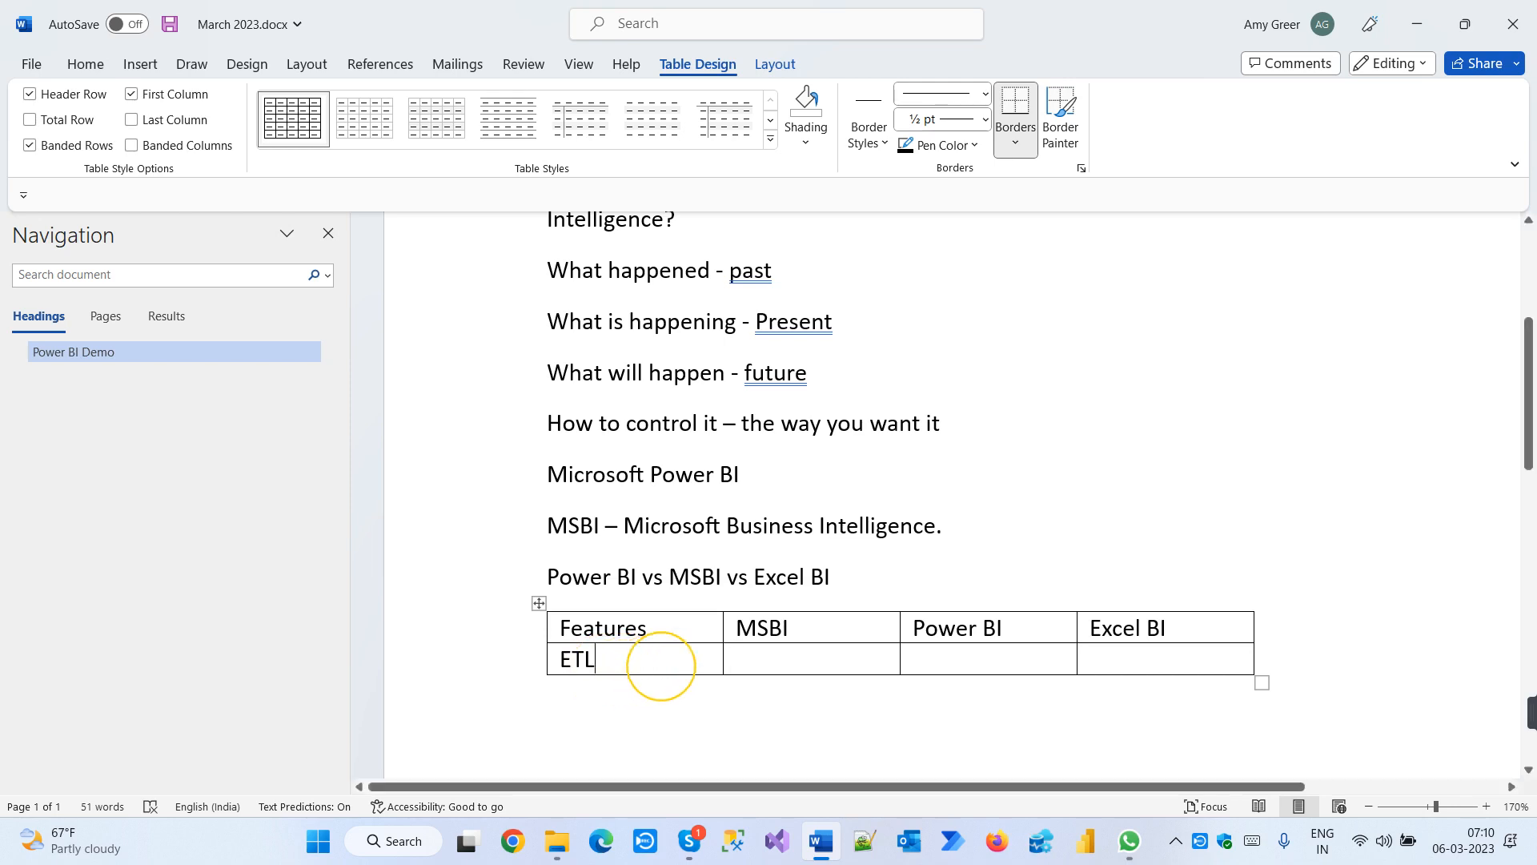
{"action": "type", "text": "(Ext"}
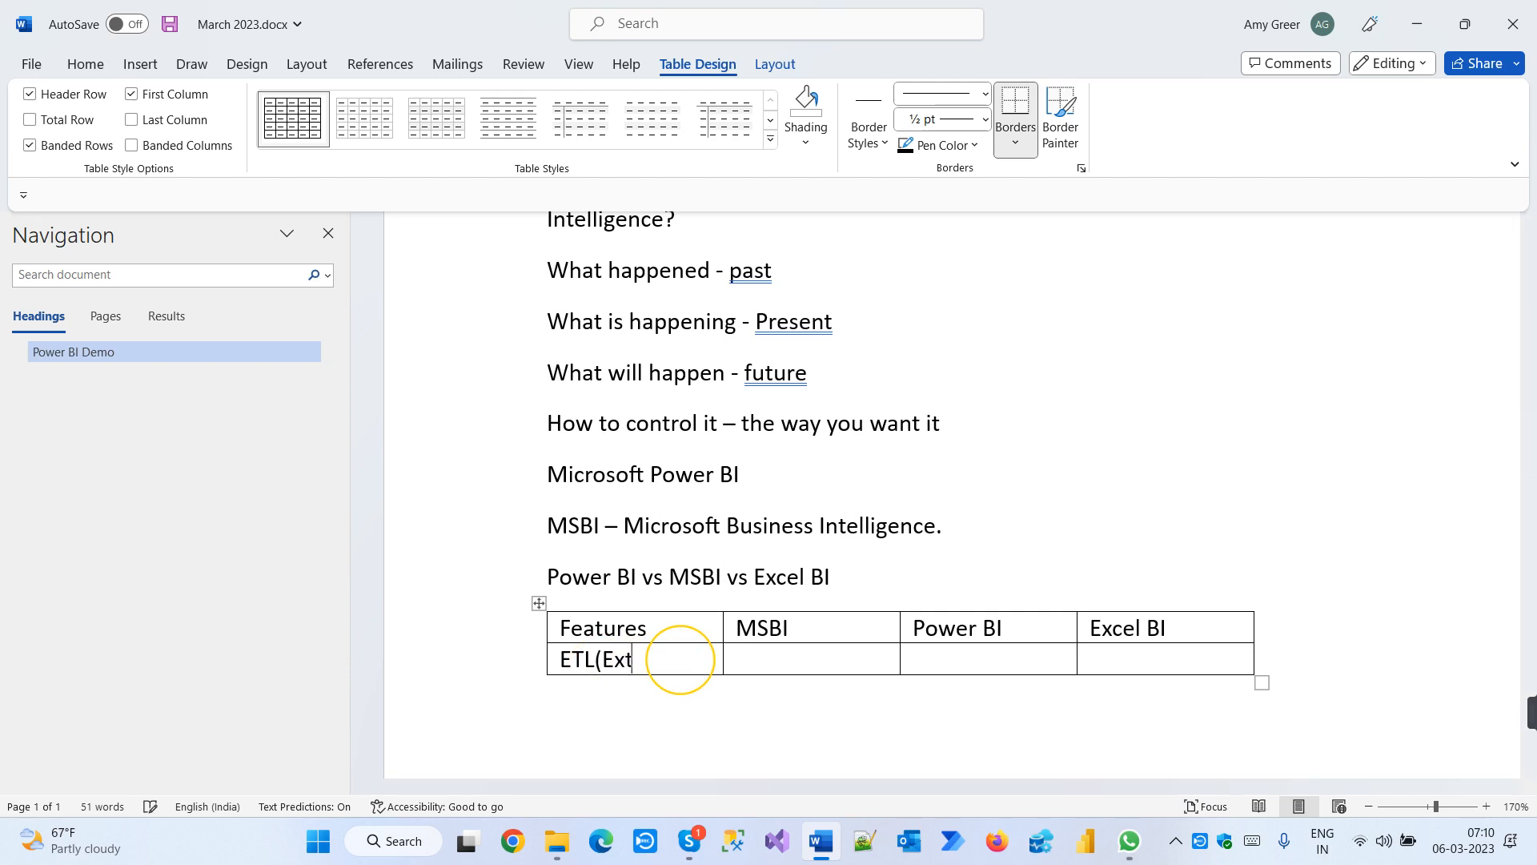
{"action": "type", "text": "trs"}
{"action": "type", "text": "t"}
{"action": "type", "text": ", Tr"}
{"action": "type", "text": "ansform"}
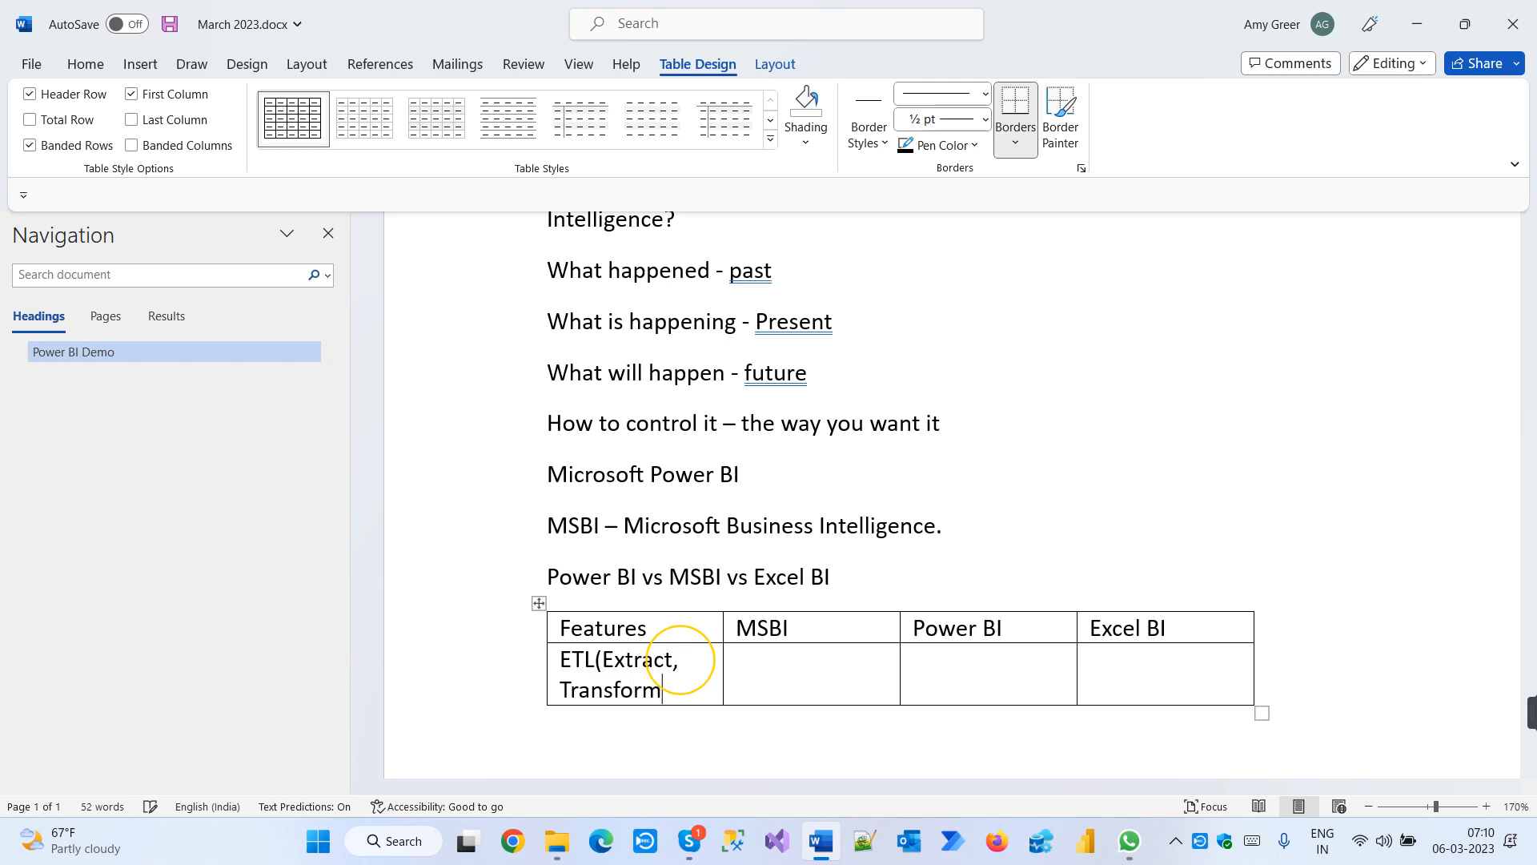
{"action": "key", "text": "BackSpace"}
{"action": "type", "text": "m, Load)"}
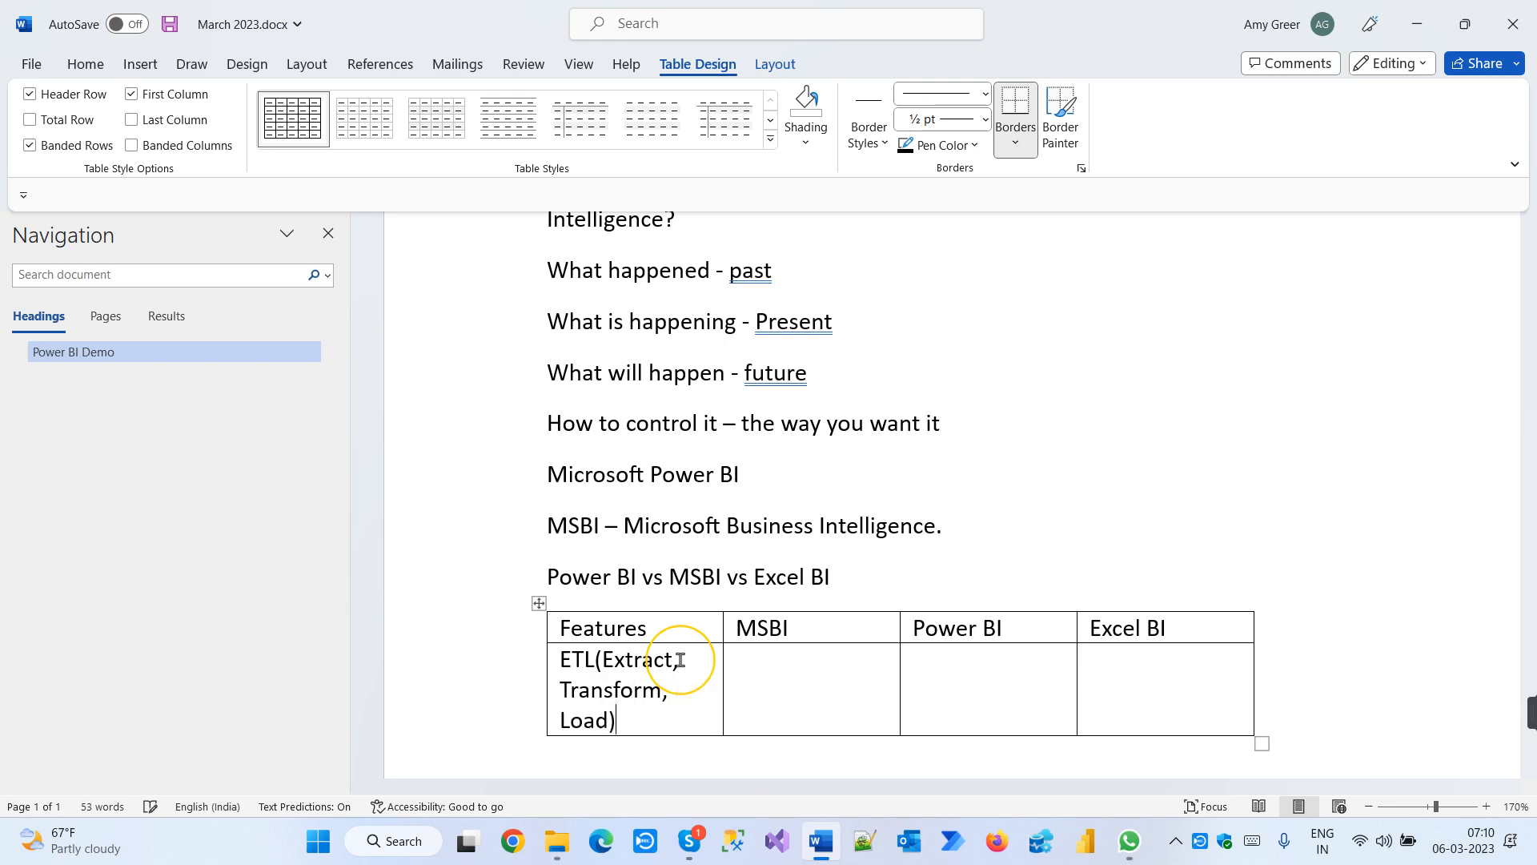
Complete the ETL row with "SSIS" under MSBI and "Power Query" under both Power BI and Excel BI
{"action": "left_click", "coordinate": [730, 664]}
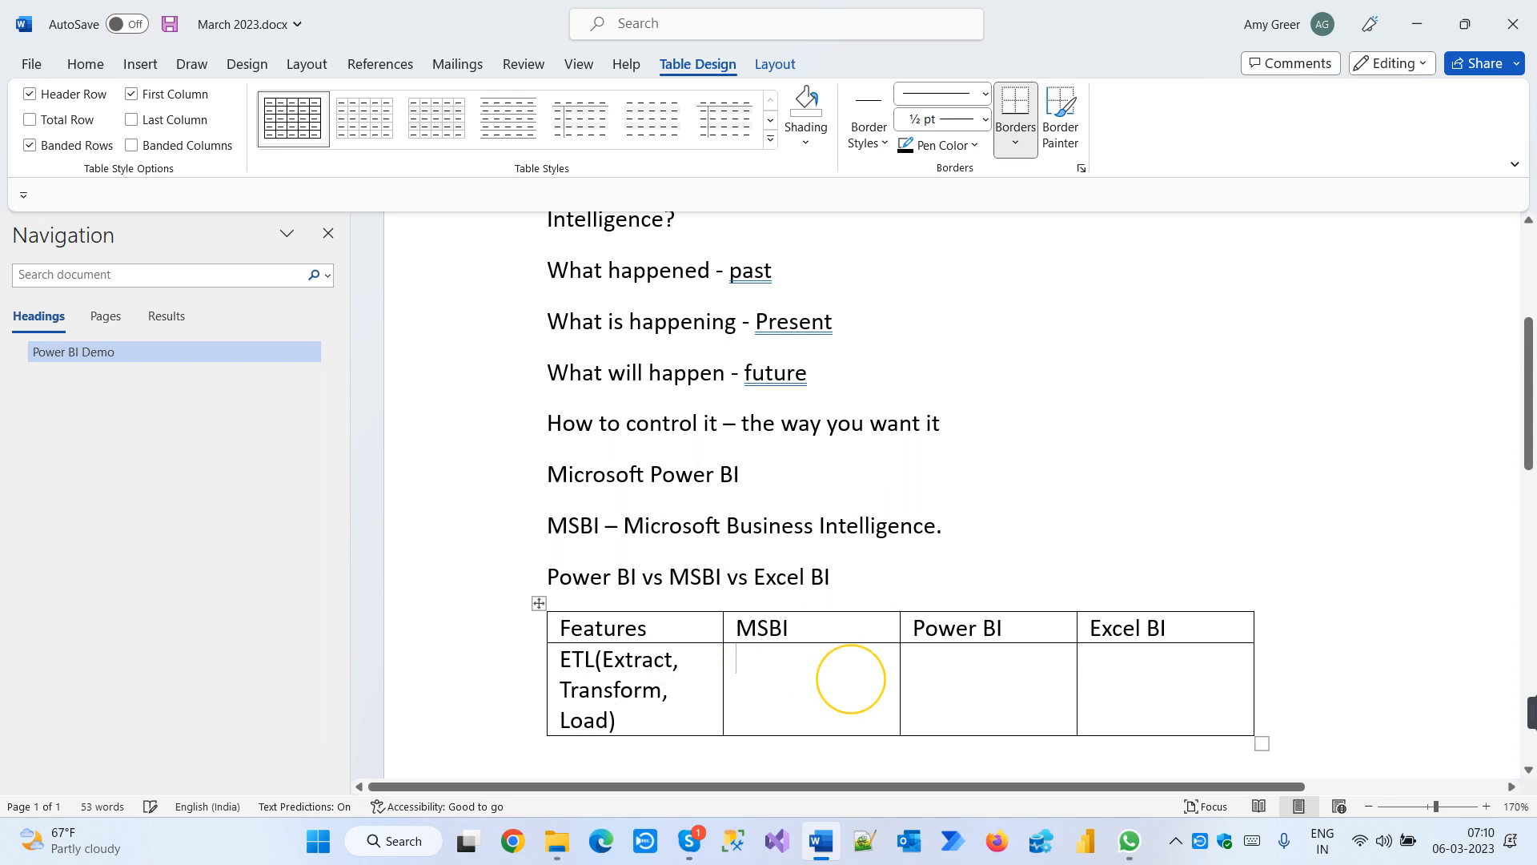
{"action": "type", "text": "SSIS"}
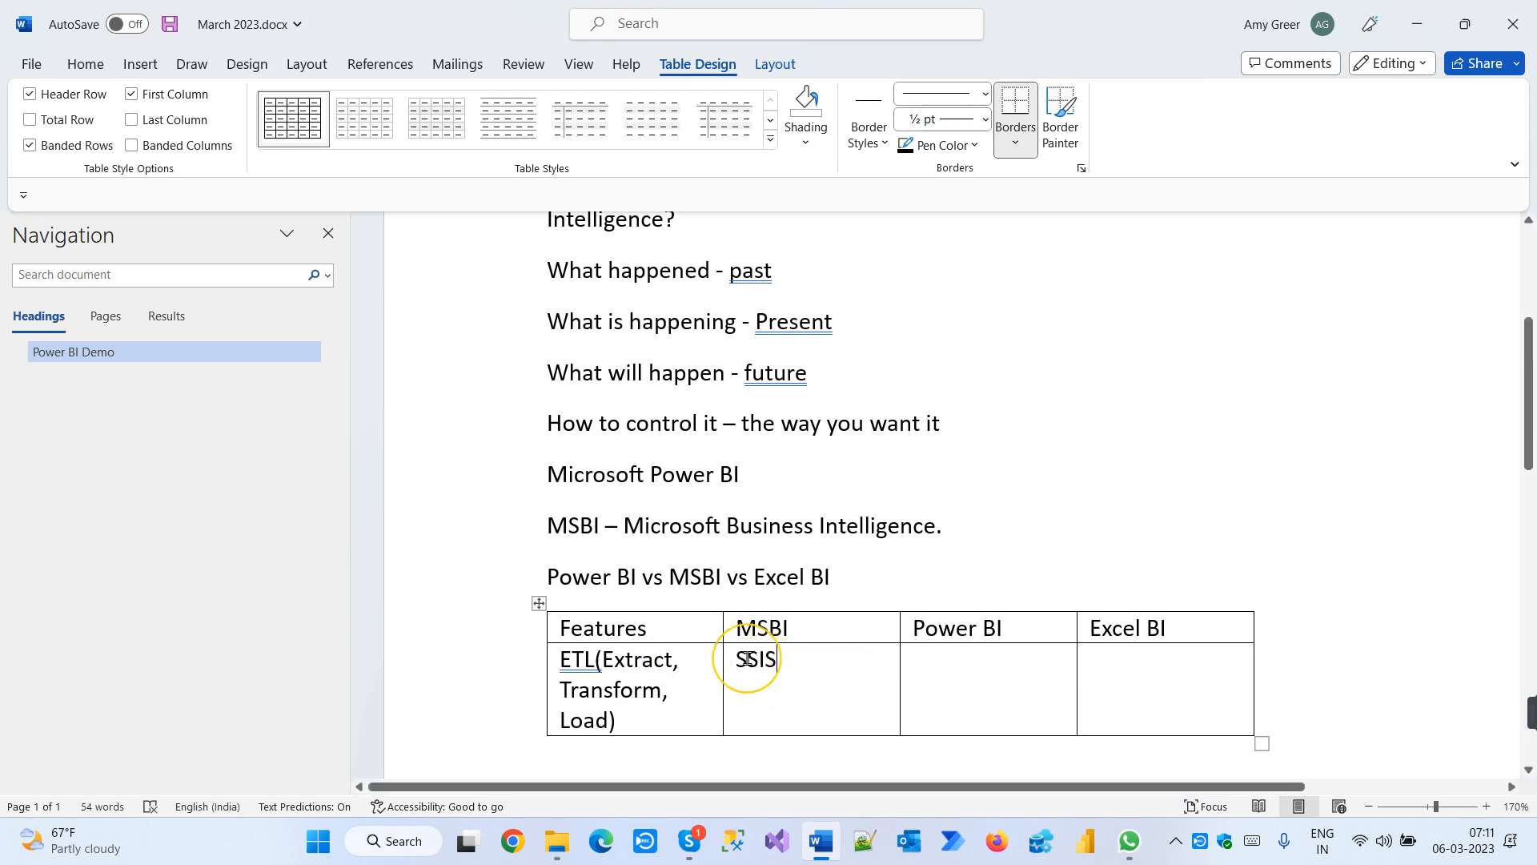
{"action": "left_click_drag", "start_coordinate": [764, 658], "coordinate": [737, 658]}
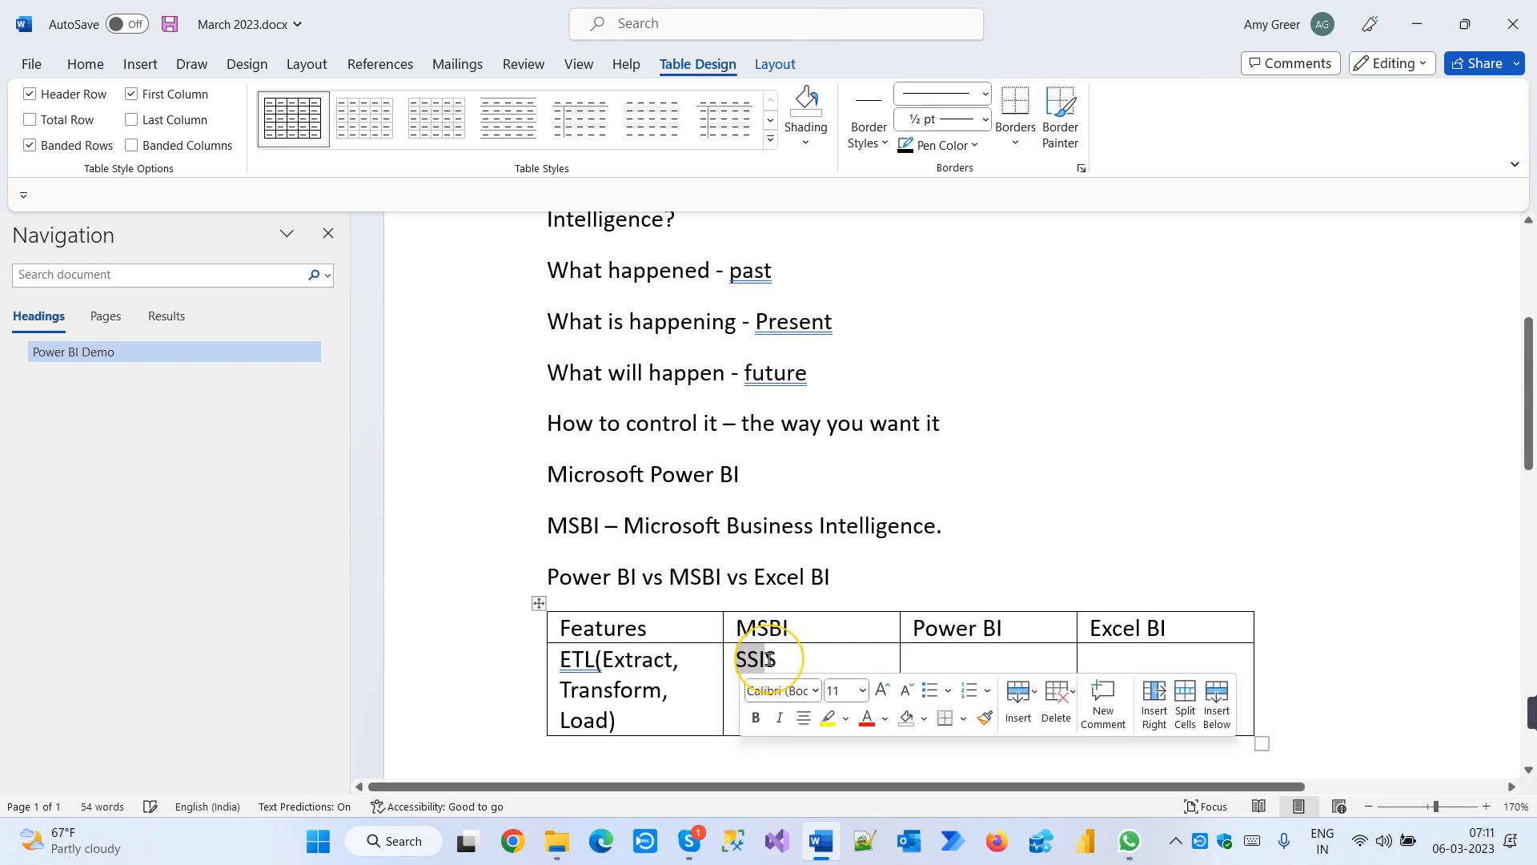
{"action": "left_click", "coordinate": [765, 659]}
{"action": "left_click", "coordinate": [777, 668]}
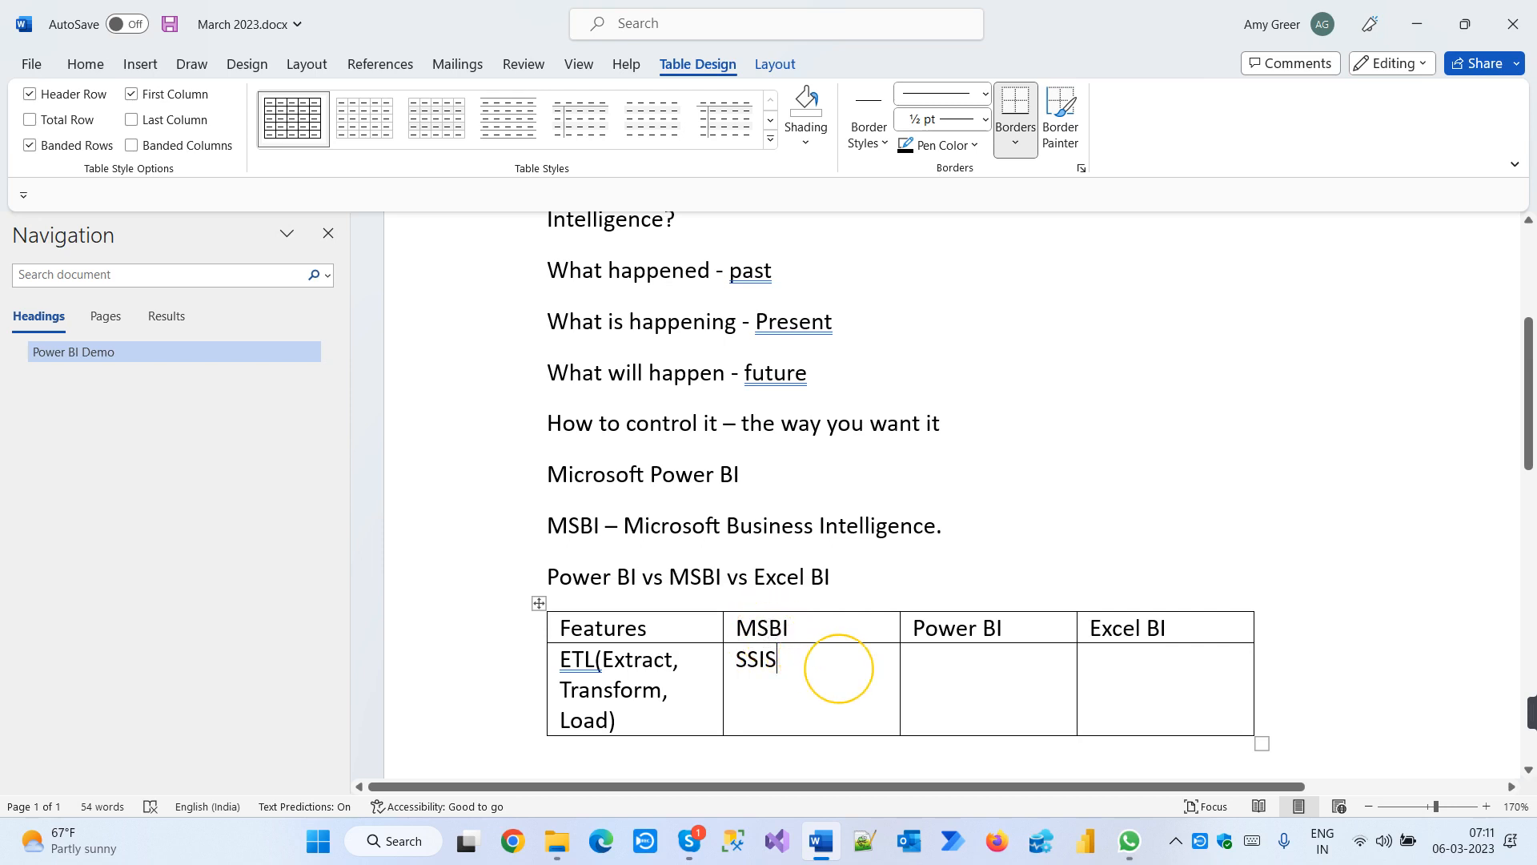
{"action": "left_click", "coordinate": [996, 703]}
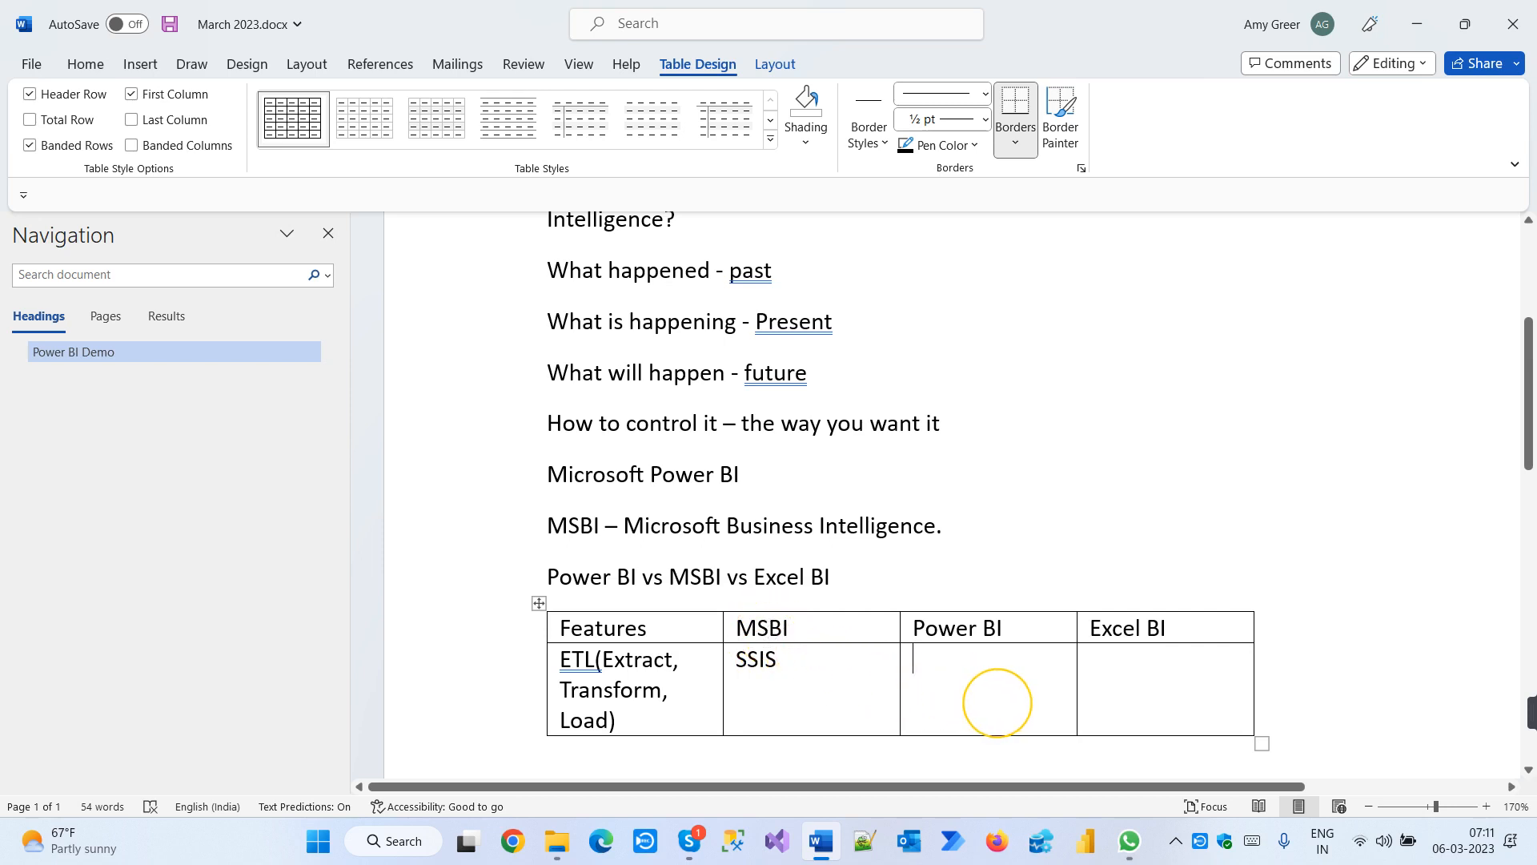
{"action": "type", "text": "Power"}
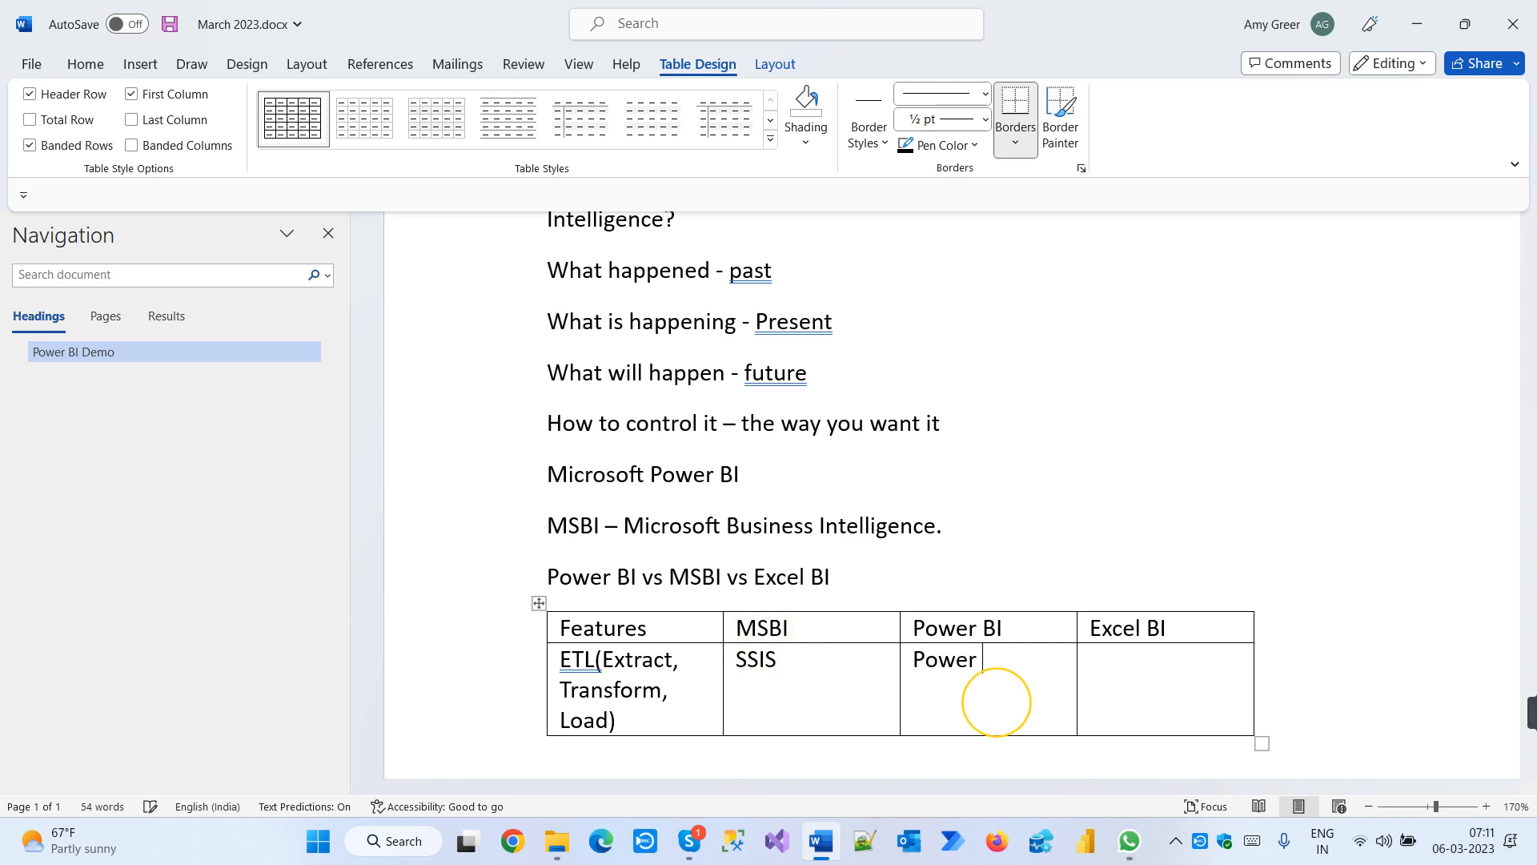
{"action": "type", "text": " Query"}
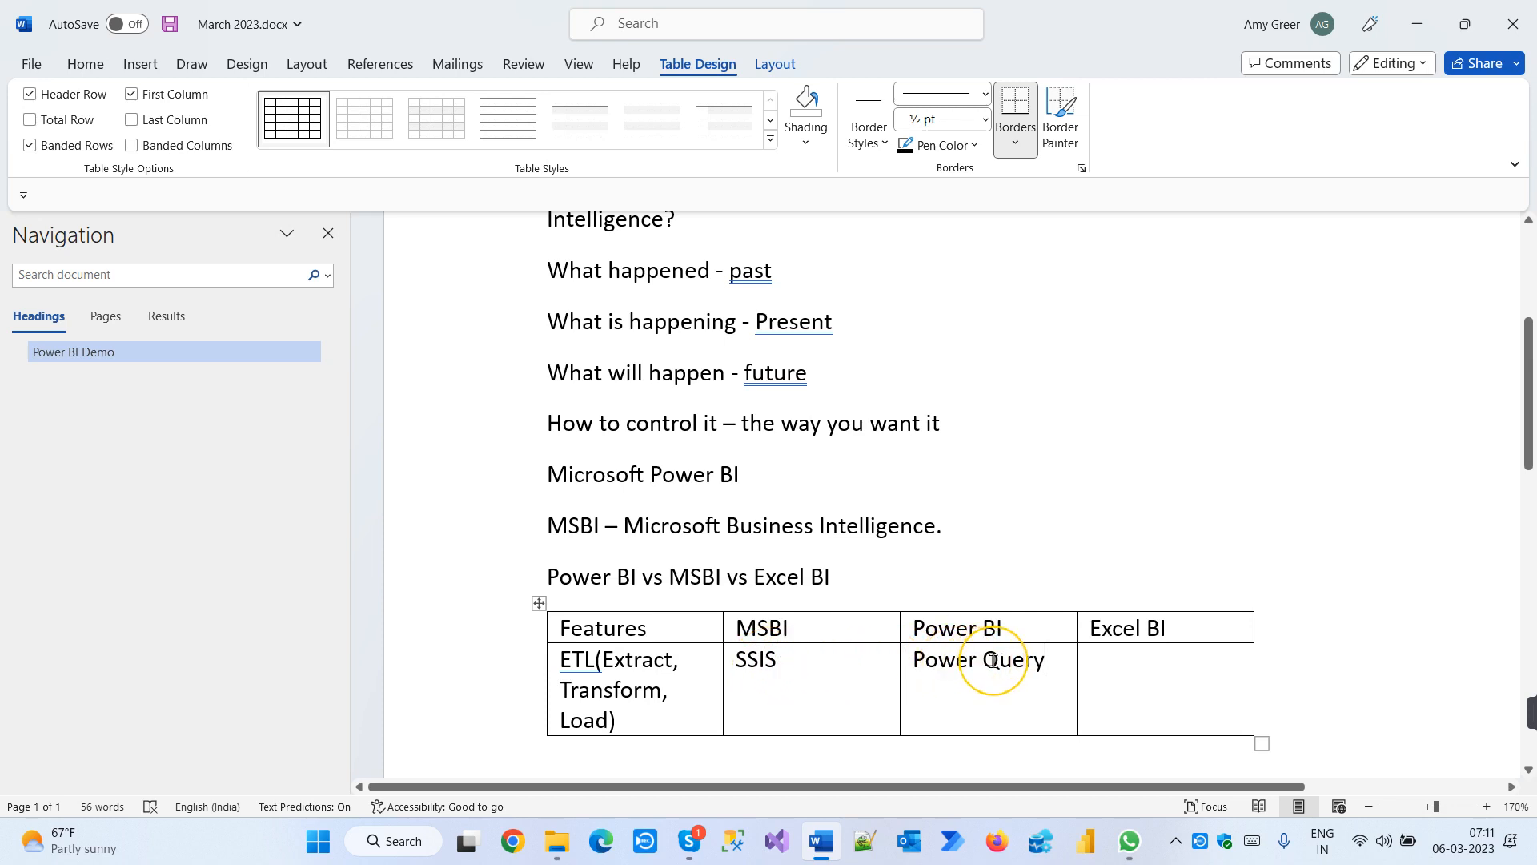
{"action": "left_click", "coordinate": [1156, 660]}
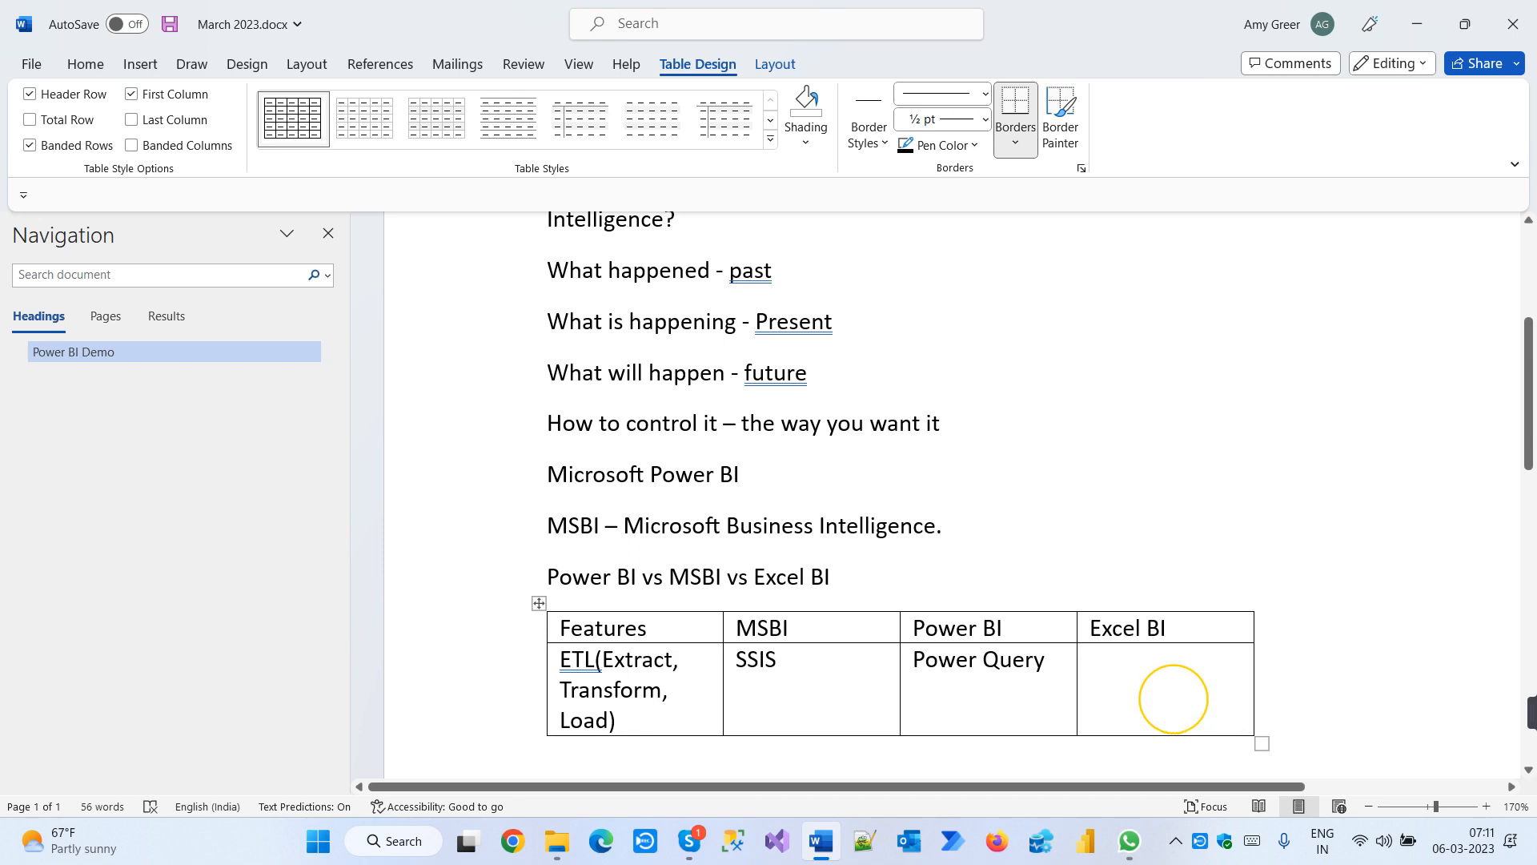
{"action": "type", "text": "Power"}
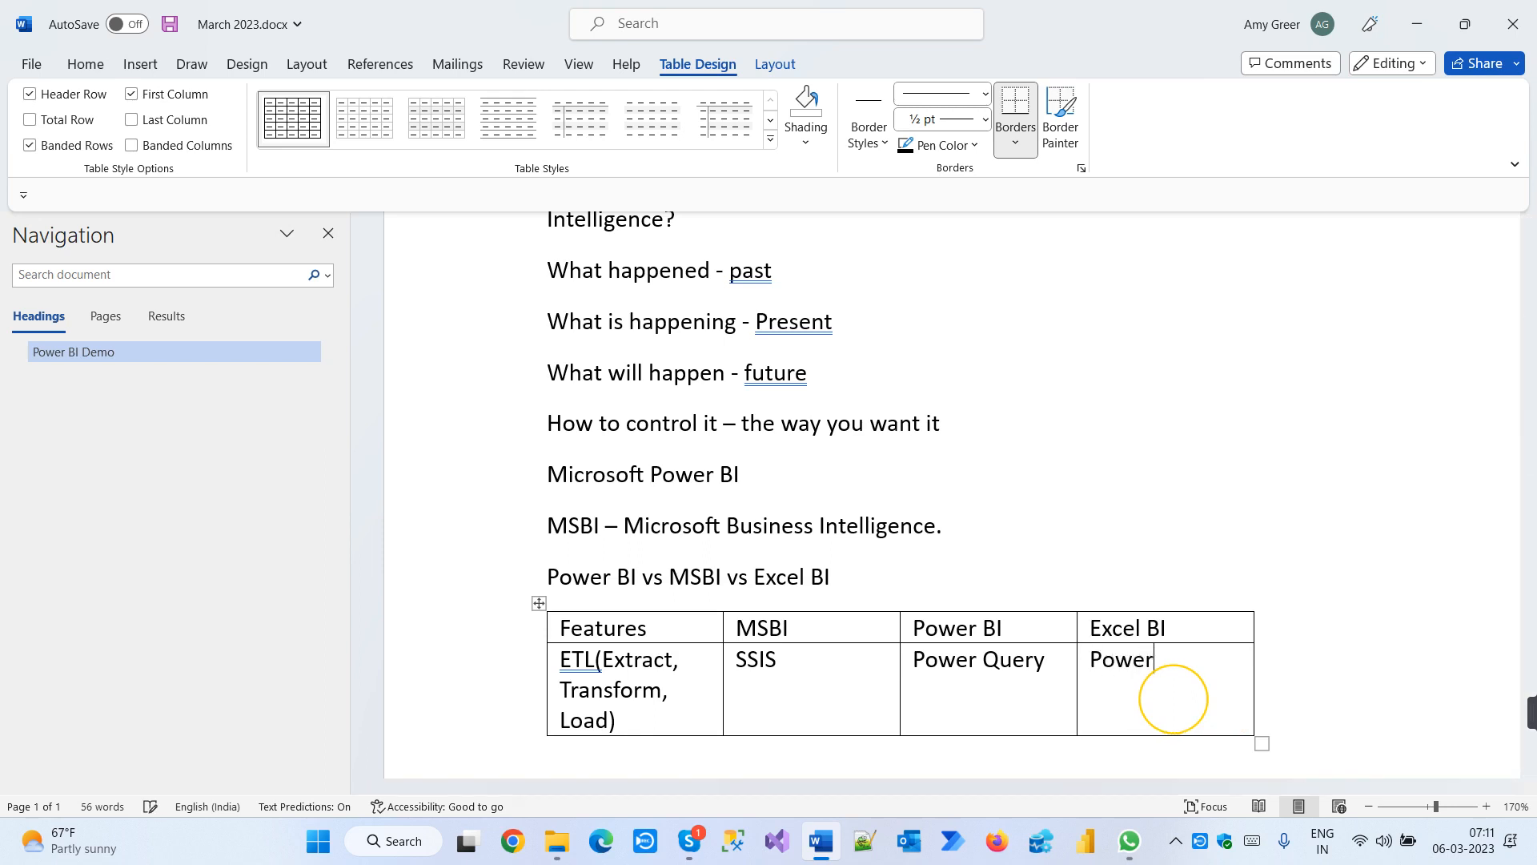
{"action": "type", "text": " Query"}
Add a row below ETL for "Modelling" with "SSAS" for MSBI, "Model View" for Power BI and "Power Pivot" for Excel BI
{"action": "key", "text": "Tab"}
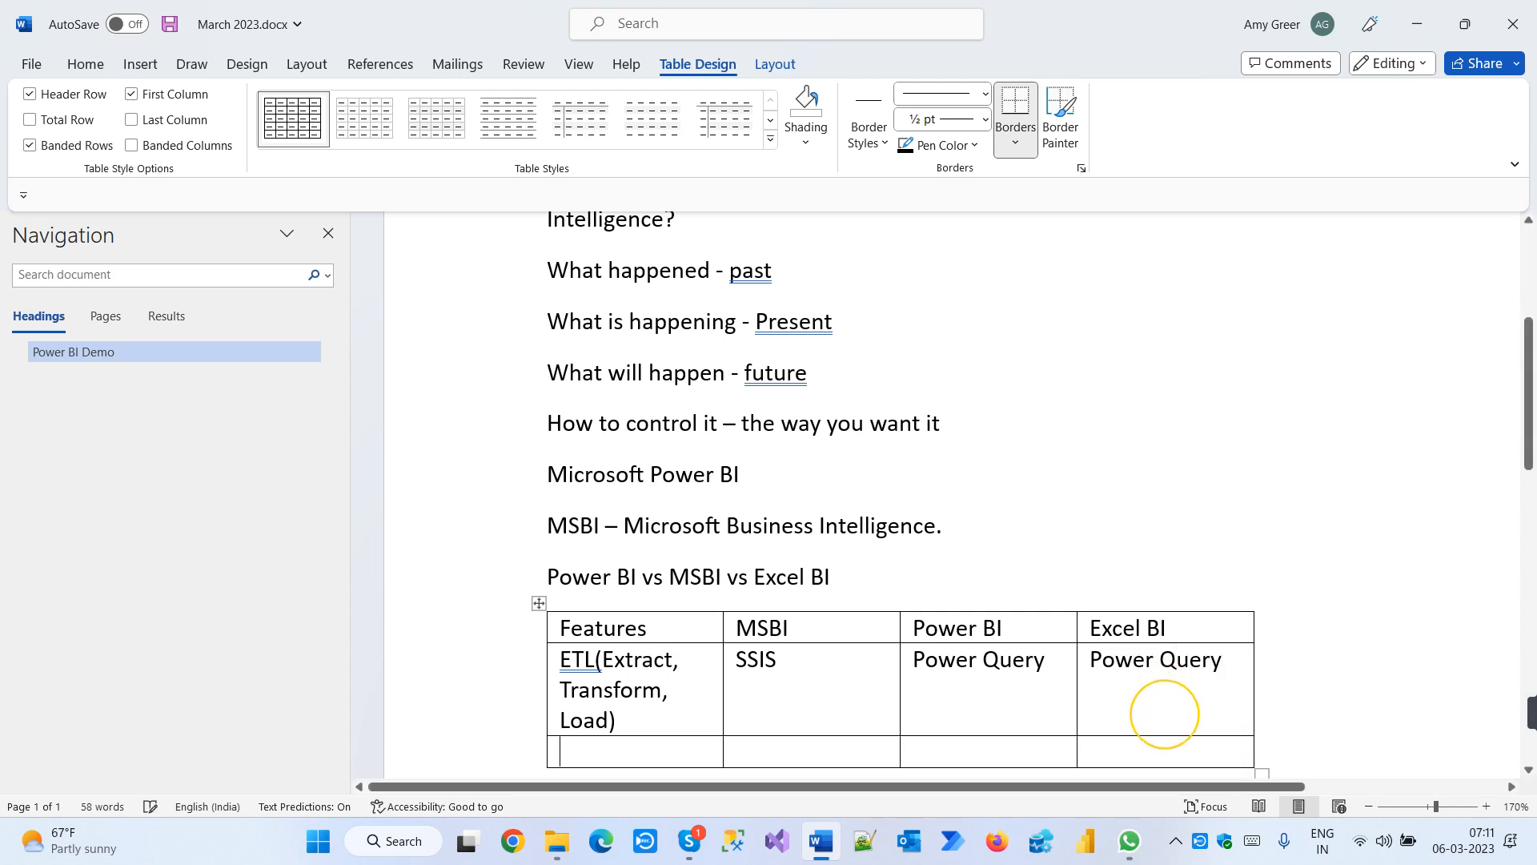
{"action": "scroll", "coordinate": [876, 719], "scroll_direction": "down", "scroll_amount": 2}
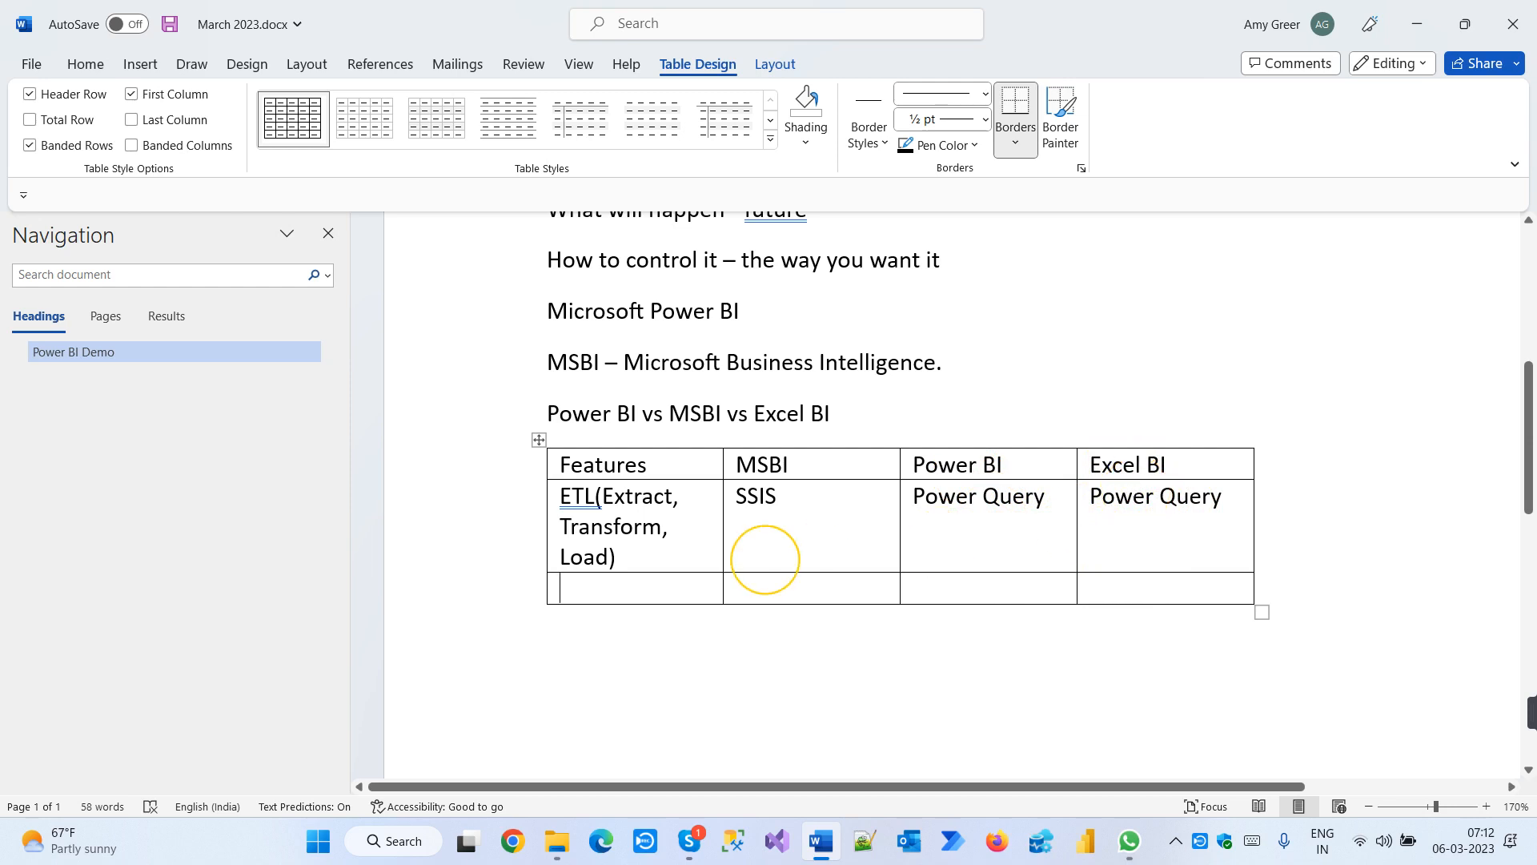
{"action": "type", "text": "Mod"}
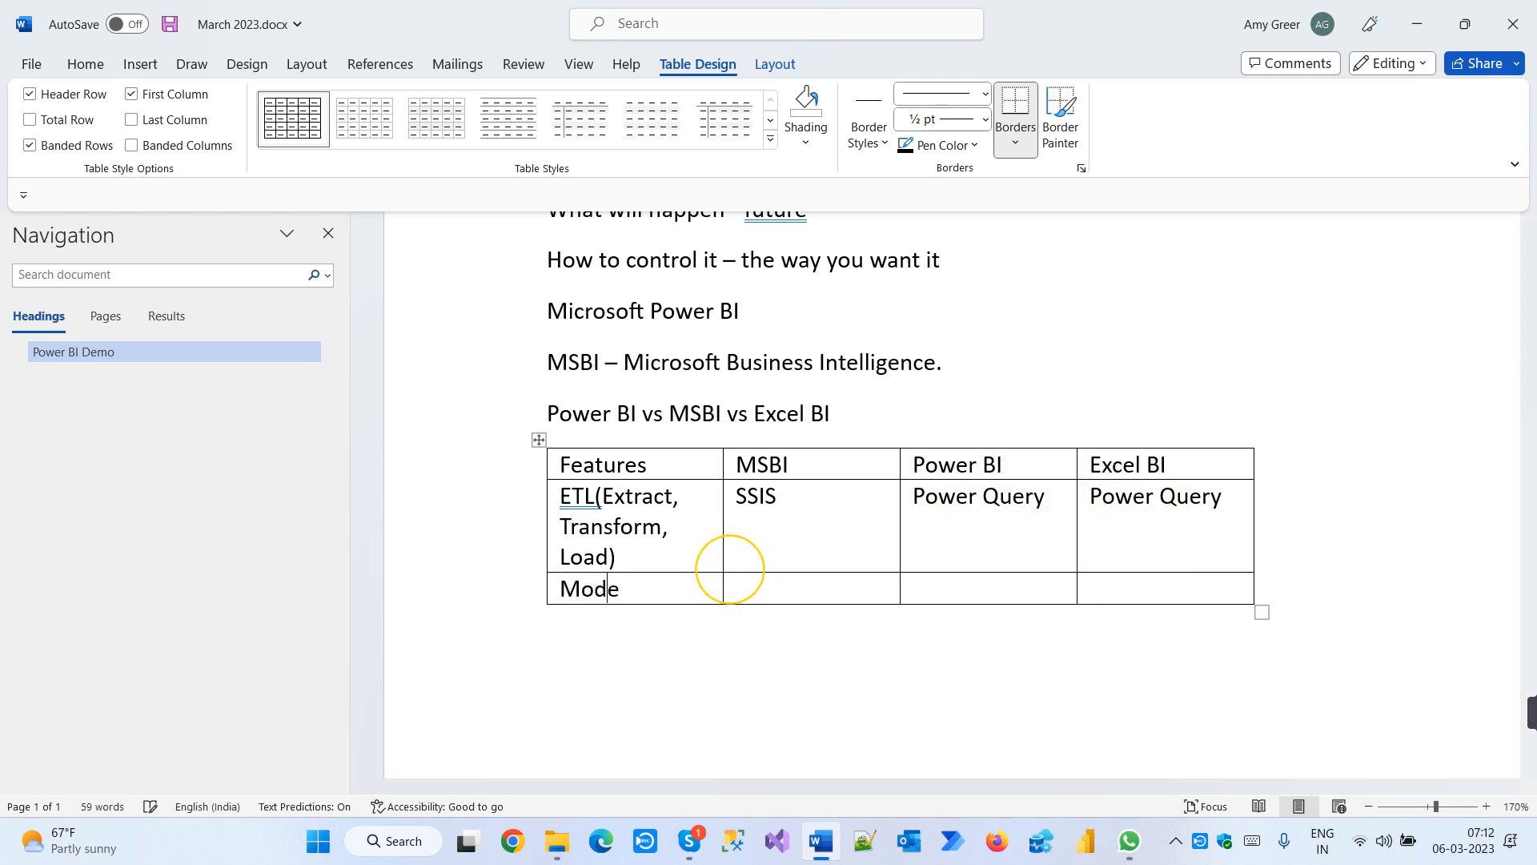
{"action": "type", "text": "elling "}
{"action": "type", "text": "SSAS"}
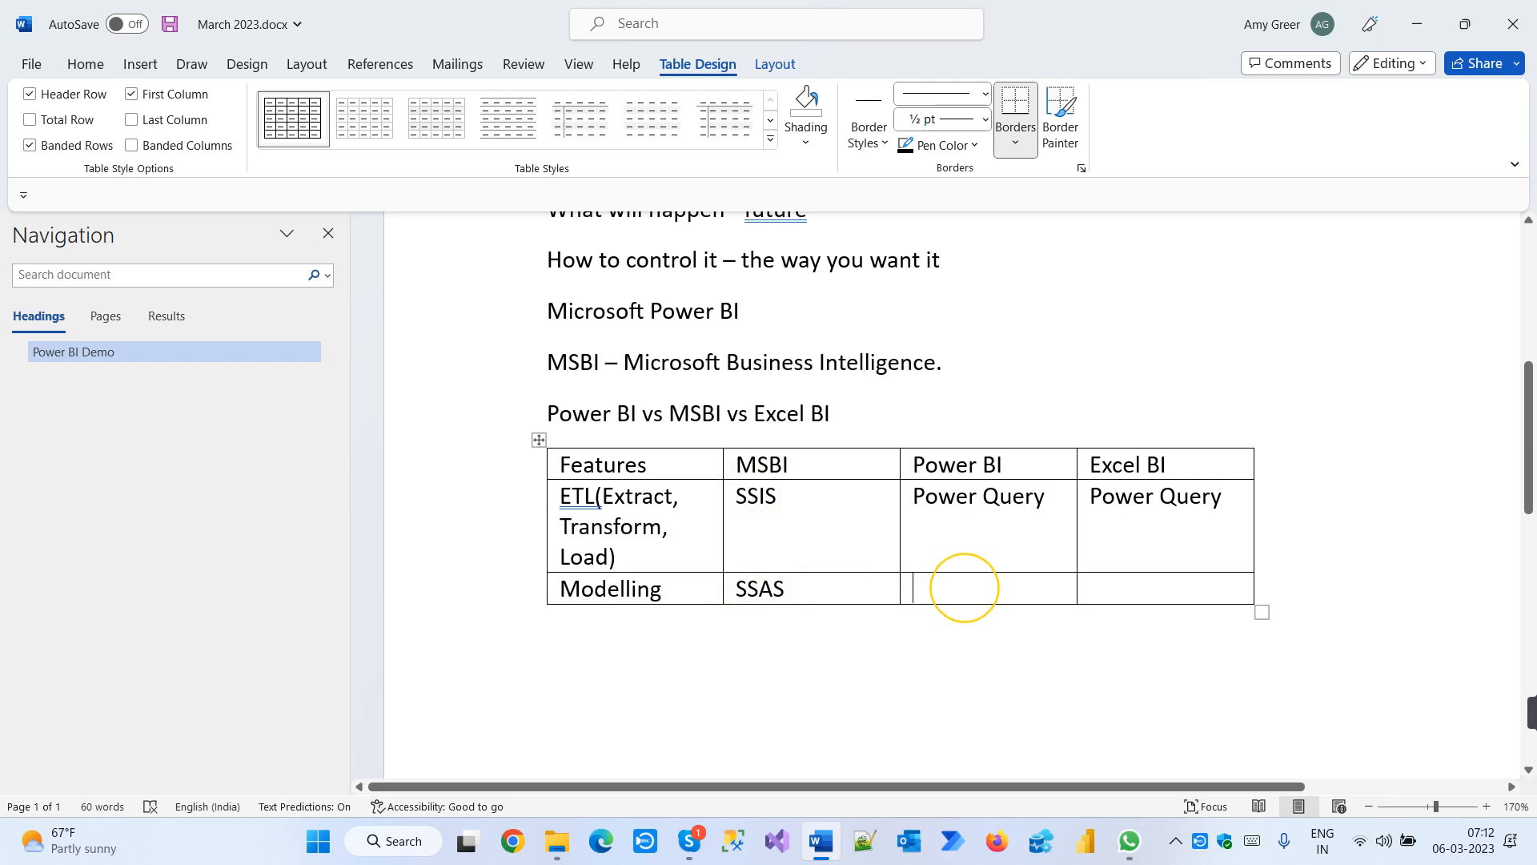
{"action": "type", "text": "M"}
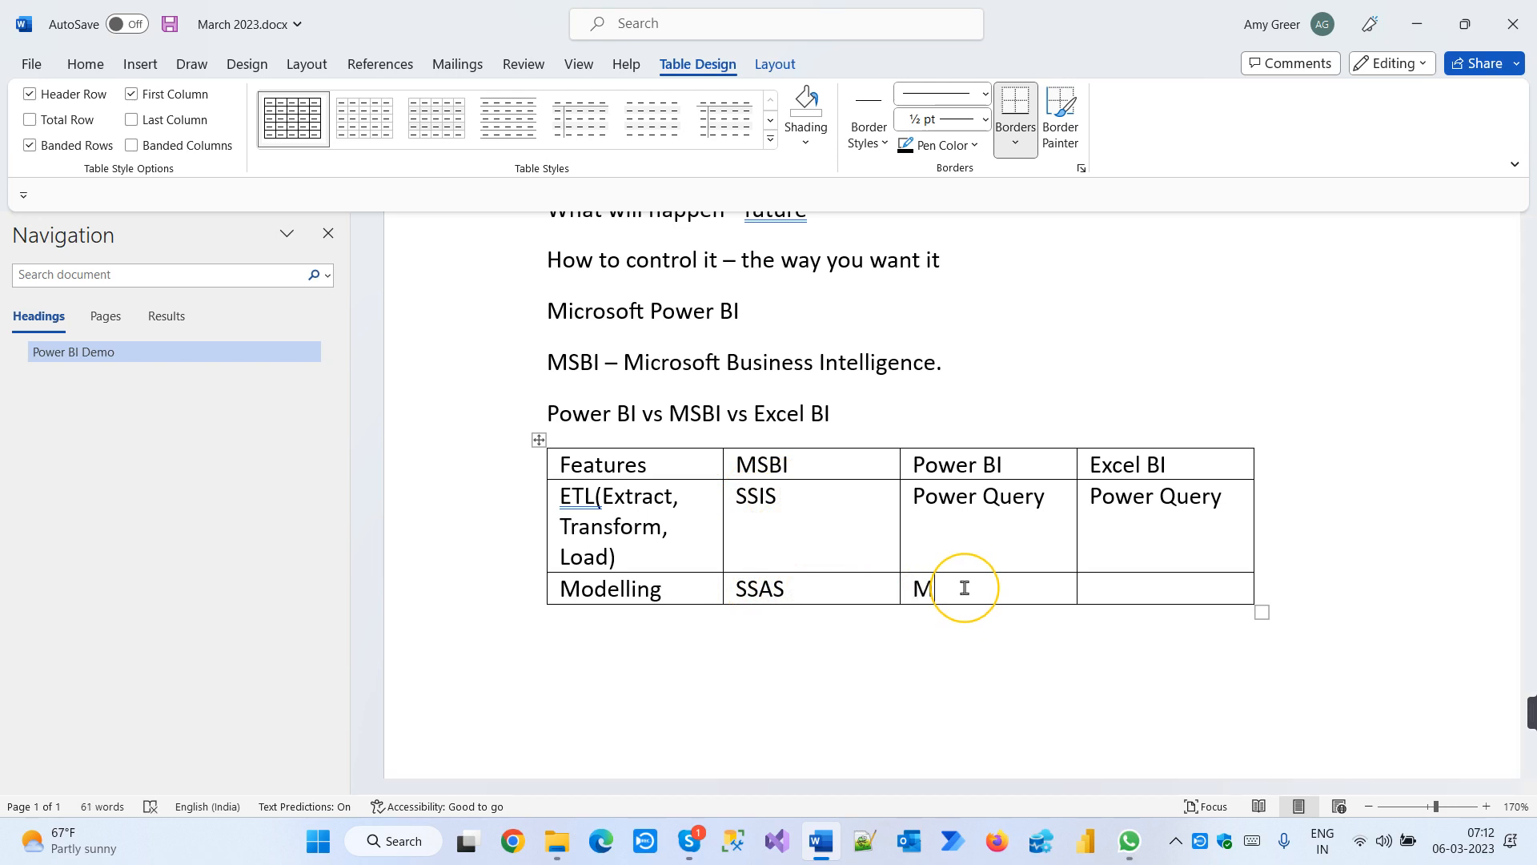
{"action": "type", "text": "odel View"}
{"action": "left_click", "coordinate": [1208, 599]}
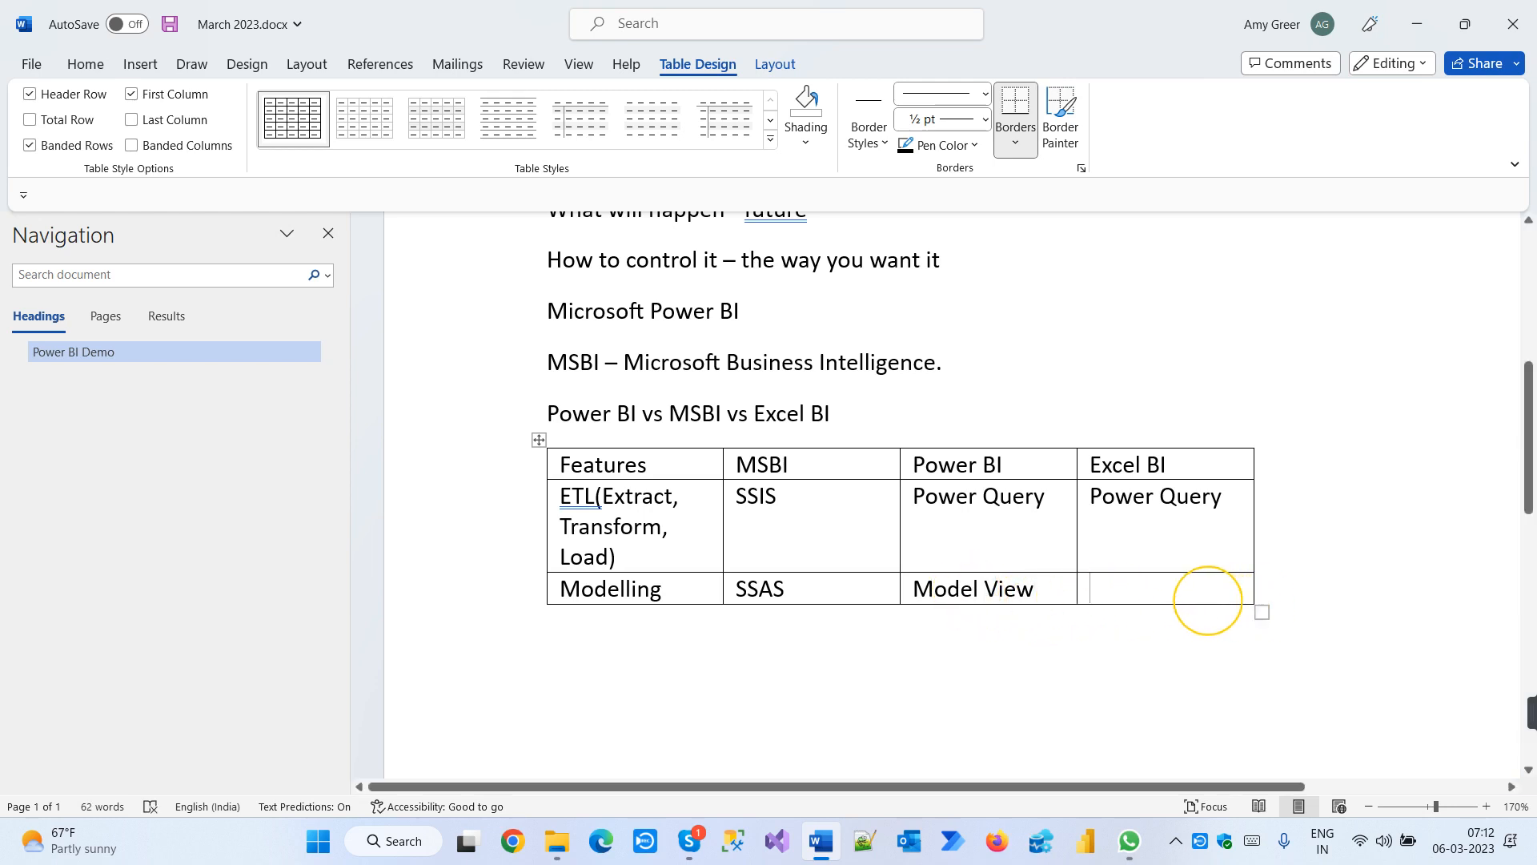
{"action": "type", "text": "Power P"}
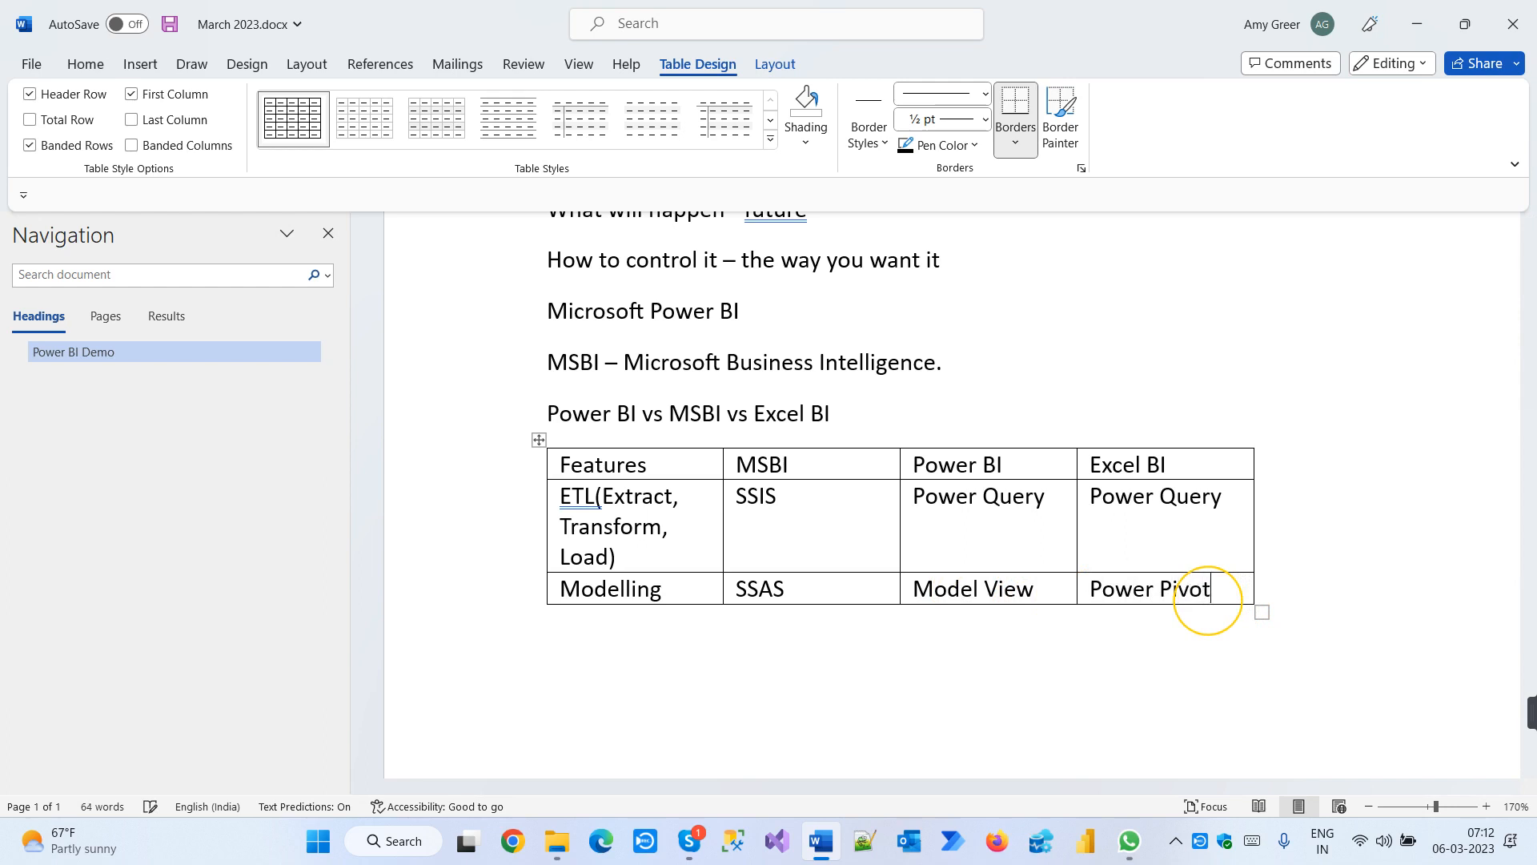
{"action": "type", "text": "ivot"}
Add a row below Modelling for "Reporting" with "SSRS" for MSBI, "Visualization" for Power BI and "Power View" for Excel BI
{"action": "key", "text": "Tab"}
{"action": "type", "text": "Rep"}
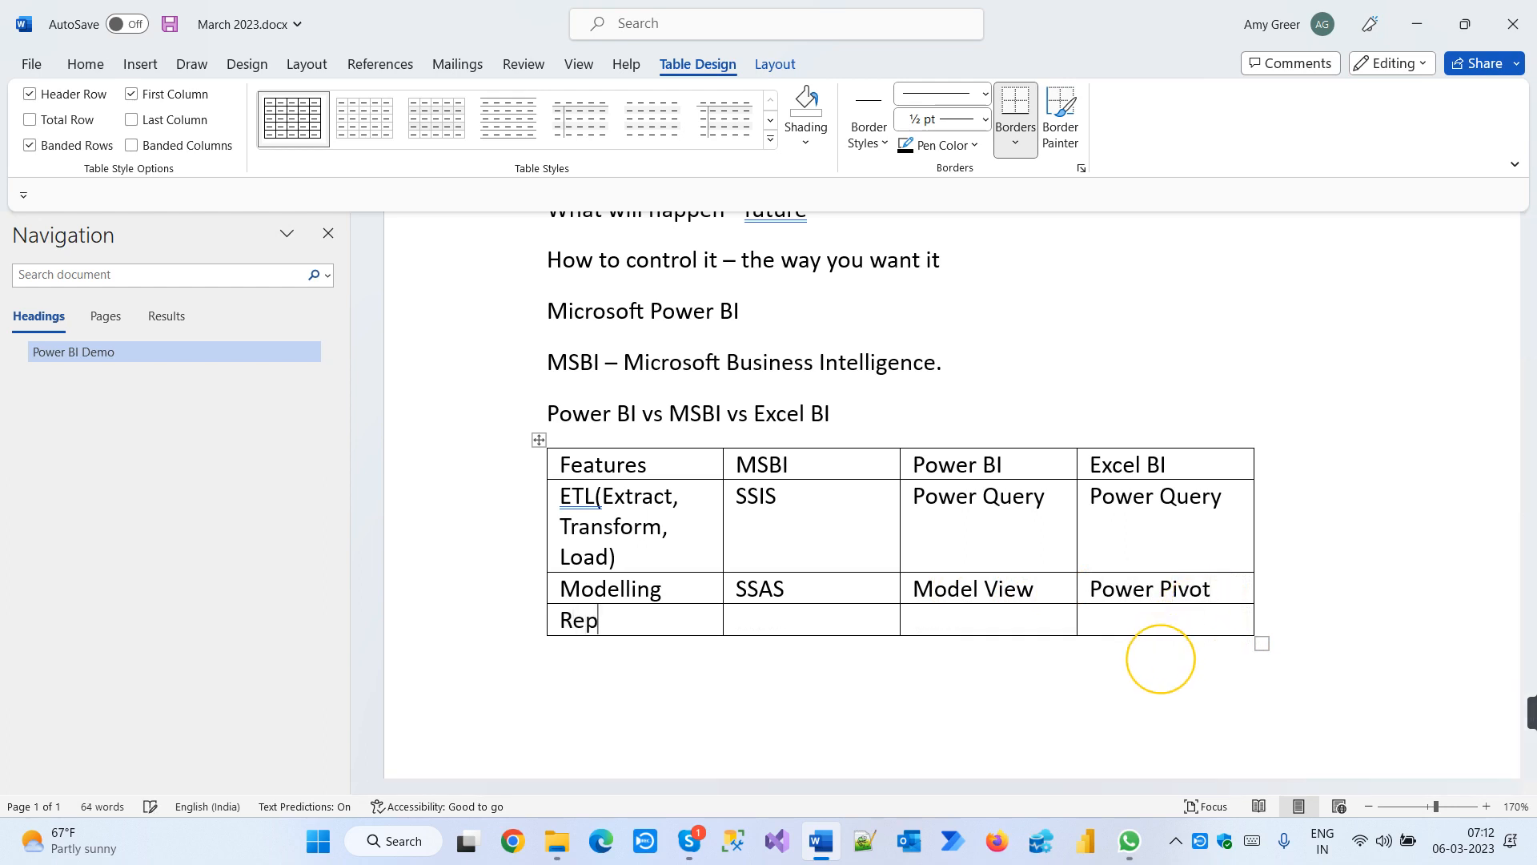
{"action": "type", "text": "orting "}
{"action": "type", "text": "SS"}
{"action": "type", "text": "R"}
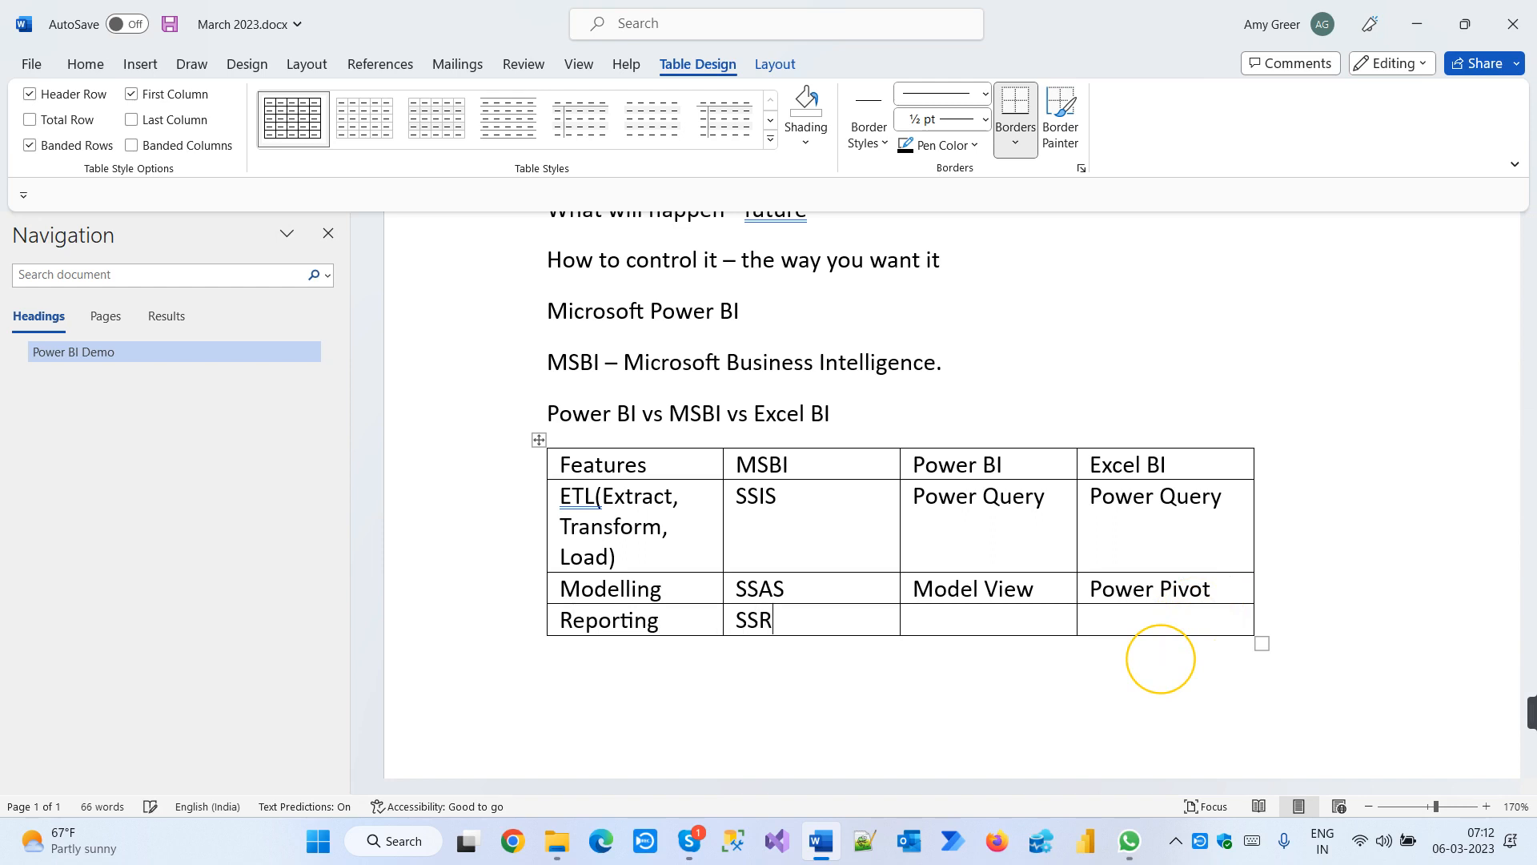
{"action": "type", "text": "S"}
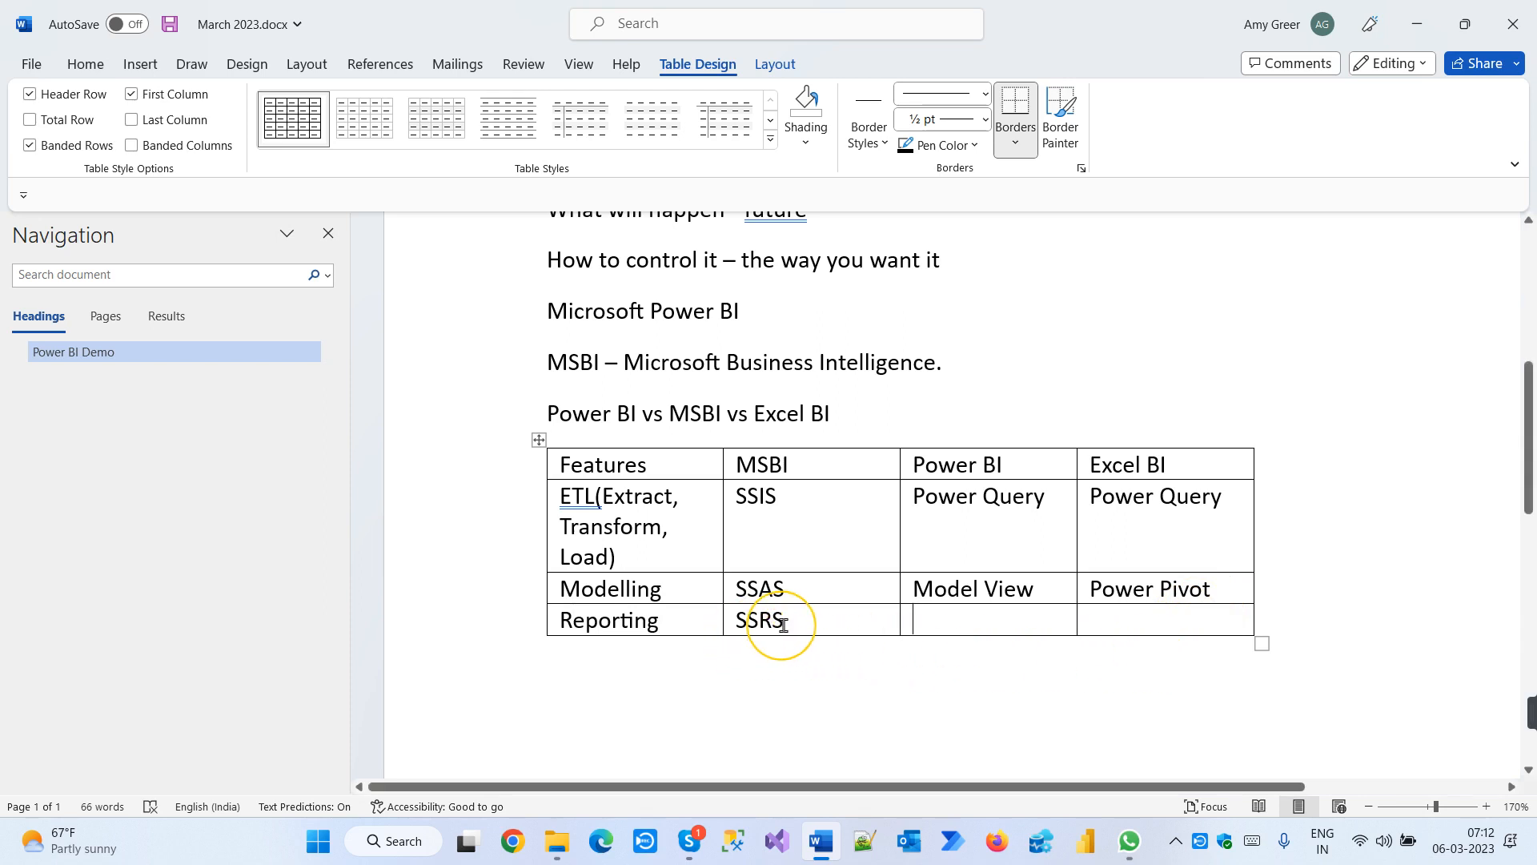
{"action": "key", "text": "Tab"}
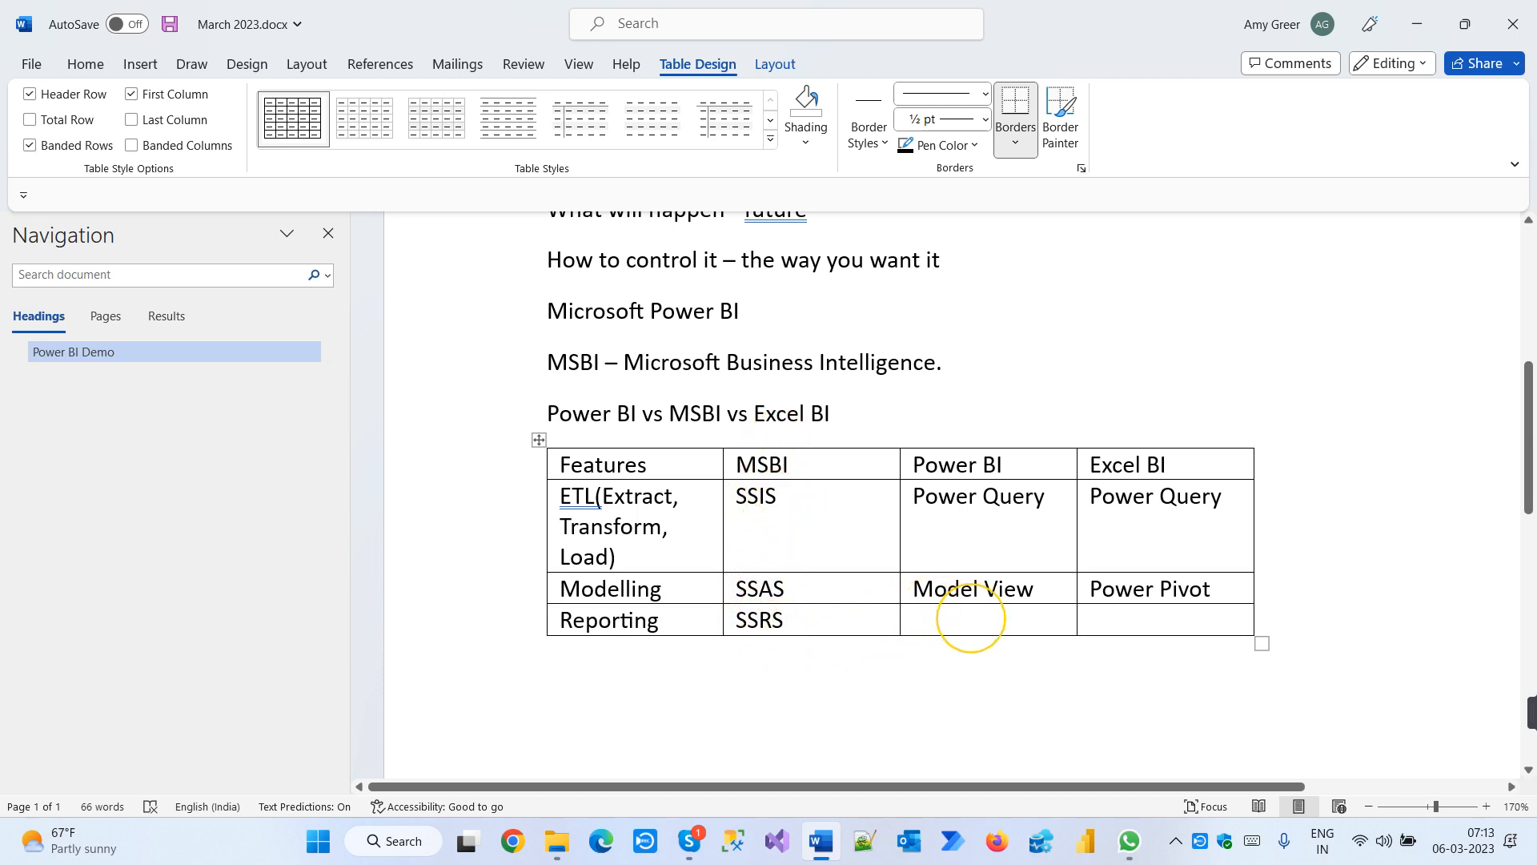
{"action": "type", "text": "Visualization"}
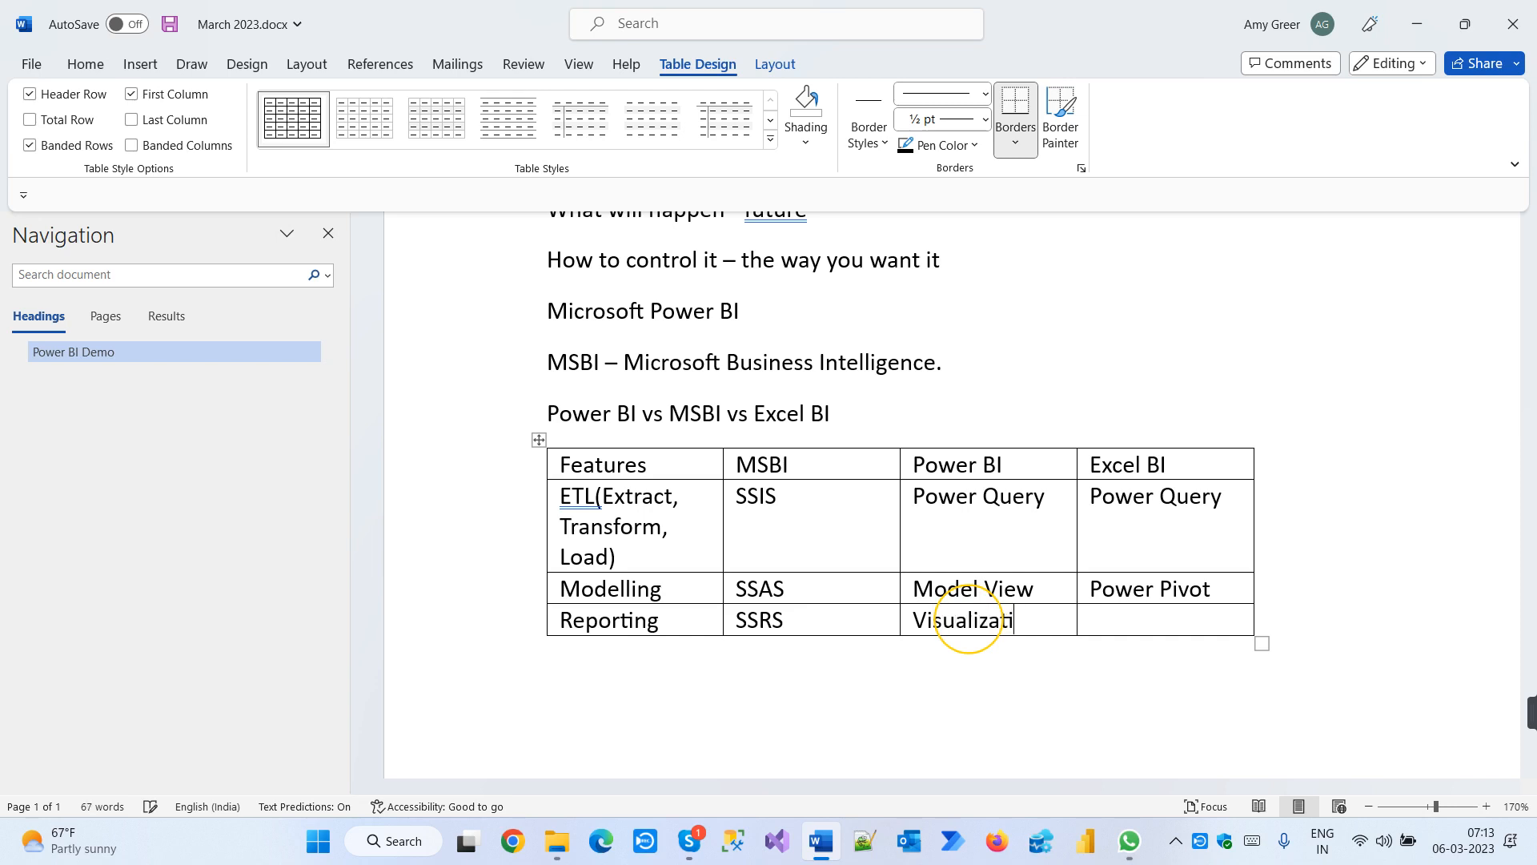
{"action": "left_click", "coordinate": [1110, 621]}
{"action": "type", "text": "Powe"}
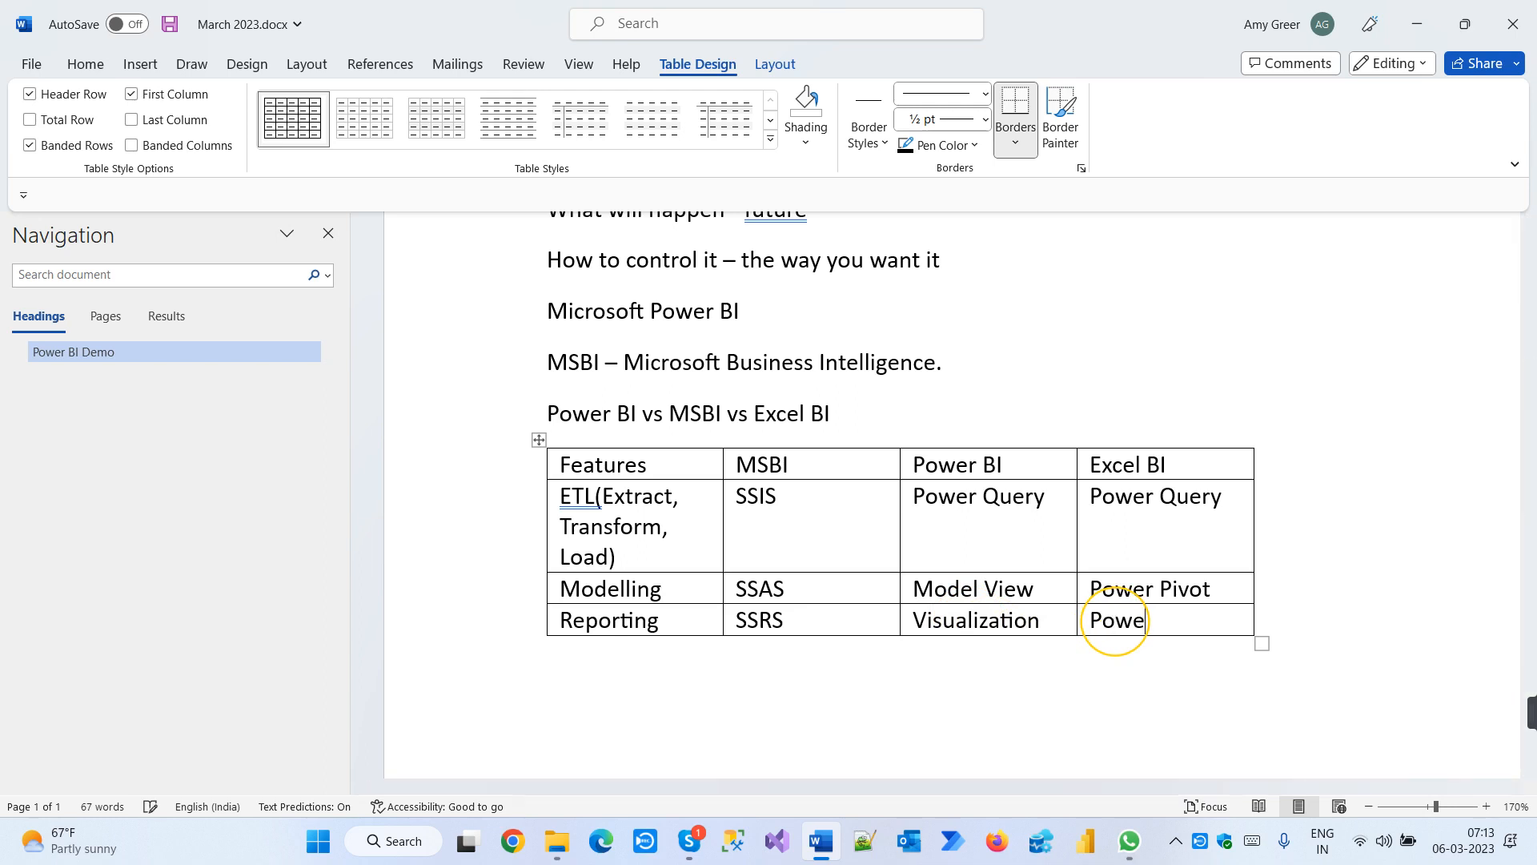
{"action": "type", "text": "r View"}
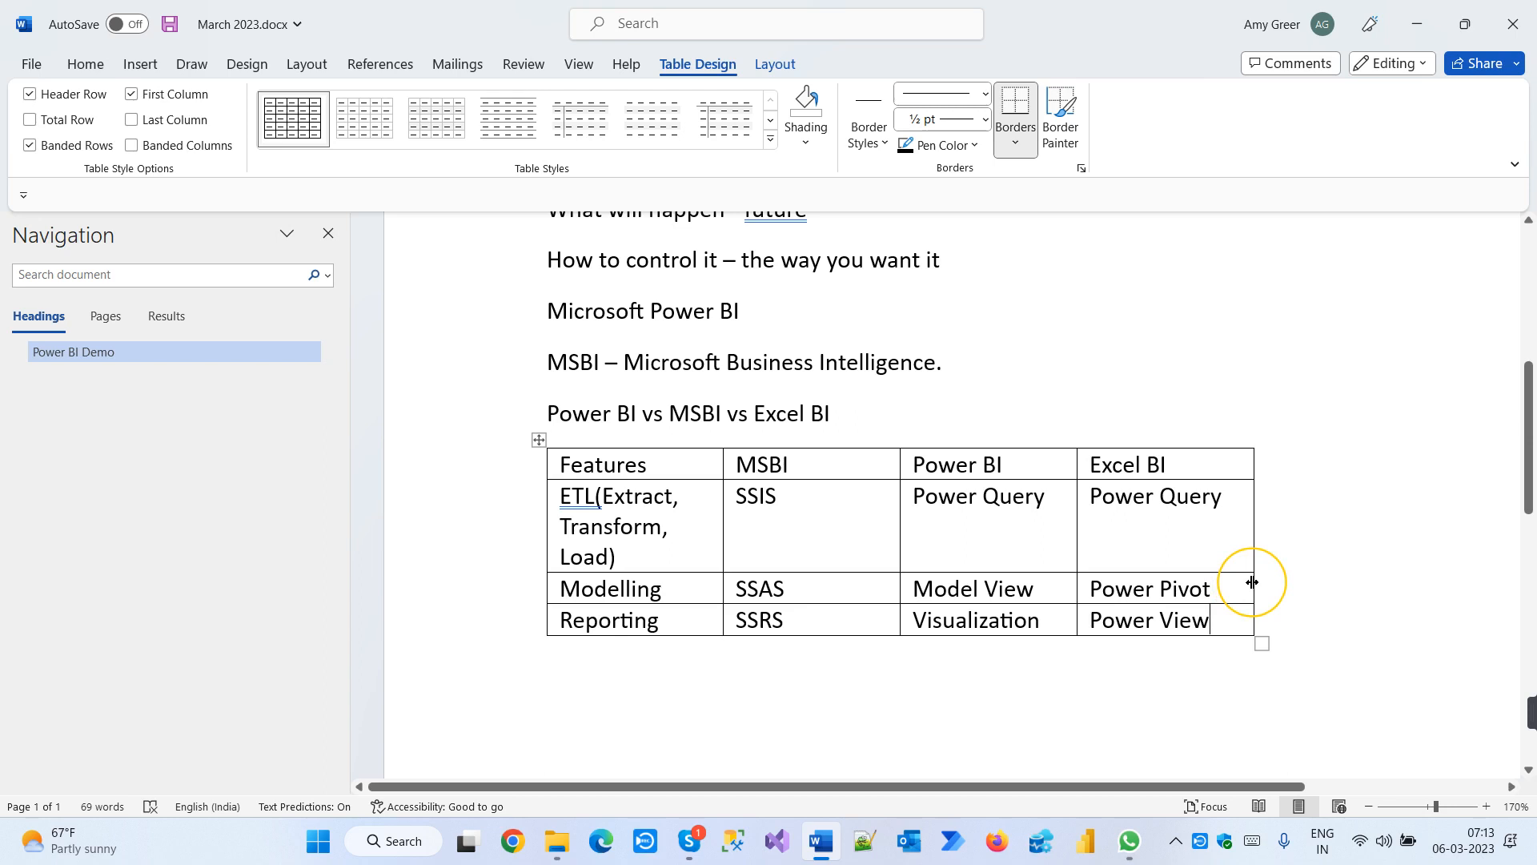
Add two lines below the comparison table reading "Power BI" and "Power BI Desktop"
{"action": "left_click", "coordinate": [717, 694]}
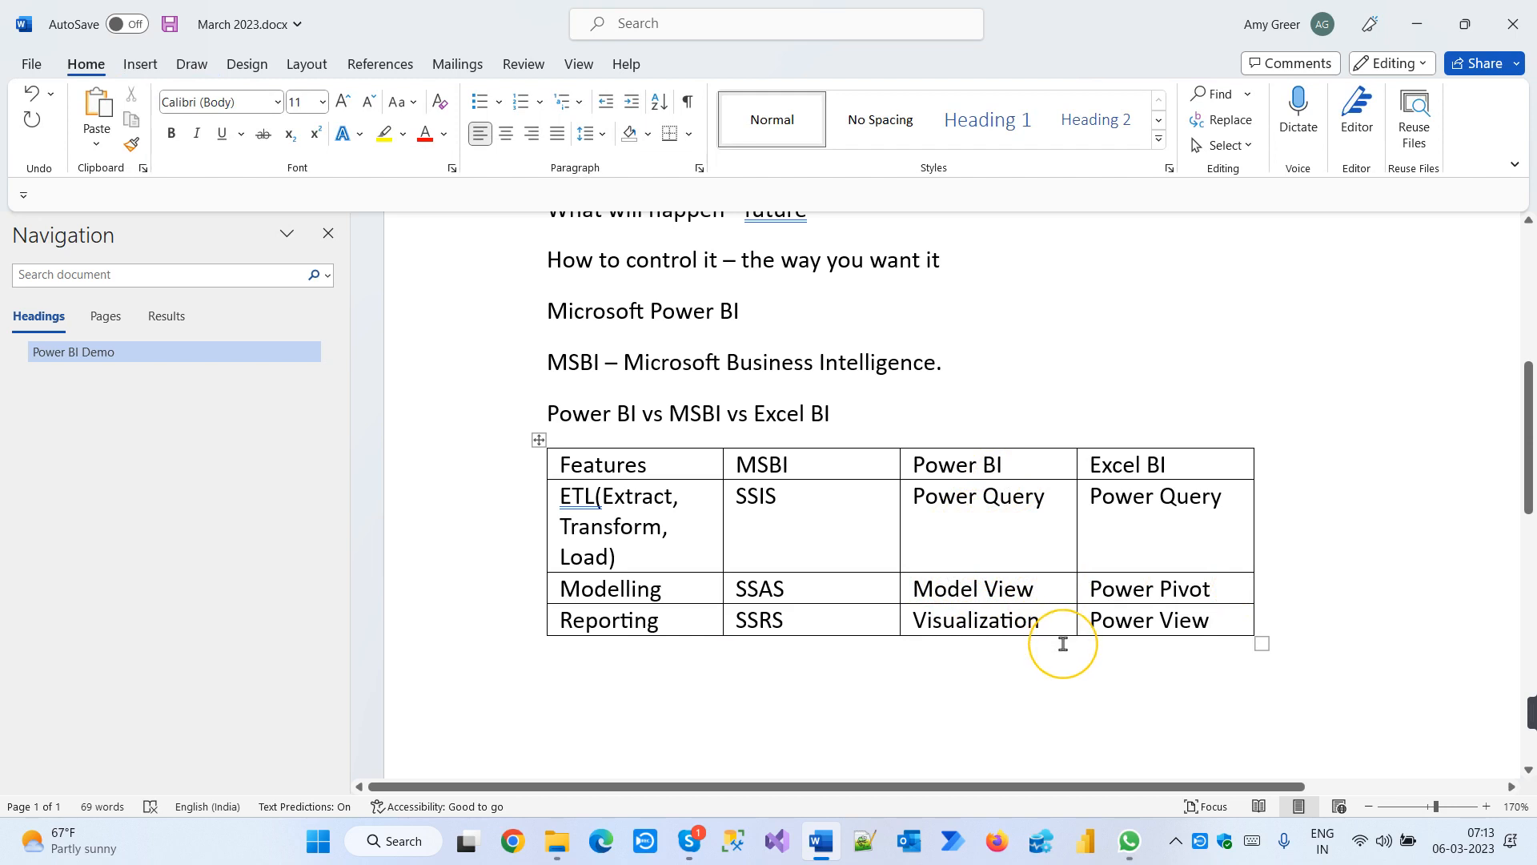
{"action": "scroll", "coordinate": [1063, 644], "scroll_direction": "down", "scroll_amount": 1}
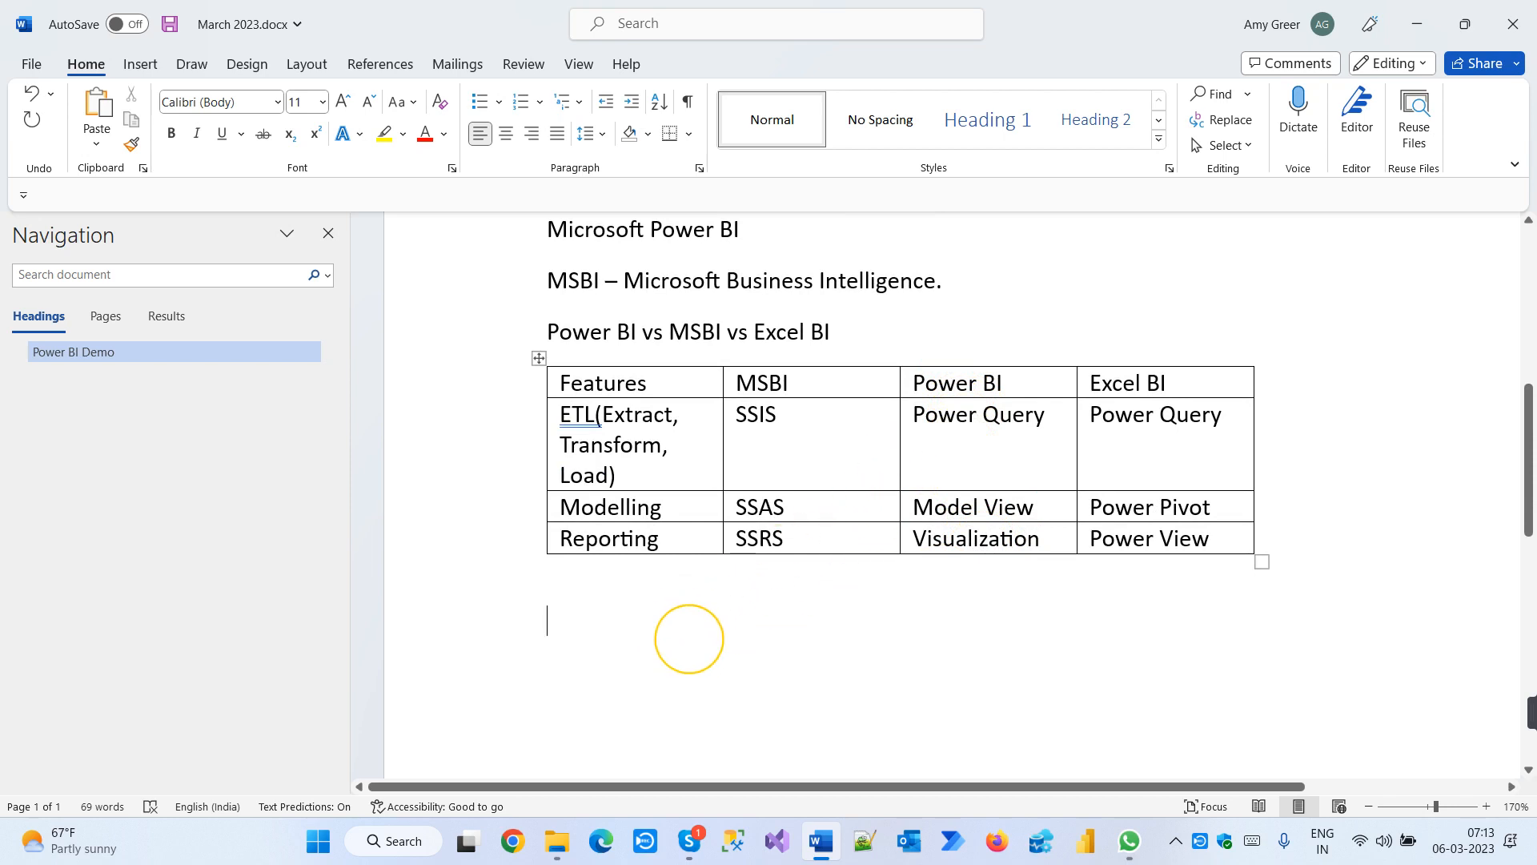
{"action": "type", "text": "Power BI"}
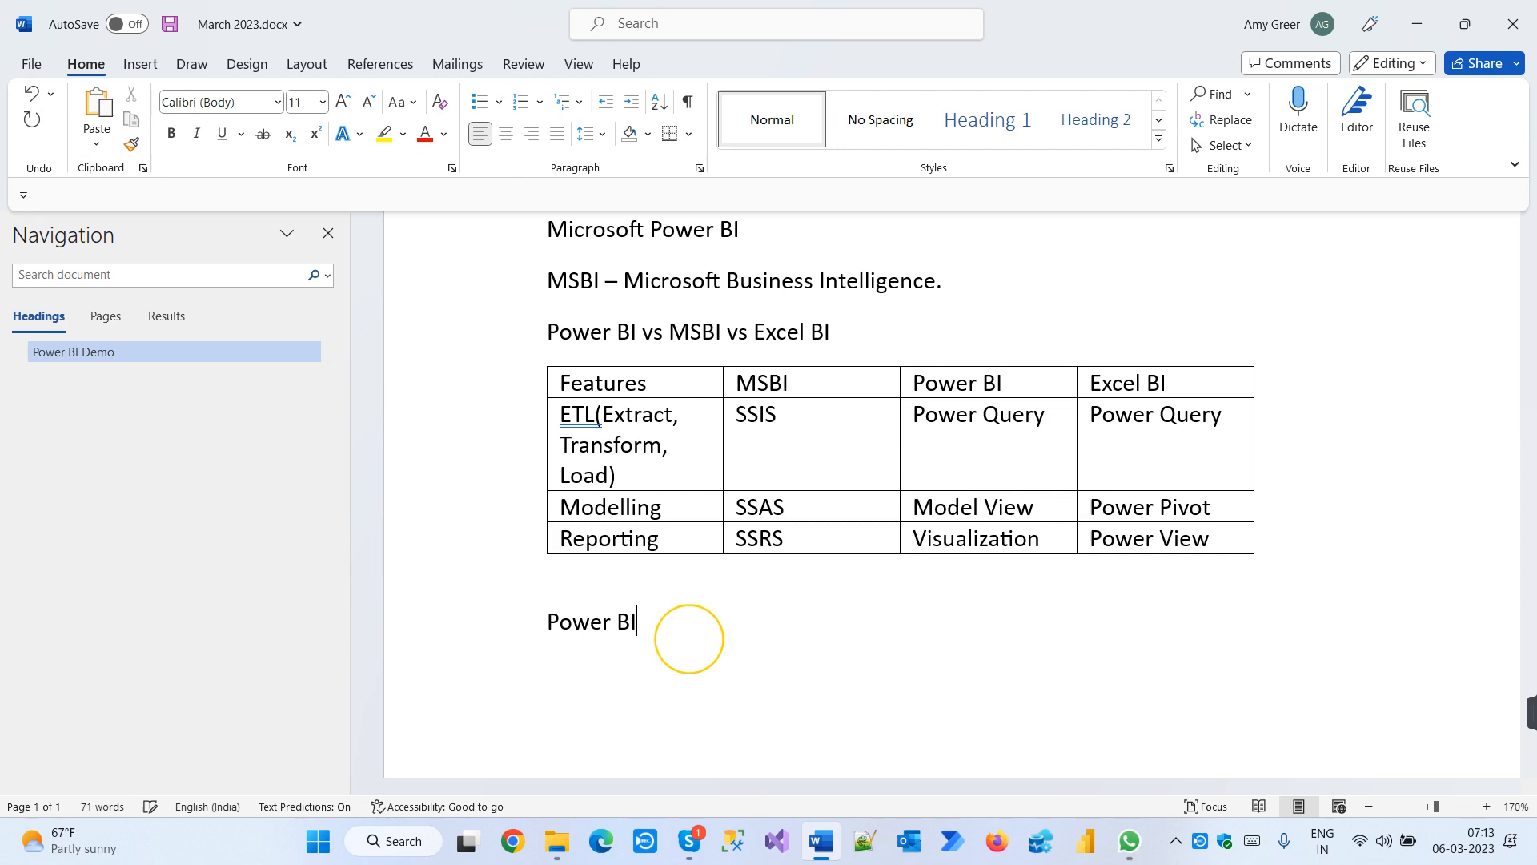
{"action": "key", "text": "Return"}
{"action": "type", "text": "Powe"}
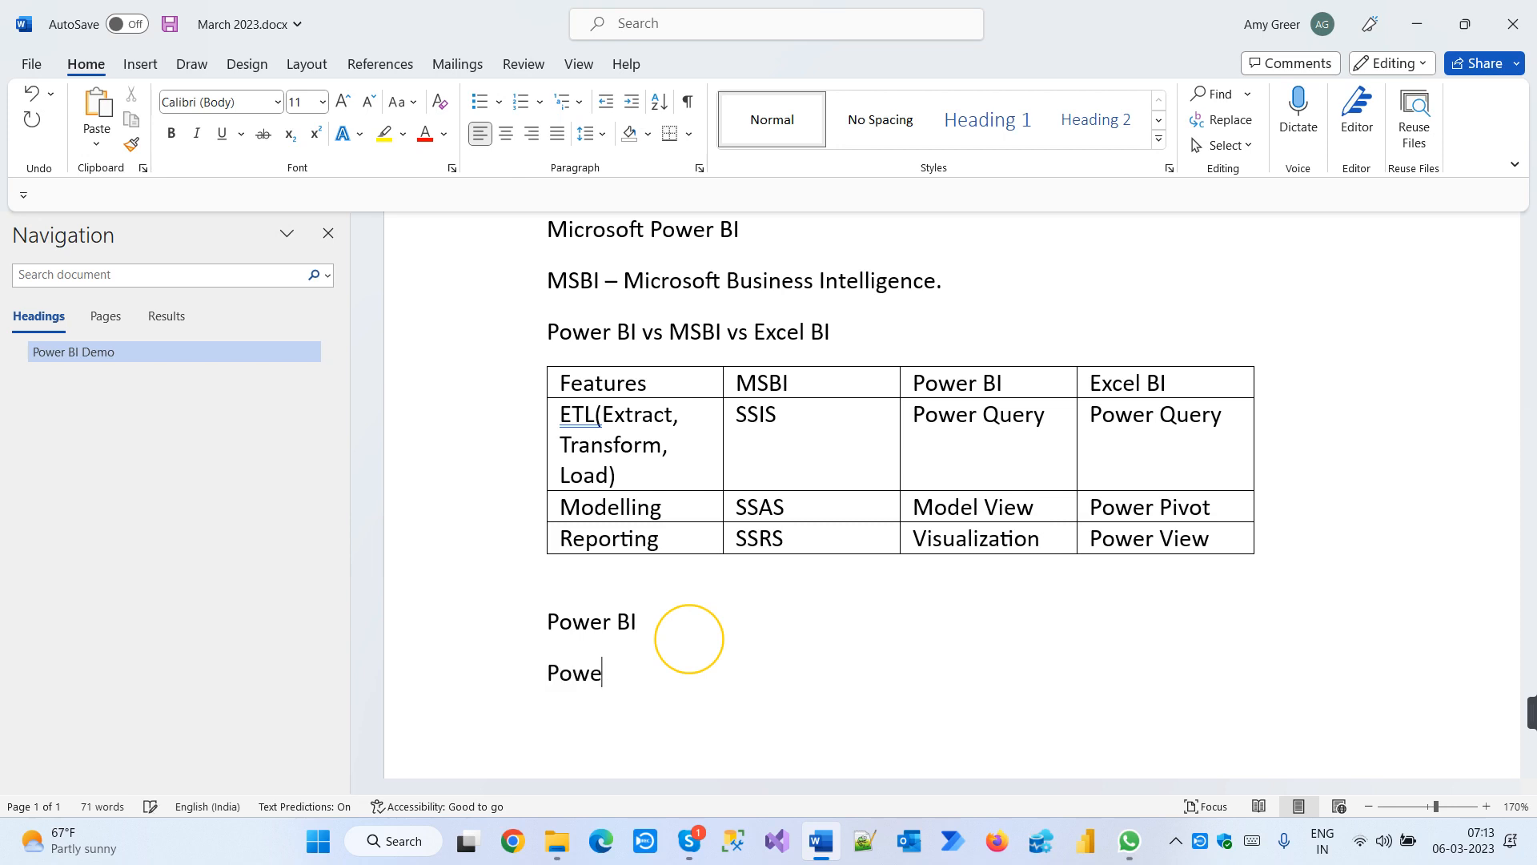
{"action": "type", "text": "r BI Des"}
{"action": "type", "text": "ktop"}
Add the line "Power BI Service" below "Power BI Desktop" and start a new line after it
{"action": "type", "text": "P"}
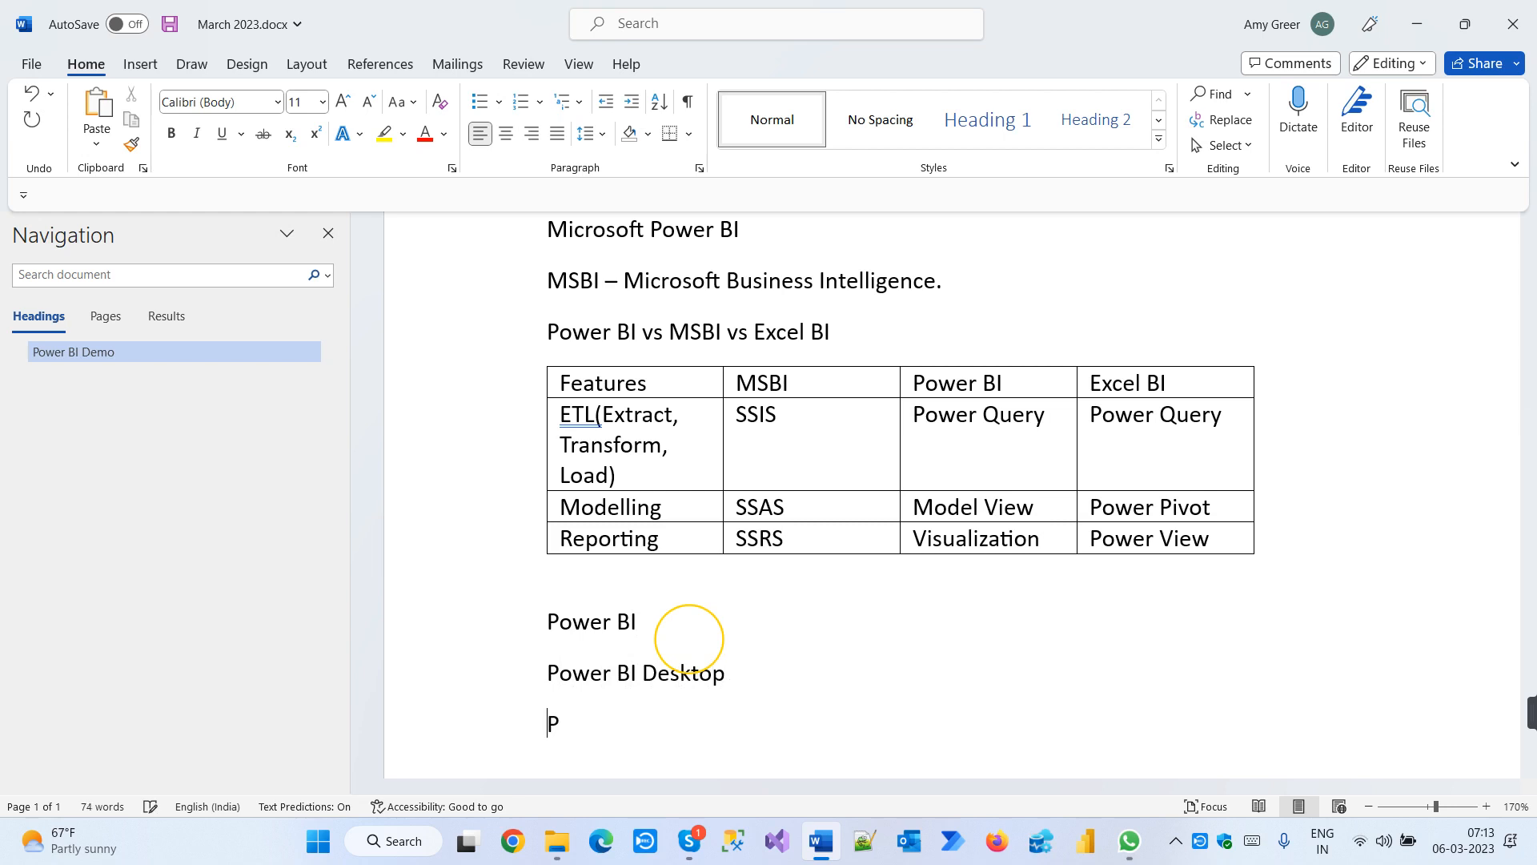
{"action": "type", "text": "ower BI De"}
{"action": "key", "text": "BackSpace"}
{"action": "key", "text": "BackSpace"}
{"action": "type", "text": "Service"}
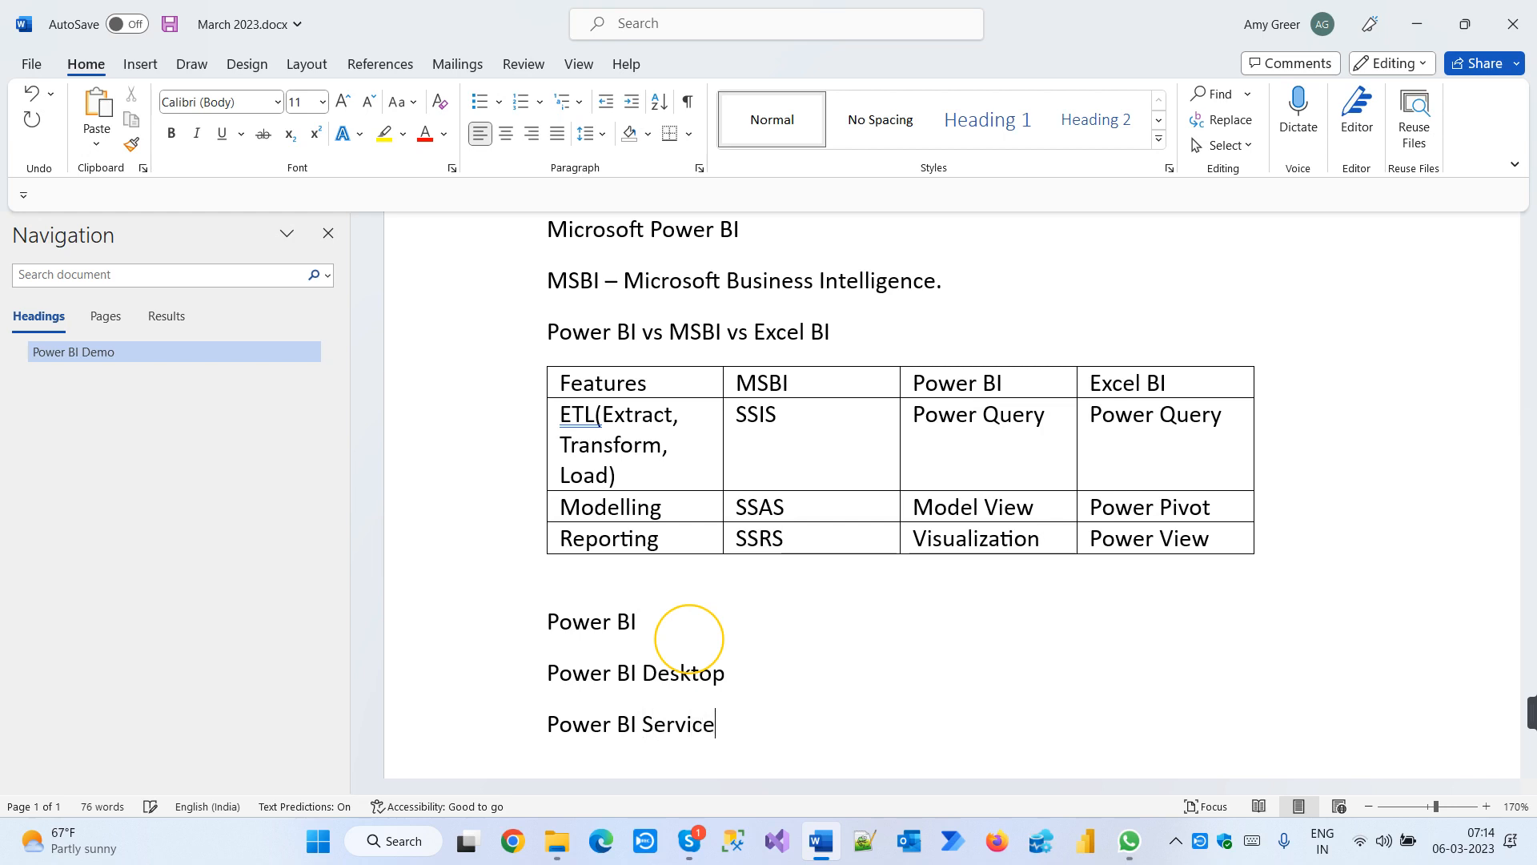
{"action": "key", "text": "Return"}
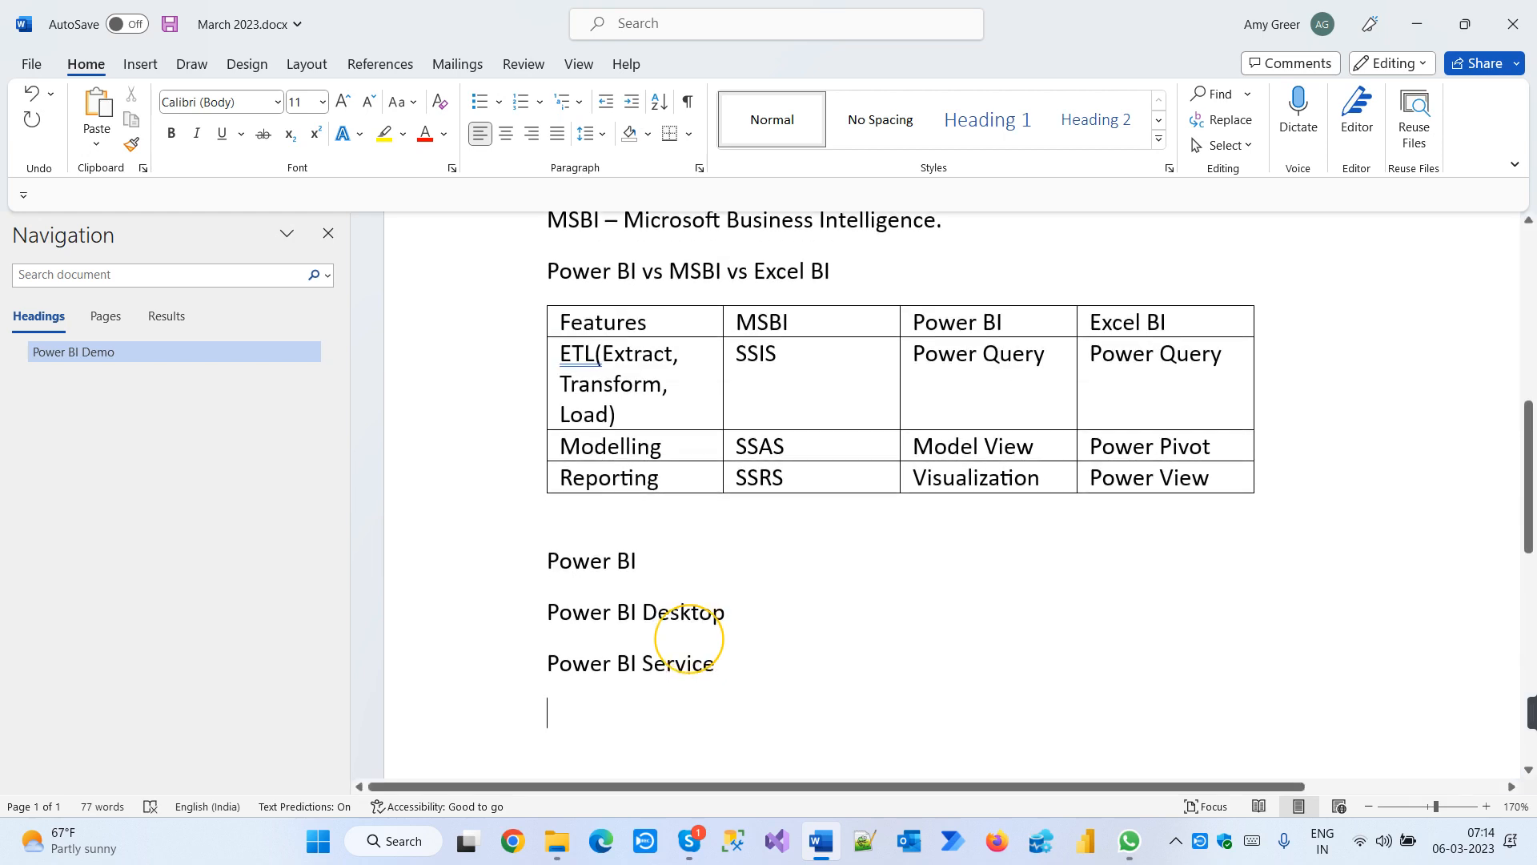
Append "– free tool" to the "Power BI Desktop" line
{"action": "left_click", "coordinate": [732, 614]}
{"action": "left_click", "coordinate": [735, 663]}
{"action": "left_click", "coordinate": [759, 622]}
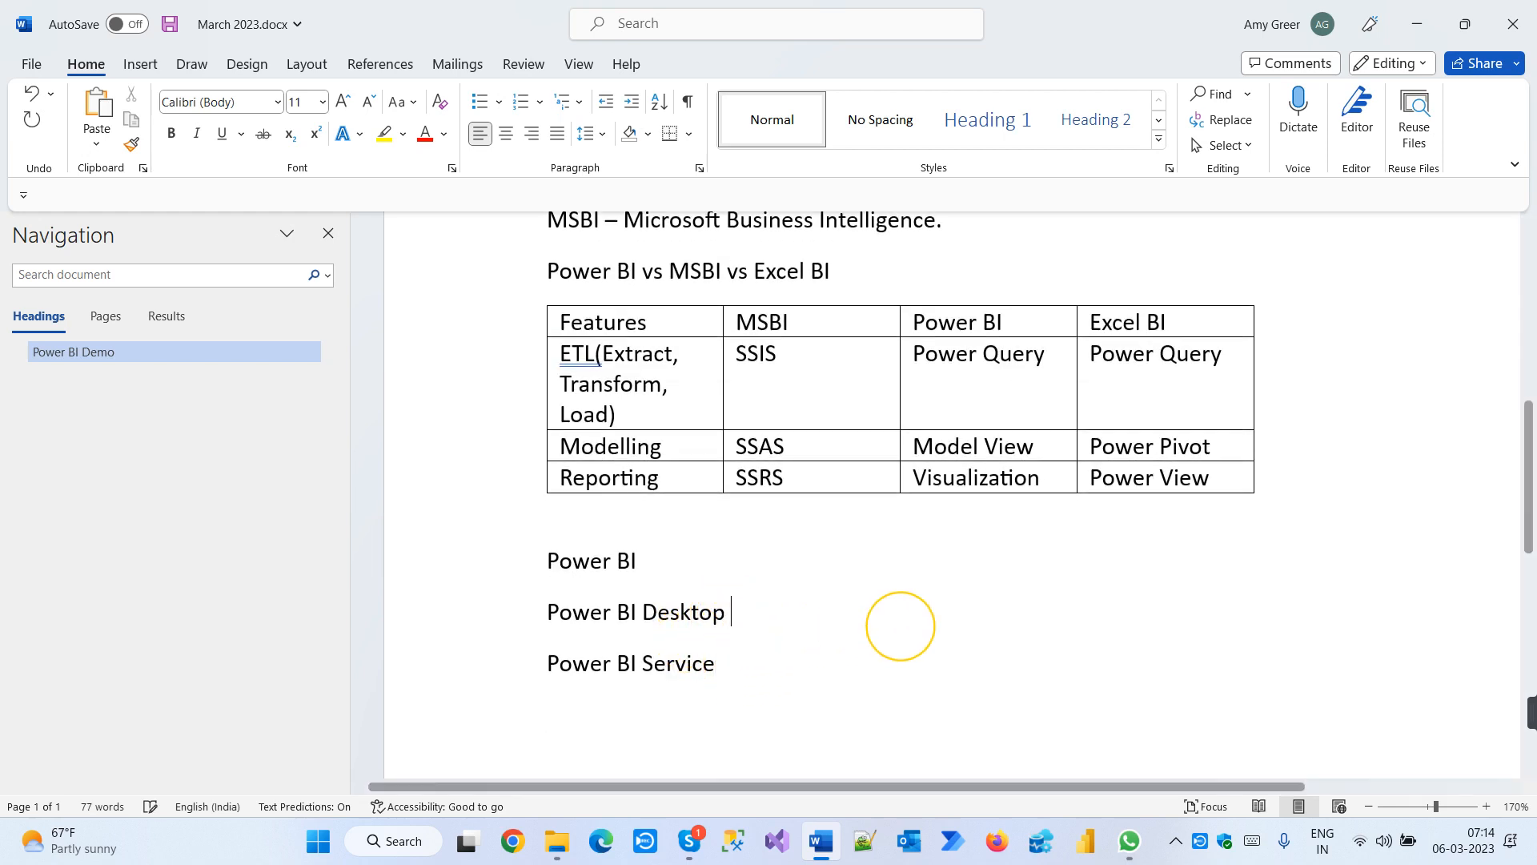
{"action": "type", "text": "- free tool"}
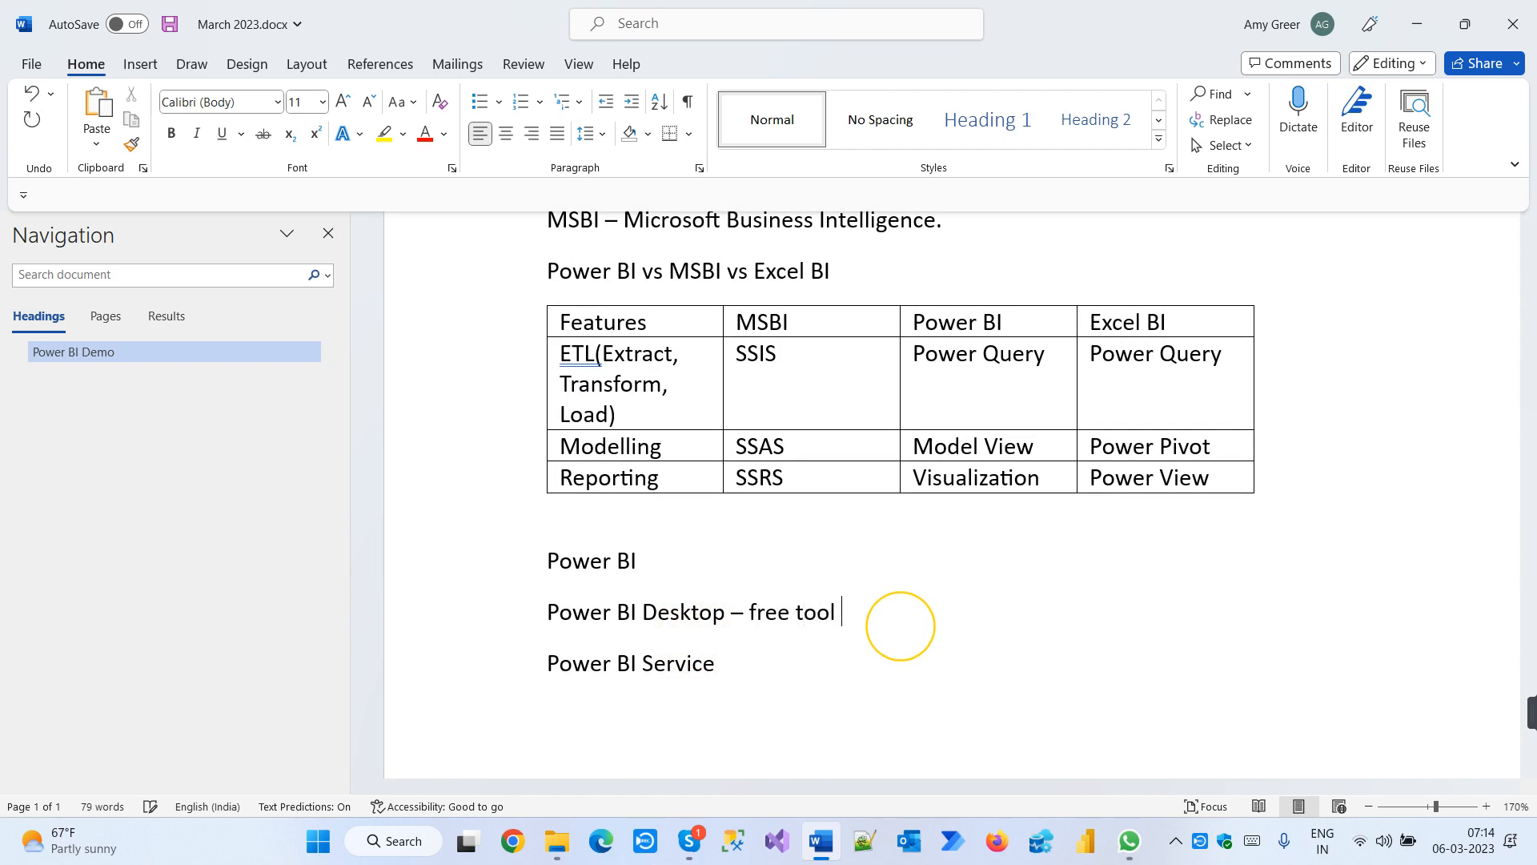
Append "– Subscription" to the "Power BI Service" line and start a new line after it
{"action": "left_click", "coordinate": [773, 663]}
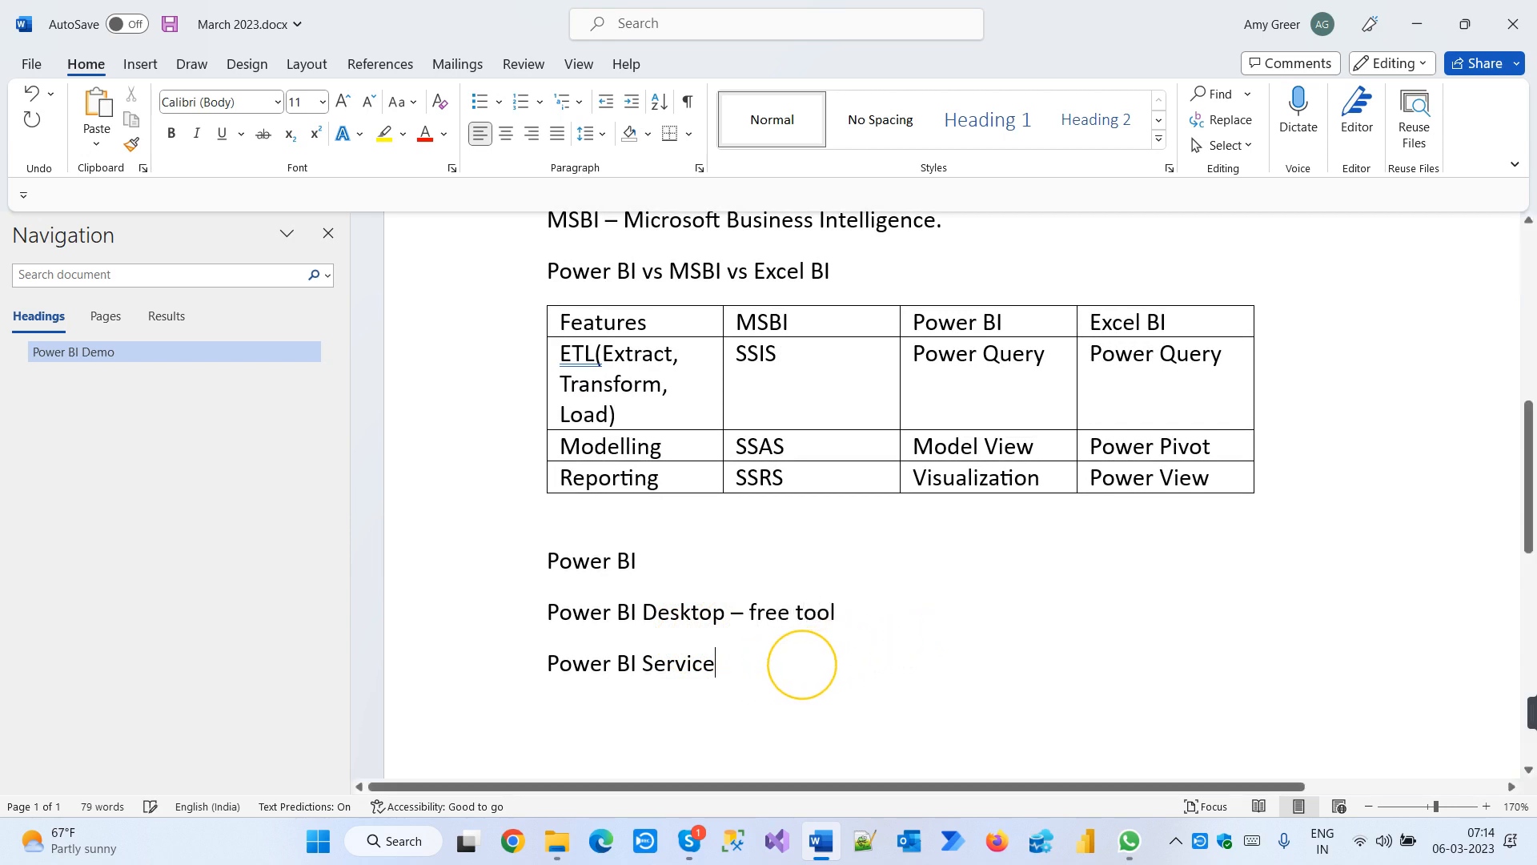
{"action": "type", "text": "-"}
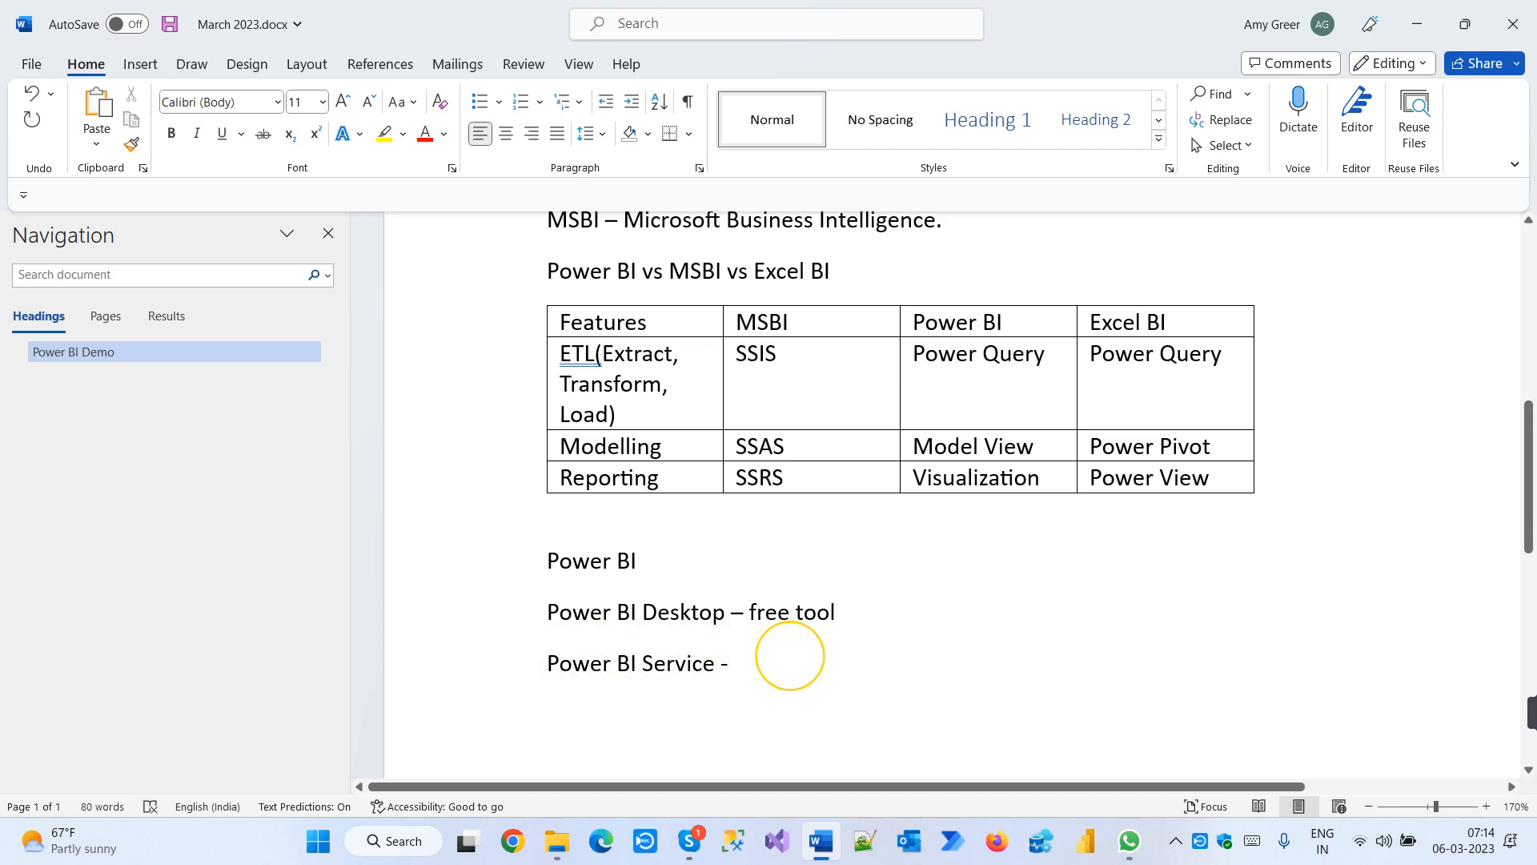
{"action": "scroll", "coordinate": [788, 656], "scroll_direction": "down", "scroll_amount": 2}
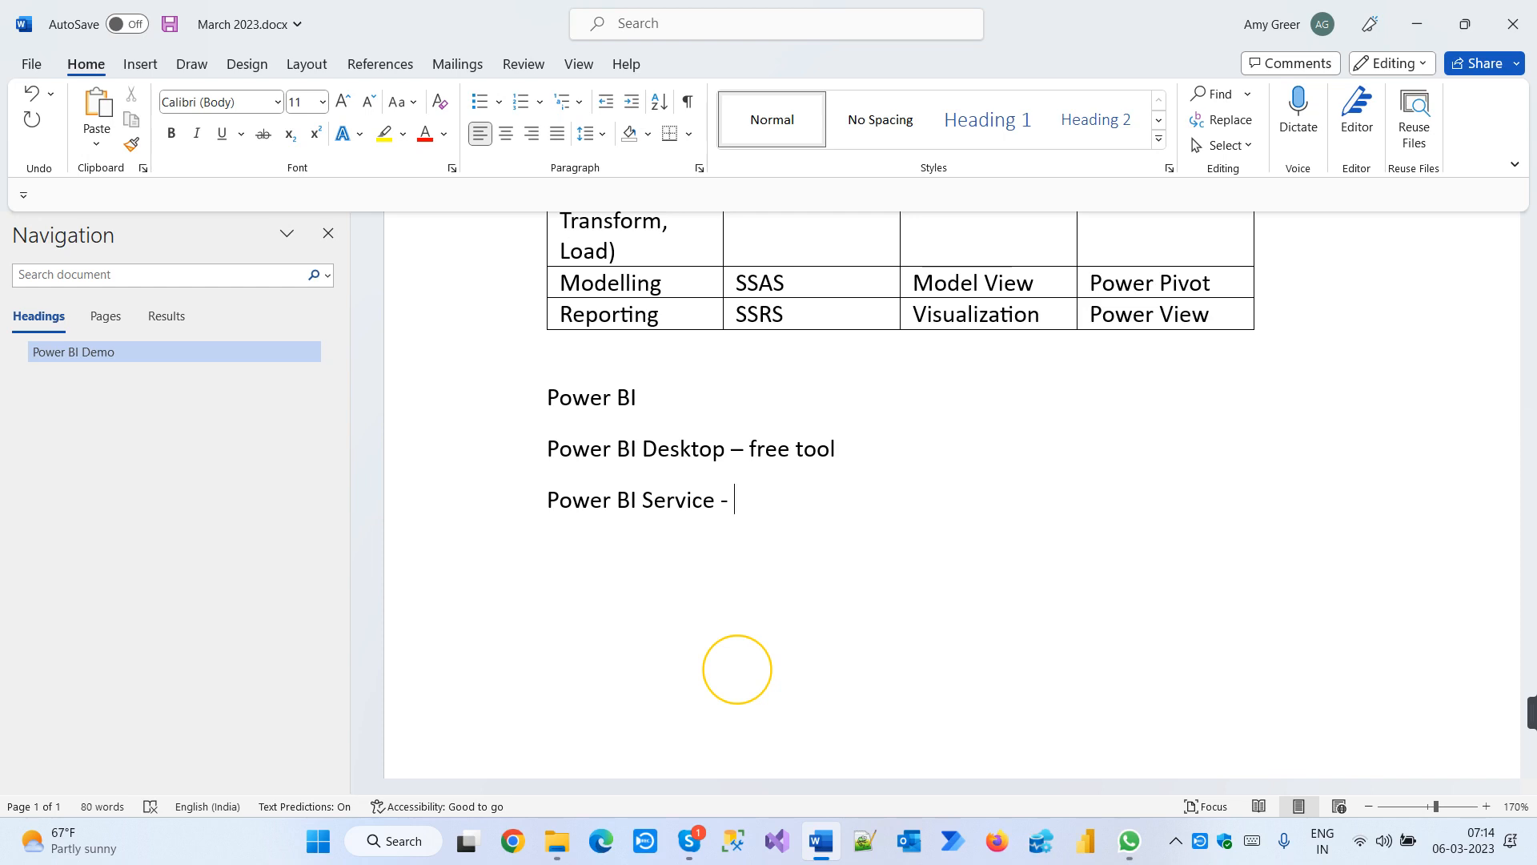
{"action": "type", "text": "sc"}
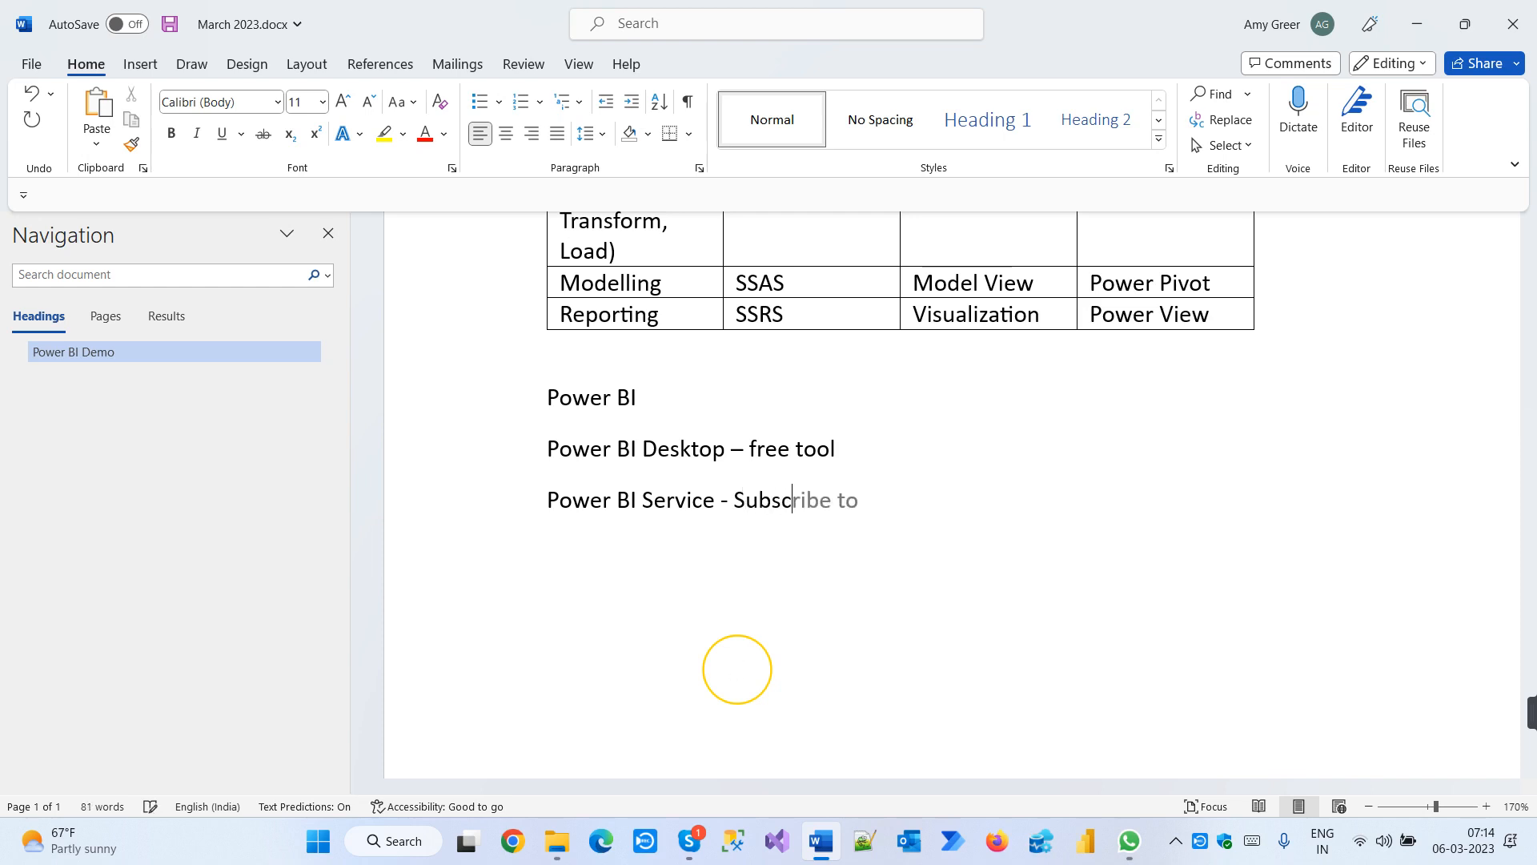
{"action": "type", "text": "iption"}
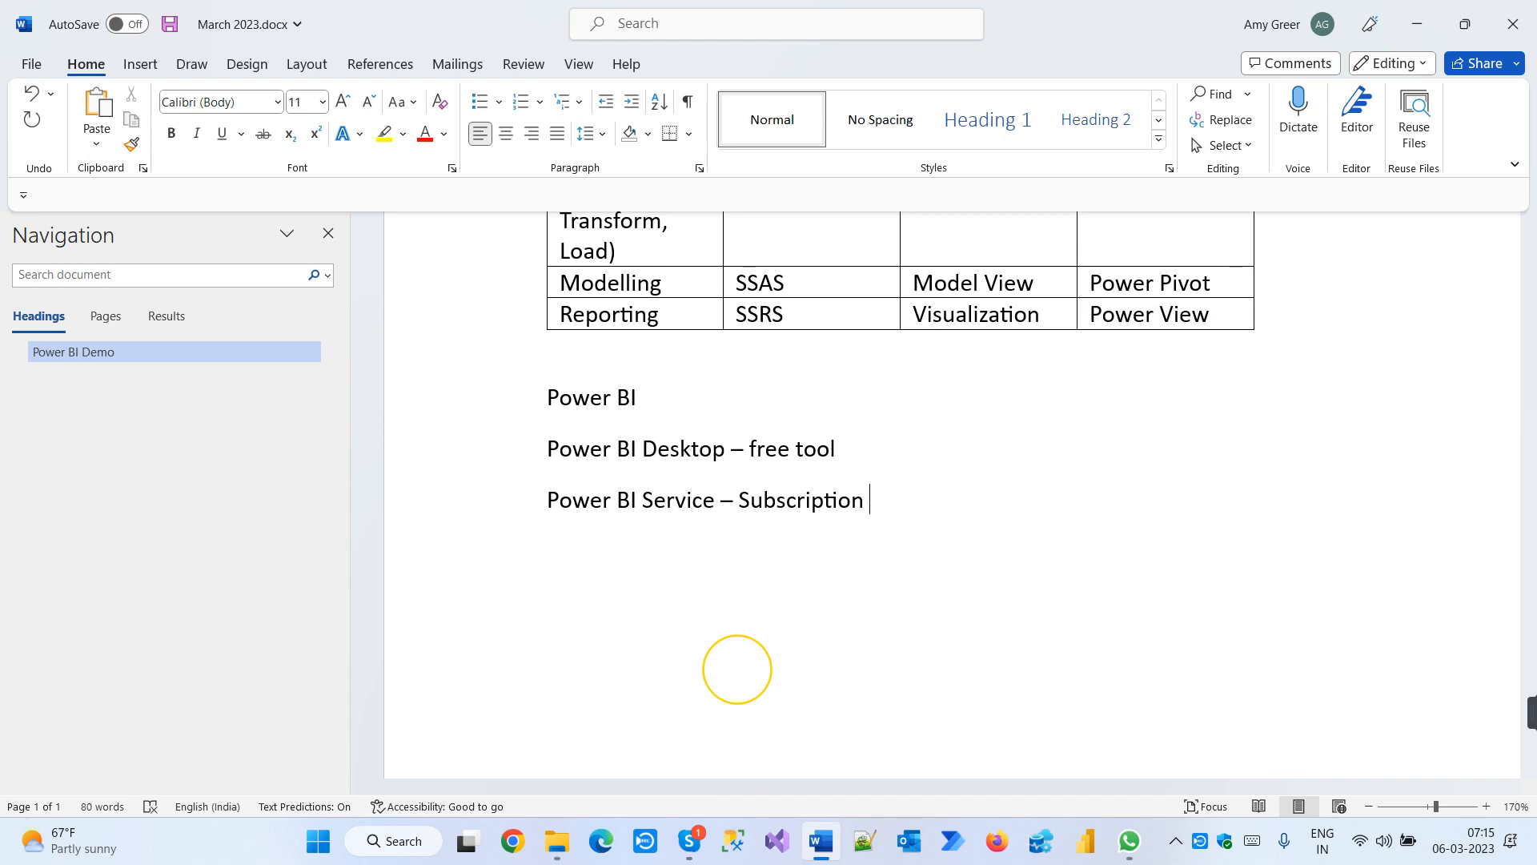
{"action": "key", "text": "Return"}
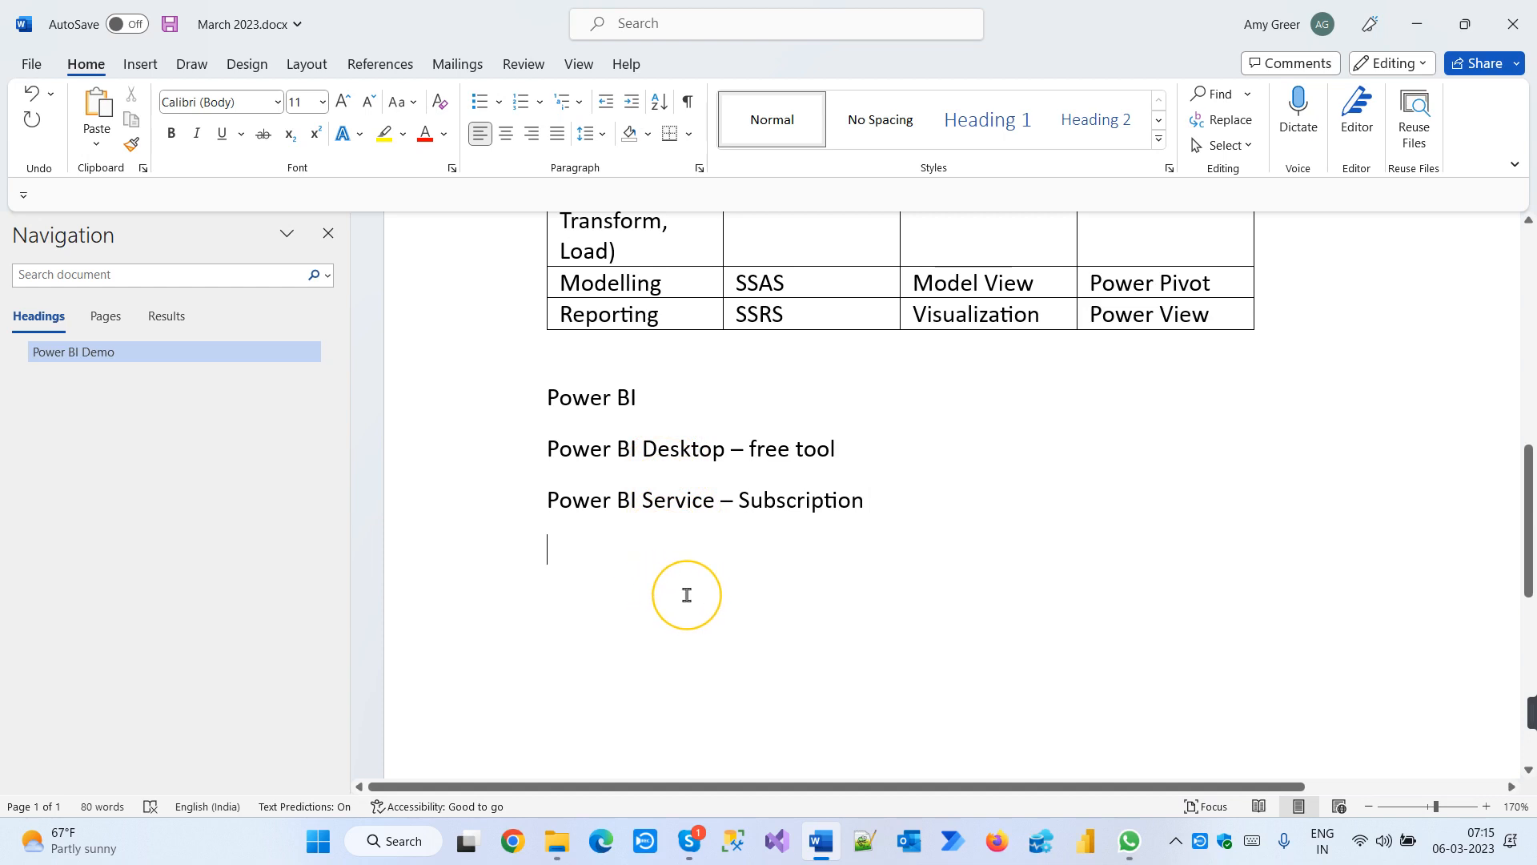
{"action": "left_click_drag", "start_coordinate": [549, 503], "coordinate": [834, 518]}
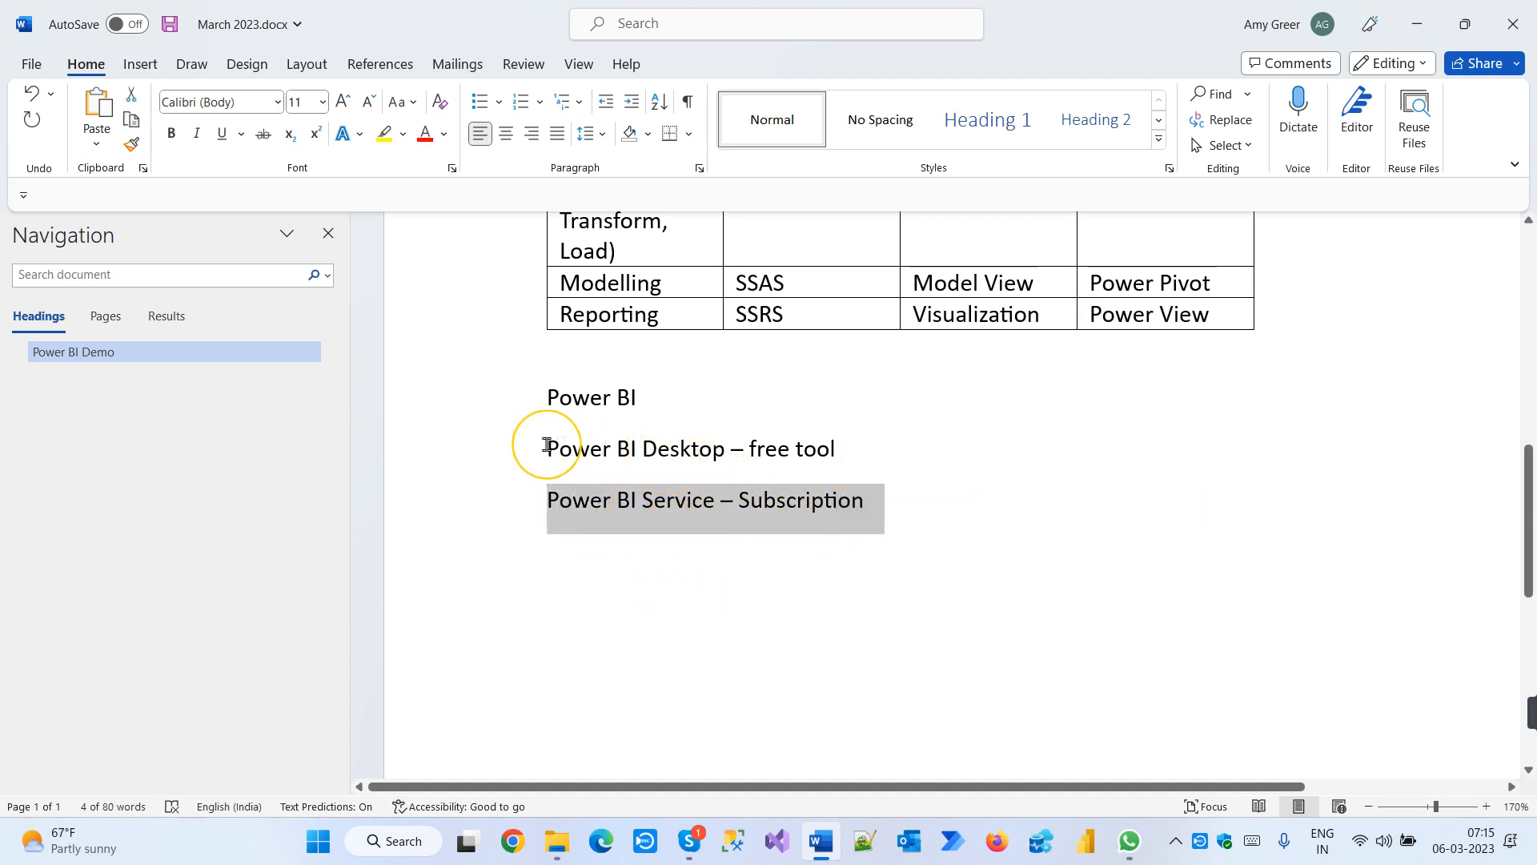
{"action": "left_click_drag", "start_coordinate": [547, 446], "coordinate": [885, 508]}
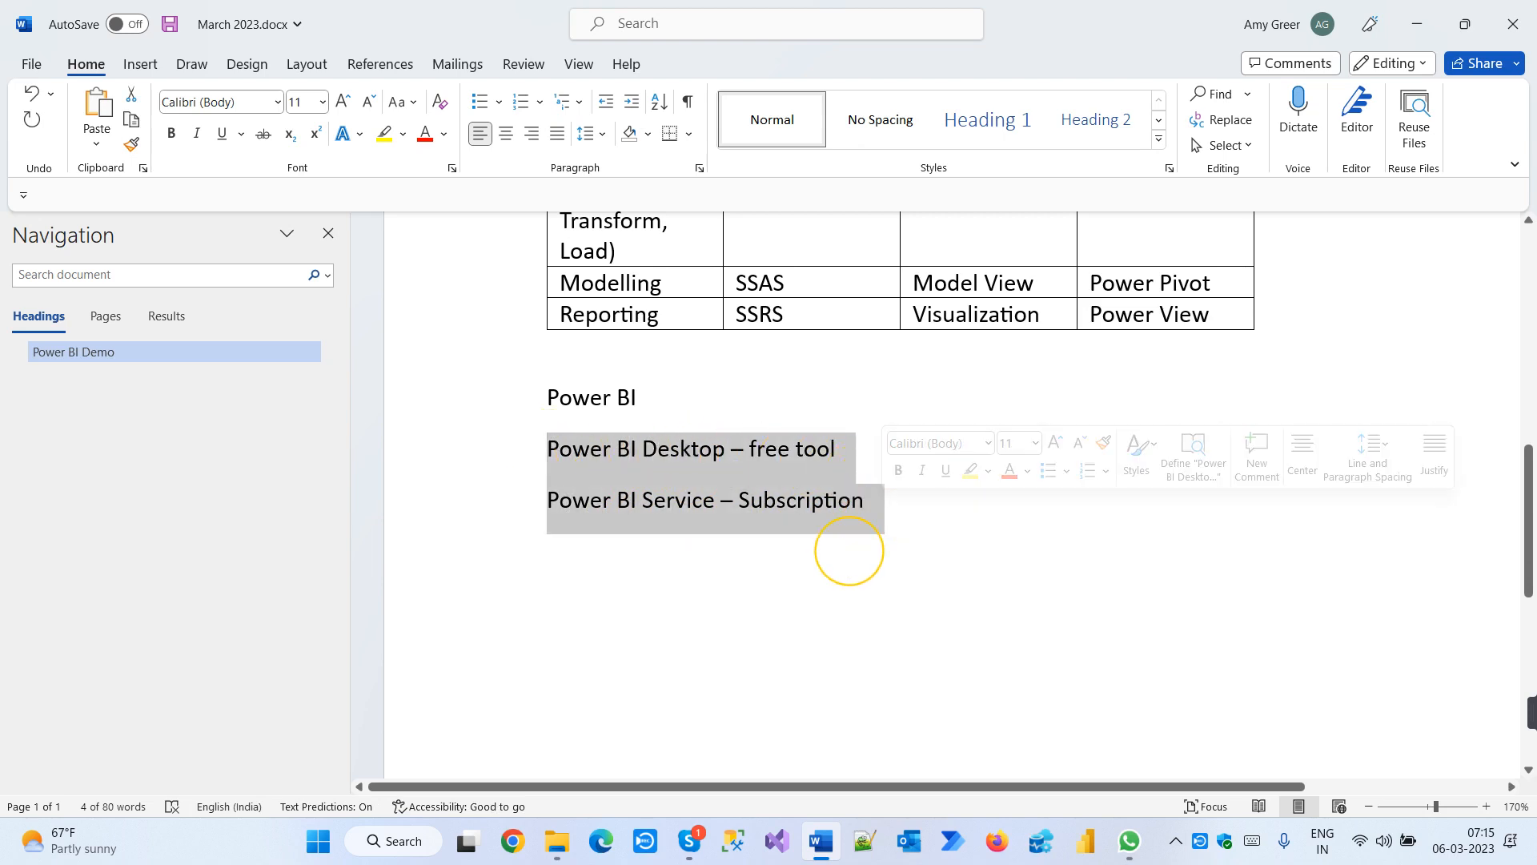
{"action": "left_click", "coordinate": [701, 580]}
{"action": "left_click", "coordinate": [656, 451]}
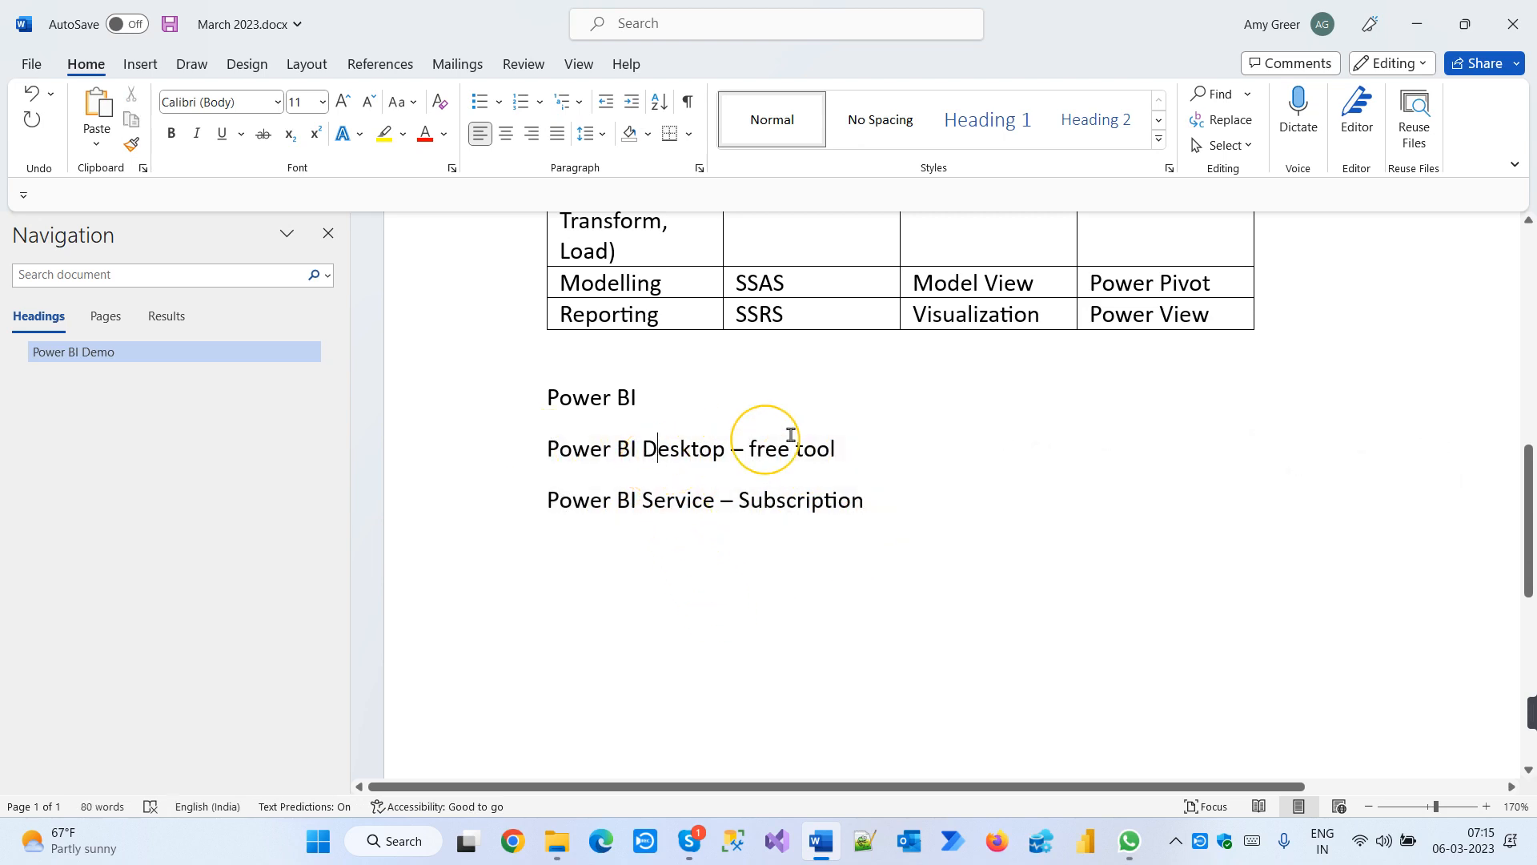
Replace "Model View" with "Modelling" in the Power BI column of the comparison table's Modelling row
{"action": "scroll", "coordinate": [791, 435], "scroll_direction": "up", "scroll_amount": 3}
{"action": "left_click", "coordinate": [967, 434]}
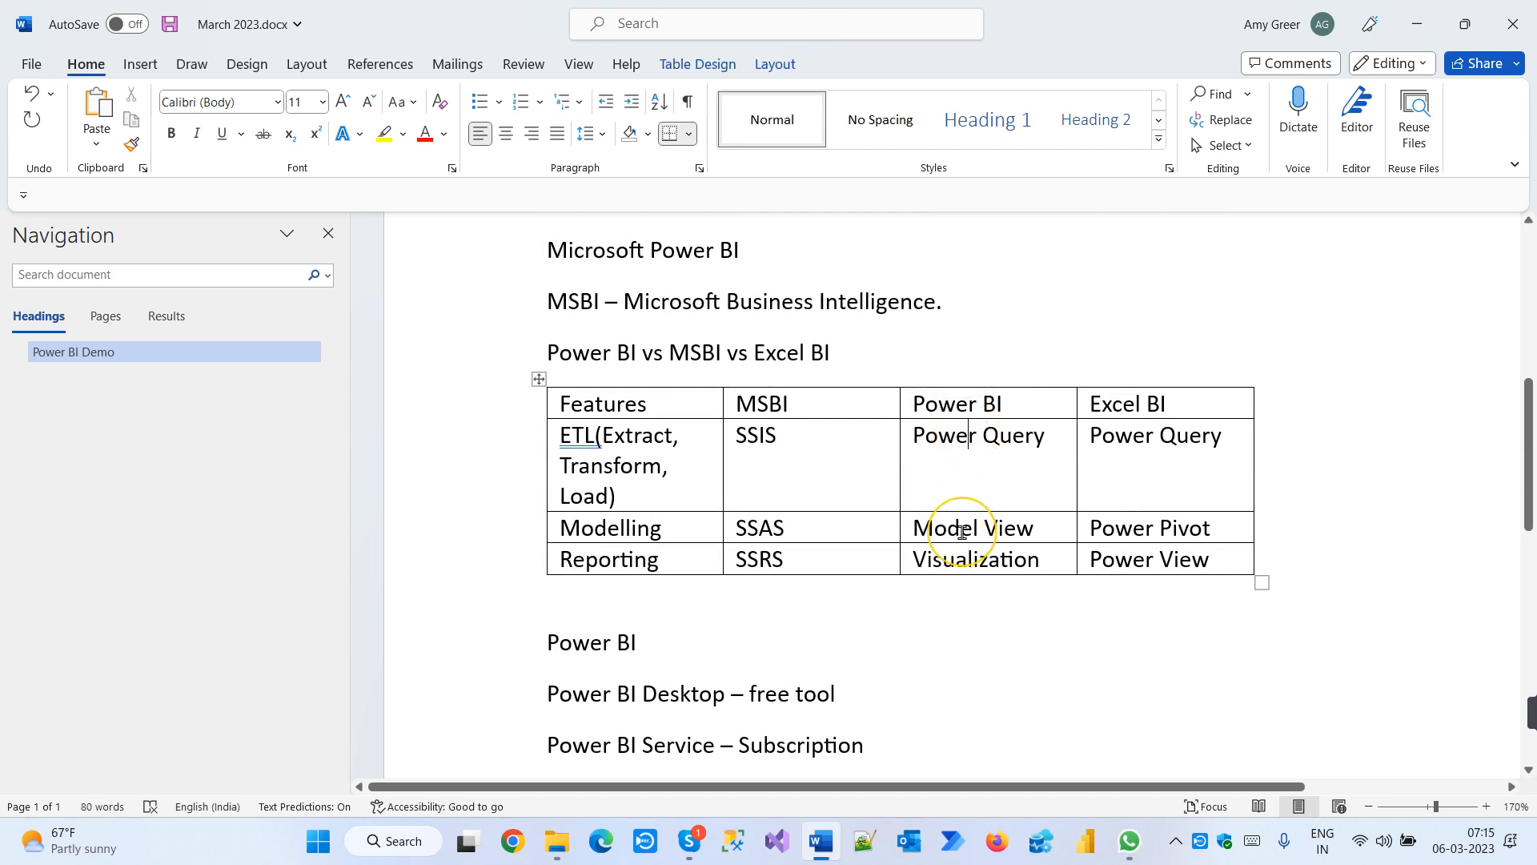
{"action": "left_click", "coordinate": [955, 570]}
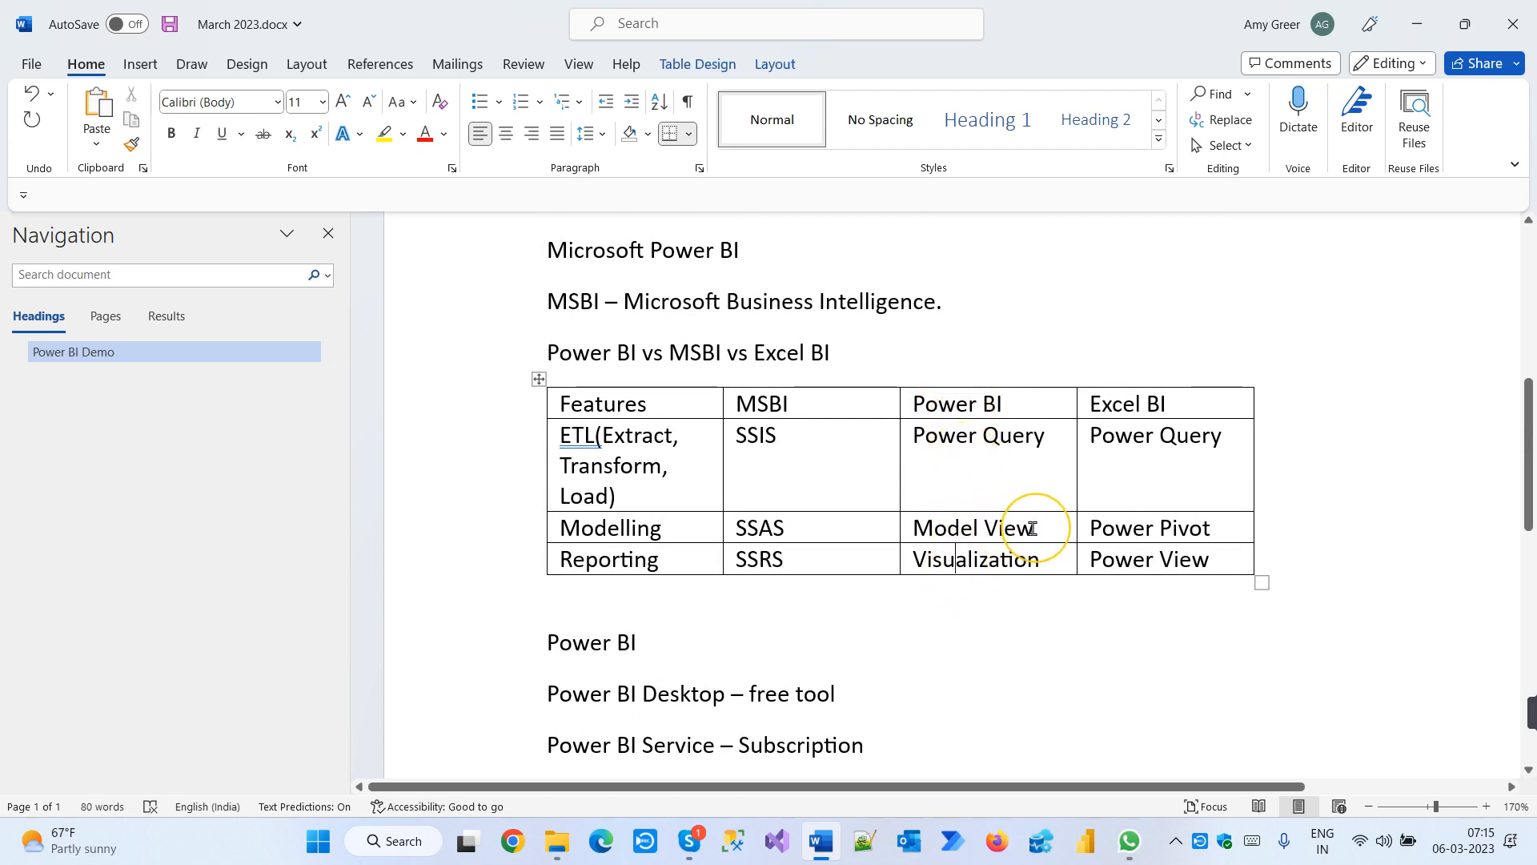
{"action": "left_click_drag", "start_coordinate": [1032, 529], "coordinate": [999, 528]}
{"action": "key", "text": "BackSpace"}
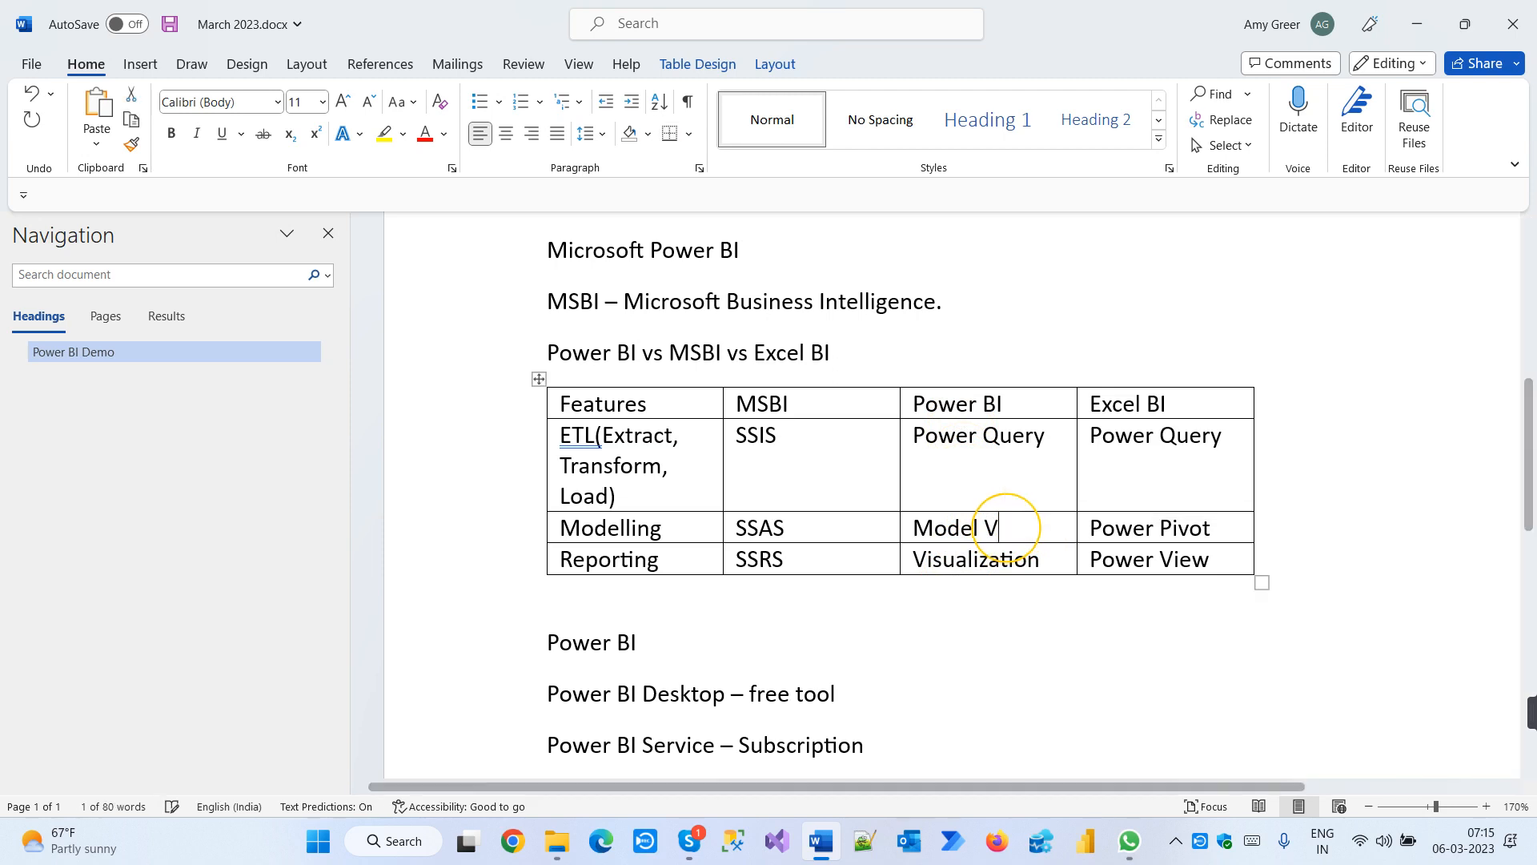
{"action": "key", "text": "BackSpace"}
{"action": "key", "text": "BackSpace"}
{"action": "type", "text": "ling"}
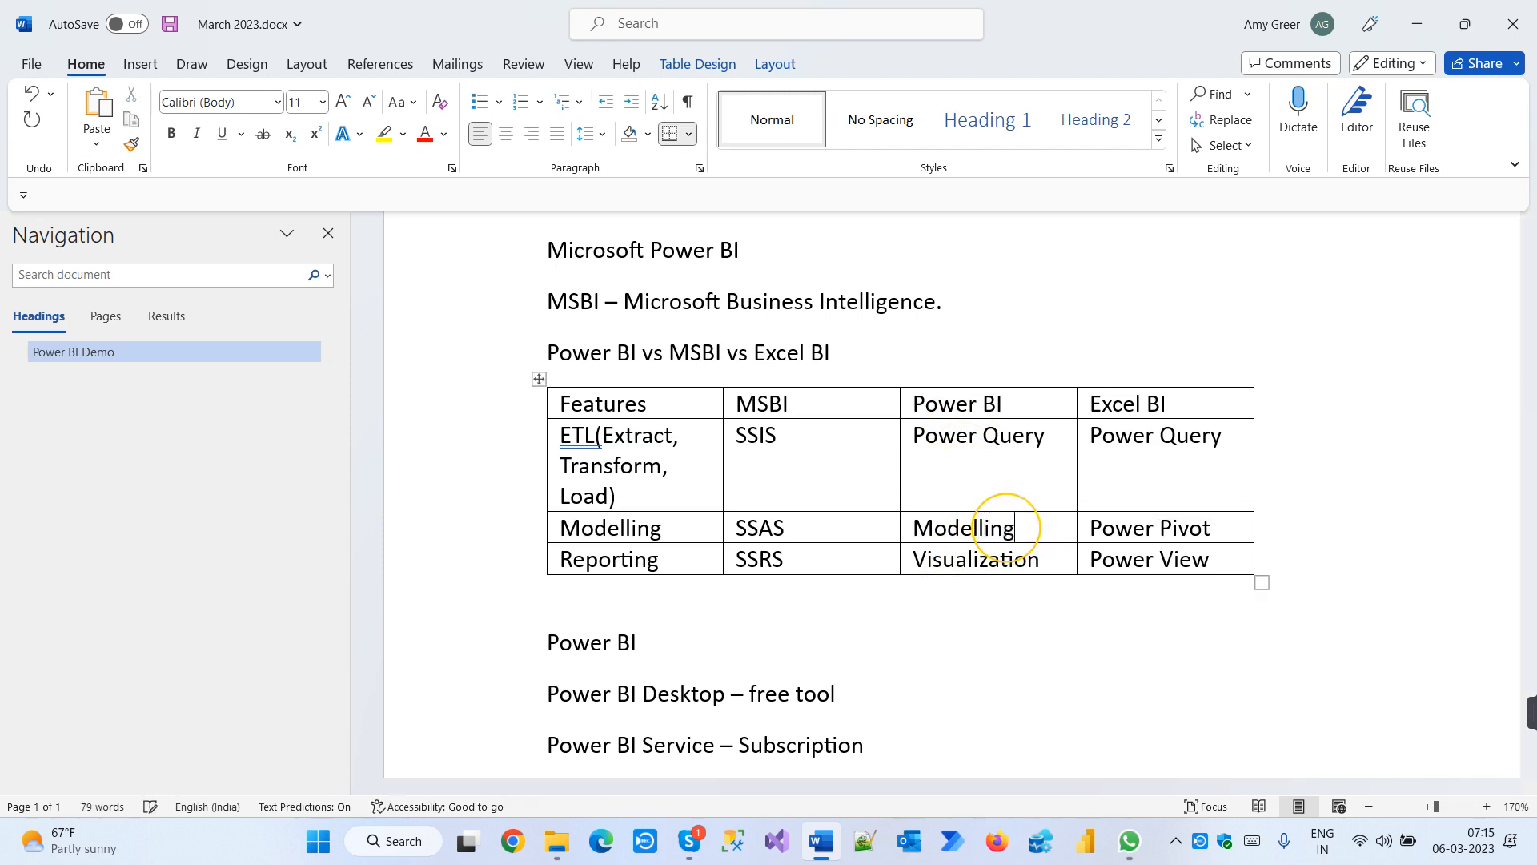
Add an empty line after "Power BI Service – Subscription" and select the words "Power BI Service" in that line
{"action": "left_click", "coordinate": [985, 640]}
{"action": "scroll", "coordinate": [813, 645], "scroll_direction": "down", "scroll_amount": 2}
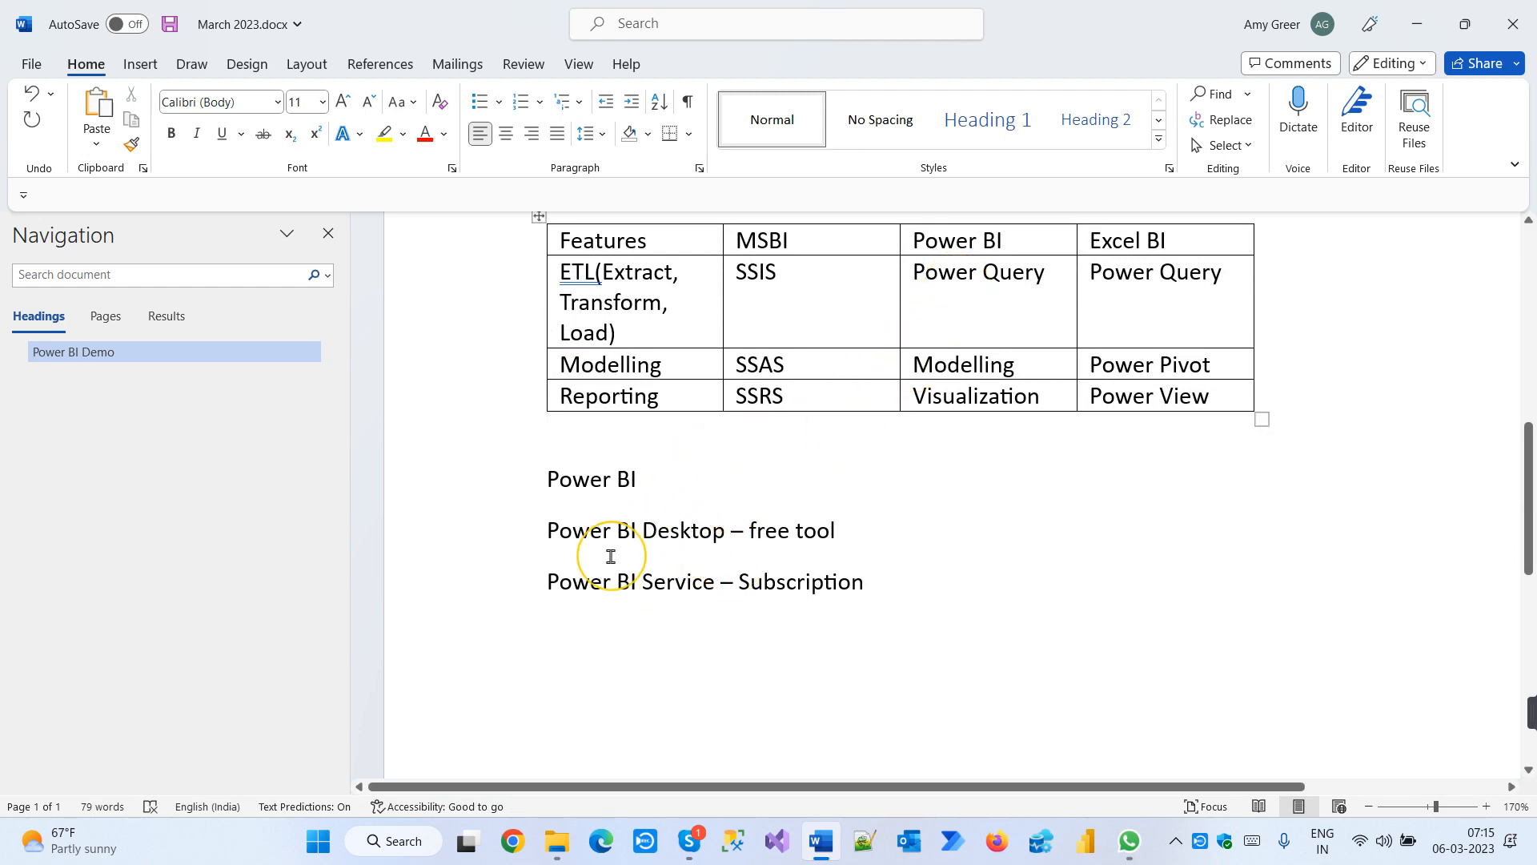
{"action": "left_click", "coordinate": [919, 596]}
{"action": "key", "text": "Return"}
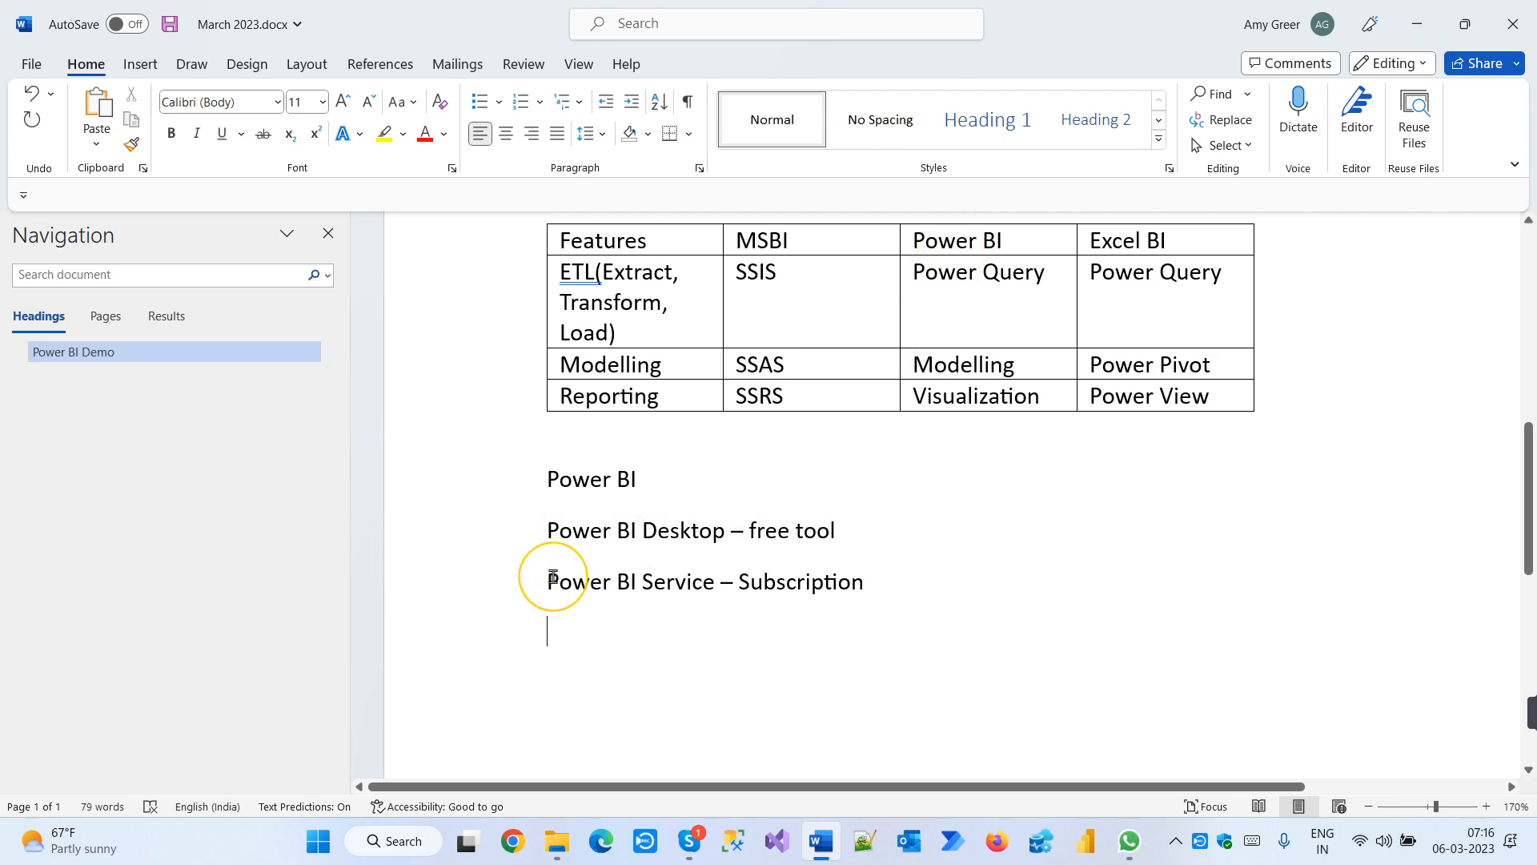
{"action": "left_click_drag", "start_coordinate": [542, 581], "coordinate": [709, 583]}
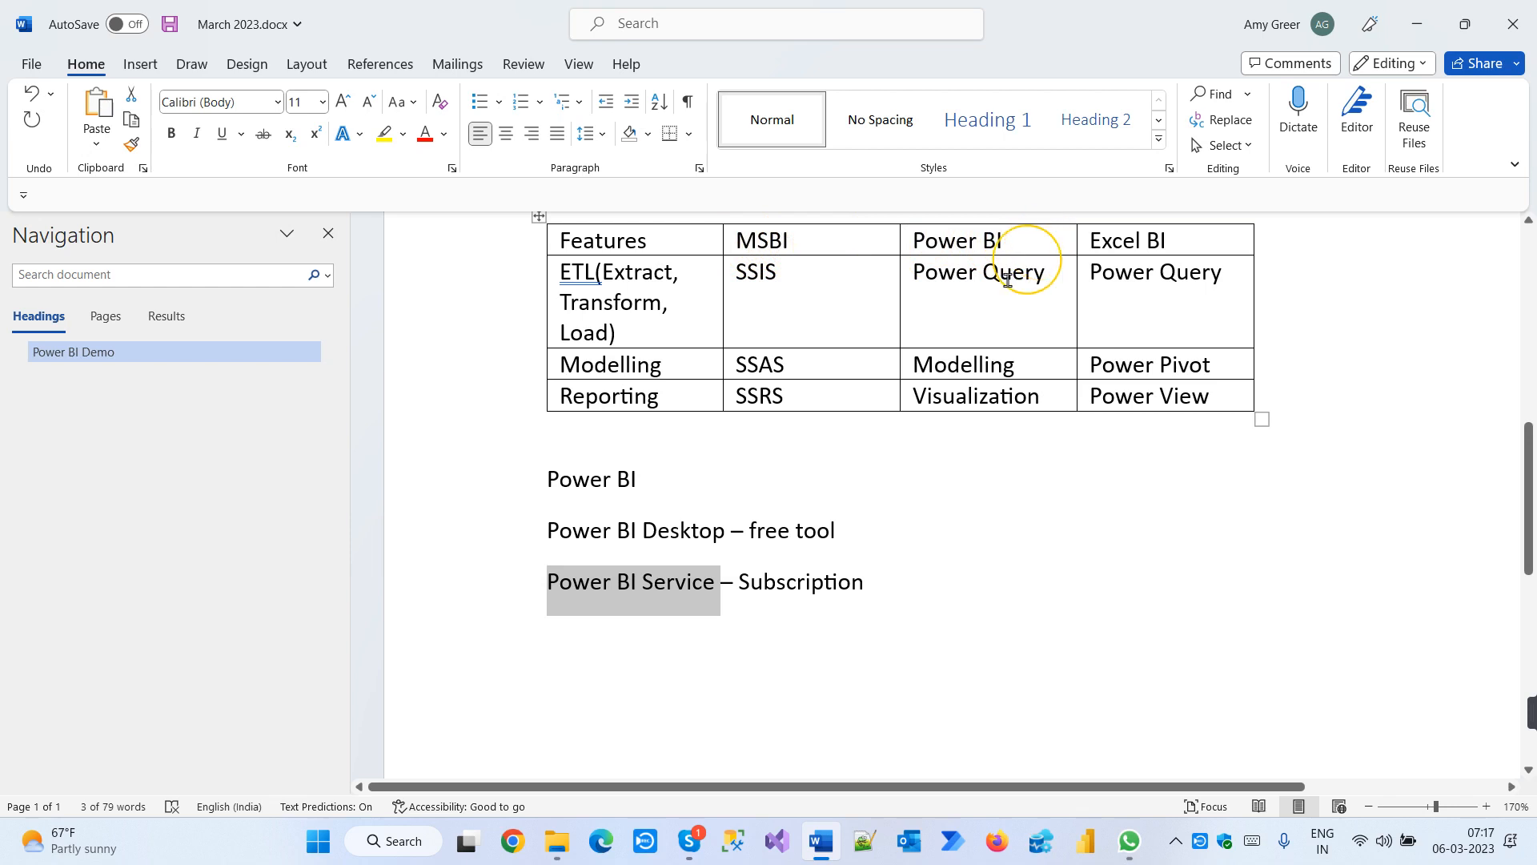
Insert the line "Vertipaq engine" directly below the "Power BI" line
{"action": "left_click", "coordinate": [687, 489]}
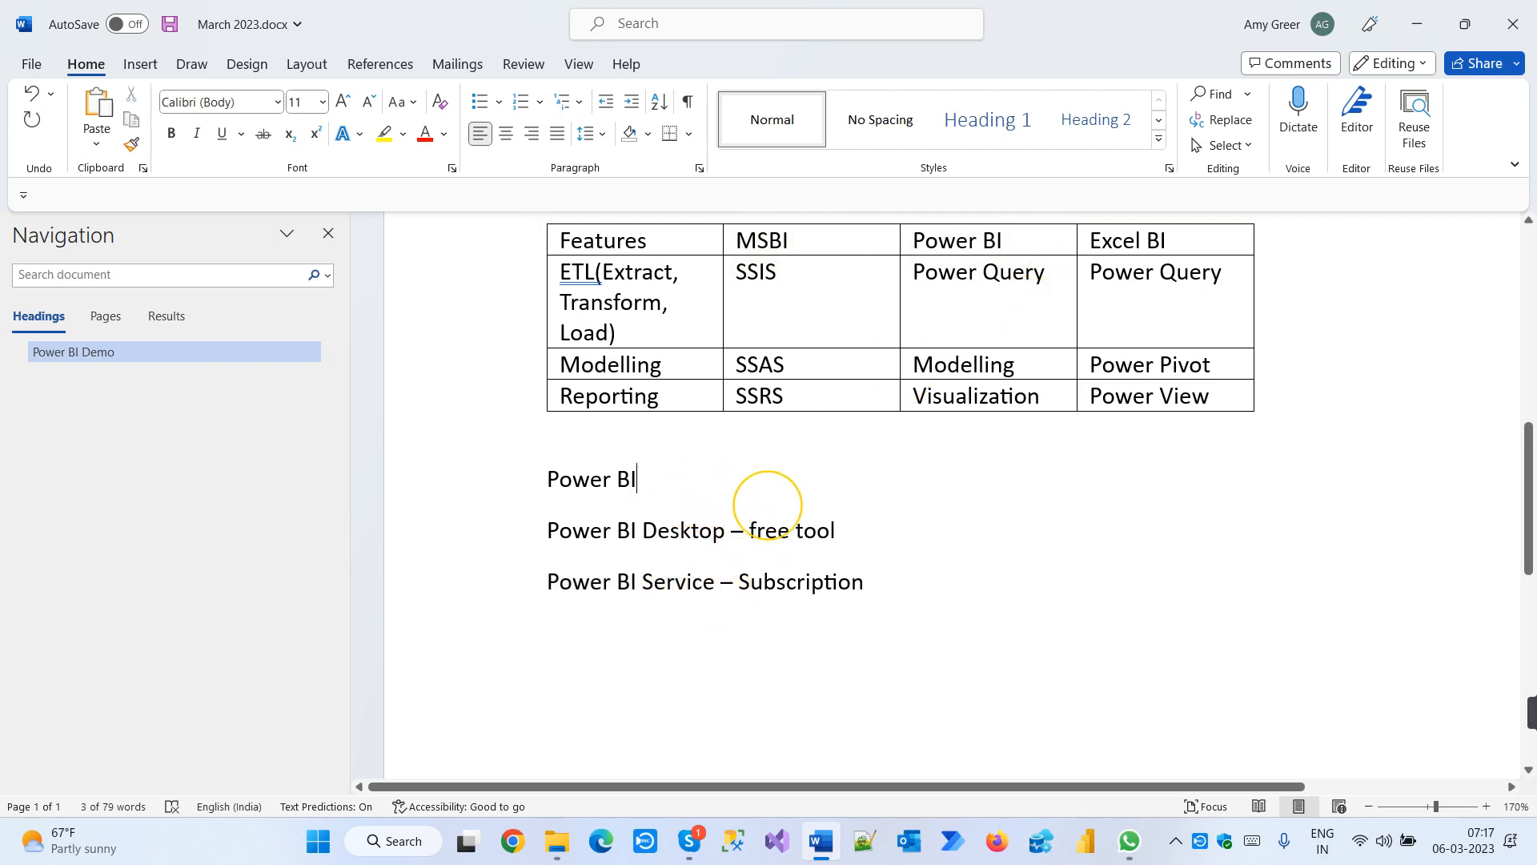
{"action": "key", "text": "Return"}
{"action": "type", "text": "Vert"}
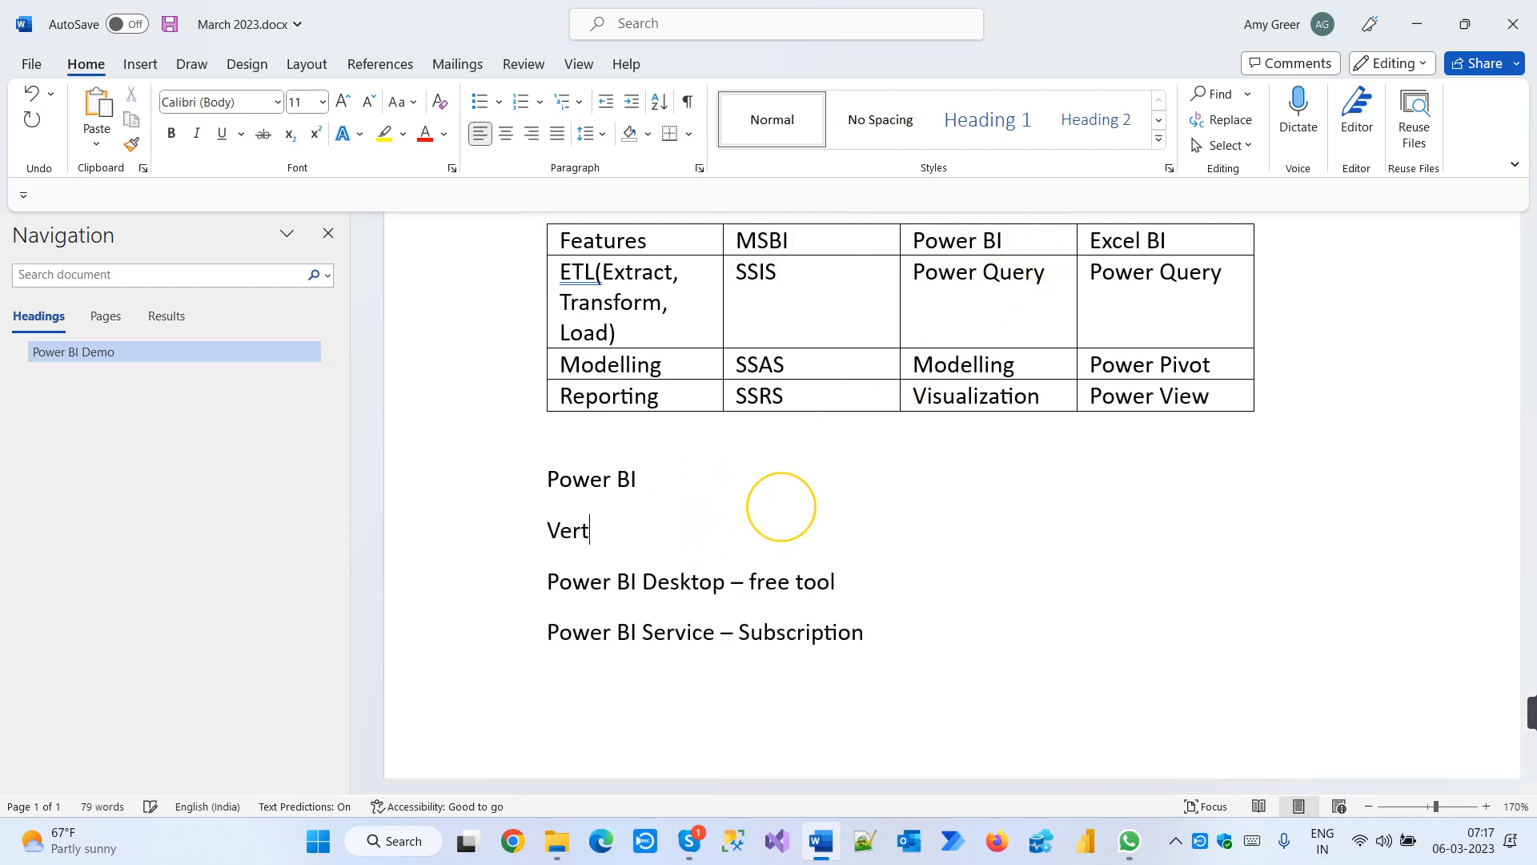
{"action": "type", "text": "ipaq engine"}
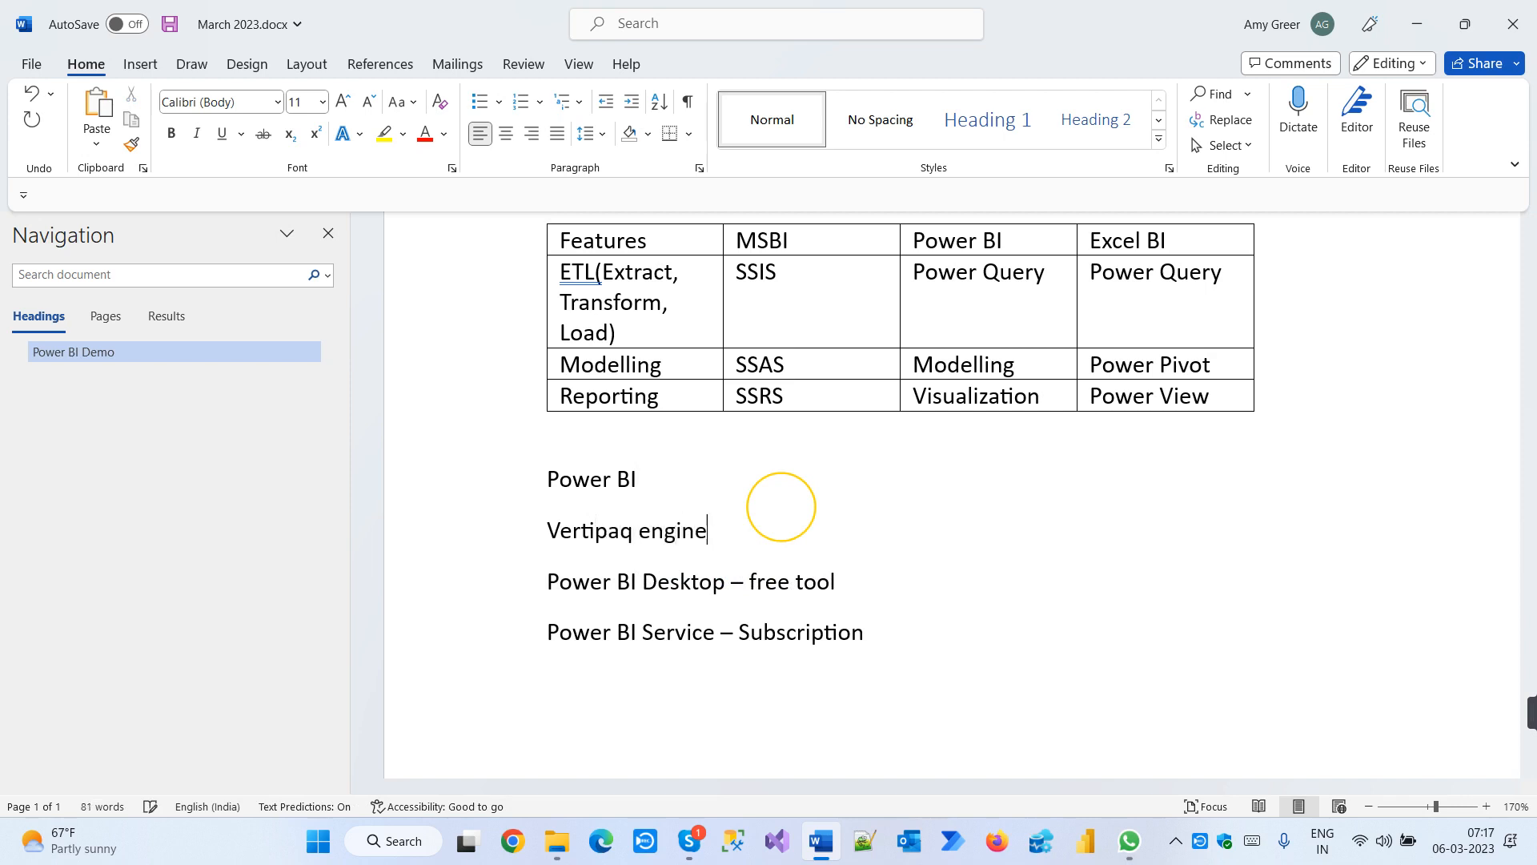
Add the line "X velocity with cluster column indexing mechanism" below "Vertipaq engine"
{"action": "key", "text": "Return"}
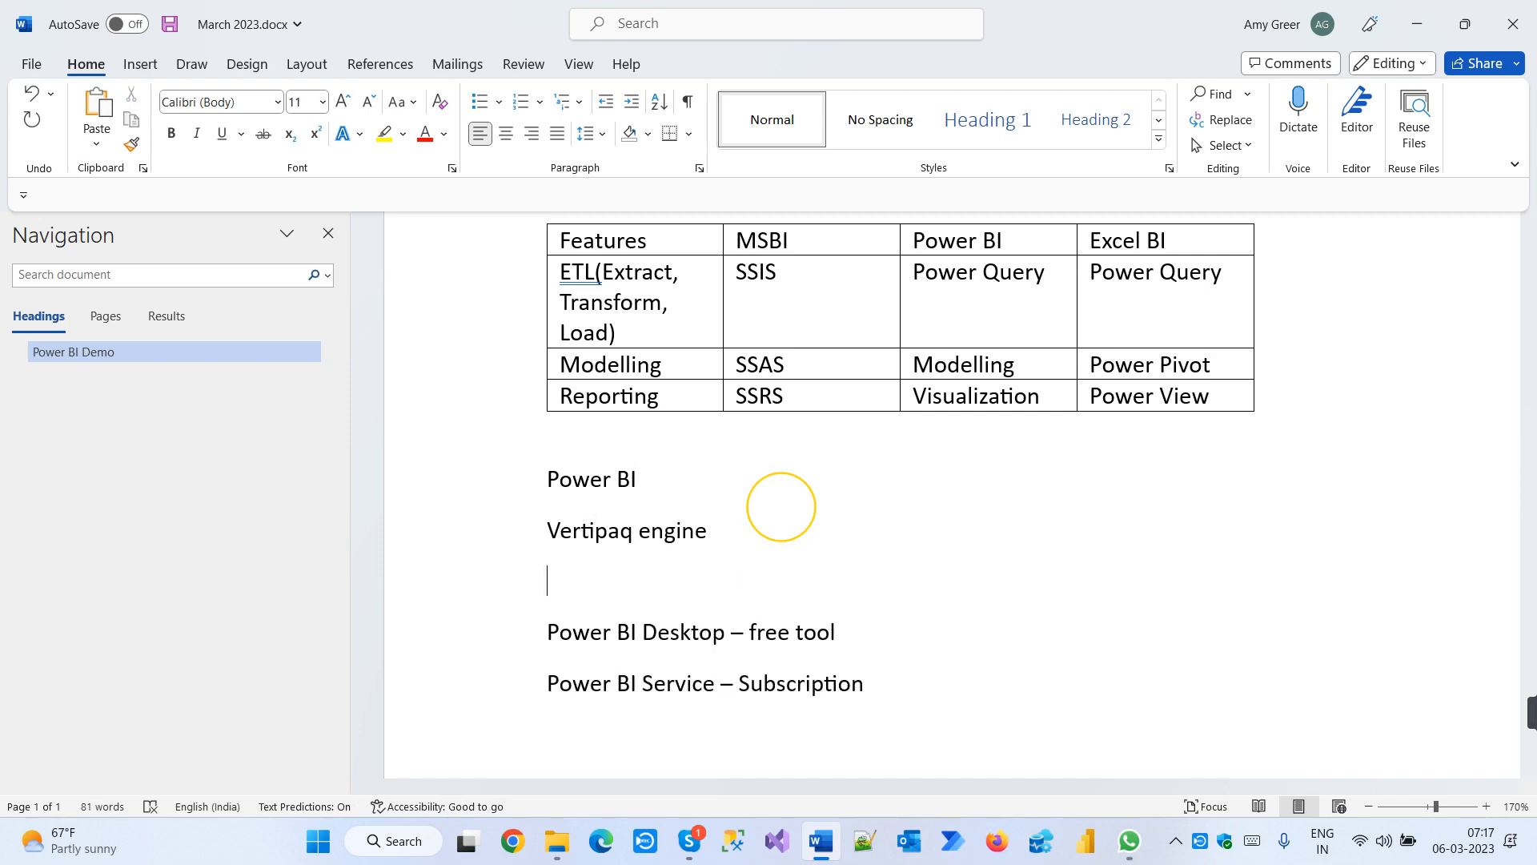
{"action": "type", "text": "x e"}
{"action": "key", "text": "BackSpace"}
{"action": "type", "text": "velocitu"}
{"action": "key", "text": "BackSpace"}
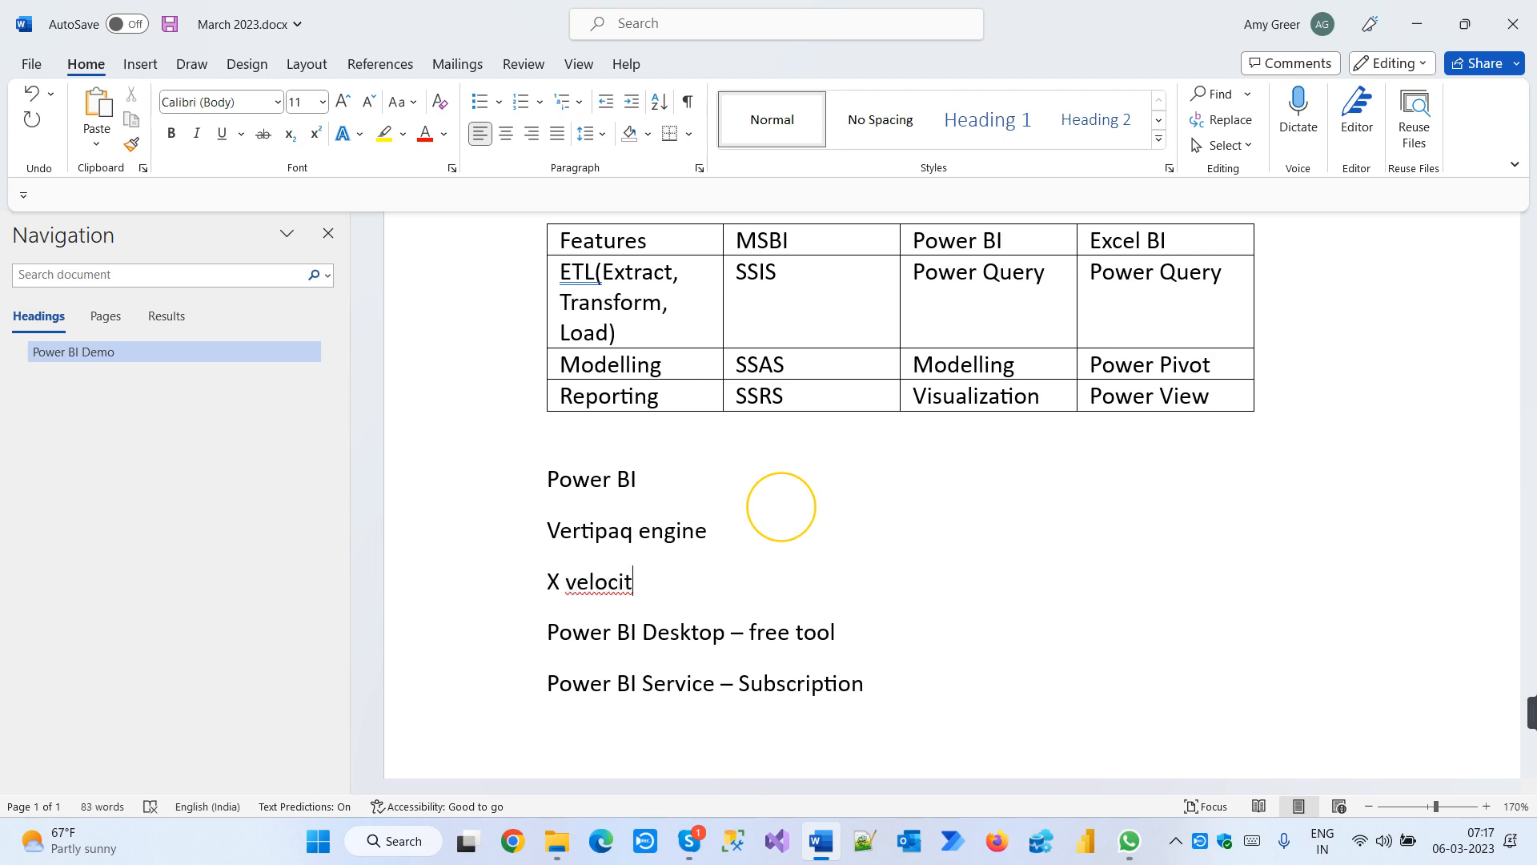
{"action": "type", "text": "y with clu"}
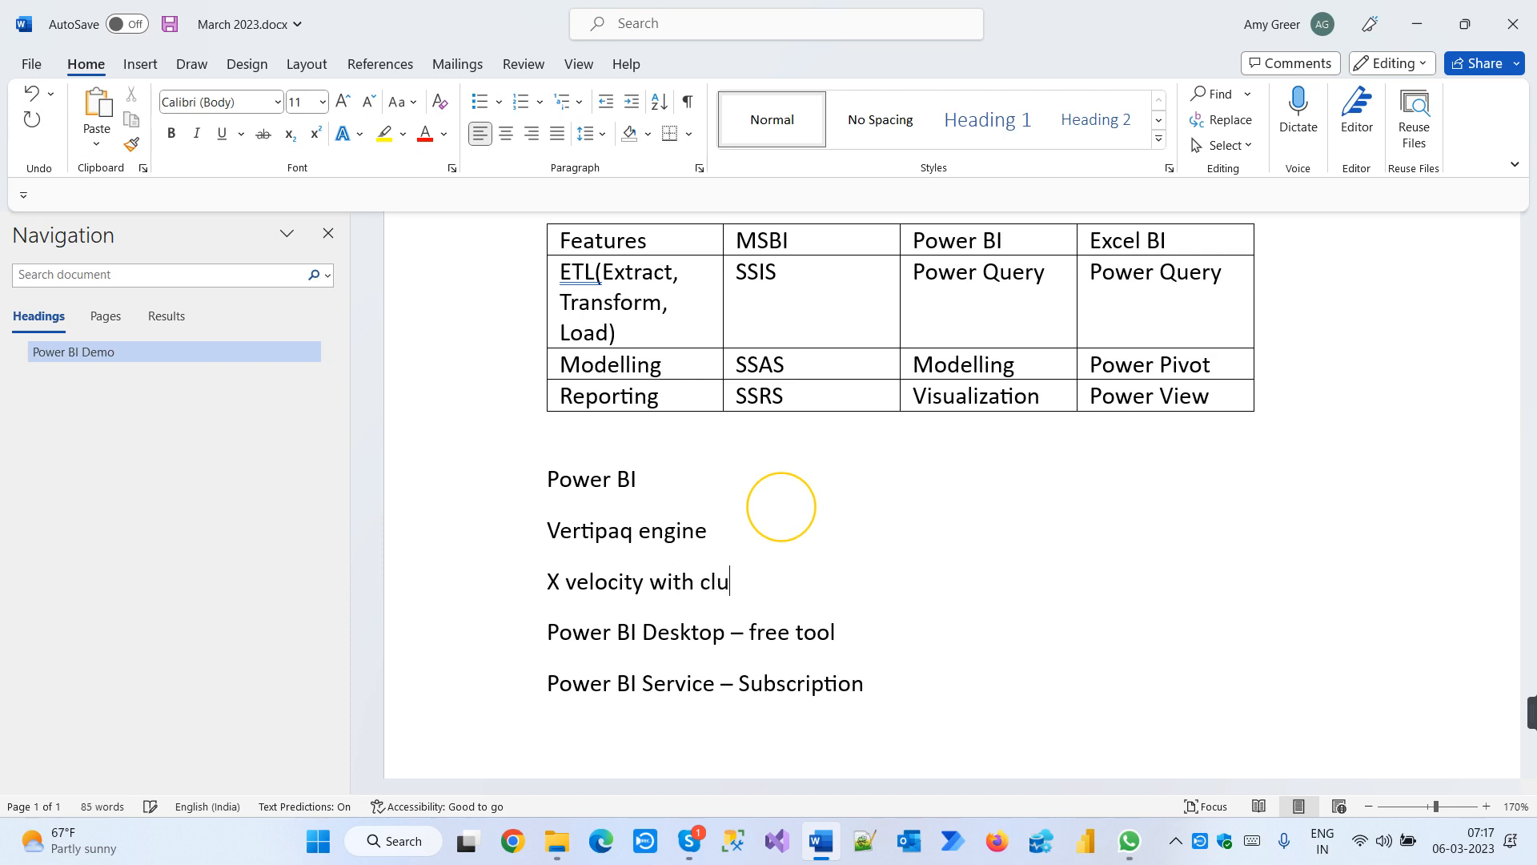
{"action": "type", "text": "ster index"}
{"action": "key", "text": "BackSpace"}
{"action": "type", "text": "ing me"}
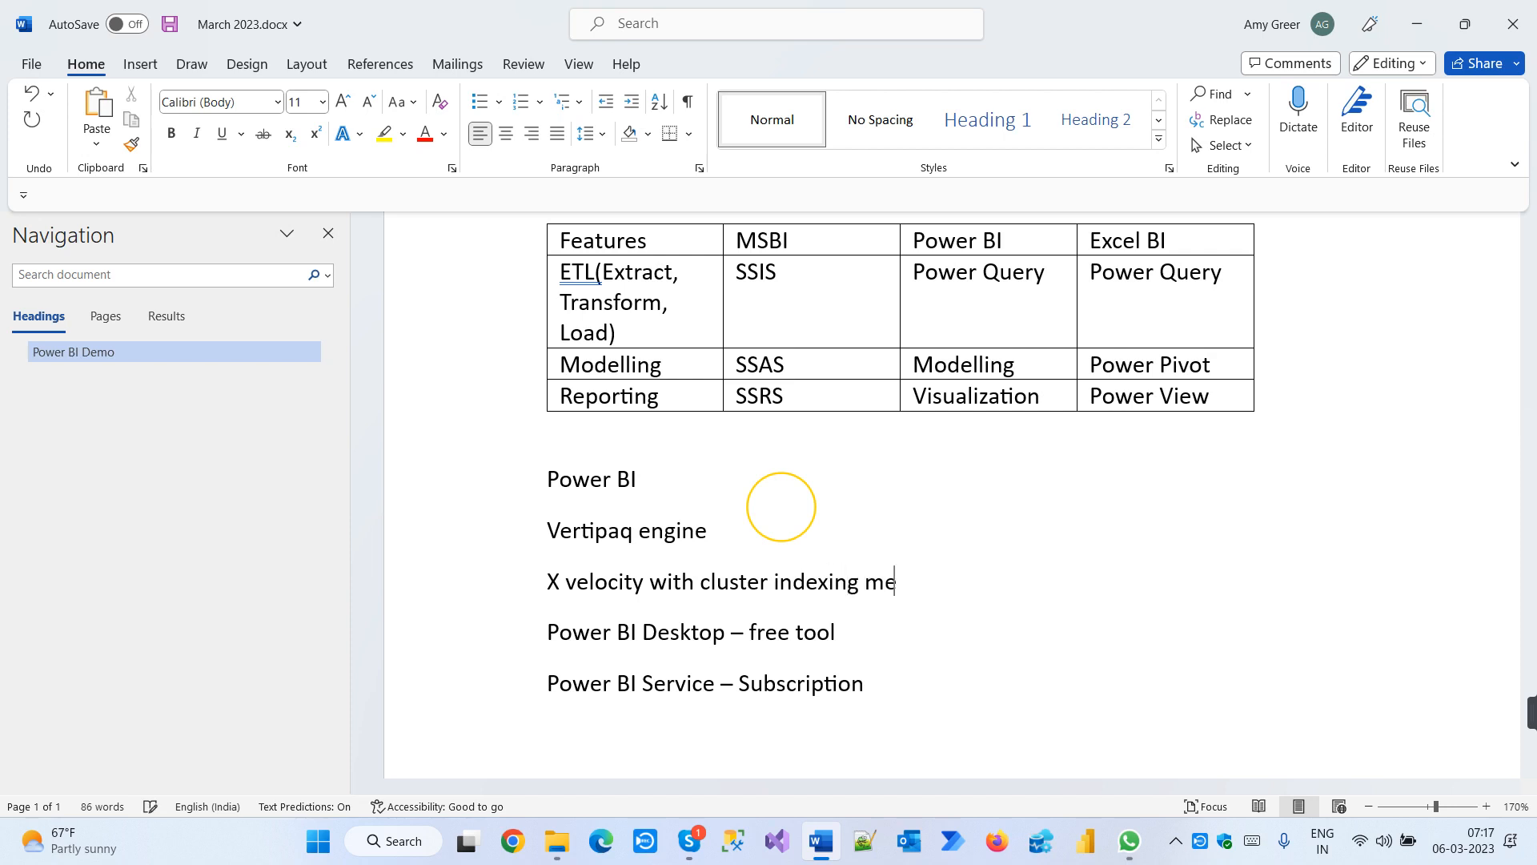
{"action": "key", "text": "BackSpace"}
{"action": "type", "text": "echani"}
{"action": "type", "text": "s"}
{"action": "key", "text": "BackSpace"}
{"action": "type", "text": "nism"}
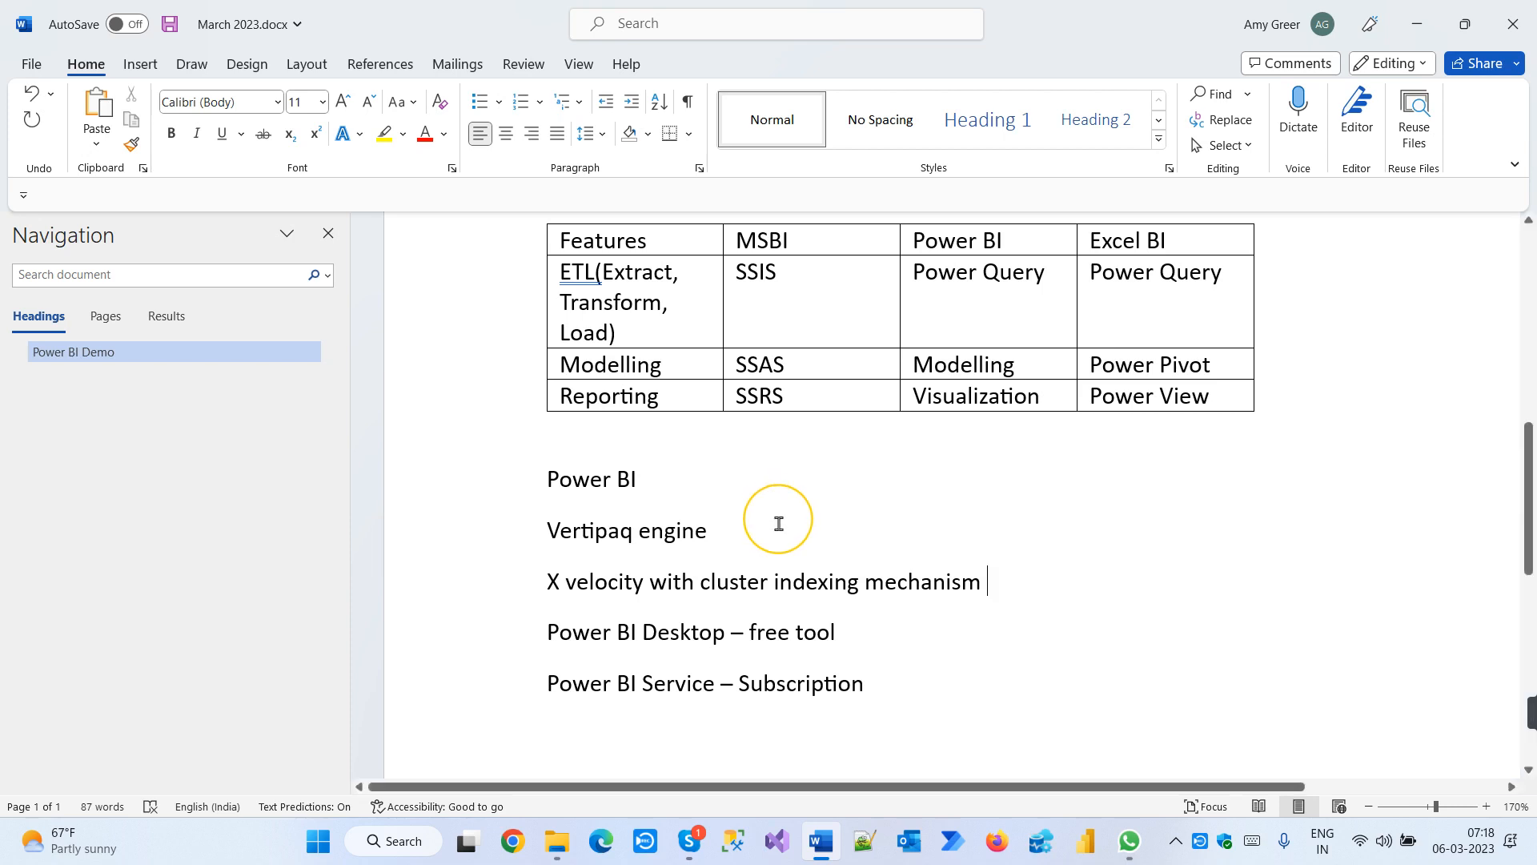
{"action": "left_click", "coordinate": [779, 581]}
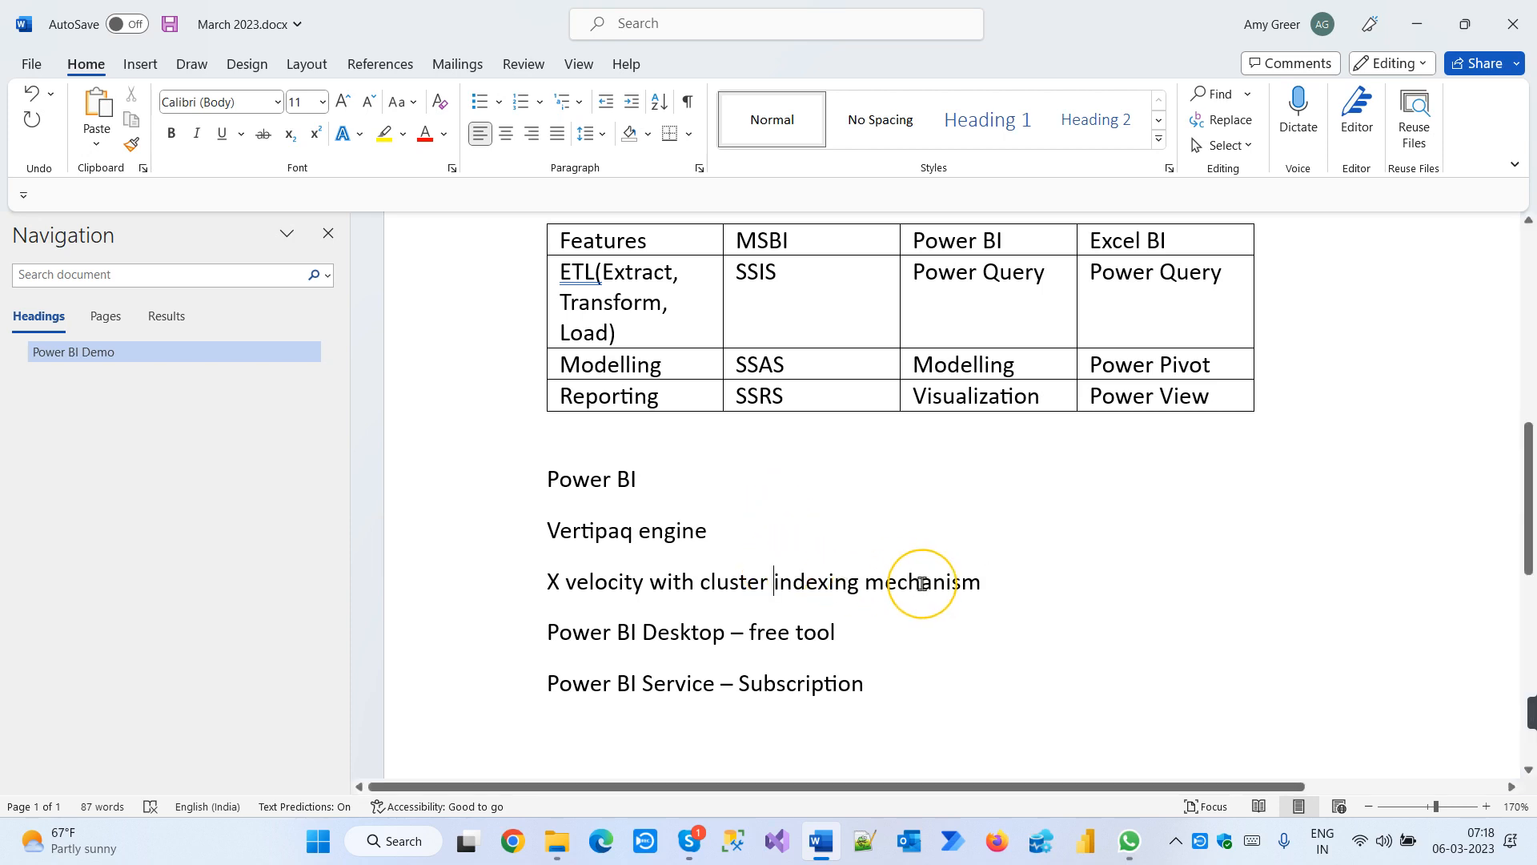
{"action": "type", "text": "column"}
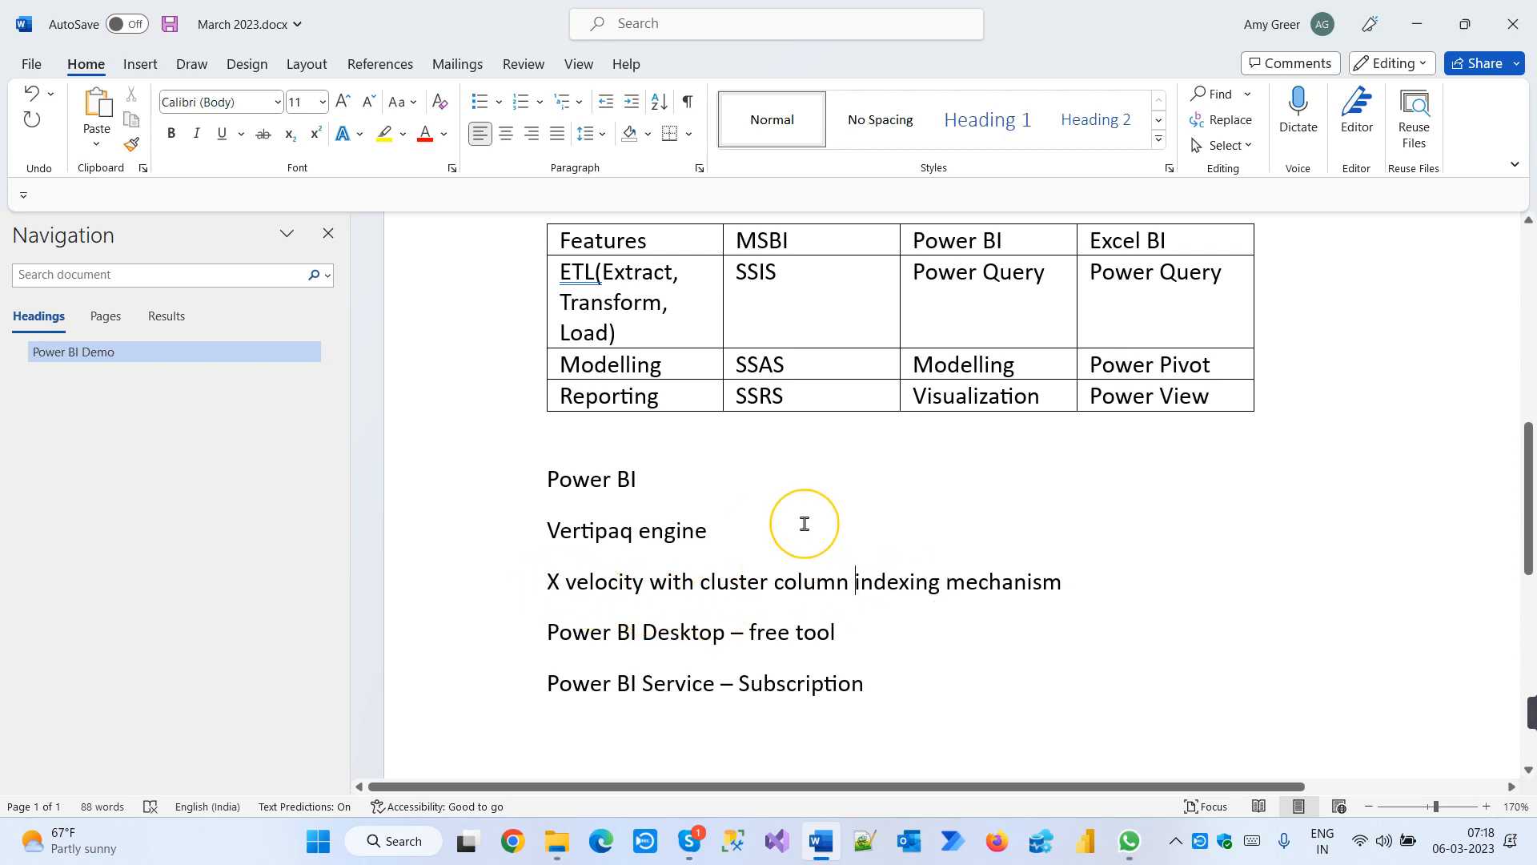
Join the "X velocity with cluster column indexing mechanism" line onto "Vertipaq engine", separated by a spaced hyphen
{"action": "left_click", "coordinate": [776, 533]}
{"action": "type", "text": "-"}
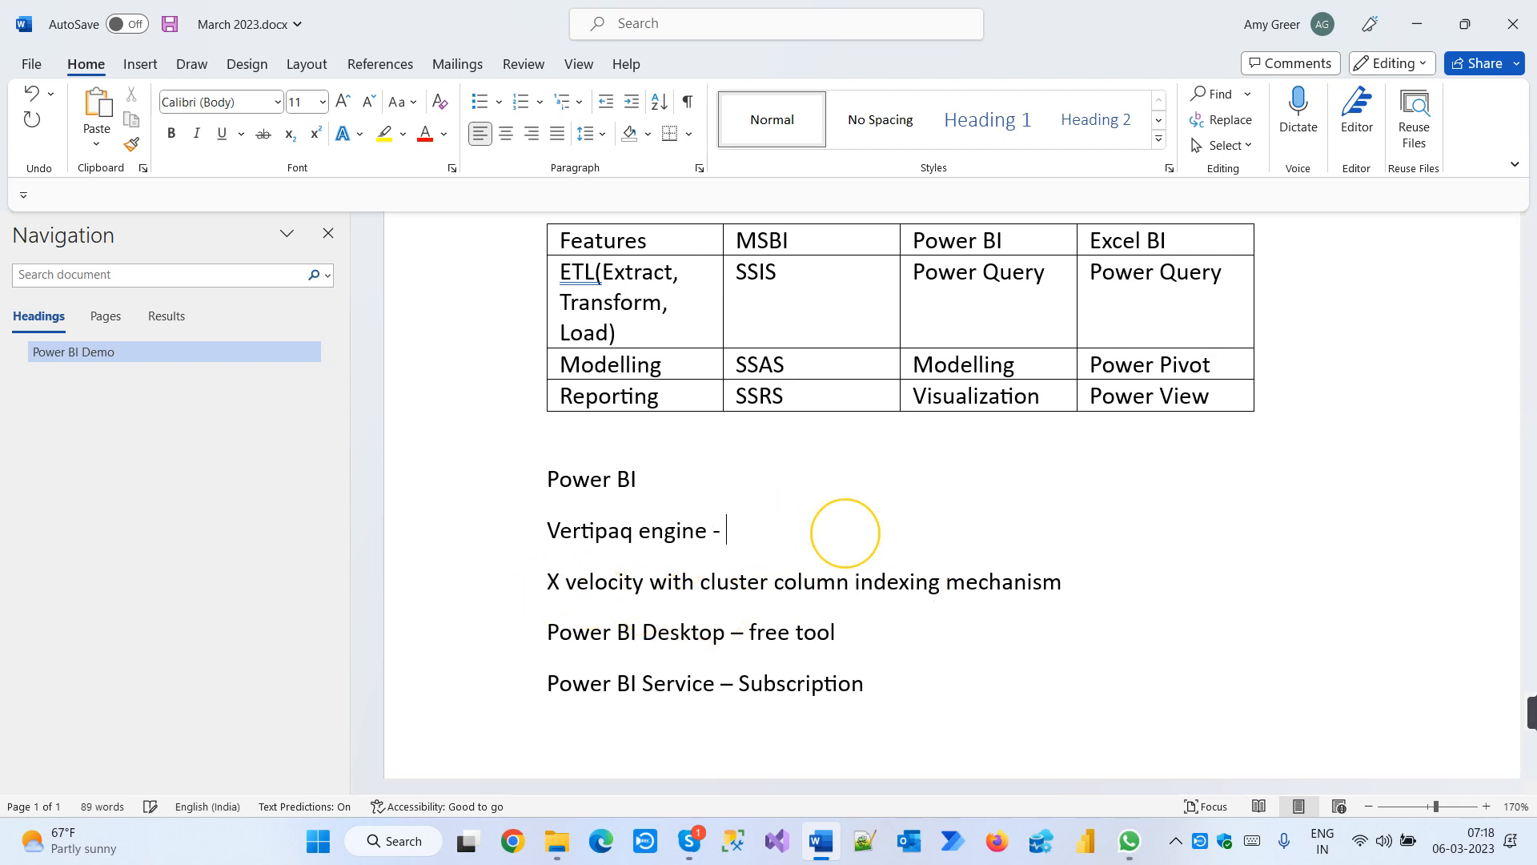
{"action": "key", "text": "Delete"}
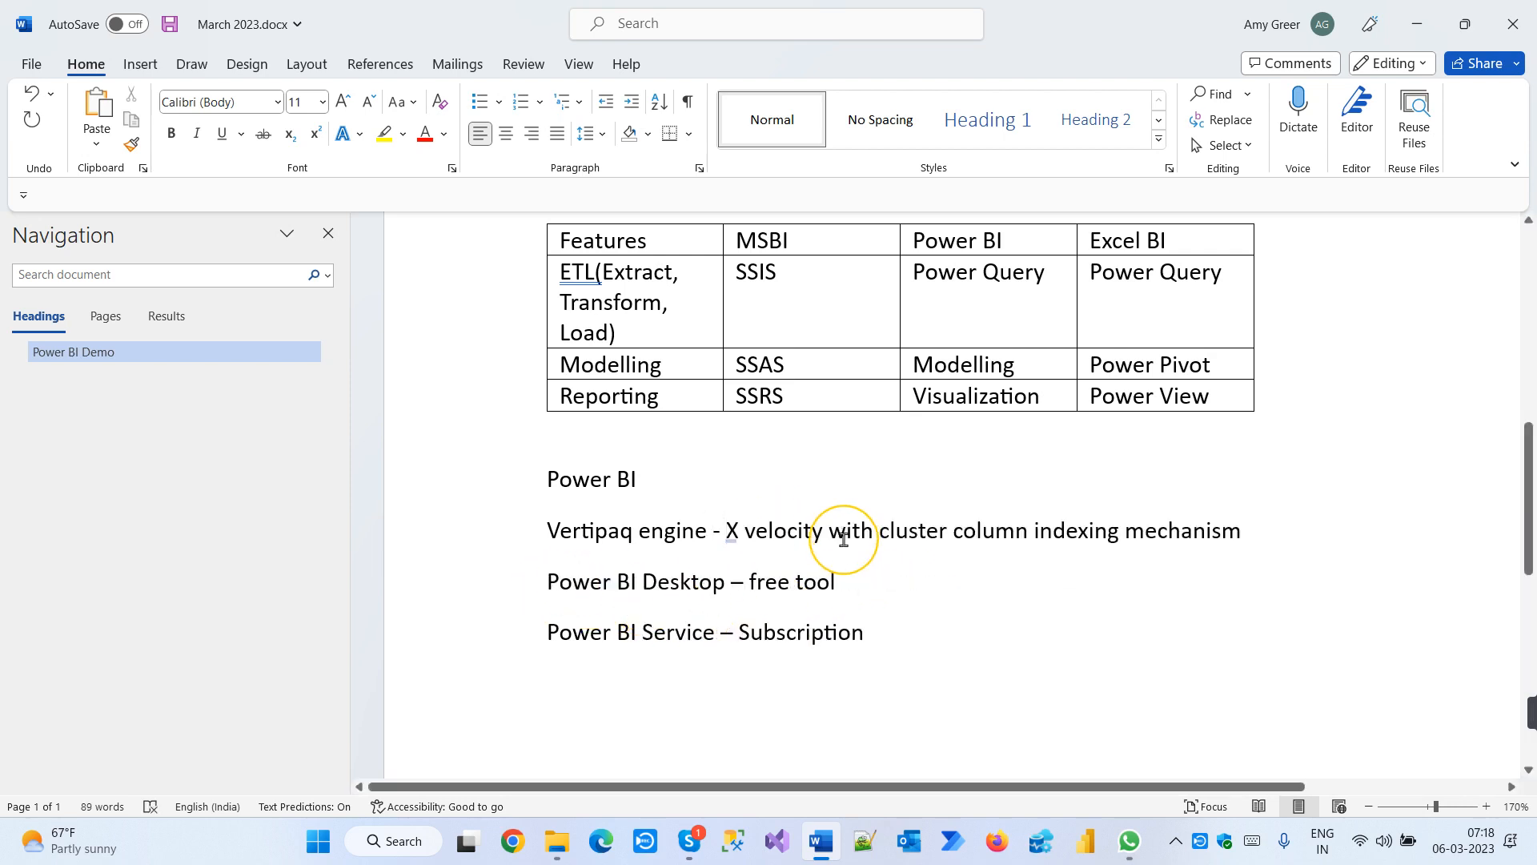
{"action": "left_click", "coordinate": [665, 661]}
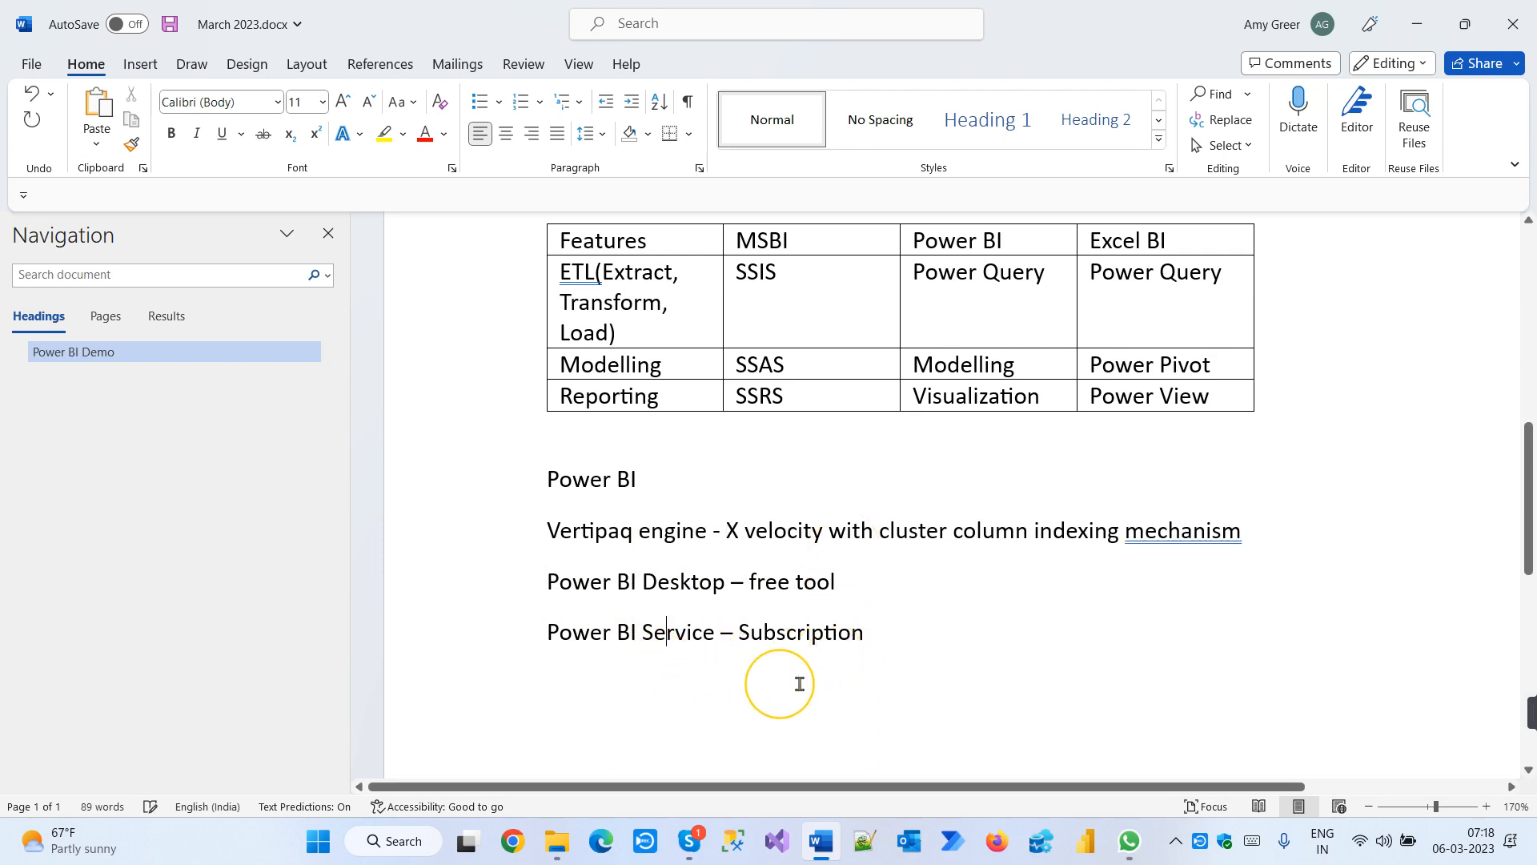
{"action": "left_click", "coordinate": [929, 634]}
{"action": "key", "text": "Return"}
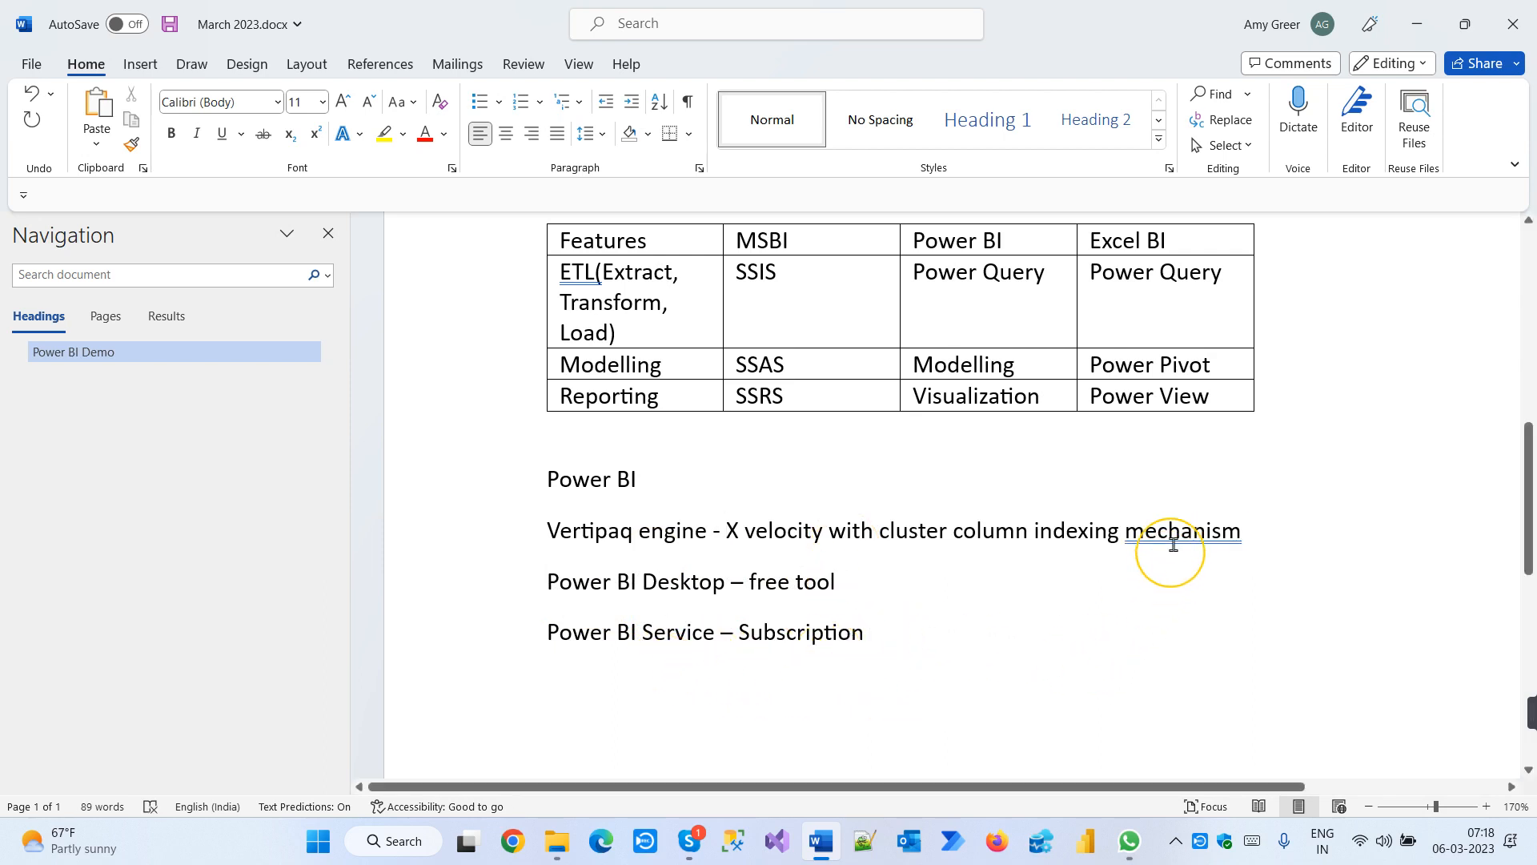
Correct the grammar issue flagged at "mechanism" by ending the Vertipaq engine line with a period
{"action": "double_click", "coordinate": [1172, 524]}
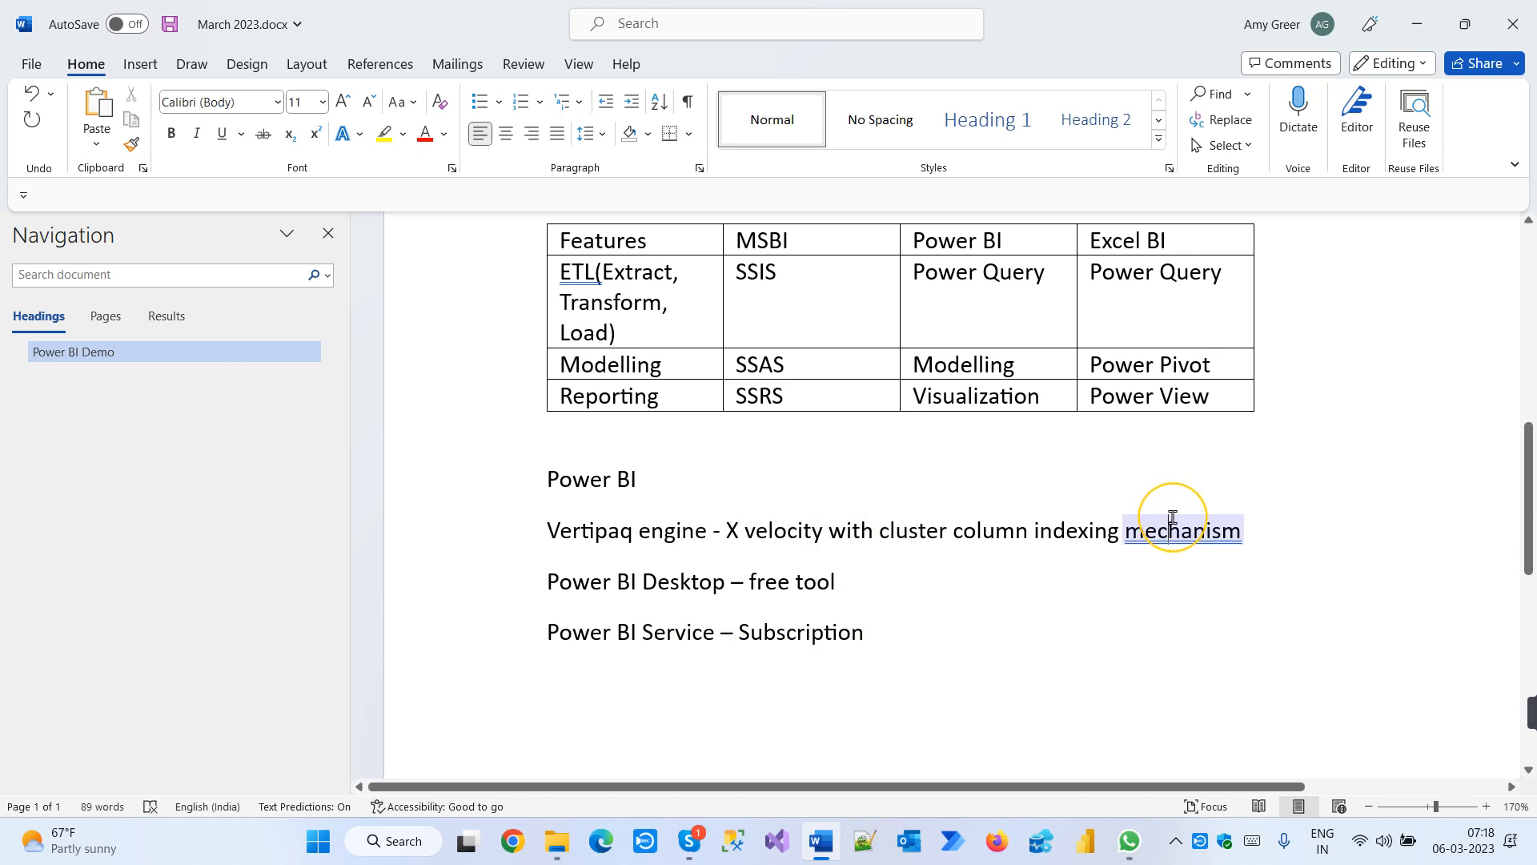
{"action": "left_click", "coordinate": [1169, 526]}
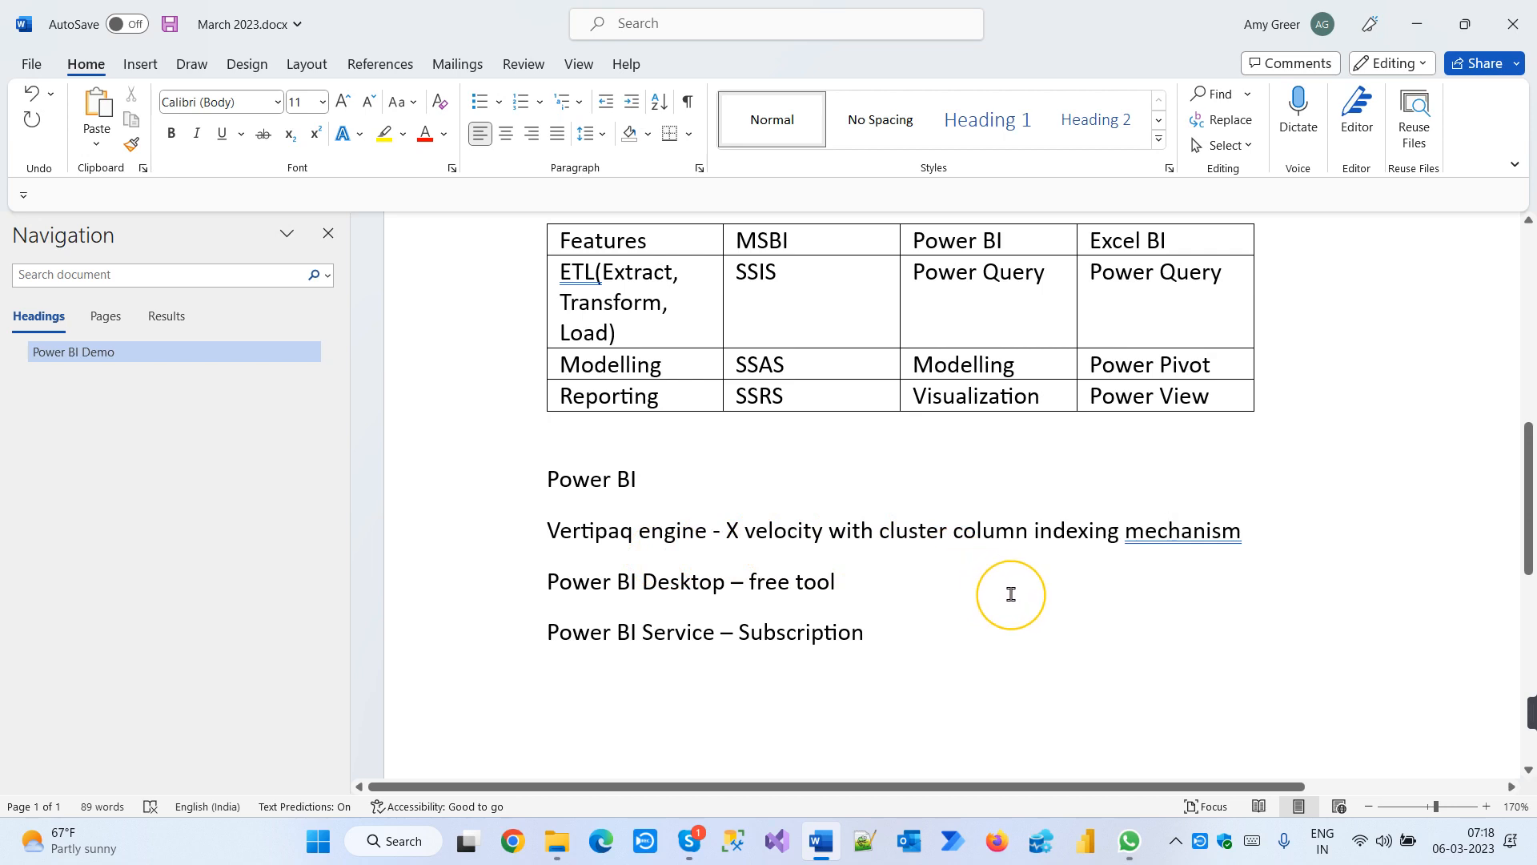
{"action": "right_click", "coordinate": [1178, 537]}
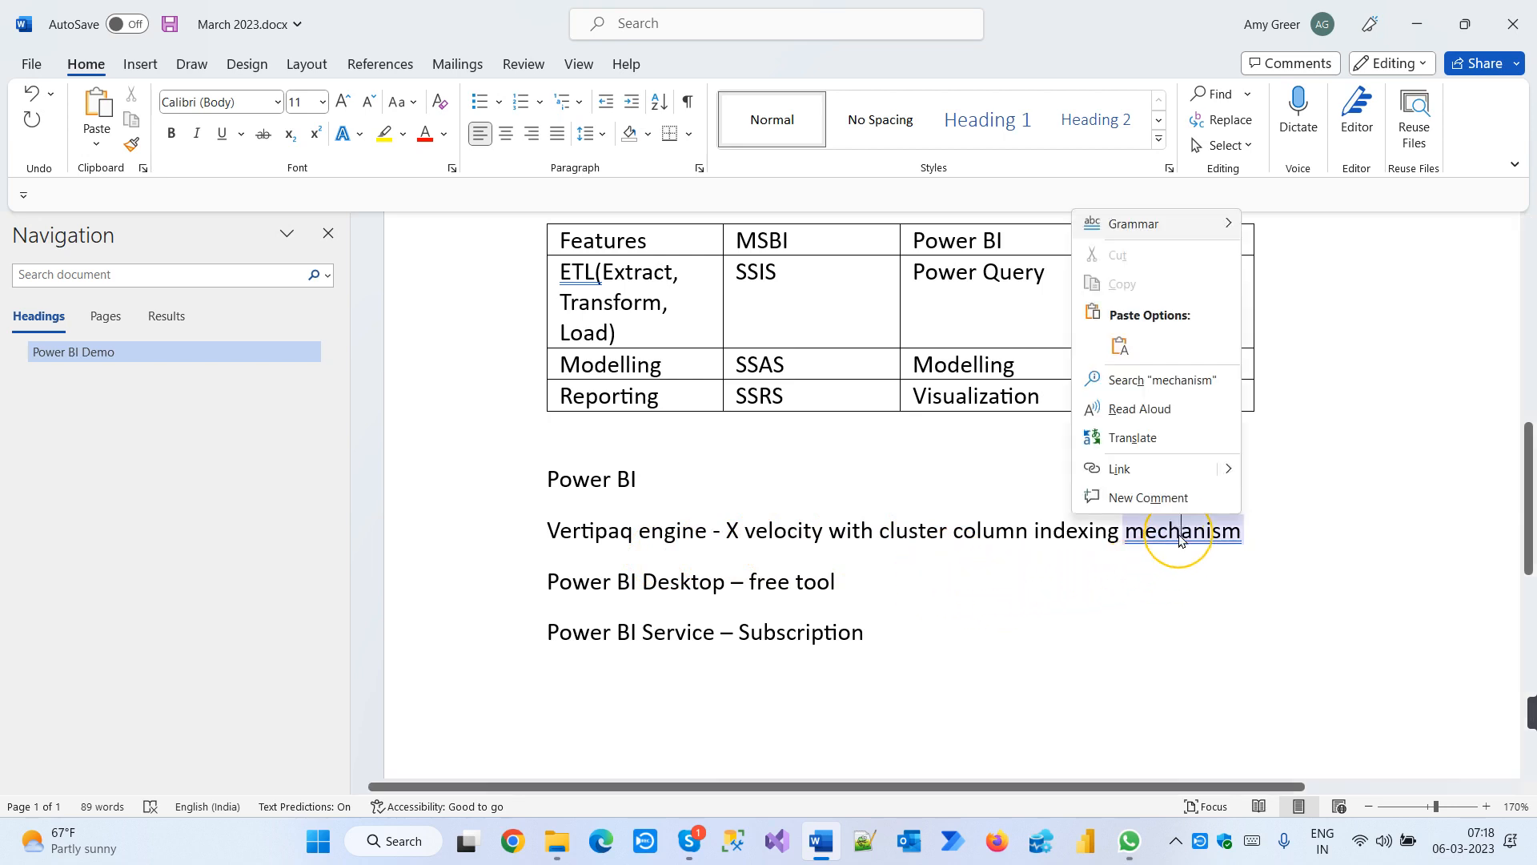
{"action": "left_click", "coordinate": [900, 253]}
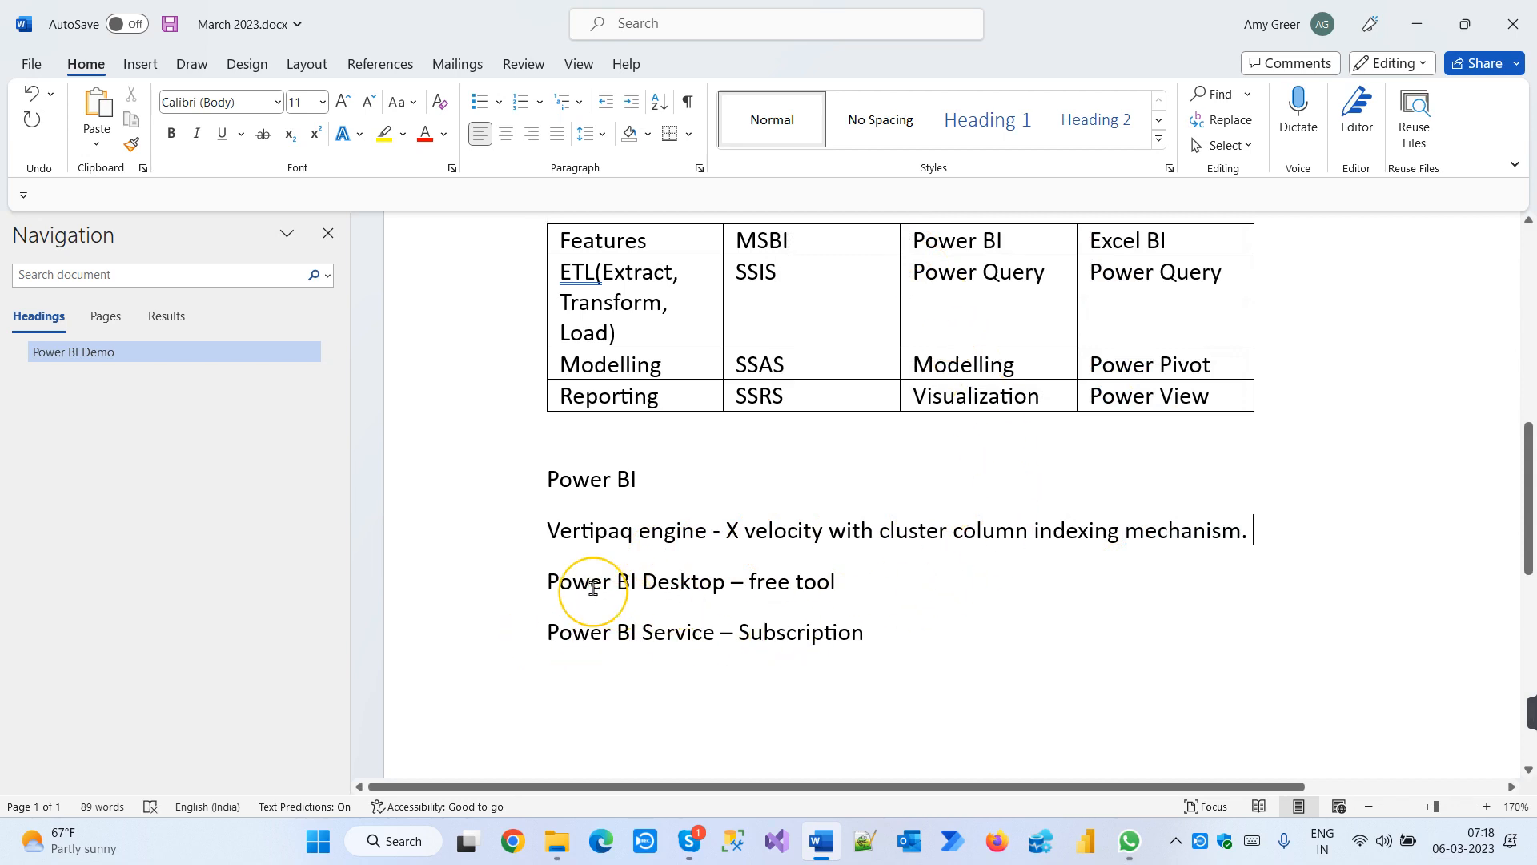
Highlight the Vertipaq engine line and the words "Power BI Desktop", and place the cursor in the empty line below "Power BI Service"
{"action": "left_click_drag", "start_coordinate": [543, 530], "coordinate": [1218, 555]}
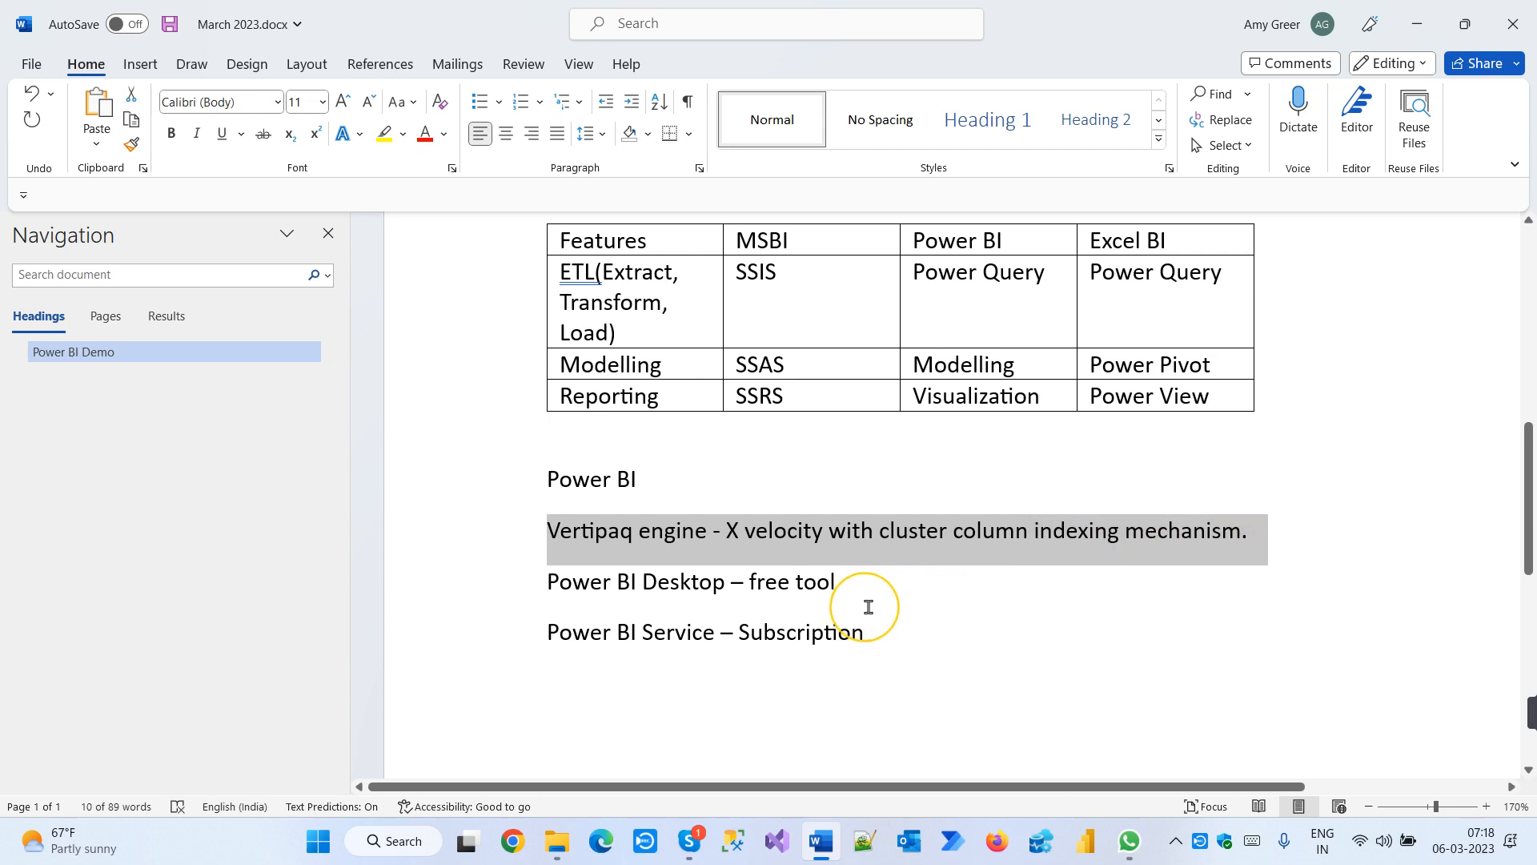
{"action": "left_click", "coordinate": [986, 606]}
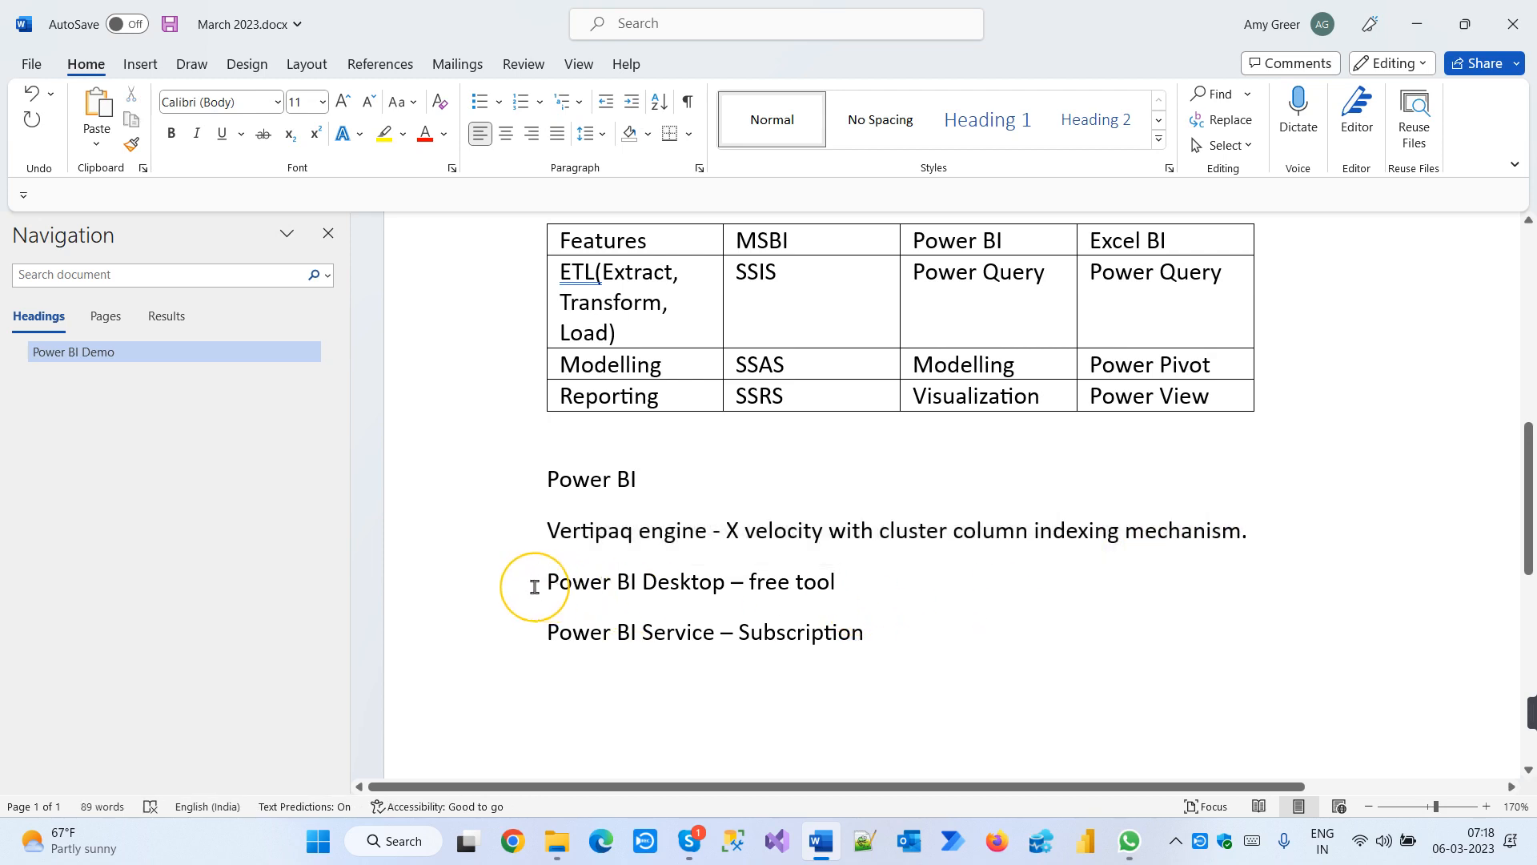
{"action": "left_click_drag", "start_coordinate": [541, 587], "coordinate": [695, 586]}
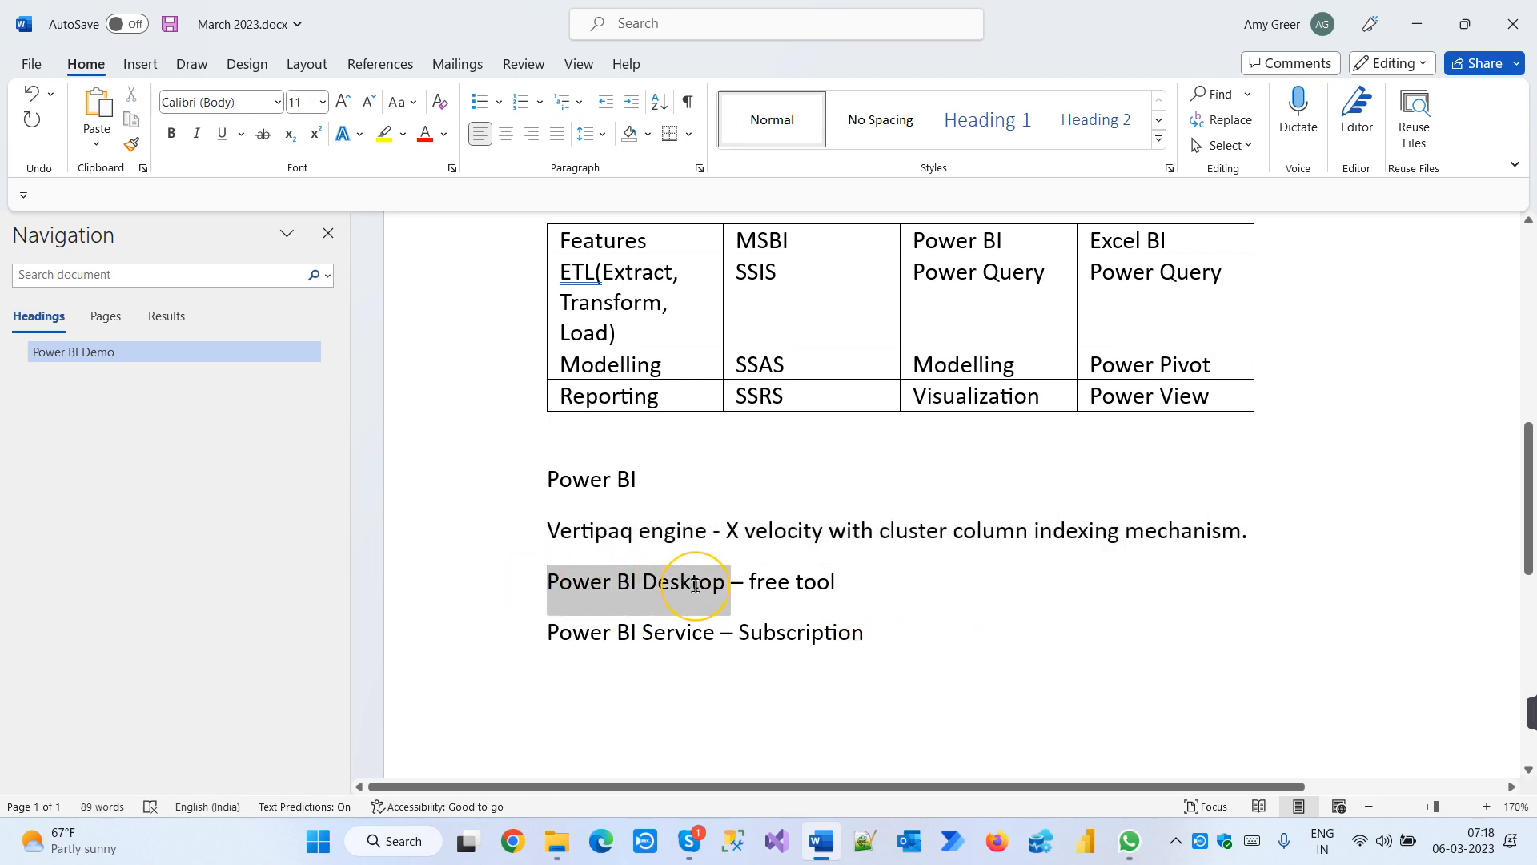
{"action": "left_click", "coordinate": [673, 677]}
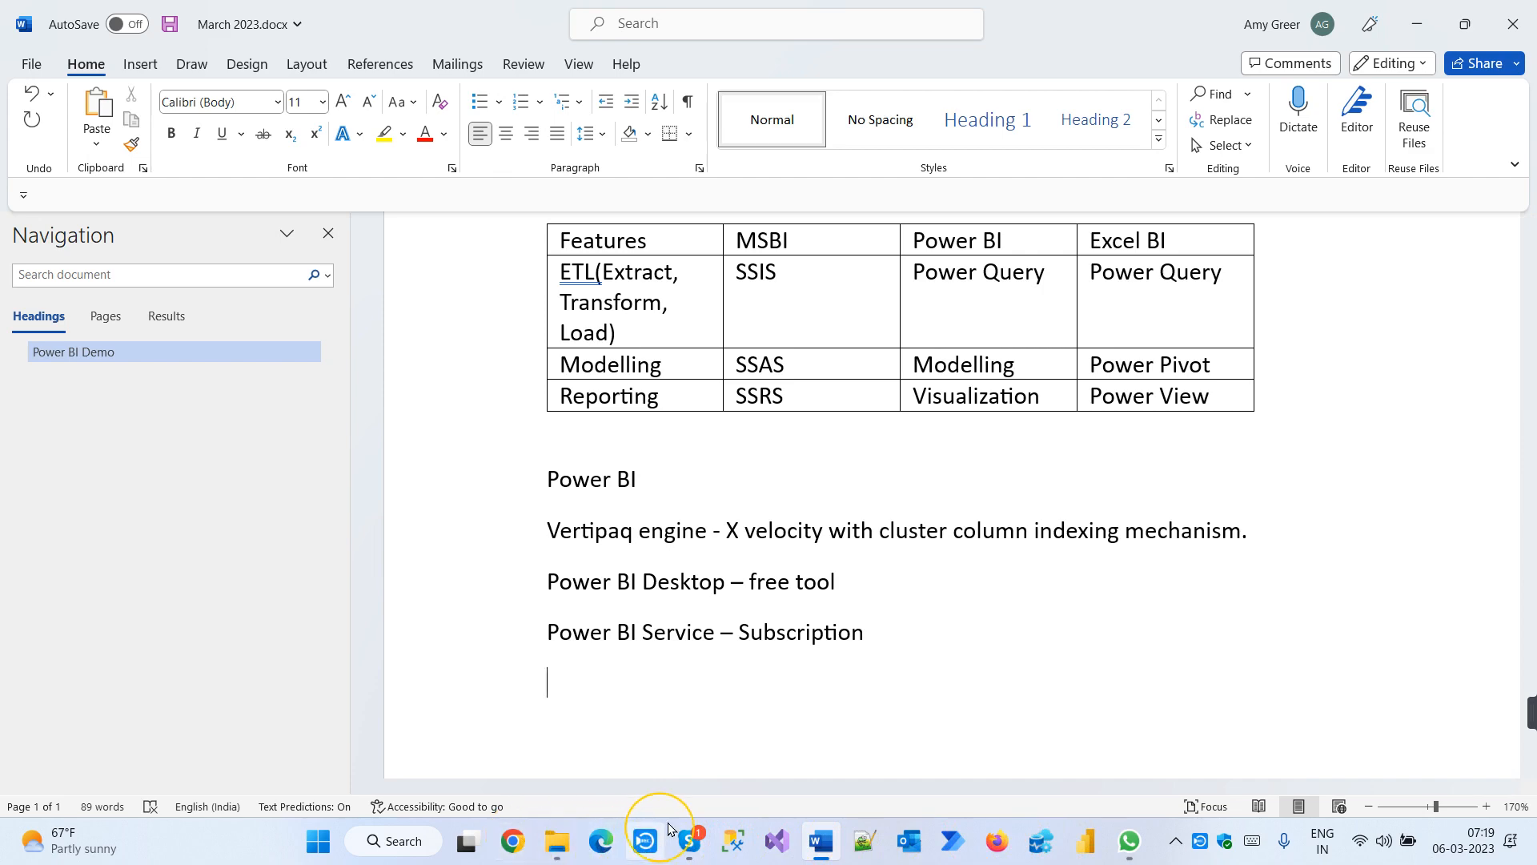
Switch to Chrome, search Google for "power bi desktop download" and open the Microsoft Power BI Downloads page
{"action": "left_click", "coordinate": [513, 841]}
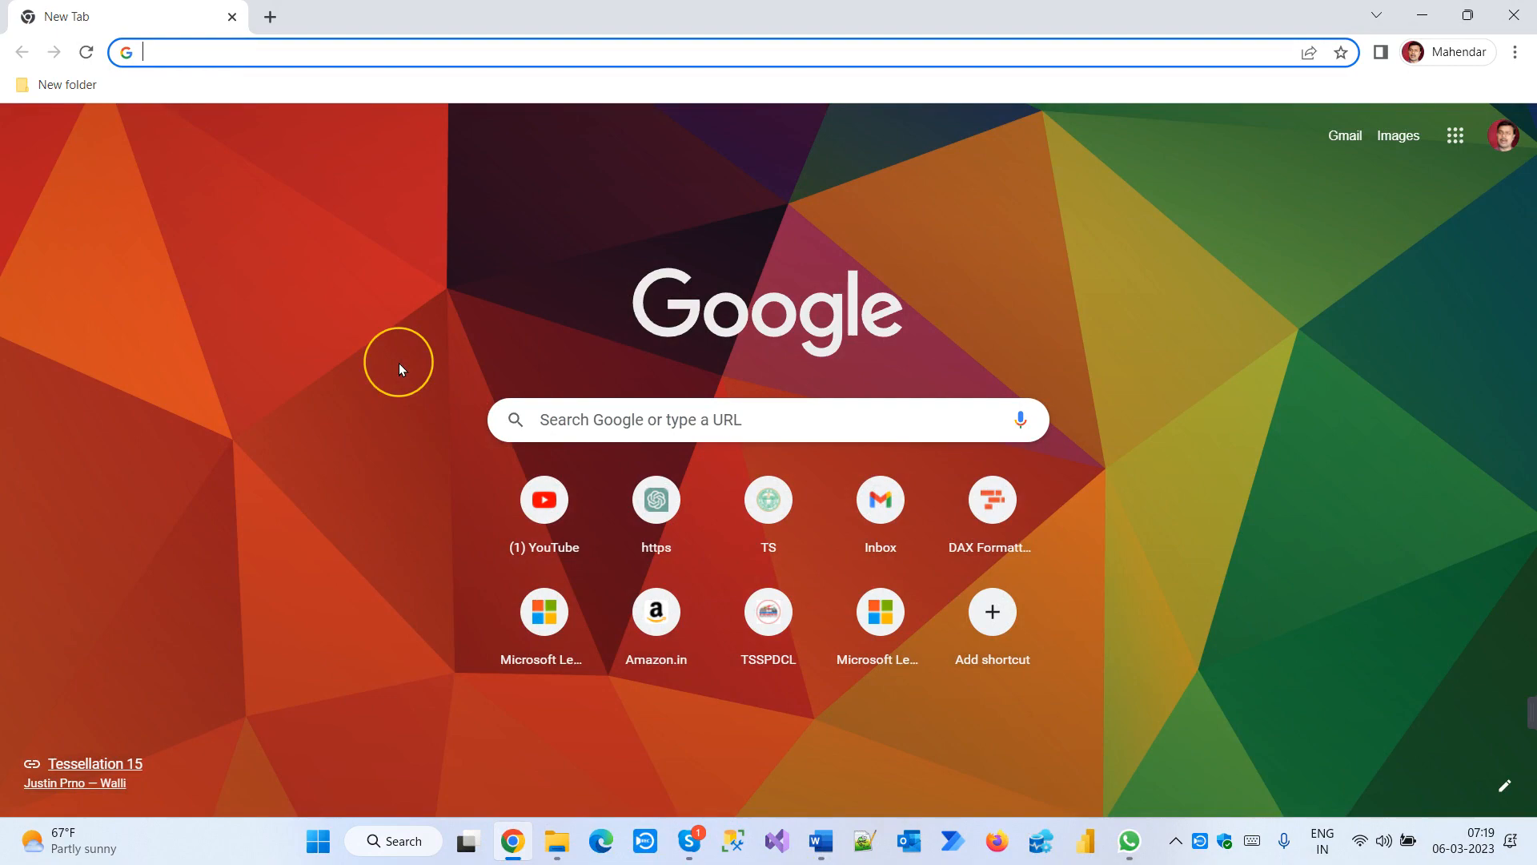
{"action": "type", "text": "power bi d"}
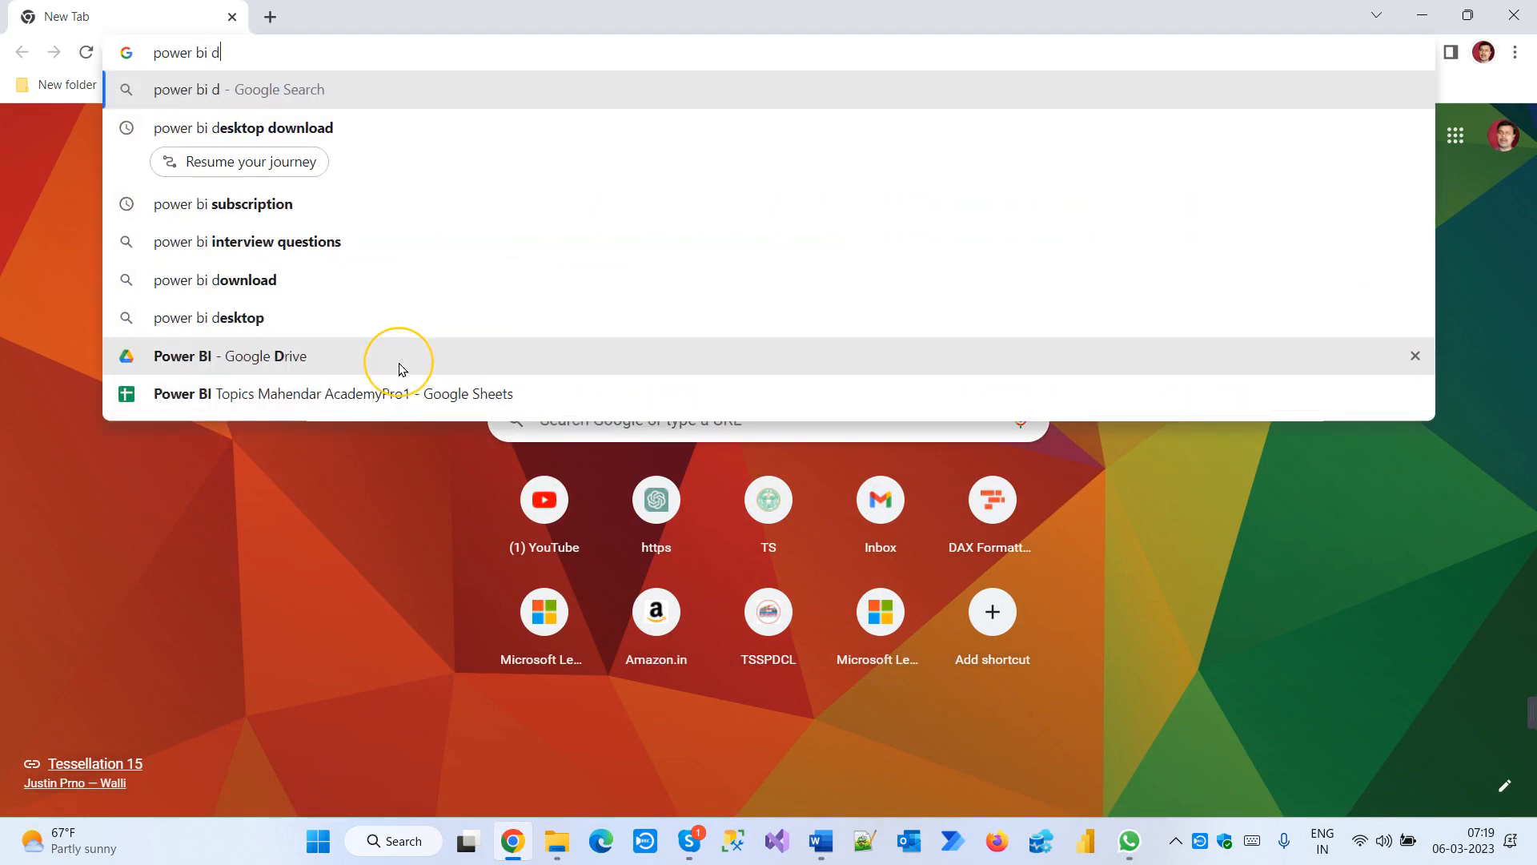
{"action": "type", "text": "esk"}
{"action": "key", "text": "Return"}
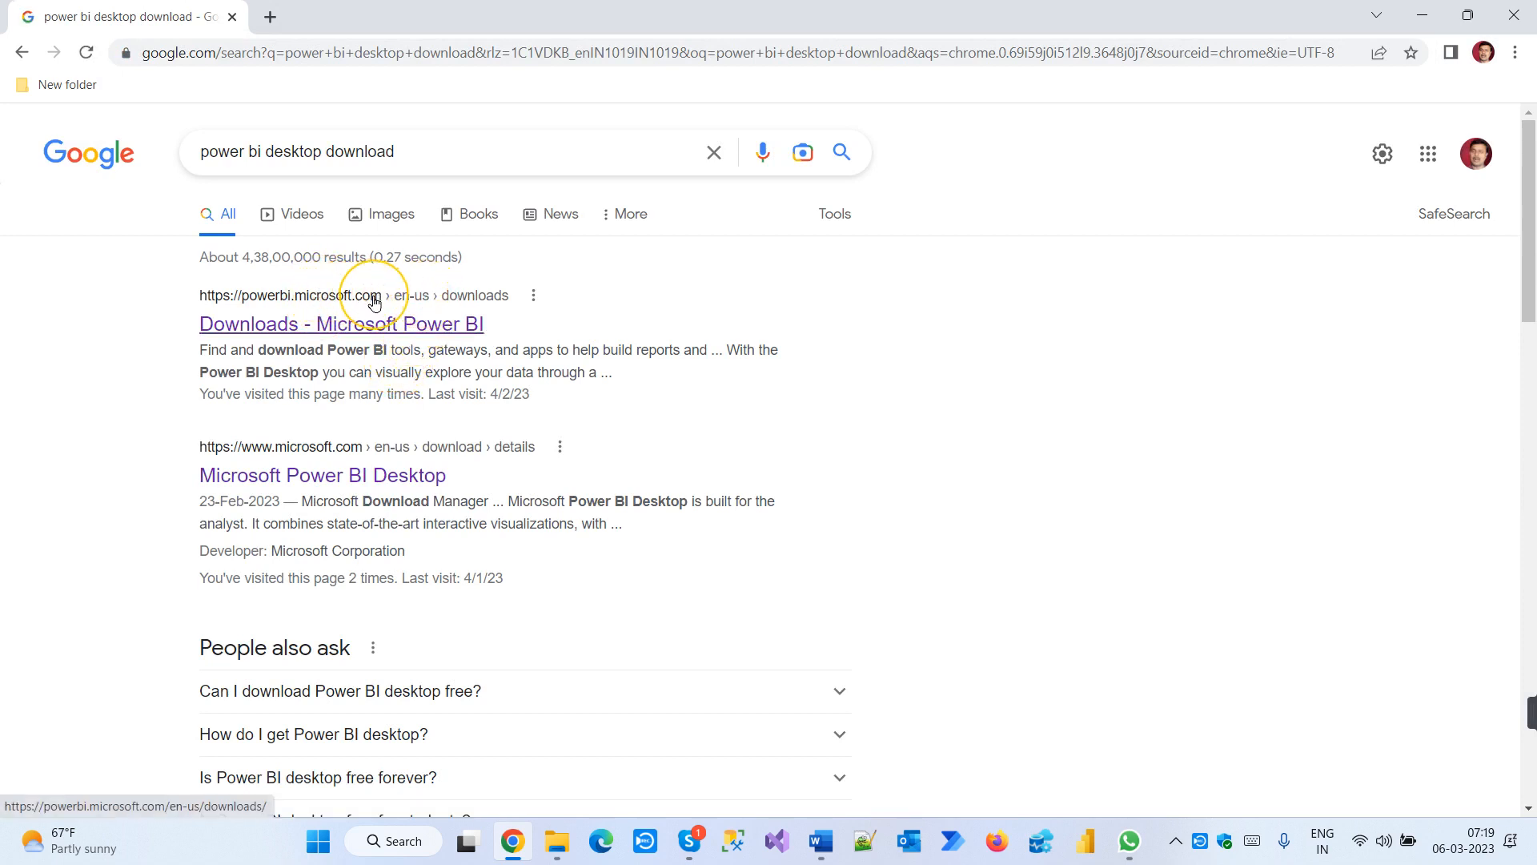
{"action": "left_click", "coordinate": [345, 324]}
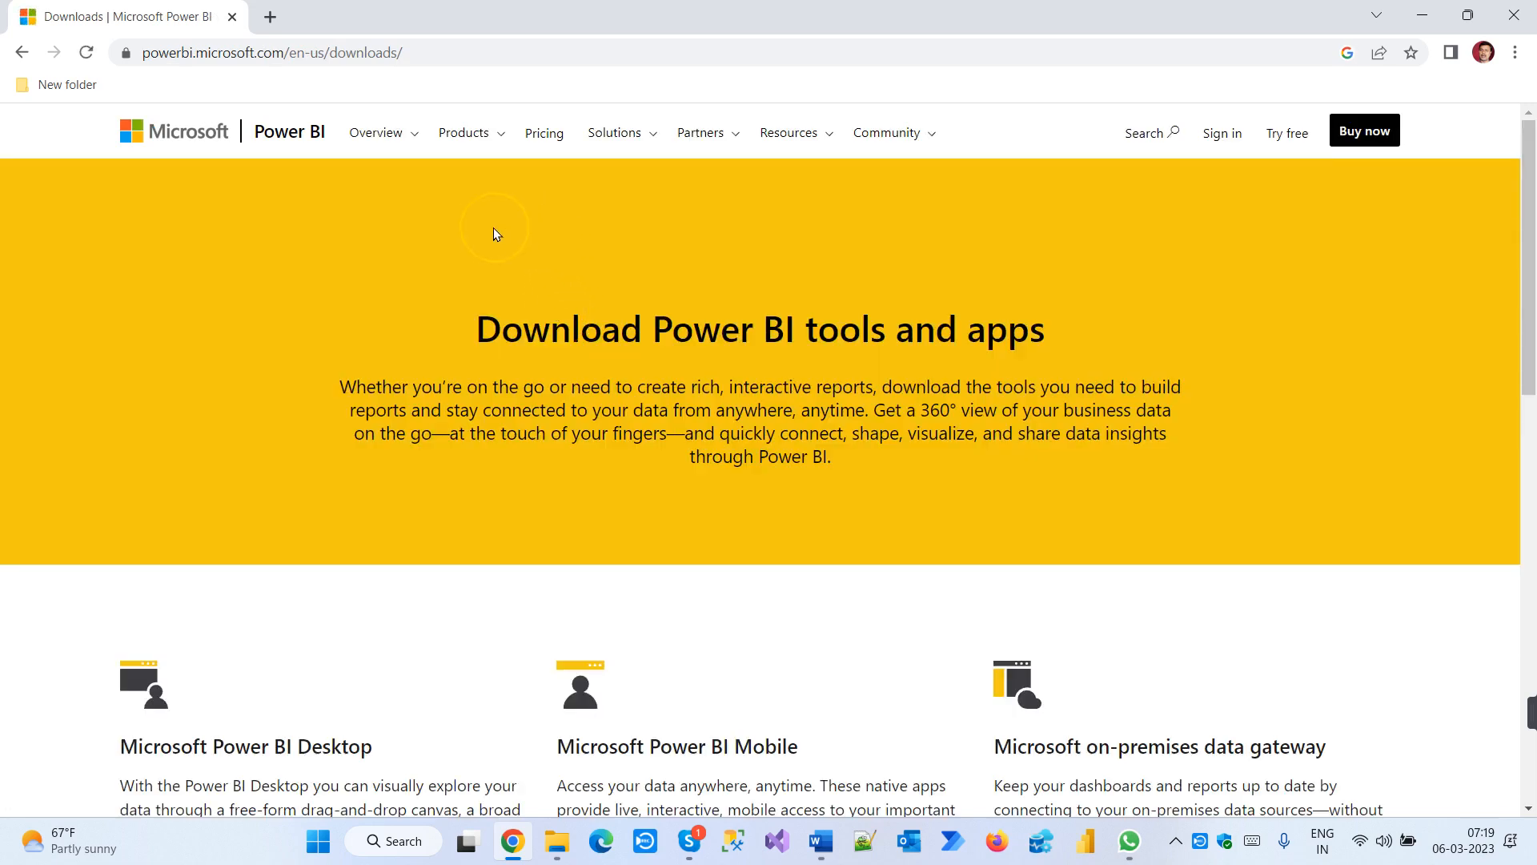
Open the Power BI Desktop product page and go to its download or language options
{"action": "left_click", "coordinate": [497, 151]}
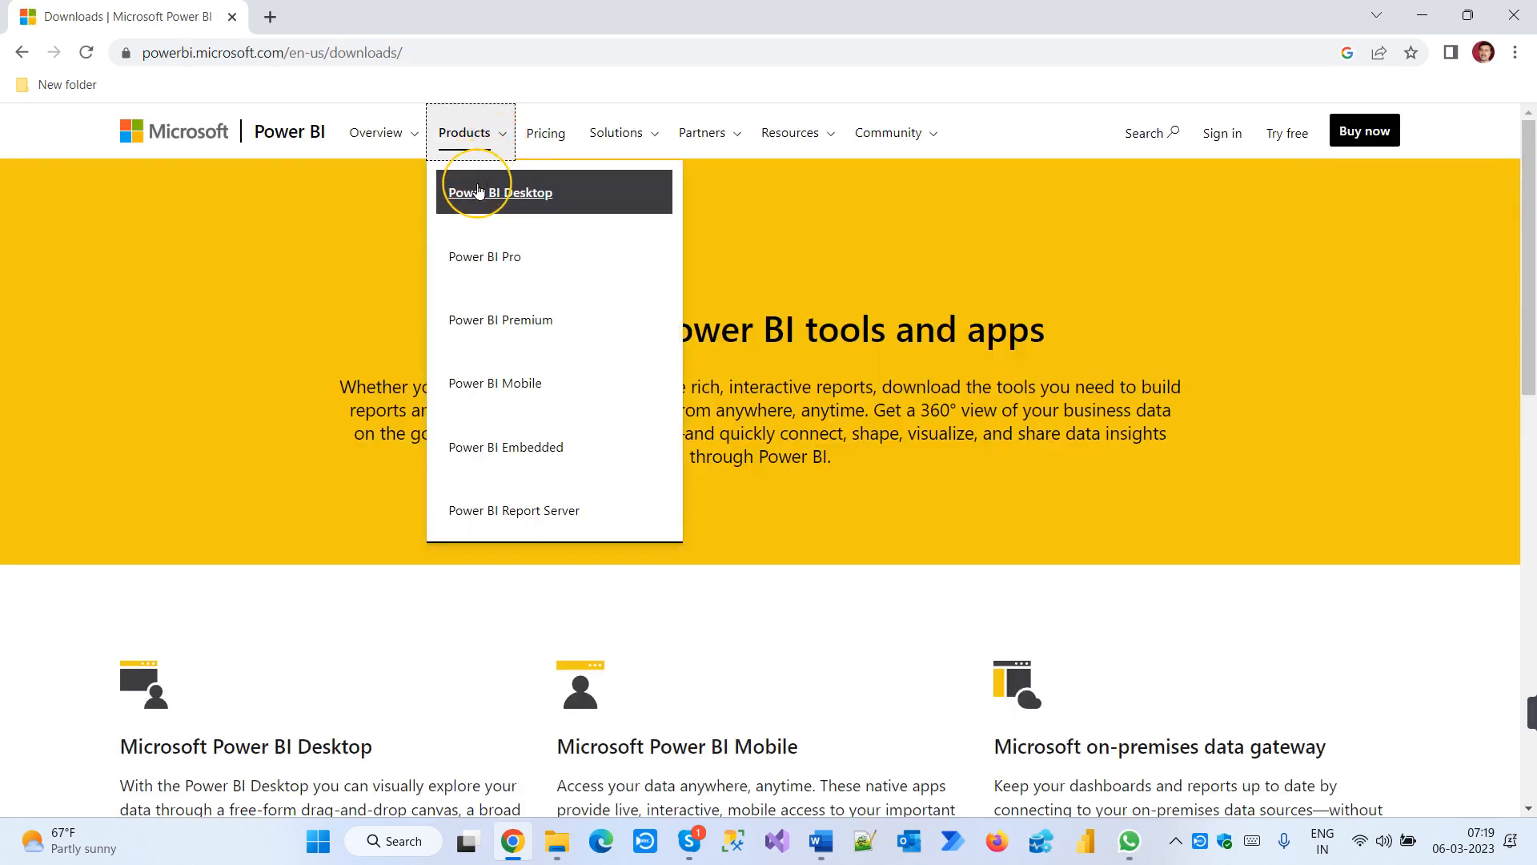
{"action": "left_click", "coordinate": [478, 198]}
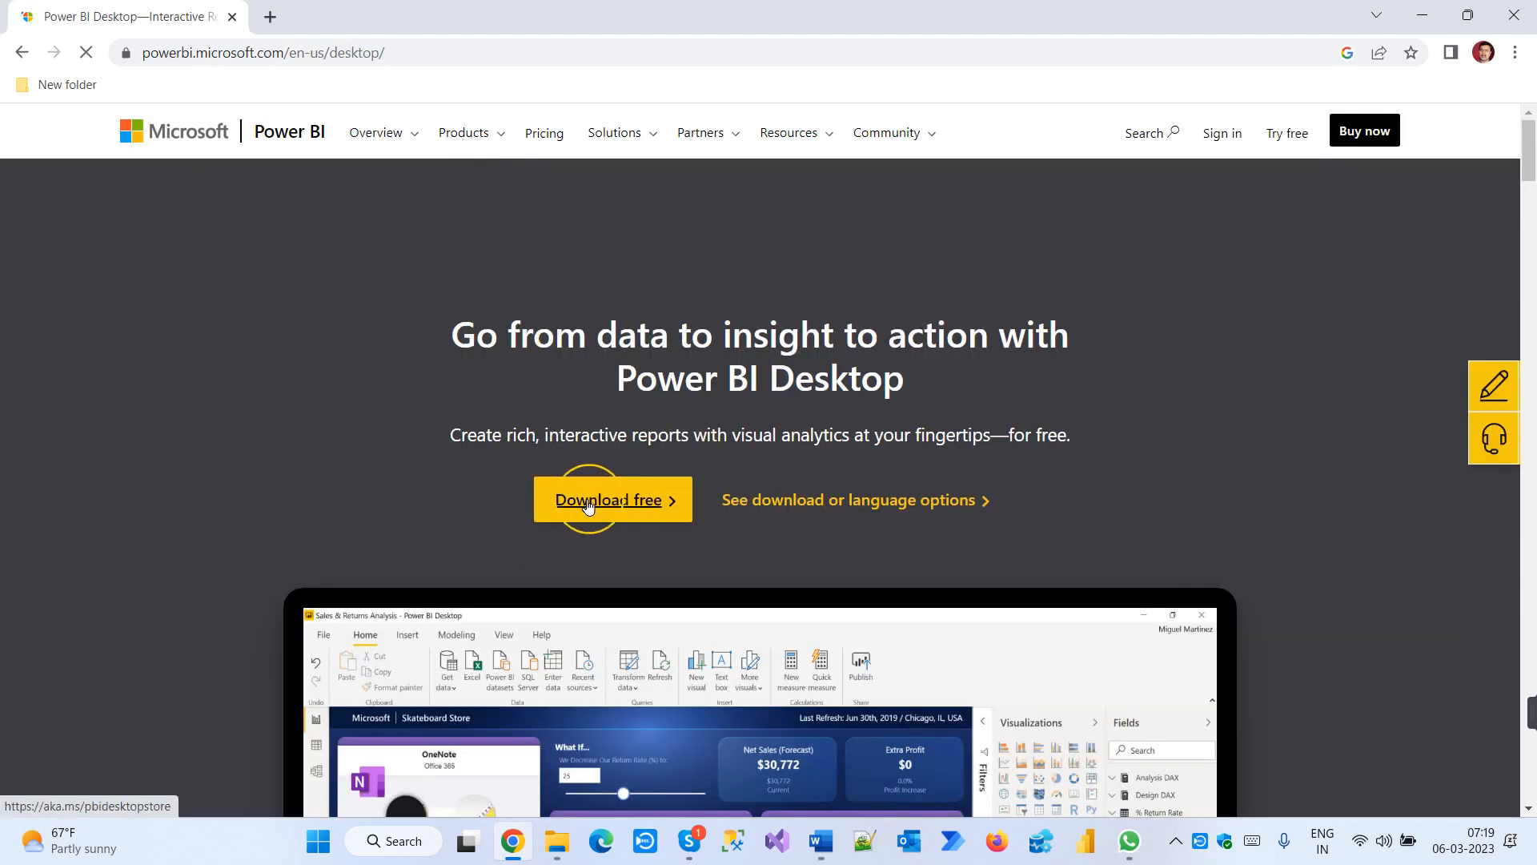
{"action": "left_click", "coordinate": [860, 507]}
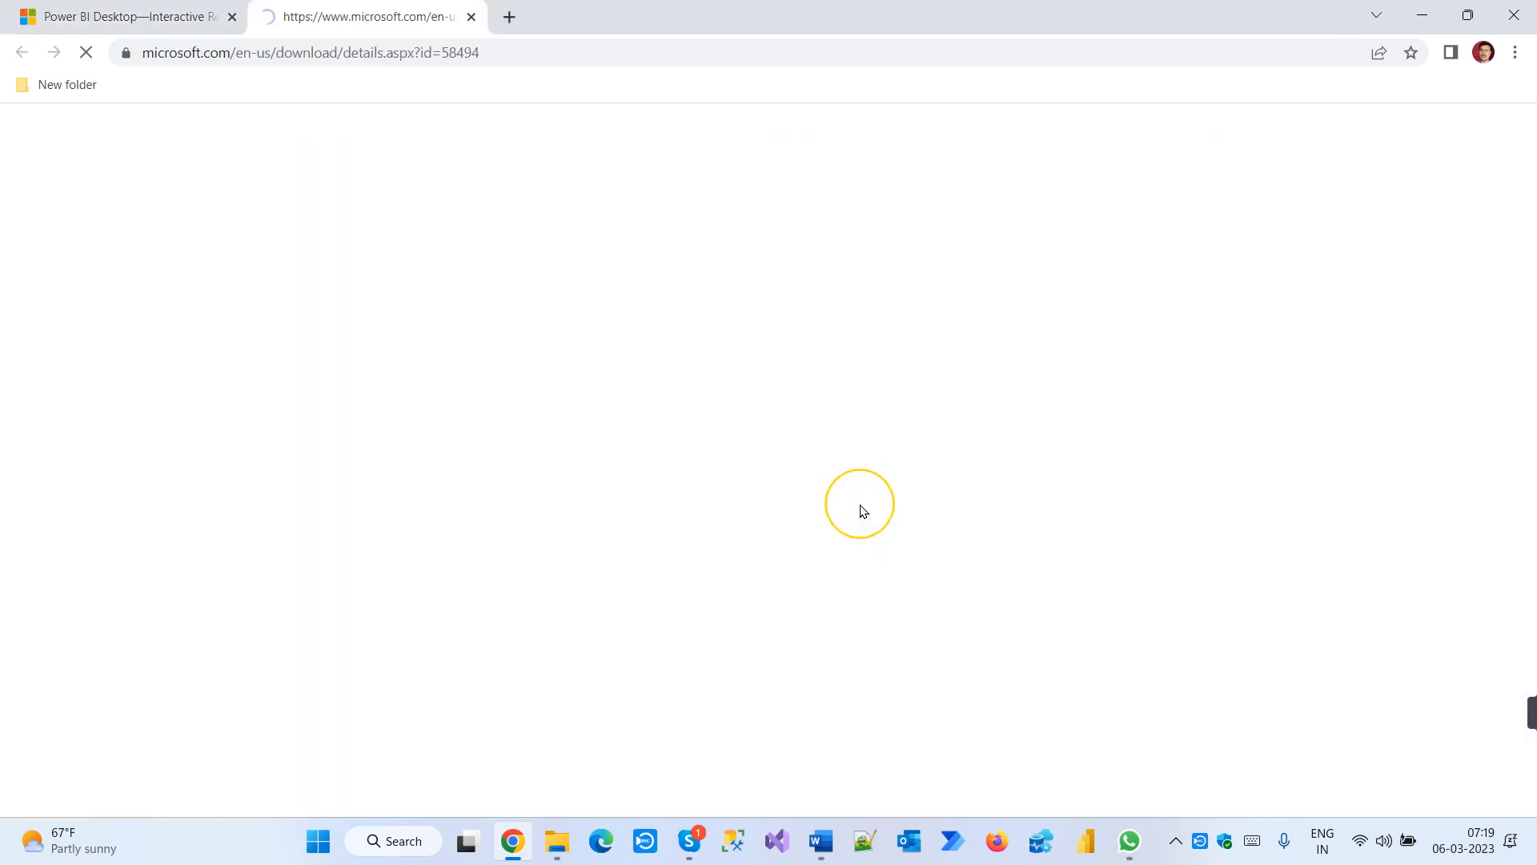
{"action": "scroll", "coordinate": [632, 518], "scroll_direction": "down", "scroll_amount": 3}
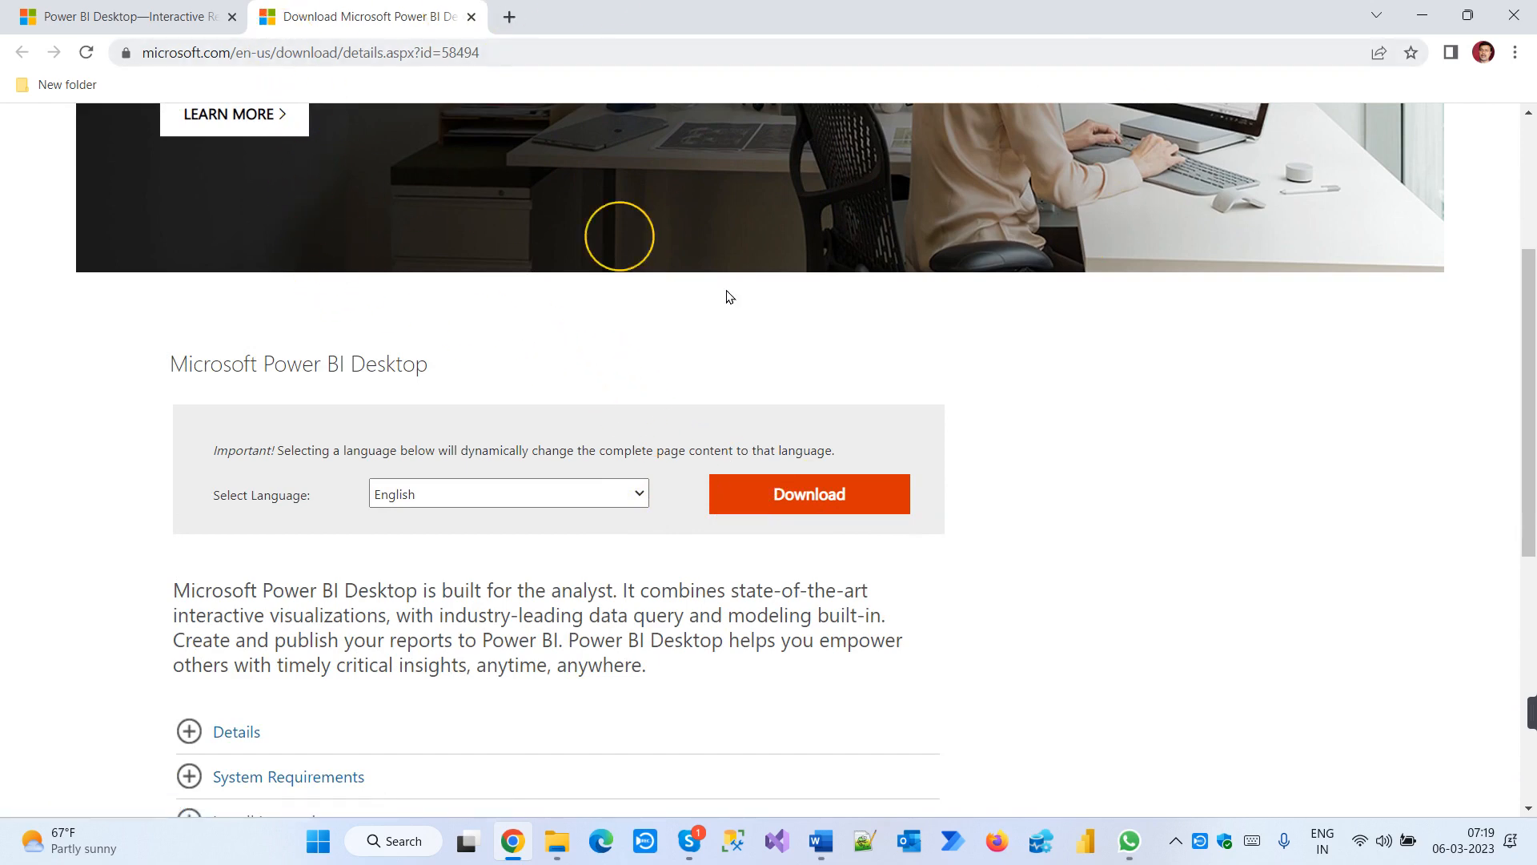
Return to the Power BI Desktop product page, look up the Microsoft Store app in Windows search and close the search
{"action": "left_click", "coordinate": [112, 16]}
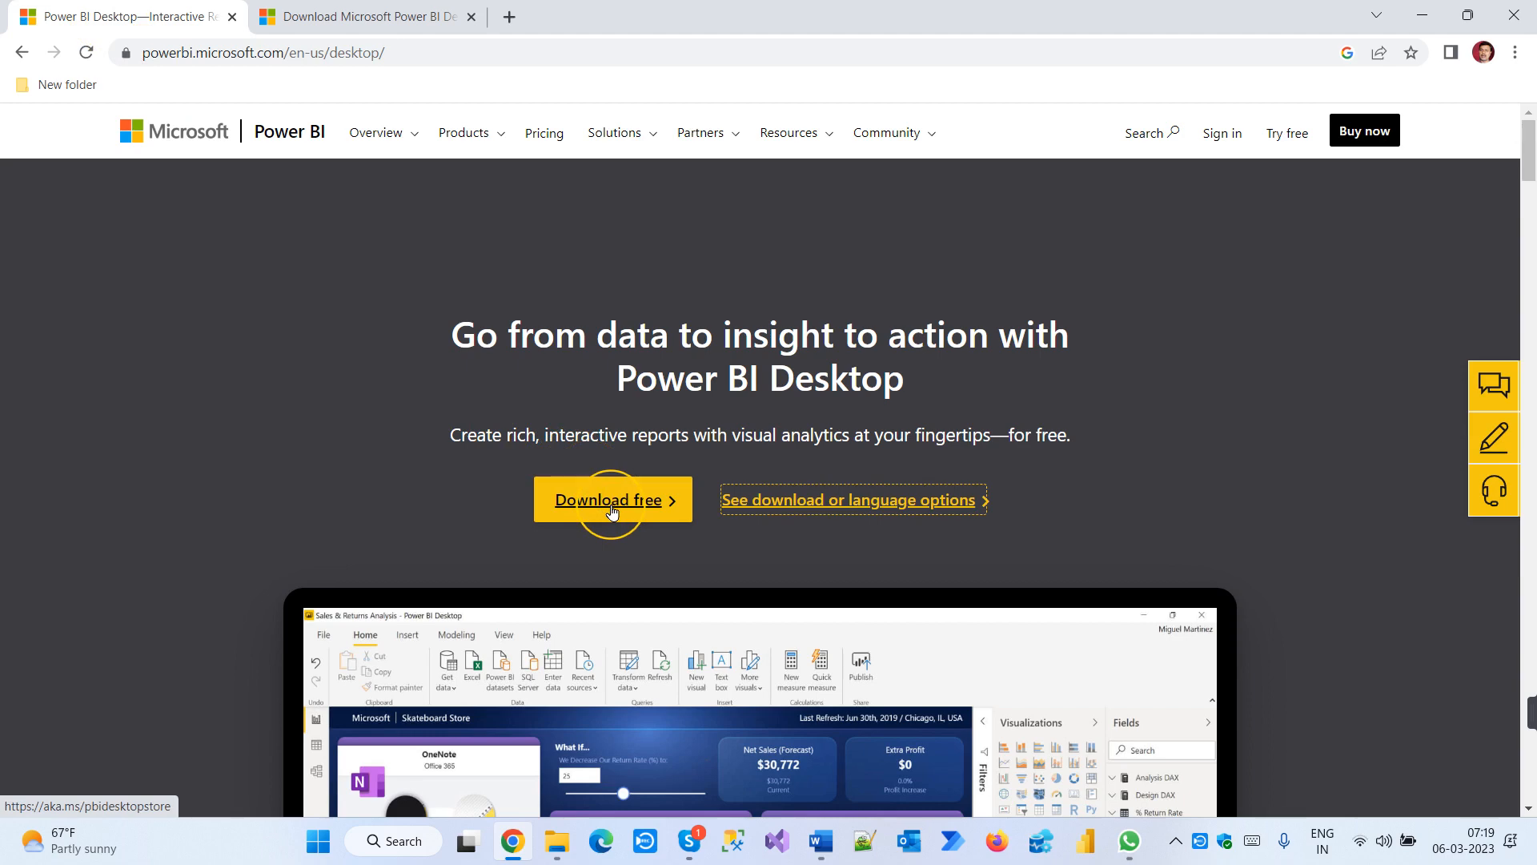
{"action": "key", "text": "super"}
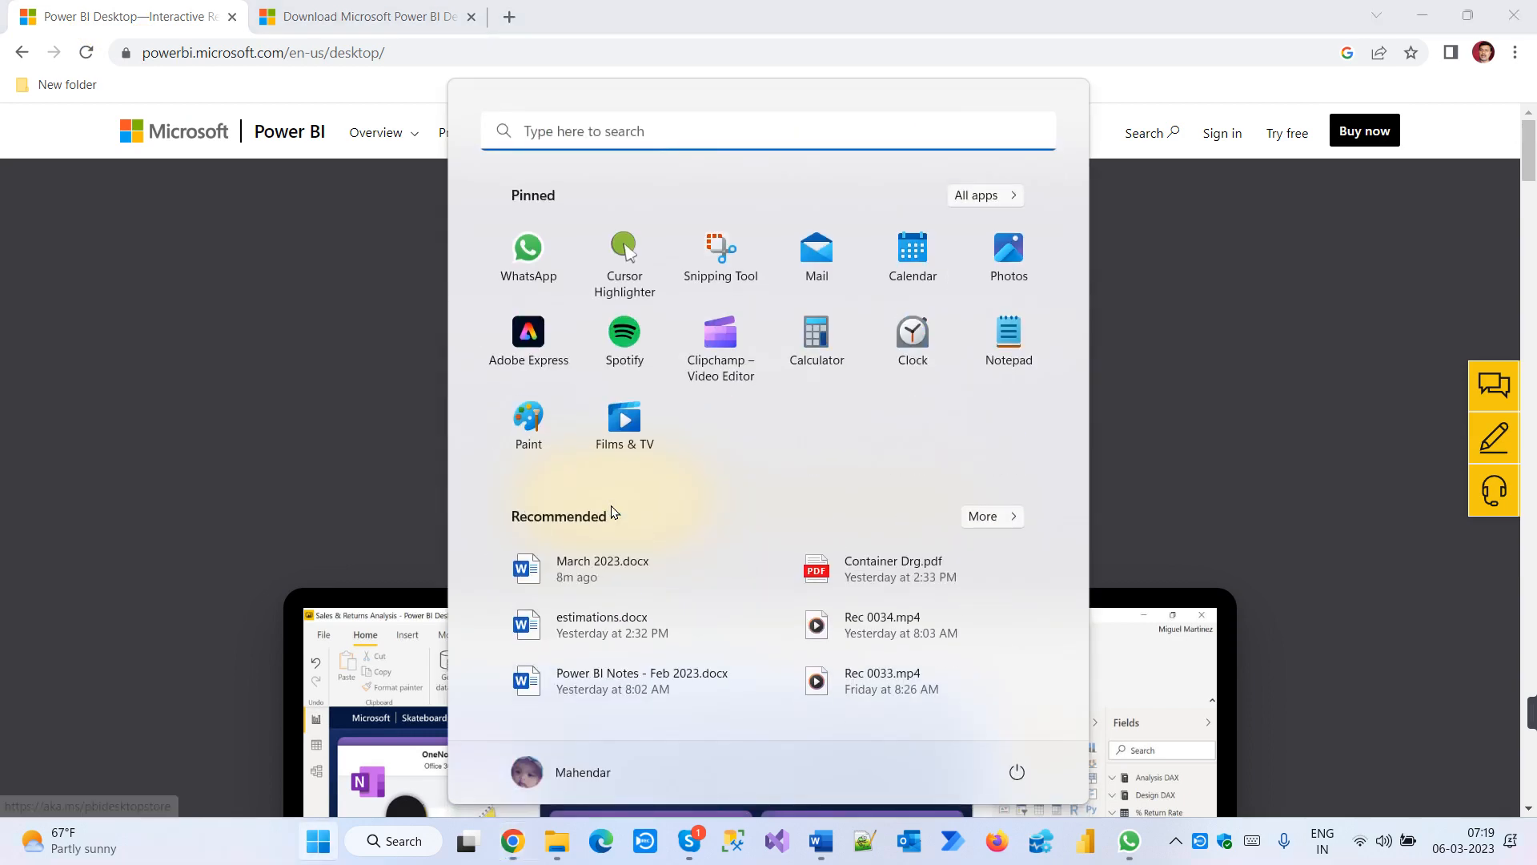
{"action": "left_click", "coordinate": [551, 134]}
{"action": "type", "text": "s"}
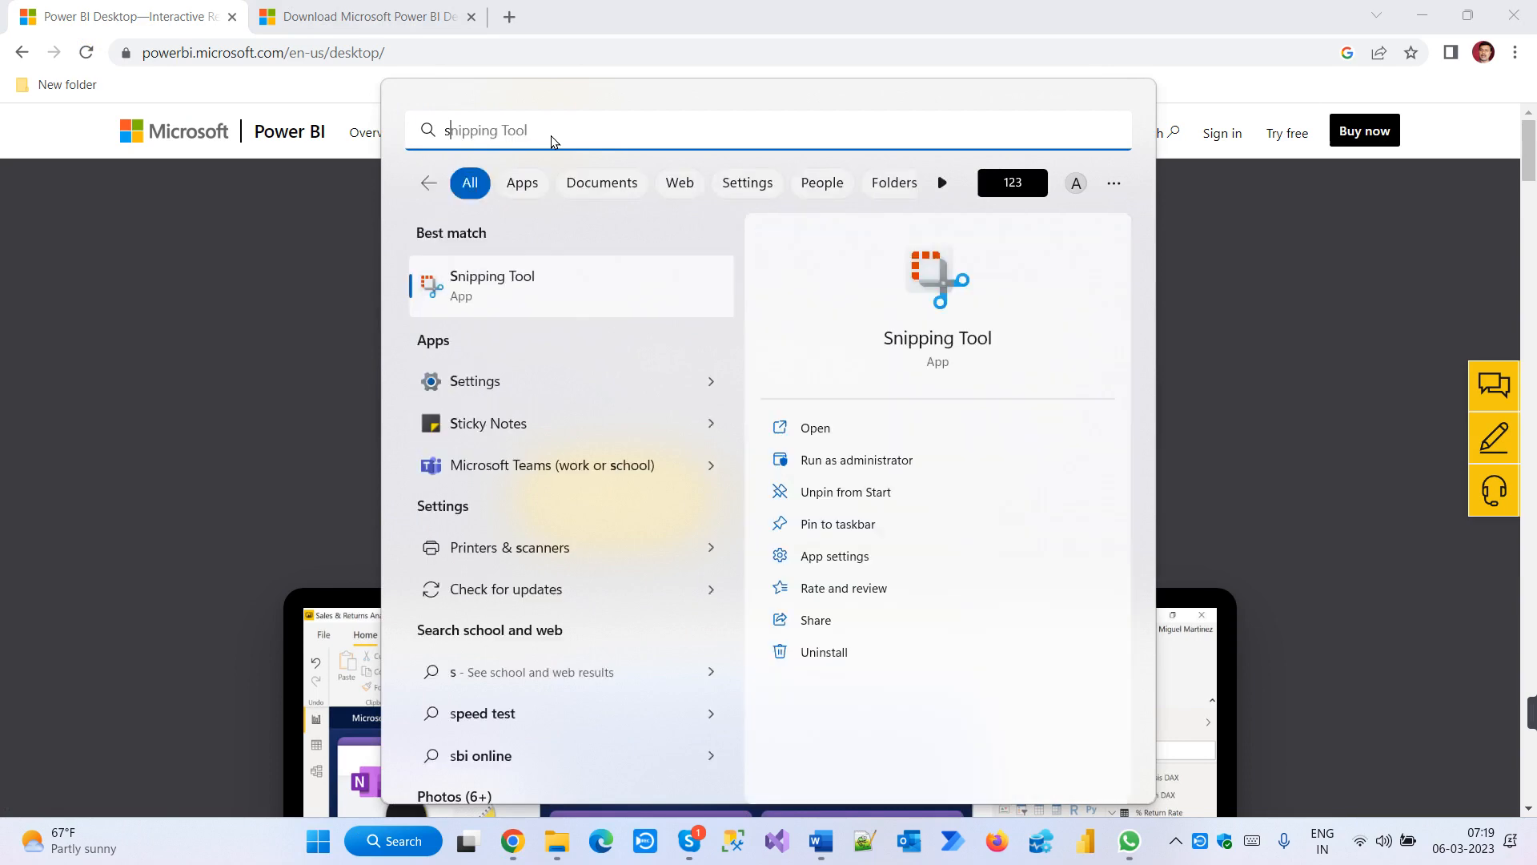
{"action": "type", "text": "t"}
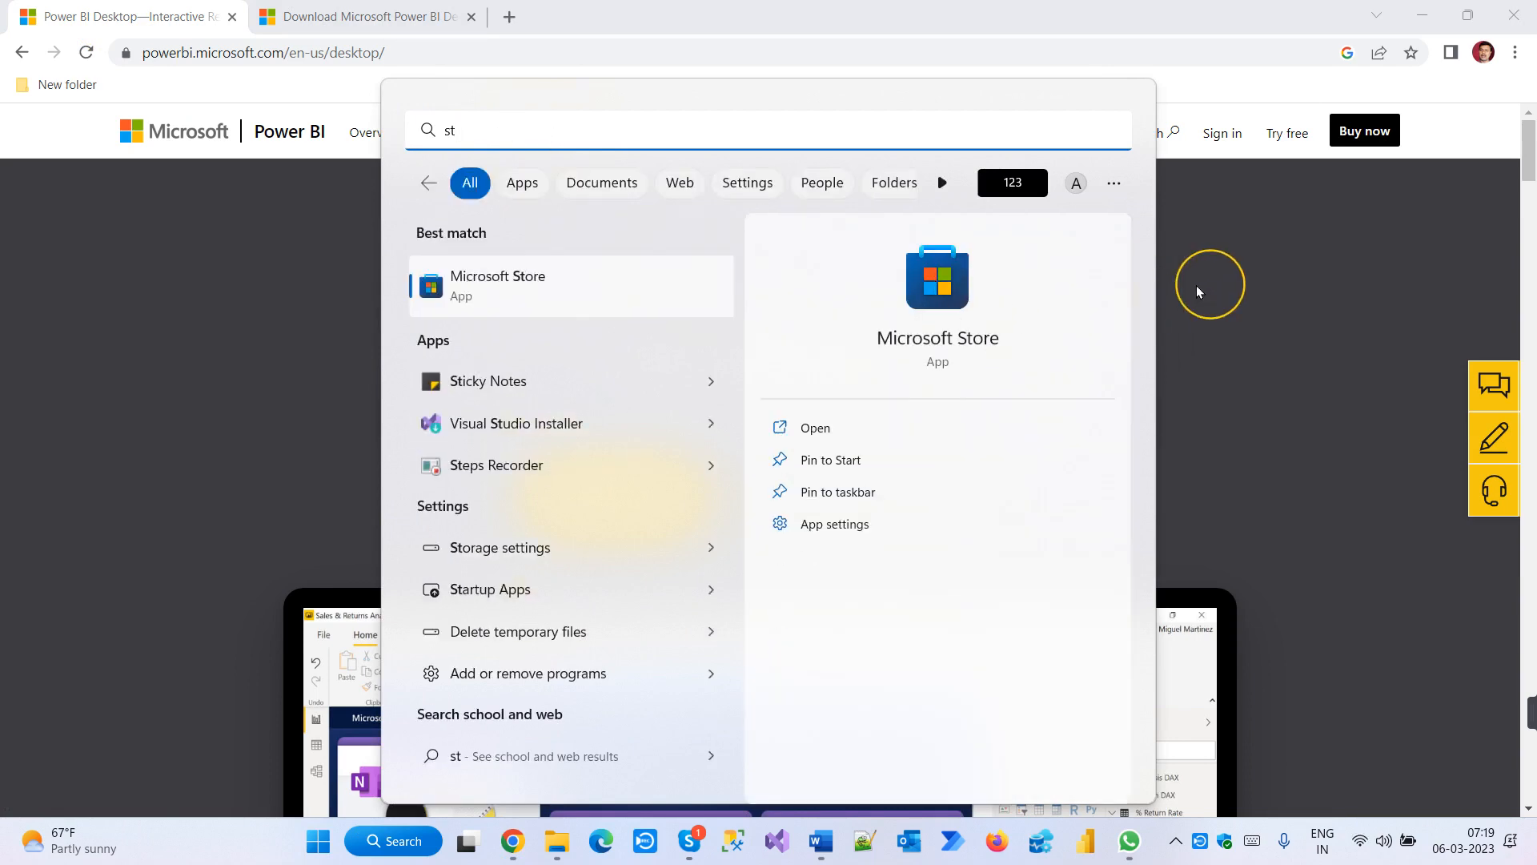
{"action": "left_click", "coordinate": [1317, 303]}
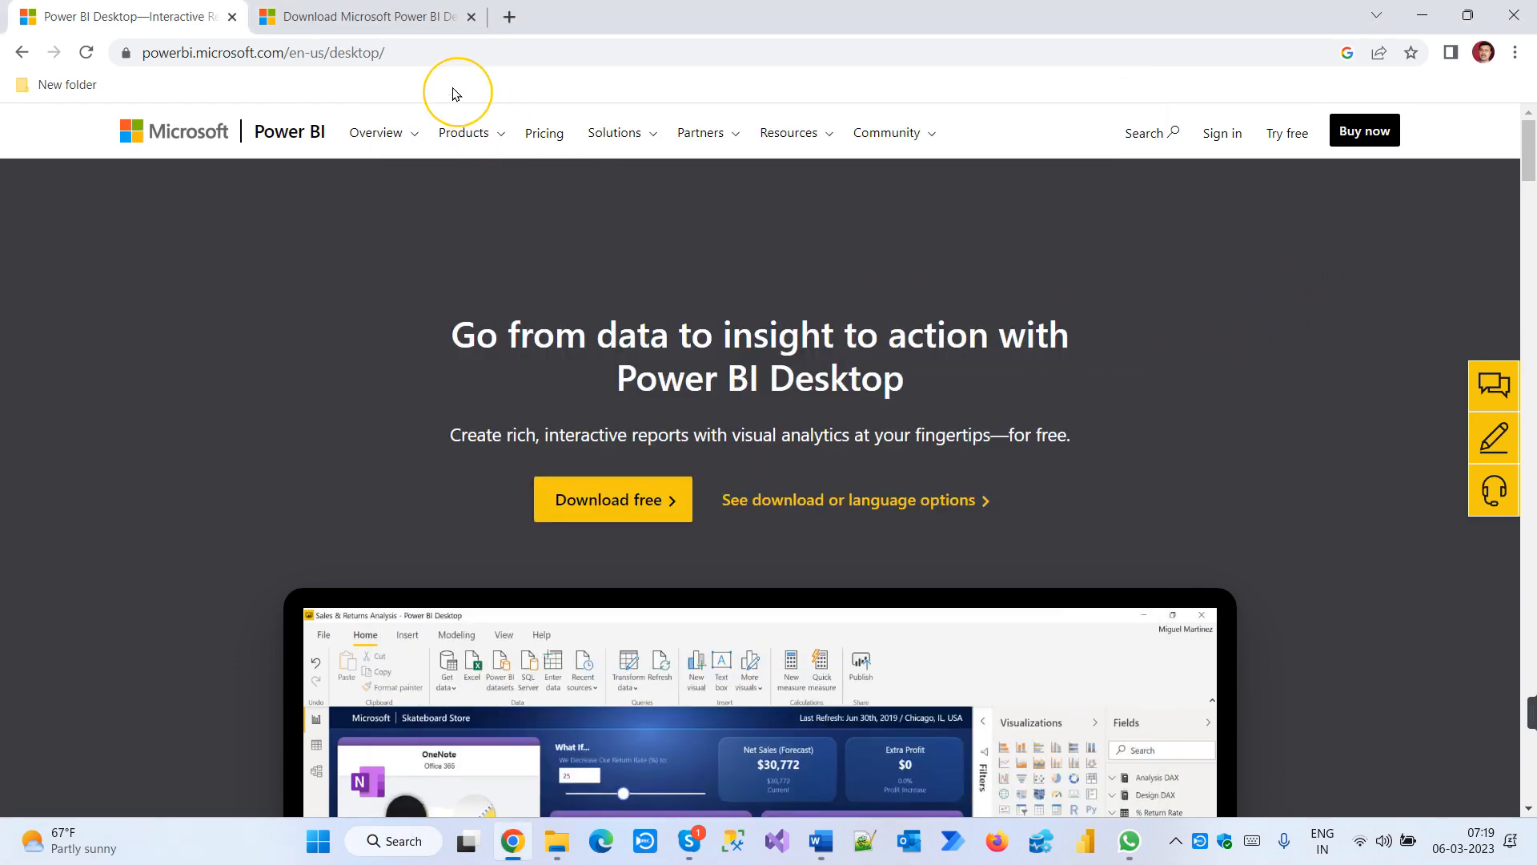
Expand the Details section on the Microsoft Power BI Desktop download page
{"action": "left_click", "coordinate": [352, 18]}
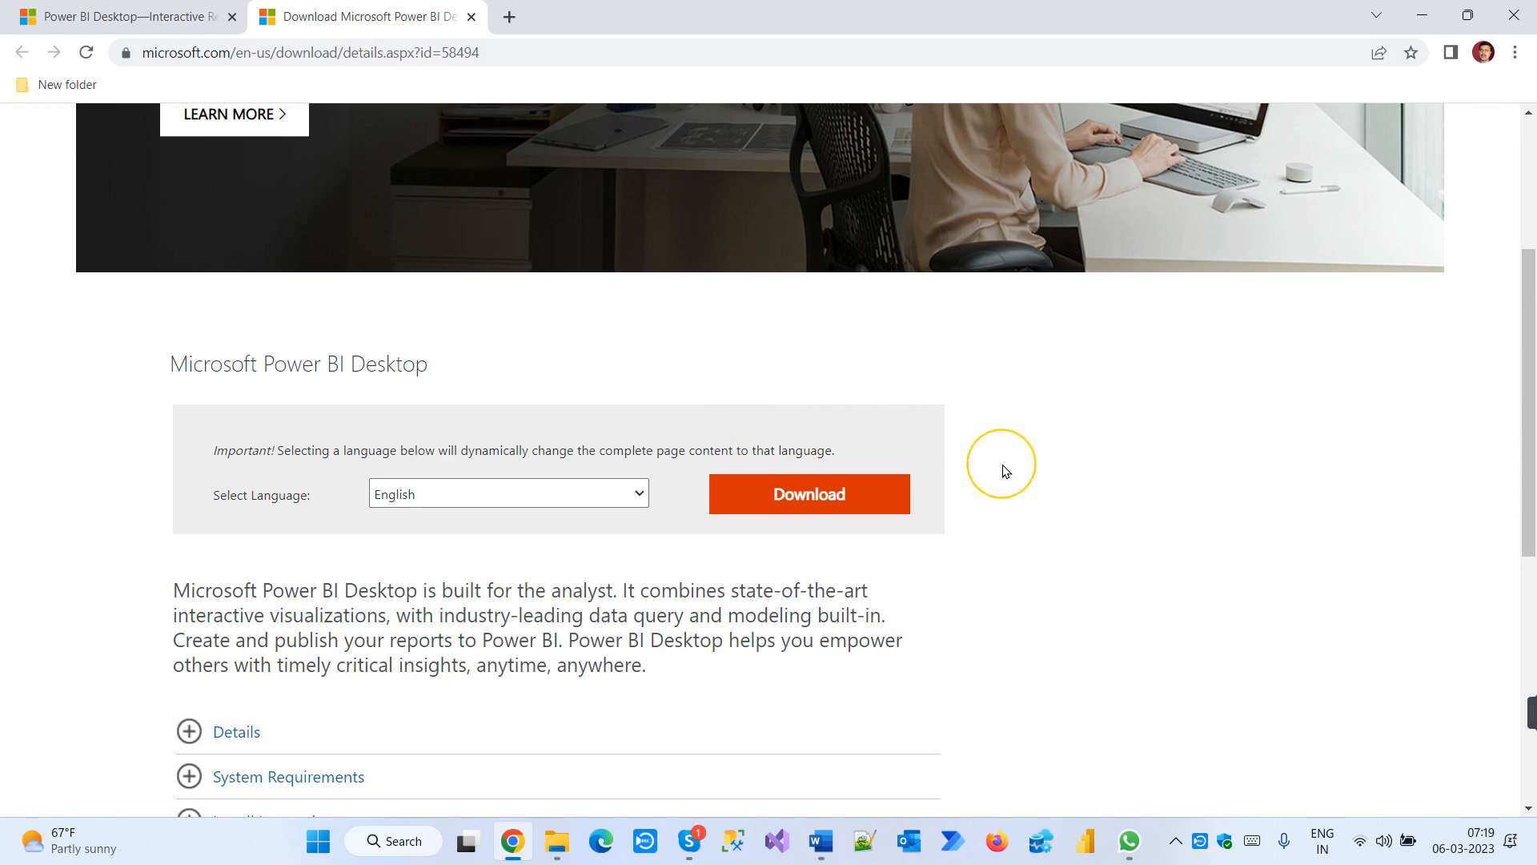
{"action": "scroll", "coordinate": [1005, 469], "scroll_direction": "down", "scroll_amount": 2}
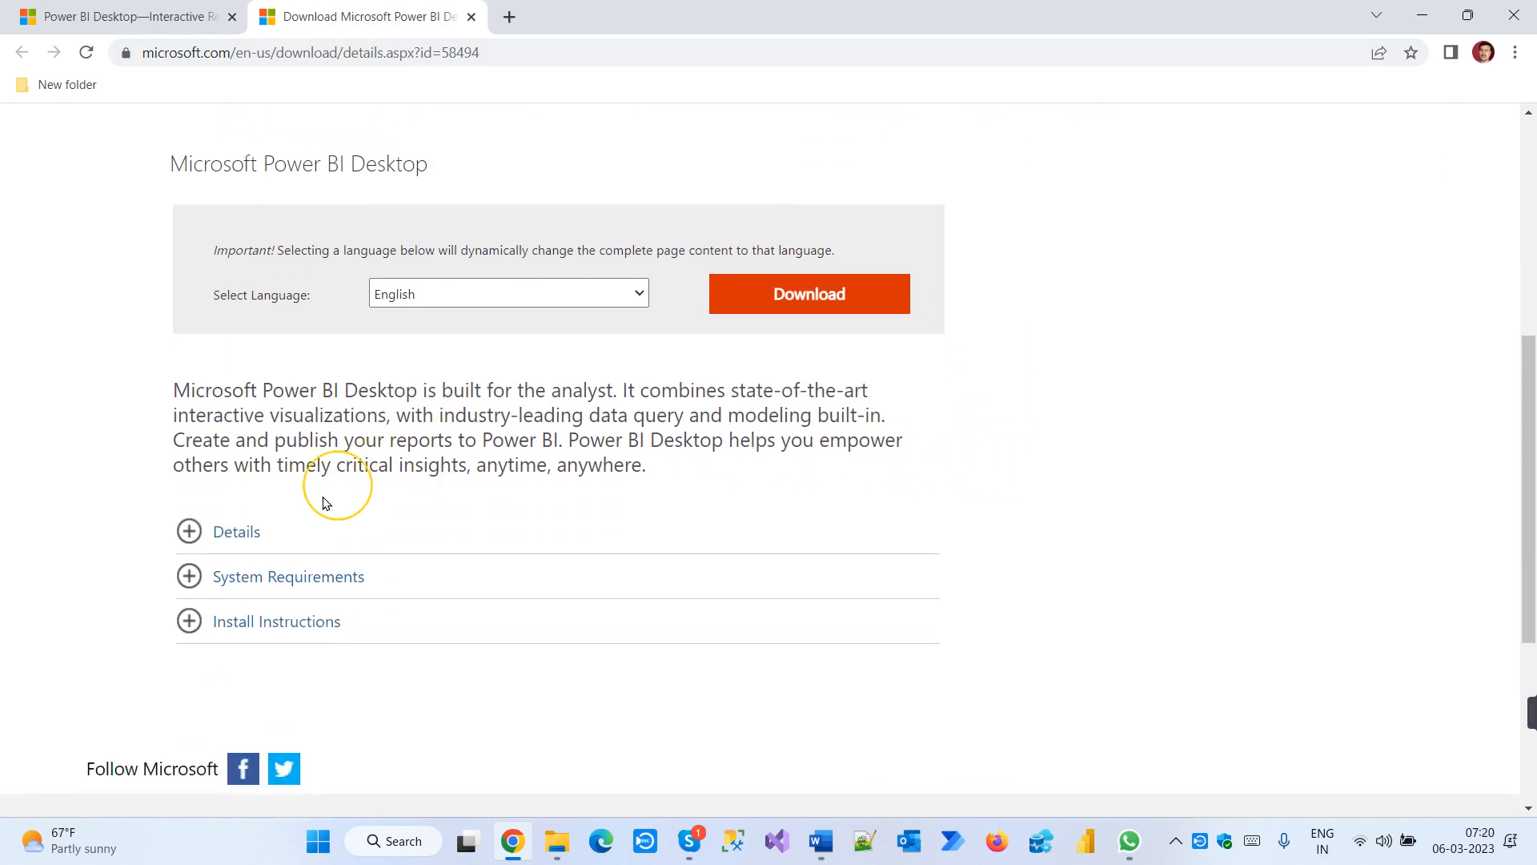
{"action": "left_click", "coordinate": [304, 518]}
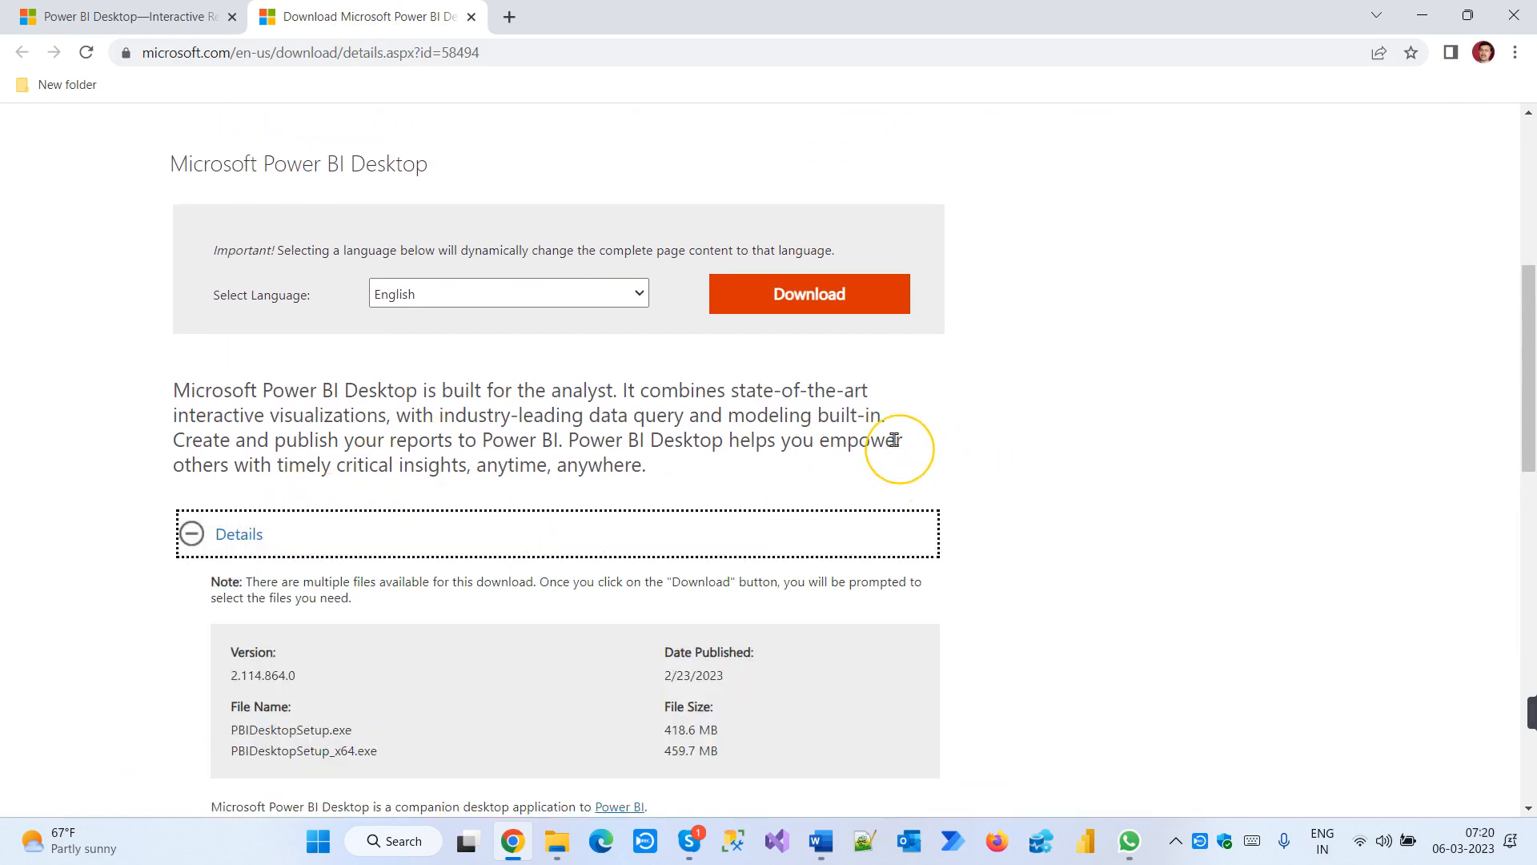
Examine the published date, setup files and feature list in the Power BI Desktop download details, highlighting the date
{"action": "left_click", "coordinate": [128, 17]}
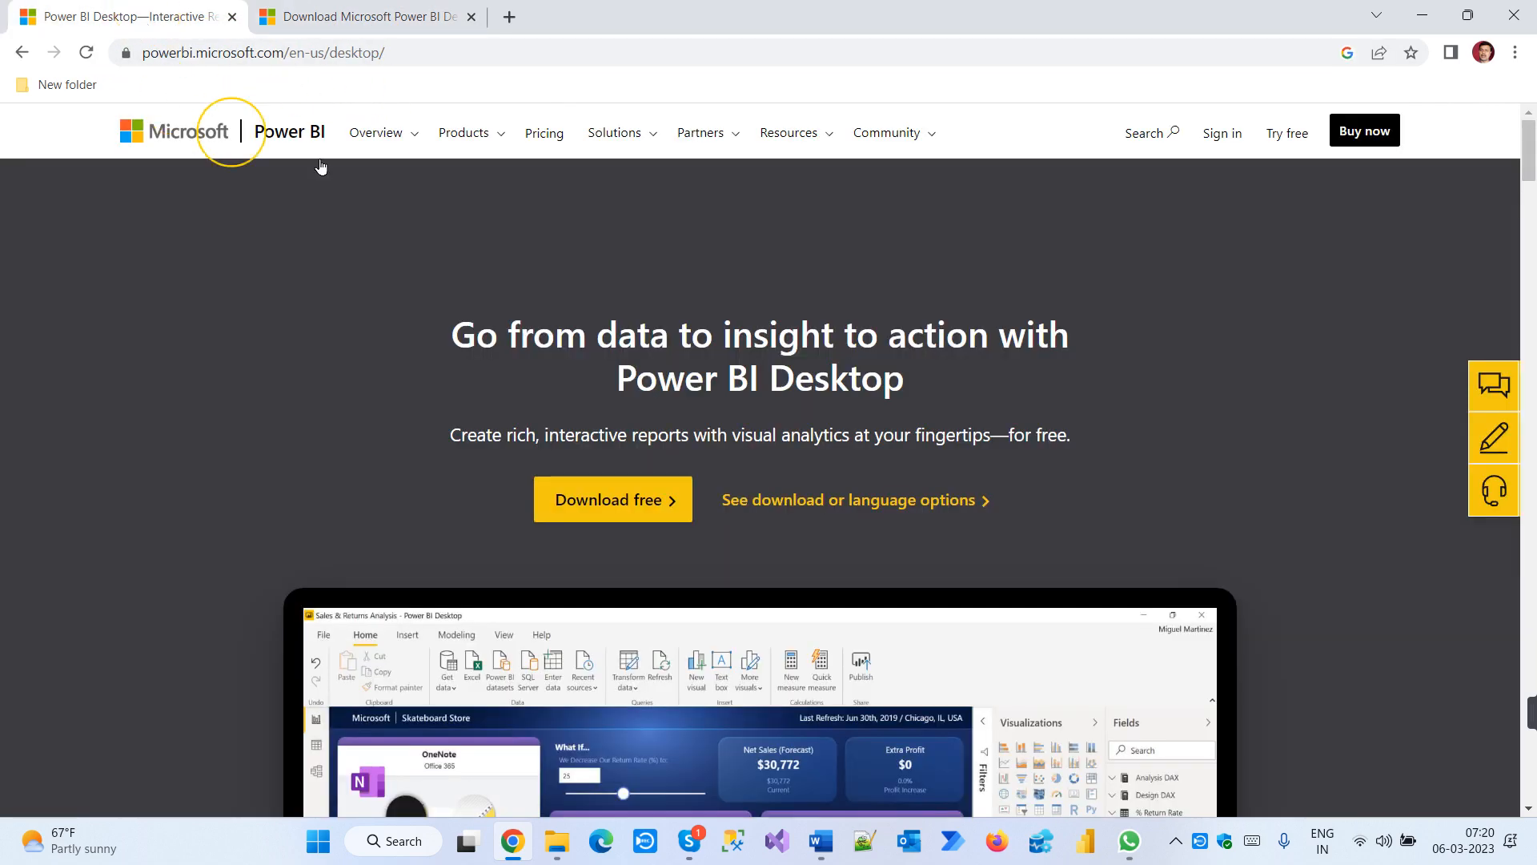
{"action": "left_click", "coordinate": [345, 17]}
{"action": "scroll", "coordinate": [710, 368], "scroll_direction": "down", "scroll_amount": 5}
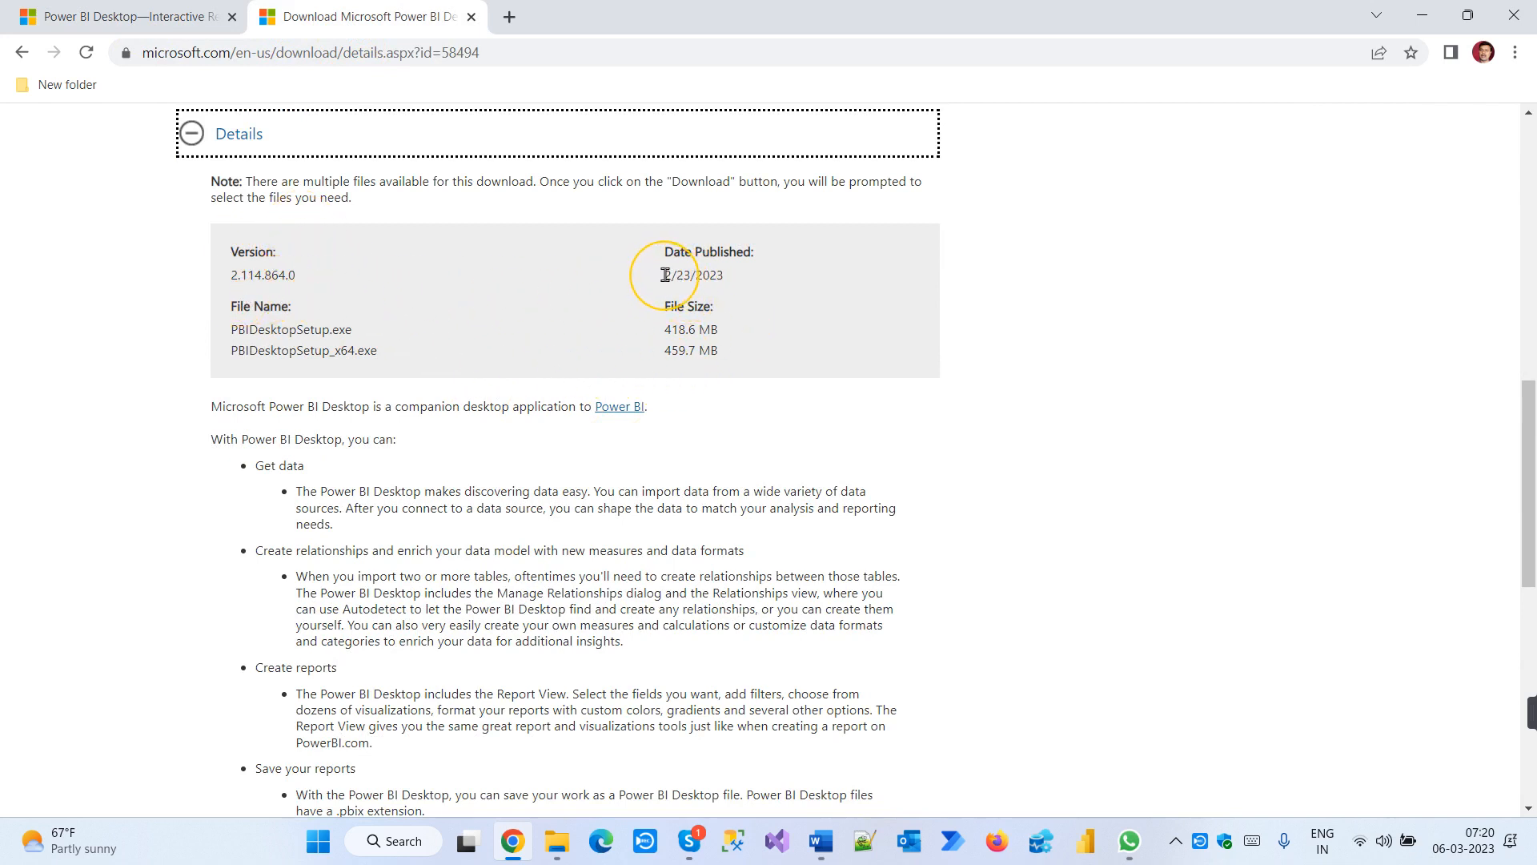
{"action": "left_click_drag", "start_coordinate": [666, 274], "coordinate": [725, 272]}
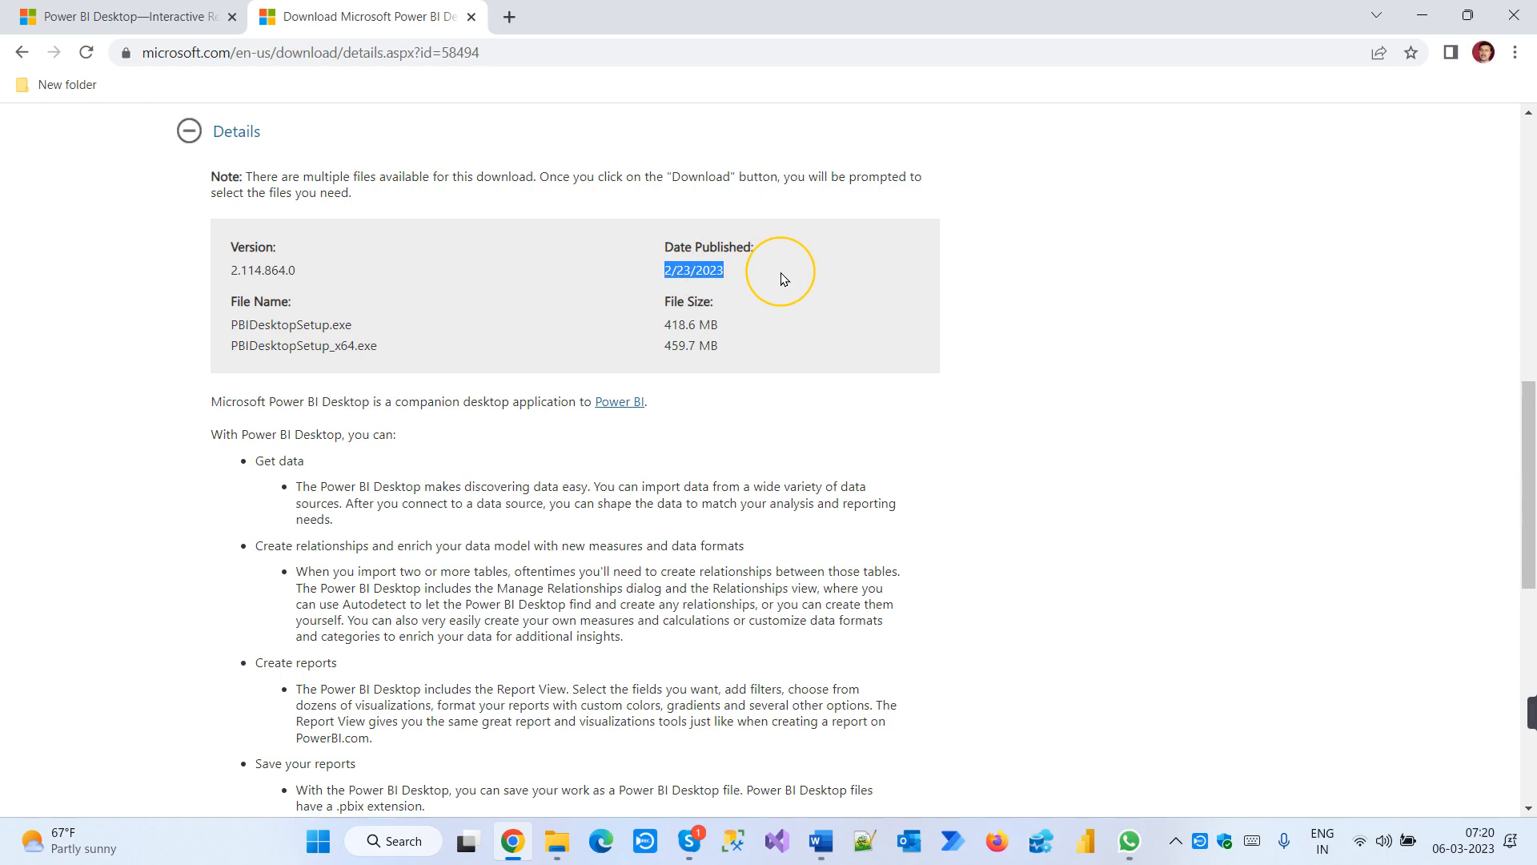
{"action": "scroll", "coordinate": [782, 276], "scroll_direction": "up", "scroll_amount": 4}
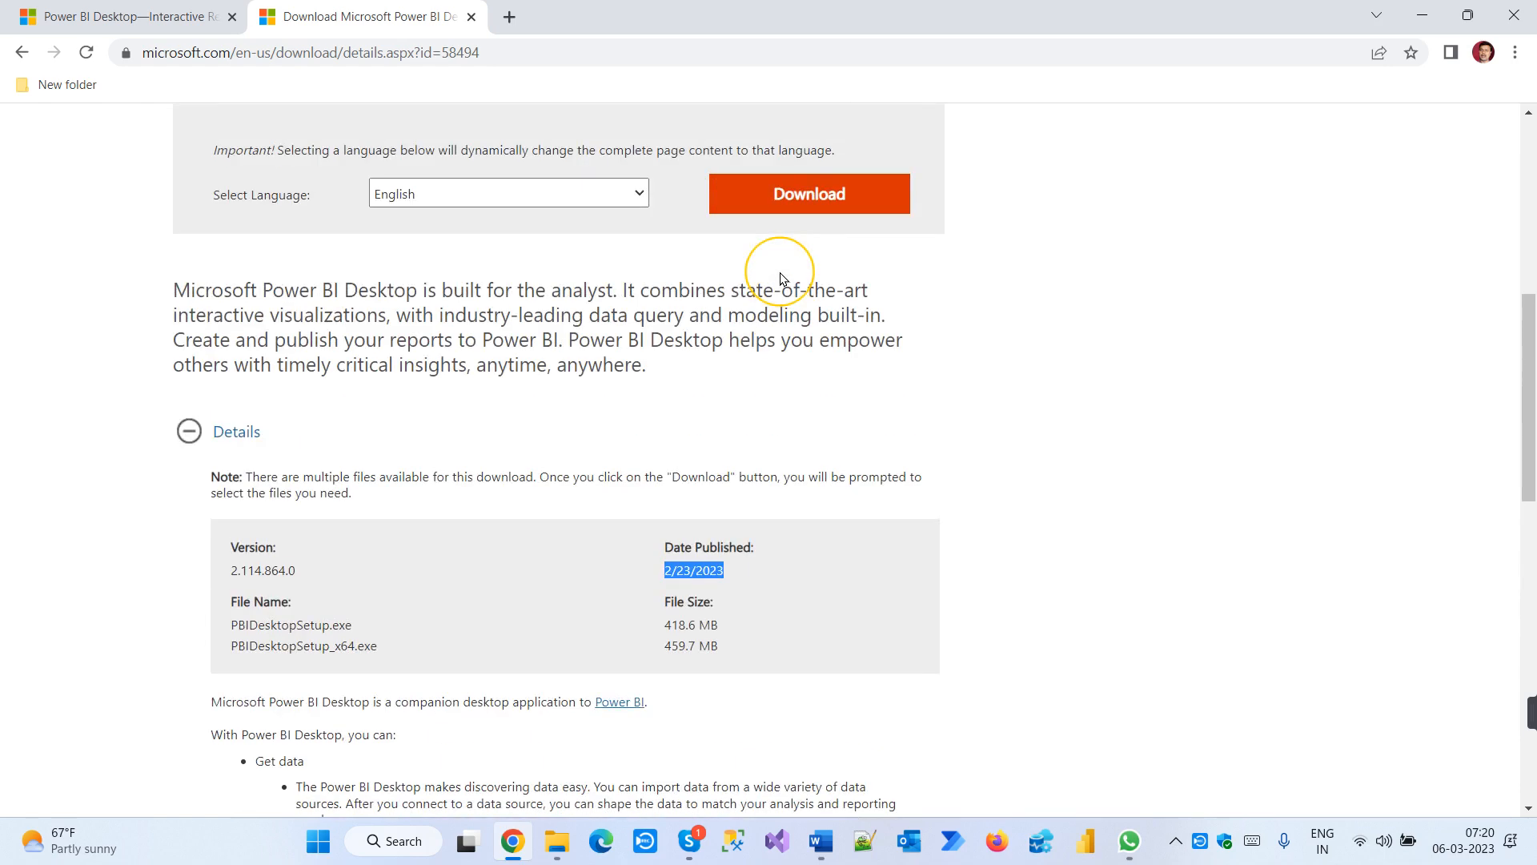
{"action": "scroll", "coordinate": [929, 332], "scroll_direction": "down", "scroll_amount": 5}
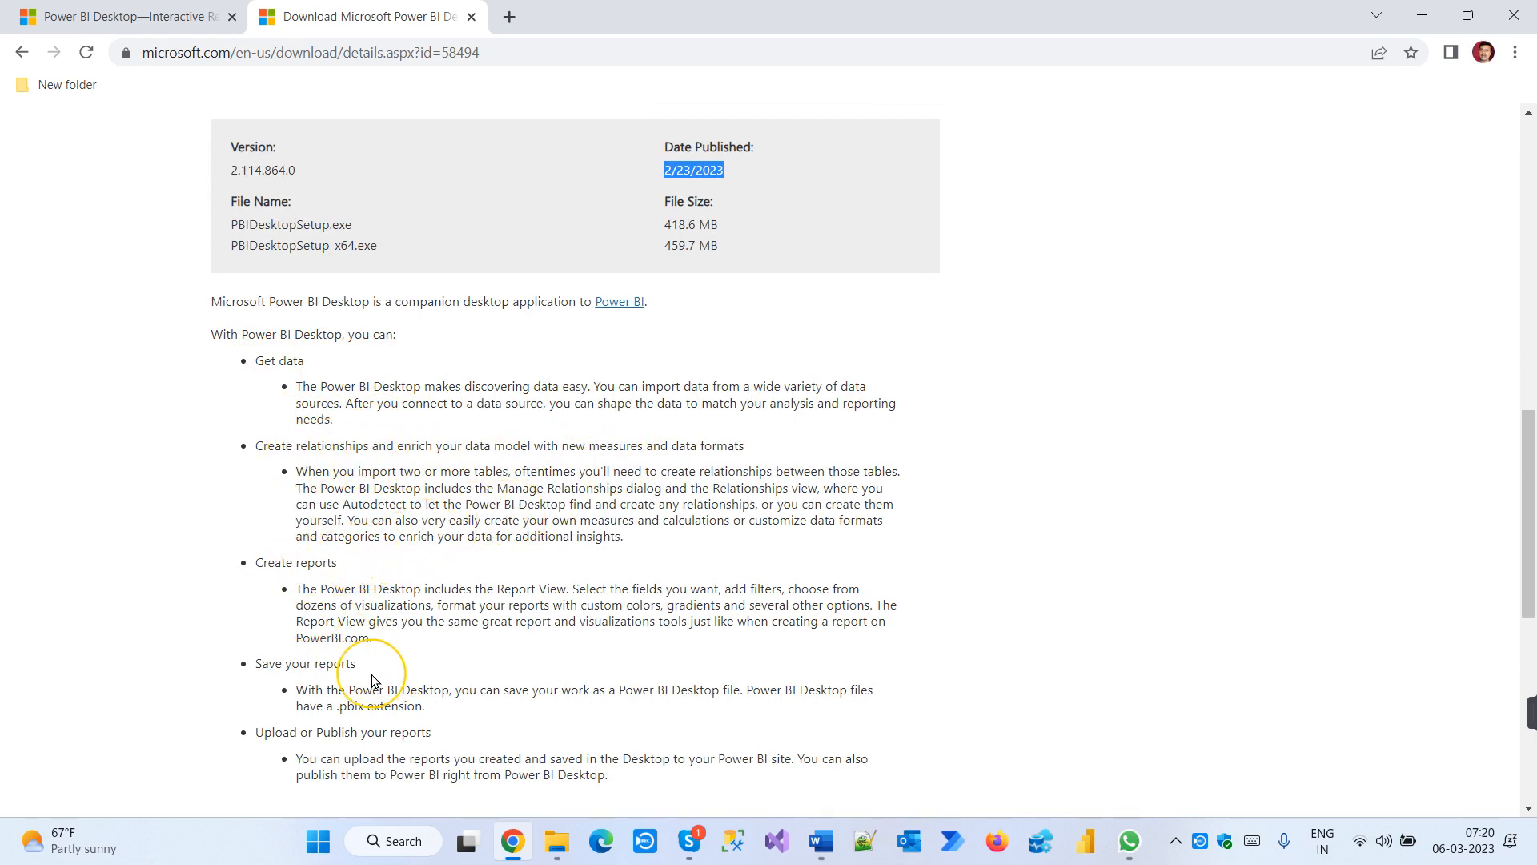
{"action": "scroll", "coordinate": [372, 679], "scroll_direction": "down", "scroll_amount": 3}
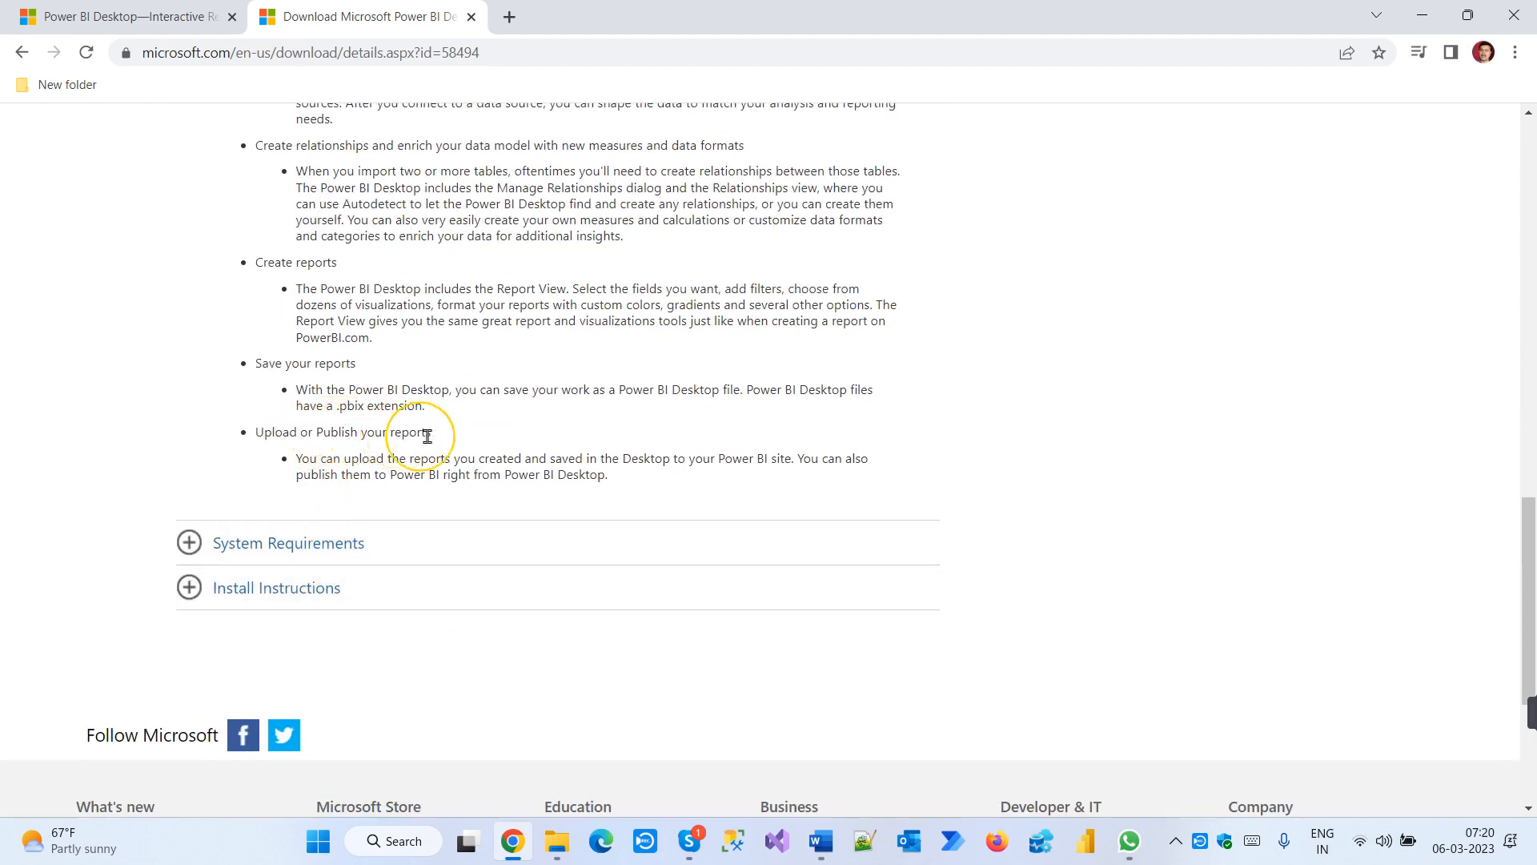
{"action": "scroll", "coordinate": [388, 392], "scroll_direction": "up", "scroll_amount": 3}
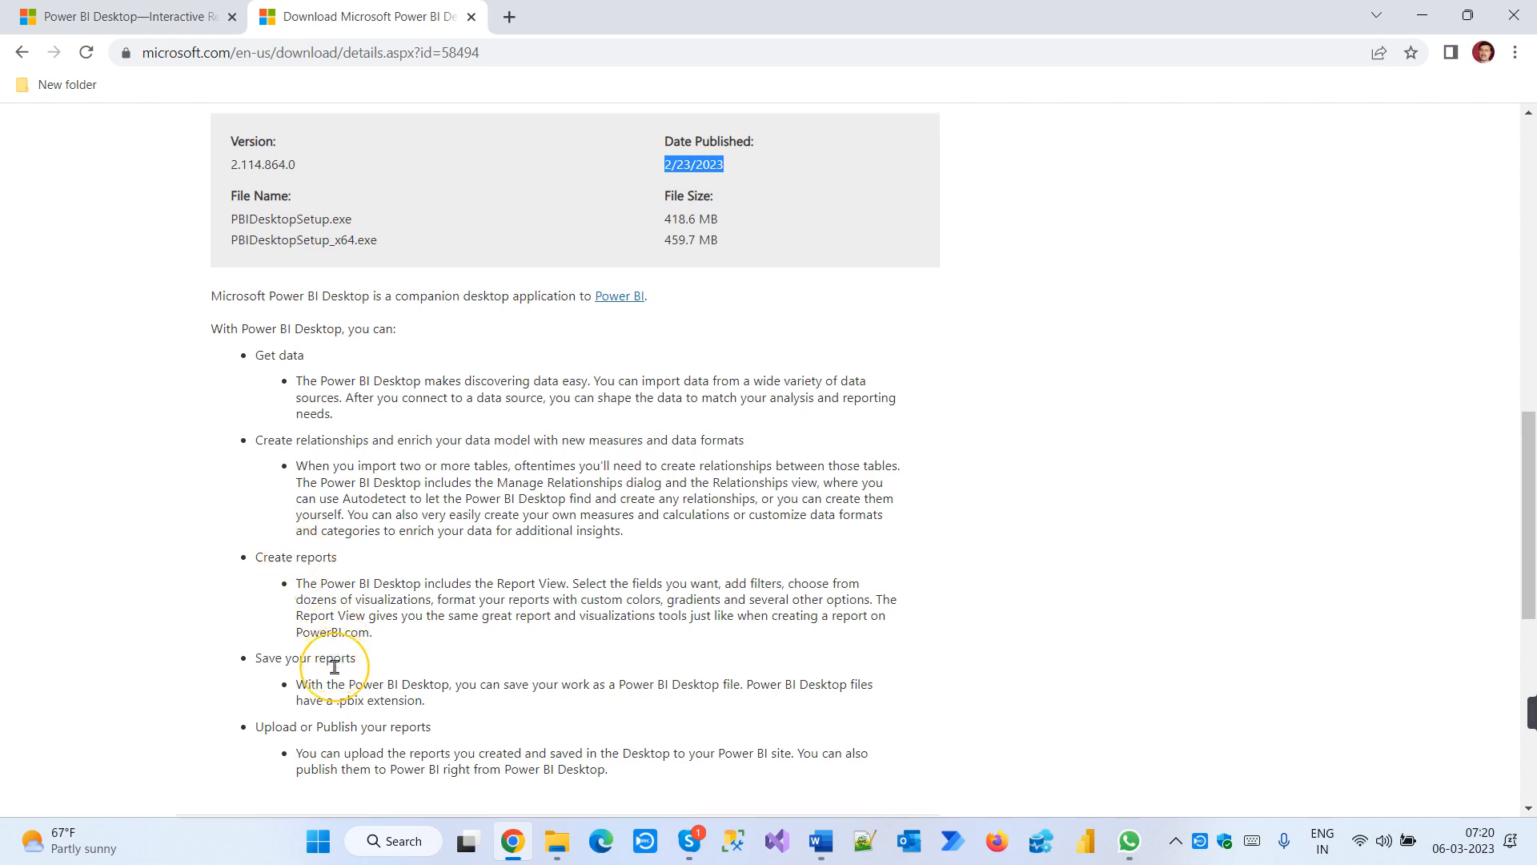
Expand the System Requirements section on the Power BI Desktop download page, and briefly open and close Microsoft Edge
{"action": "scroll", "coordinate": [333, 673], "scroll_direction": "down", "scroll_amount": 3}
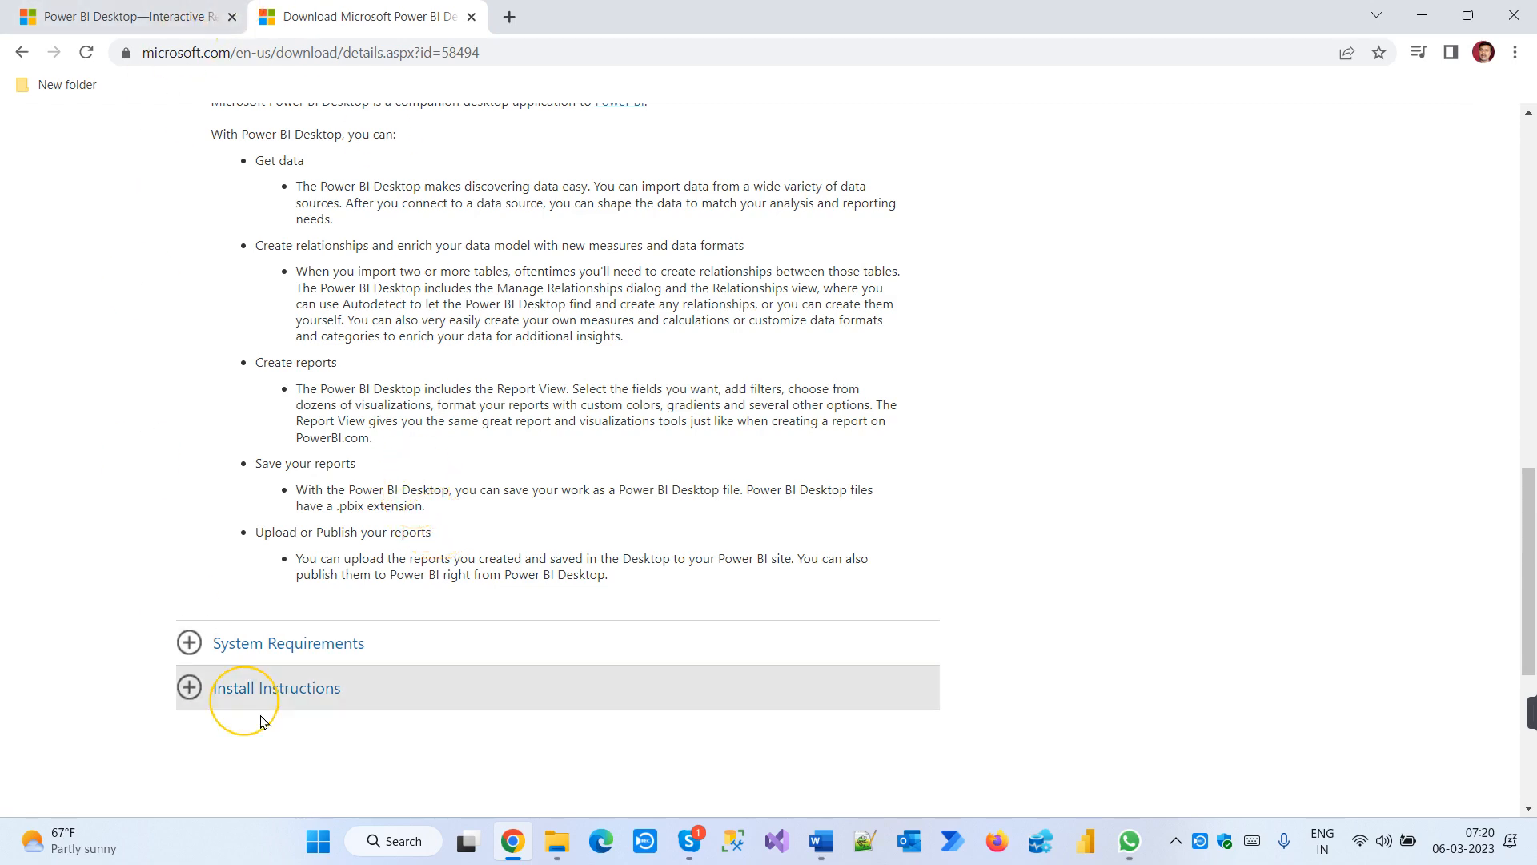
{"action": "left_click", "coordinate": [296, 661]}
{"action": "scroll", "coordinate": [662, 610], "scroll_direction": "down", "scroll_amount": 3}
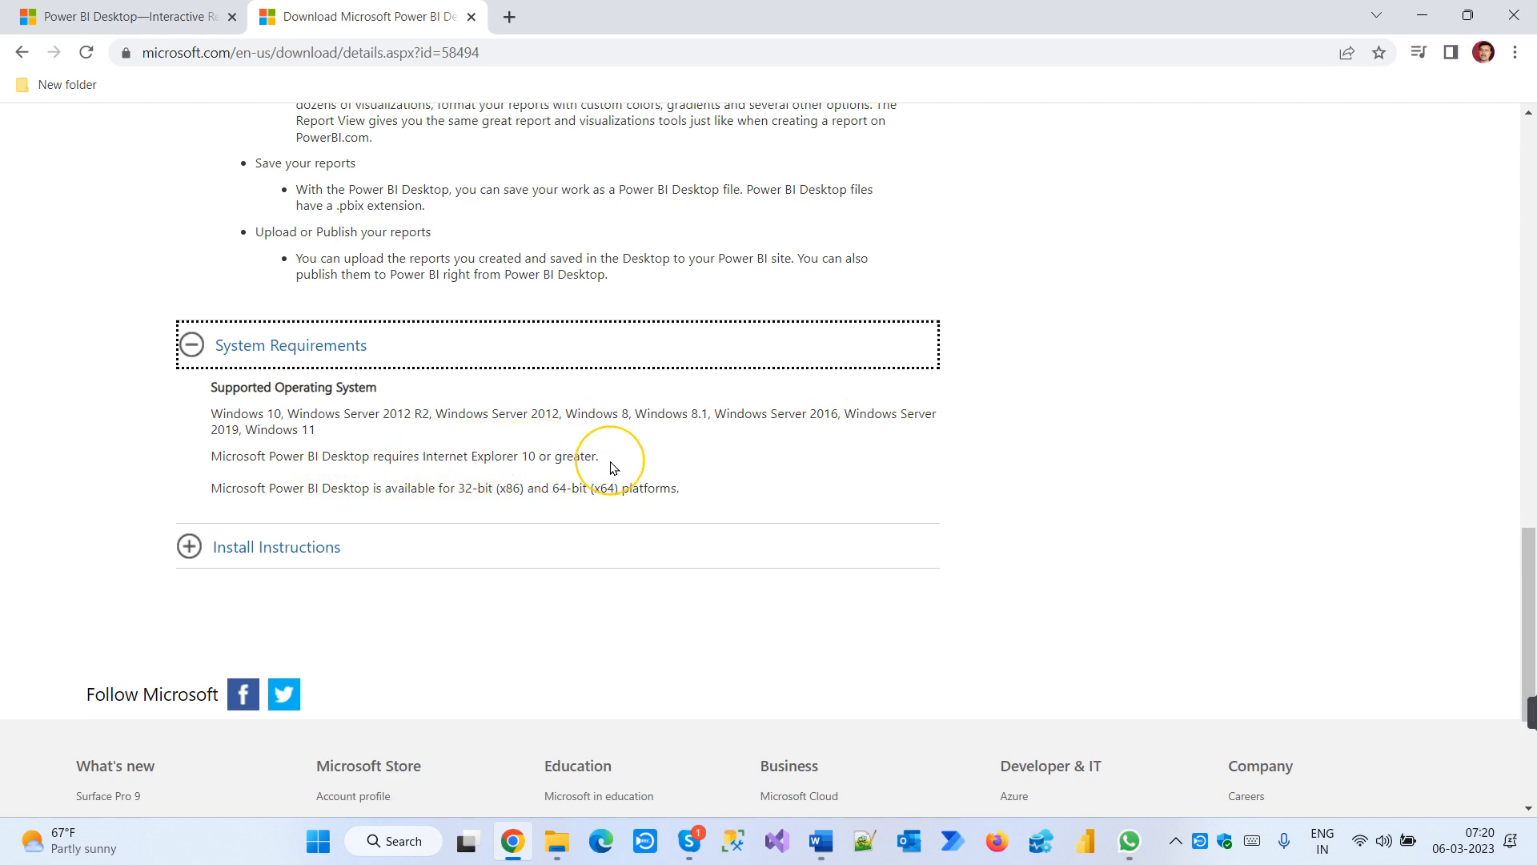
{"action": "left_click", "coordinate": [601, 842]}
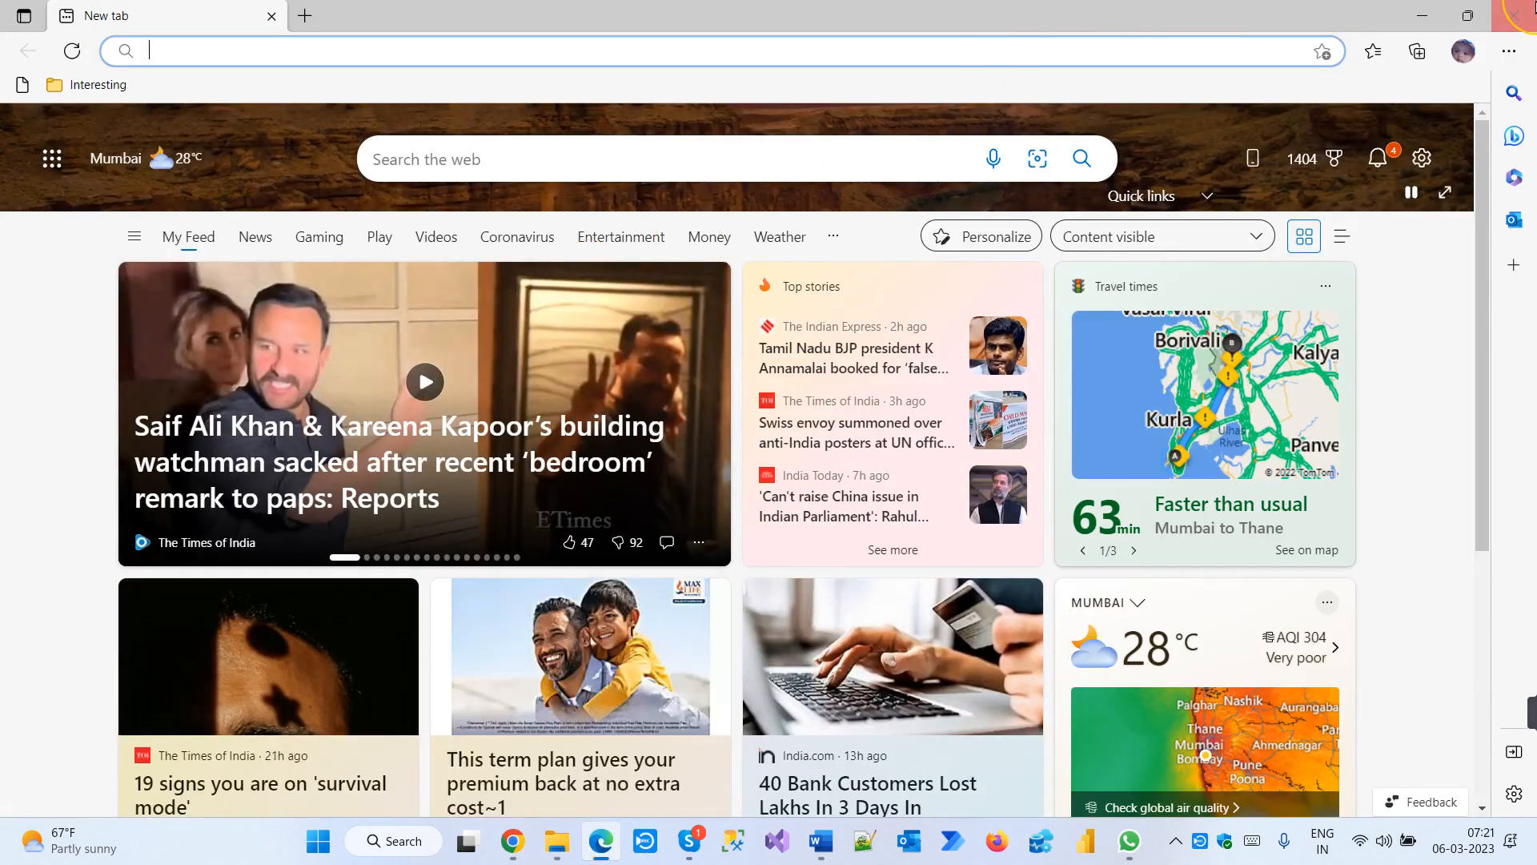
{"action": "left_click", "coordinate": [1516, 14]}
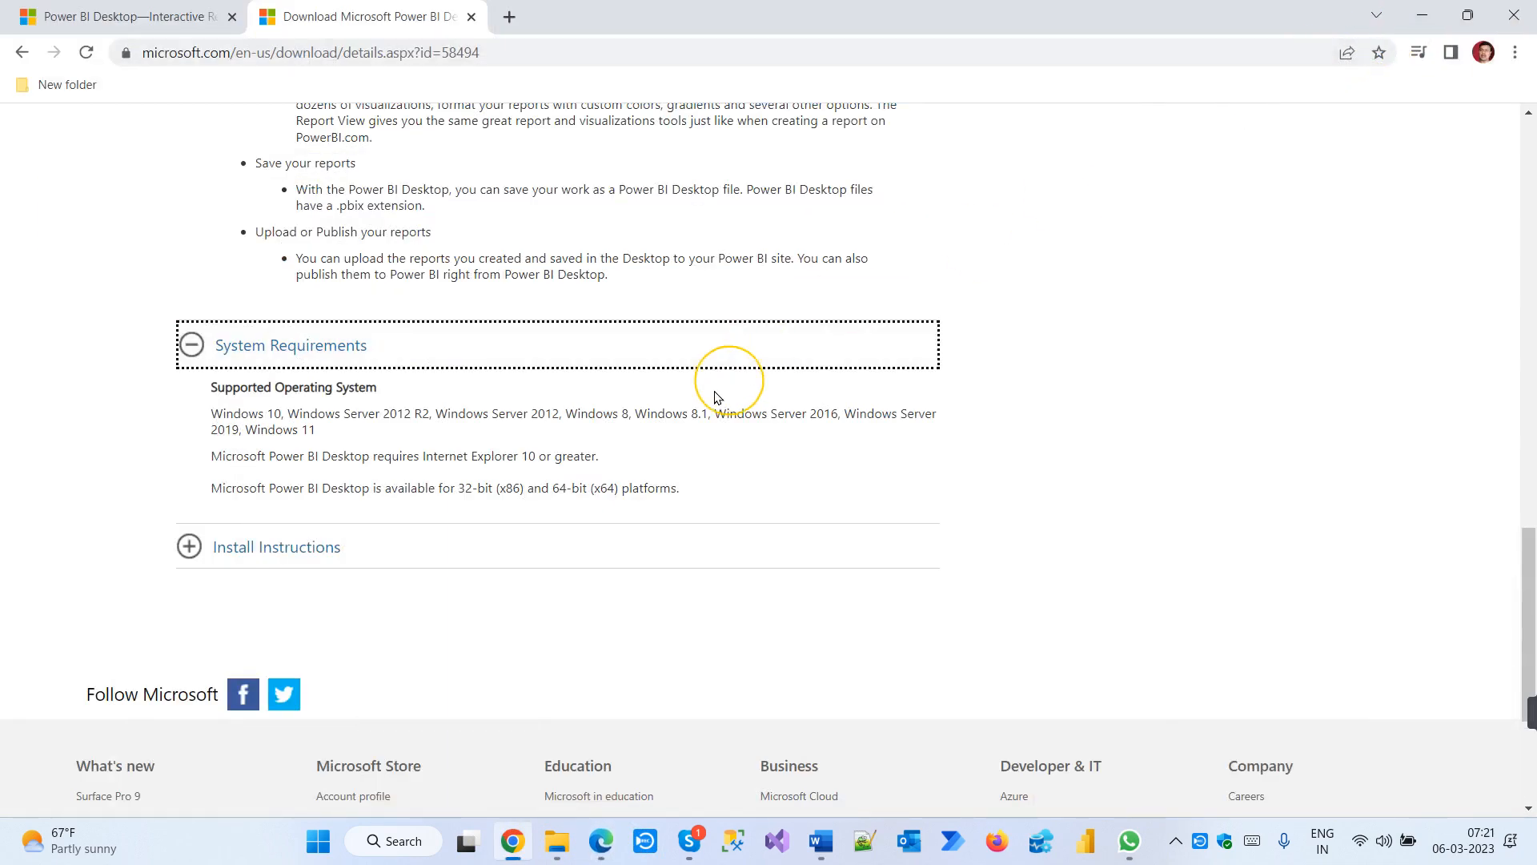
Expand the Install Instructions section and open the list of Power BI Desktop setup files to download
{"action": "left_click", "coordinate": [272, 546]}
{"action": "scroll", "coordinate": [720, 504], "scroll_direction": "down", "scroll_amount": 3}
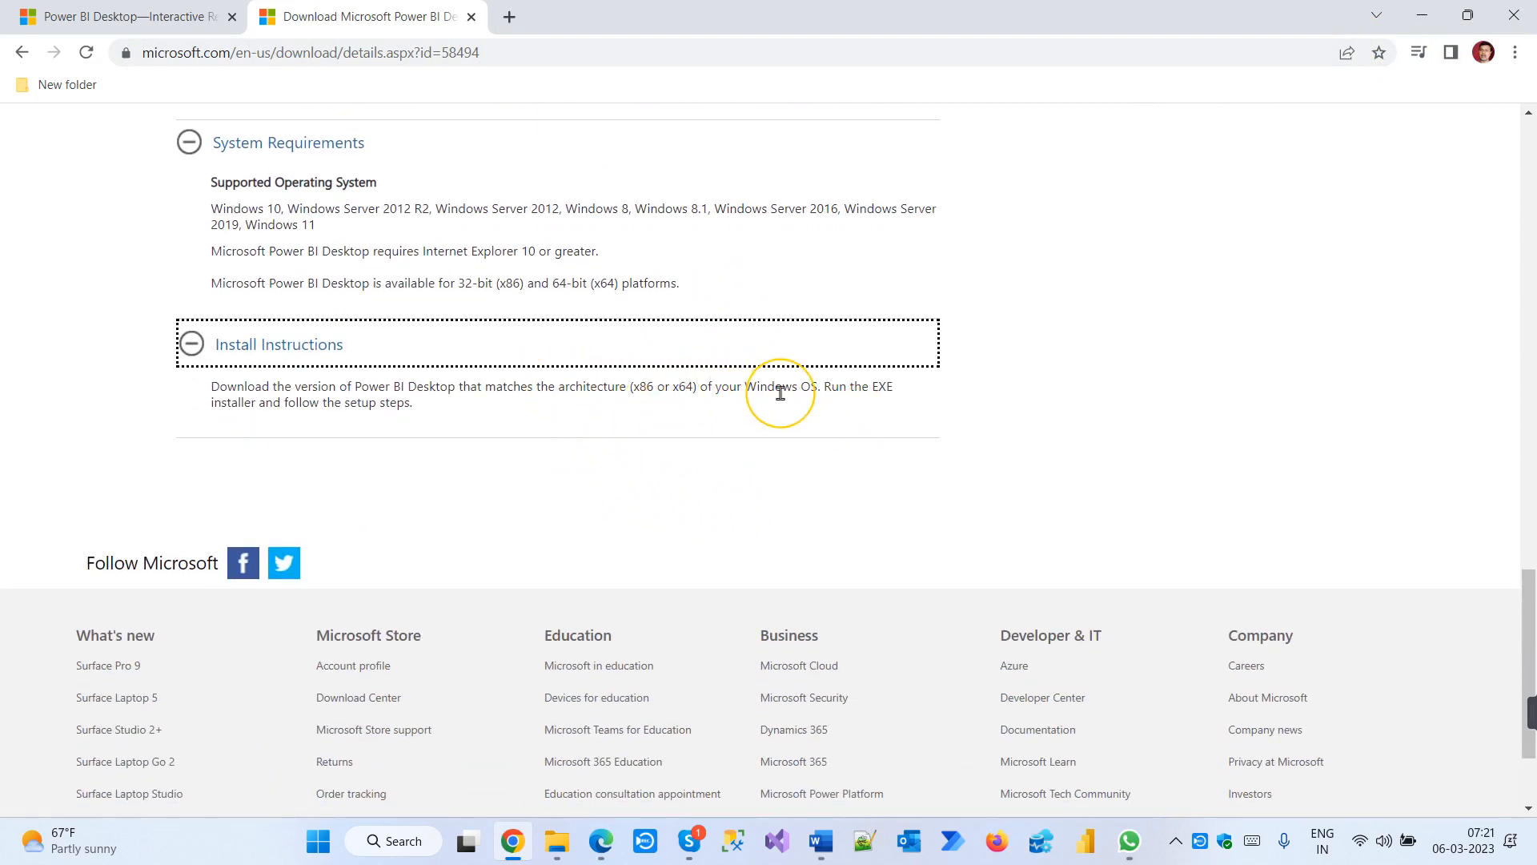
{"action": "scroll", "coordinate": [489, 400], "scroll_direction": "up", "scroll_amount": 10}
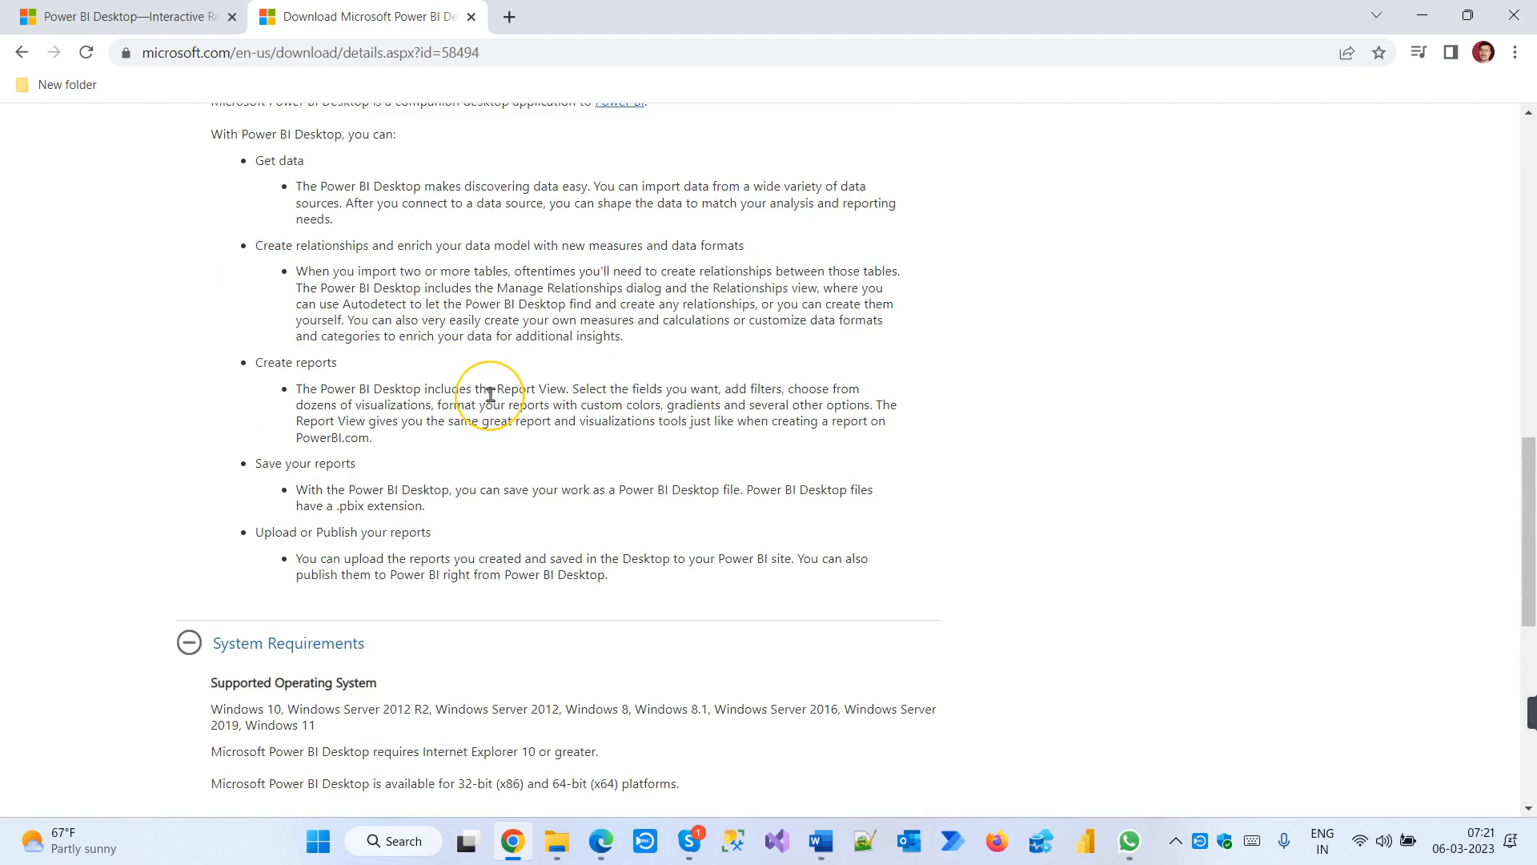
{"action": "scroll", "coordinate": [488, 397], "scroll_direction": "up", "scroll_amount": 6}
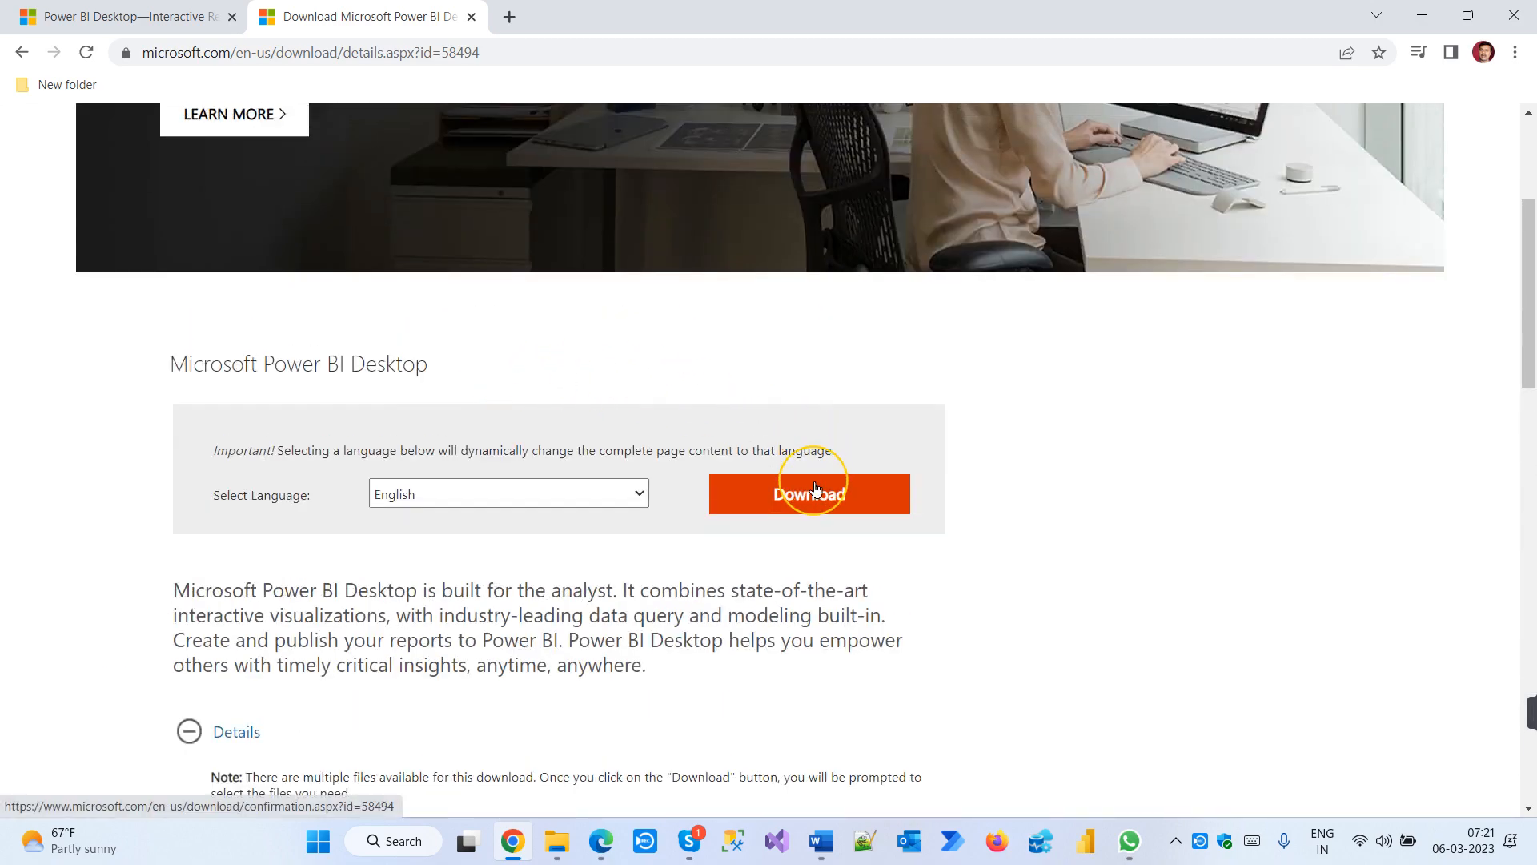
{"action": "left_click", "coordinate": [809, 490]}
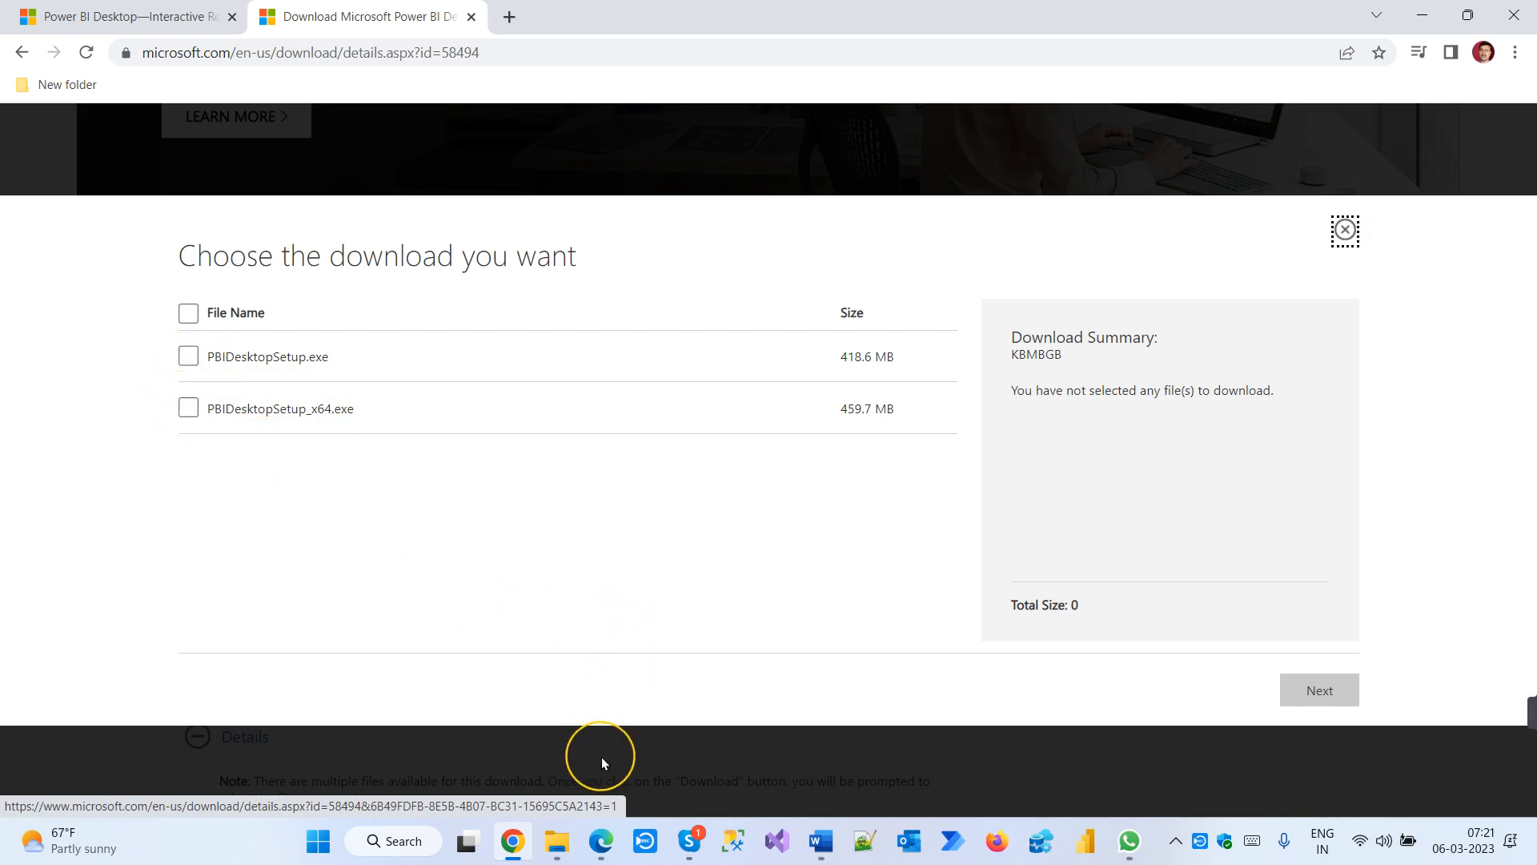
Open File Explorer and bring up the system properties of This PC
{"action": "key", "text": "super+e"}
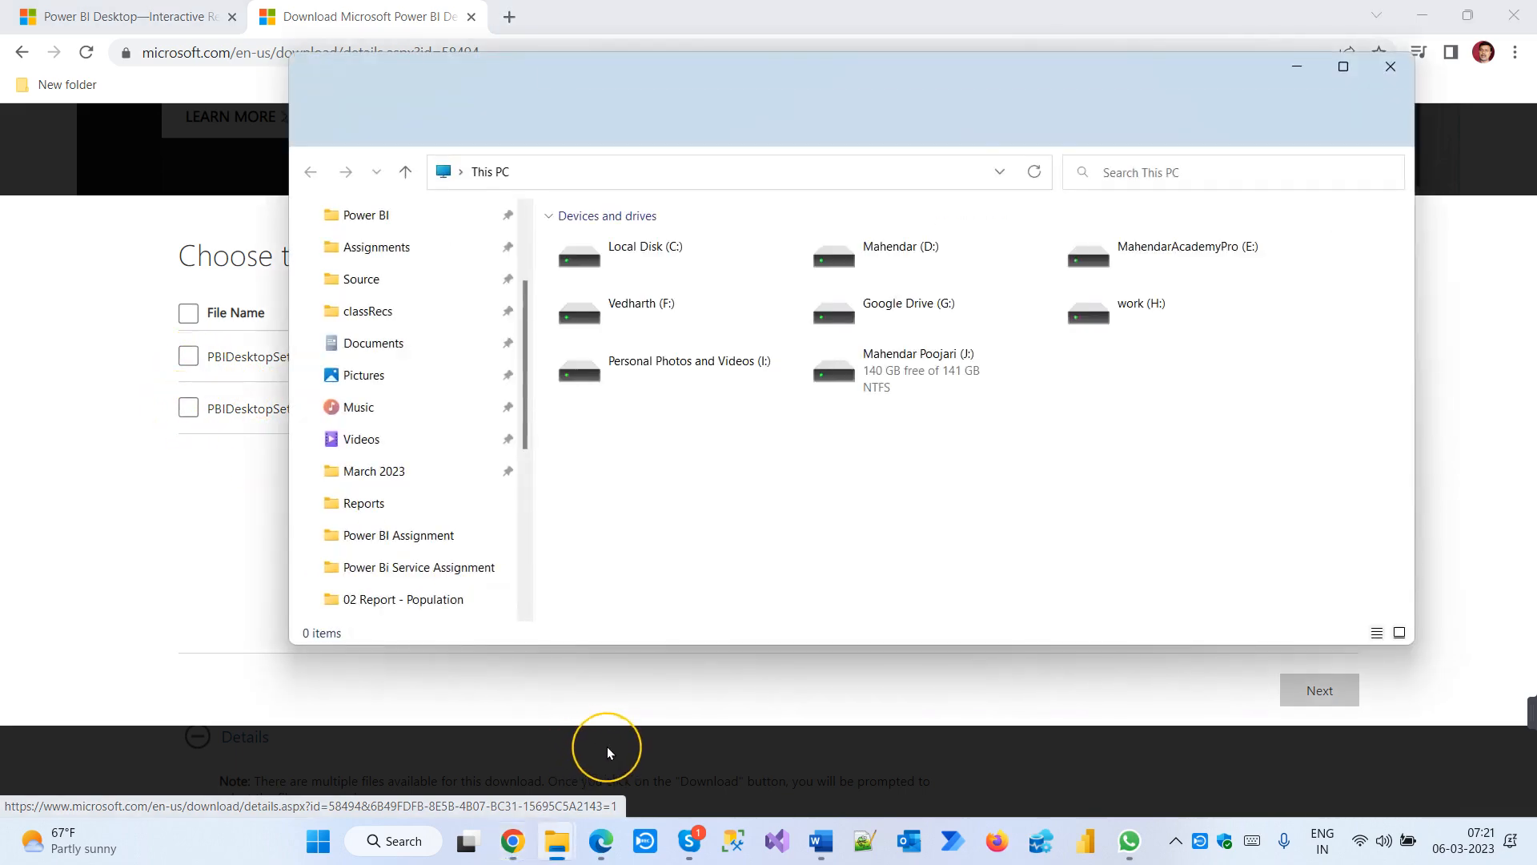
{"action": "scroll", "coordinate": [402, 452], "scroll_direction": "down", "scroll_amount": 2}
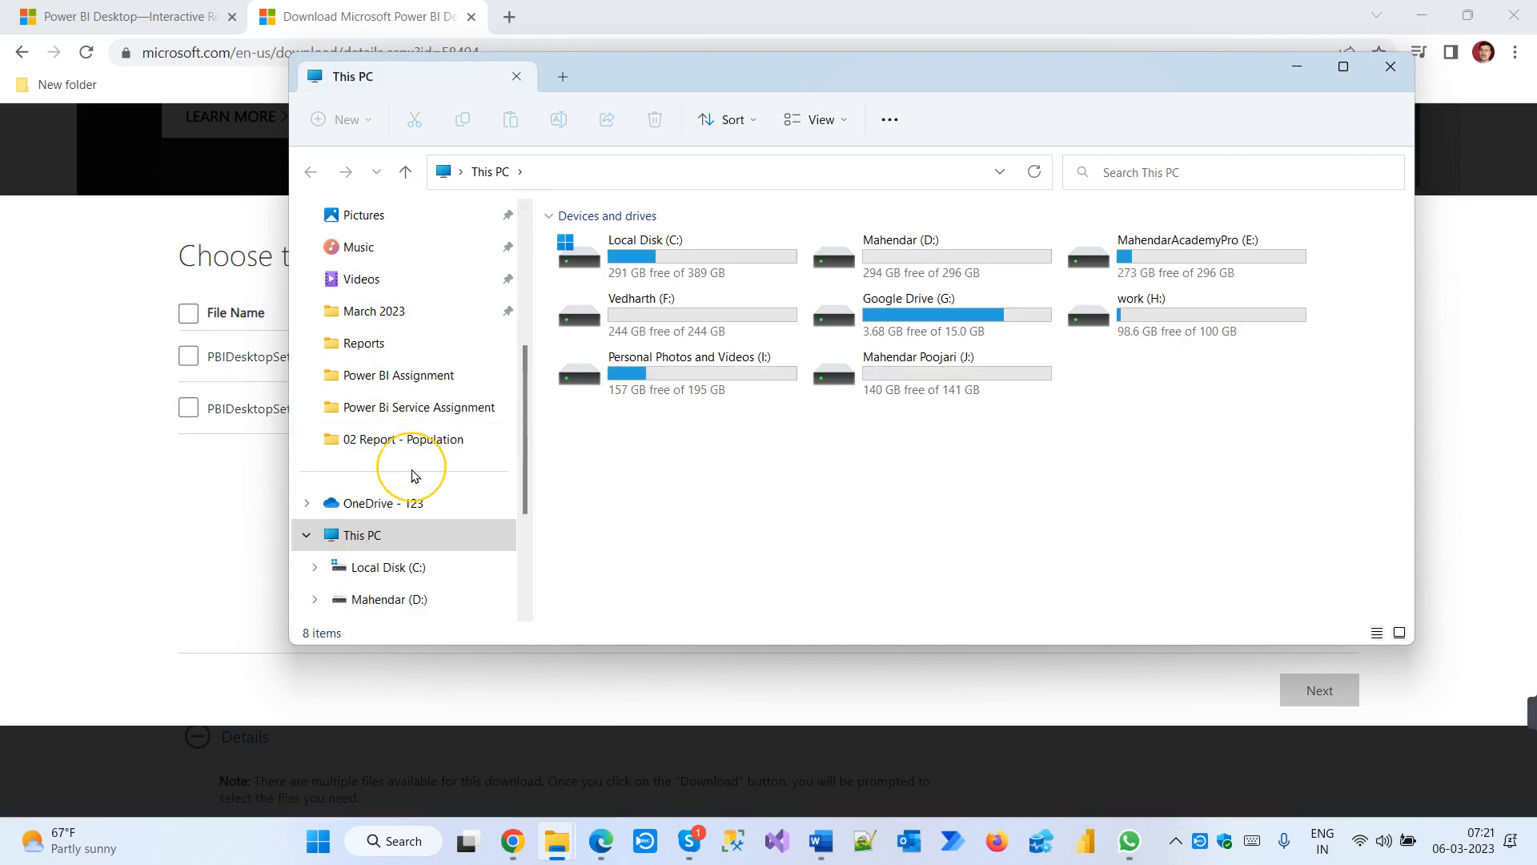
{"action": "left_click", "coordinate": [382, 531]}
{"action": "right_click", "coordinate": [373, 545]}
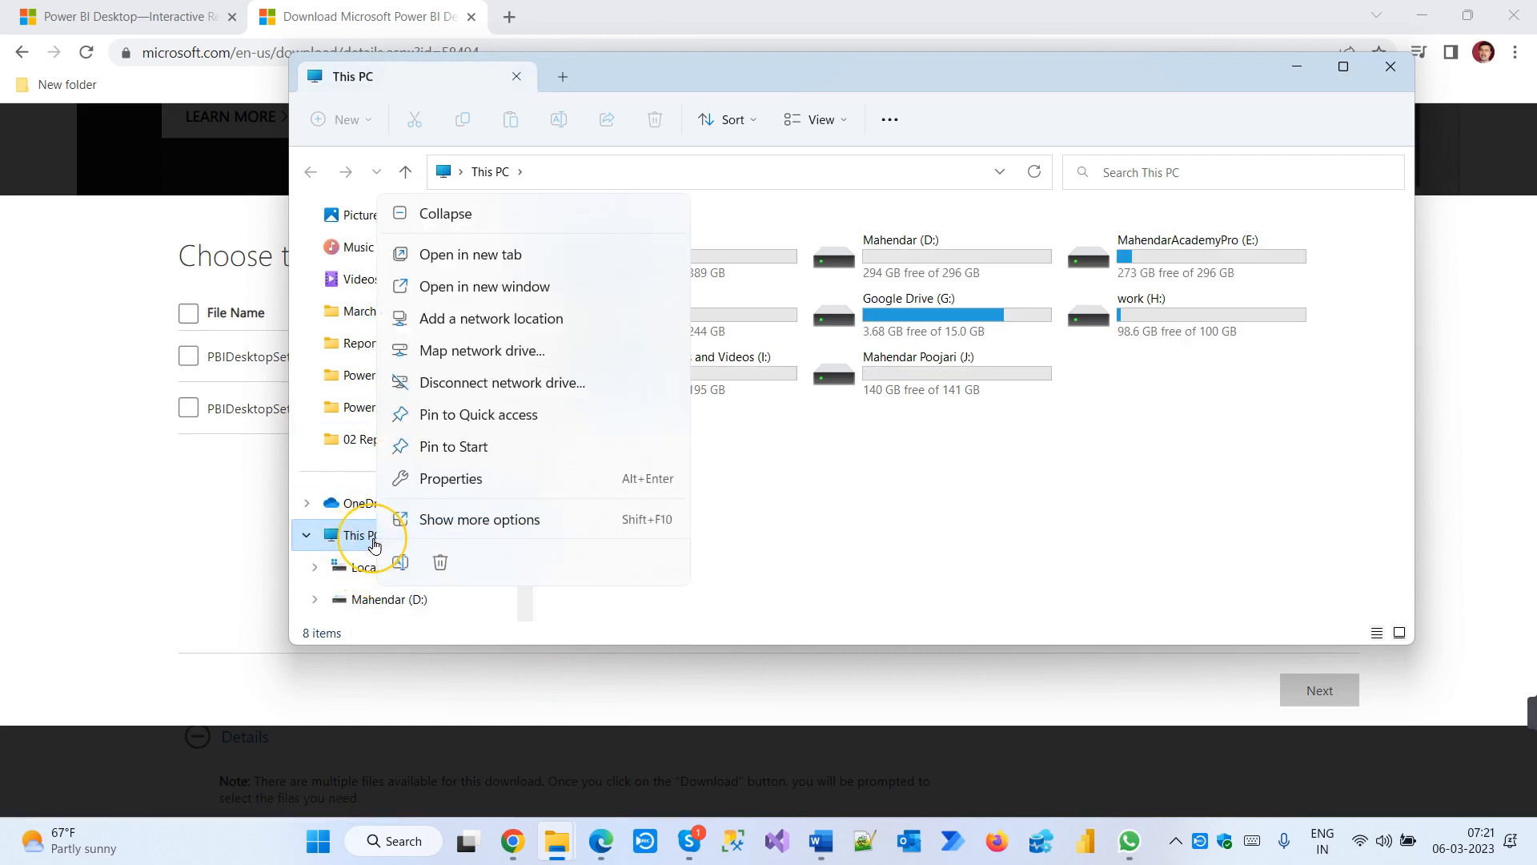
{"action": "left_click", "coordinate": [477, 520]}
{"action": "left_click", "coordinate": [682, 536]}
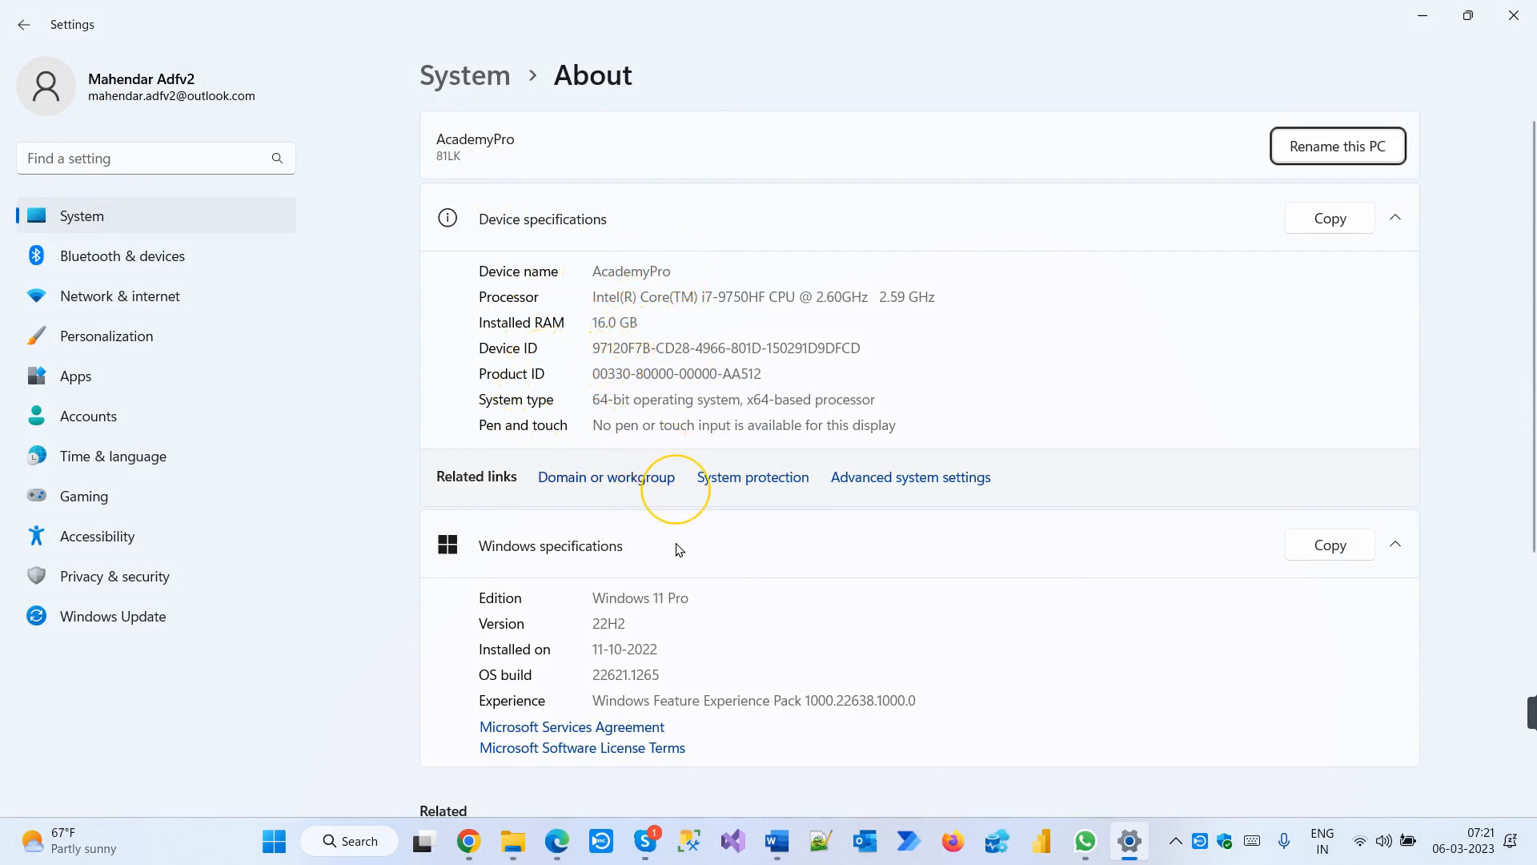
Highlight the Windows edition and system type in the About page, and minimize Settings and File Explorer
{"action": "left_click_drag", "start_coordinate": [594, 597], "coordinate": [707, 594]}
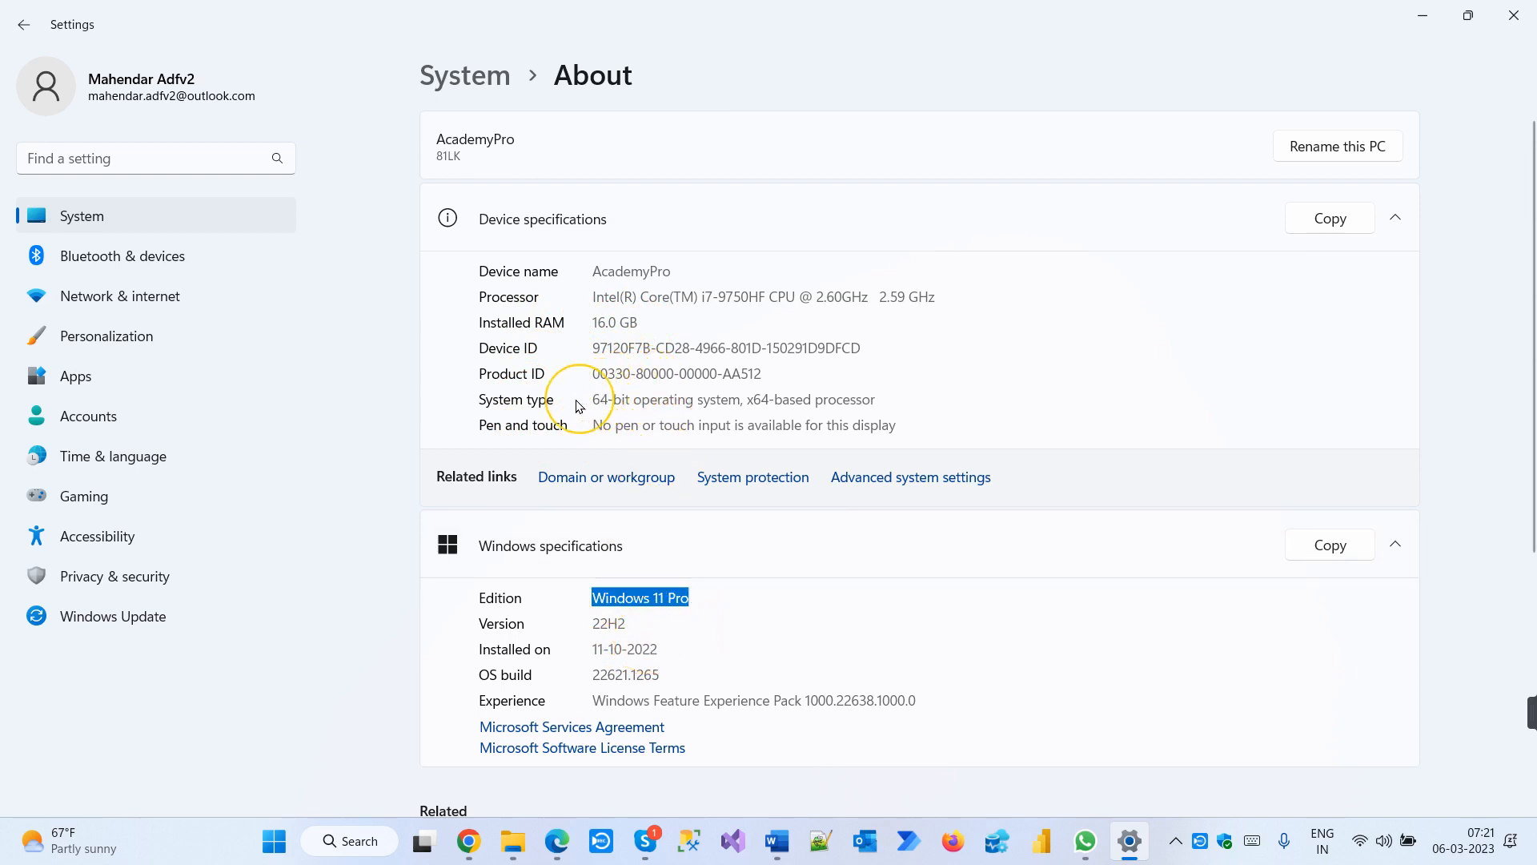
{"action": "left_click_drag", "start_coordinate": [593, 399], "coordinate": [913, 406]}
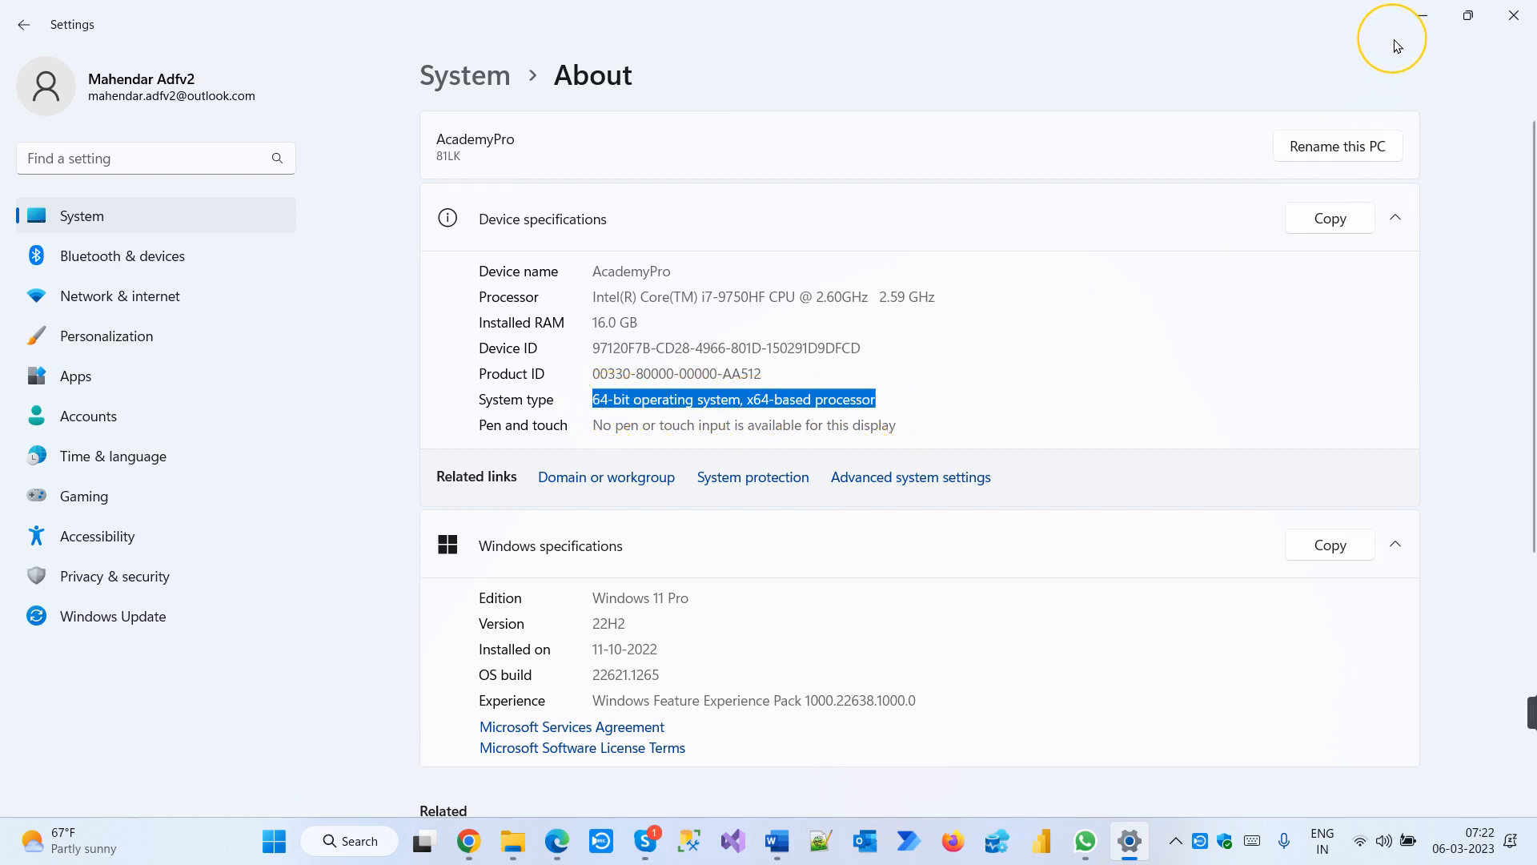
{"action": "left_click", "coordinate": [1421, 24]}
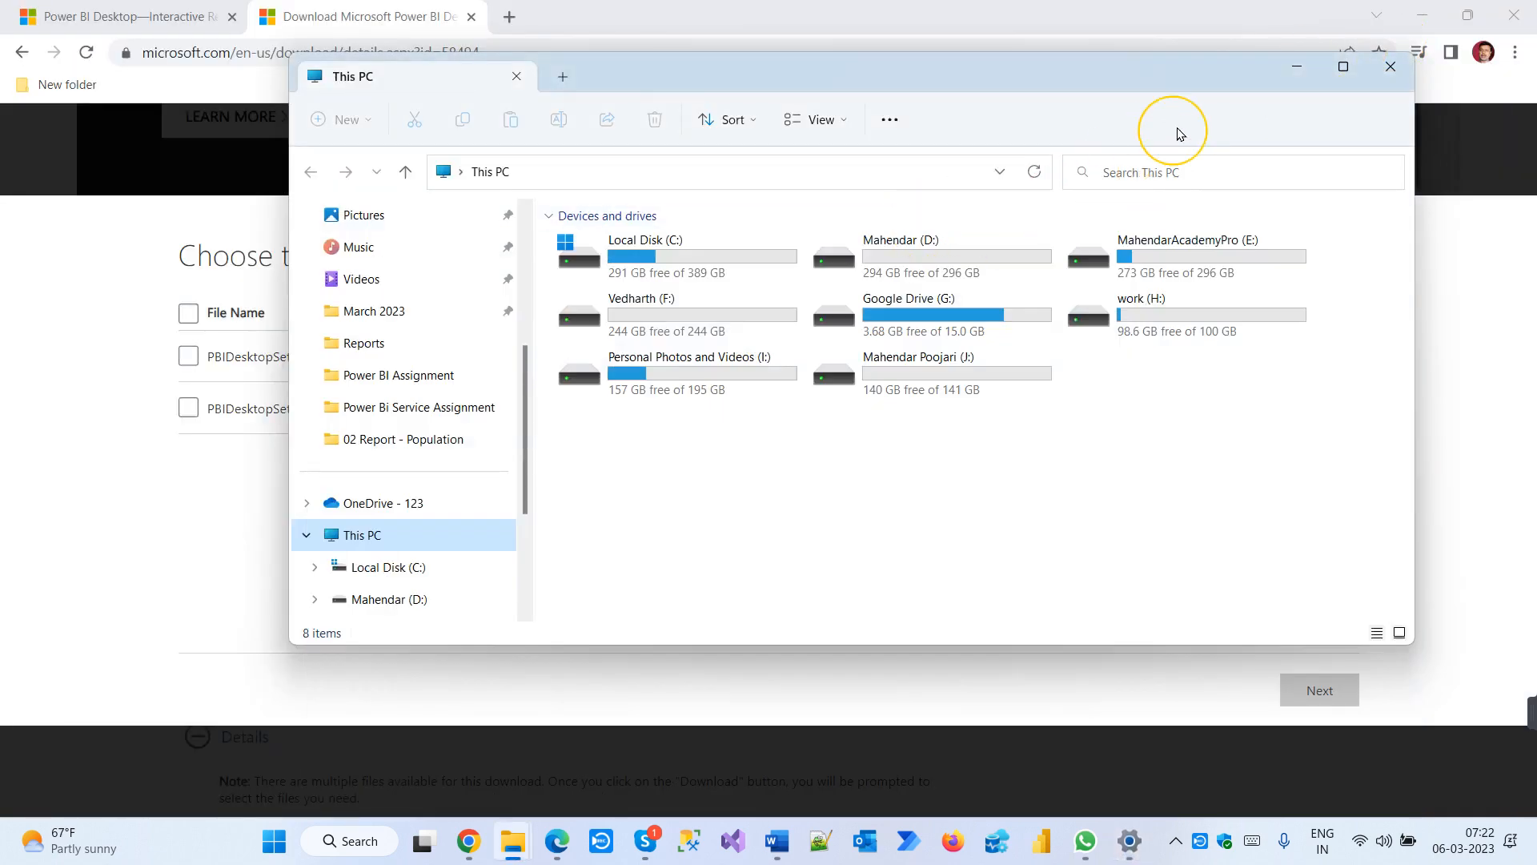
{"action": "left_click", "coordinate": [1291, 69]}
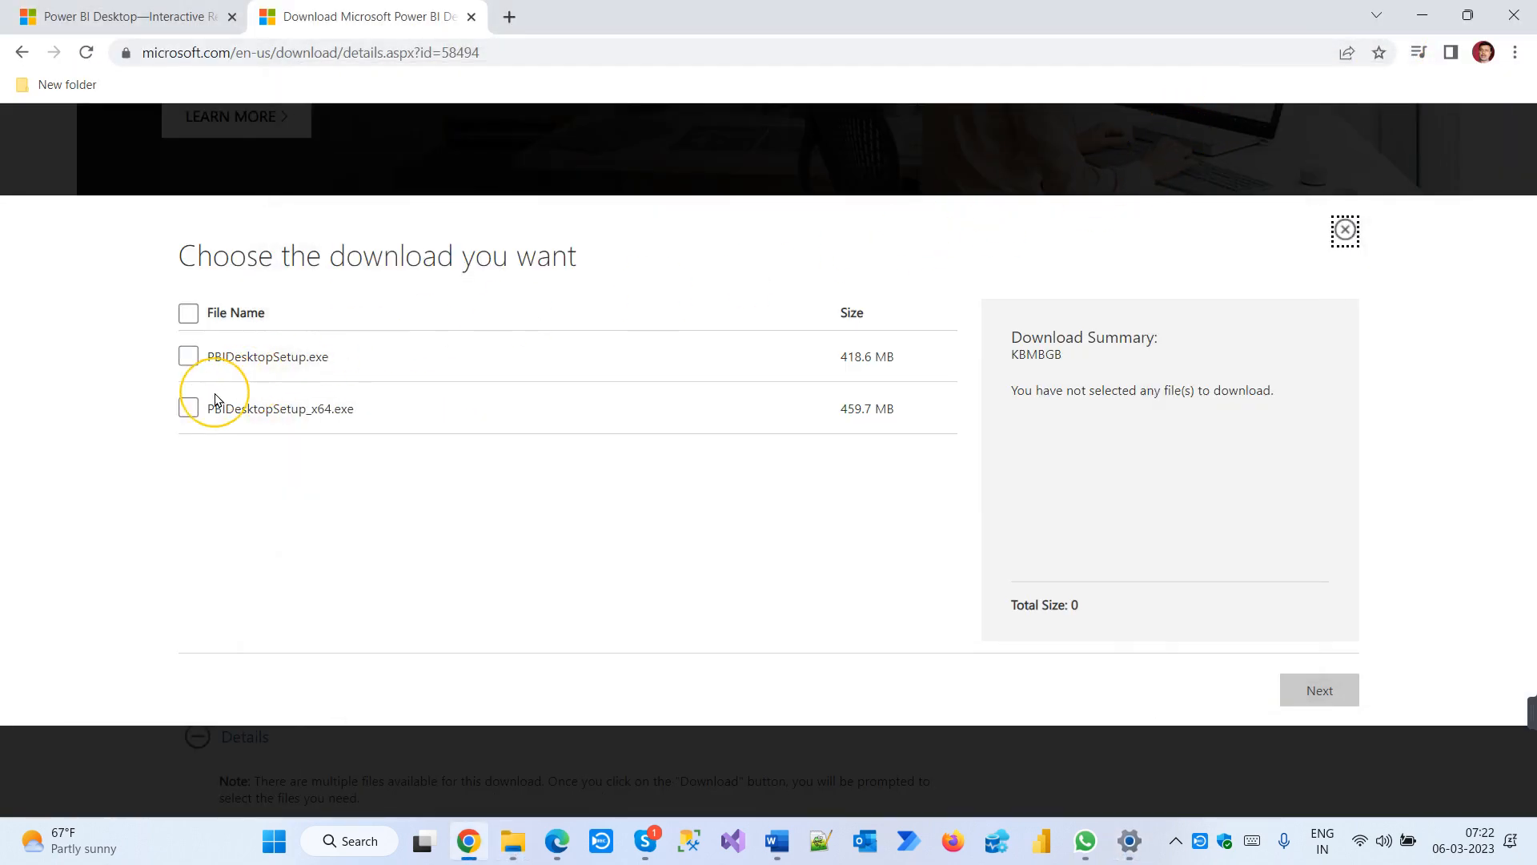
Download PBIDesktopSetup_x64.exe and launch the installer
{"action": "left_click", "coordinate": [190, 410]}
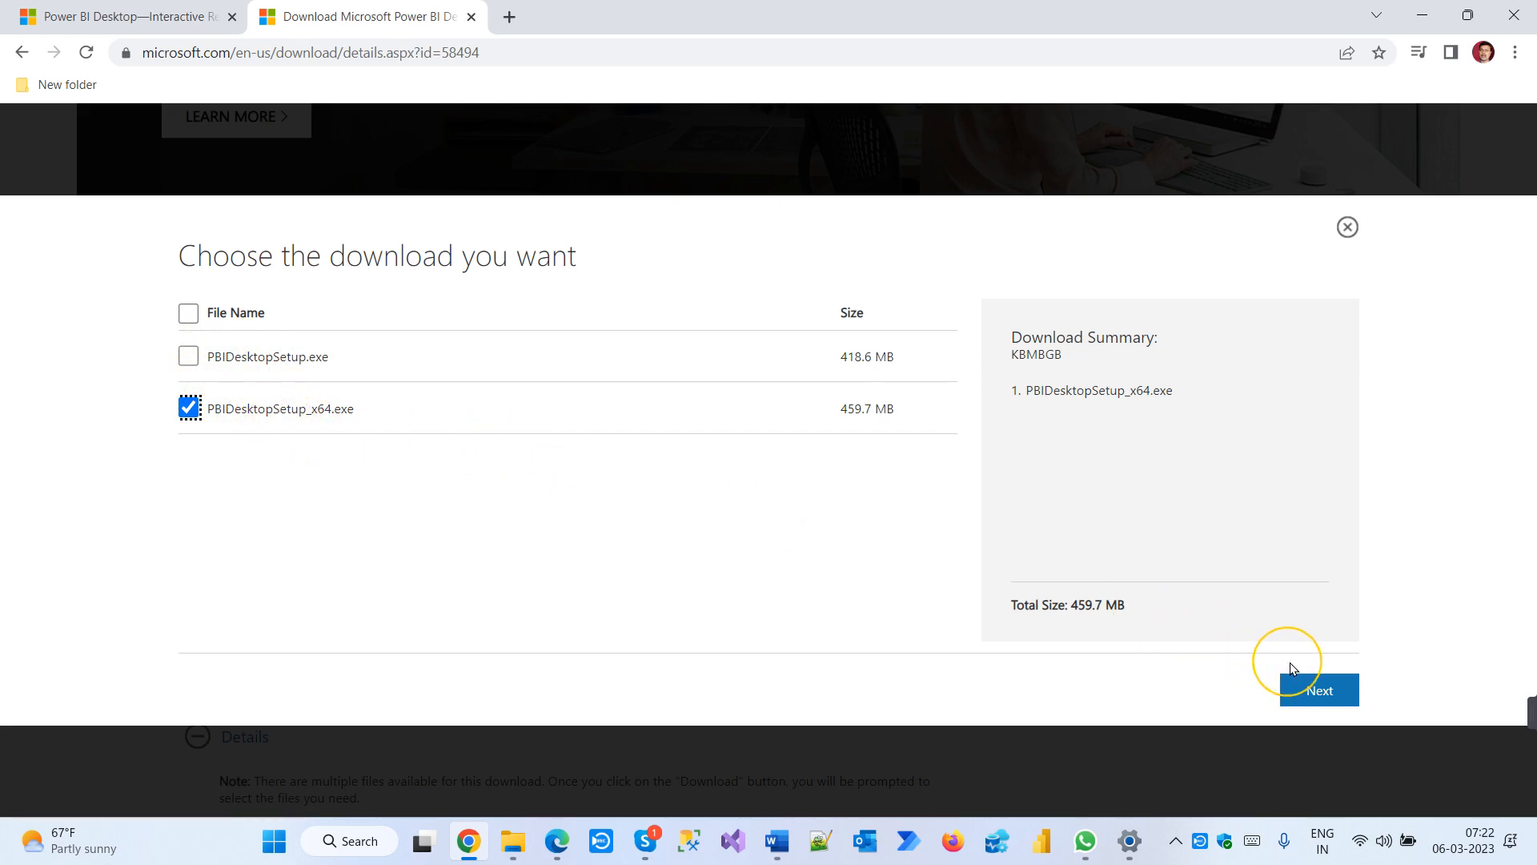
{"action": "left_click", "coordinate": [1313, 688]}
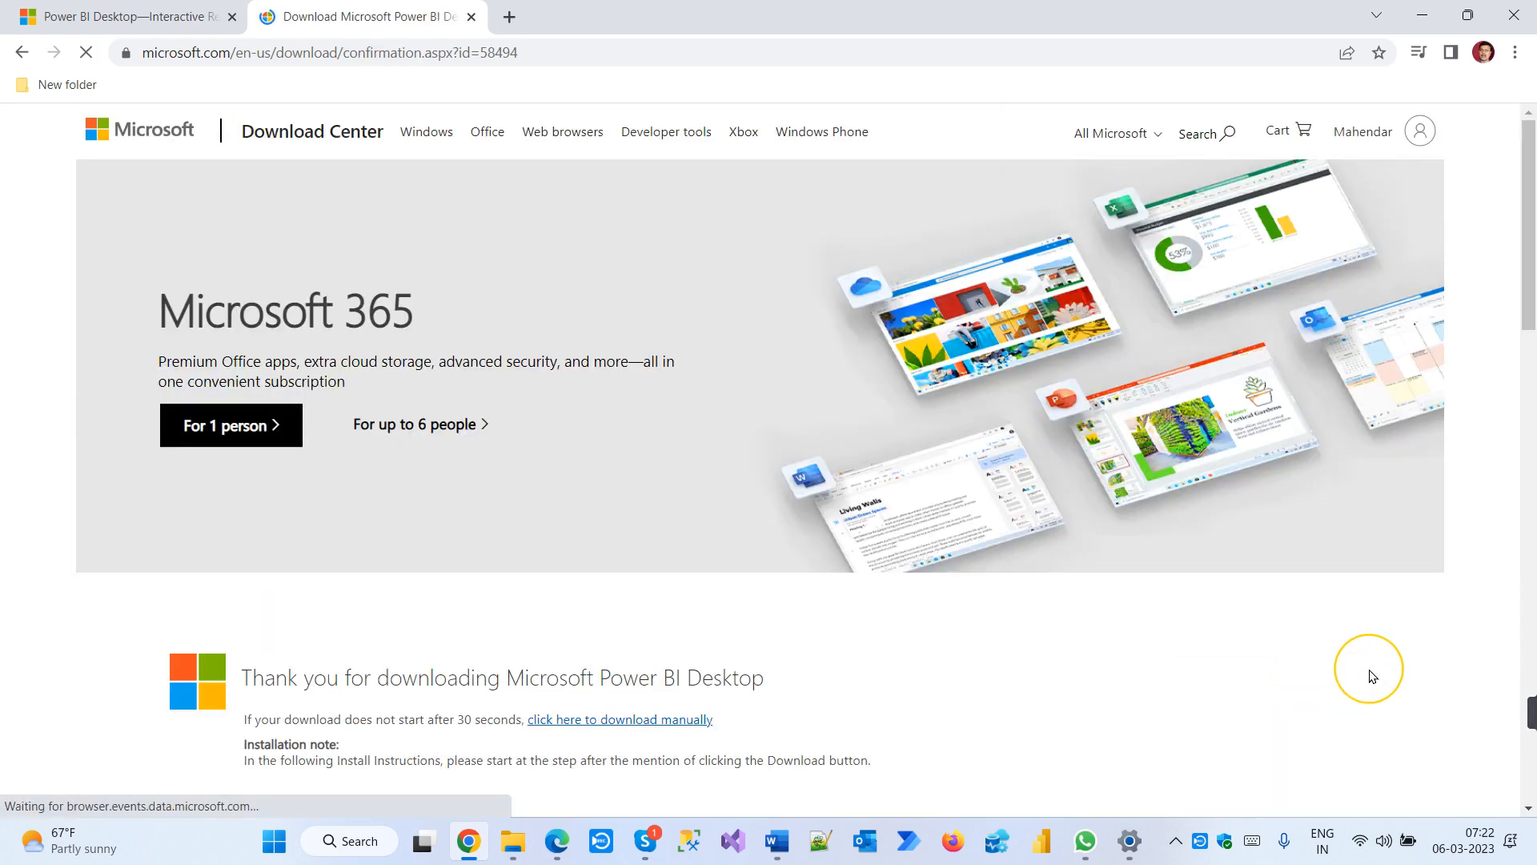
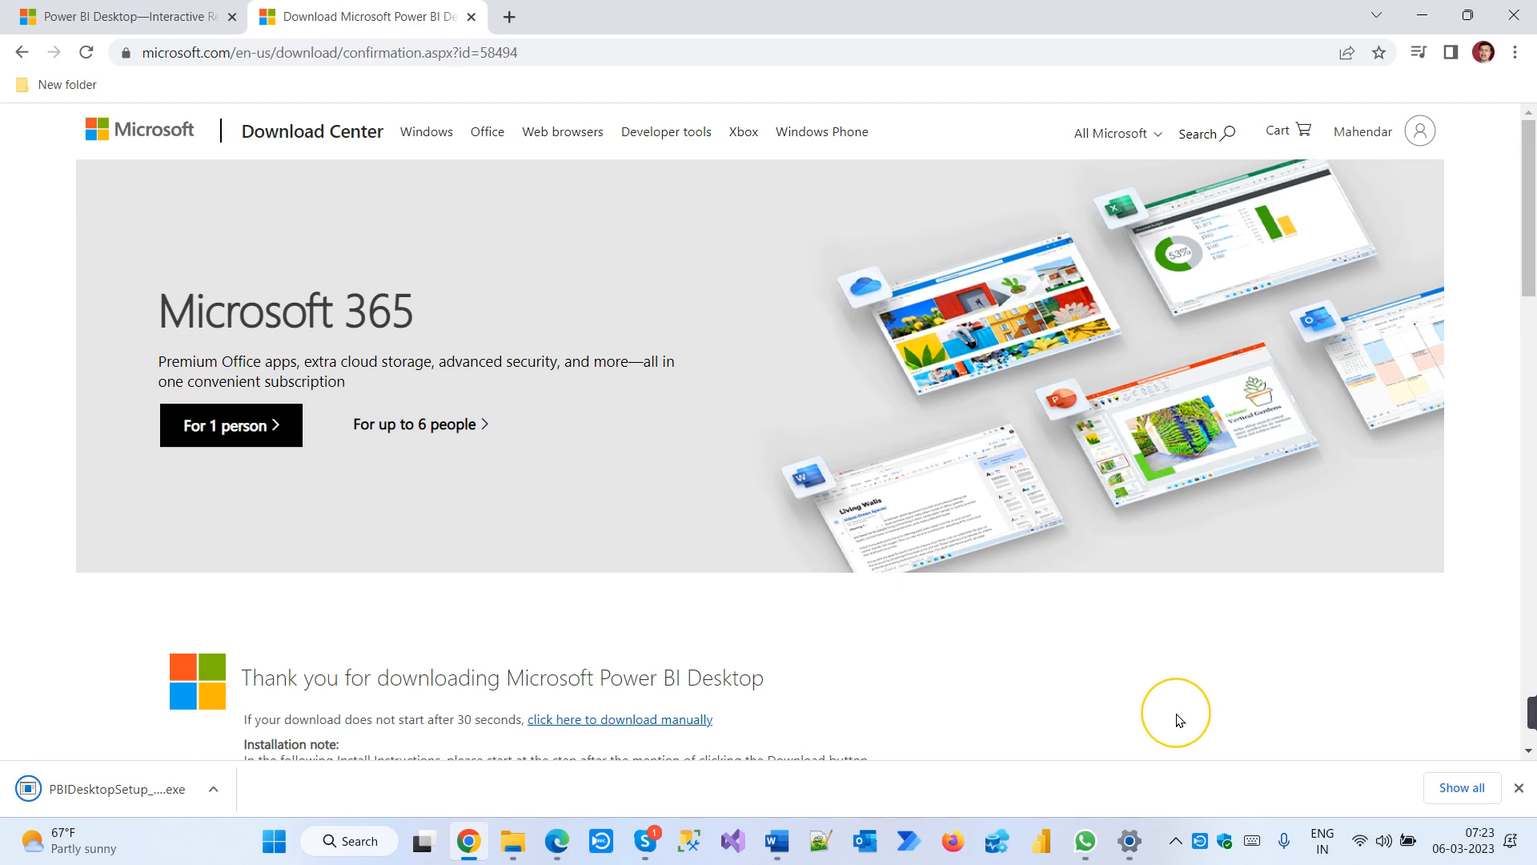
{"action": "left_click", "coordinate": [214, 789]}
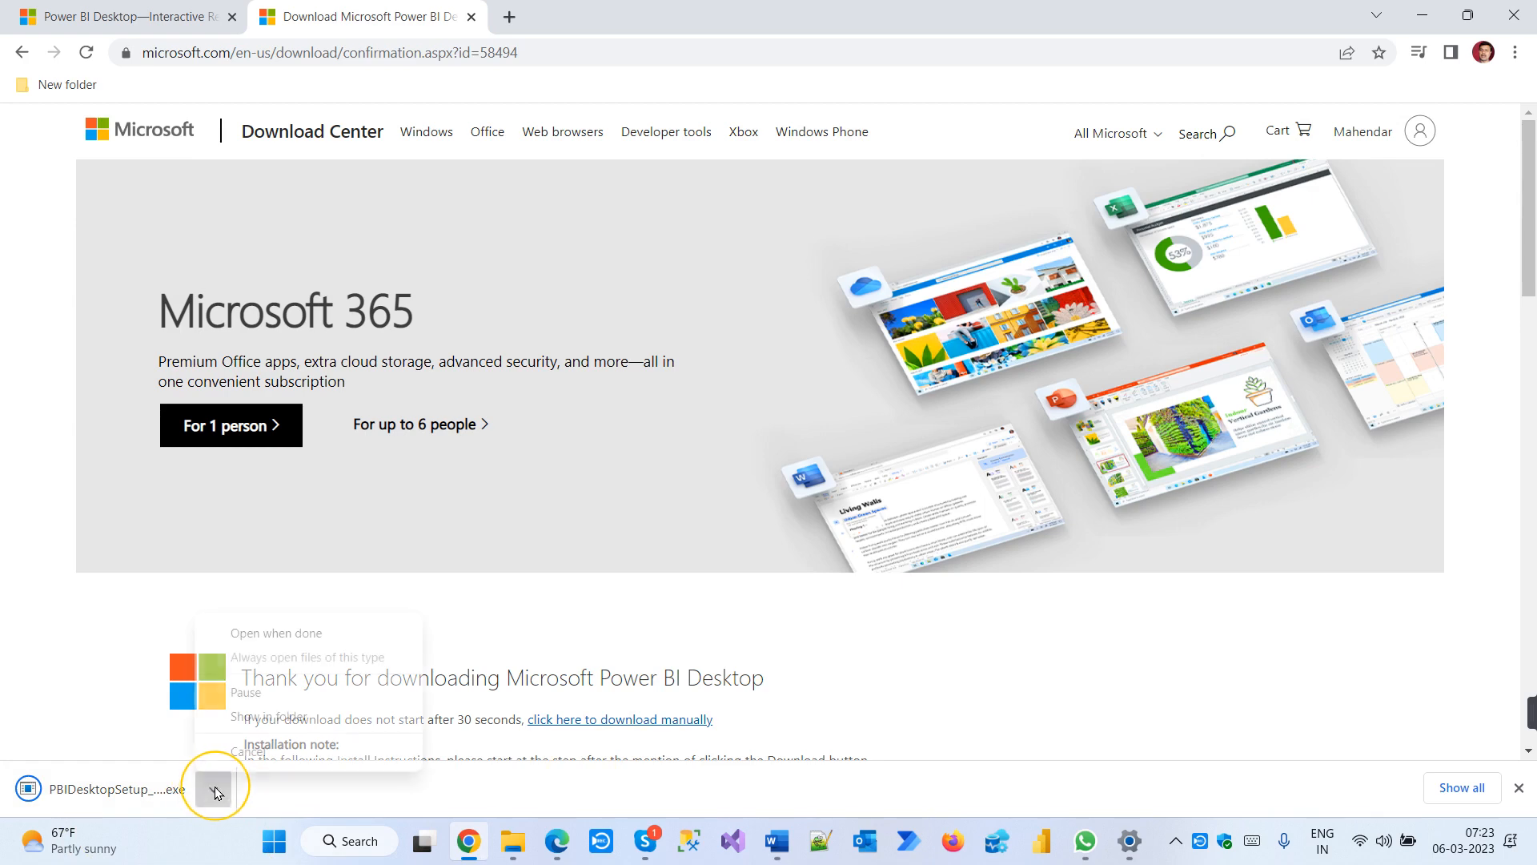
{"action": "left_click", "coordinate": [285, 715]}
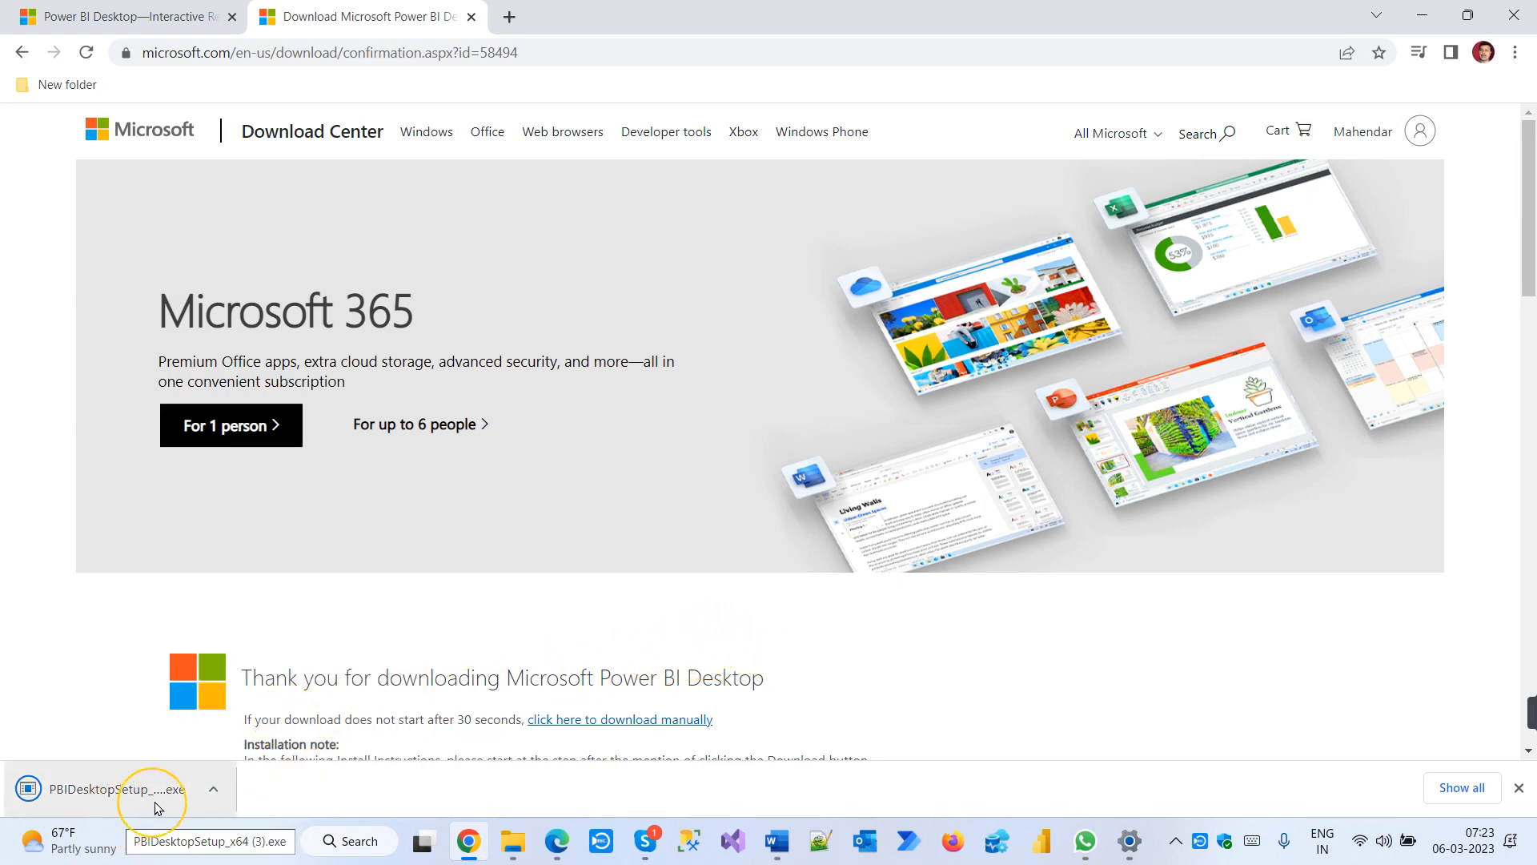
{"action": "left_click", "coordinate": [213, 790]}
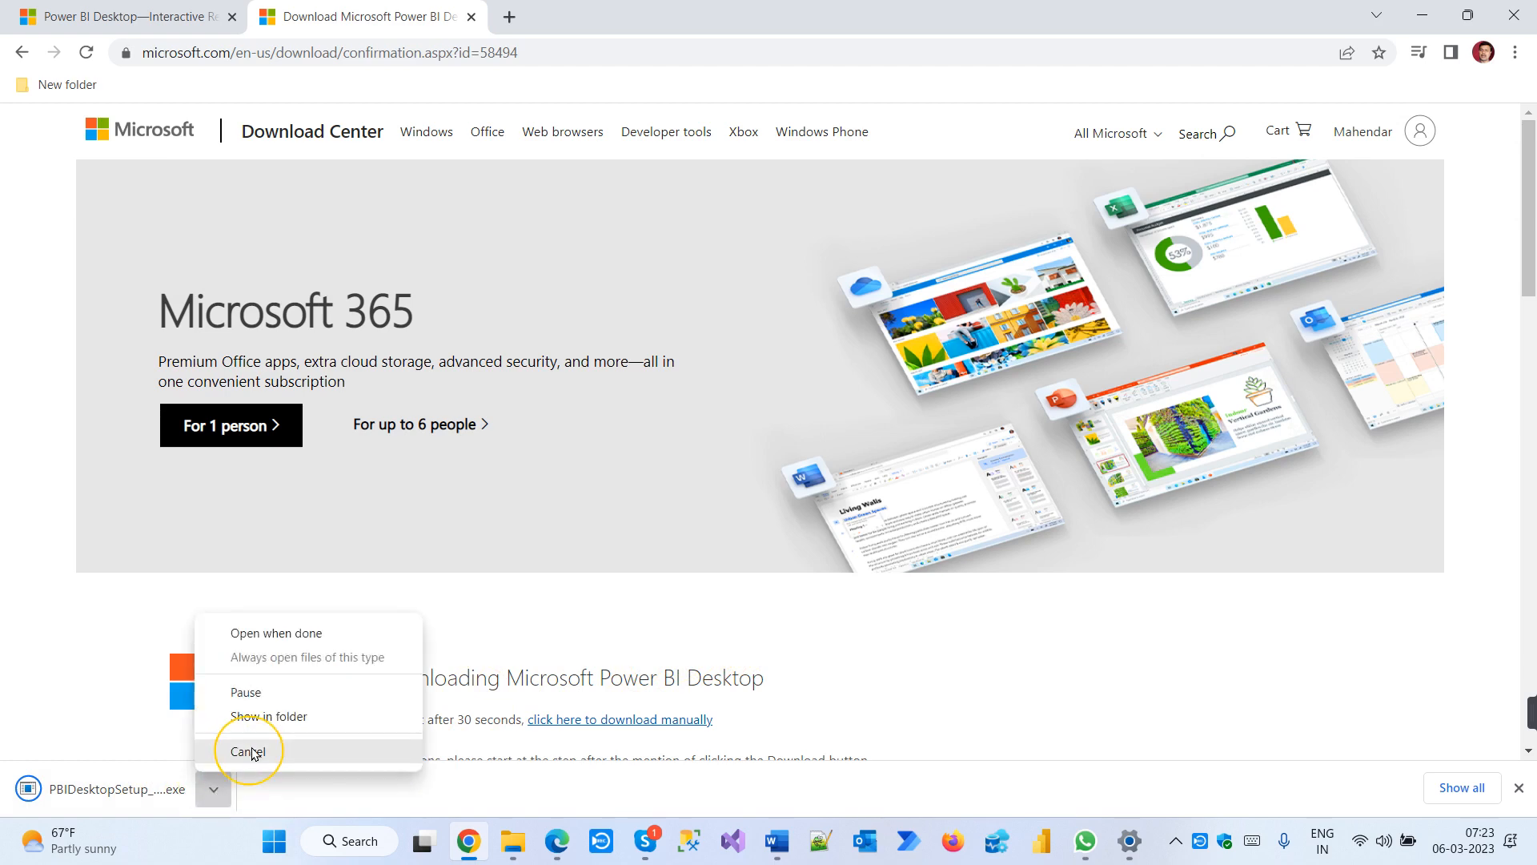
{"action": "left_click", "coordinate": [104, 791]}
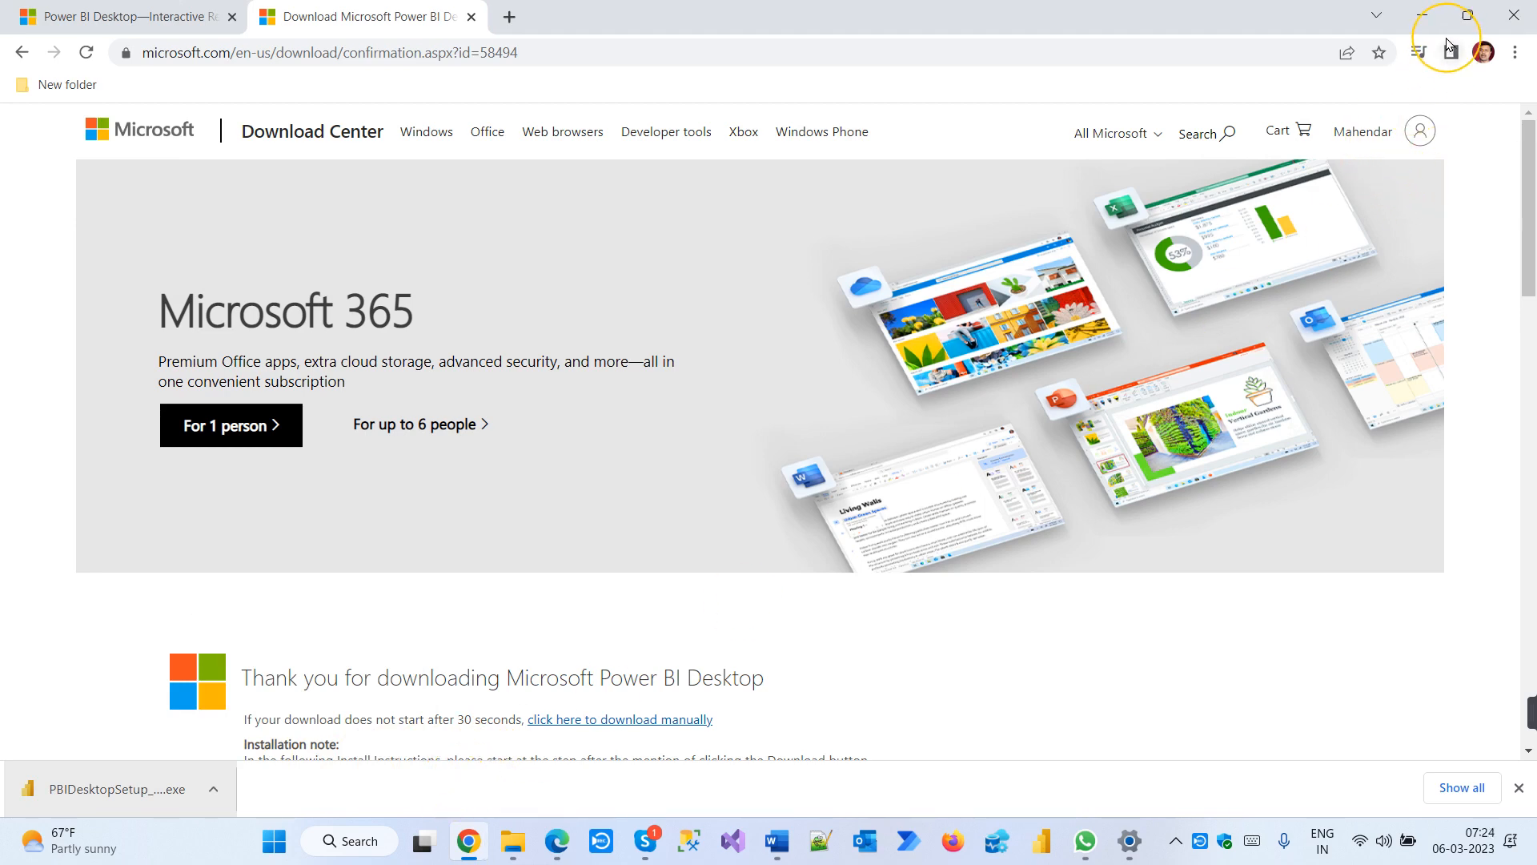
Minimize the Chrome and Word windows and refresh the desktop
{"action": "left_click", "coordinate": [1420, 16]}
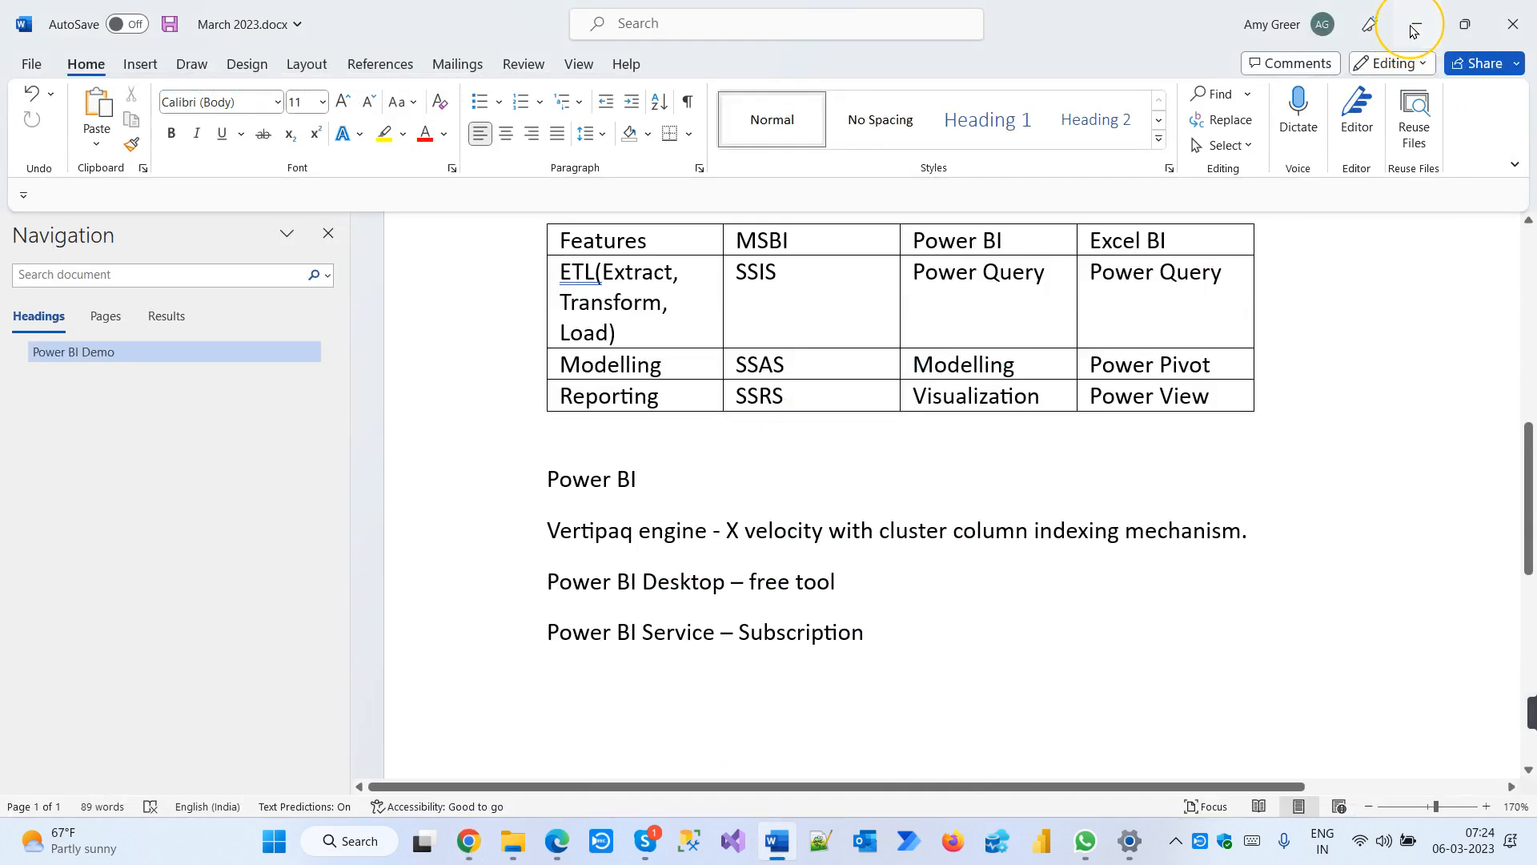
{"action": "left_click", "coordinate": [1413, 30]}
{"action": "left_click", "coordinate": [1409, 18]}
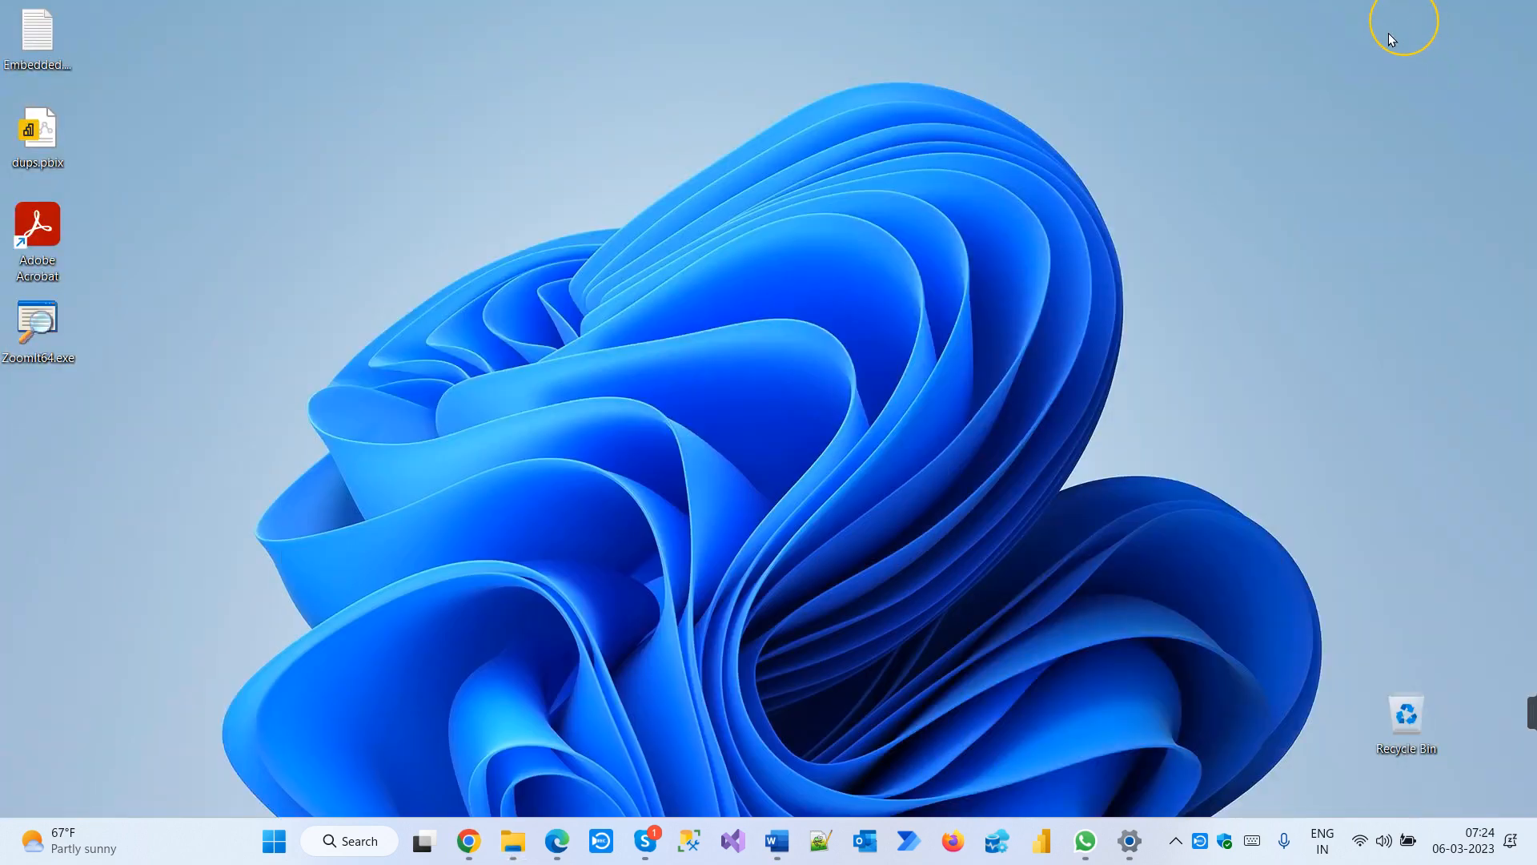
{"action": "right_click", "coordinate": [908, 230]}
{"action": "left_click", "coordinate": [979, 305]}
{"action": "right_click", "coordinate": [1242, 232]}
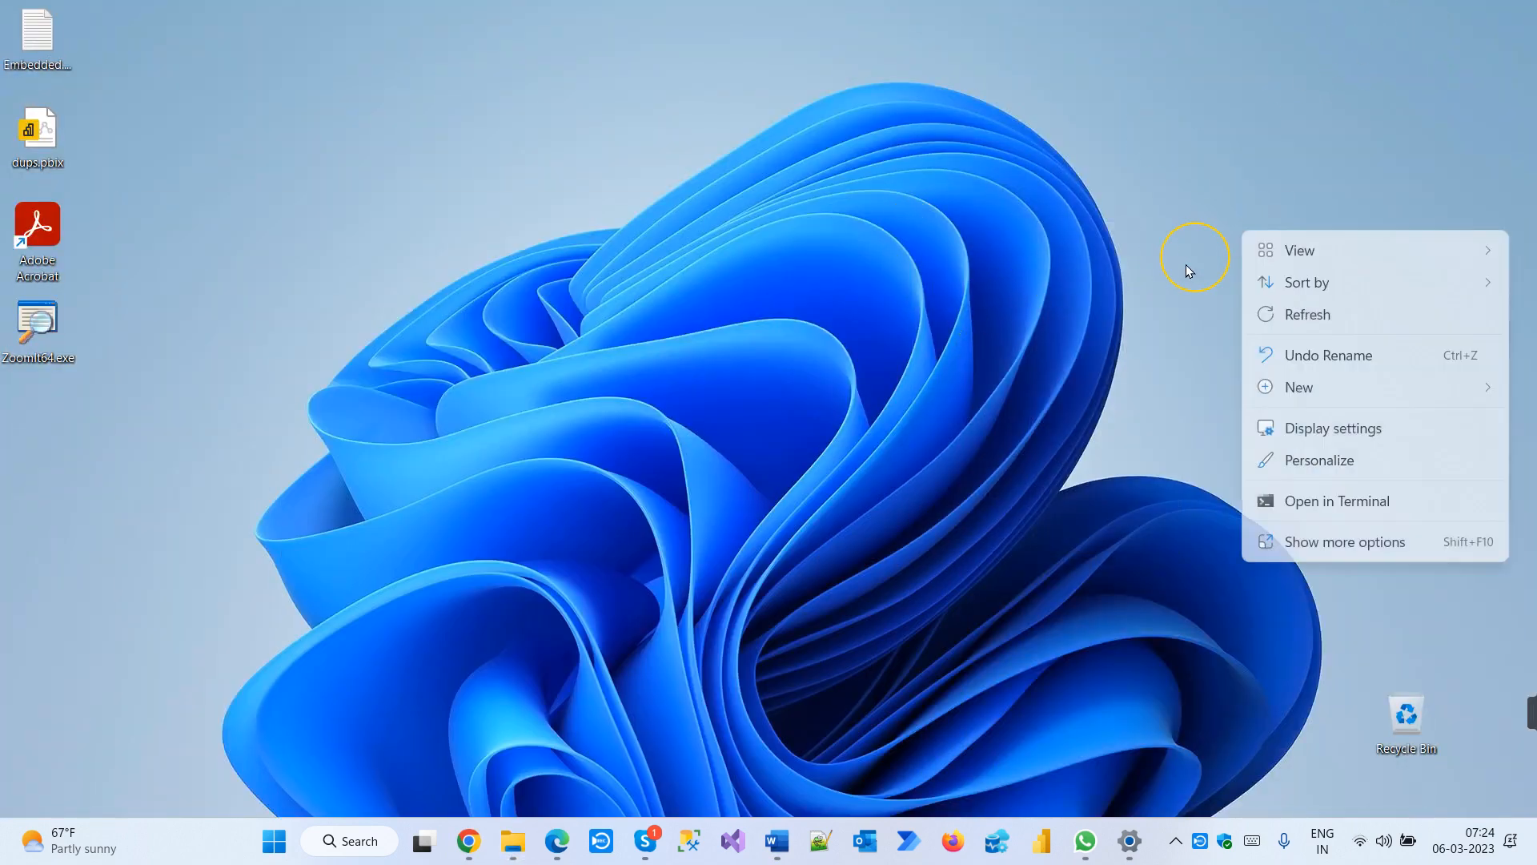
{"action": "left_click", "coordinate": [1352, 312]}
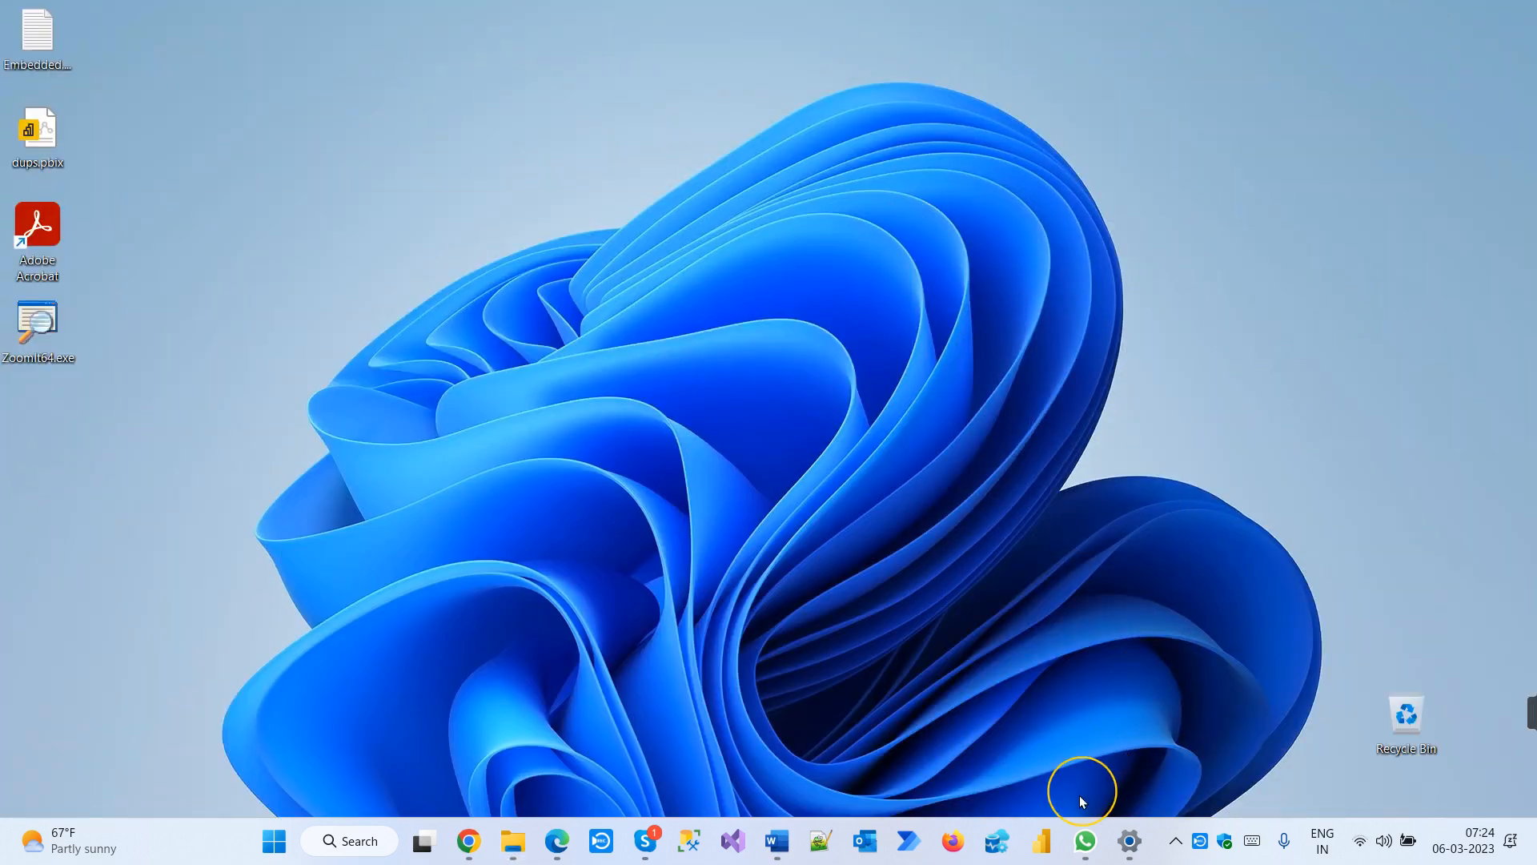
Check the Chrome download confirmation page and minimize it, and open and close Microsoft Edge
{"action": "left_click", "coordinate": [468, 839]}
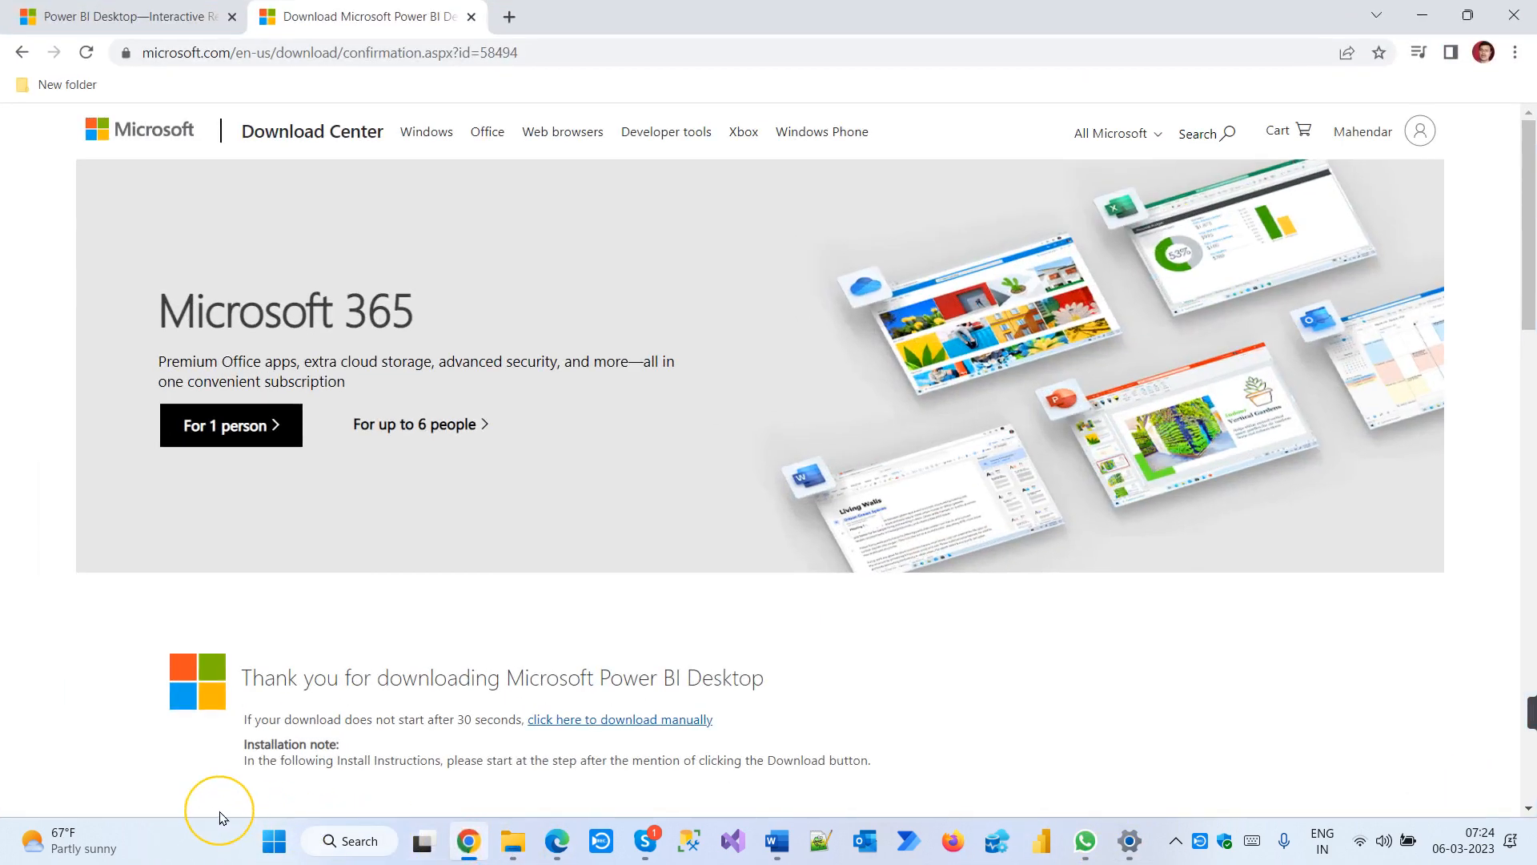
{"action": "left_click", "coordinate": [468, 839]}
{"action": "left_click", "coordinate": [543, 847]}
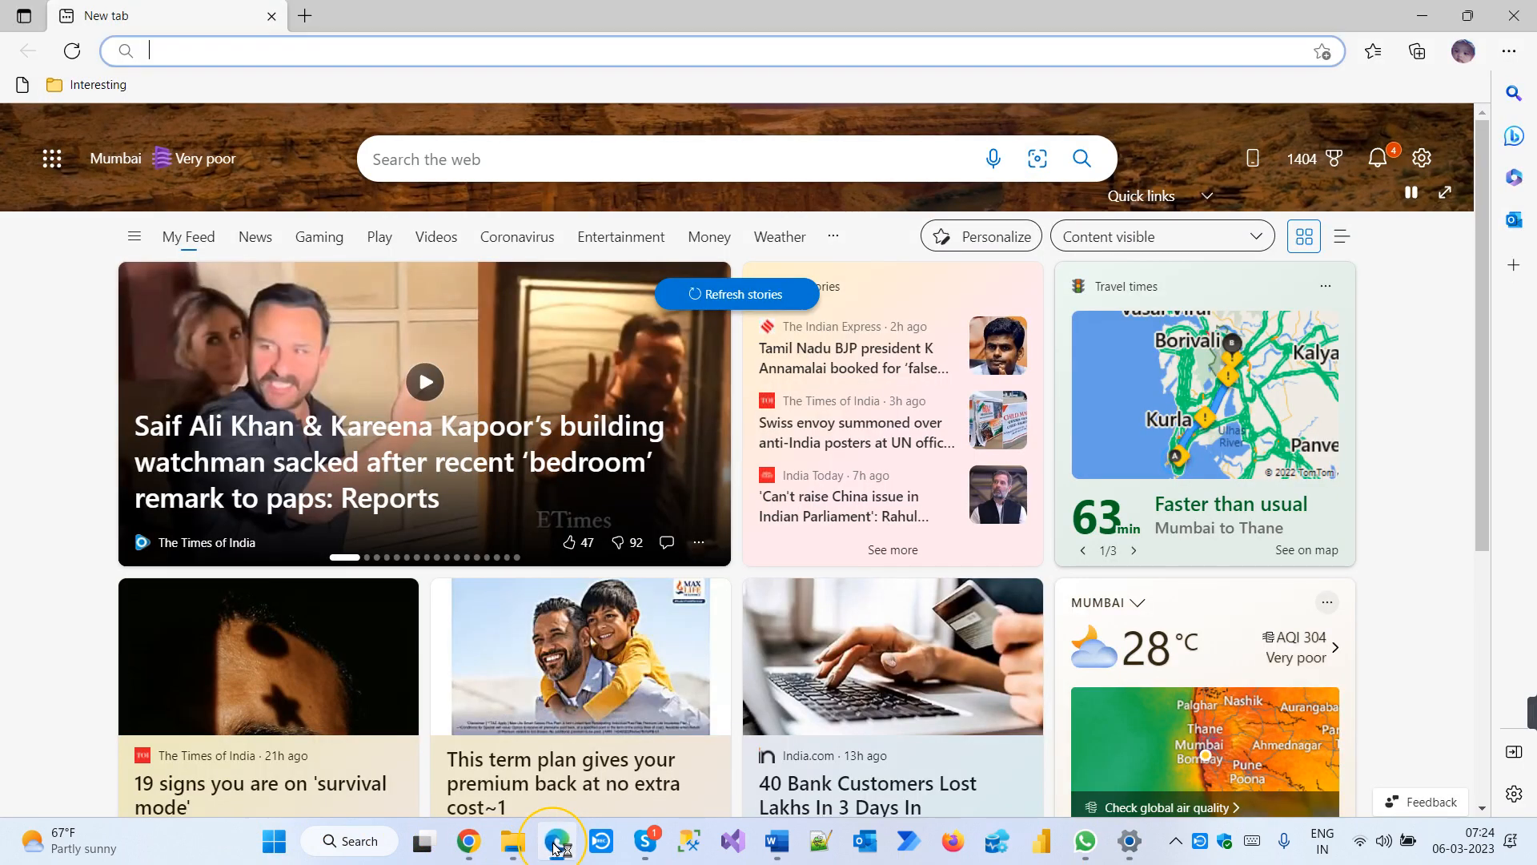
{"action": "left_click", "coordinate": [1518, 14]}
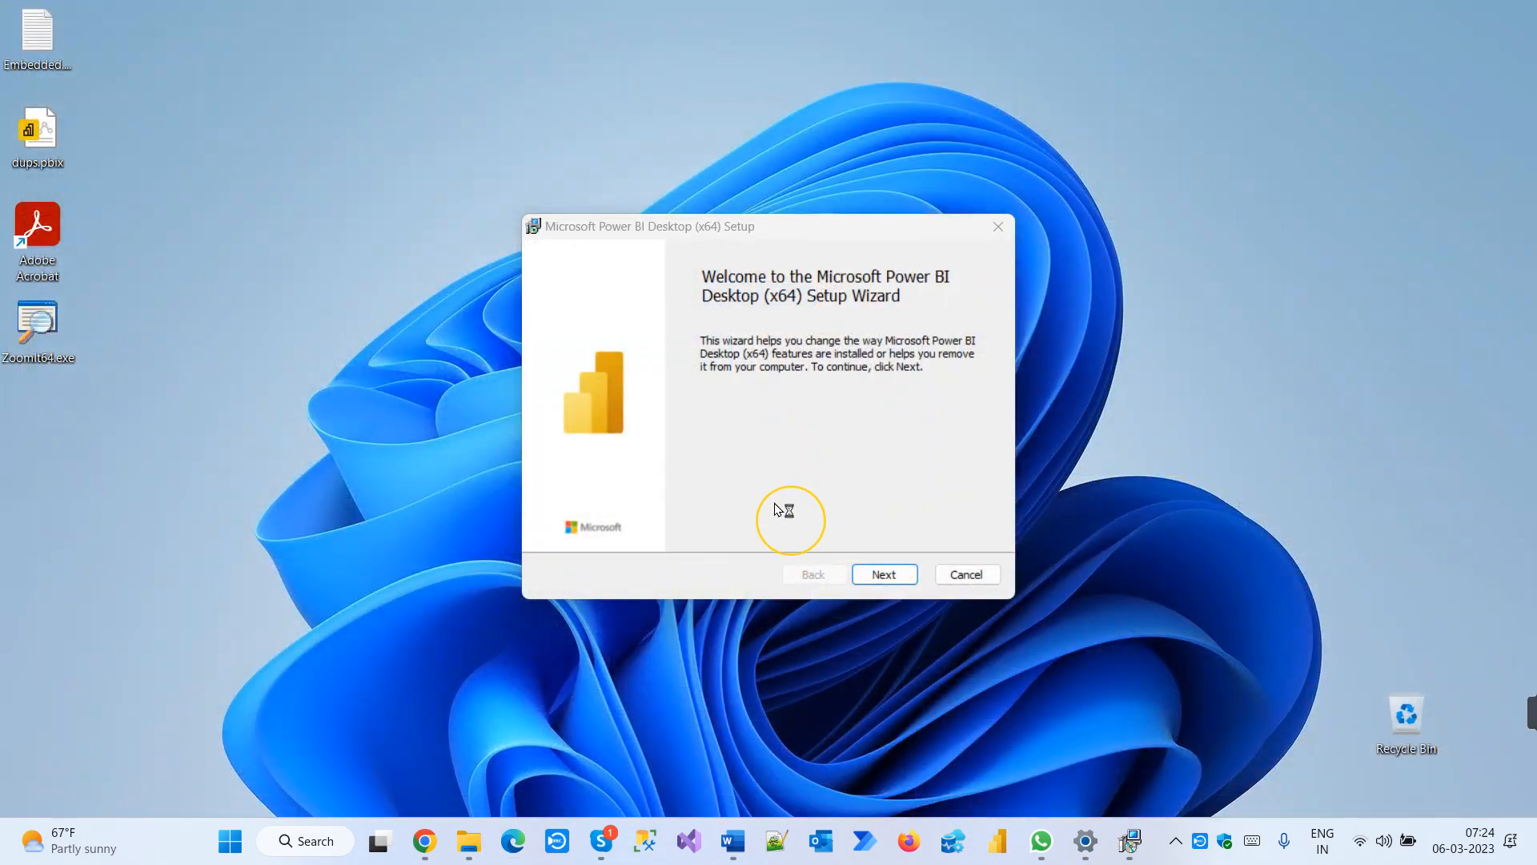
Show the Repair or Remove installation page of the Power BI Desktop (x64) setup wizard and return to its welcome page
{"action": "left_click", "coordinate": [629, 224]}
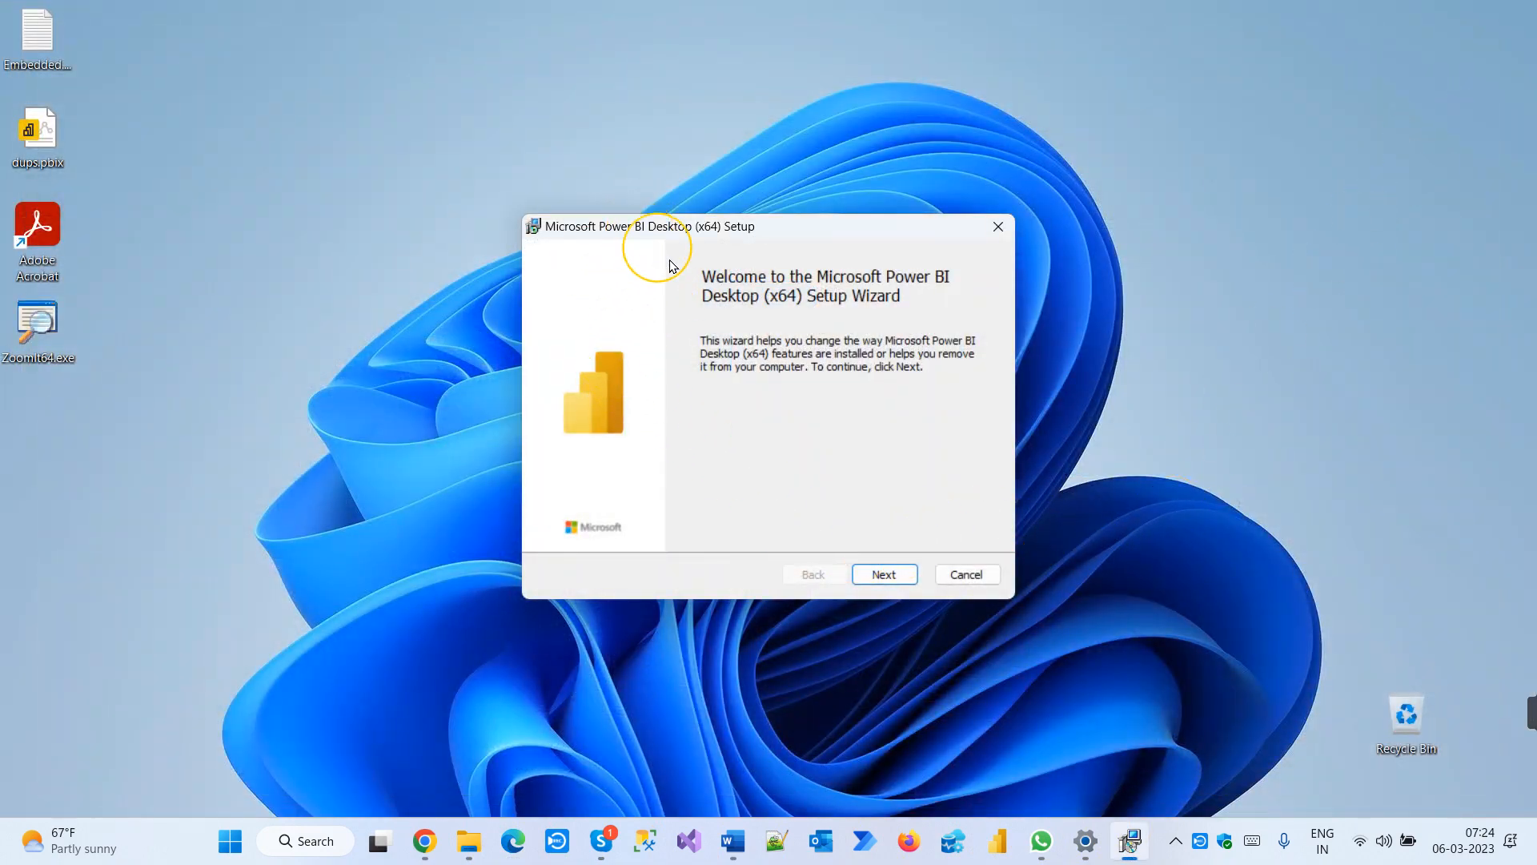
{"action": "left_click", "coordinate": [885, 574]}
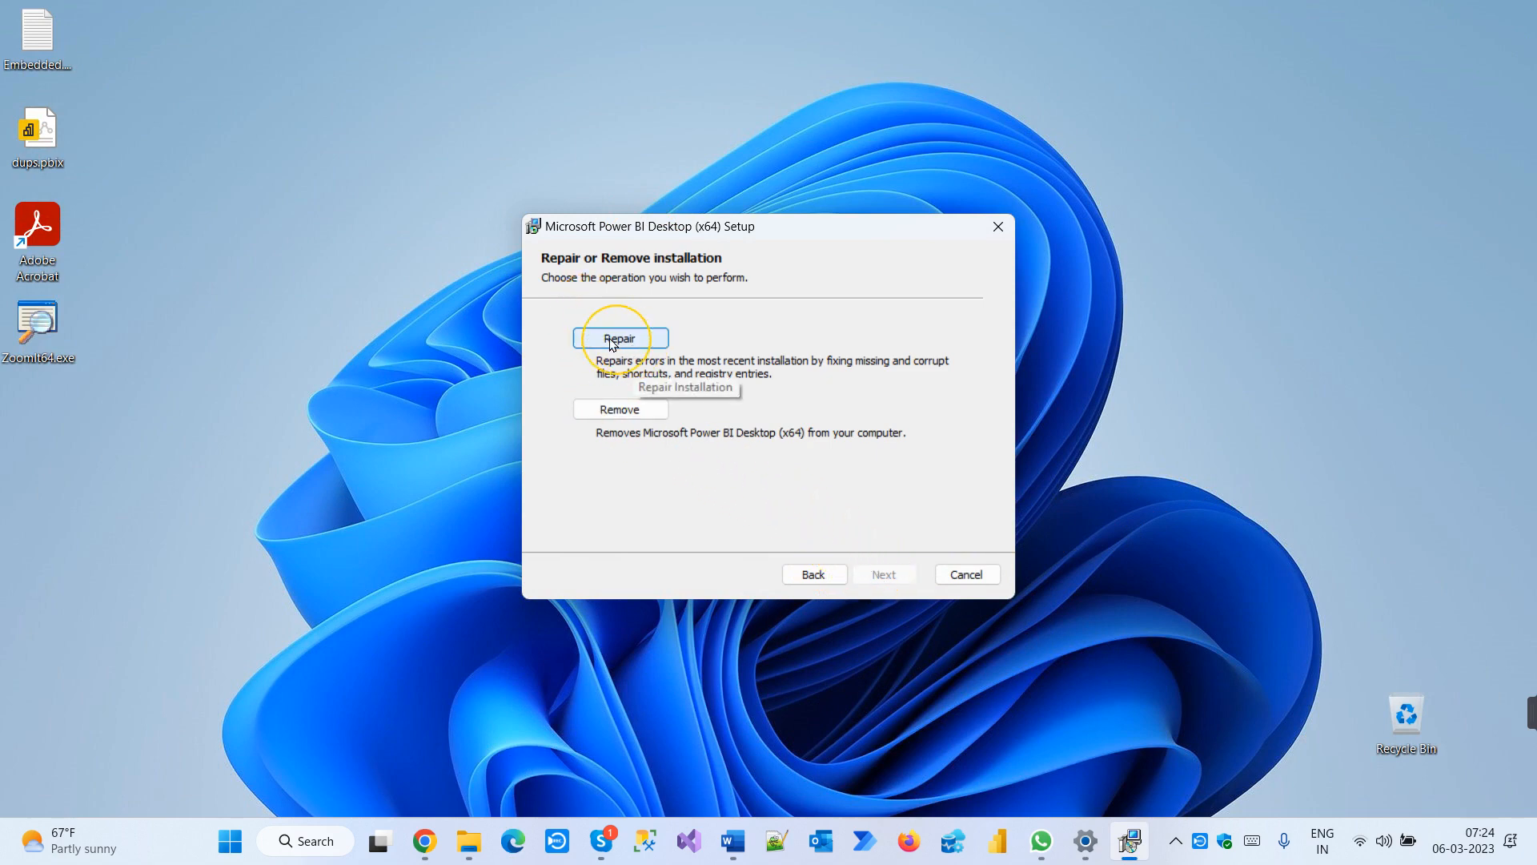
{"action": "left_click", "coordinate": [813, 574]}
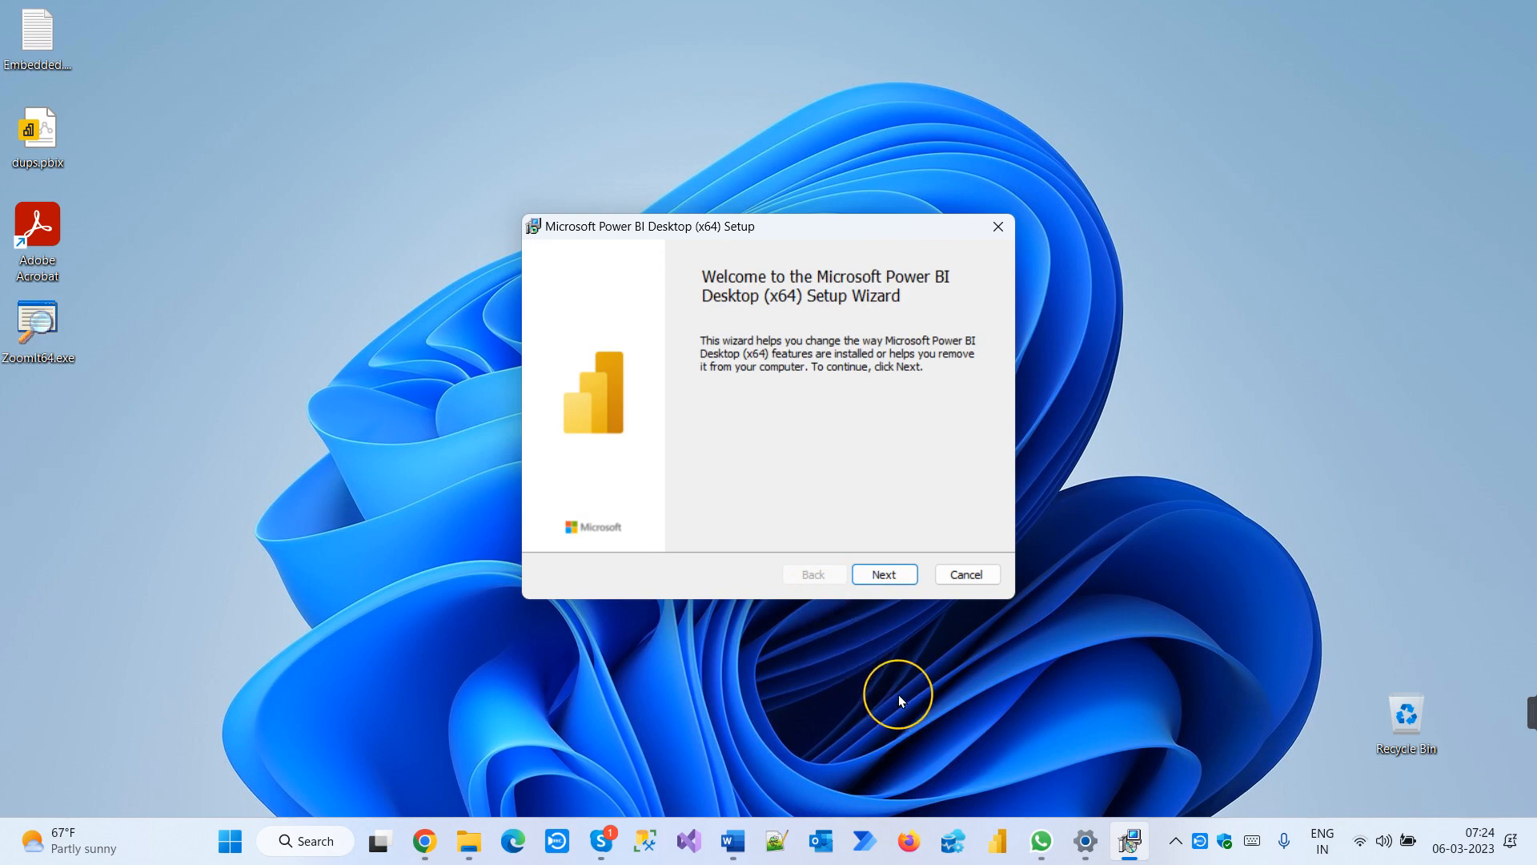
Open the Control Panel and show its list of installed programs for uninstalling
{"action": "key", "text": "super"}
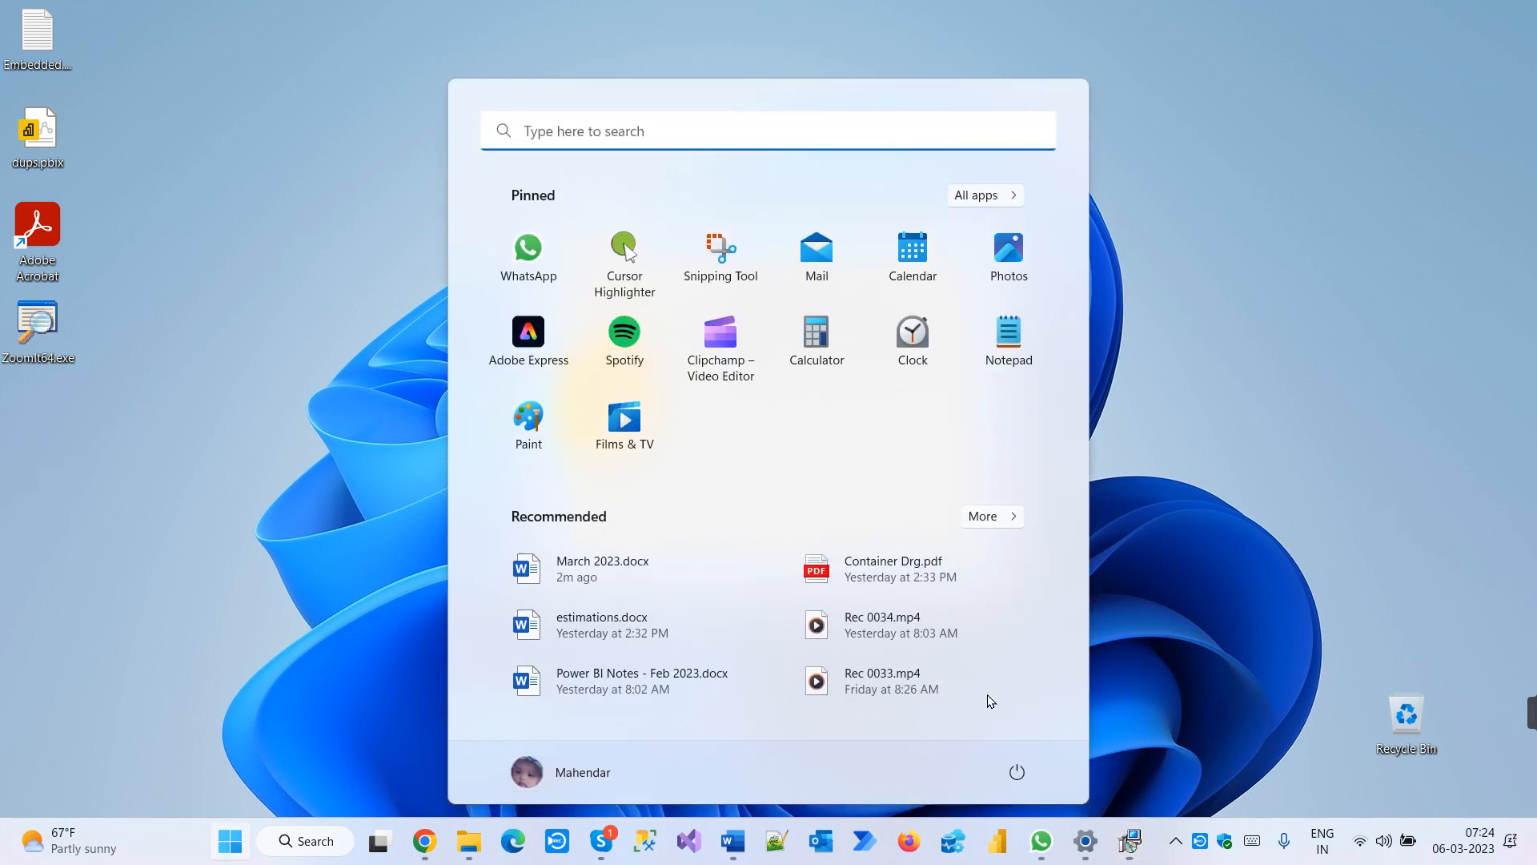
{"action": "type", "text": "control"}
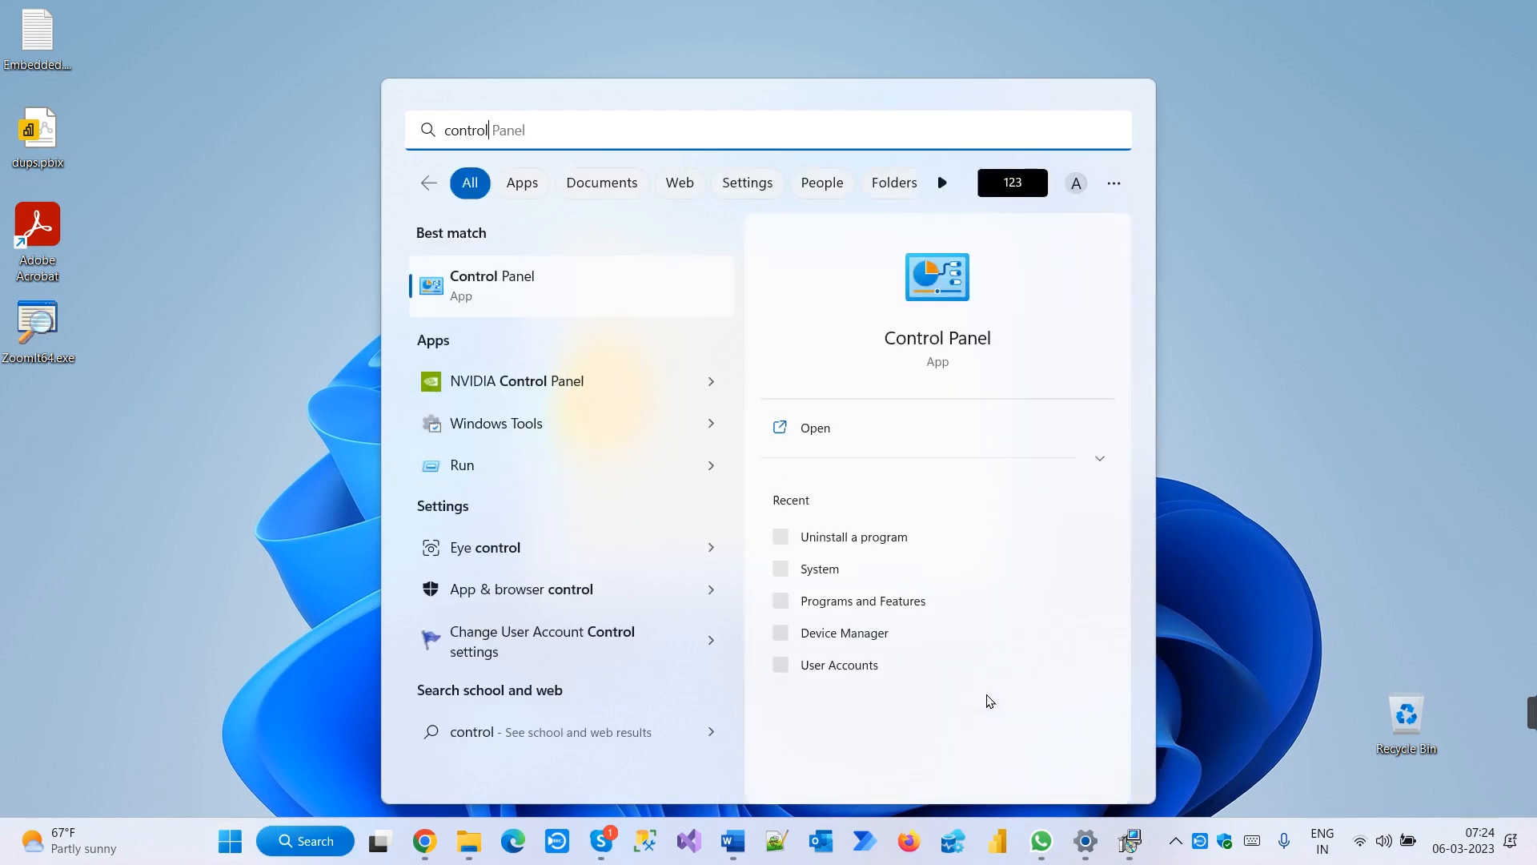
{"action": "key", "text": "Return"}
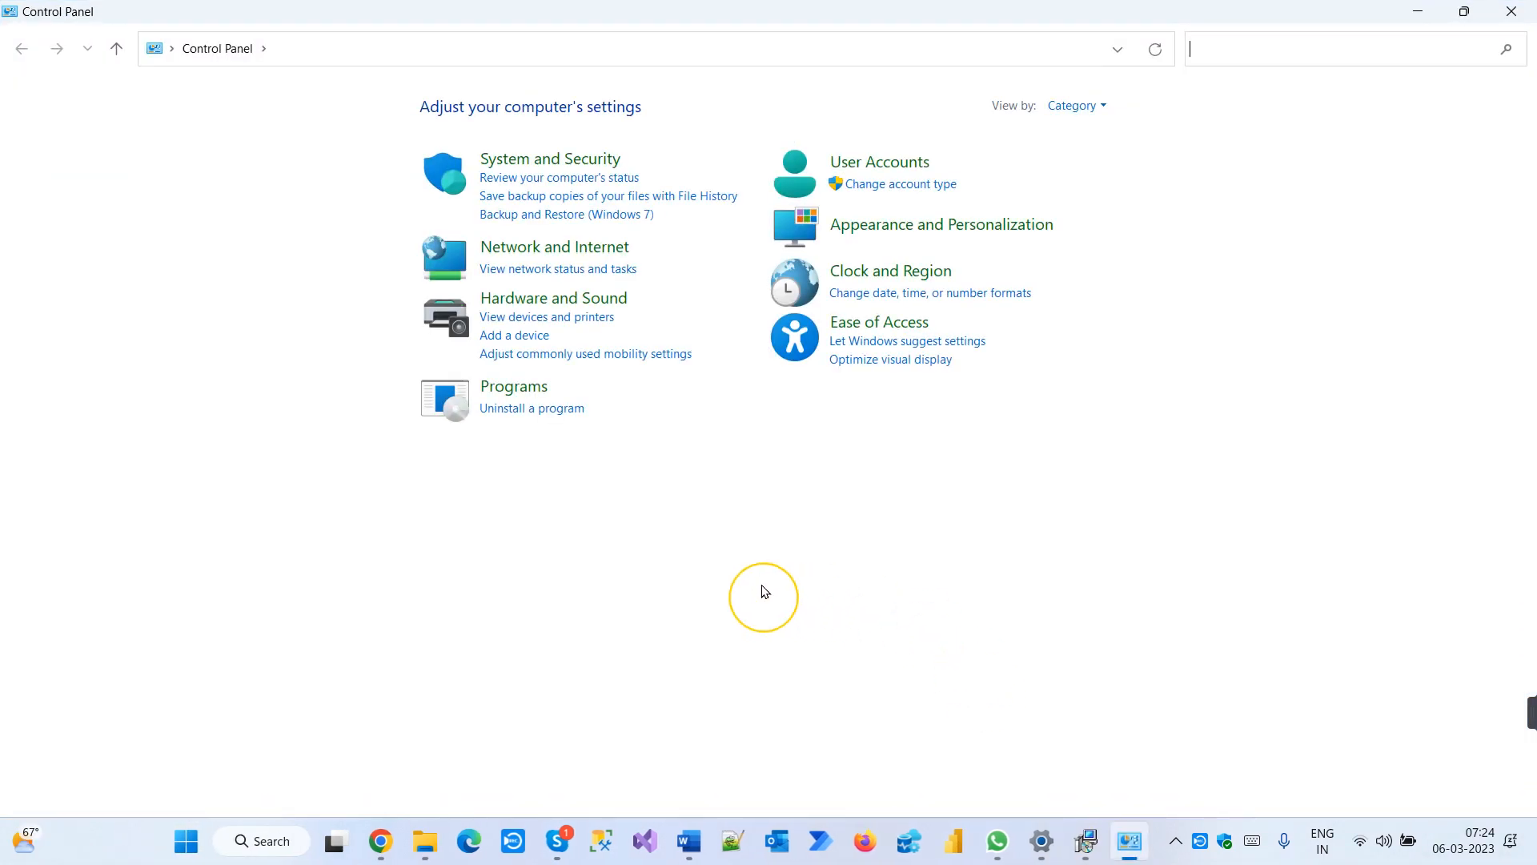
{"action": "left_click", "coordinate": [559, 408]}
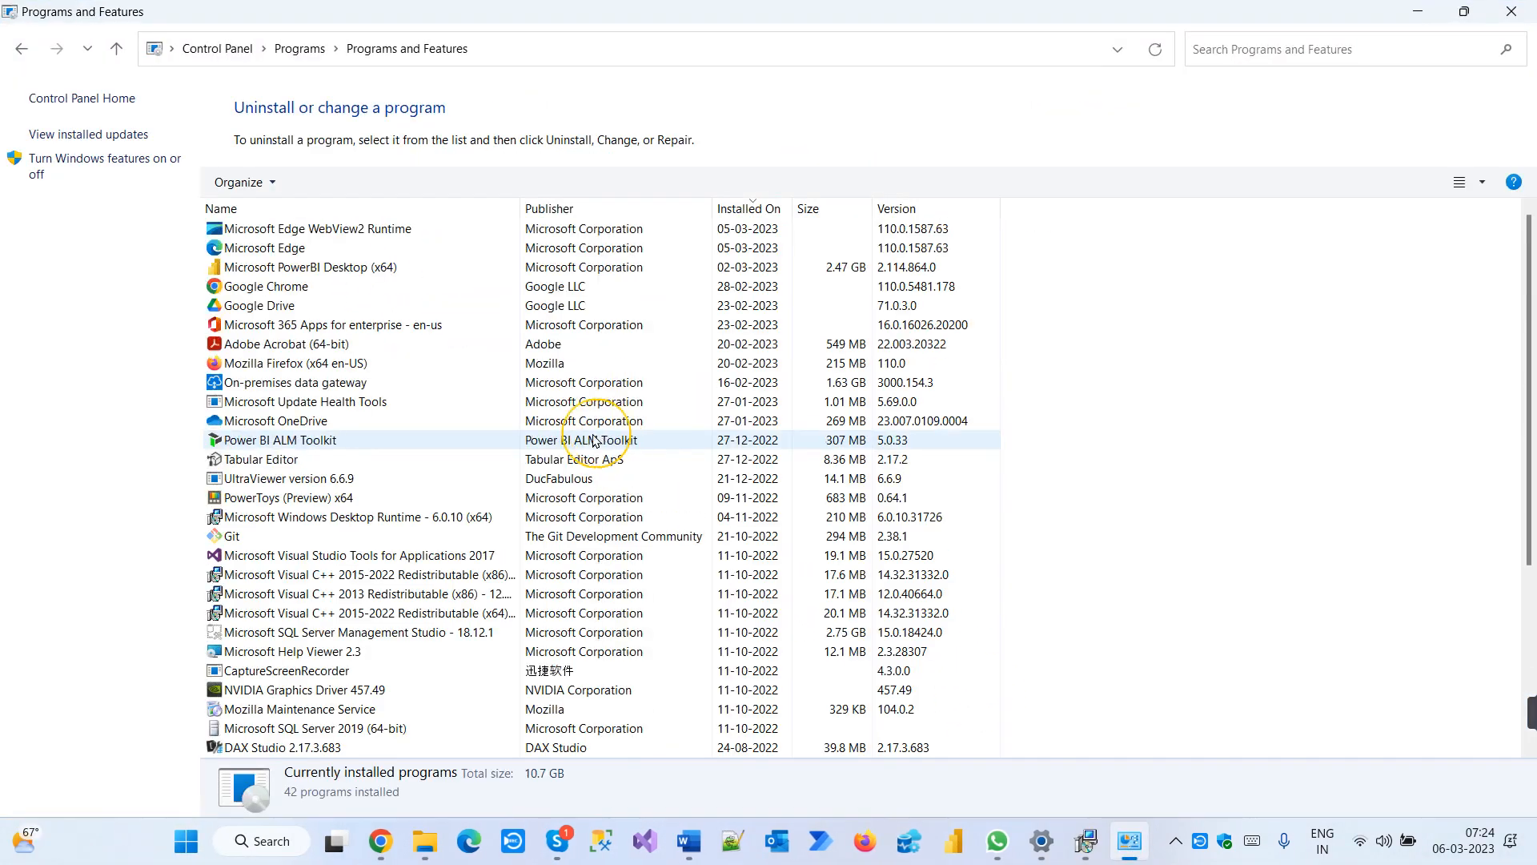
Uninstall Microsoft PowerBI Desktop (x64) and finish its removal wizard
{"action": "left_click", "coordinate": [360, 267]}
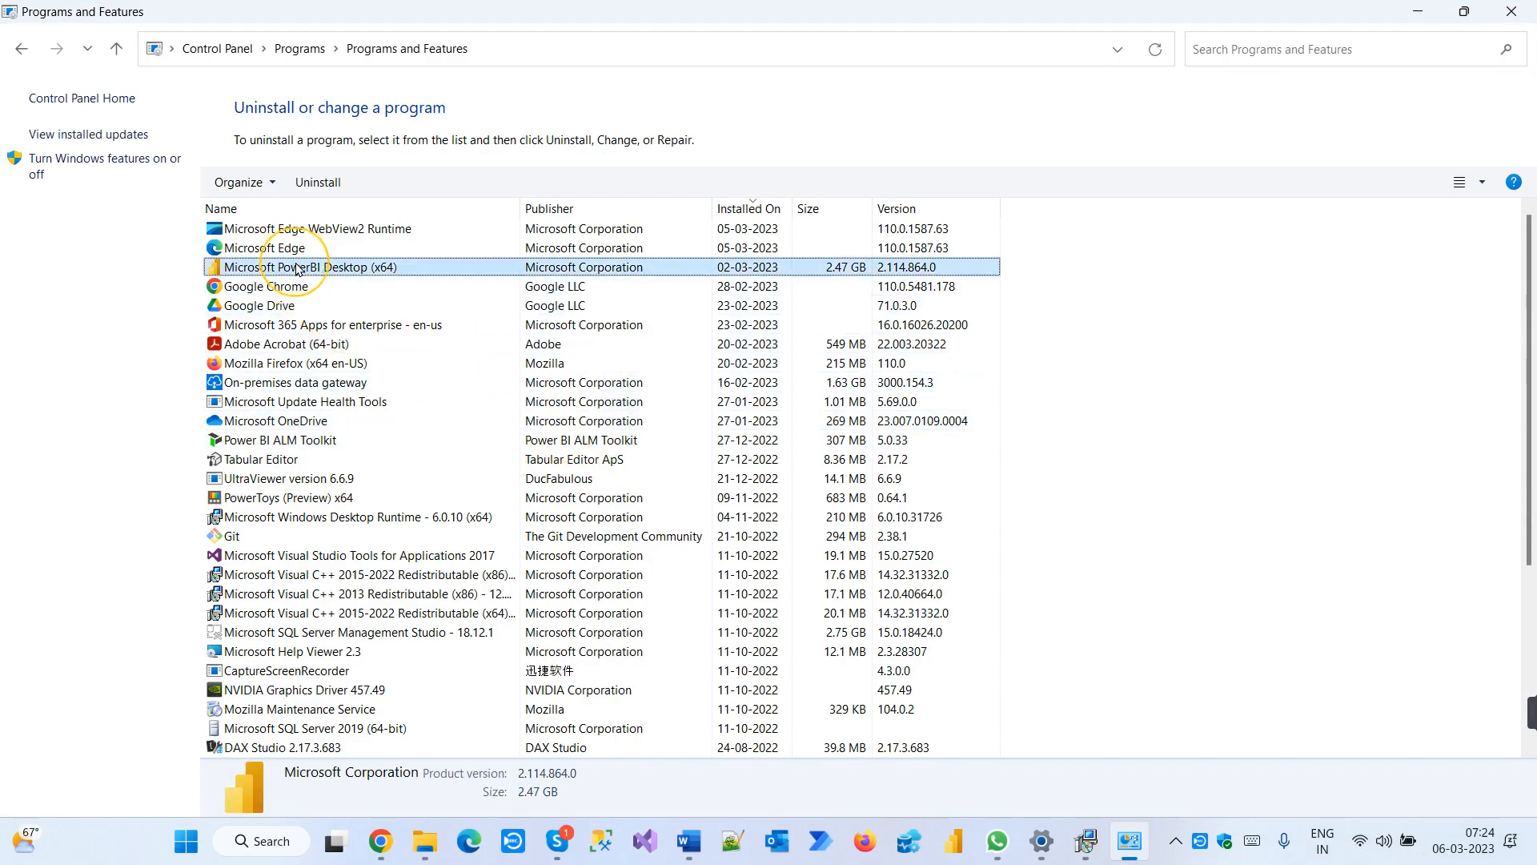
{"action": "left_click", "coordinate": [325, 182]}
{"action": "left_click", "coordinate": [823, 572]}
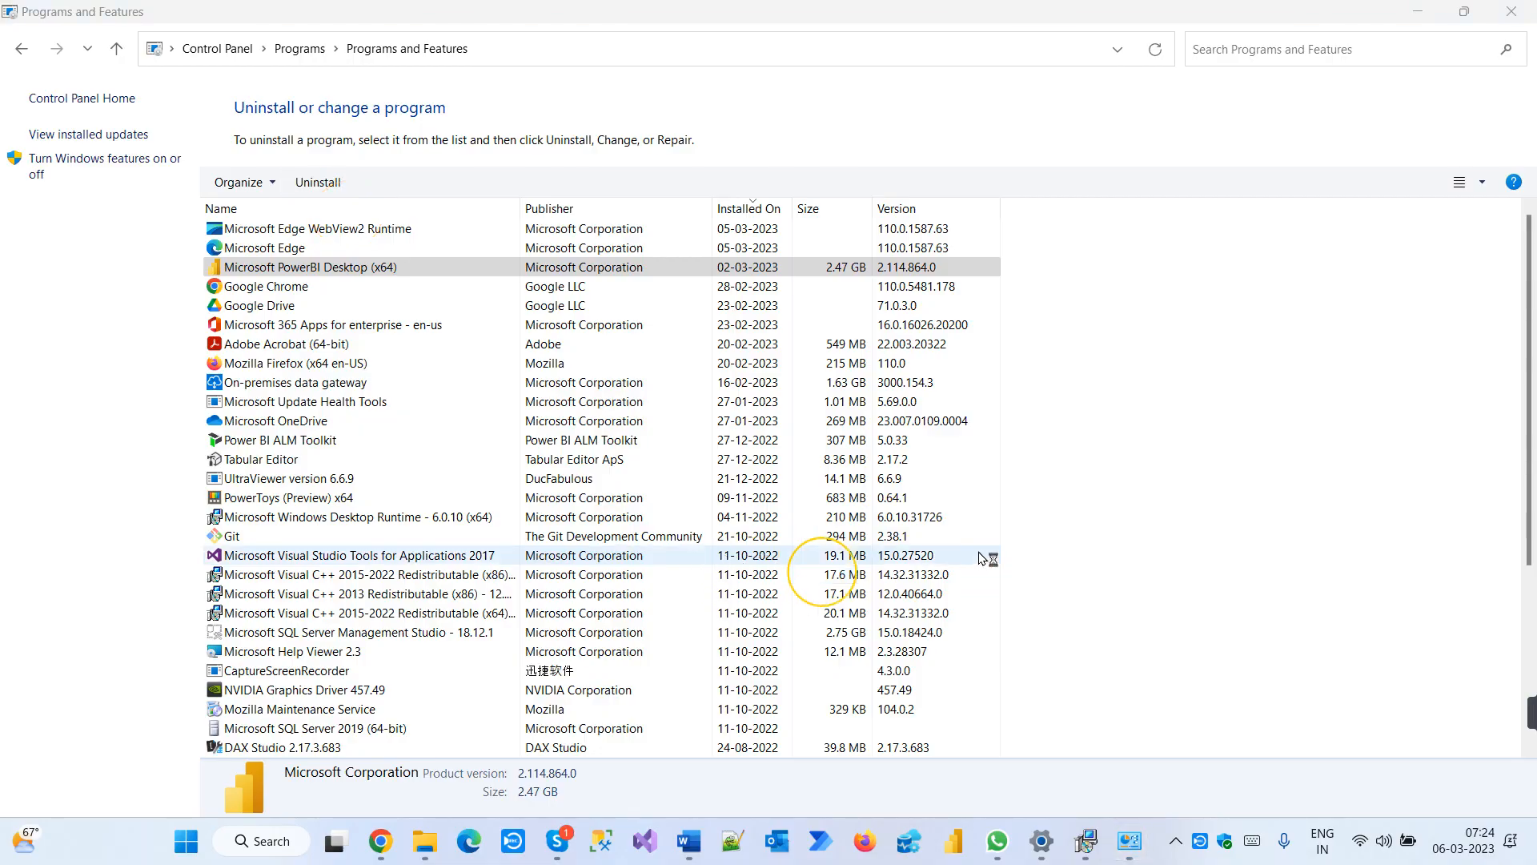
{"action": "left_click", "coordinate": [887, 575]}
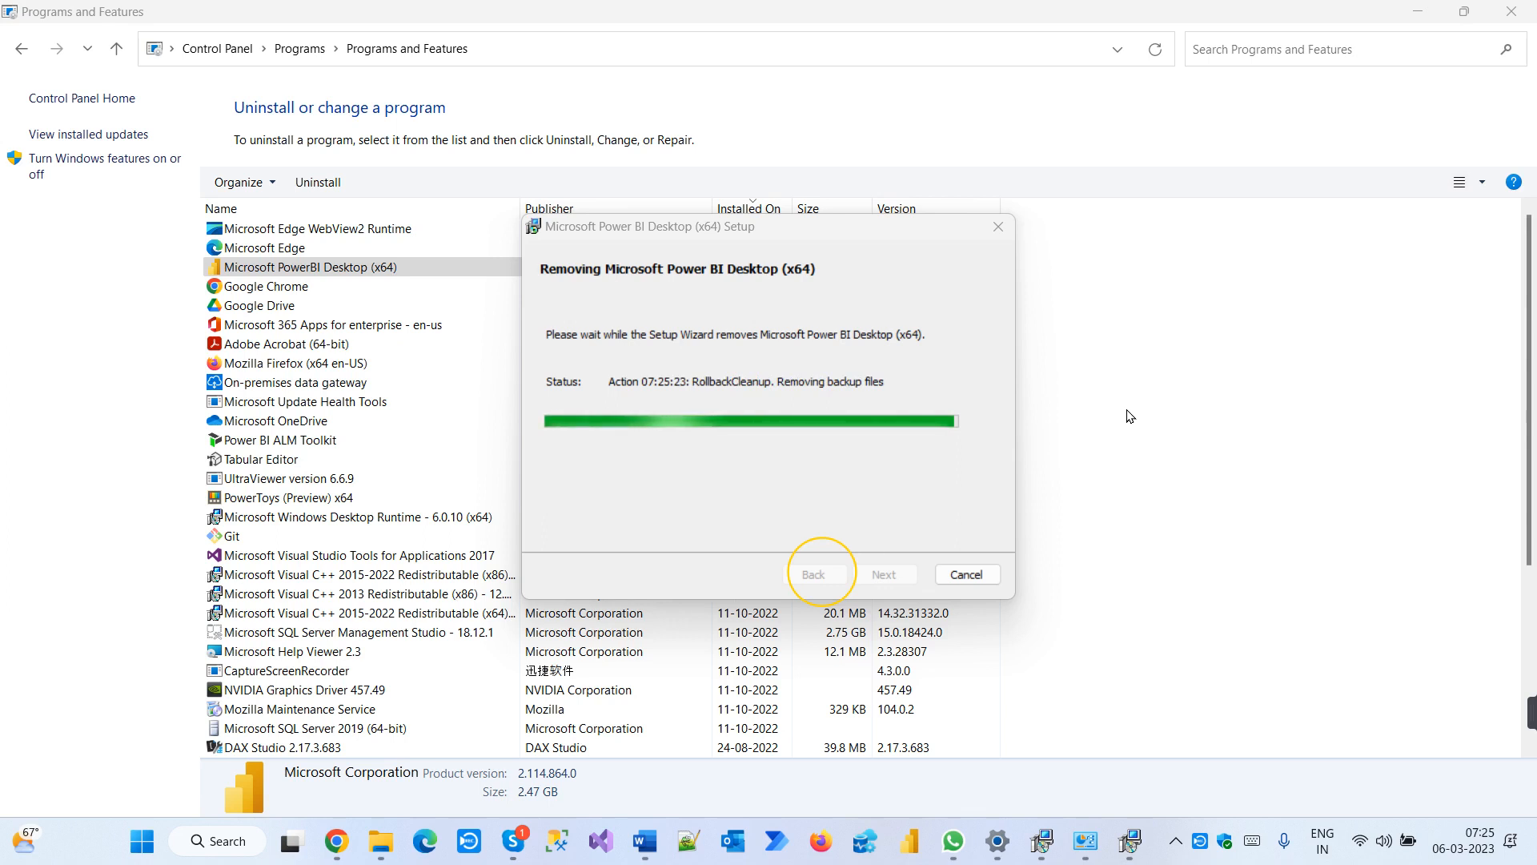
{"action": "left_click_drag", "start_coordinate": [813, 238], "coordinate": [874, 170]}
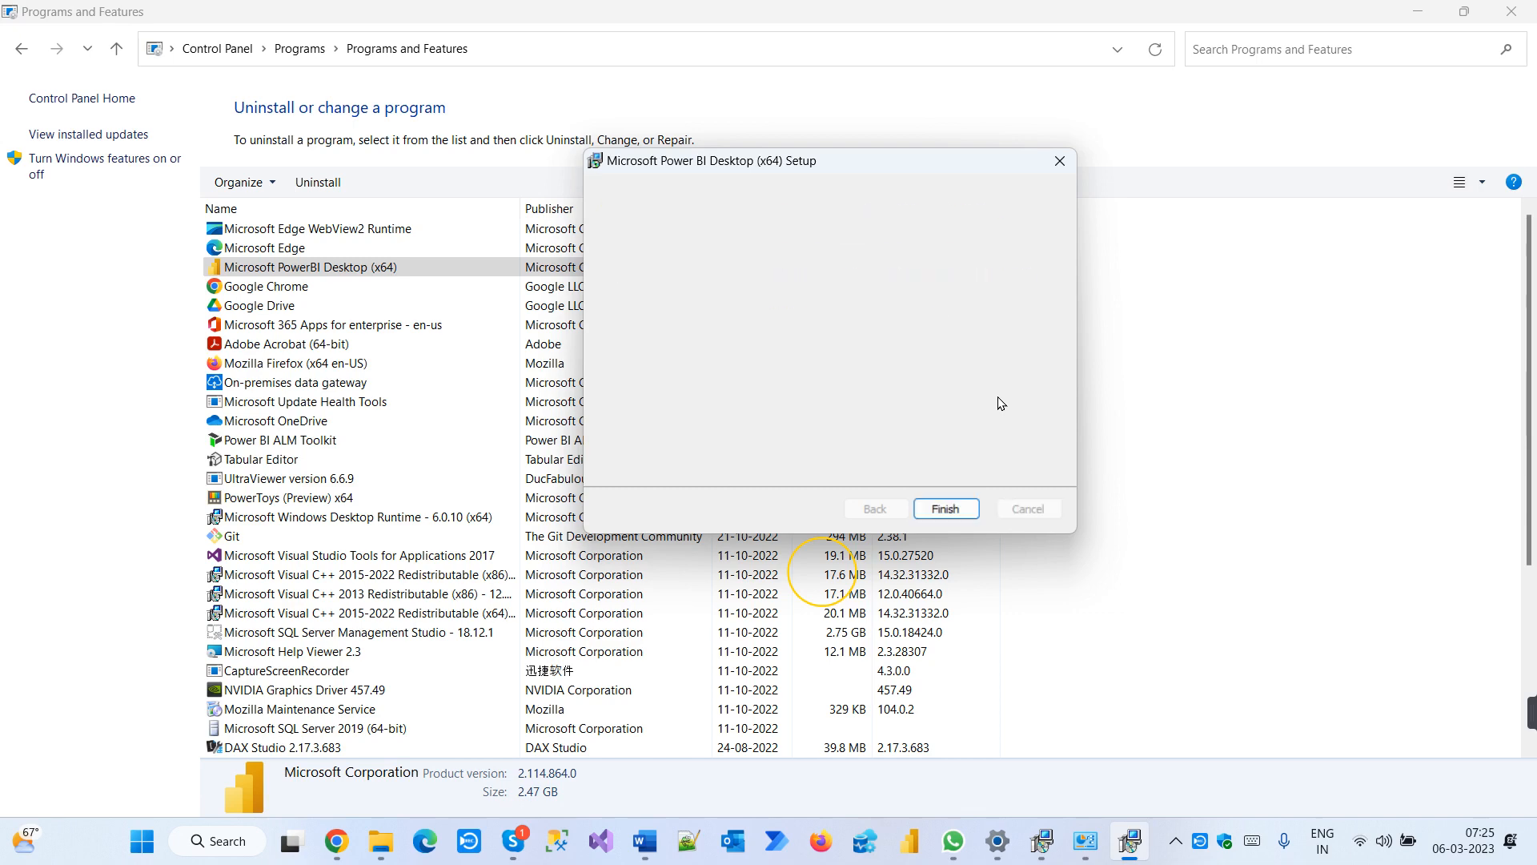
{"action": "left_click", "coordinate": [958, 500]}
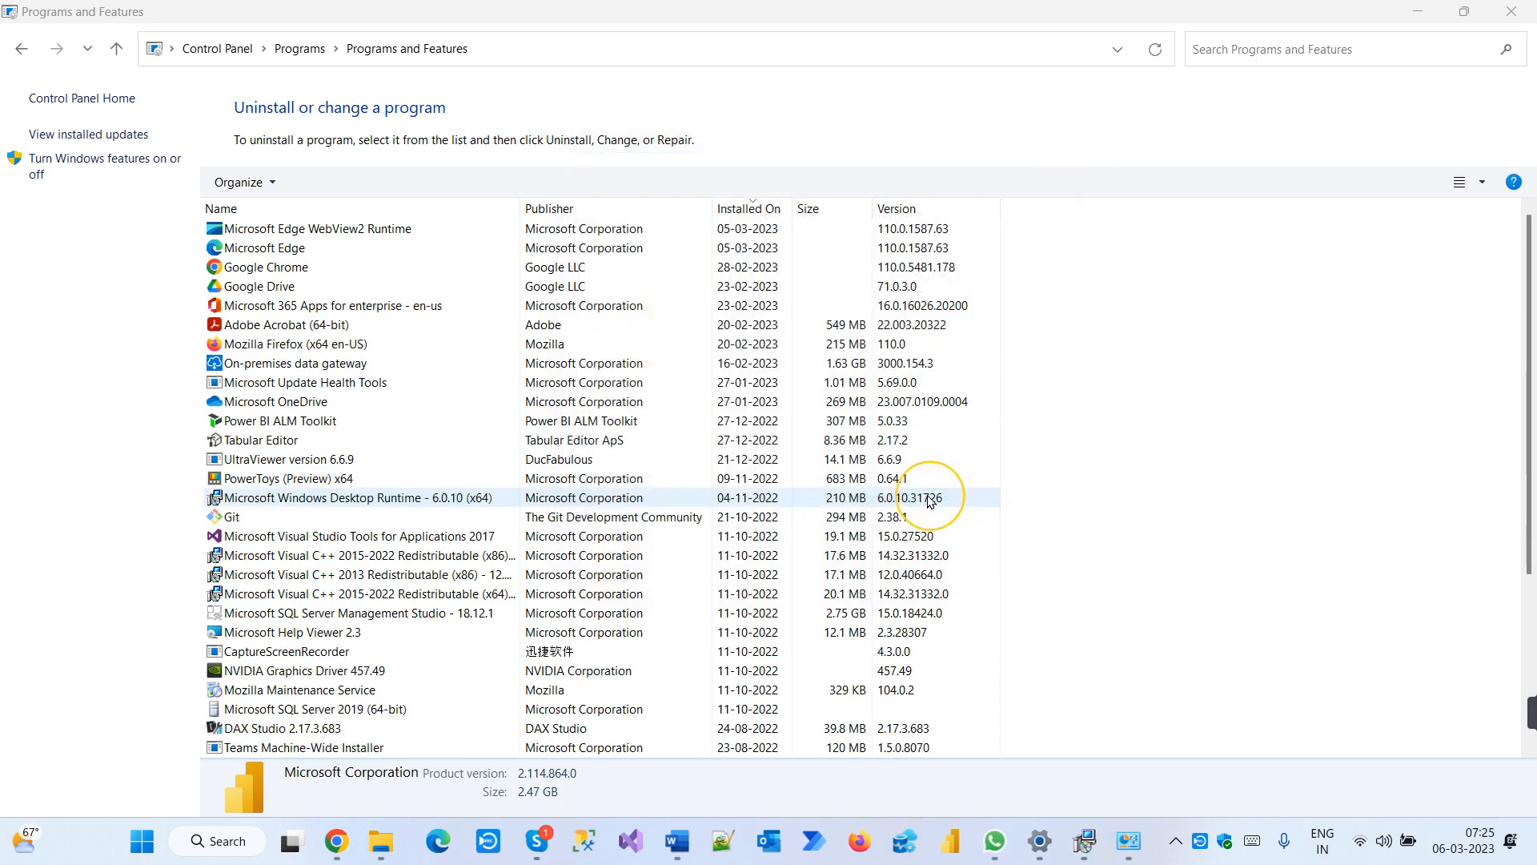
Close Programs and Features, then cancel and exit the leftover Microsoft Power BI Desktop (x64) setup wizard
{"action": "left_click", "coordinate": [1511, 11]}
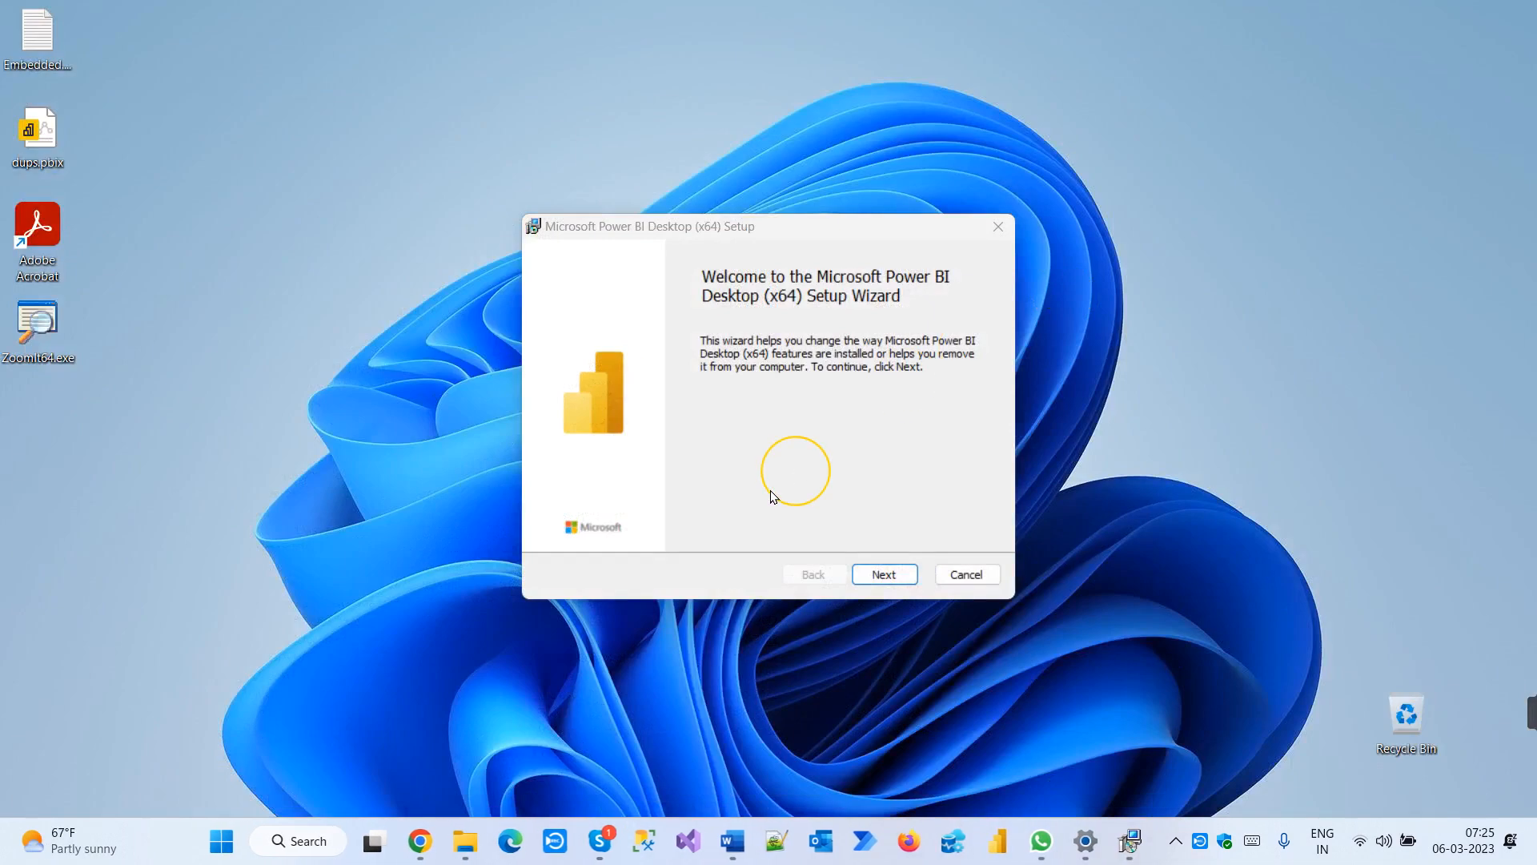
{"action": "left_click", "coordinate": [884, 579]}
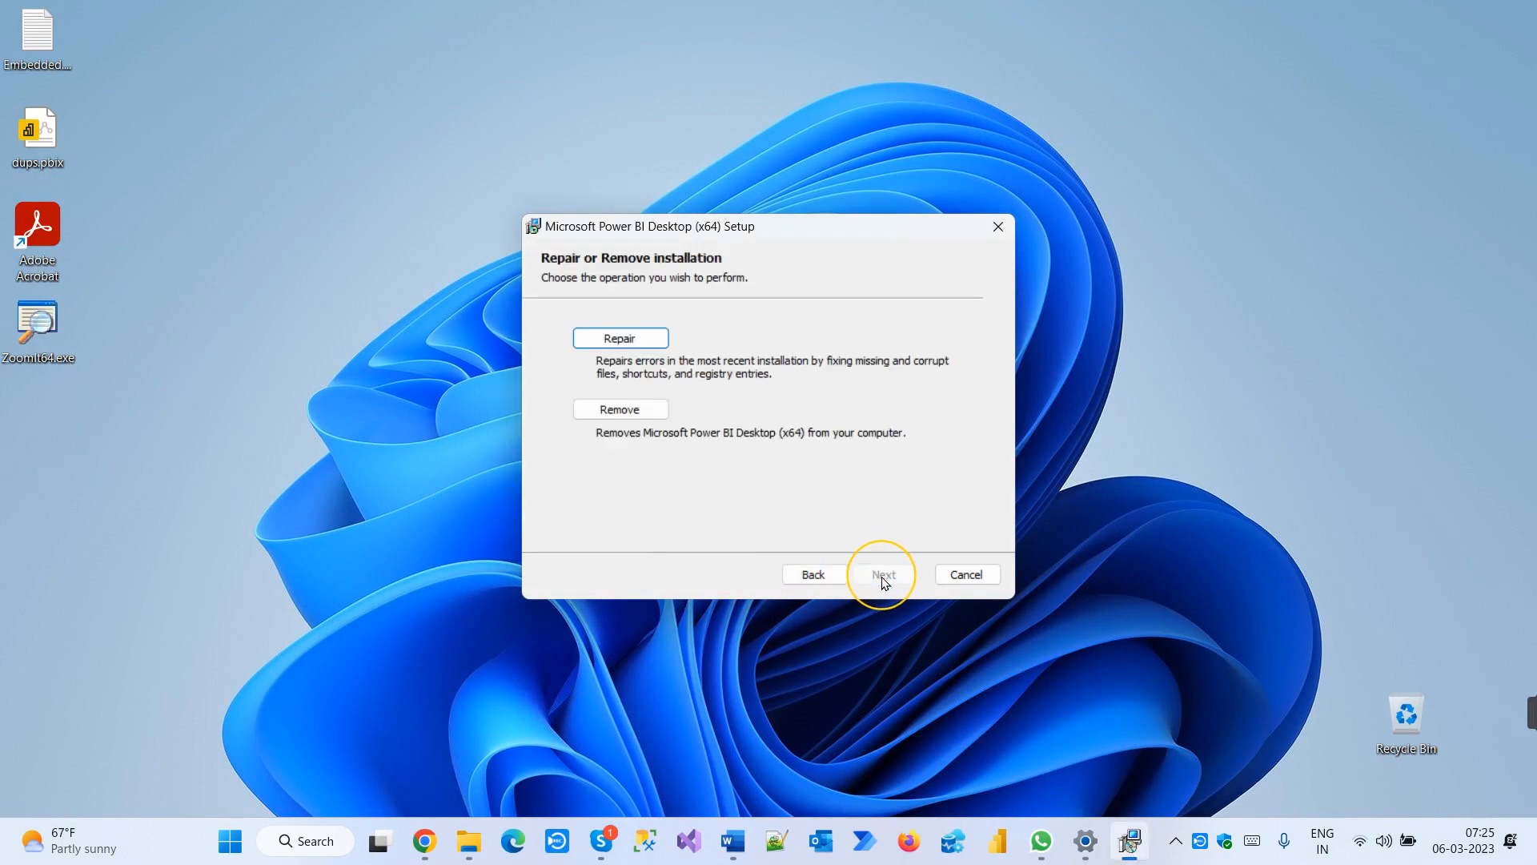
{"action": "left_click", "coordinate": [813, 574]}
{"action": "left_click", "coordinate": [969, 574]}
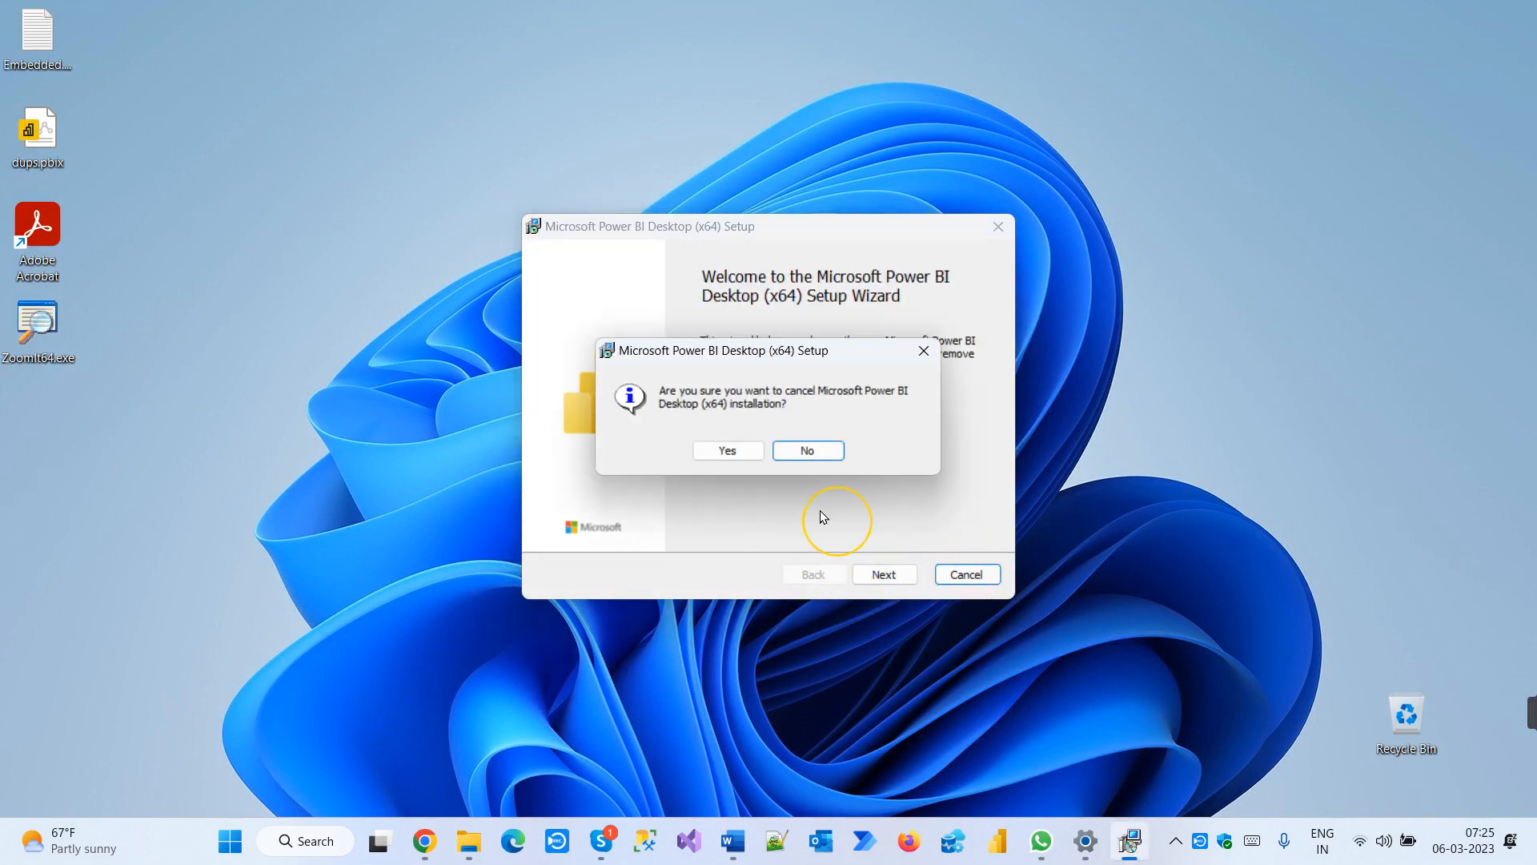
{"action": "left_click", "coordinate": [733, 452]}
{"action": "left_click", "coordinate": [883, 574]}
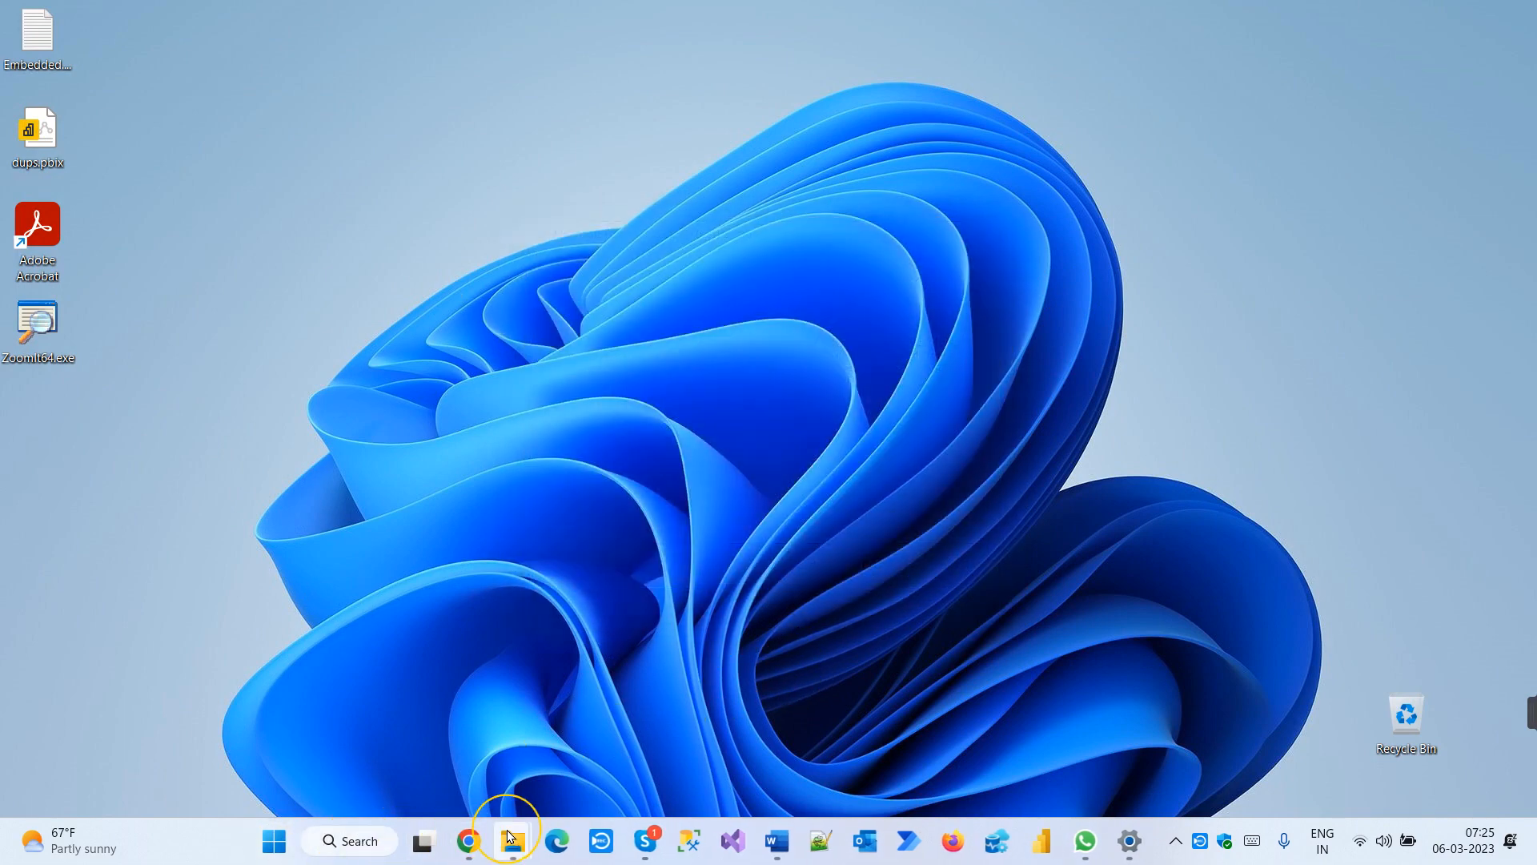
Open the Downloads folder in a maximized File Explorer window and launch PBIDesktopSetup_x64 (3).exe
{"action": "mouse_move", "coordinate": [513, 840]}
{"action": "left_click", "coordinate": [425, 752]}
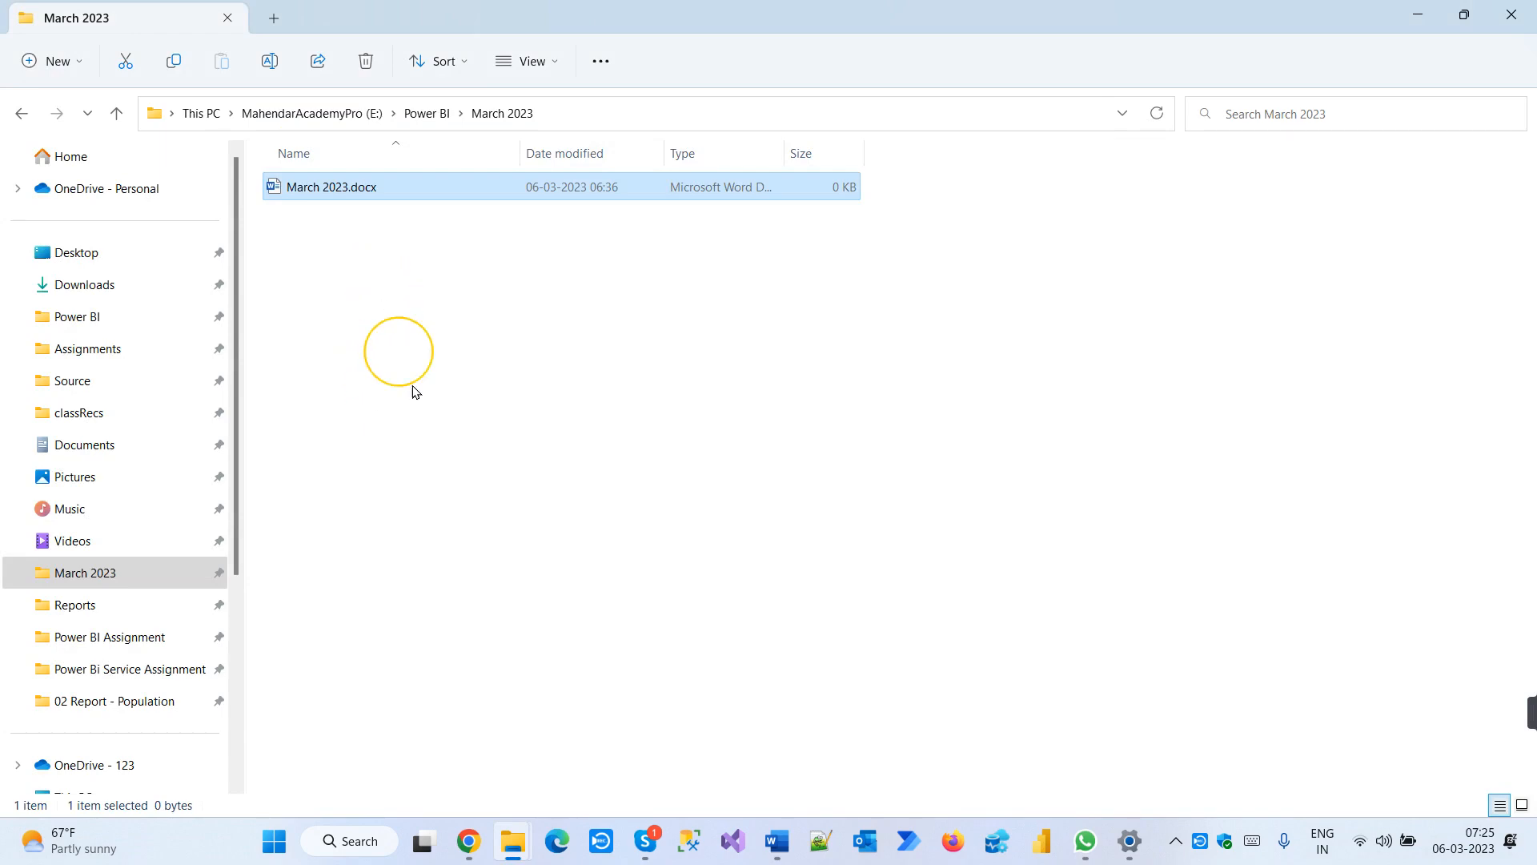
{"action": "mouse_move", "coordinate": [512, 842]}
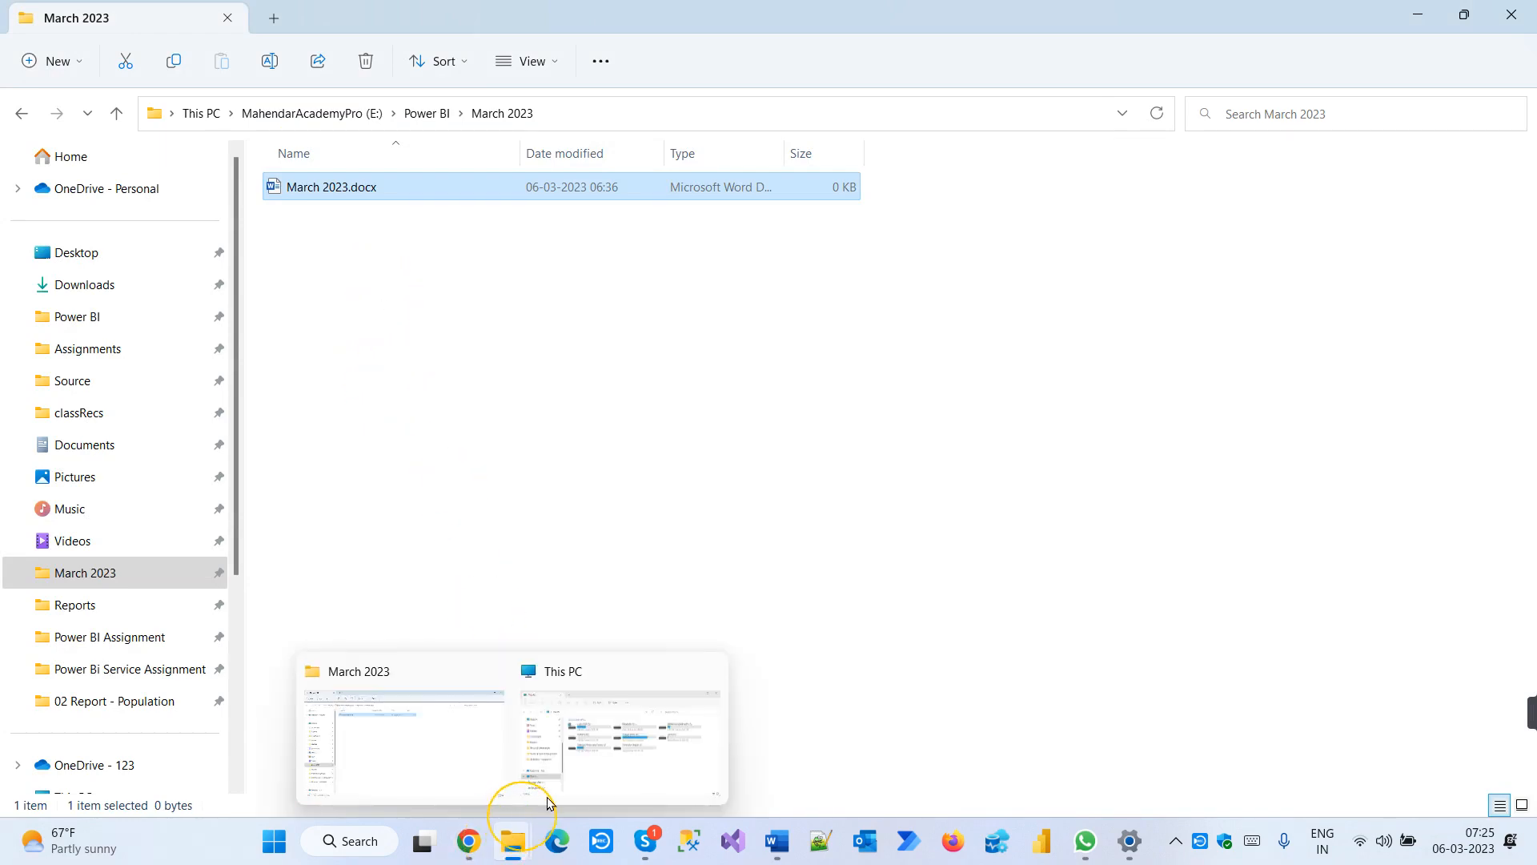
{"action": "left_click", "coordinate": [616, 745]}
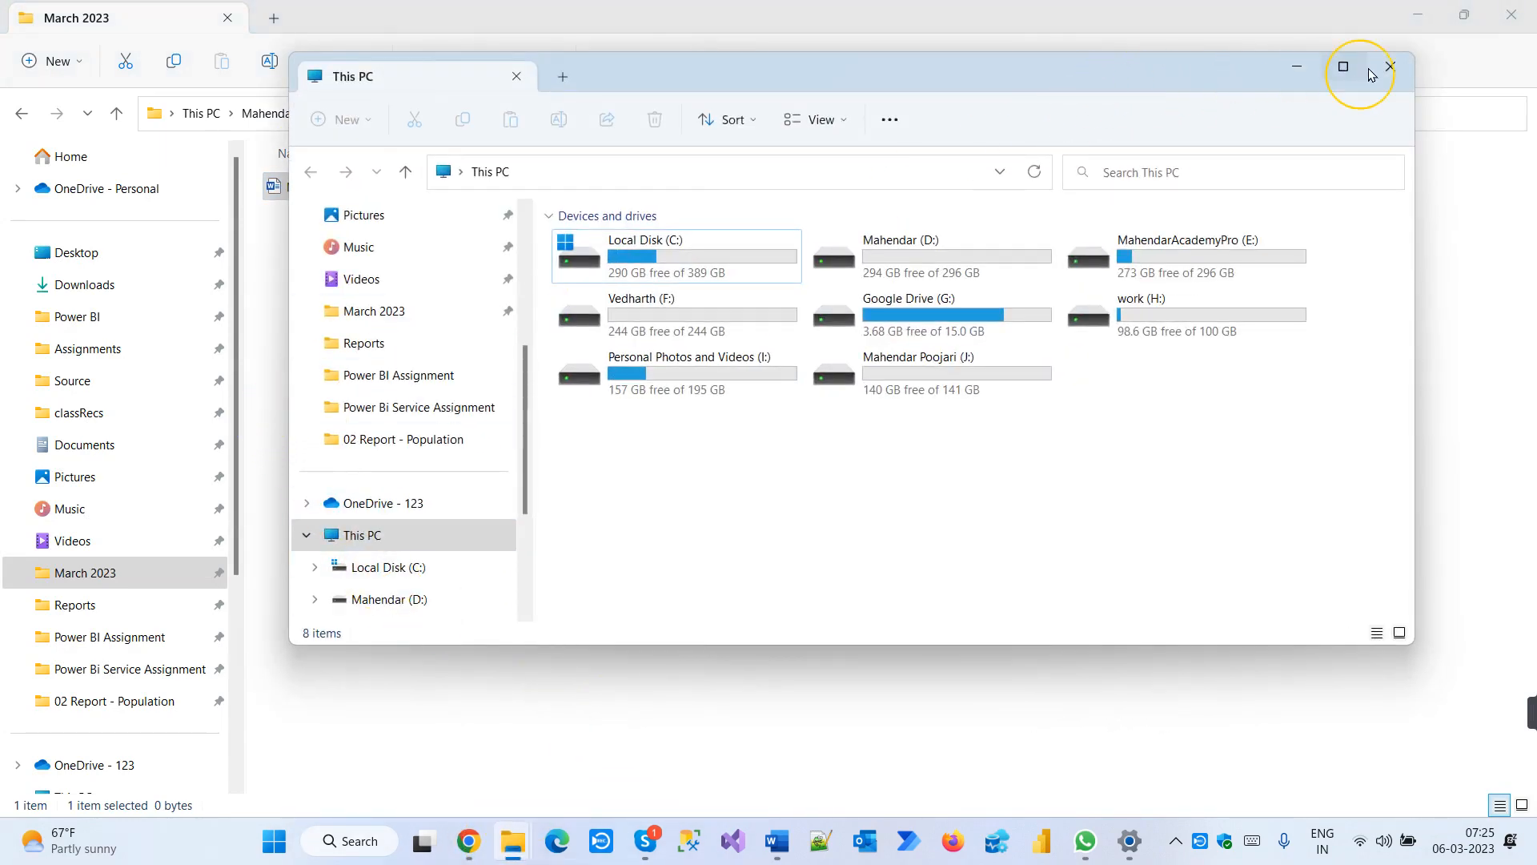
{"action": "left_click", "coordinate": [1348, 68]}
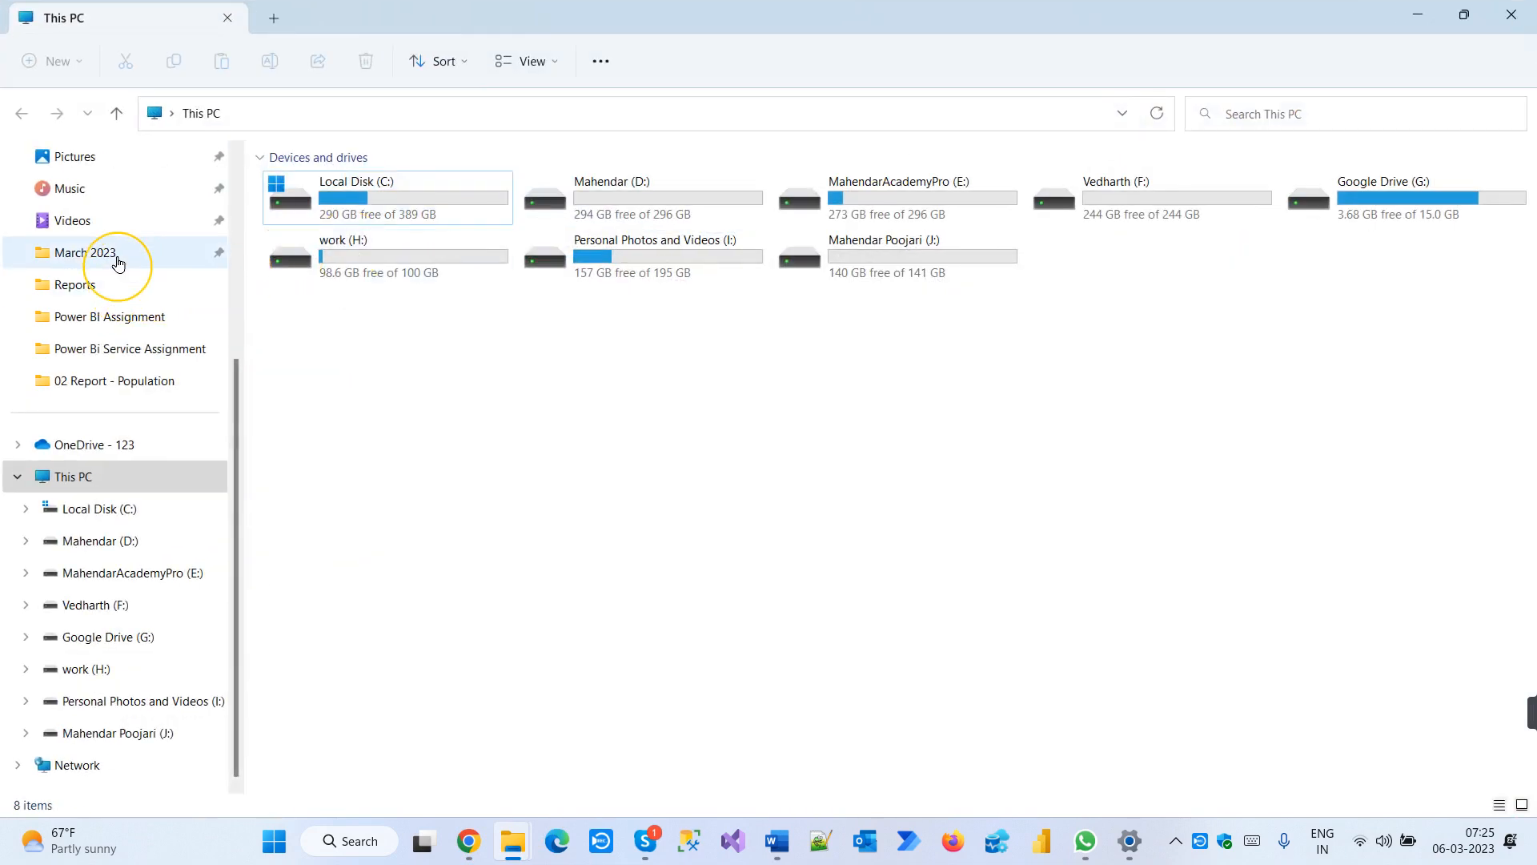
{"action": "scroll", "coordinate": [116, 241], "scroll_direction": "up", "scroll_amount": 3}
{"action": "scroll", "coordinate": [89, 302], "scroll_direction": "up", "scroll_amount": 2}
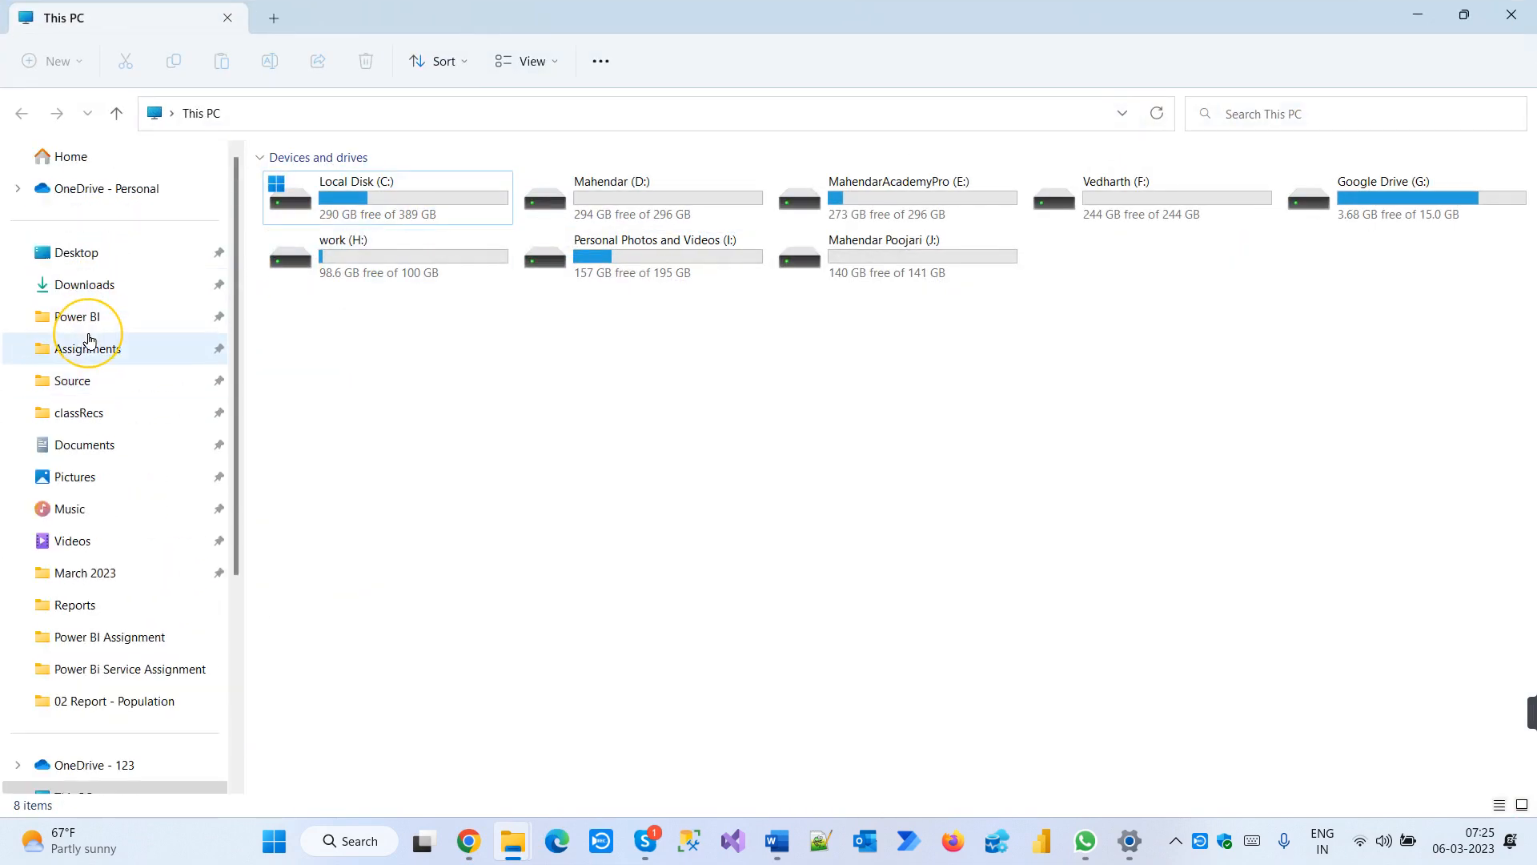
{"action": "left_click", "coordinate": [156, 298]}
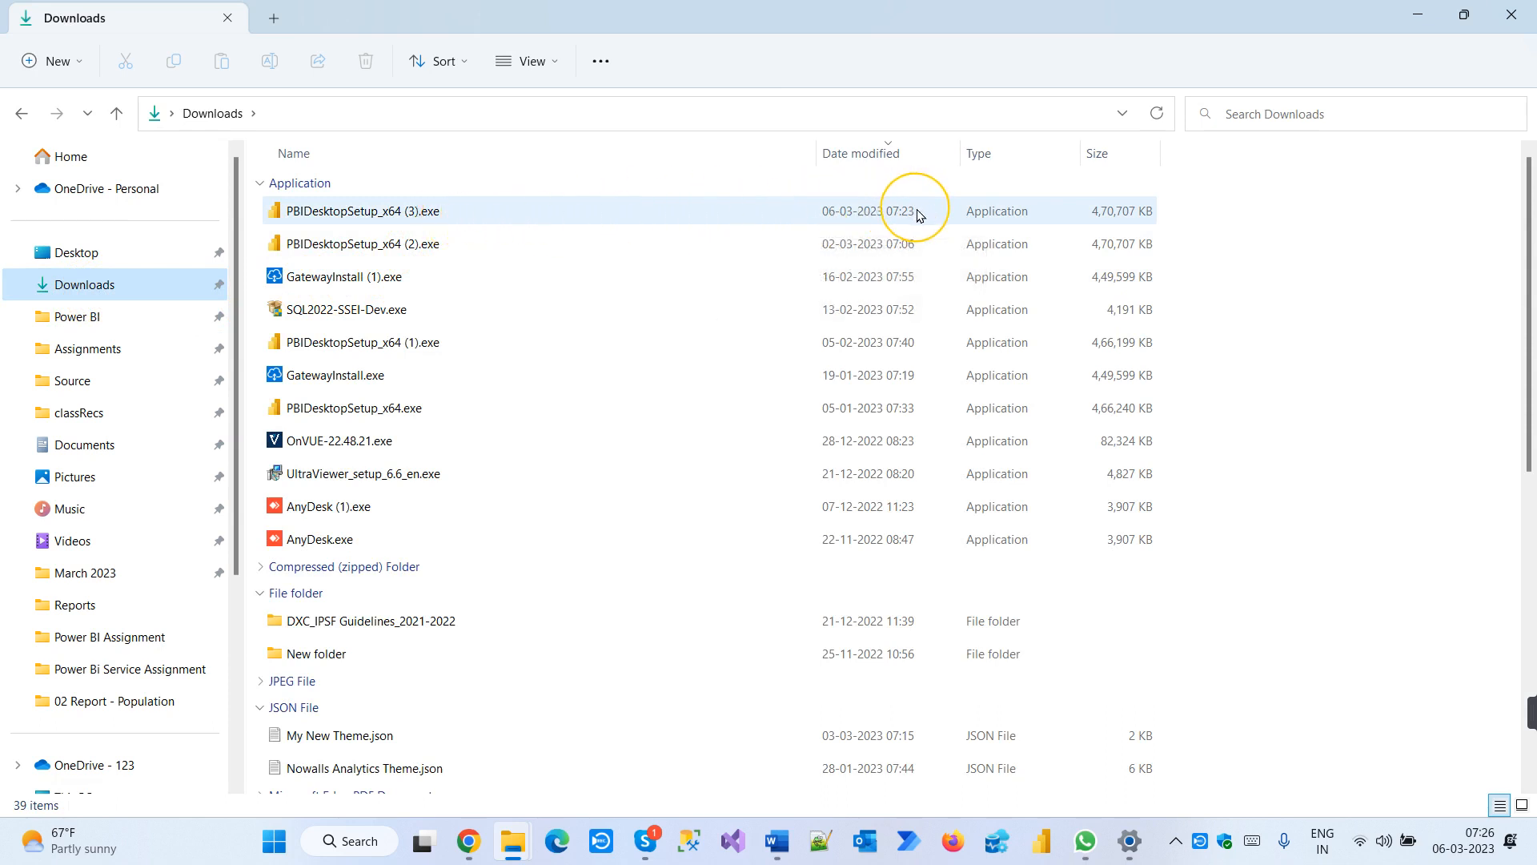
{"action": "double_click", "coordinate": [404, 218]}
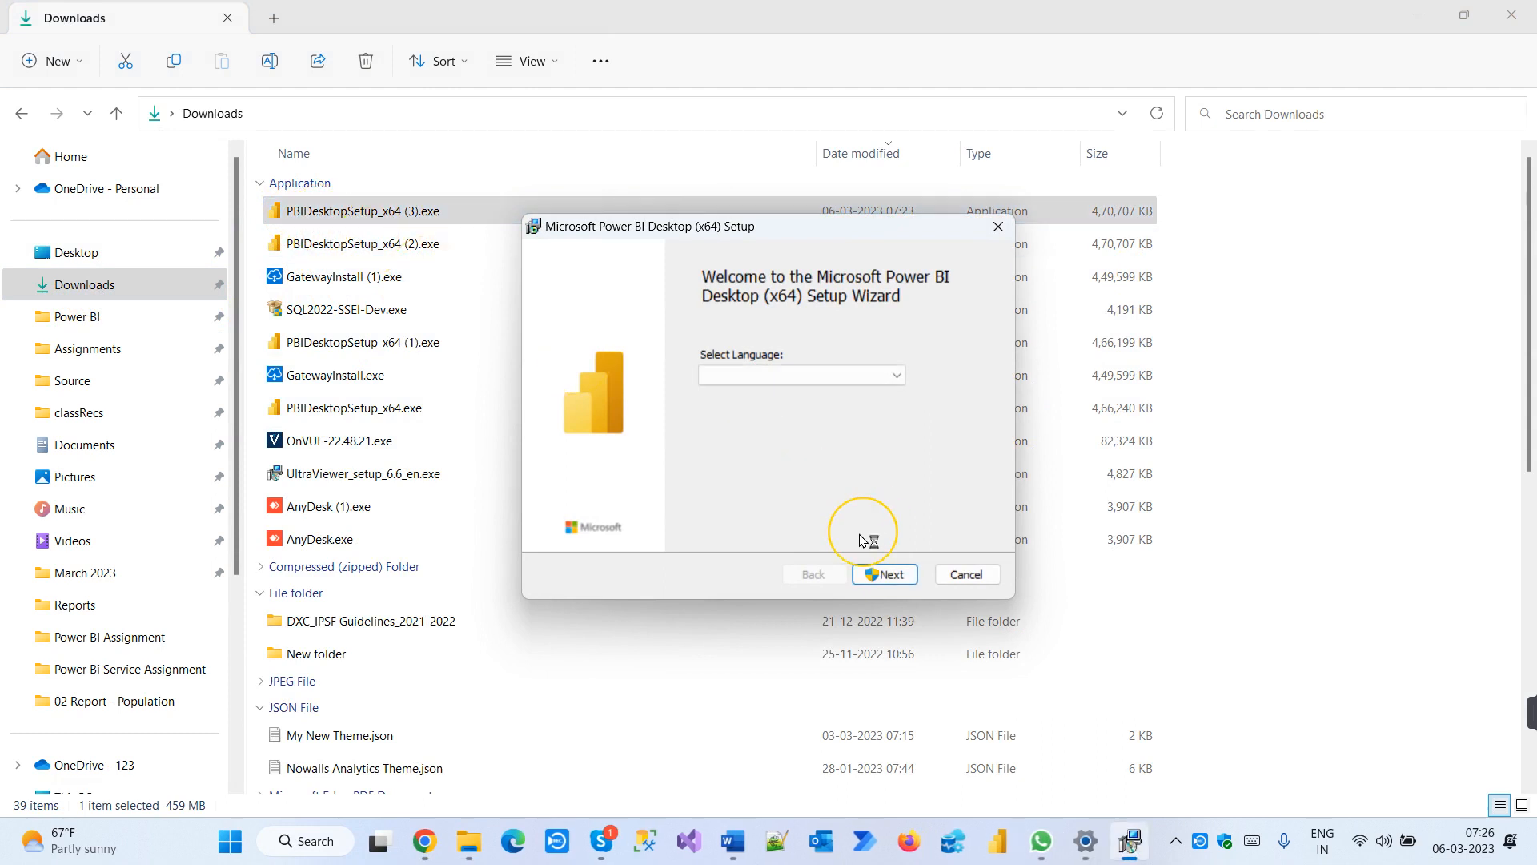
Set the setup language to English, continue the wizard, and minimize the Downloads window to bring the setup to the front
{"action": "left_click", "coordinate": [773, 377]}
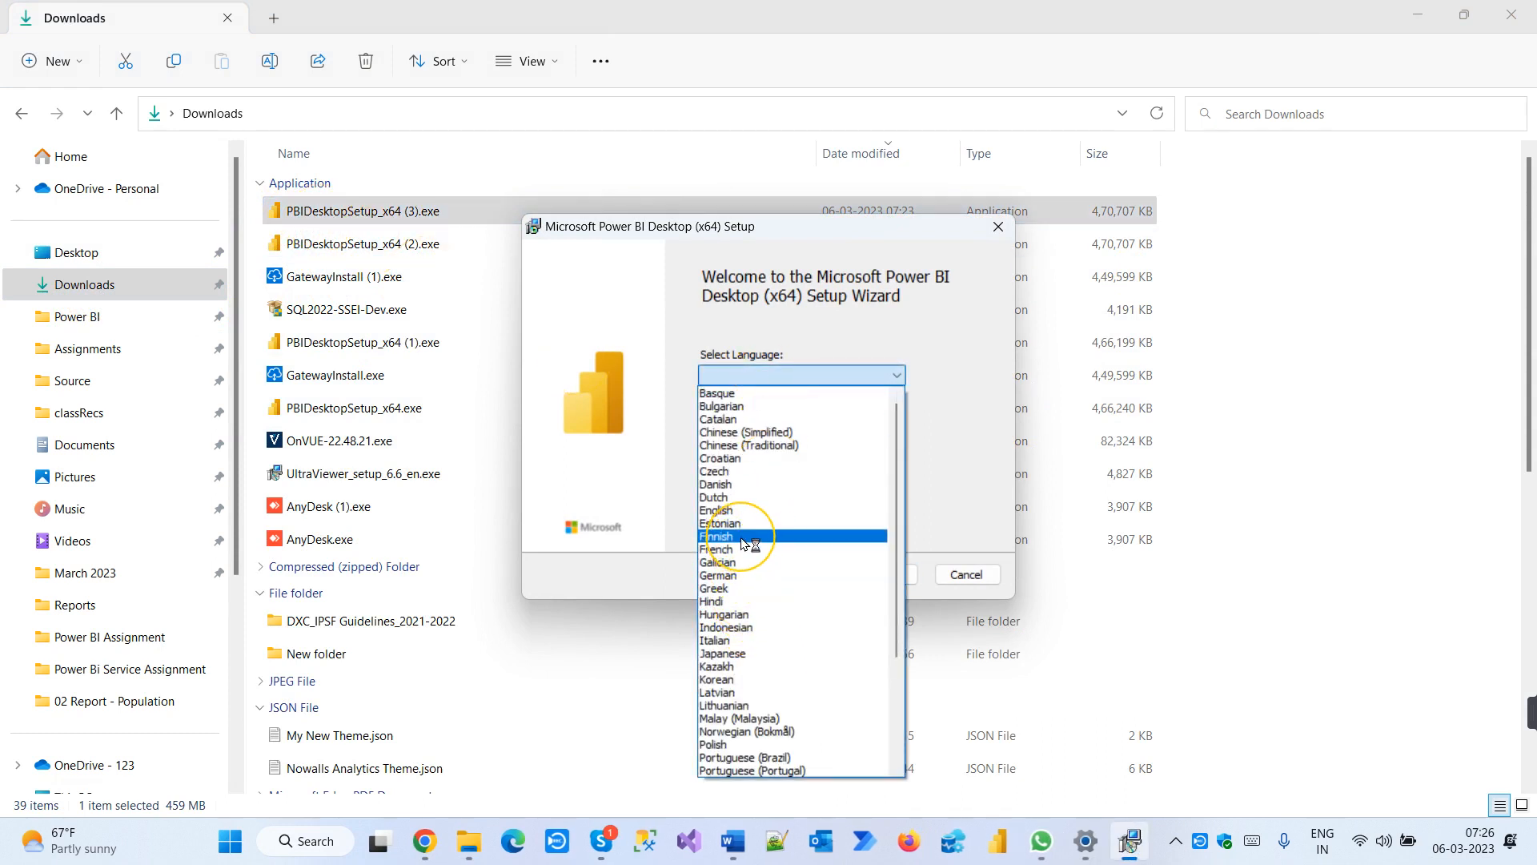
{"action": "left_click", "coordinate": [743, 512]}
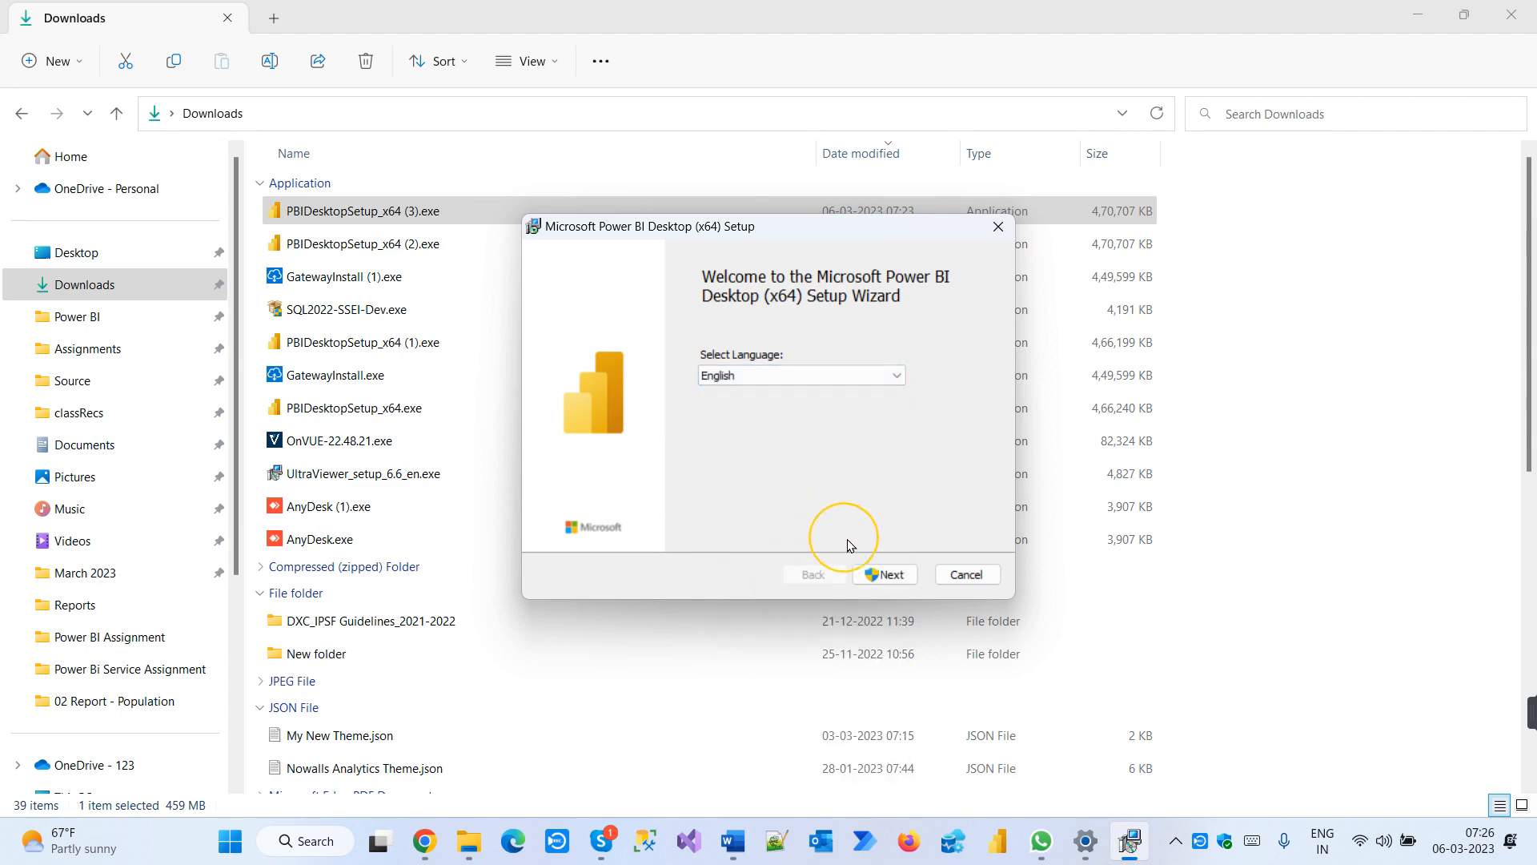
{"action": "left_click", "coordinate": [890, 575]}
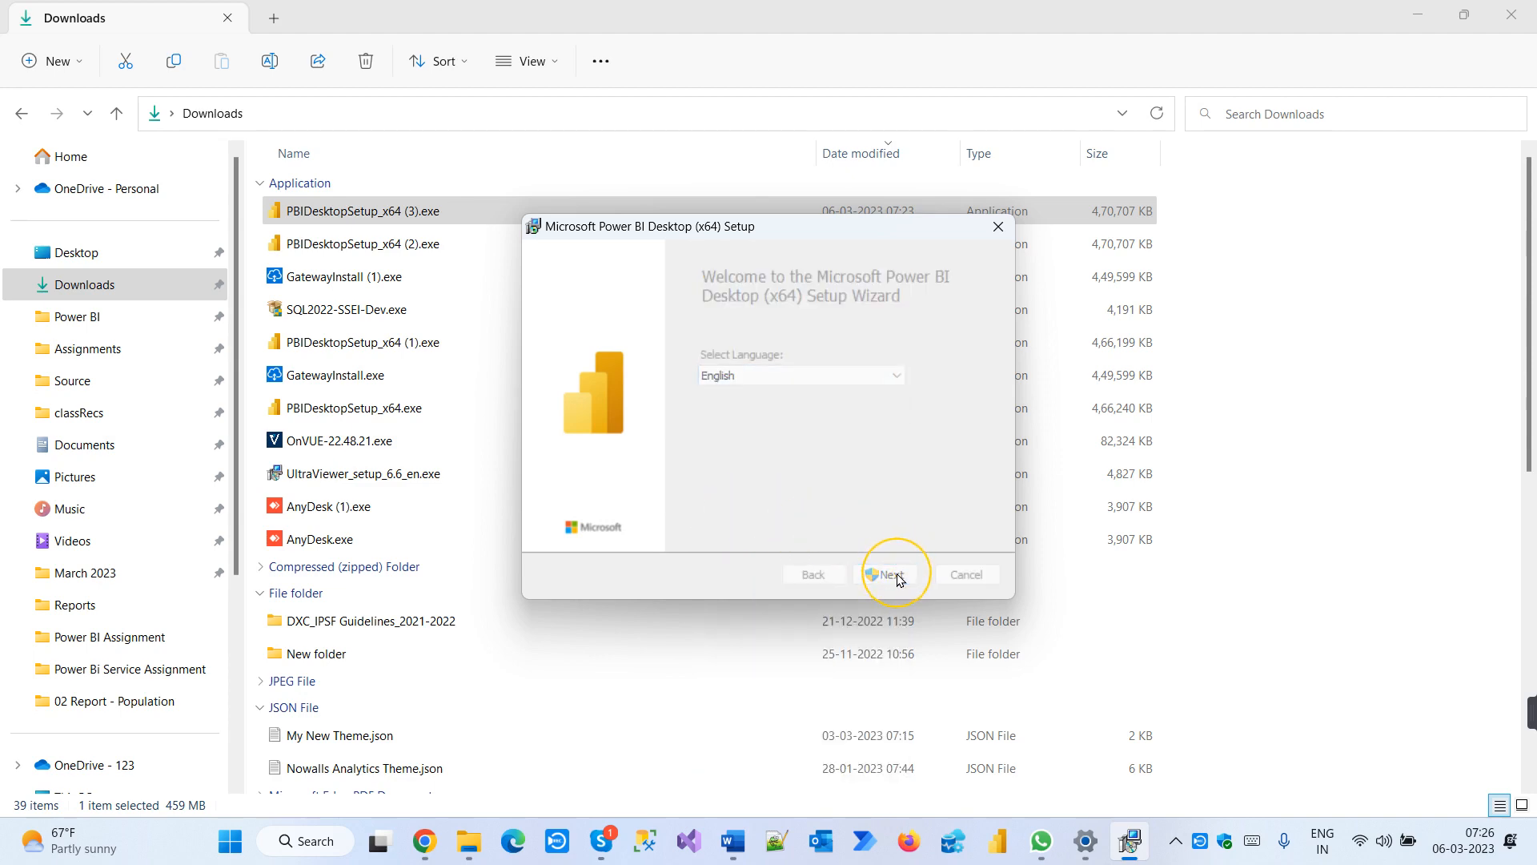
{"action": "left_click", "coordinate": [1418, 16]}
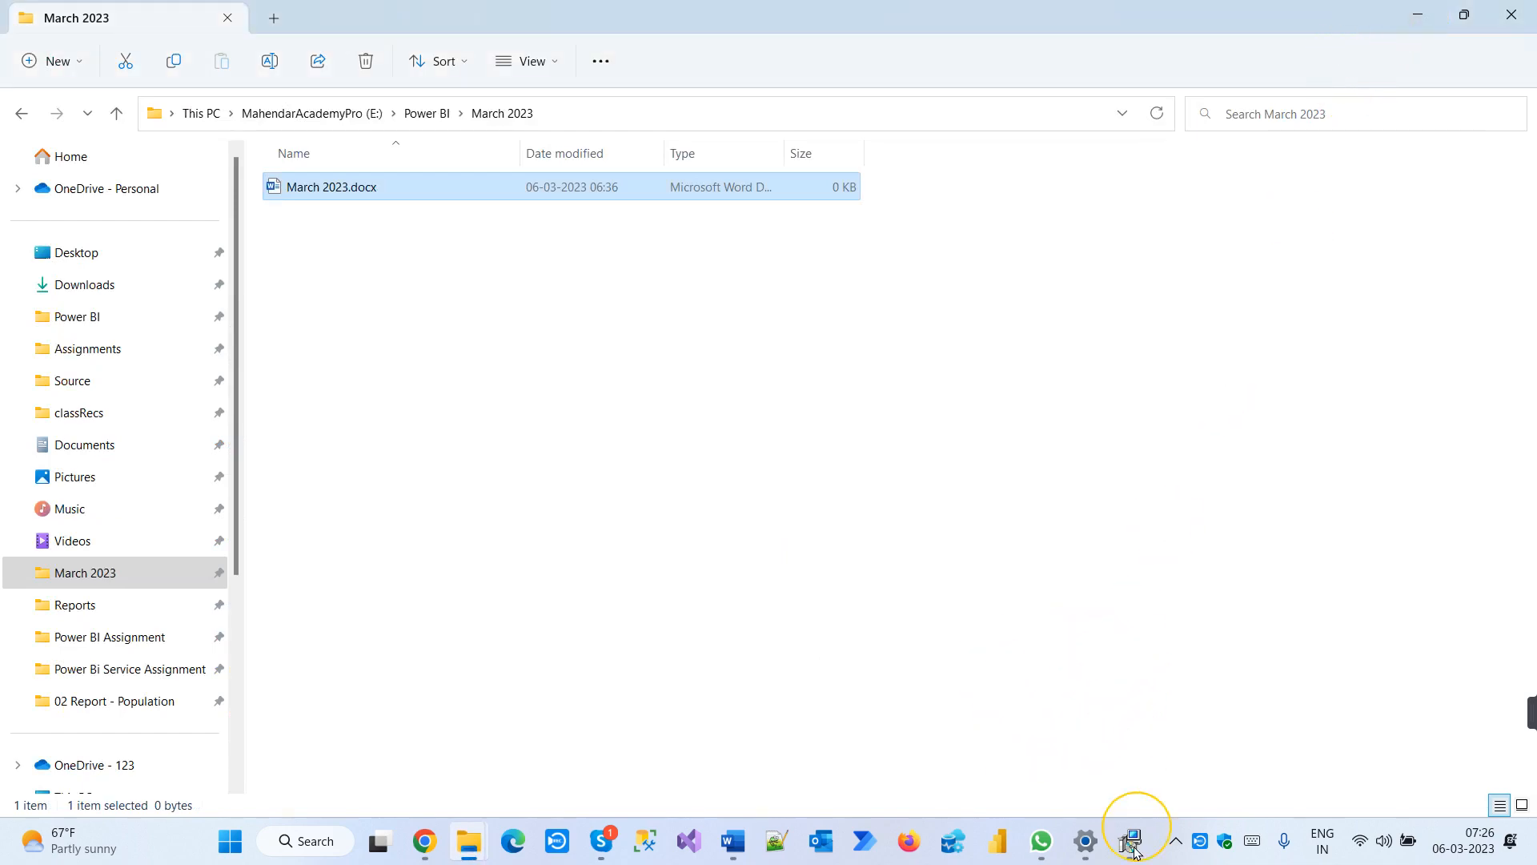
{"action": "mouse_move", "coordinate": [1131, 839]}
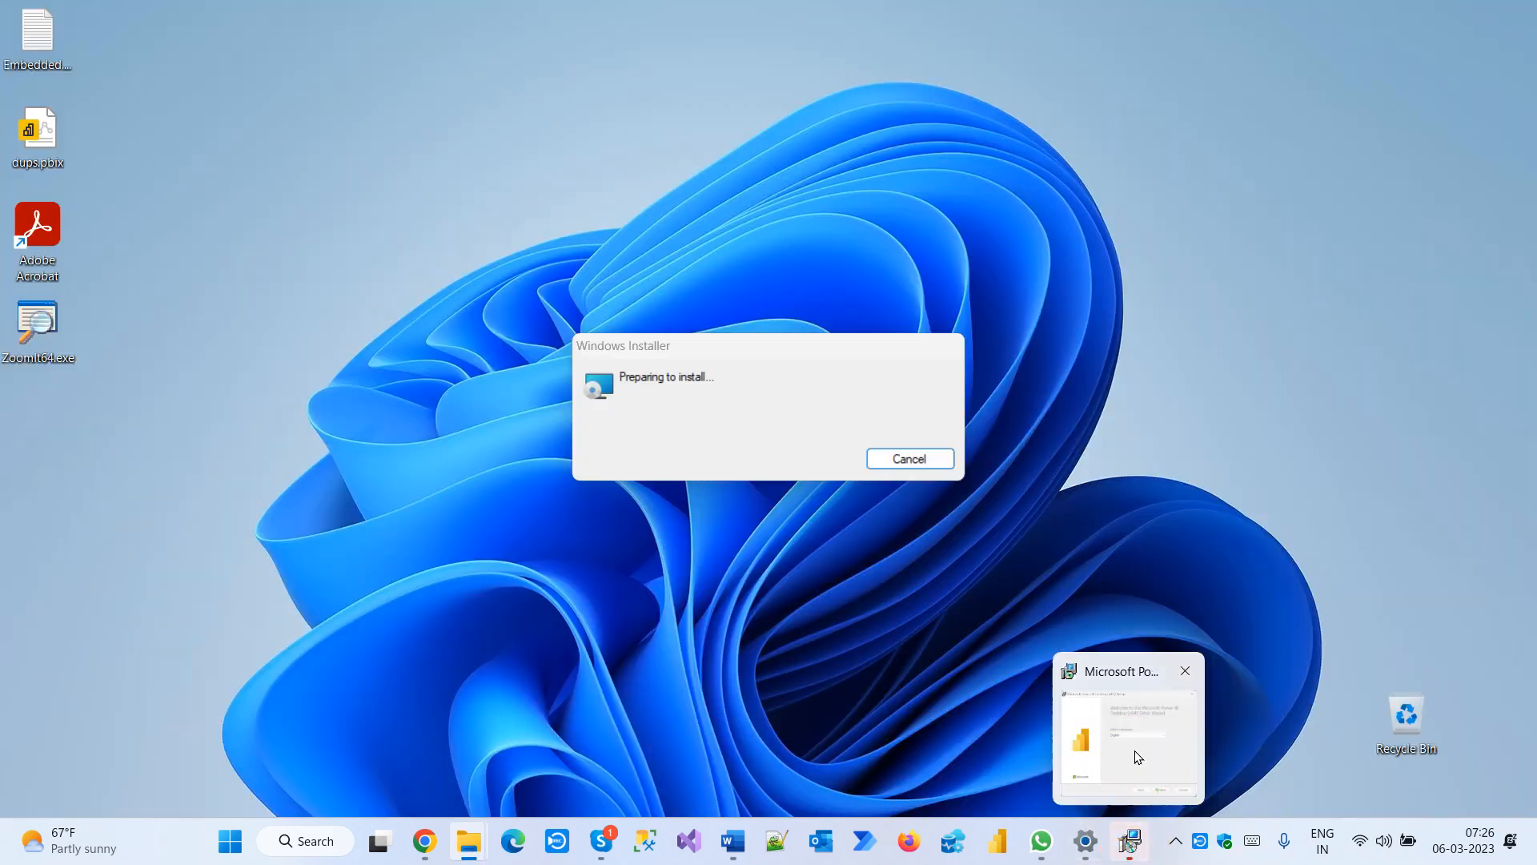
{"action": "left_click", "coordinate": [1138, 756]}
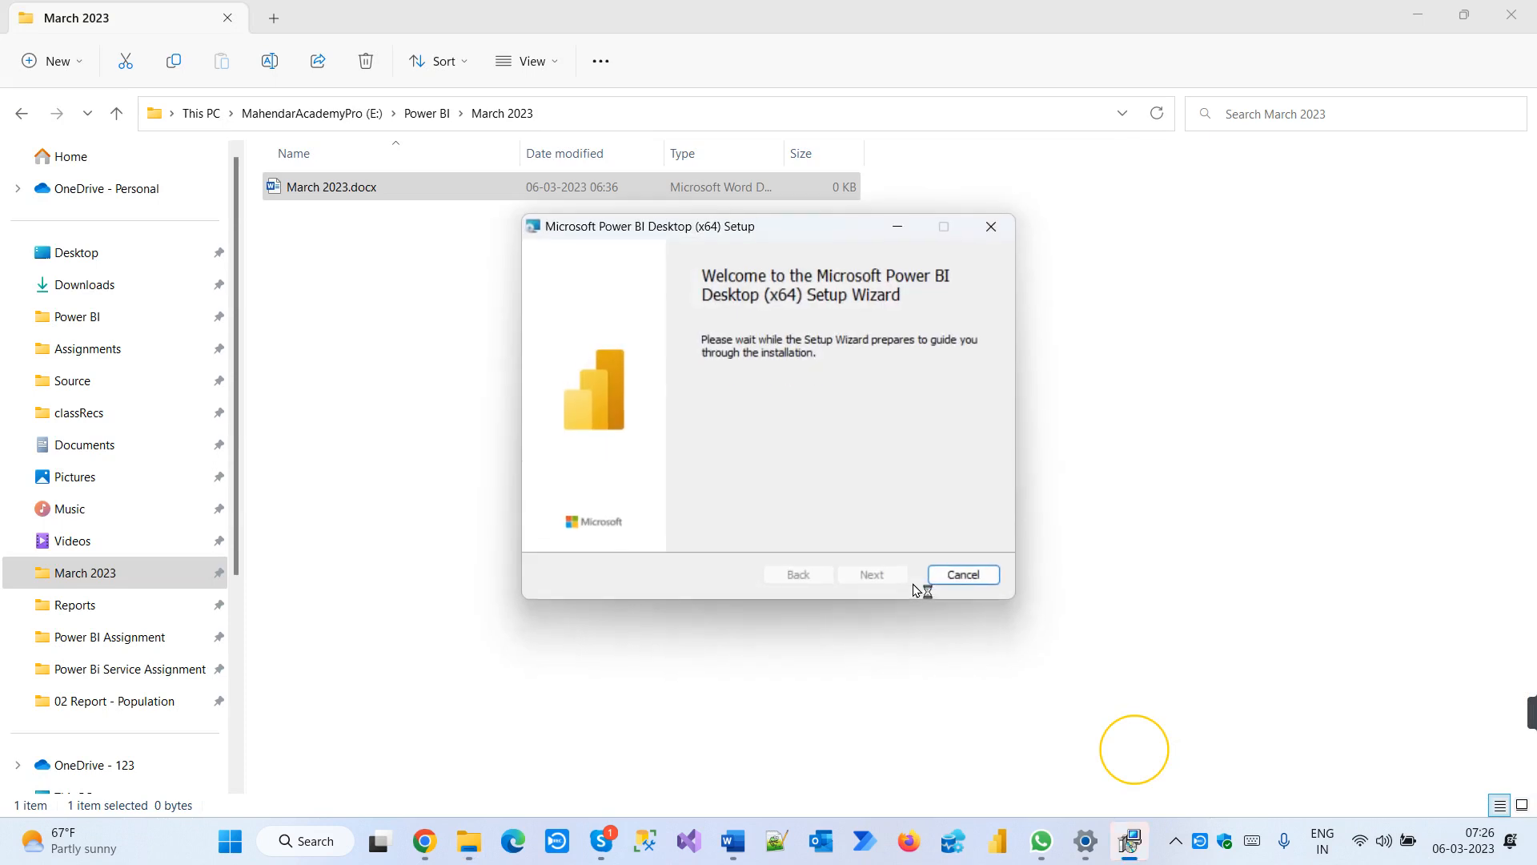
Accept the license terms and start installing Microsoft Power BI Desktop (x64) with the desktop shortcut option cleared
{"action": "left_click", "coordinate": [872, 576]}
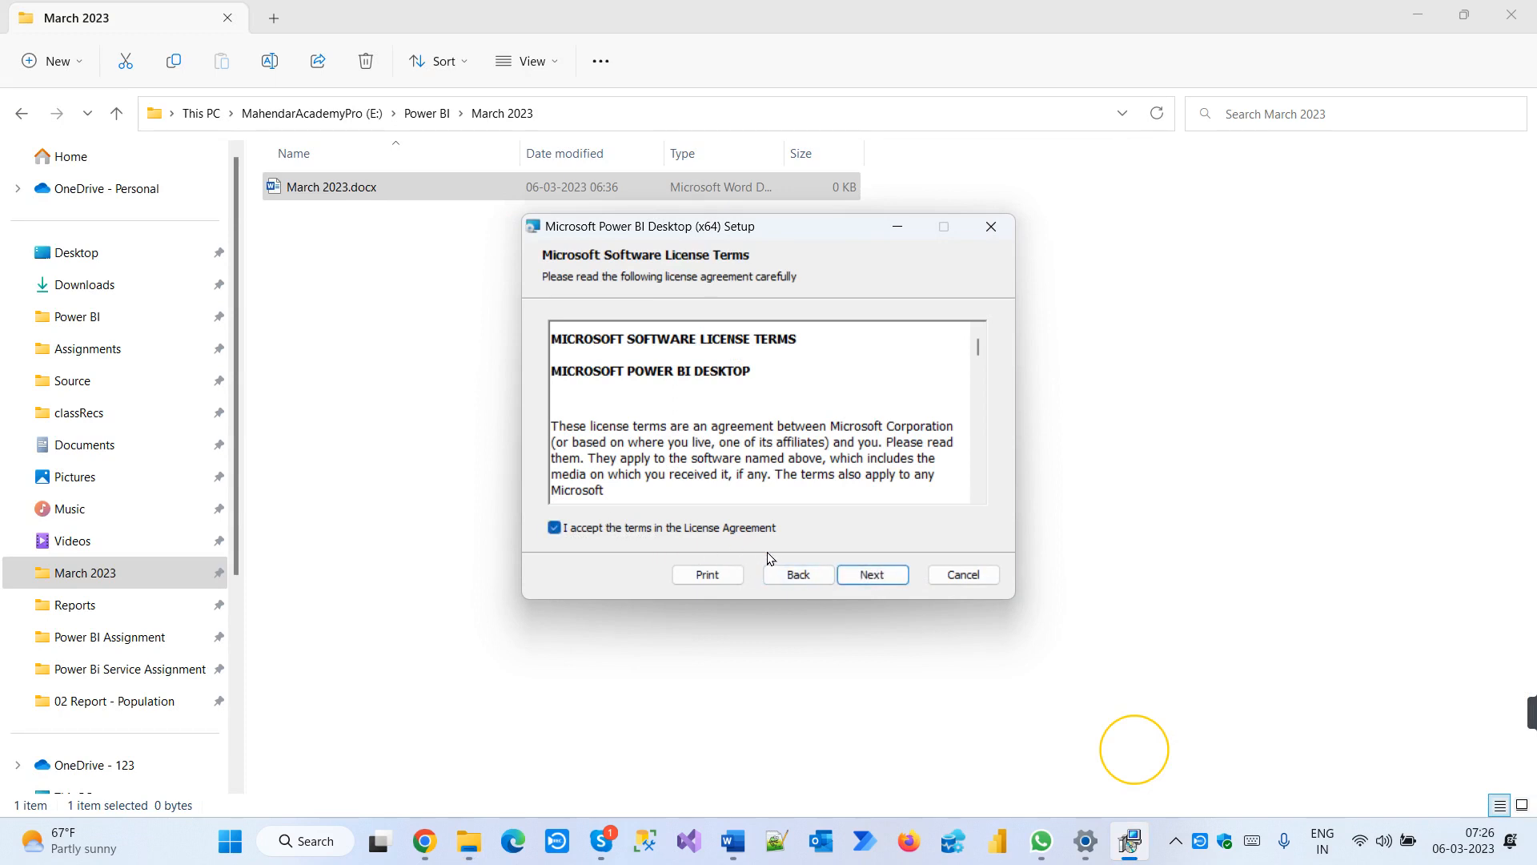
{"action": "left_click", "coordinate": [890, 579]}
{"action": "left_click", "coordinate": [883, 585]}
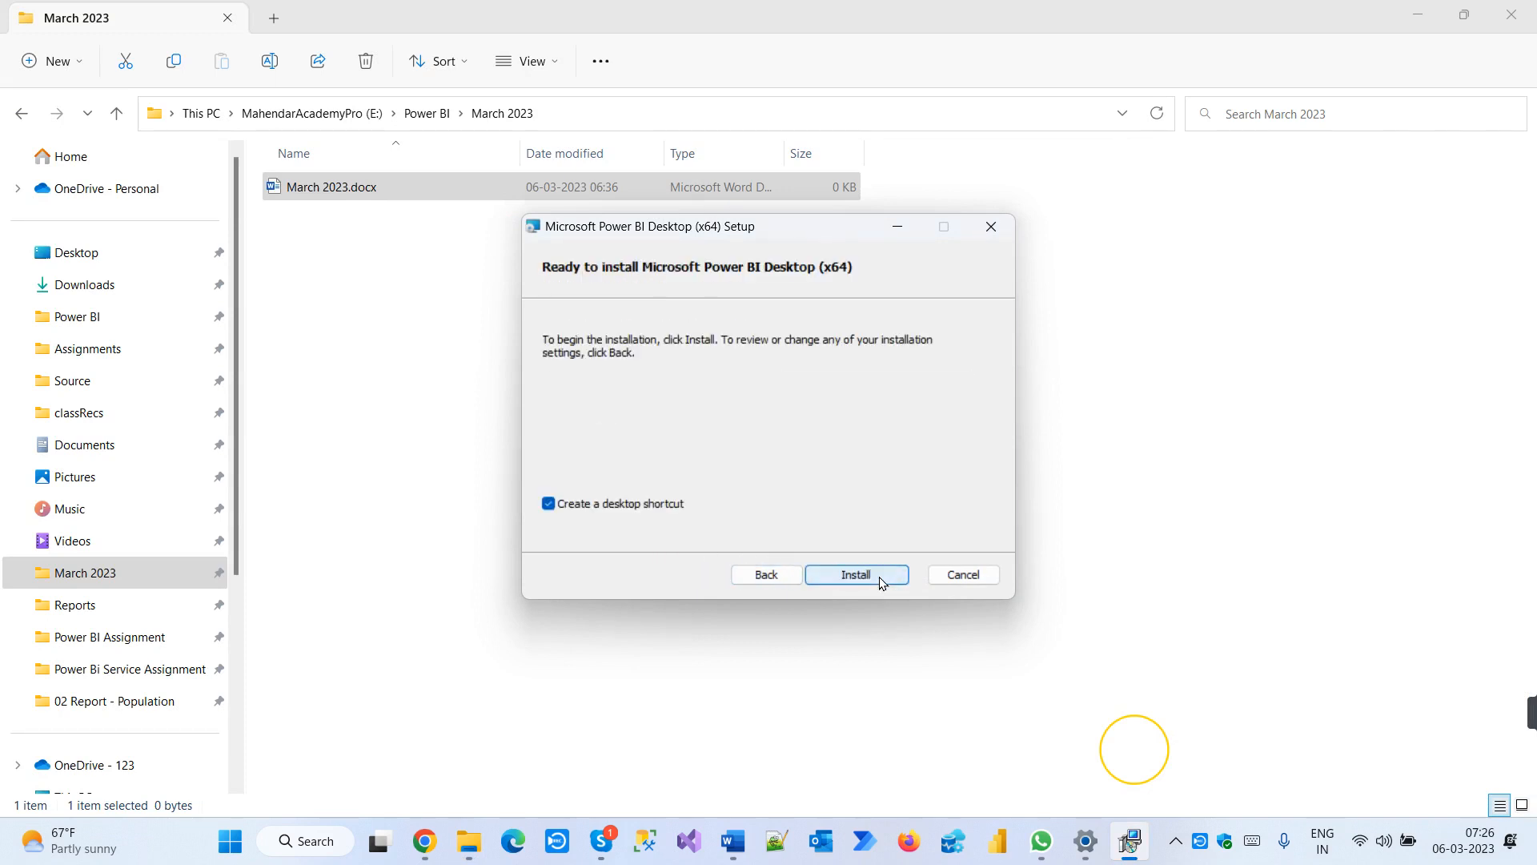
{"action": "left_click", "coordinate": [881, 582]}
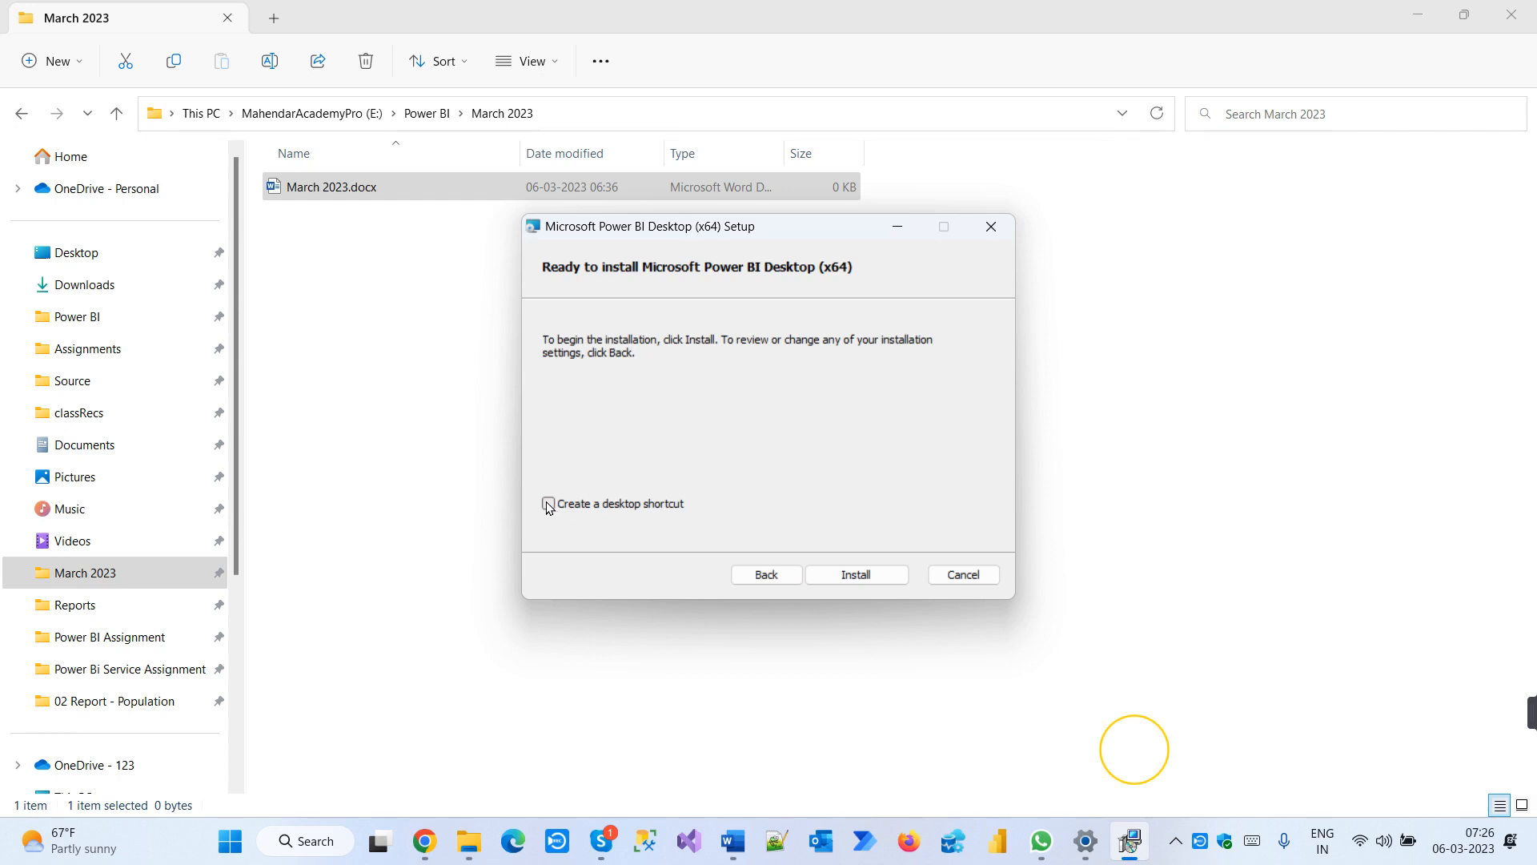
{"action": "left_click", "coordinate": [861, 573]}
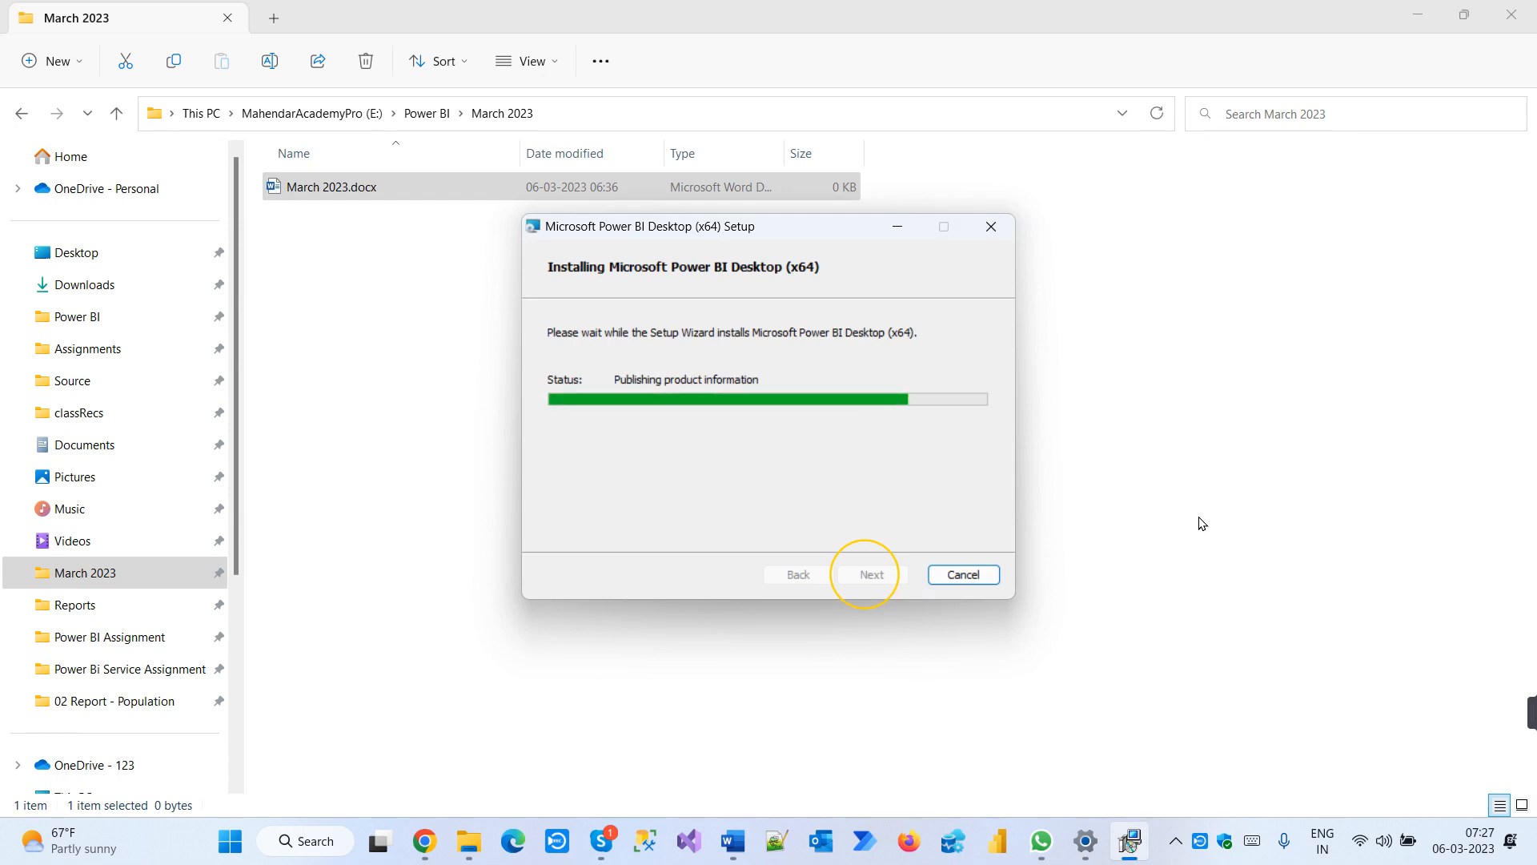
Search Windows for anydesk, launch AnyDesk.exe to view this computer's address, and minimize it
{"action": "key", "text": "super"}
{"action": "type", "text": "anyde"}
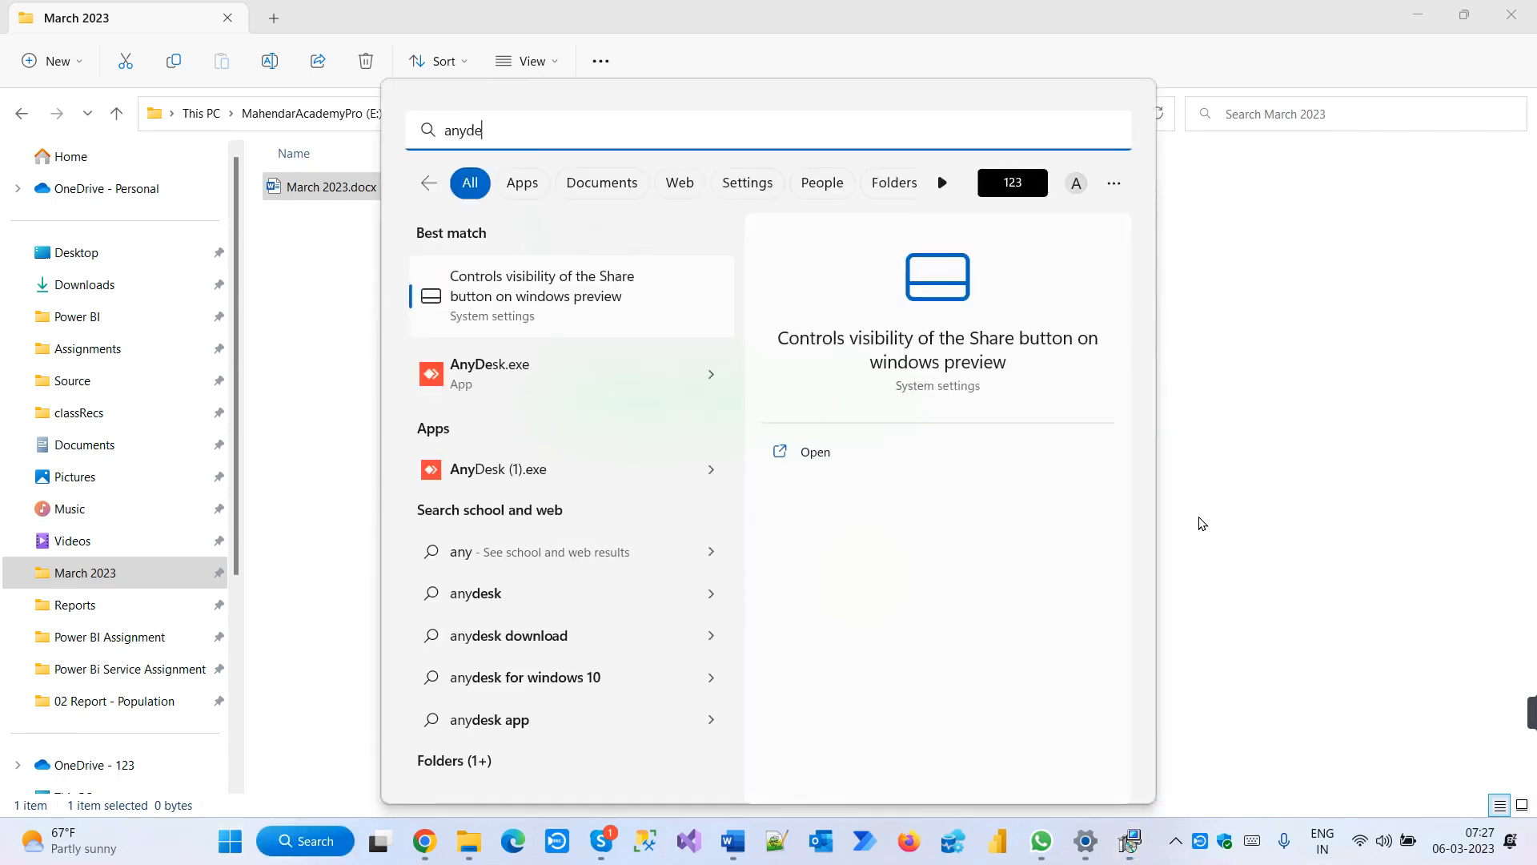
{"action": "type", "text": "sk"}
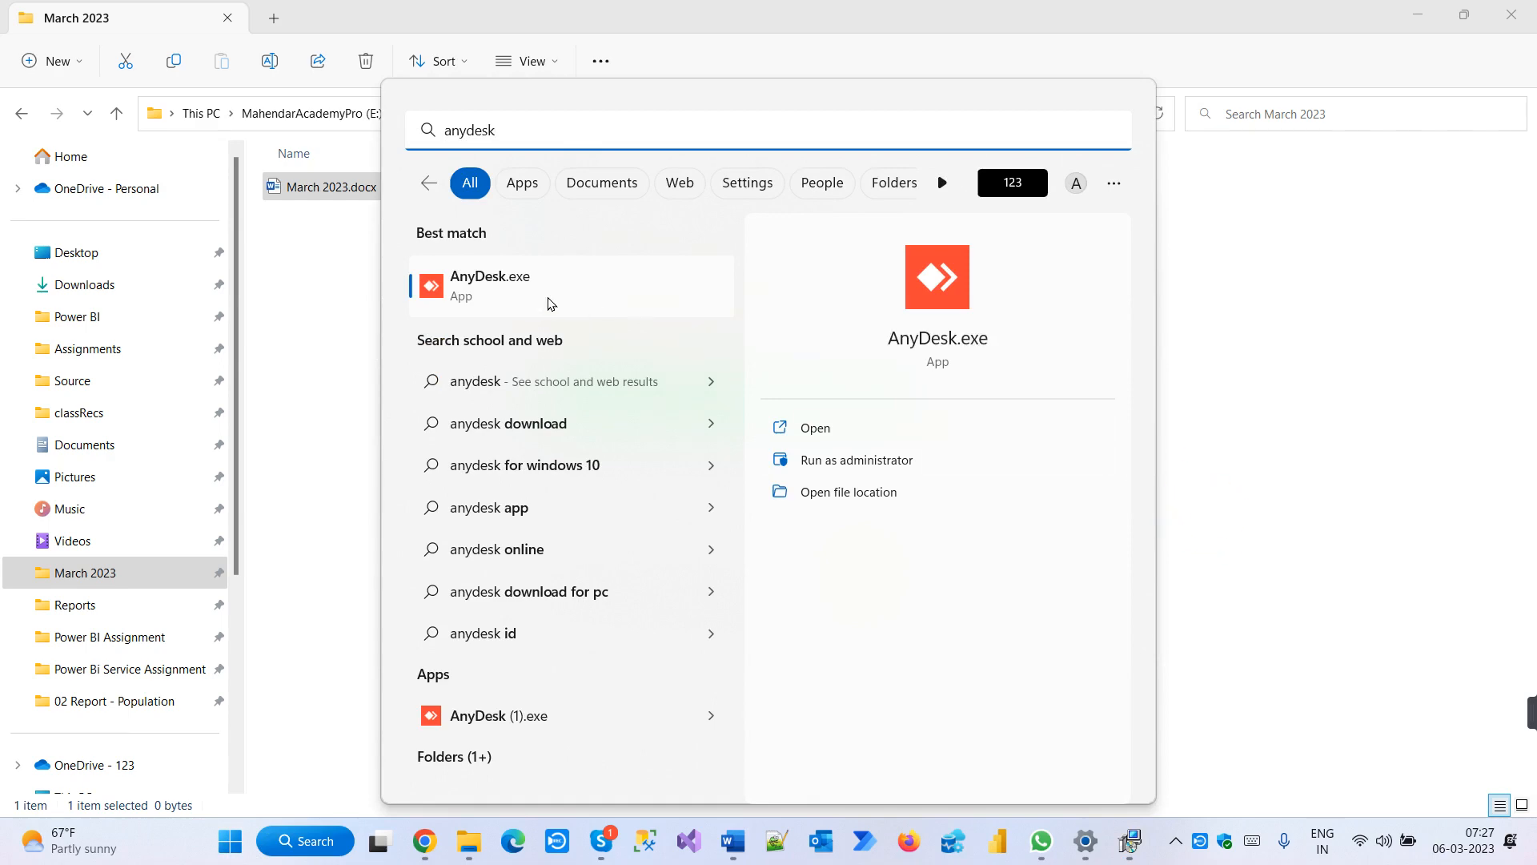
{"action": "left_click", "coordinate": [558, 305]}
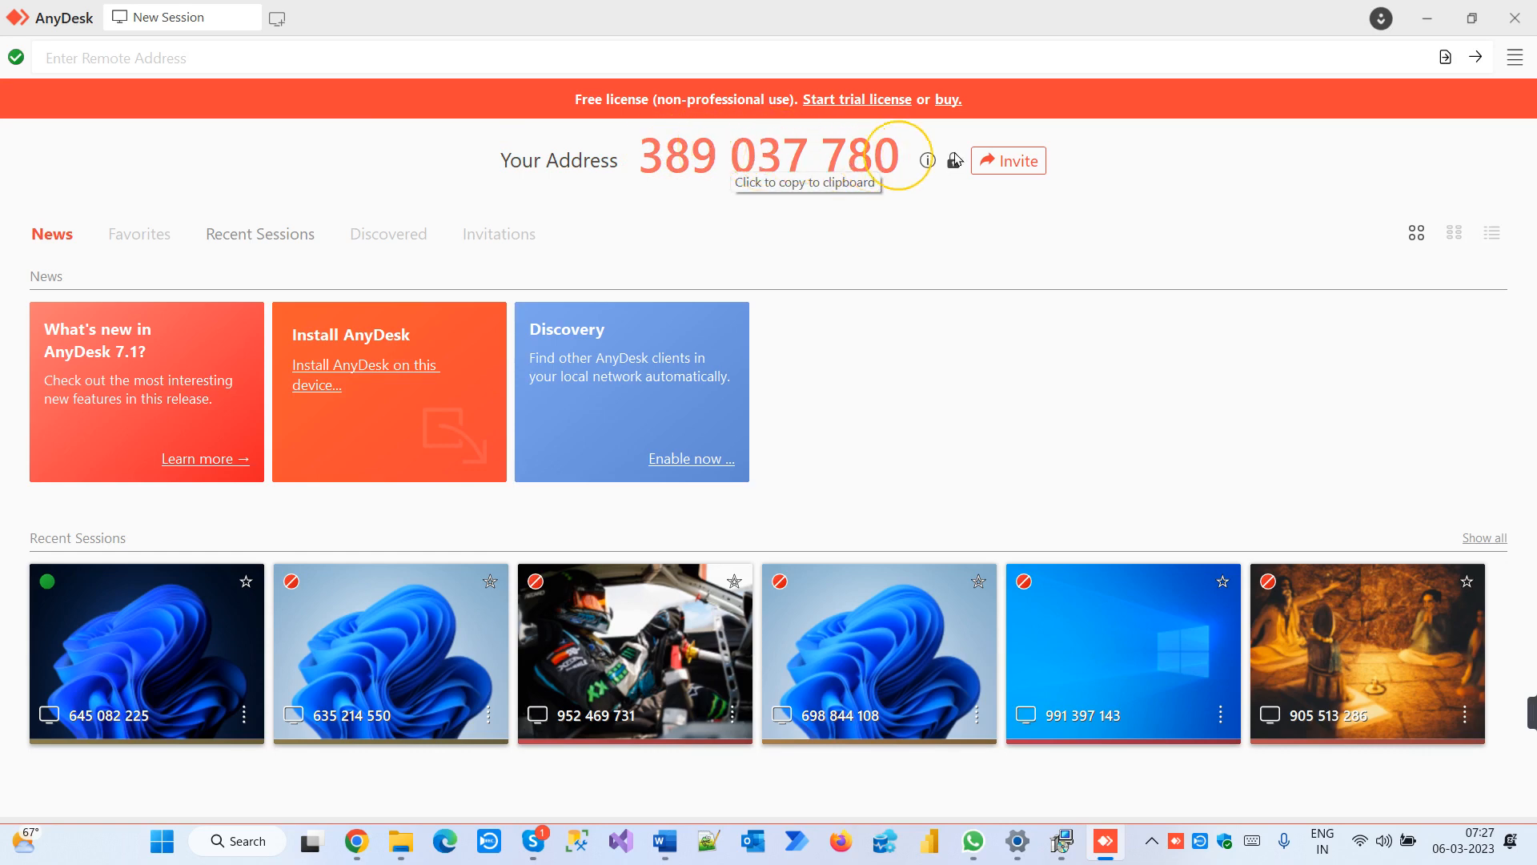
{"action": "left_click", "coordinate": [1428, 18]}
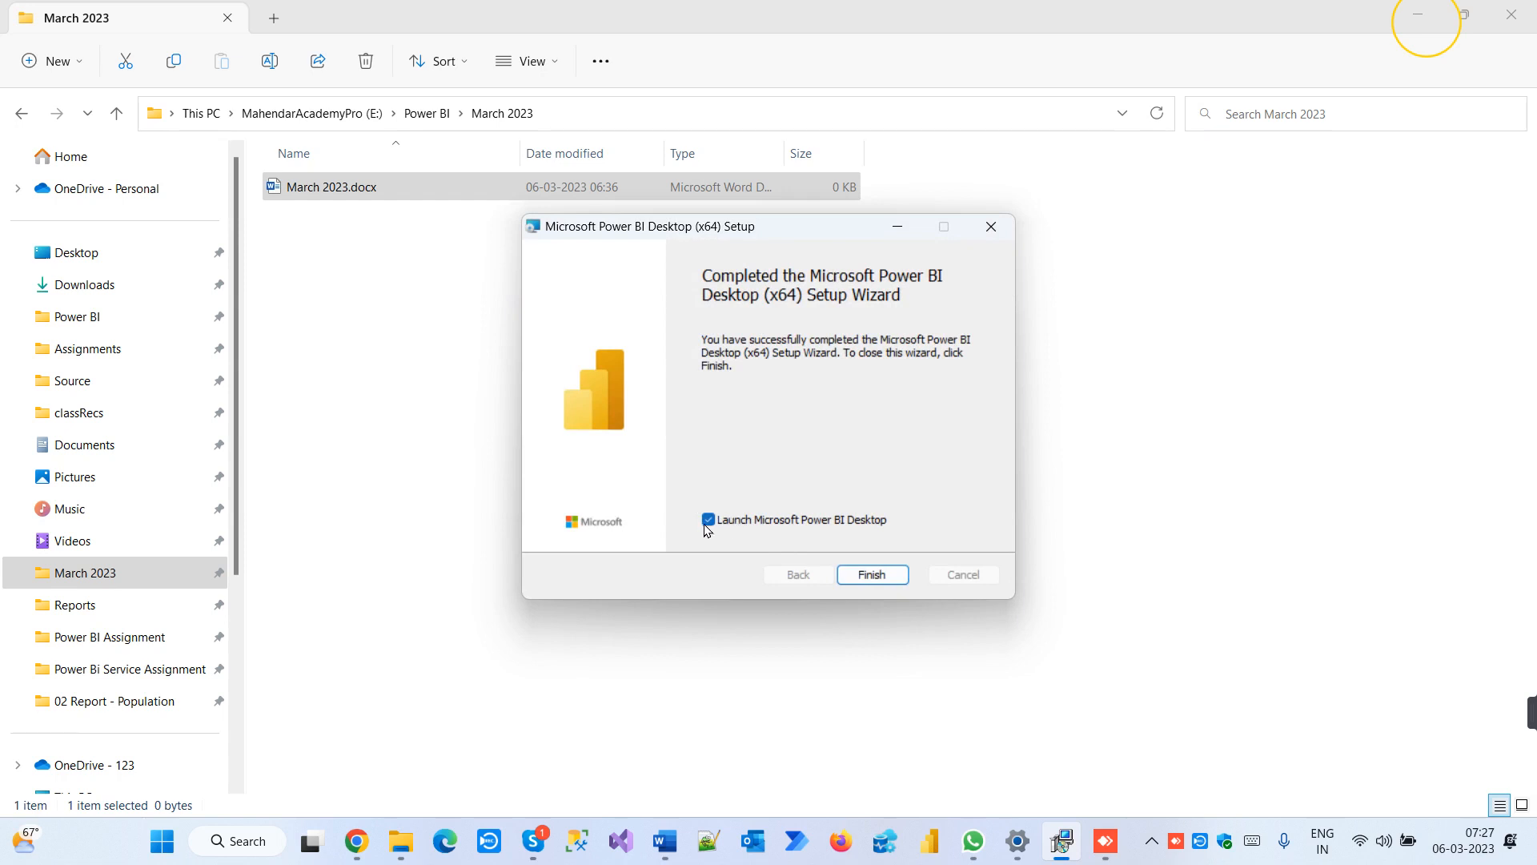
Finish the setup wizard with the option to launch Microsoft Power BI Desktop enabled
{"action": "left_click", "coordinate": [873, 575]}
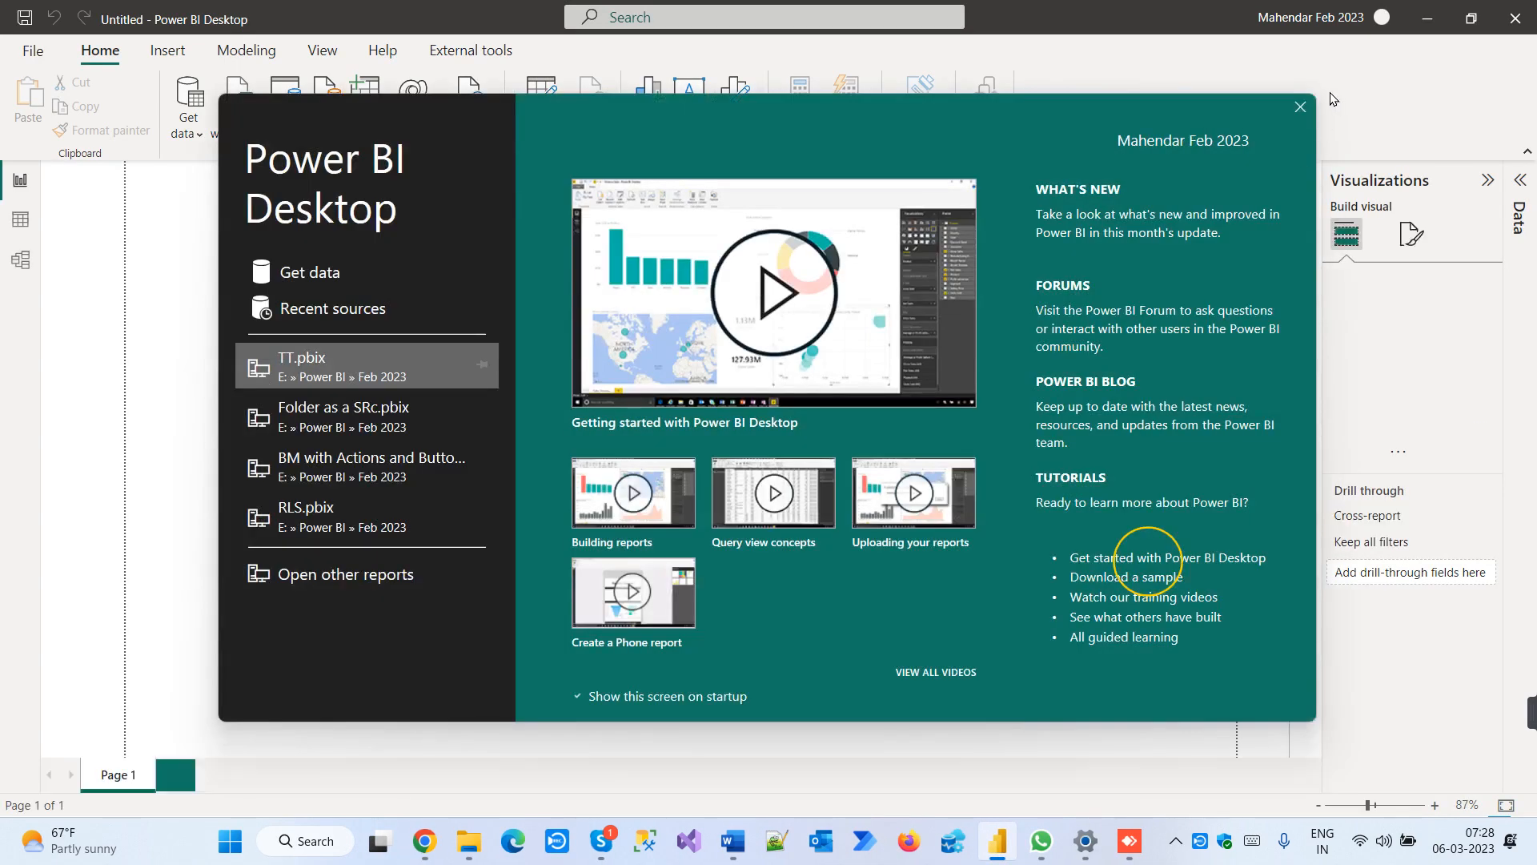
Close the Power BI Desktop start screen and sign out of the current account
{"action": "left_click", "coordinate": [1300, 106]}
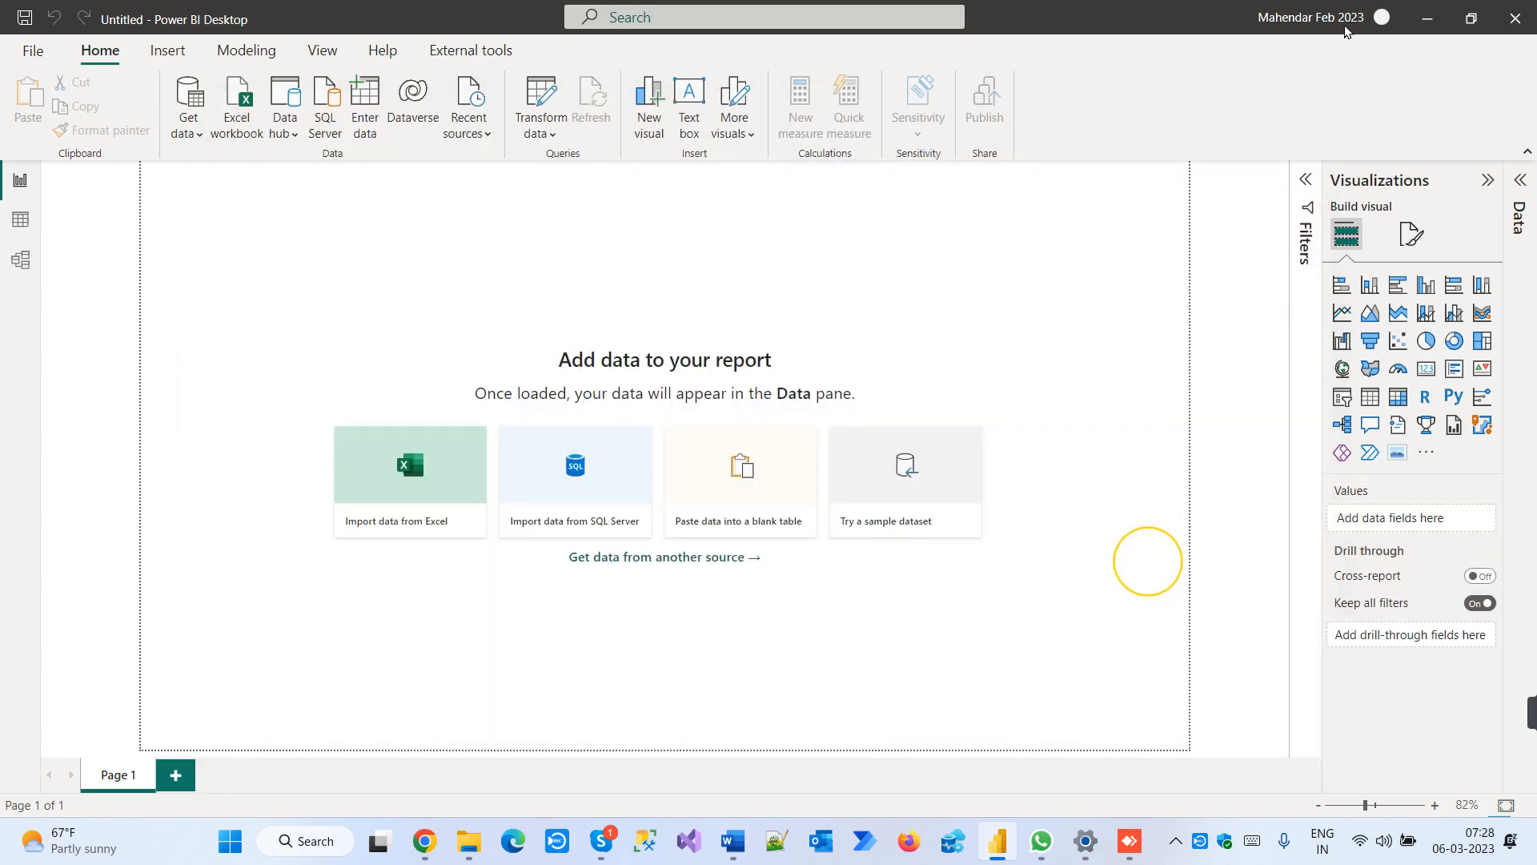
{"action": "left_click", "coordinate": [1345, 27]}
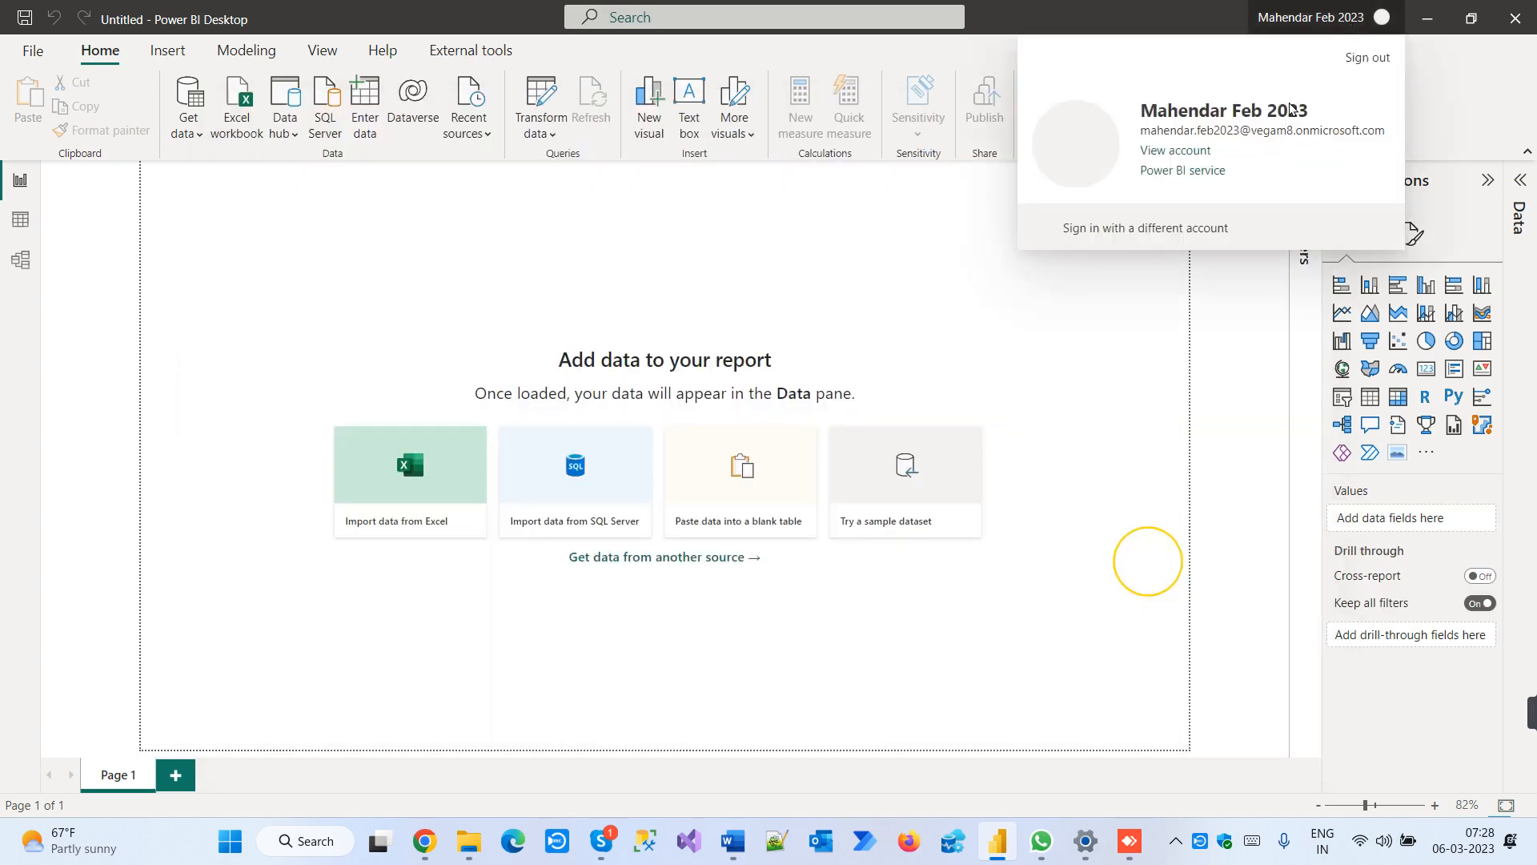
{"action": "left_click", "coordinate": [1368, 57]}
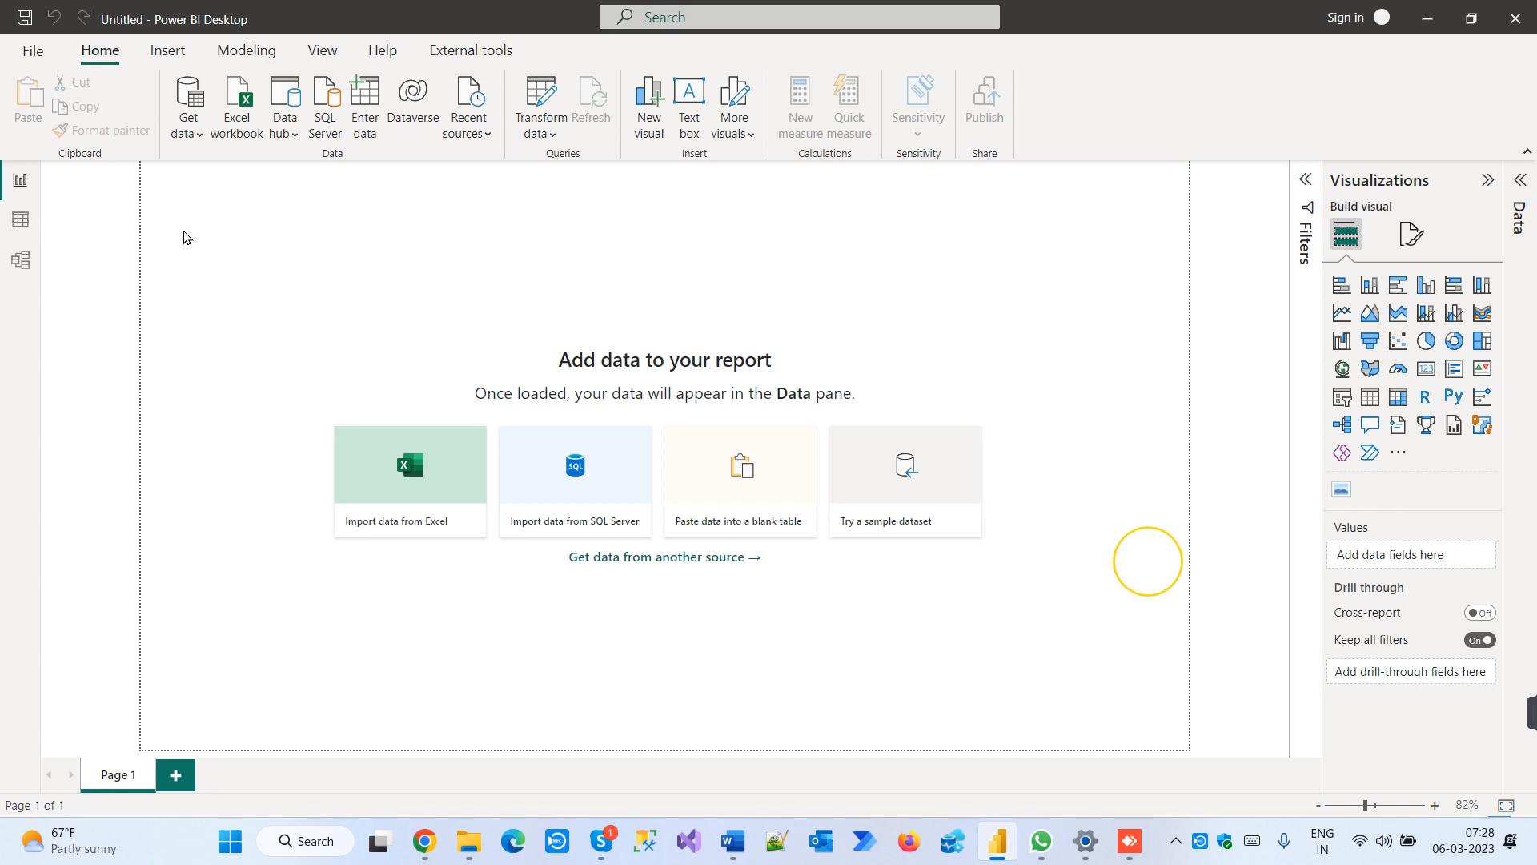
Open the full Get Data source list and review the File and Database connectors
{"action": "left_click", "coordinate": [190, 136]}
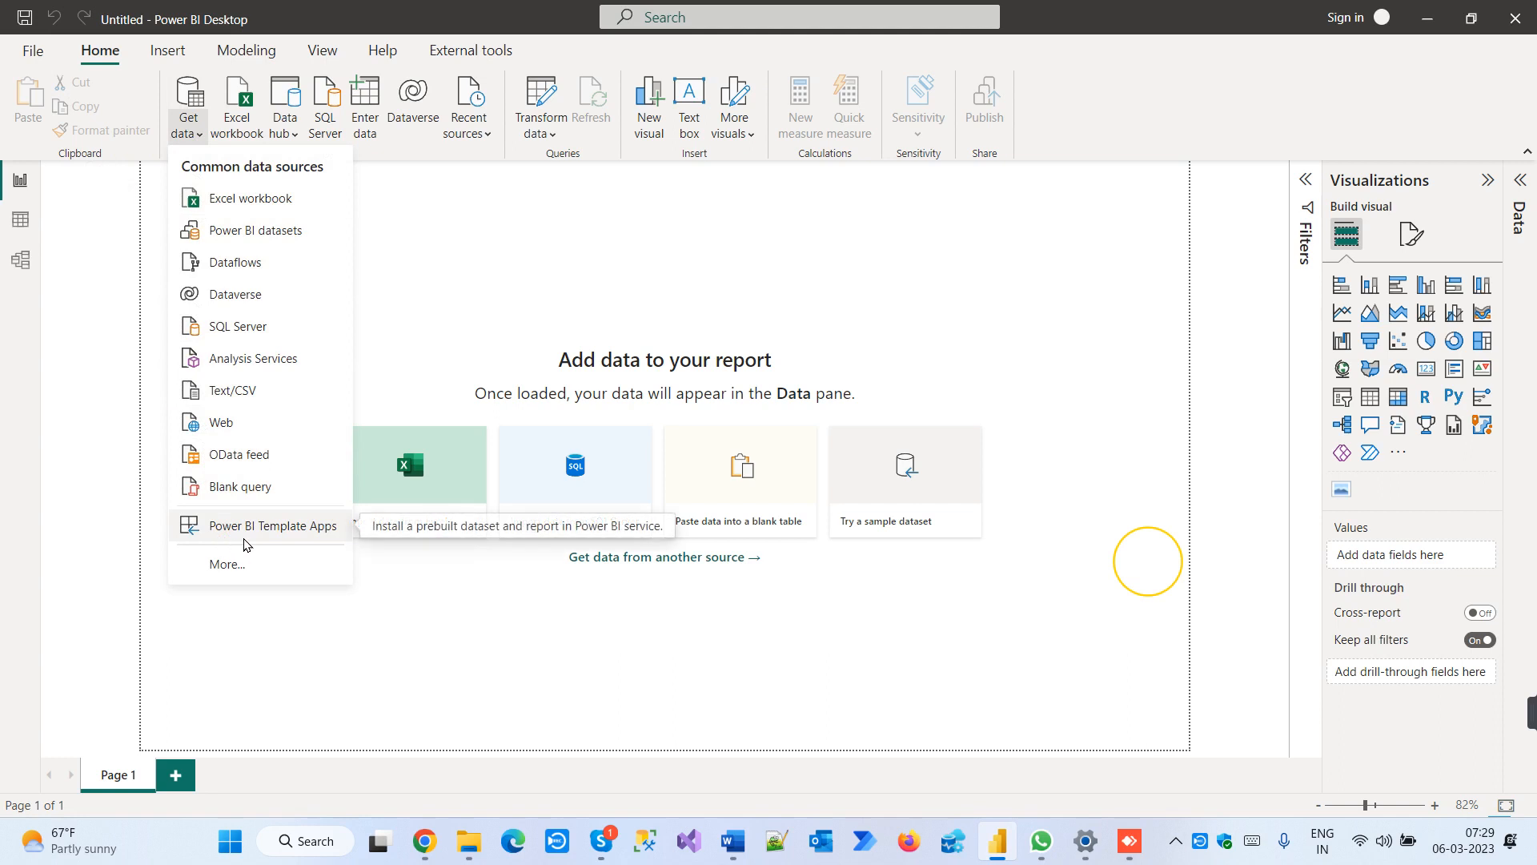
{"action": "left_click", "coordinate": [231, 564]}
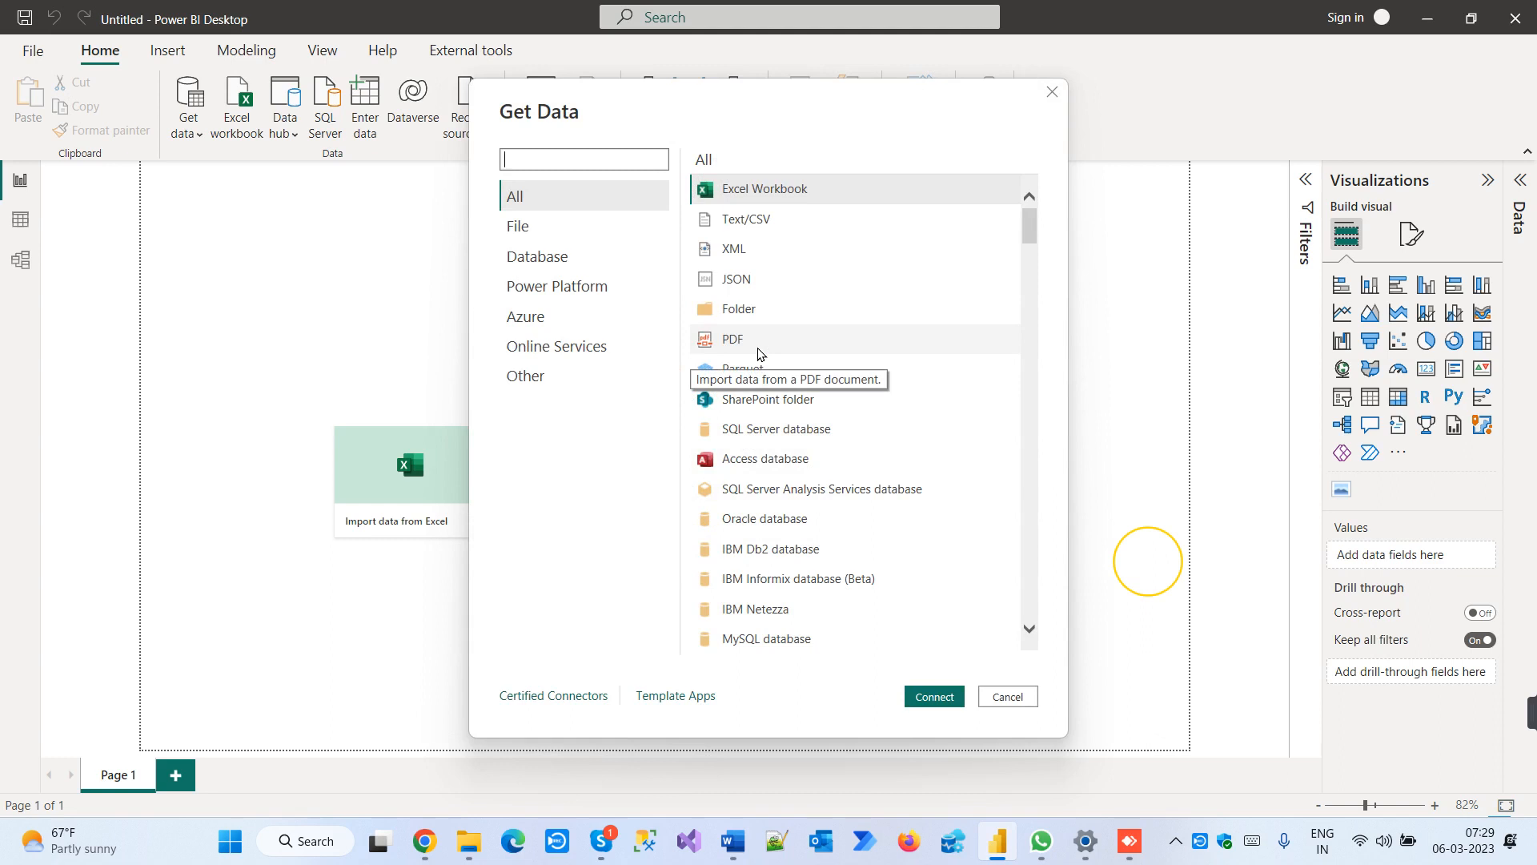
{"action": "left_click", "coordinate": [529, 229]}
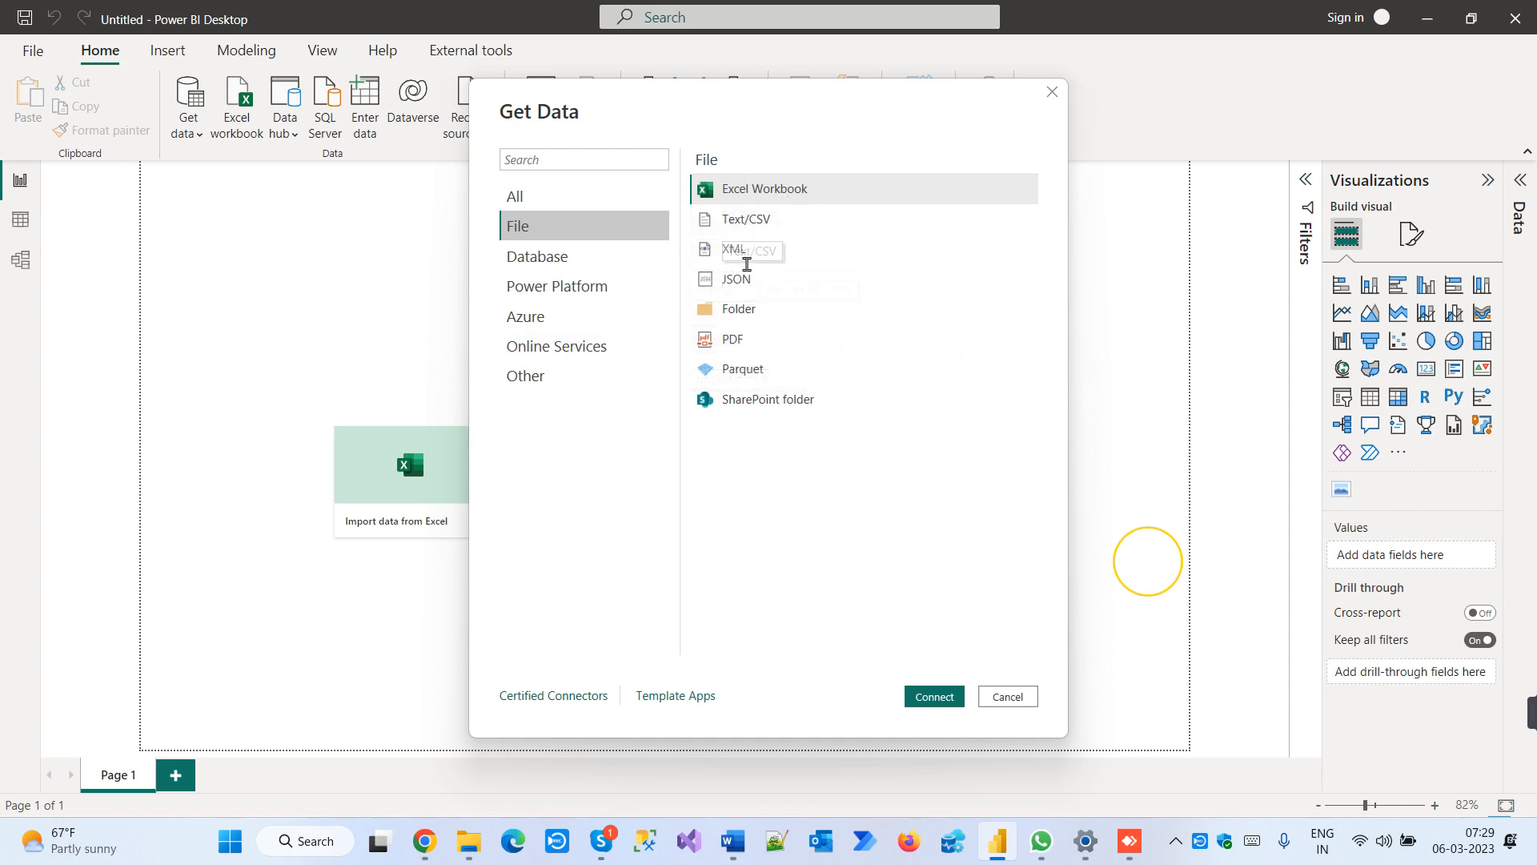
{"action": "left_click", "coordinate": [581, 269]}
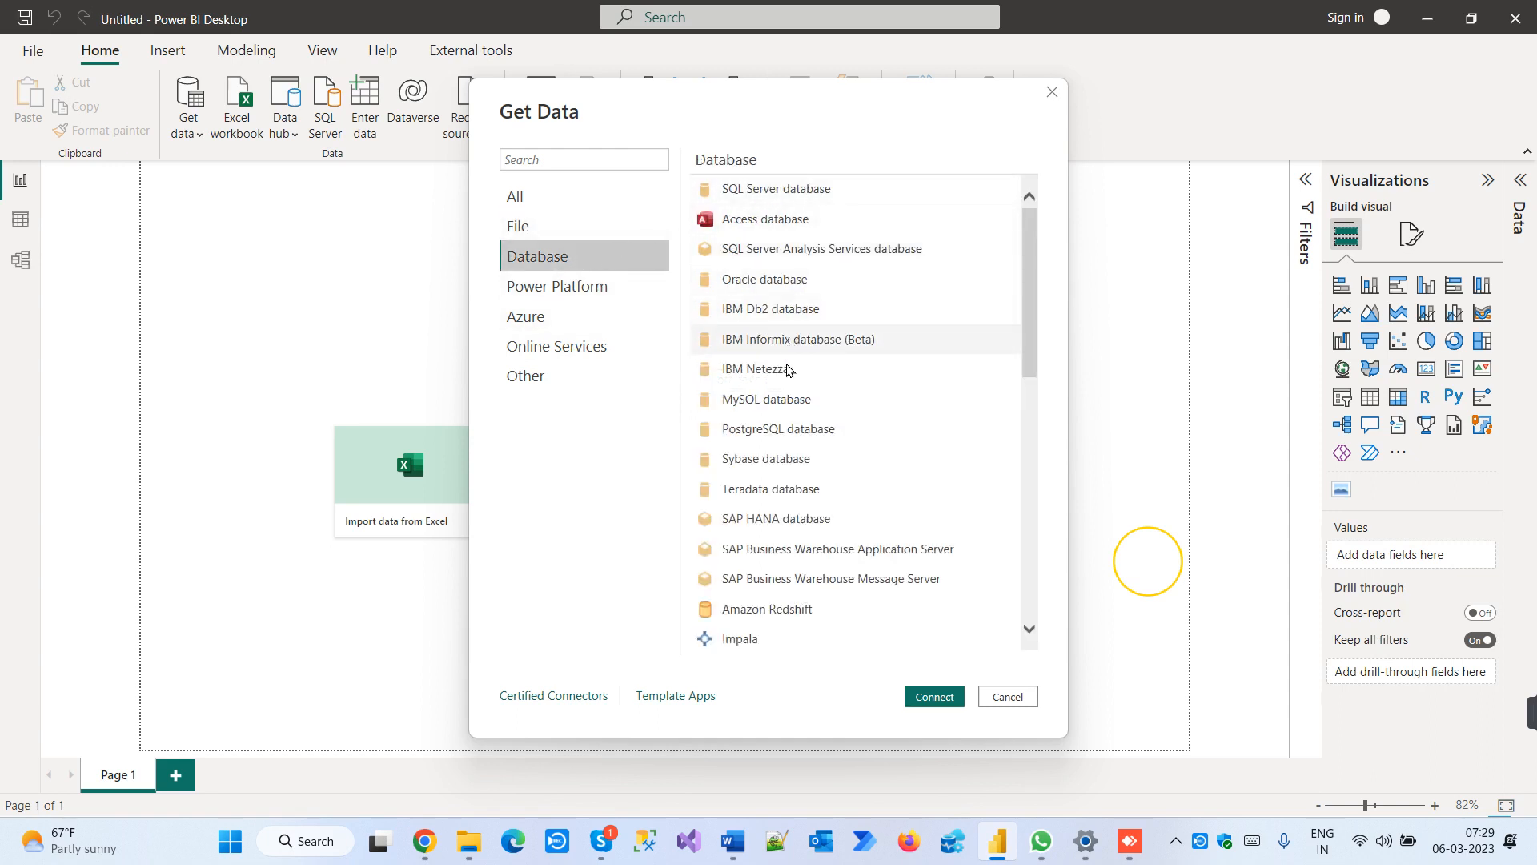
{"action": "scroll", "coordinate": [776, 576], "scroll_direction": "down", "scroll_amount": 4}
{"action": "scroll", "coordinate": [782, 578], "scroll_direction": "down", "scroll_amount": 4}
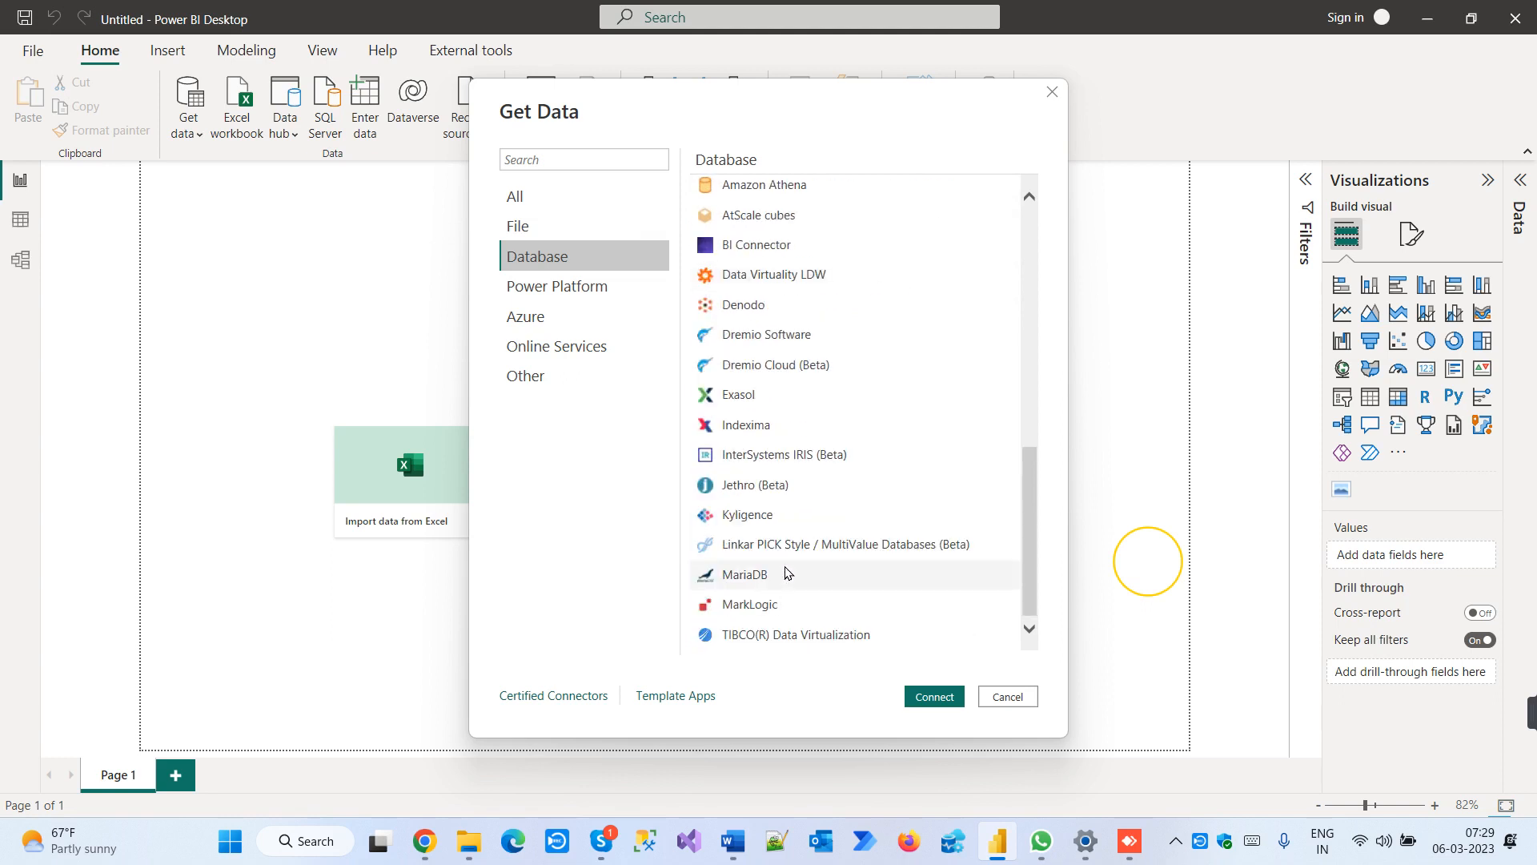
Review the Power Platform, Azure, Online Services and Other connector categories in Get Data
{"action": "left_click", "coordinate": [569, 294]}
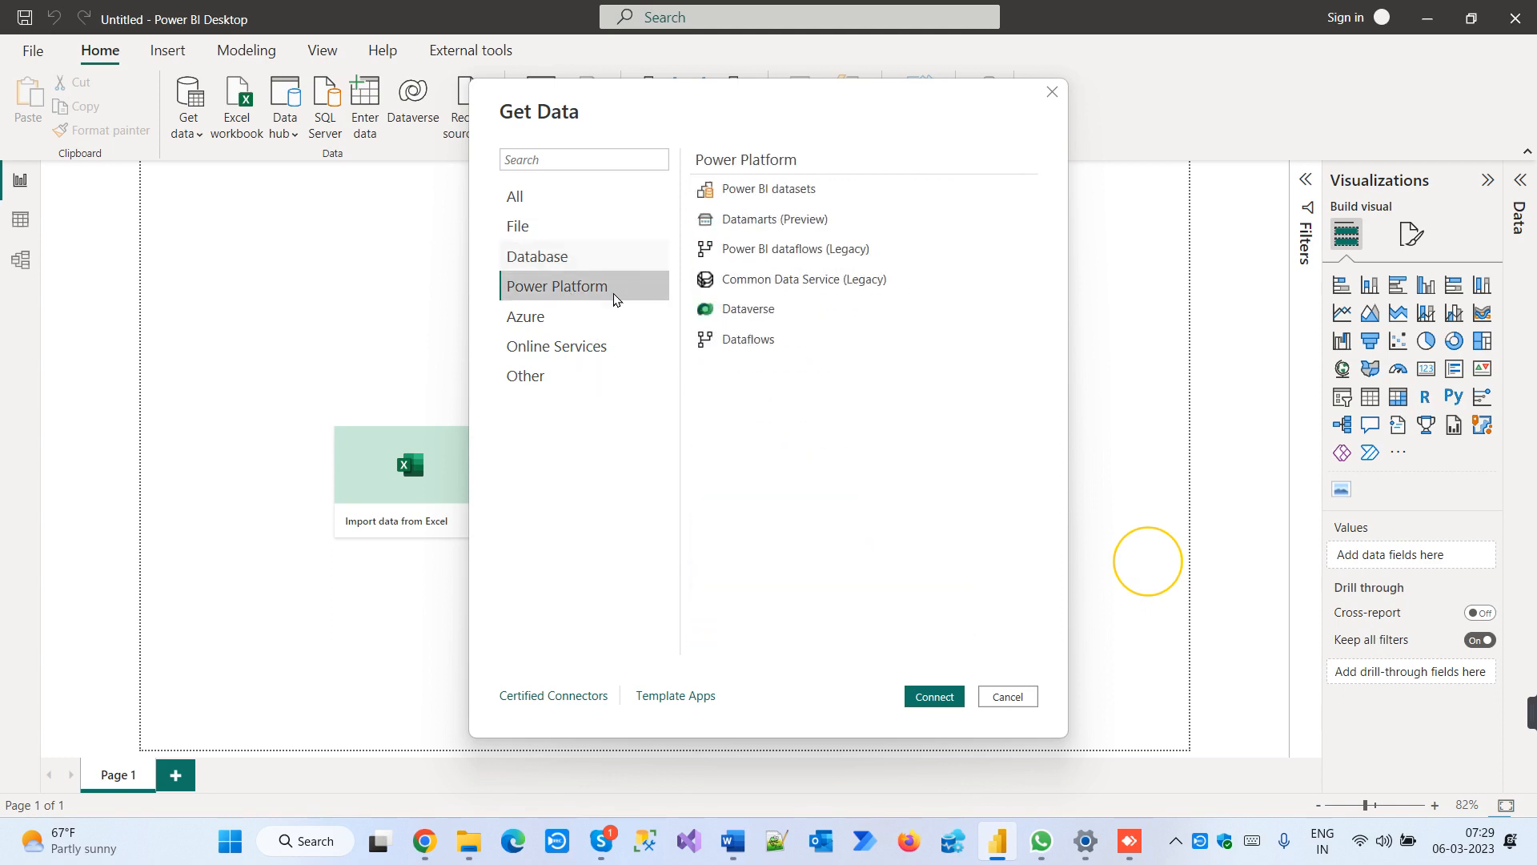
{"action": "left_click", "coordinate": [549, 321]}
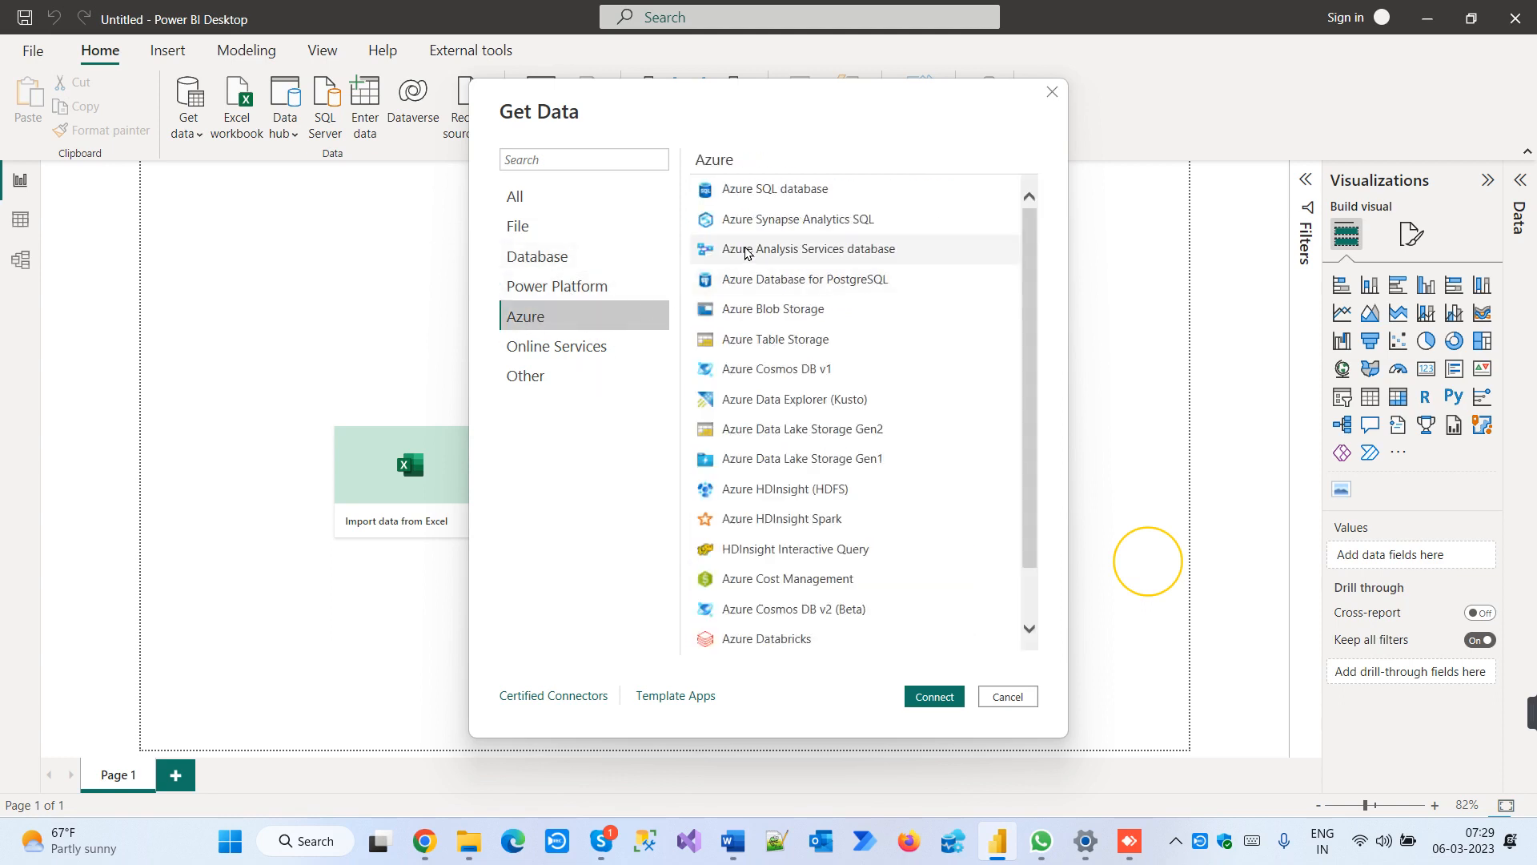
{"action": "scroll", "coordinate": [734, 253], "scroll_direction": "down", "scroll_amount": 1}
{"action": "scroll", "coordinate": [767, 516], "scroll_direction": "up", "scroll_amount": 1}
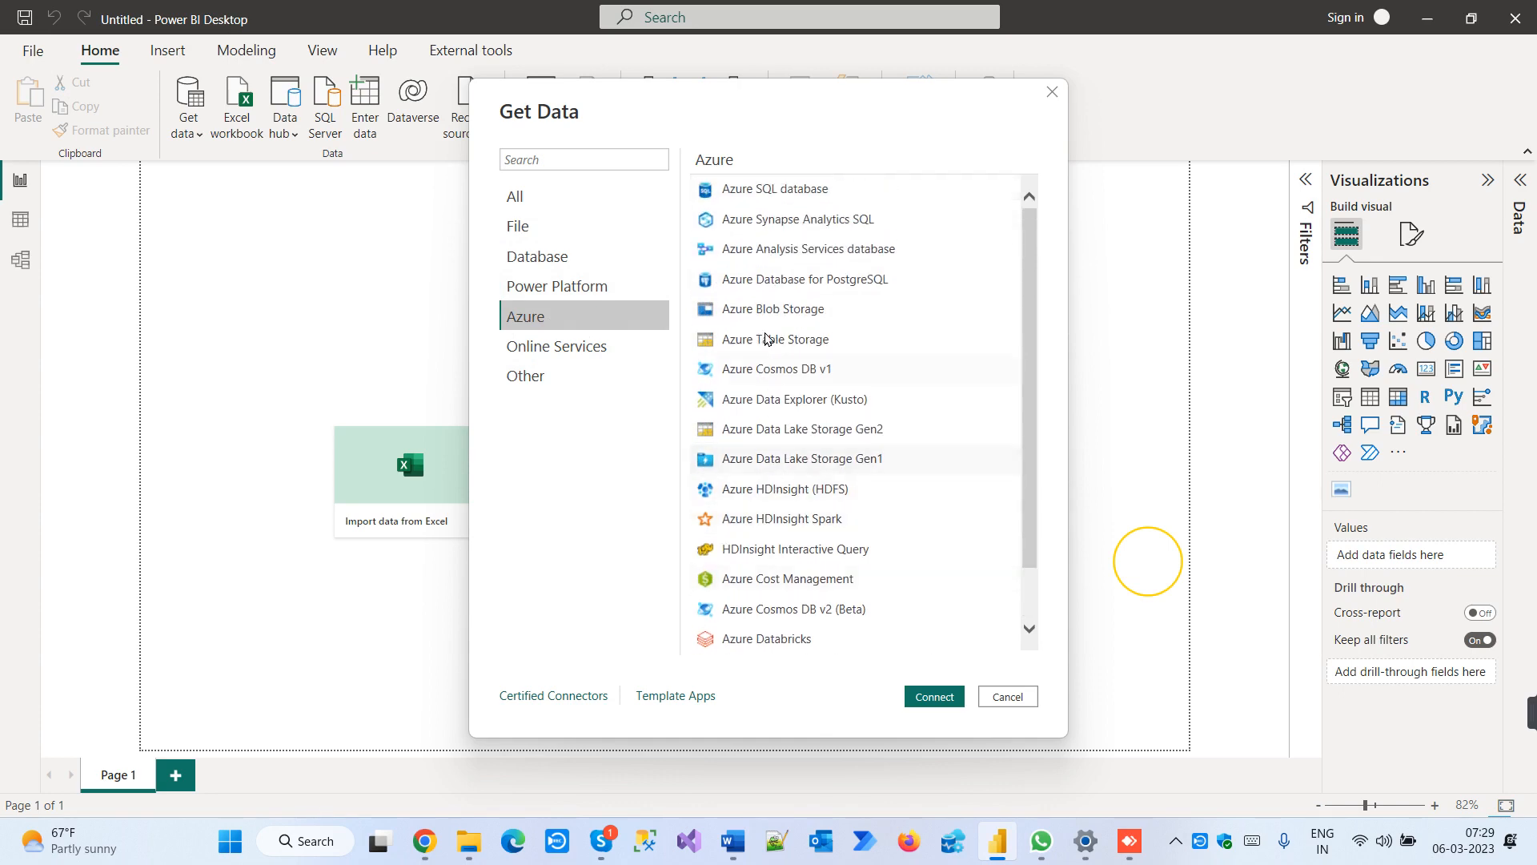
{"action": "left_click", "coordinate": [645, 346]}
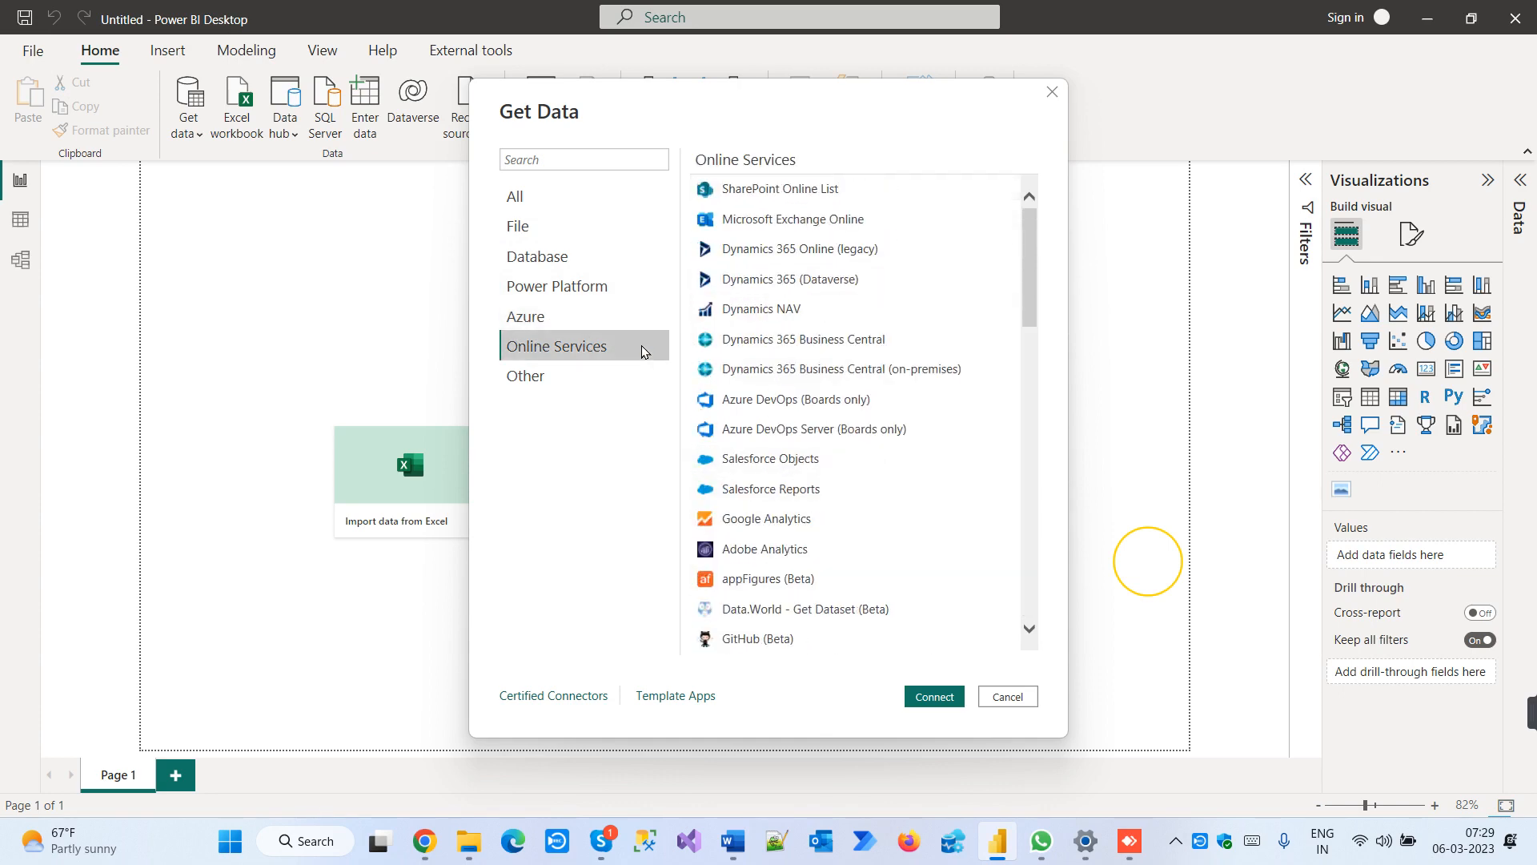
{"action": "scroll", "coordinate": [797, 336], "scroll_direction": "down", "scroll_amount": 8}
{"action": "scroll", "coordinate": [805, 398], "scroll_direction": "down", "scroll_amount": 10}
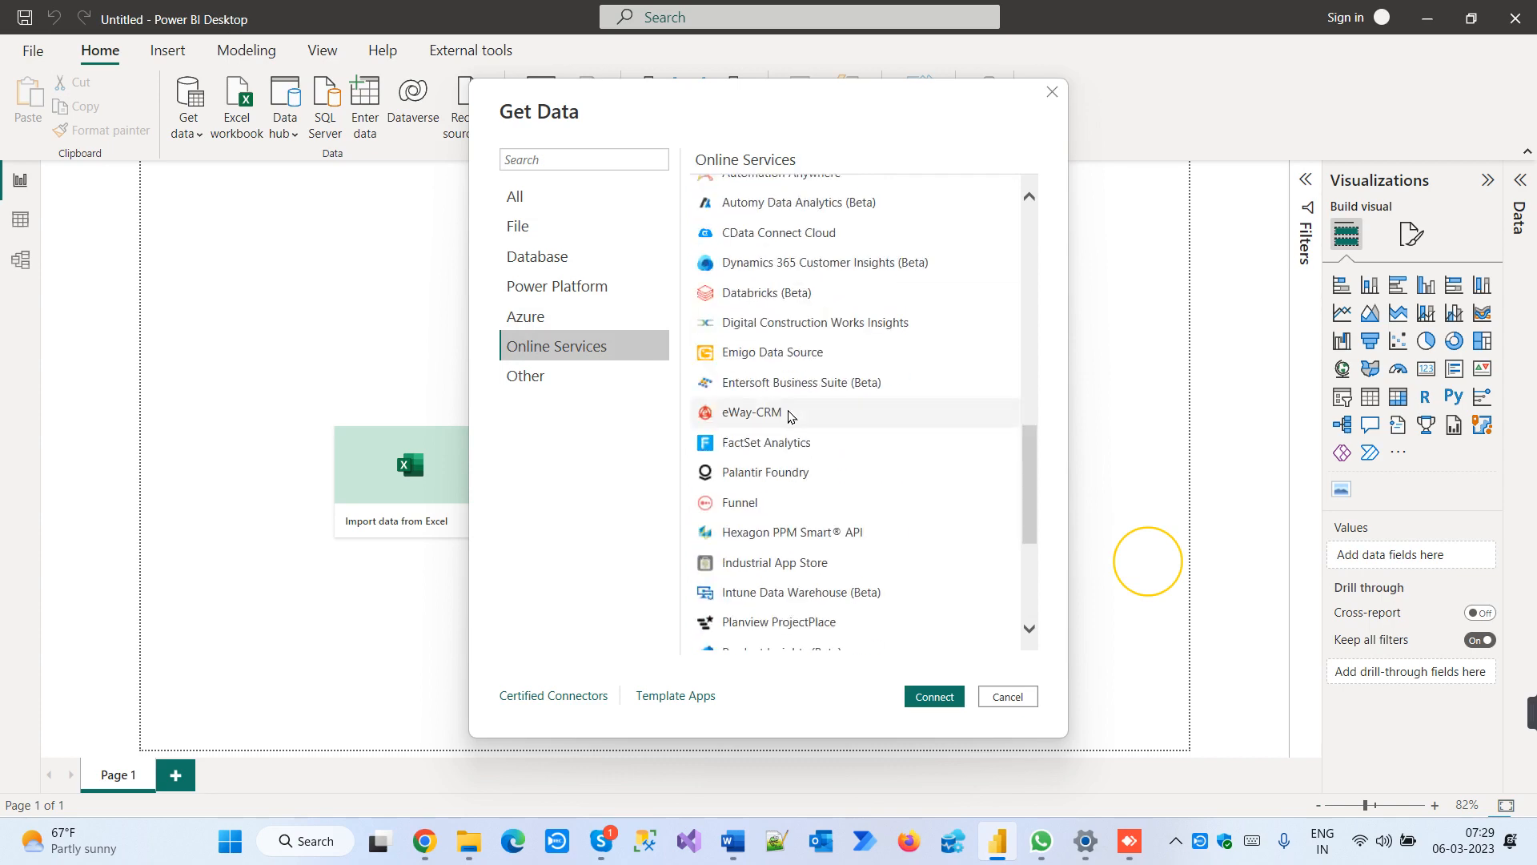
{"action": "left_click", "coordinate": [556, 379]}
{"action": "scroll", "coordinate": [720, 364], "scroll_direction": "down", "scroll_amount": 12}
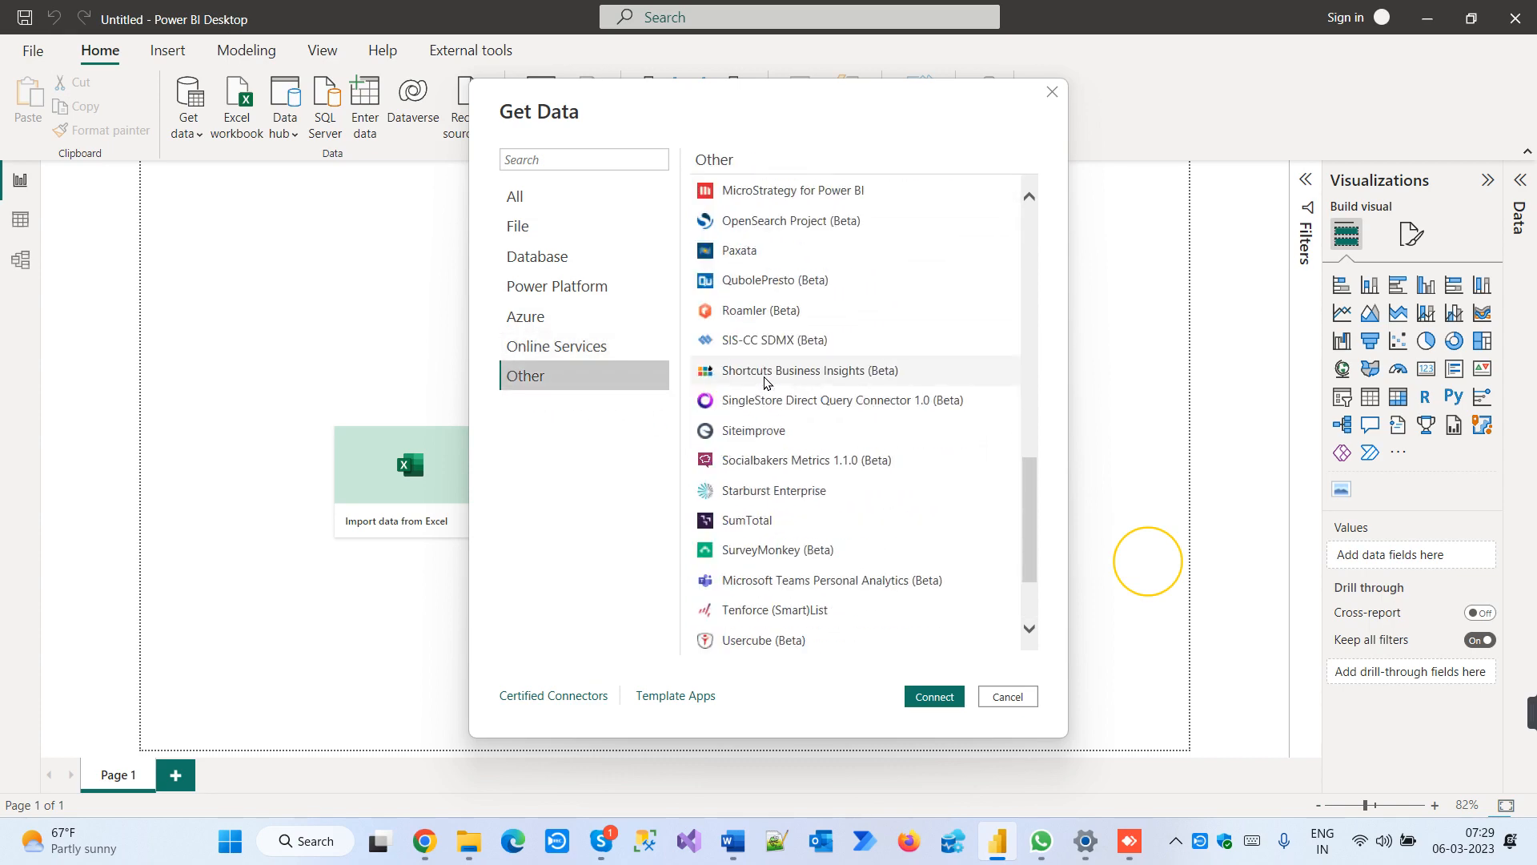
Start a connection to the Web data source from the Other category
{"action": "scroll", "coordinate": [767, 376], "scroll_direction": "up", "scroll_amount": 12}
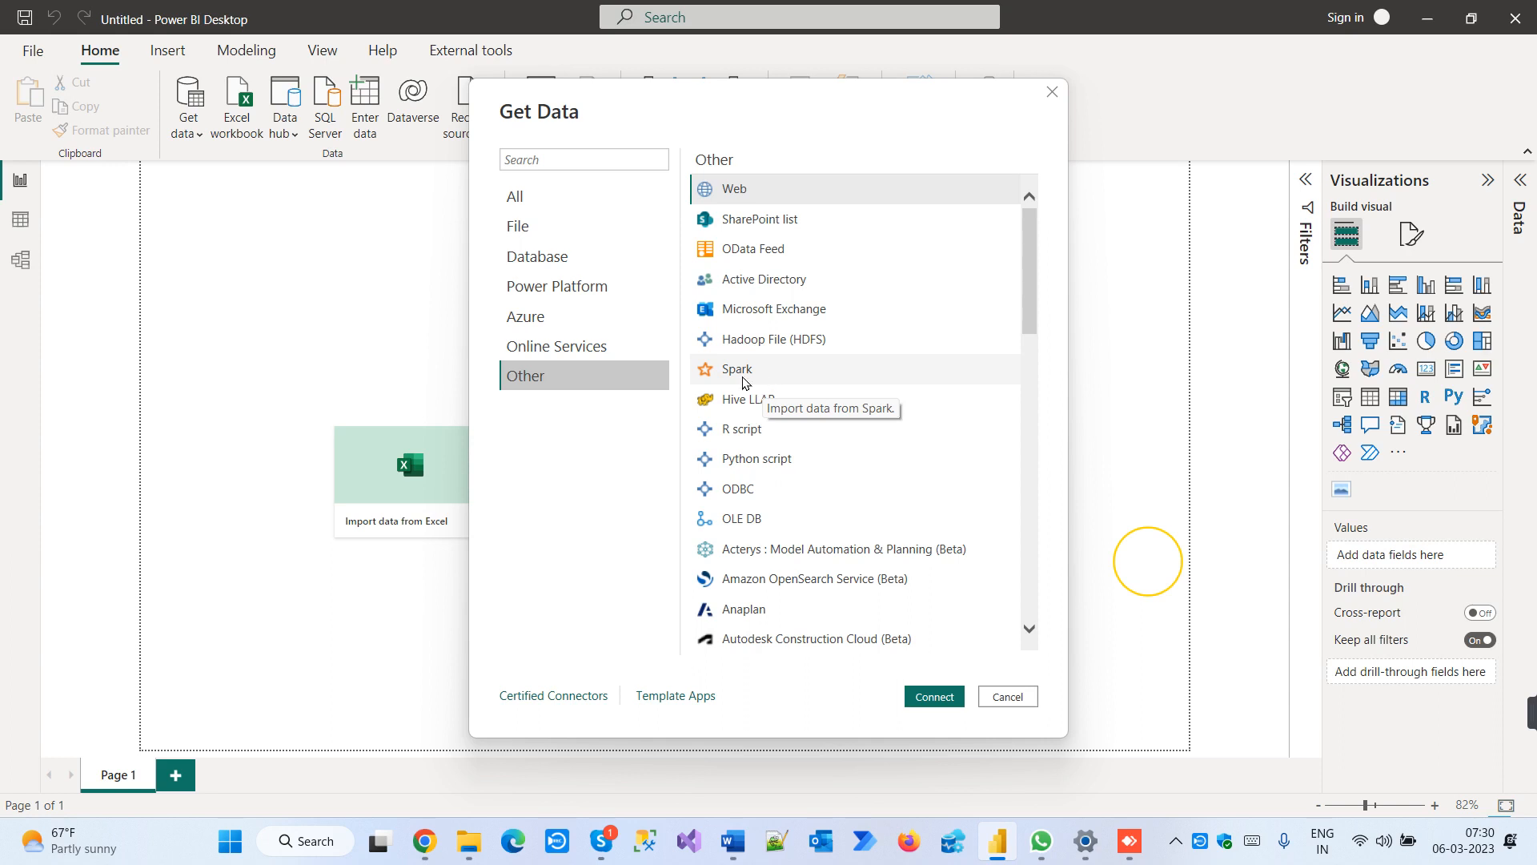
{"action": "left_click", "coordinate": [762, 197]}
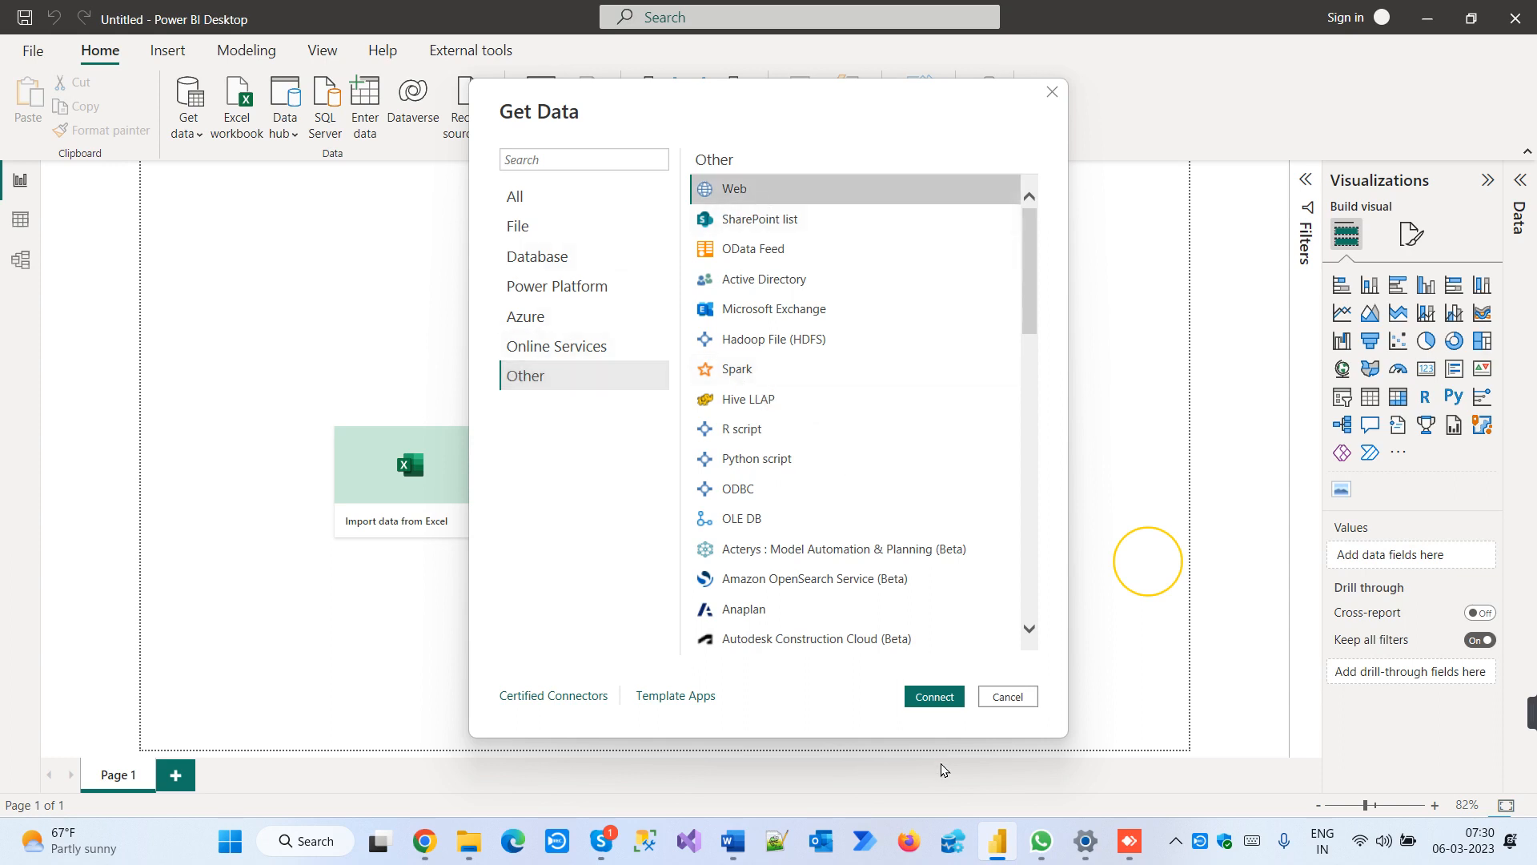
{"action": "left_click", "coordinate": [933, 696]}
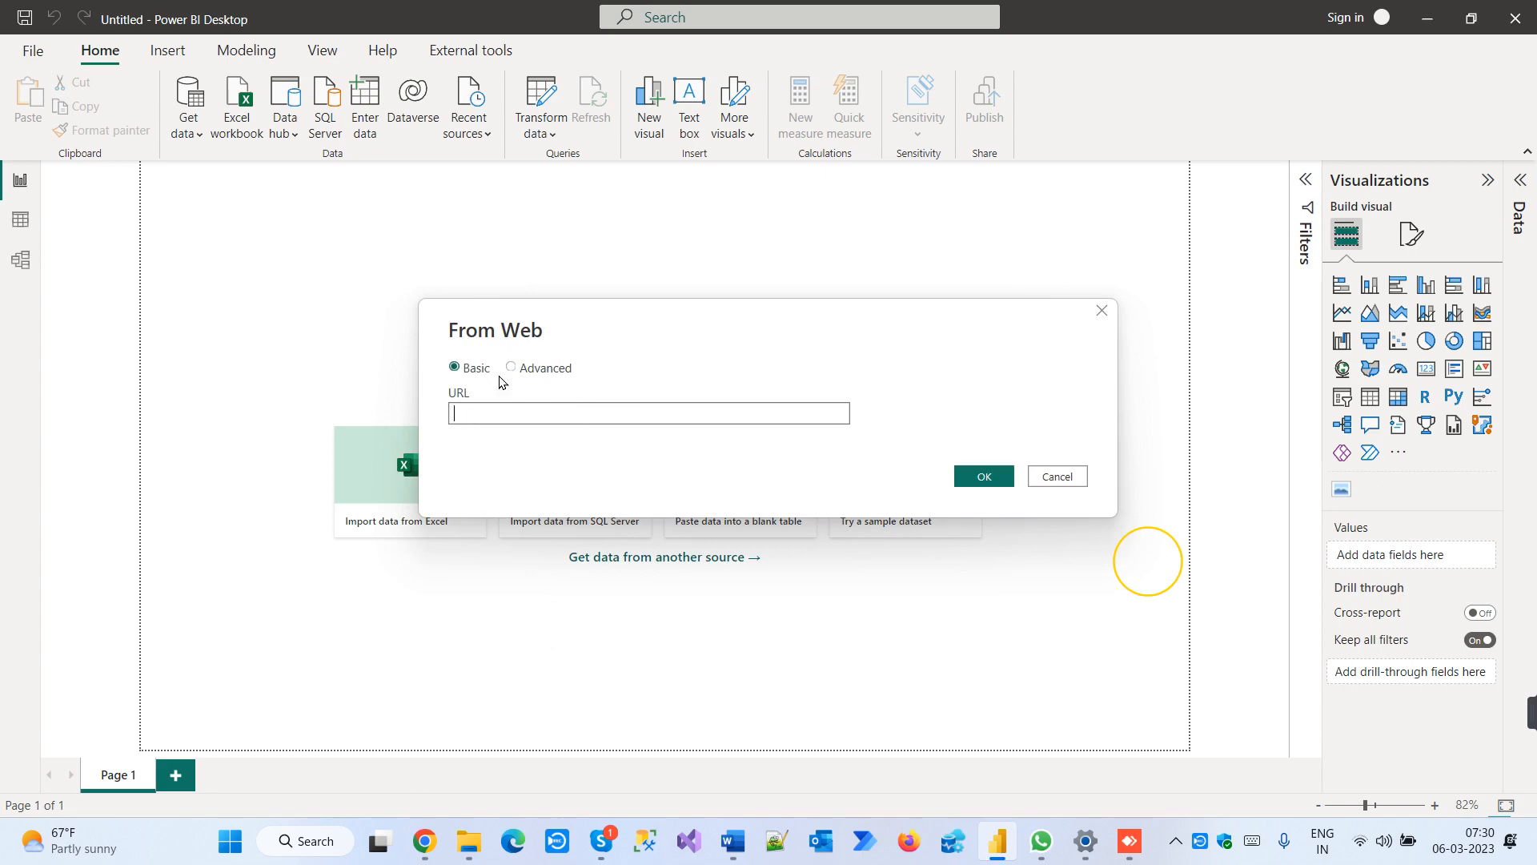
Switch to Chrome, search for "imf database april 2022" in a new tab, and open the World Economic Outlook Database, April 2022 result
{"action": "left_click", "coordinate": [424, 840]}
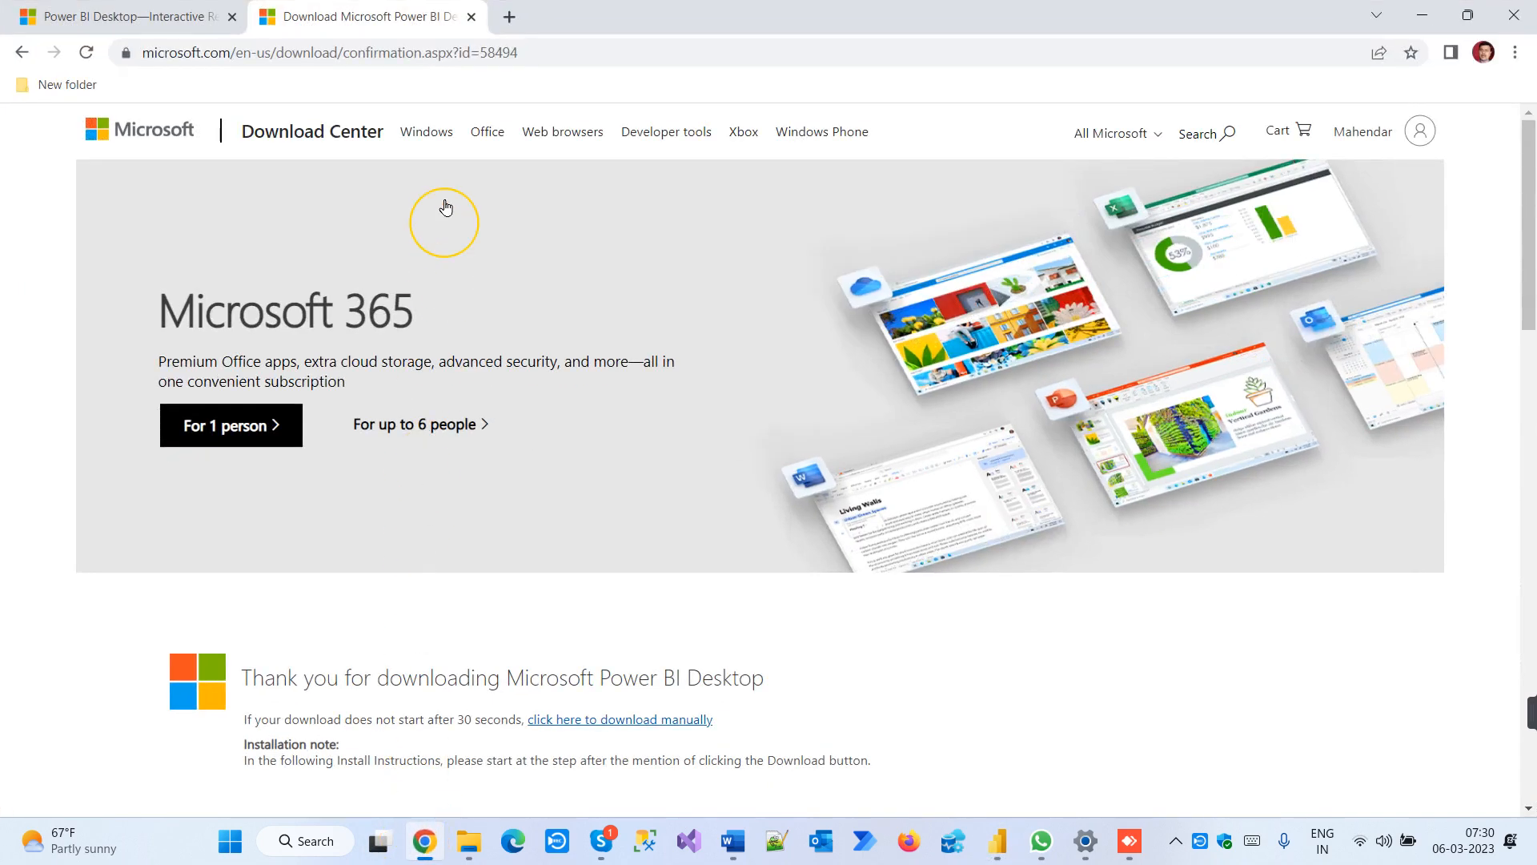
{"action": "left_click", "coordinate": [510, 18]}
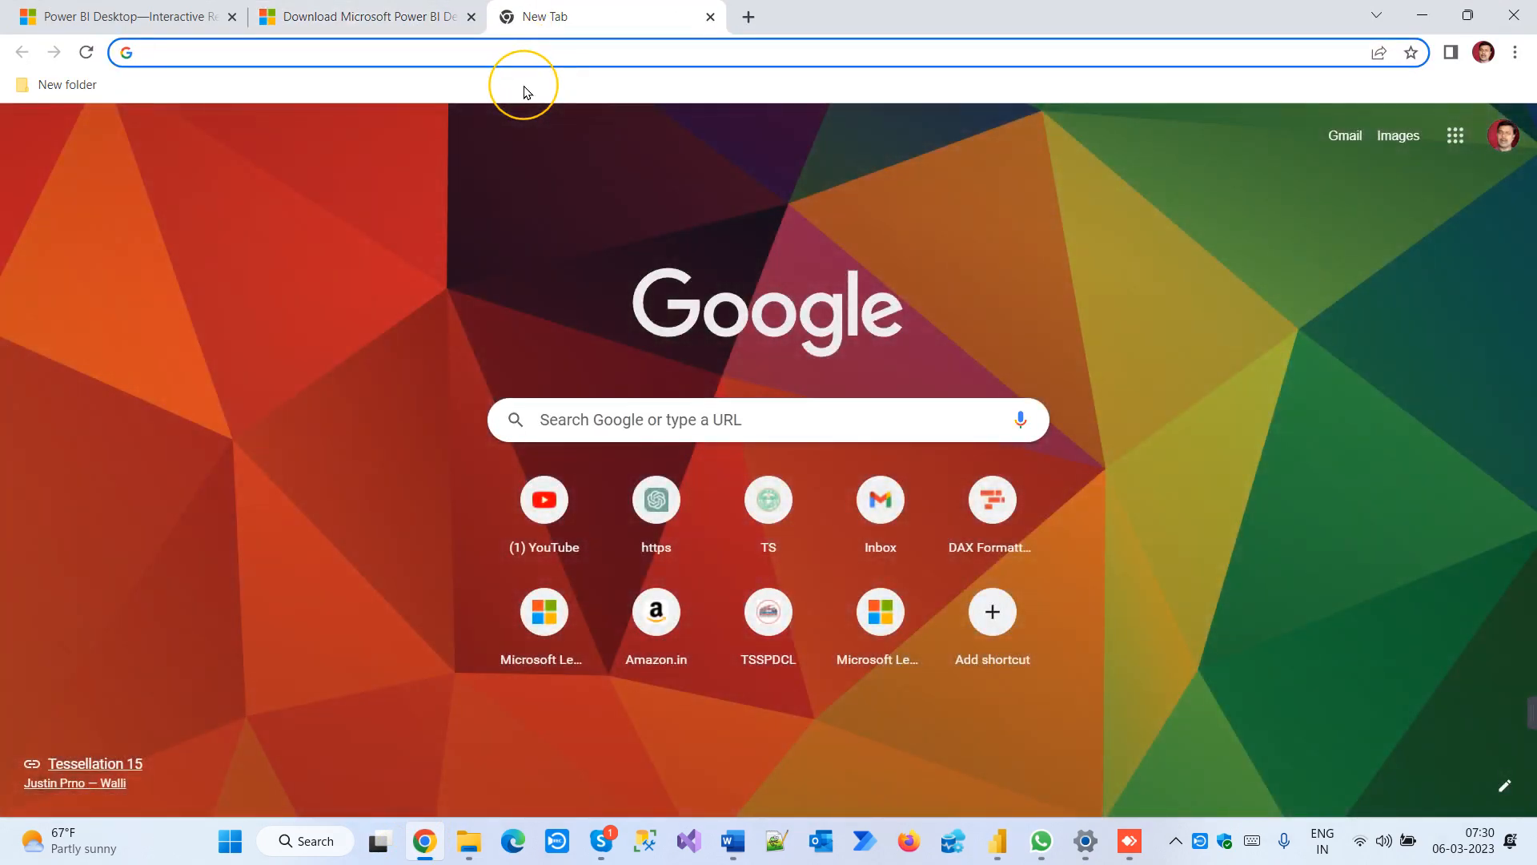
{"action": "type", "text": "imf"}
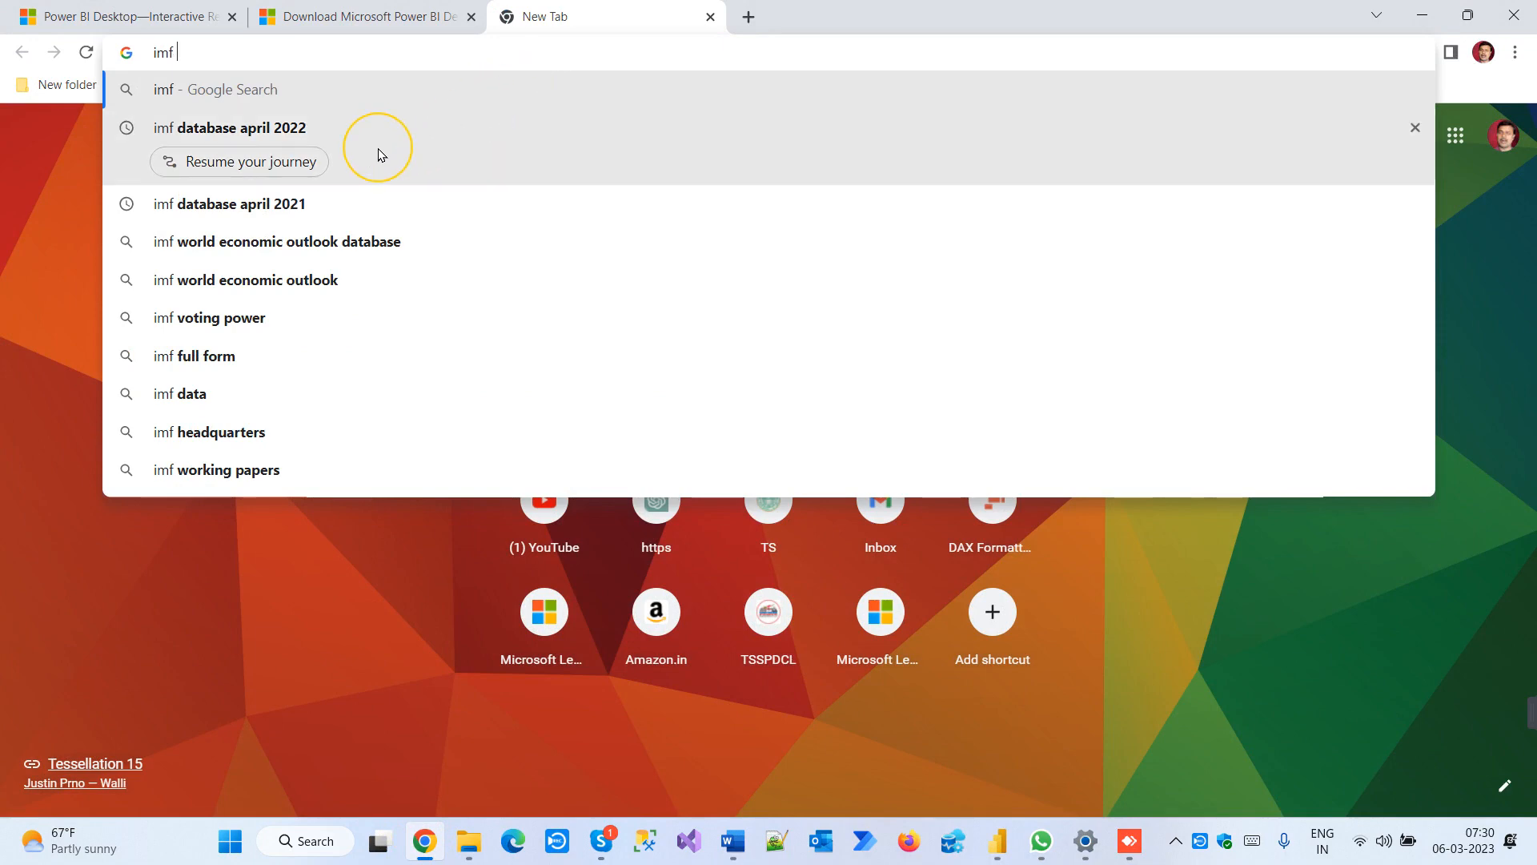
{"action": "left_click", "coordinate": [404, 137]}
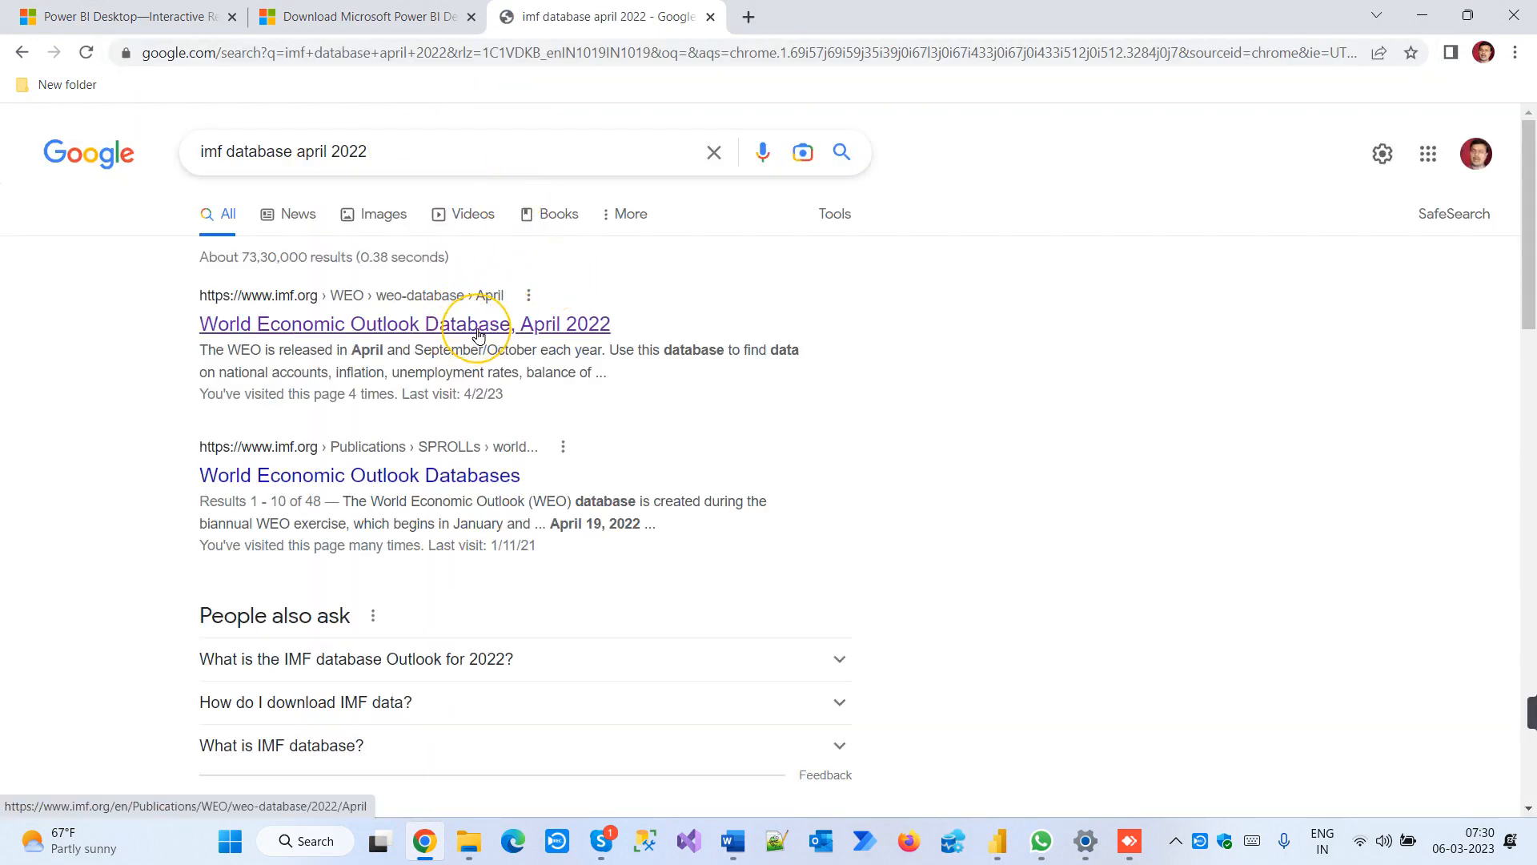
{"action": "left_click", "coordinate": [484, 325]}
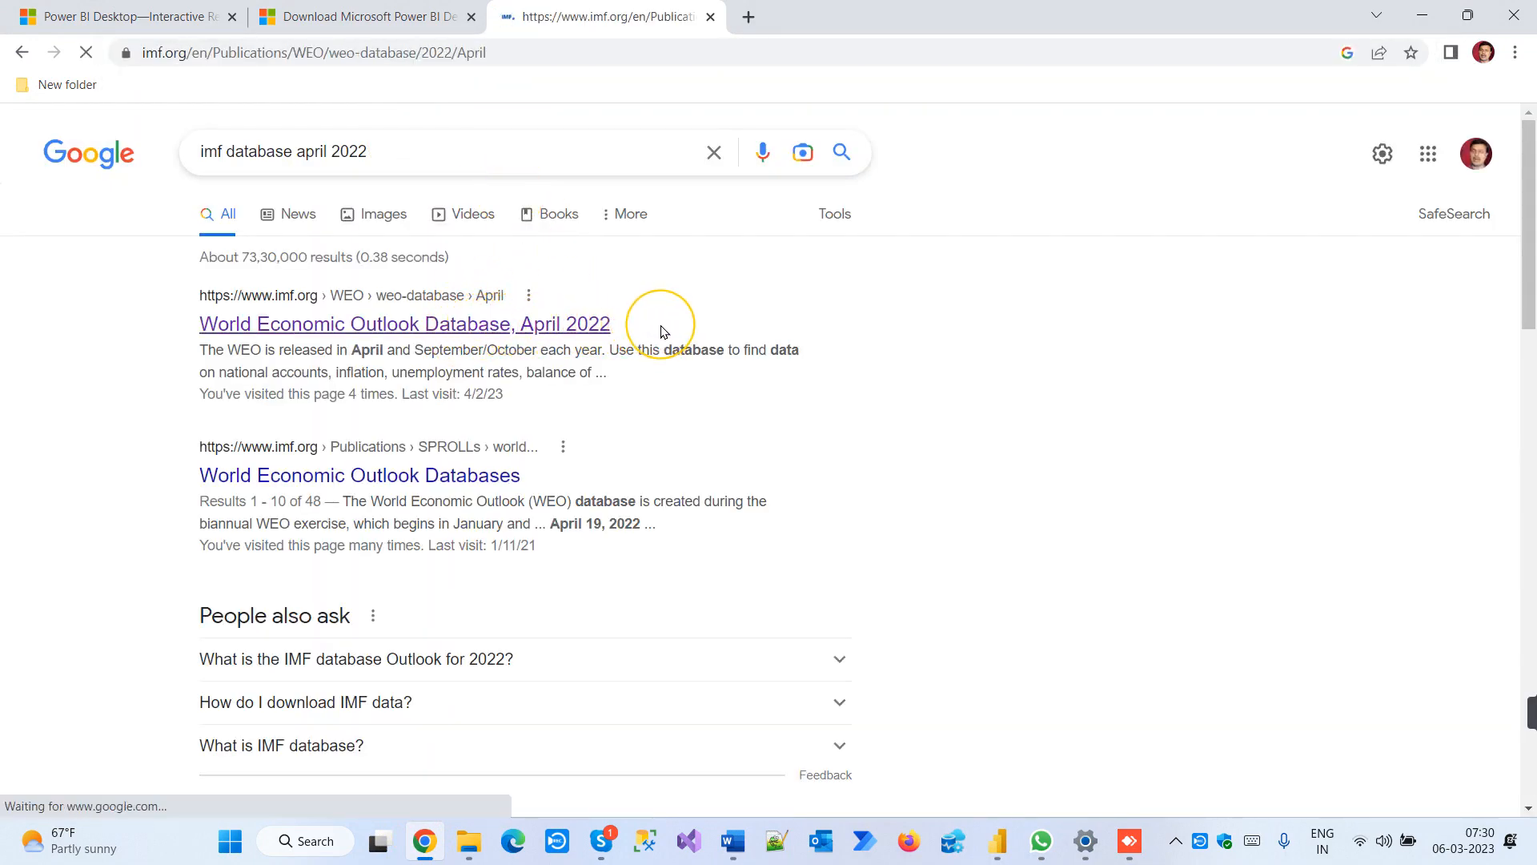
Choose the April 2022 WEO data by countries, pick the All Countries group, and continue with every country selected
{"action": "scroll", "coordinate": [829, 386], "scroll_direction": "down", "scroll_amount": 6}
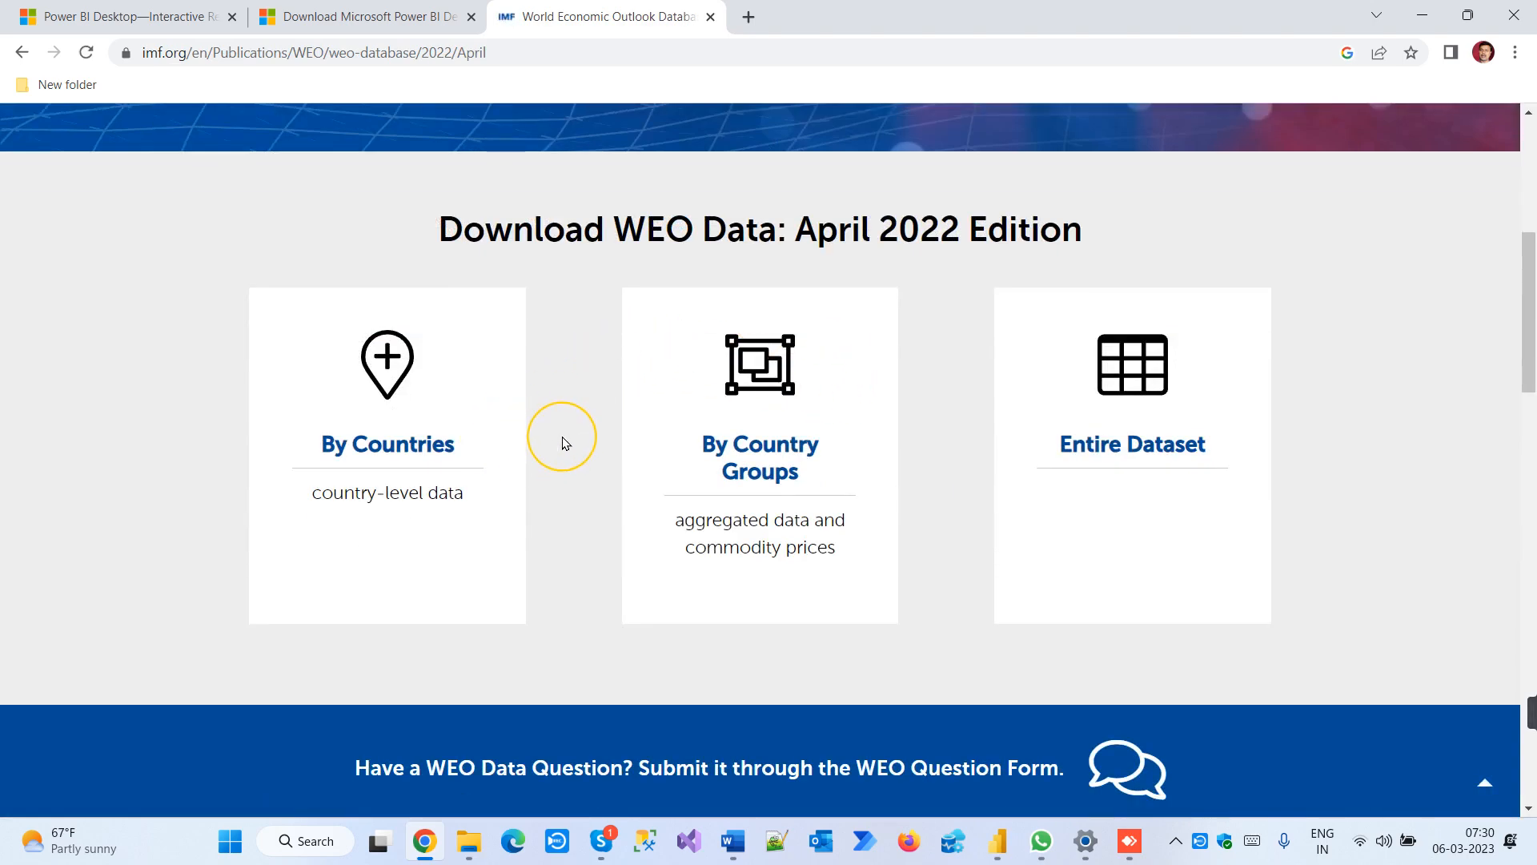
{"action": "left_click", "coordinate": [428, 443]}
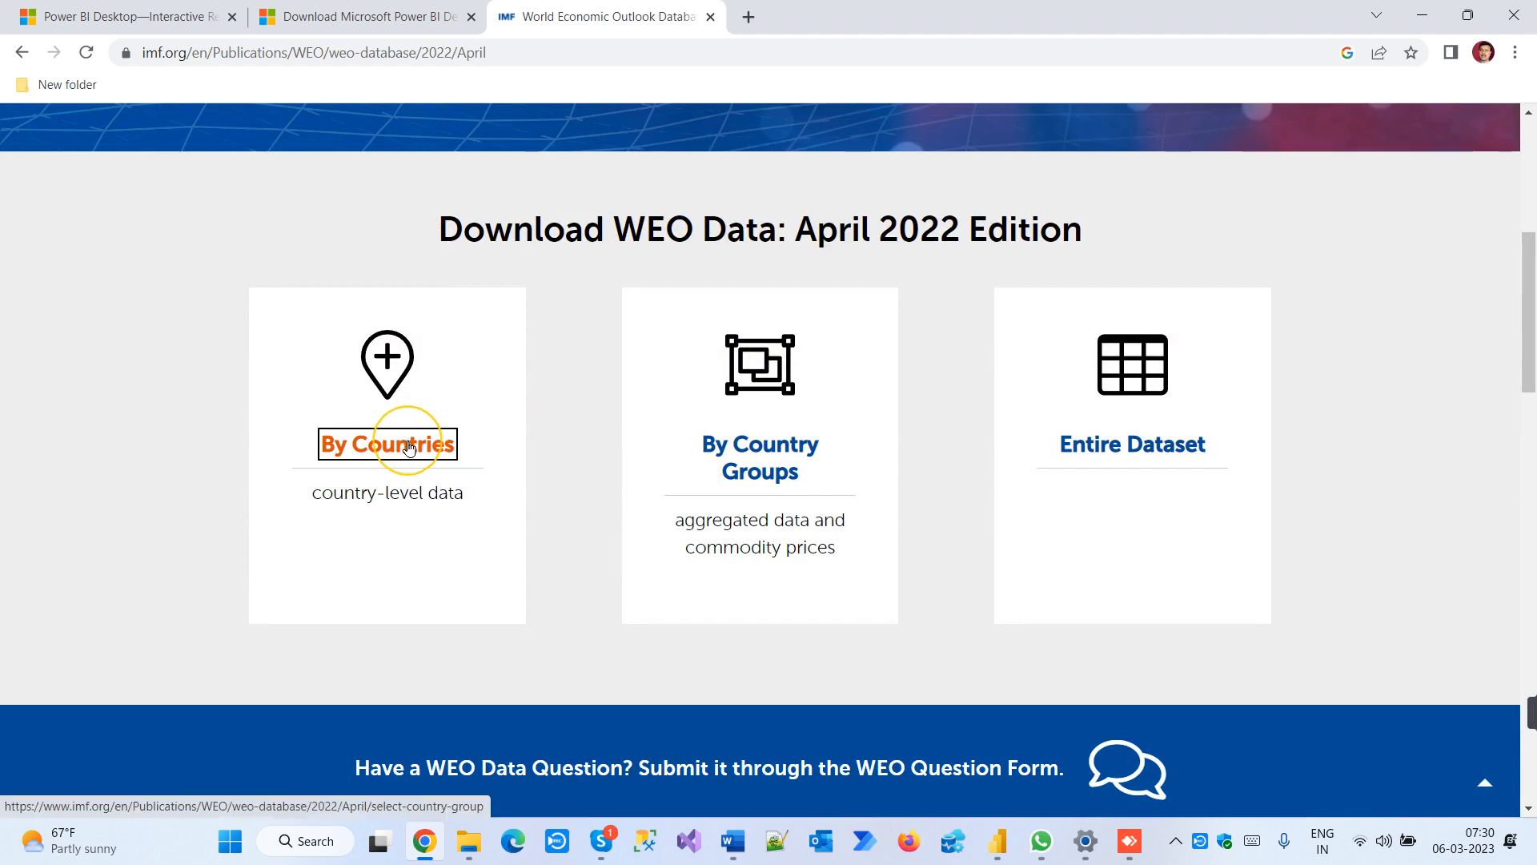
{"action": "scroll", "coordinate": [559, 447], "scroll_direction": "down", "scroll_amount": 7}
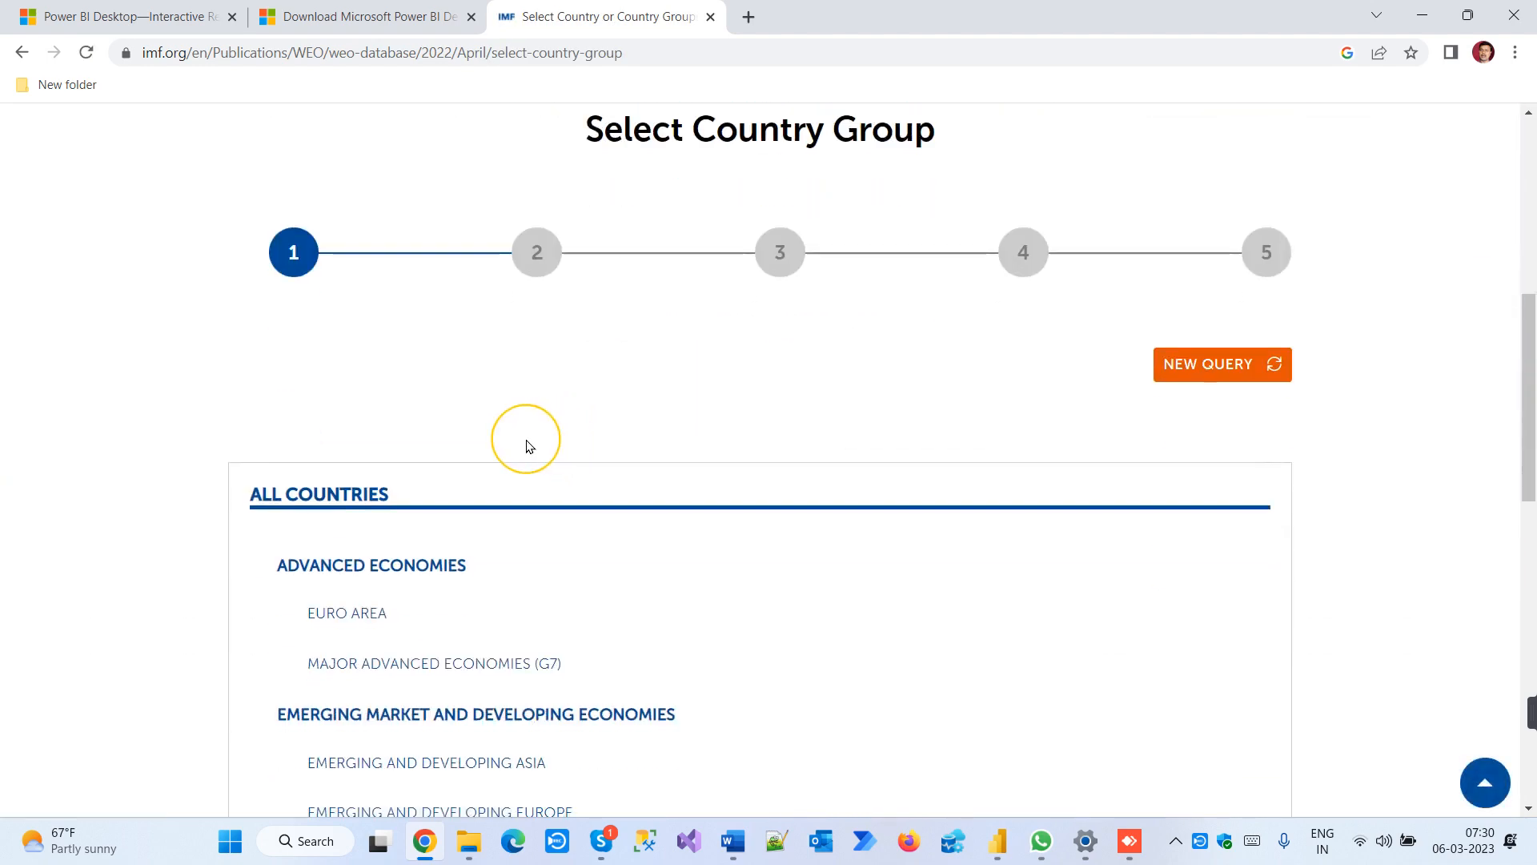
{"action": "left_click", "coordinate": [328, 493]}
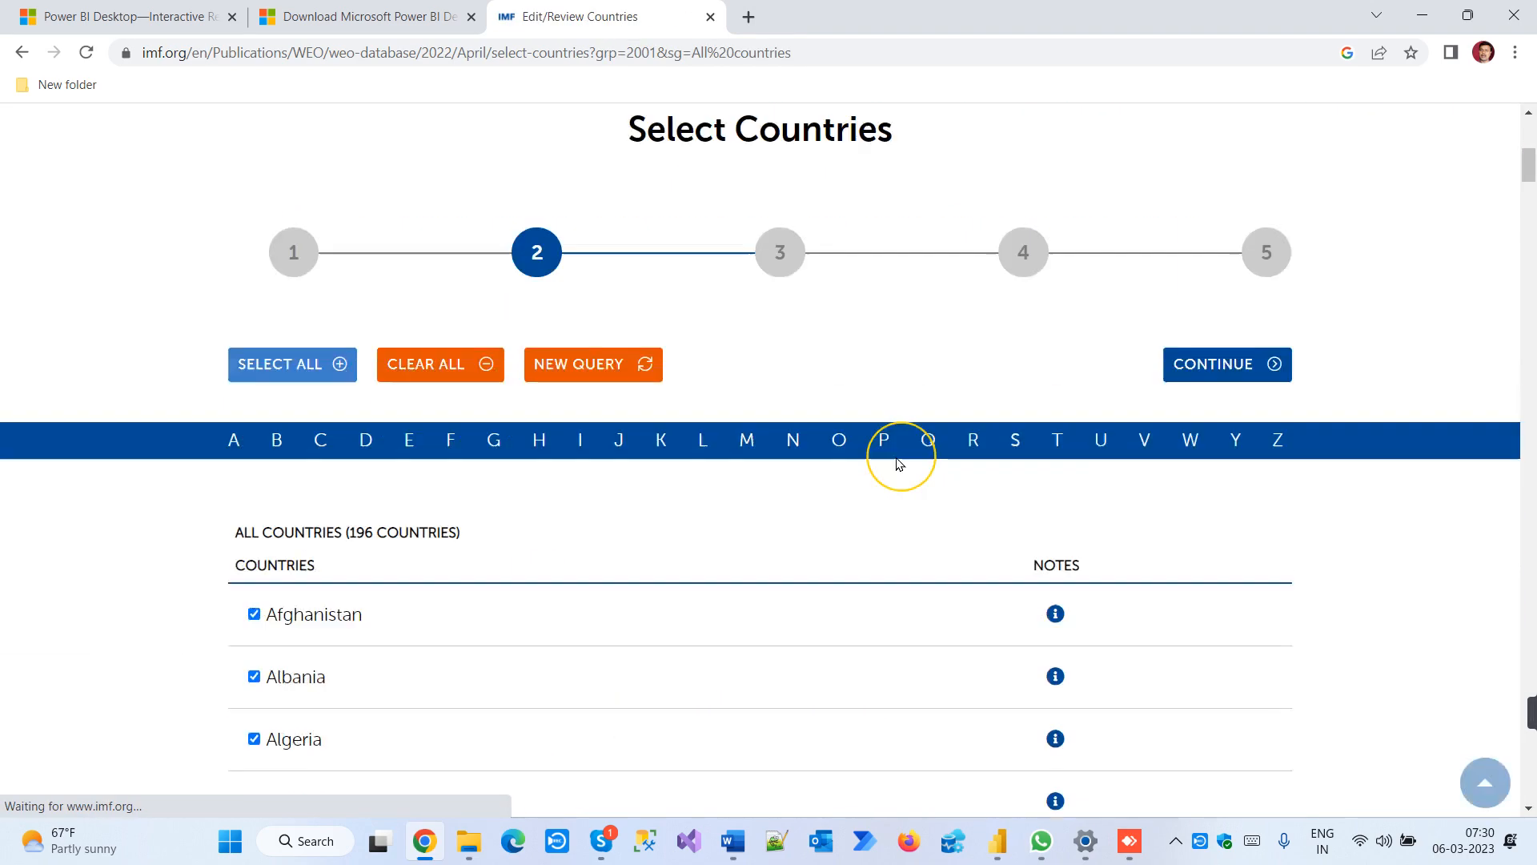
{"action": "scroll", "coordinate": [700, 460], "scroll_direction": "down", "scroll_amount": 1}
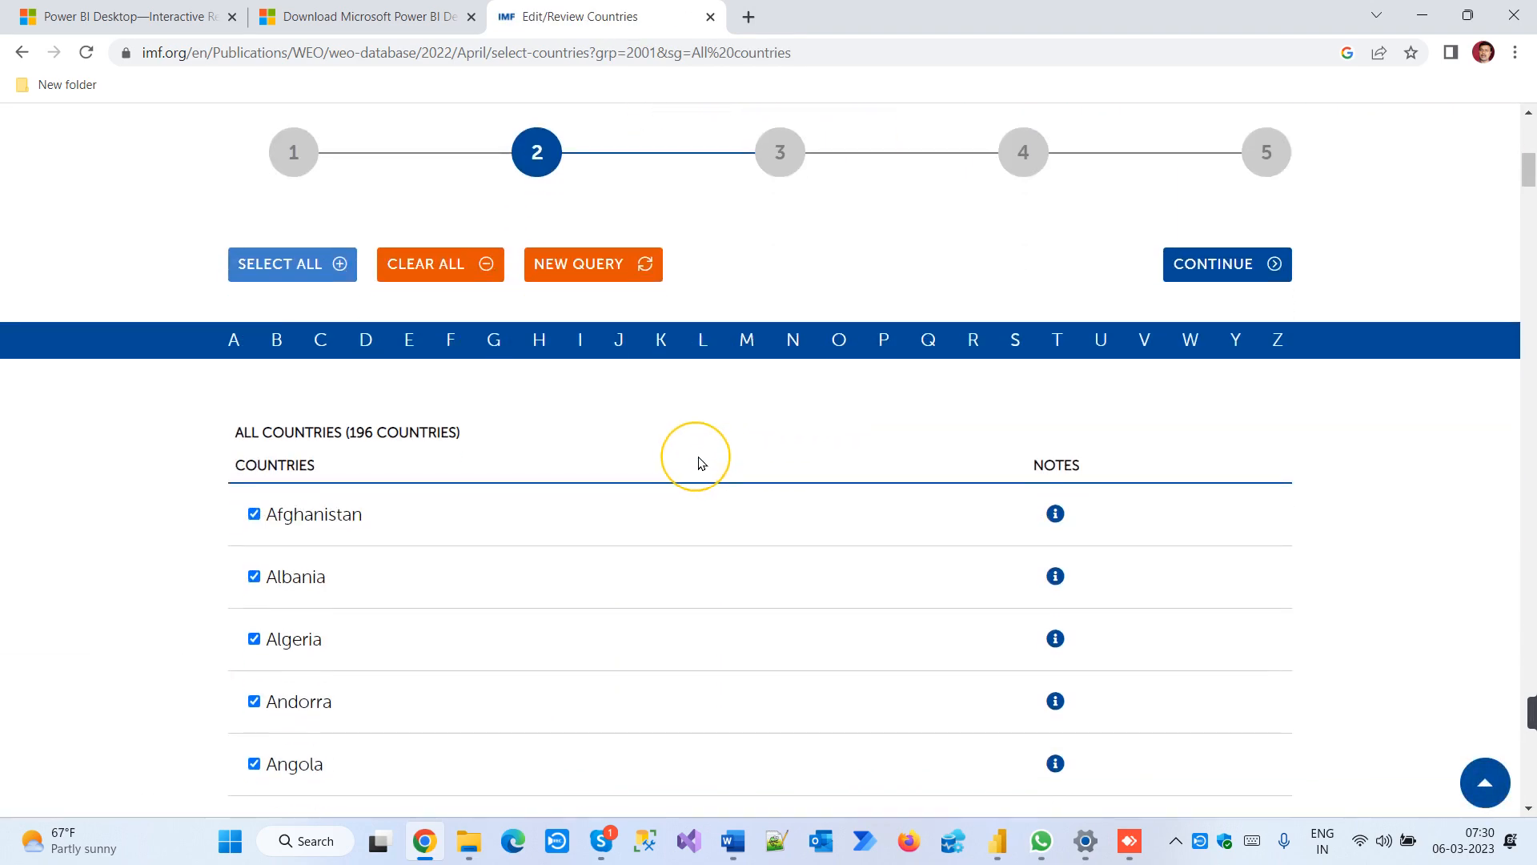
{"action": "left_click", "coordinate": [1215, 272]}
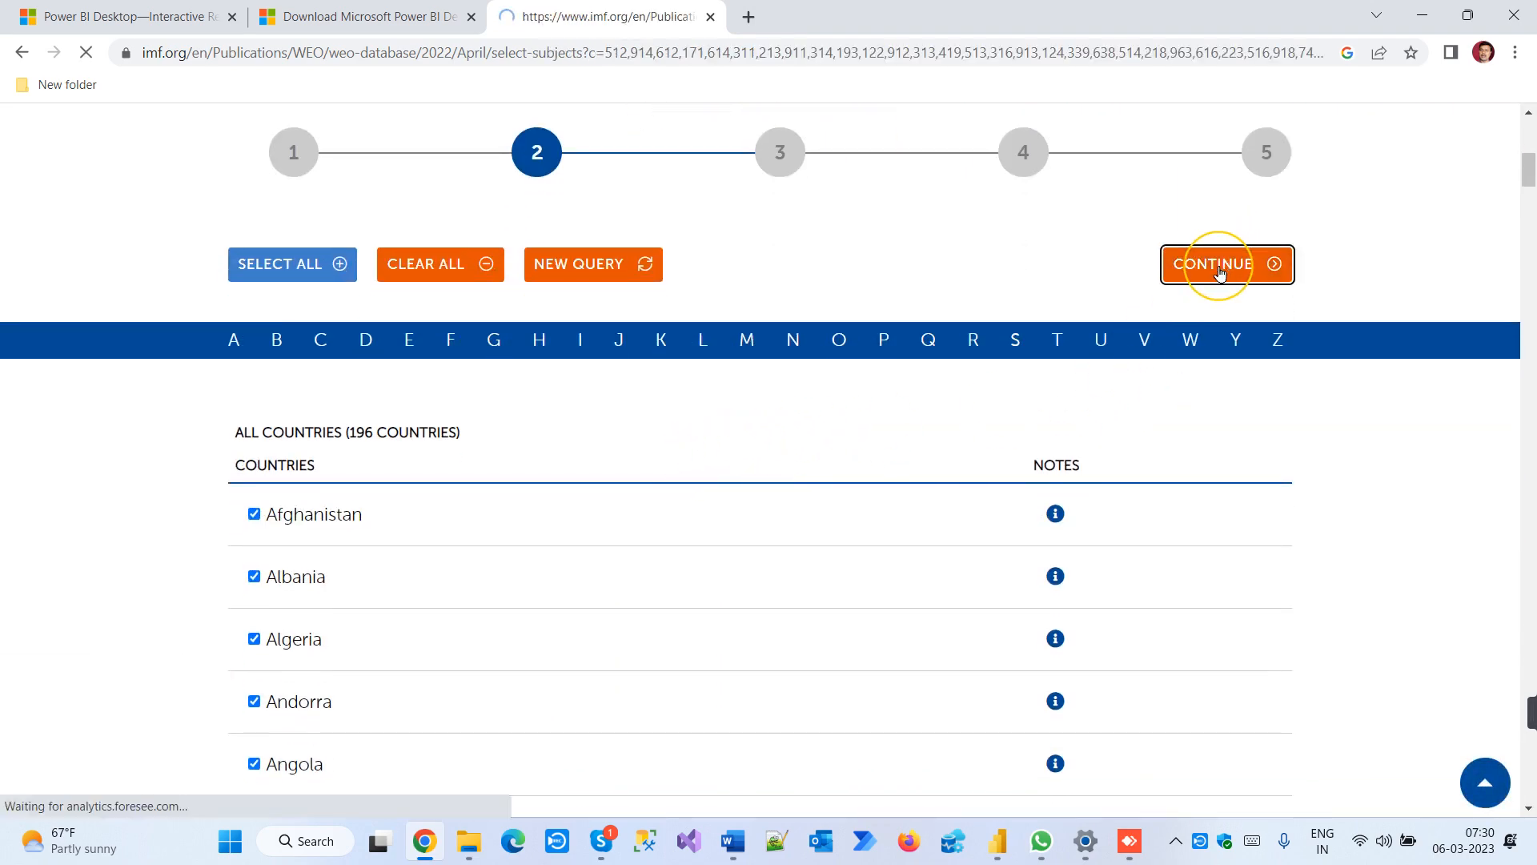
Select the subject "Gross domestic product, constant prices" in national currency and continue to the date range
{"action": "scroll", "coordinate": [1157, 317], "scroll_direction": "down", "scroll_amount": 5}
{"action": "scroll", "coordinate": [888, 450], "scroll_direction": "down", "scroll_amount": 4}
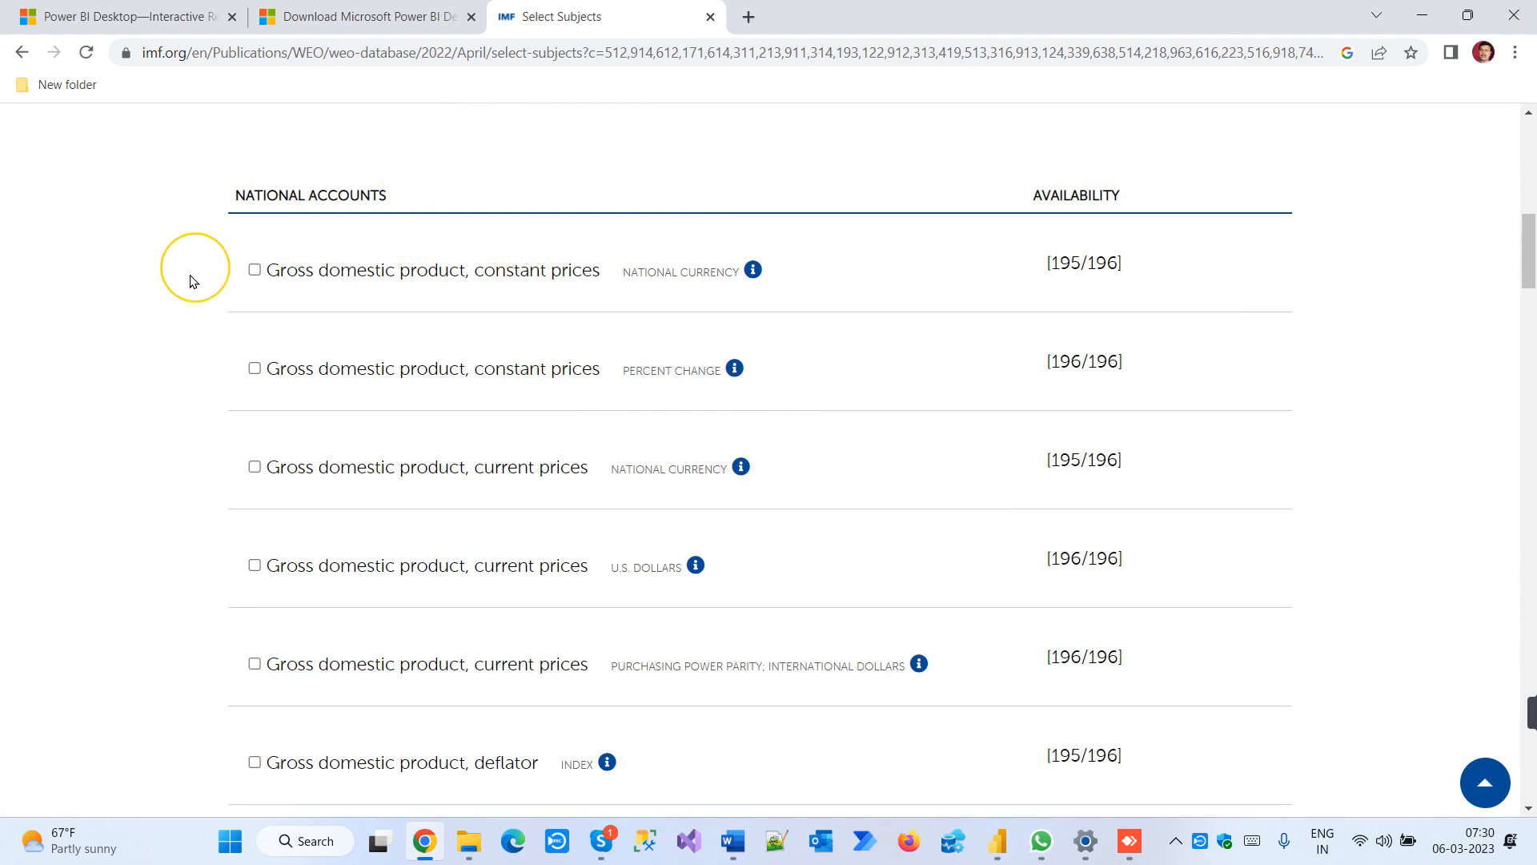
{"action": "left_click", "coordinate": [246, 272]}
{"action": "scroll", "coordinate": [544, 240], "scroll_direction": "up", "scroll_amount": 4}
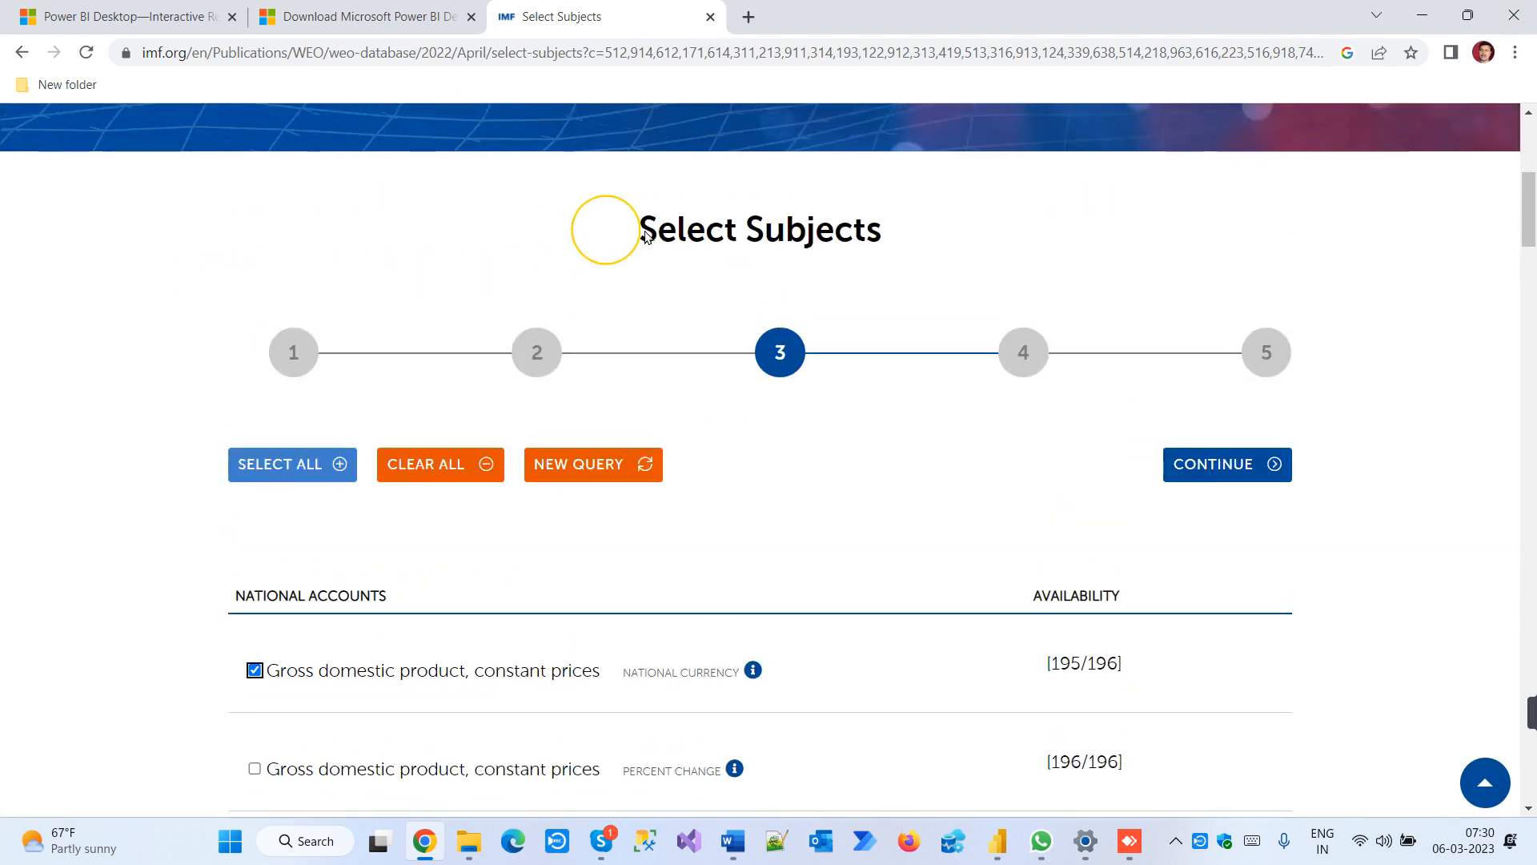
{"action": "left_click", "coordinate": [1221, 464]}
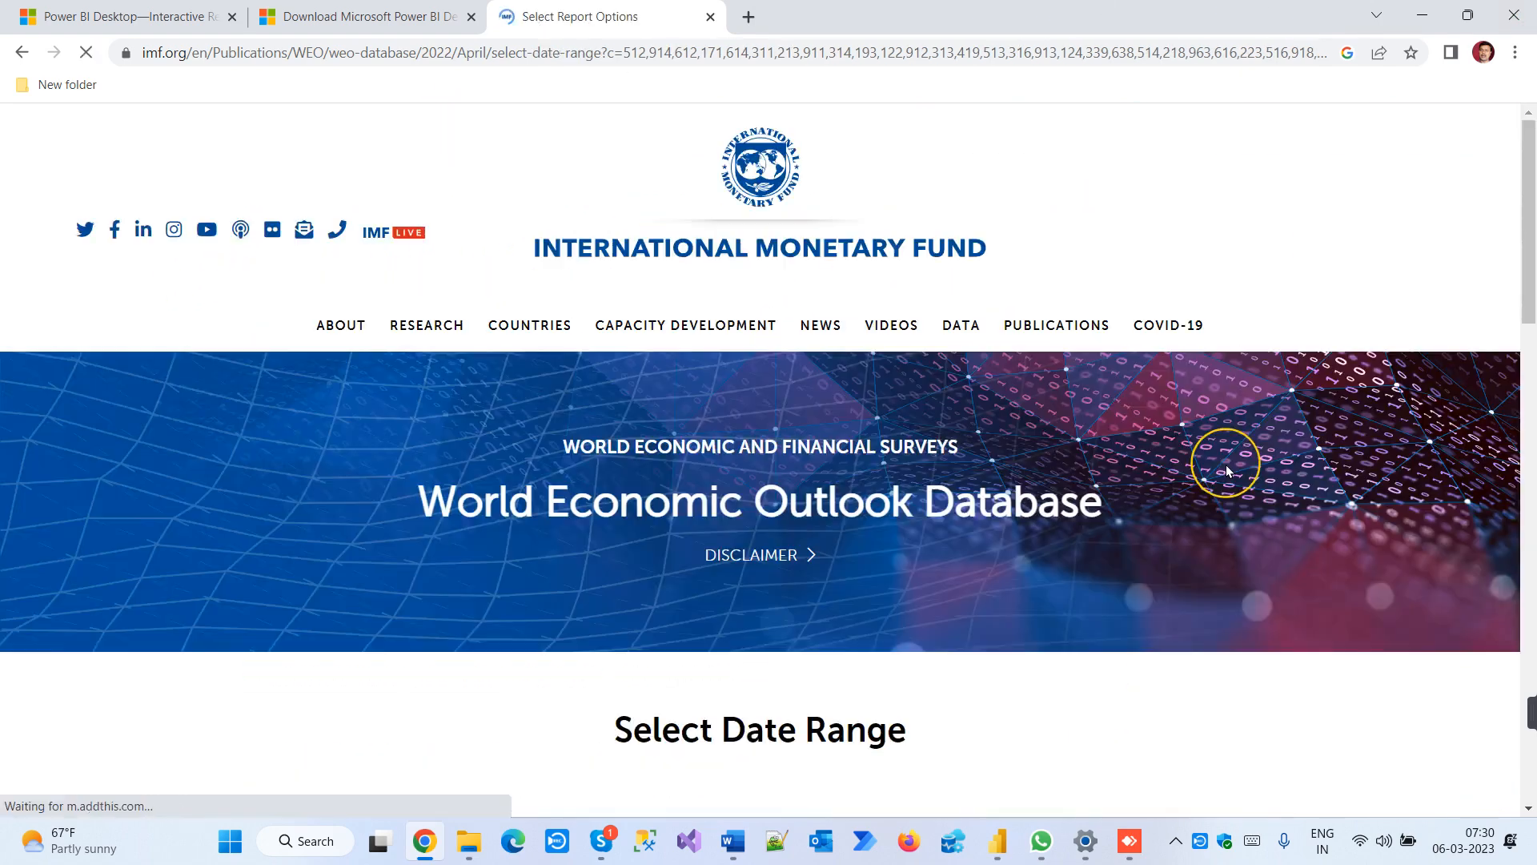
Set the report's date range to start year 2021 and end year 2025
{"action": "scroll", "coordinate": [1227, 465], "scroll_direction": "down", "scroll_amount": 6}
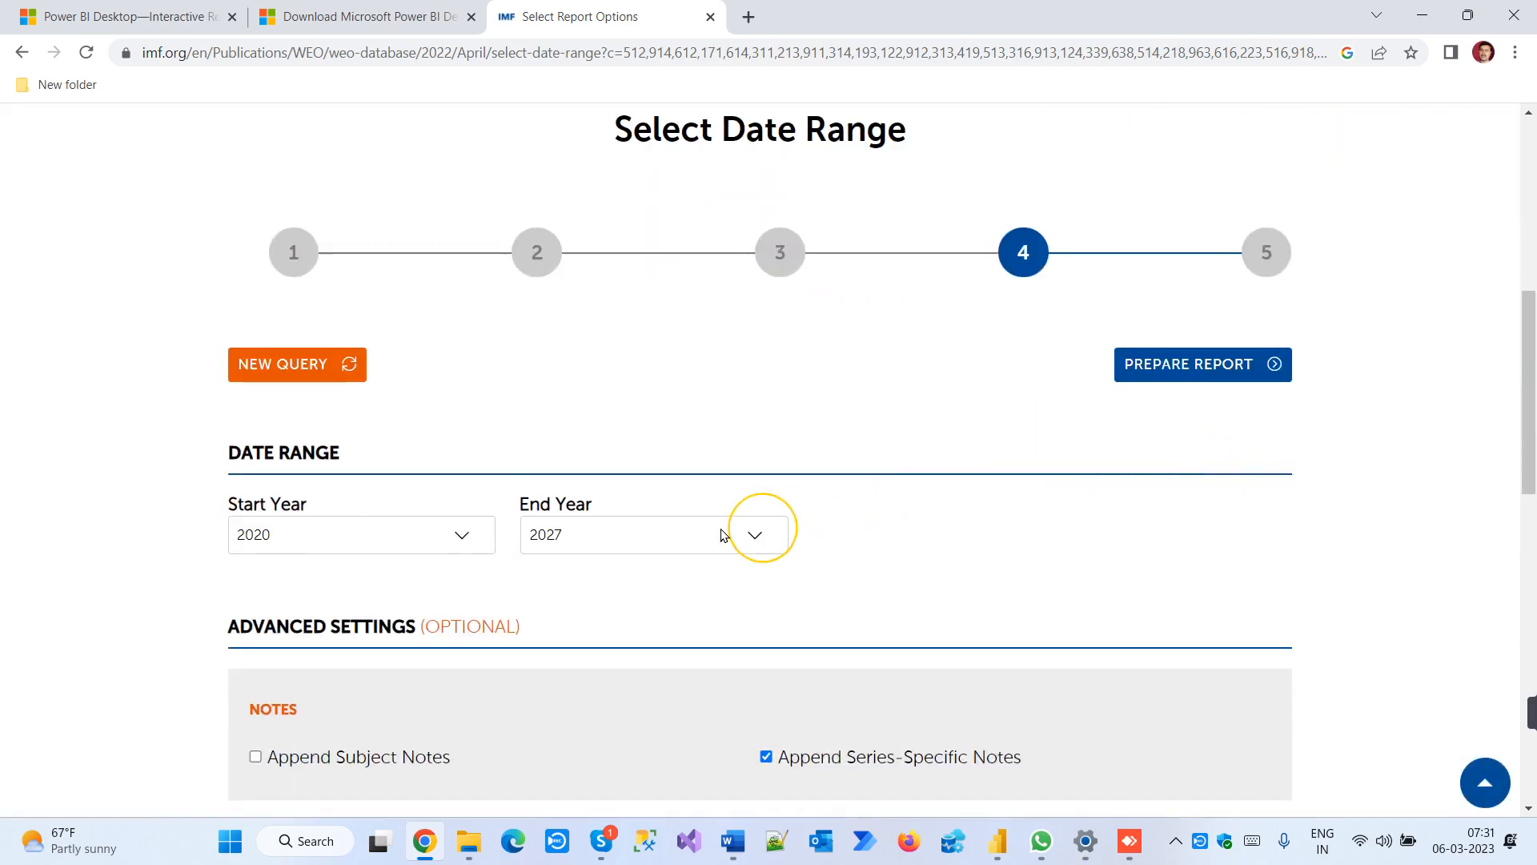
{"action": "left_click", "coordinate": [413, 539]}
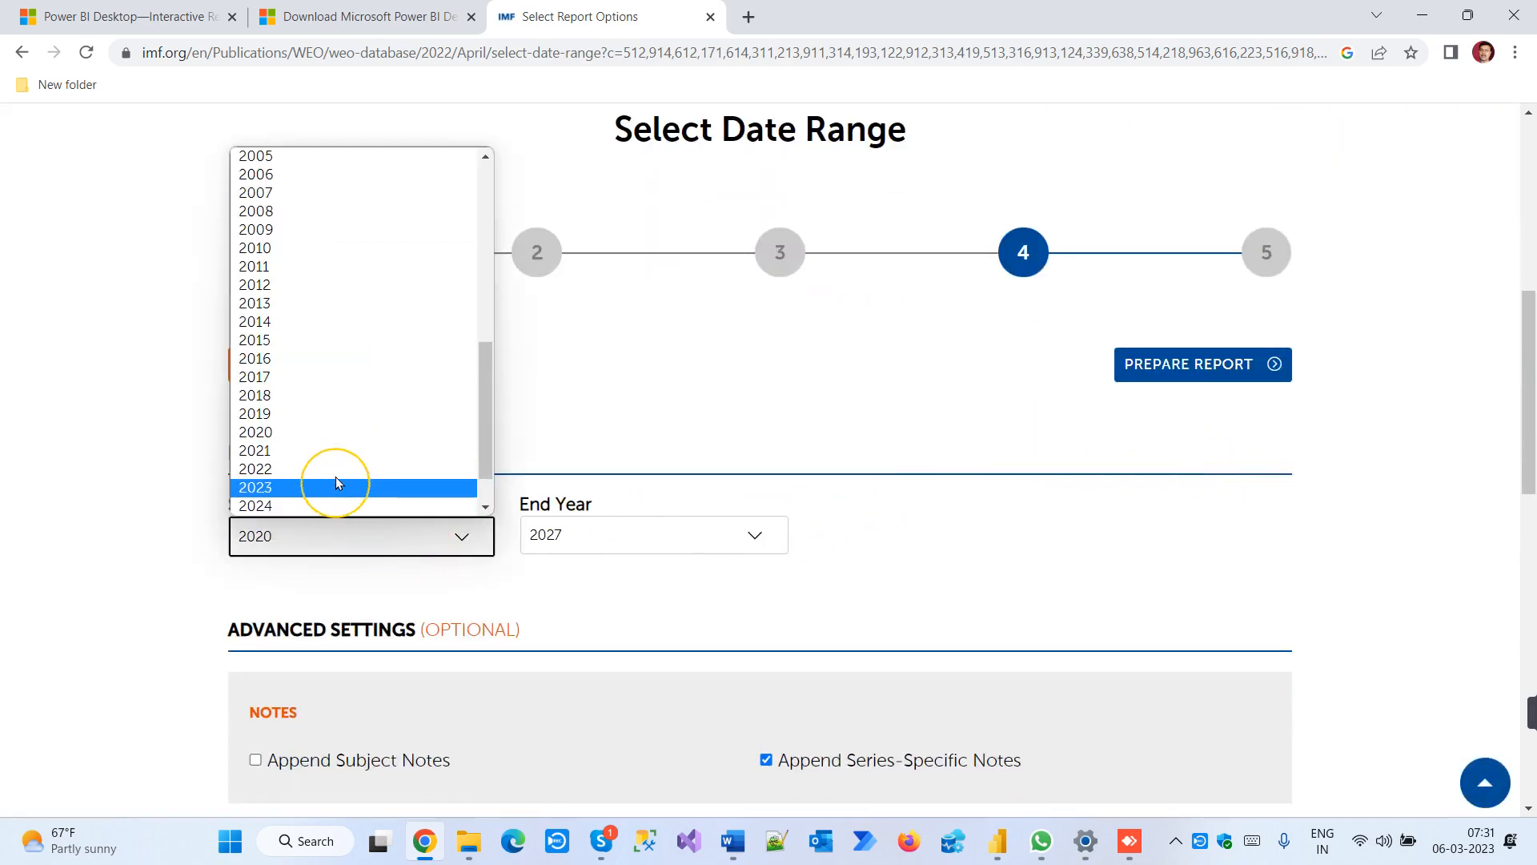
{"action": "left_click", "coordinate": [344, 453]}
{"action": "left_click", "coordinate": [621, 538]}
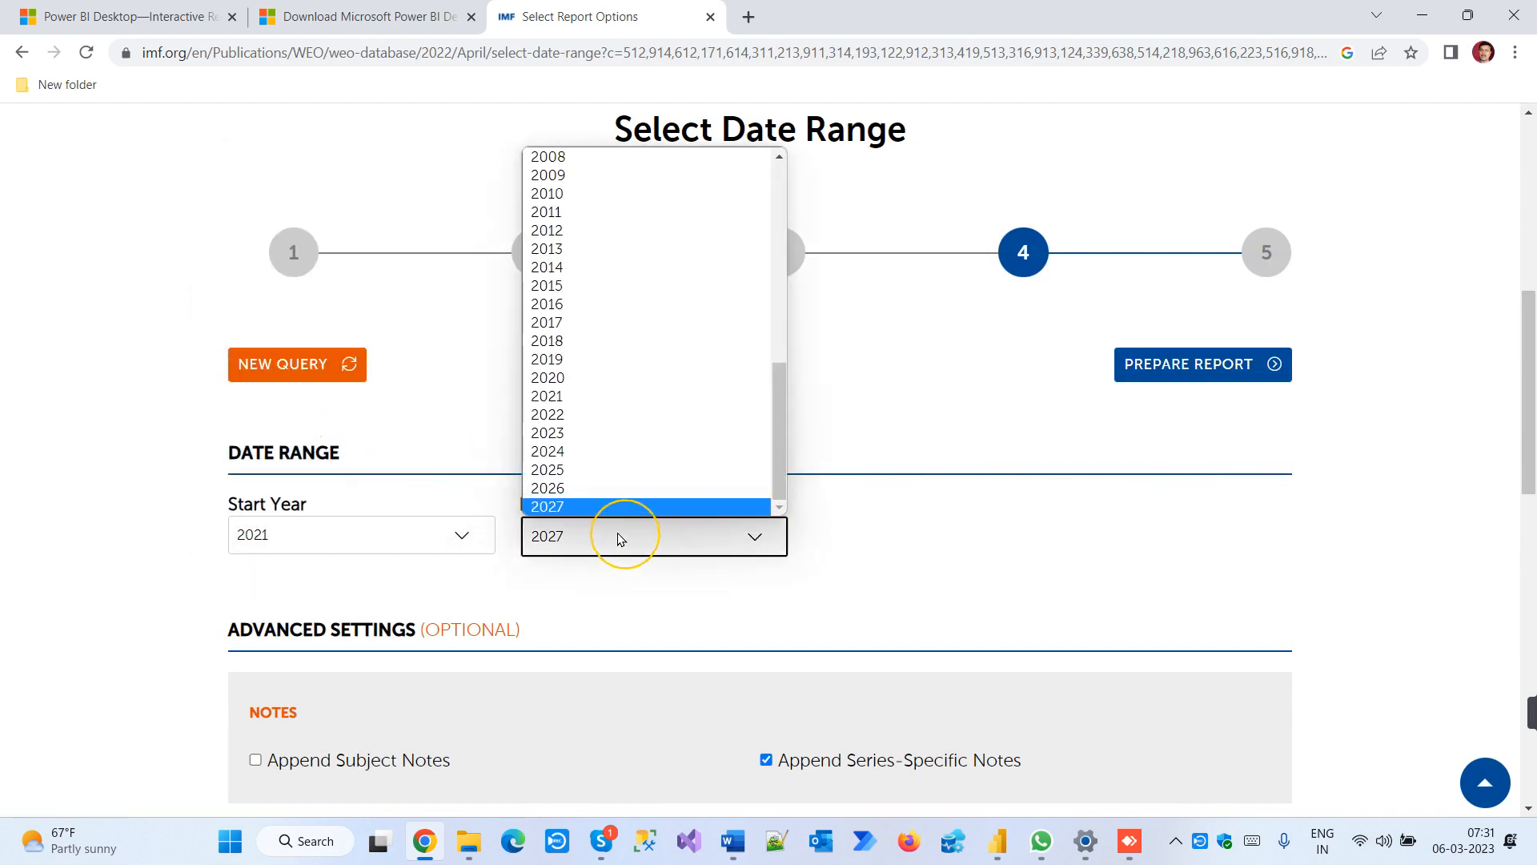
{"action": "left_click", "coordinate": [574, 469]}
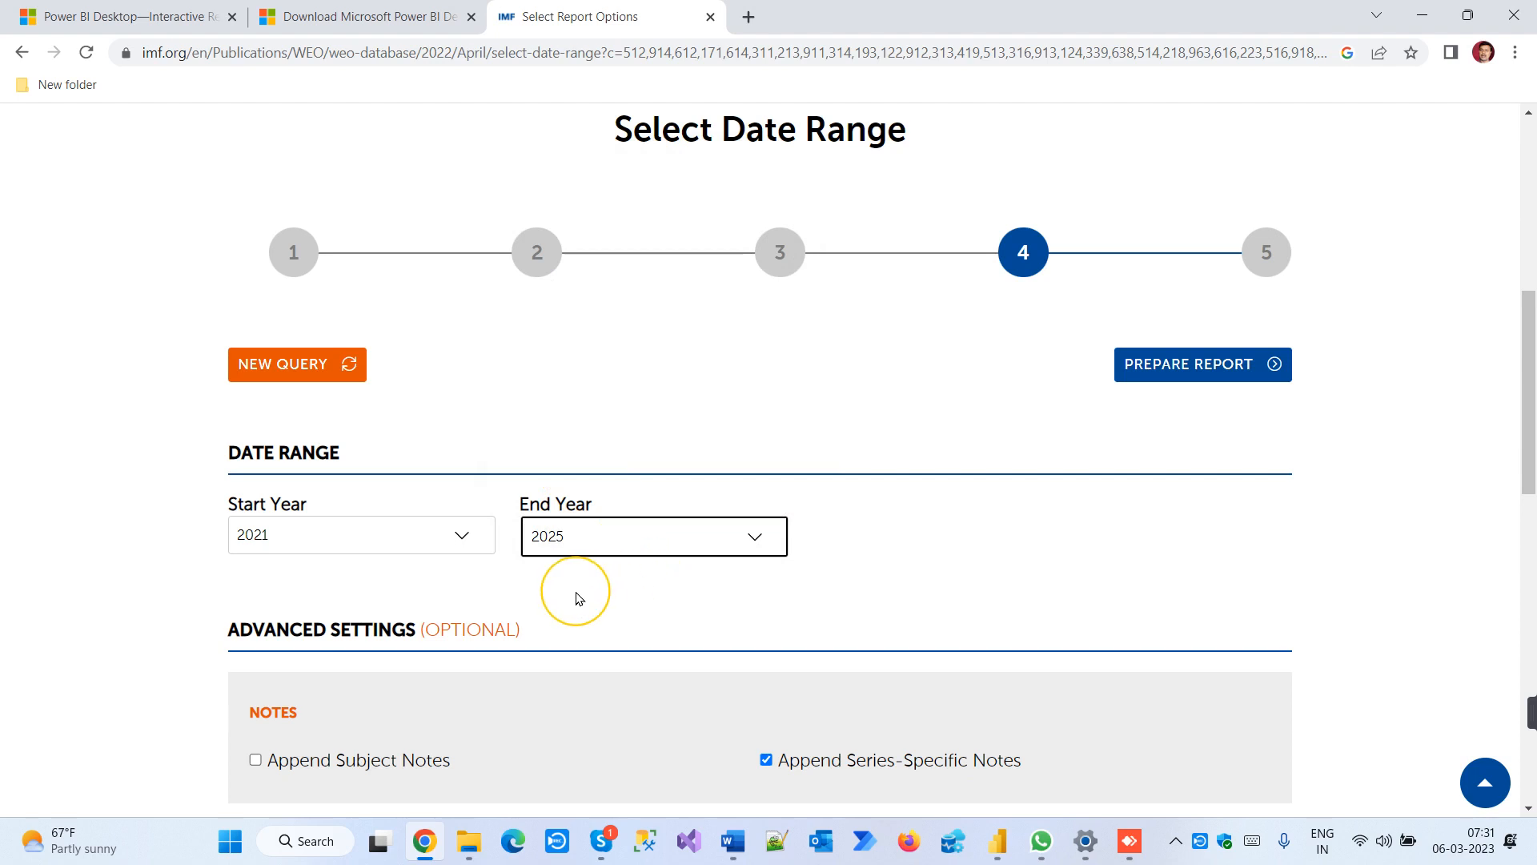
Prepare the IMF report for 2021 to 2025 and look over its table of countries
{"action": "scroll", "coordinate": [575, 597], "scroll_direction": "down", "scroll_amount": 1}
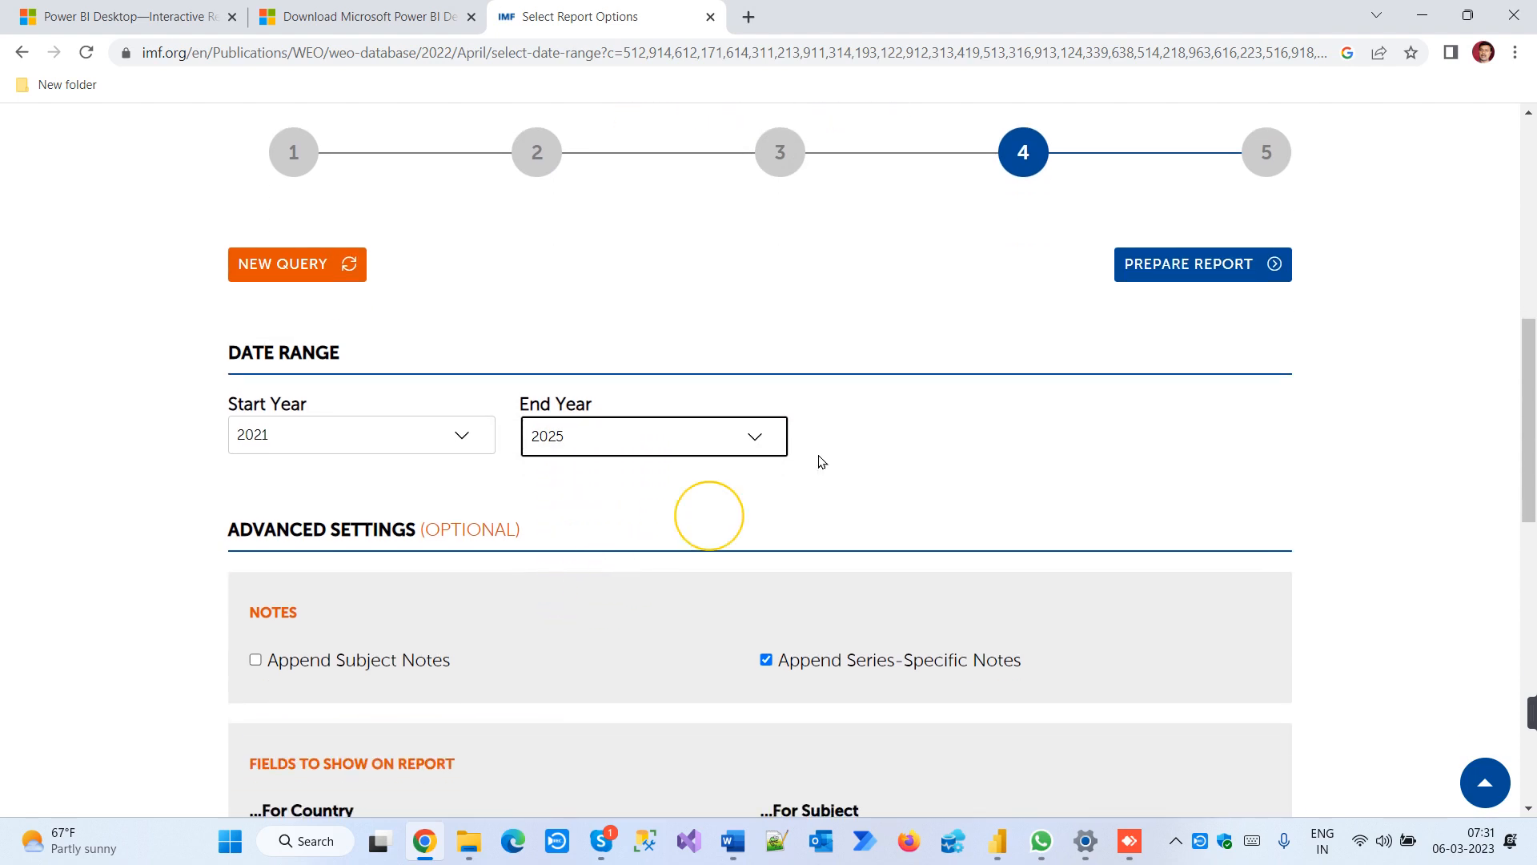
{"action": "left_click", "coordinate": [1225, 262]}
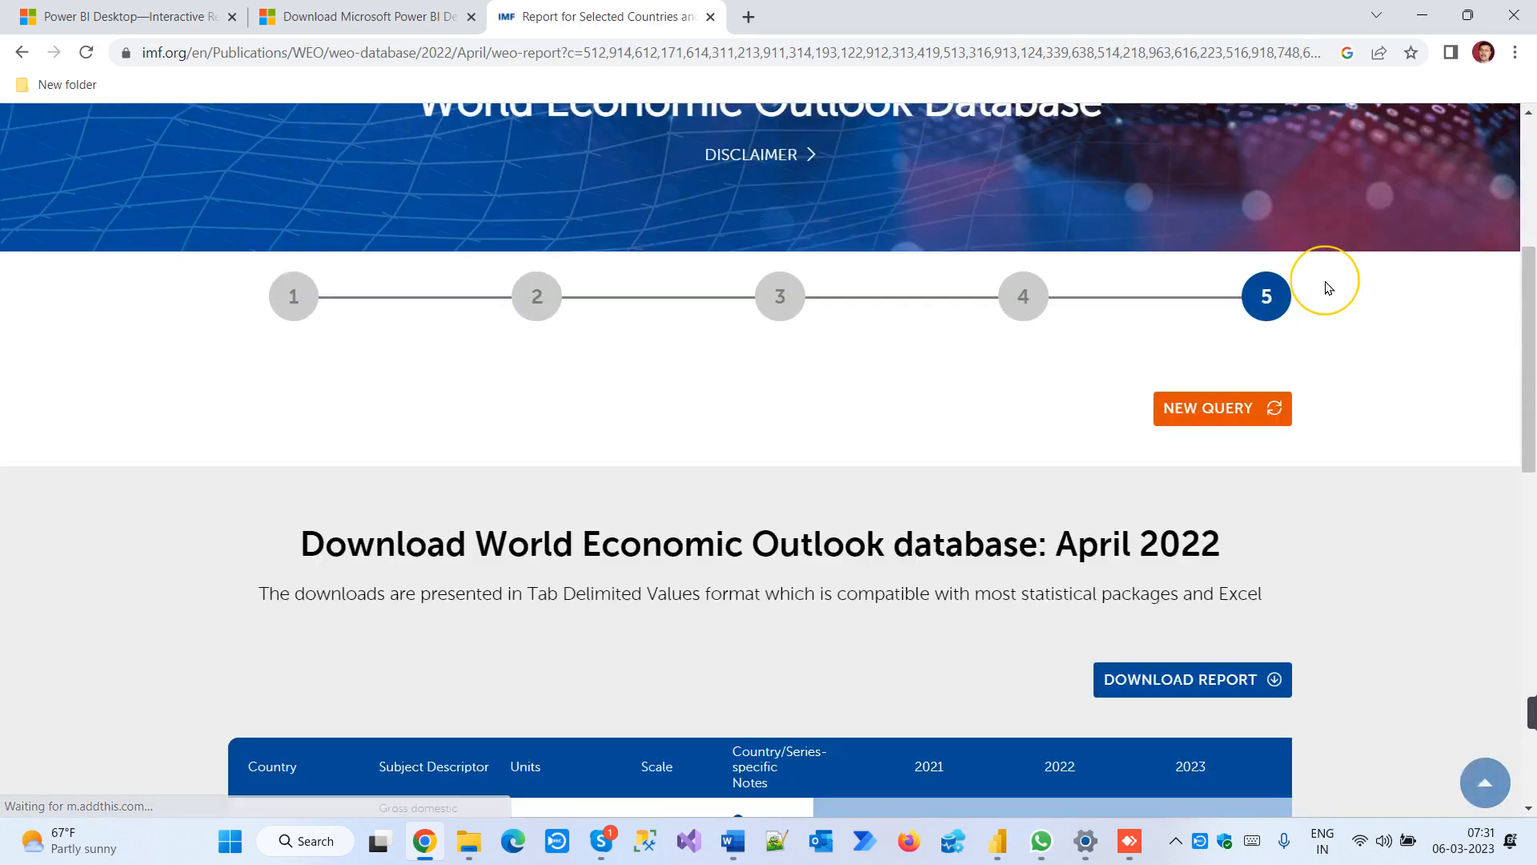
{"action": "scroll", "coordinate": [1327, 285], "scroll_direction": "down", "scroll_amount": 8}
{"action": "scroll", "coordinate": [912, 288], "scroll_direction": "up", "scroll_amount": 2}
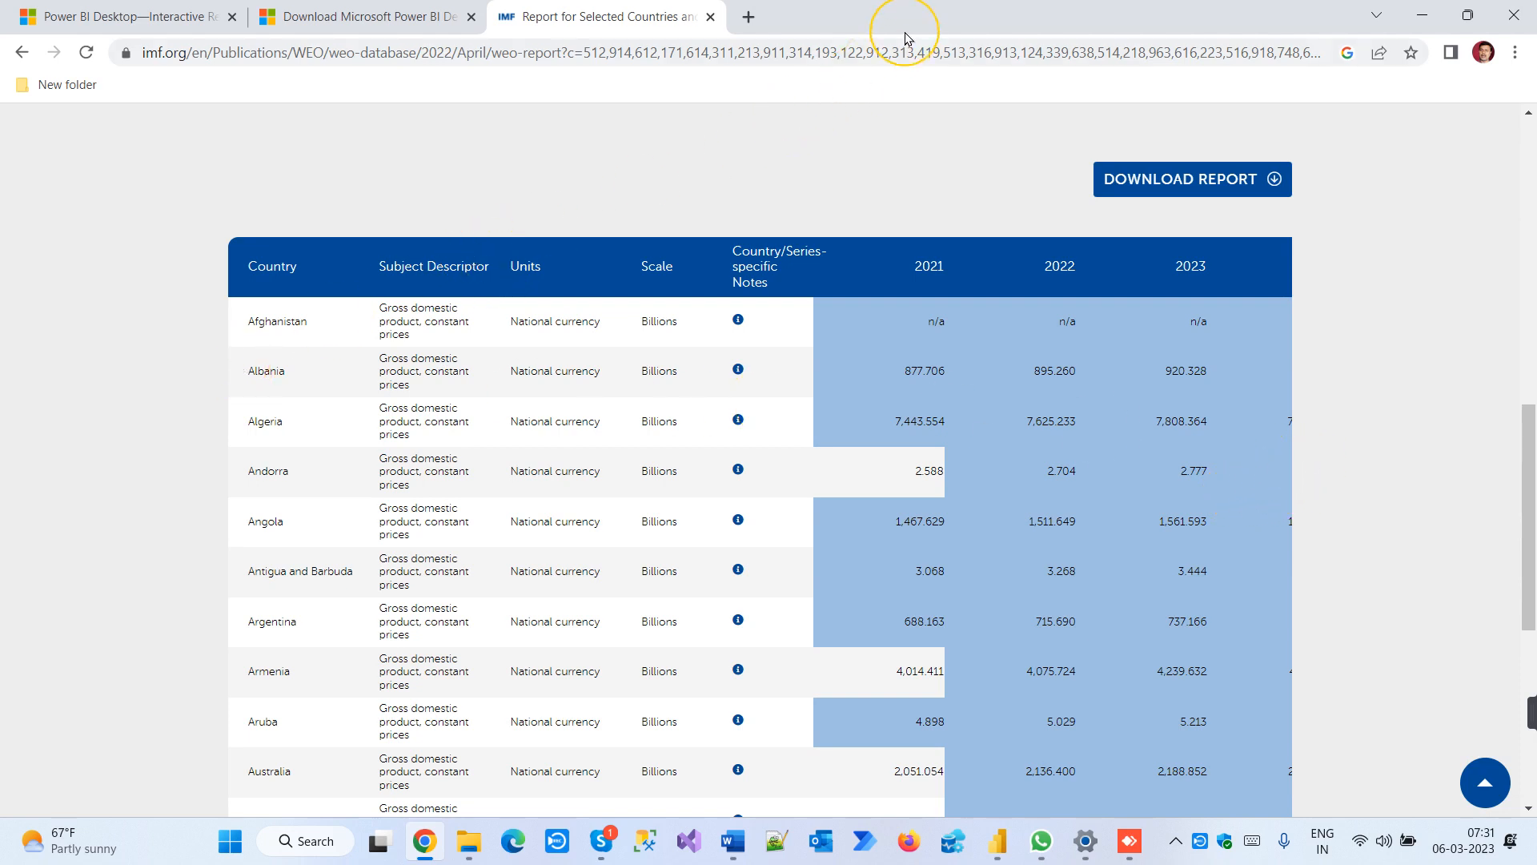
Copy the IMF report page's address and use it as the URL of the From Web connection in Power BI Desktop
{"action": "left_click", "coordinate": [909, 60]}
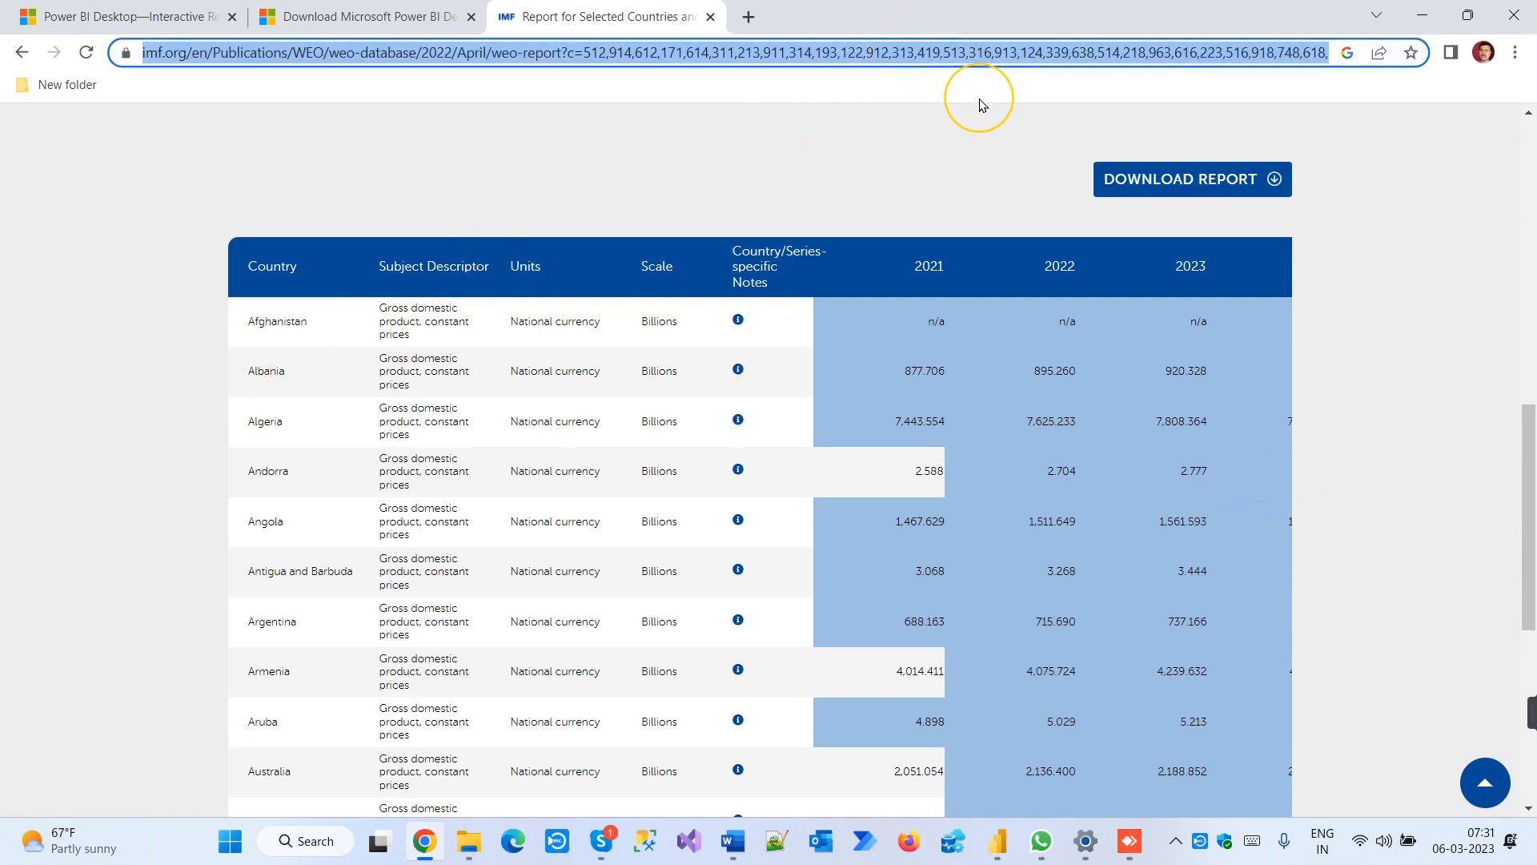
{"action": "key", "text": "BackSpace"}
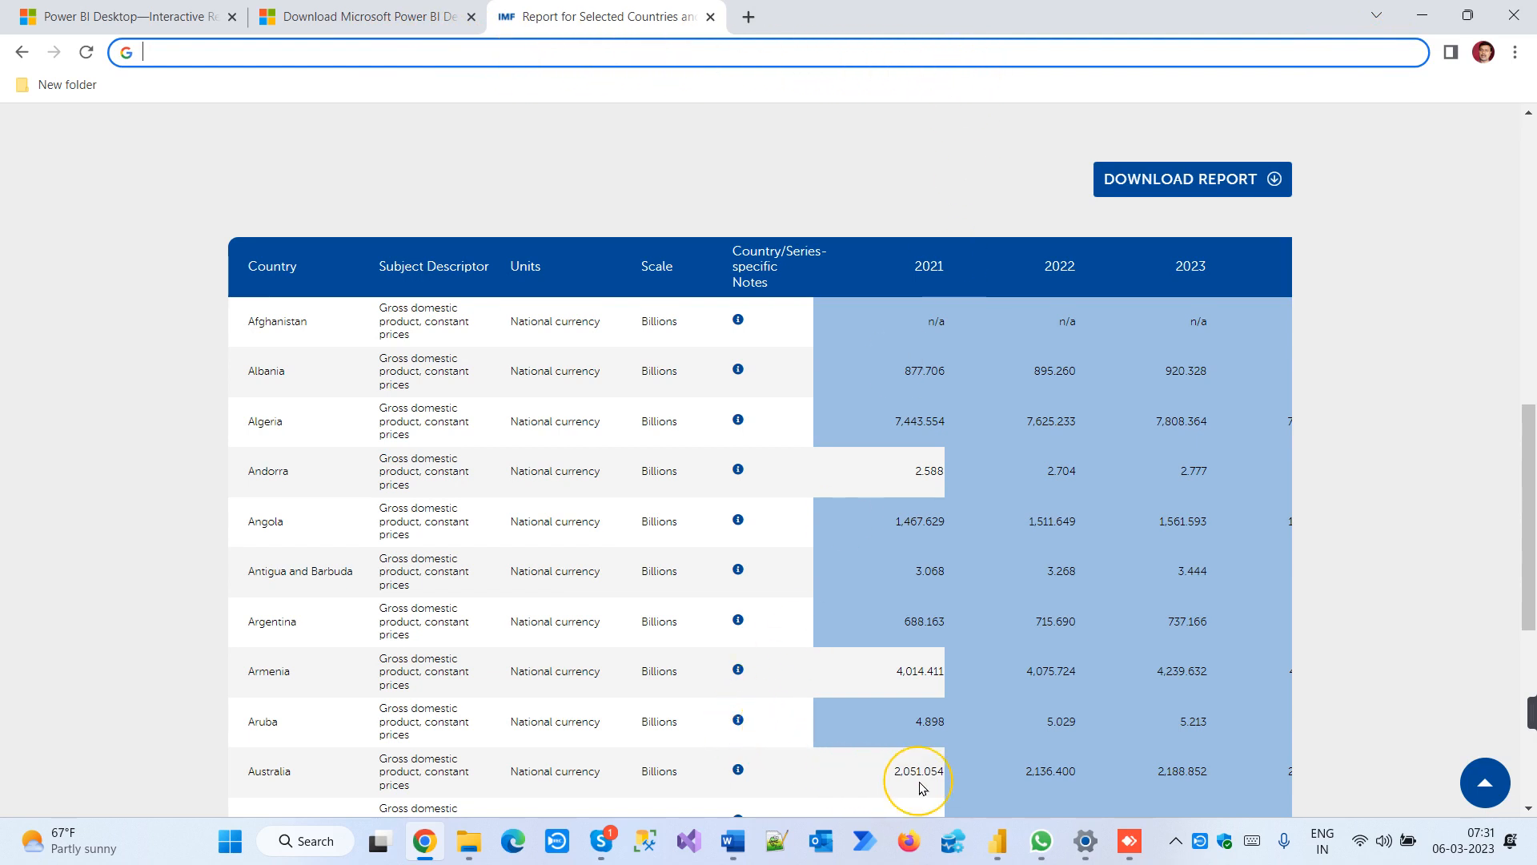
{"action": "left_click", "coordinate": [997, 841]}
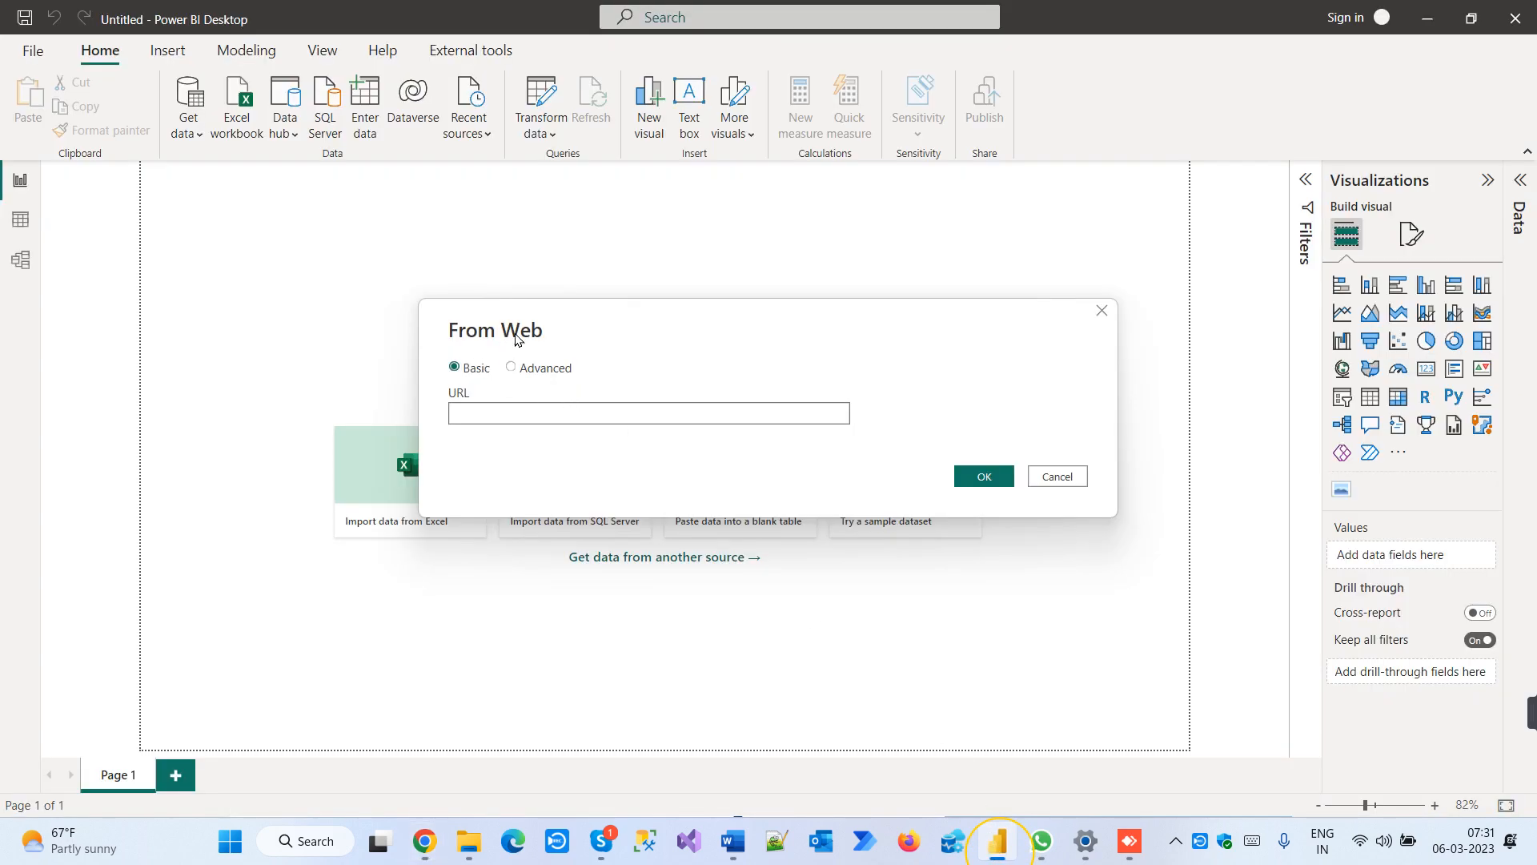
{"action": "key", "text": "ctrl+v"}
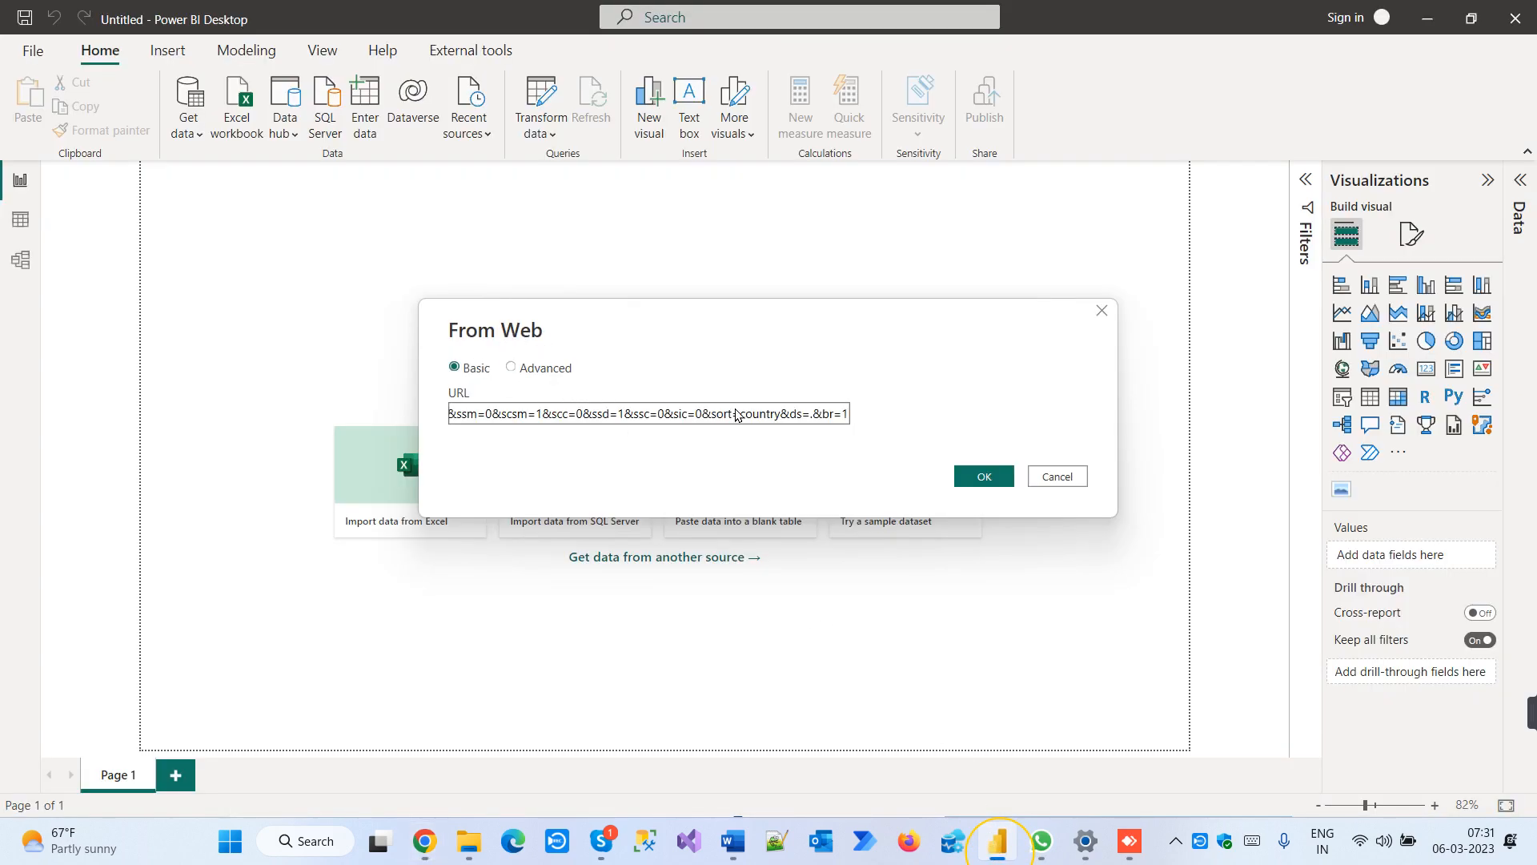
{"action": "left_click", "coordinate": [998, 477]}
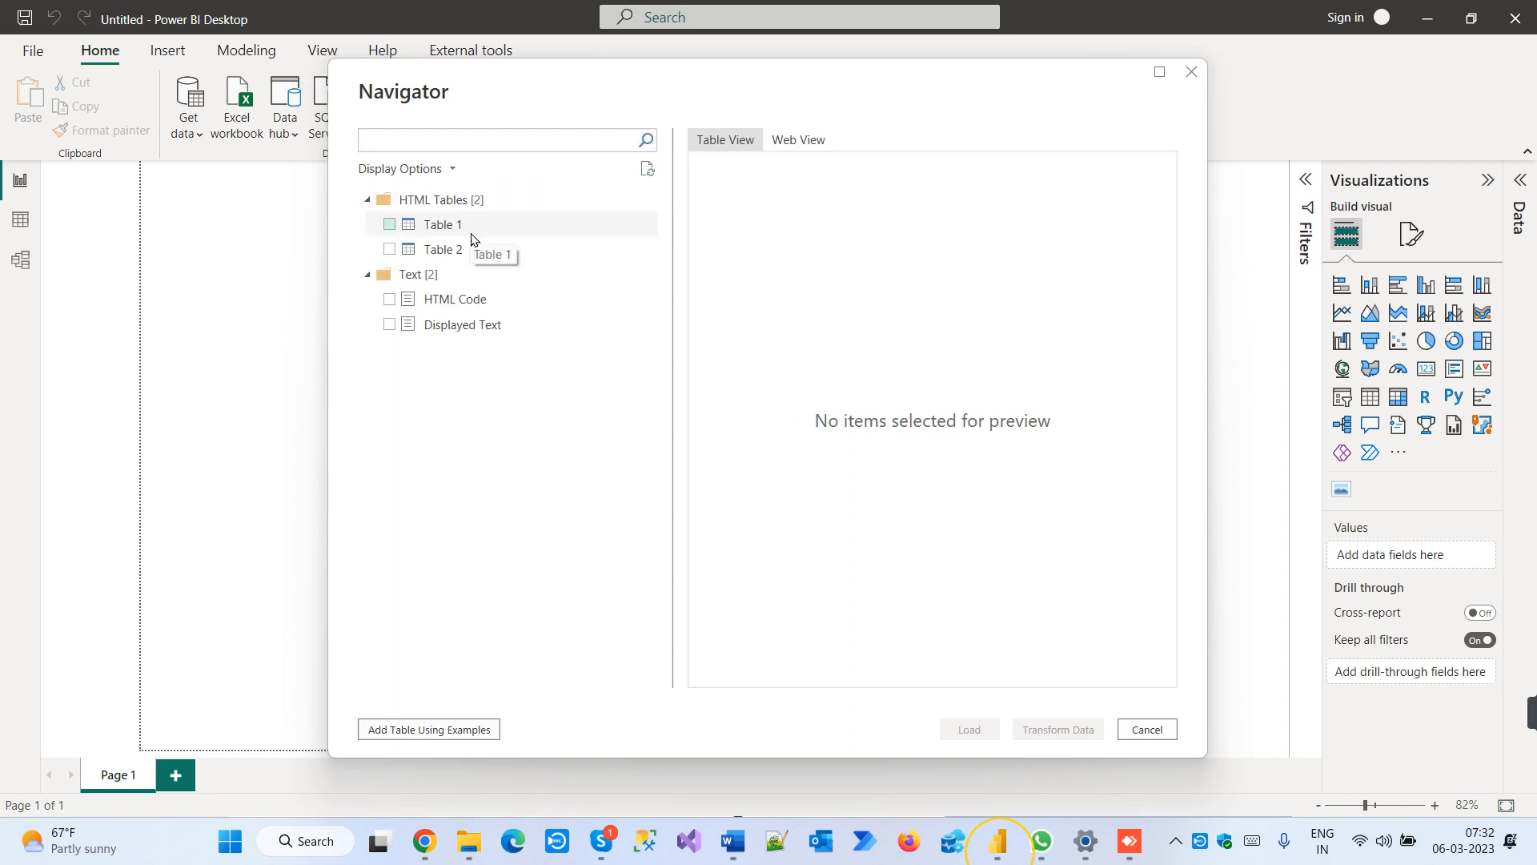
Preview Displayed Text, HTML Code, Table 1 and Table 2 in the Navigator, and view the source web page
{"action": "left_click", "coordinate": [506, 326]}
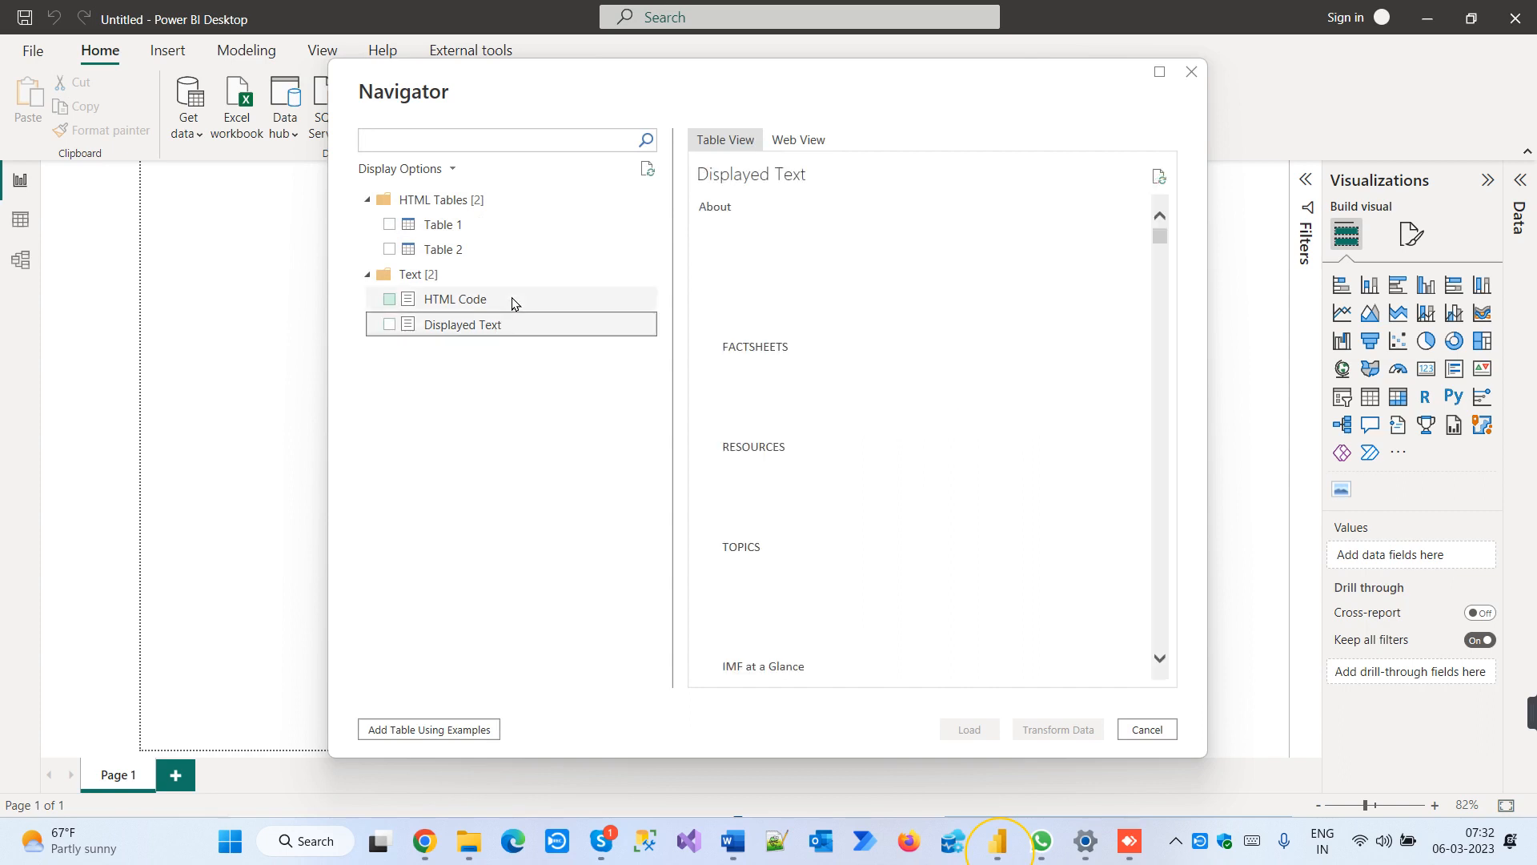
{"action": "scroll", "coordinate": [988, 347], "scroll_direction": "down", "scroll_amount": 15}
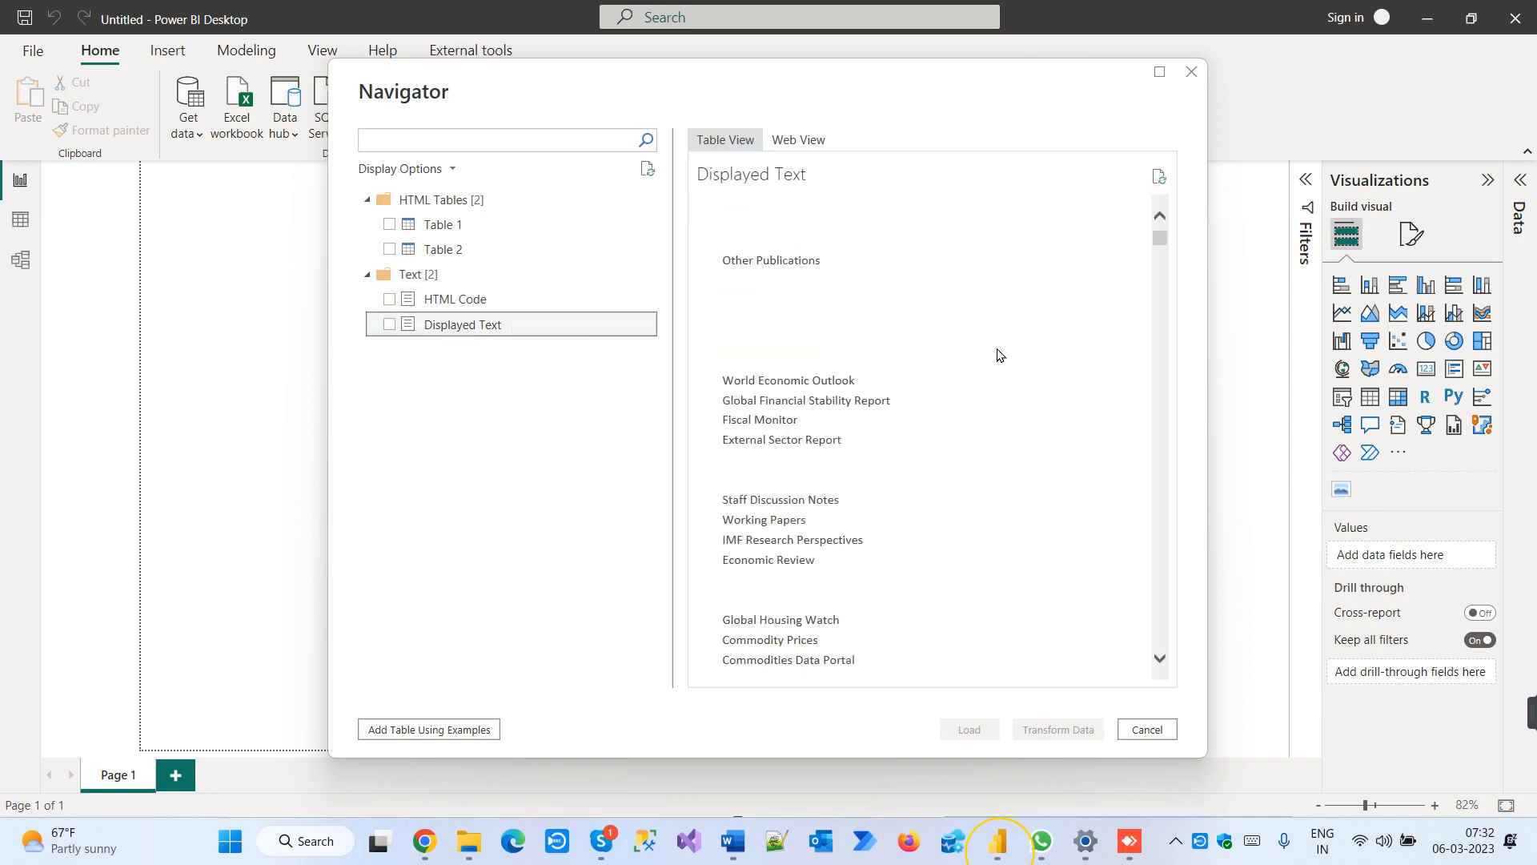
{"action": "left_click", "coordinate": [563, 293]}
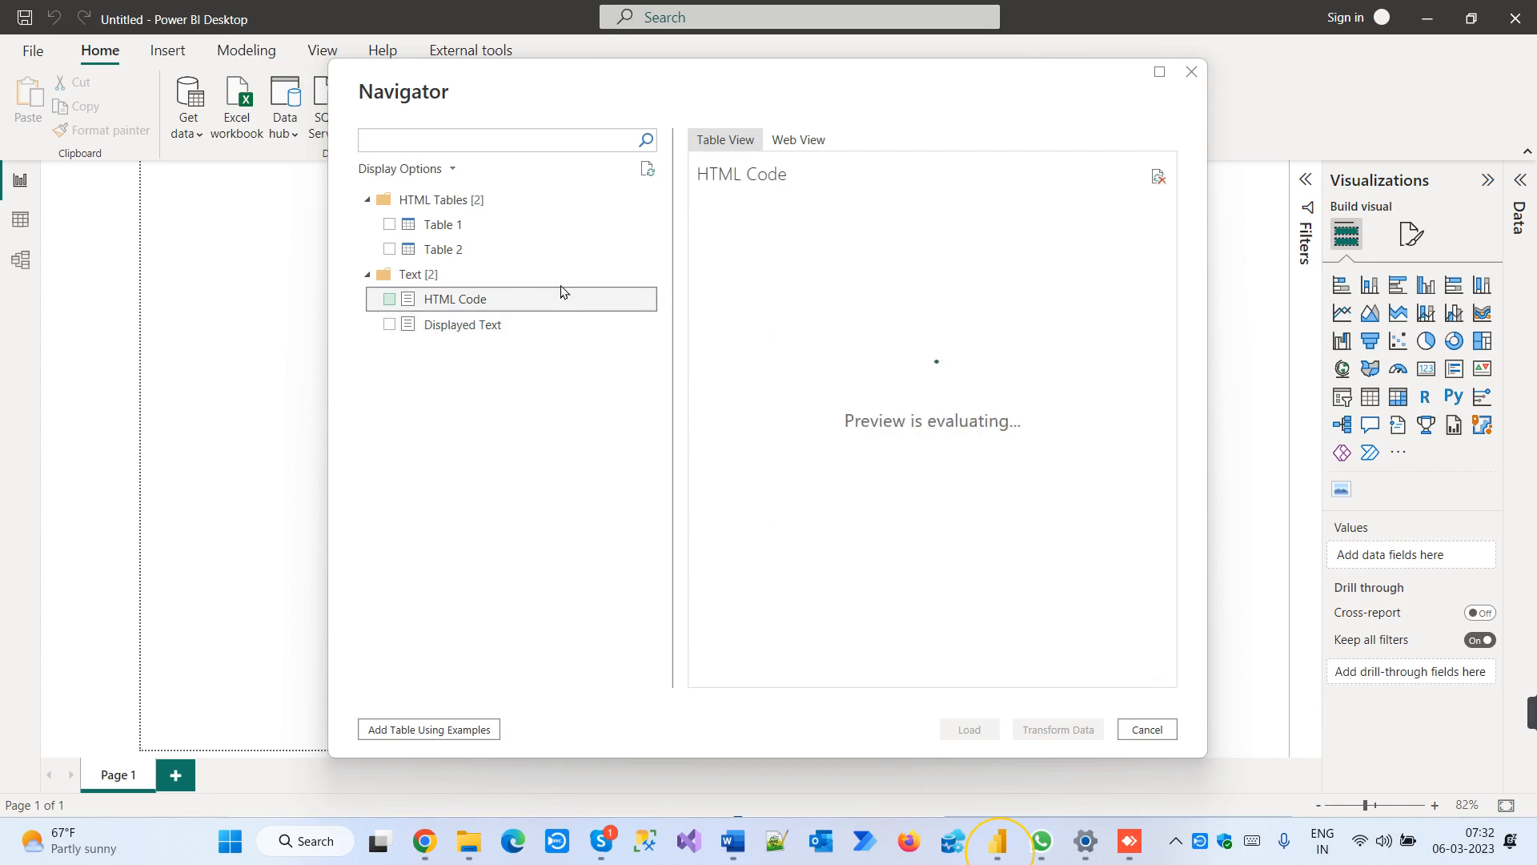
{"action": "left_click", "coordinate": [444, 249]}
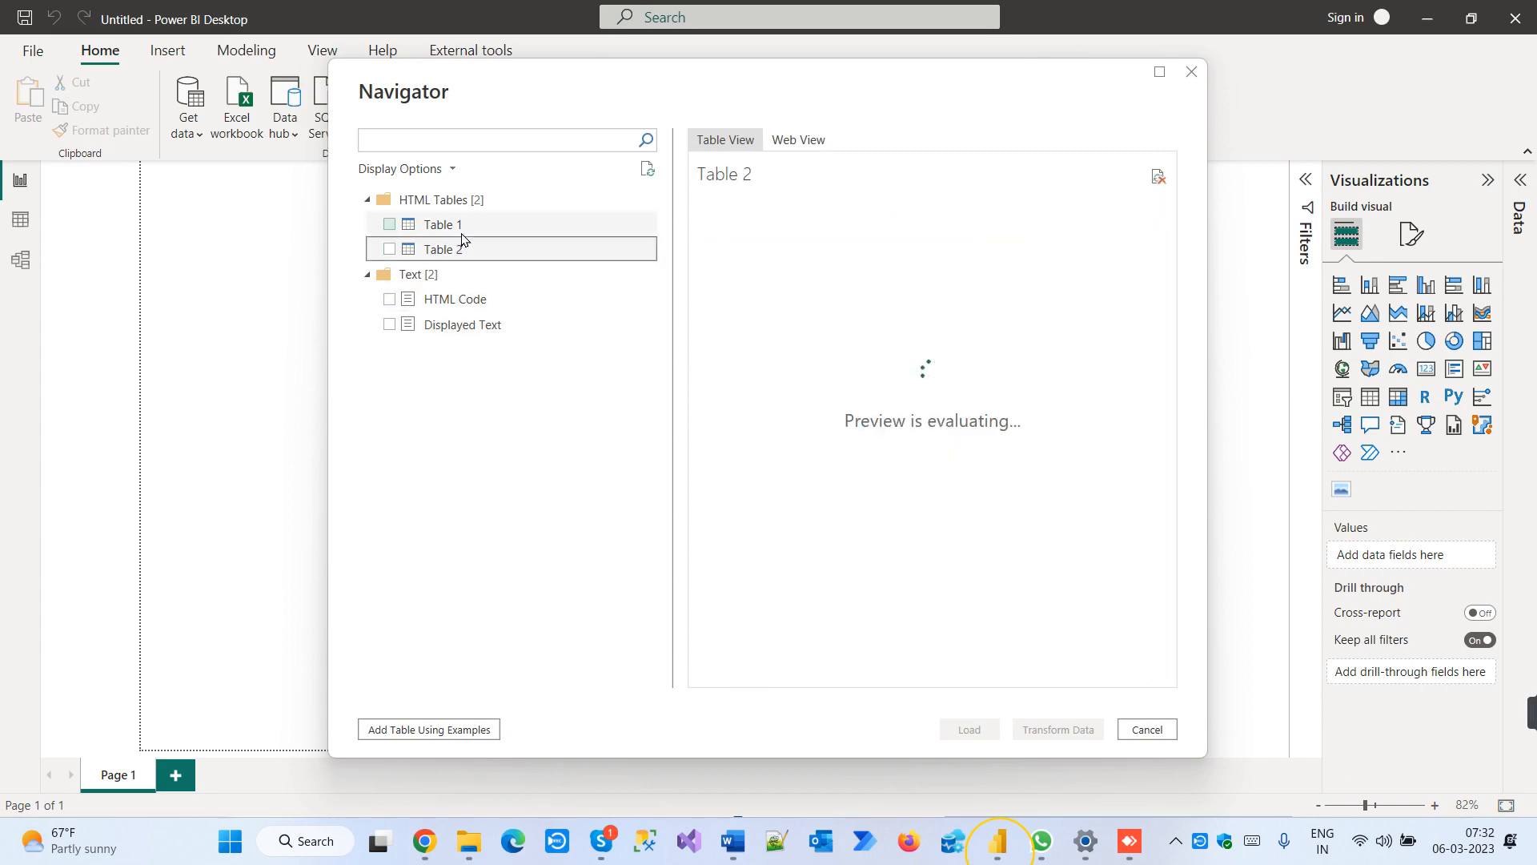
{"action": "left_click", "coordinate": [471, 227]}
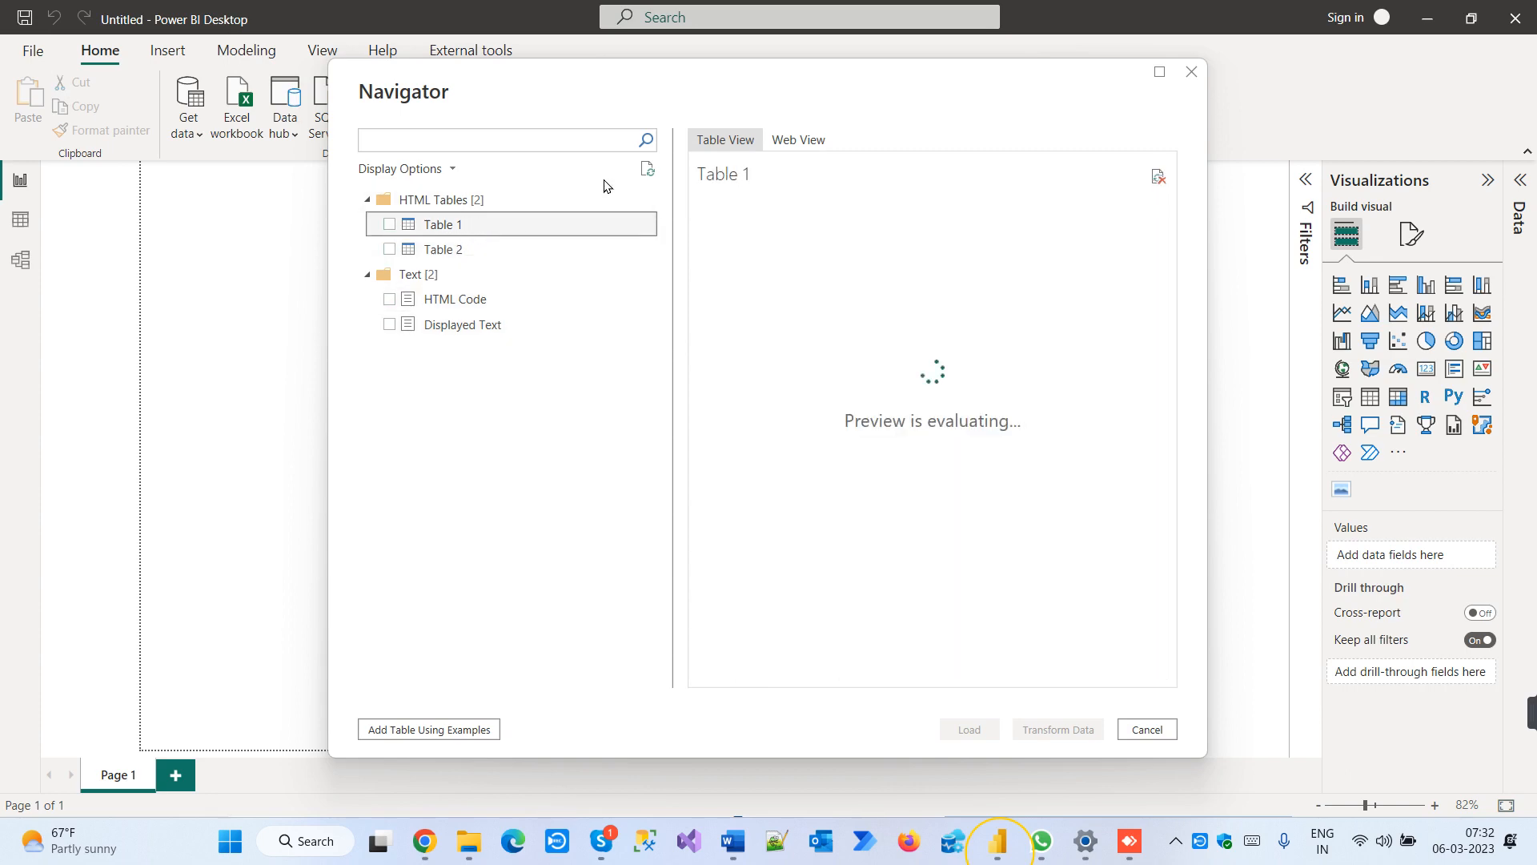
{"action": "left_click", "coordinate": [792, 141]}
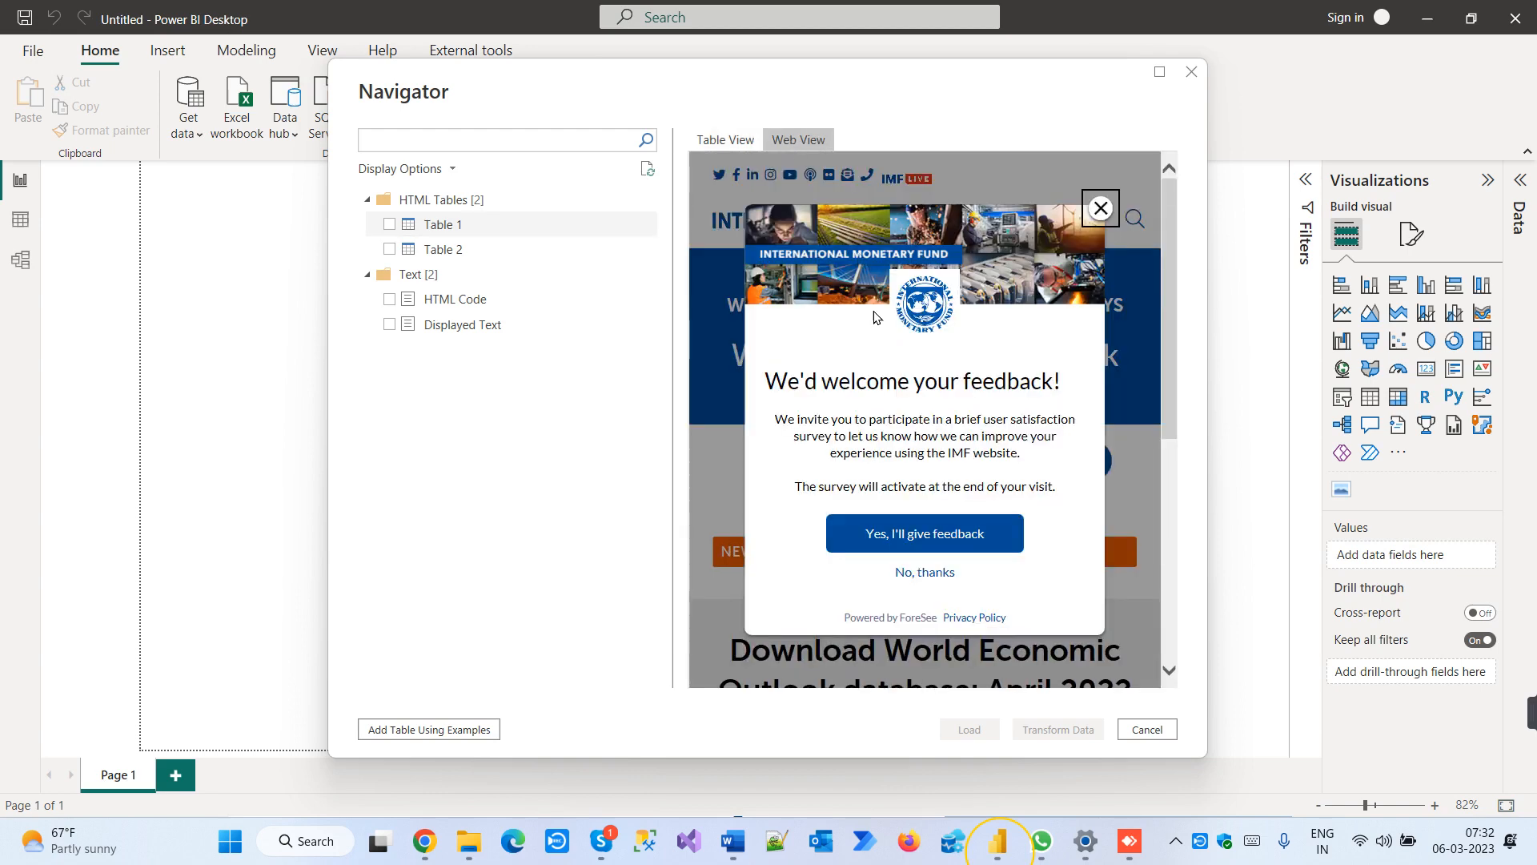
{"action": "left_click", "coordinate": [1100, 209]}
{"action": "left_click", "coordinate": [723, 148]}
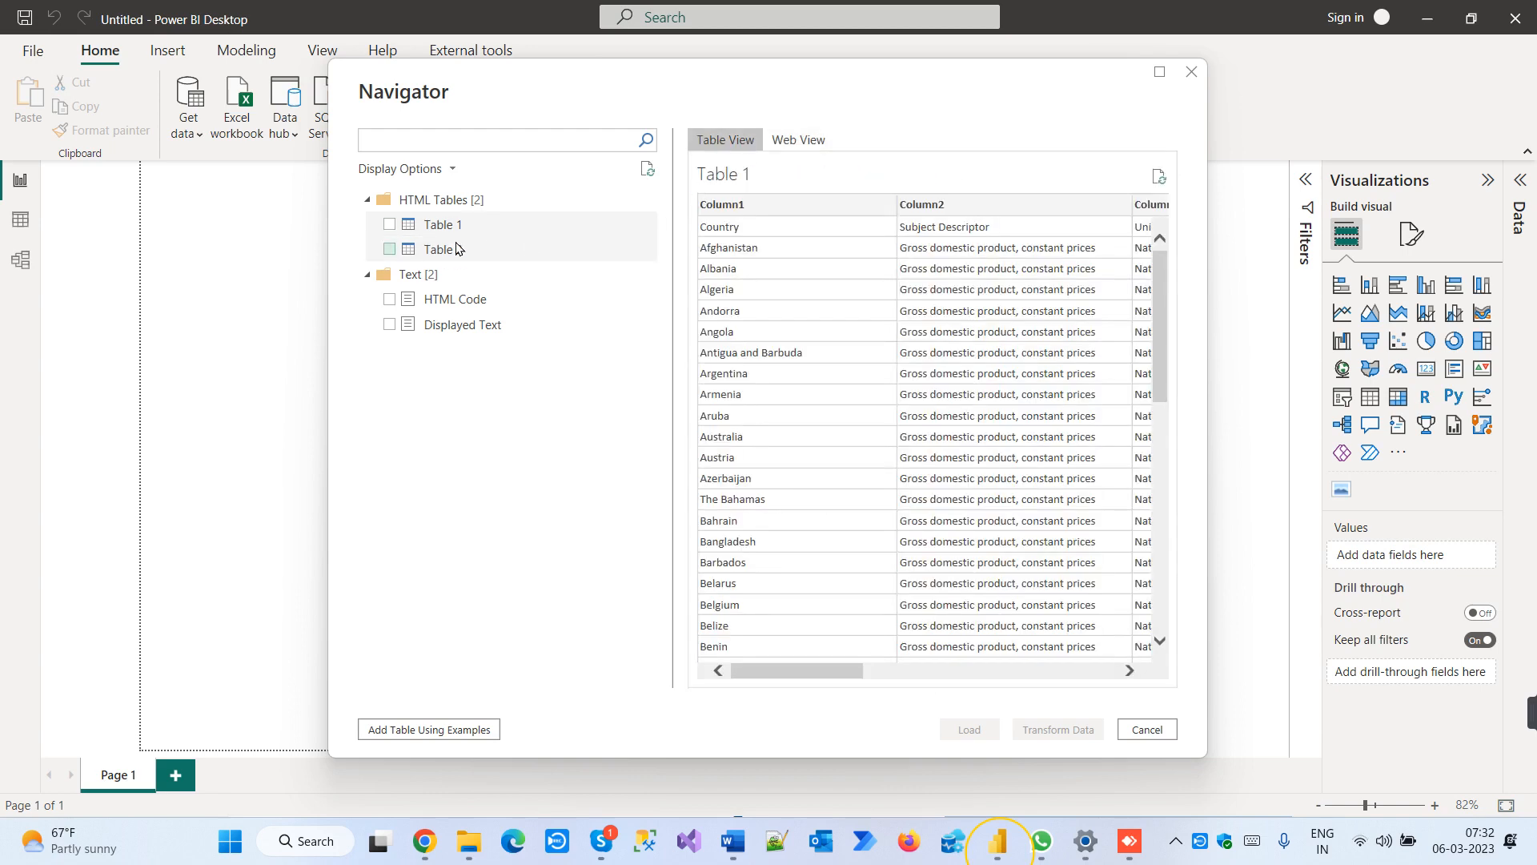
{"action": "left_click", "coordinate": [432, 250]}
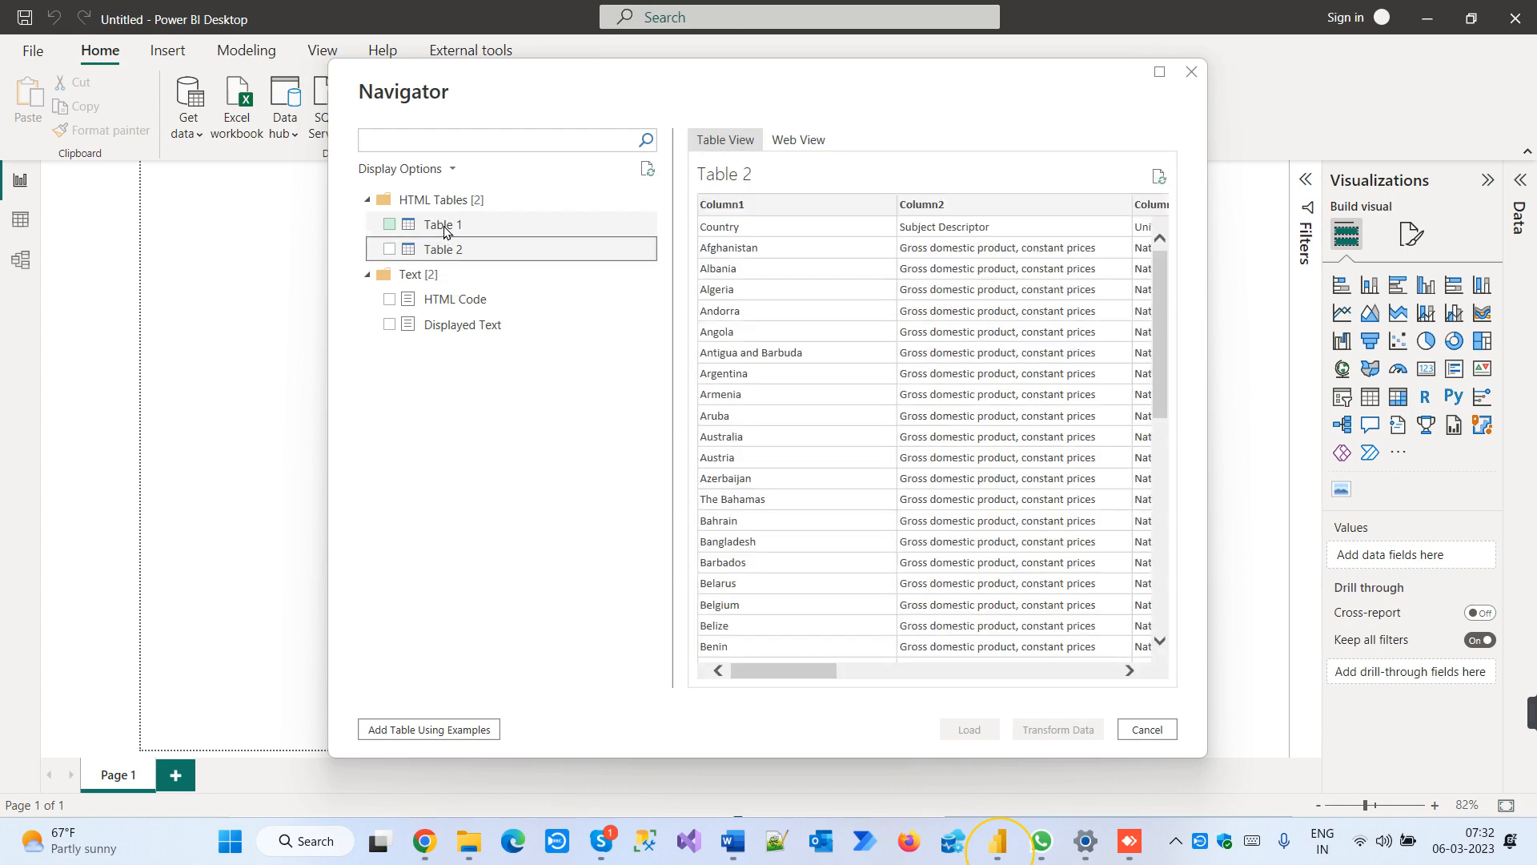
{"action": "left_click", "coordinate": [436, 227]}
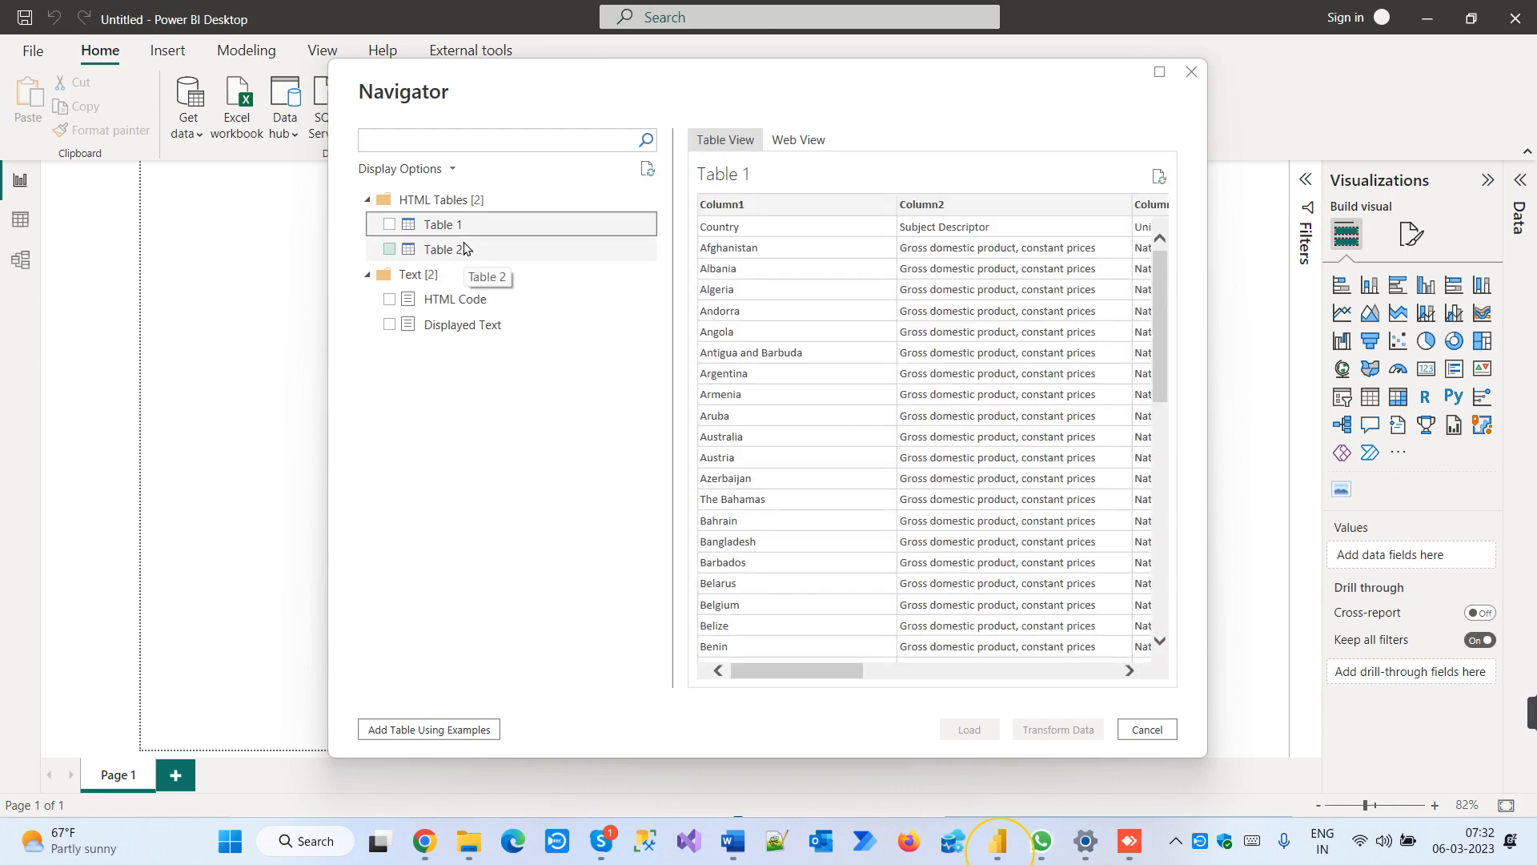
{"action": "left_click", "coordinate": [389, 249]}
{"action": "left_click", "coordinate": [390, 226]}
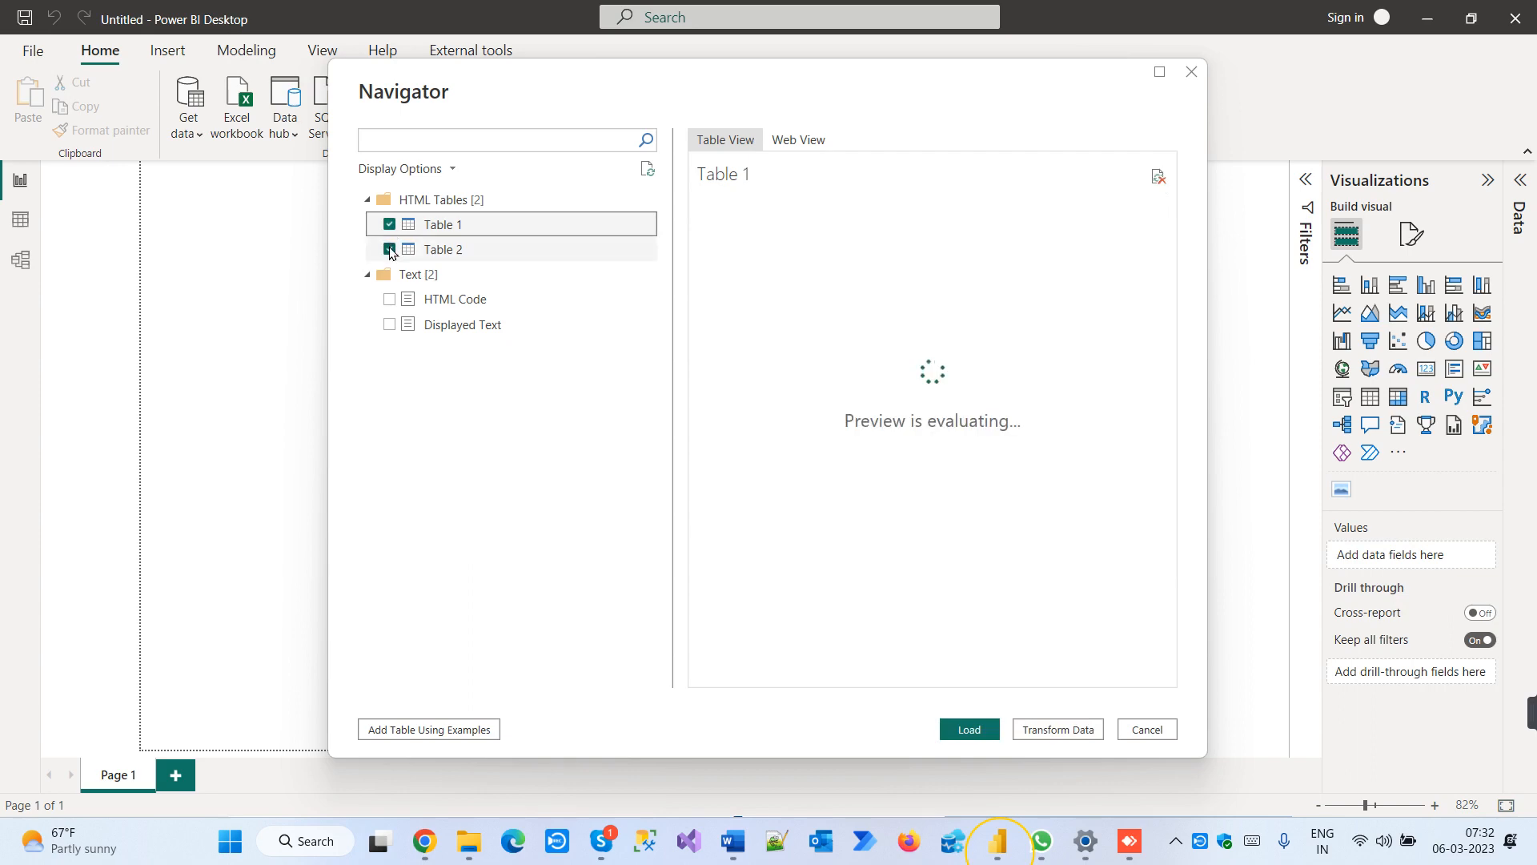
{"action": "left_click", "coordinate": [389, 249]}
{"action": "left_click", "coordinate": [392, 224]}
{"action": "left_click", "coordinate": [390, 225]}
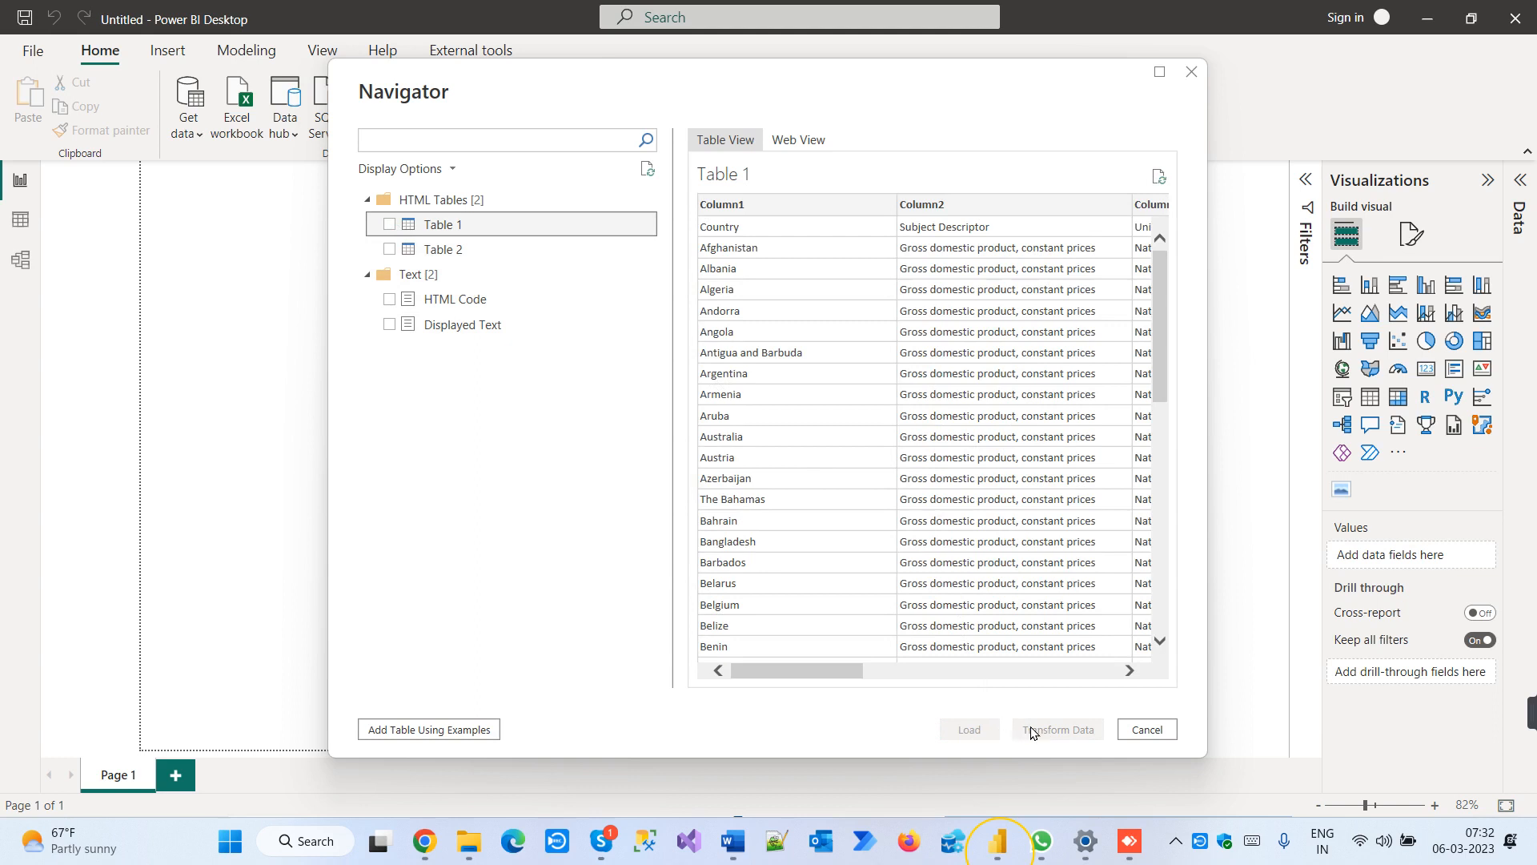
Select Table 1 for import, compare its columns with those of Table 2, and open it in Power Query Editor for transformation
{"action": "left_click", "coordinate": [389, 225]}
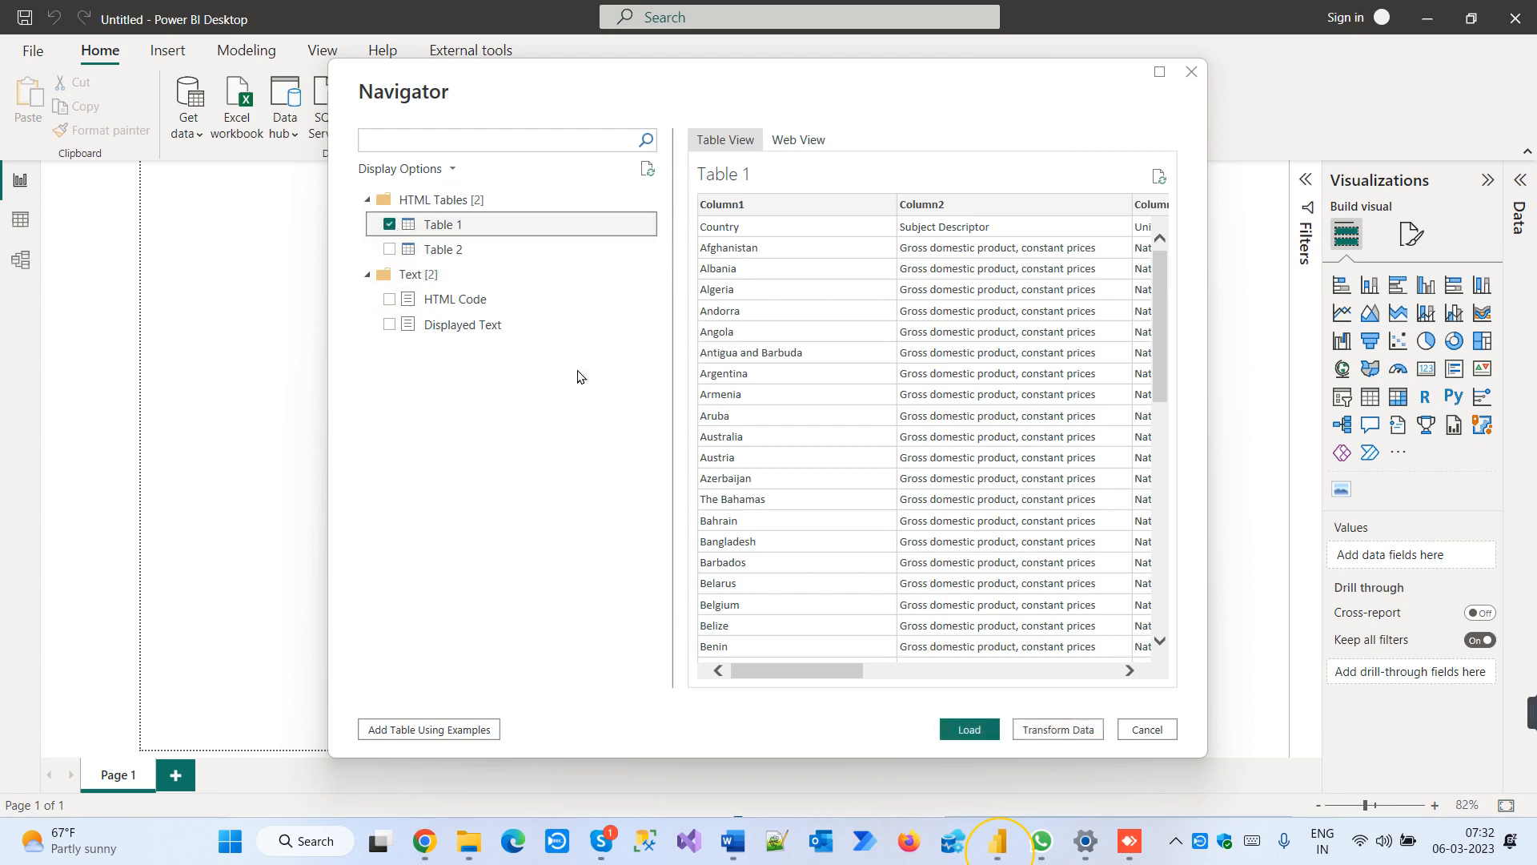
{"action": "left_click", "coordinate": [474, 251]}
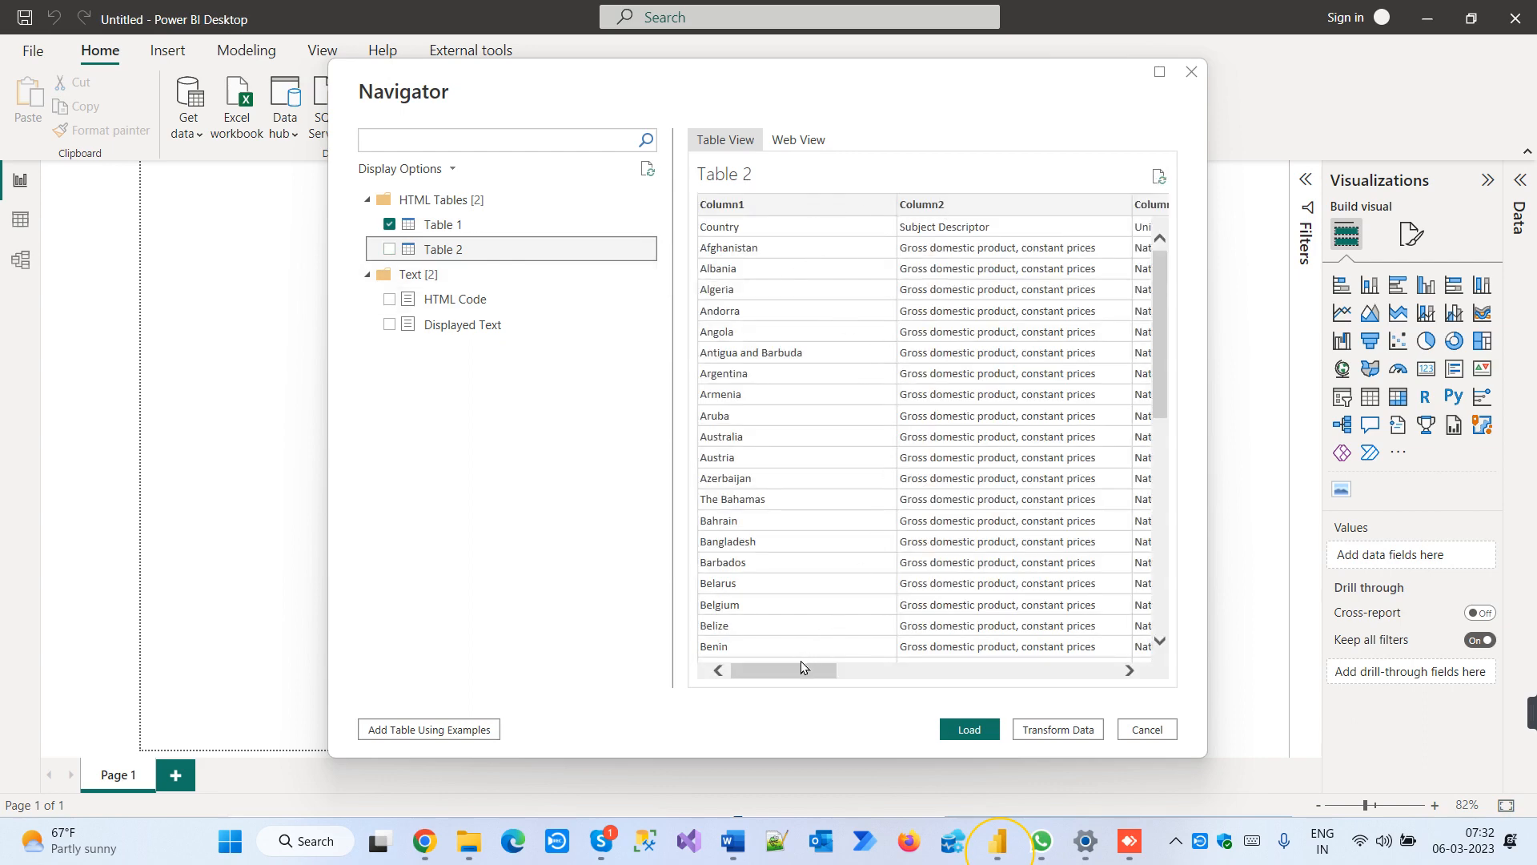
{"action": "left_click_drag", "start_coordinate": [798, 679], "coordinate": [1077, 676]}
{"action": "left_click", "coordinate": [467, 231]}
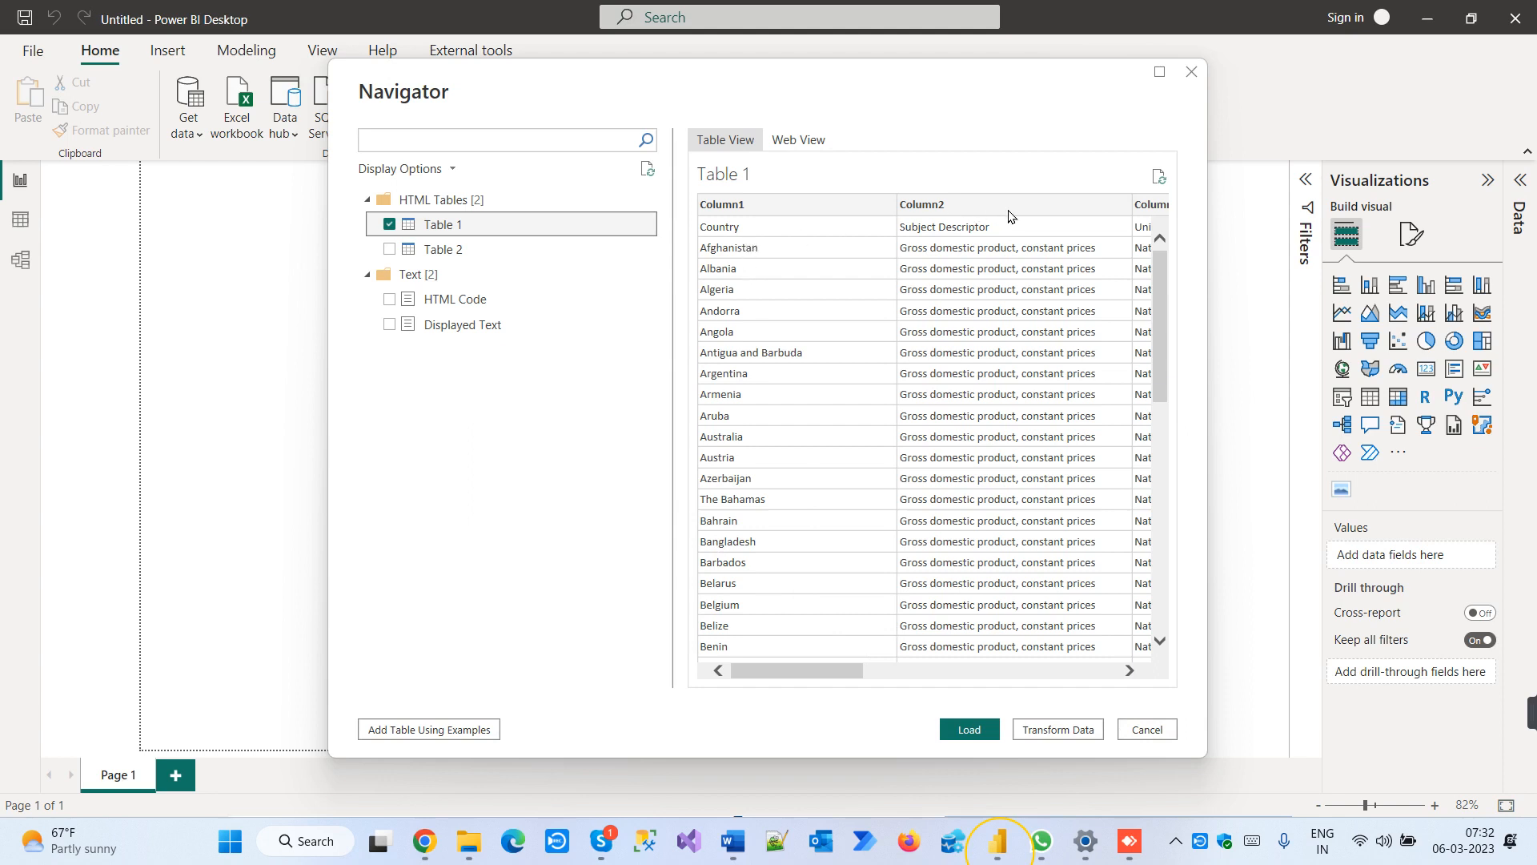
{"action": "left_click_drag", "start_coordinate": [804, 679], "coordinate": [884, 668]}
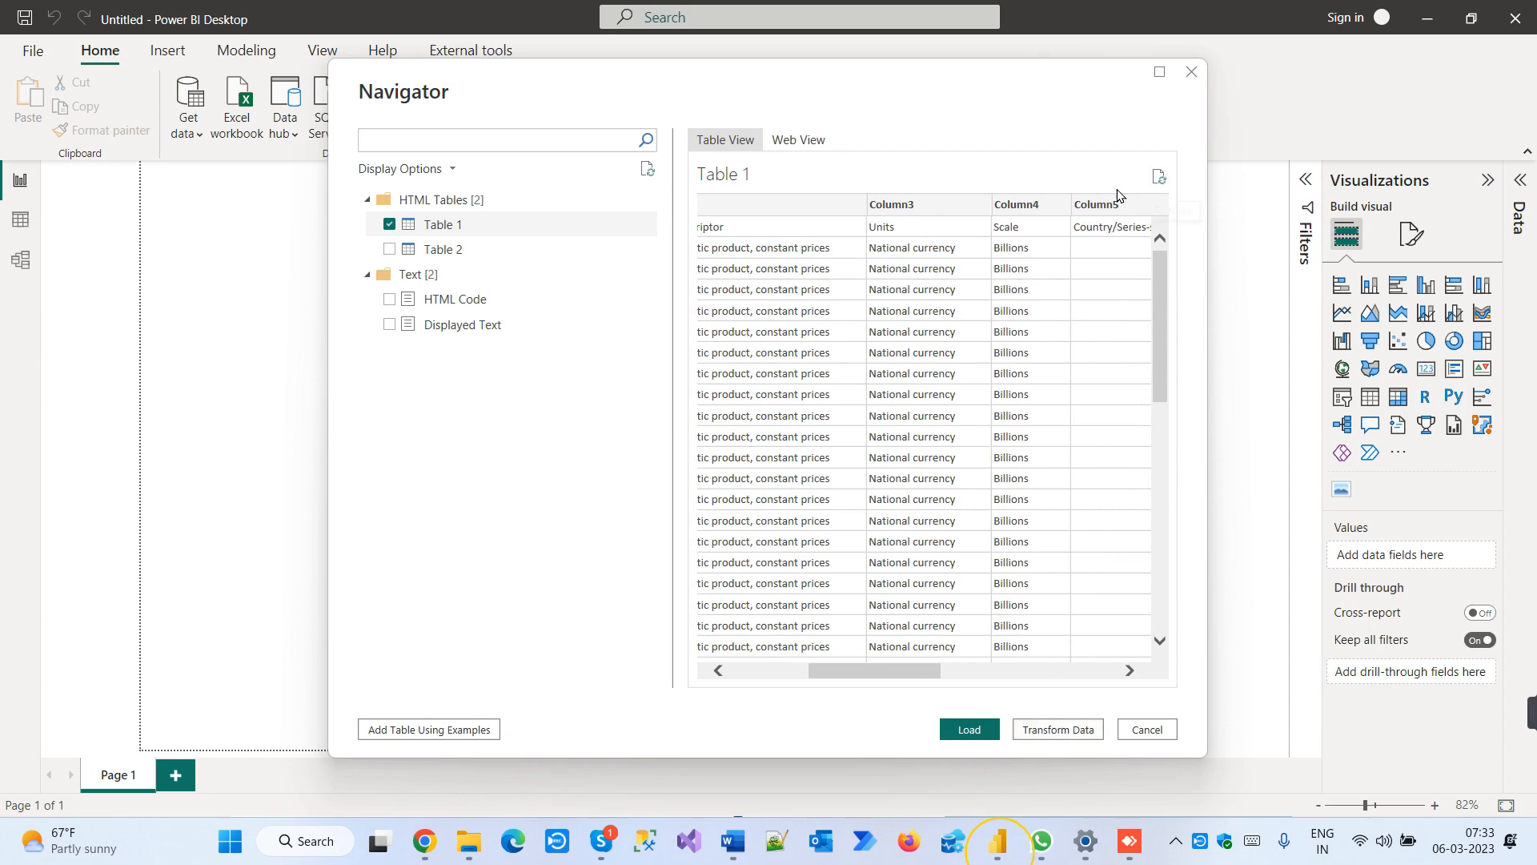
{"action": "left_click", "coordinate": [1063, 730]}
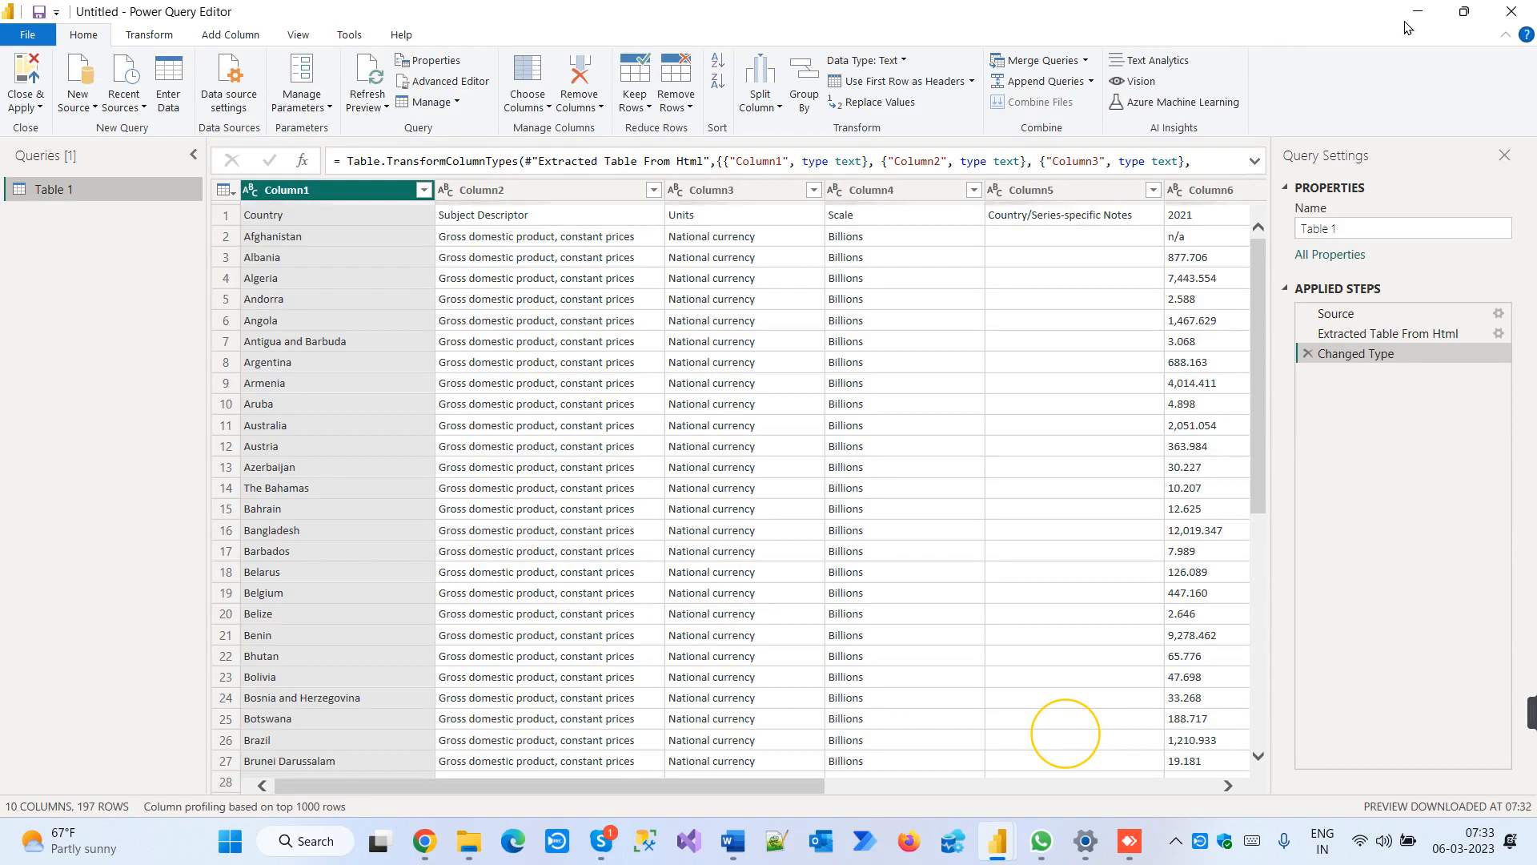
Shrink and move the Power Query Editor window to reveal the report window behind it, and maximize it again
{"action": "left_click", "coordinate": [1464, 11]}
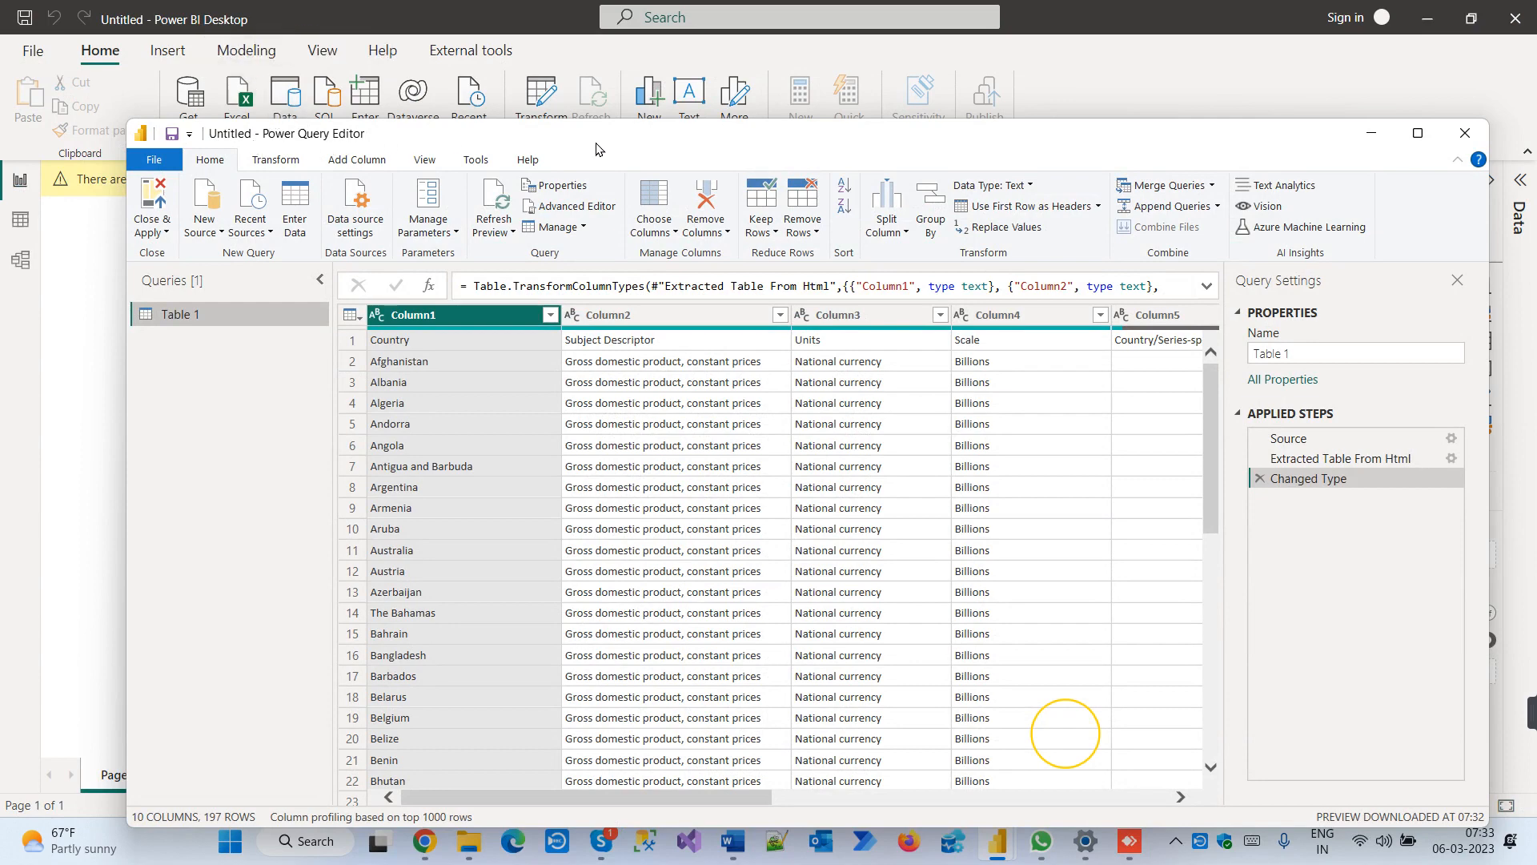
{"action": "left_click_drag", "start_coordinate": [596, 150], "coordinate": [765, 94]}
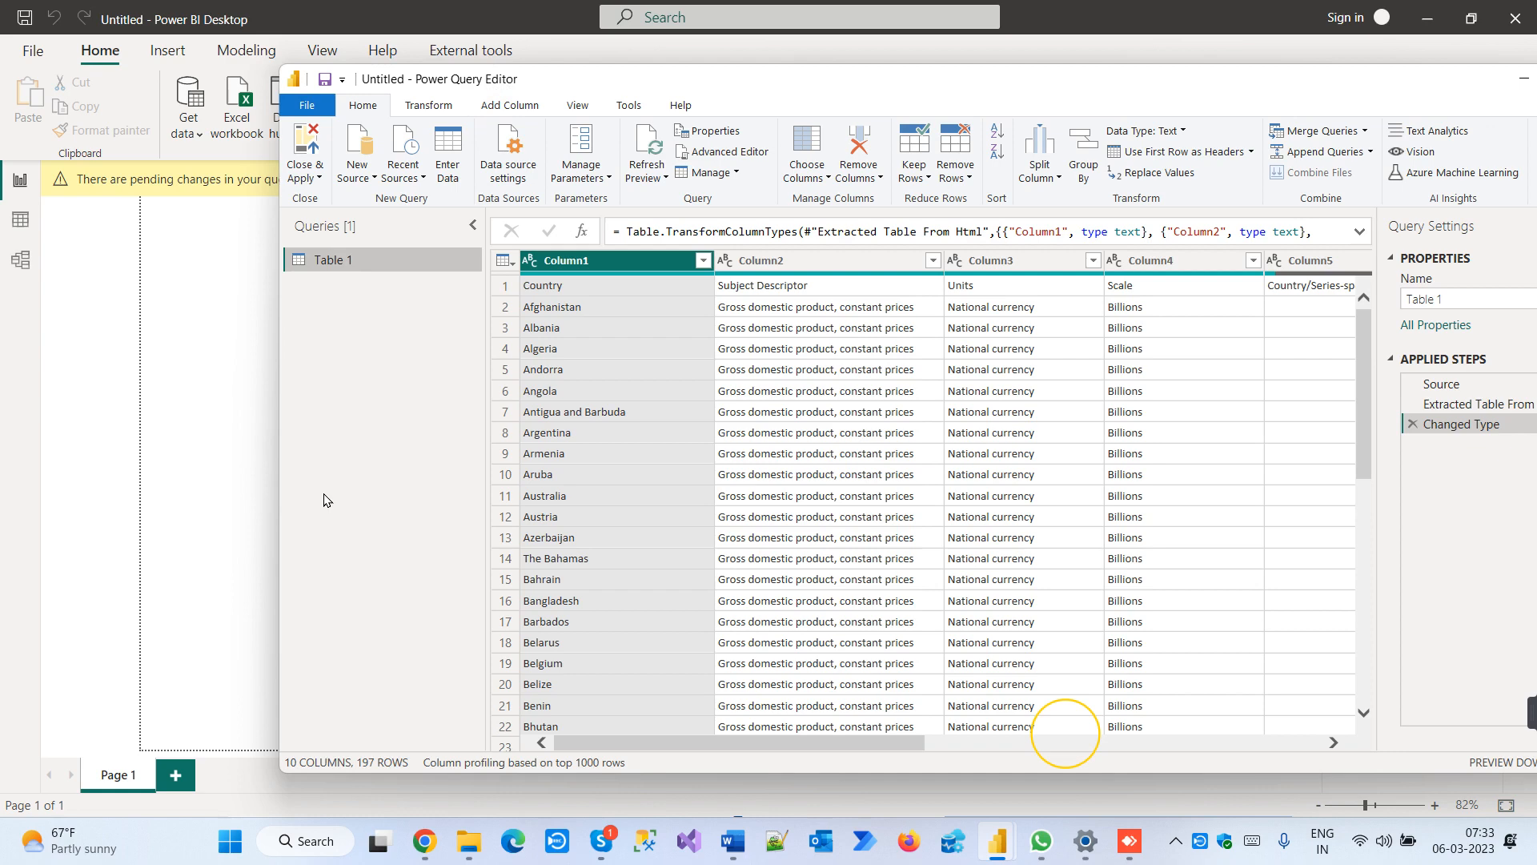
{"action": "double_click", "coordinate": [740, 100]}
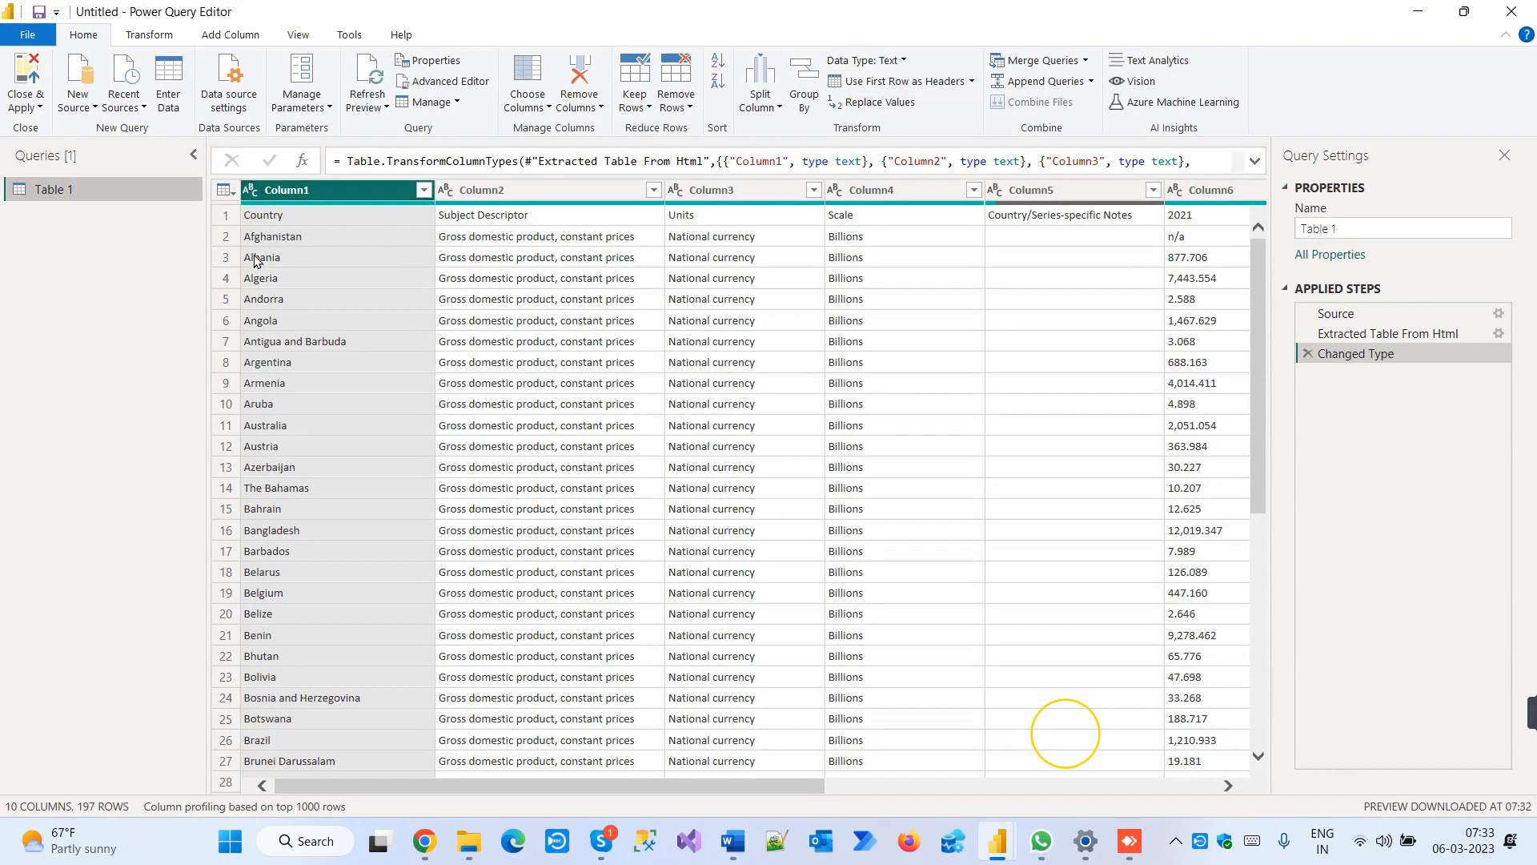
Inspect the first row of Table 1 and promote it to column headers
{"action": "left_click", "coordinate": [226, 215]}
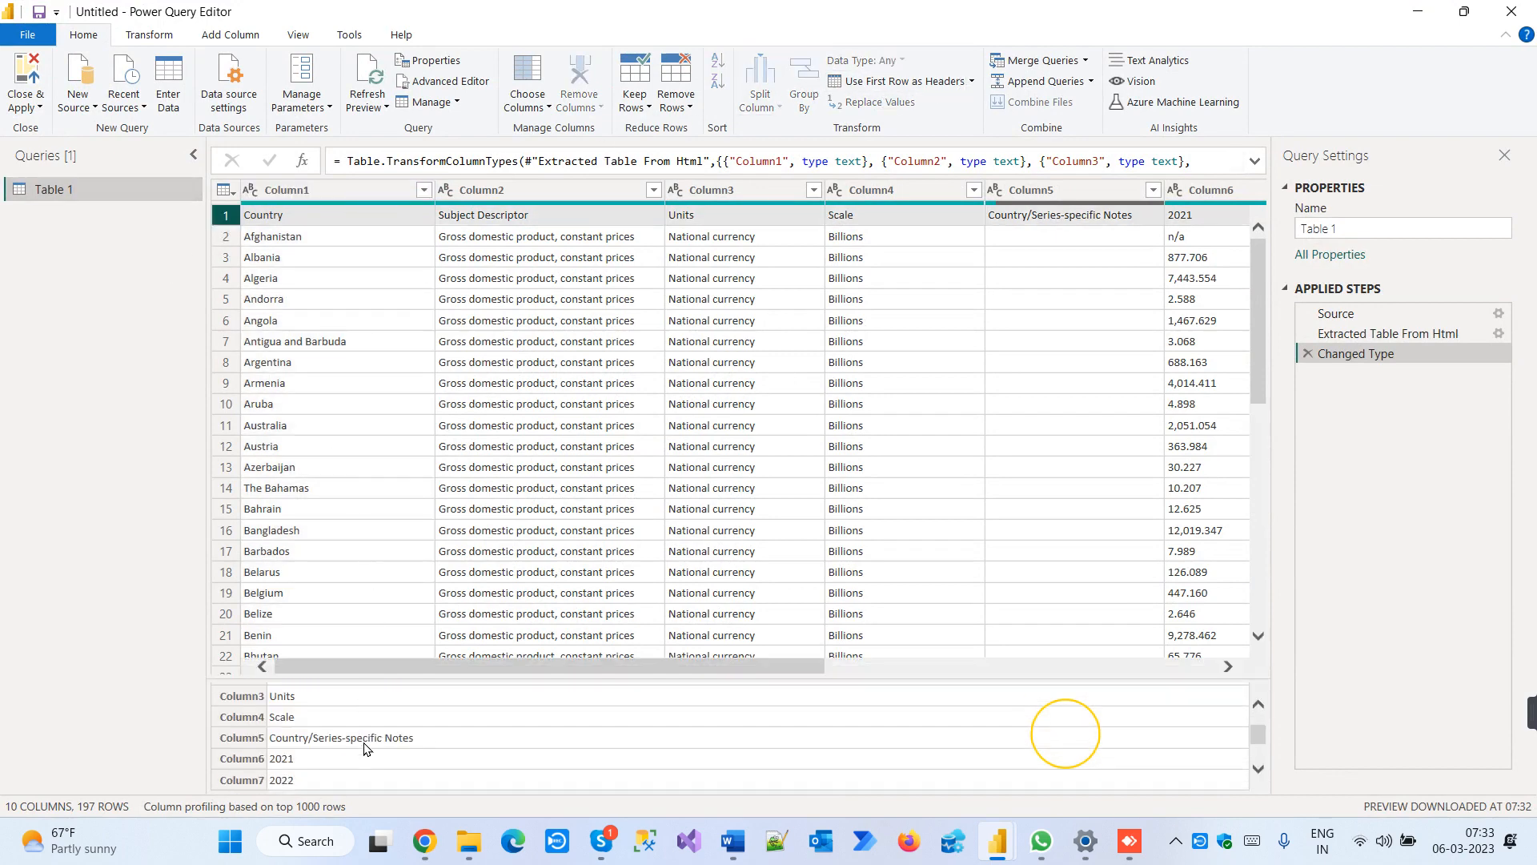
{"action": "scroll", "coordinate": [364, 747], "scroll_direction": "up", "scroll_amount": 1}
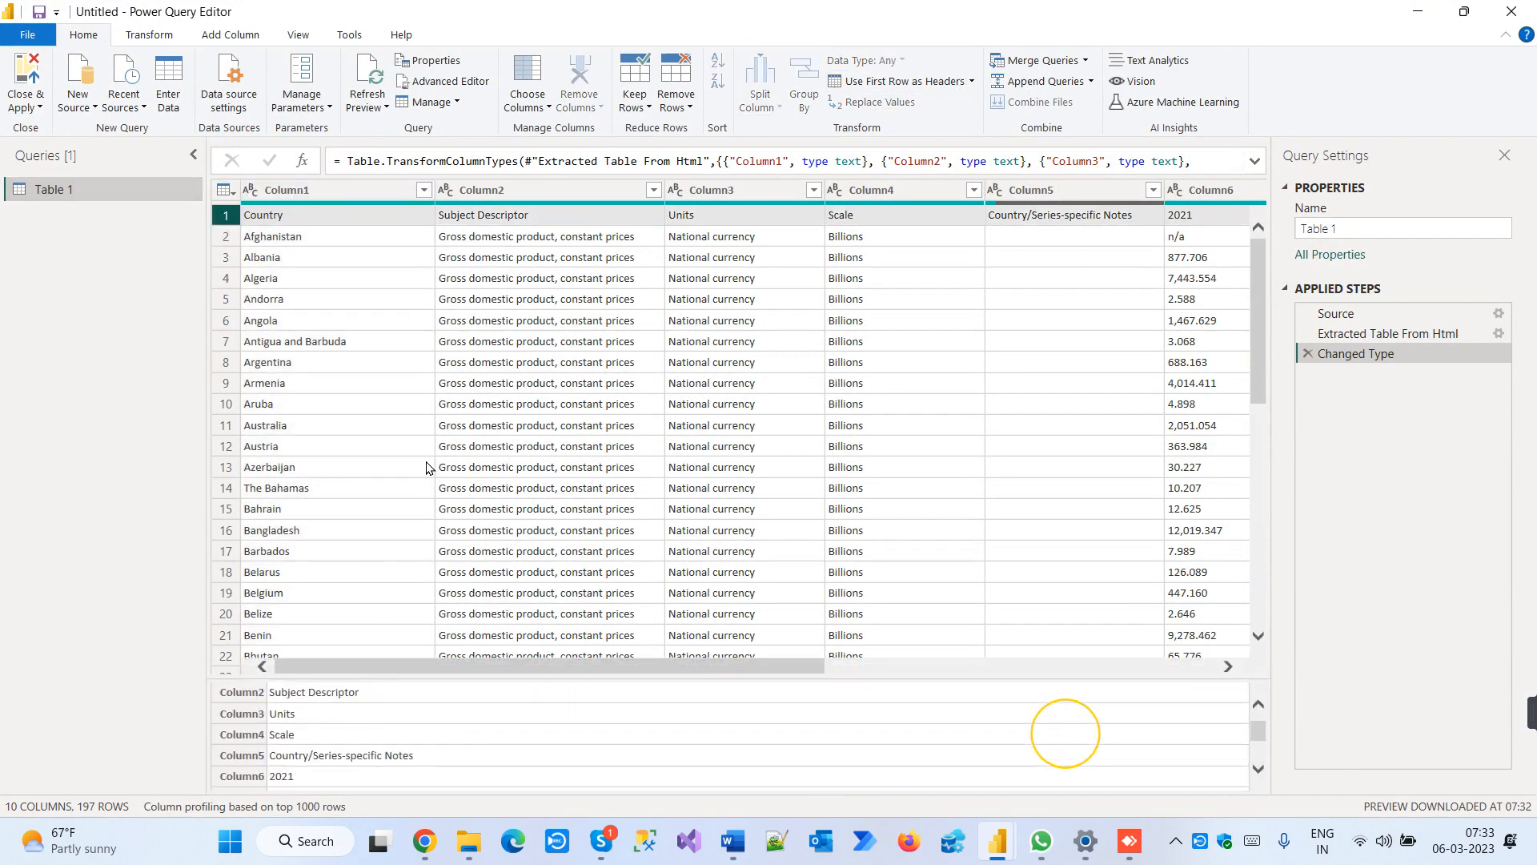
{"action": "left_click", "coordinate": [907, 83]}
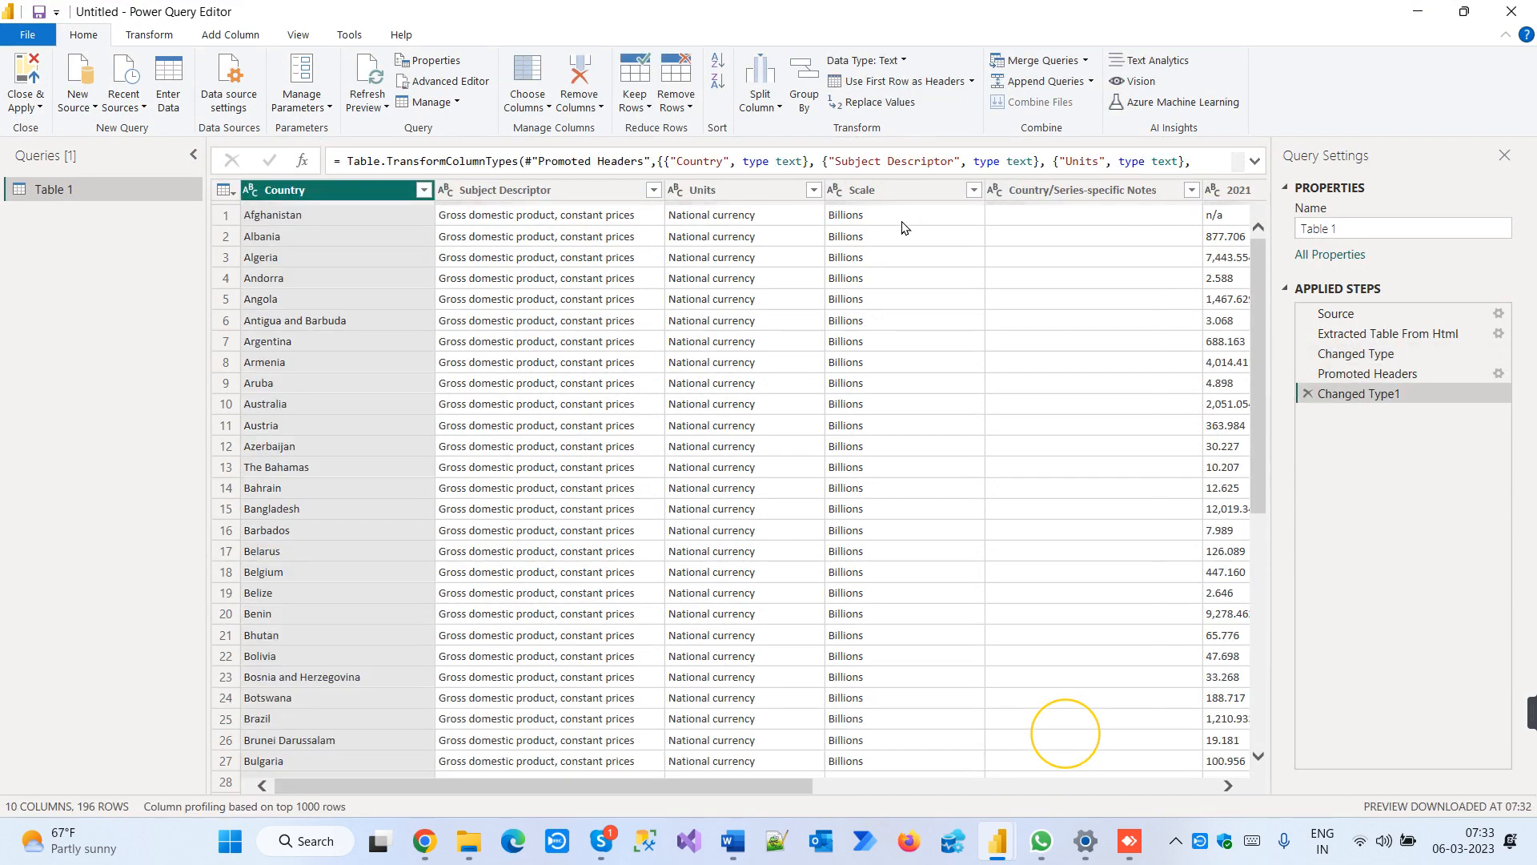
Remove the Subject Descriptor, Units, Scale and Country/Series-specific Notes columns from Table 1
{"action": "left_click", "coordinate": [564, 192]}
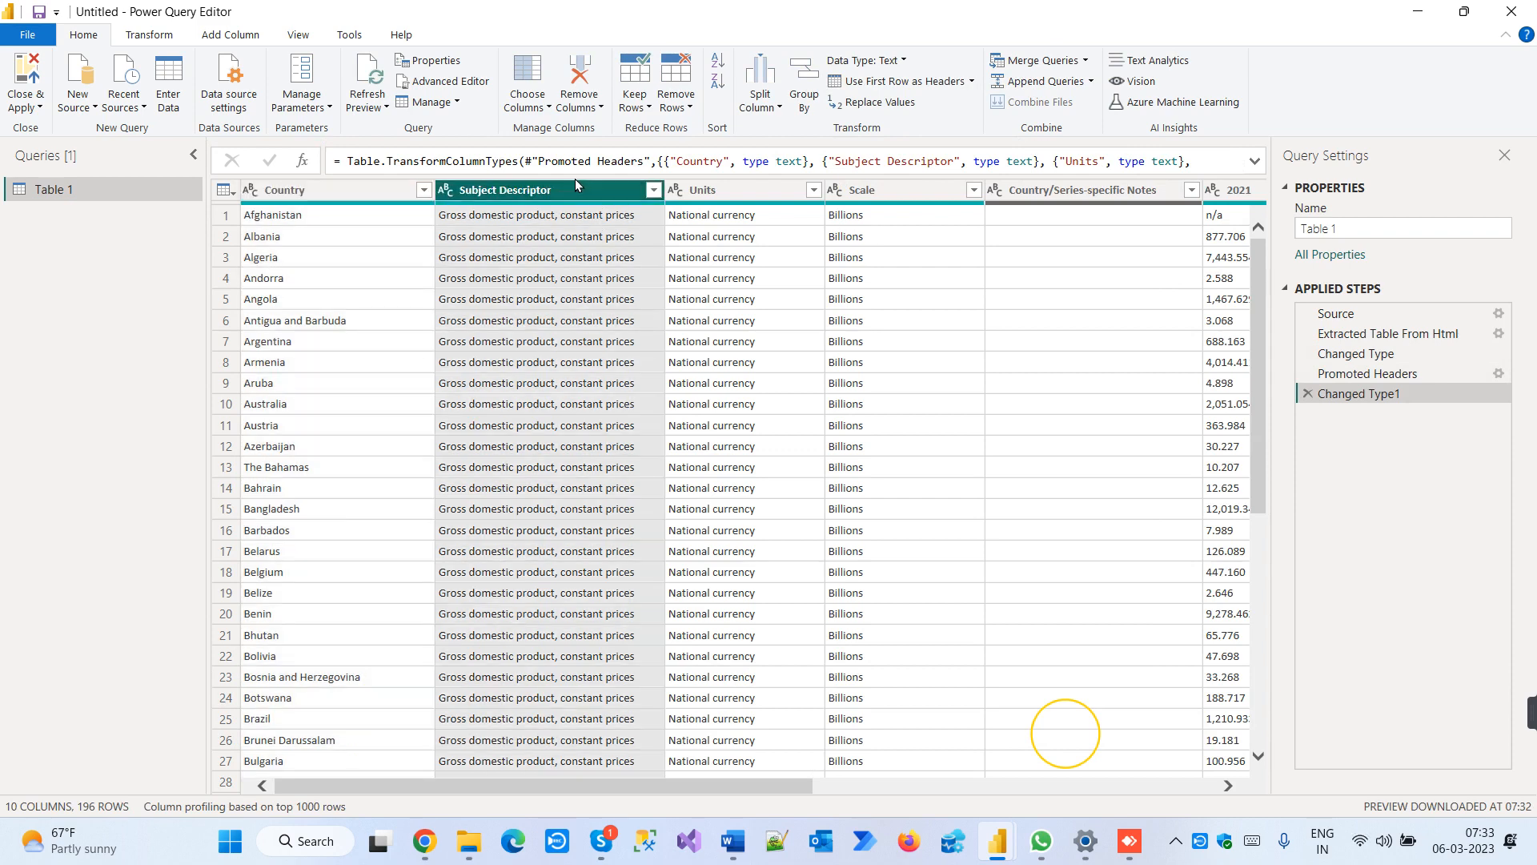
{"action": "right_click", "coordinate": [606, 192]}
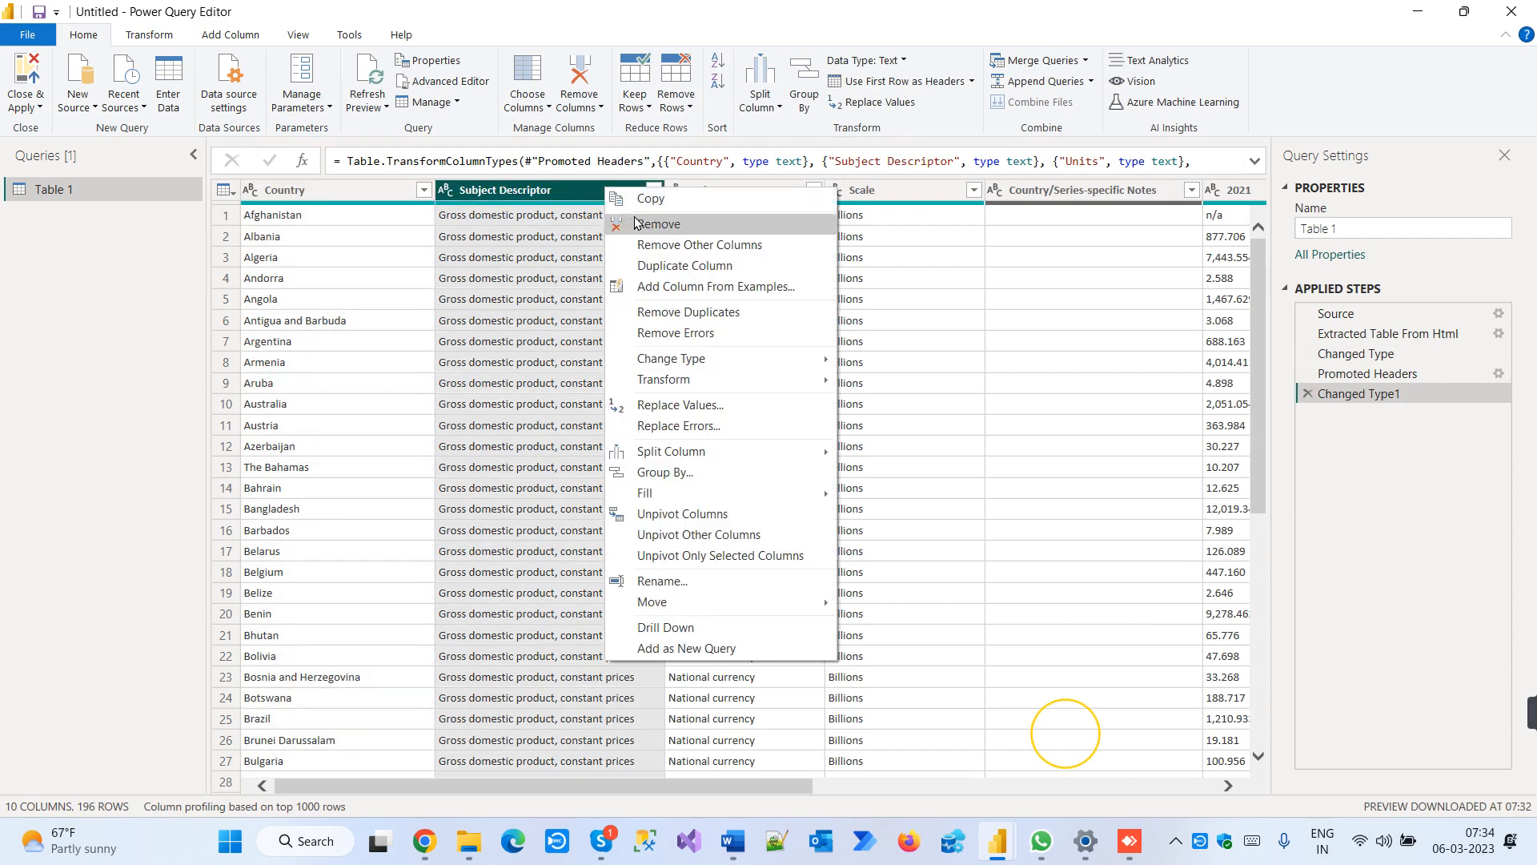
{"action": "left_click", "coordinate": [658, 225]}
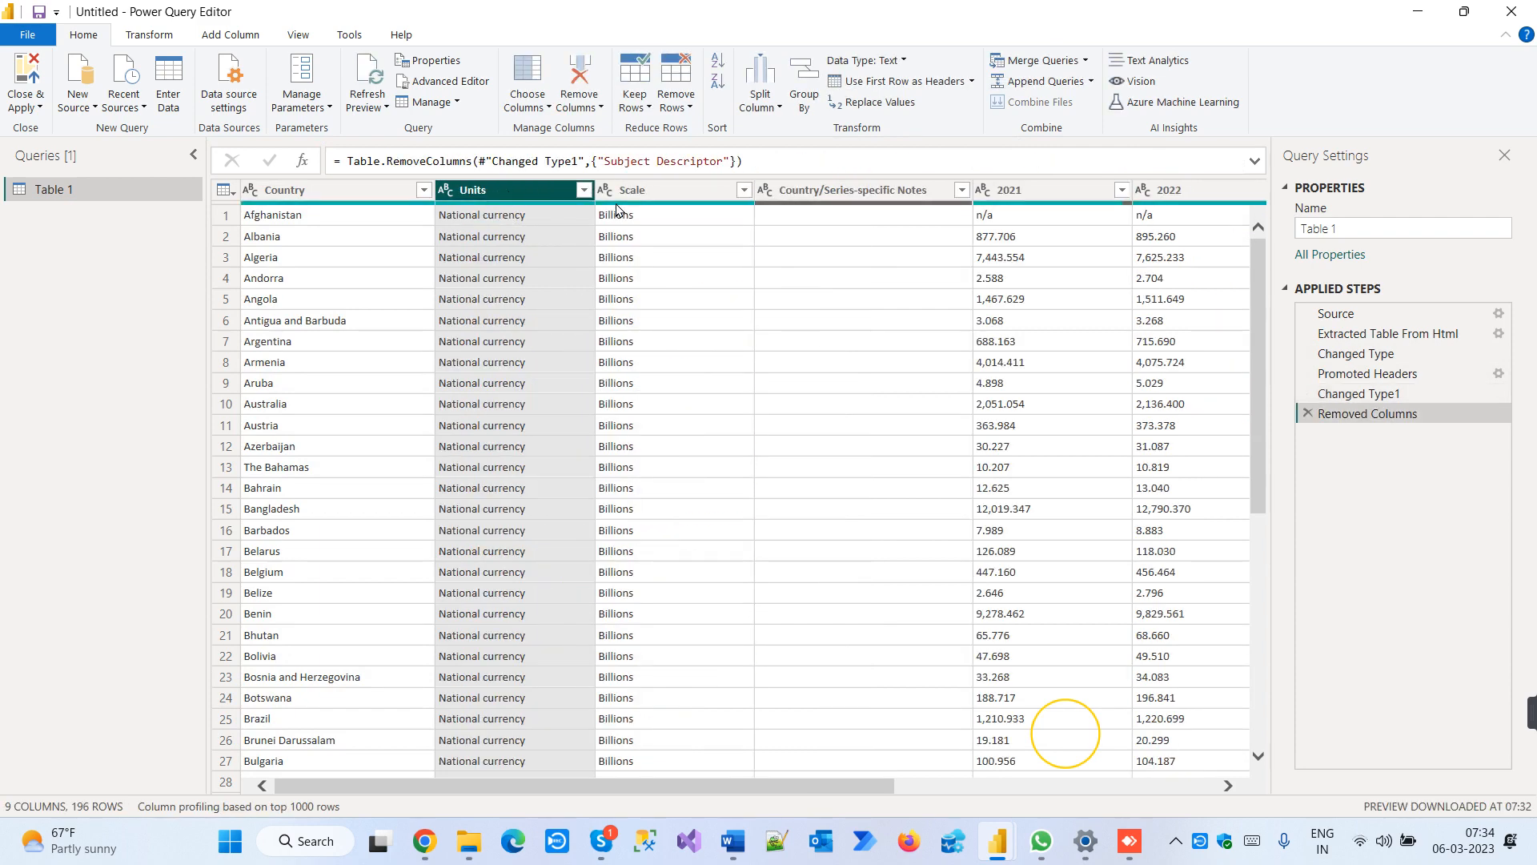
{"action": "left_click", "coordinate": [660, 189], "text": "ctrl"}
{"action": "left_click", "coordinate": [795, 190], "text": "ctrl"}
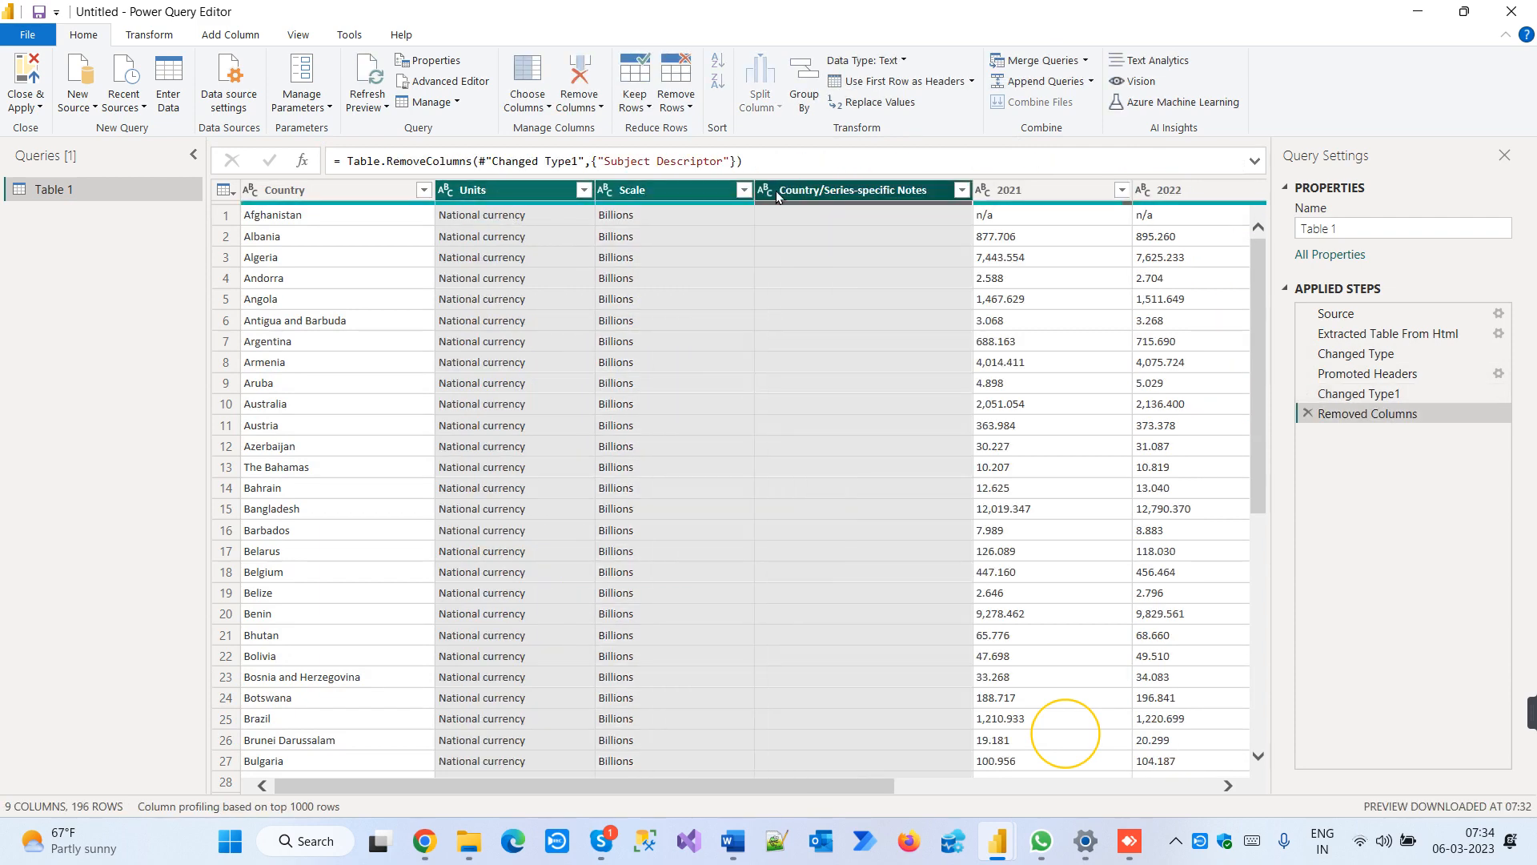
{"action": "right_click", "coordinate": [647, 192]}
{"action": "left_click", "coordinate": [684, 228]}
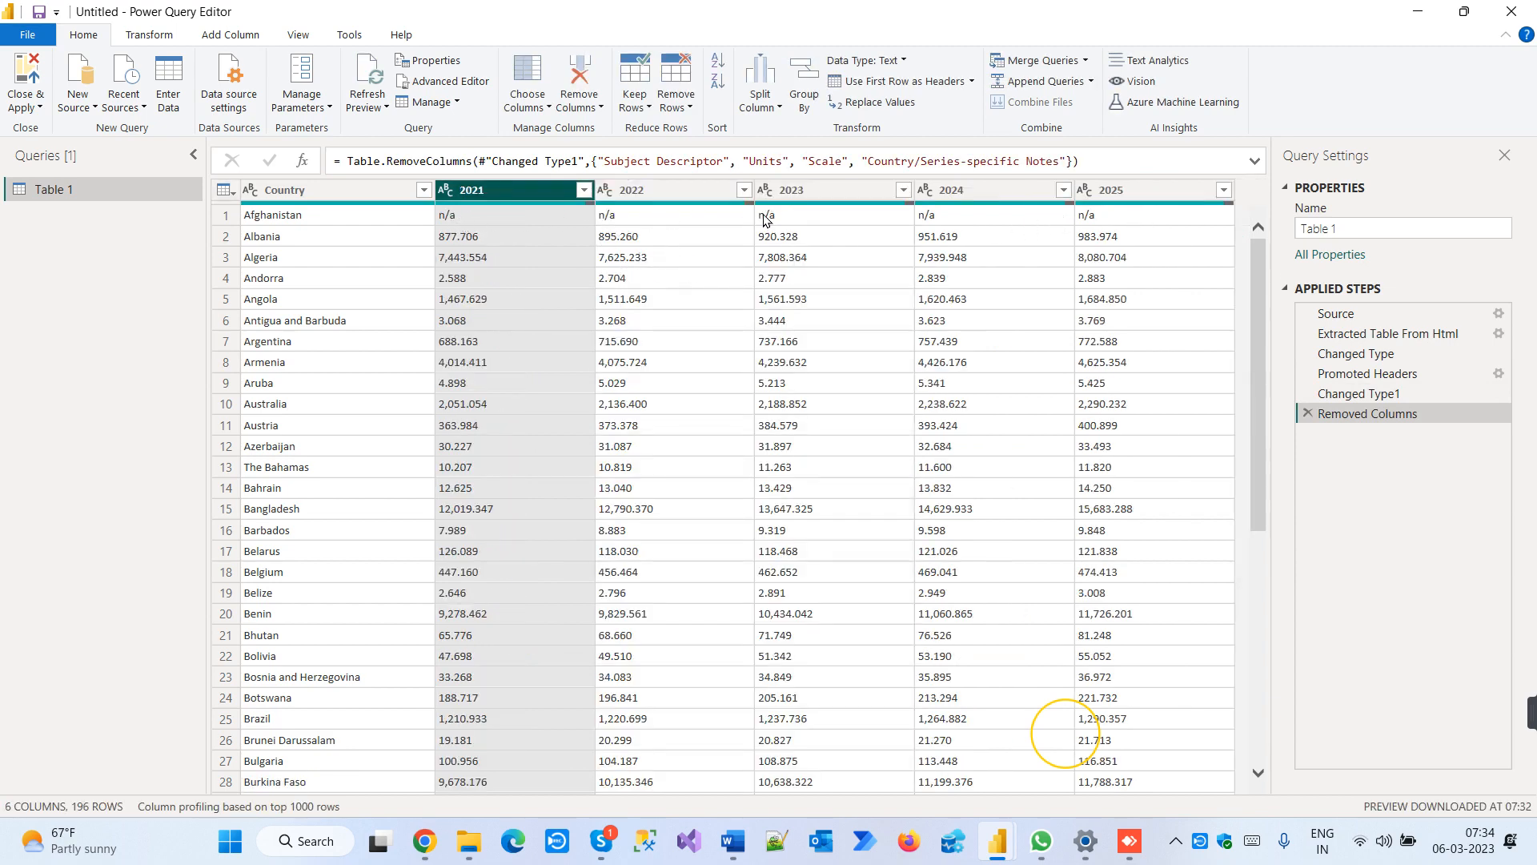
Filter the 2021 column of Table 1 to keep only the rows with blank values
{"action": "scroll", "coordinate": [765, 470], "scroll_direction": "down", "scroll_amount": 8}
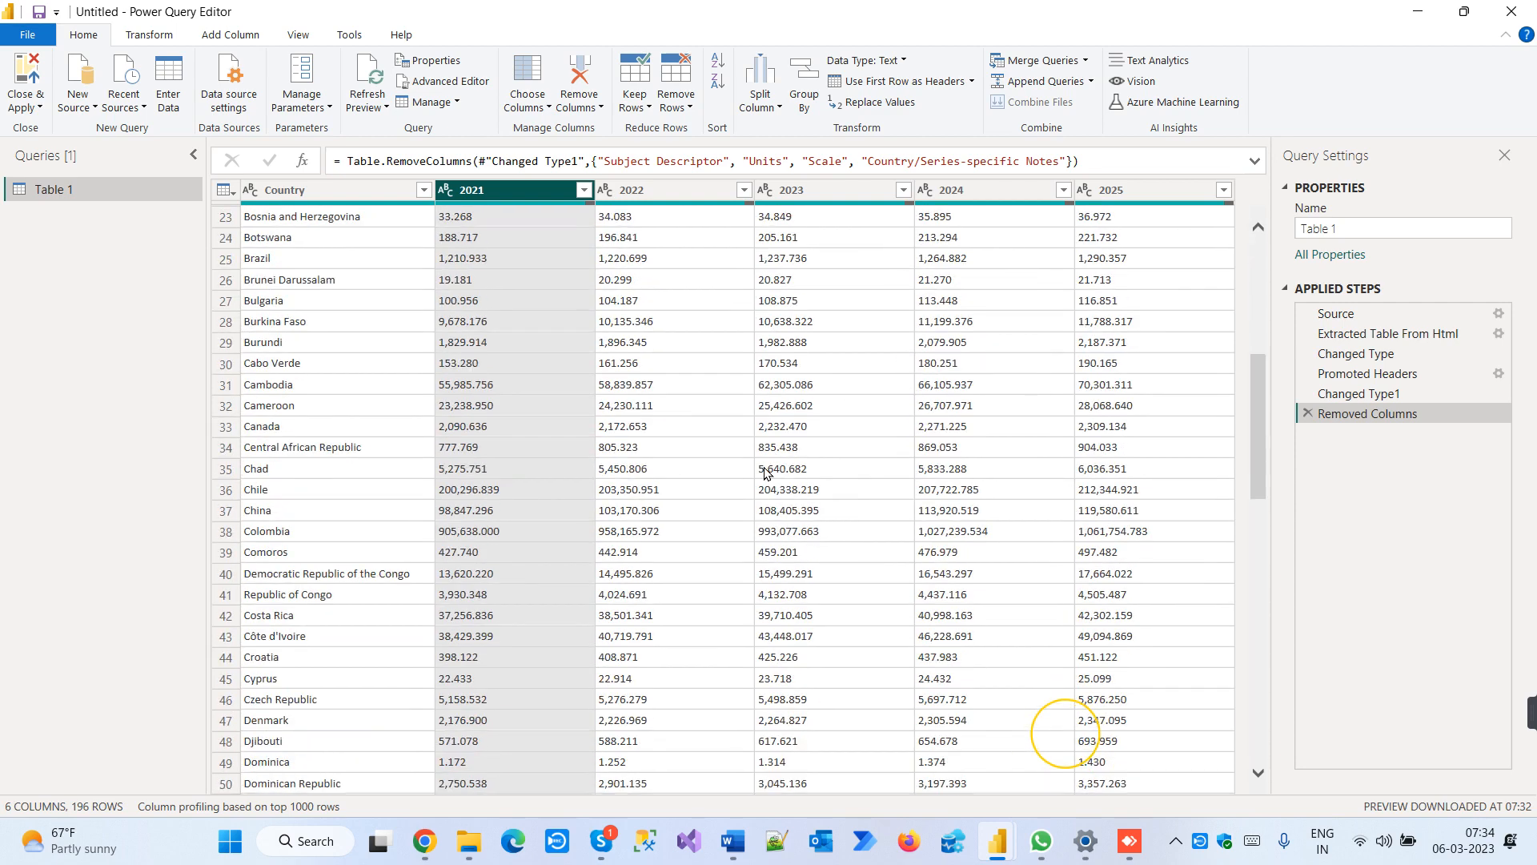
{"action": "scroll", "coordinate": [765, 471], "scroll_direction": "up", "scroll_amount": 8}
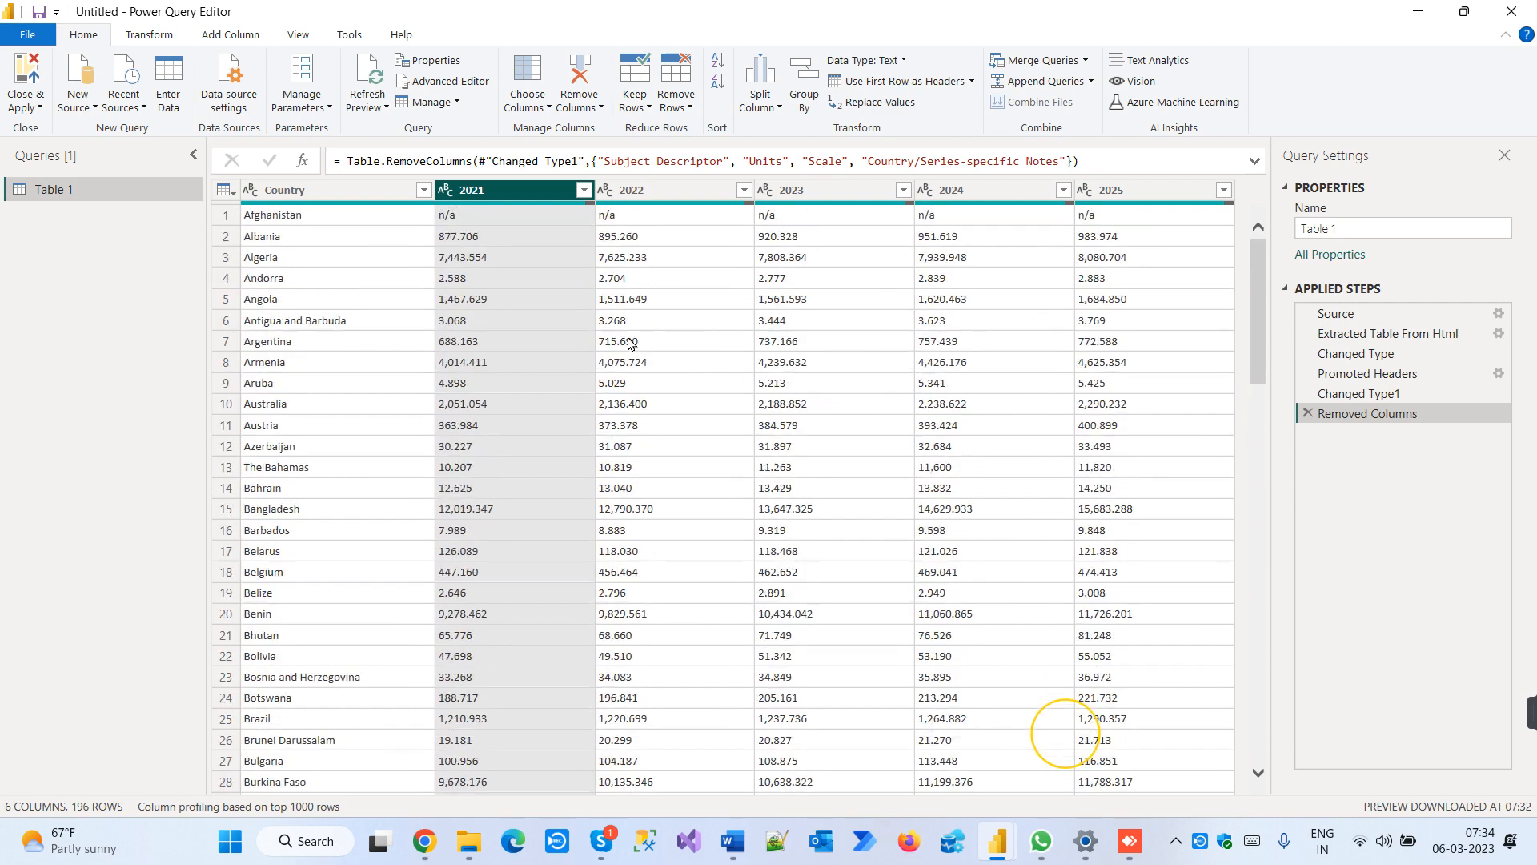
{"action": "left_click", "coordinate": [585, 192]}
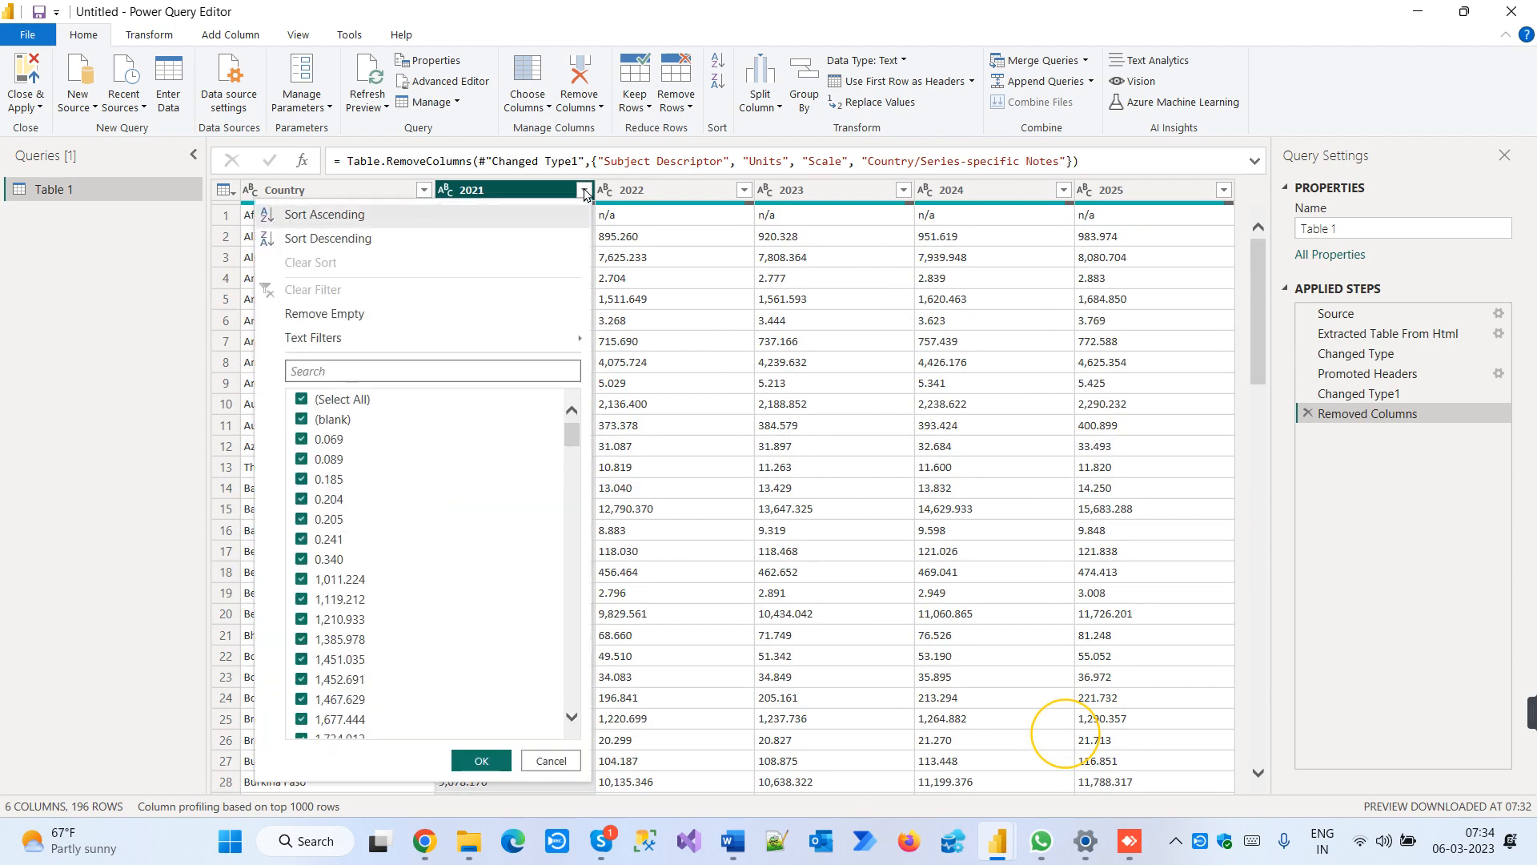
{"action": "left_click", "coordinate": [304, 422]}
{"action": "left_click", "coordinate": [346, 400]}
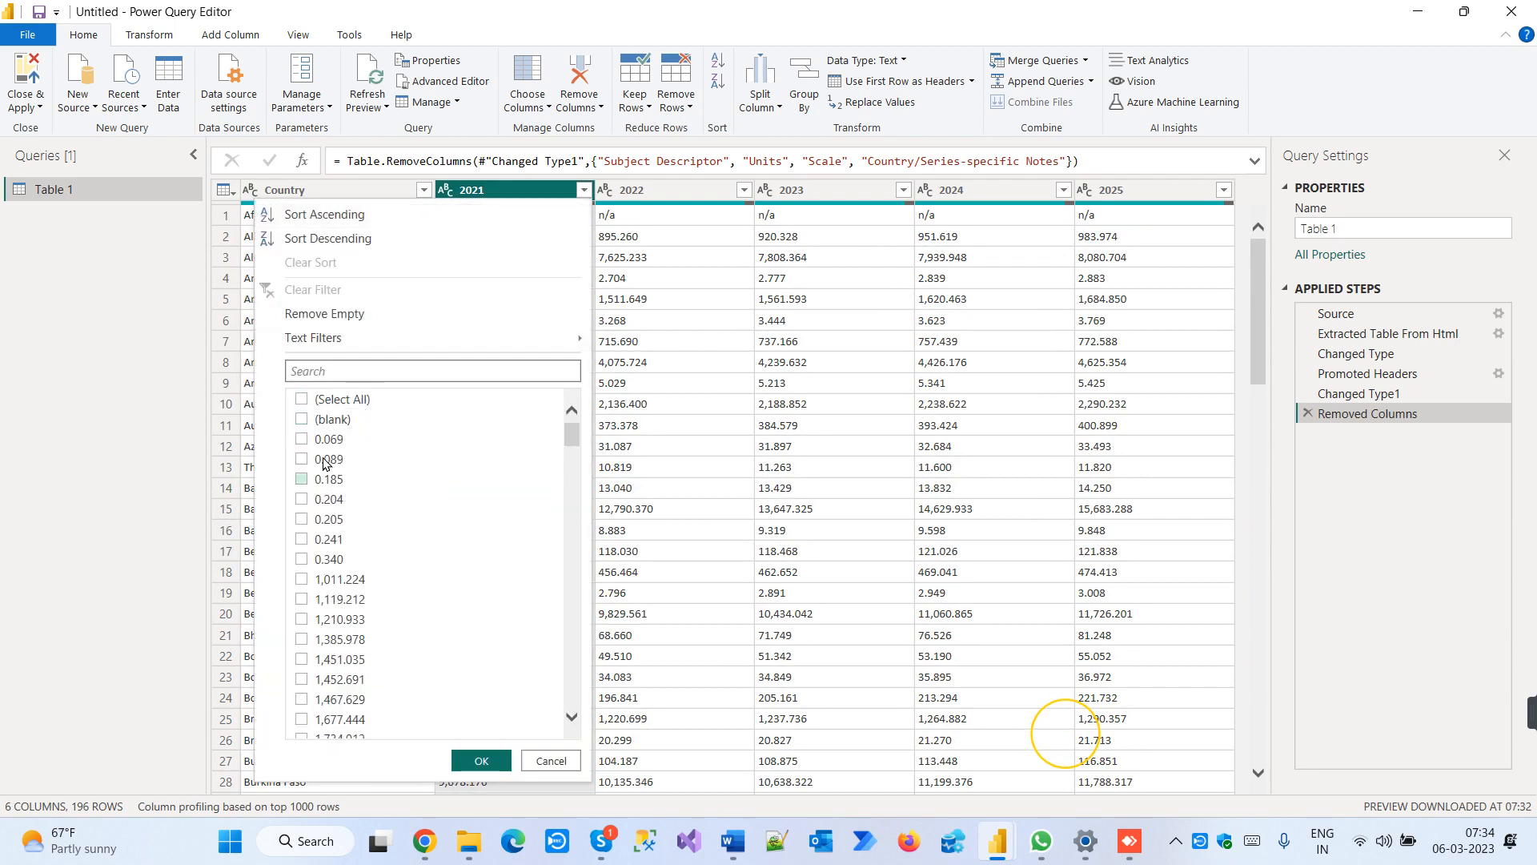
{"action": "left_click", "coordinate": [317, 420]}
{"action": "left_click", "coordinate": [480, 759]}
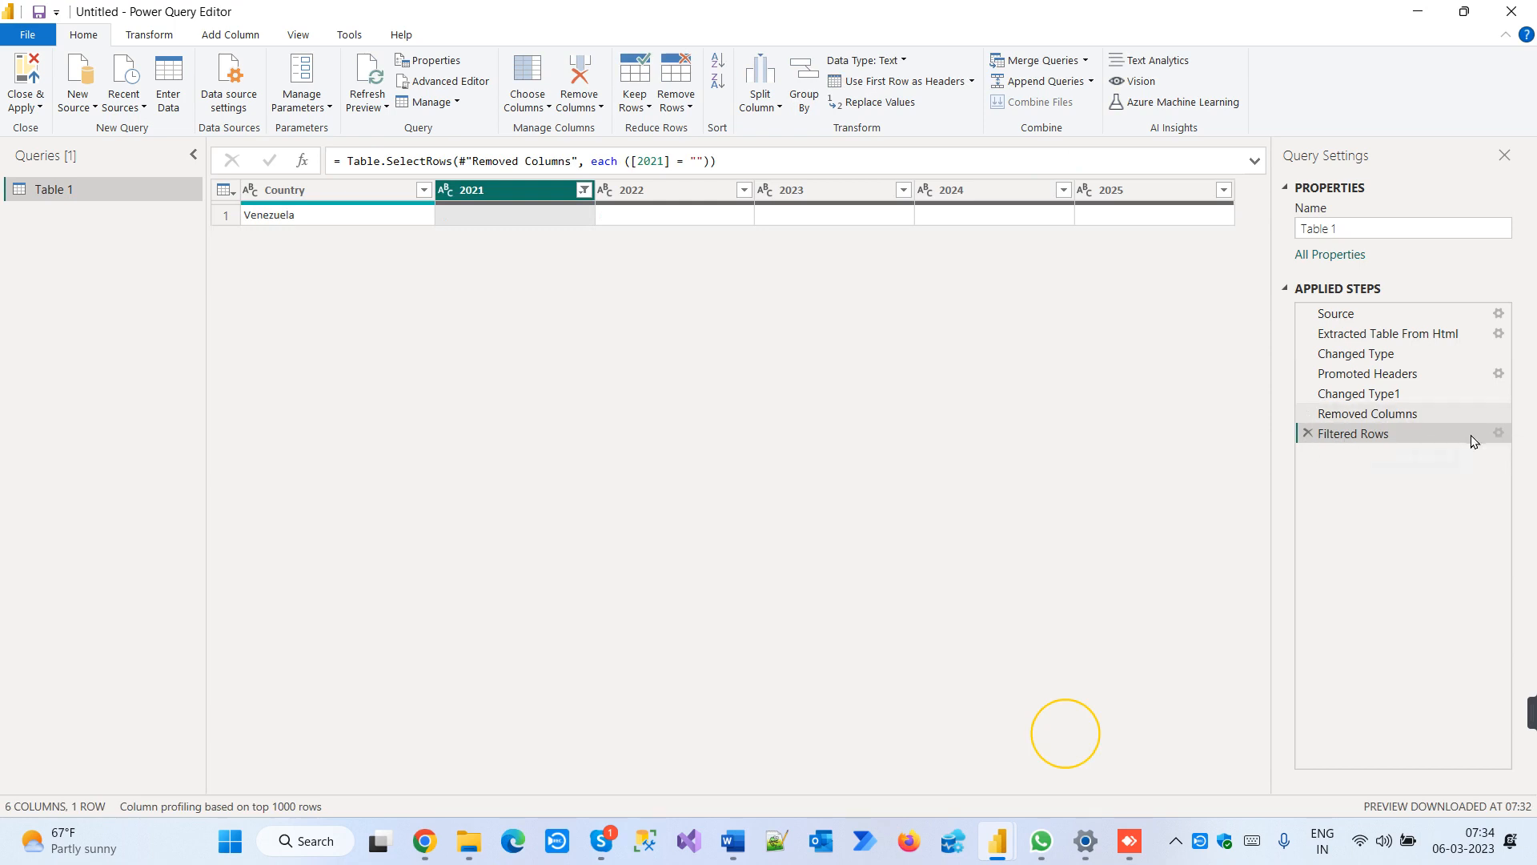
Edit the Filtered Rows step so the 2021 condition is "does not equal" with an empty value
{"action": "left_click", "coordinate": [1499, 433]}
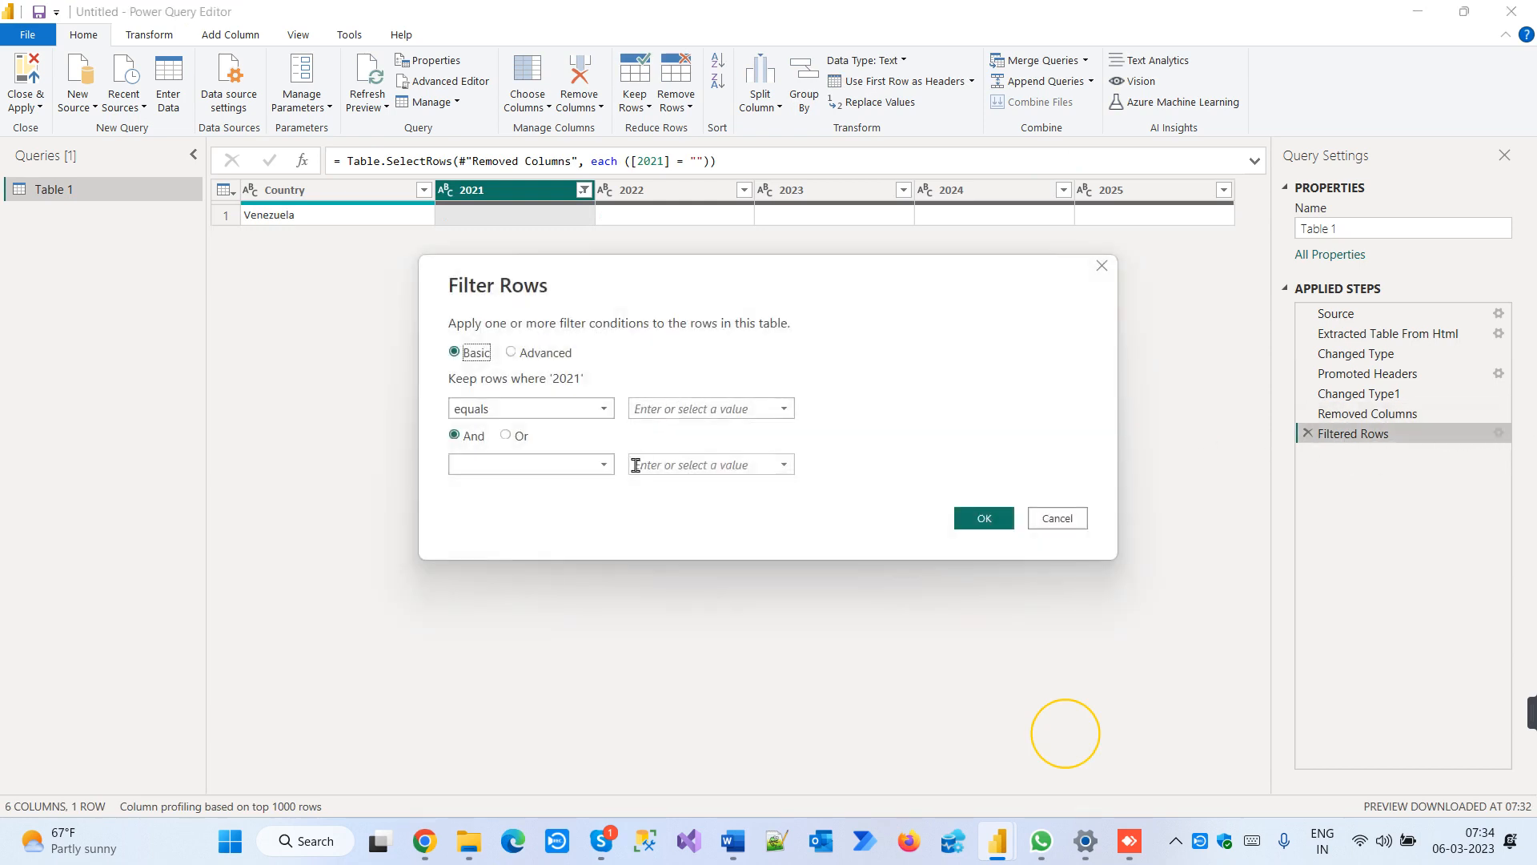
{"action": "left_click", "coordinate": [570, 410]}
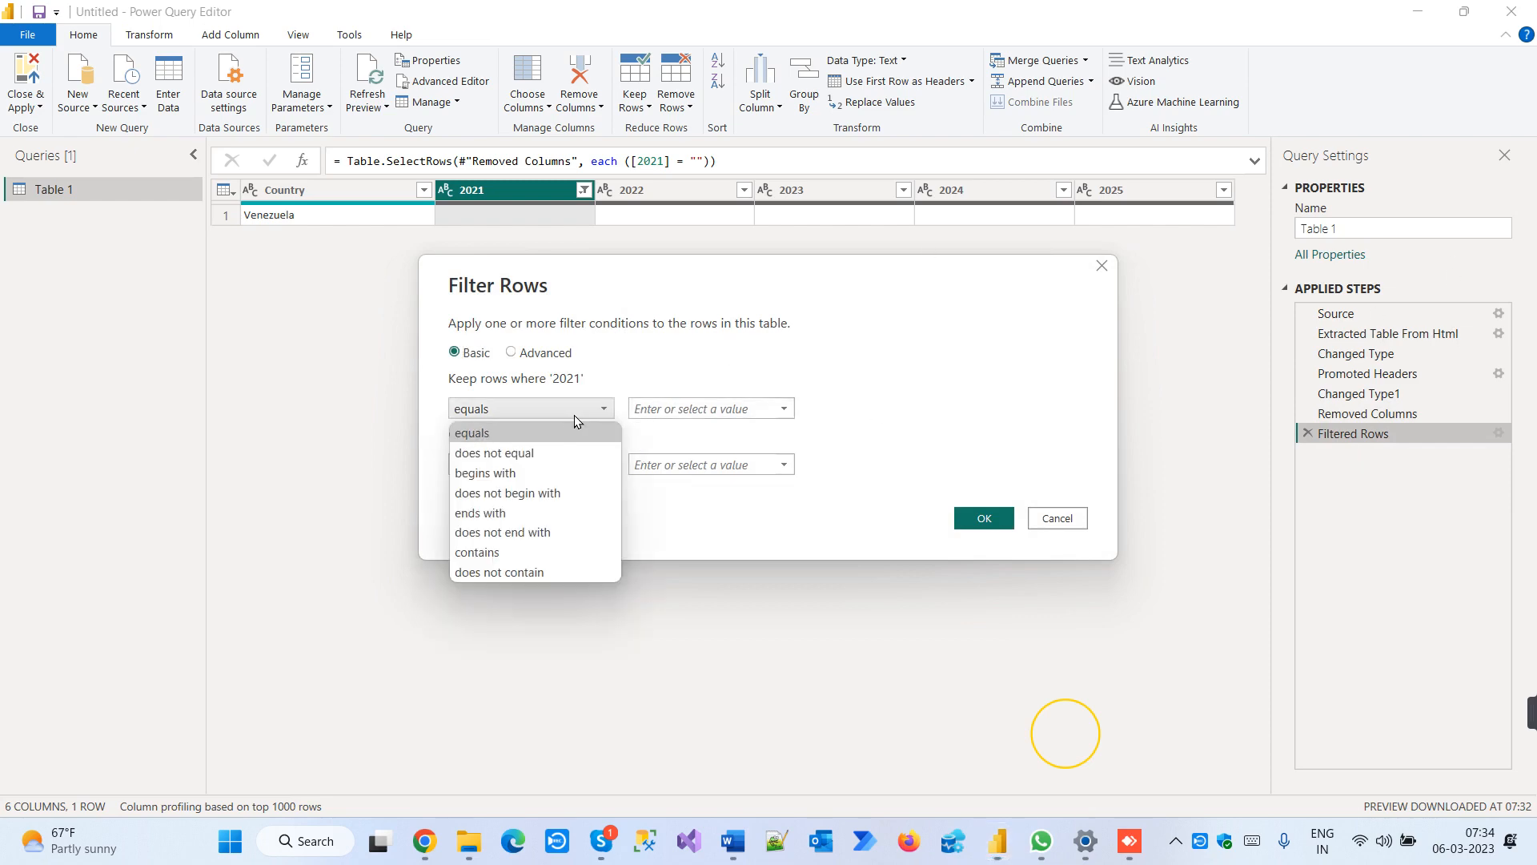
{"action": "left_click", "coordinate": [560, 449]}
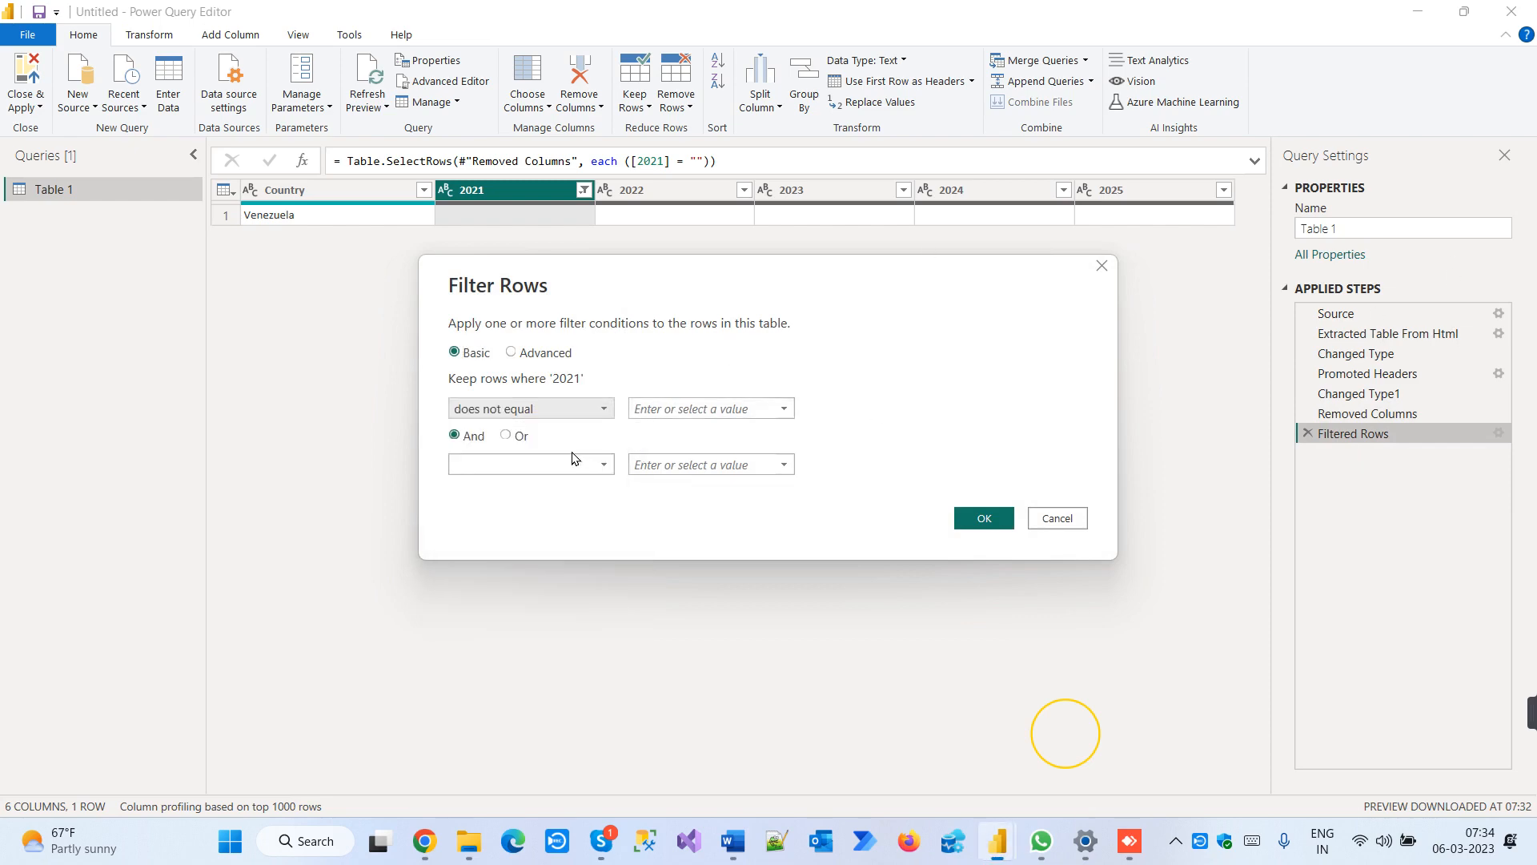
{"action": "left_click", "coordinate": [989, 521]}
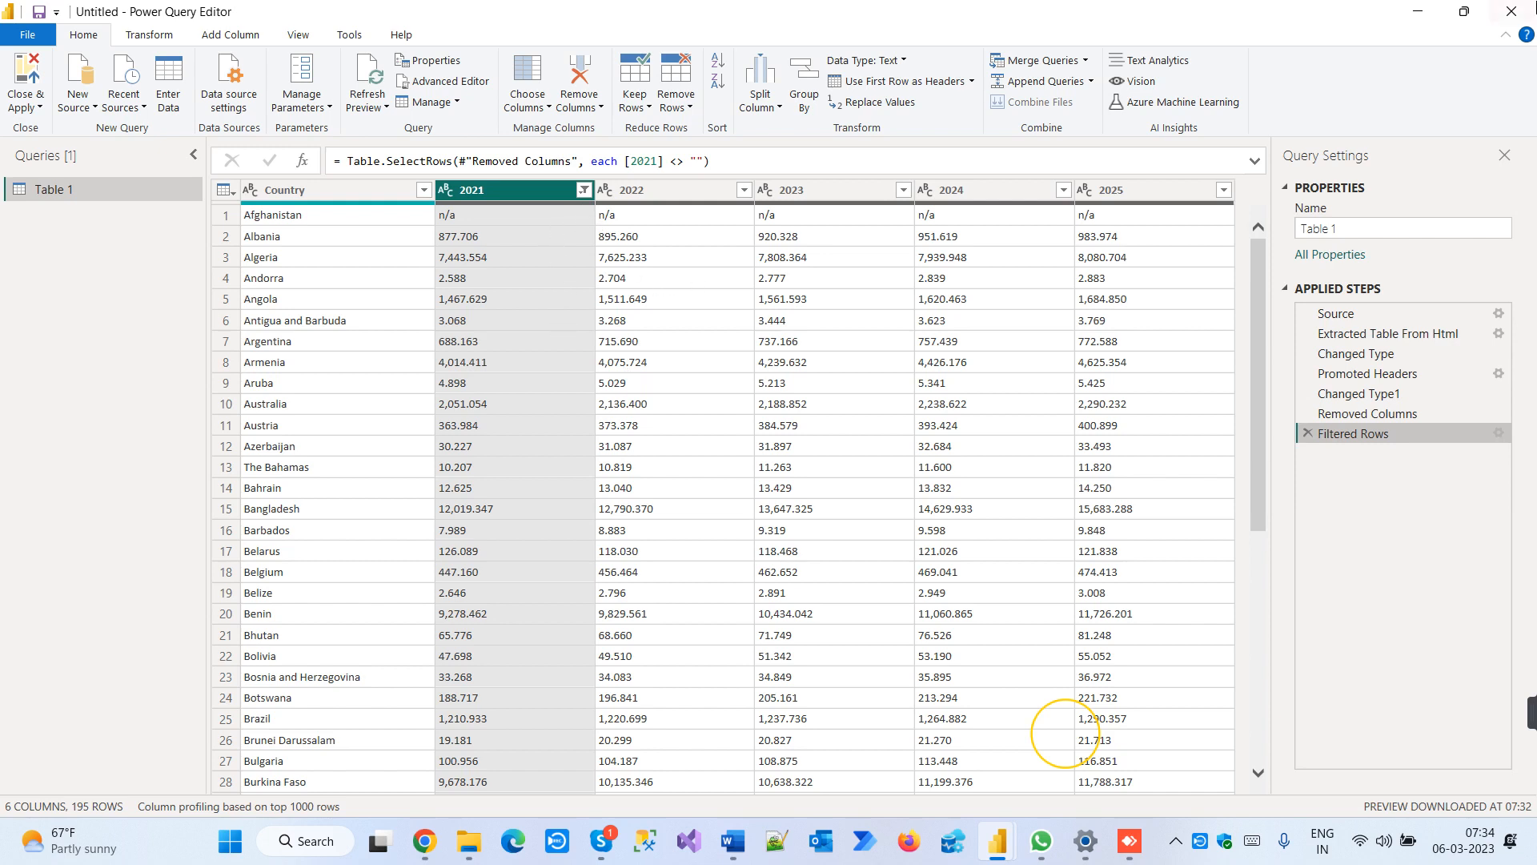
Search the 2021 column's filter values for "n" and exclude n/a
{"action": "left_click", "coordinate": [584, 189]}
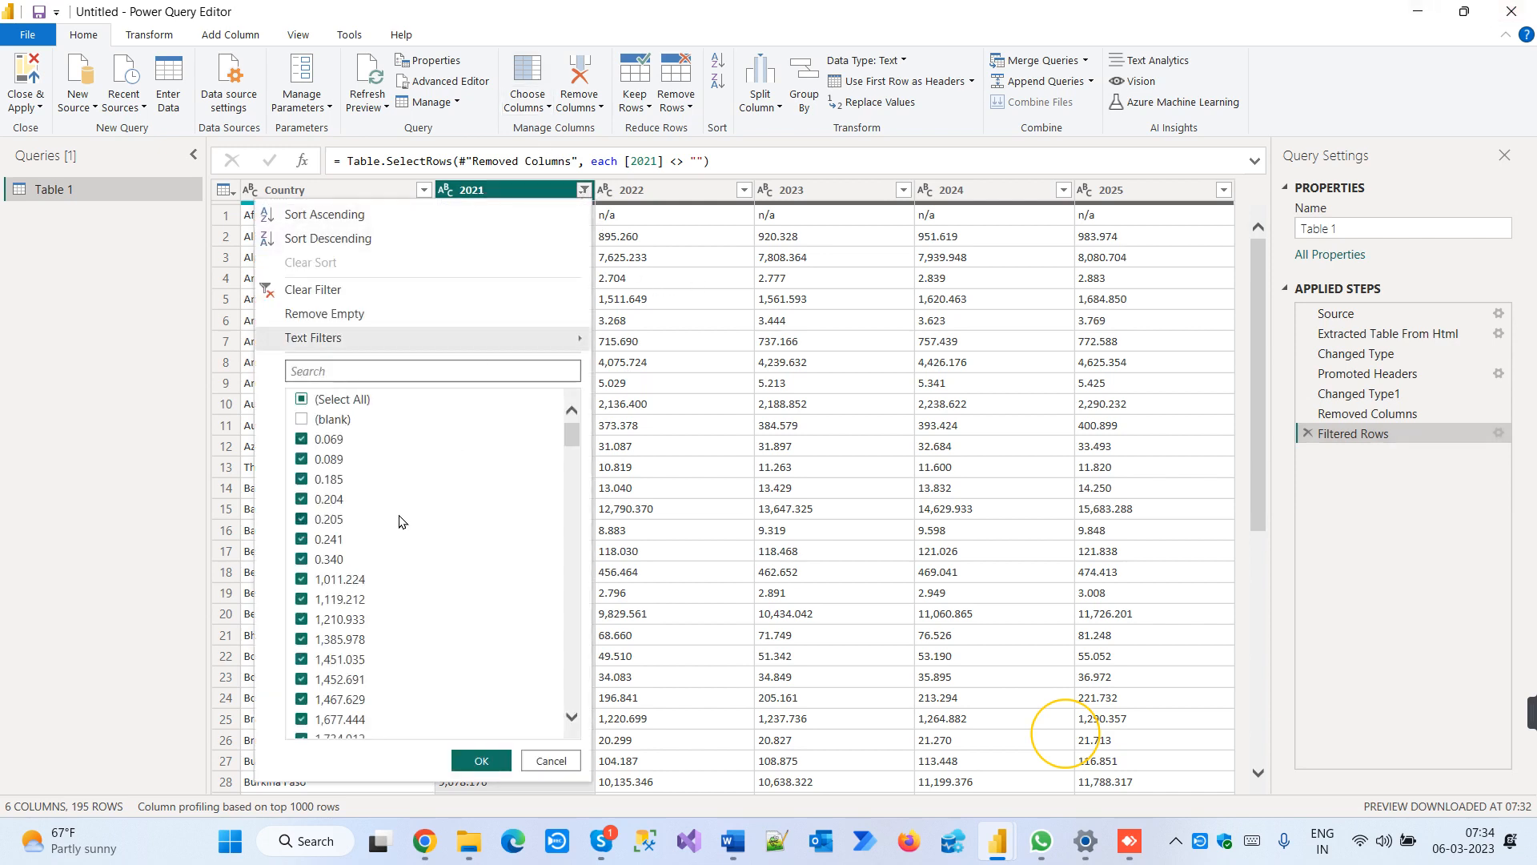
{"action": "scroll", "coordinate": [400, 521], "scroll_direction": "down", "scroll_amount": 10}
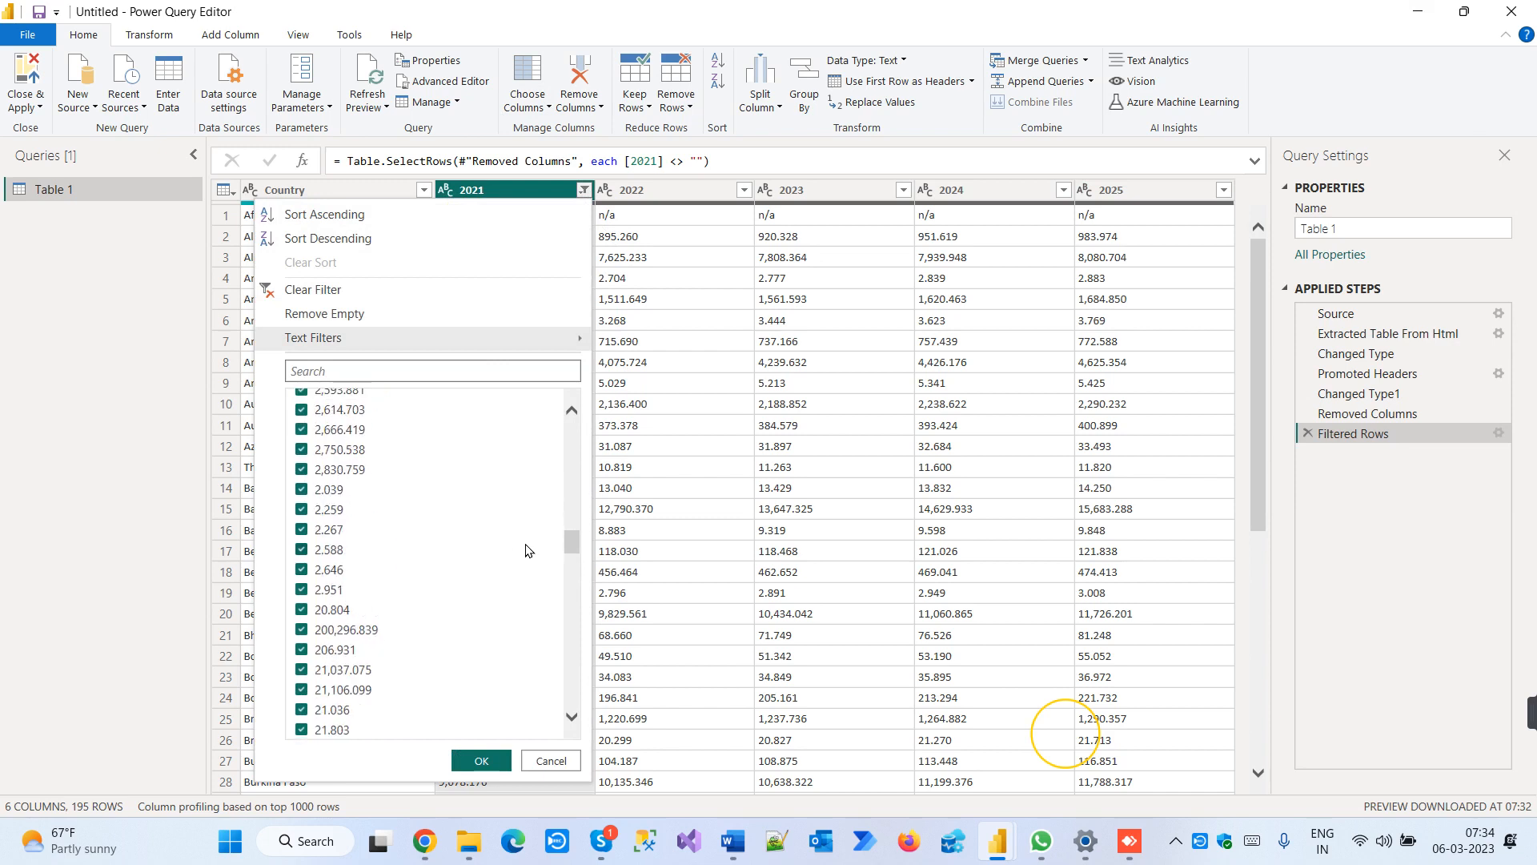
{"action": "left_click", "coordinate": [442, 370]}
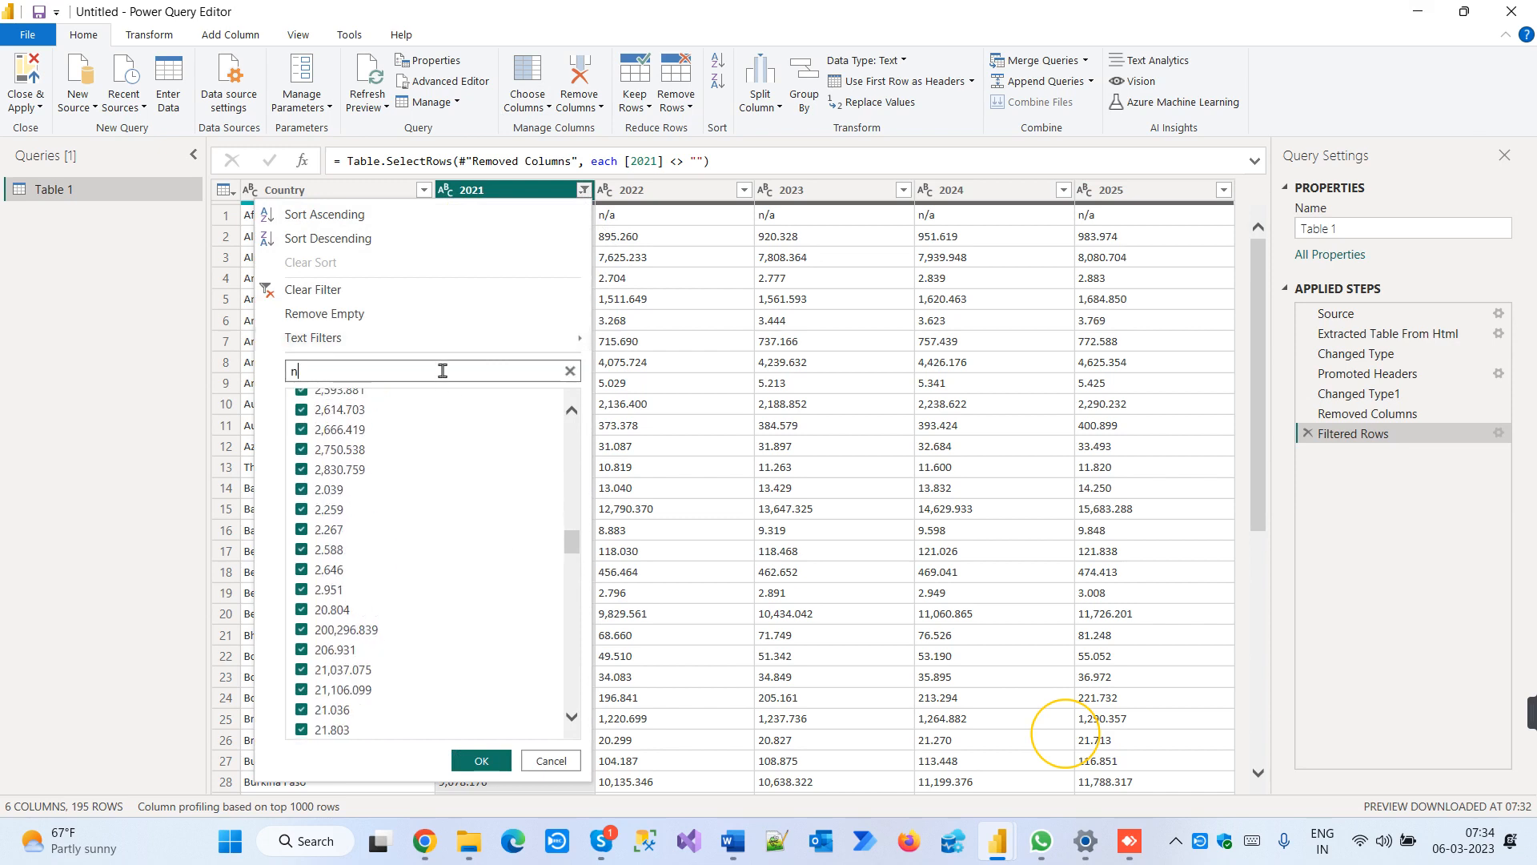
{"action": "type", "text": "n"}
{"action": "left_click", "coordinate": [301, 440]}
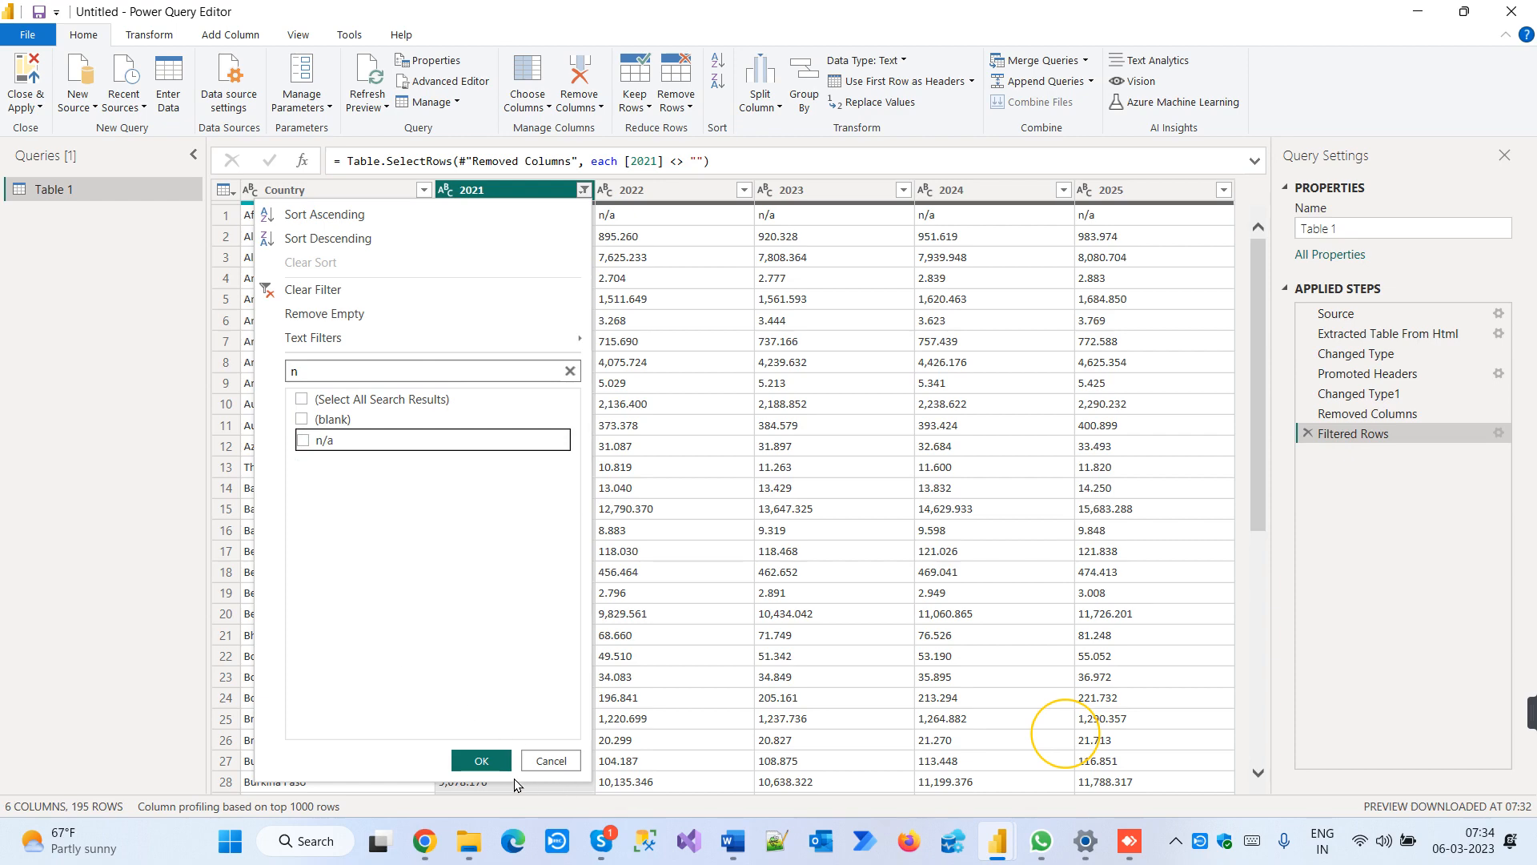
Apply the filter that excludes the n/a rows from the 2021 column
{"action": "left_click", "coordinate": [497, 759]}
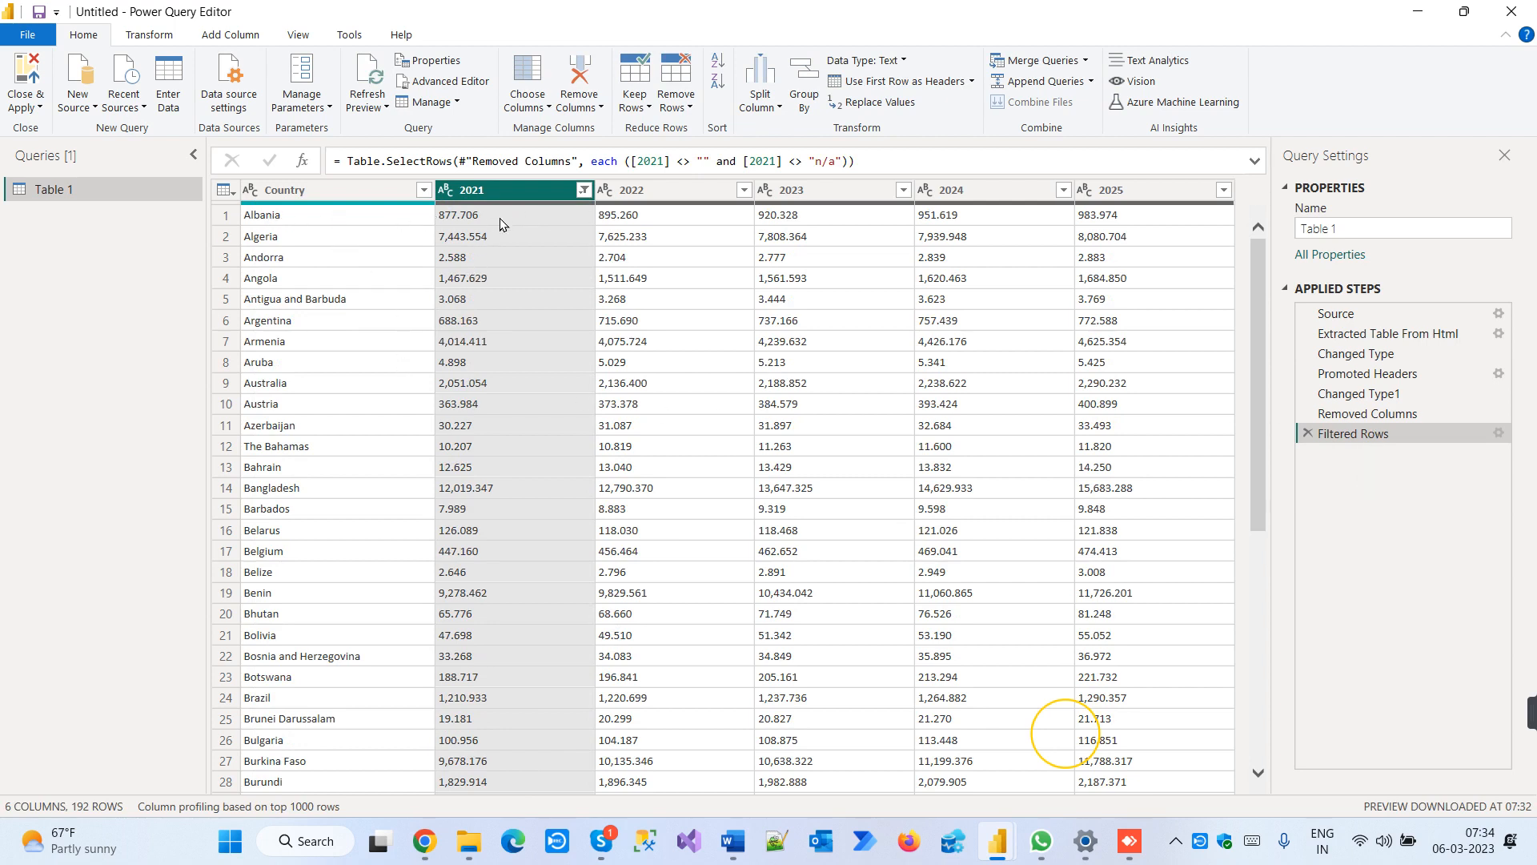
{"action": "left_click", "coordinate": [362, 190]}
{"action": "left_click", "coordinate": [557, 194]}
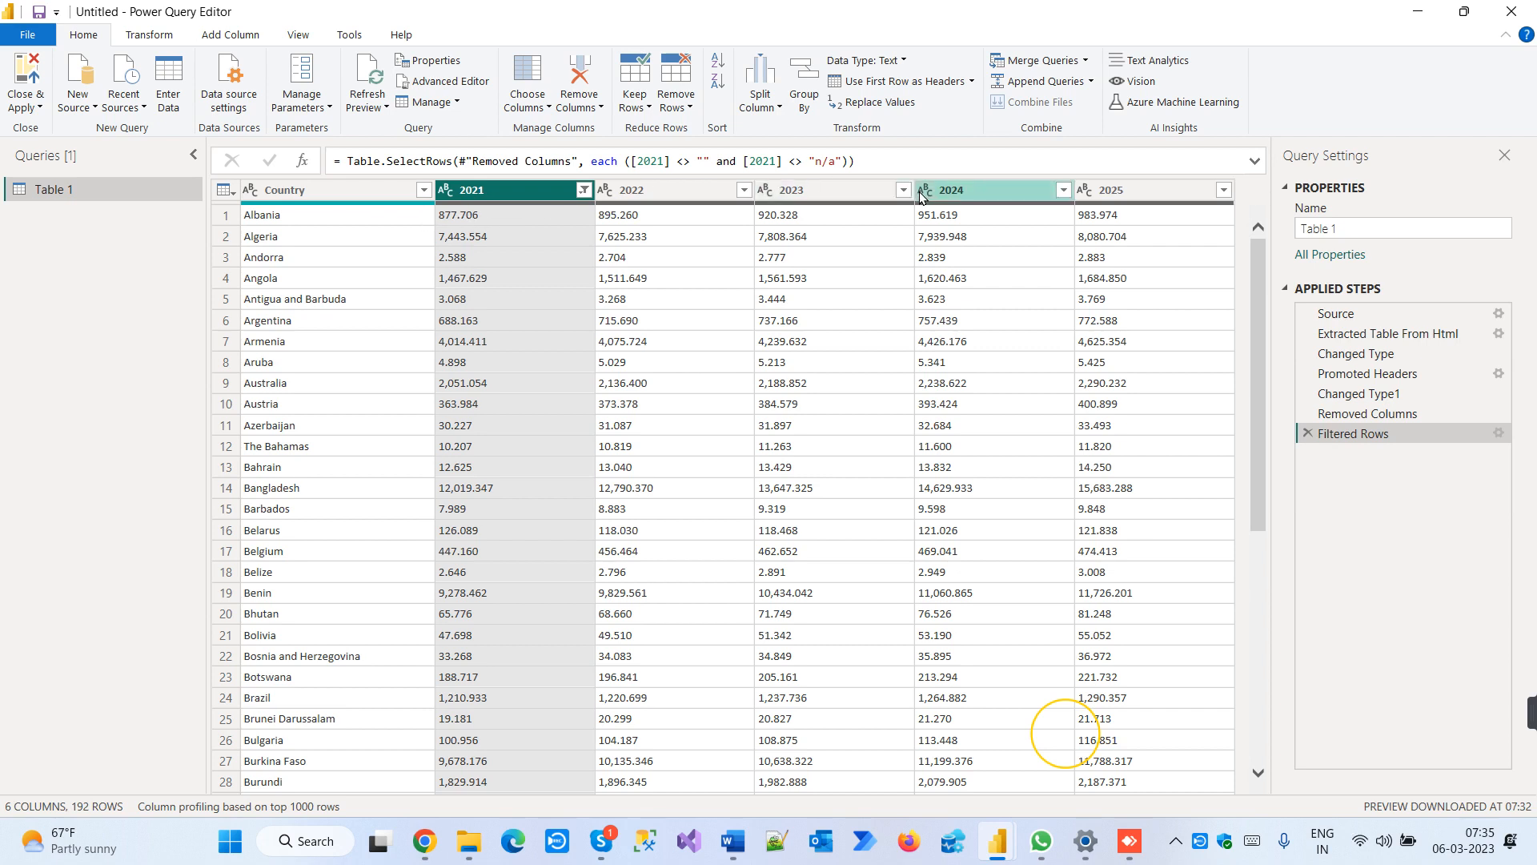
{"action": "left_click", "coordinate": [313, 197]}
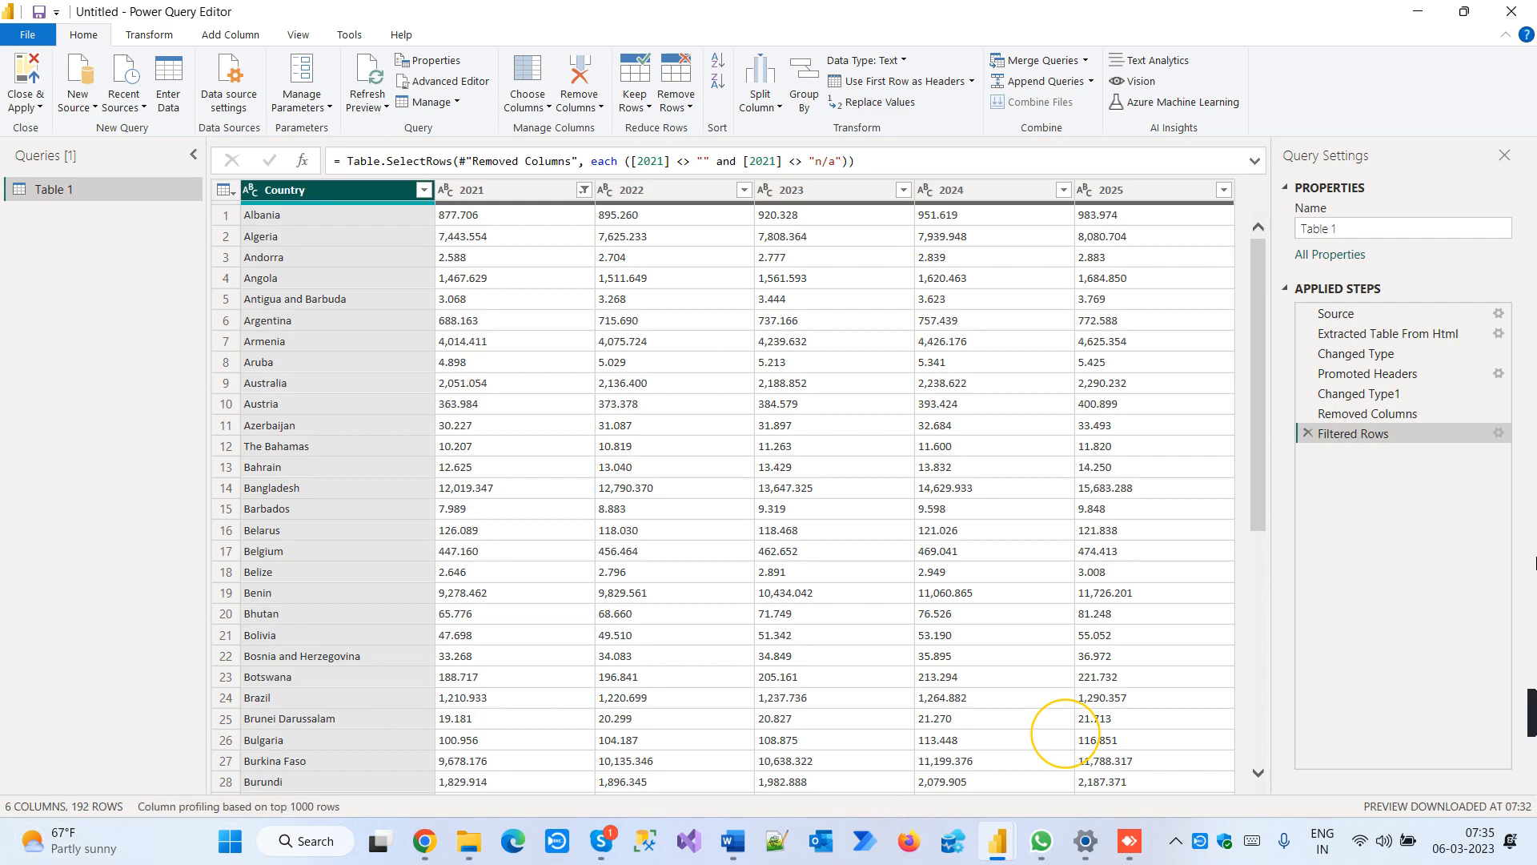
{"action": "mouse_move", "coordinate": [75, 838]}
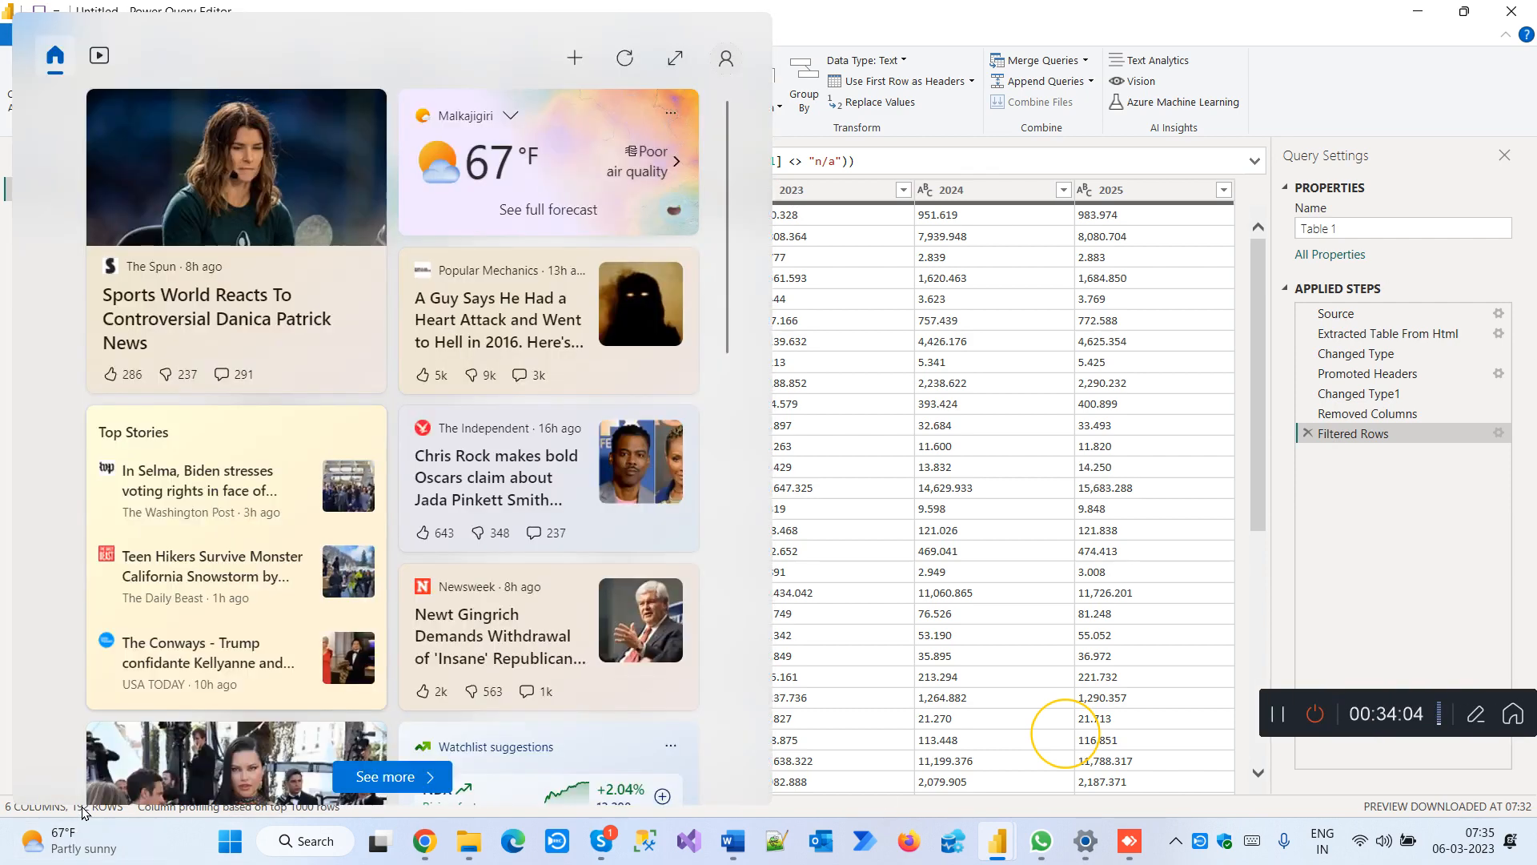
{"action": "left_click", "coordinate": [925, 661]}
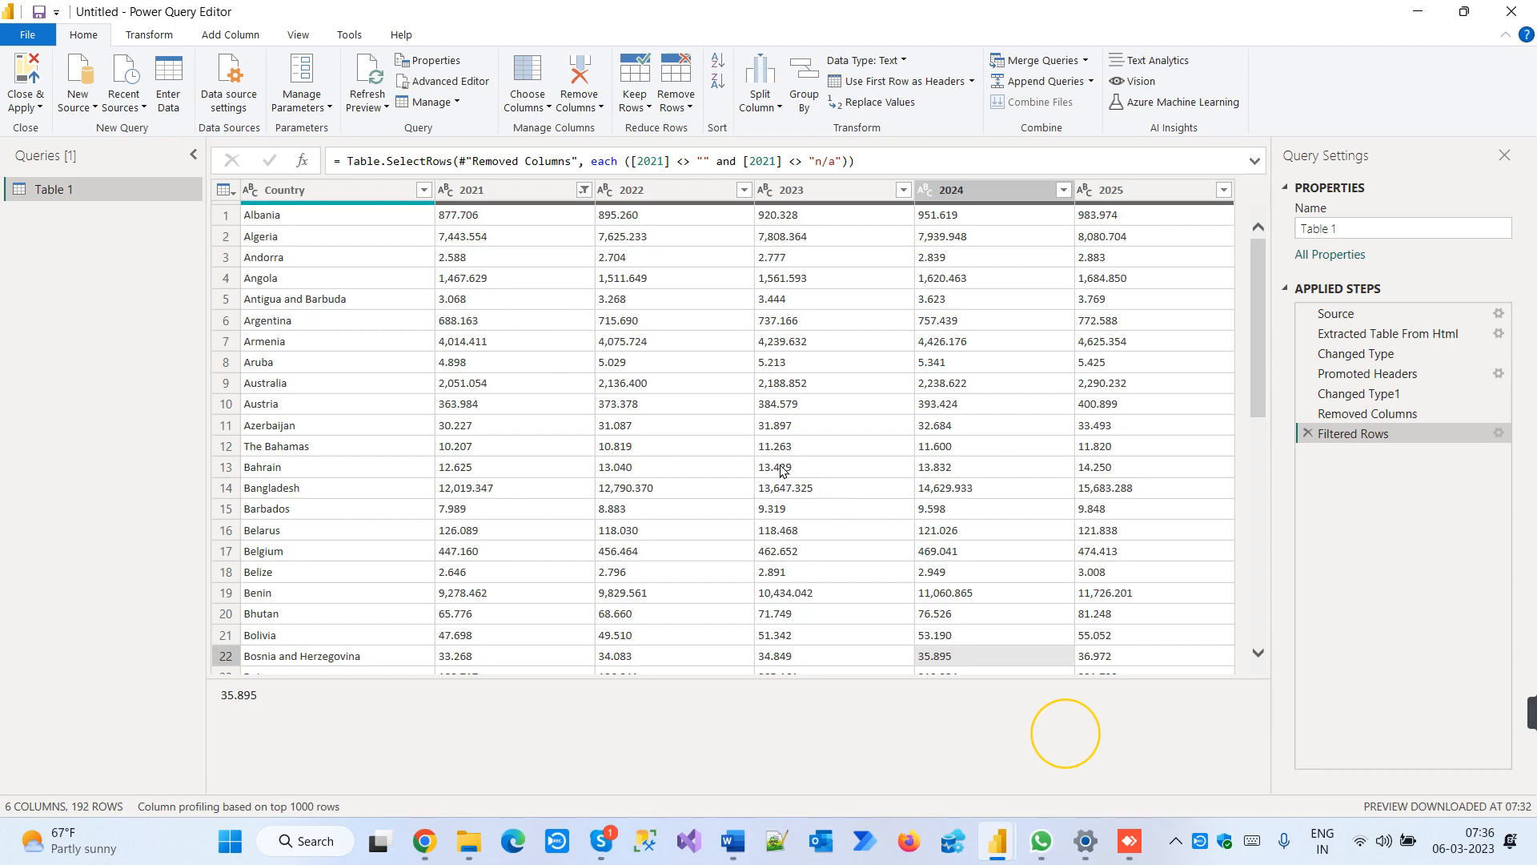
{"action": "left_click", "coordinate": [497, 190]}
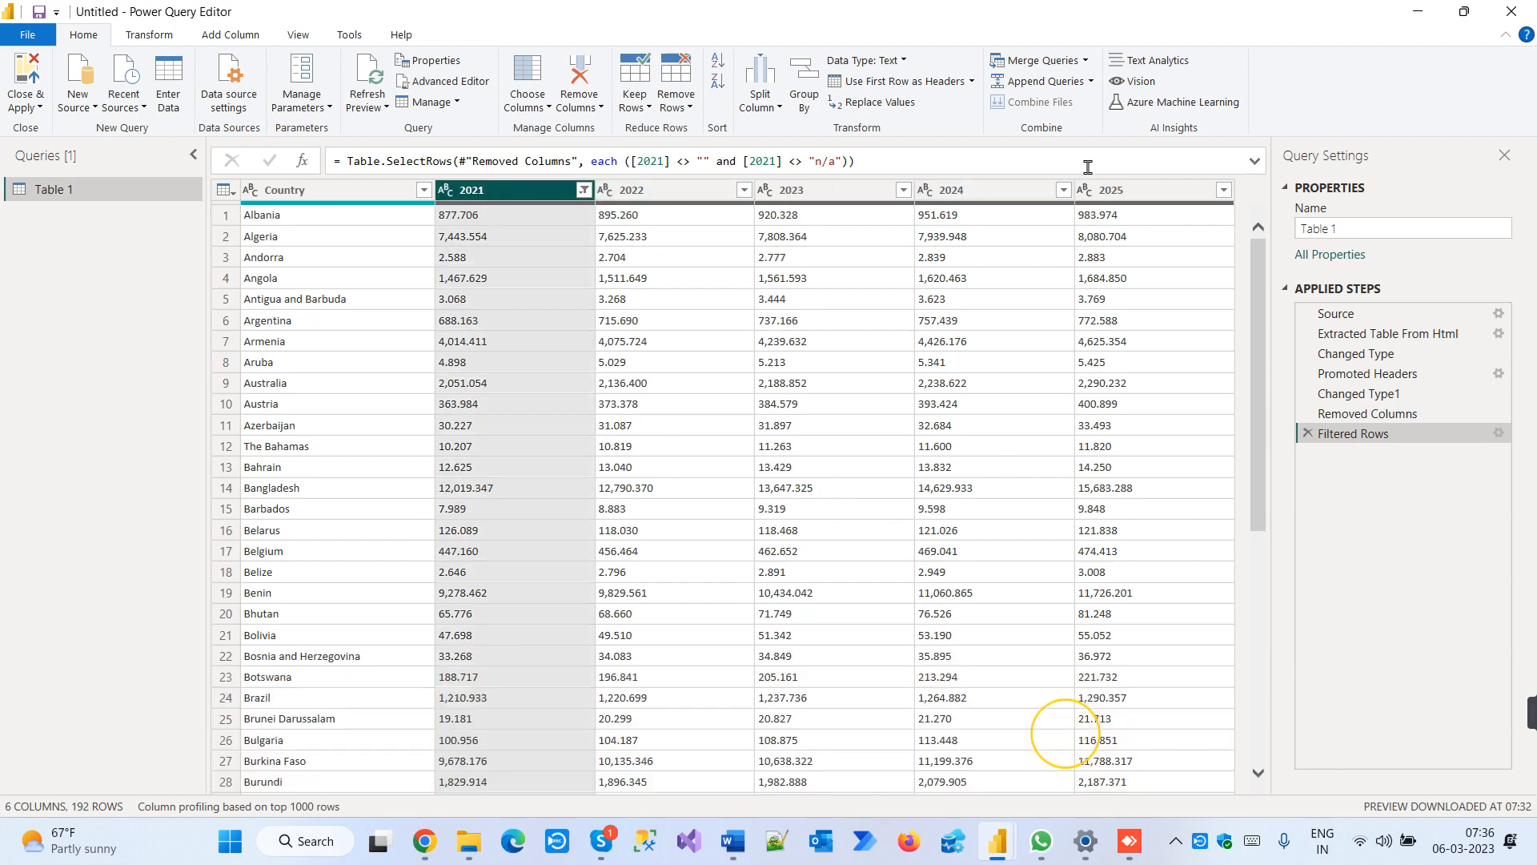
{"action": "left_click", "coordinate": [1120, 189], "text": "shift"}
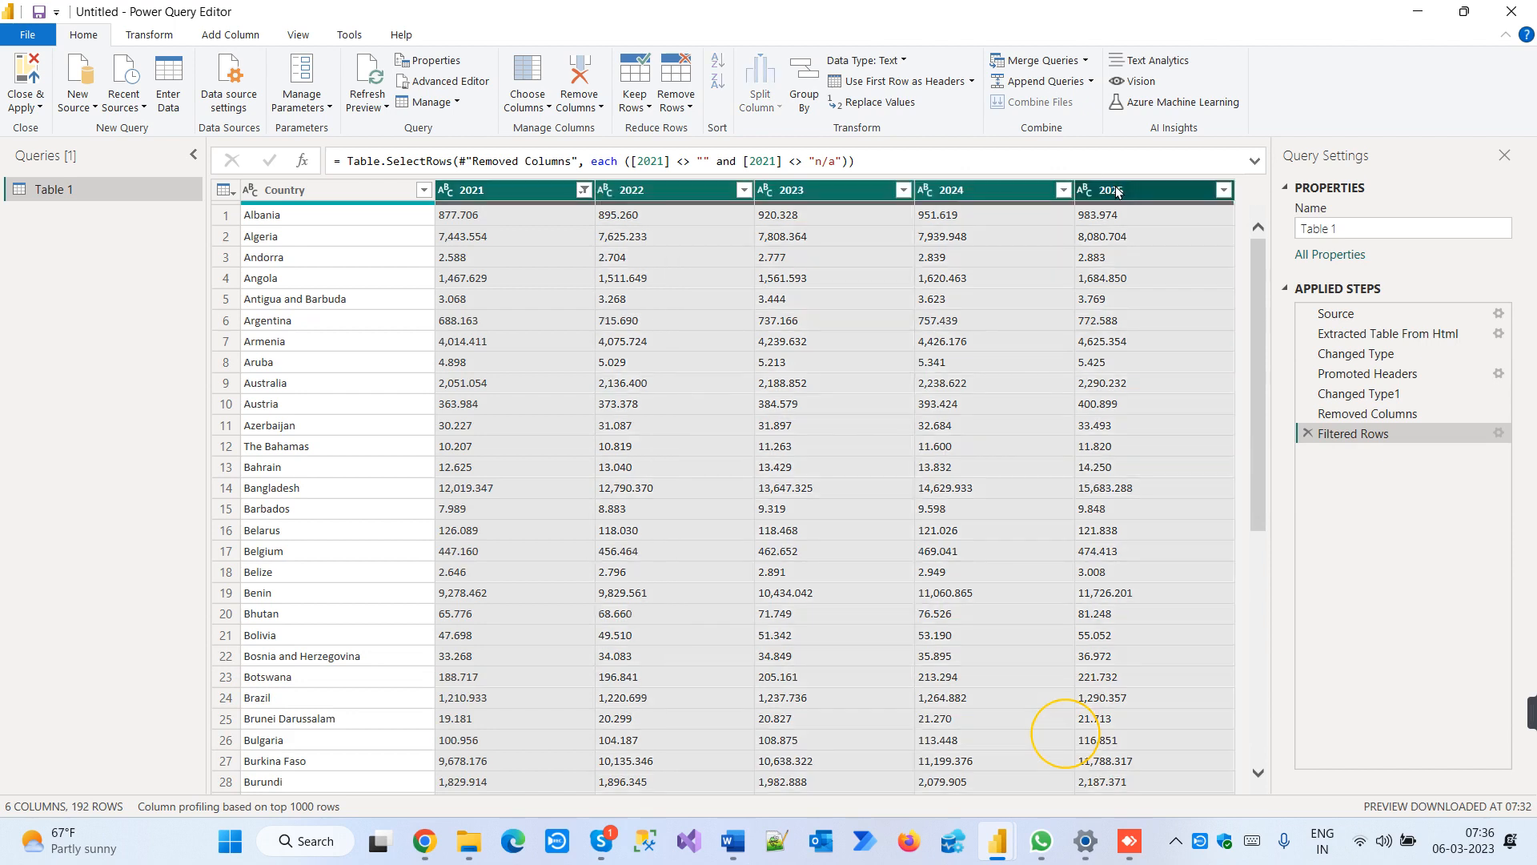
{"action": "left_click", "coordinate": [511, 196]}
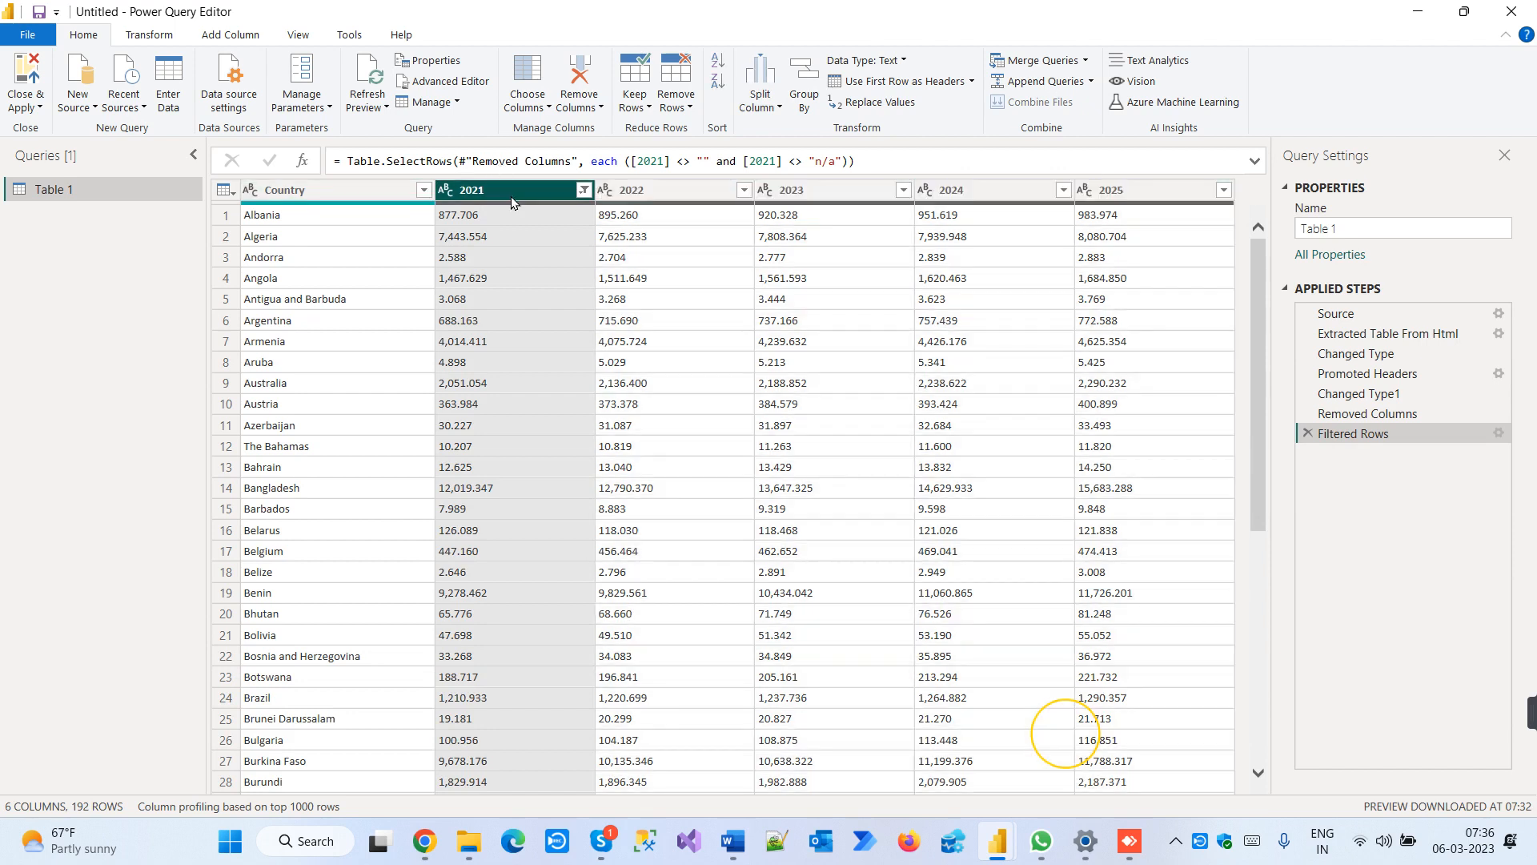
{"action": "left_click", "coordinate": [1141, 196], "text": "shift"}
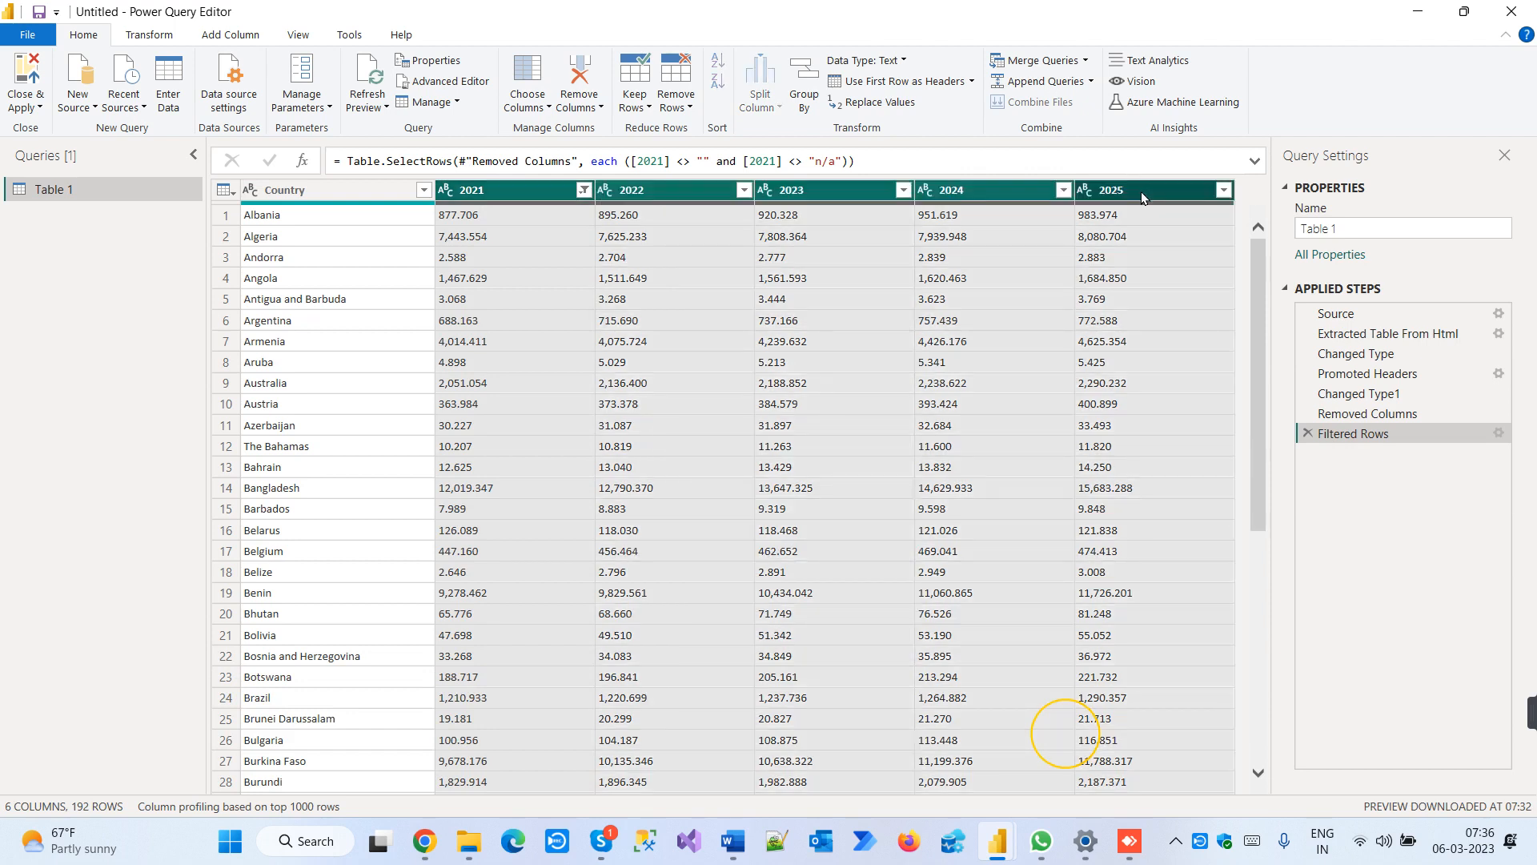
Unpivot the 2021 through 2025 columns into attribute and value rows for each country
{"action": "left_click", "coordinate": [519, 197]}
{"action": "left_click", "coordinate": [676, 190], "text": "shift"}
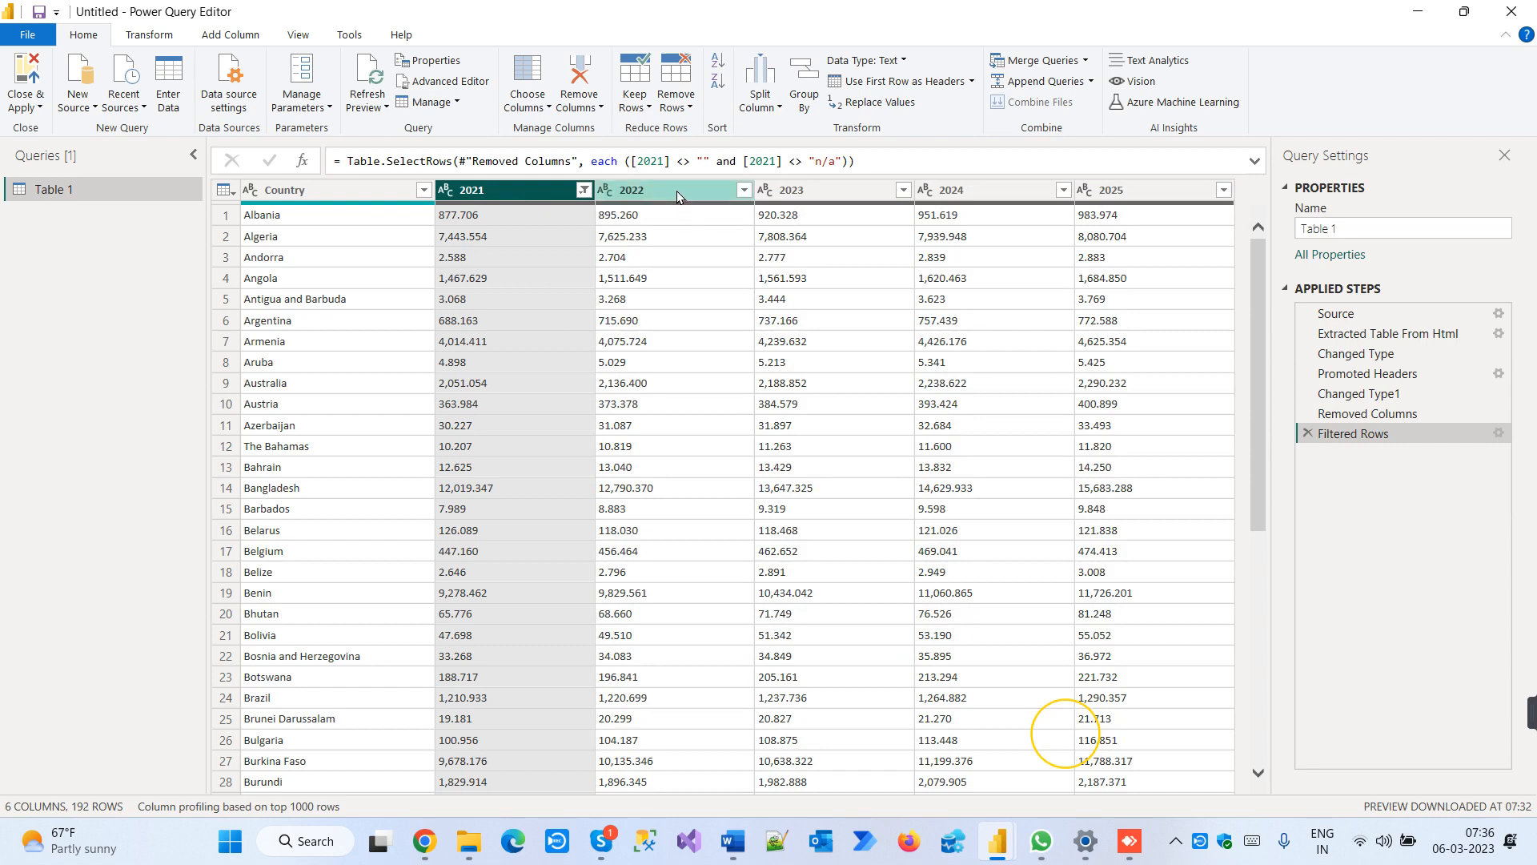
{"action": "left_click", "coordinate": [837, 192], "text": "shift"}
{"action": "left_click", "coordinate": [997, 196], "text": "shift"}
{"action": "left_click", "coordinate": [1111, 195], "text": "shift"}
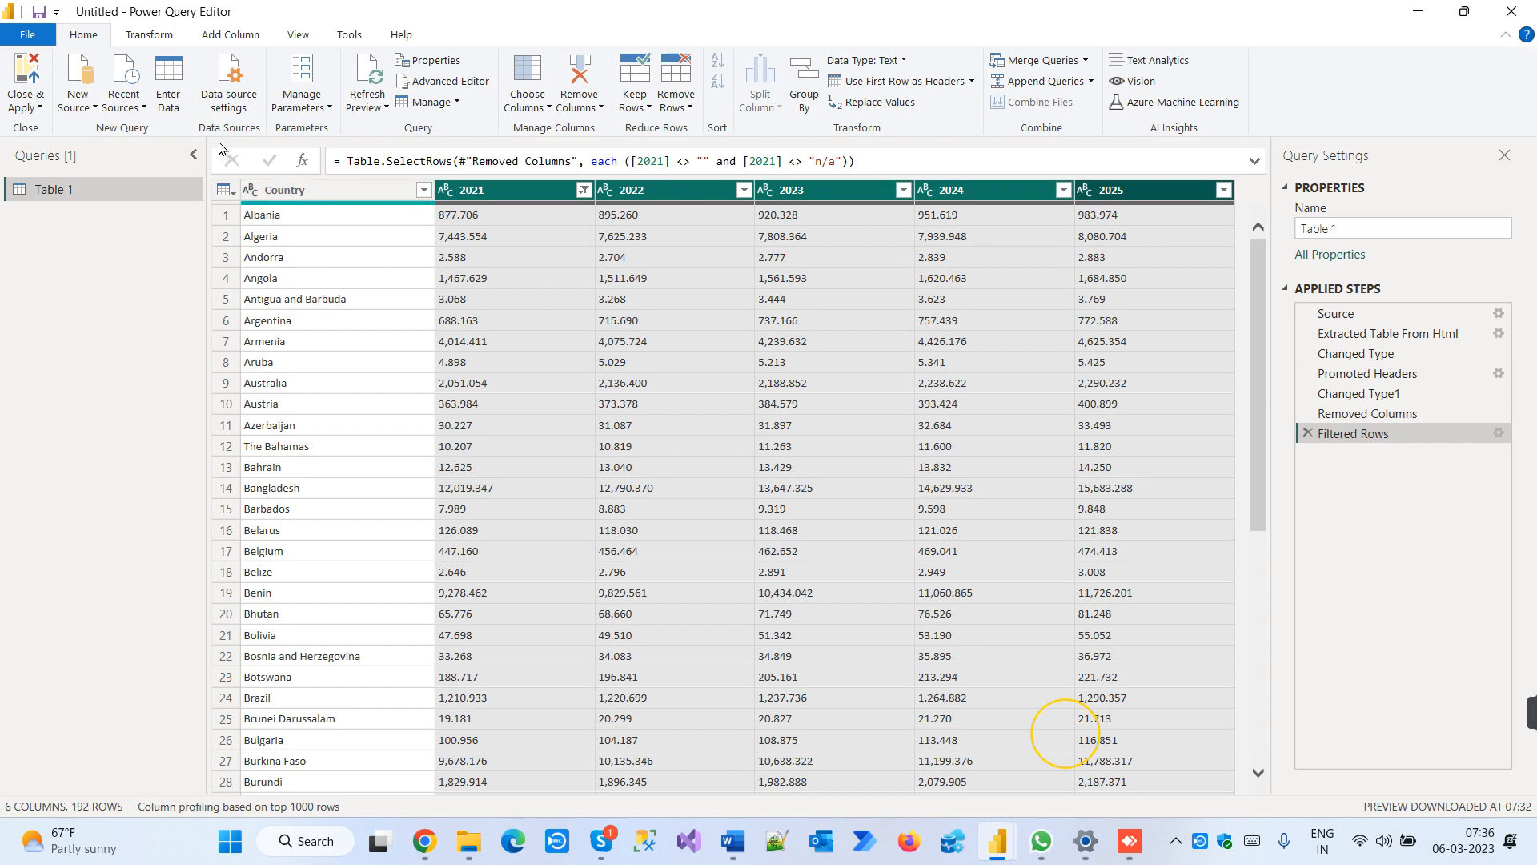
{"action": "left_click", "coordinate": [170, 36]}
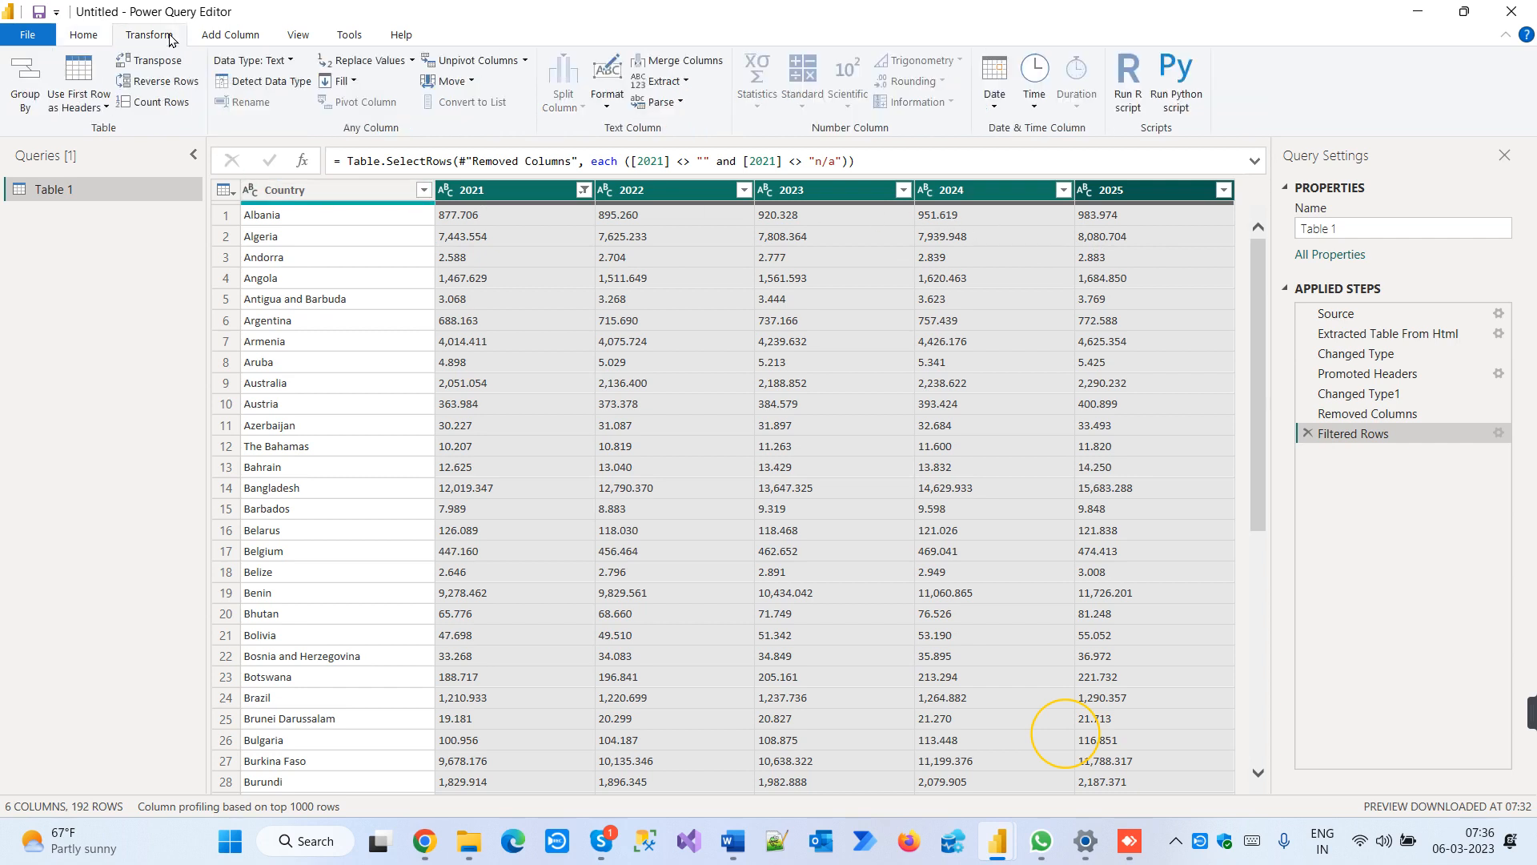
{"action": "left_click", "coordinate": [526, 61]}
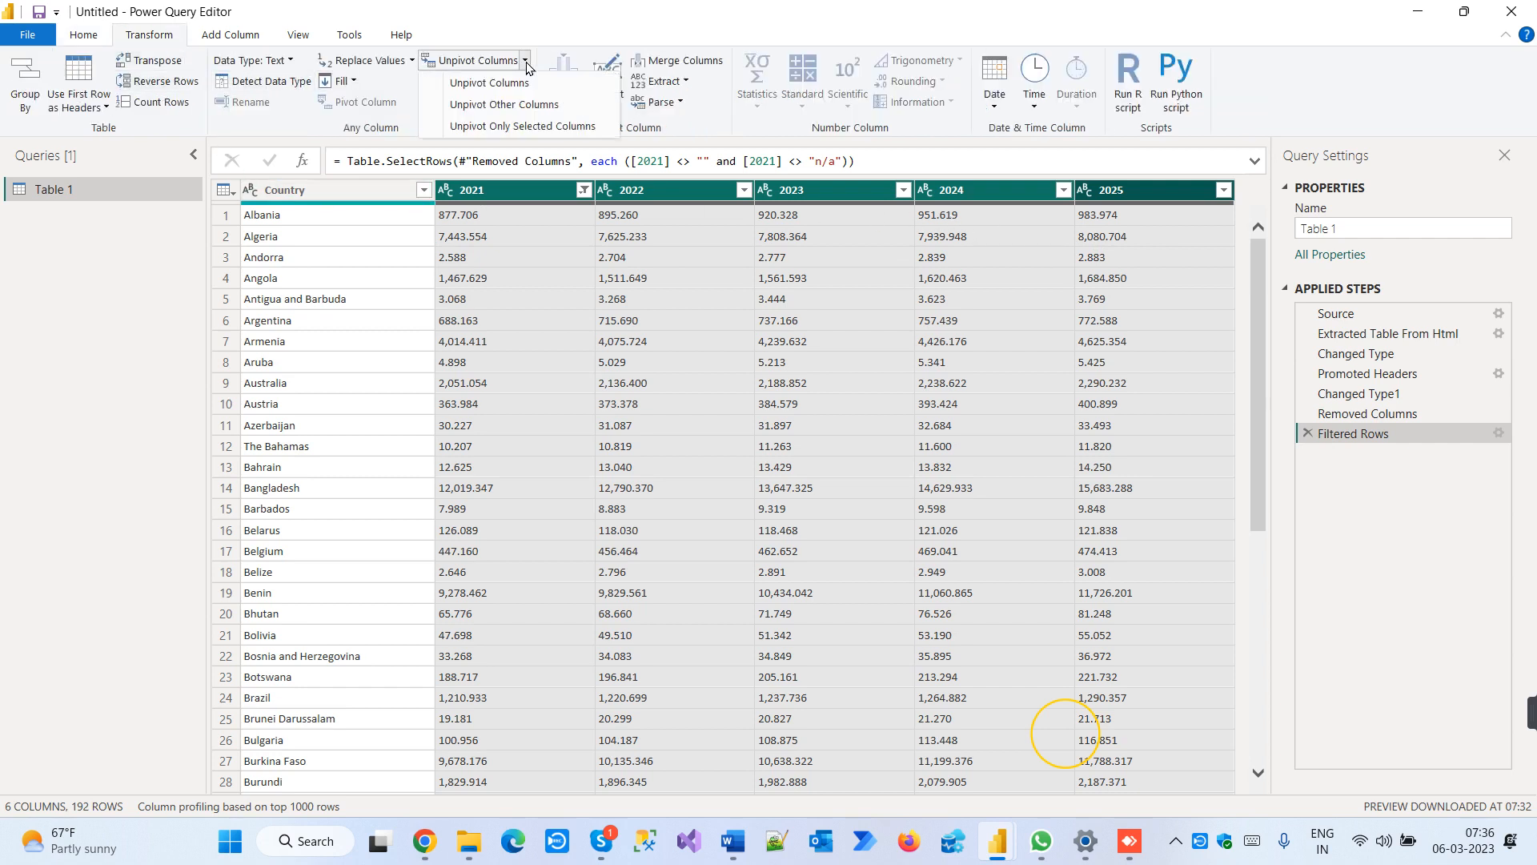
{"action": "left_click", "coordinate": [502, 104]}
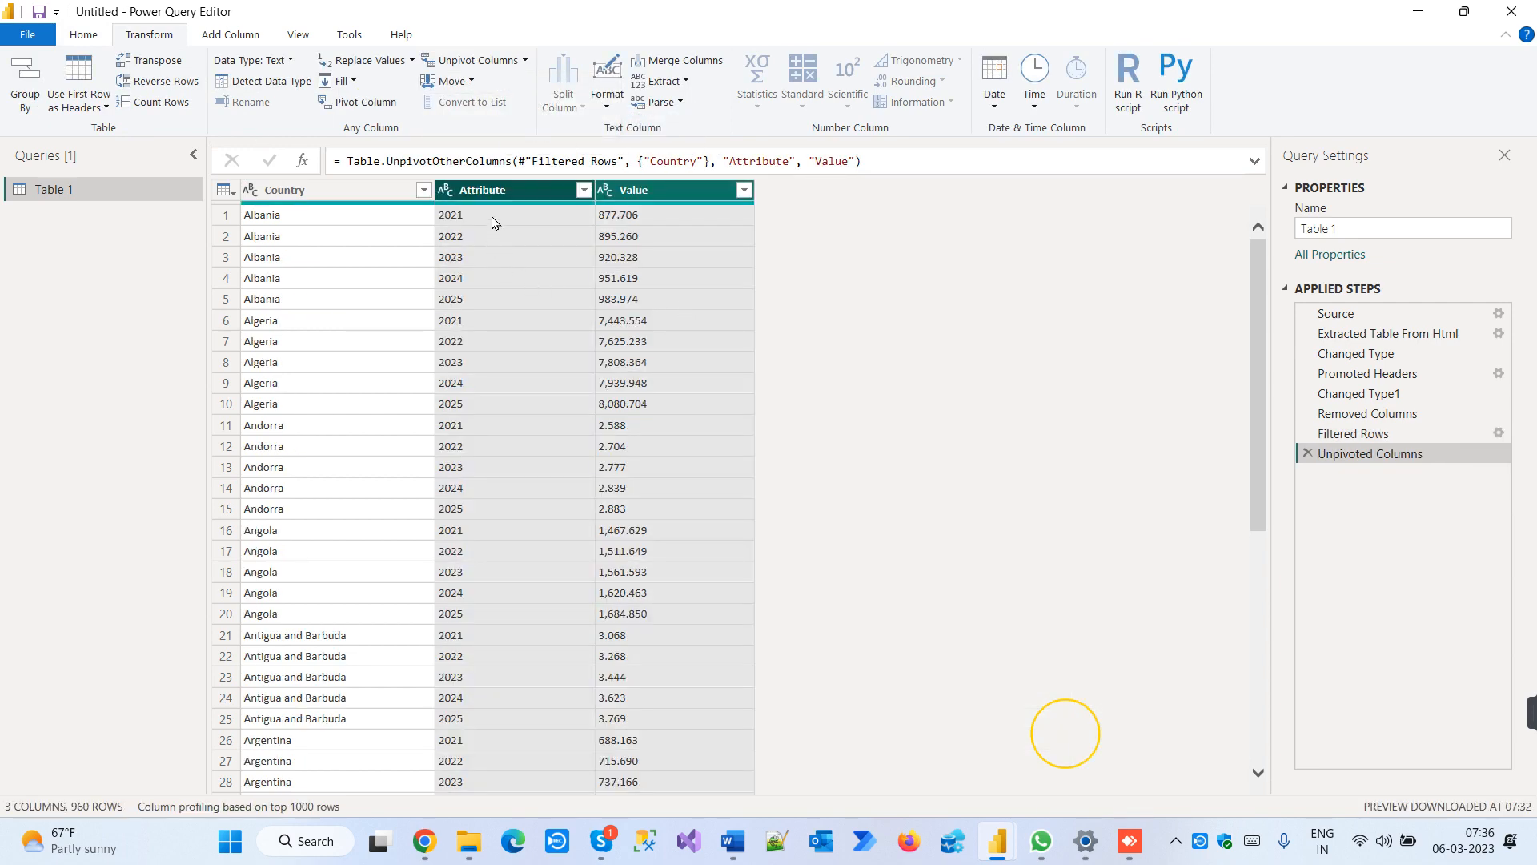
Rename the Attribute column to Year
{"action": "left_click", "coordinate": [489, 190]}
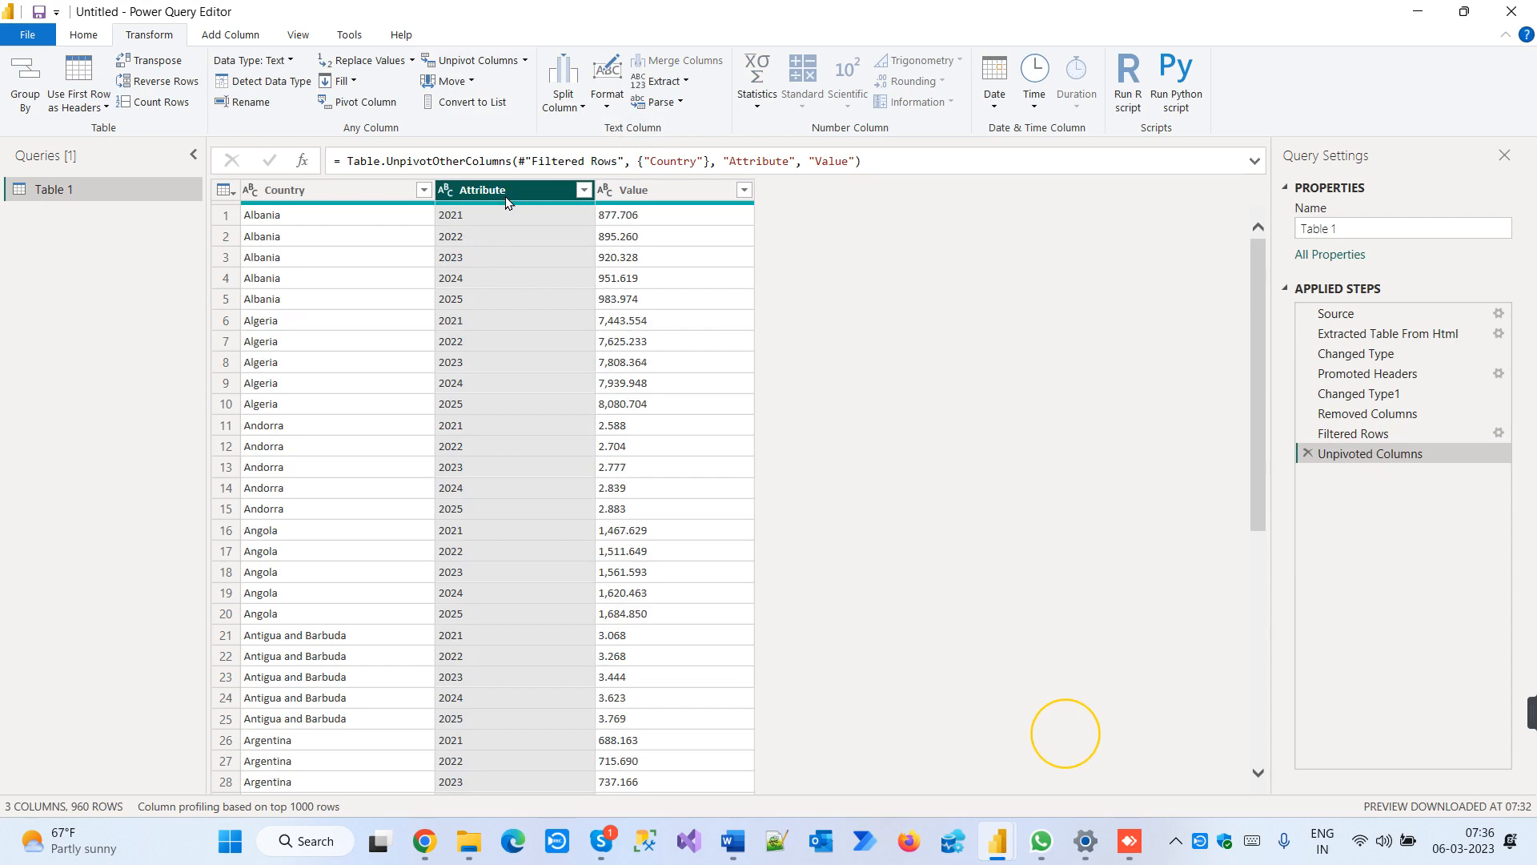
{"action": "left_click", "coordinate": [708, 190], "text": "ctrl"}
{"action": "left_click", "coordinate": [499, 195]}
{"action": "double_click", "coordinate": [498, 192]}
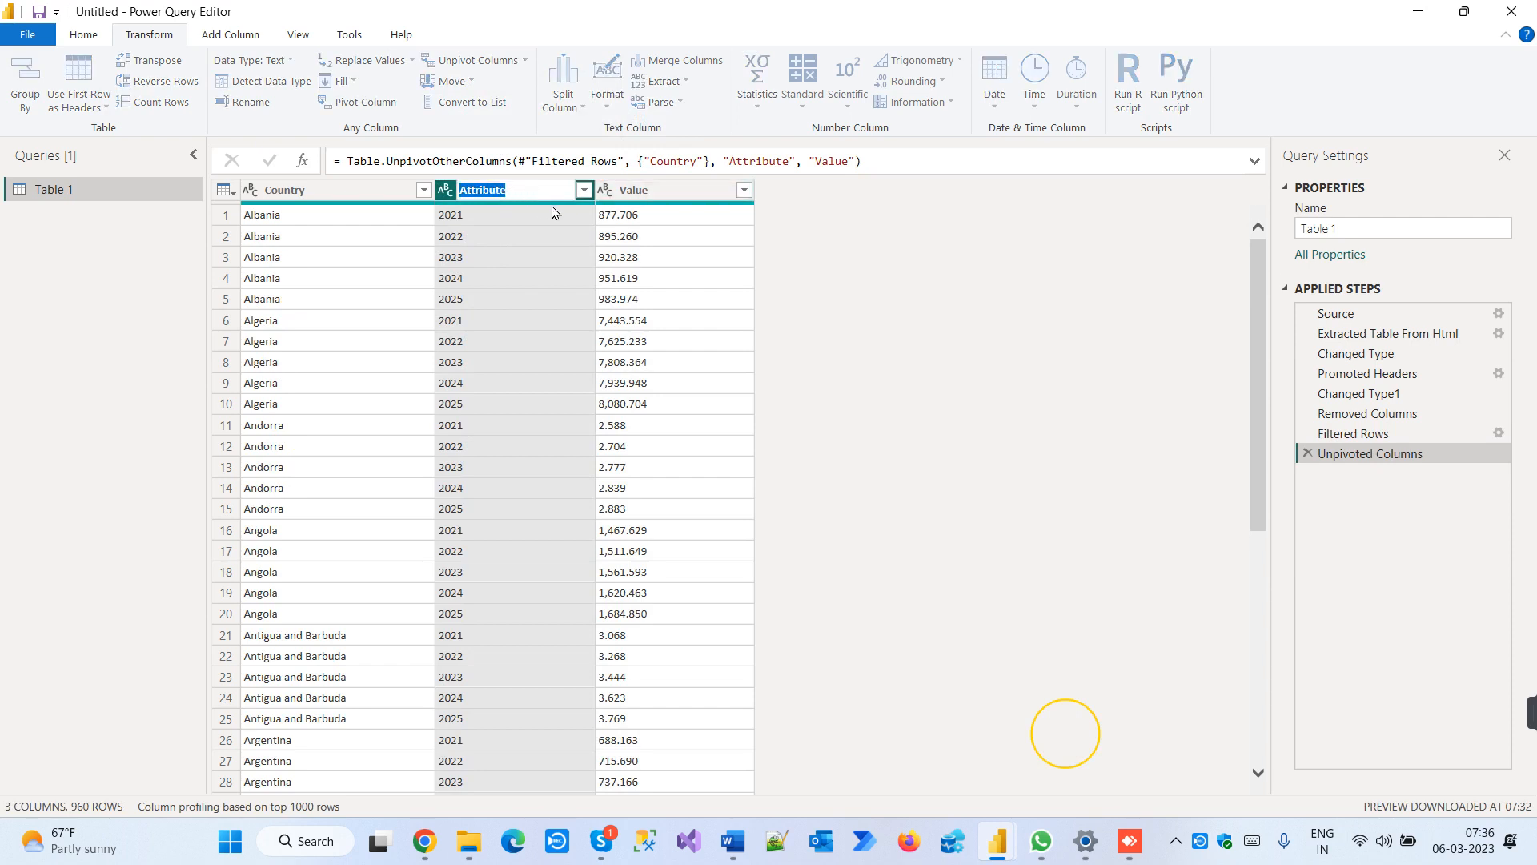
{"action": "type", "text": "Year"}
Rename the Value column to GDP Value
{"action": "left_click", "coordinate": [645, 189]}
{"action": "double_click", "coordinate": [645, 189]}
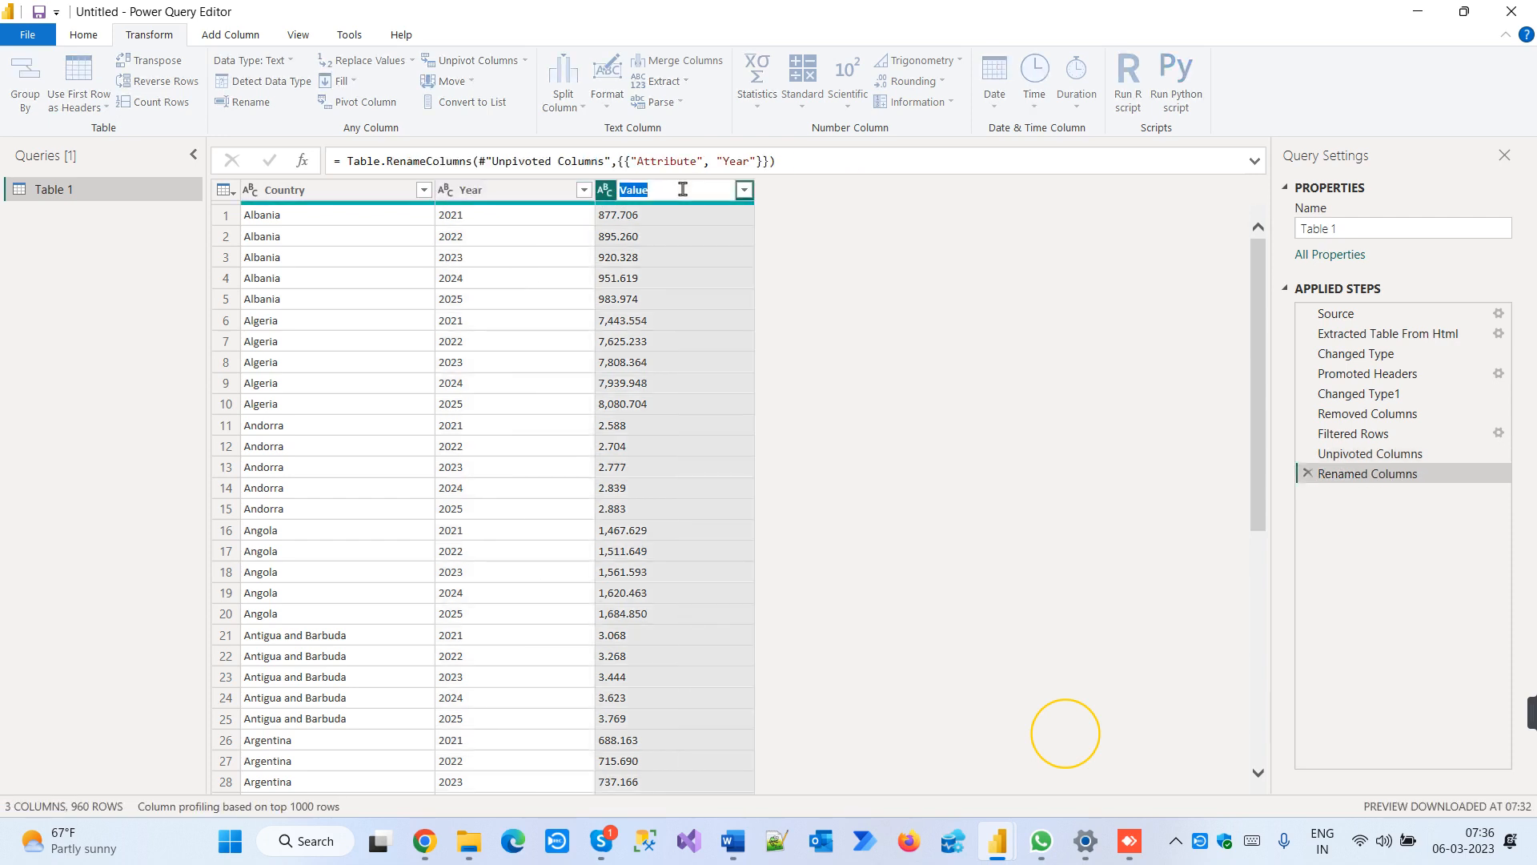
{"action": "type", "text": "GDP Value"}
{"action": "key", "text": "Return"}
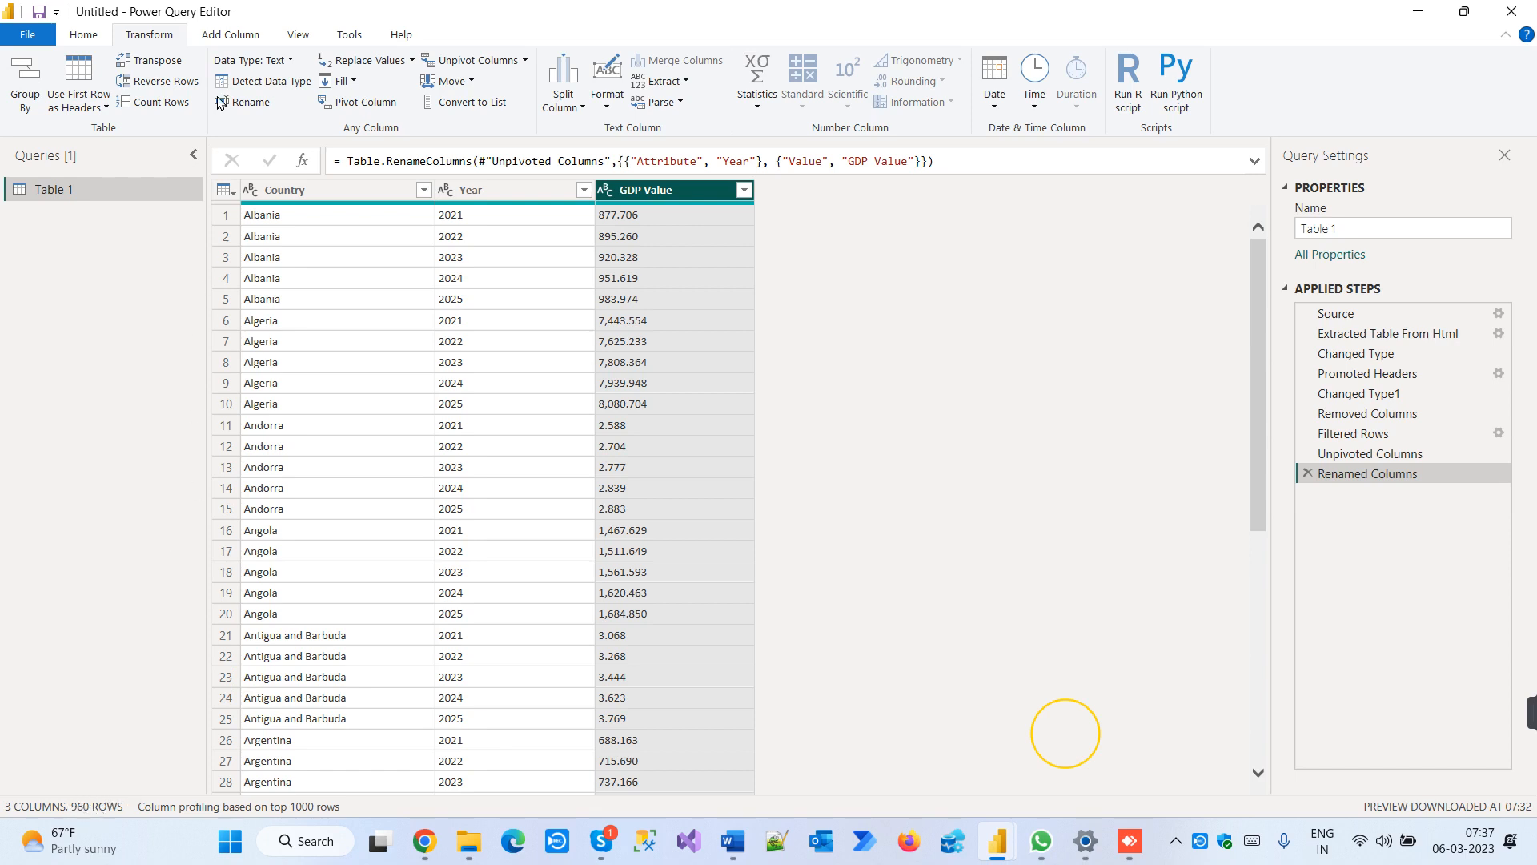
Count the rows of the table and remove the row-count step from the query
{"action": "left_click", "coordinate": [231, 35]}
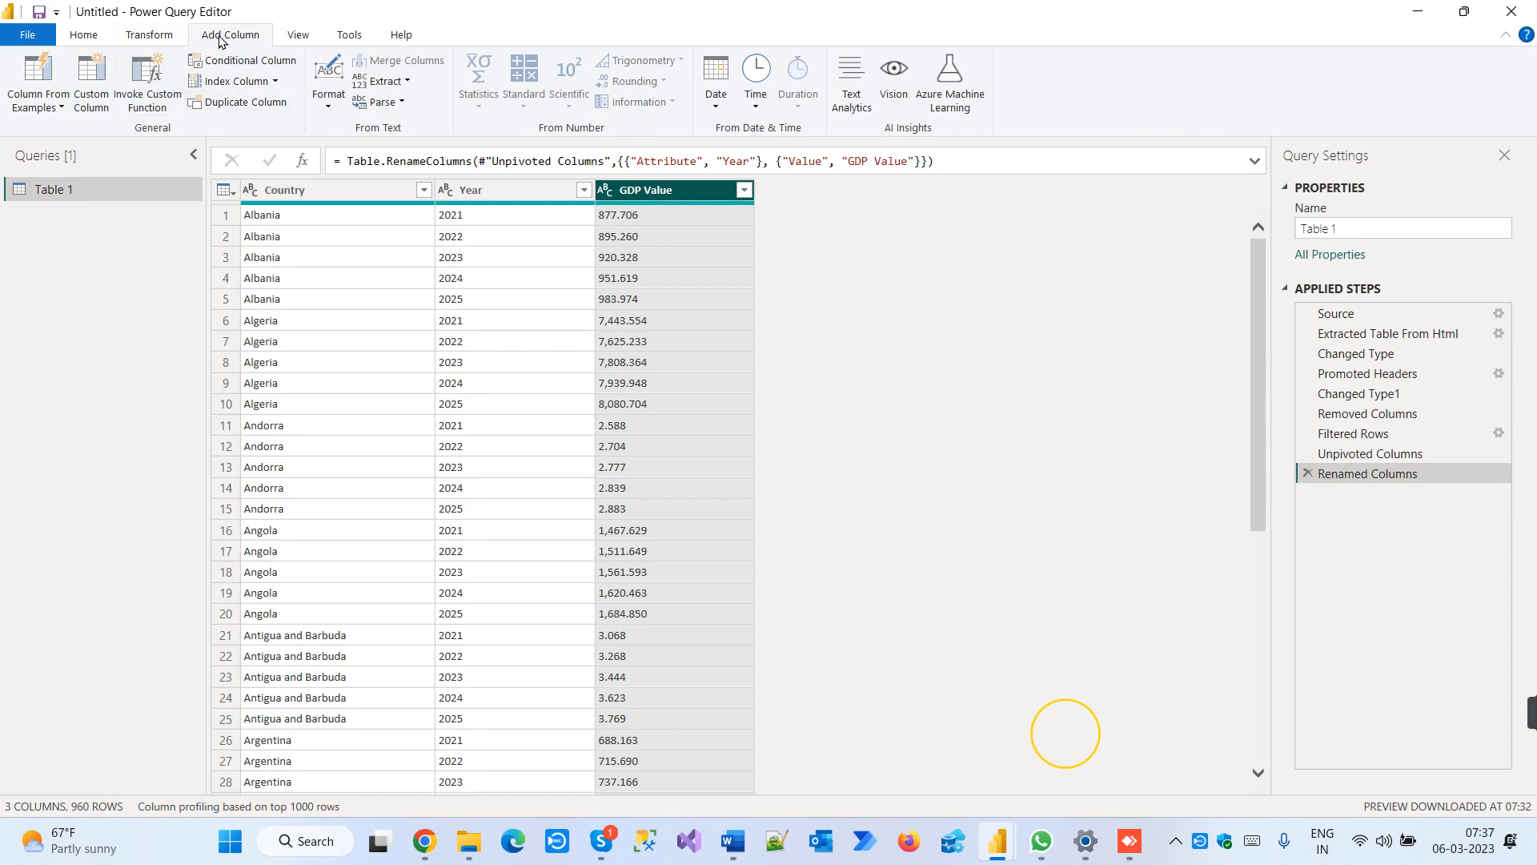
{"action": "left_click", "coordinate": [149, 36]}
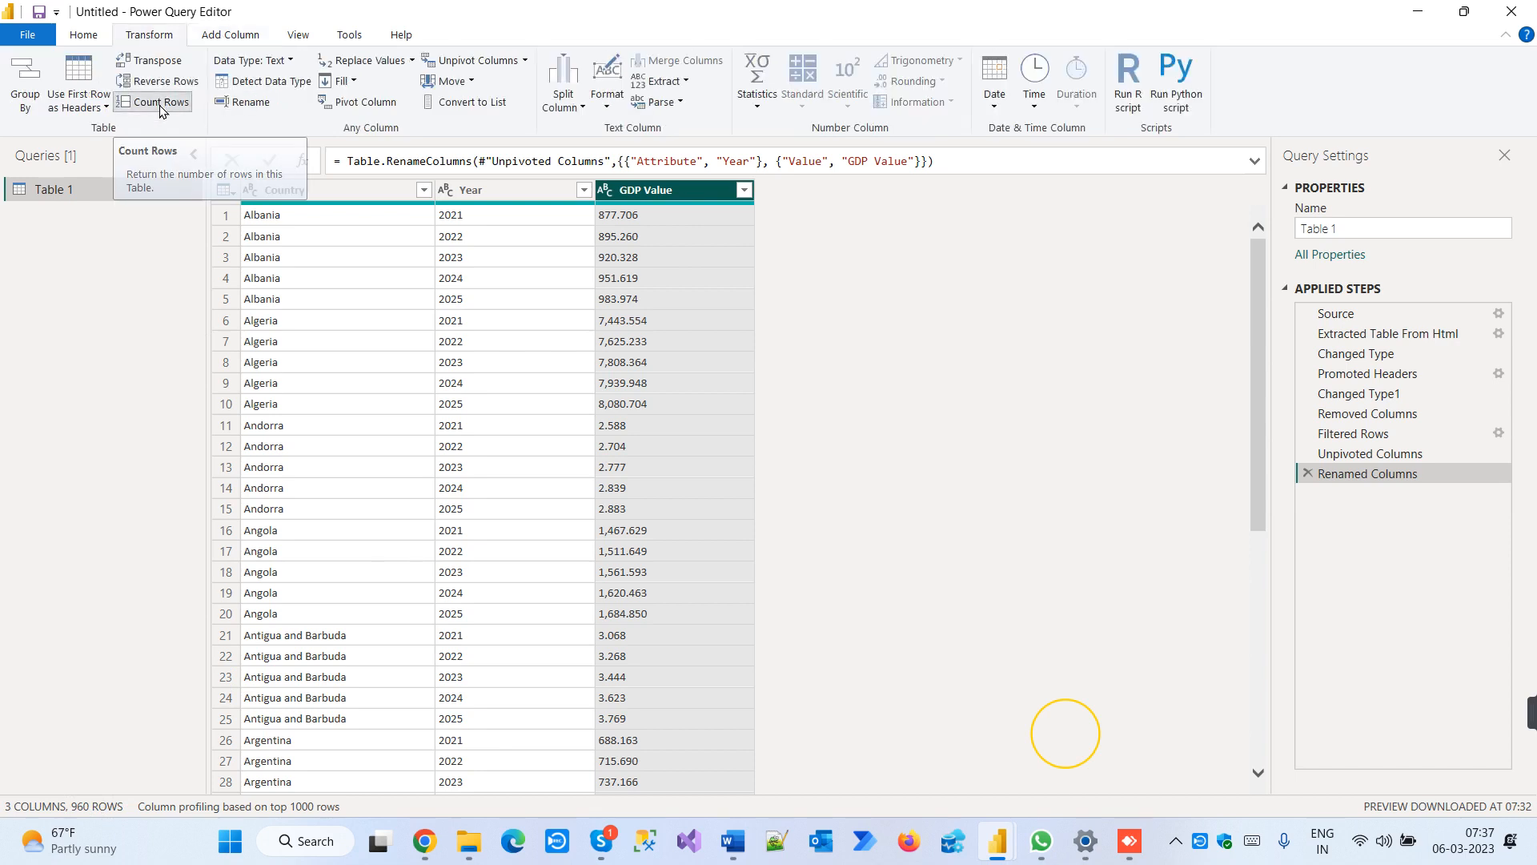
{"action": "left_click", "coordinate": [160, 105]}
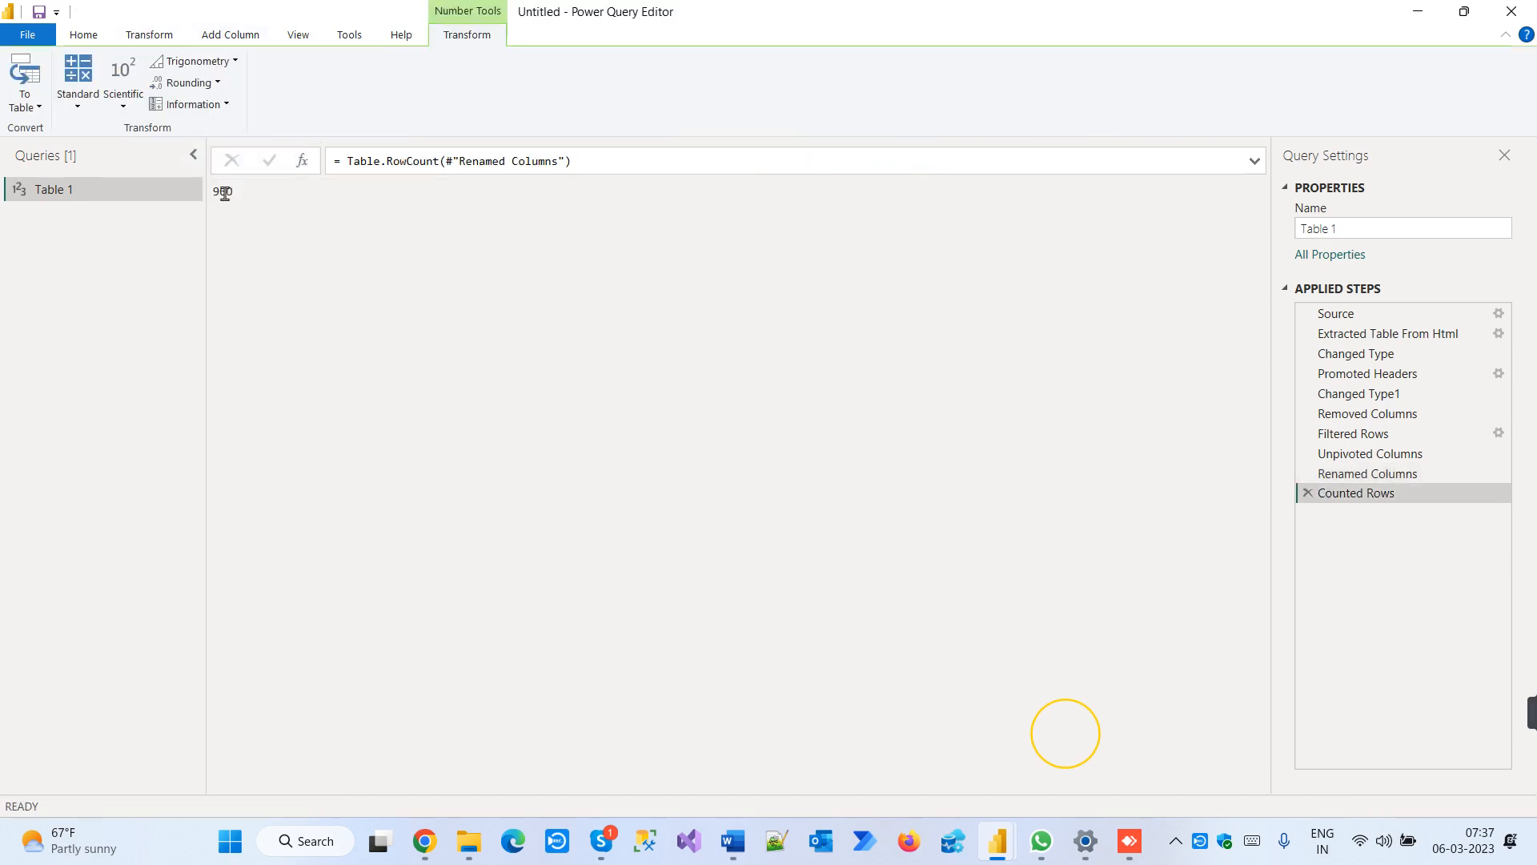
{"action": "left_click", "coordinate": [1307, 493]}
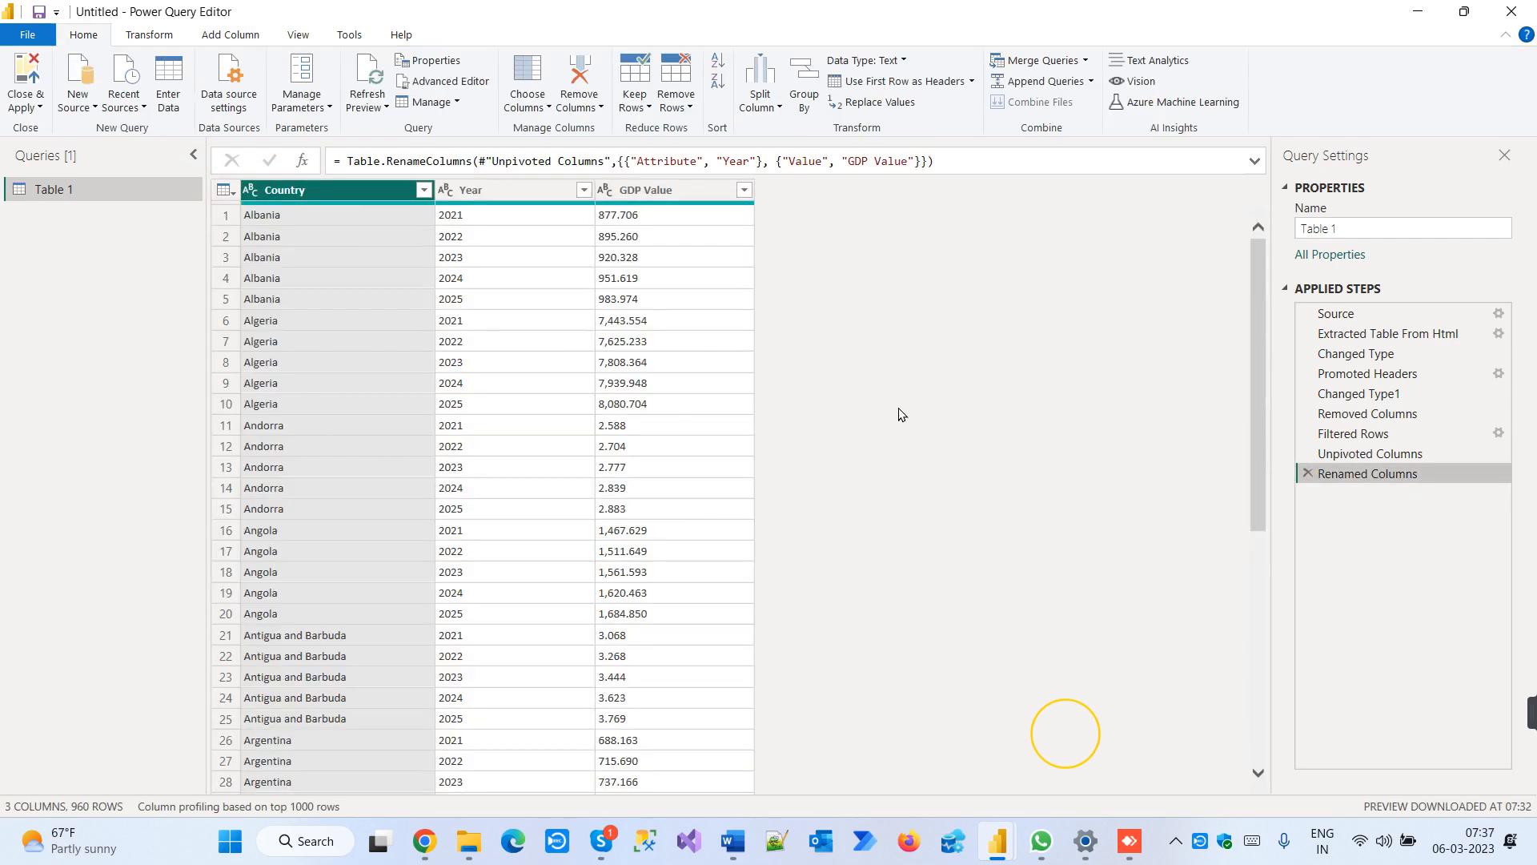
Review the data type options available for the Country column without changing its type
{"action": "left_click", "coordinate": [250, 192]}
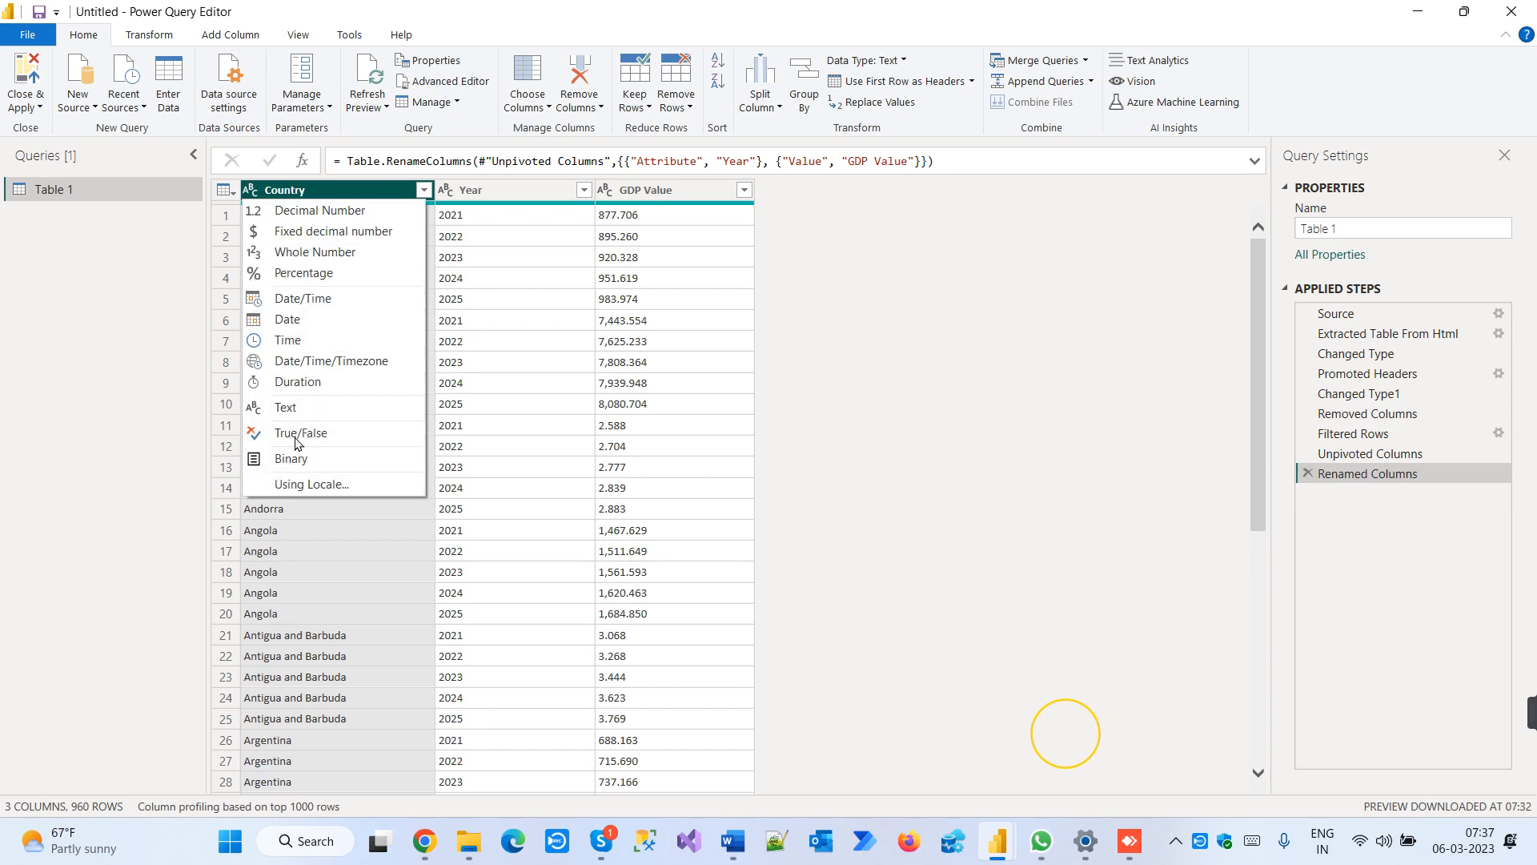
{"action": "left_click", "coordinate": [68, 341]}
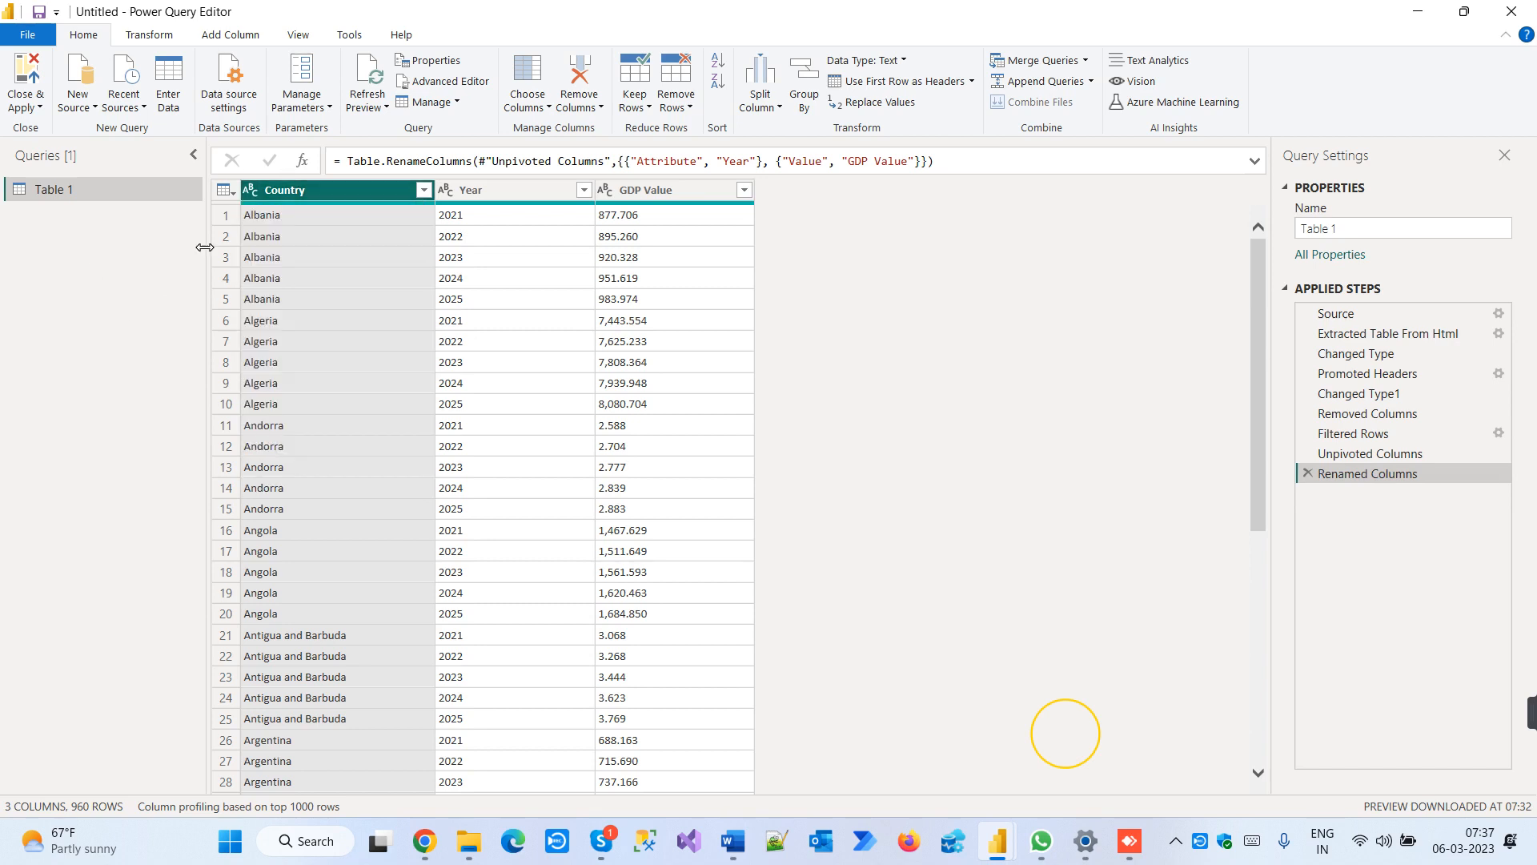
{"action": "left_click", "coordinate": [251, 190]}
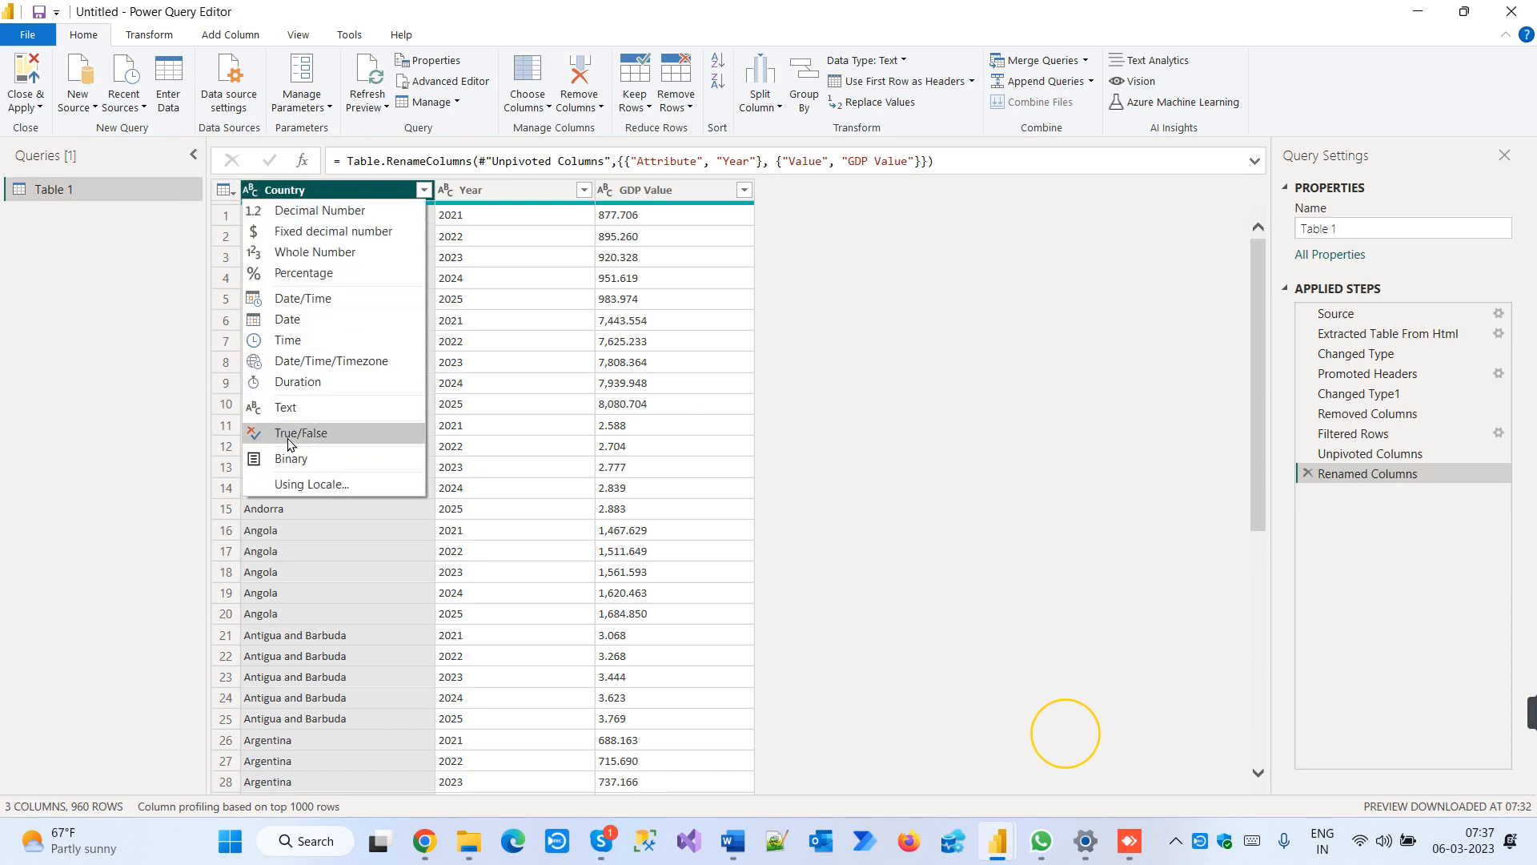
{"action": "left_click", "coordinate": [499, 197]}
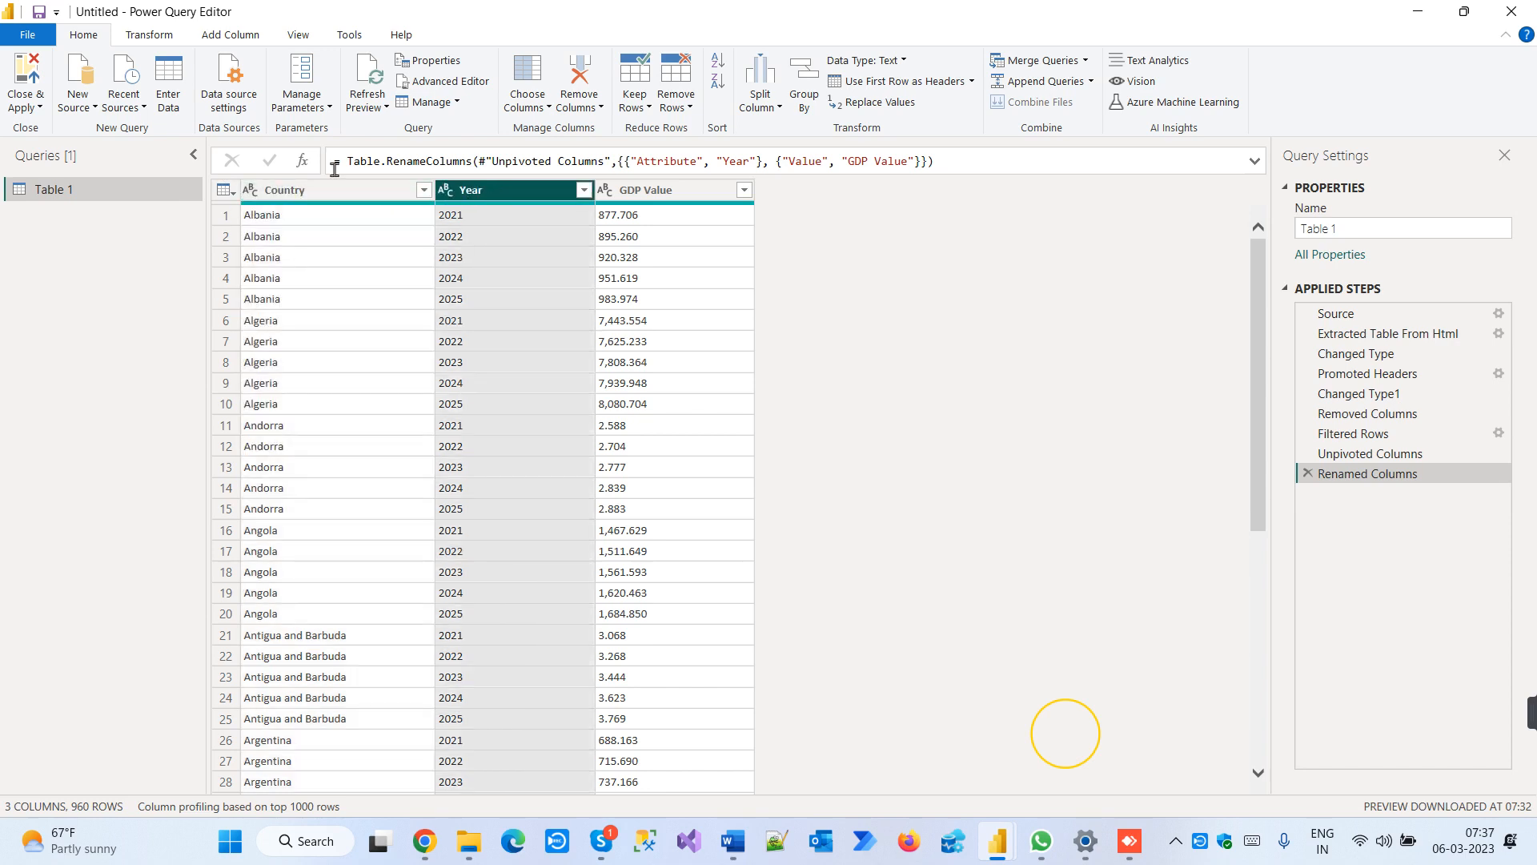
{"action": "left_click", "coordinate": [250, 190]}
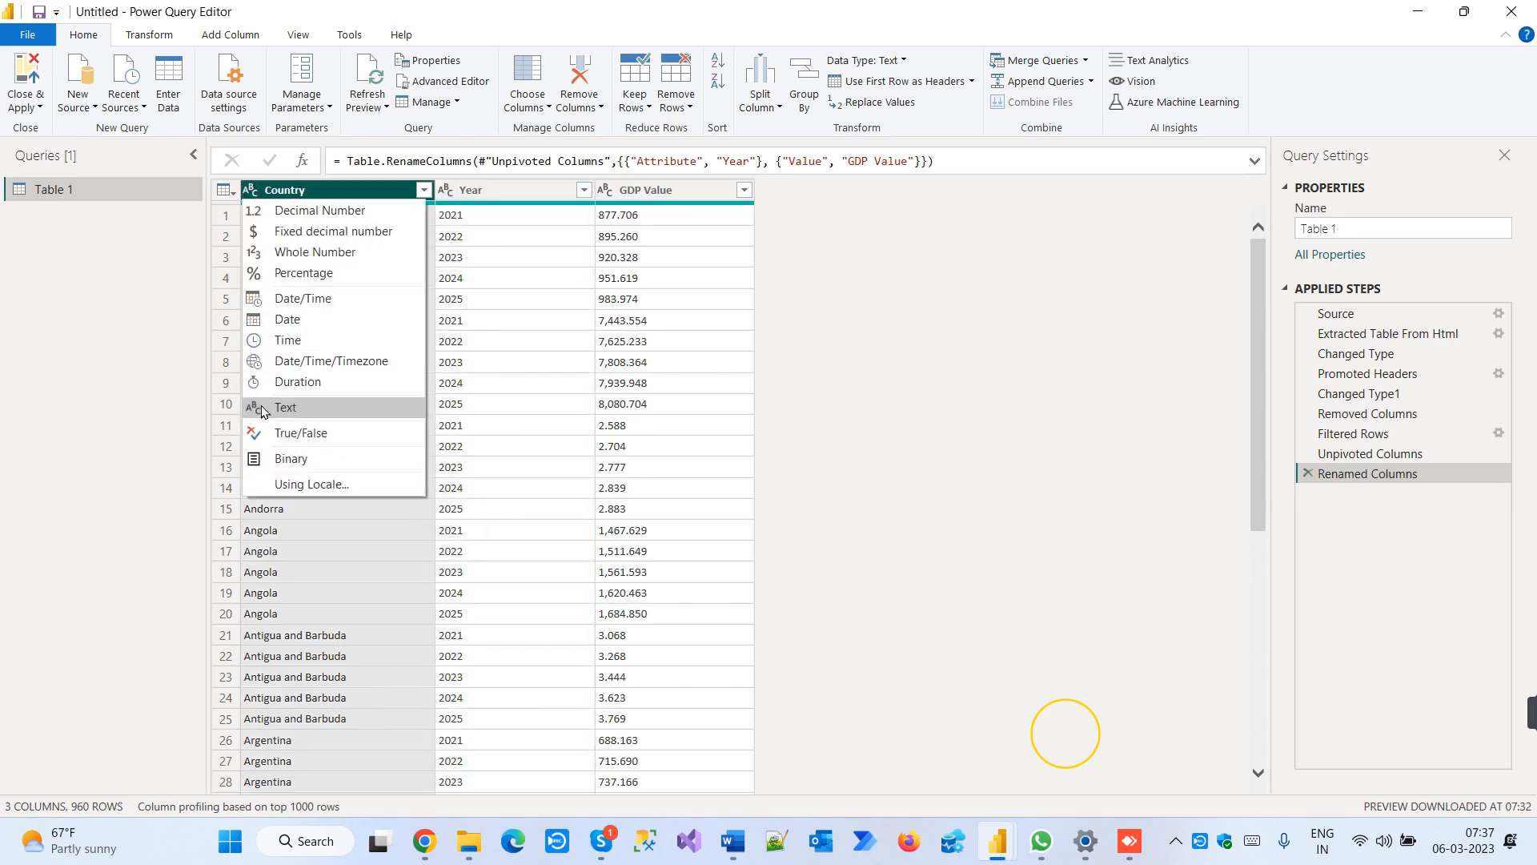
{"action": "left_click", "coordinate": [153, 378]}
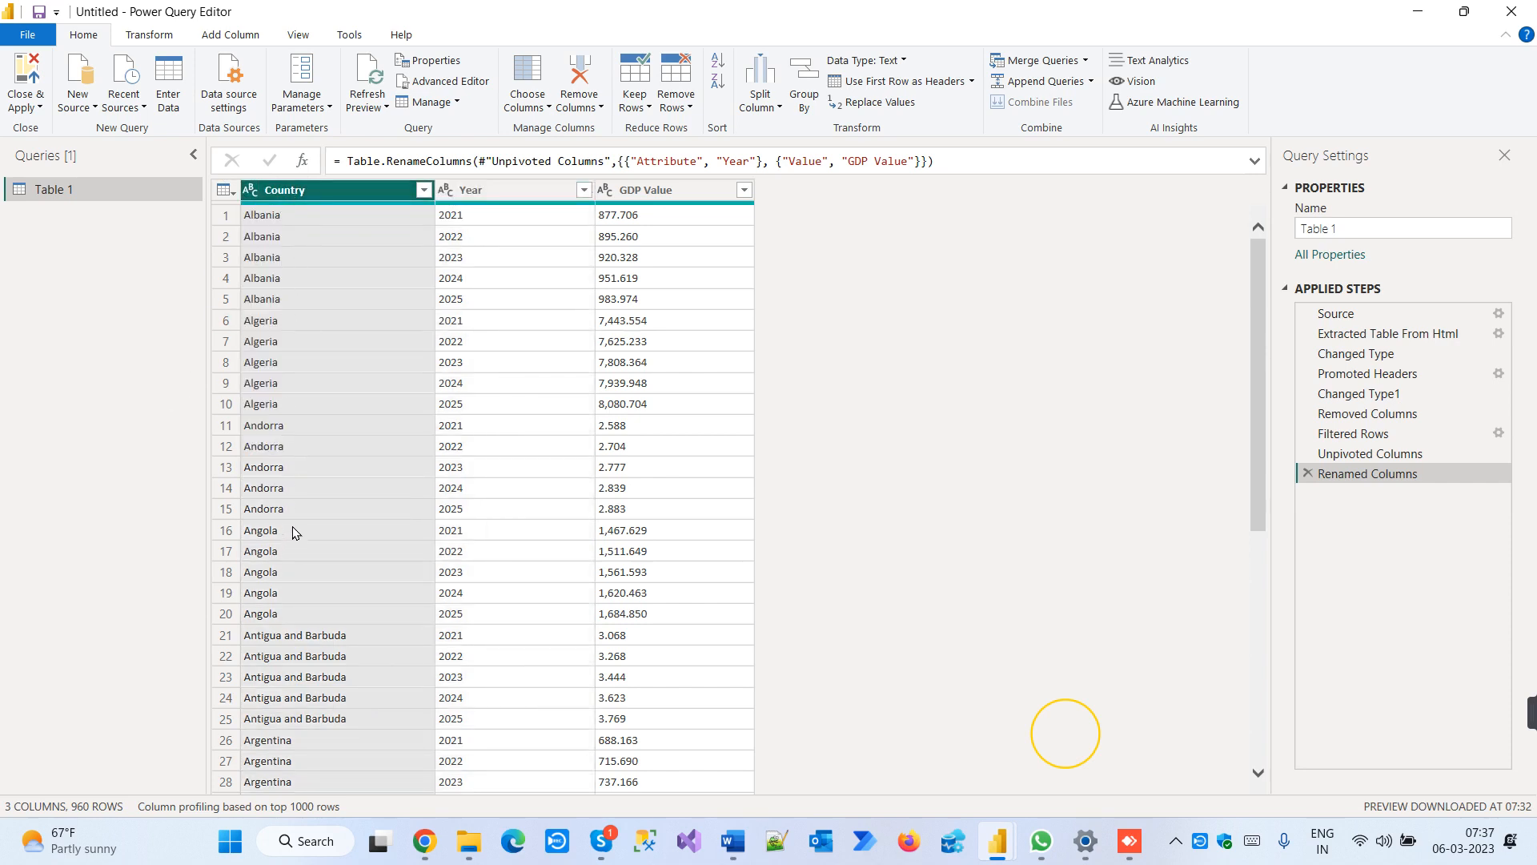
Set the Year column's data type to Whole Number and the GDP Value column's to Decimal Number
{"action": "left_click", "coordinate": [493, 196]}
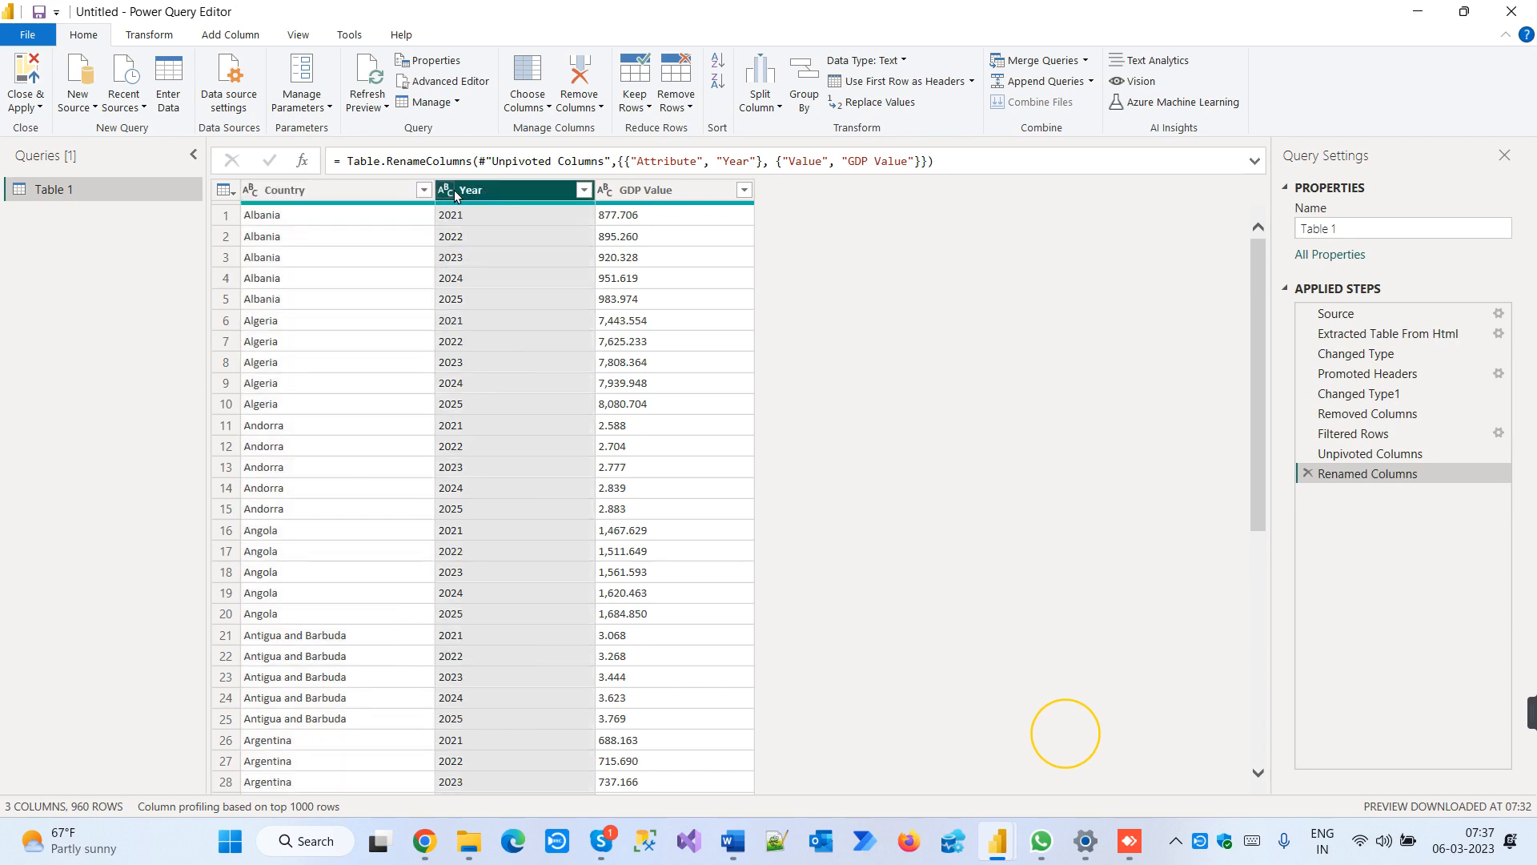
{"action": "left_click", "coordinate": [448, 191]}
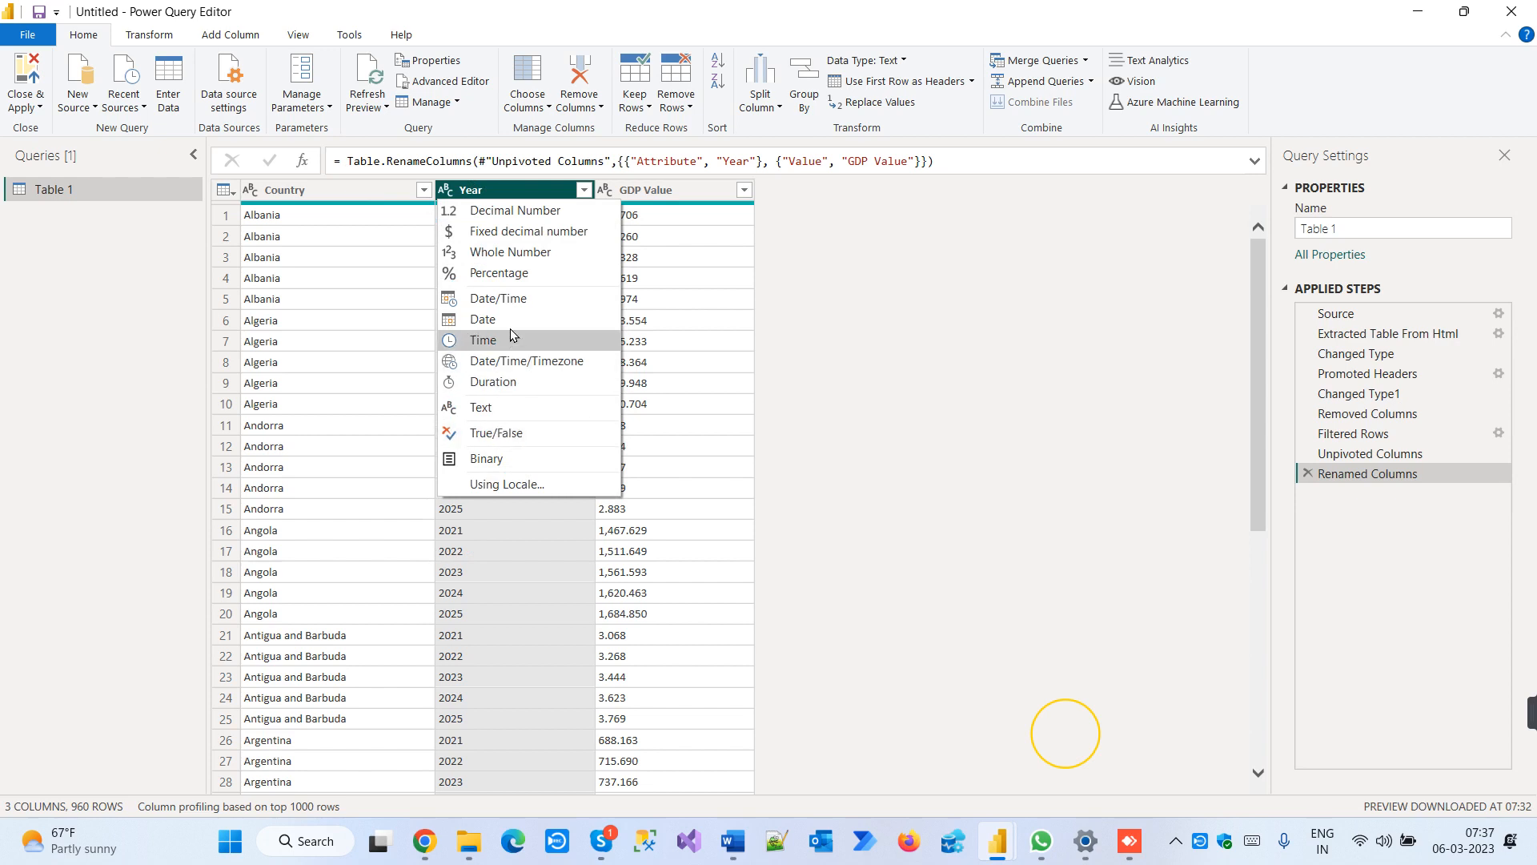
{"action": "left_click", "coordinate": [493, 261]}
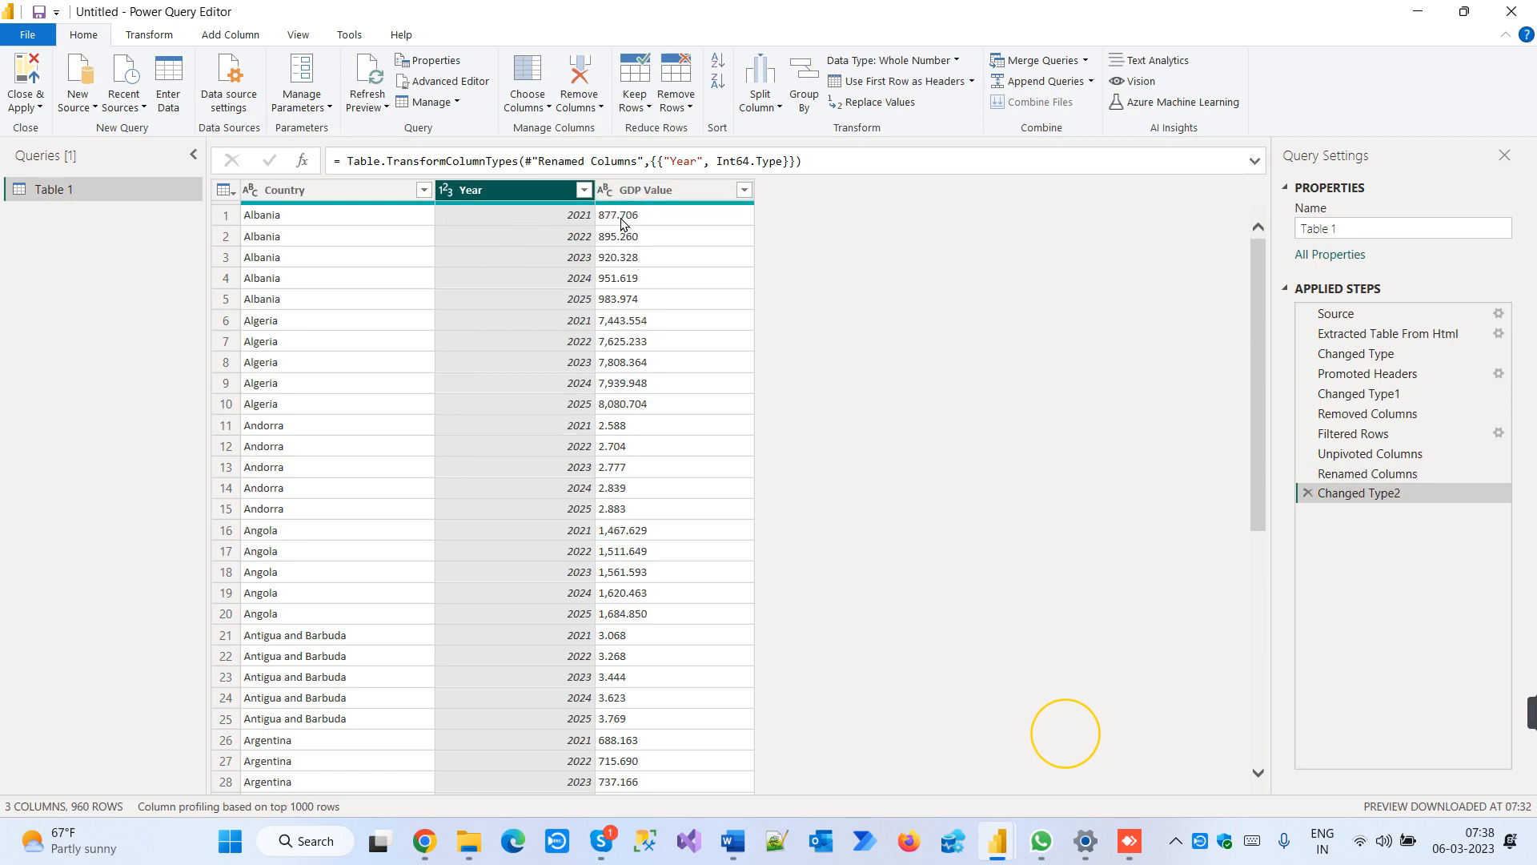
{"action": "left_click", "coordinate": [606, 191]}
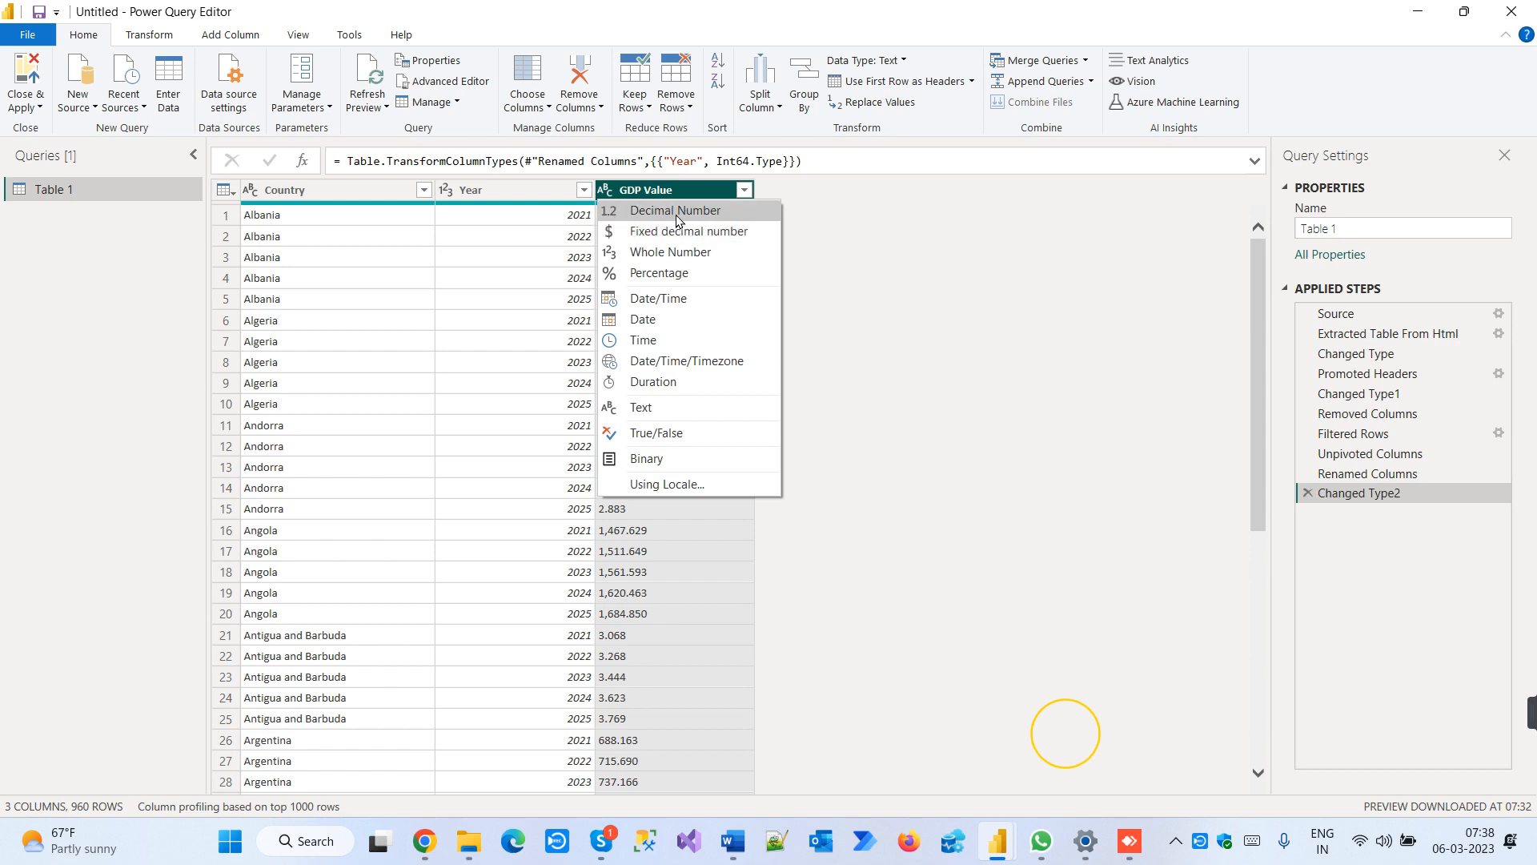
{"action": "left_click", "coordinate": [676, 211]}
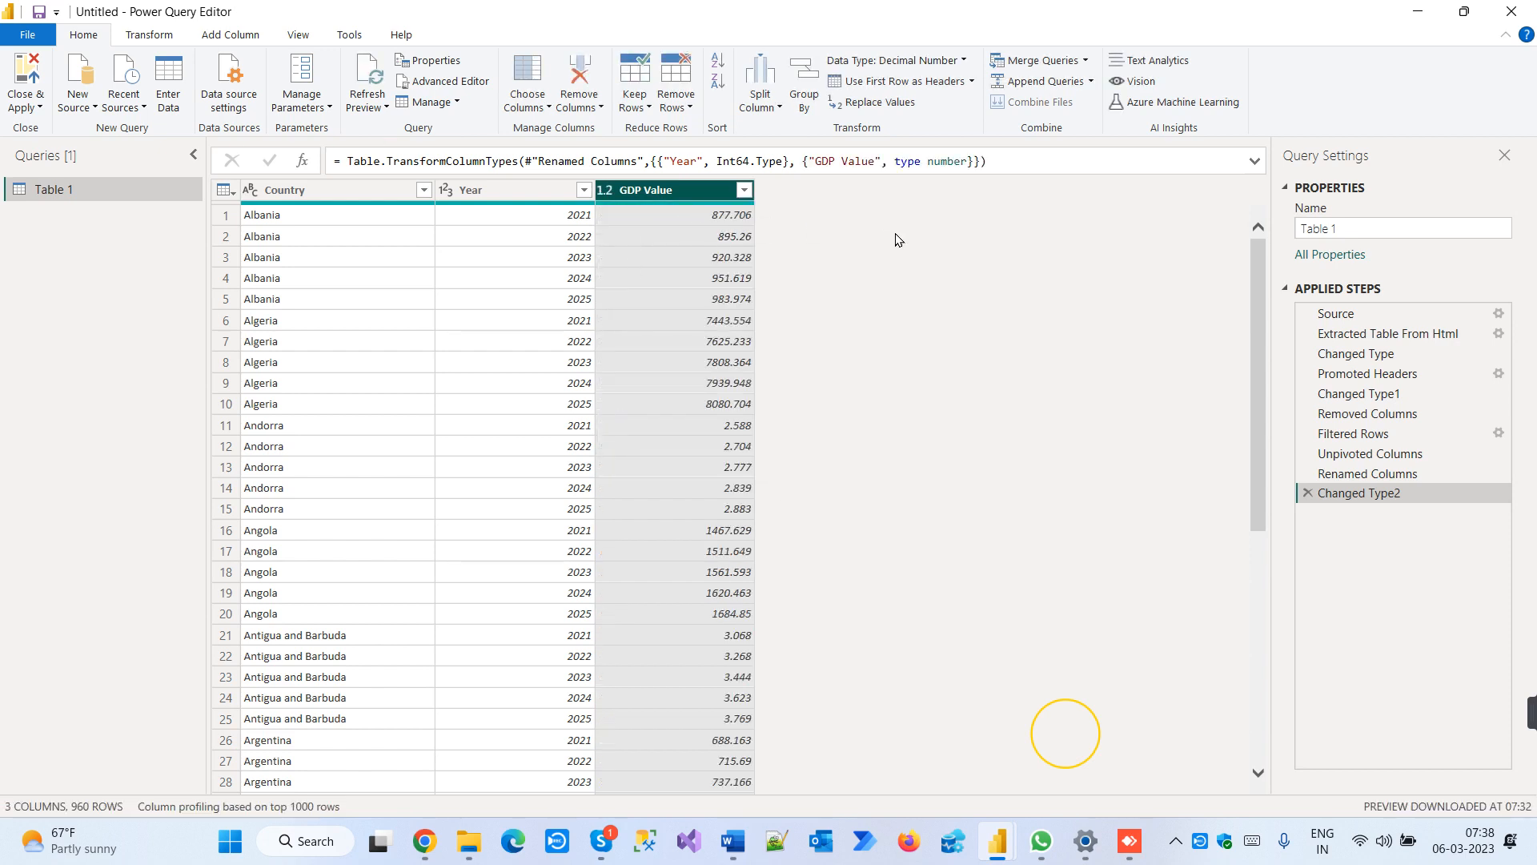
{"action": "scroll", "coordinate": [887, 288], "scroll_direction": "down", "scroll_amount": 5}
{"action": "scroll", "coordinate": [881, 304], "scroll_direction": "up", "scroll_amount": 5}
{"action": "left_click", "coordinate": [477, 192]}
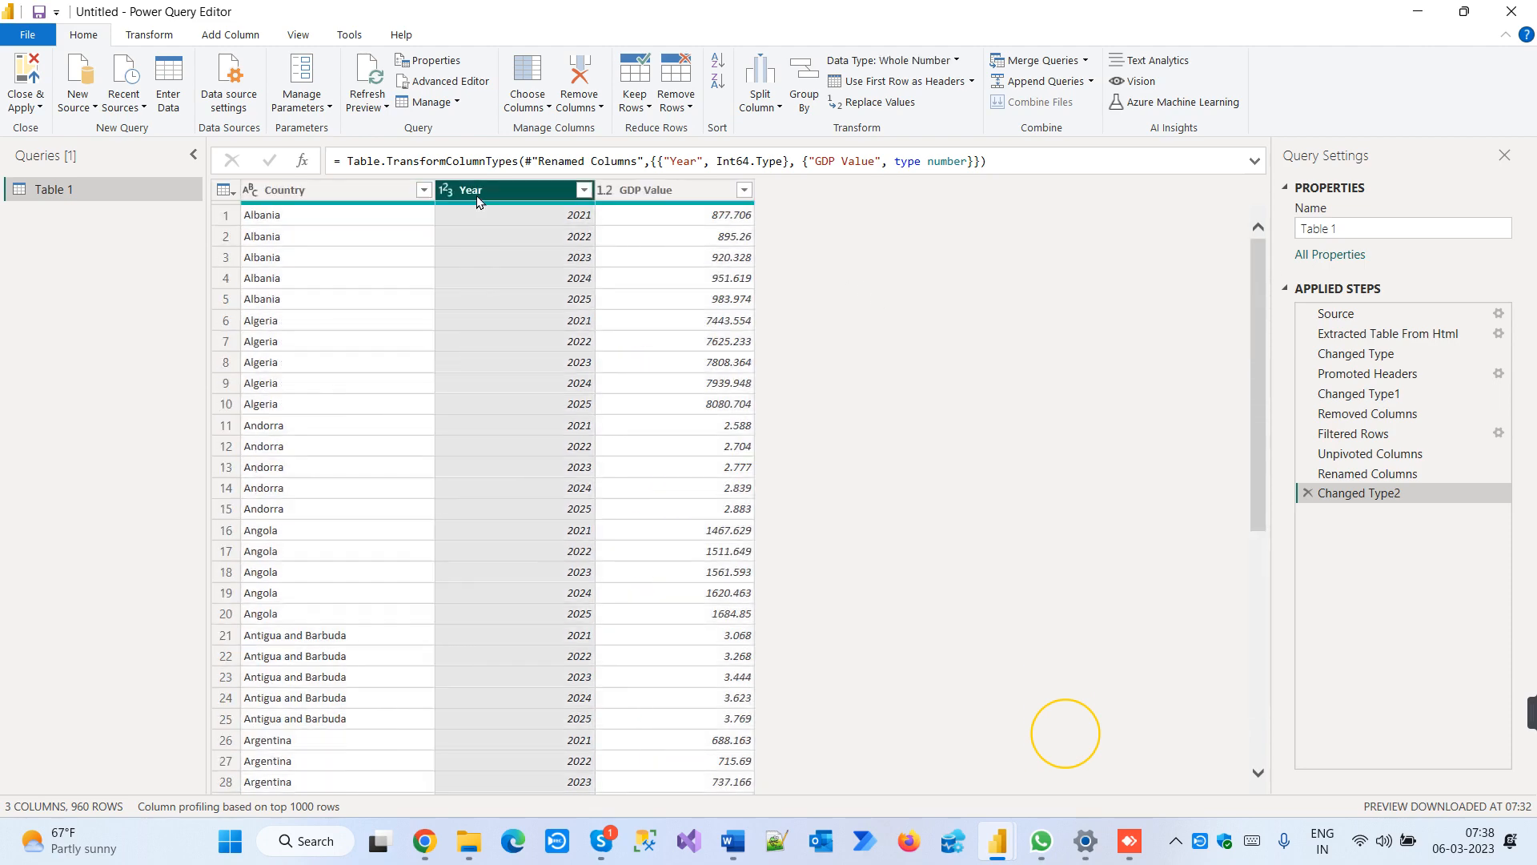
{"action": "left_click", "coordinate": [658, 192]}
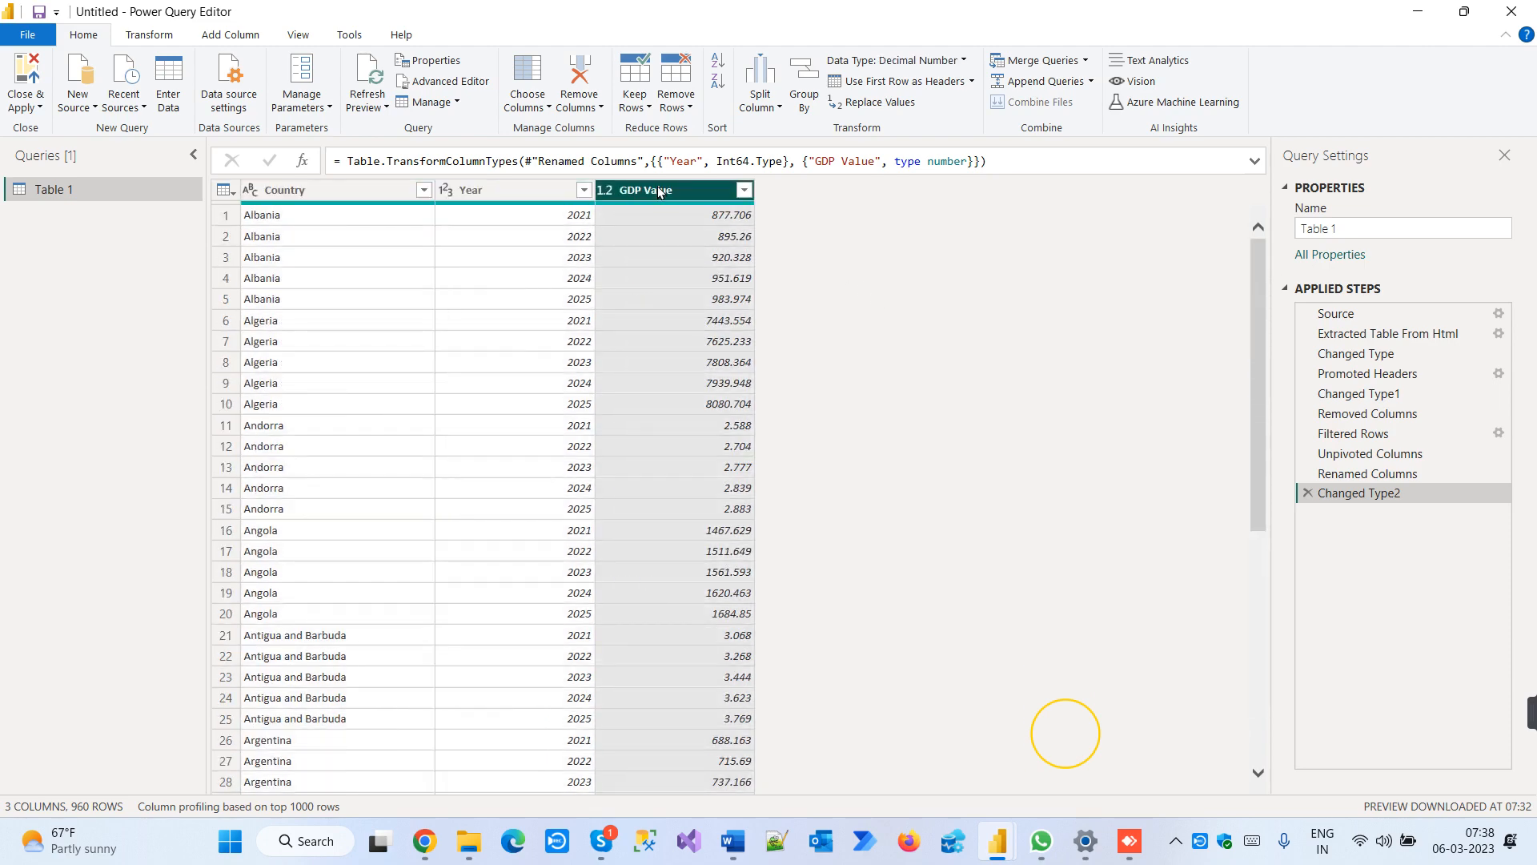
Review the table's columns and the result of every applied step in order, from Source to Changed Type2
{"action": "left_click", "coordinate": [300, 192]}
{"action": "left_click", "coordinate": [480, 192]}
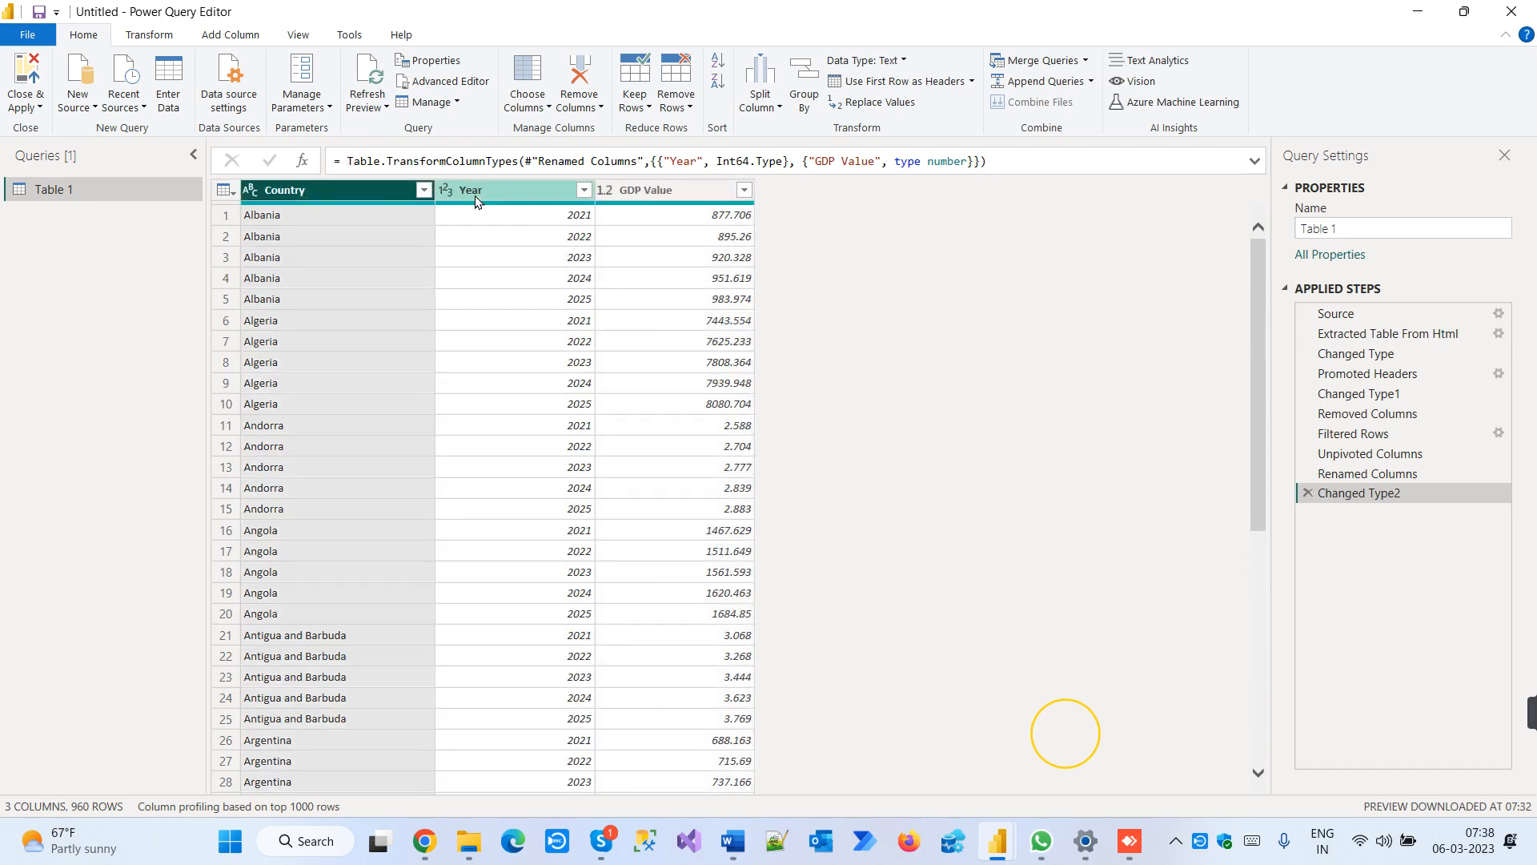
{"action": "left_click", "coordinate": [649, 194]}
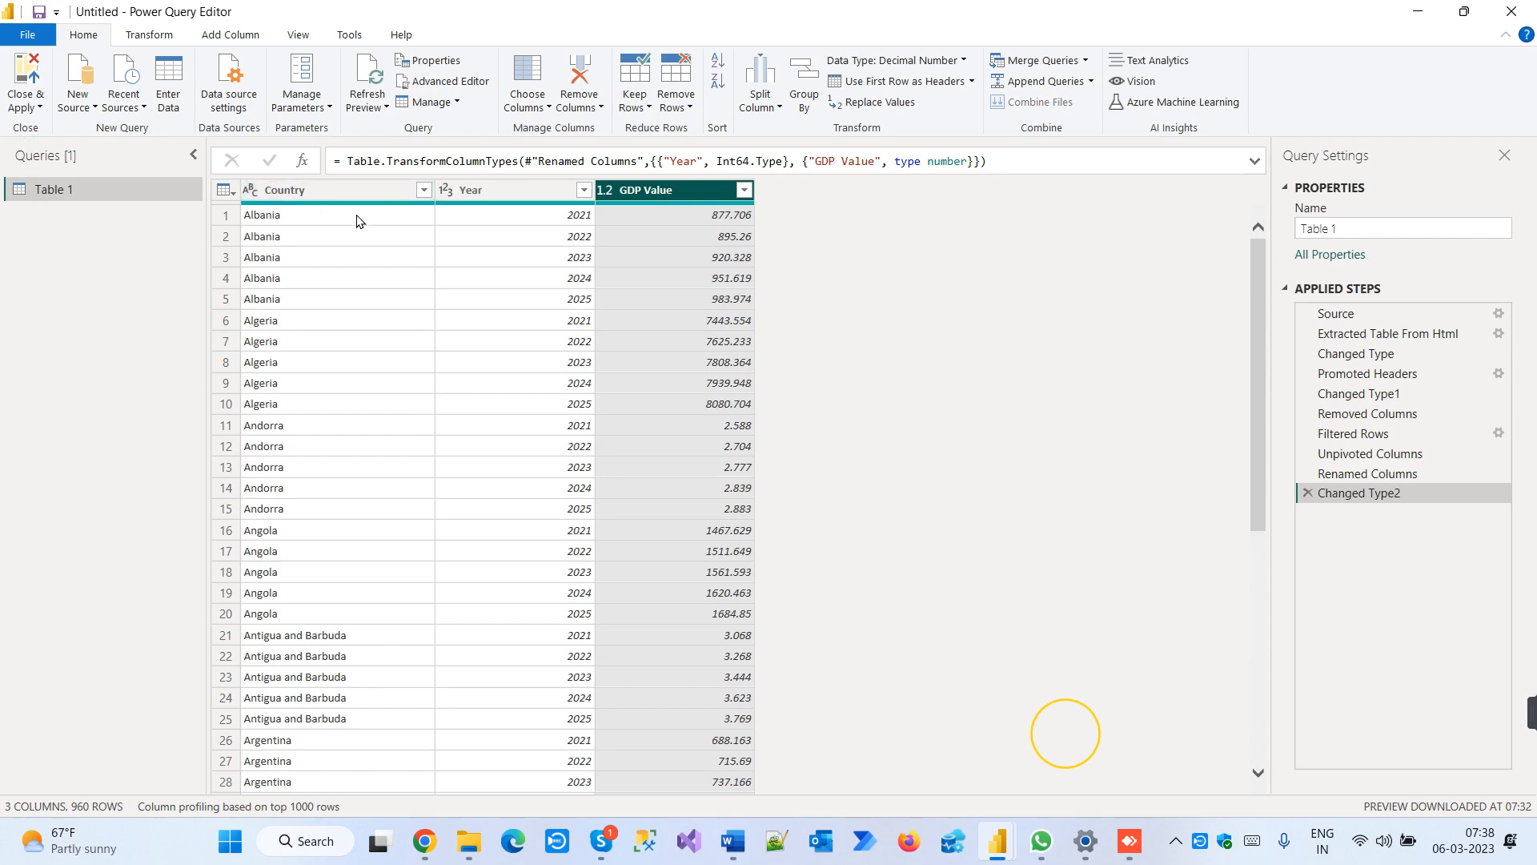
{"action": "left_click", "coordinate": [1372, 314]}
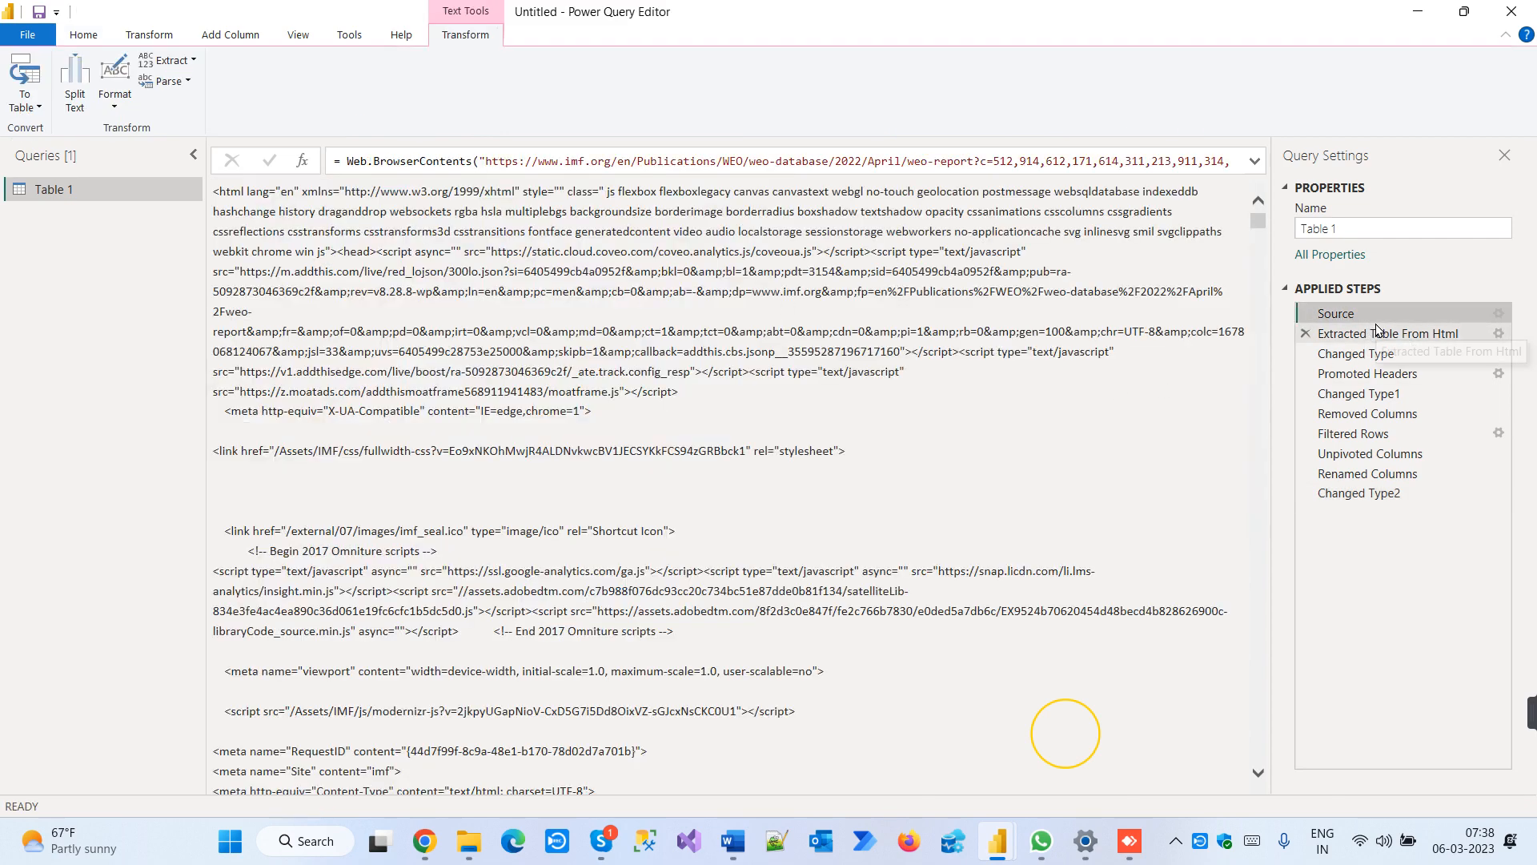
{"action": "left_click", "coordinate": [1378, 334]}
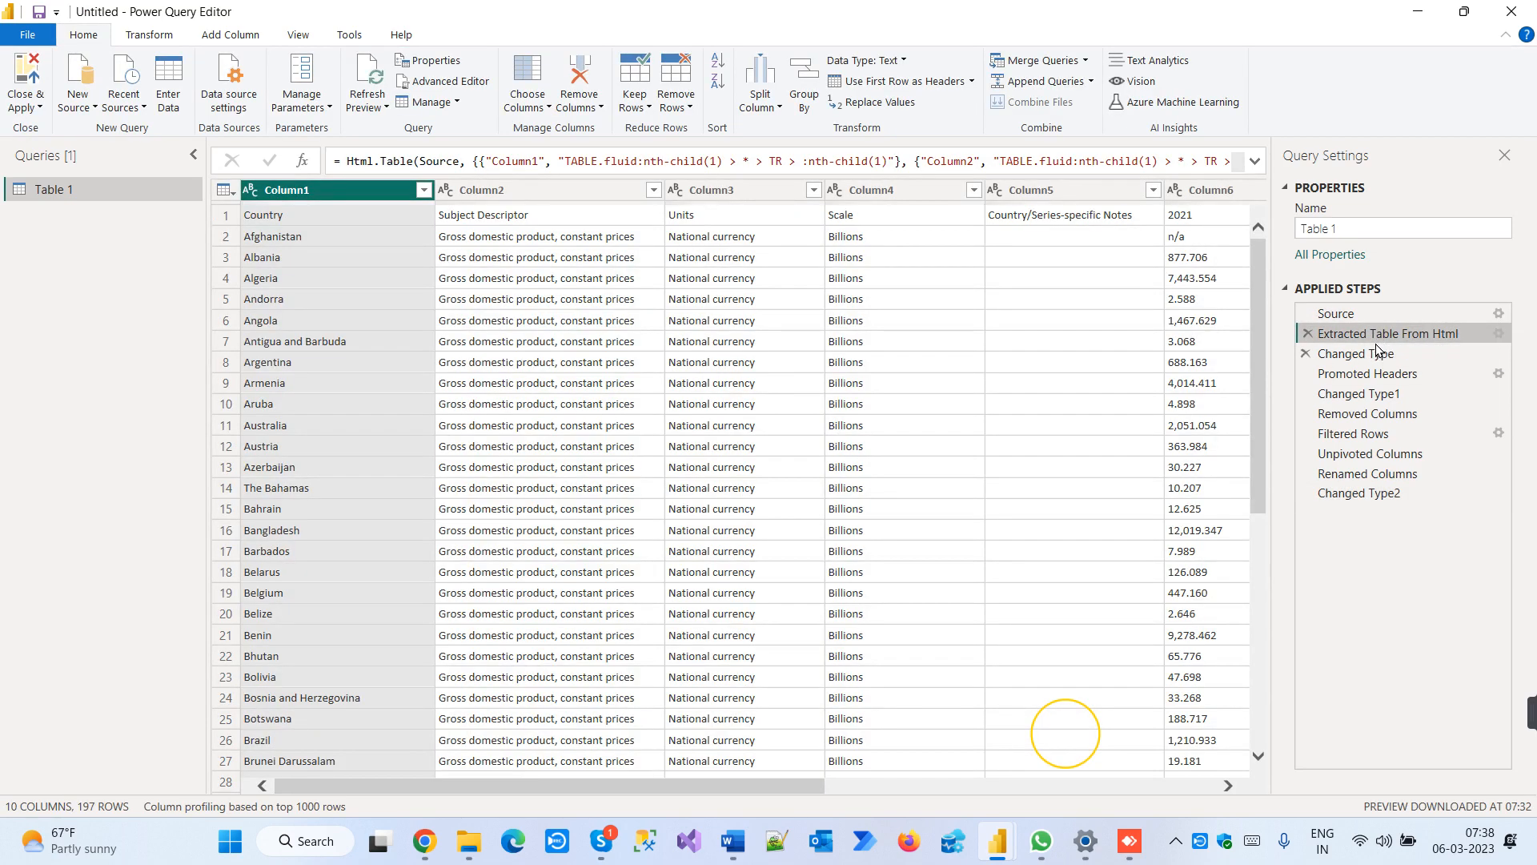
{"action": "left_click", "coordinate": [1379, 355]}
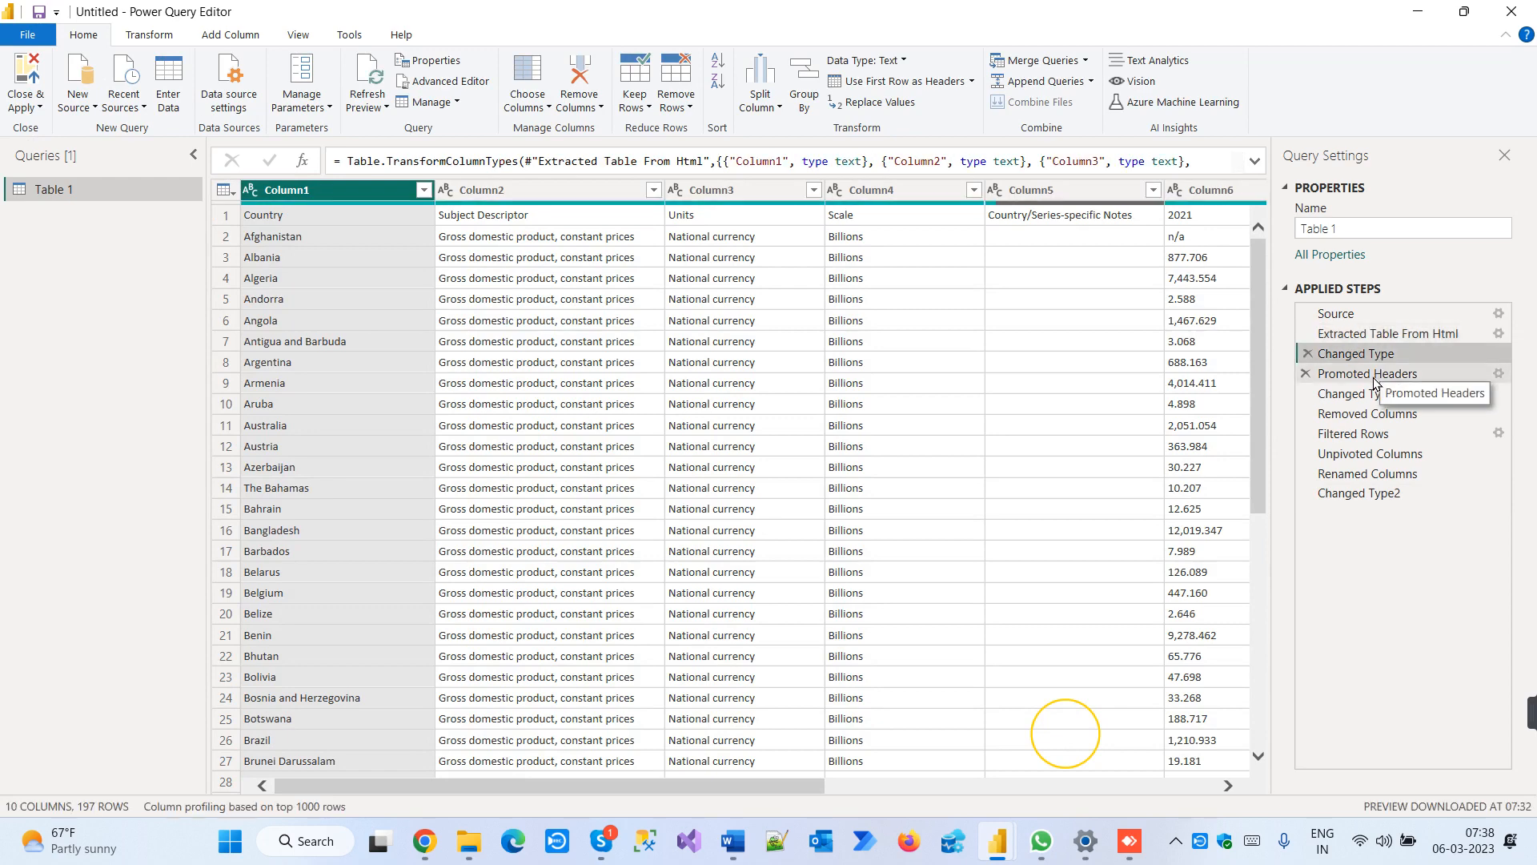
{"action": "left_click", "coordinate": [1371, 376]}
{"action": "left_click", "coordinate": [1370, 394]}
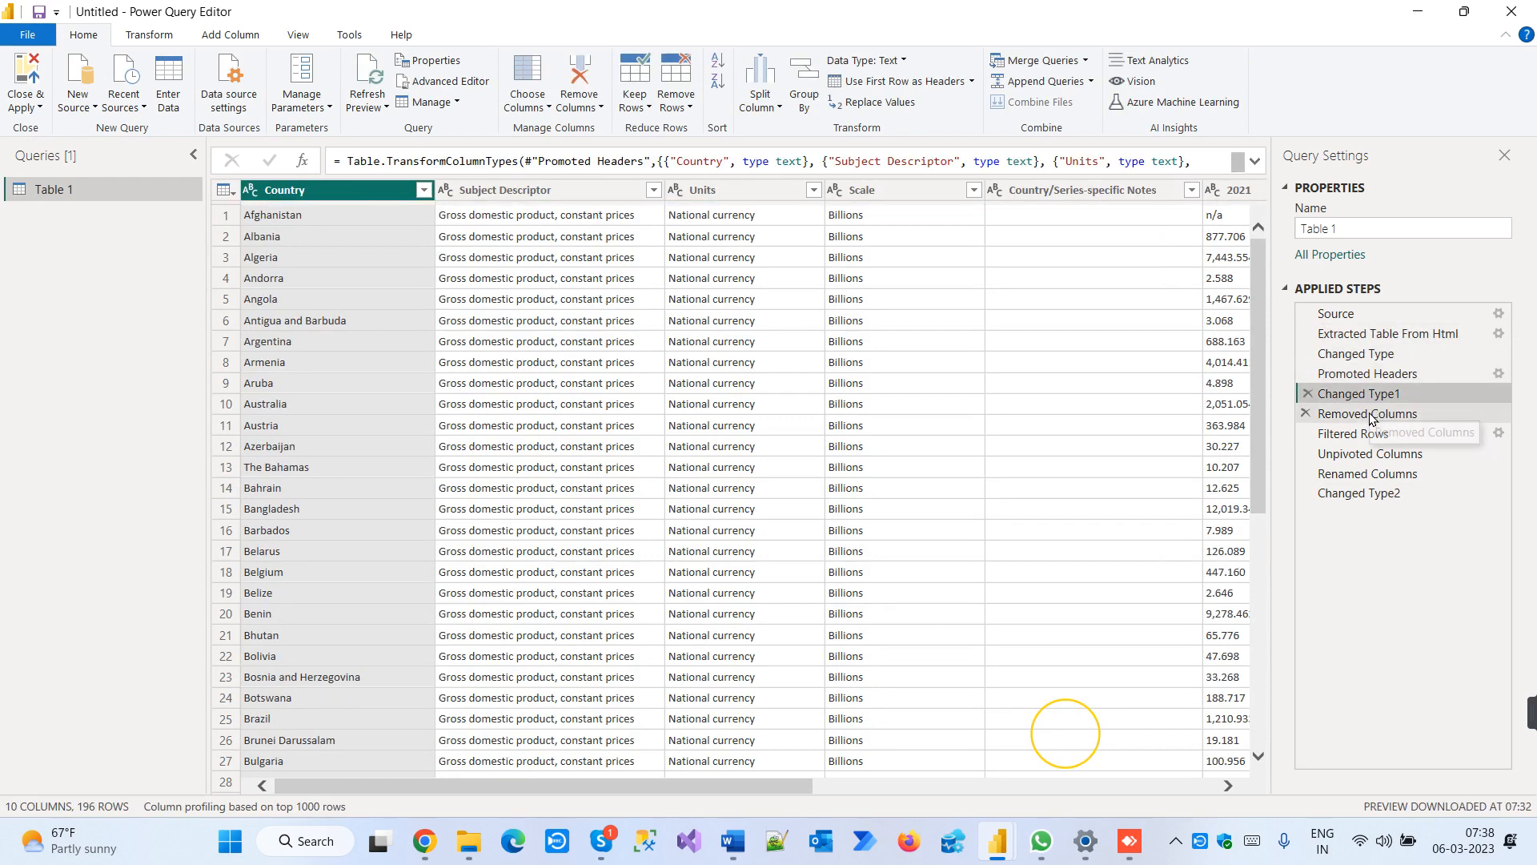
{"action": "left_click", "coordinate": [1369, 414]}
{"action": "left_click", "coordinate": [1351, 435]}
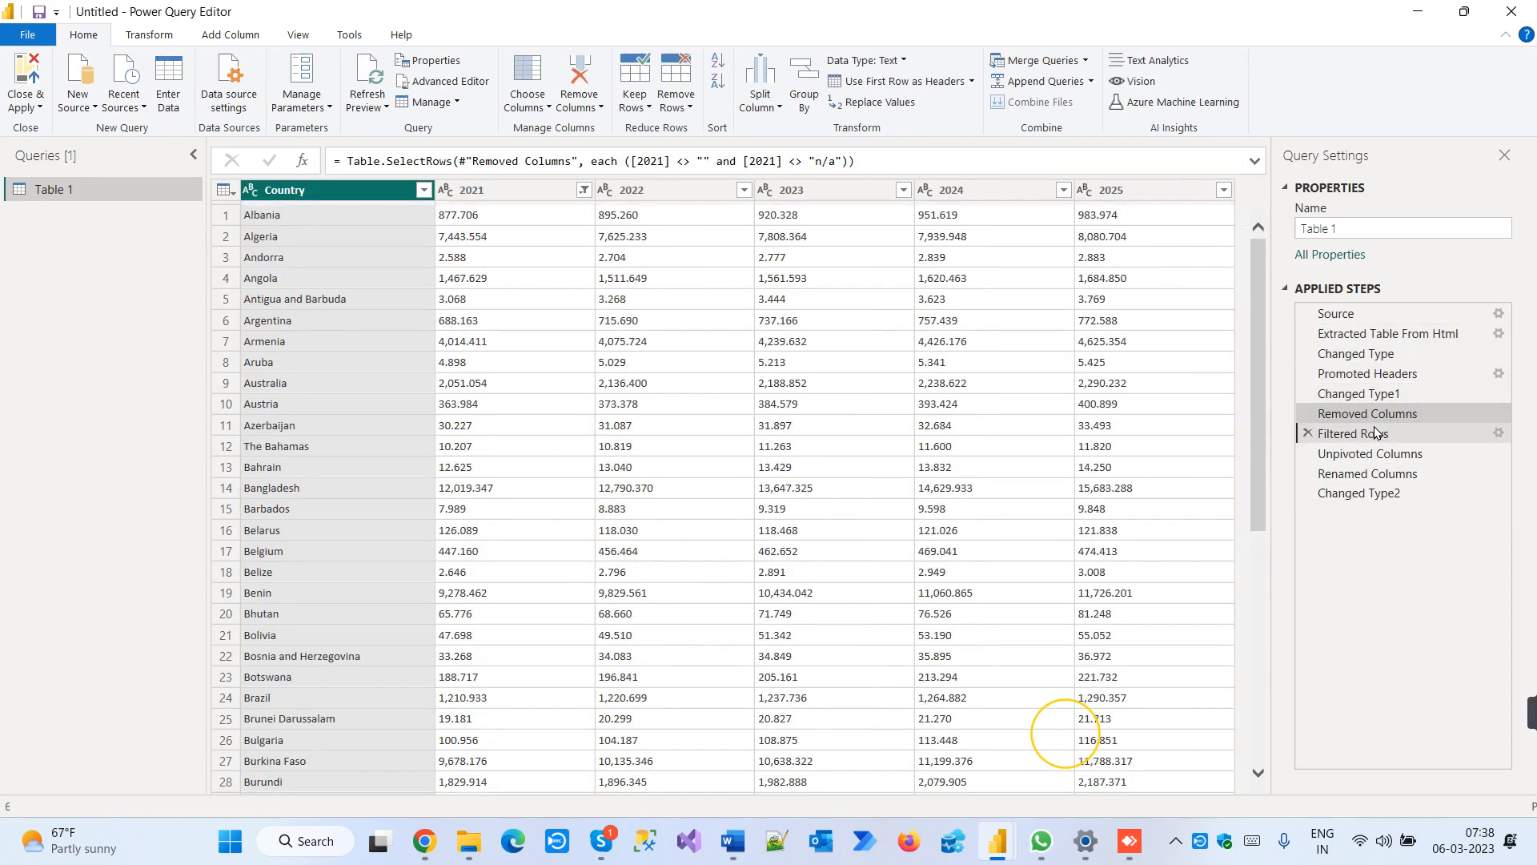
{"action": "left_click", "coordinate": [1361, 454]}
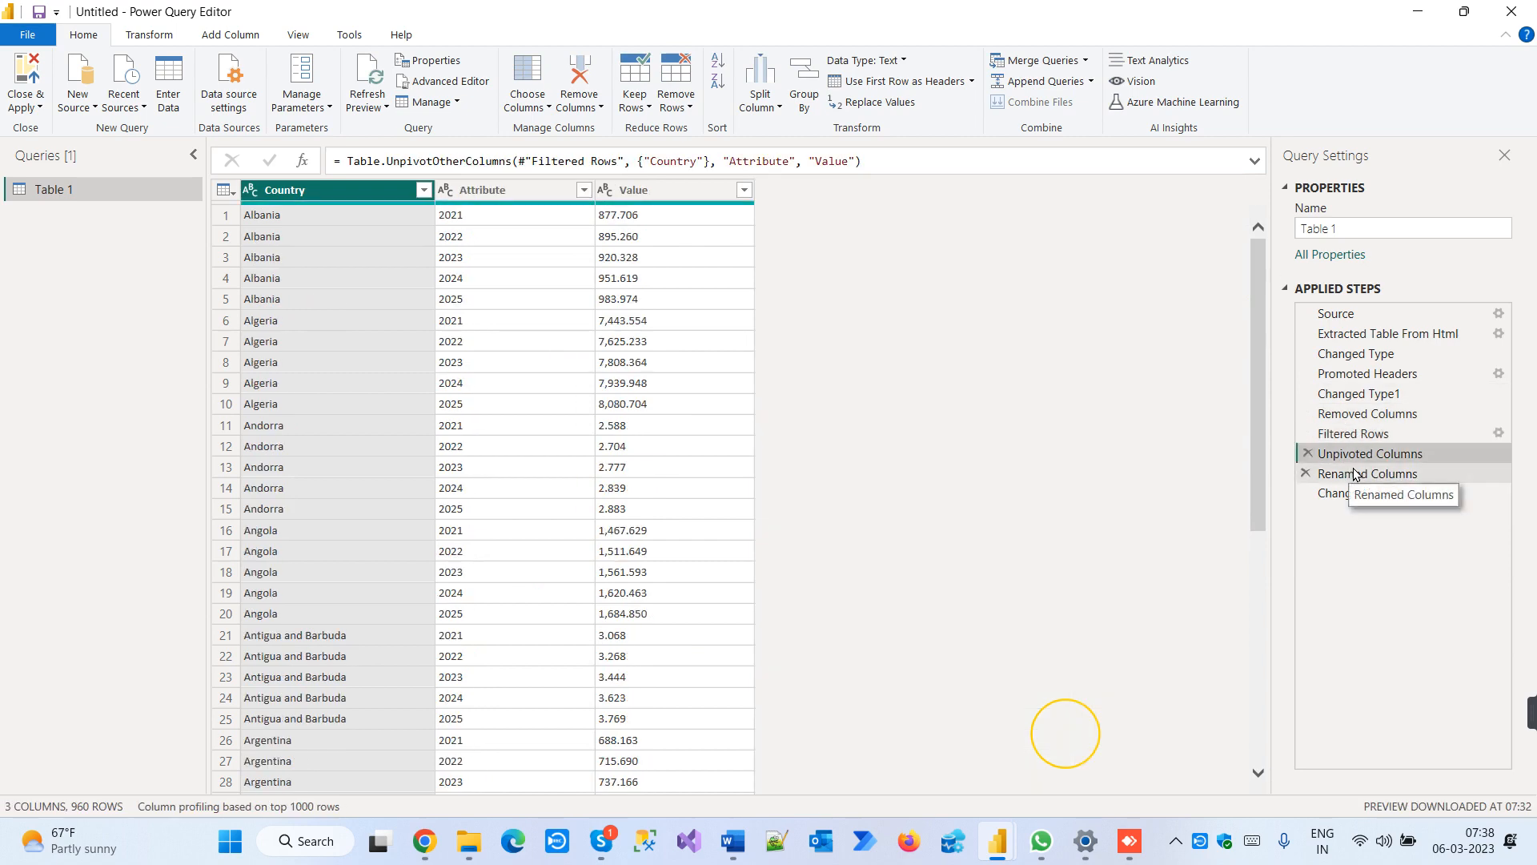
{"action": "left_click", "coordinate": [1362, 474]}
{"action": "left_click", "coordinate": [1367, 495]}
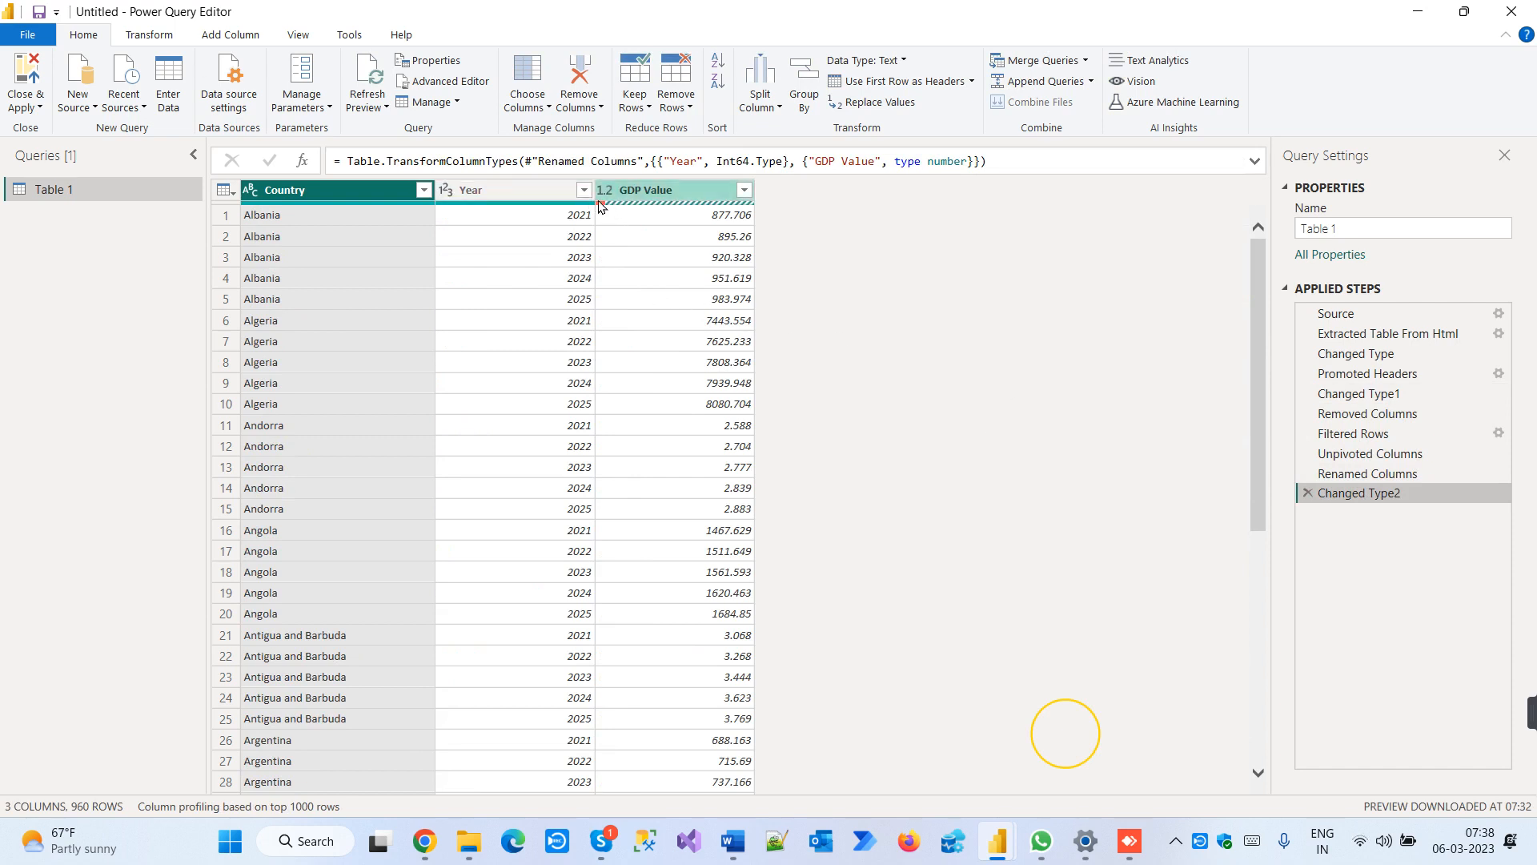
Check the Country column for errors by keeping only its error rows, and remove that check from the query
{"action": "left_click", "coordinate": [642, 107]}
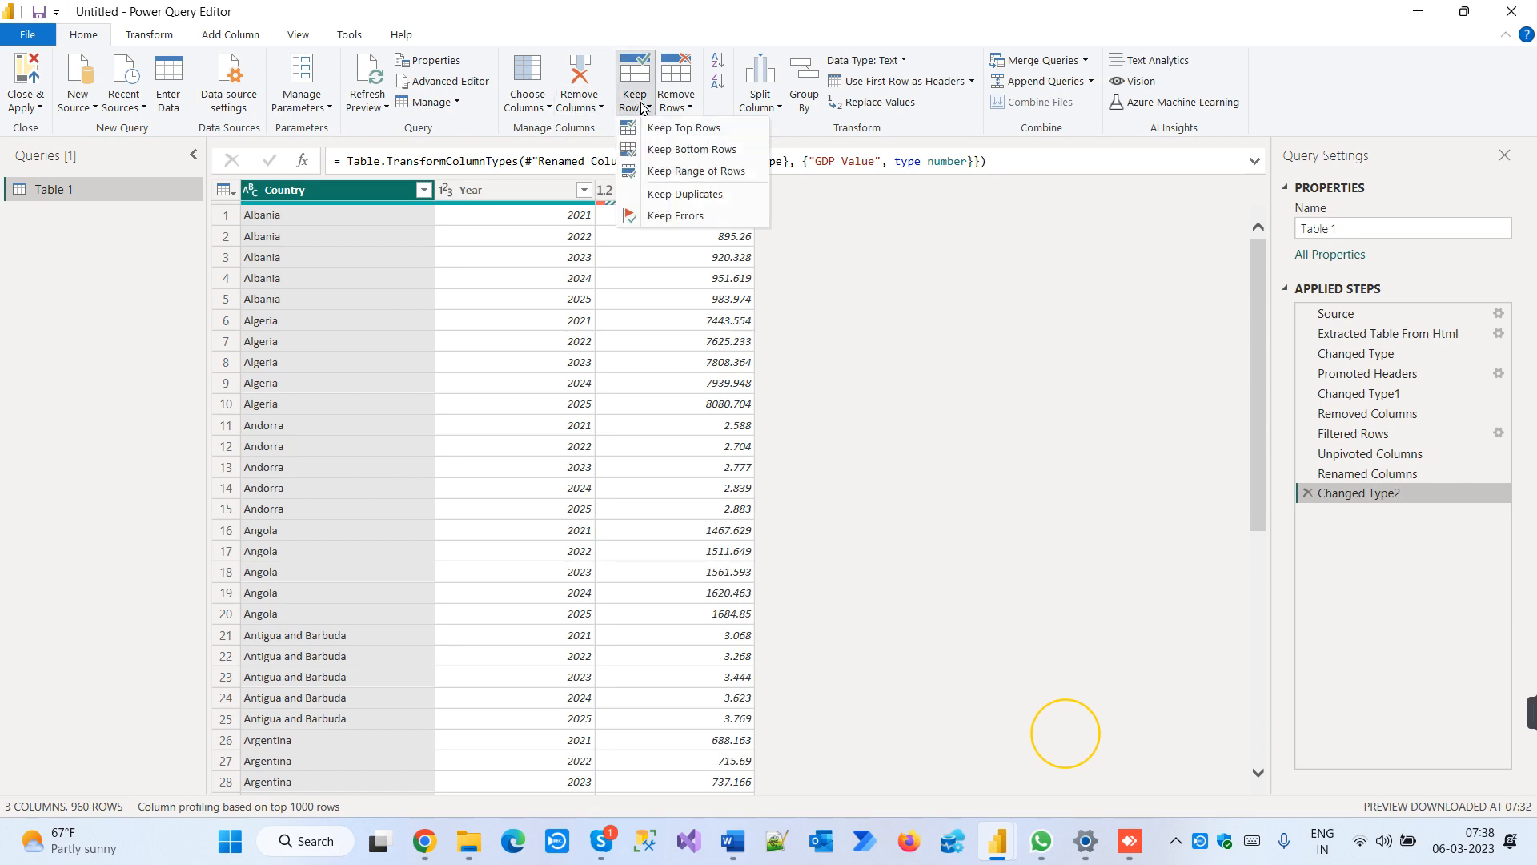
{"action": "left_click", "coordinate": [685, 218]}
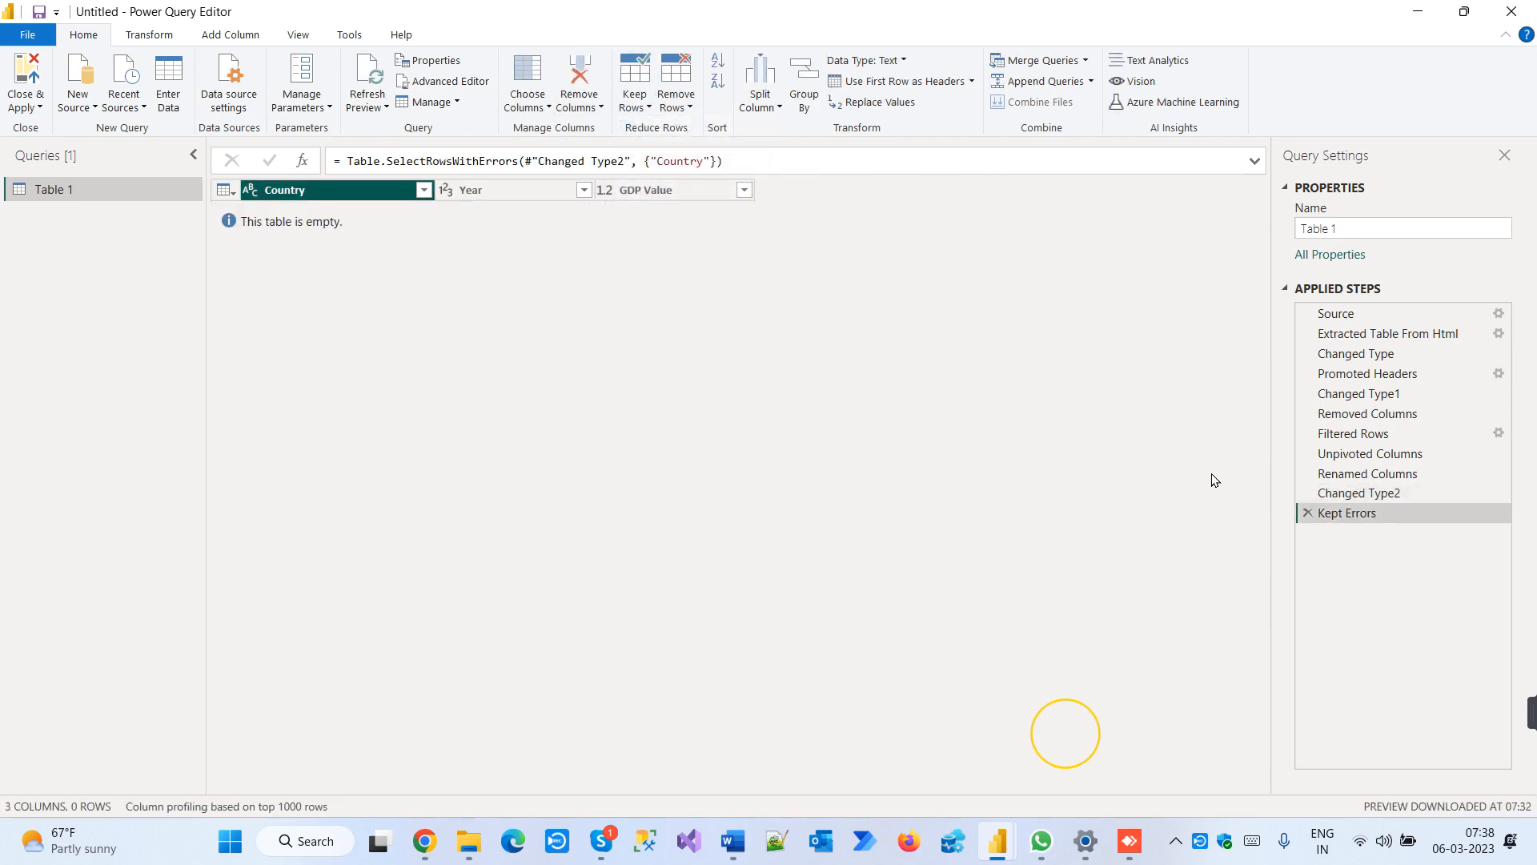
{"action": "left_click", "coordinate": [1308, 513]}
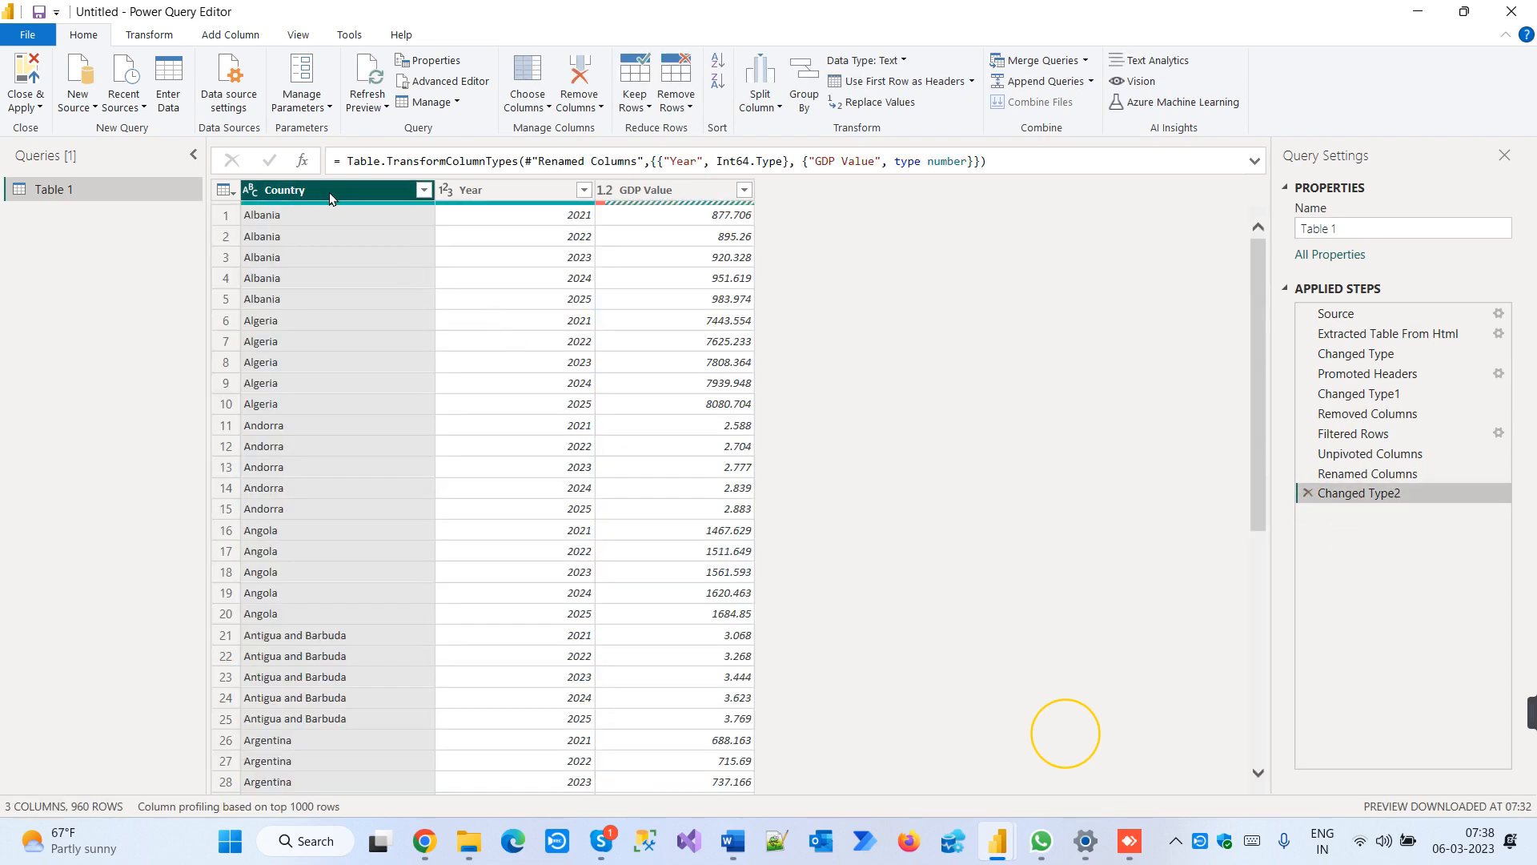
Keep only the error rows of the GDP Value column, inspect the first error's details, and remove the Kept Errors step
{"action": "left_click", "coordinate": [632, 193]}
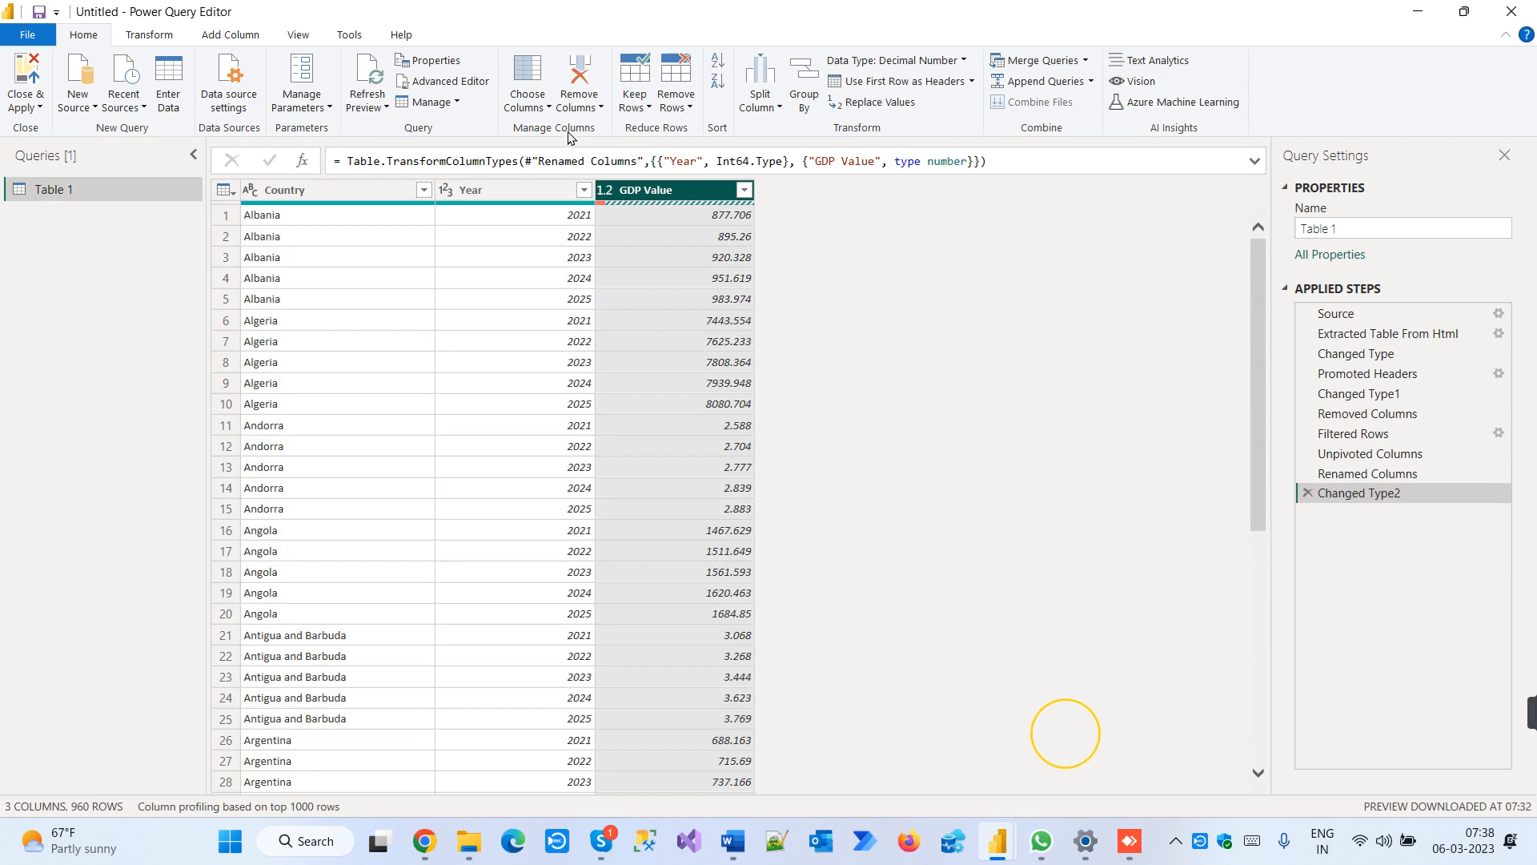
{"action": "left_click", "coordinate": [579, 103]}
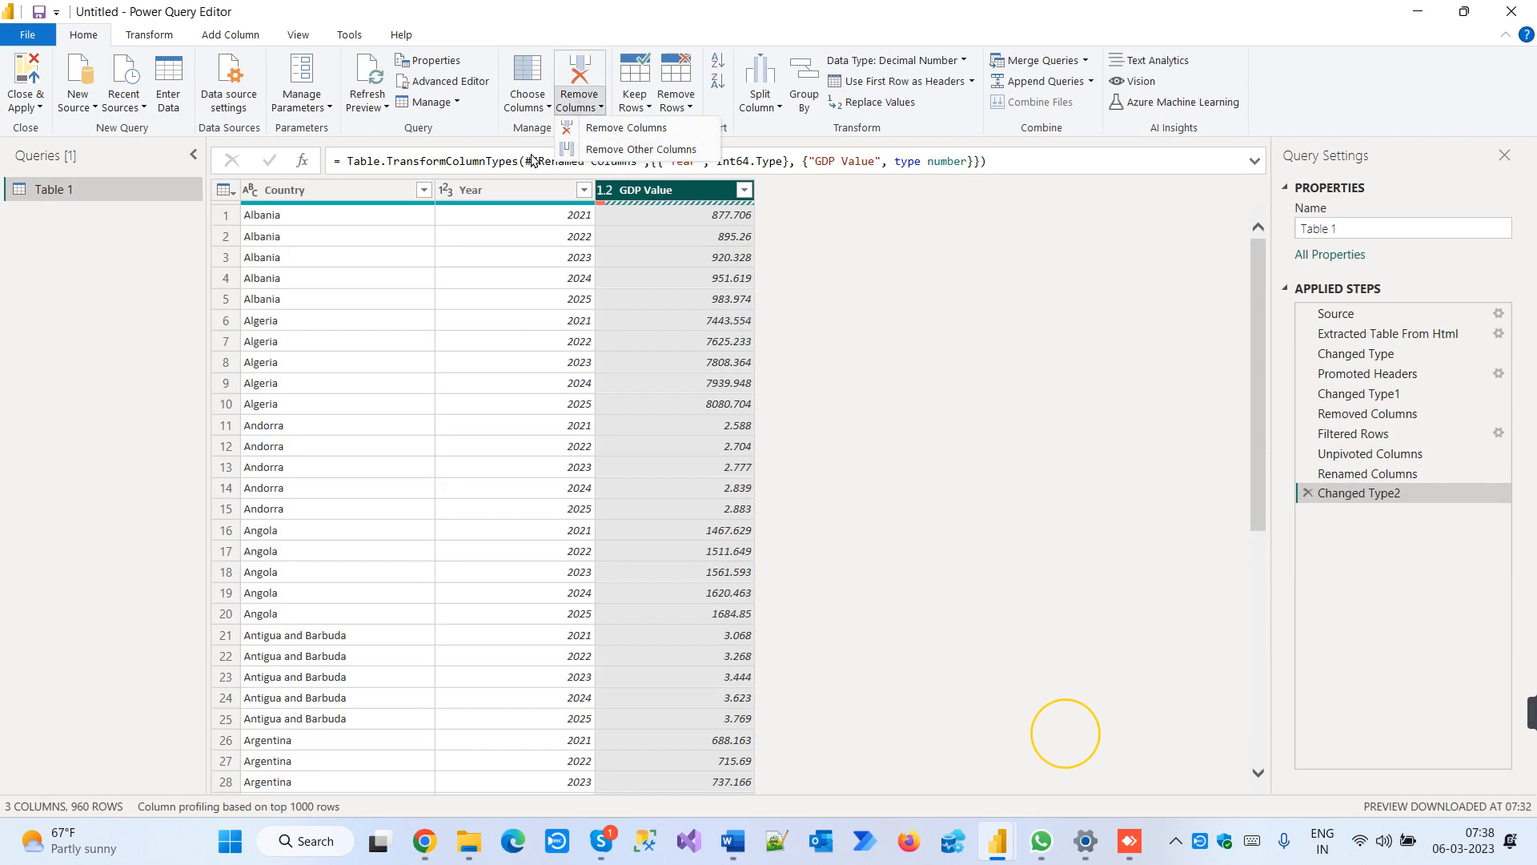
{"action": "left_click", "coordinate": [856, 242]}
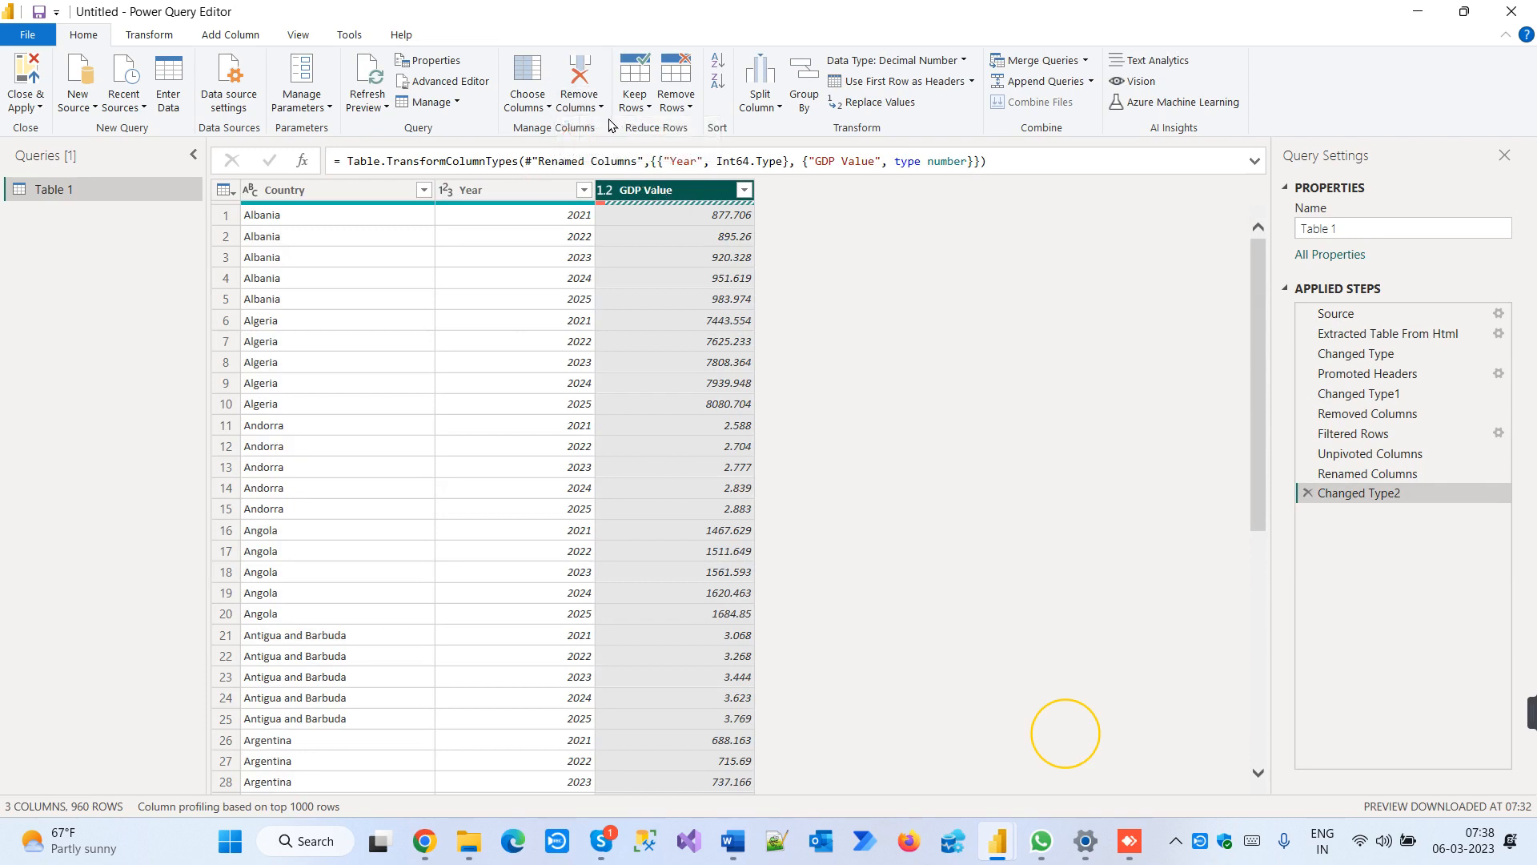
{"action": "left_click", "coordinate": [636, 103]}
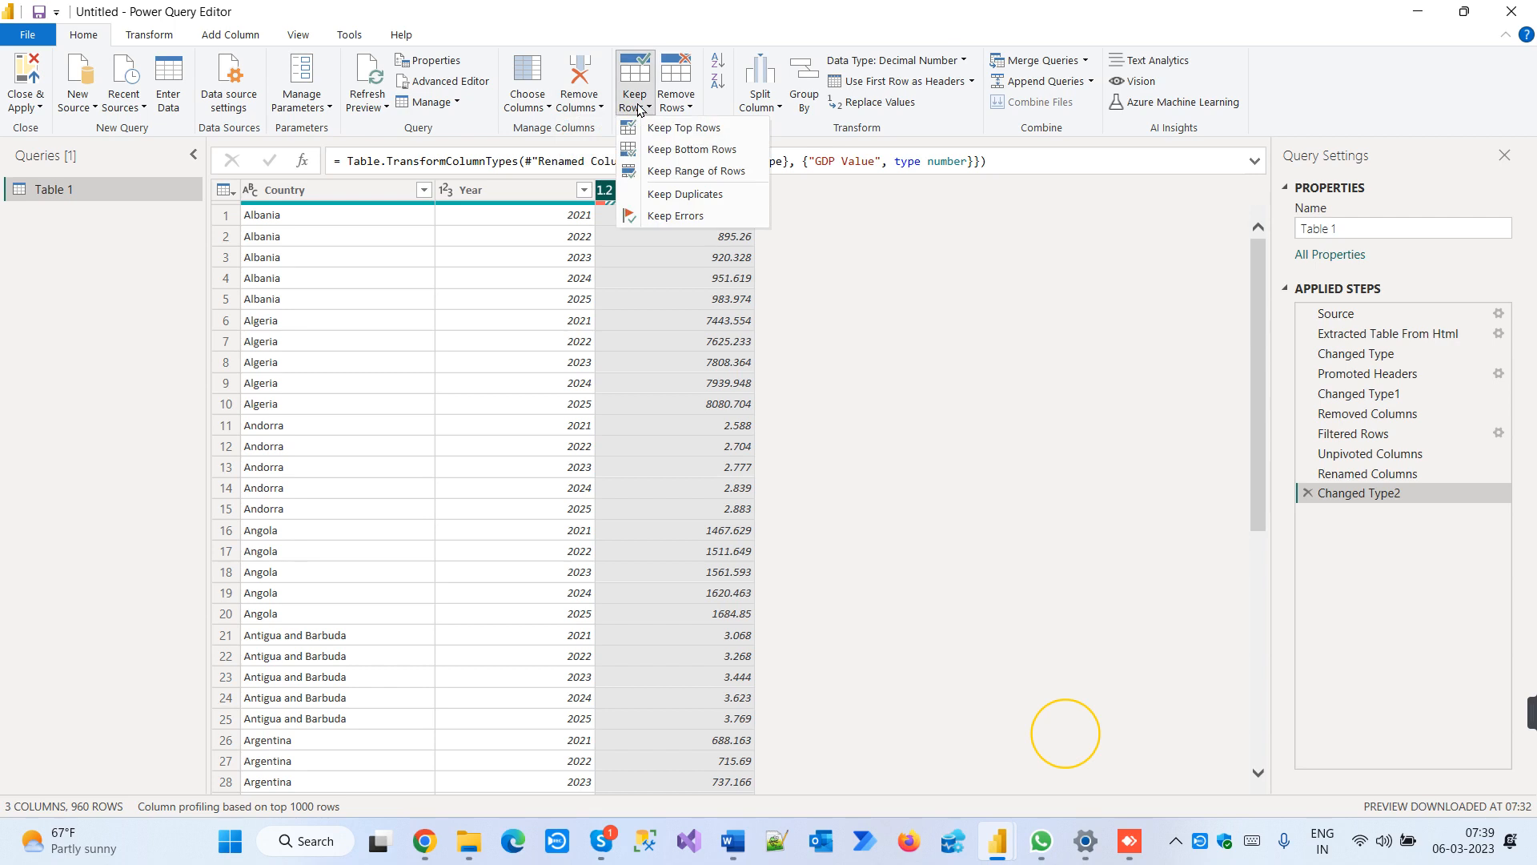
{"action": "left_click", "coordinate": [653, 215]}
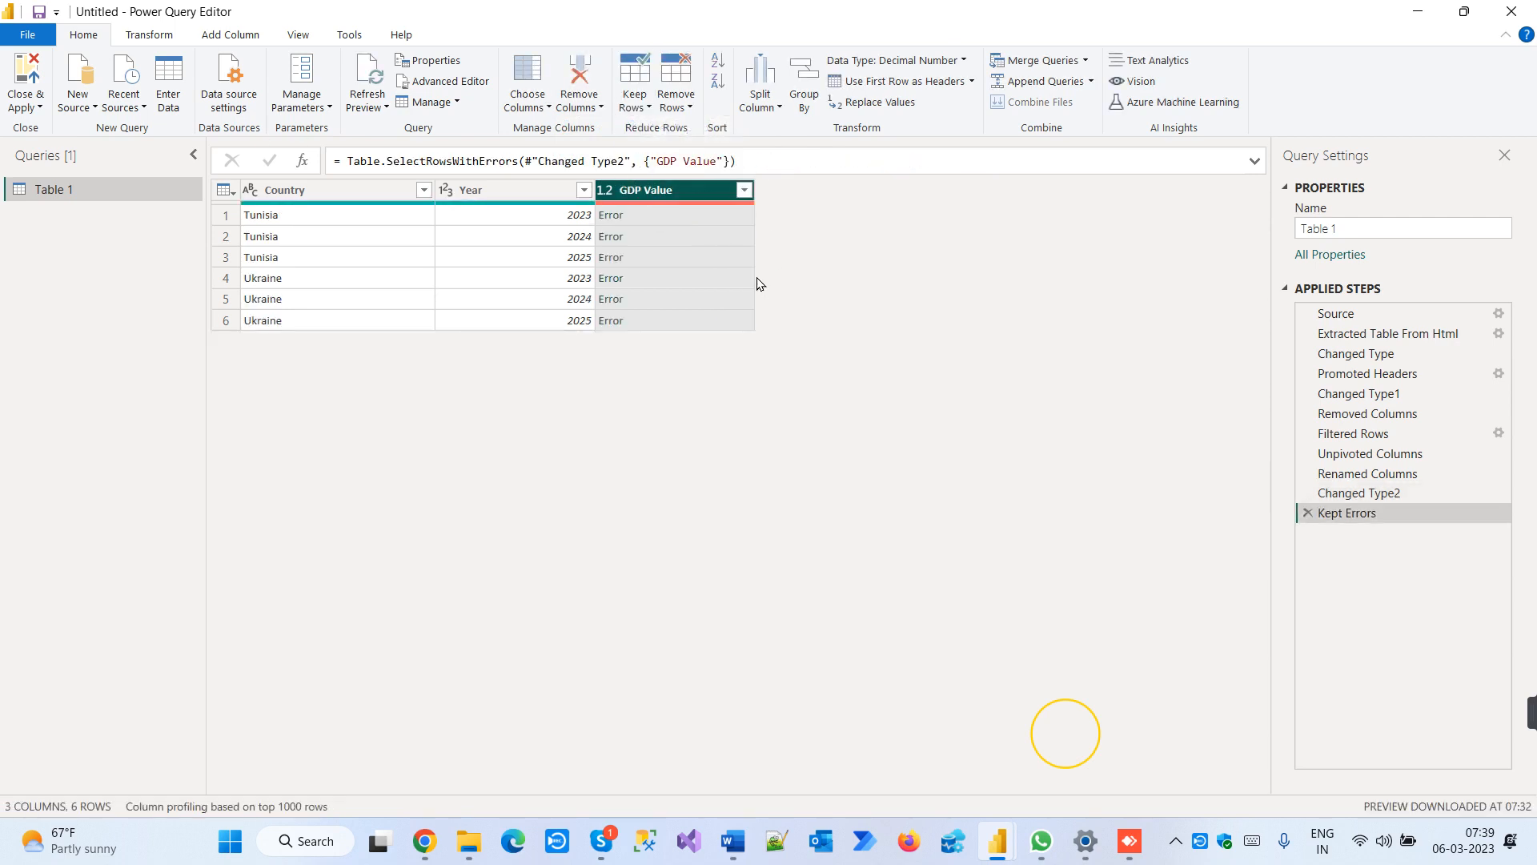
{"action": "left_click", "coordinate": [671, 216]}
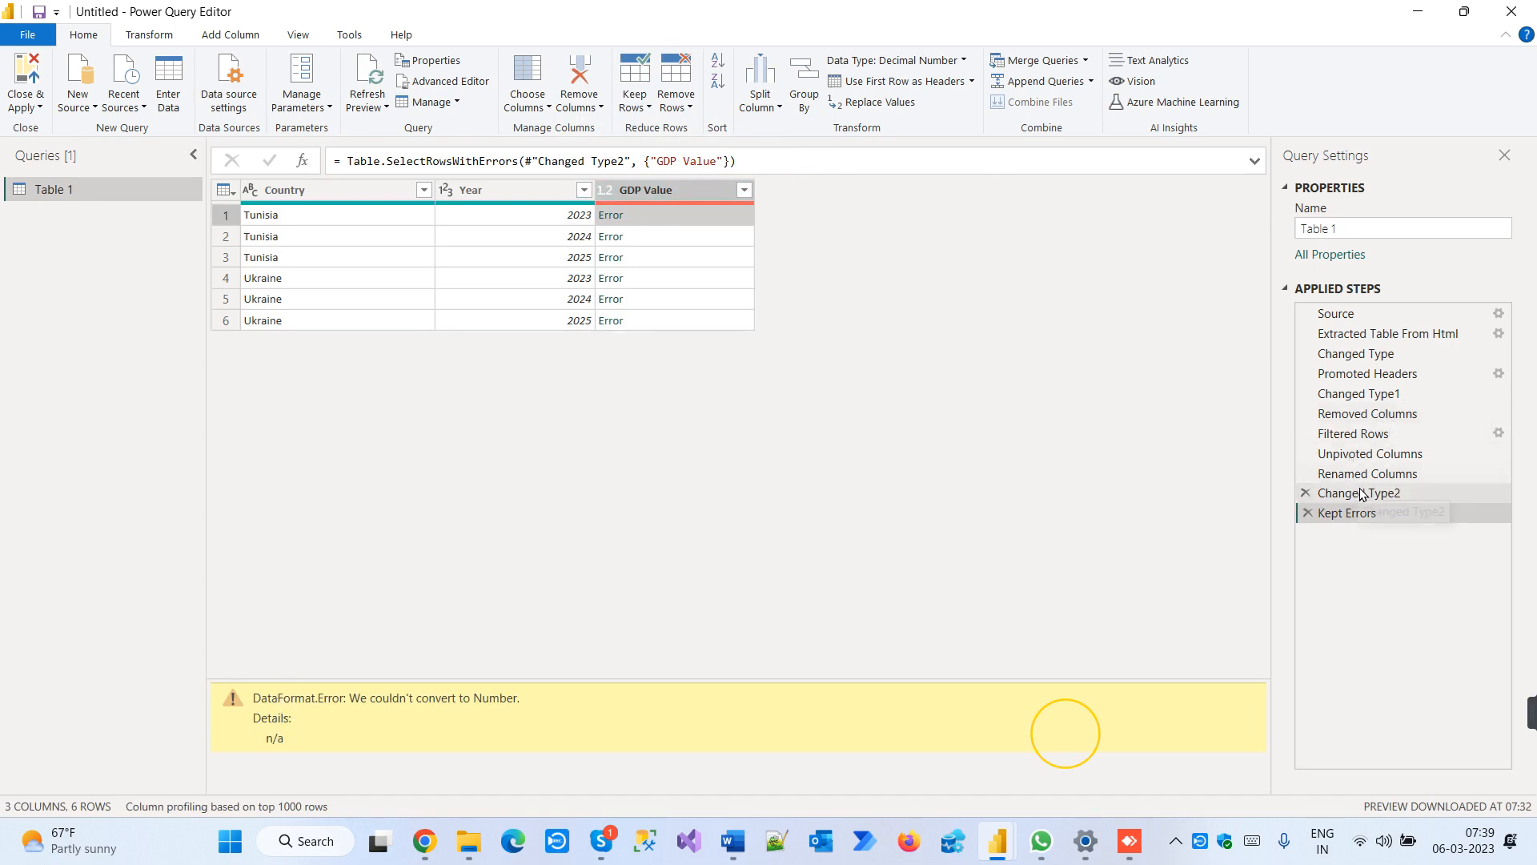
{"action": "left_click", "coordinate": [1308, 513]}
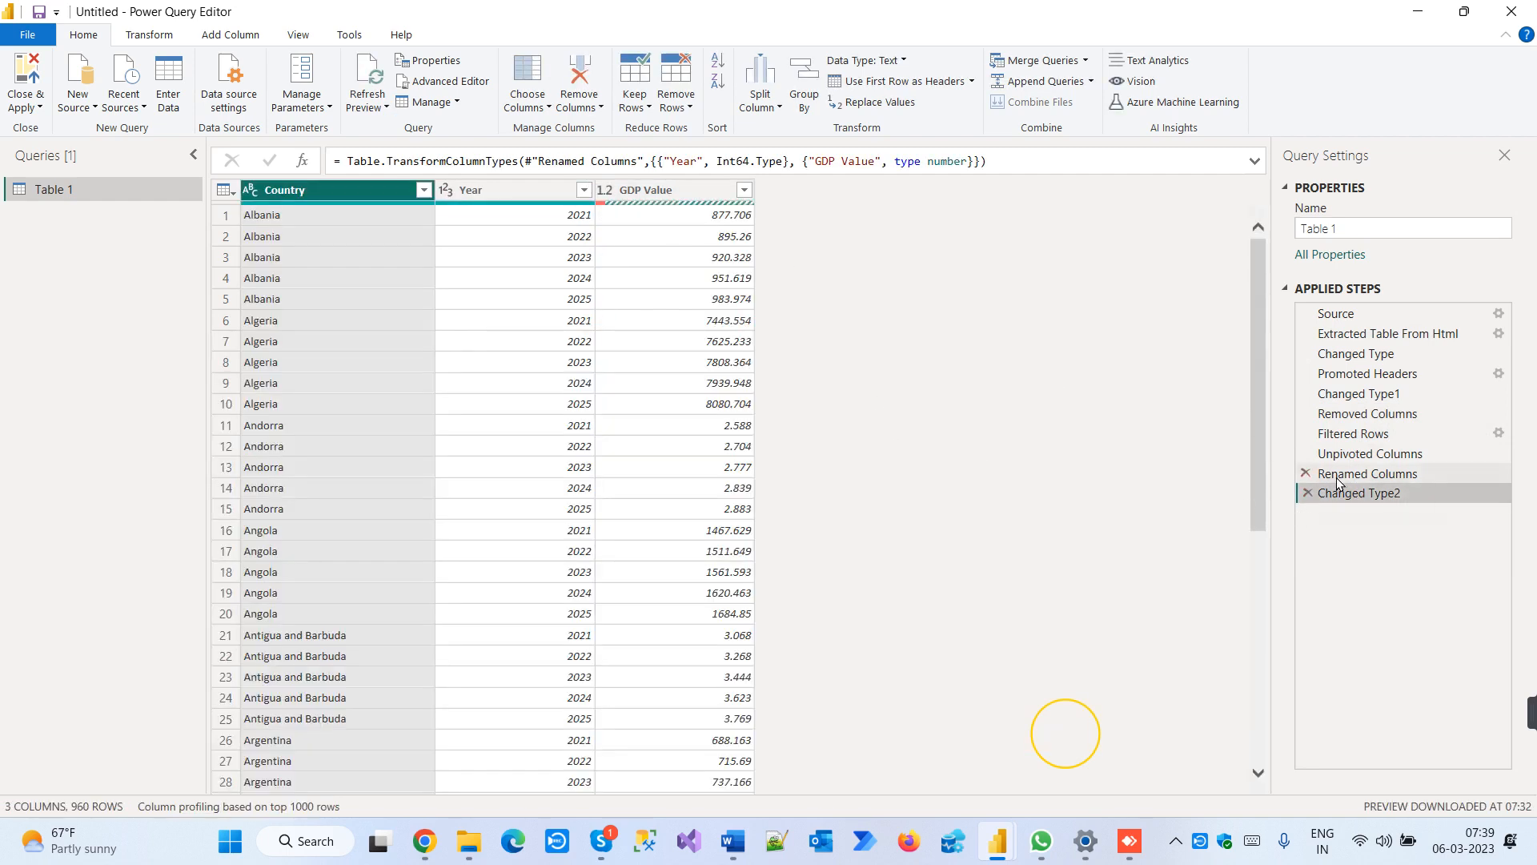
Compare the Renamed Columns and Changed Type2 steps and delete Changed Type2 from the query
{"action": "left_click", "coordinate": [1369, 476]}
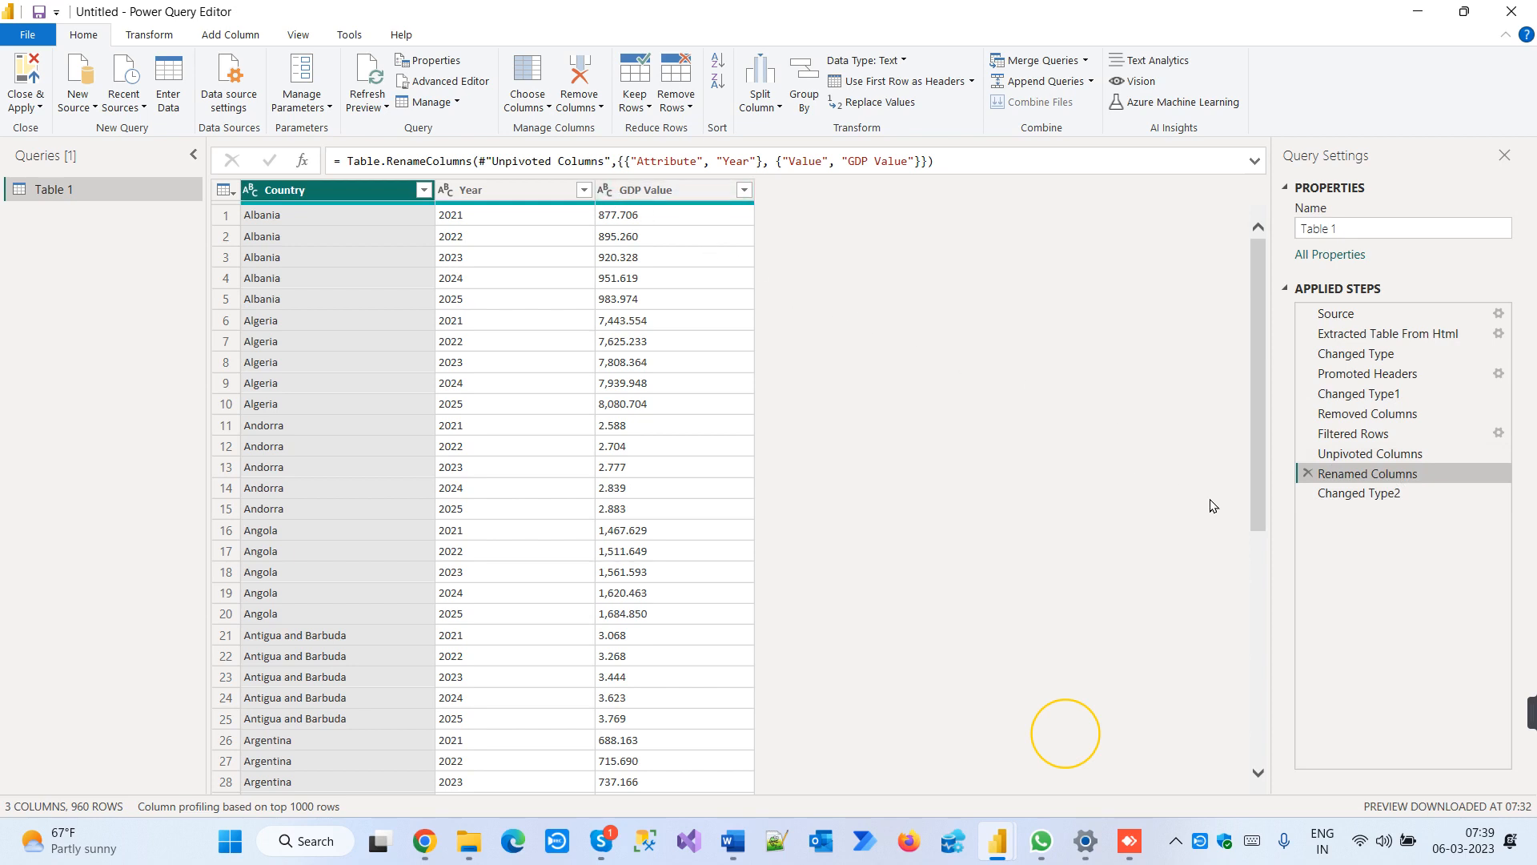
{"action": "left_click", "coordinate": [1353, 493]}
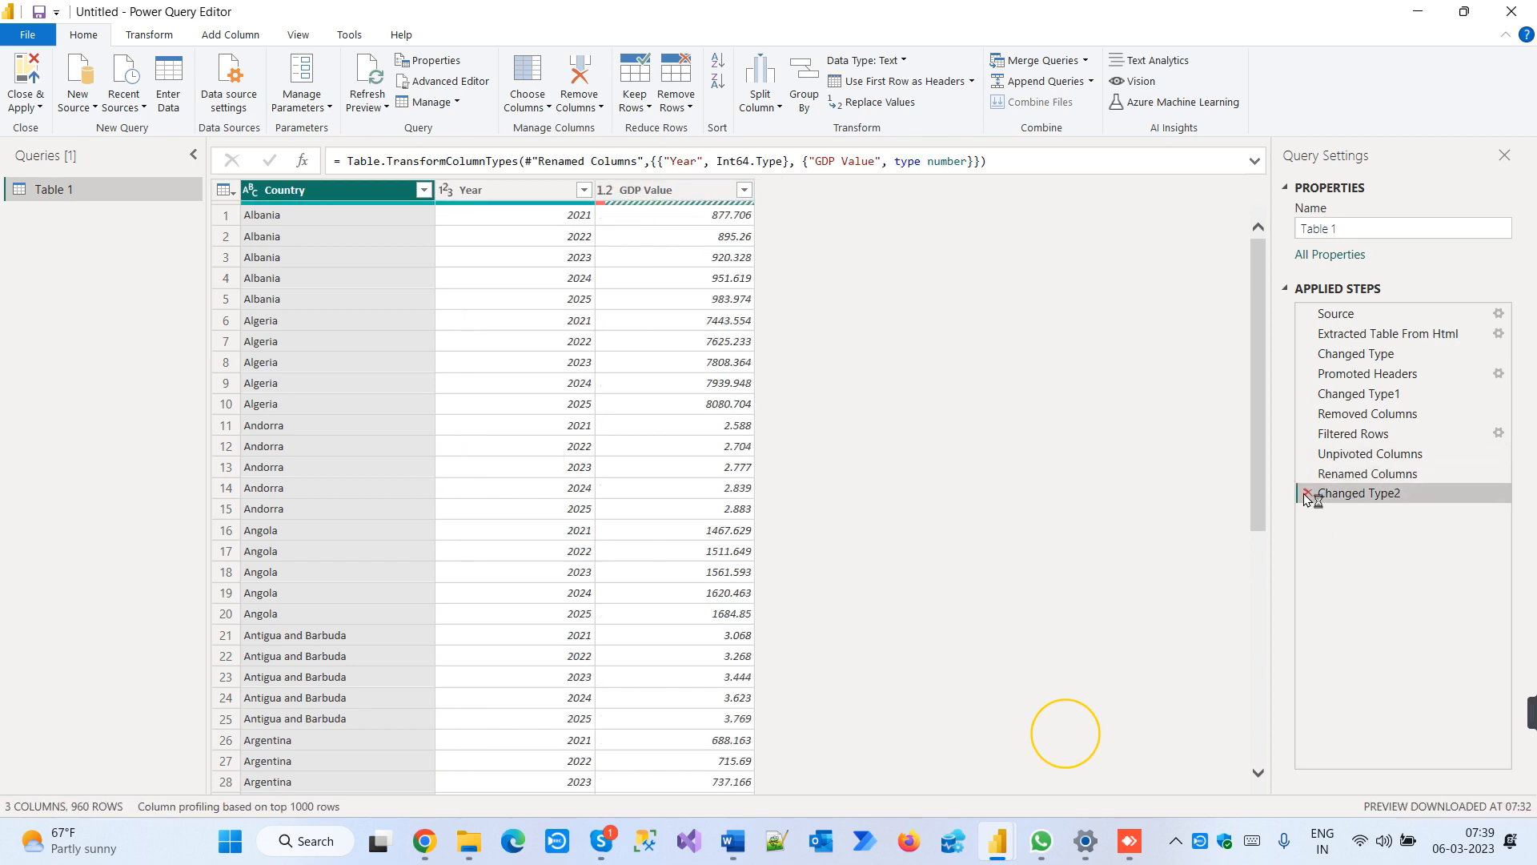
{"action": "left_click", "coordinate": [1306, 494]}
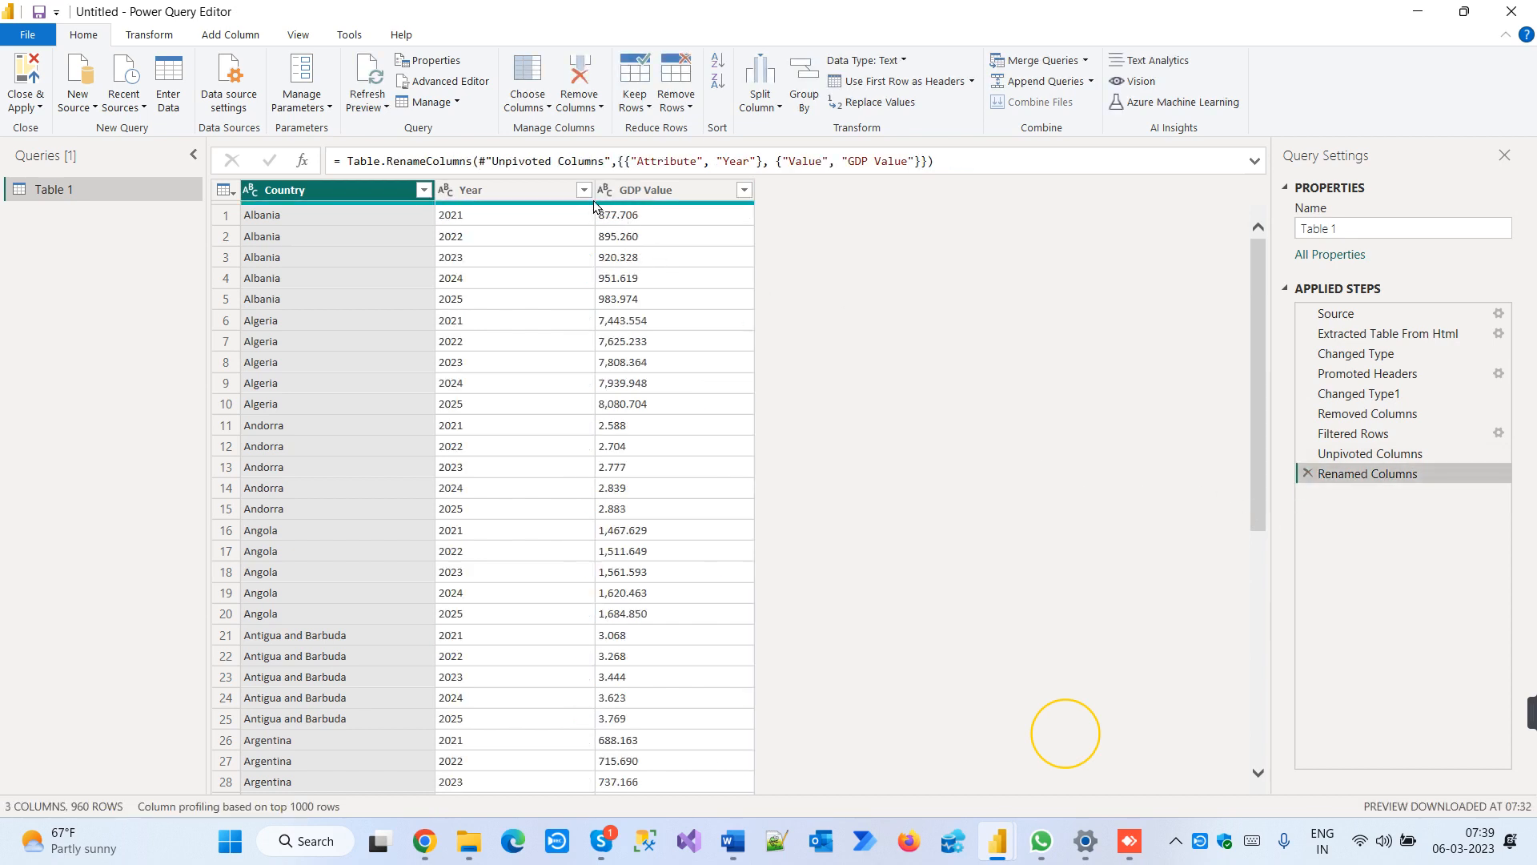
Filter the GDP Value column to exclude the n/a rows
{"action": "left_click", "coordinate": [743, 189]}
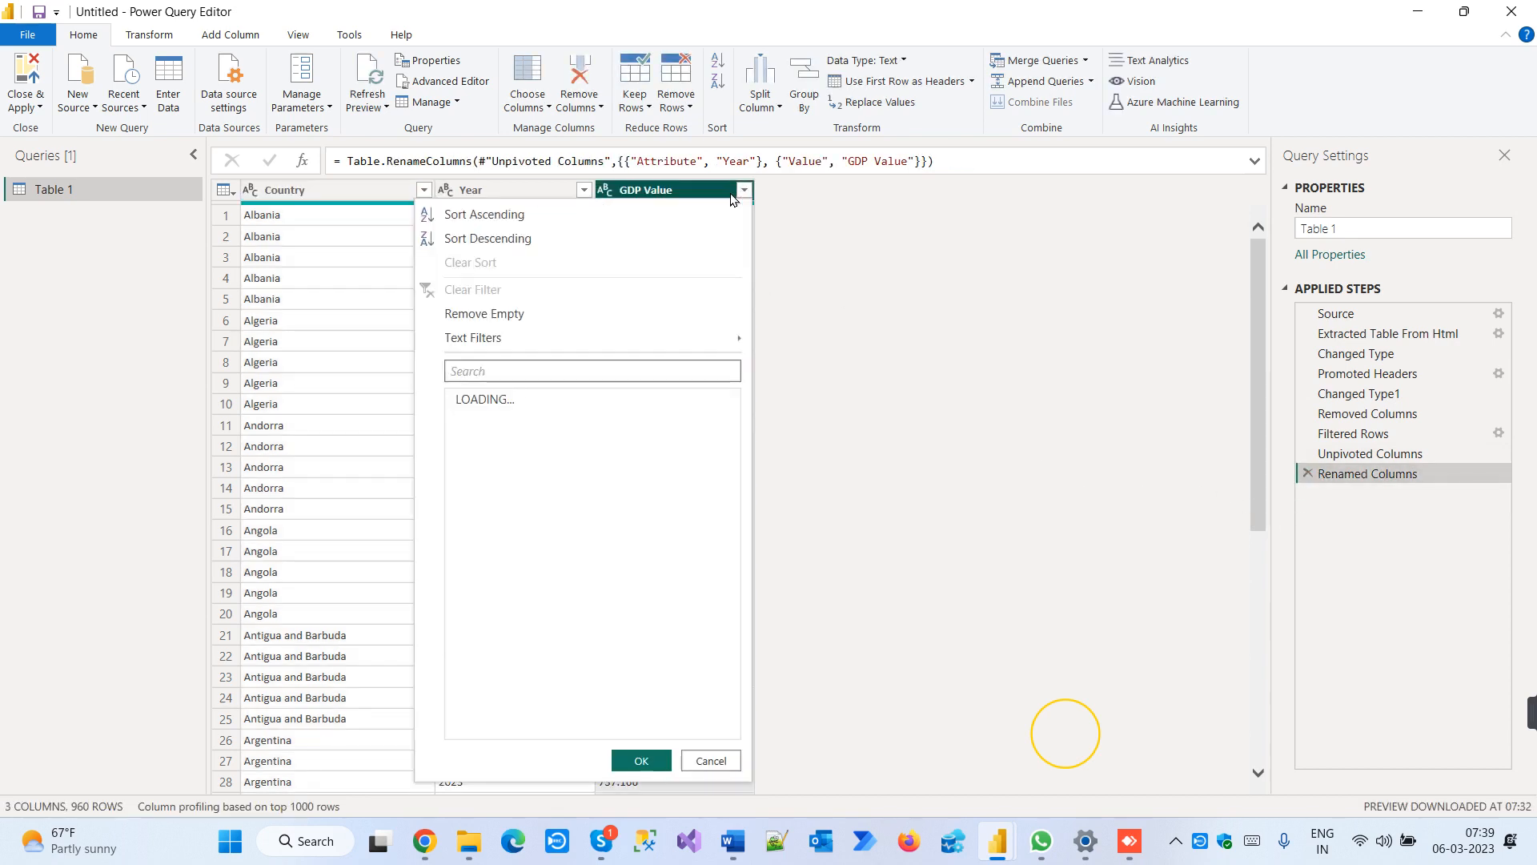
{"action": "left_click", "coordinate": [560, 372]}
{"action": "type", "text": "n"}
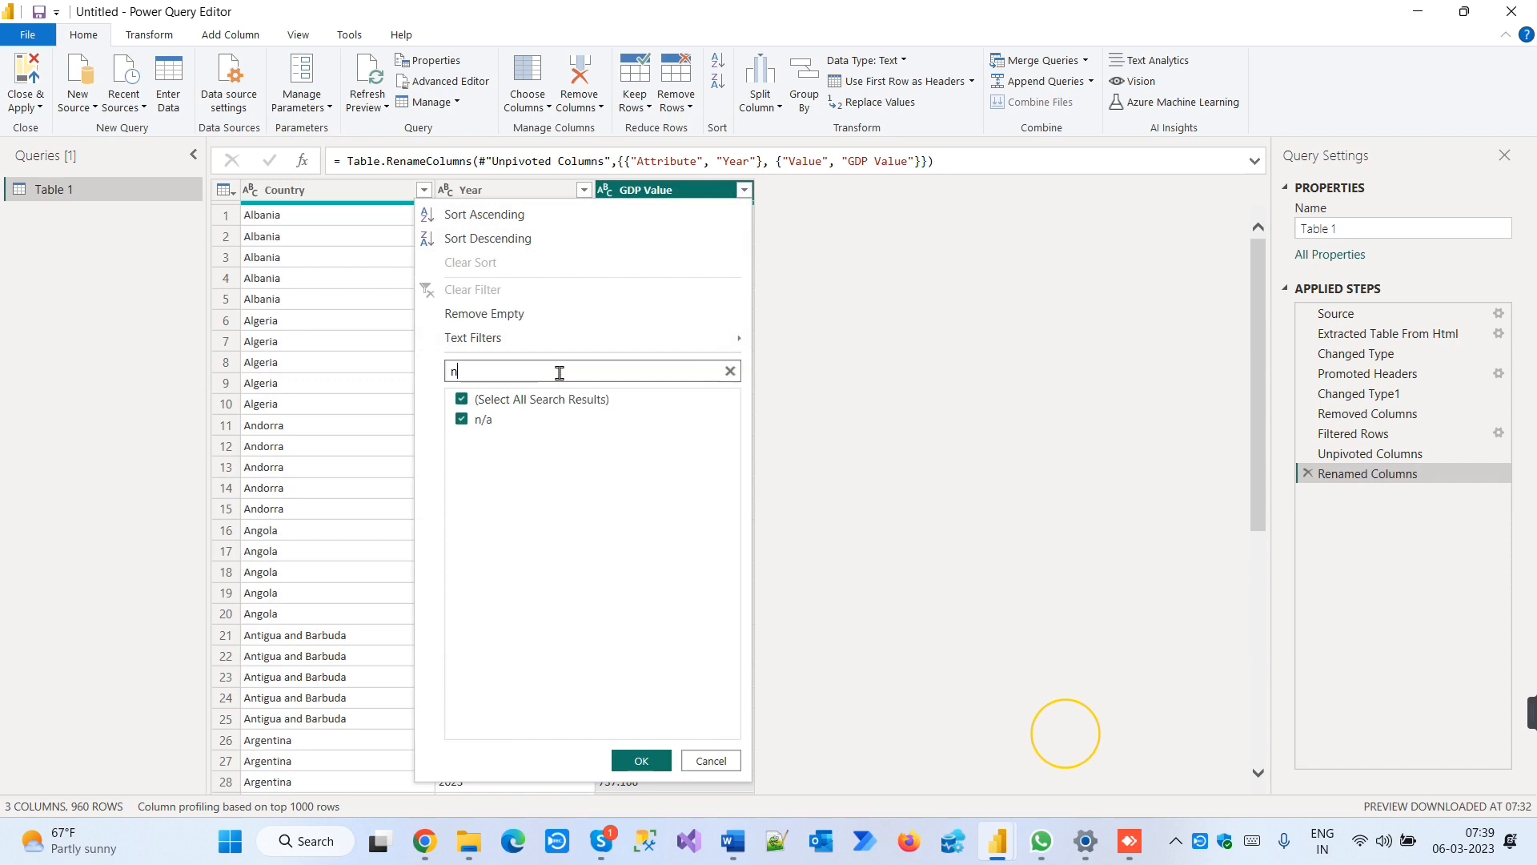
{"action": "left_click", "coordinate": [462, 421]}
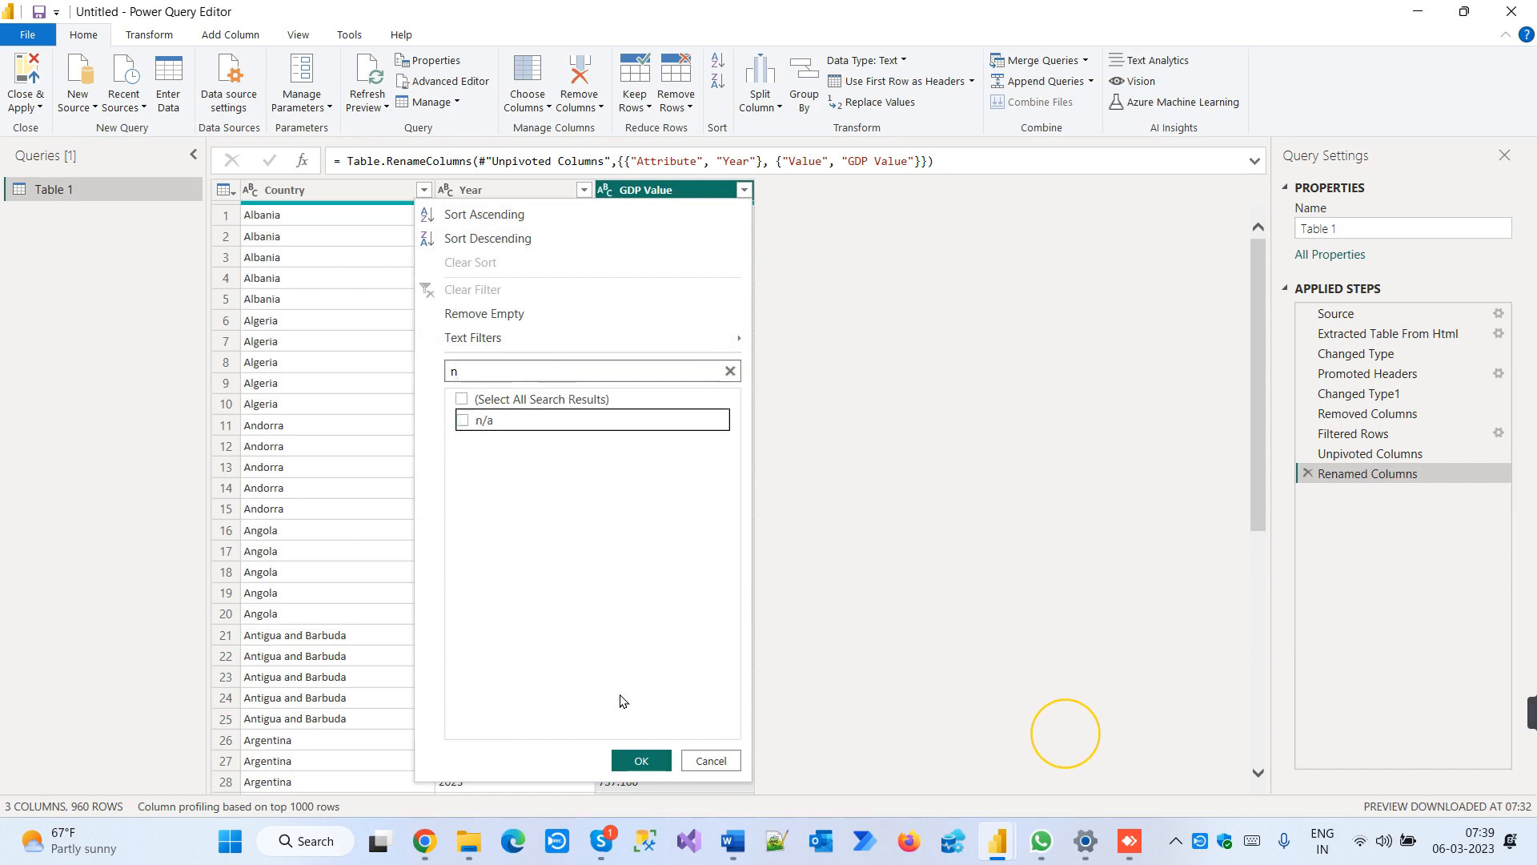
{"action": "left_click", "coordinate": [641, 758]}
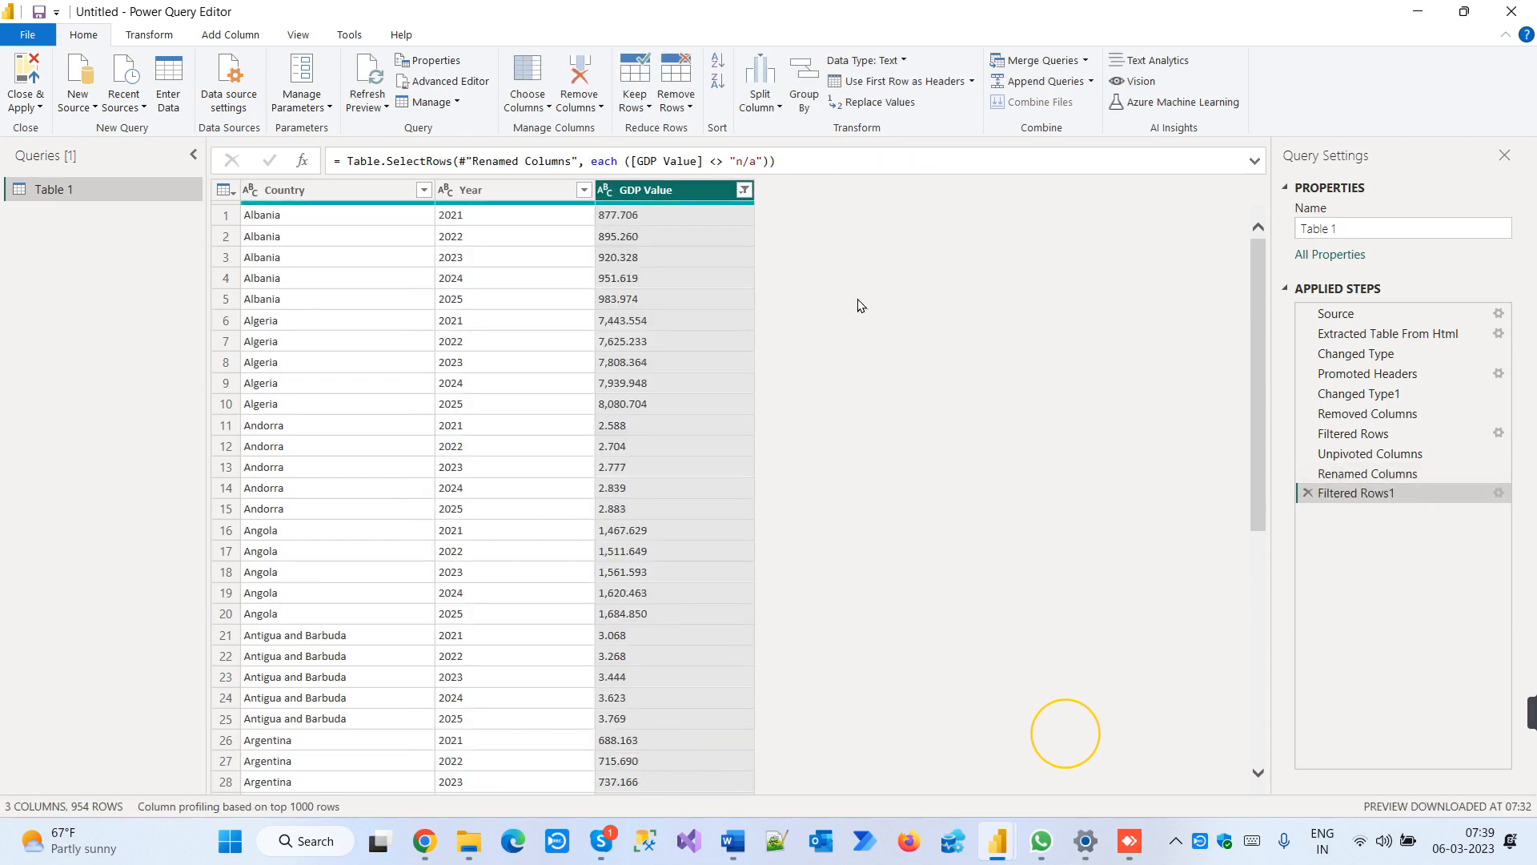
Set the GDP Value column's data type to Decimal Number and the Year column's to Whole Number
{"action": "left_click", "coordinate": [606, 190]}
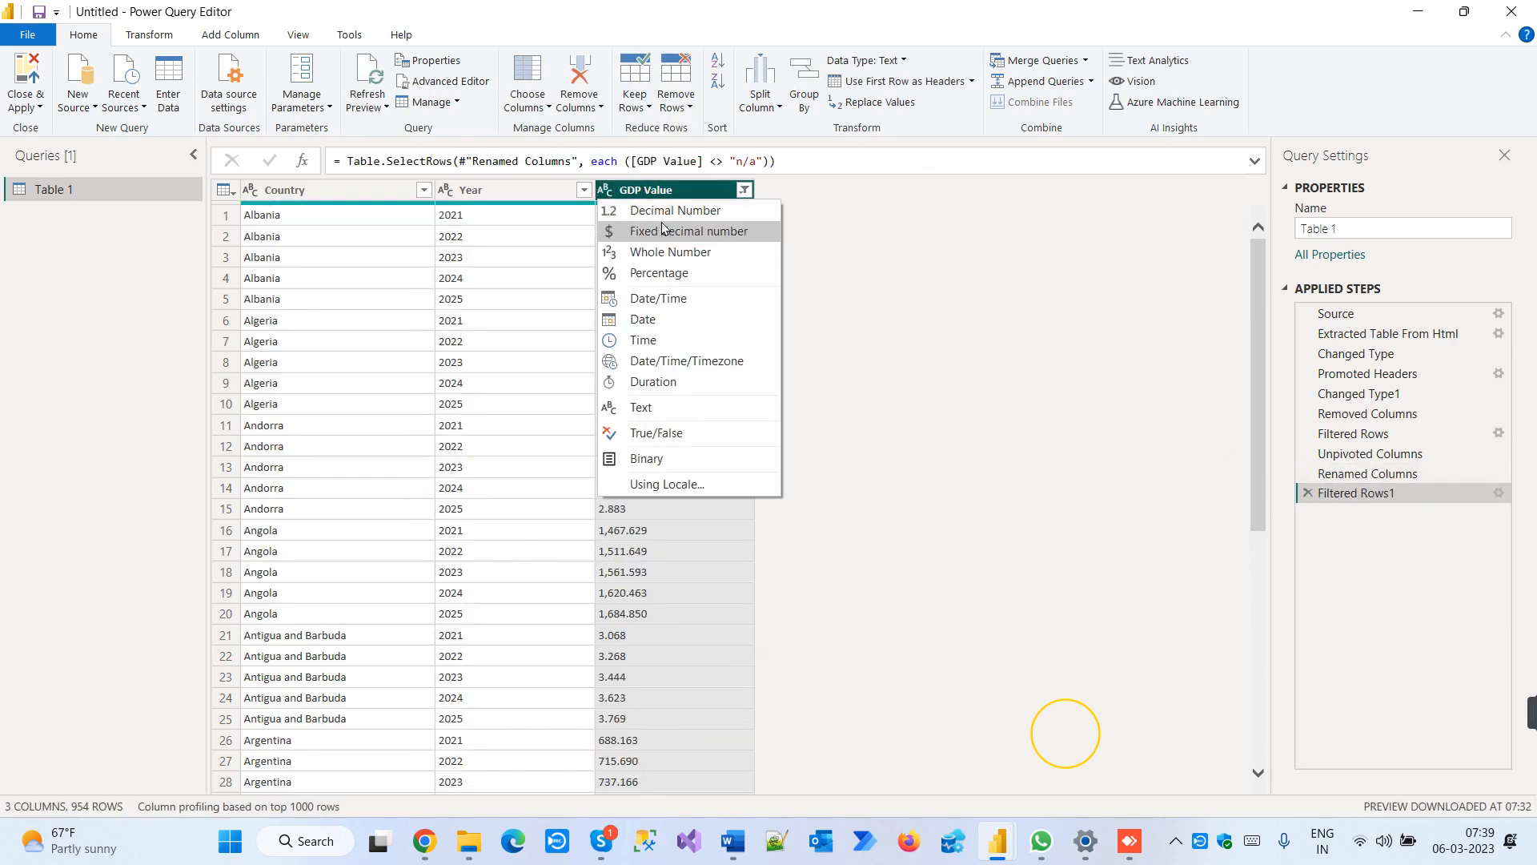
{"action": "left_click", "coordinate": [624, 213]}
{"action": "left_click", "coordinate": [445, 189]}
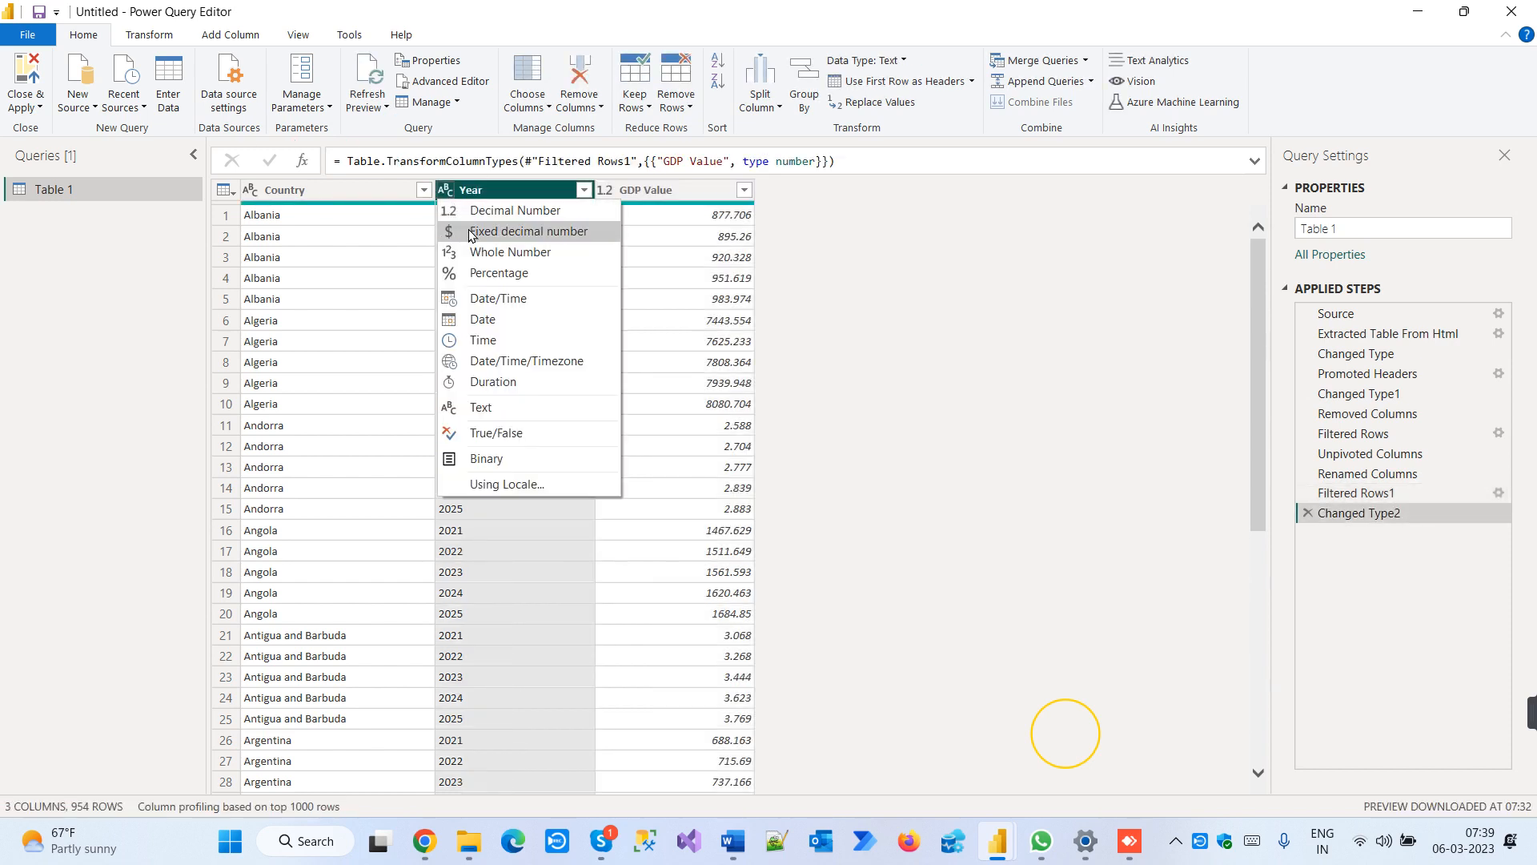
{"action": "left_click", "coordinate": [517, 255]}
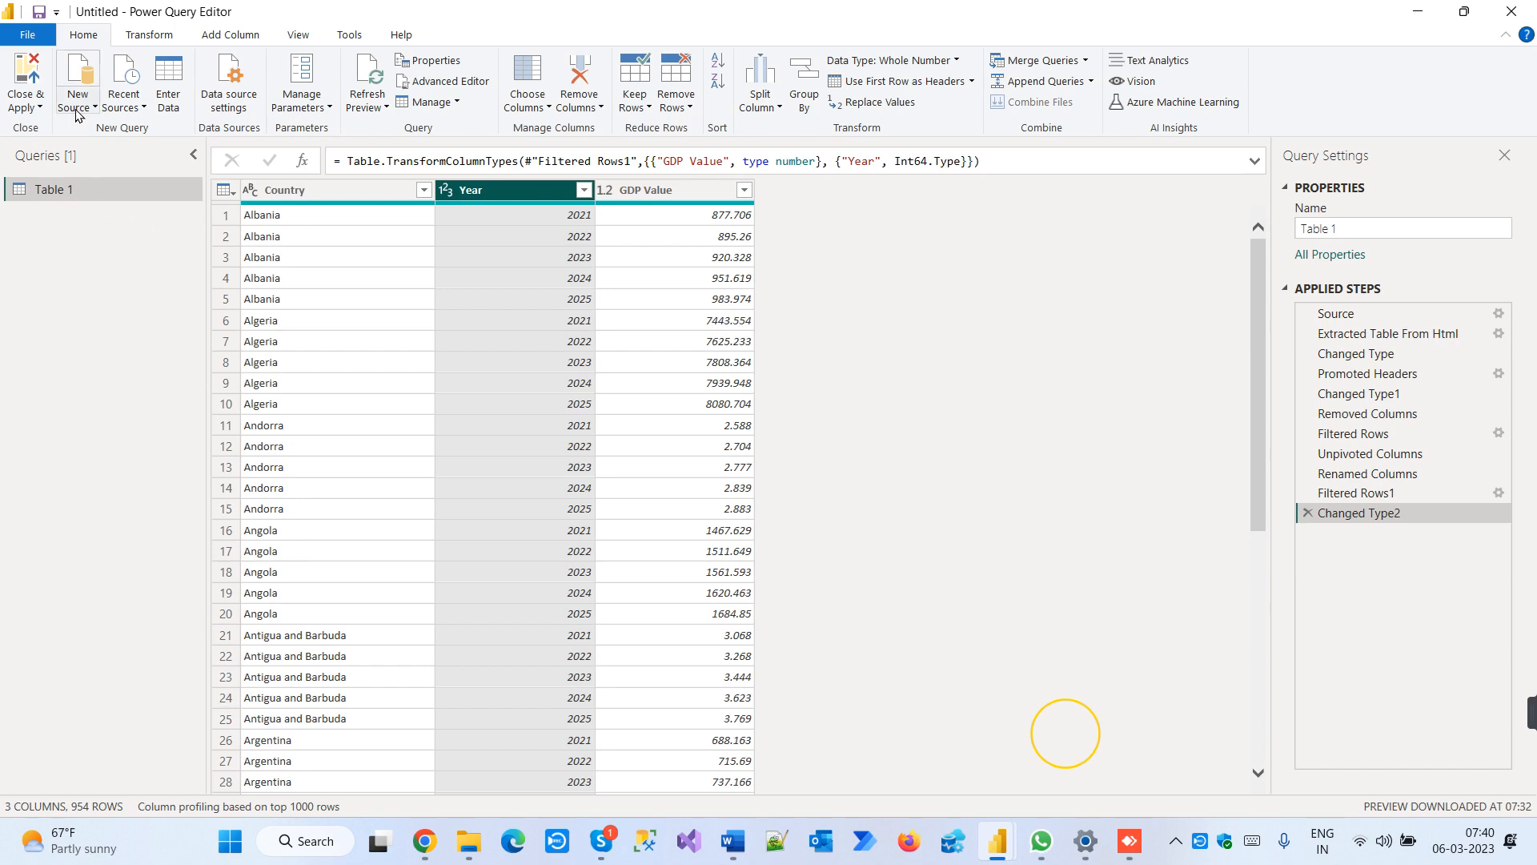
Rename the Table 1 query to IMF GDP
{"action": "double_click", "coordinate": [1331, 231]}
{"action": "left_click_drag", "start_coordinate": [1330, 232], "coordinate": [1287, 237]}
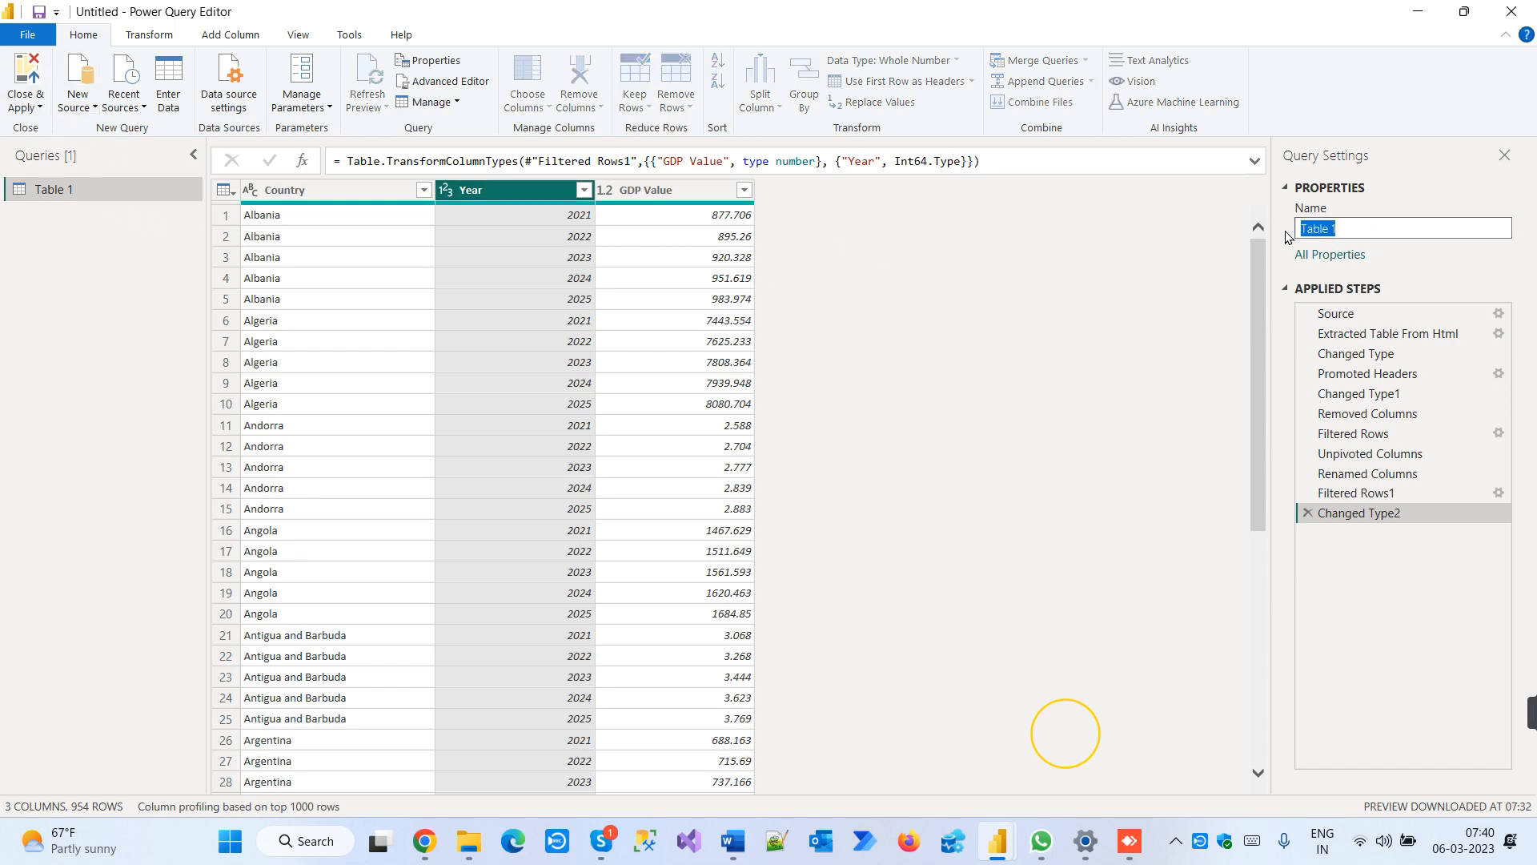
{"action": "key", "text": "BackSpace"}
{"action": "key", "text": "Return"}
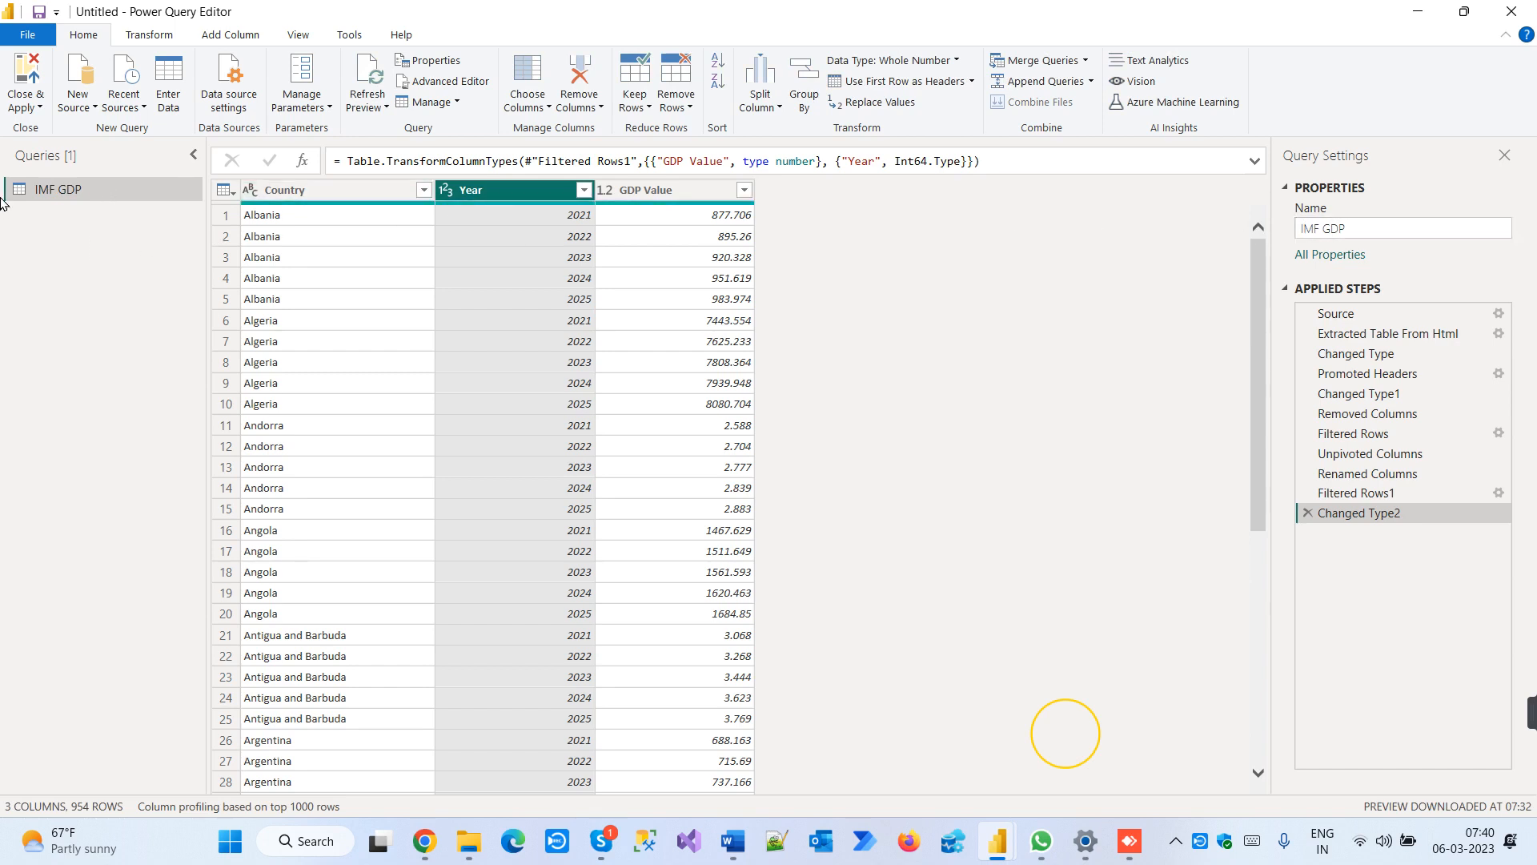
{"action": "right_click", "coordinate": [45, 189]}
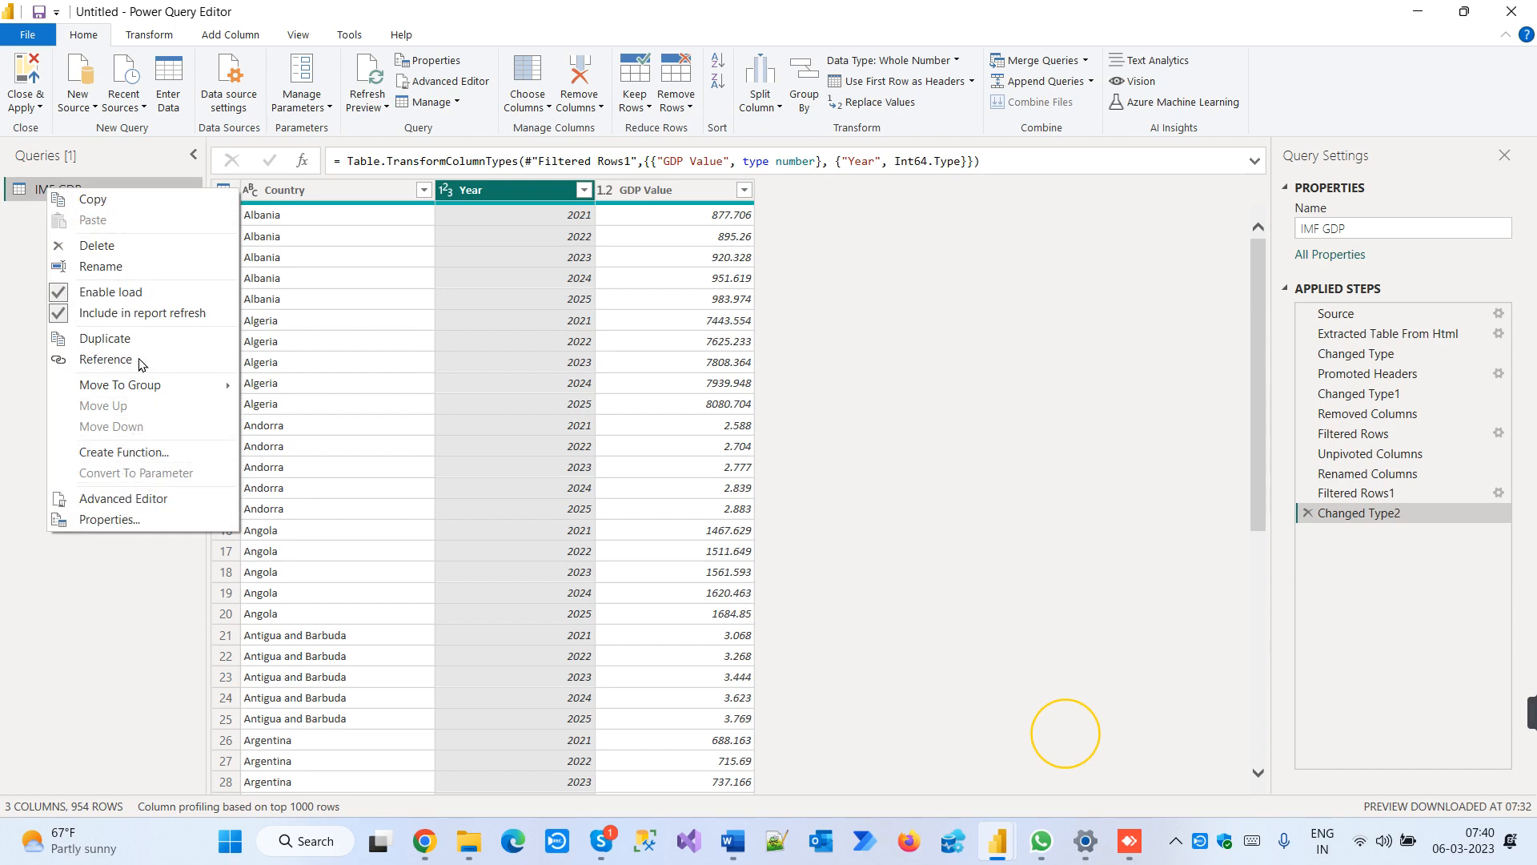
{"action": "left_click", "coordinate": [126, 267]}
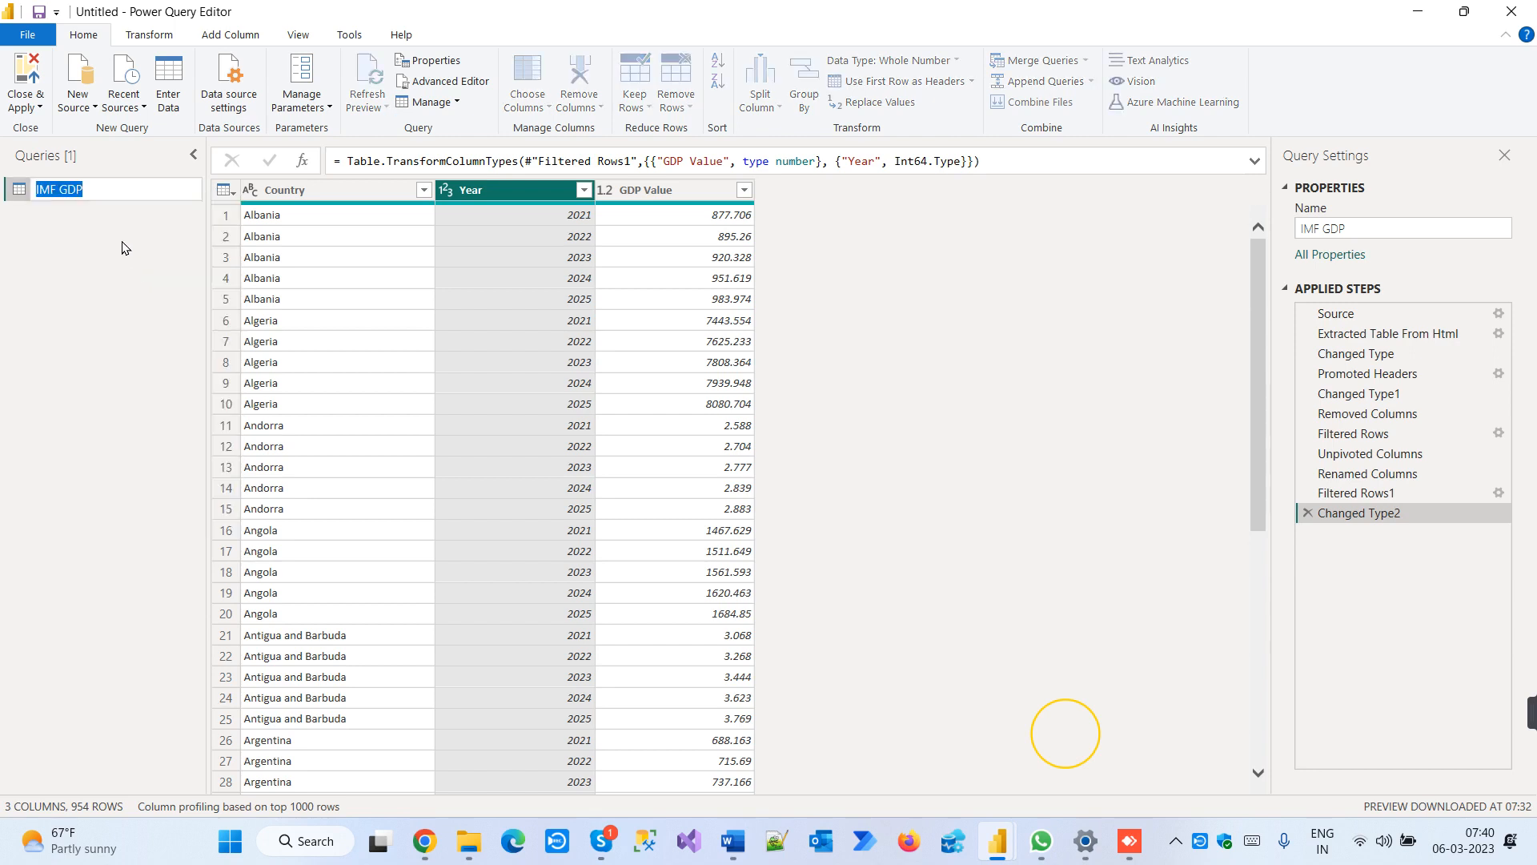
{"action": "left_click", "coordinate": [130, 187]}
{"action": "key", "text": "Return"}
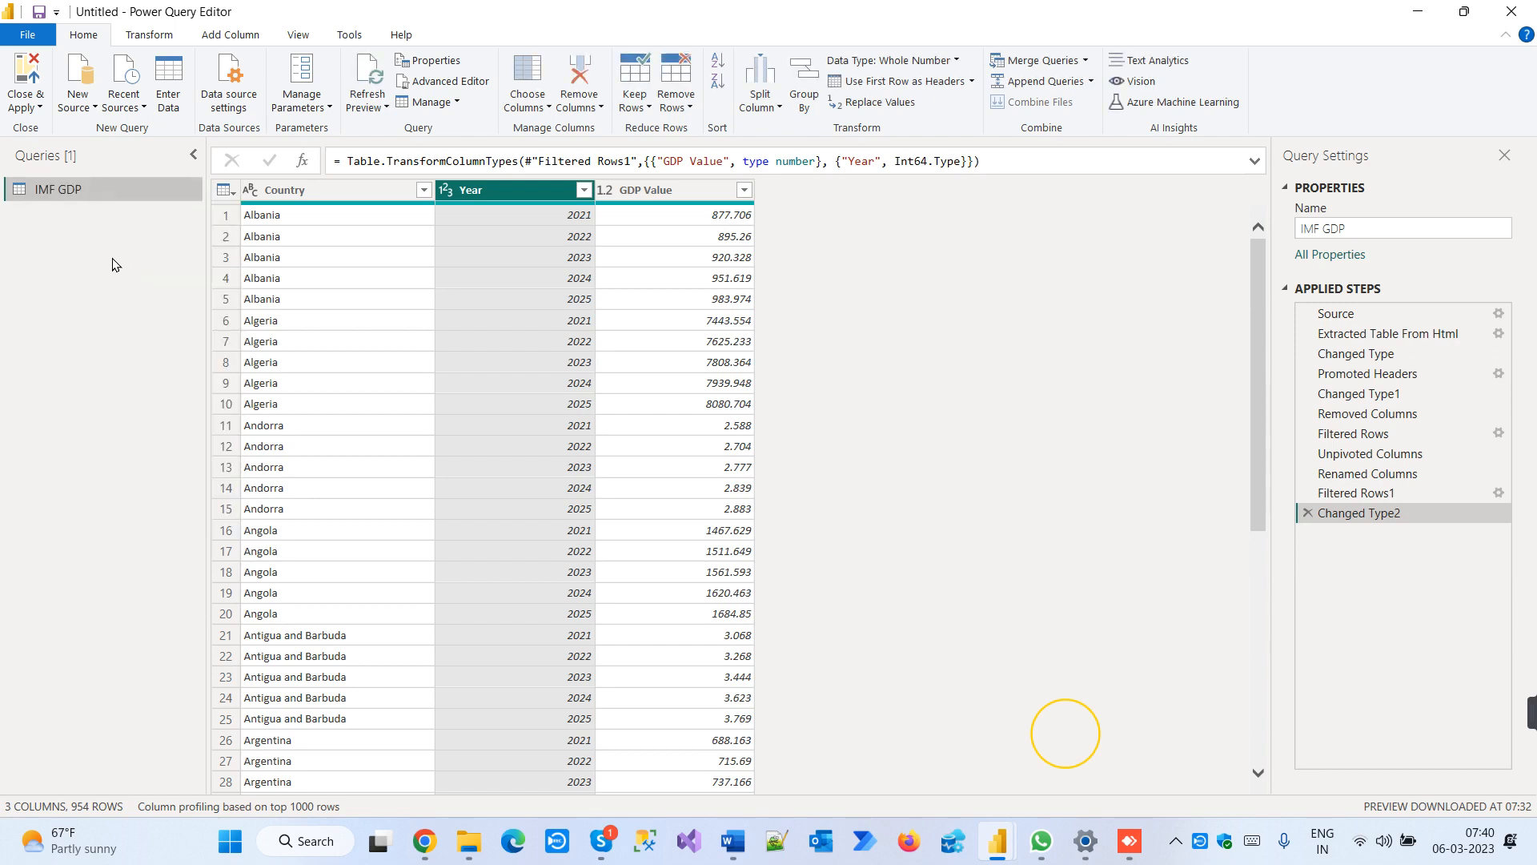
Apply the pending IMF GDP query changes and close the Power Query Editor
{"action": "left_click", "coordinate": [24, 109]}
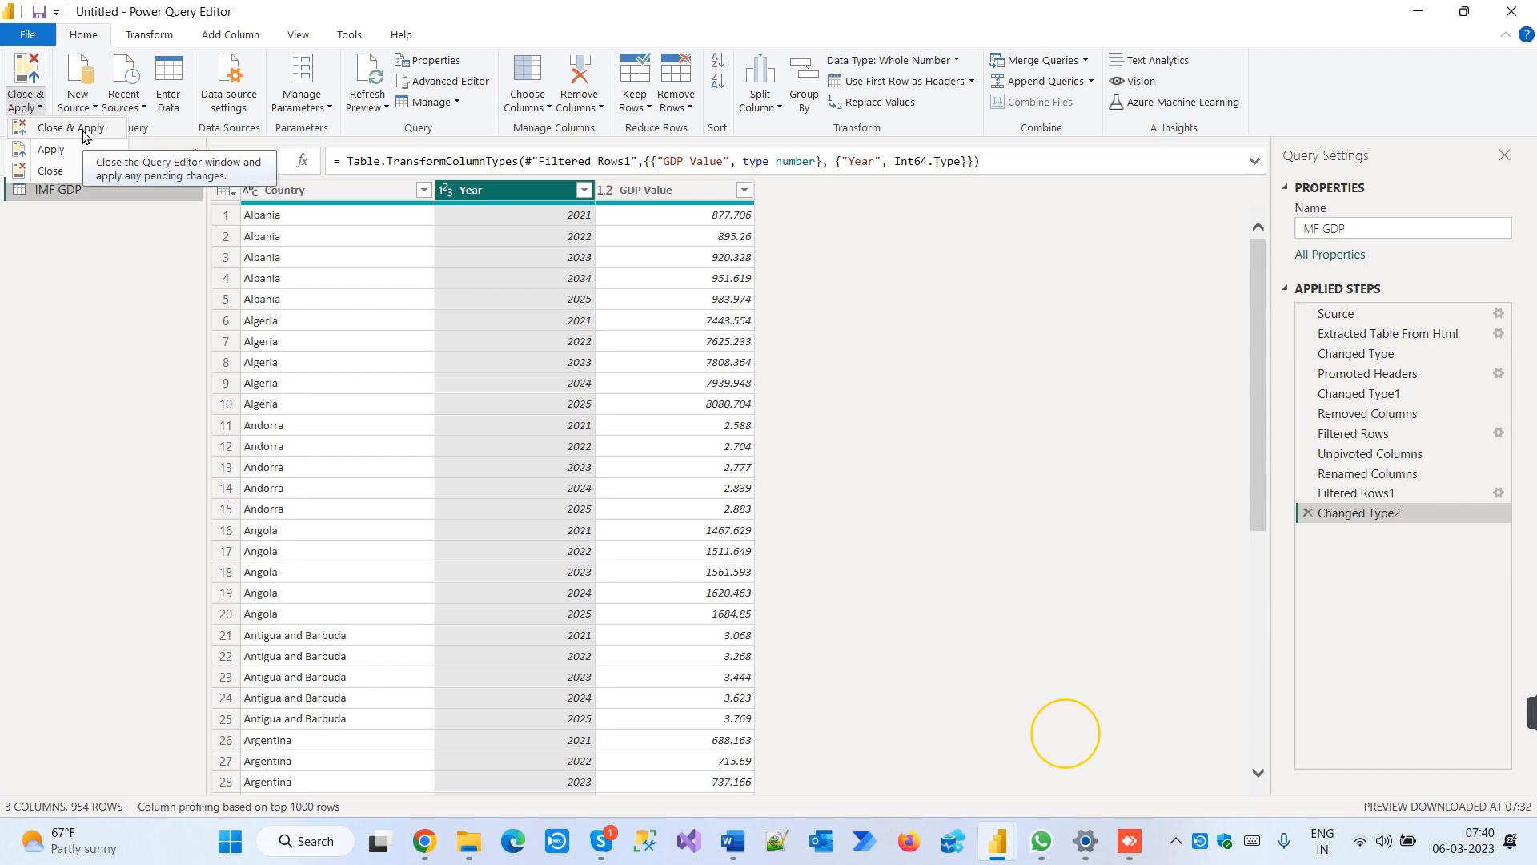
{"action": "left_click", "coordinate": [72, 128]}
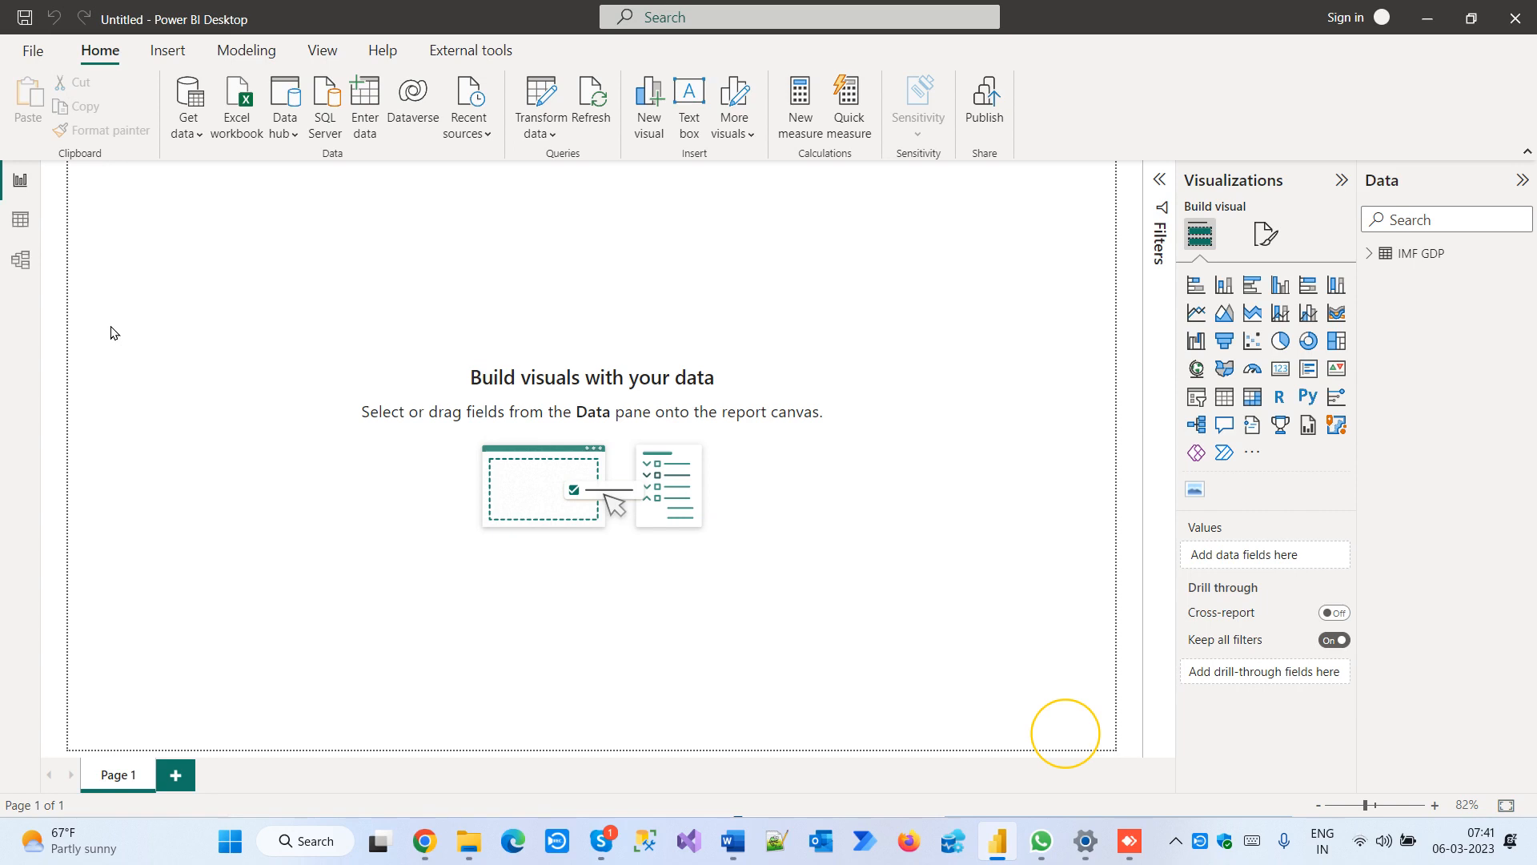
Reopen the IMF GDP query in the Power Query Editor, review the available command groups and return to the report
{"action": "left_click", "coordinate": [550, 134]}
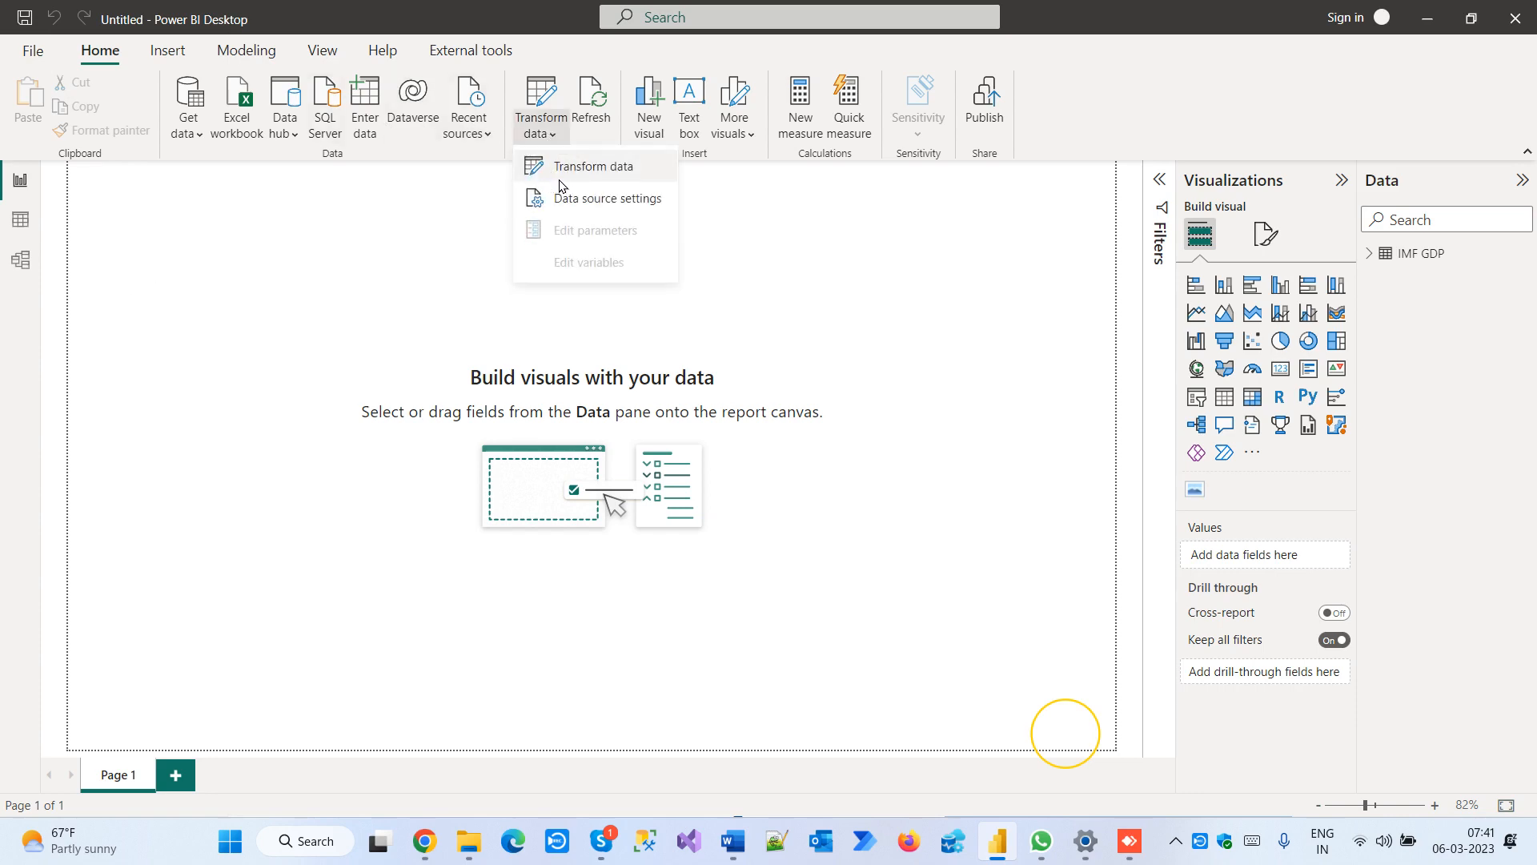
{"action": "left_click", "coordinate": [575, 169]}
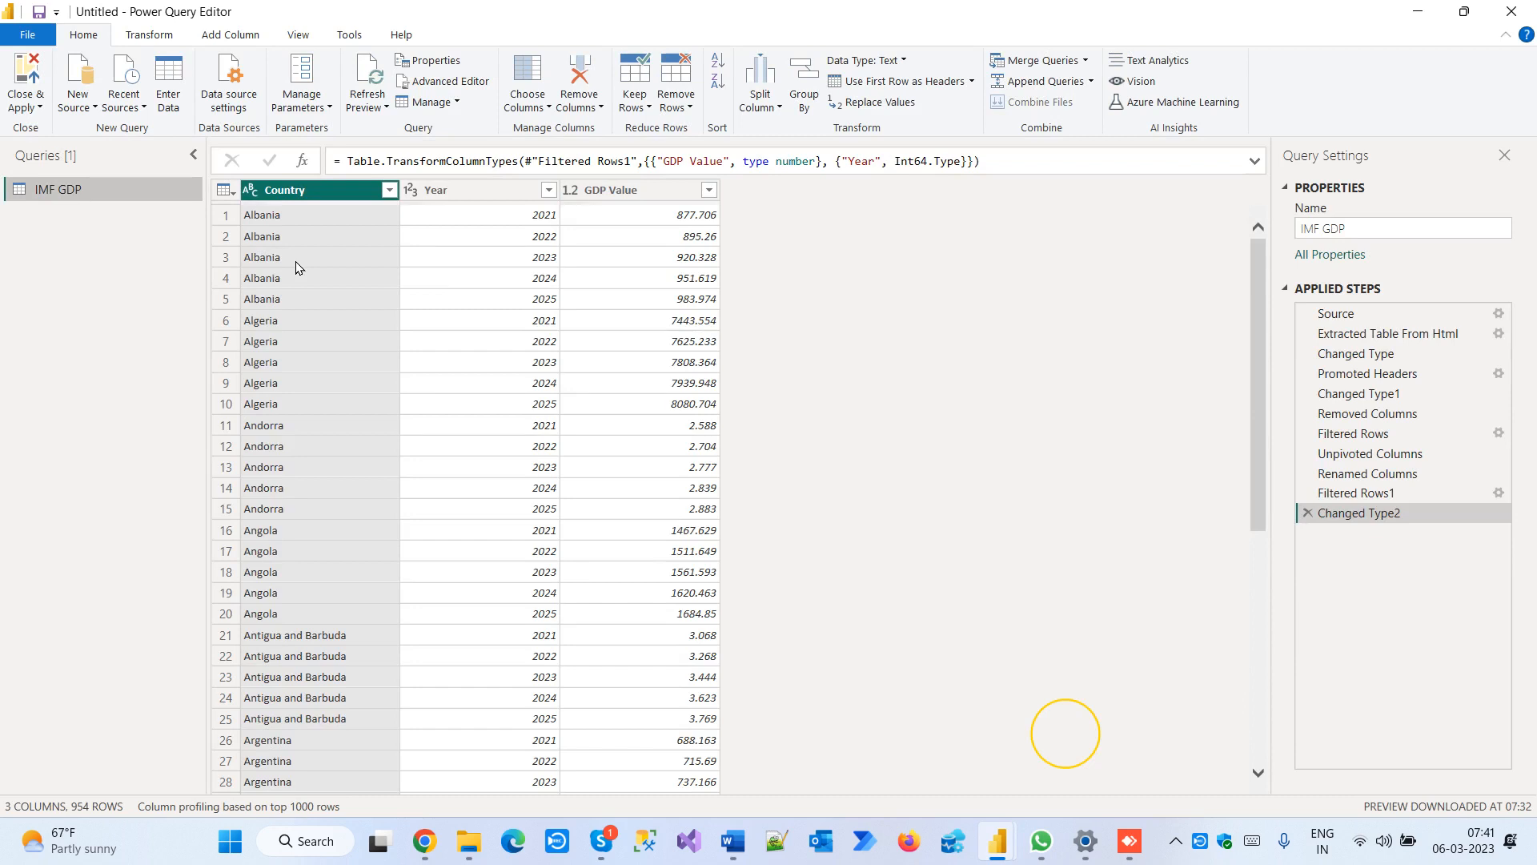
{"action": "left_click", "coordinate": [149, 34]}
{"action": "left_click", "coordinate": [231, 36]}
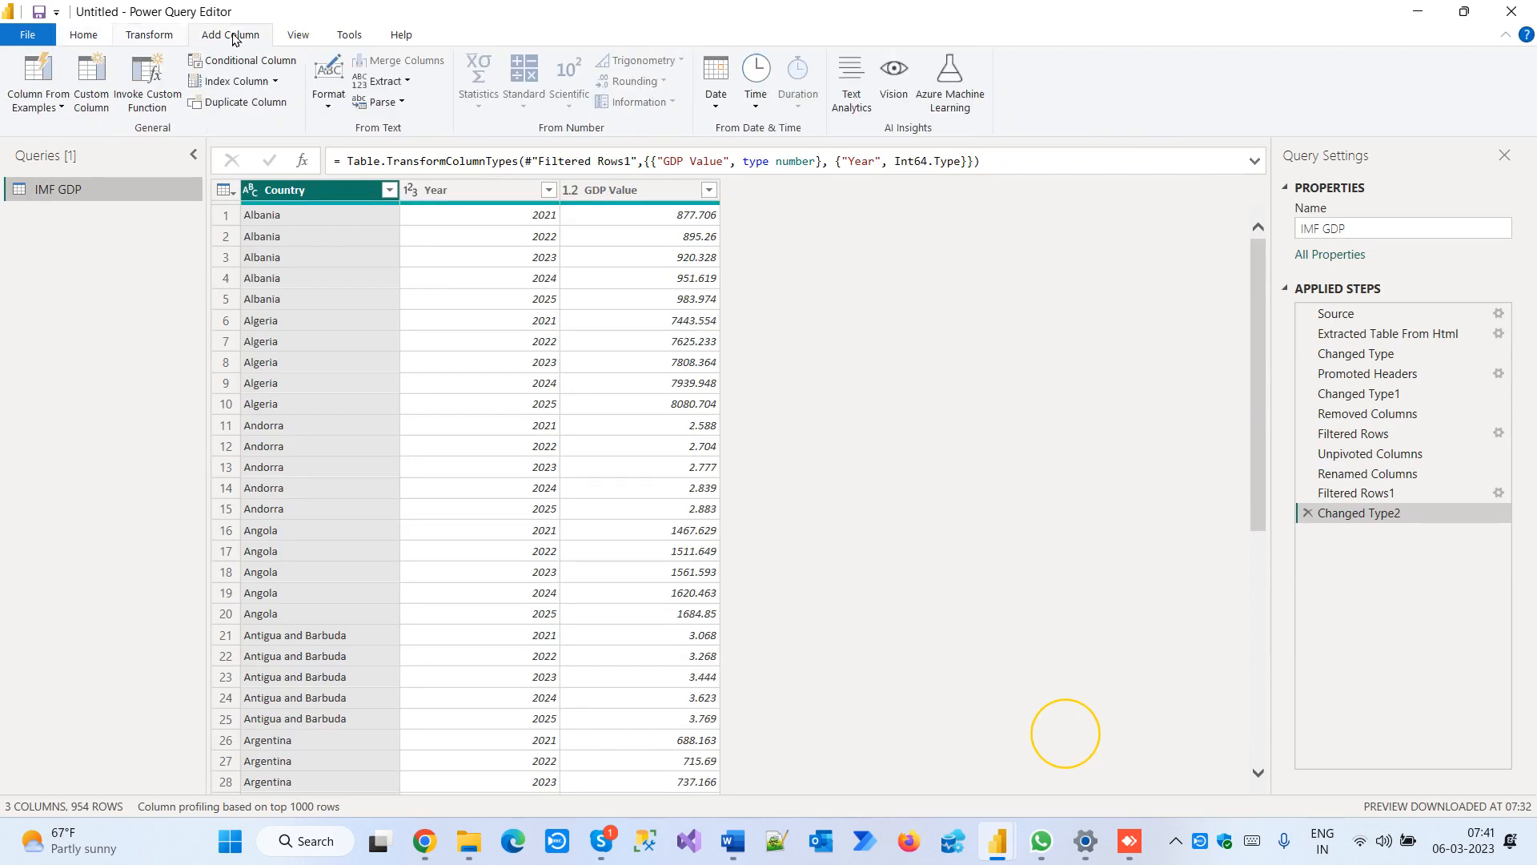
{"action": "left_click", "coordinate": [296, 35]}
{"action": "left_click", "coordinate": [349, 35]}
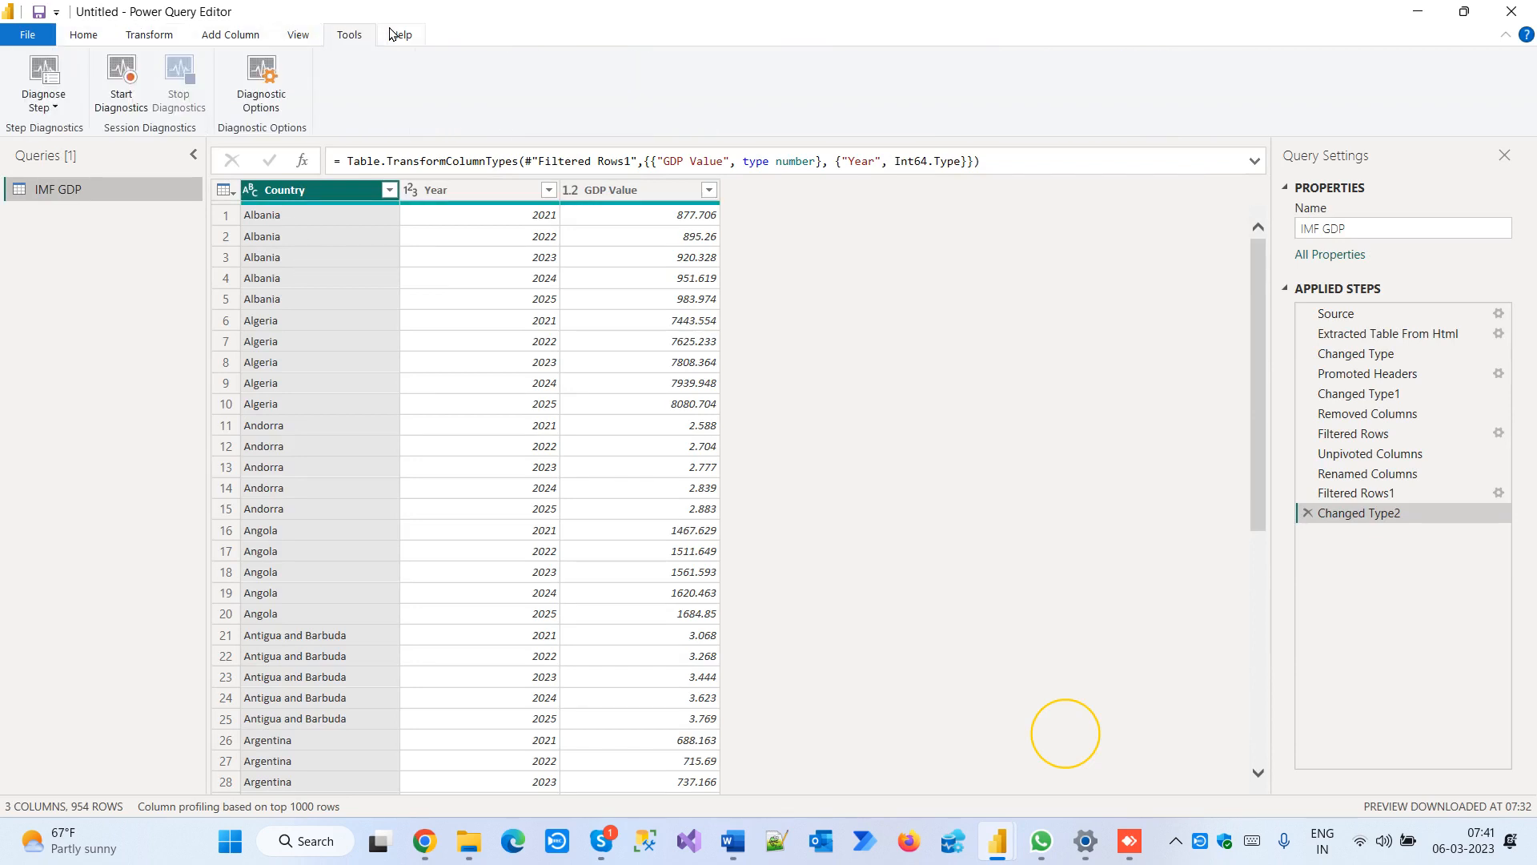
{"action": "left_click", "coordinate": [403, 35]}
{"action": "left_click", "coordinate": [84, 35]}
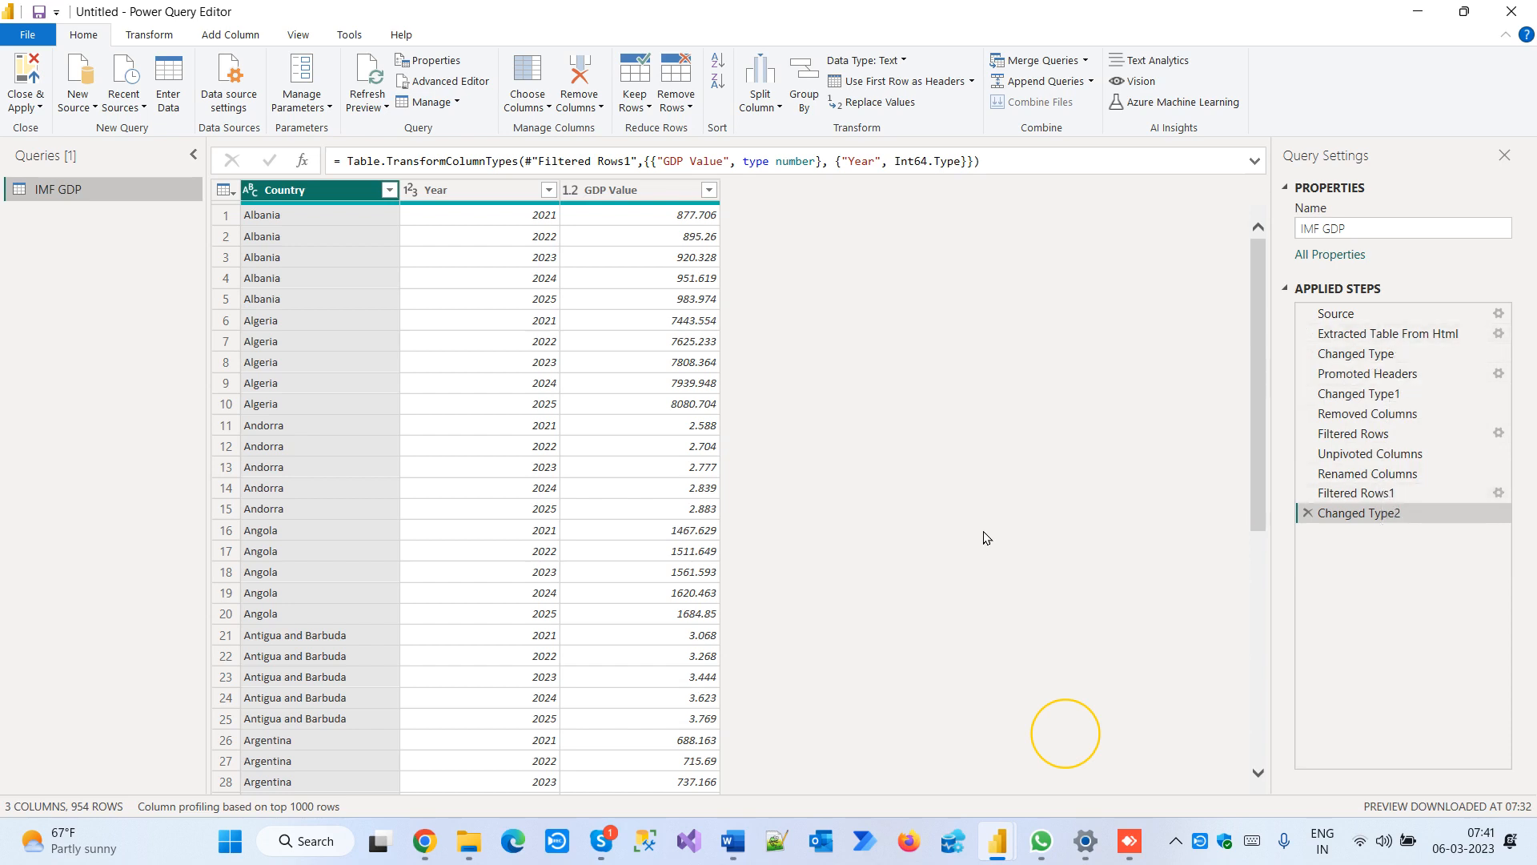
{"action": "left_click", "coordinate": [31, 107]}
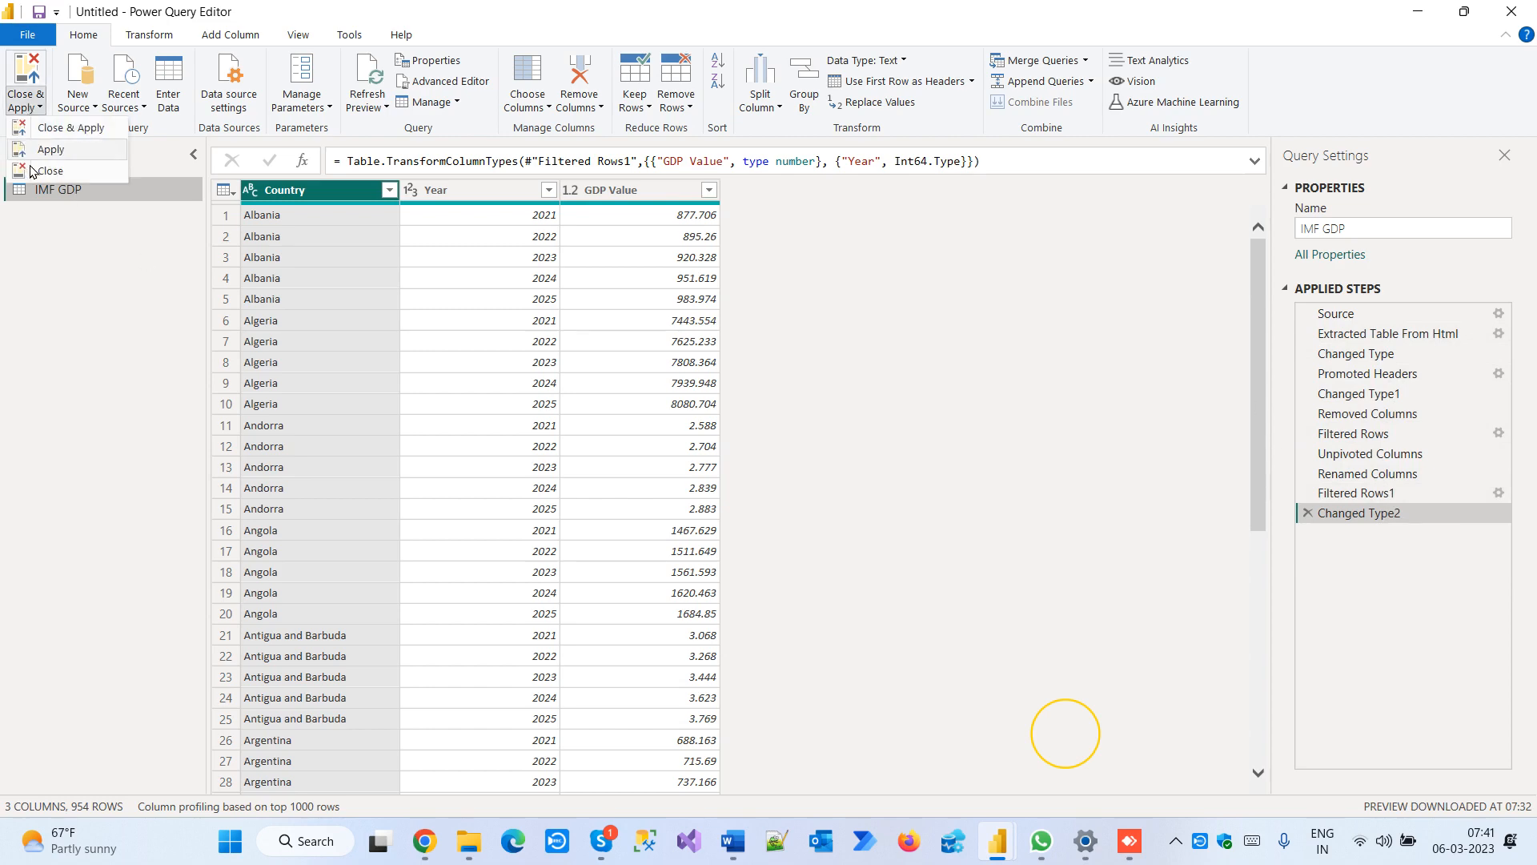
{"action": "left_click", "coordinate": [199, 298]}
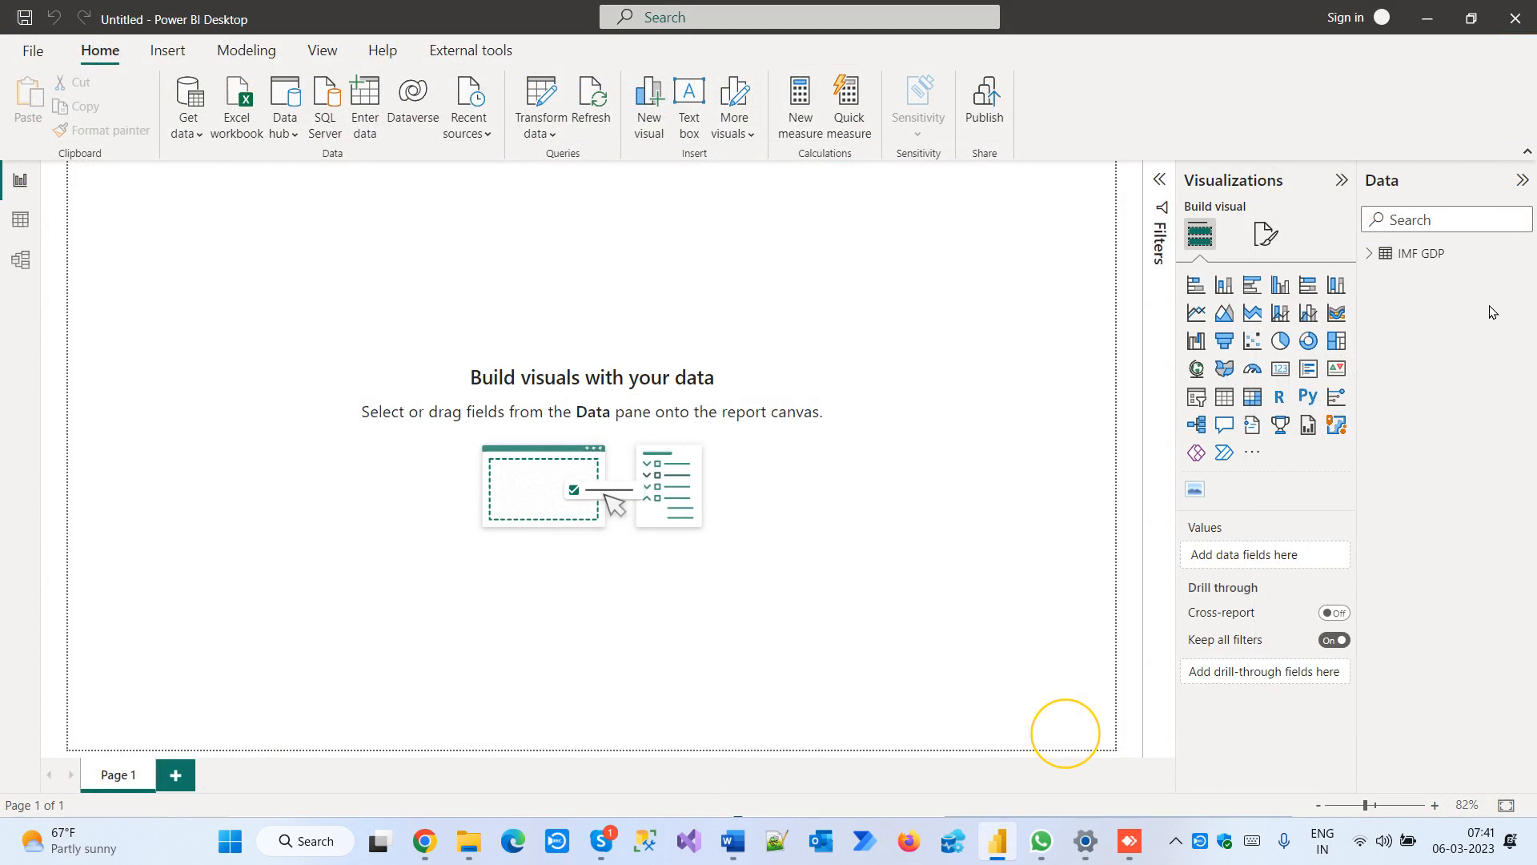
Create a map visual from the IMF GDP table's Country field and enlarge it to cover most of the report page's left side
{"action": "left_click", "coordinate": [1370, 255]}
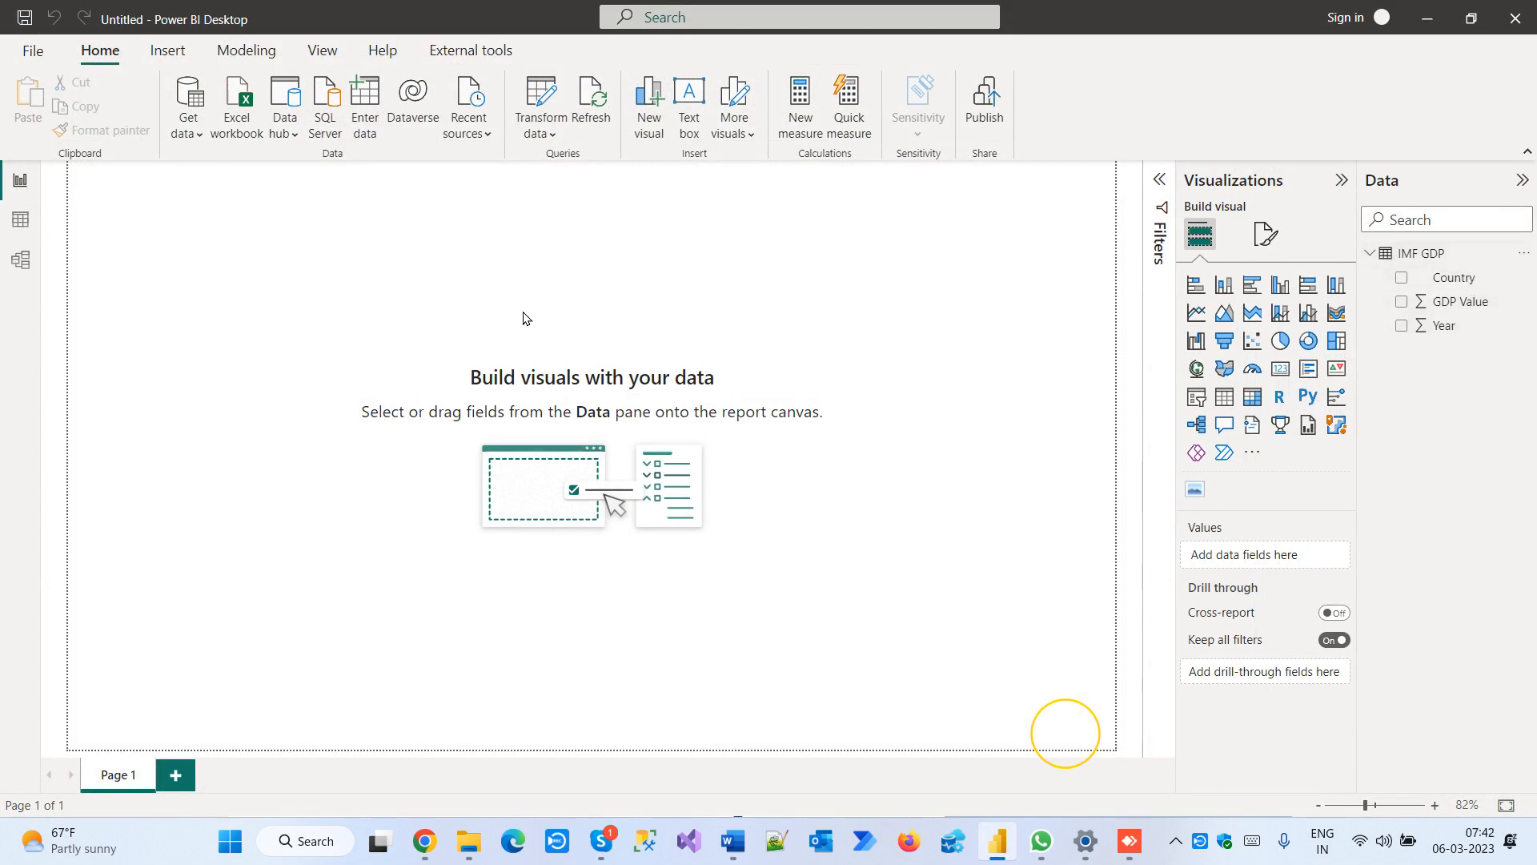
{"action": "left_click_drag", "start_coordinate": [1465, 278], "coordinate": [412, 397]}
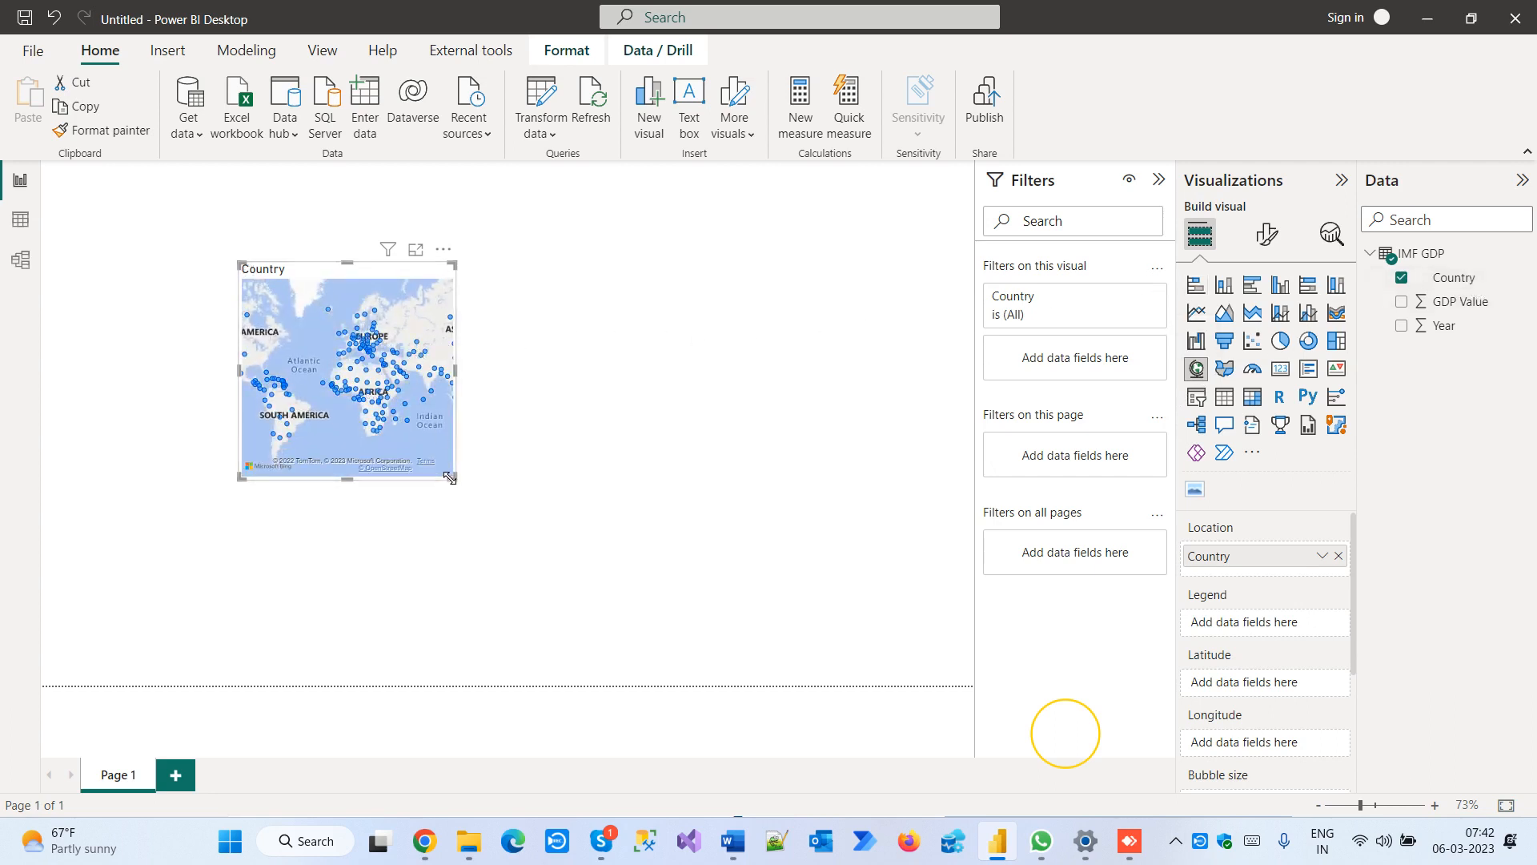
{"action": "left_click_drag", "start_coordinate": [450, 477], "coordinate": [645, 545]}
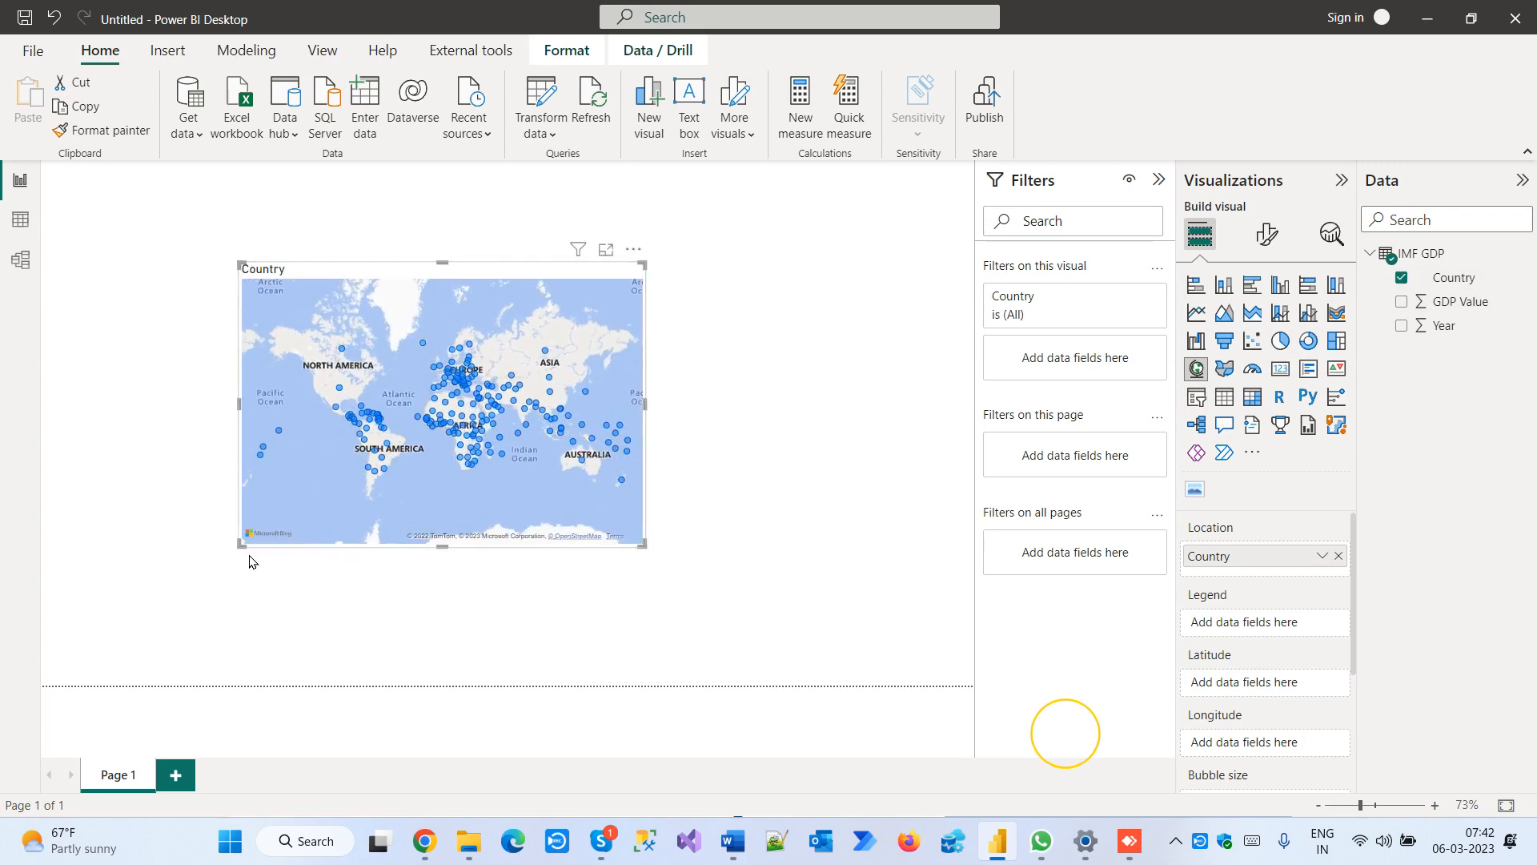
{"action": "left_click_drag", "start_coordinate": [240, 542], "coordinate": [6, 675]}
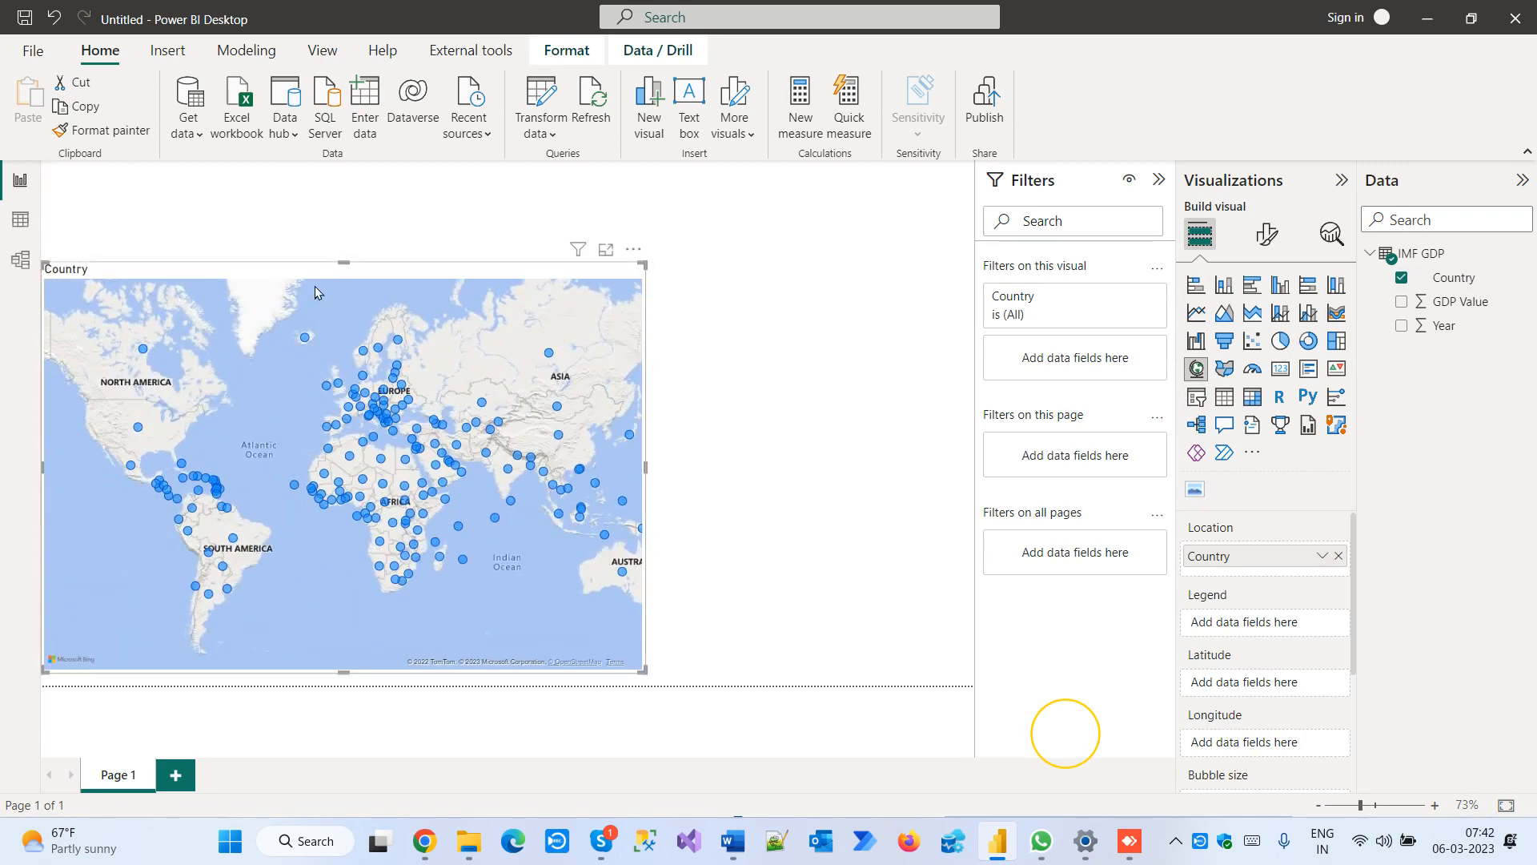
{"action": "left_click_drag", "start_coordinate": [344, 261], "coordinate": [360, 201]}
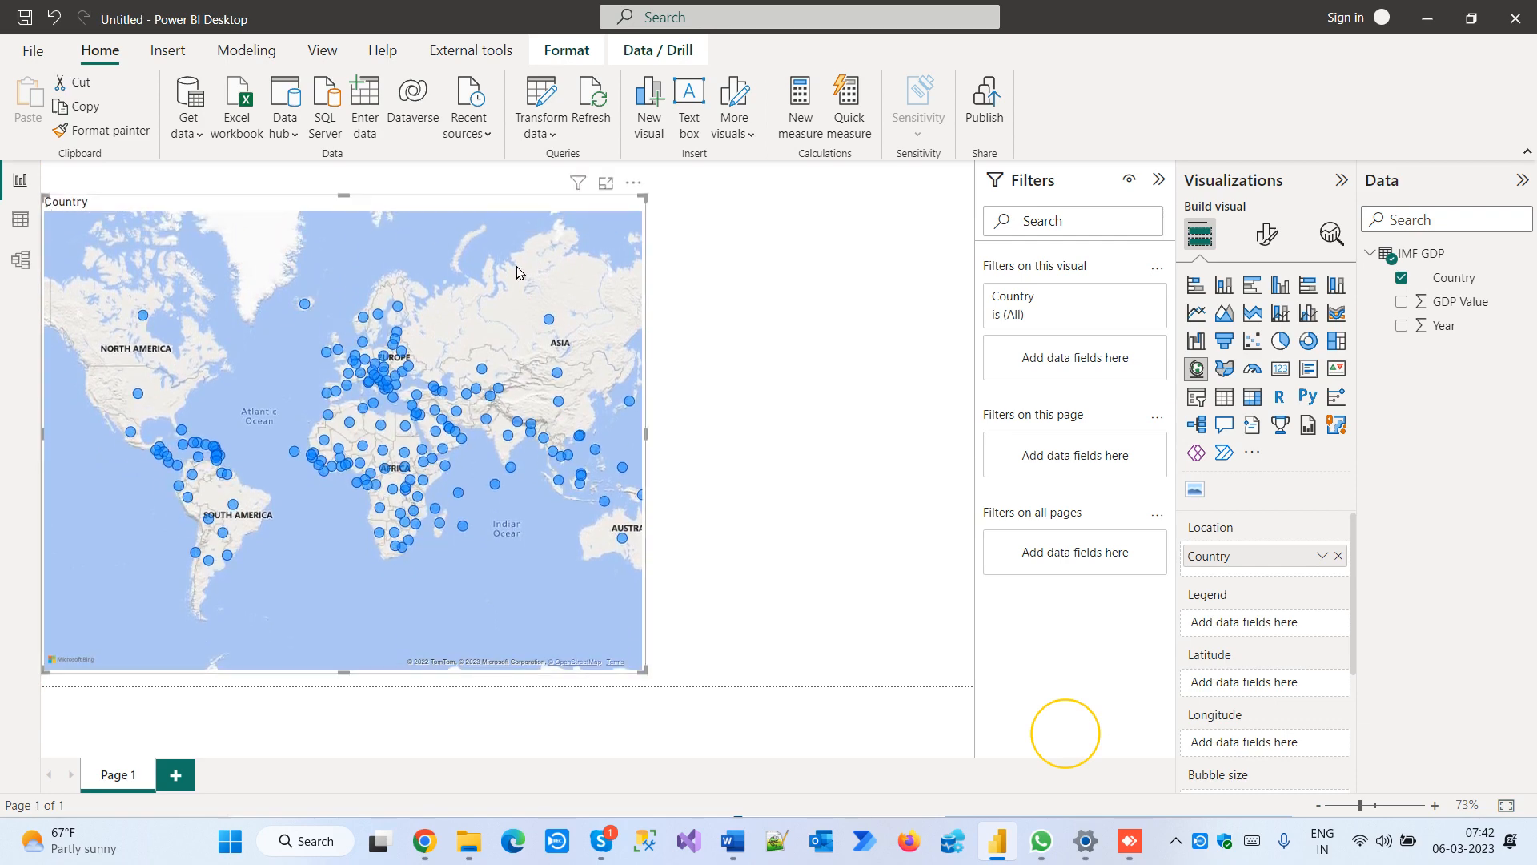
{"action": "left_click", "coordinate": [805, 319]}
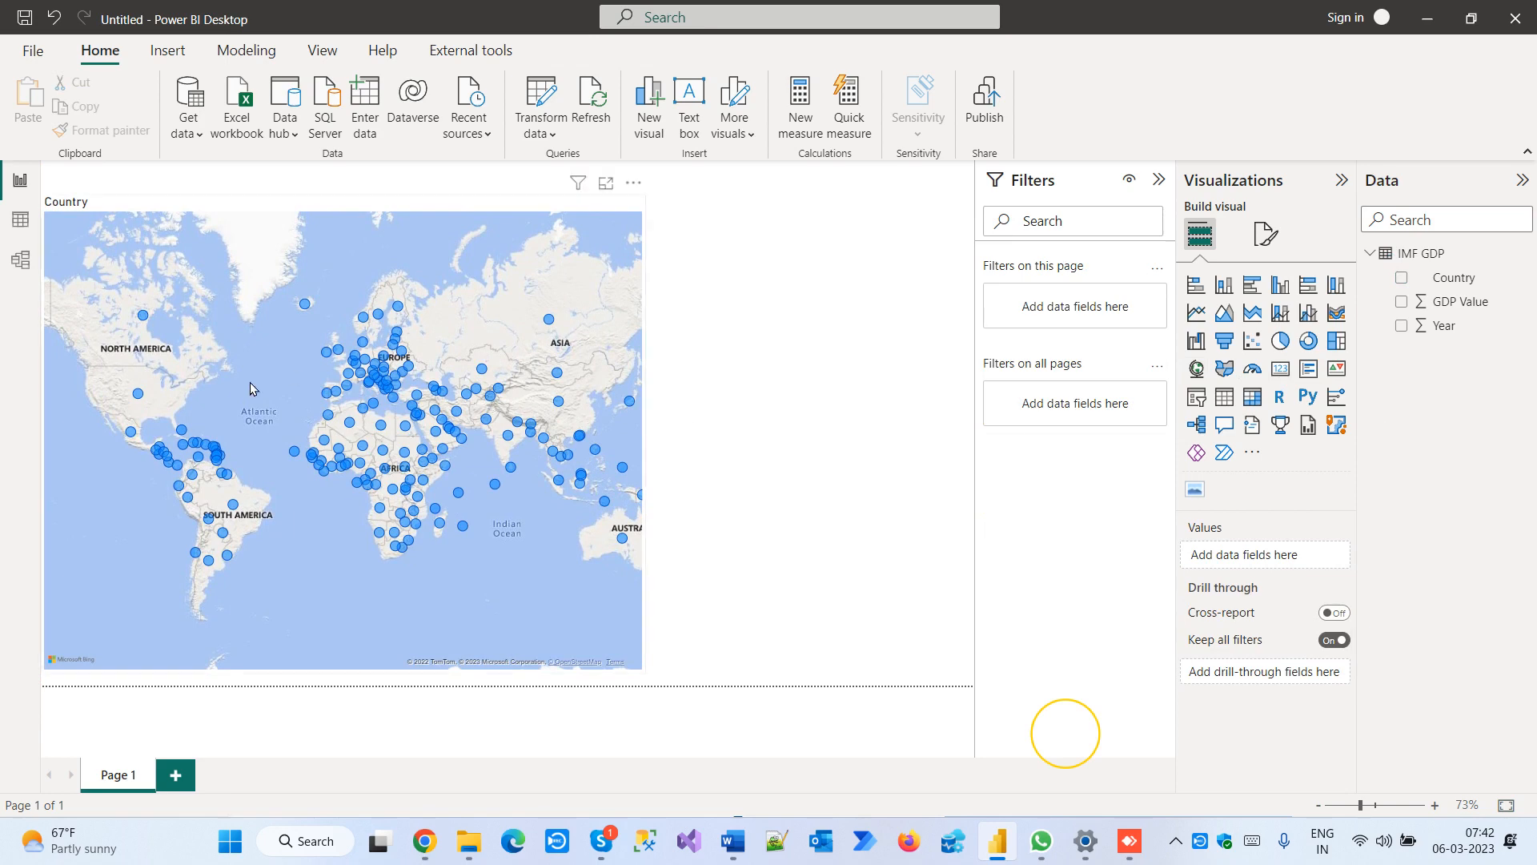
Add GDP Value to the country map as its bubble size
{"action": "left_click_drag", "start_coordinate": [1461, 297], "coordinate": [638, 454]}
{"action": "left_click", "coordinate": [637, 454]}
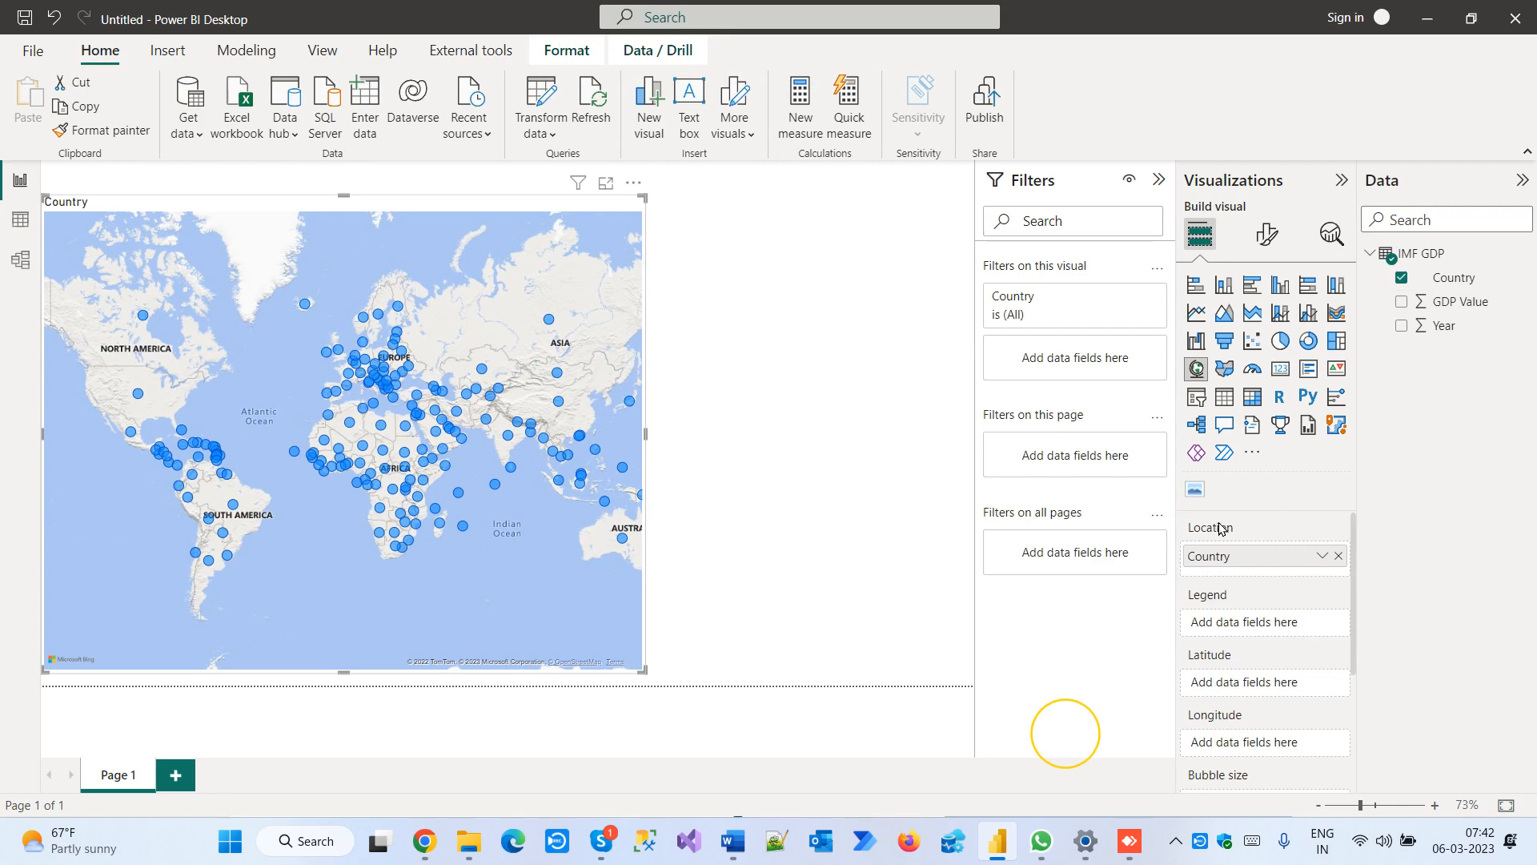
{"action": "scroll", "coordinate": [1245, 575], "scroll_direction": "down", "scroll_amount": 3}
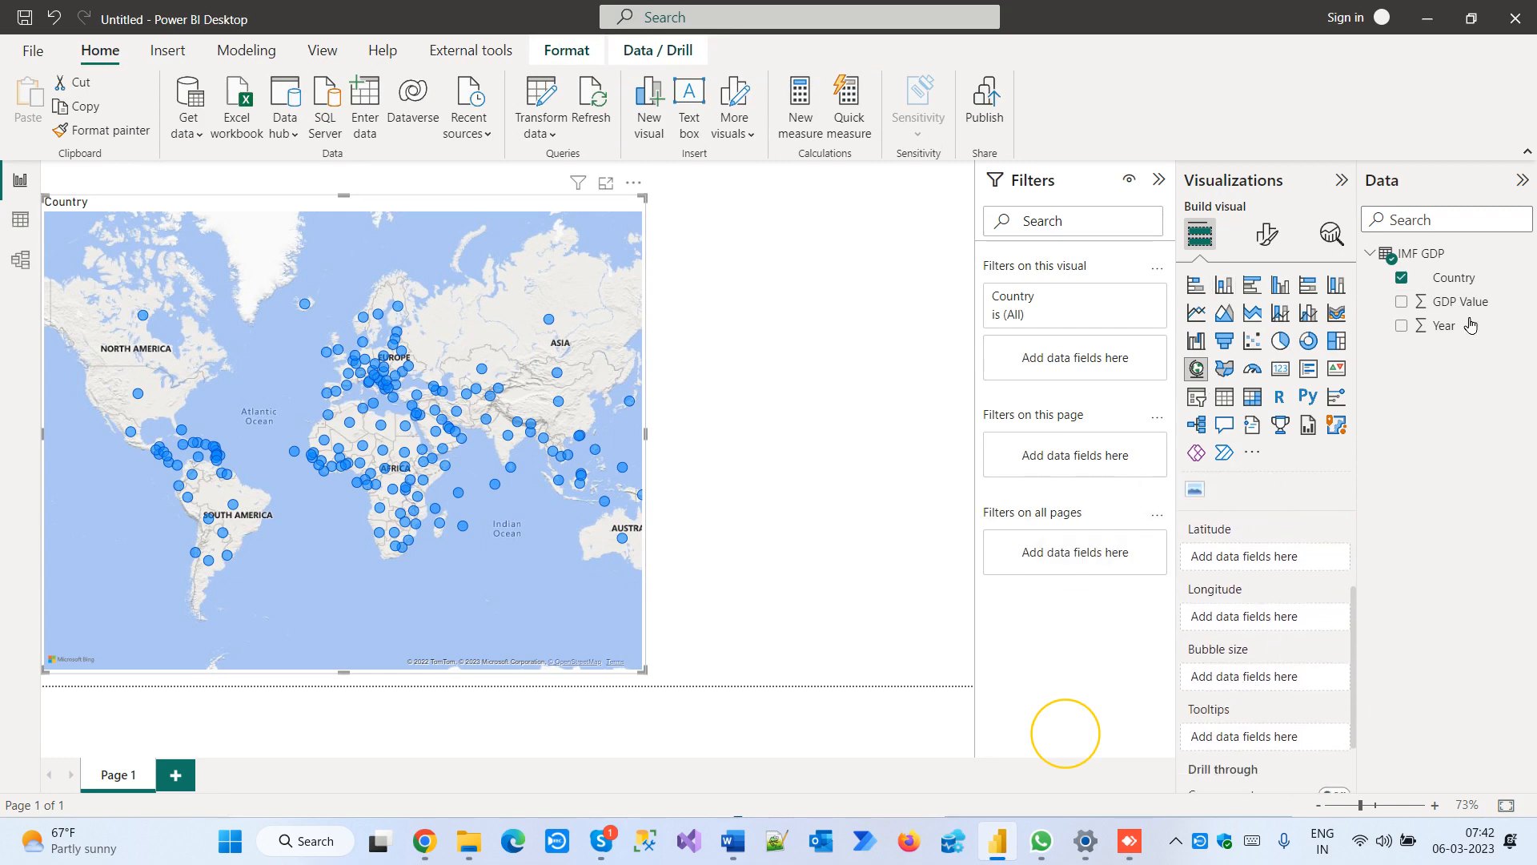
{"action": "left_click_drag", "start_coordinate": [1461, 302], "coordinate": [1262, 677]}
{"action": "left_click_drag", "start_coordinate": [1457, 306], "coordinate": [1274, 679]}
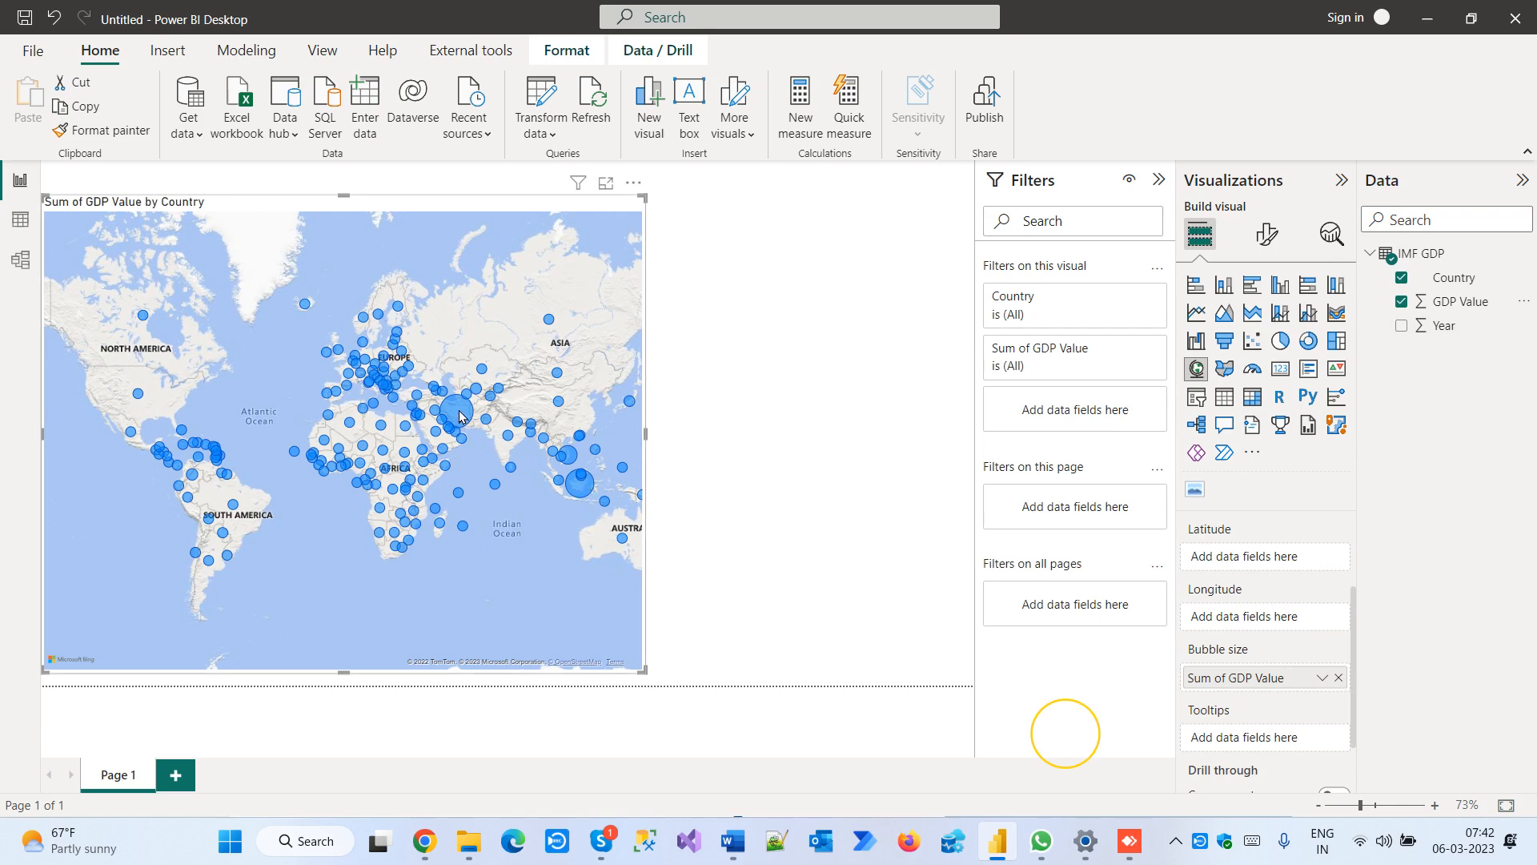
Examine the GDP Value of the largest bubbles and inspect the map across Africa, the Middle East and Asia
{"action": "mouse_move", "coordinate": [461, 416]}
{"action": "mouse_move", "coordinate": [585, 492]}
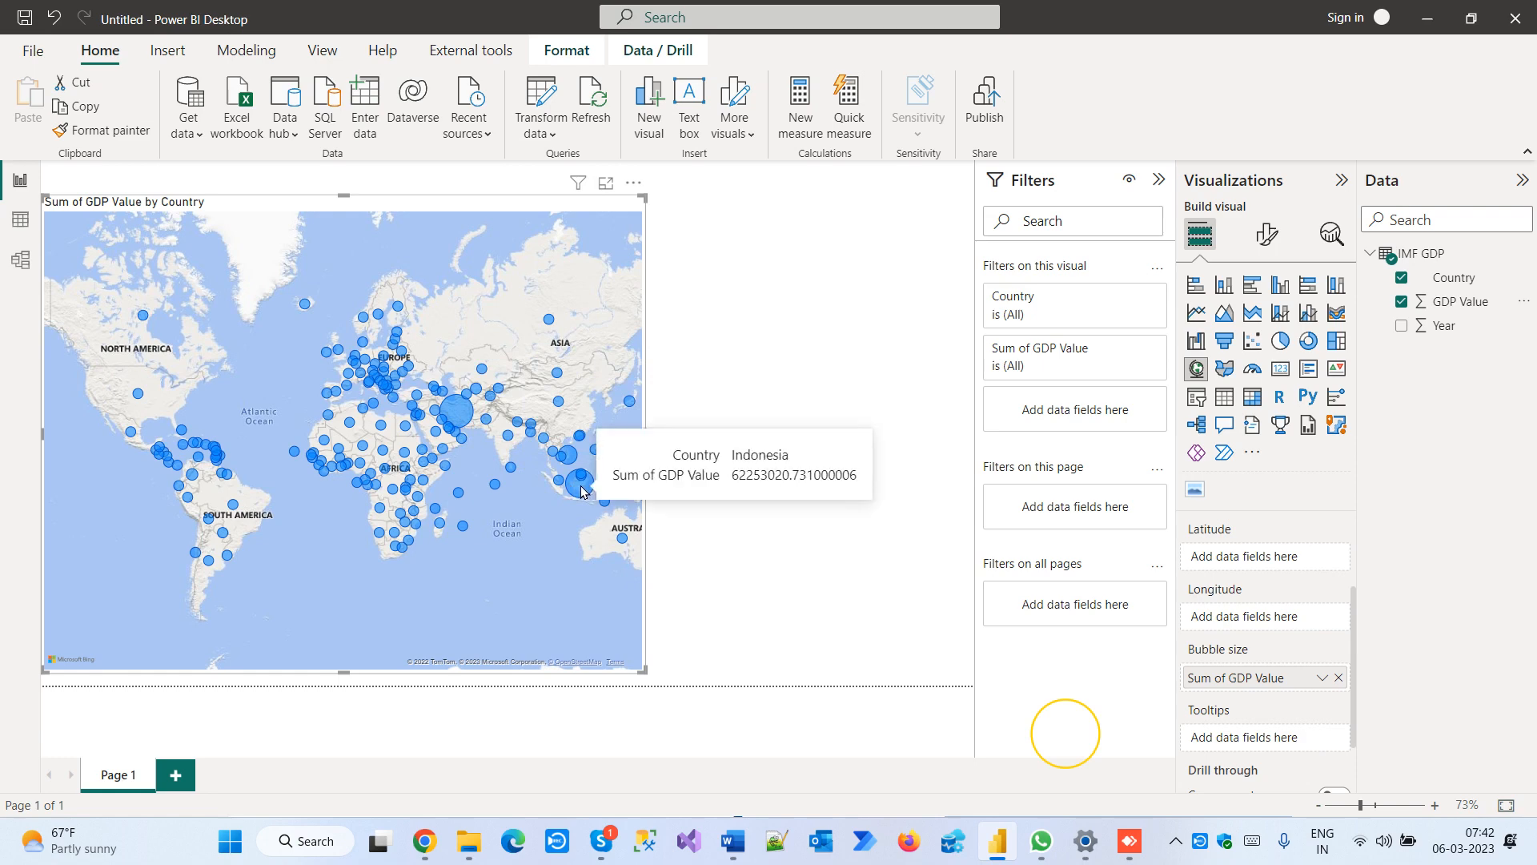
{"action": "scroll", "coordinate": [358, 492], "scroll_direction": "up", "scroll_amount": 5}
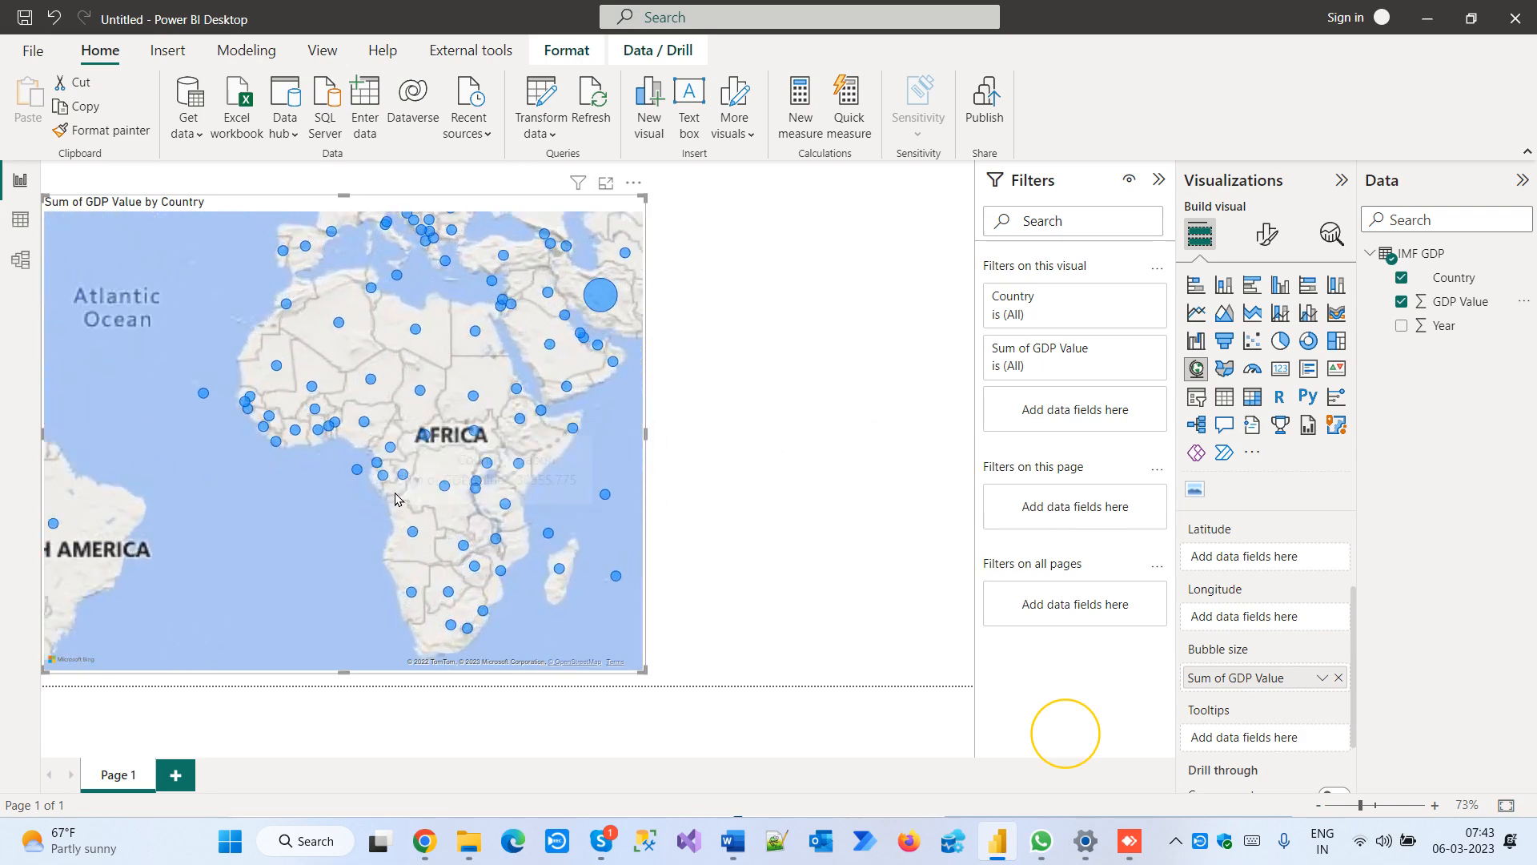
{"action": "left_click_drag", "start_coordinate": [263, 484], "coordinate": [47, 516]}
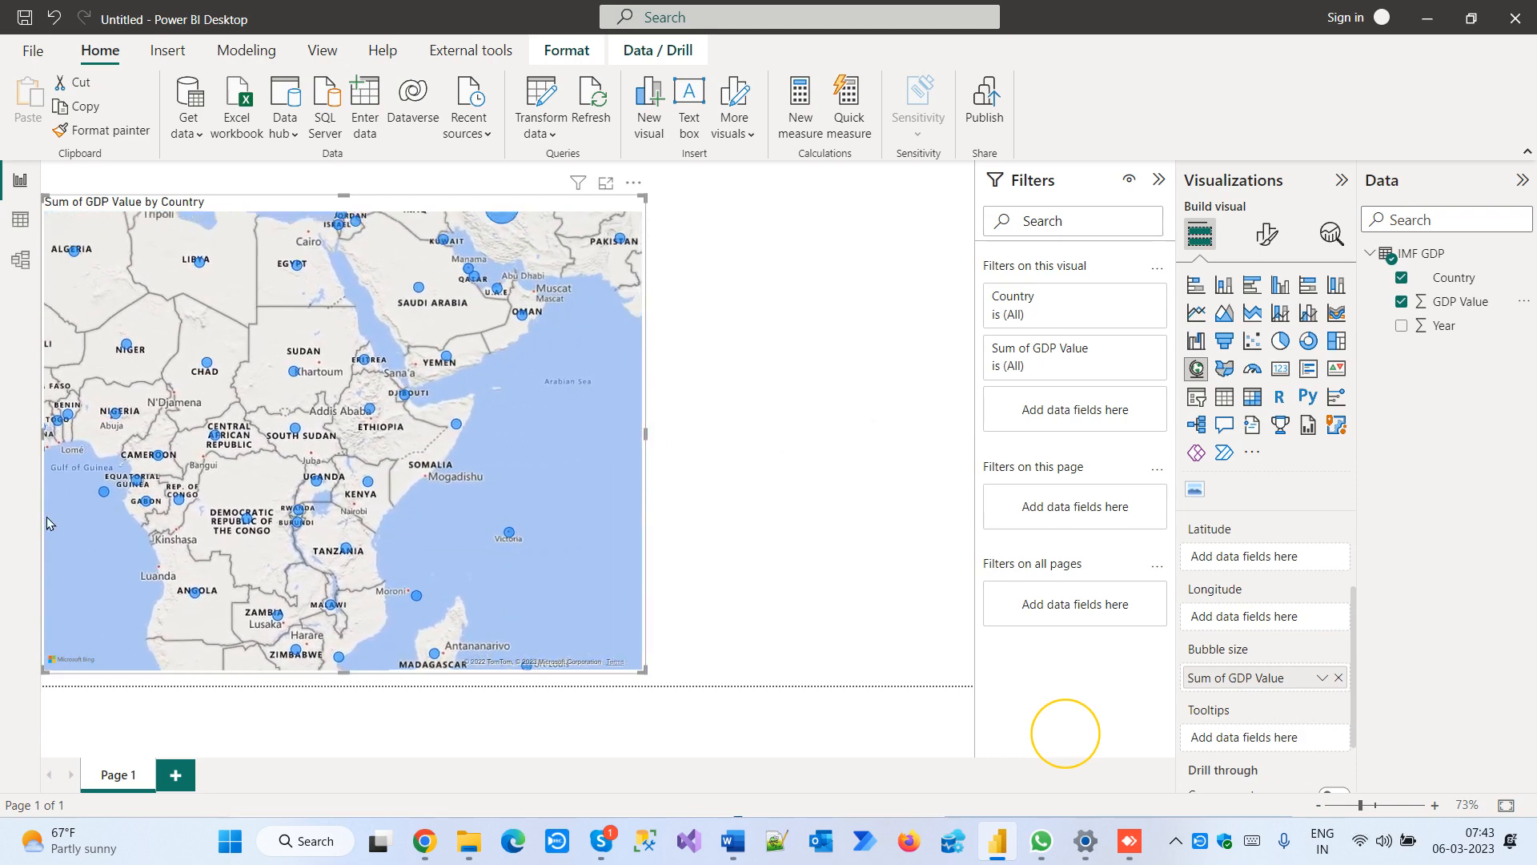
{"action": "left_click_drag", "start_coordinate": [469, 444], "coordinate": [343, 649]}
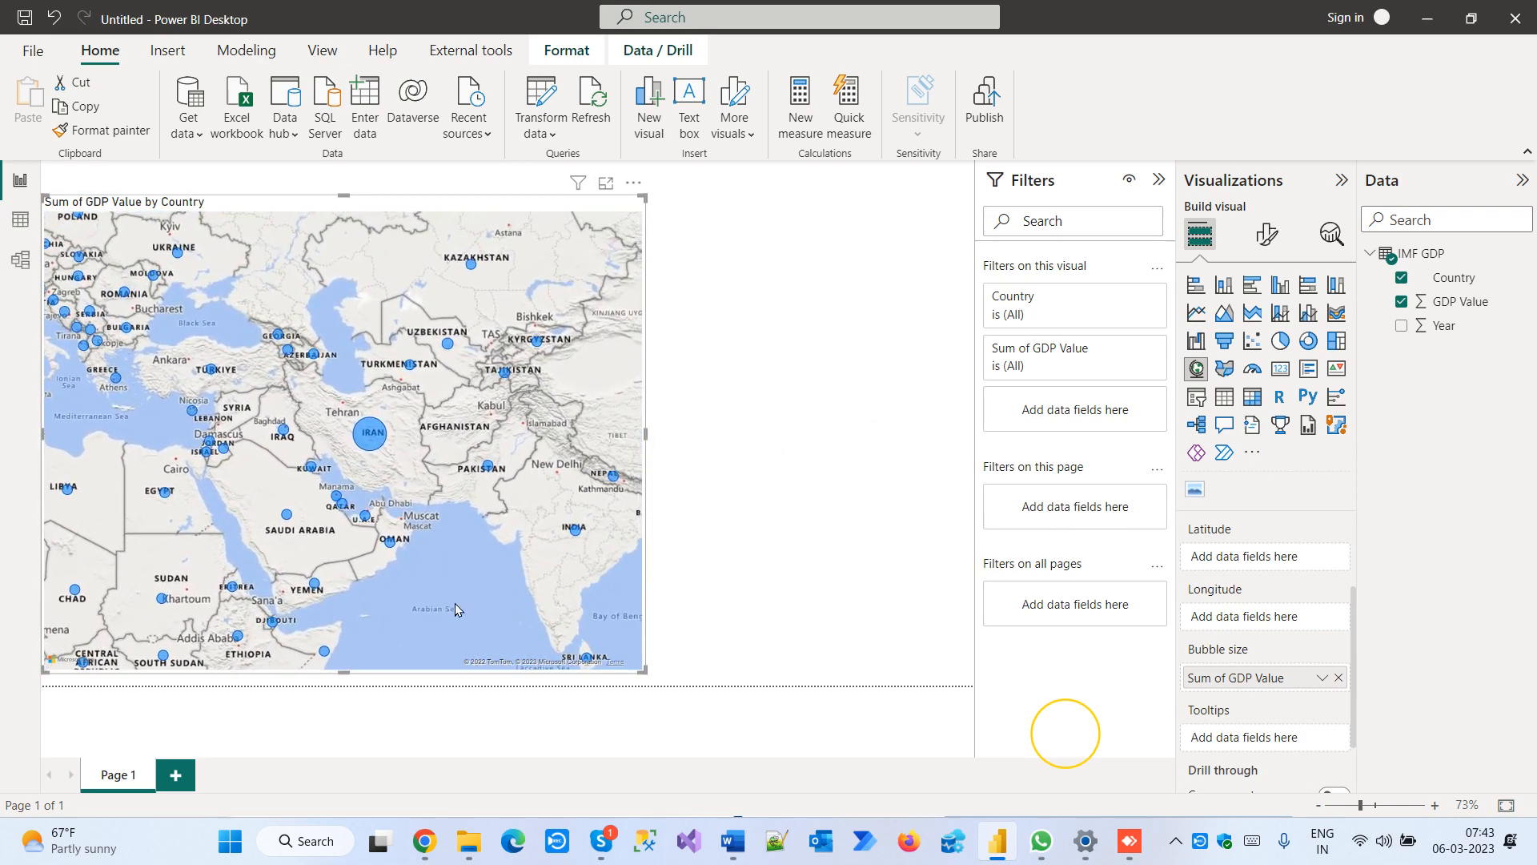
{"action": "left_click_drag", "start_coordinate": [497, 579], "coordinate": [262, 558]}
{"action": "left_click_drag", "start_coordinate": [387, 573], "coordinate": [237, 551]}
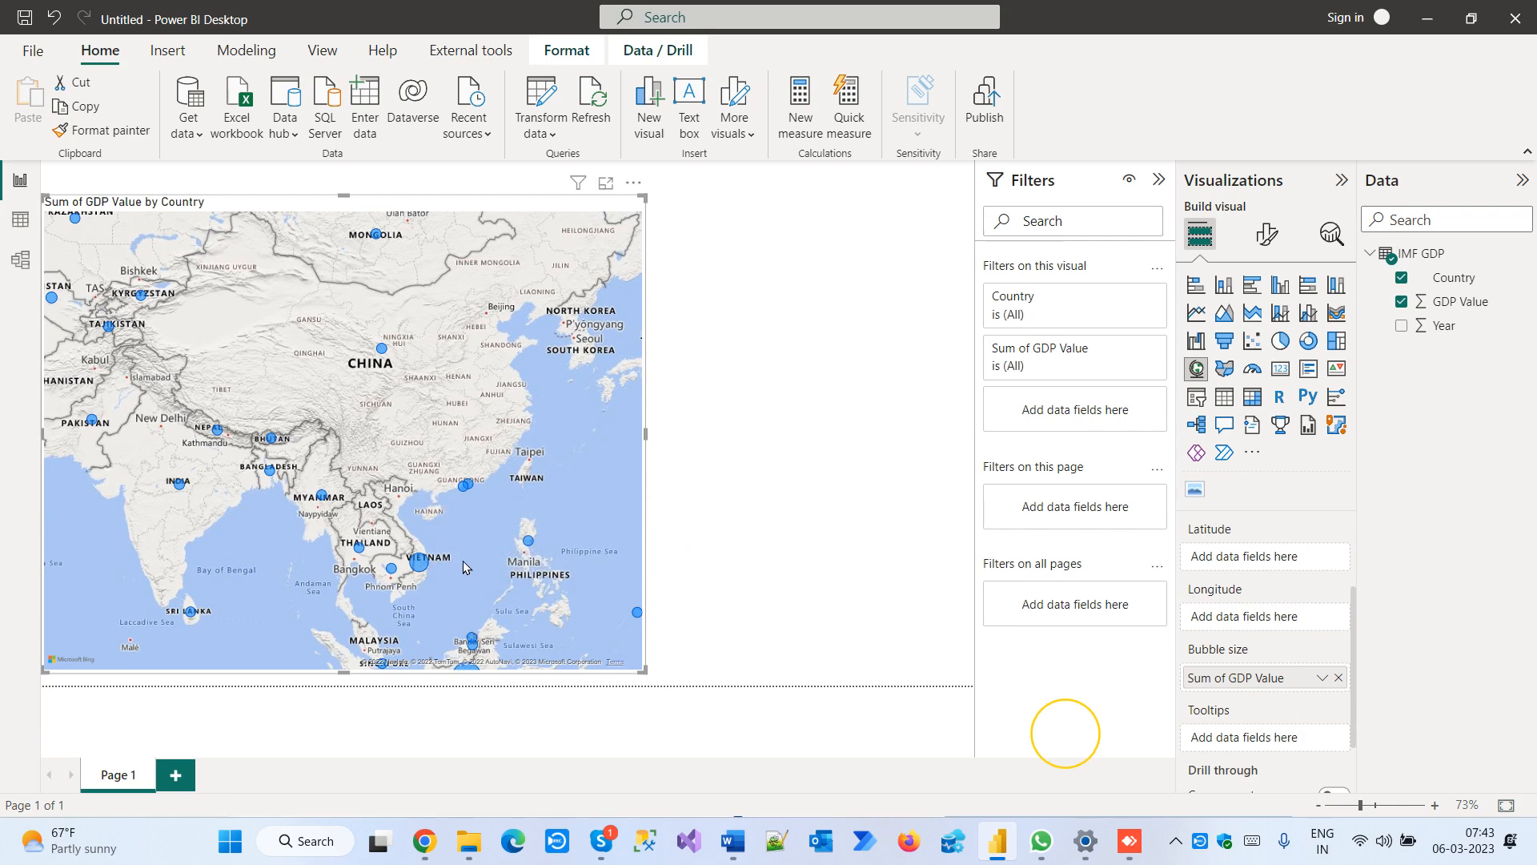
{"action": "left_click_drag", "start_coordinate": [472, 568], "coordinate": [488, 507]}
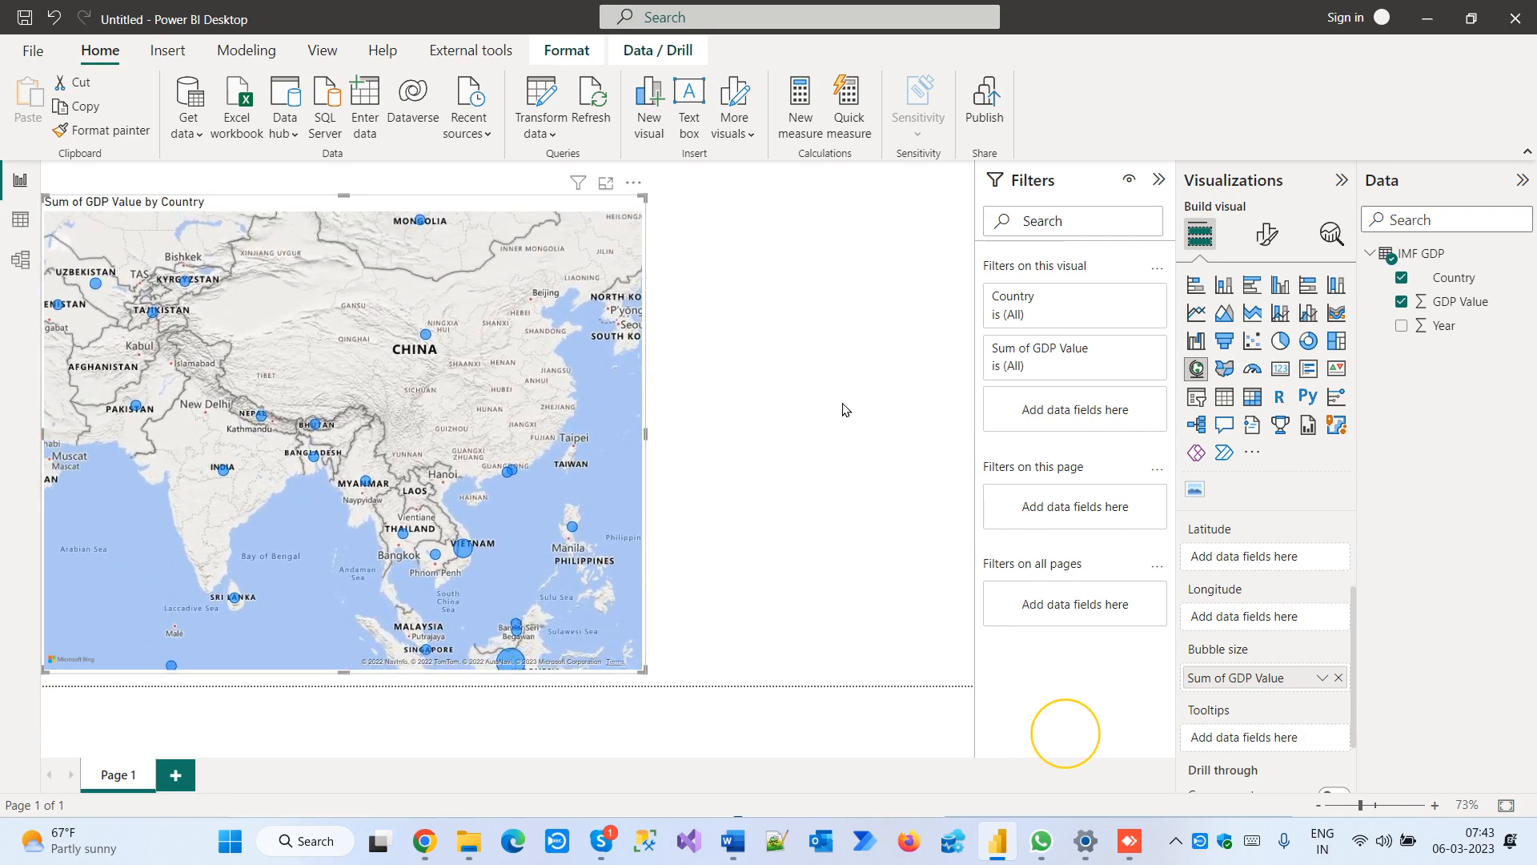
Add a slicer on the Country field in the empty page area beside the map
{"action": "left_click", "coordinate": [865, 408]}
{"action": "left_click_drag", "start_coordinate": [1457, 277], "coordinate": [858, 266]}
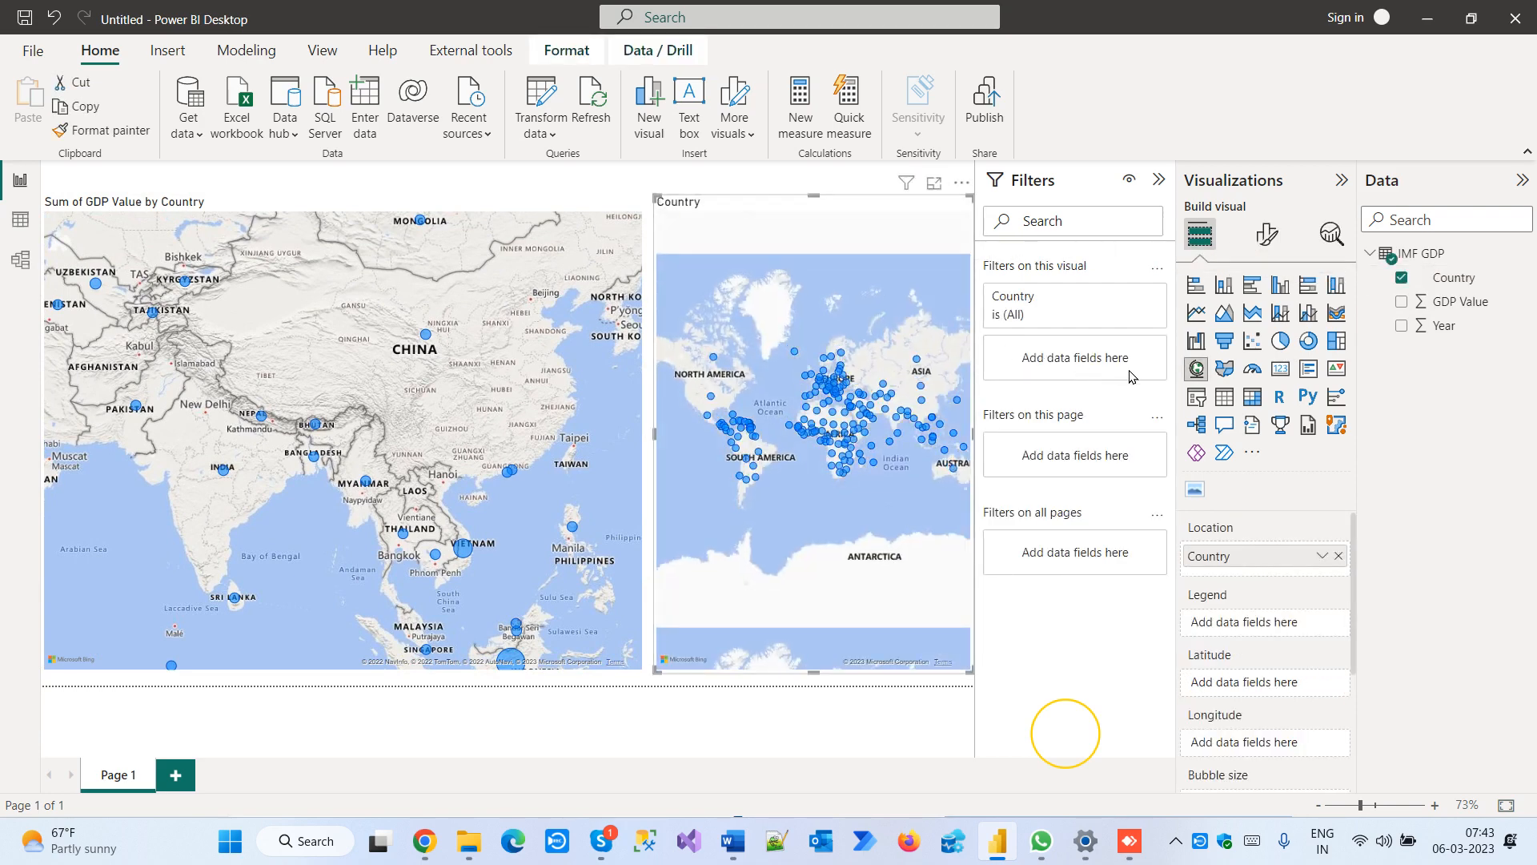
{"action": "left_click", "coordinate": [1196, 397]}
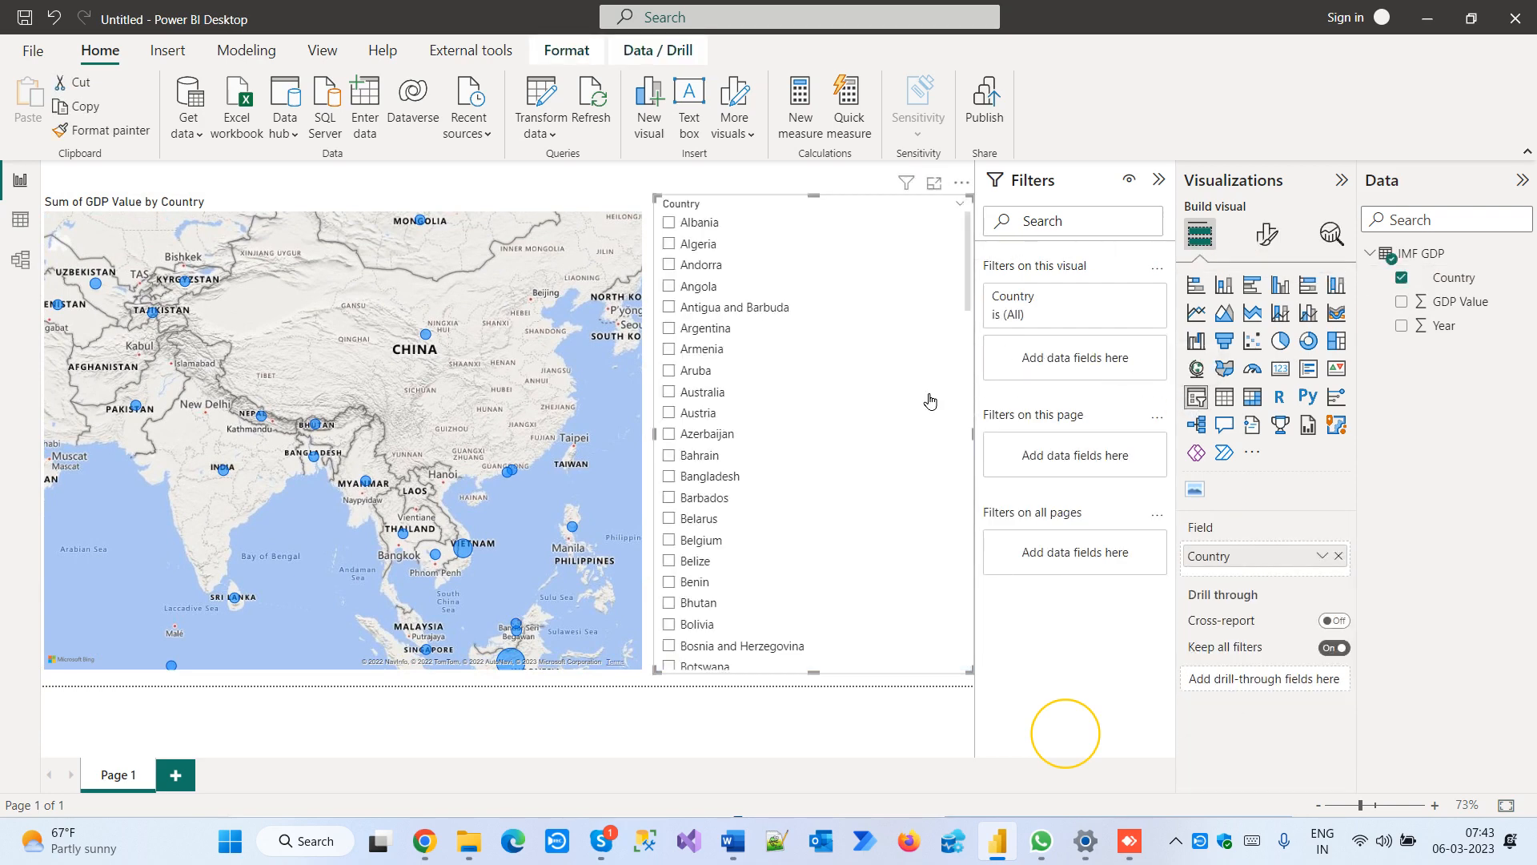
Filter the map with the Country slicer to Albania, Algeria, Andorra, Austria, Cameroon, Canada and finally Egypt, one at a time
{"action": "left_click", "coordinate": [699, 228]}
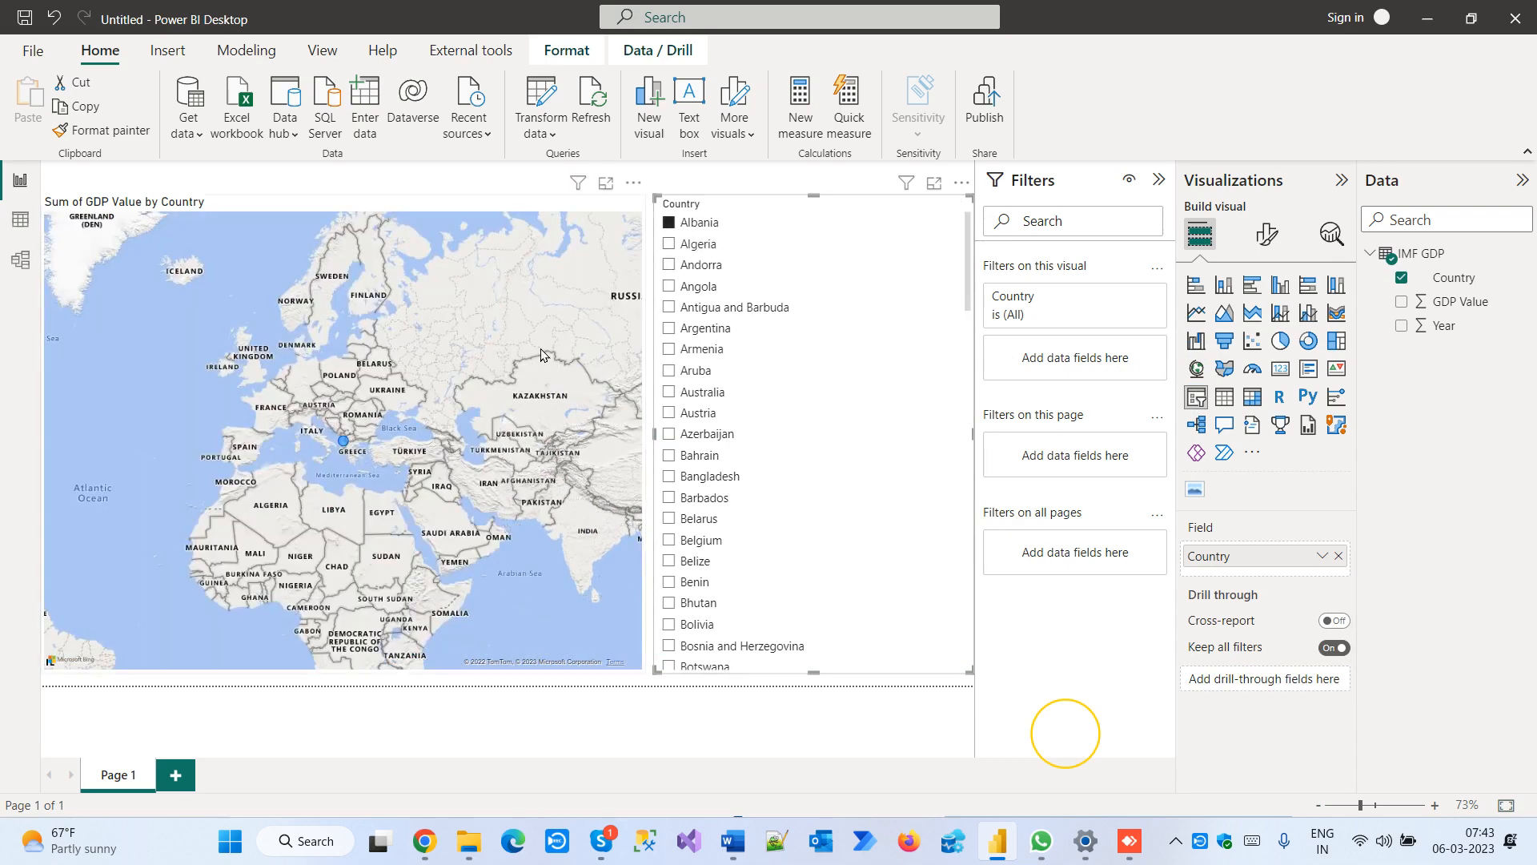
{"action": "left_click", "coordinate": [697, 244]}
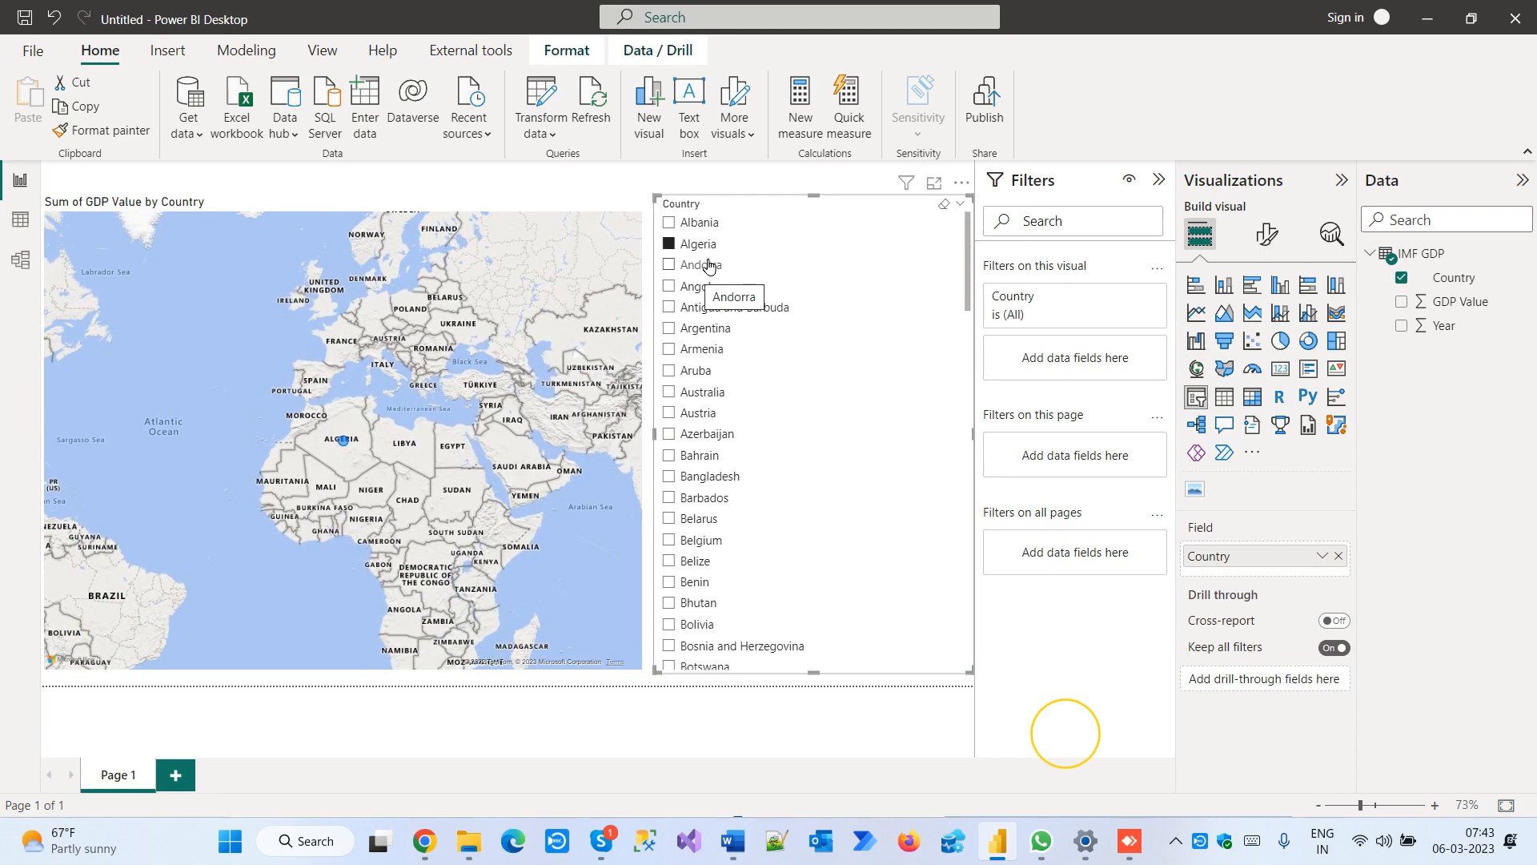
{"action": "left_click", "coordinate": [709, 266]}
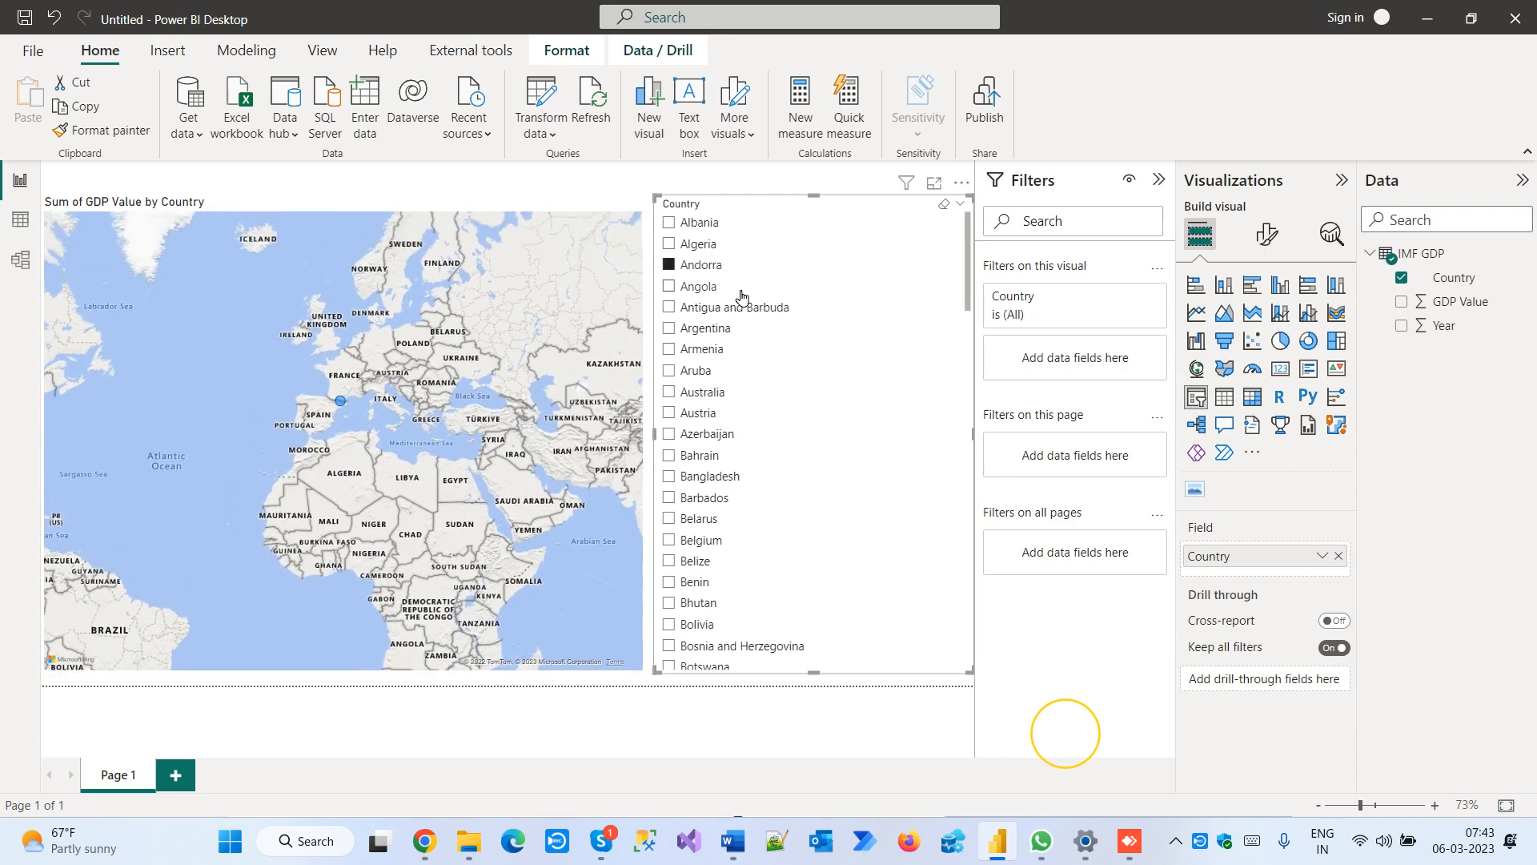
{"action": "left_click", "coordinate": [677, 415]}
{"action": "scroll", "coordinate": [709, 496], "scroll_direction": "down", "scroll_amount": 5}
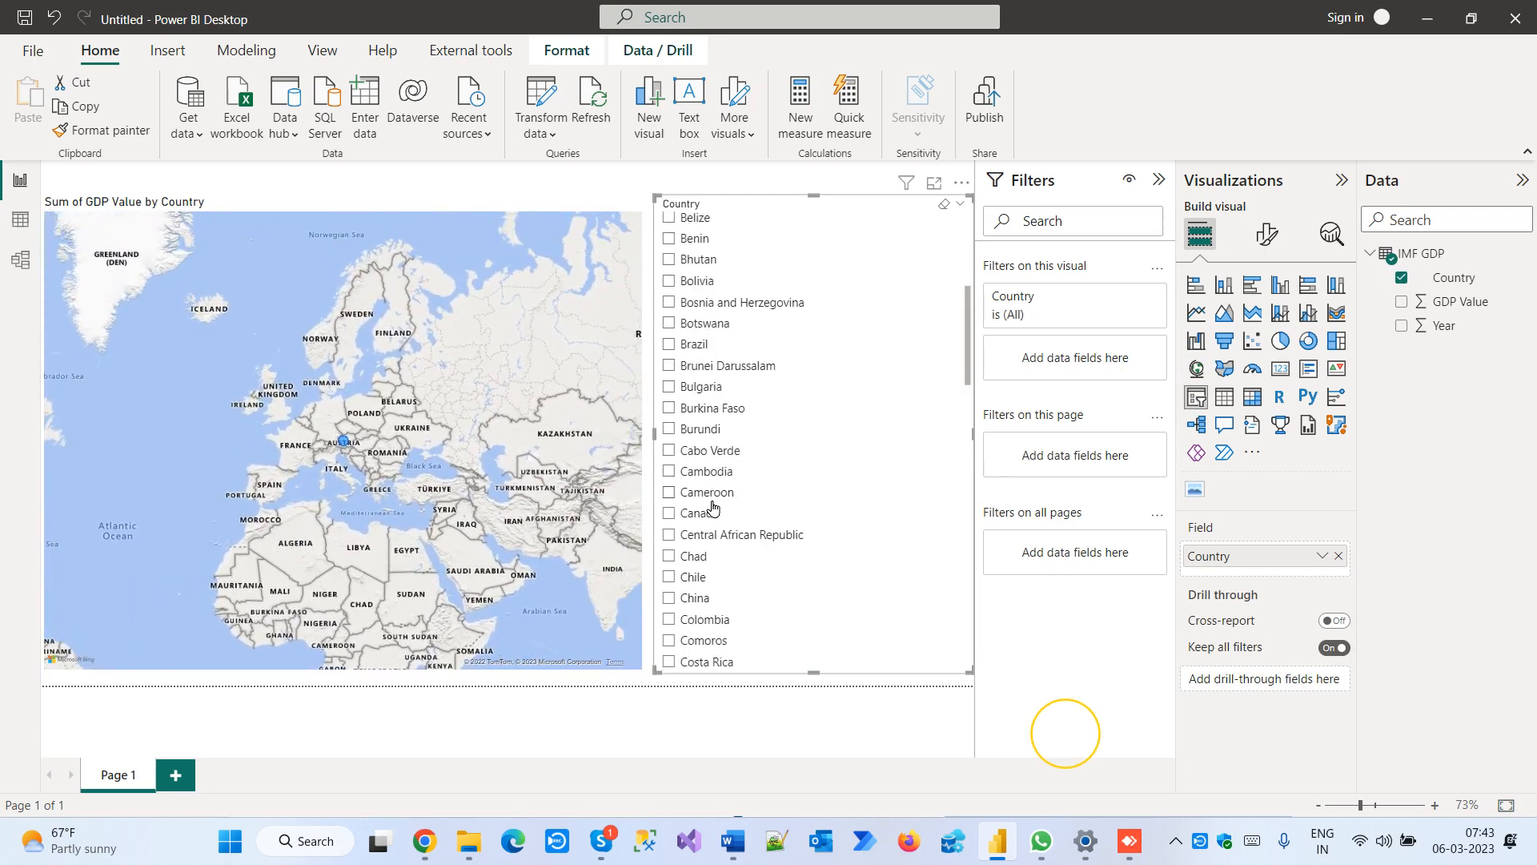
{"action": "left_click", "coordinate": [711, 496]}
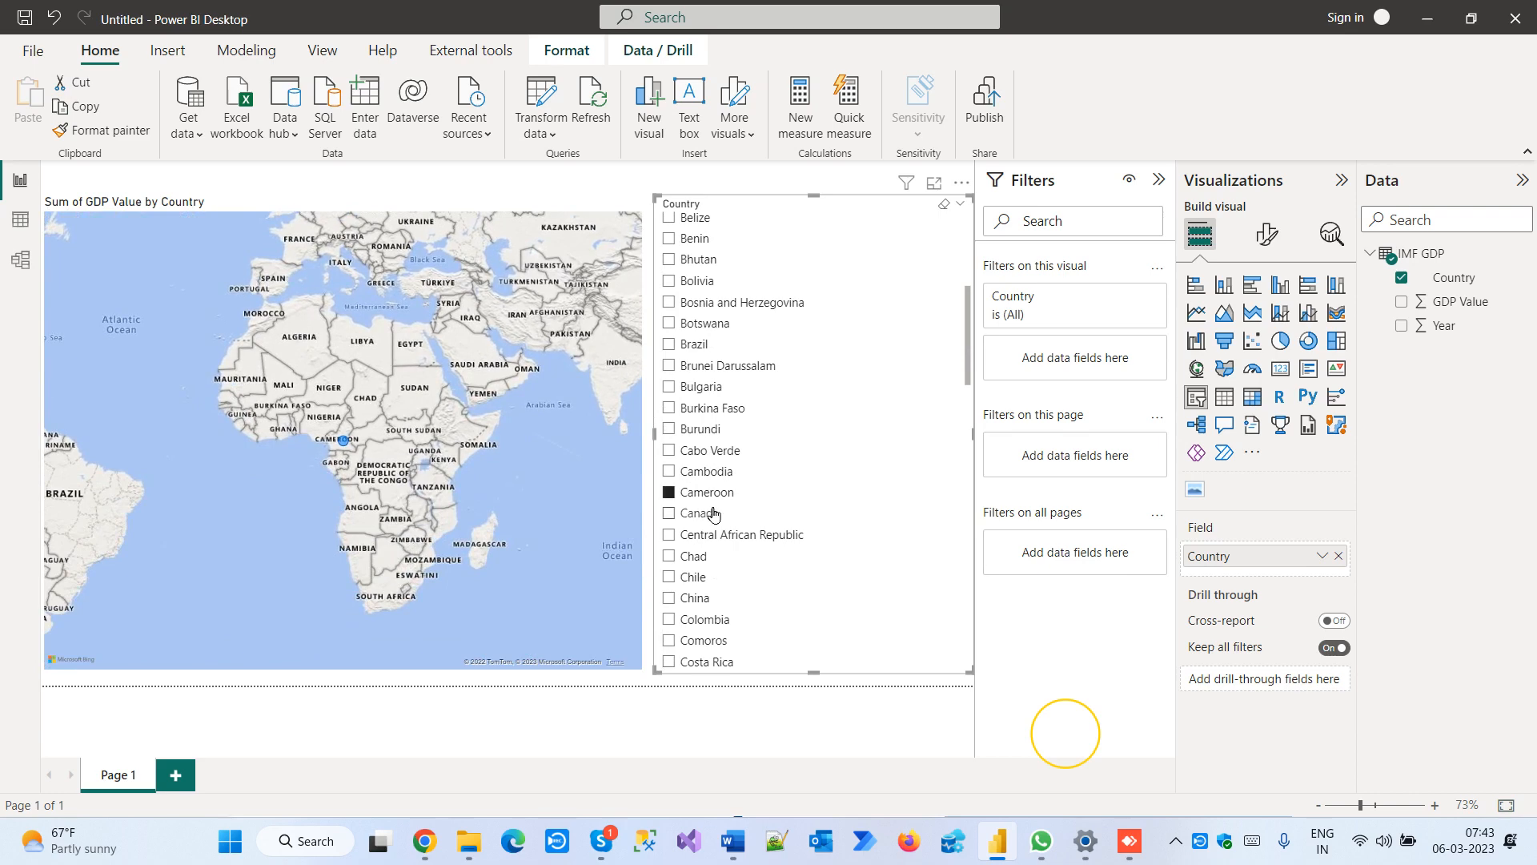
{"action": "left_click", "coordinate": [714, 514]}
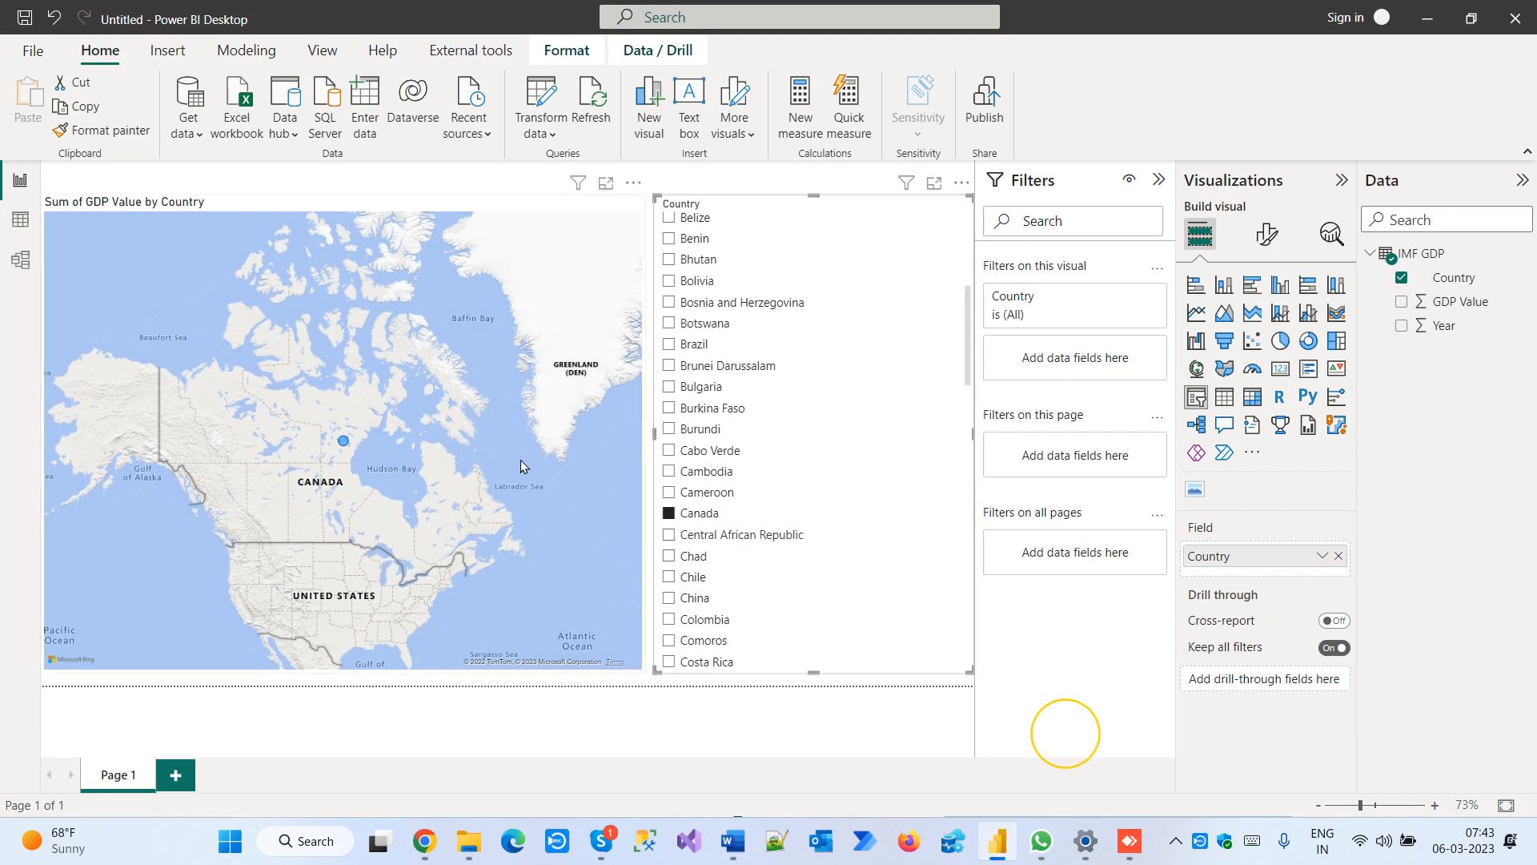
{"action": "scroll", "coordinate": [721, 532], "scroll_direction": "down", "scroll_amount": 4}
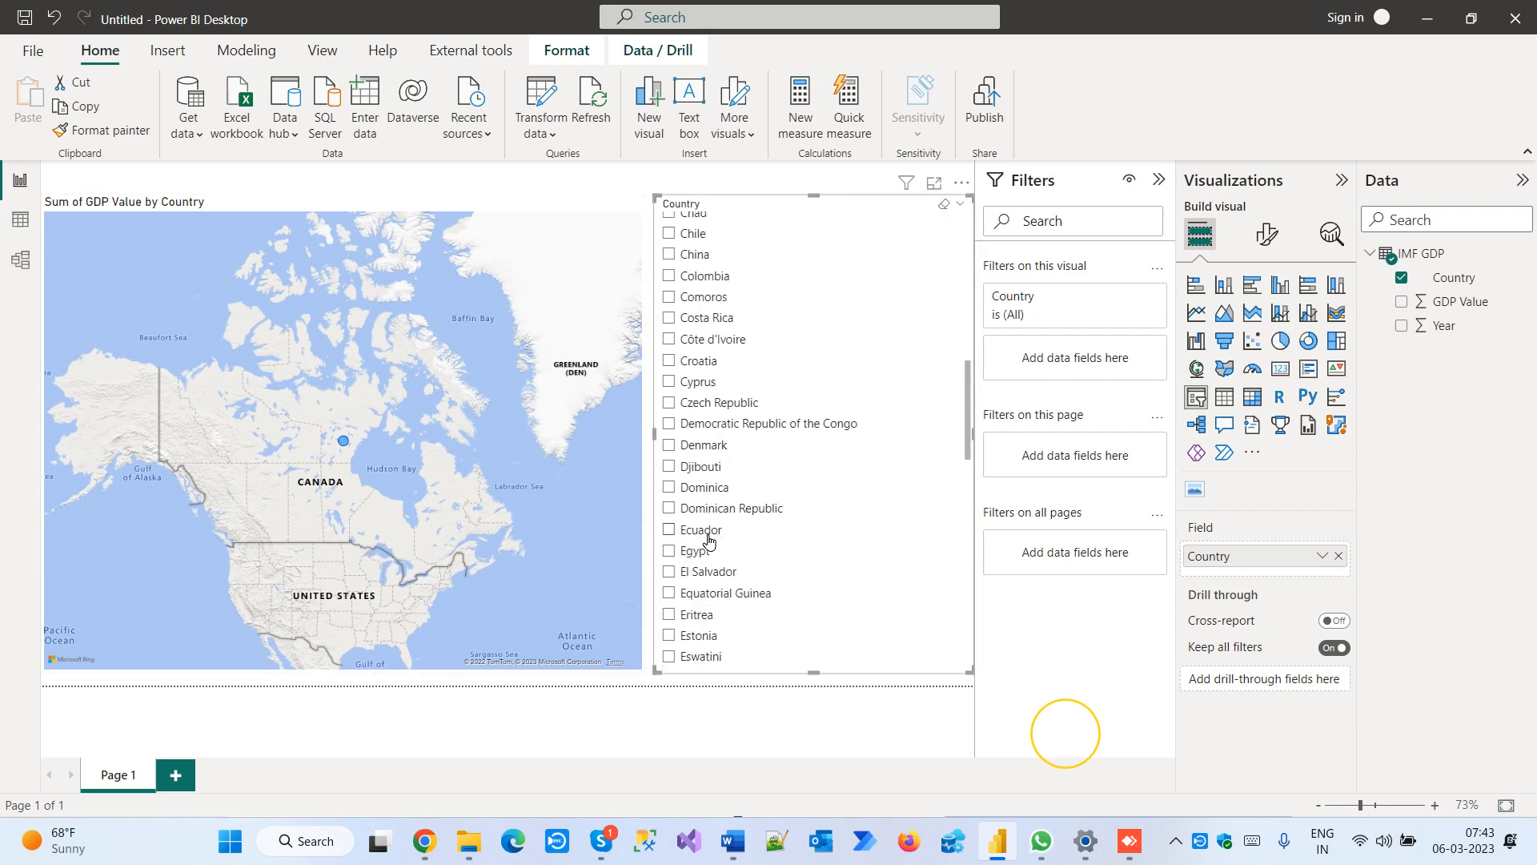
{"action": "left_click", "coordinate": [731, 554]}
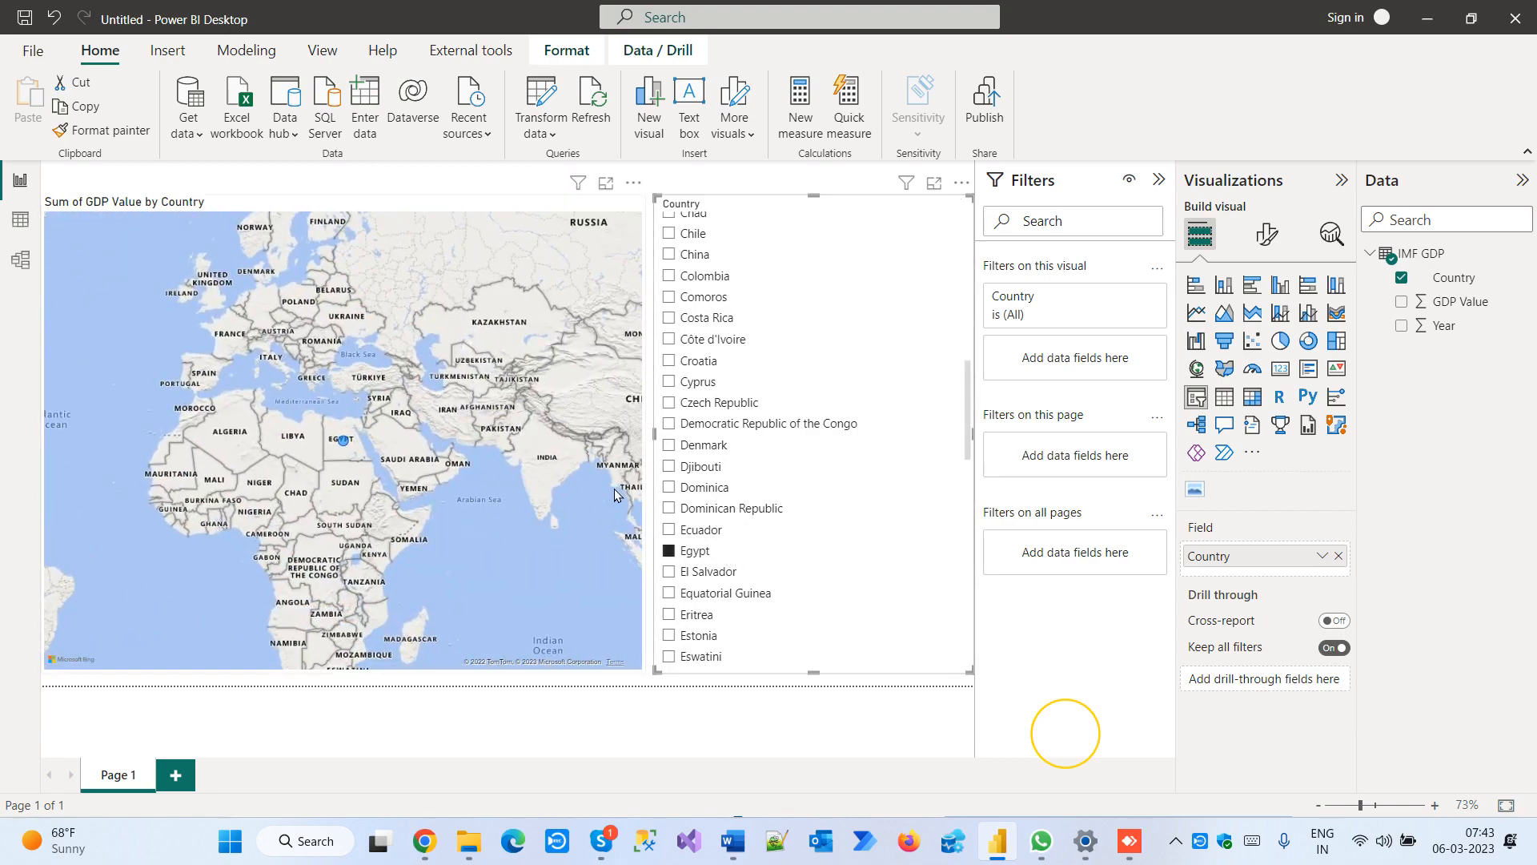
{"action": "left_click_drag", "start_coordinate": [613, 489], "coordinate": [455, 430]}
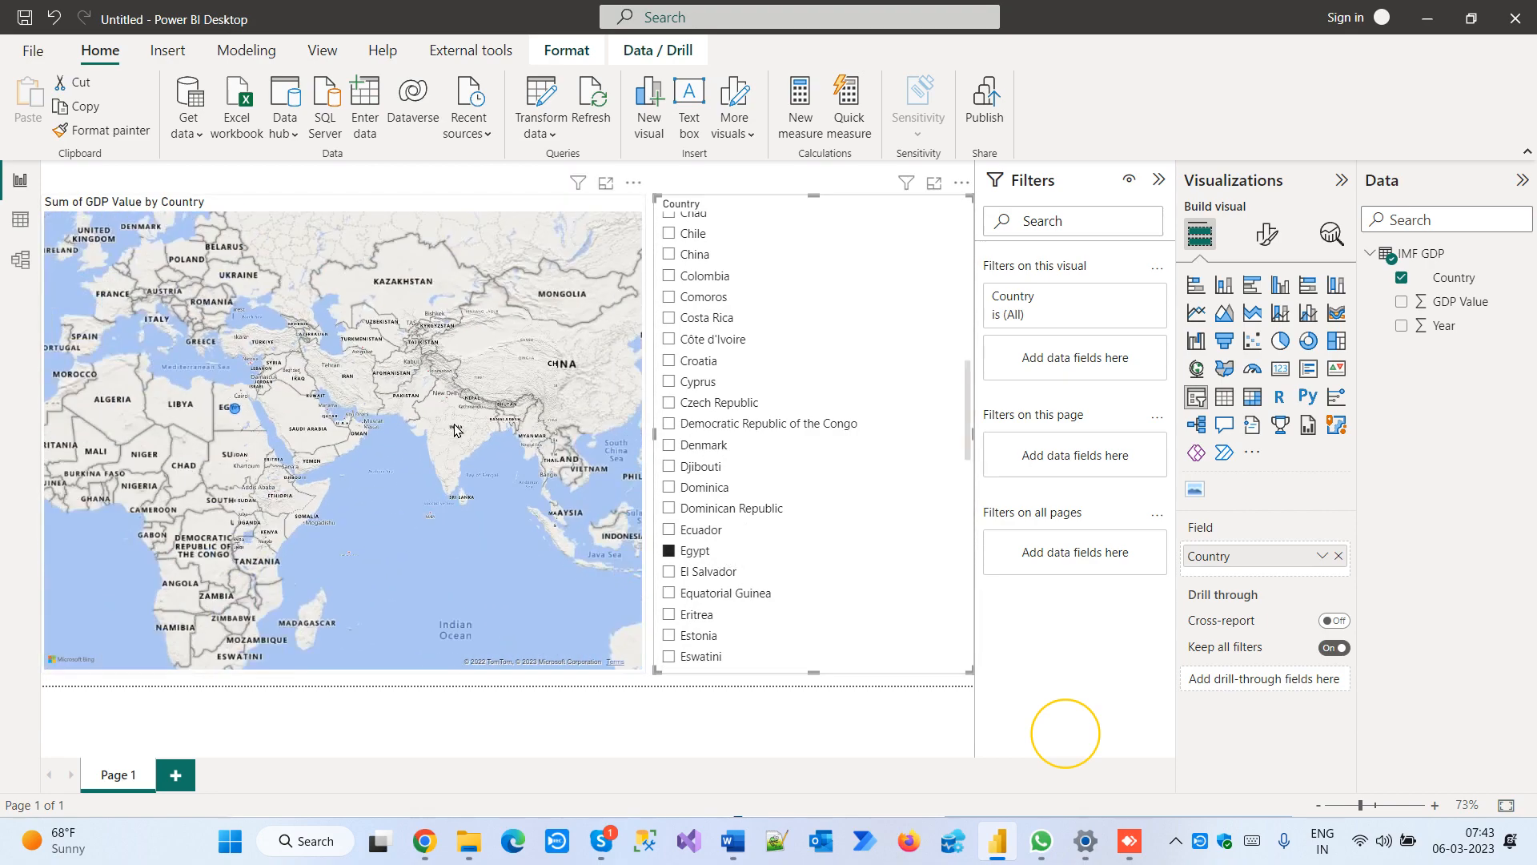
Change the Country slicer's style to Dropdown and shrink its height to fit a single dropdown row
{"action": "scroll", "coordinate": [455, 430], "scroll_direction": "down", "scroll_amount": 4}
{"action": "scroll", "coordinate": [737, 428], "scroll_direction": "up", "scroll_amount": 5}
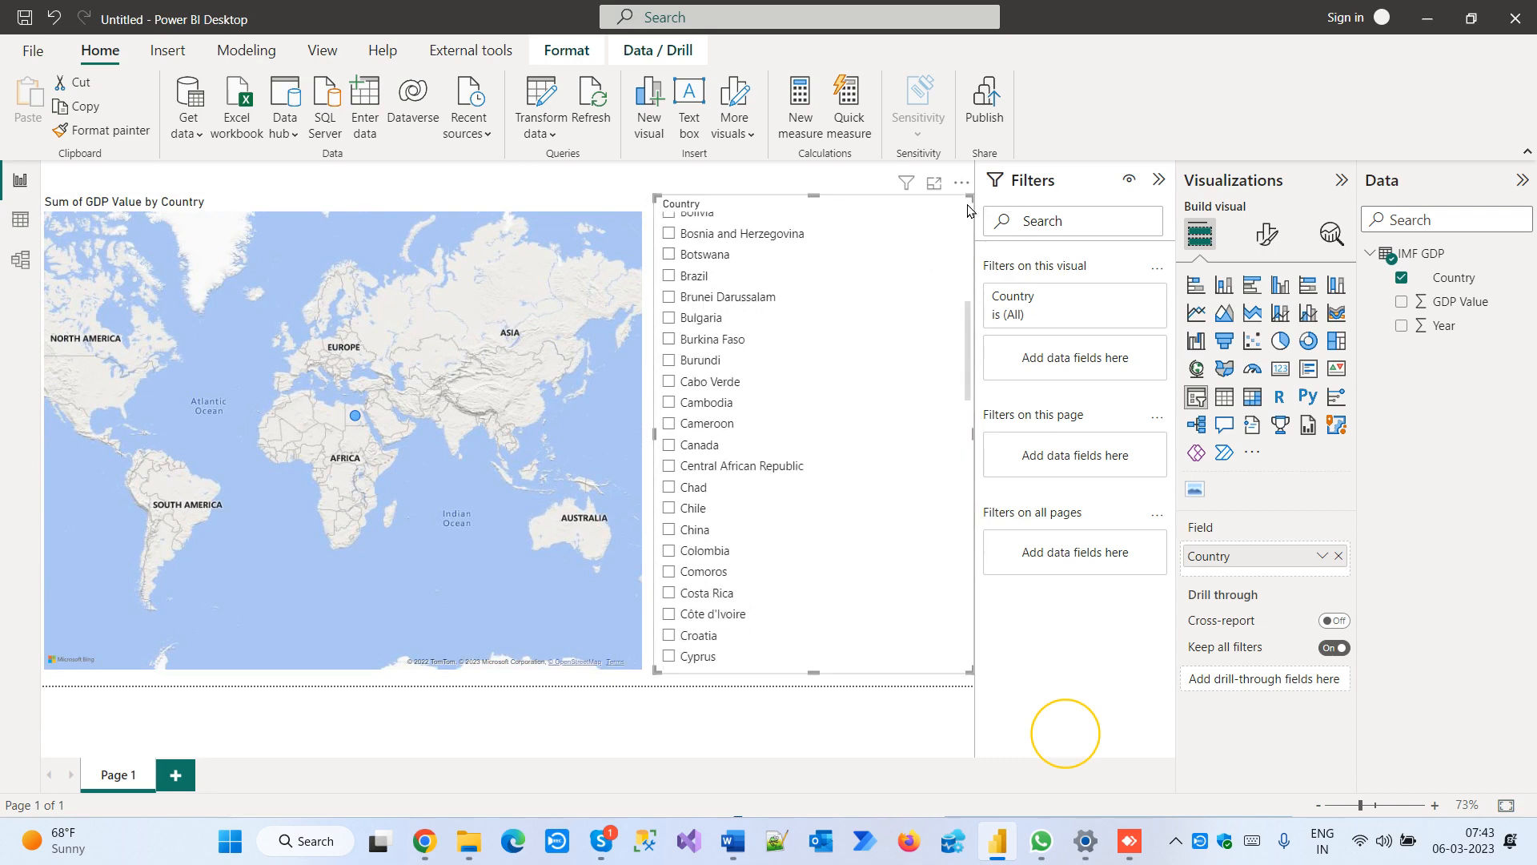
{"action": "left_click", "coordinate": [1267, 234]}
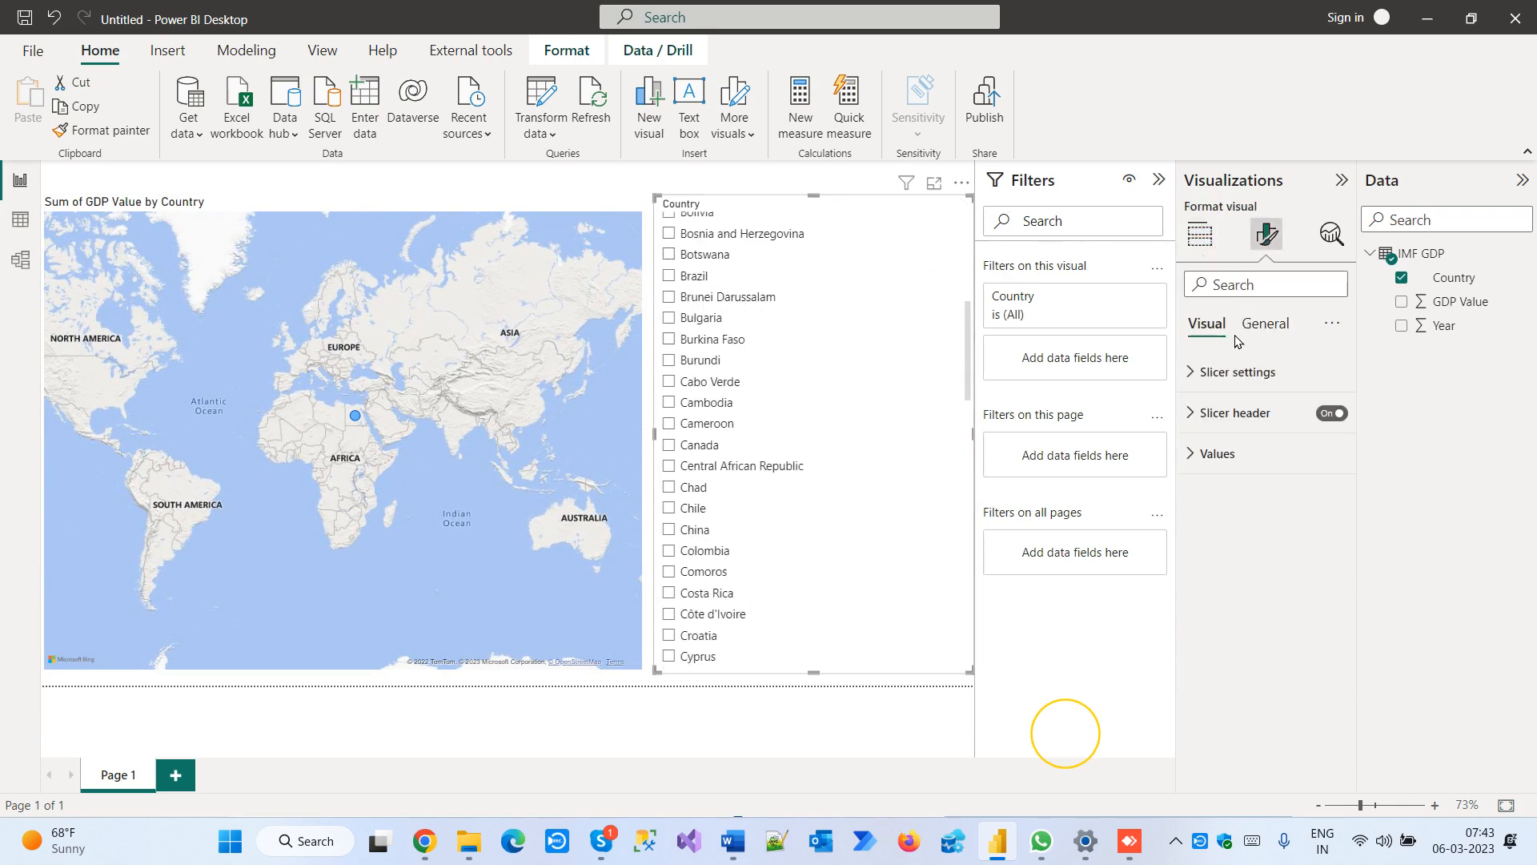
{"action": "left_click", "coordinate": [1241, 372]}
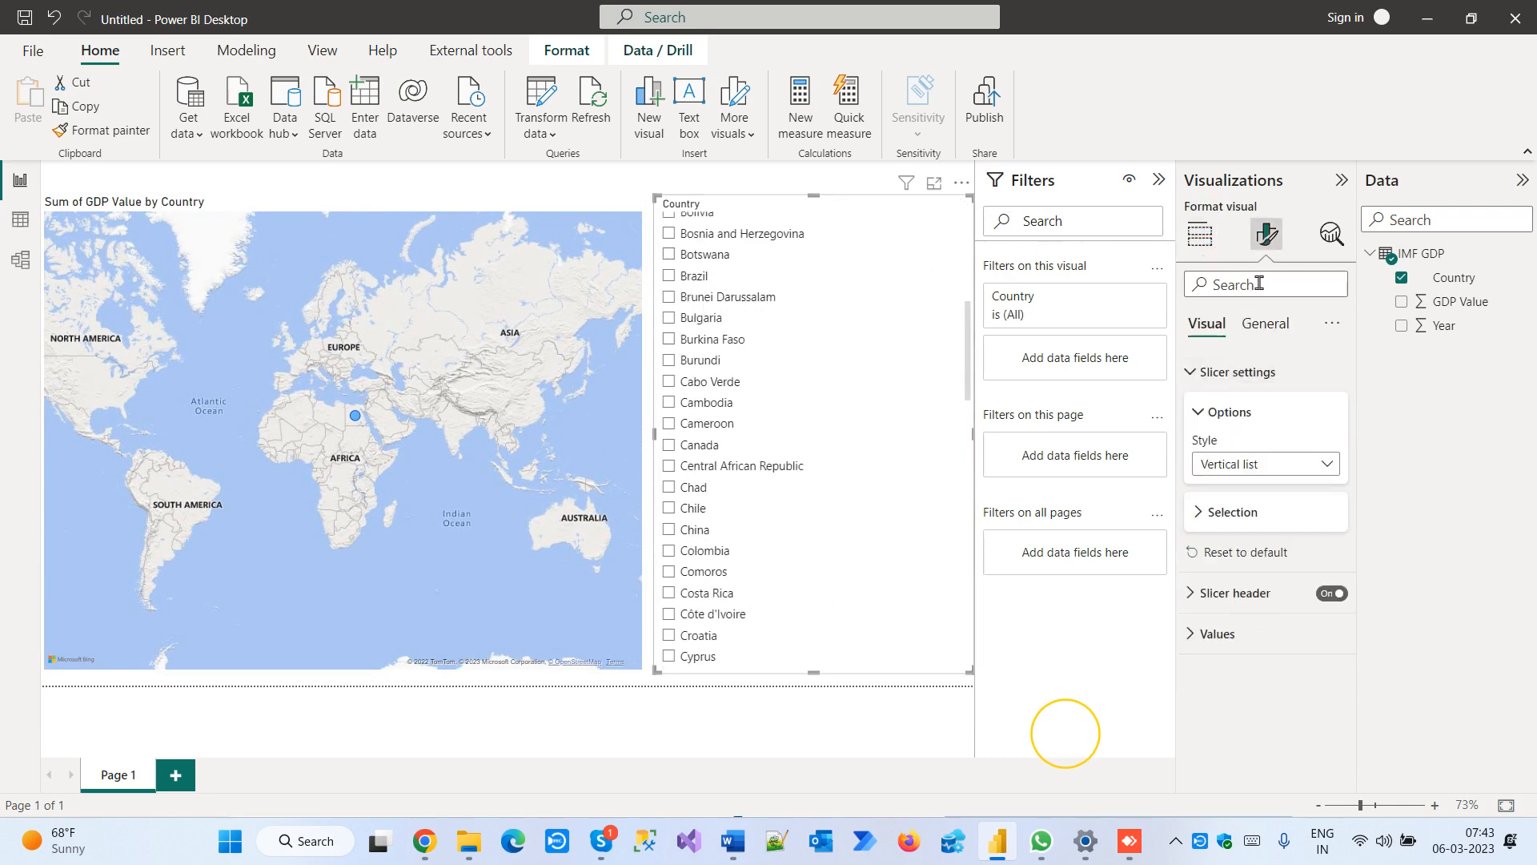
{"action": "left_click", "coordinate": [1261, 471]}
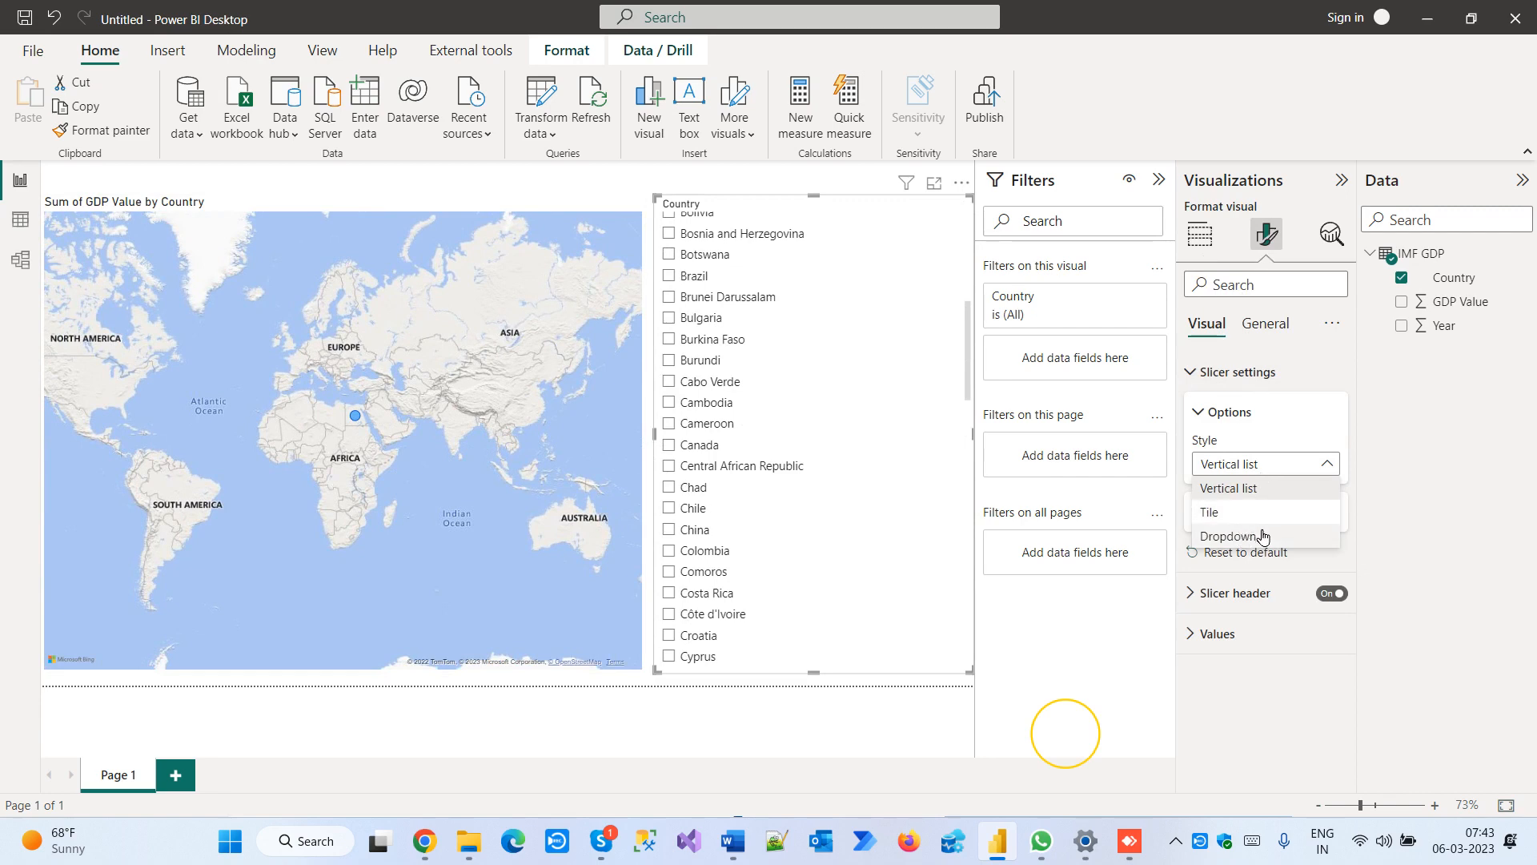
{"action": "left_click", "coordinate": [1264, 536]}
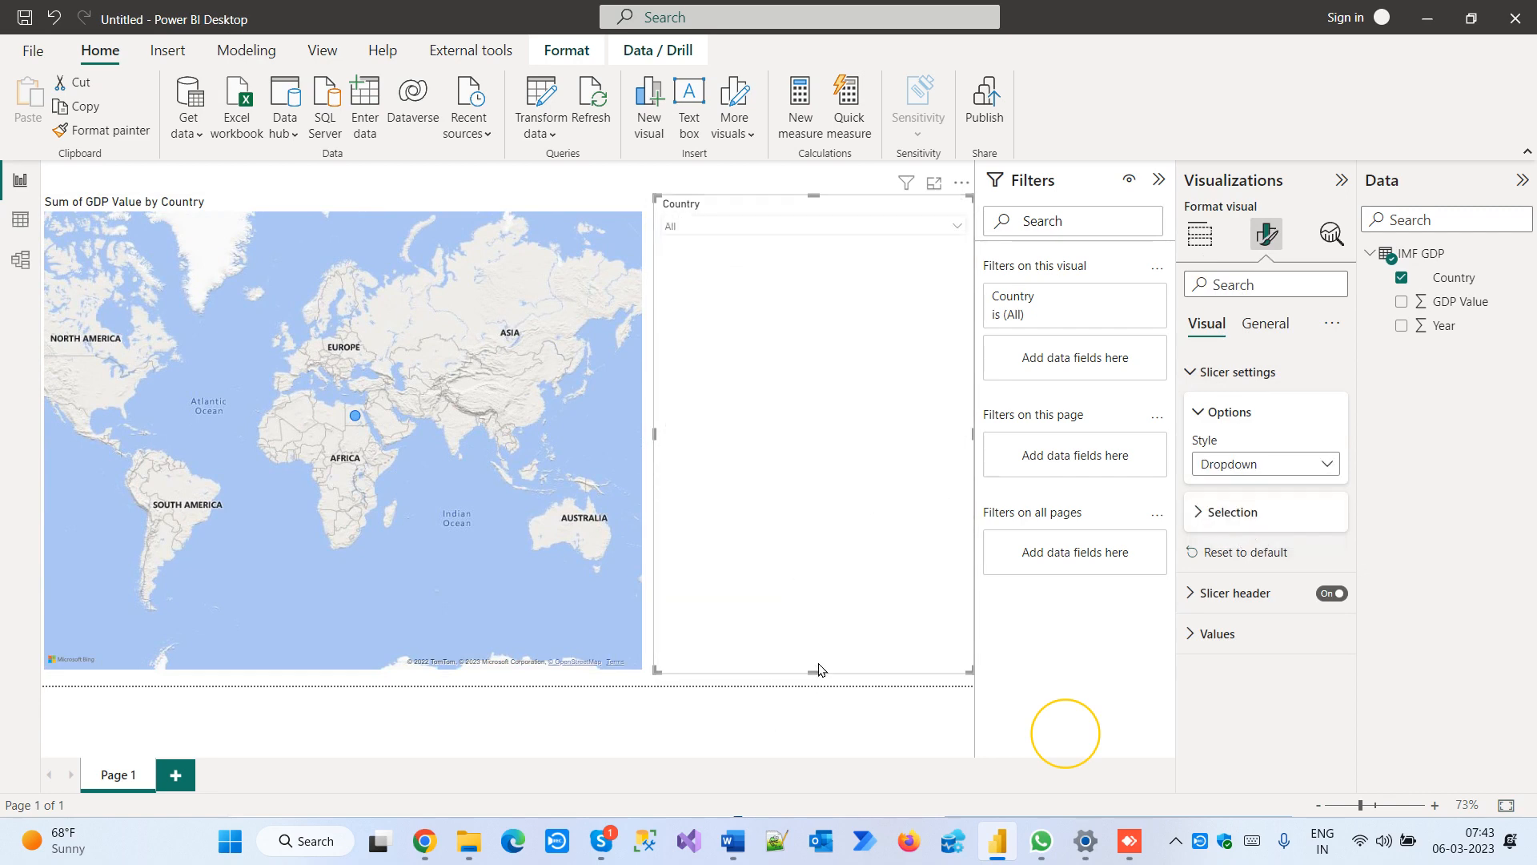
{"action": "left_click_drag", "start_coordinate": [819, 671], "coordinate": [888, 257]}
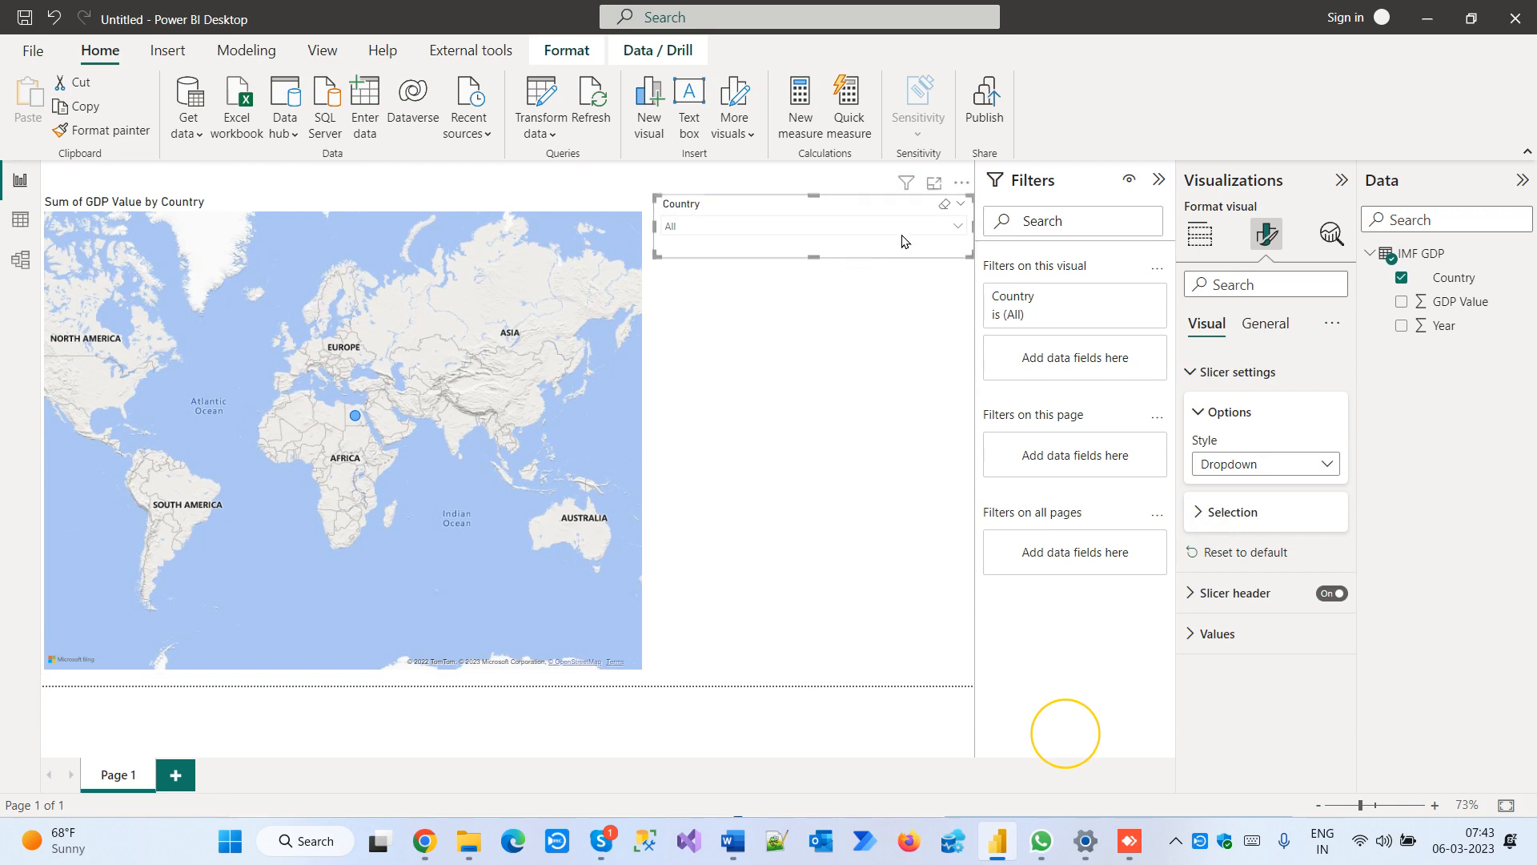
Turn on the search box for the Country slicer's dropdown list
{"action": "left_click", "coordinate": [936, 231]}
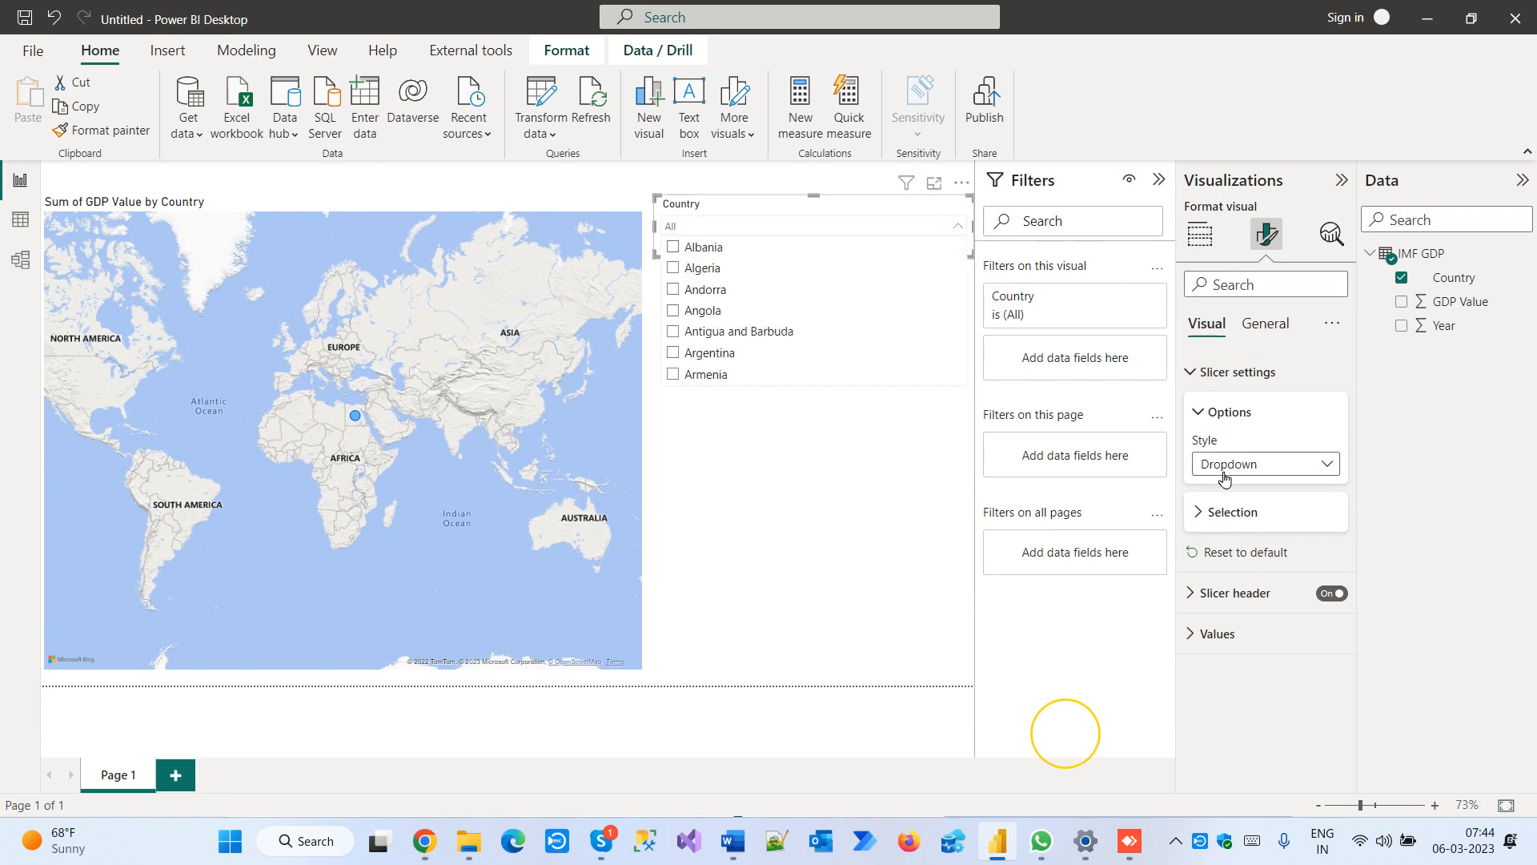
{"action": "left_click", "coordinate": [959, 185]}
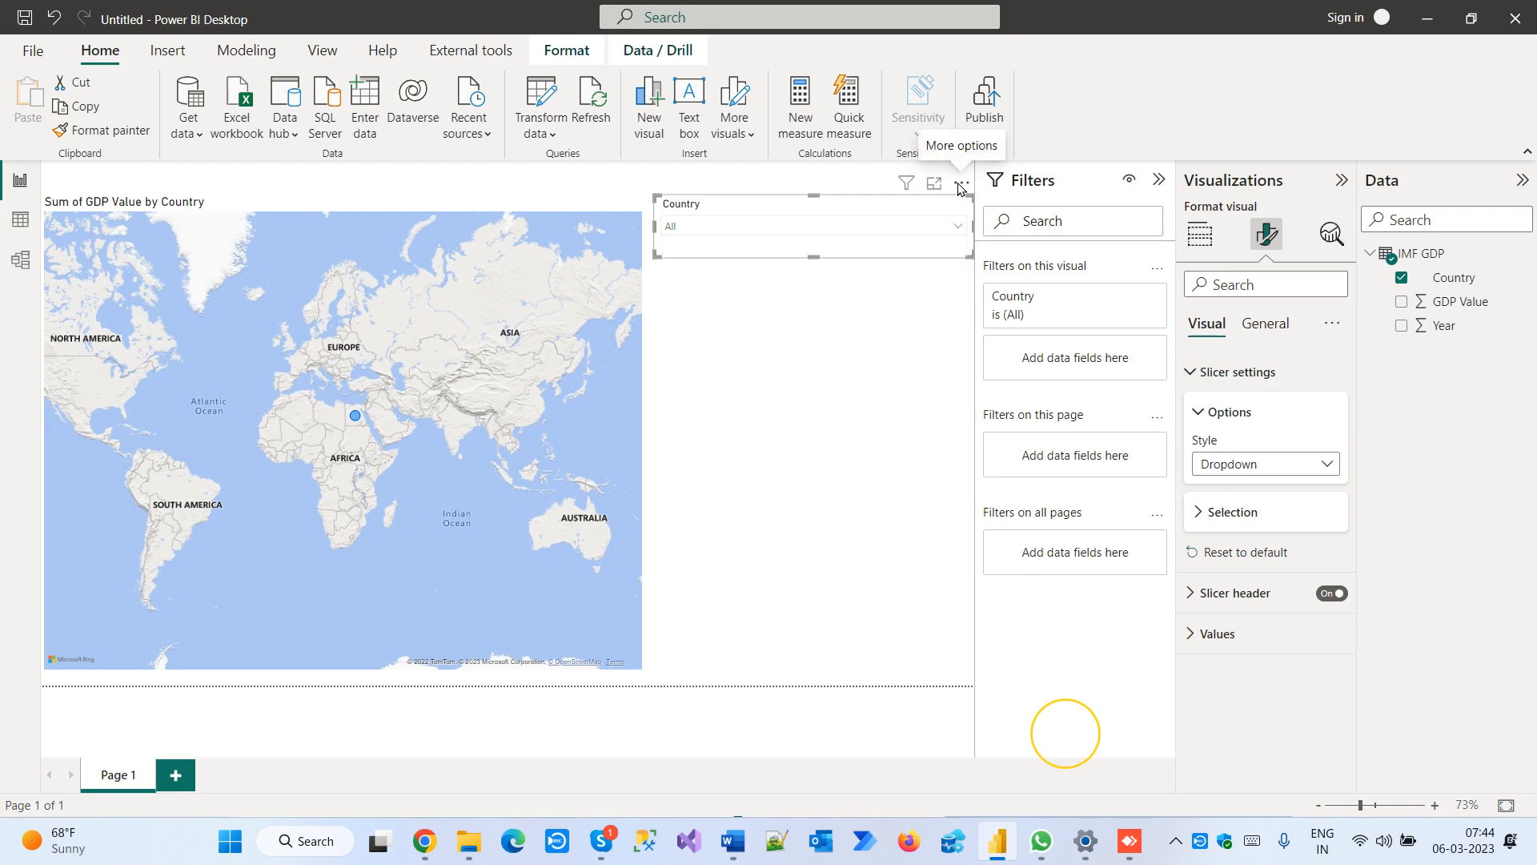
{"action": "left_click", "coordinate": [961, 185]}
{"action": "left_click", "coordinate": [960, 185]}
Search the Country slicer for "indi" and filter the map to India, and do the same with "China" for China
{"action": "left_click", "coordinate": [812, 229]}
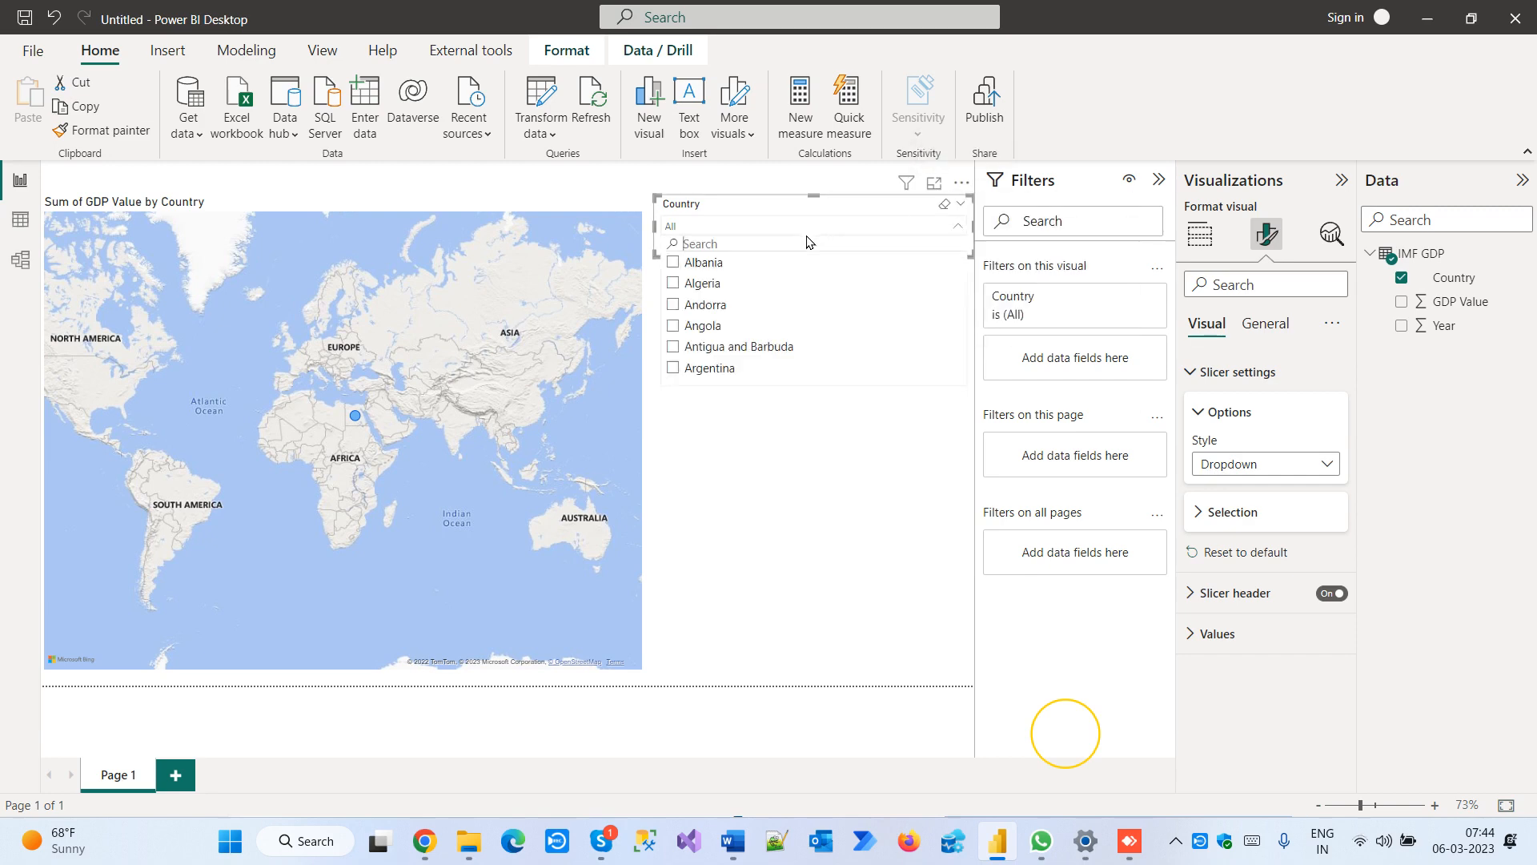
{"action": "type", "text": "indi"}
{"action": "left_click", "coordinate": [695, 263]}
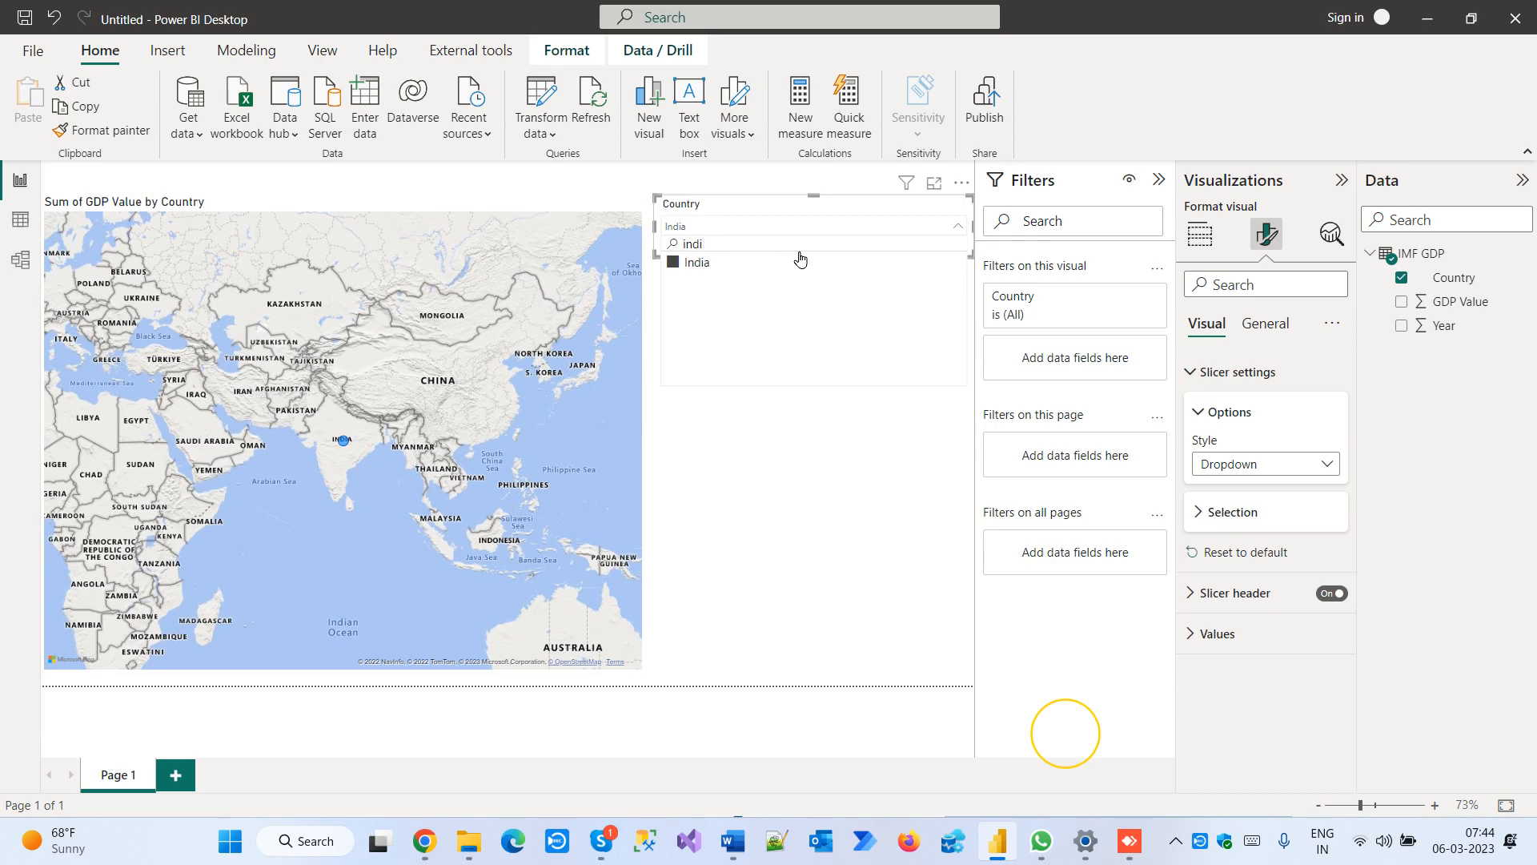
{"action": "type", "text": "Ch"}
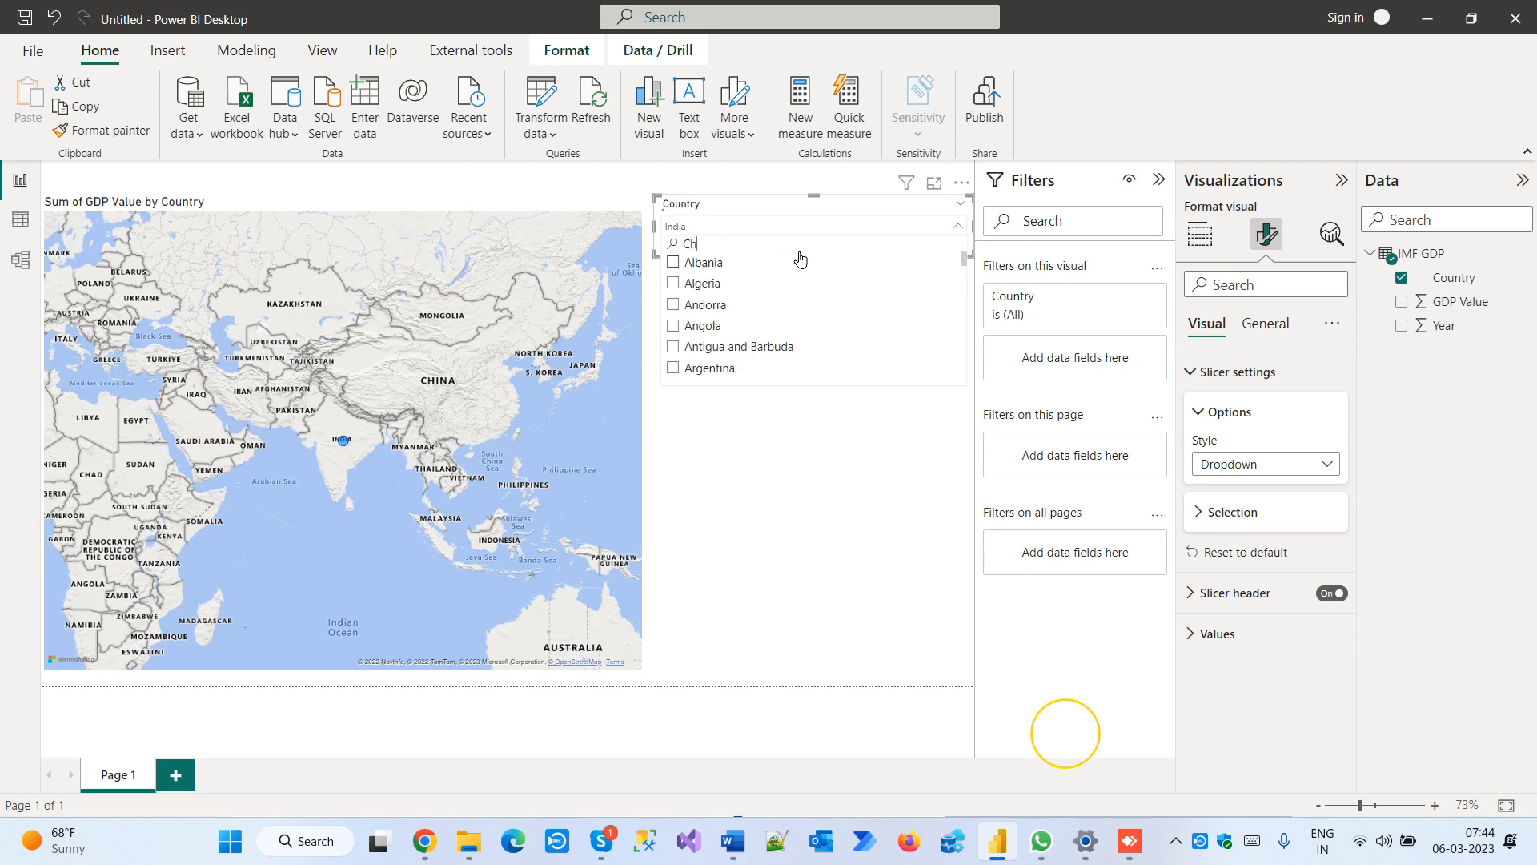
{"action": "type", "text": "ina"}
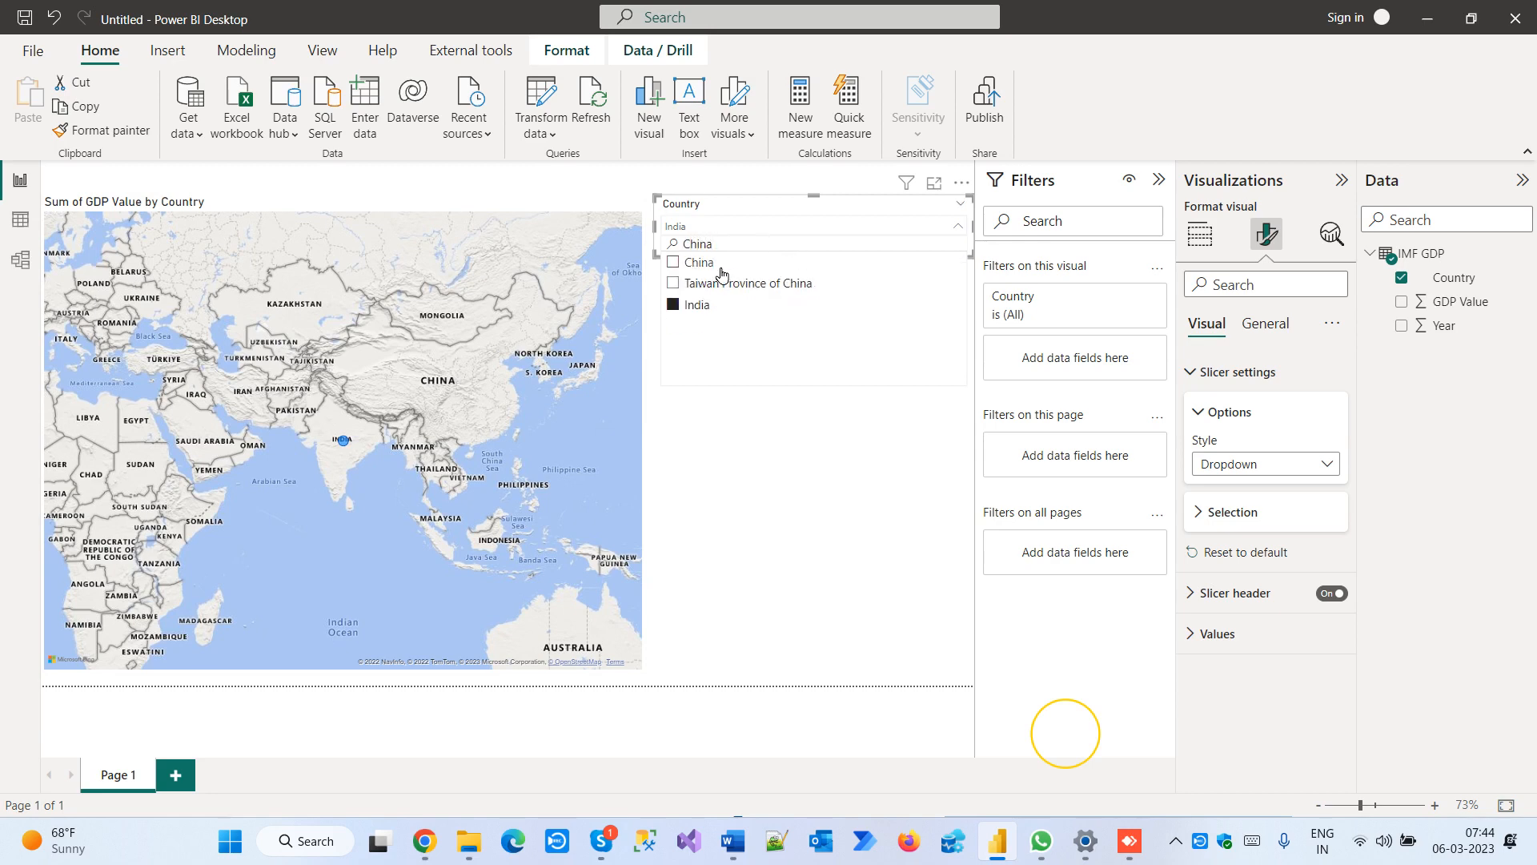
{"action": "left_click", "coordinate": [720, 265]}
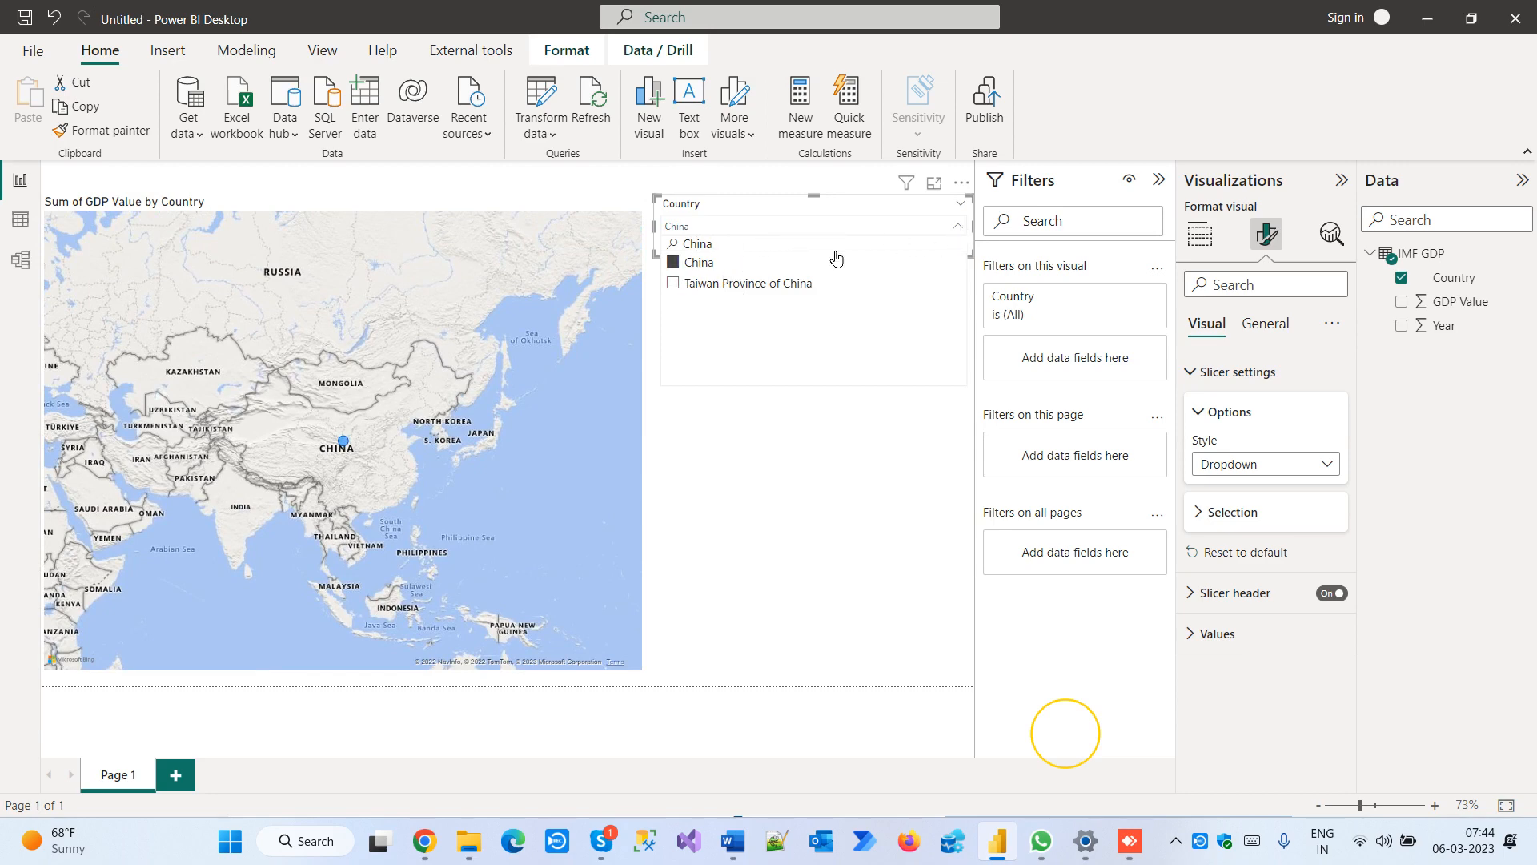
Empty the slicer's search text and clear its country selection
{"action": "key", "text": "BackSpace"}
{"action": "key", "text": "BackSpace"}
{"action": "key", "text": "BackSpace"}
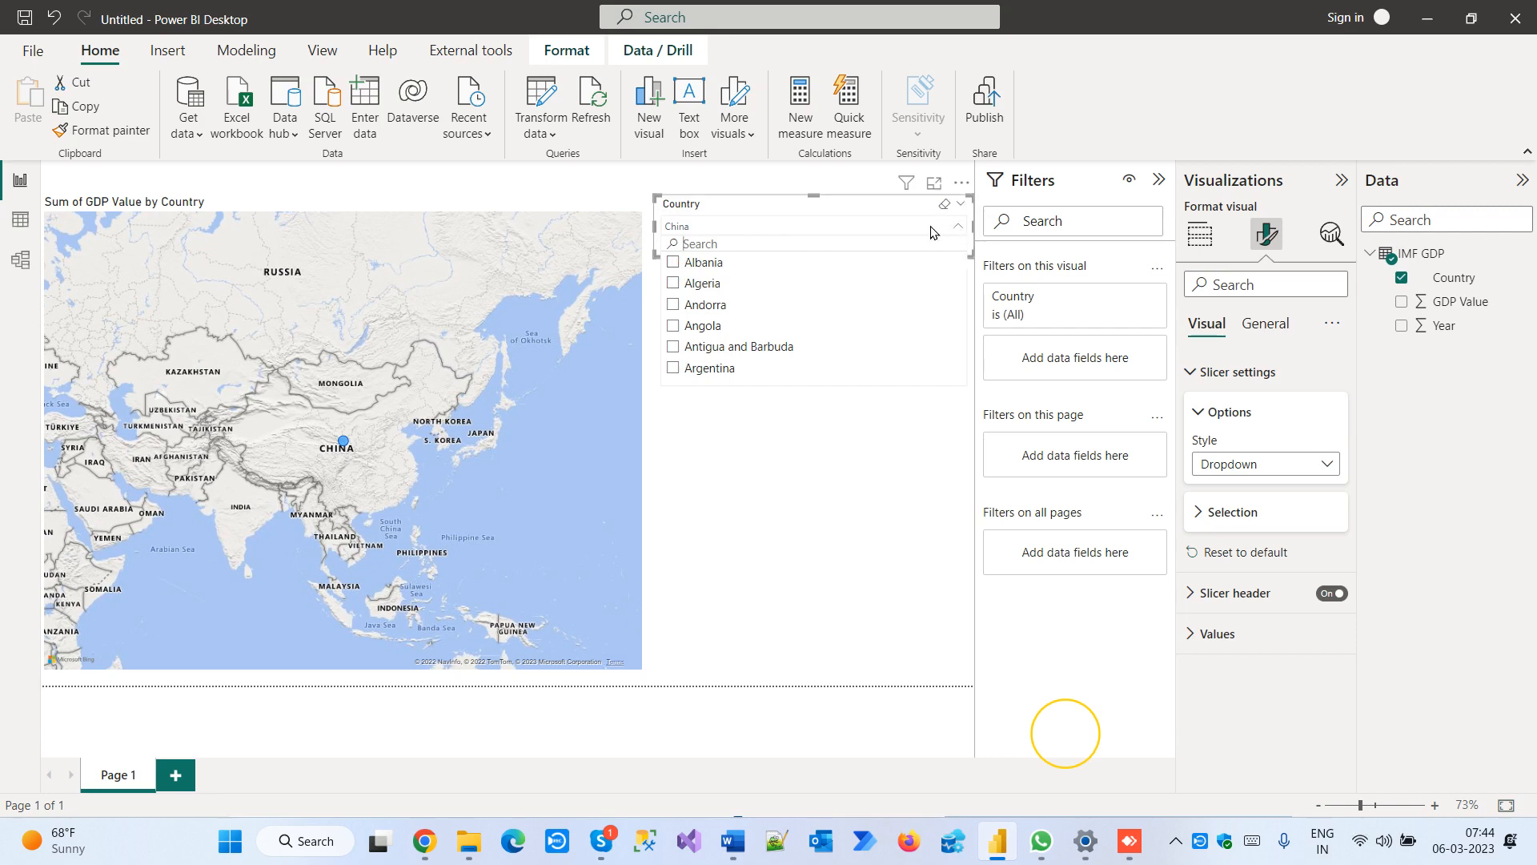
{"action": "left_click", "coordinate": [951, 205]}
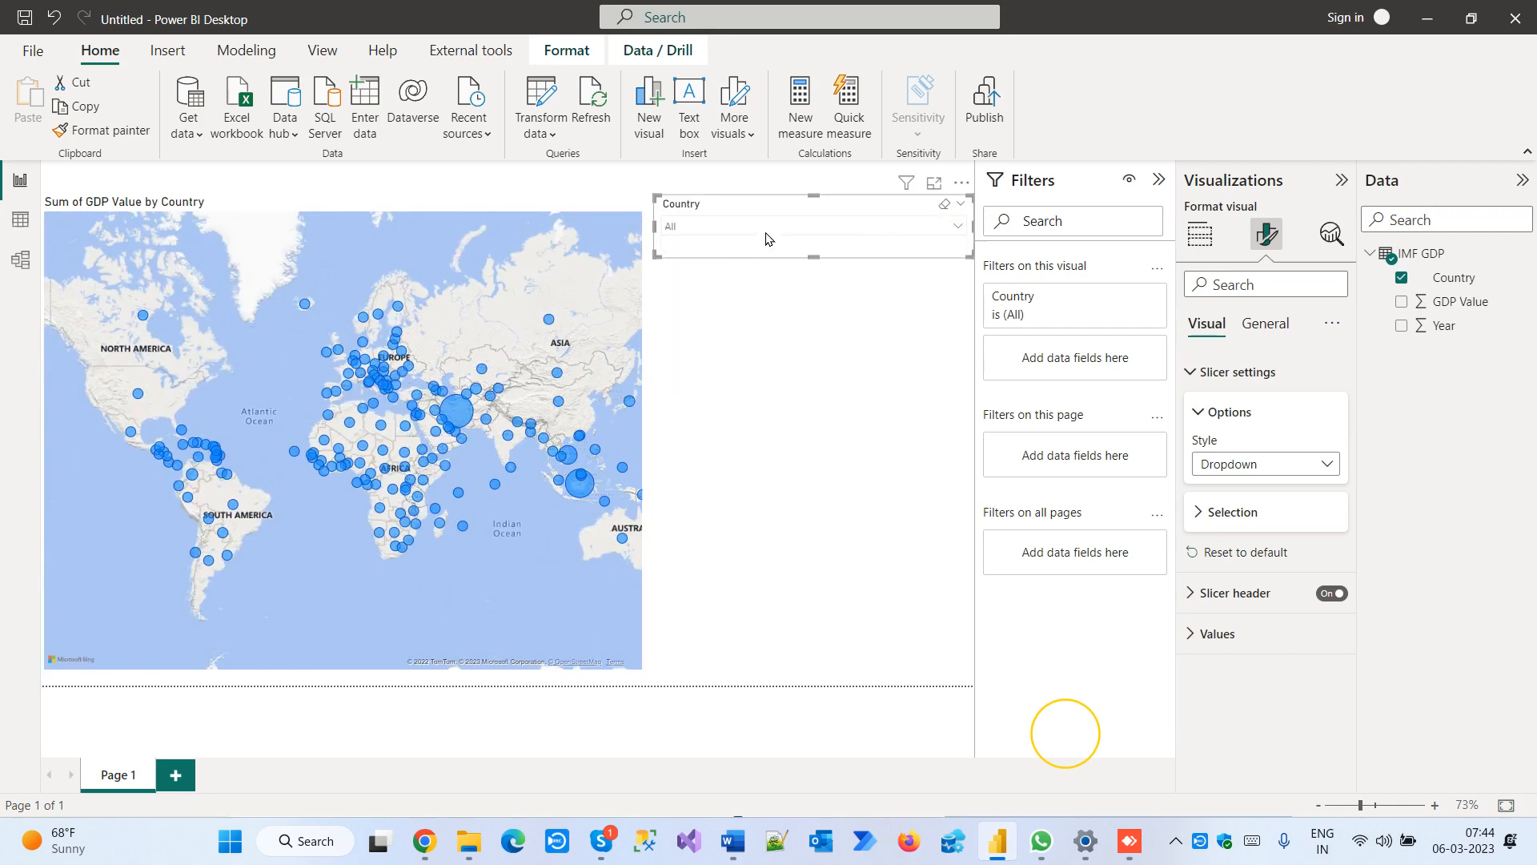
Filter the map to Azerbaijan, Bhutan and Cambodia together with the Country slicer, and clear the selections
{"action": "scroll", "coordinate": [745, 320], "scroll_direction": "down", "scroll_amount": 3}
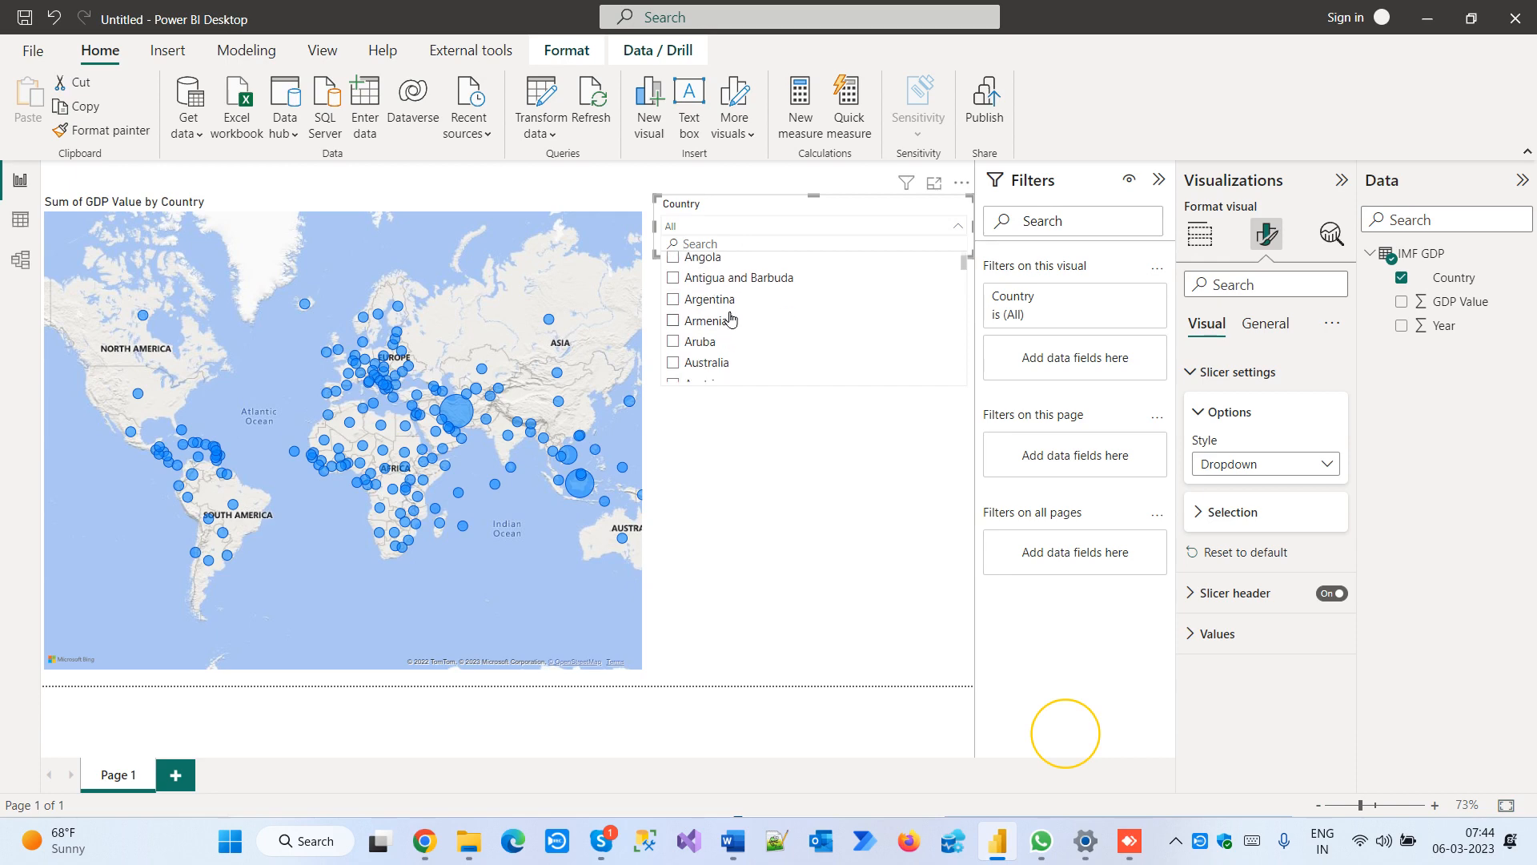
{"action": "left_click", "coordinate": [673, 297]}
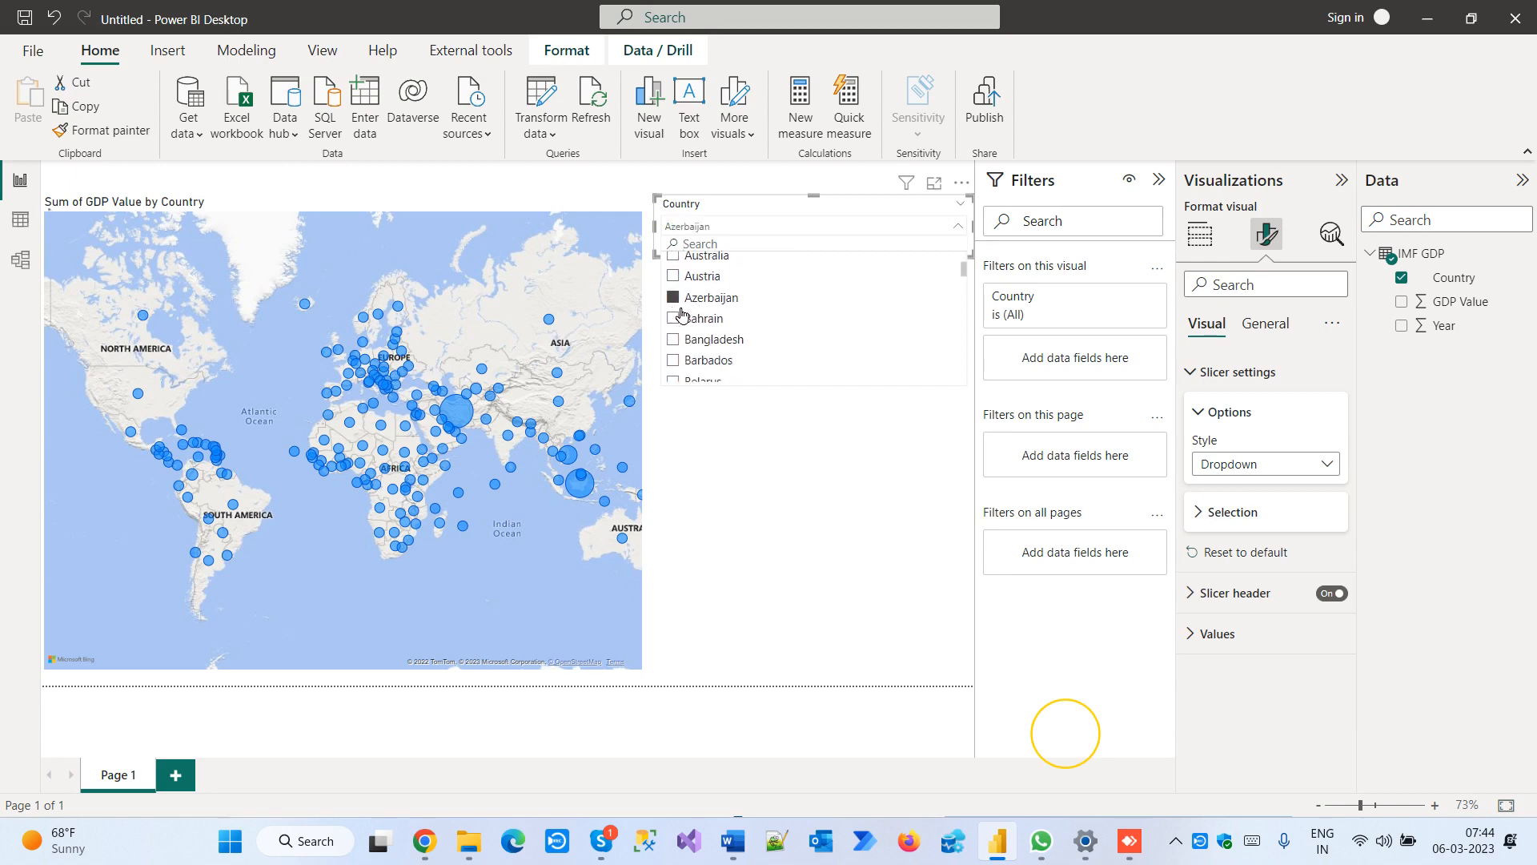
{"action": "scroll", "coordinate": [685, 339], "scroll_direction": "down", "scroll_amount": 3}
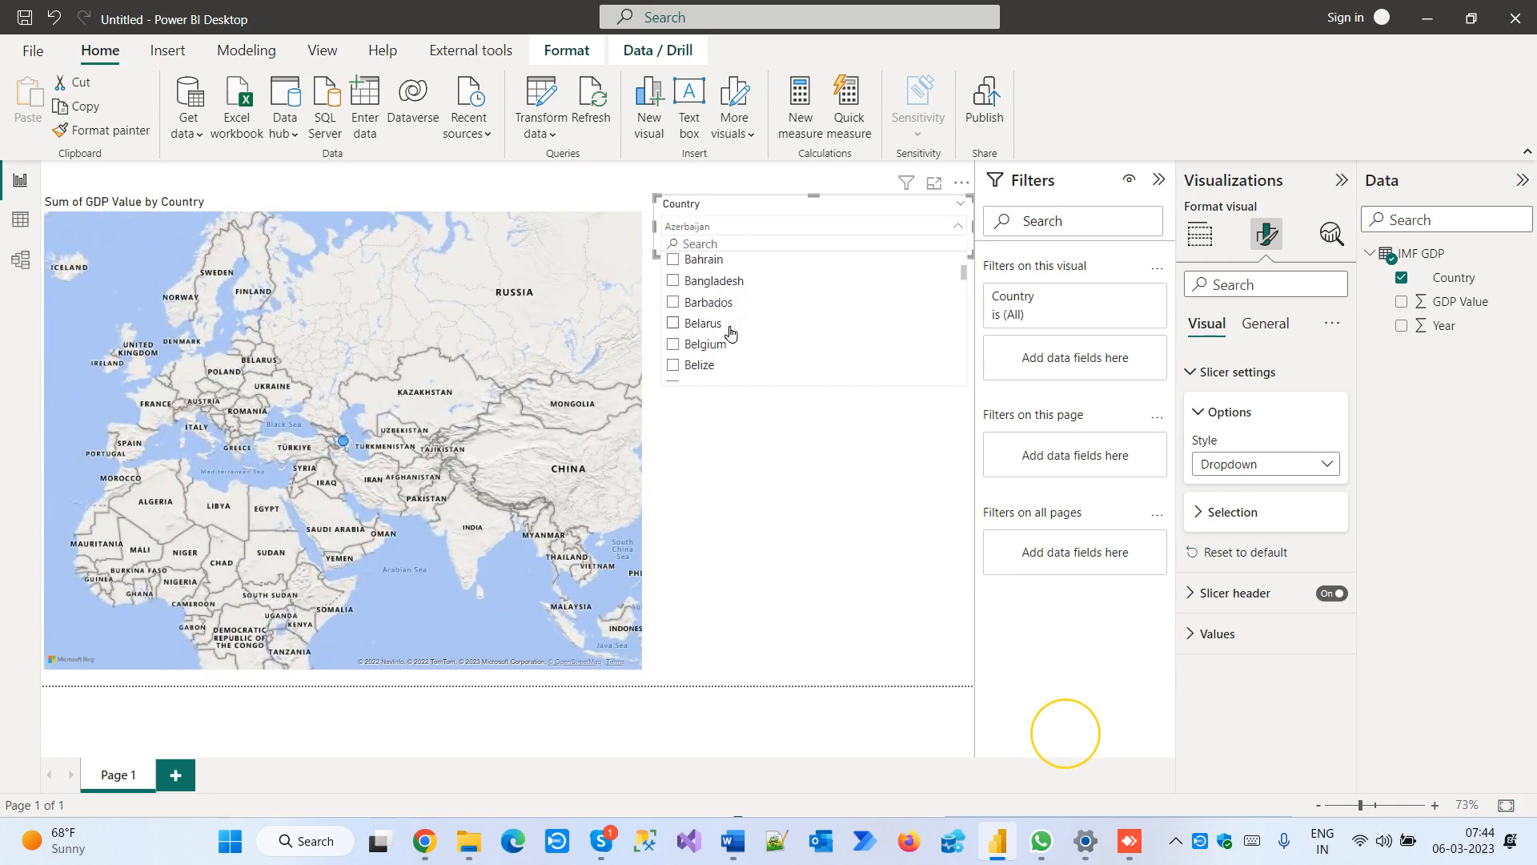
{"action": "left_click", "coordinate": [674, 329], "text": "ctrl"}
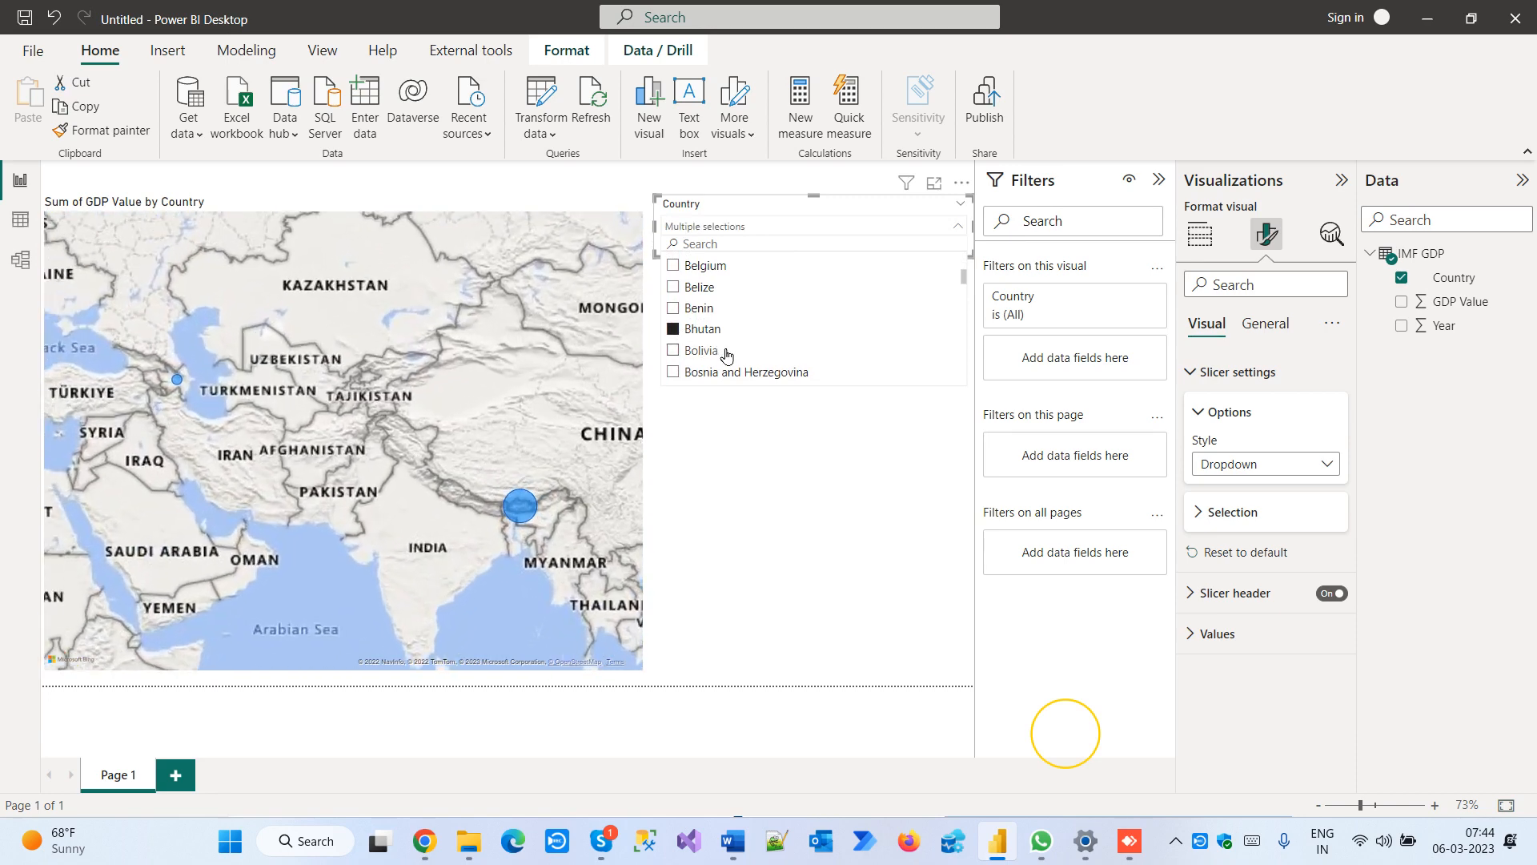
{"action": "scroll", "coordinate": [774, 334], "scroll_direction": "down", "scroll_amount": 1}
{"action": "scroll", "coordinate": [775, 334], "scroll_direction": "down", "scroll_amount": 3}
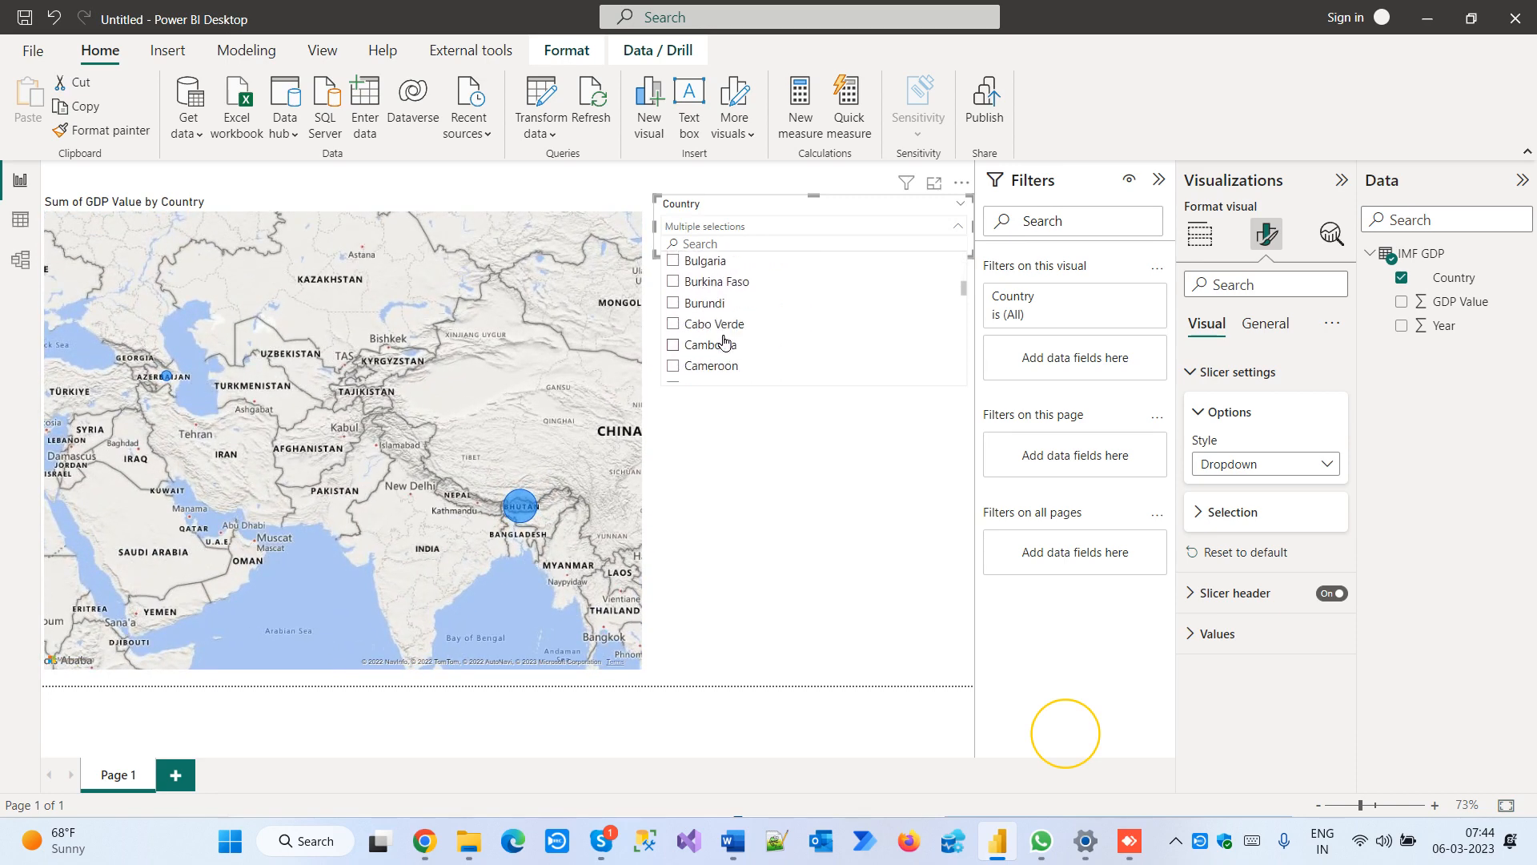
{"action": "left_click", "coordinate": [673, 345], "text": "ctrl"}
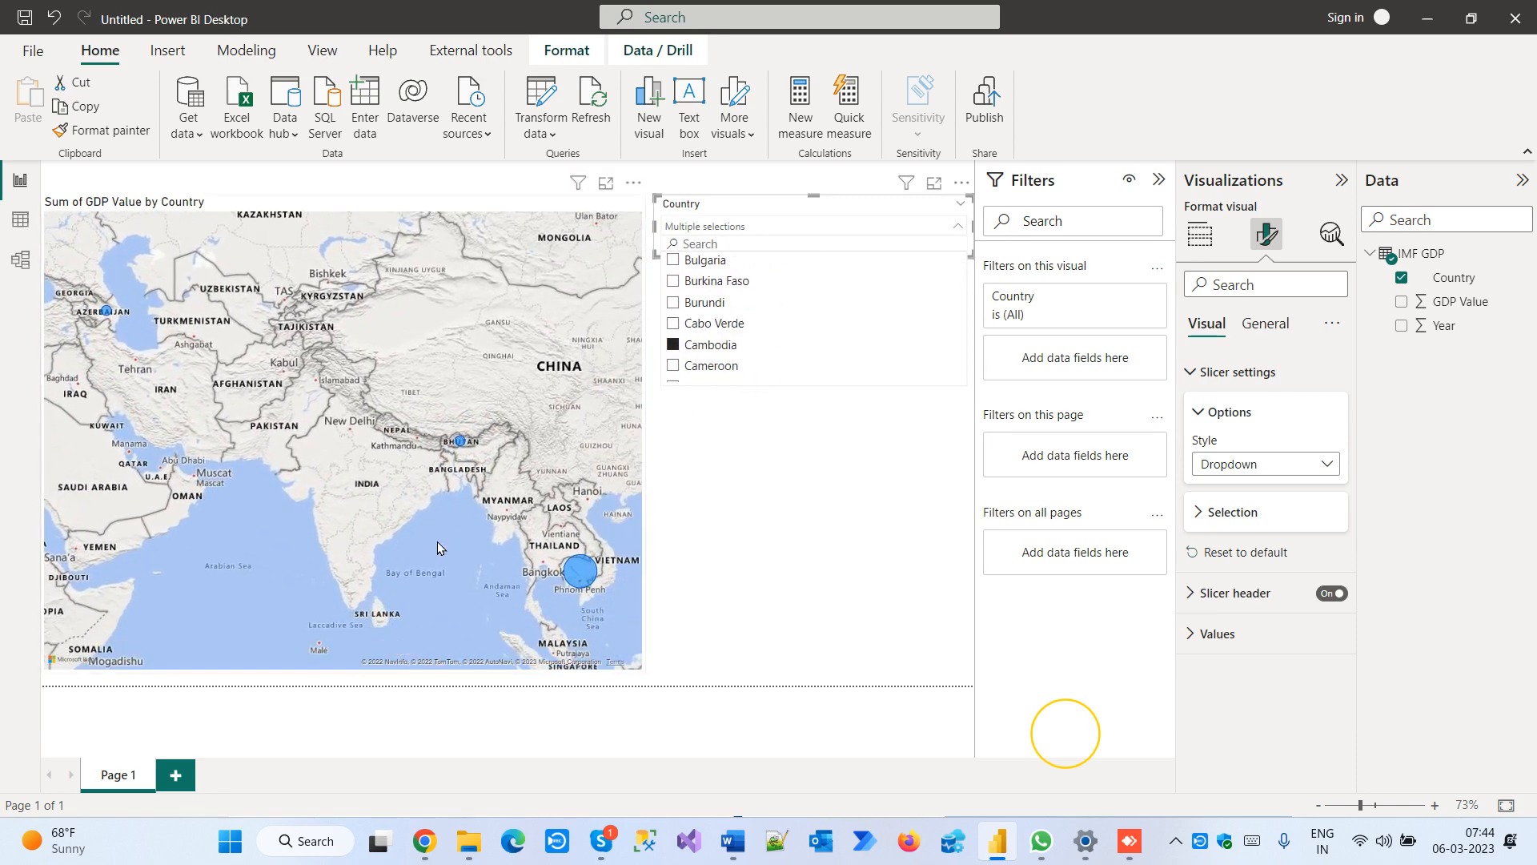
{"action": "left_click_drag", "start_coordinate": [448, 543], "coordinate": [480, 560]}
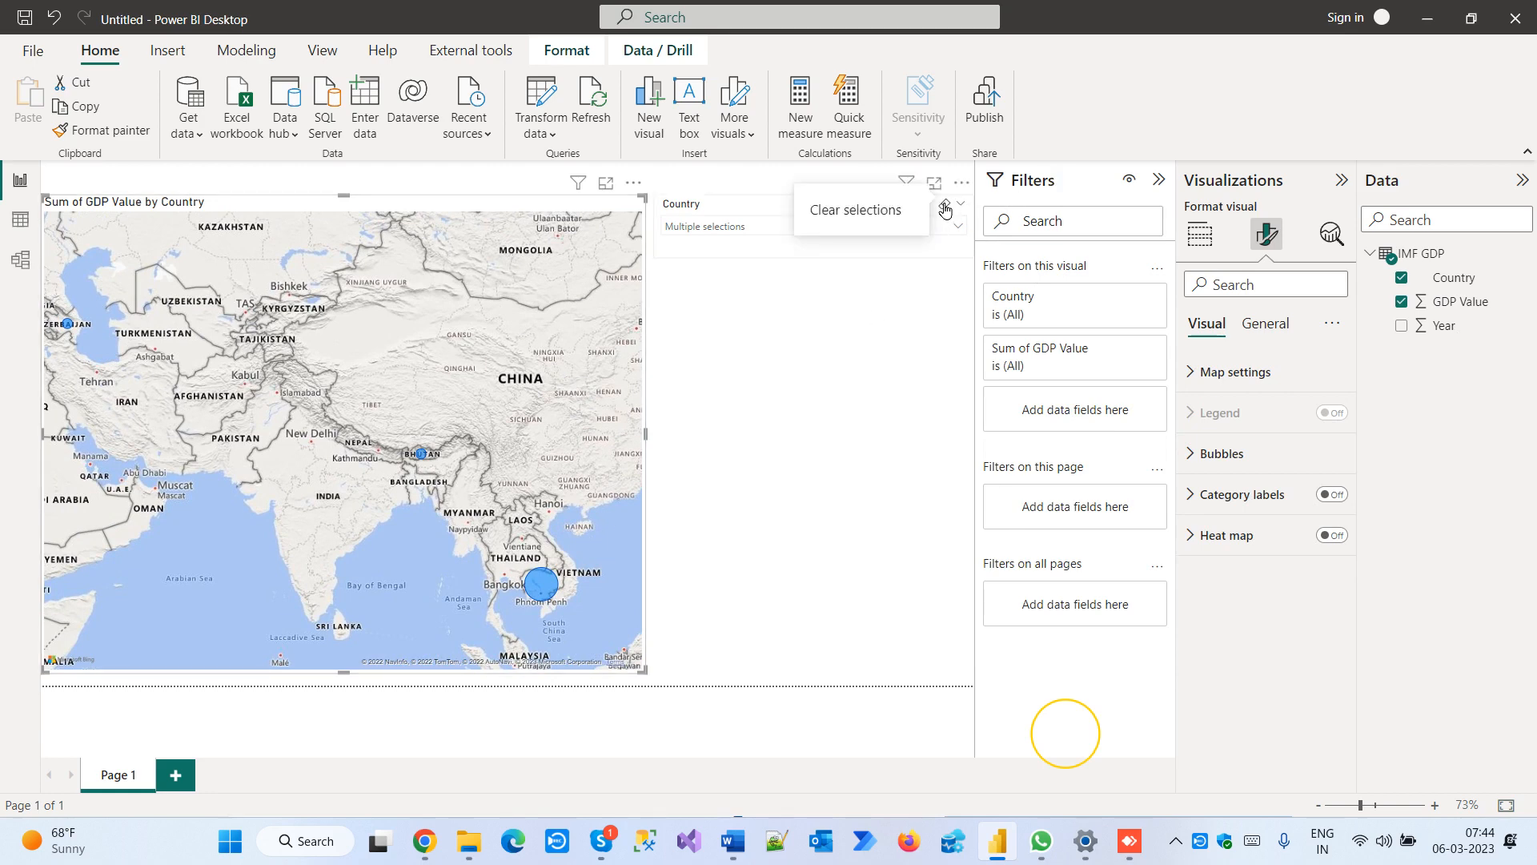
{"action": "left_click", "coordinate": [944, 209]}
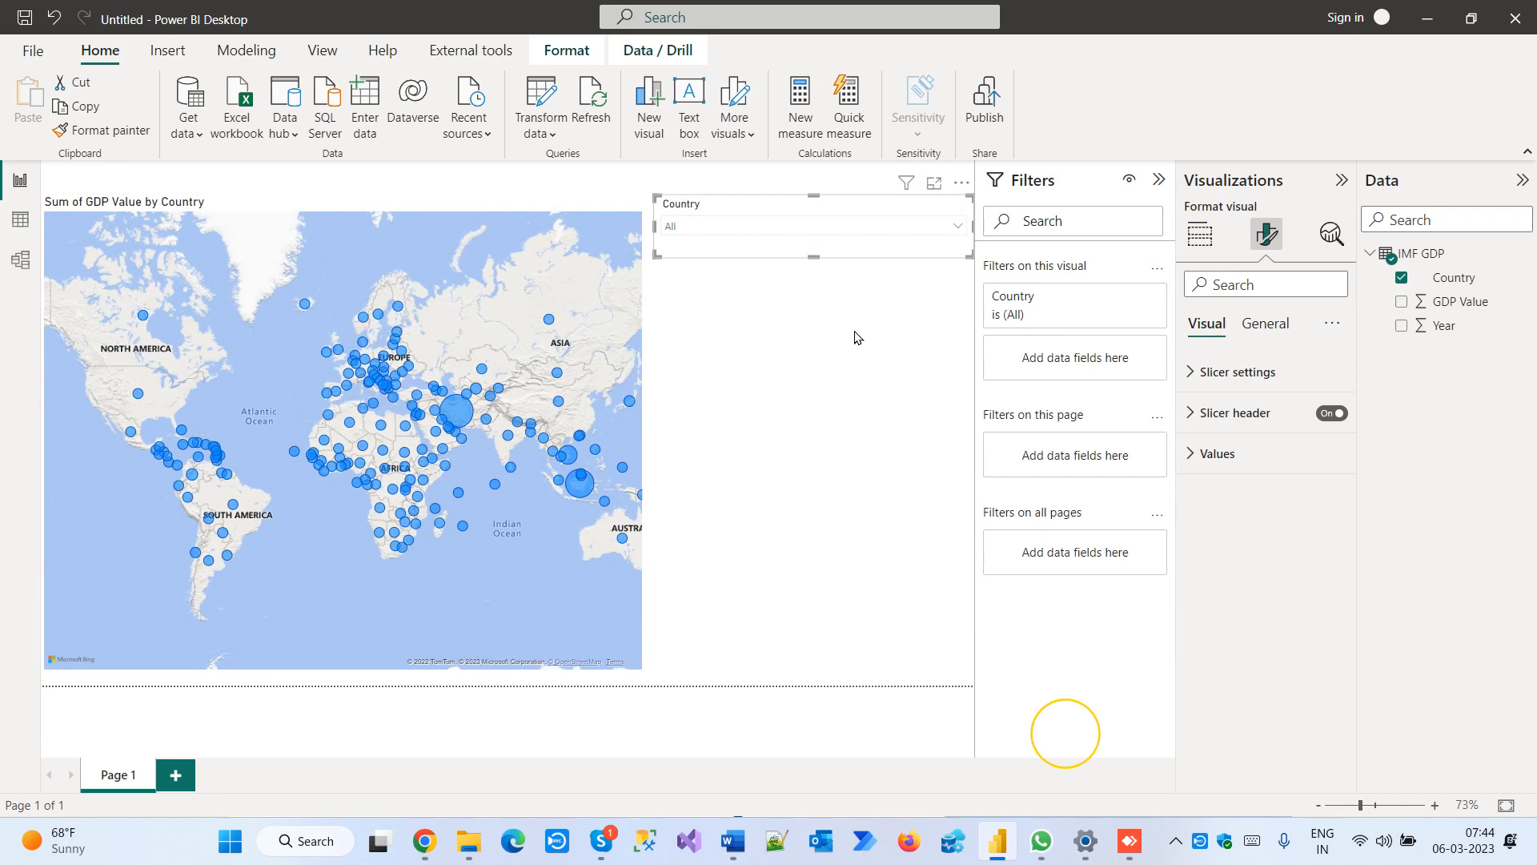
Add a clustered column chart below the slicer with Year on the X-axis and GDP Value on the Y-axis
{"action": "left_click", "coordinate": [853, 338]}
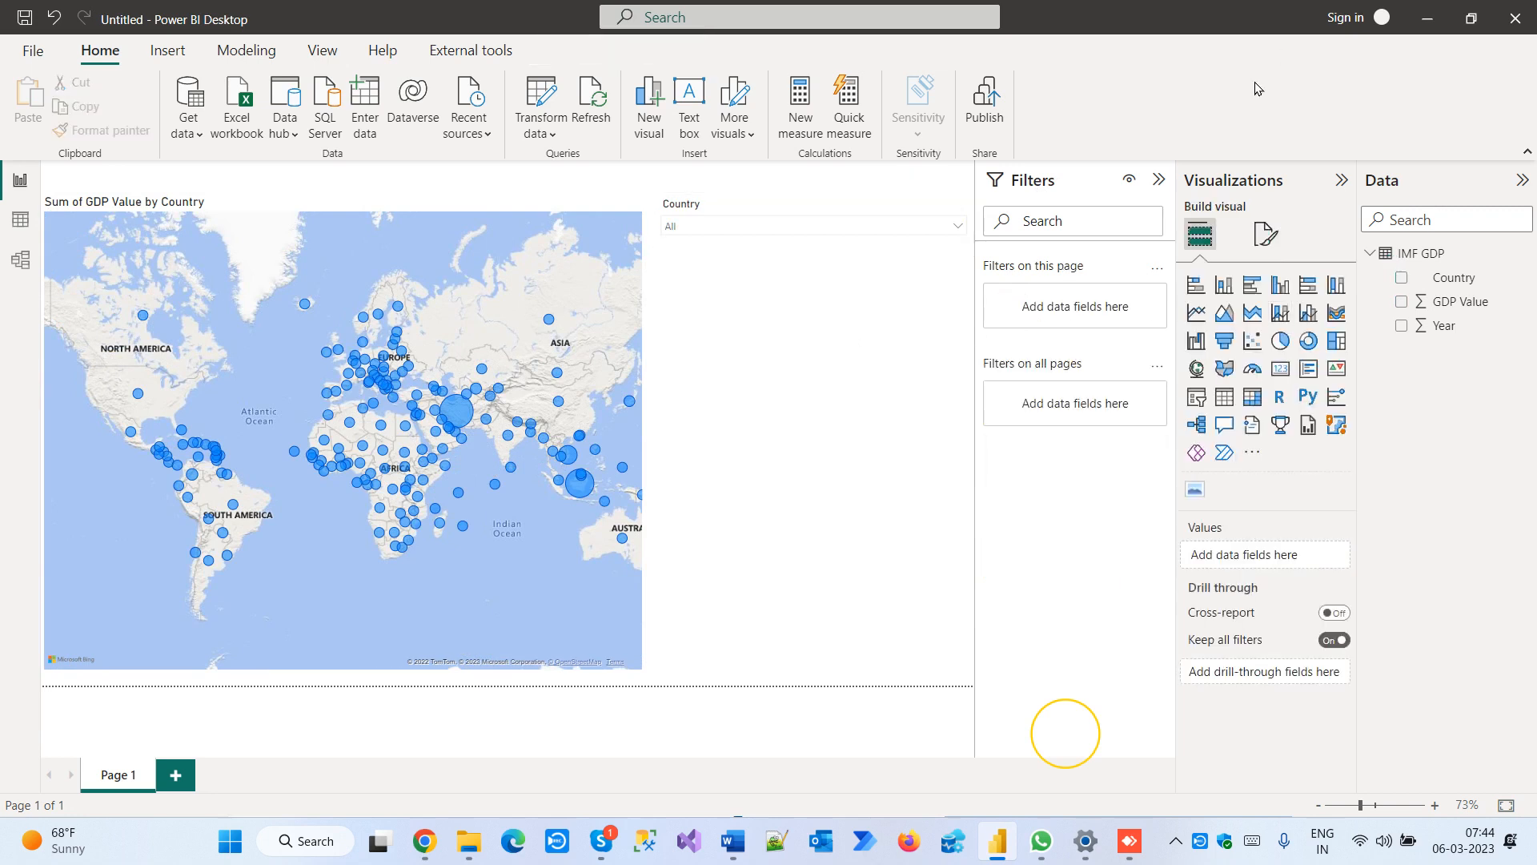
{"action": "left_click", "coordinate": [1280, 284]}
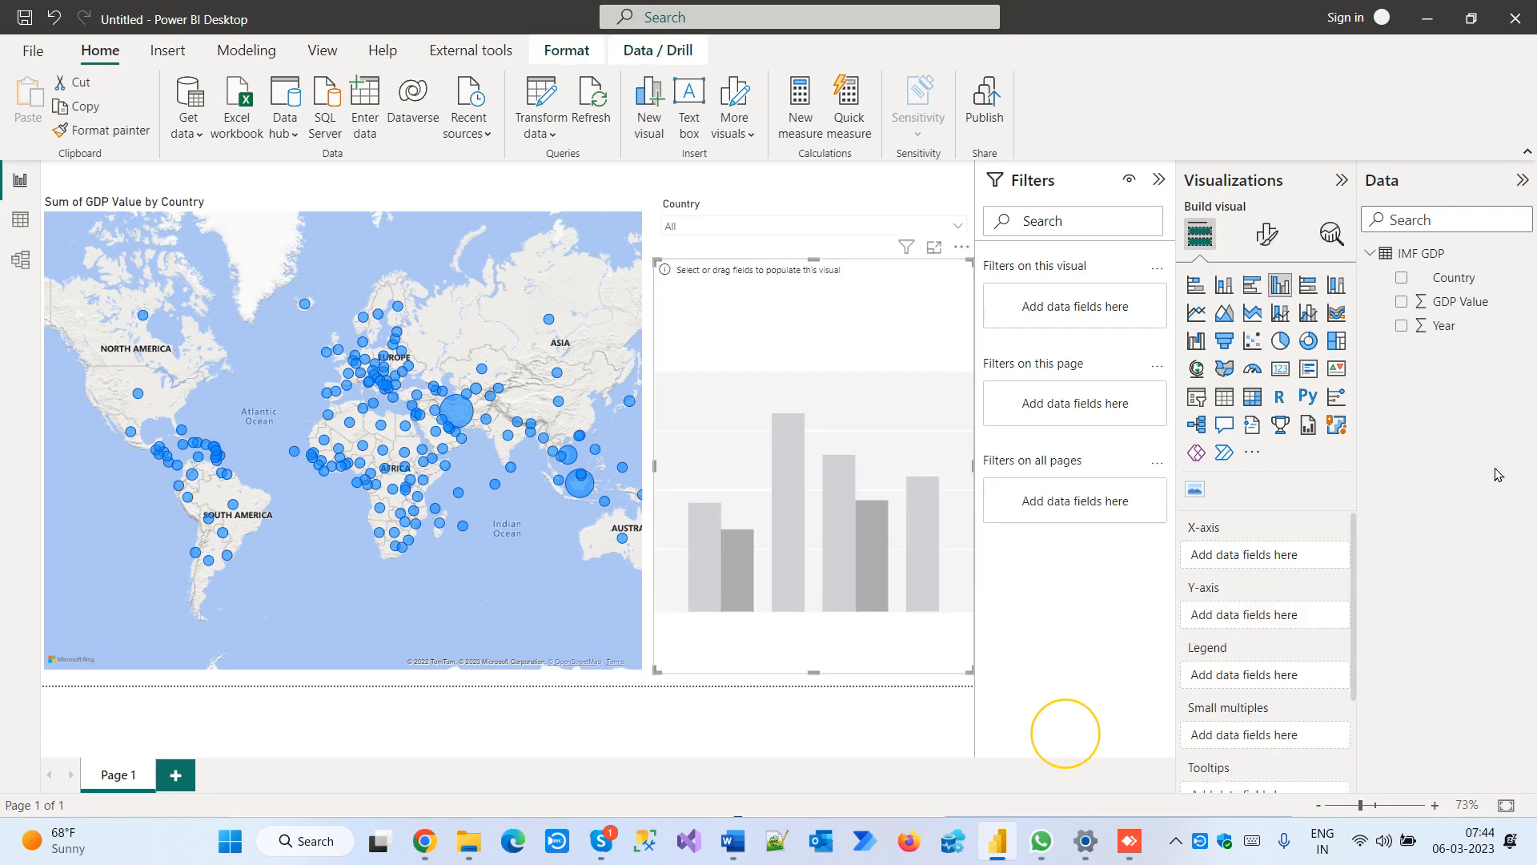
{"action": "left_click_drag", "start_coordinate": [1444, 326], "coordinate": [1273, 554]}
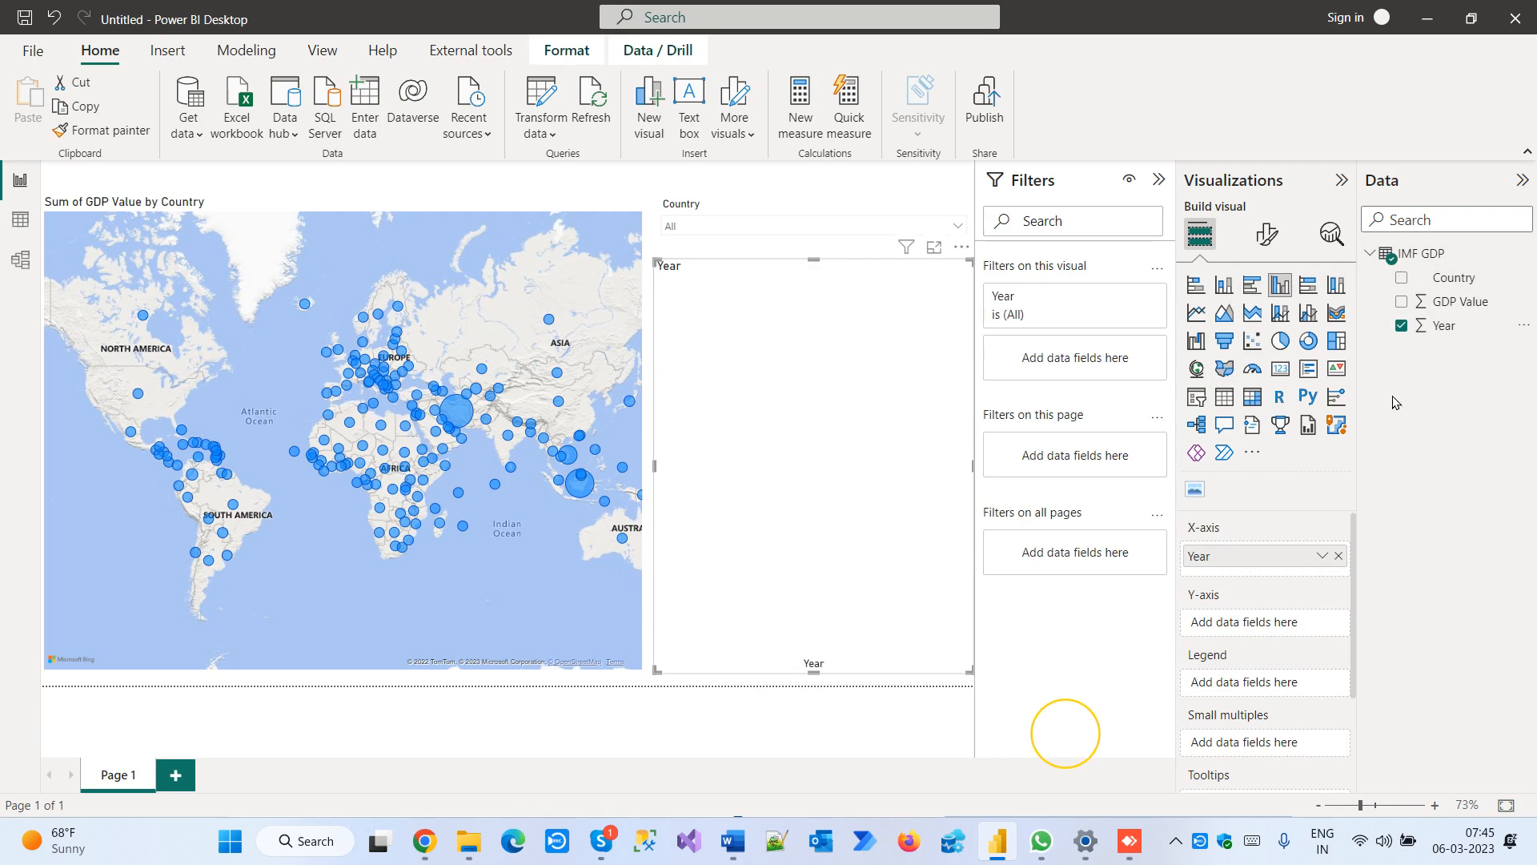
{"action": "left_click_drag", "start_coordinate": [1454, 303], "coordinate": [1278, 629]}
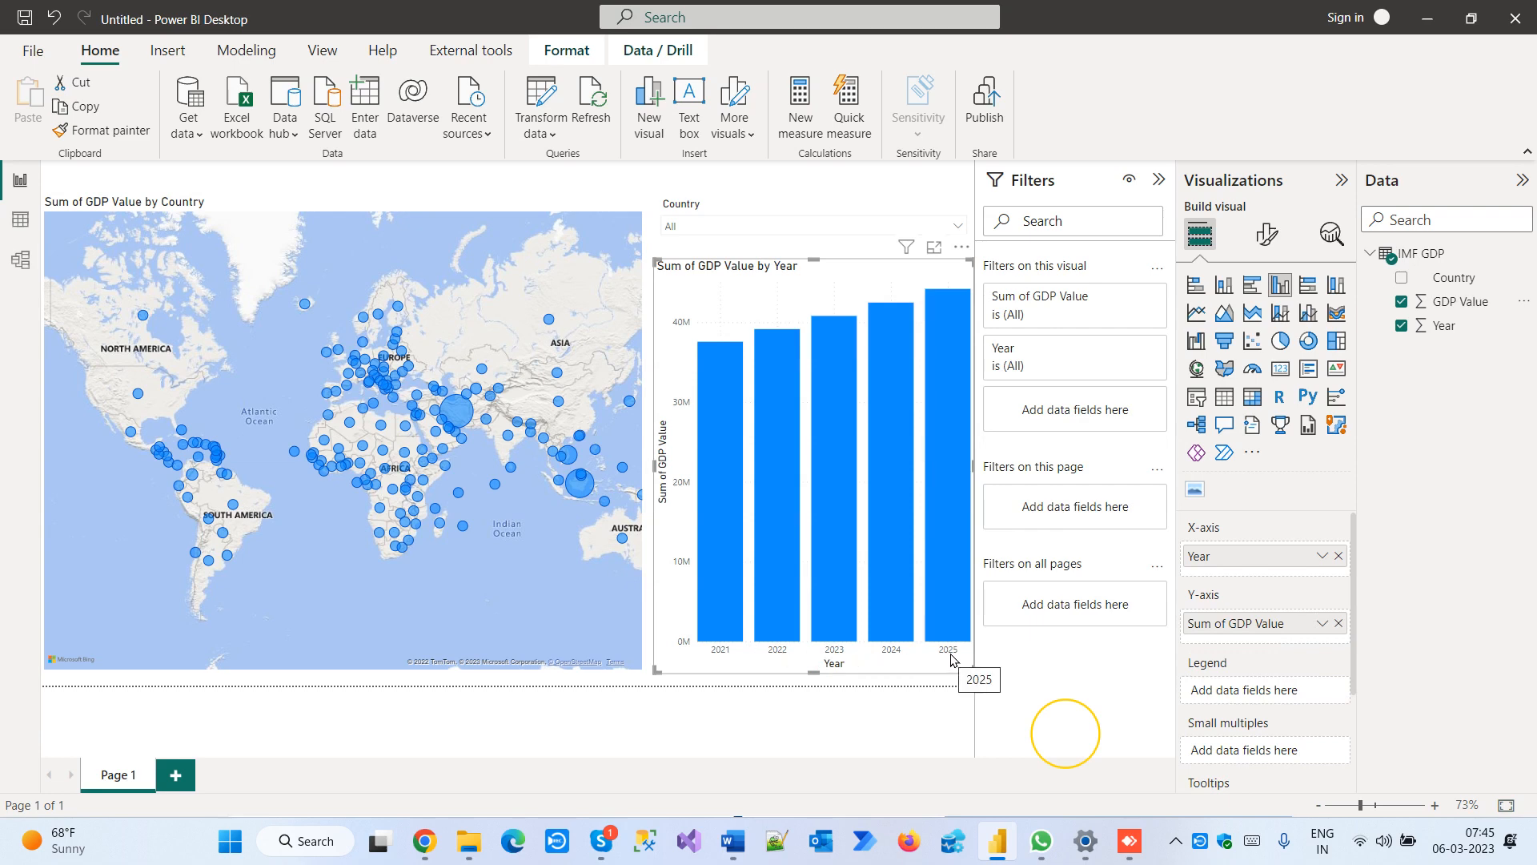
Filter the map and column chart to Burkina Faso with the Country slicer, and remove that selection again
{"action": "left_click", "coordinate": [754, 232]}
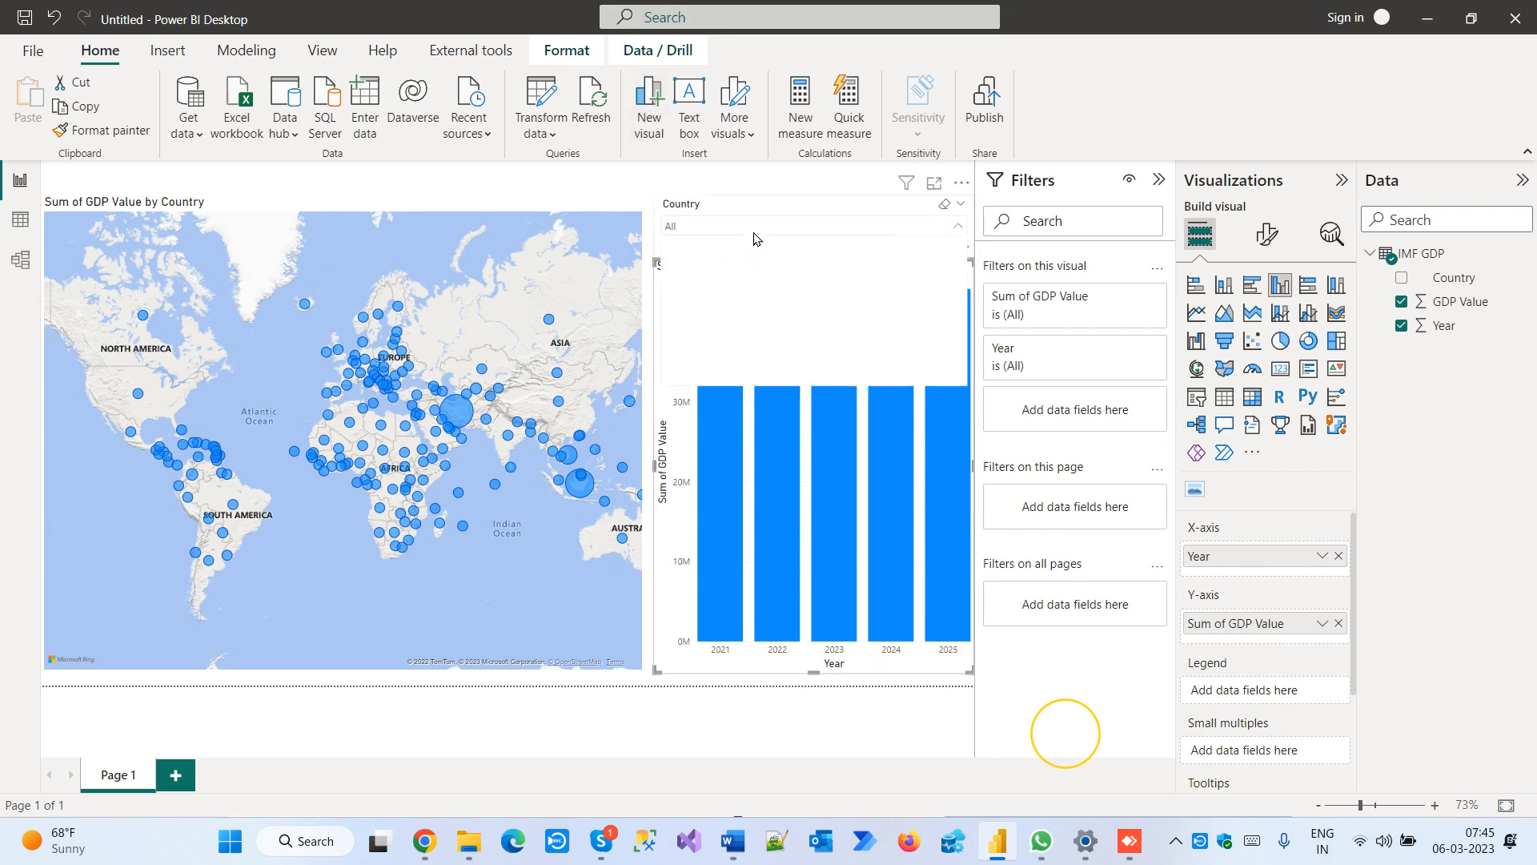
{"action": "scroll", "coordinate": [752, 272], "scroll_direction": "down", "scroll_amount": 5}
{"action": "left_click", "coordinate": [724, 281]}
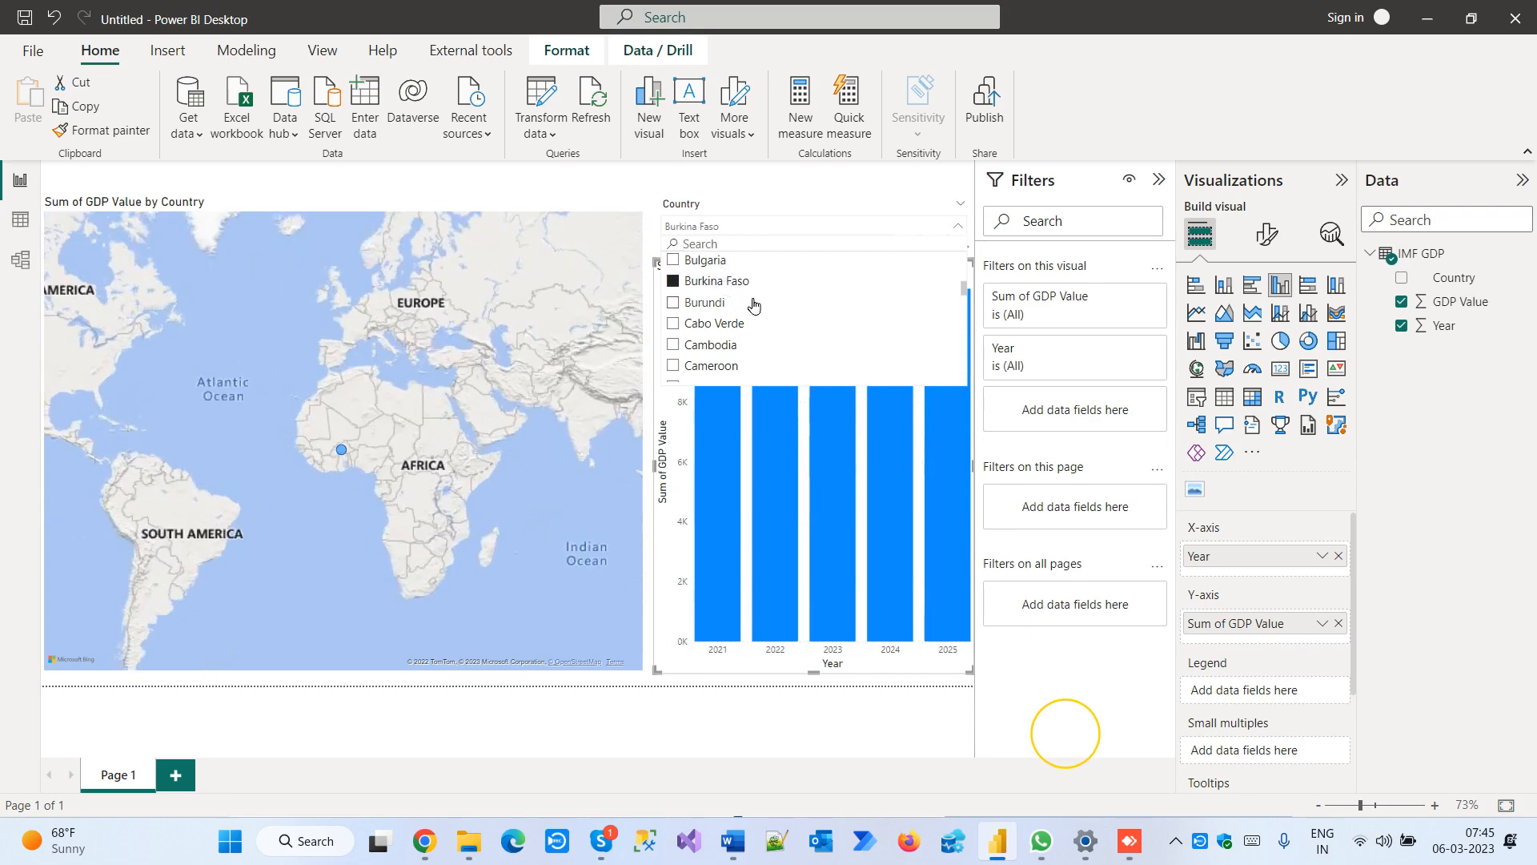
{"action": "left_click", "coordinate": [869, 723]}
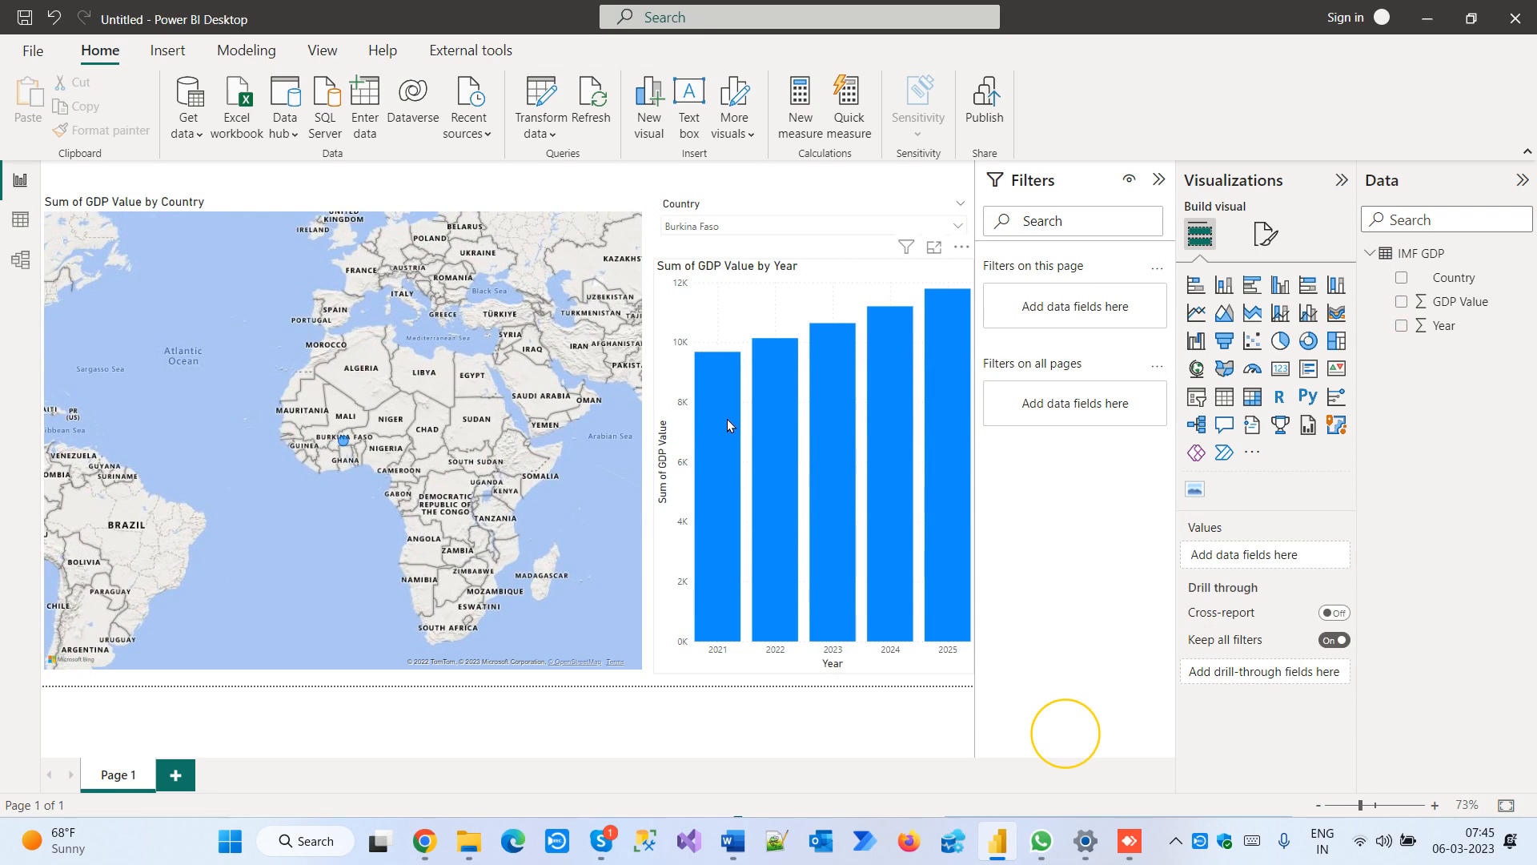
{"action": "left_click", "coordinate": [725, 230]}
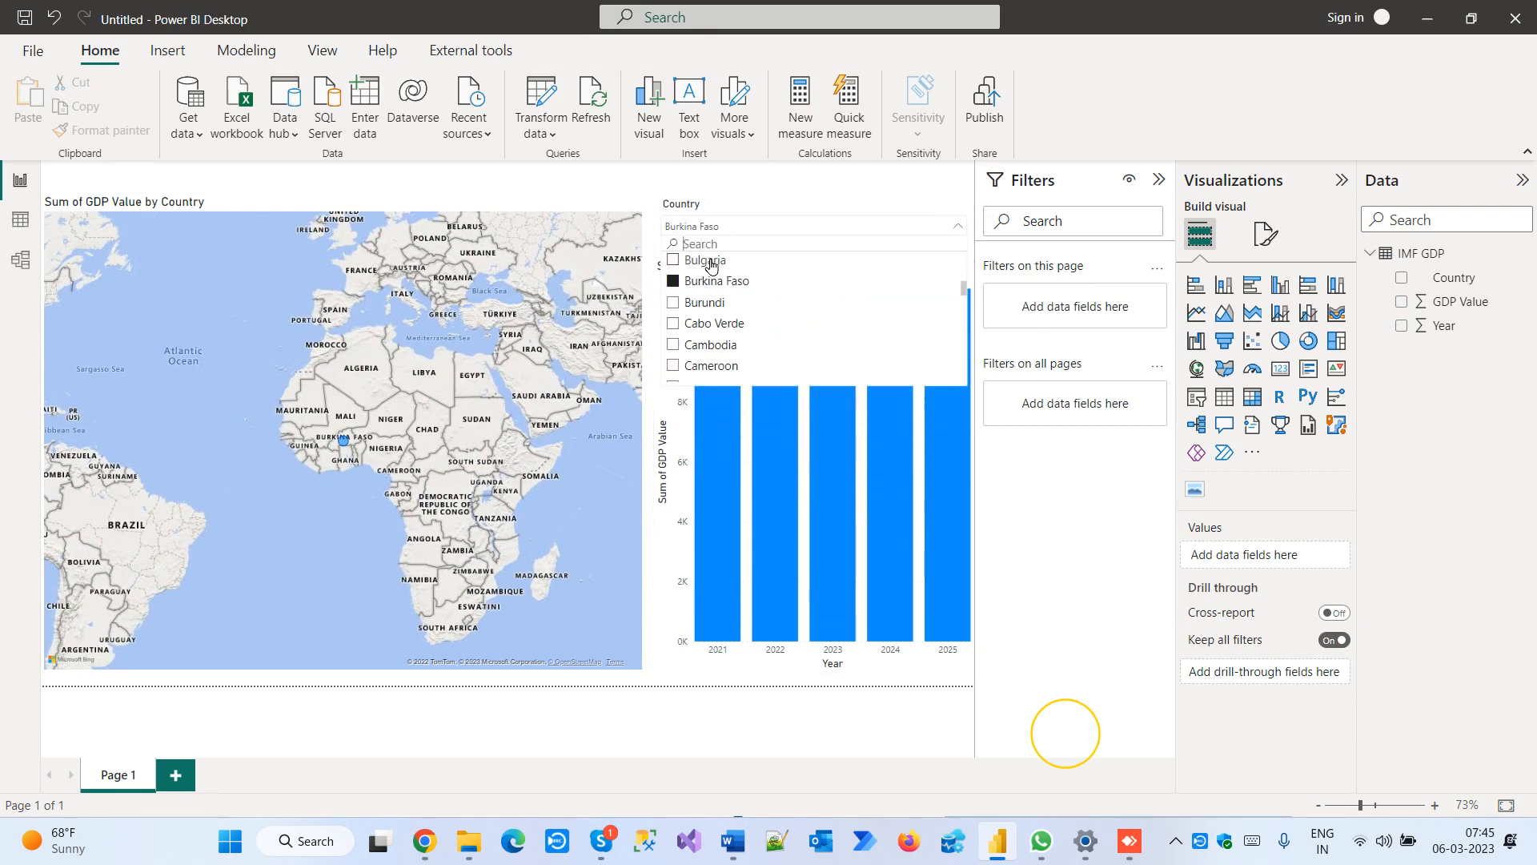
{"action": "left_click", "coordinate": [675, 282]}
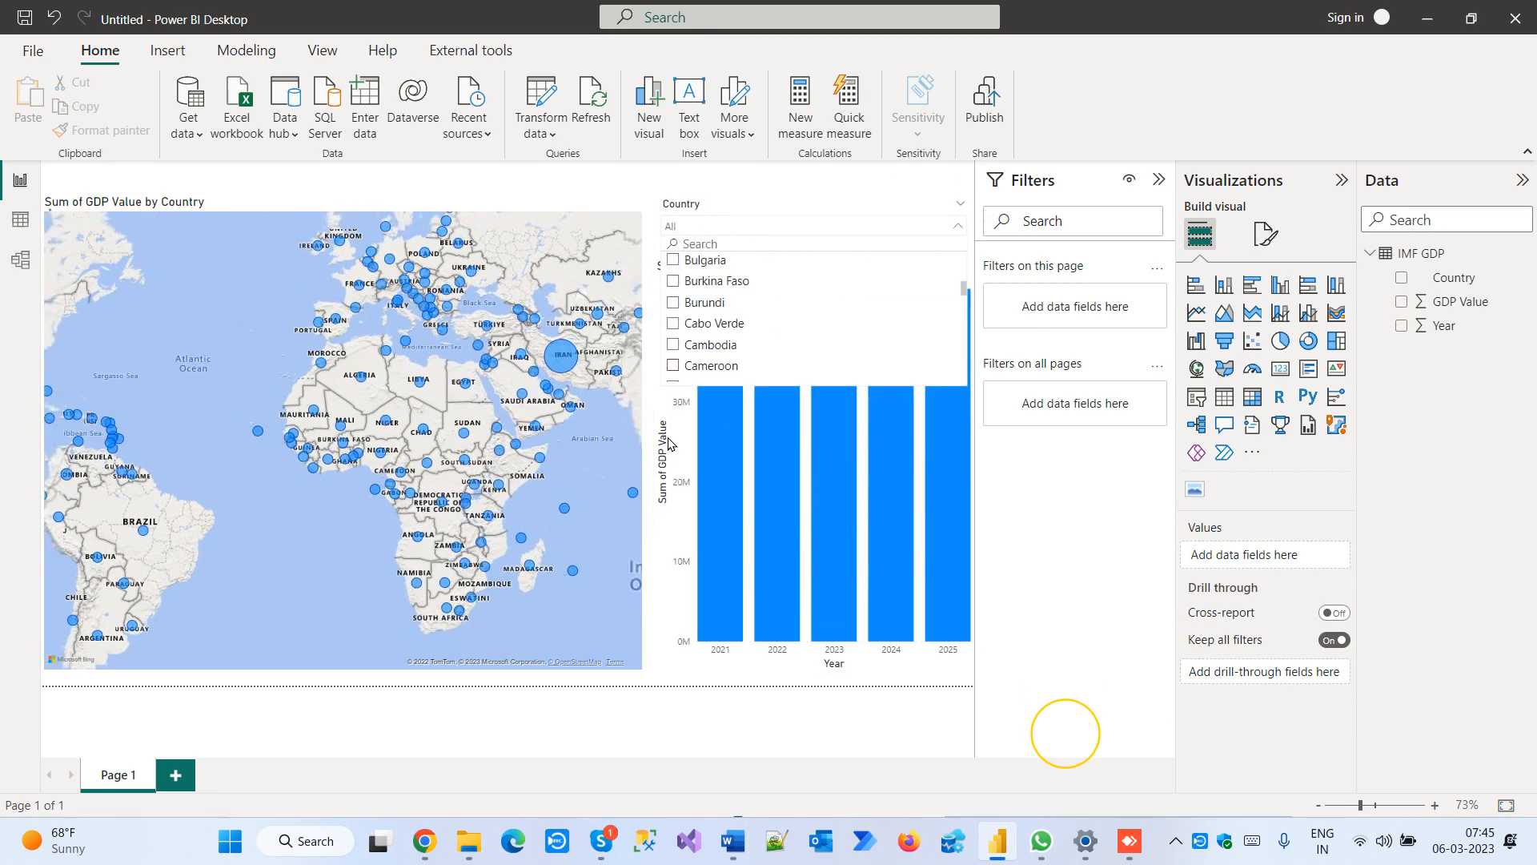
{"action": "left_click", "coordinate": [769, 731]}
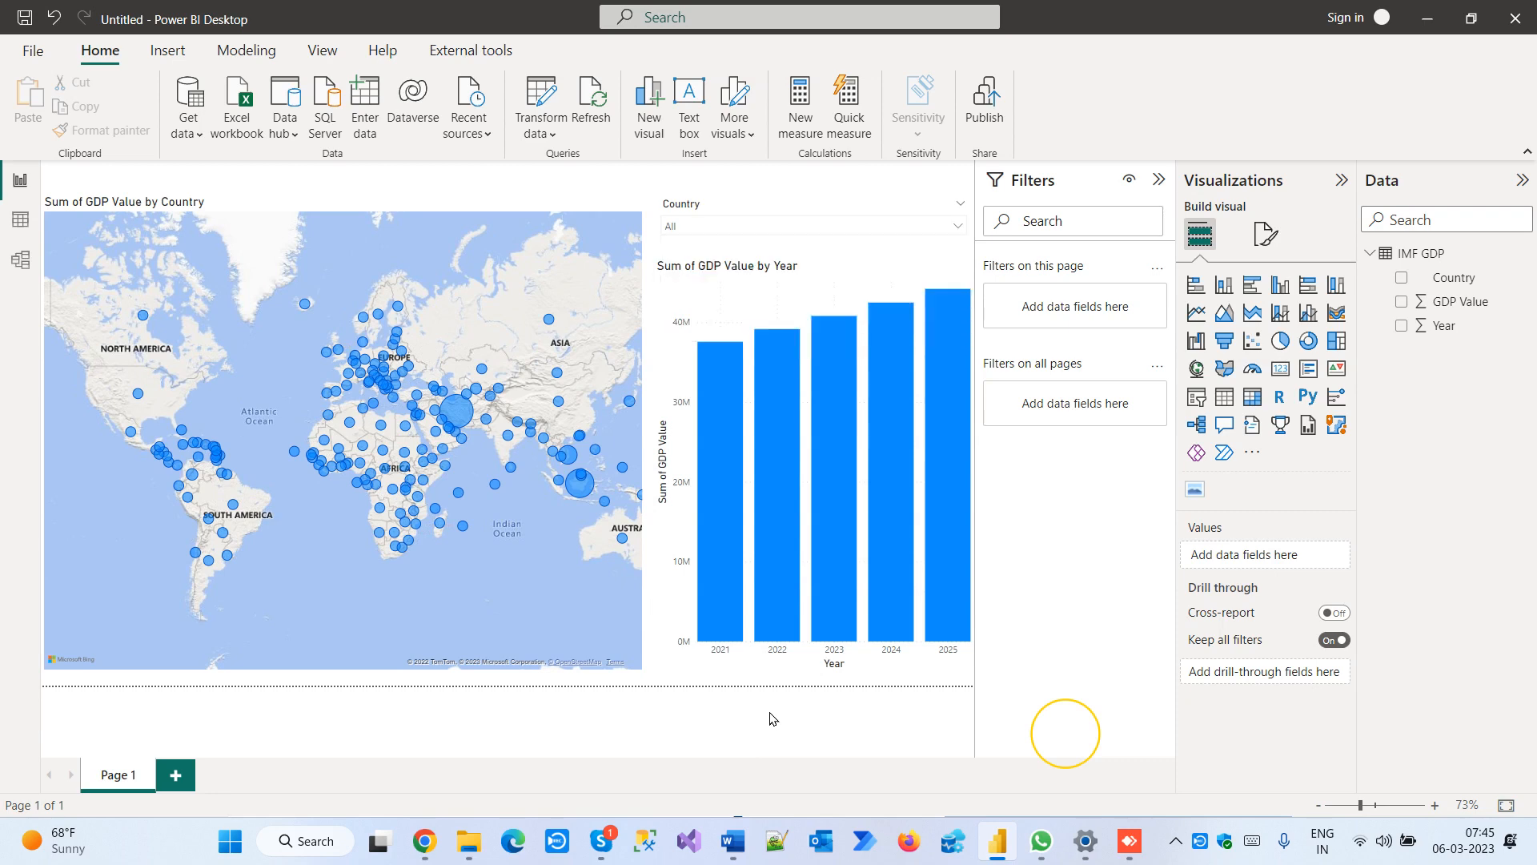
Turn on data labels for the column chart showing GDP Value by Year
{"action": "left_click", "coordinate": [750, 314]}
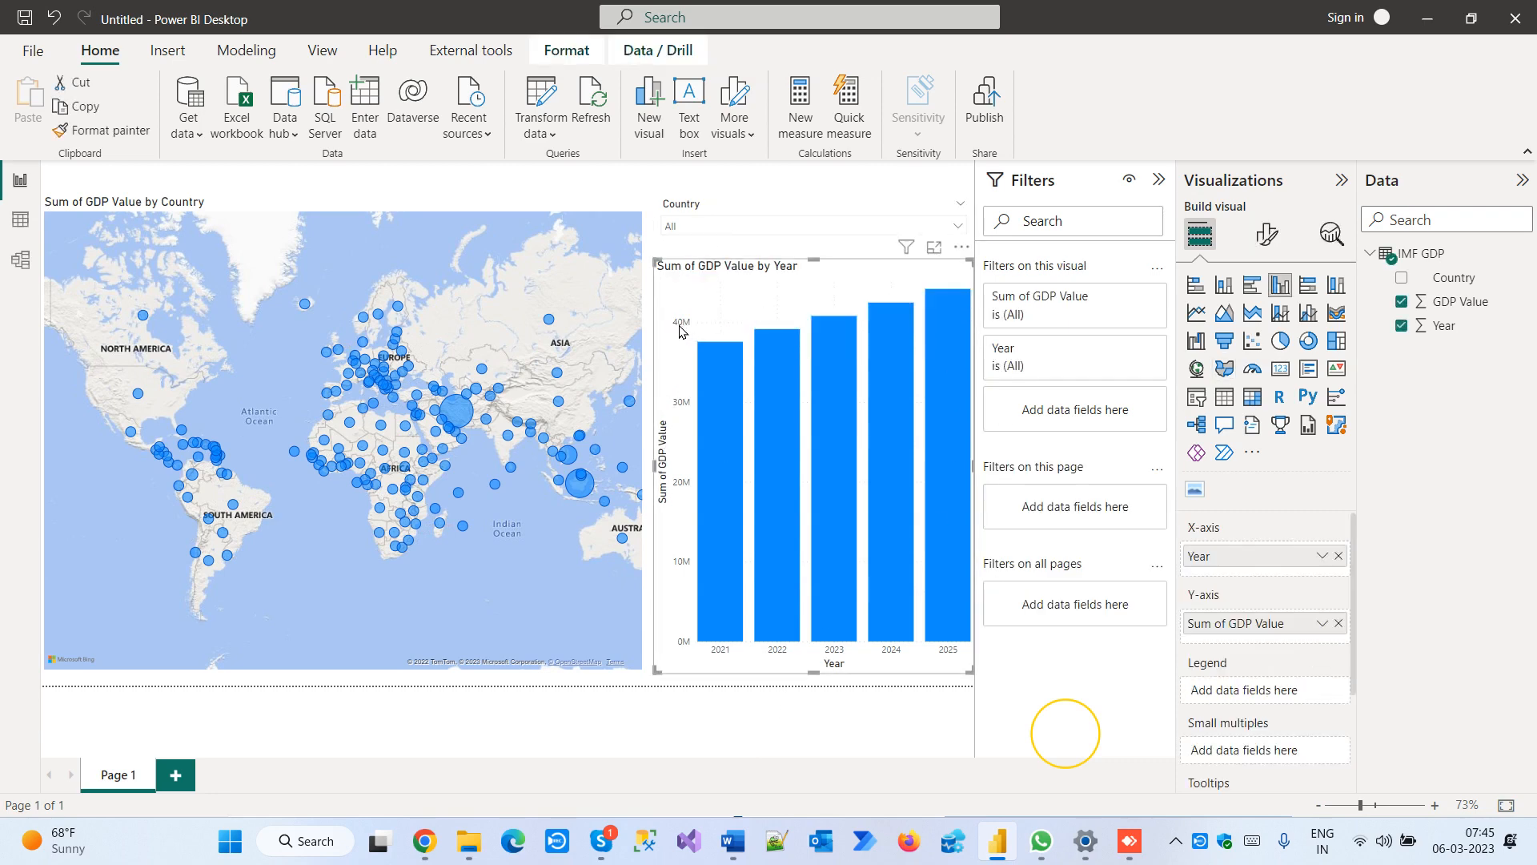
{"action": "left_click", "coordinate": [1268, 237]}
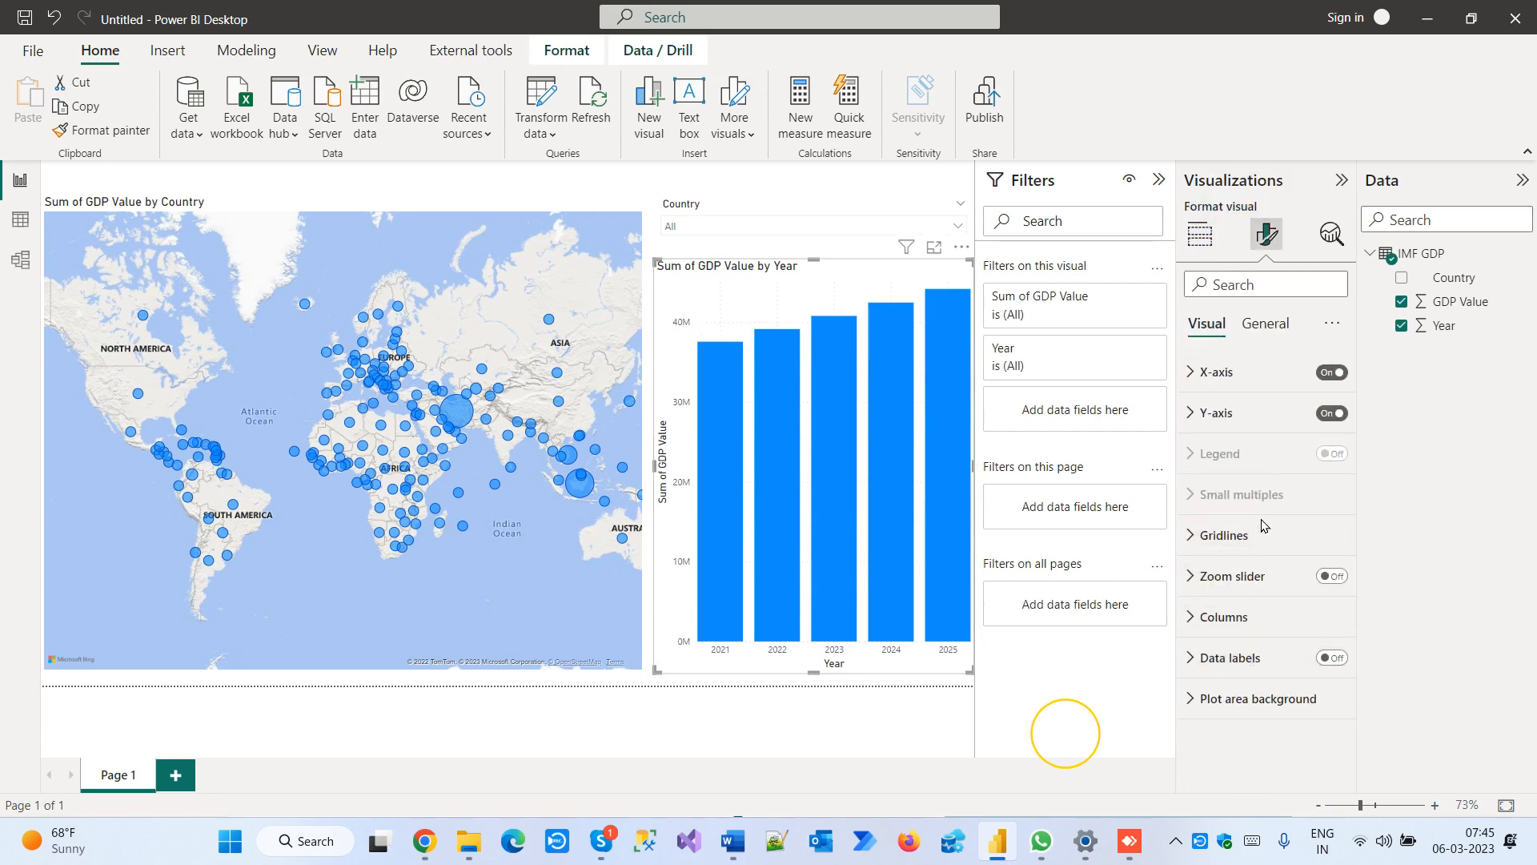
{"action": "left_click", "coordinate": [1331, 657]}
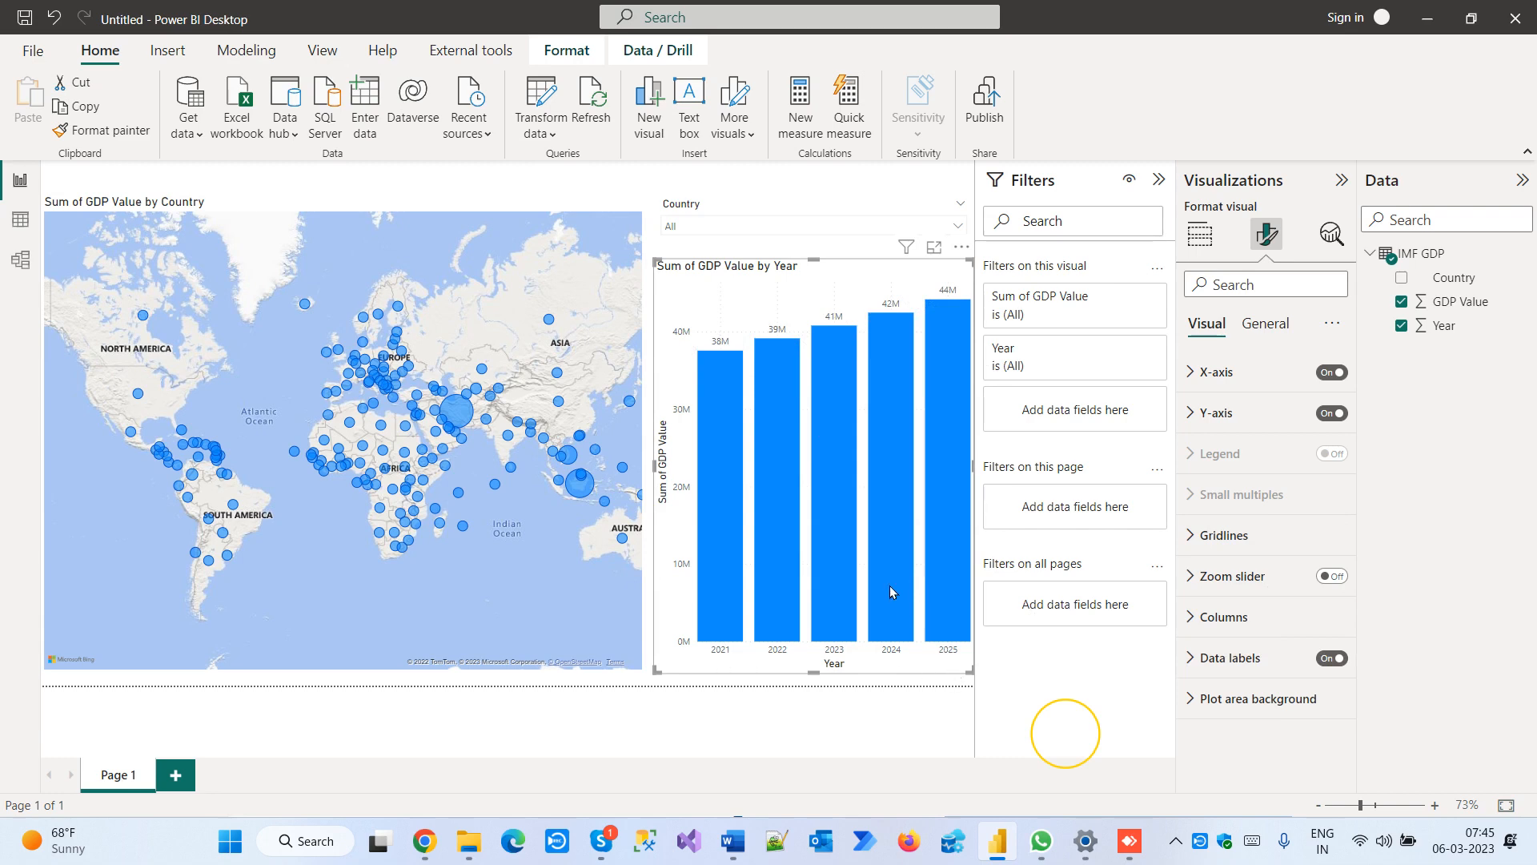
Filter the map and column chart to Algeria with the Country slicer, and clear that selection again
{"action": "mouse_move", "coordinate": [728, 426]}
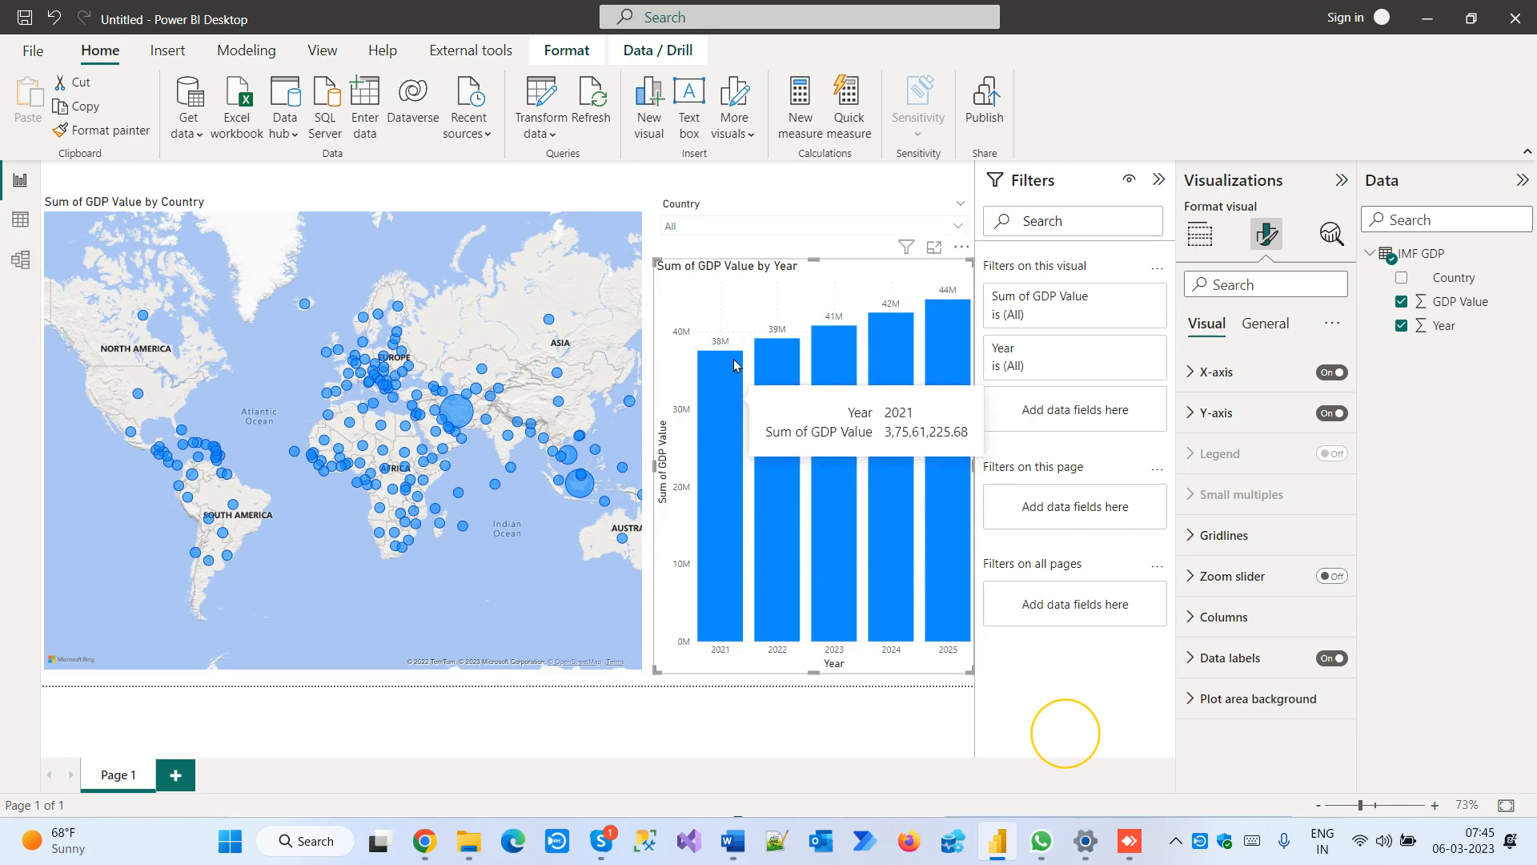
{"action": "left_click", "coordinate": [730, 227]}
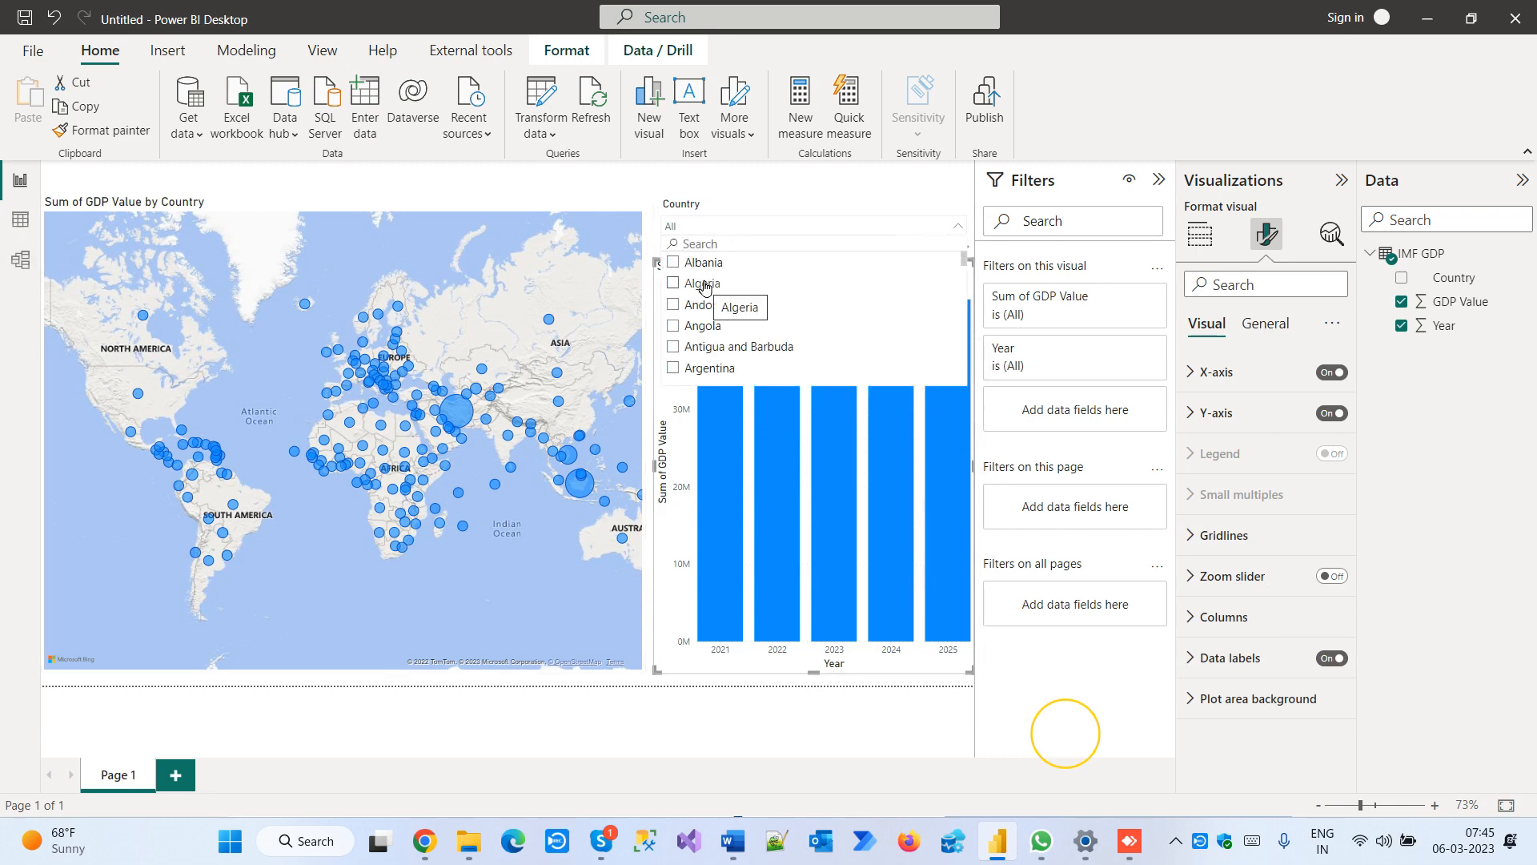
{"action": "left_click", "coordinate": [705, 284]}
{"action": "key", "text": "Escape"}
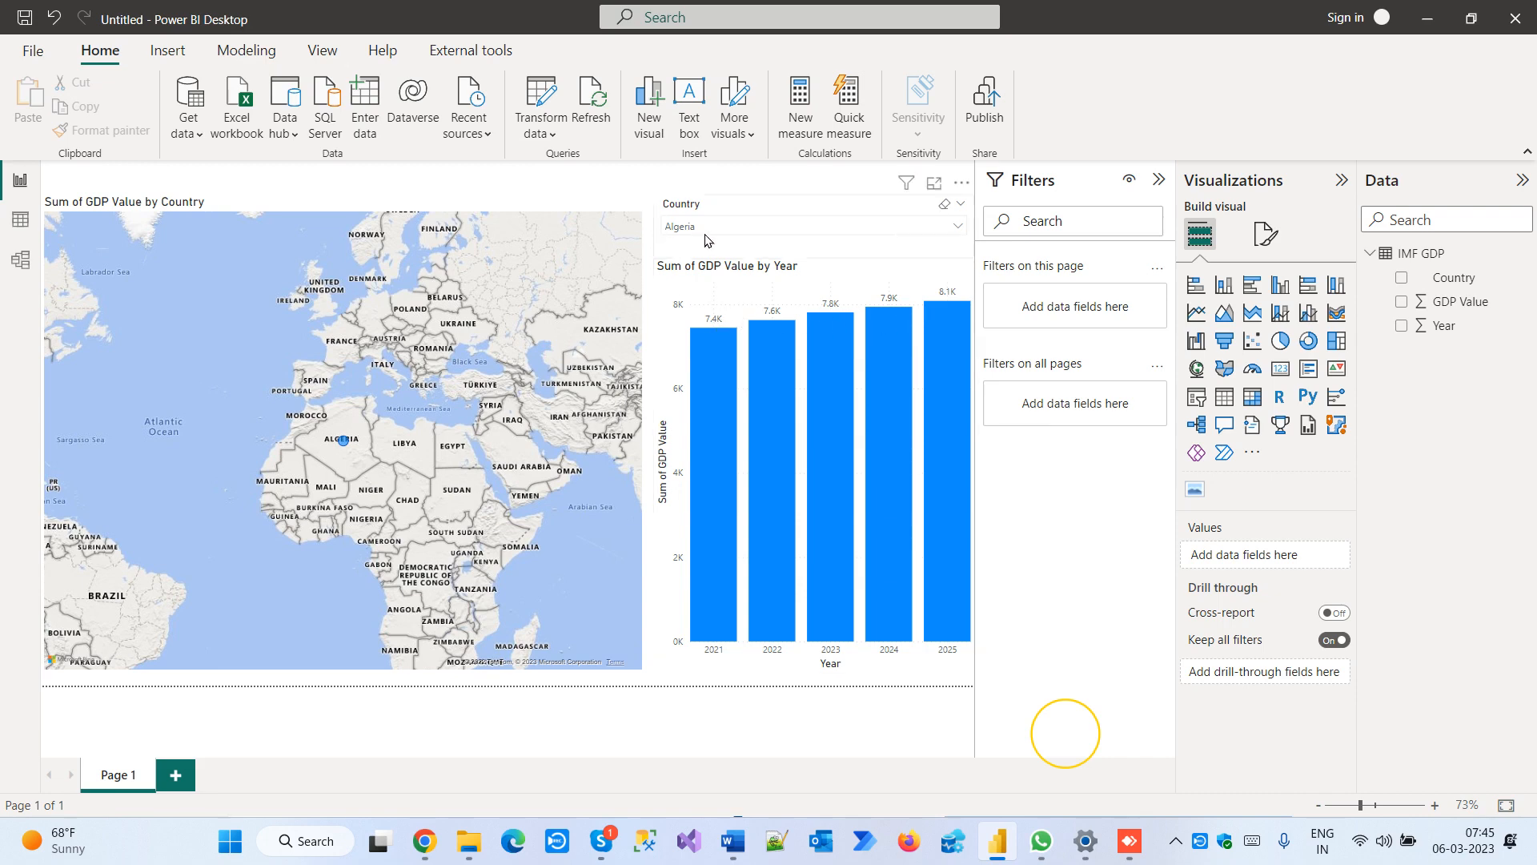
{"action": "left_click", "coordinate": [944, 204]}
{"action": "left_click", "coordinate": [702, 713]}
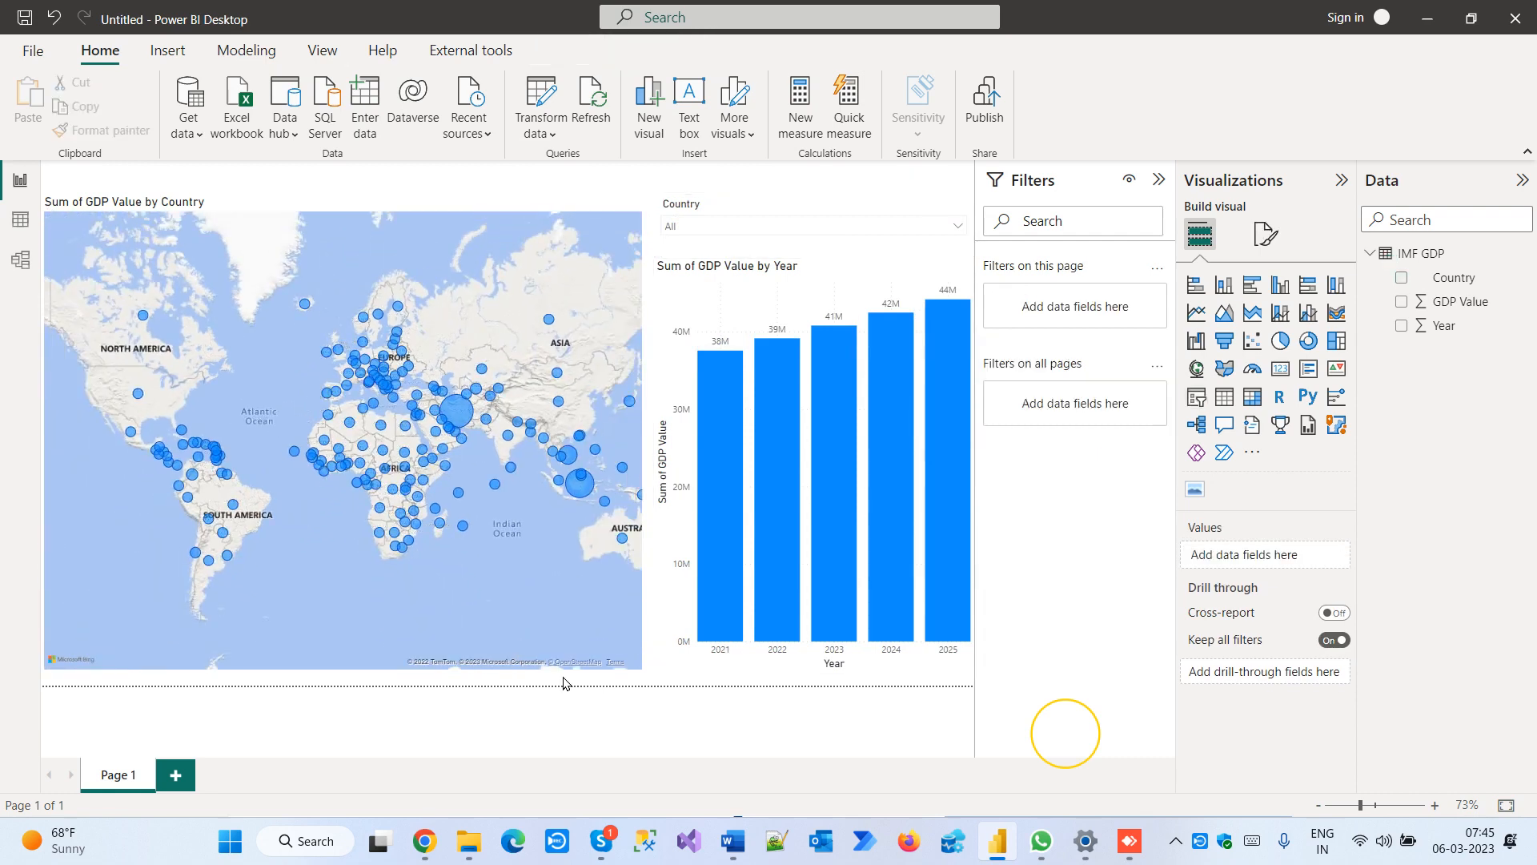
Shrink the GDP map's width to about two thirds, making room between it and the column chart, and deselect it
{"action": "left_click", "coordinate": [594, 640]}
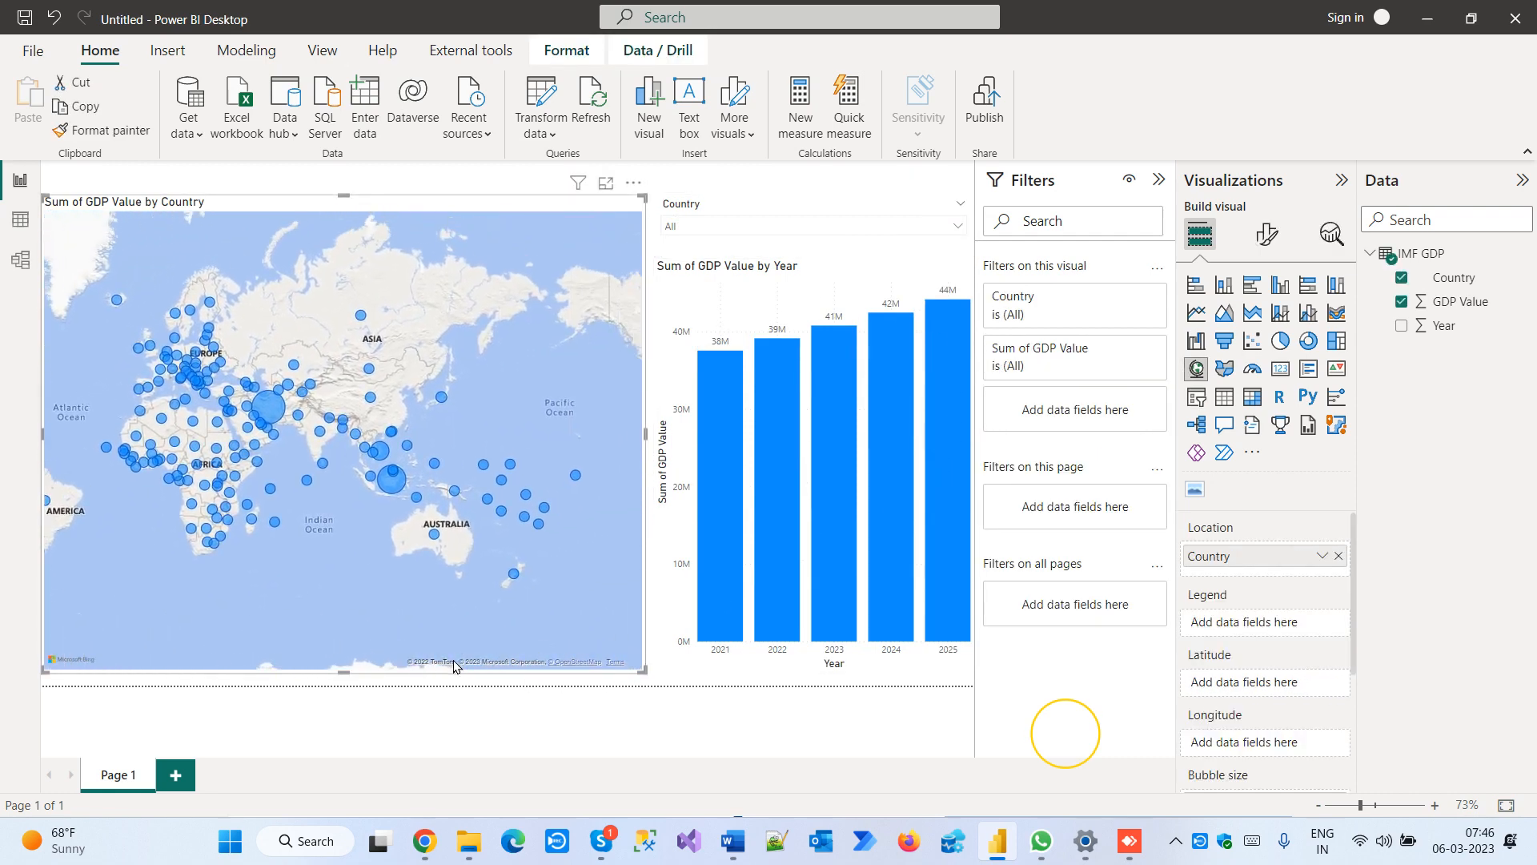
{"action": "left_click_drag", "start_coordinate": [643, 671], "coordinate": [436, 654]}
{"action": "left_click", "coordinate": [624, 530]}
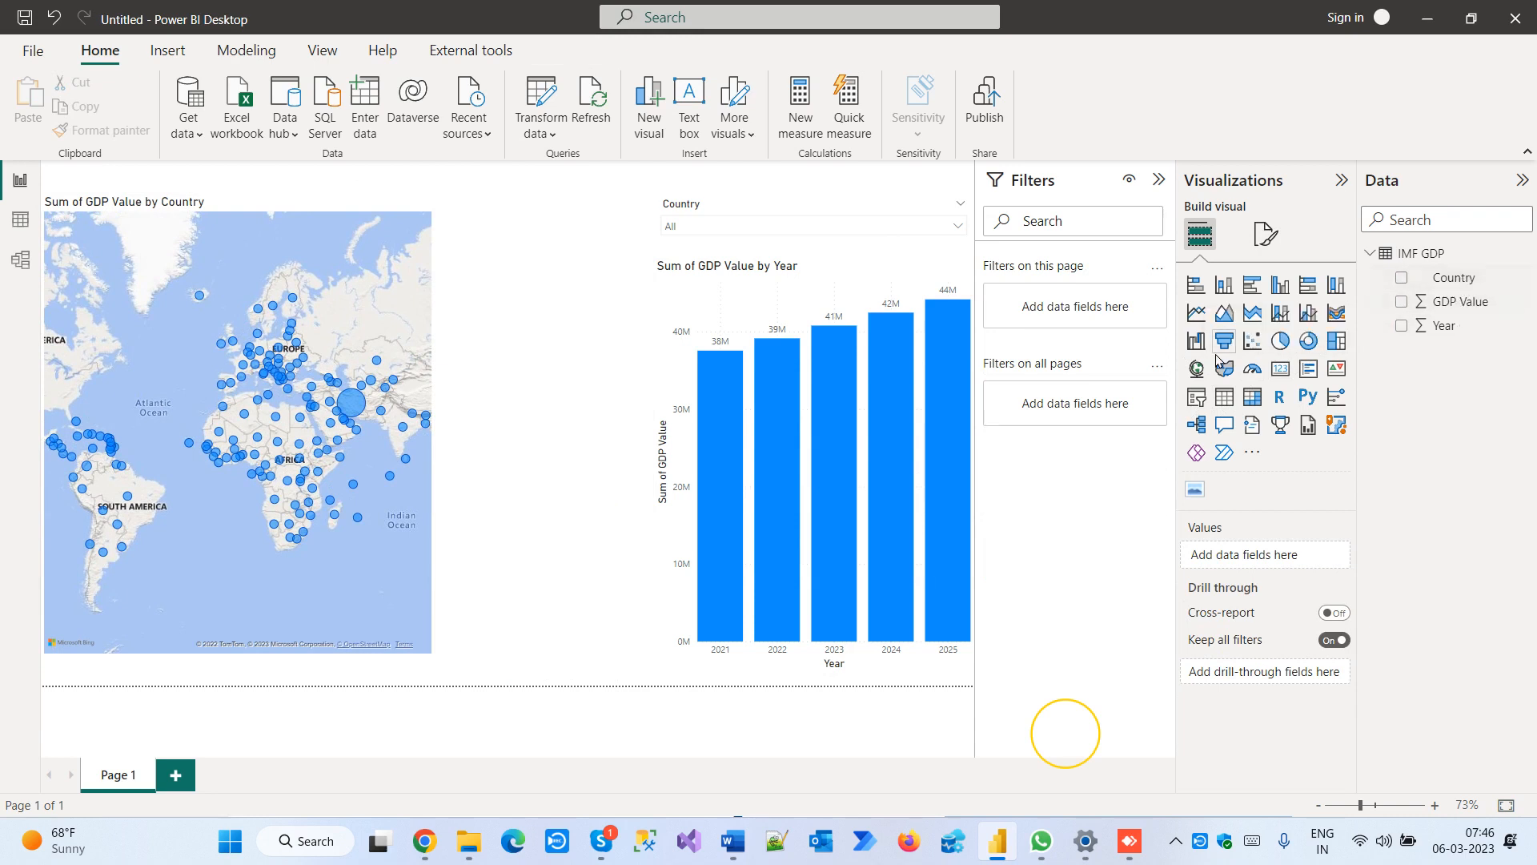
Add a clustered bar chart between the map and column chart with Country on the Y-axis and GDP Value on the X-axis, slightly widened
{"action": "left_click", "coordinate": [1253, 287]}
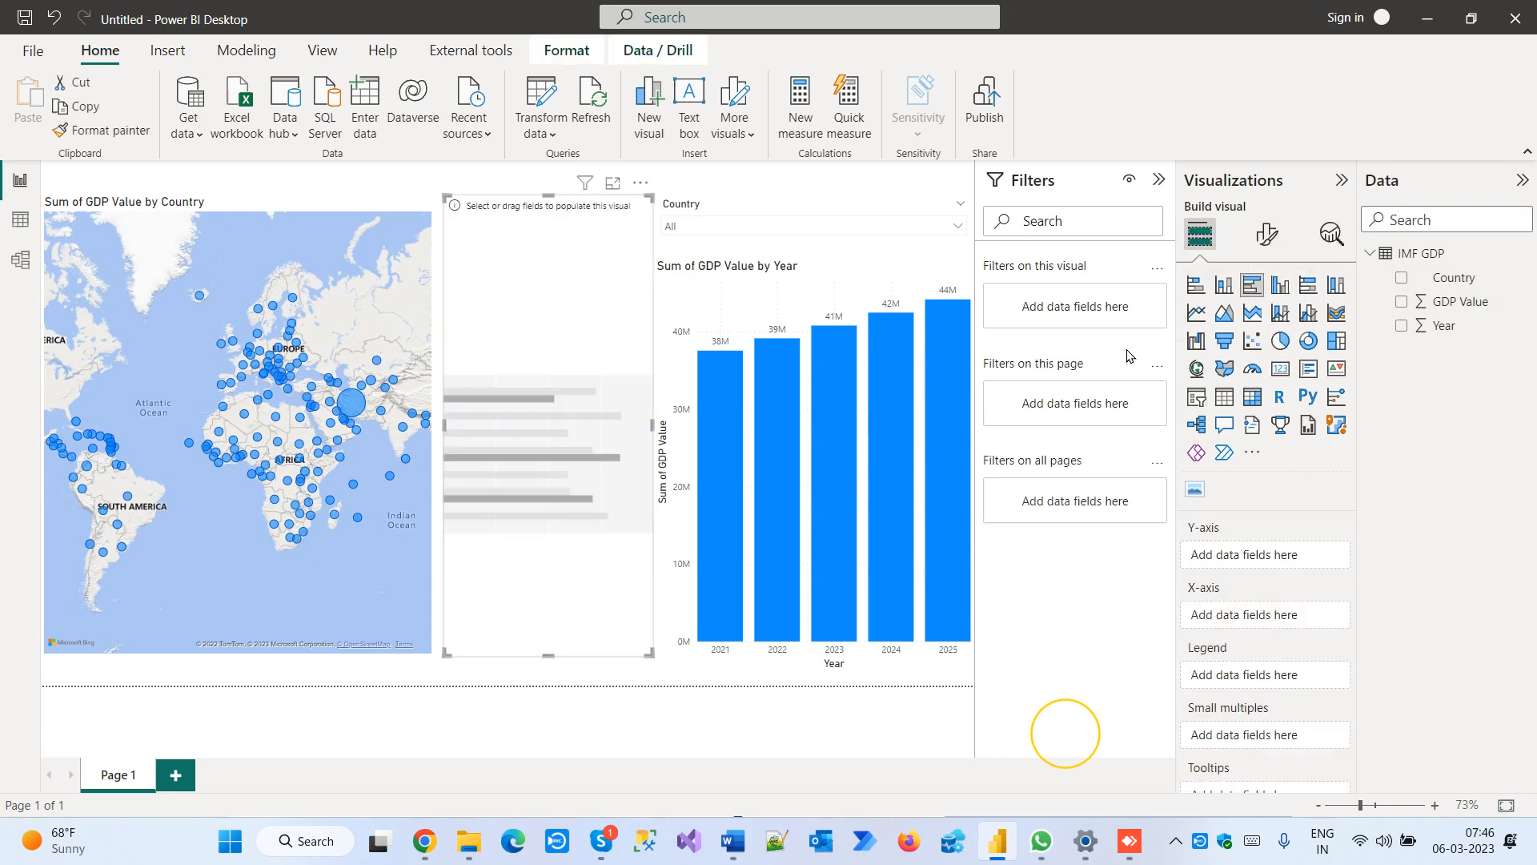
{"action": "left_click_drag", "start_coordinate": [1455, 280], "coordinate": [1280, 560]}
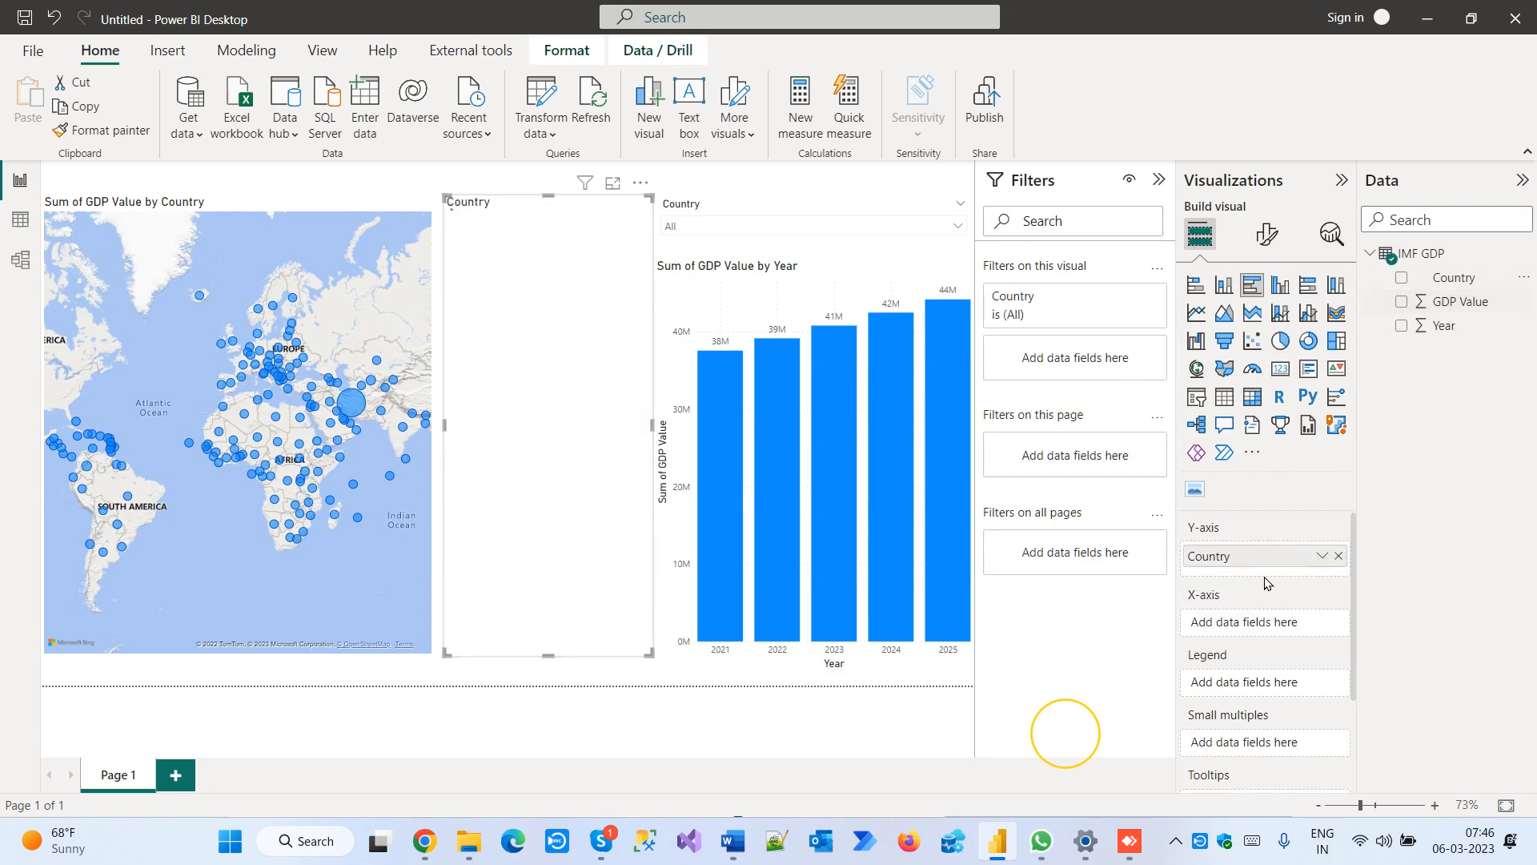
{"action": "left_click_drag", "start_coordinate": [1464, 304], "coordinate": [1273, 633]}
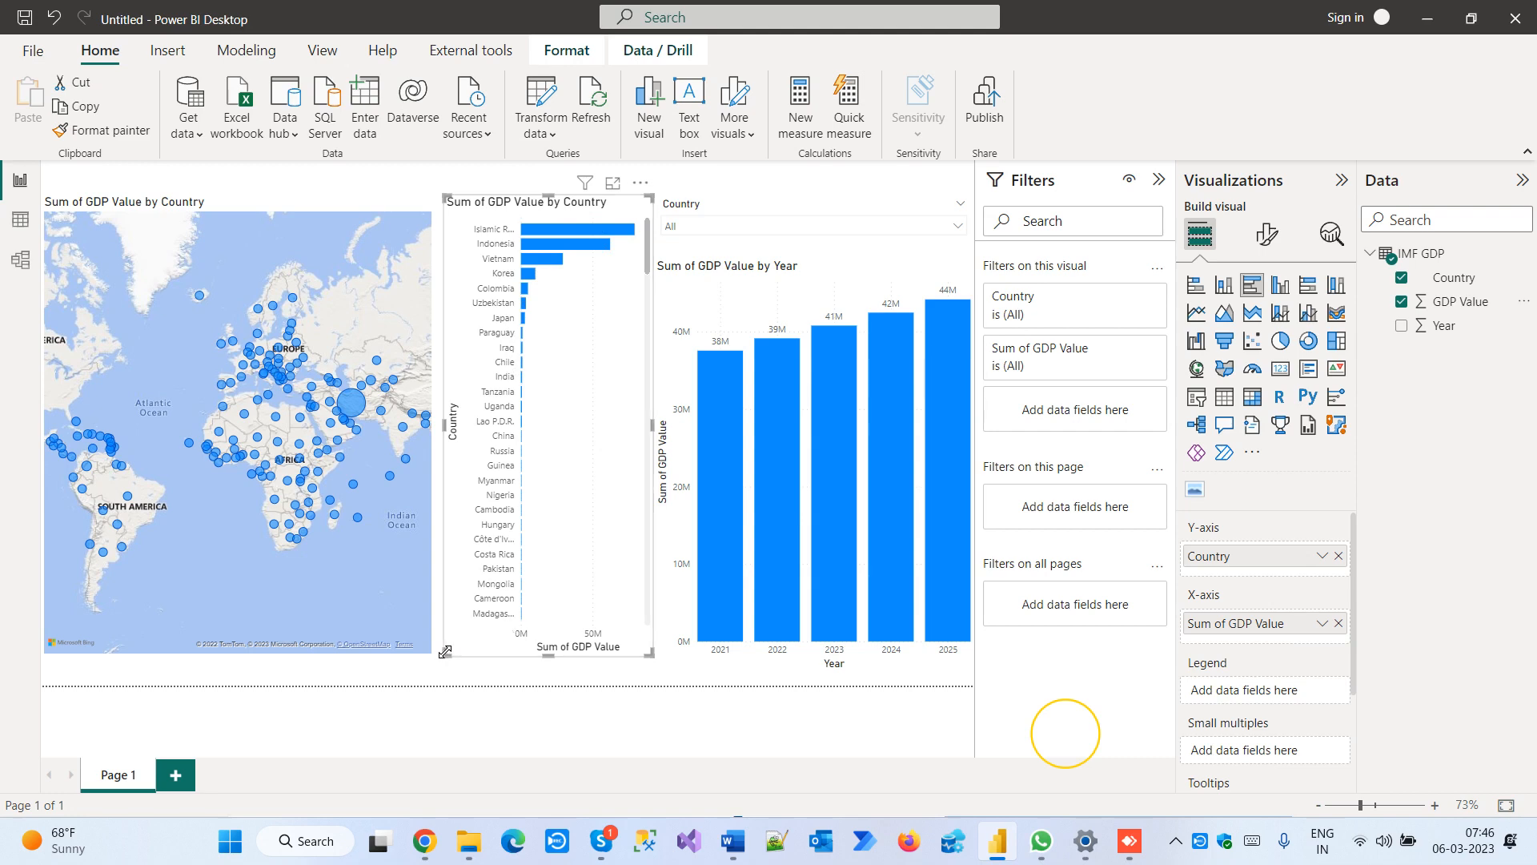
{"action": "left_click_drag", "start_coordinate": [446, 652], "coordinate": [438, 654]}
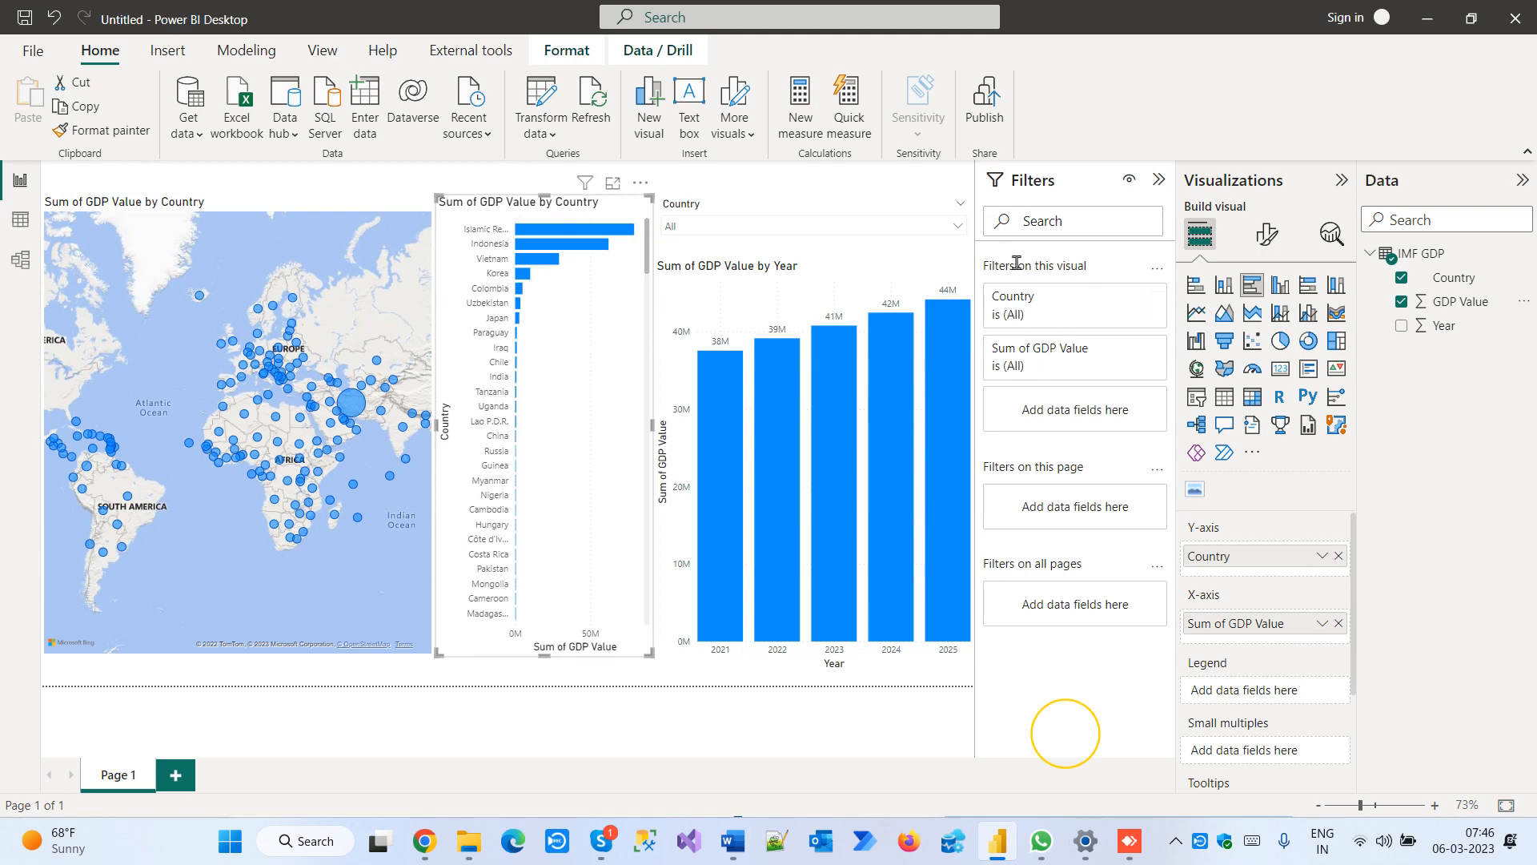
Limit the bar chart to the top 5 countries by Sum of GDP Value with a Top N filter, and turn on its data labels
{"action": "left_click", "coordinate": [1131, 297]}
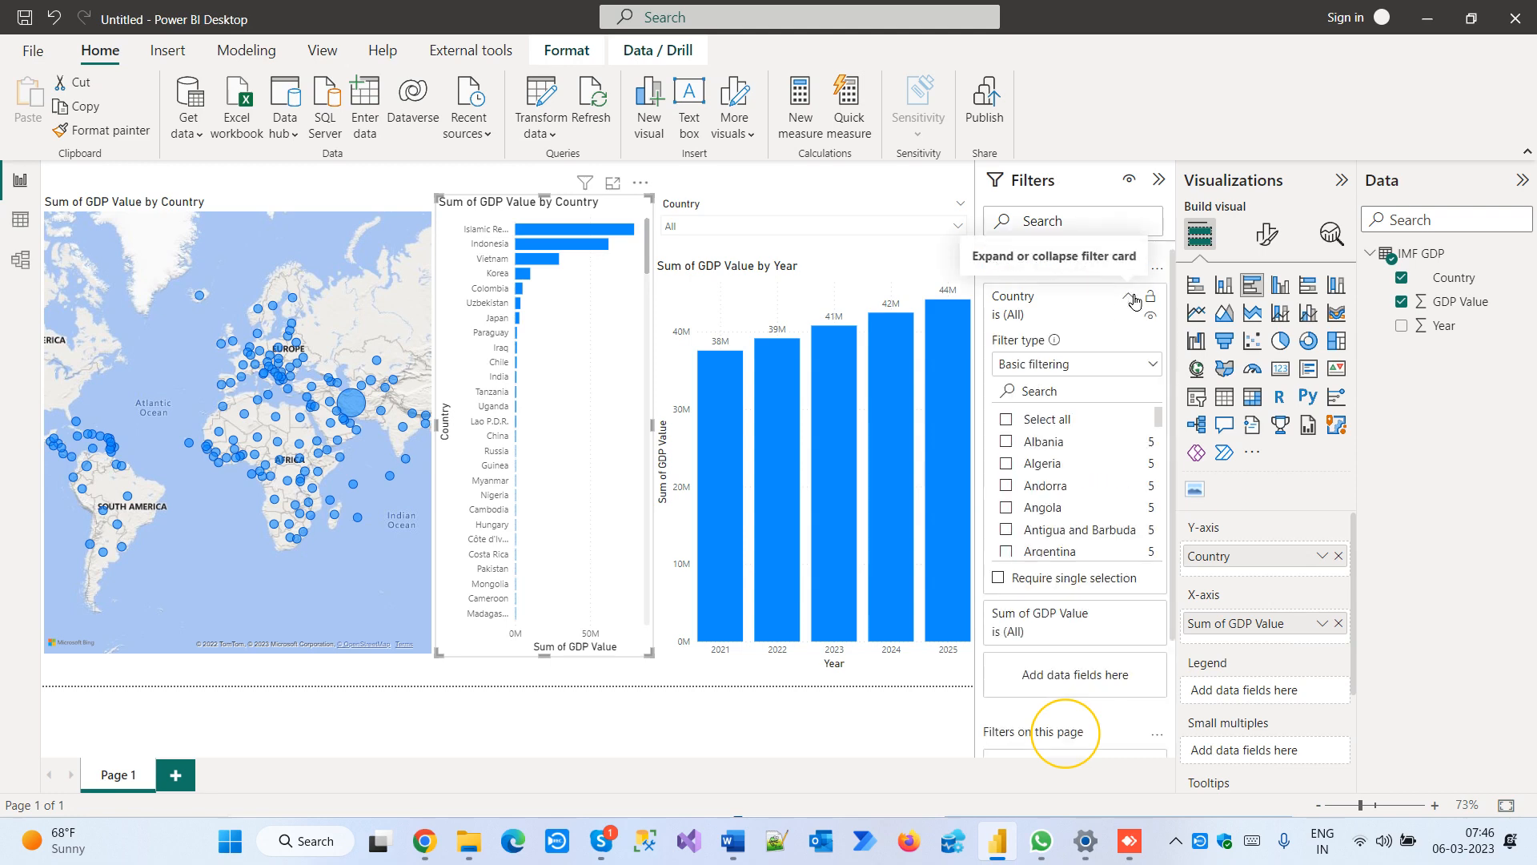
{"action": "left_click", "coordinate": [1107, 367]}
{"action": "left_click", "coordinate": [1074, 442]}
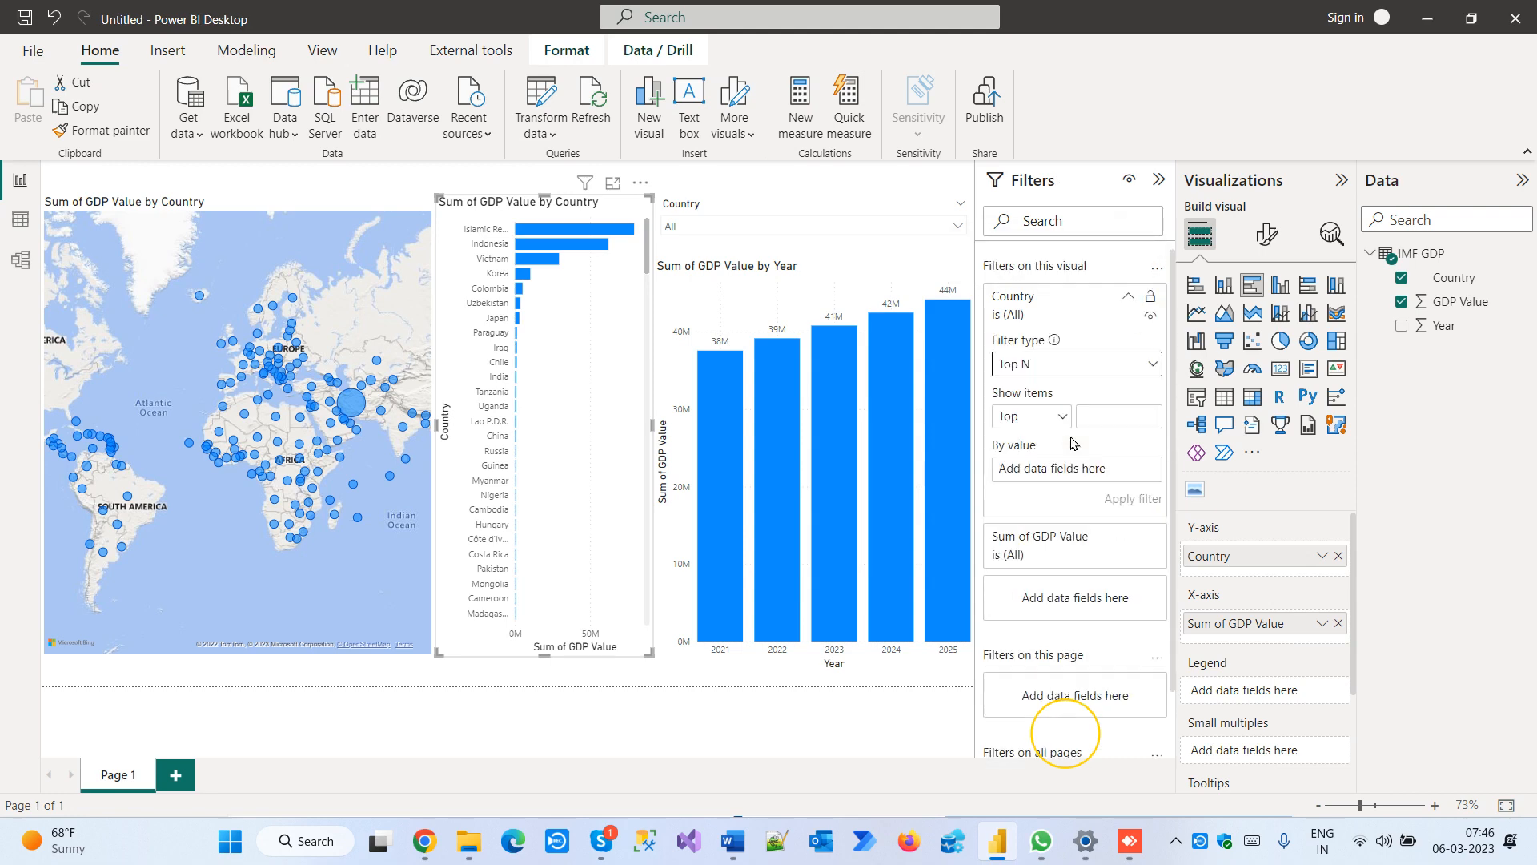
{"action": "left_click", "coordinate": [1119, 418]}
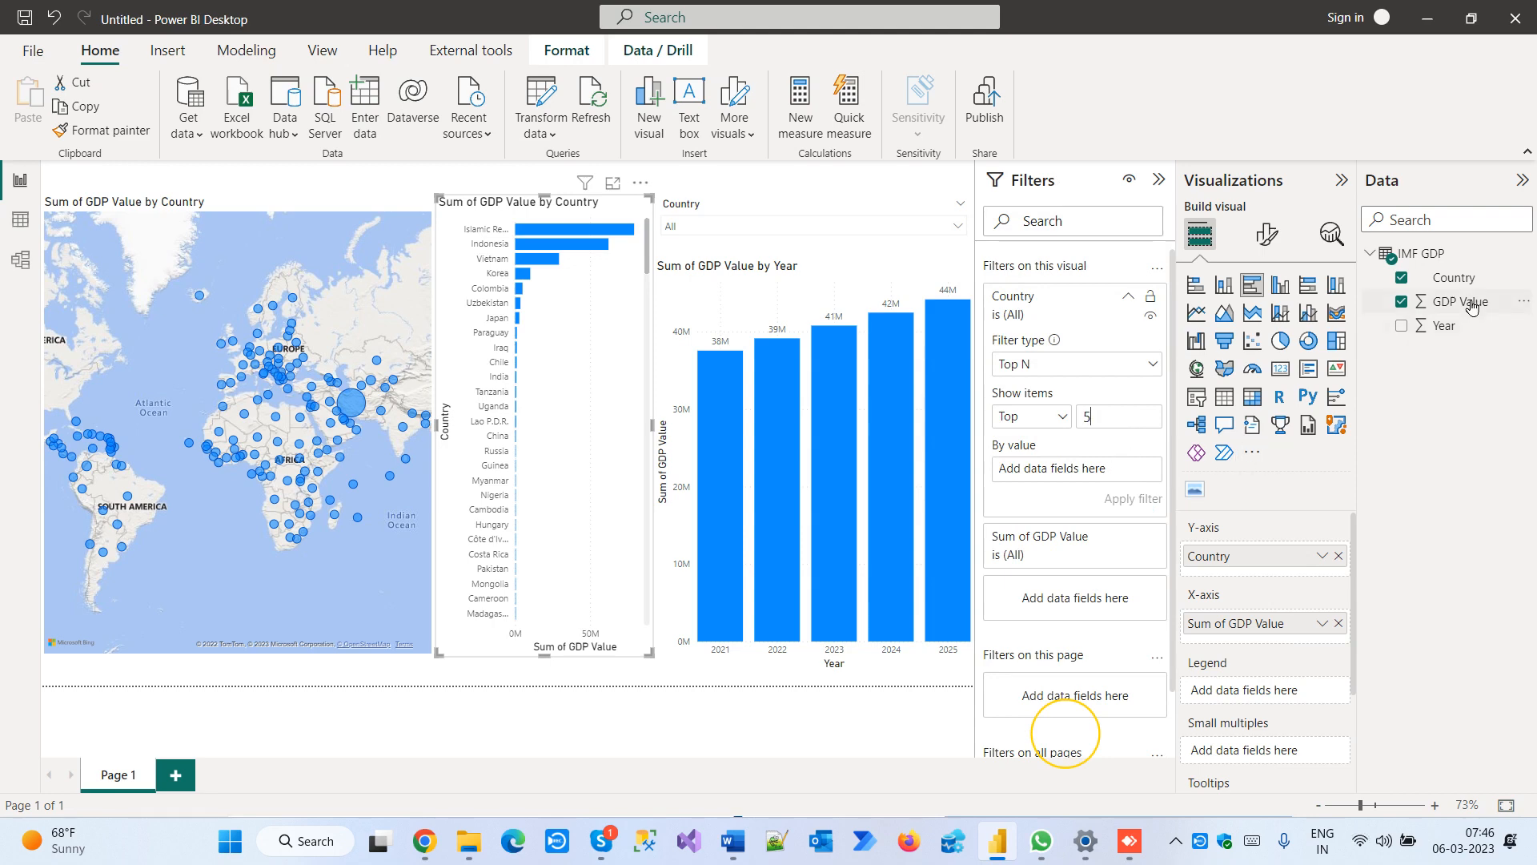
{"action": "left_click_drag", "start_coordinate": [1472, 302], "coordinate": [1065, 472]}
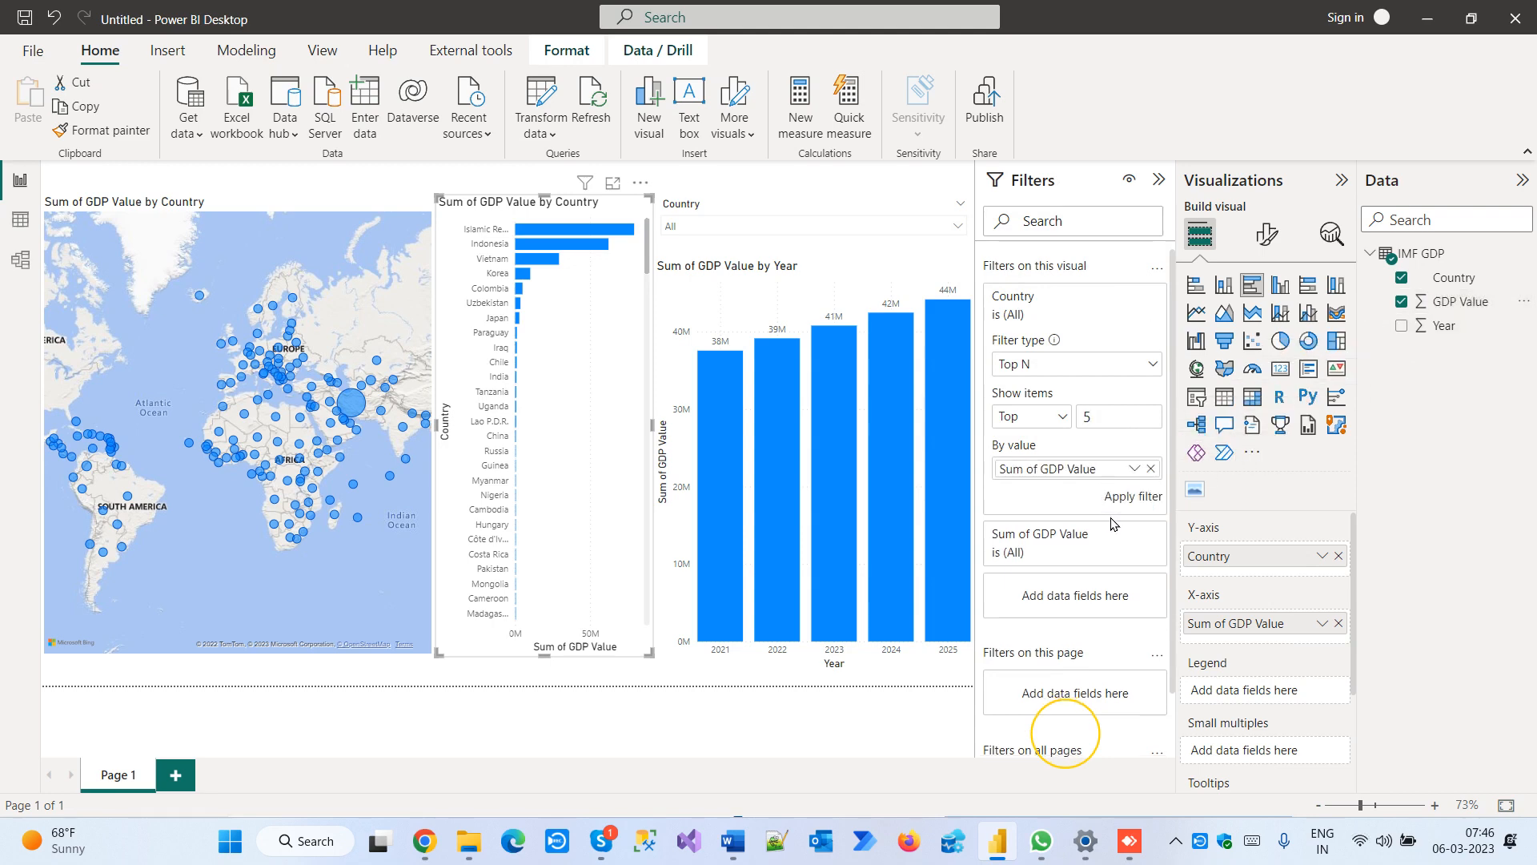
{"action": "left_click", "coordinate": [1143, 504]}
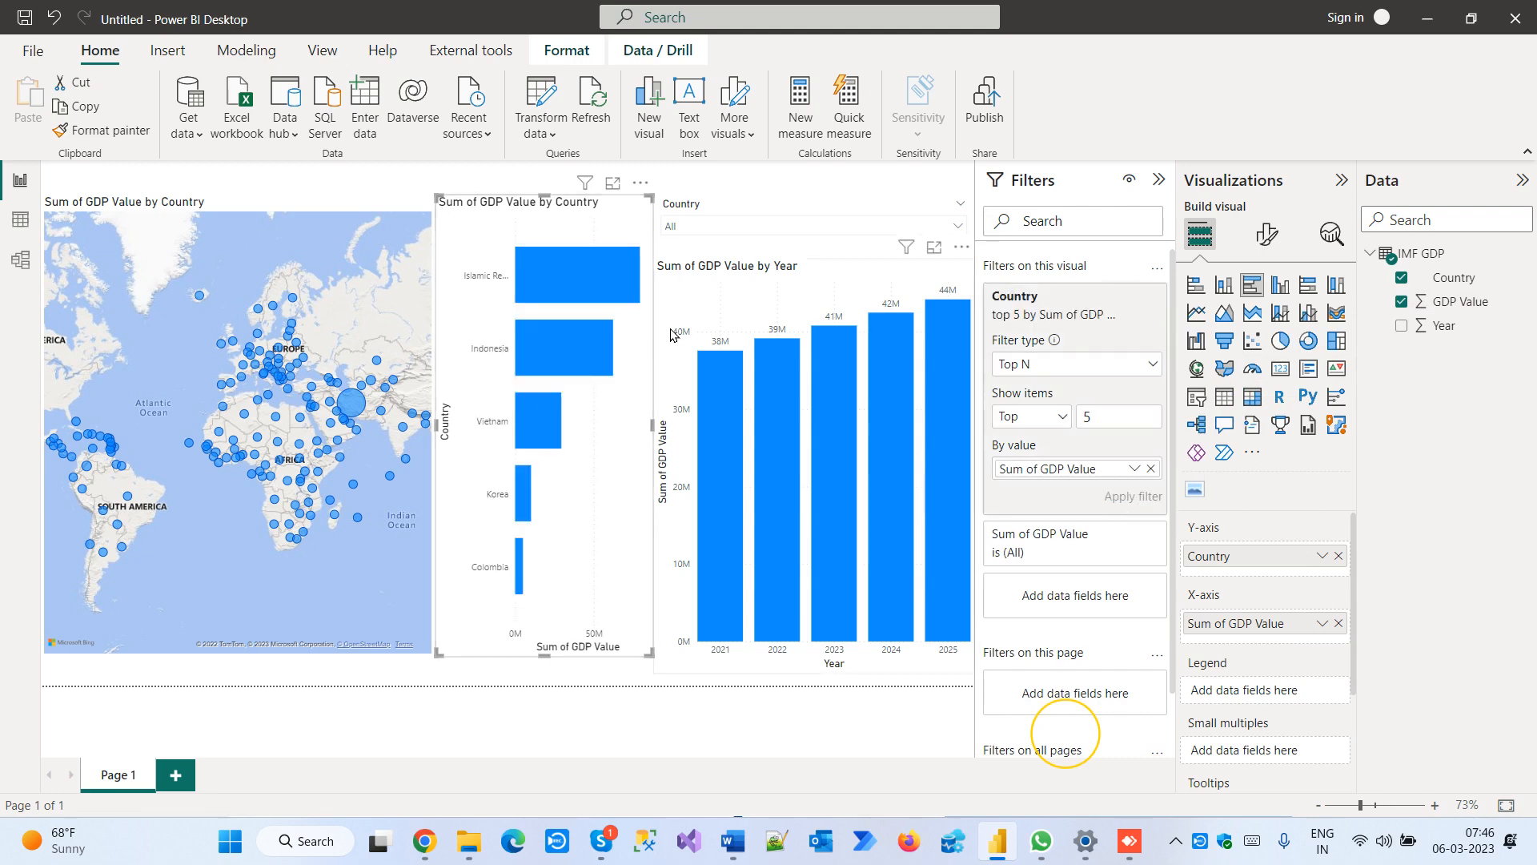
{"action": "left_click", "coordinate": [1266, 234]}
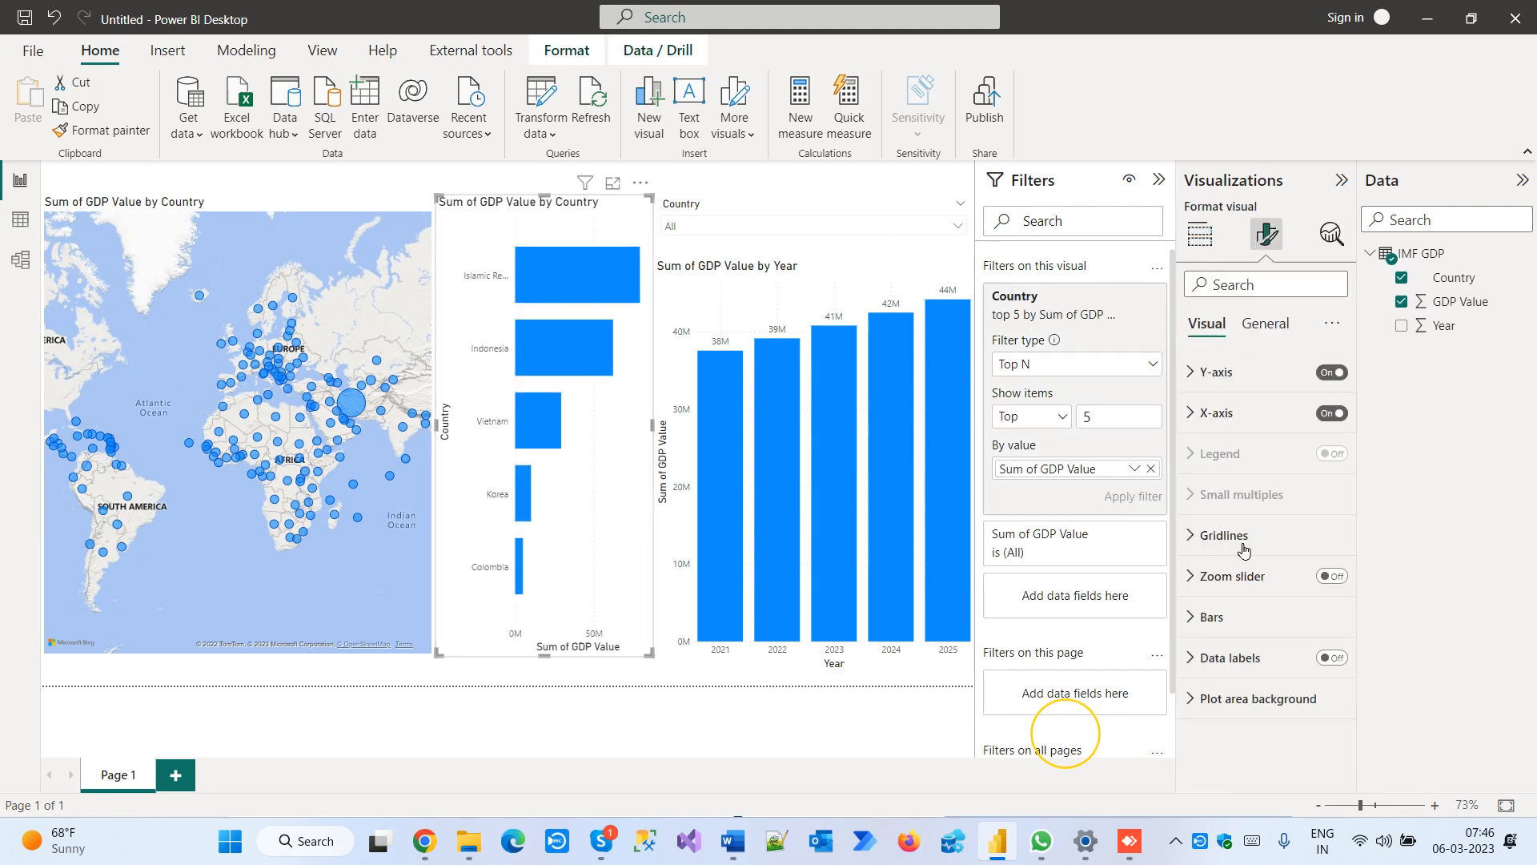
{"action": "left_click", "coordinate": [1333, 657]}
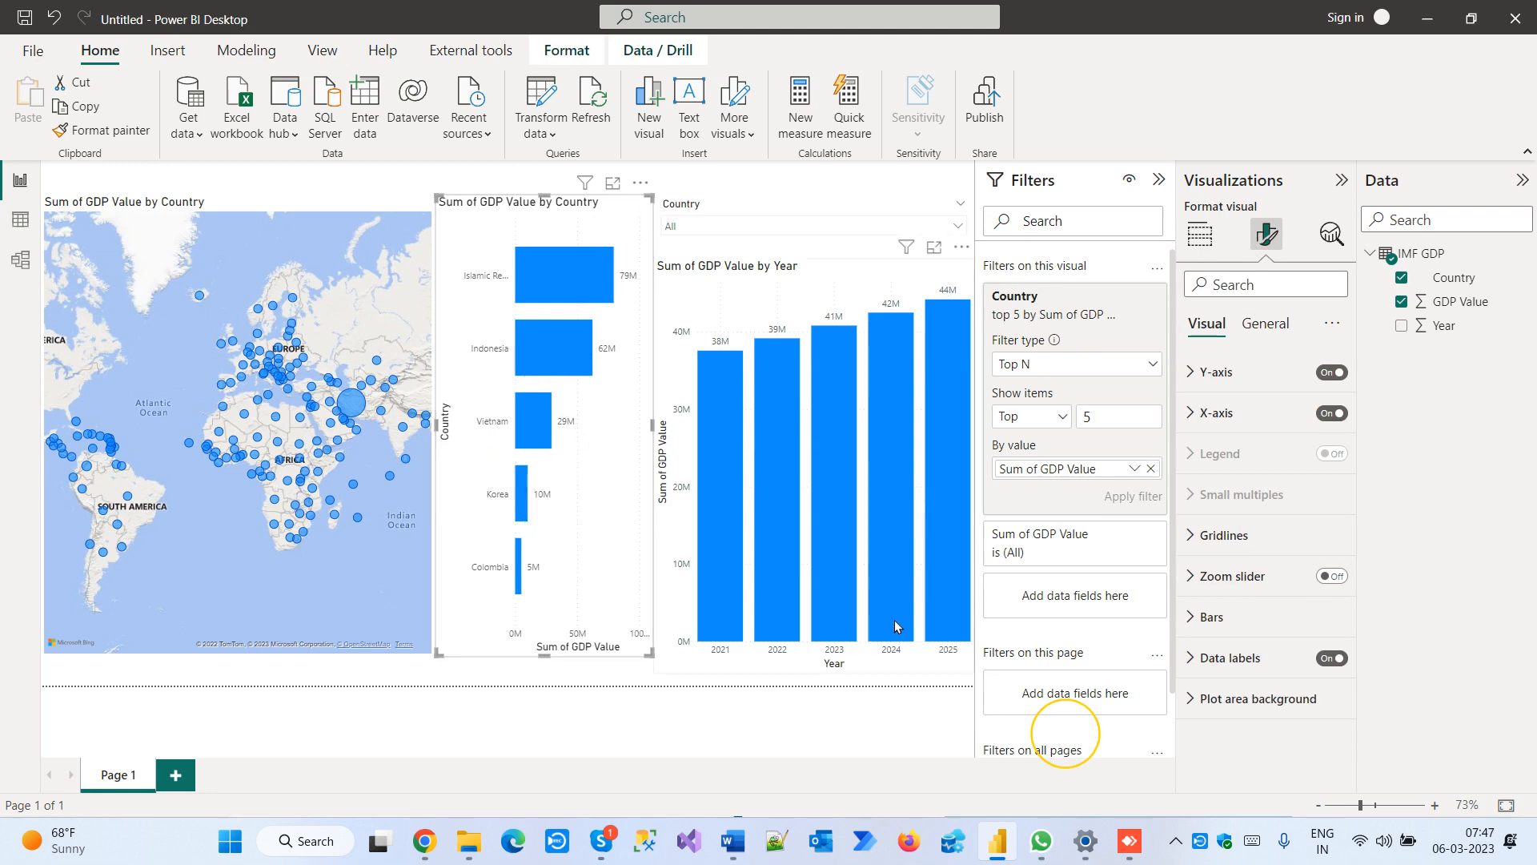
Cross-highlight the bar chart by each year's column from 2021 to 2025, and clear the highlight
{"action": "left_click", "coordinate": [732, 549]}
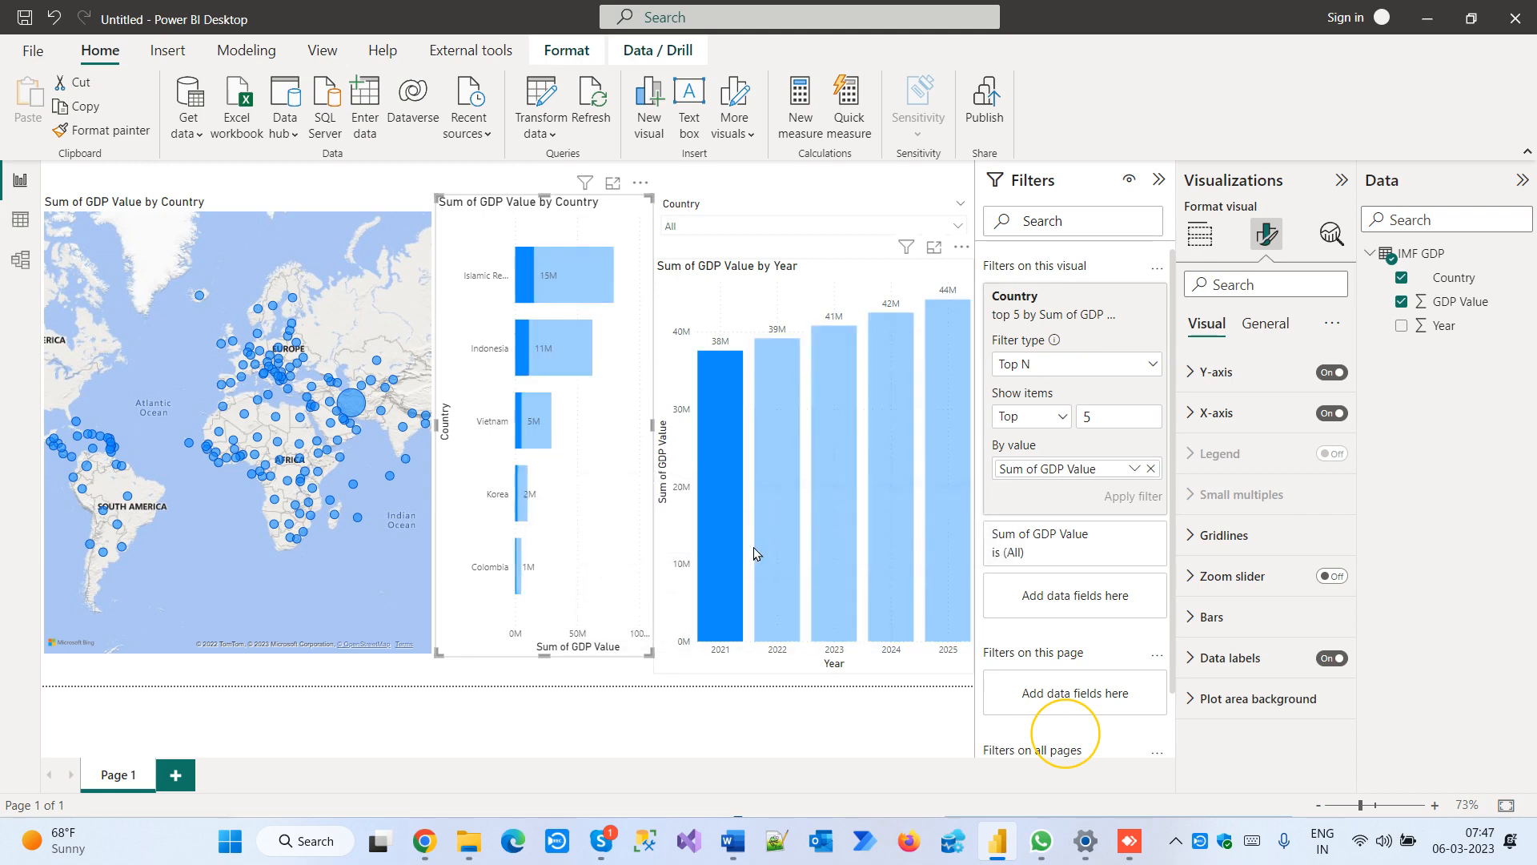
{"action": "left_click", "coordinate": [770, 548]}
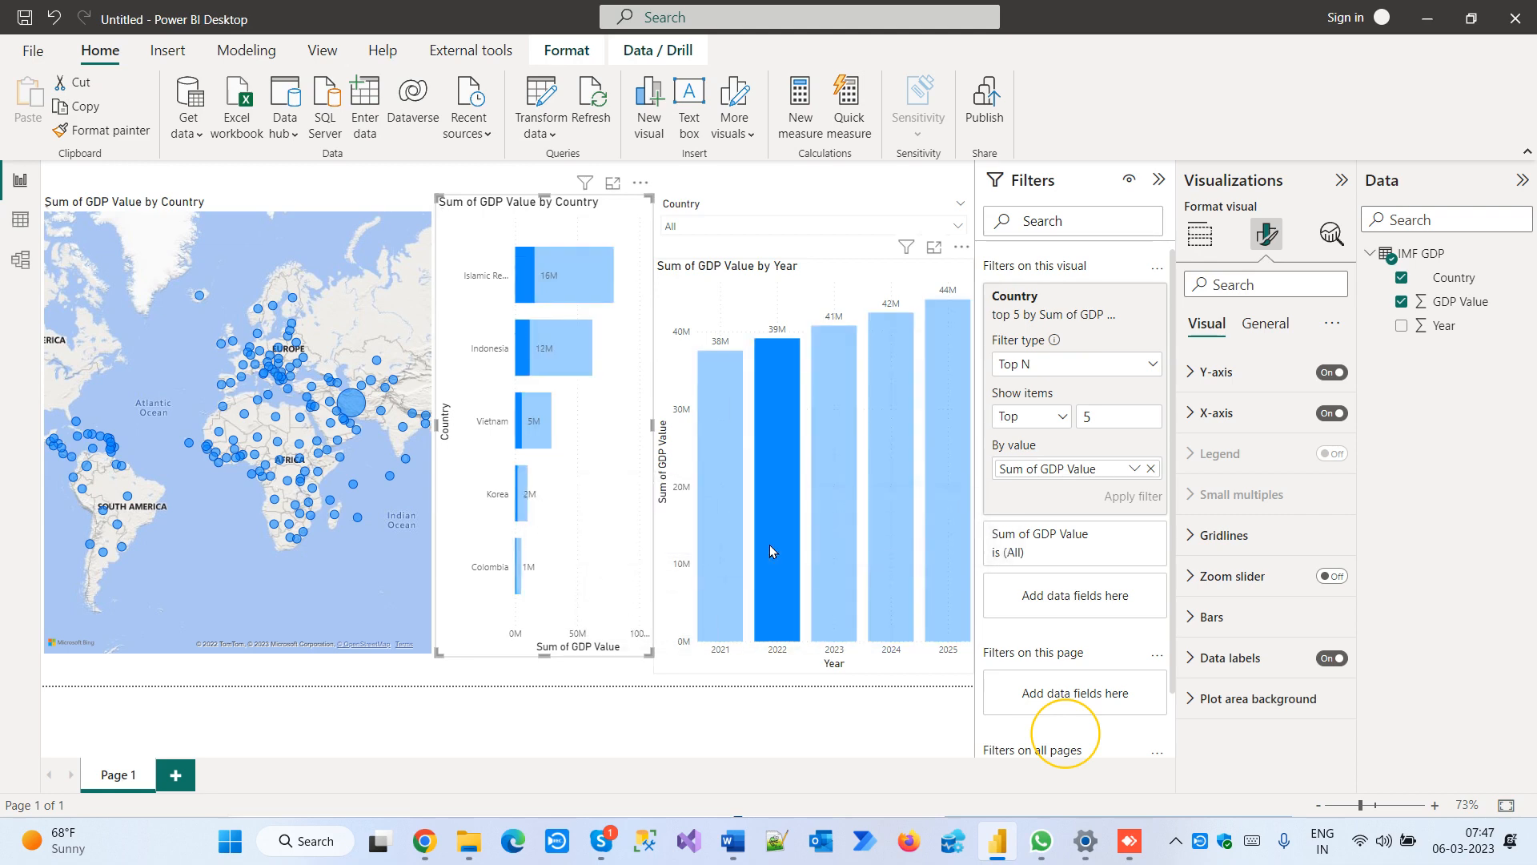
{"action": "left_click", "coordinate": [828, 543]}
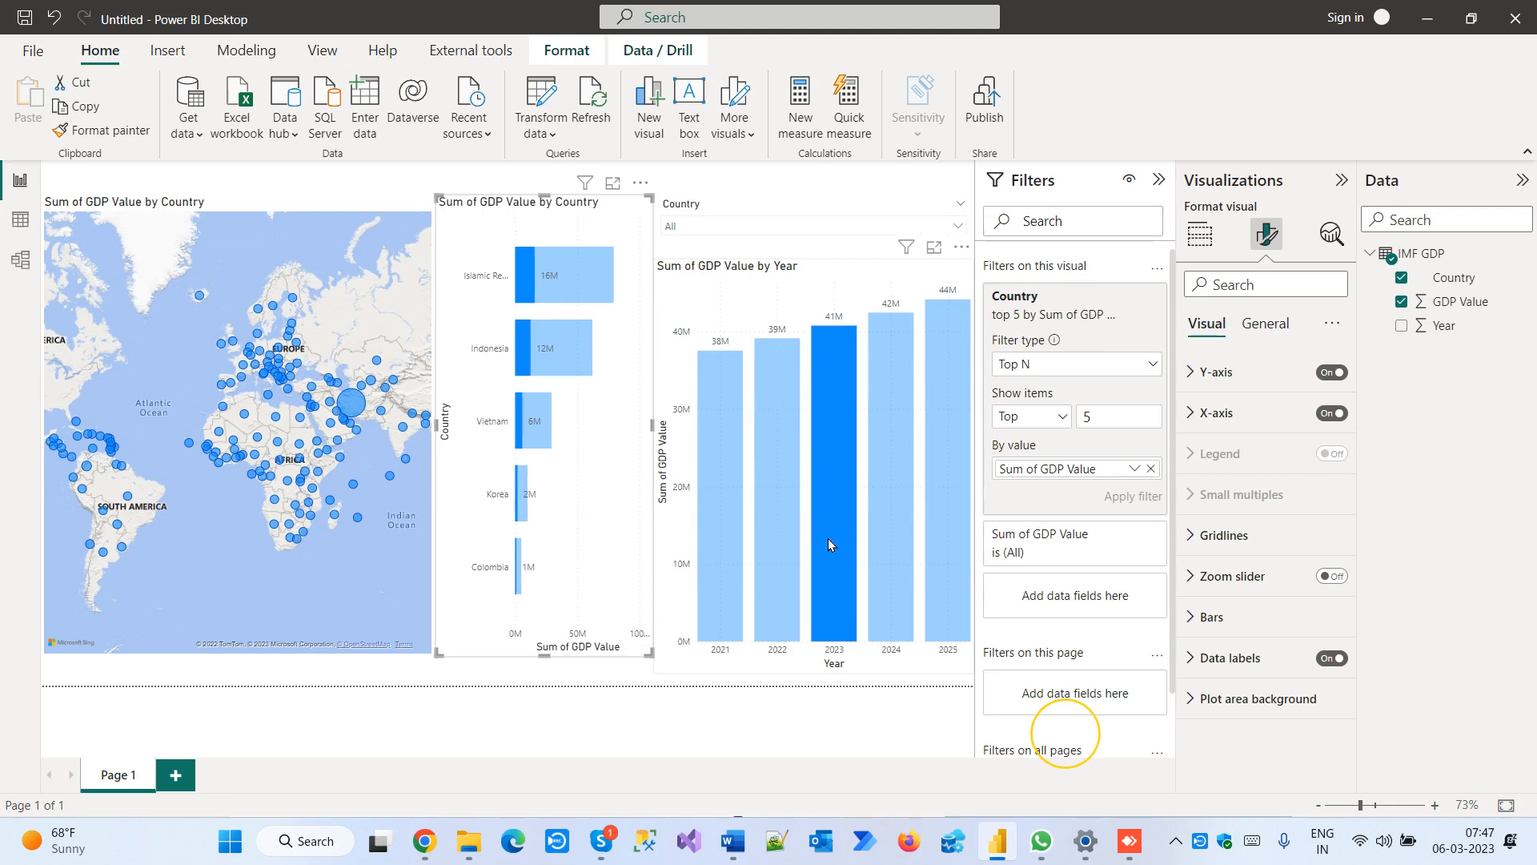
{"action": "left_click", "coordinate": [899, 526]}
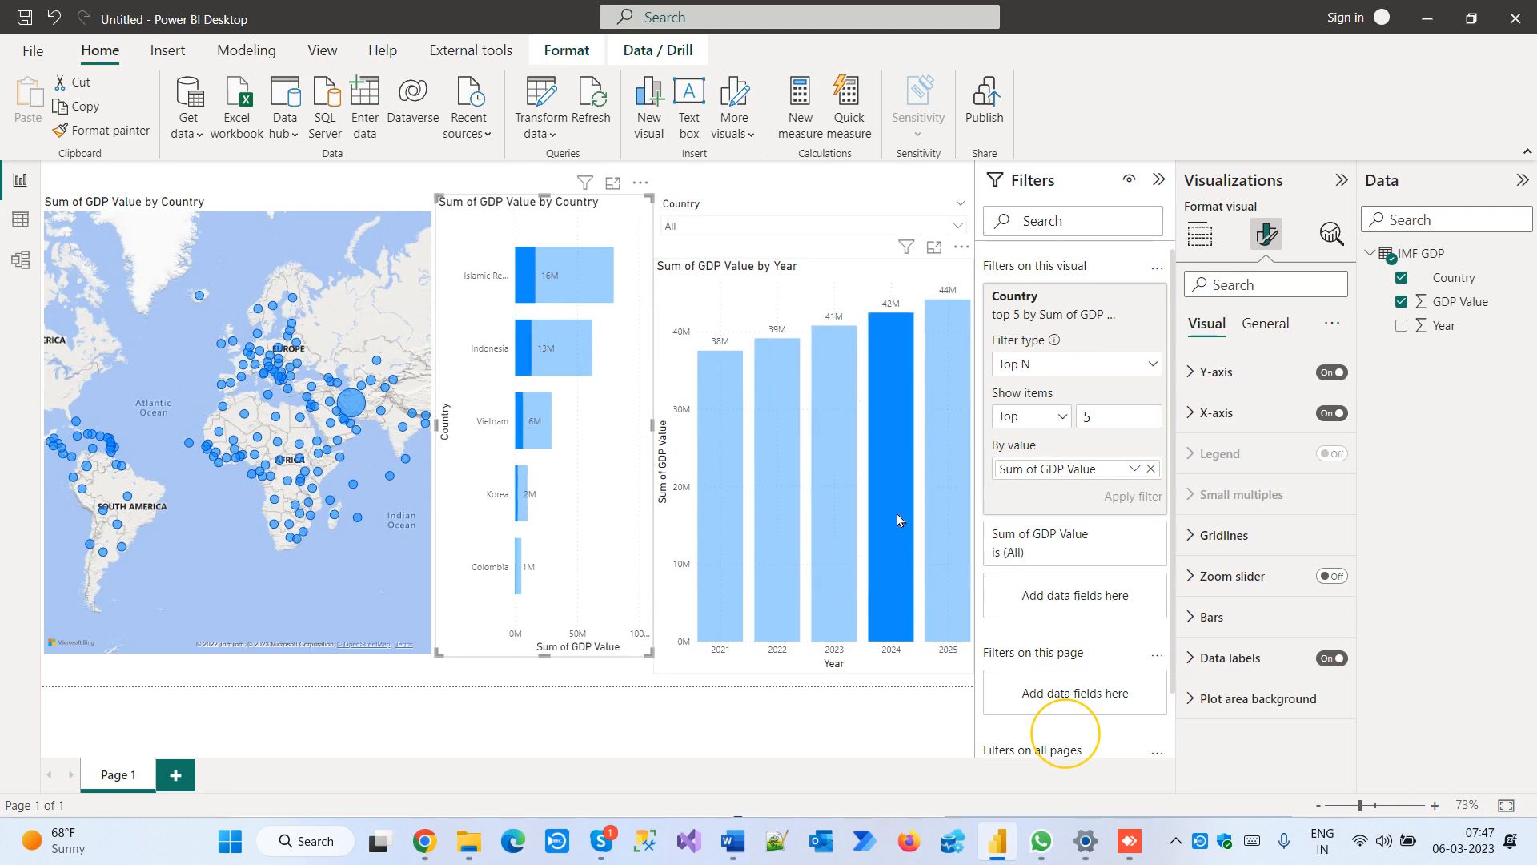
{"action": "left_click", "coordinate": [945, 417]}
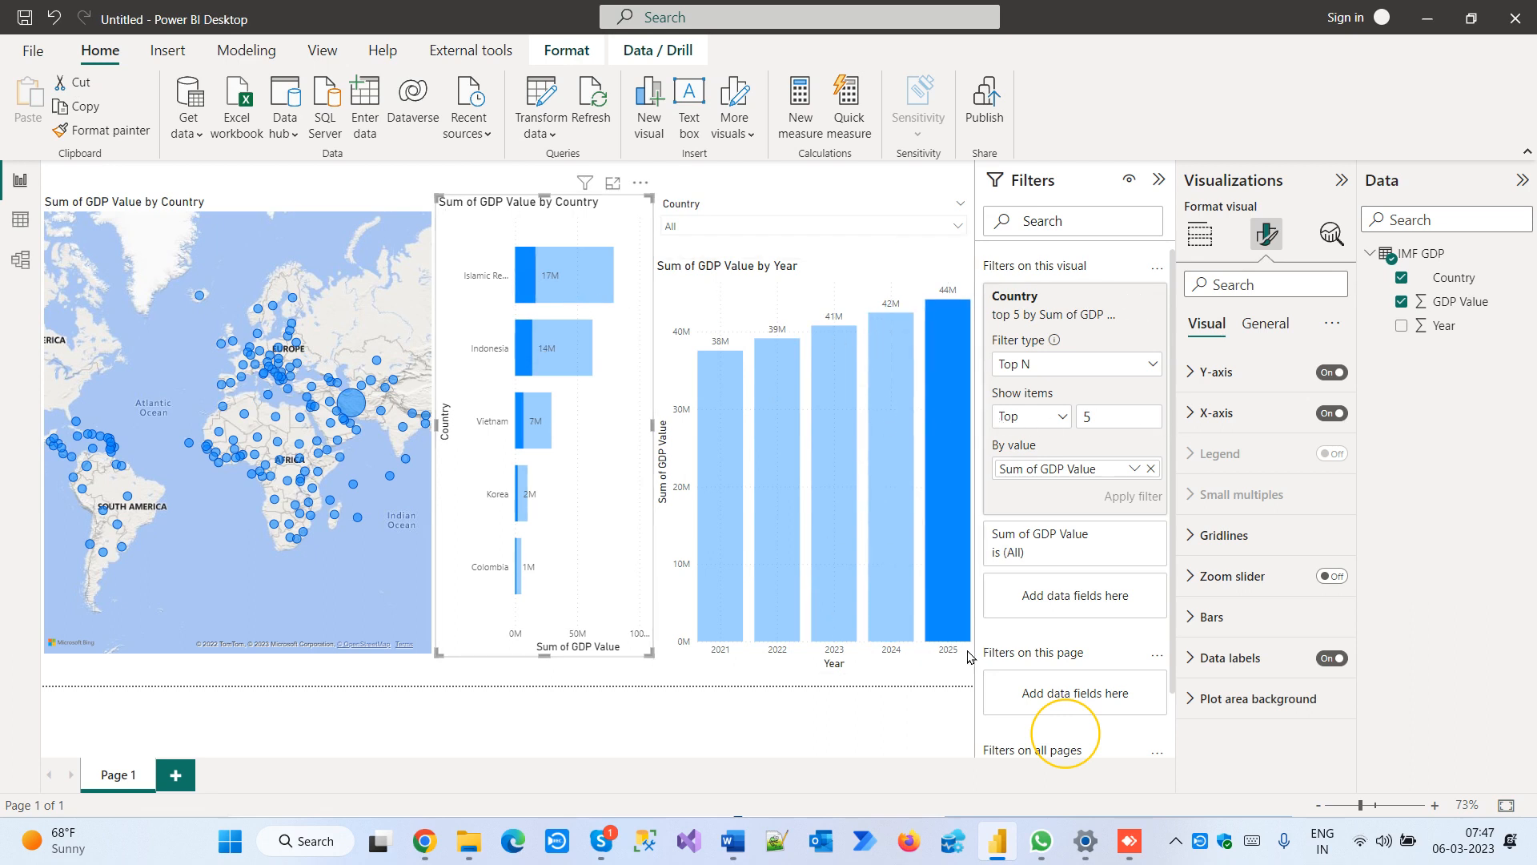
{"action": "left_click", "coordinate": [904, 618]}
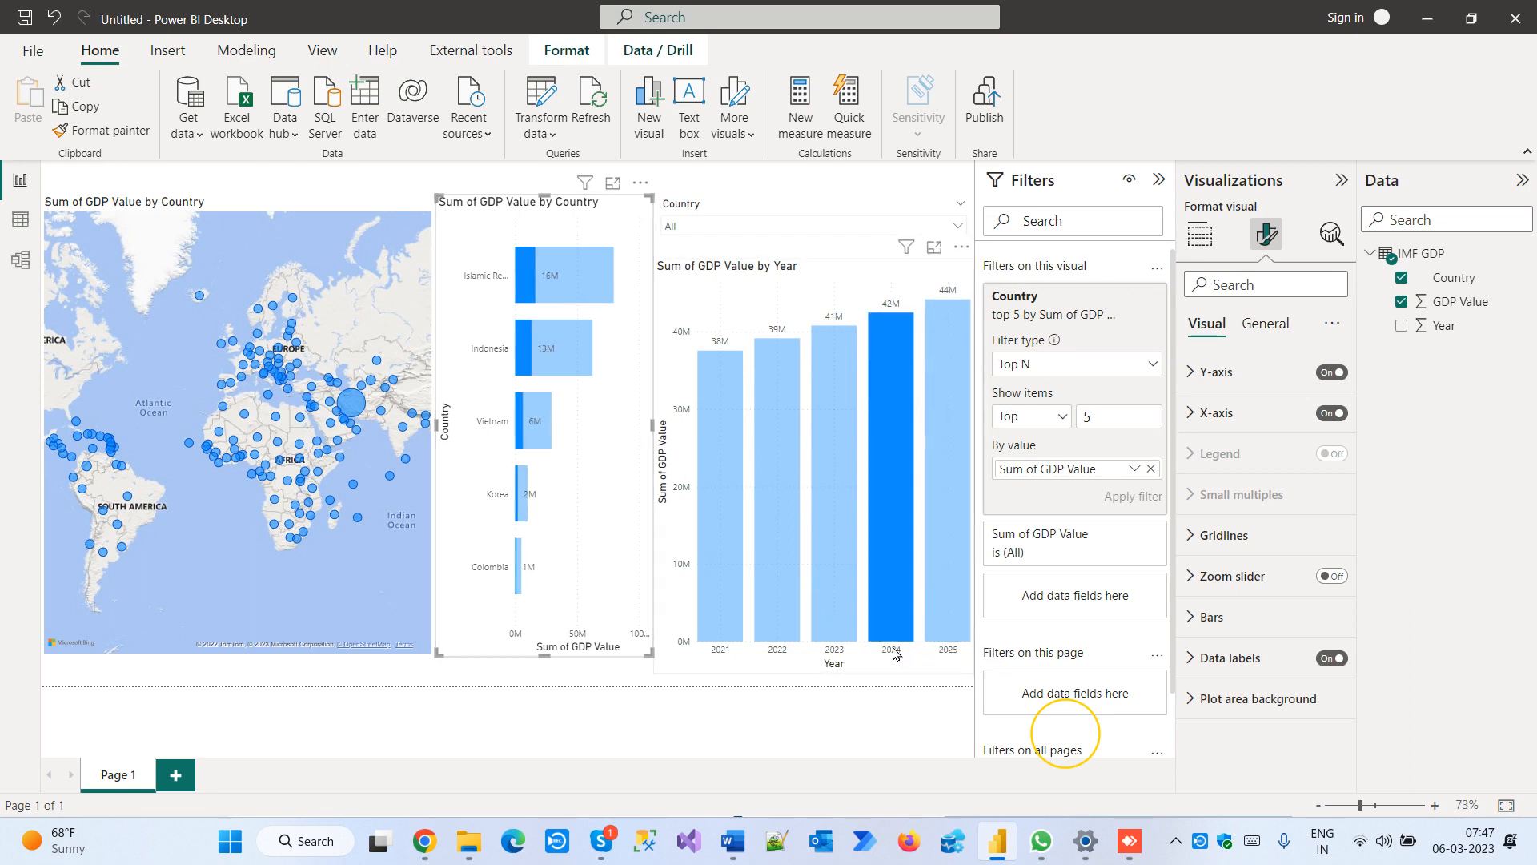
{"action": "left_click", "coordinate": [886, 612]}
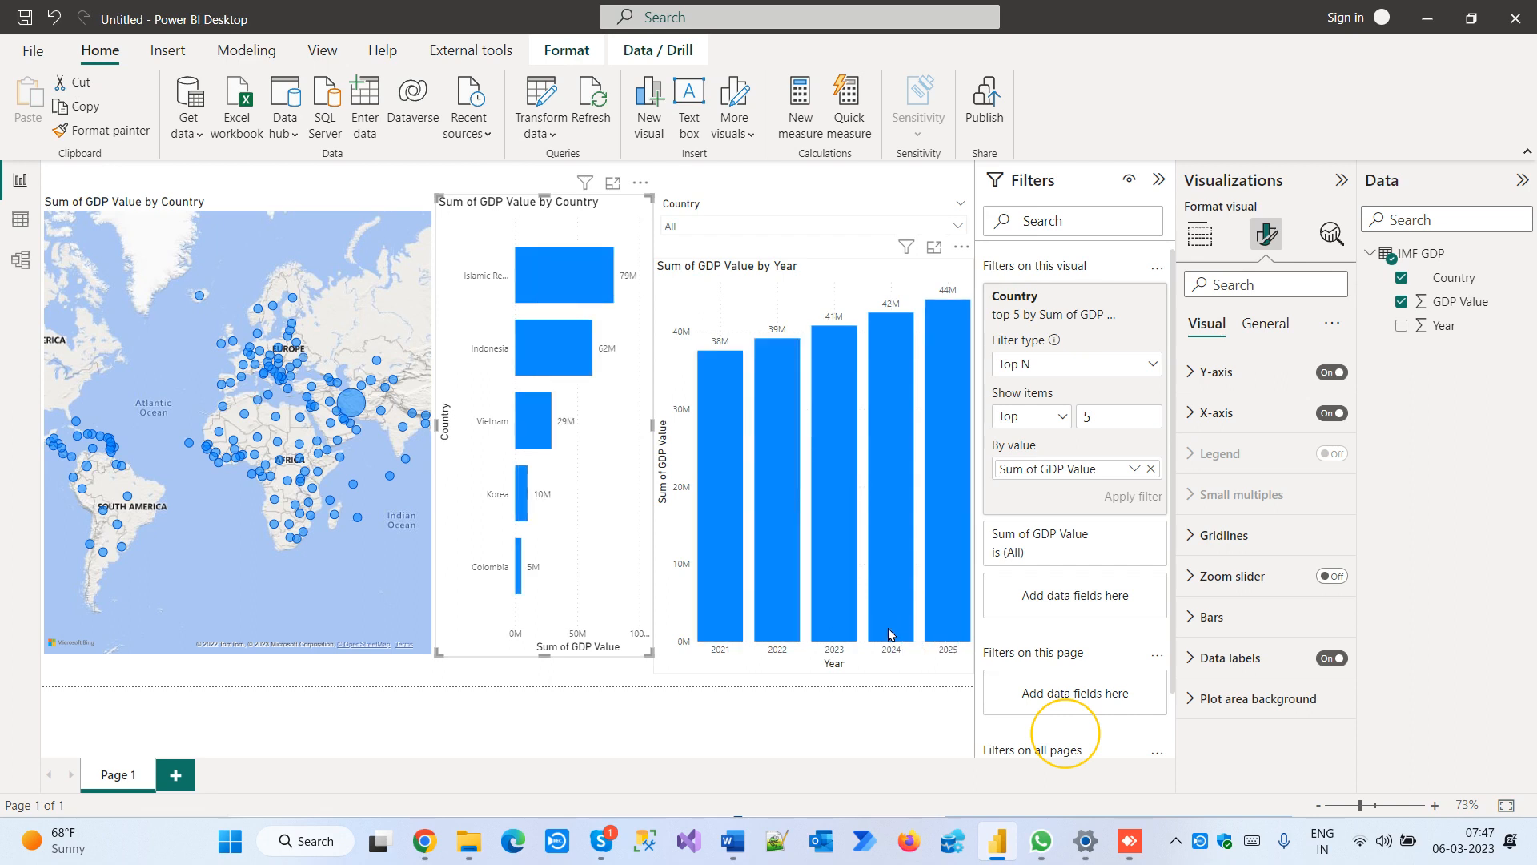
{"action": "mouse_move", "coordinate": [912, 611]}
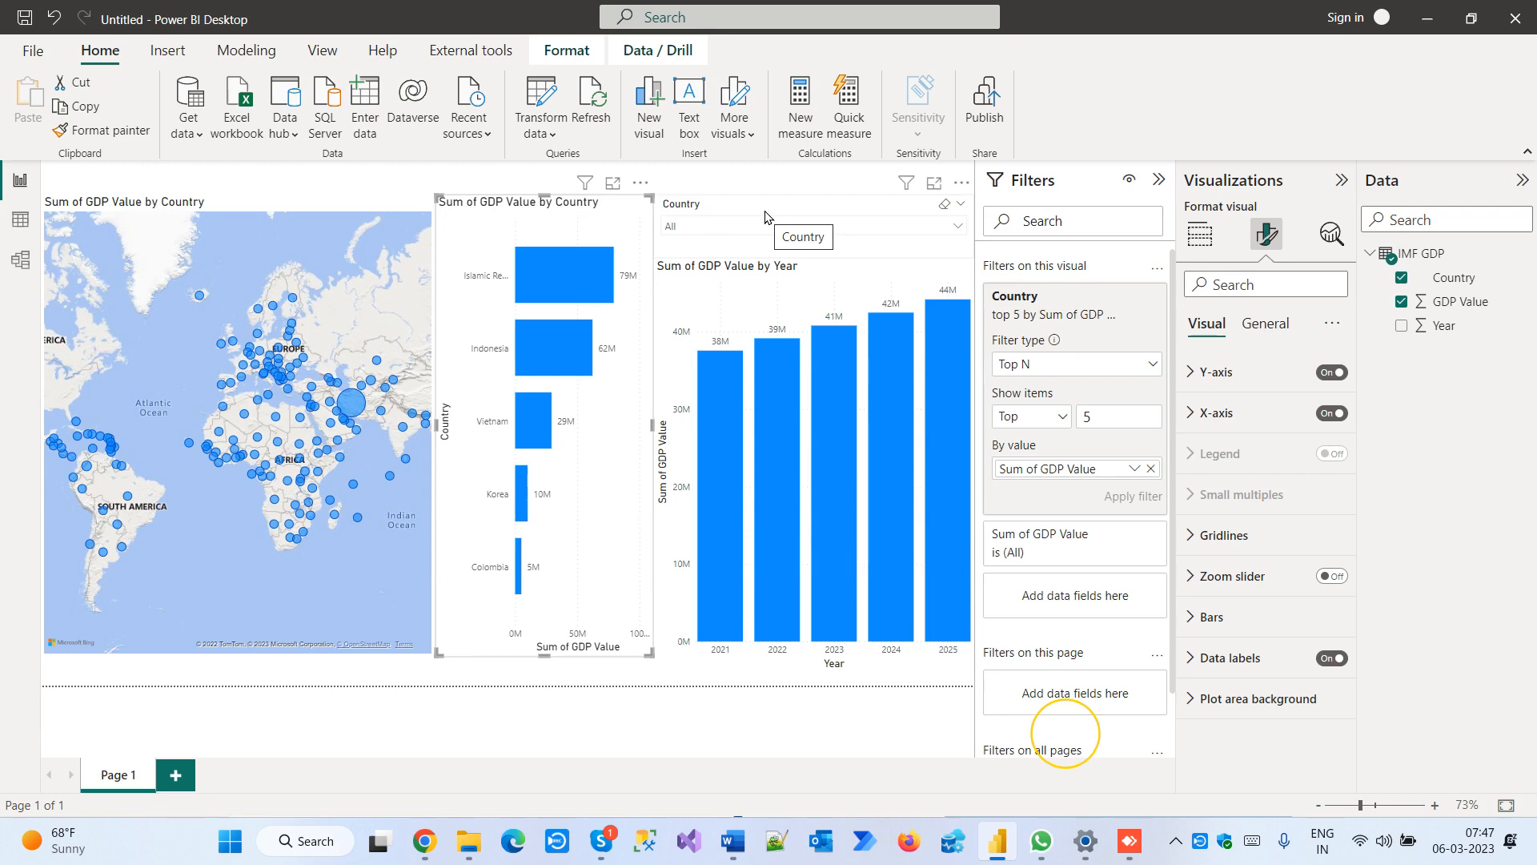
Collapse the Filters, Visualizations and Data panes to give the report canvas more room
{"action": "left_click", "coordinate": [1159, 179]}
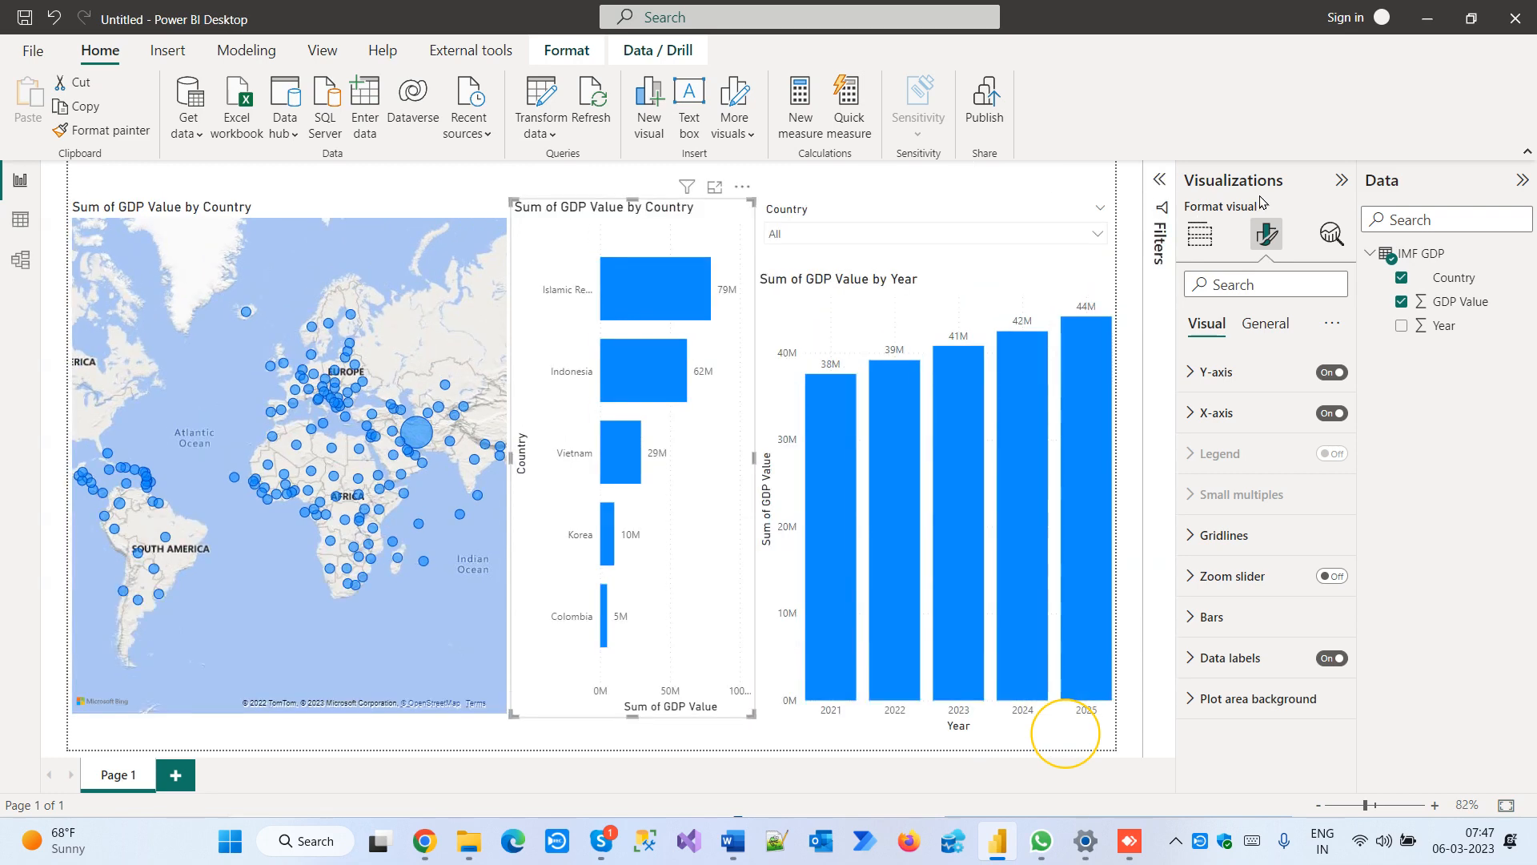
{"action": "left_click", "coordinate": [1341, 180]}
{"action": "left_click", "coordinate": [1522, 180]}
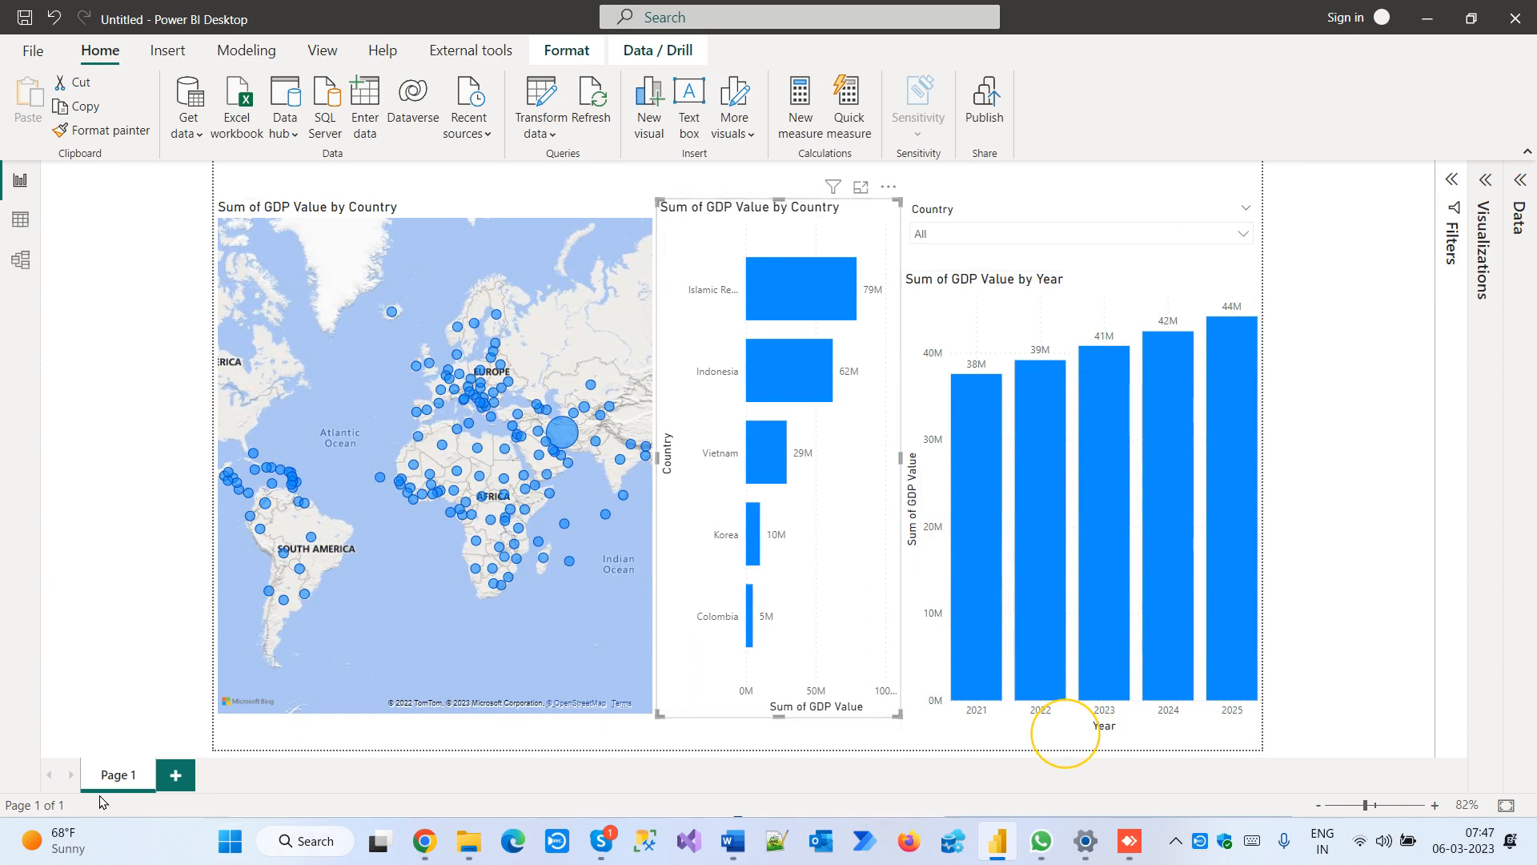
Rename the report page as World GDP Report and deselect the bar chart
{"action": "double_click", "coordinate": [138, 779]}
{"action": "type", "text": "World"}
{"action": "key", "text": "BackSpace"}
{"action": "key", "text": "BackSpace"}
{"action": "key", "text": "BackSpace"}
{"action": "key", "text": "BackSpace"}
{"action": "key", "text": "BackSpace"}
{"action": "type", "text": "Report"}
{"action": "key", "text": "Return"}
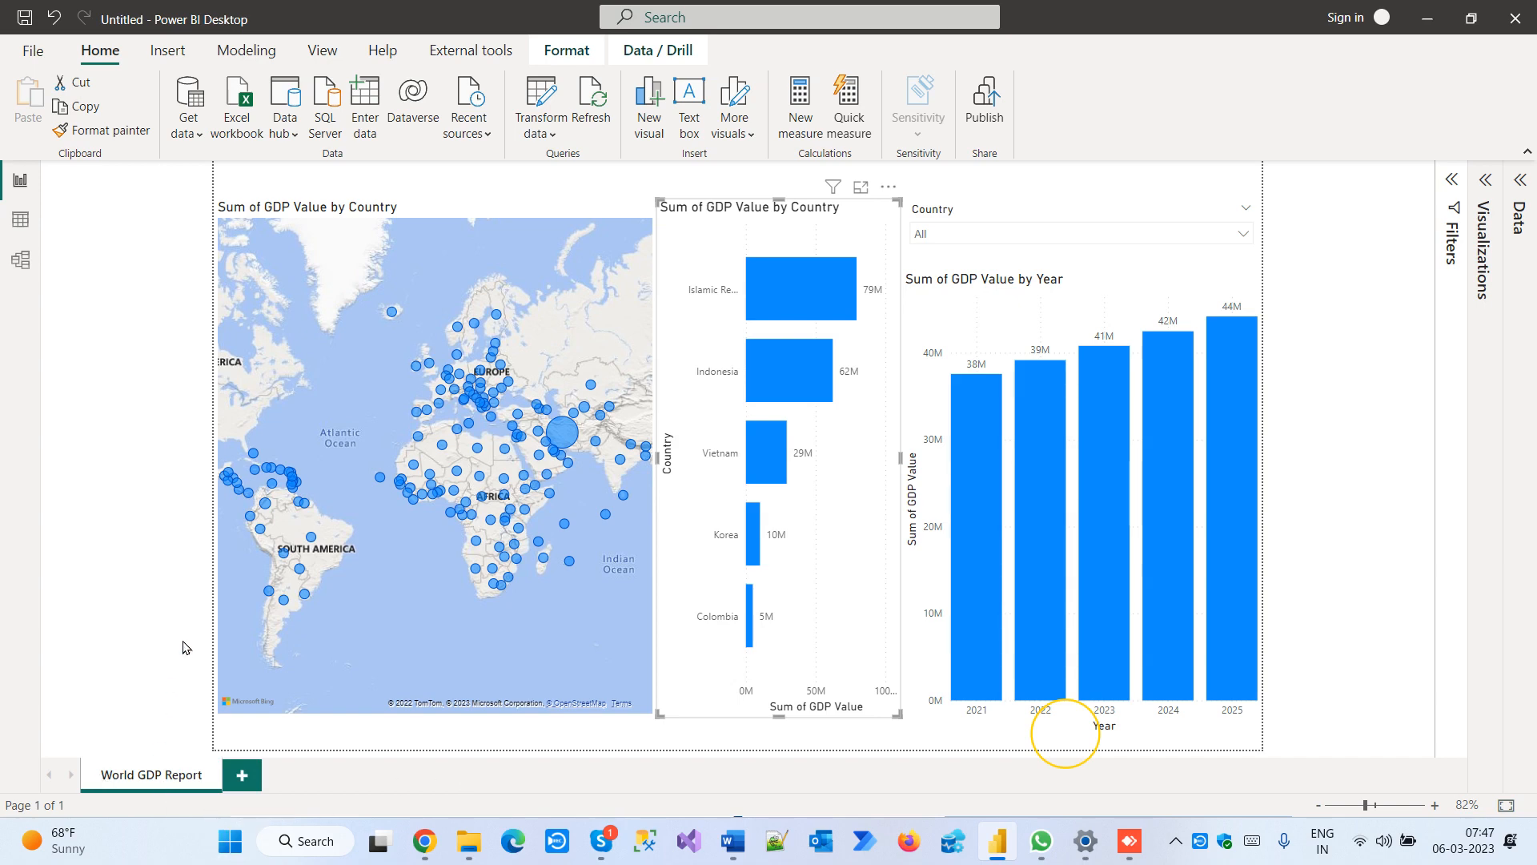
{"action": "left_click", "coordinate": [1297, 205]}
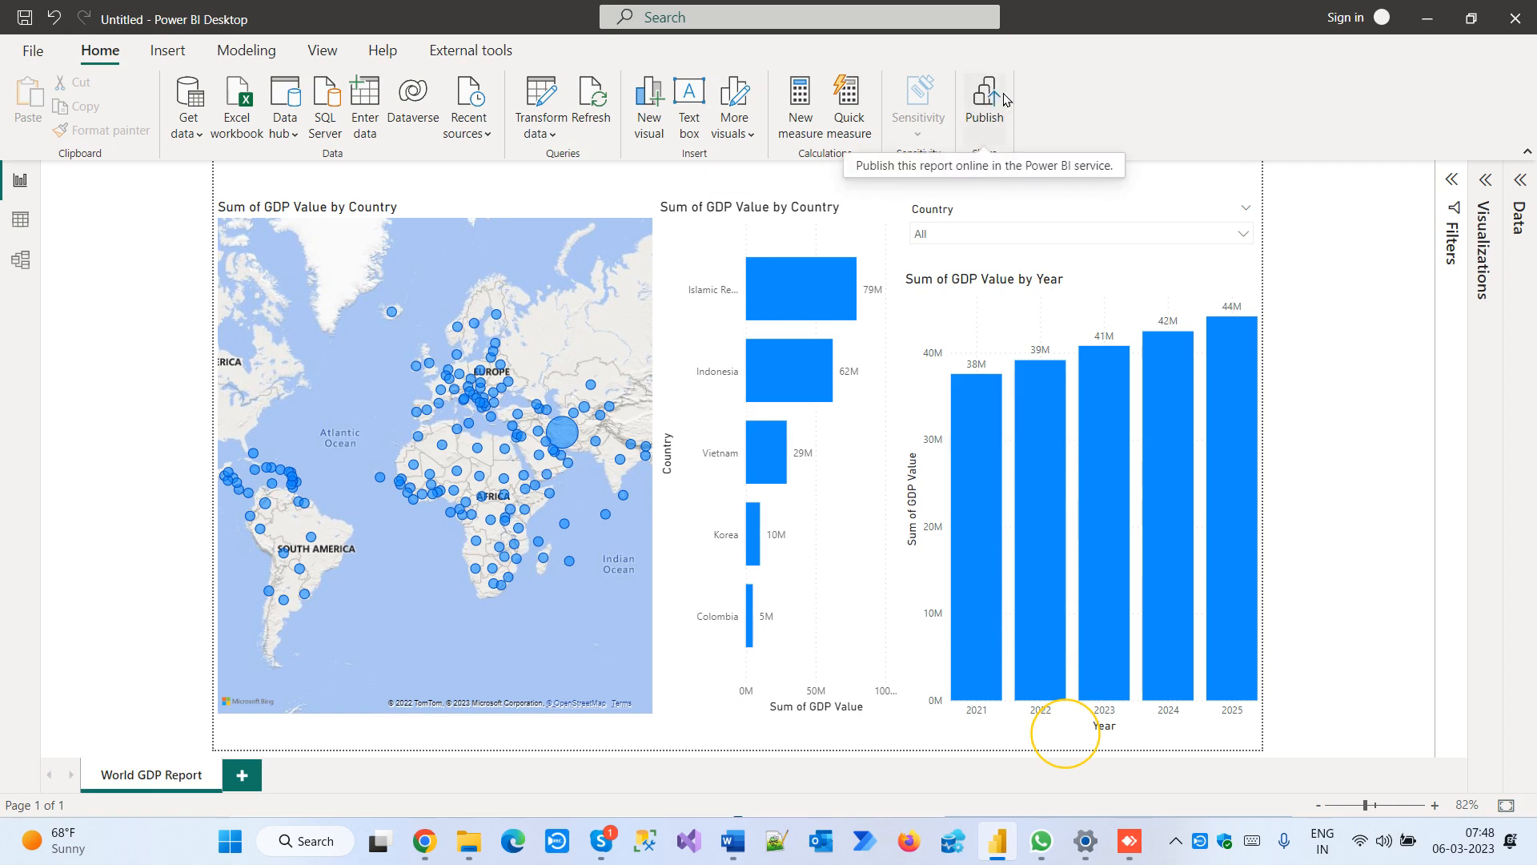
Save the report as GDP Report in the Power BI folder's March 2023 subfolder
{"action": "left_click", "coordinate": [25, 16]}
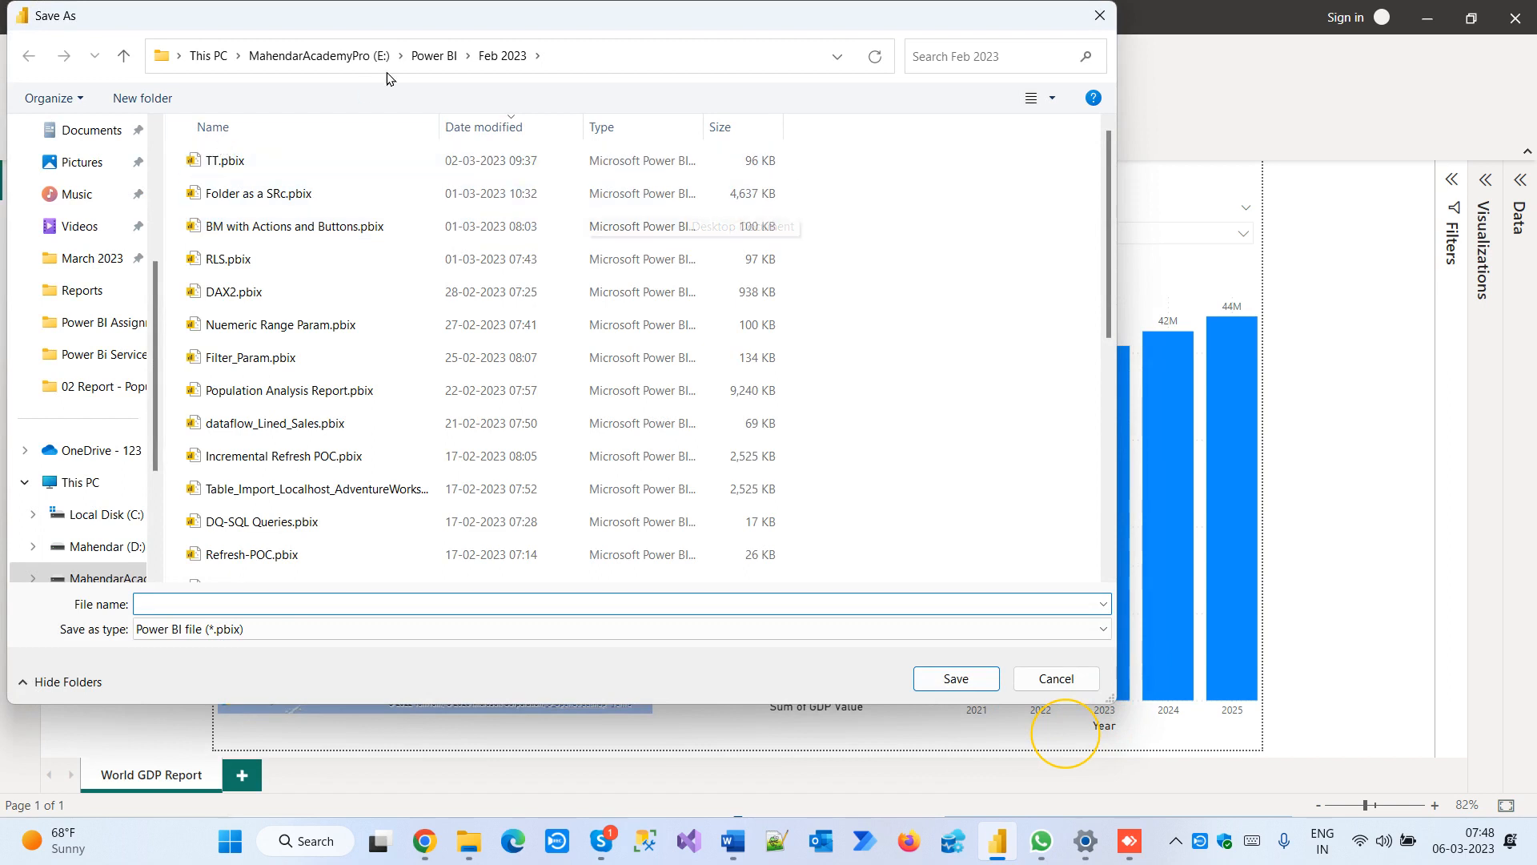
{"action": "left_click", "coordinate": [434, 55]}
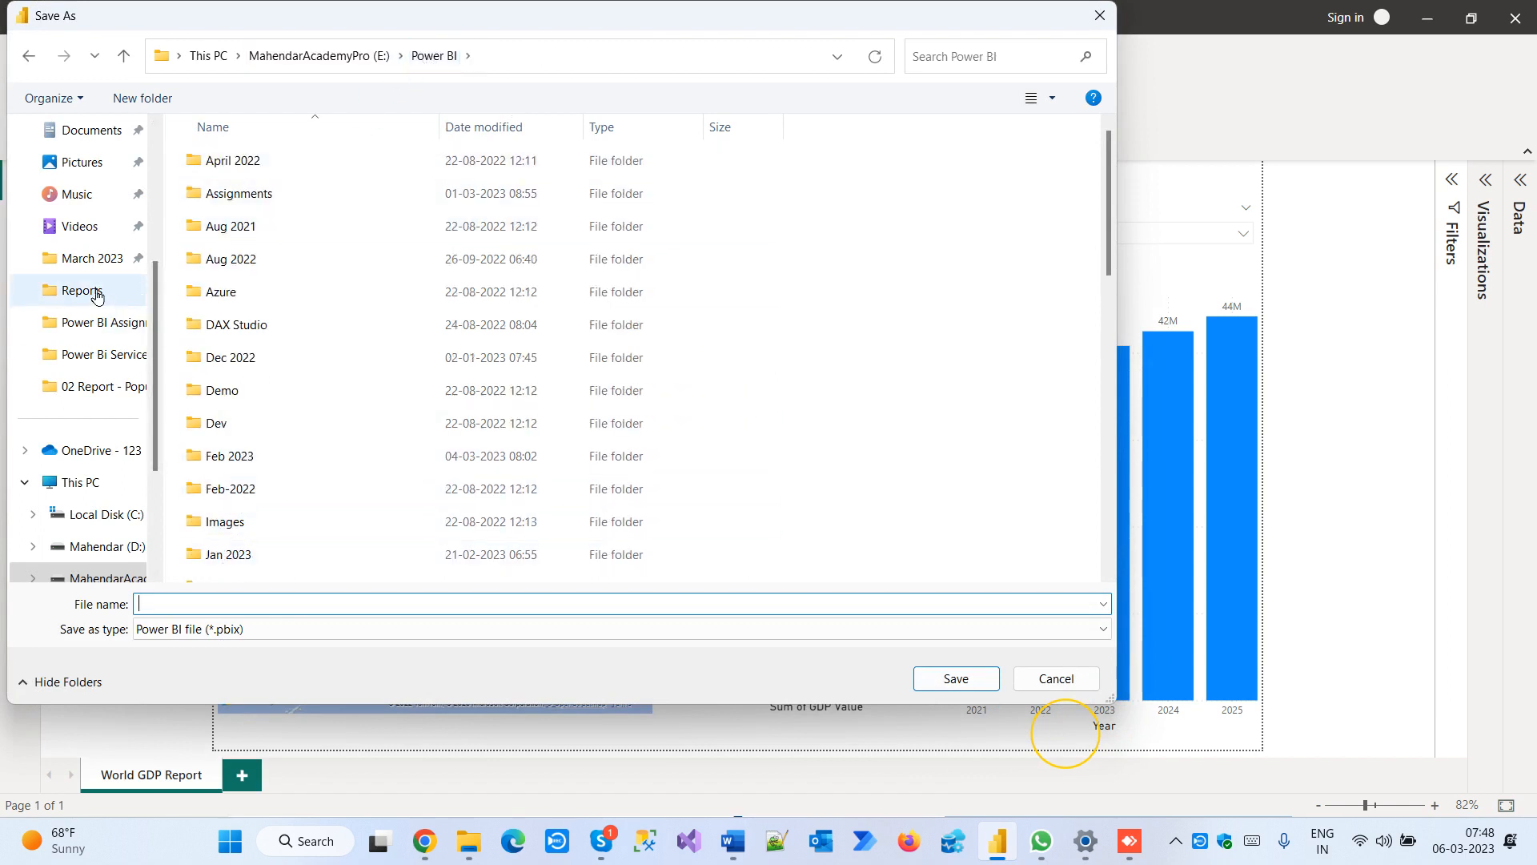
{"action": "left_click", "coordinate": [88, 258]}
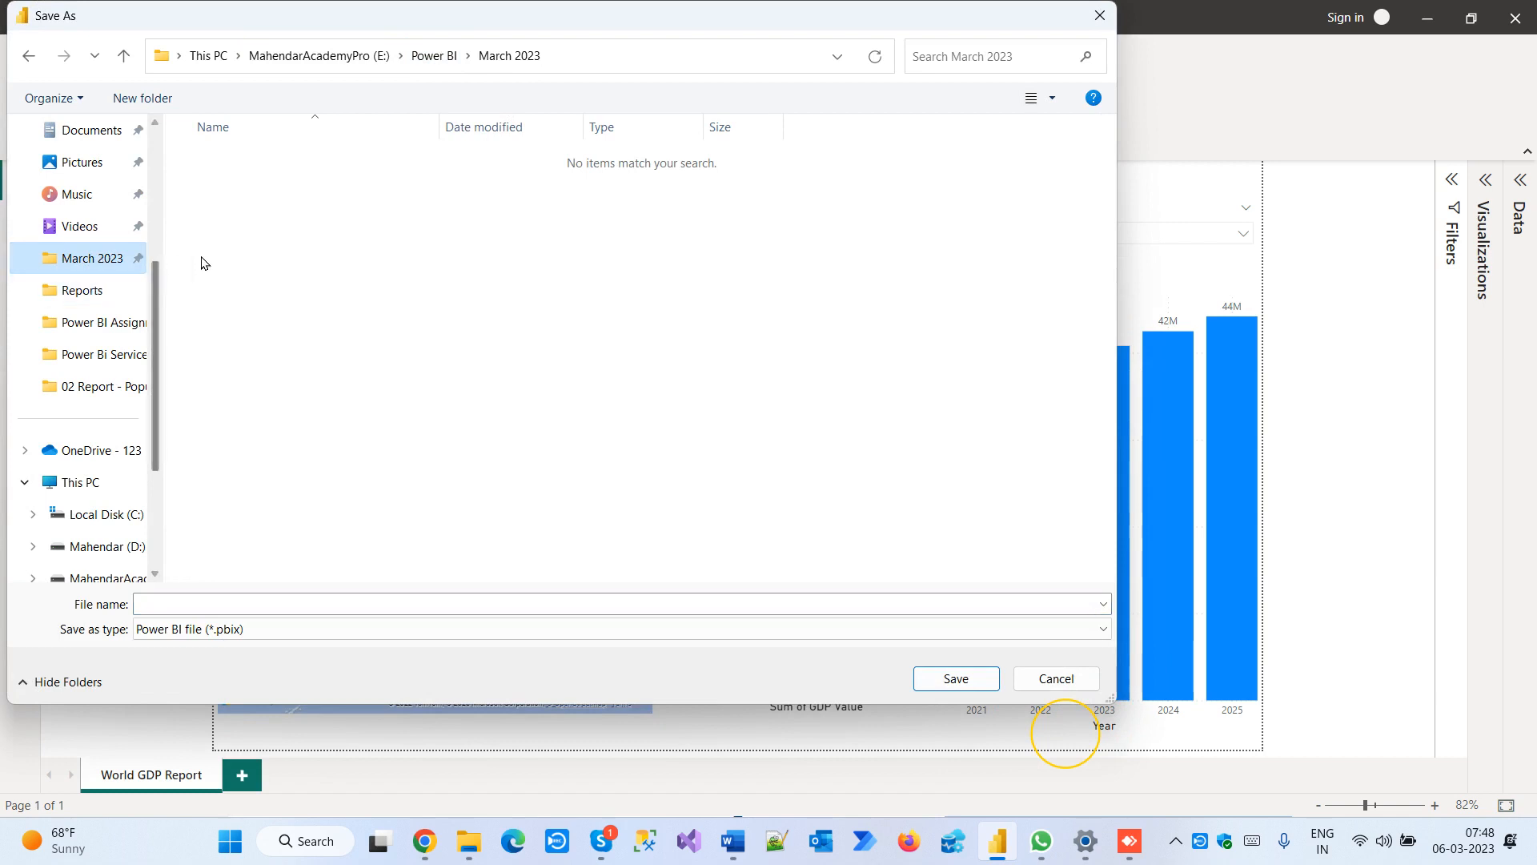
{"action": "left_click", "coordinate": [165, 604]}
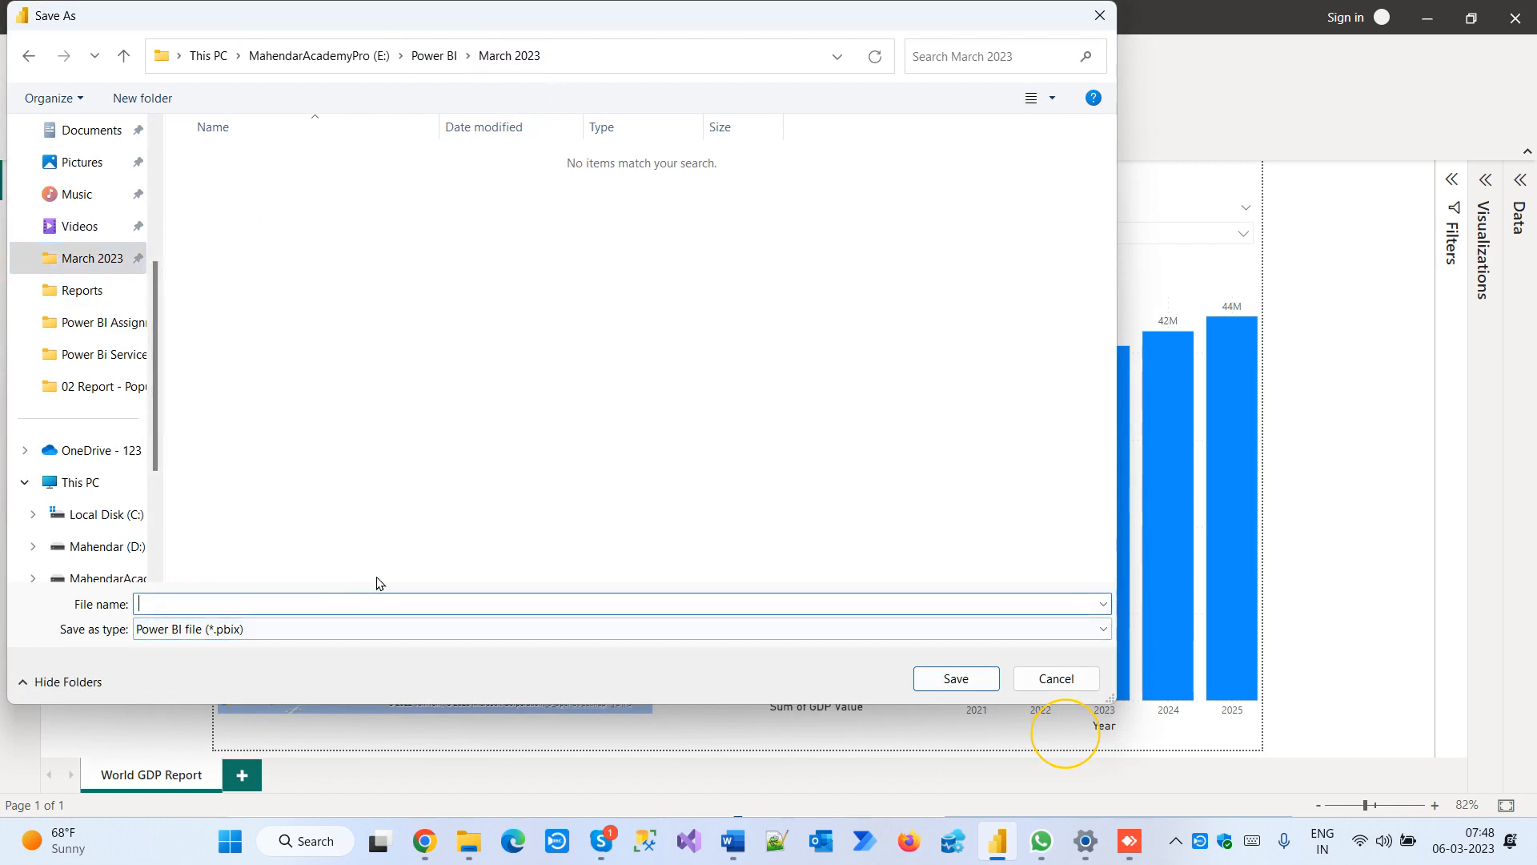
{"action": "type", "text": "GDP Report"}
{"action": "key", "text": "Return"}
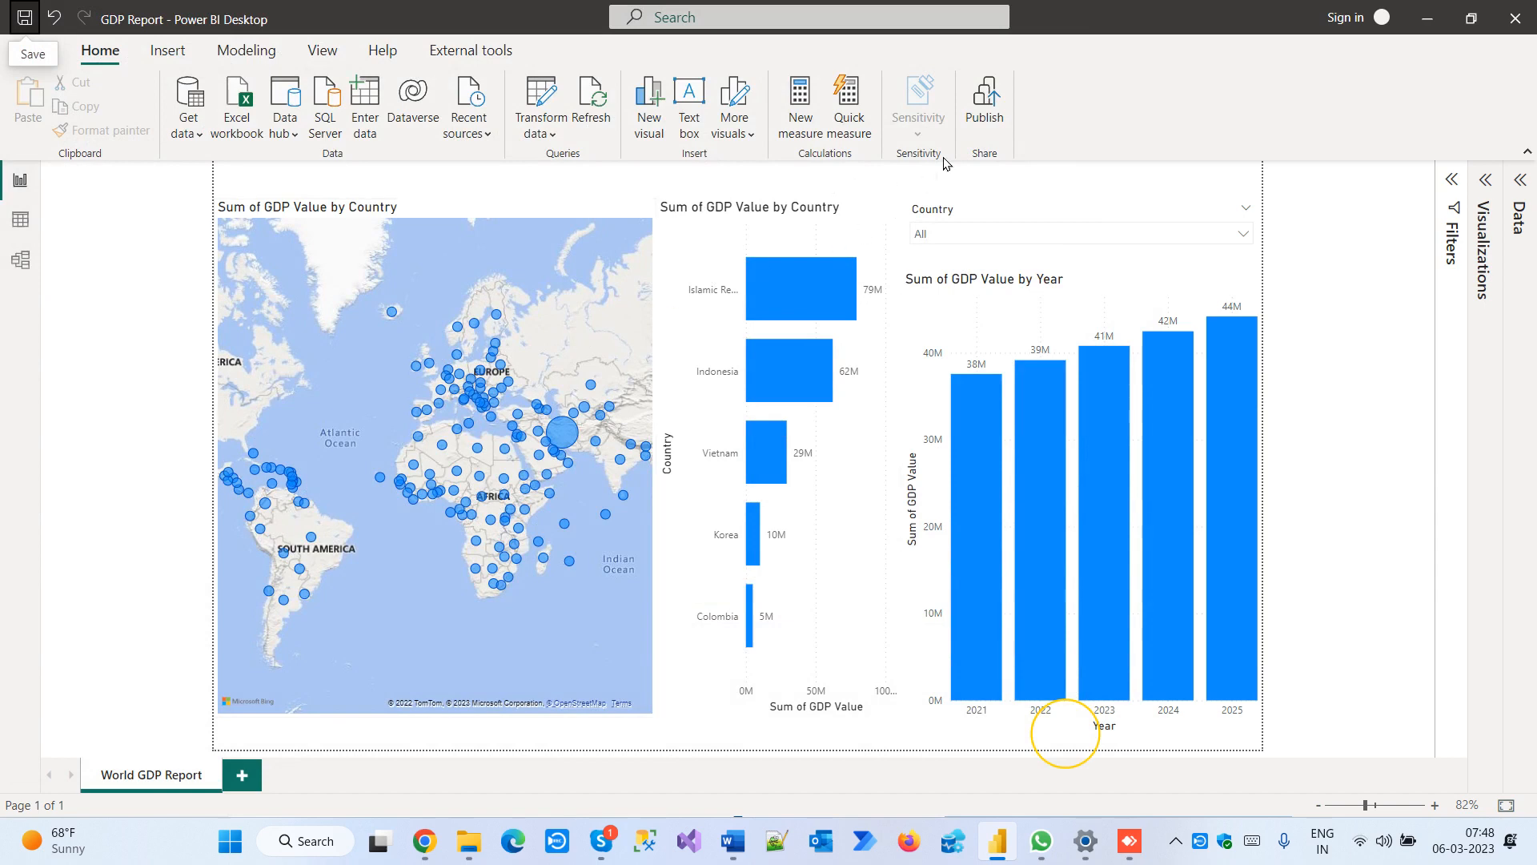
Start publishing the report and sign in to Power BI with the account's e-mail address and password
{"action": "left_click", "coordinate": [987, 118]}
{"action": "left_click", "coordinate": [862, 453]}
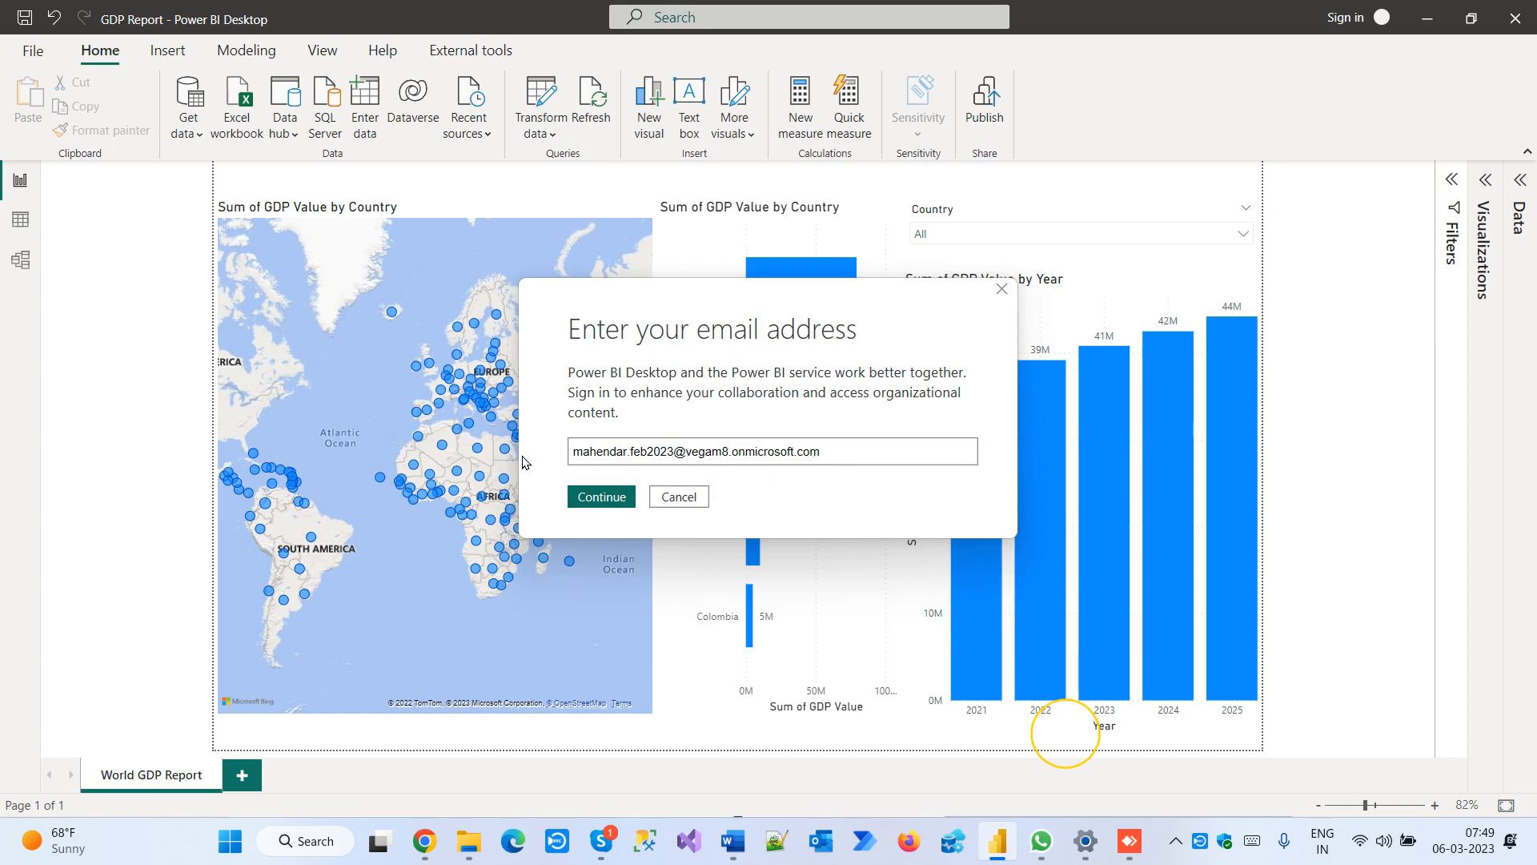
{"action": "left_click", "coordinate": [605, 496]}
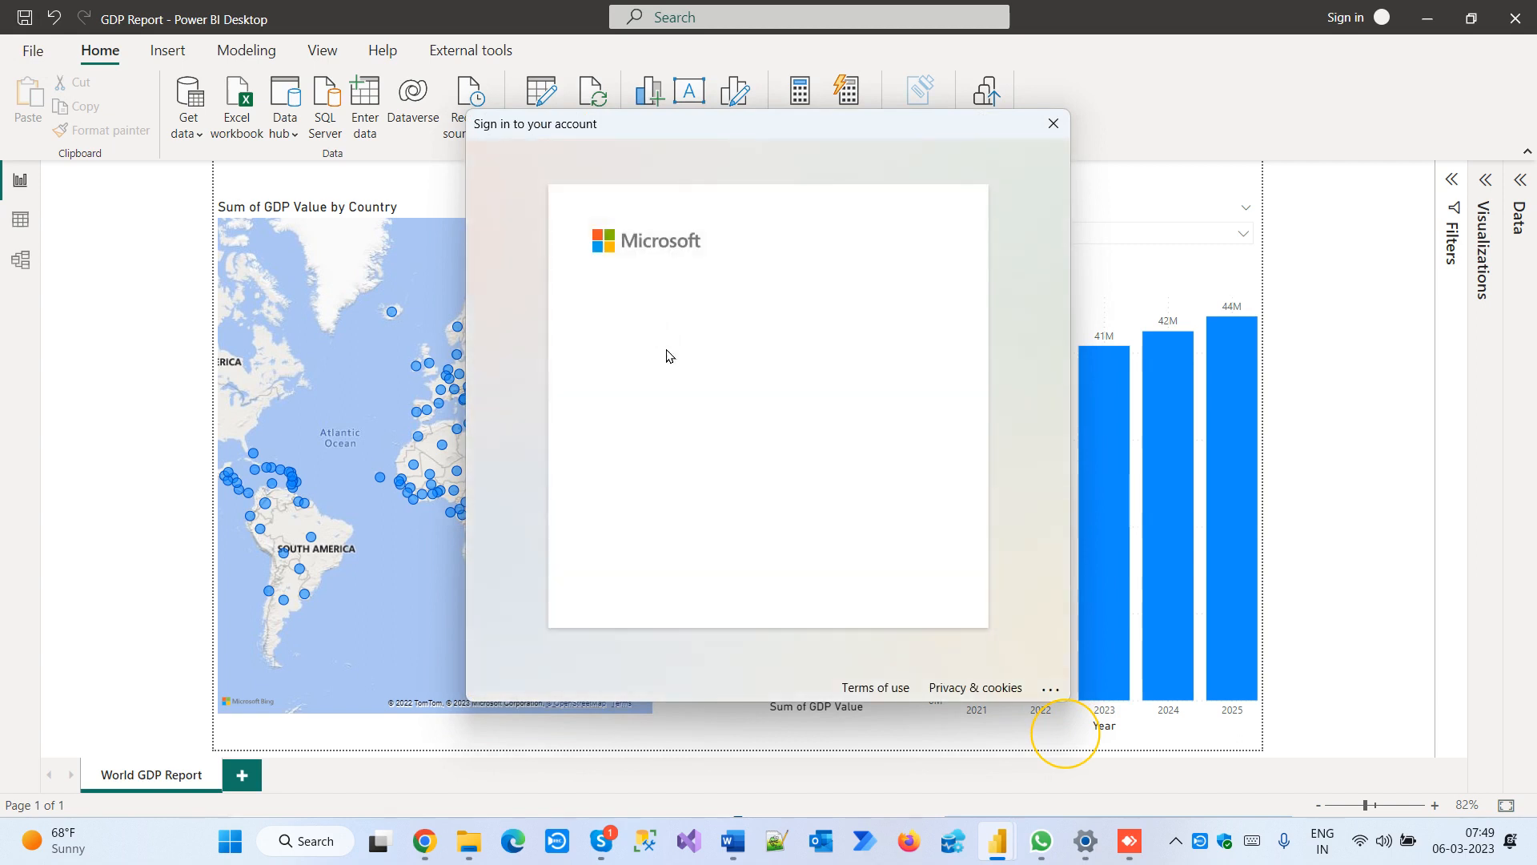
{"action": "left_click", "coordinate": [865, 429]}
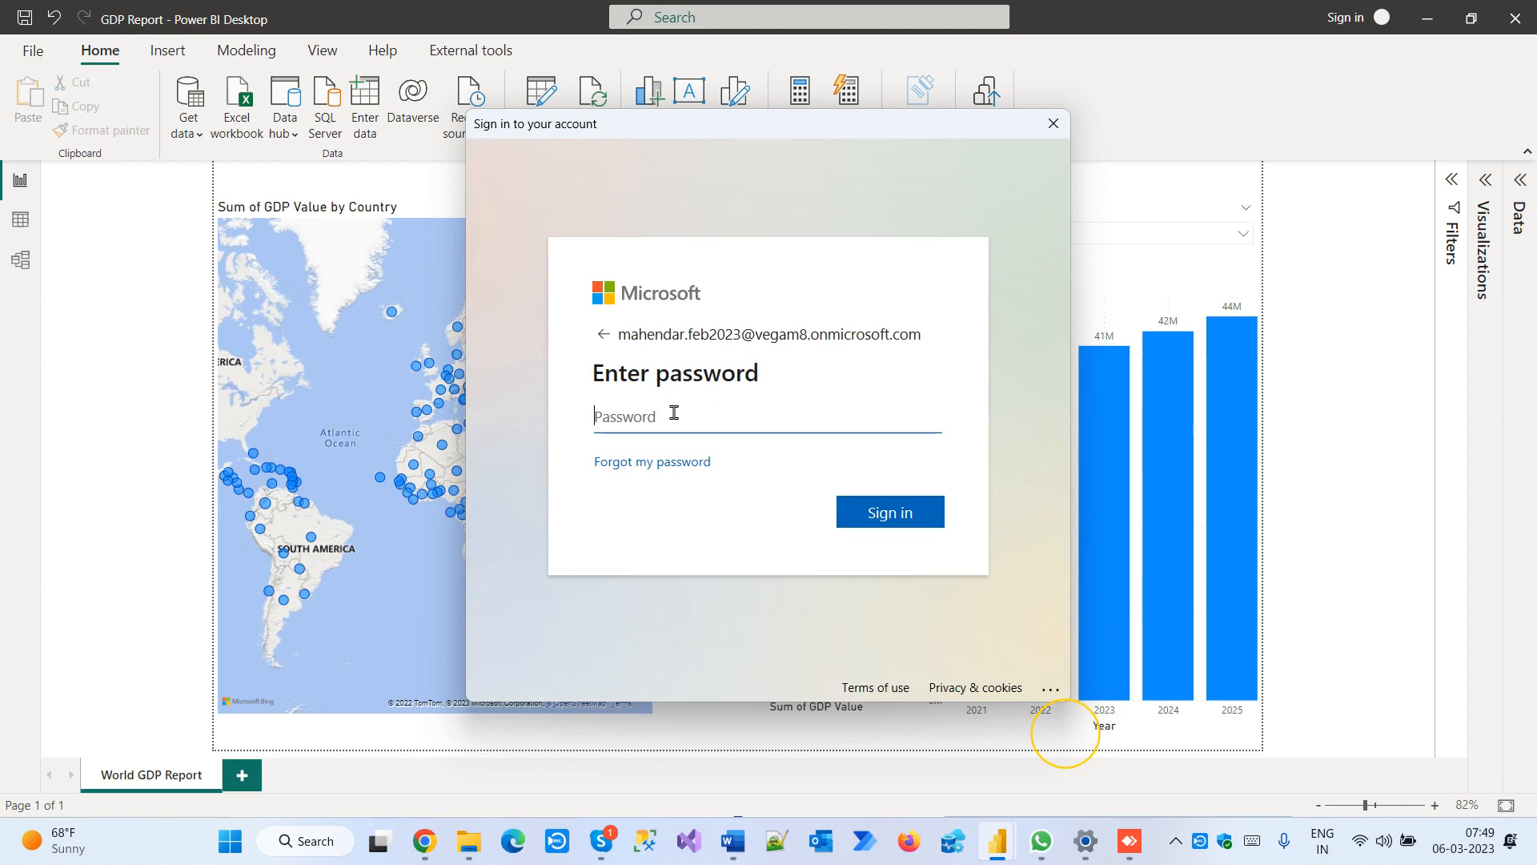
{"action": "type", "text": "••"}
{"action": "left_click", "coordinate": [903, 514]}
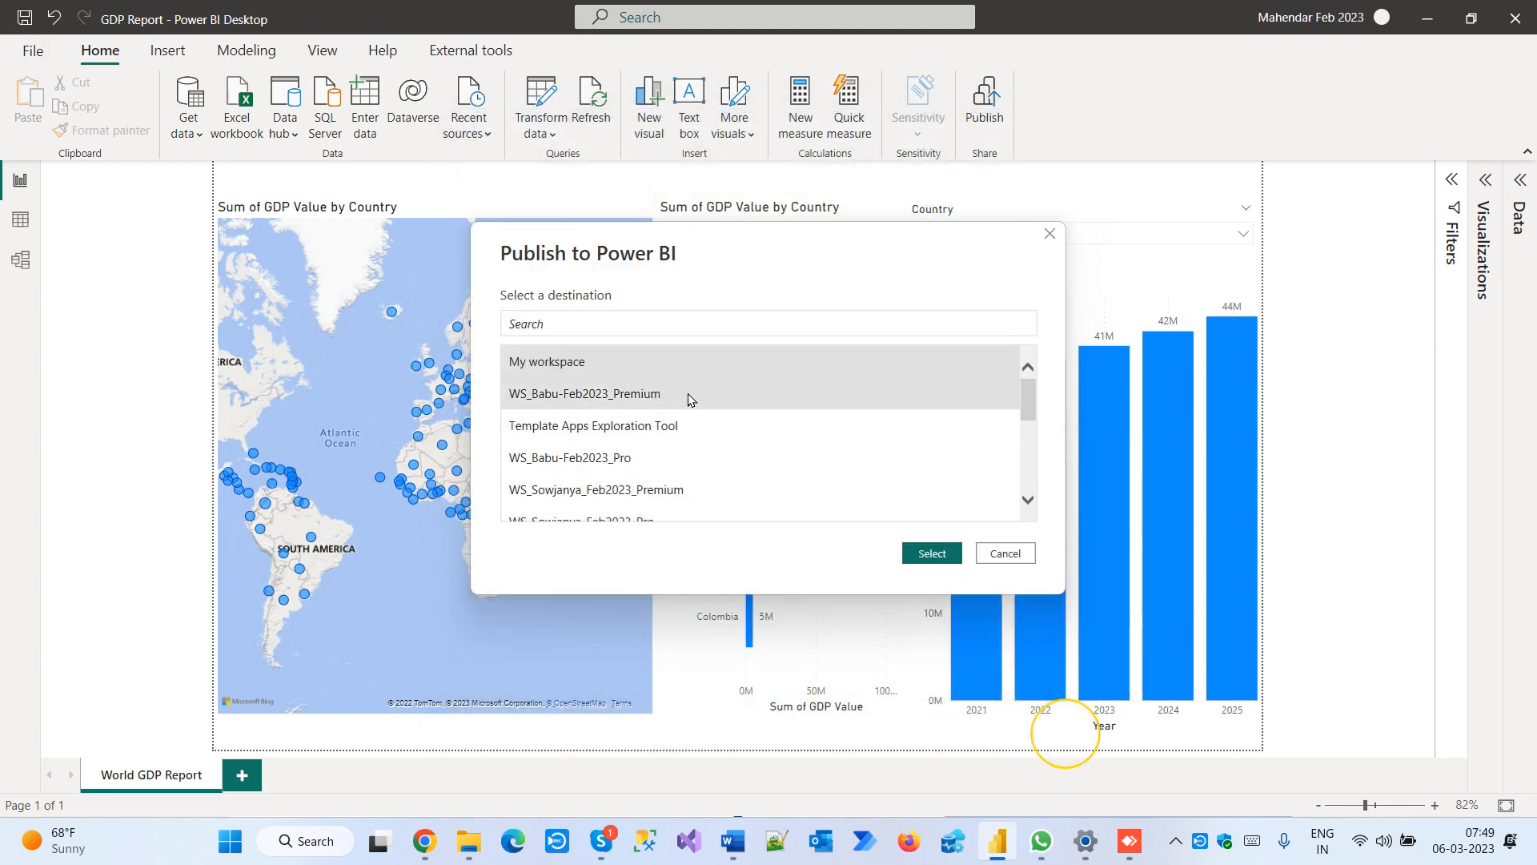
Publish the report to My workspace and open it in the Power BI service with the Feb 2023 account
{"action": "scroll", "coordinate": [689, 396], "scroll_direction": "down", "scroll_amount": 5}
{"action": "scroll", "coordinate": [571, 484], "scroll_direction": "up", "scroll_amount": 5}
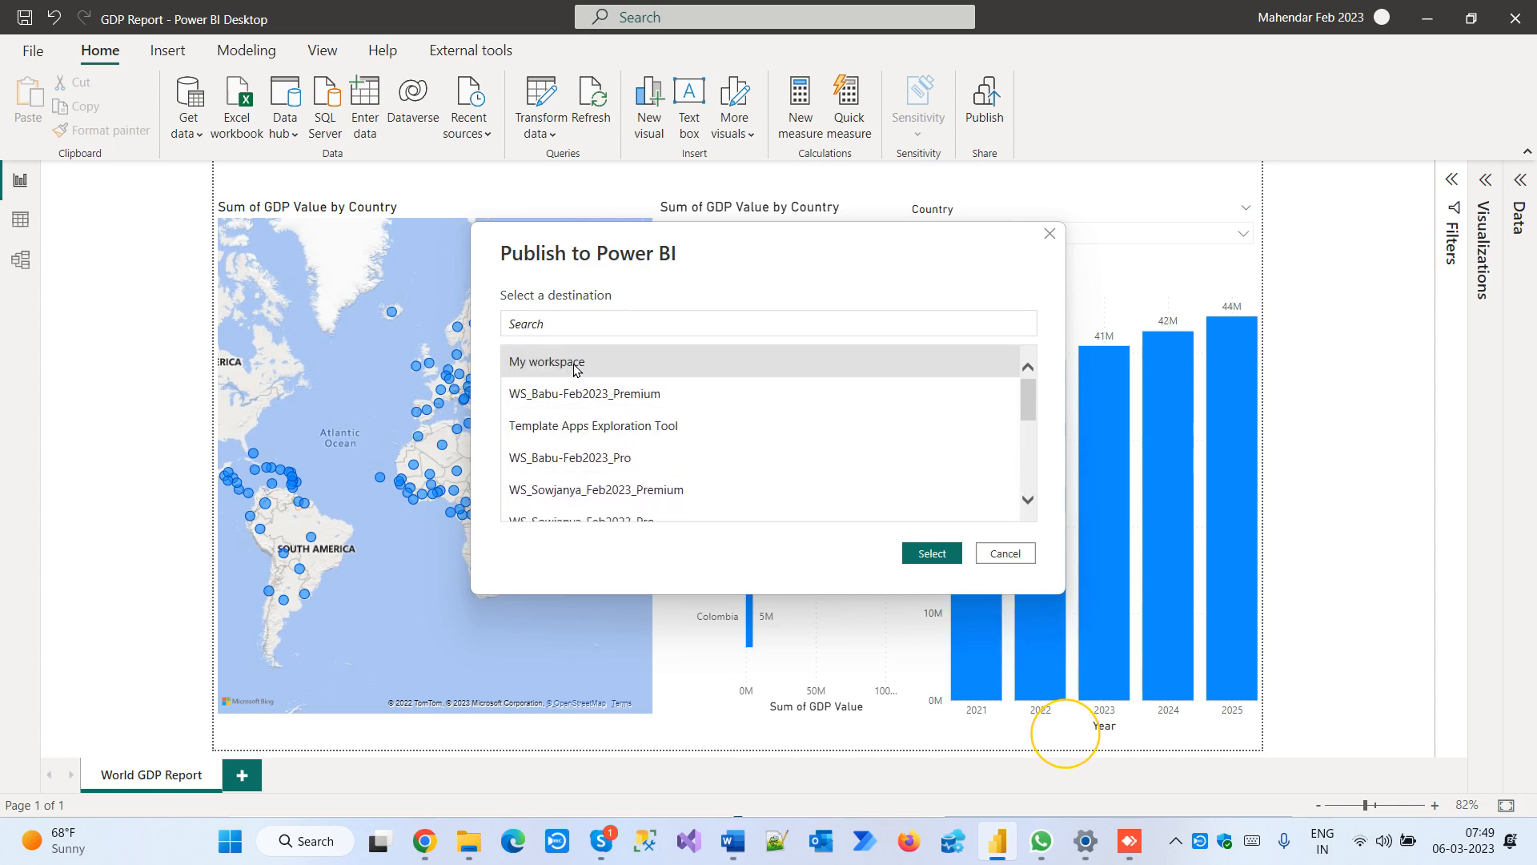
{"action": "left_click", "coordinate": [937, 557]}
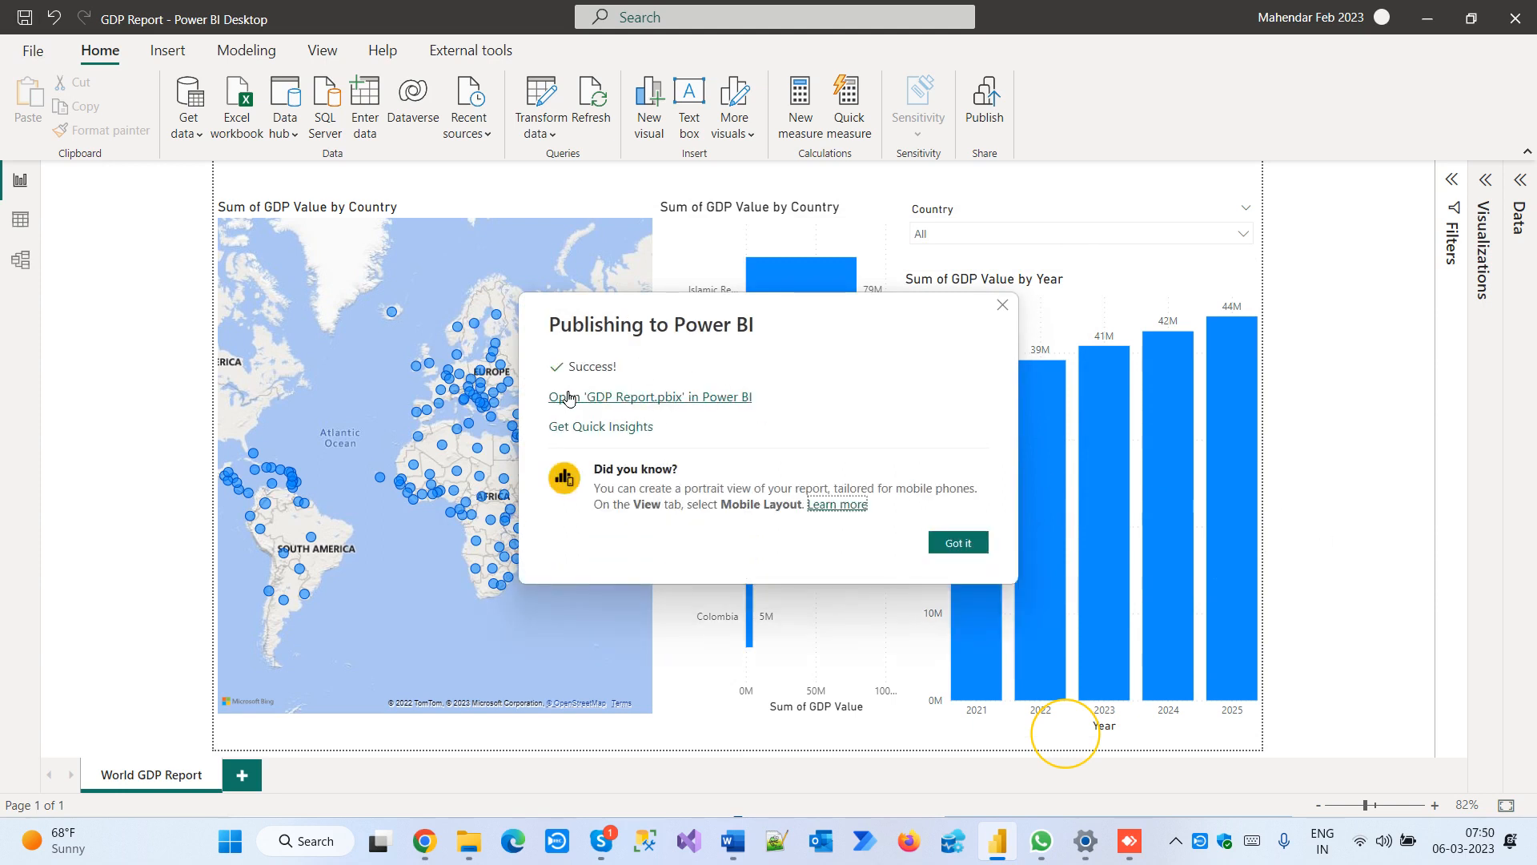
{"action": "left_click", "coordinate": [682, 397]}
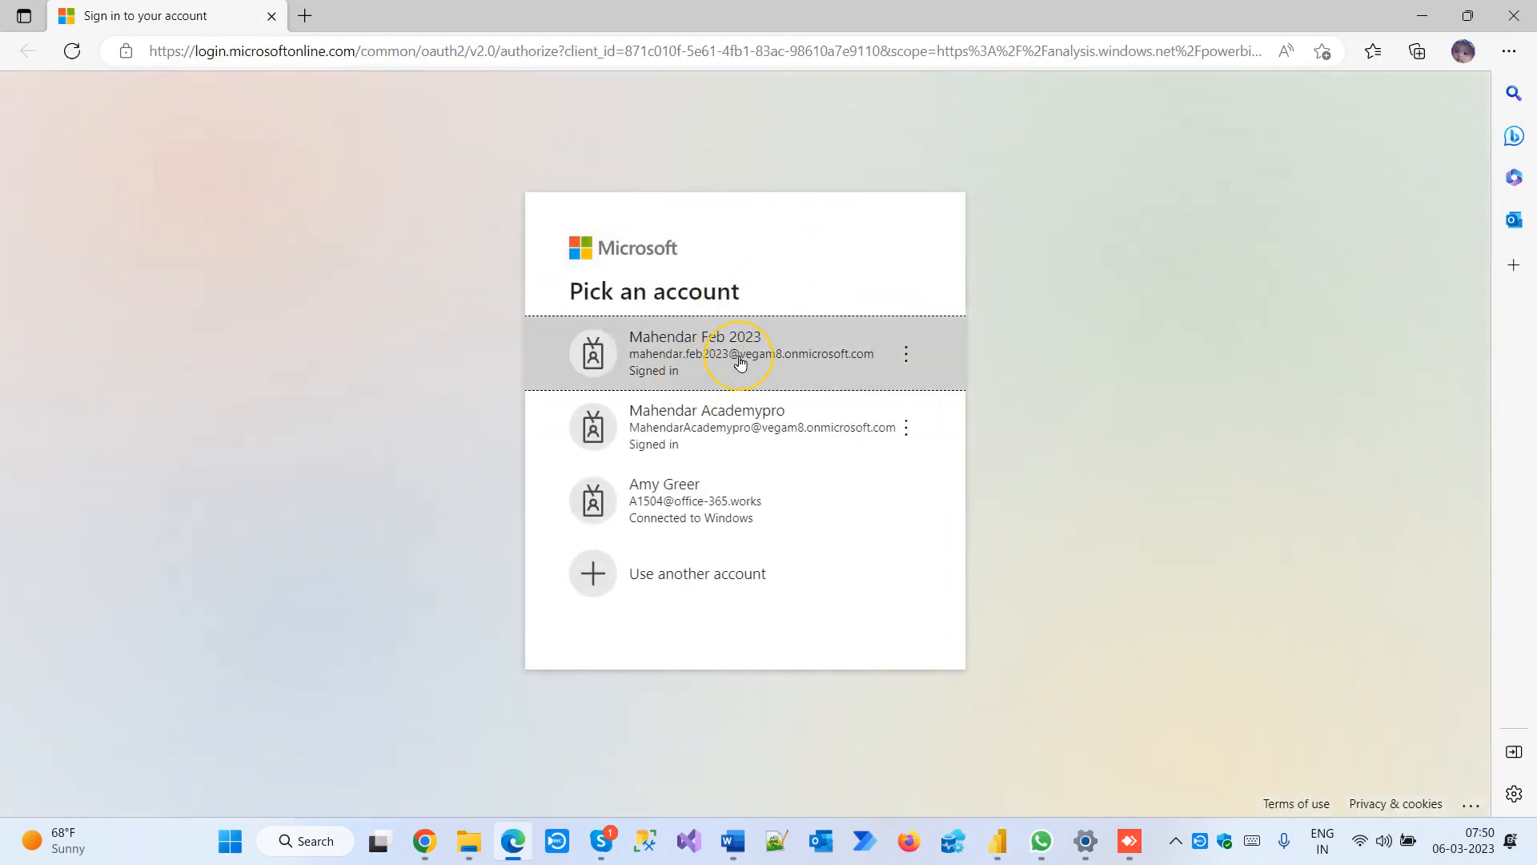
{"action": "left_click", "coordinate": [734, 357]}
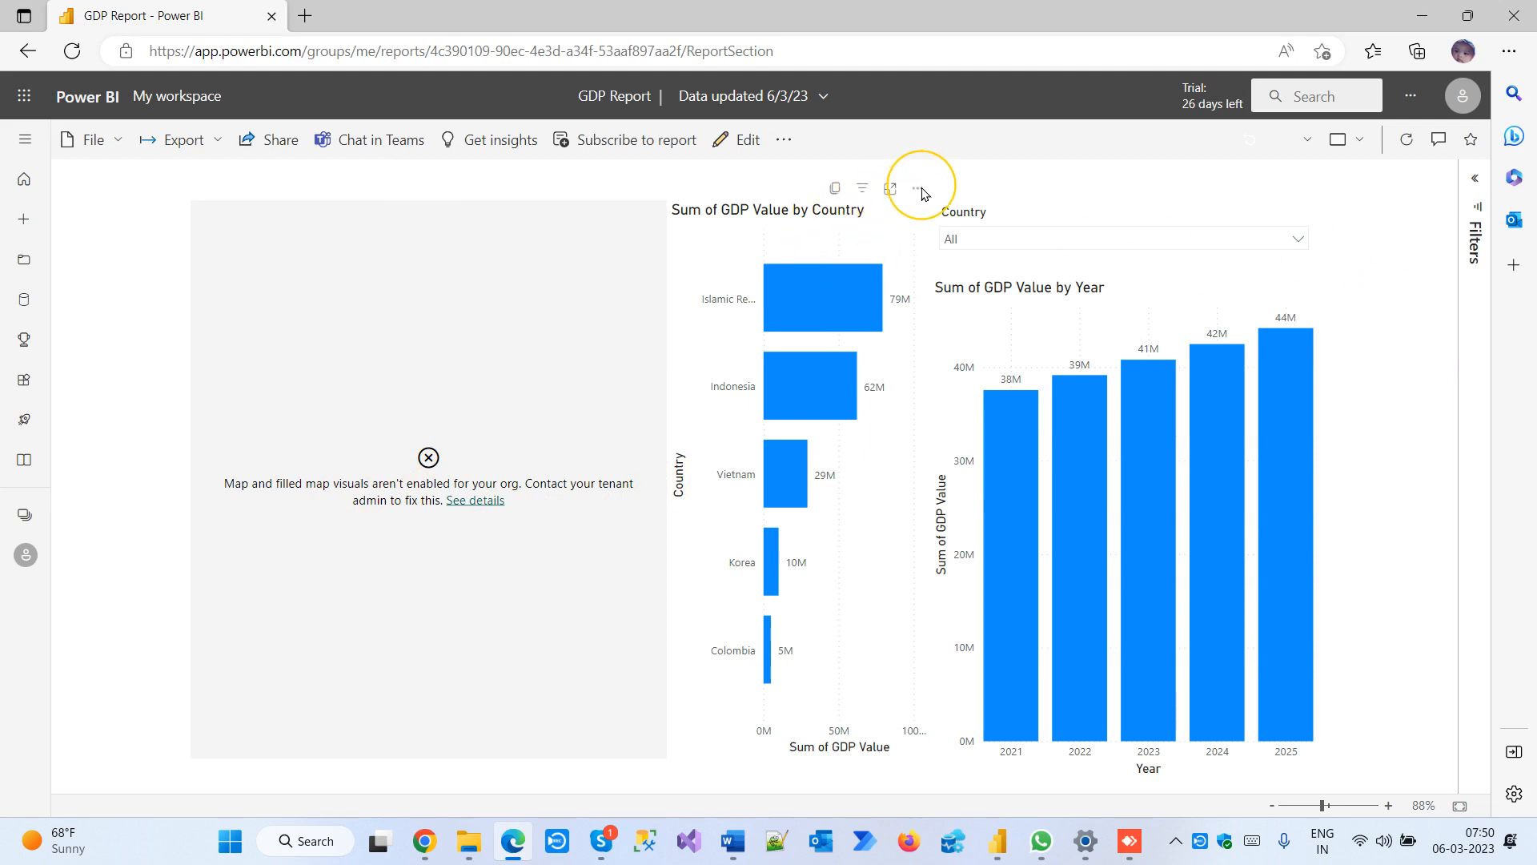
Review the data export options for the Sum of GDP Value by Country bar chart, and cancel the export
{"action": "left_click", "coordinate": [918, 187]}
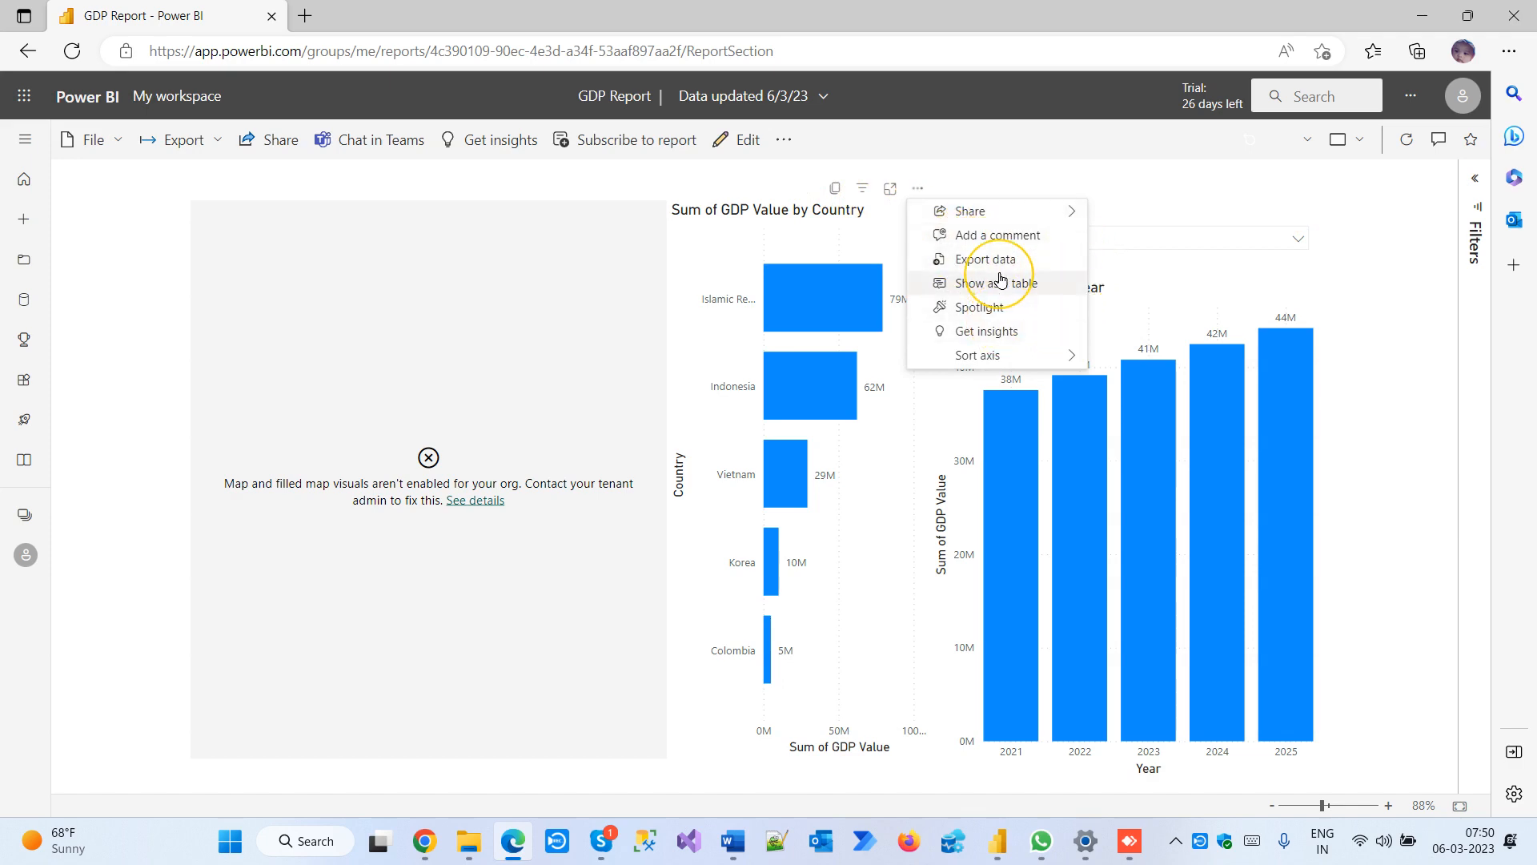
{"action": "left_click", "coordinate": [1002, 265]}
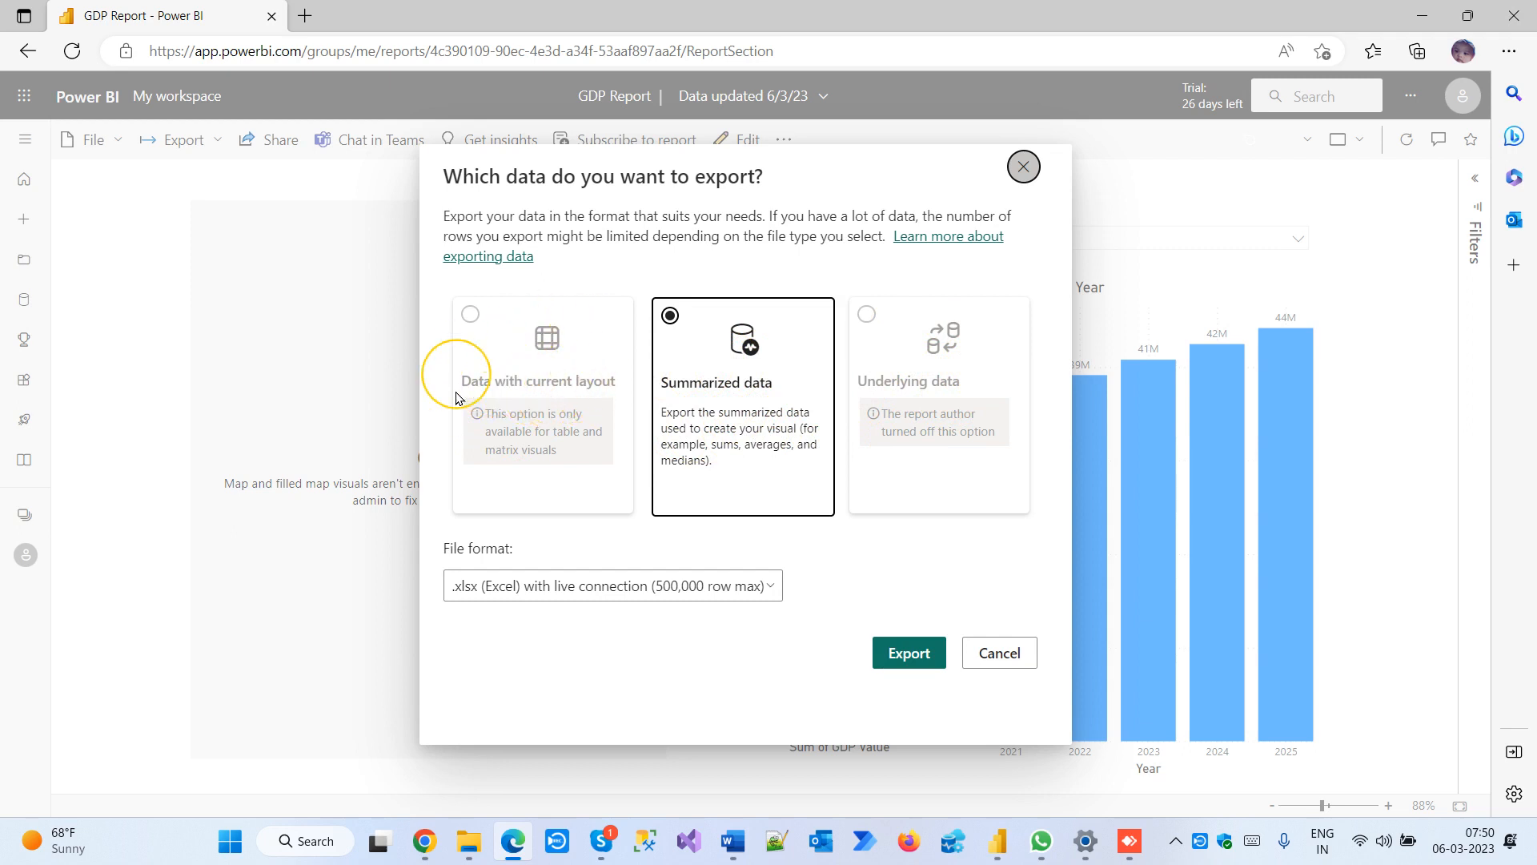
{"action": "left_click", "coordinate": [538, 328]}
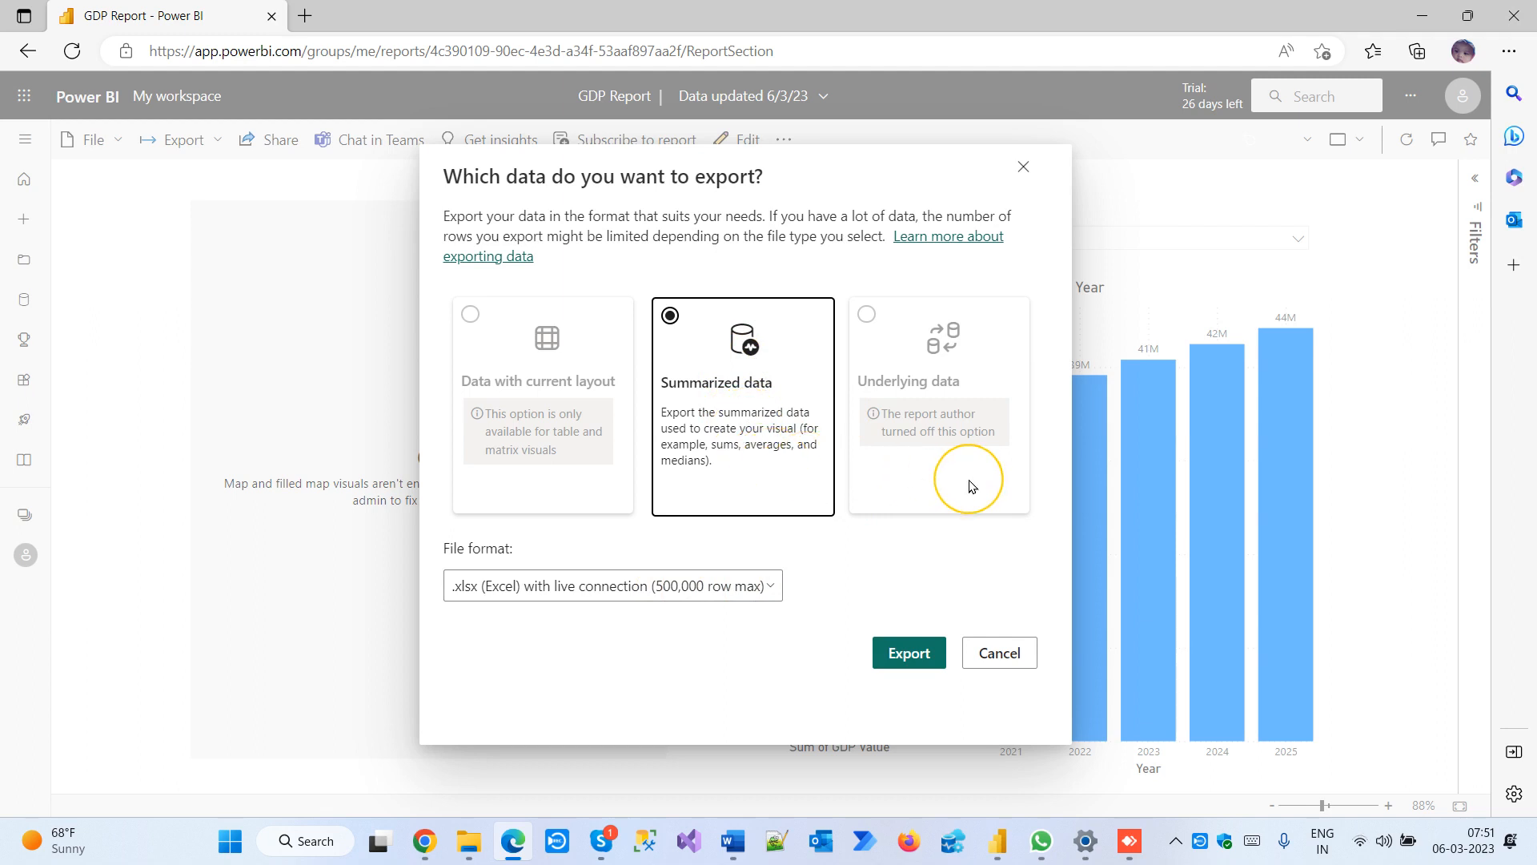
{"action": "left_click", "coordinate": [999, 653]}
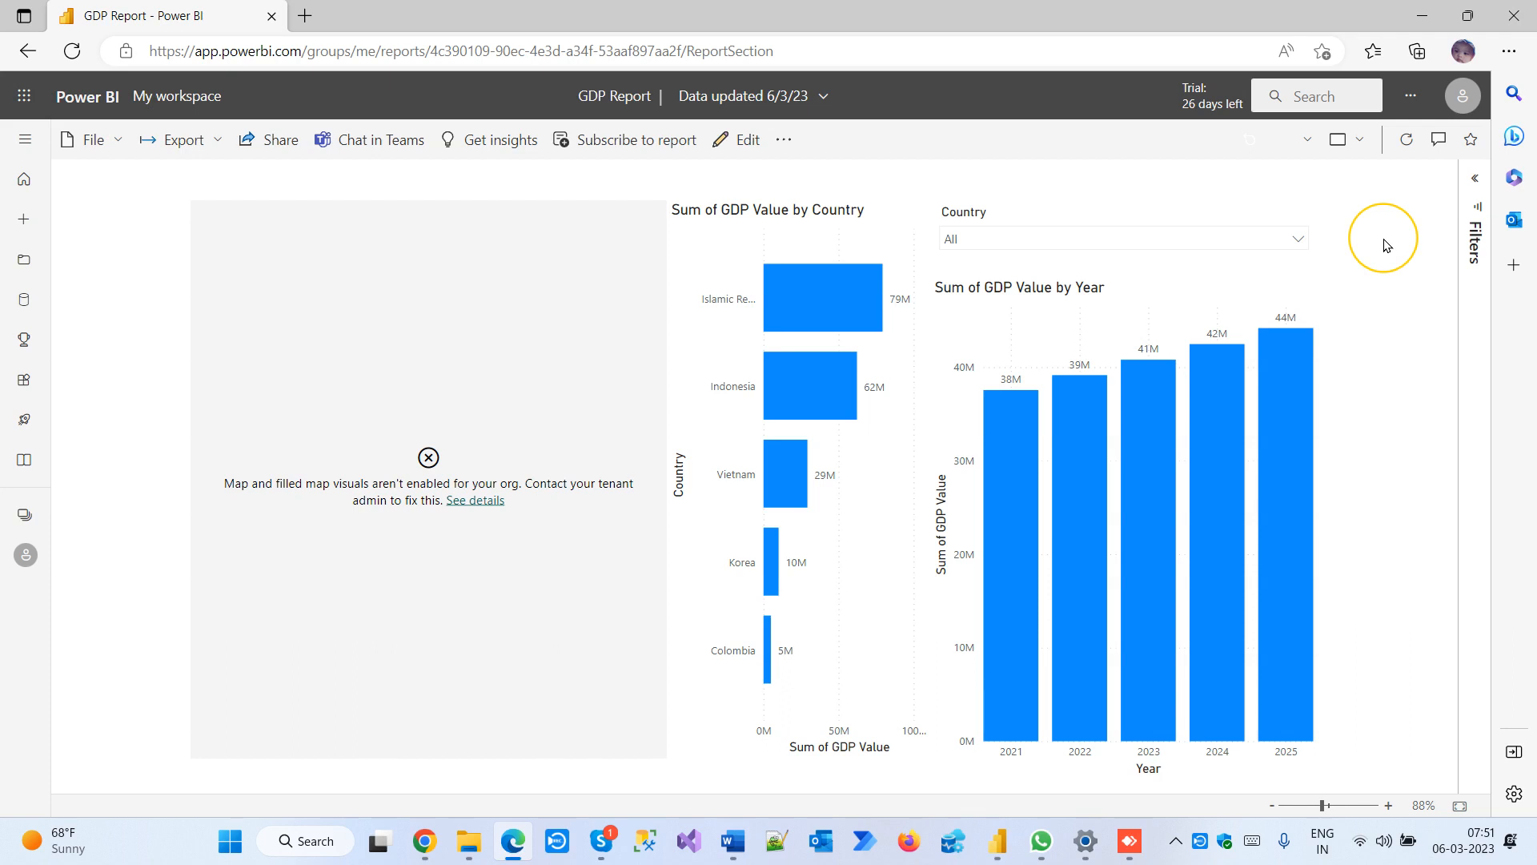
Go to the contents of My workspace and expand the navigation pane
{"action": "left_click", "coordinate": [189, 96]}
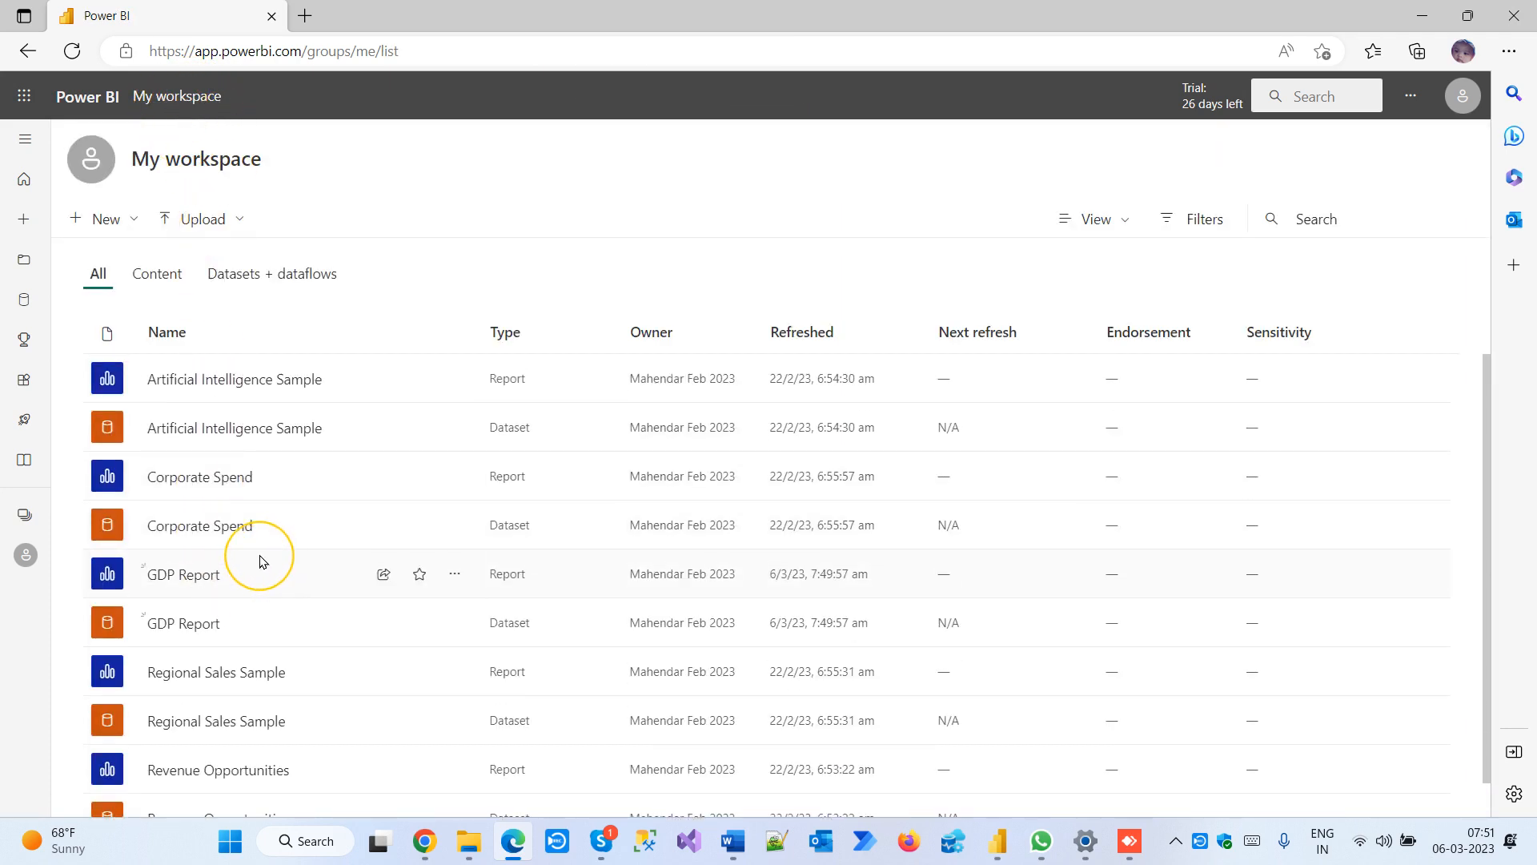
{"action": "left_click", "coordinate": [24, 515]}
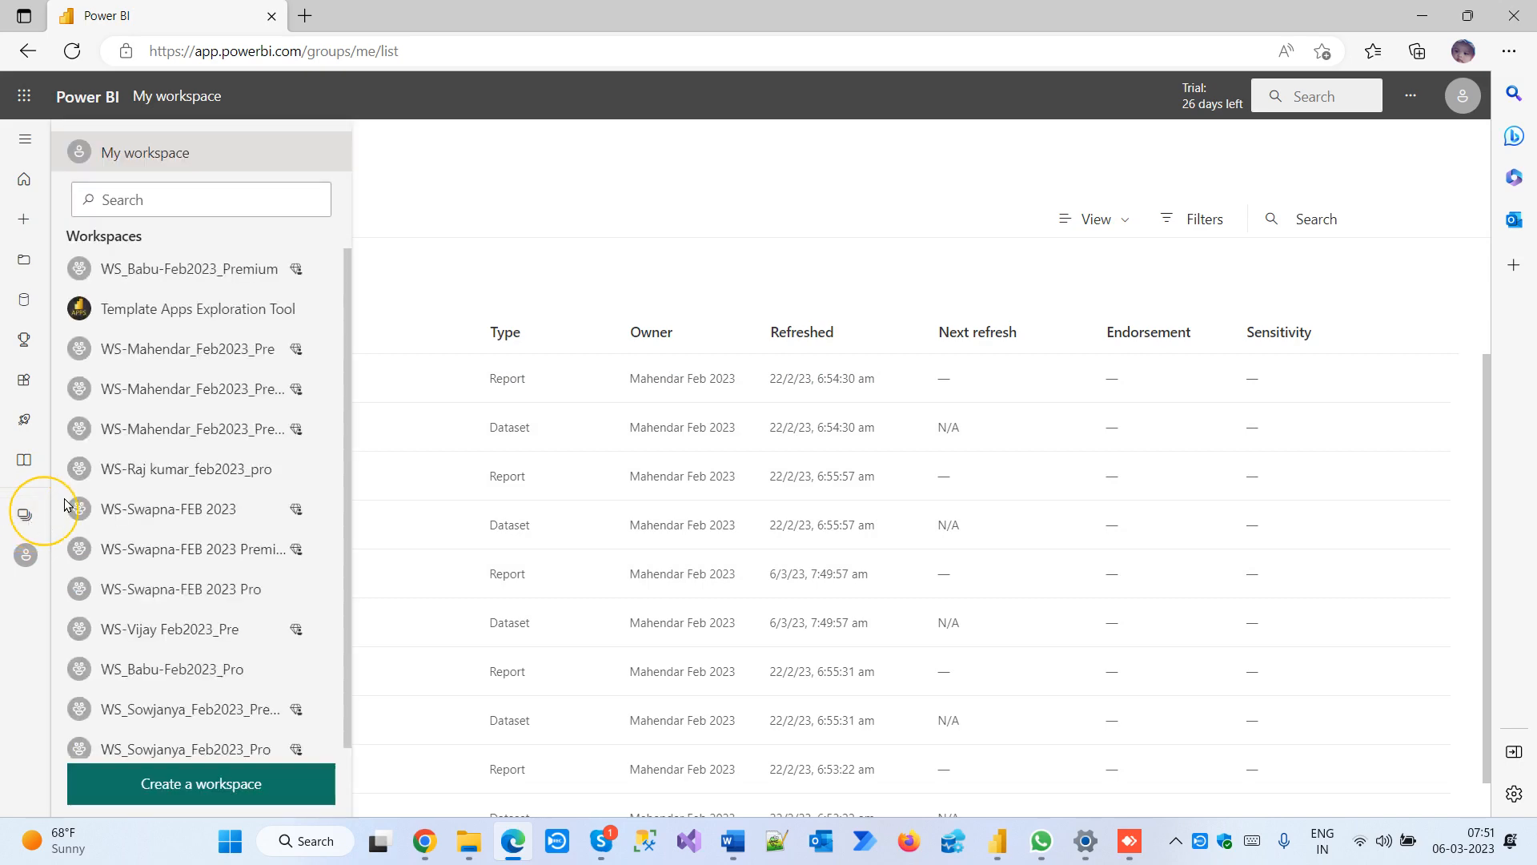
{"action": "left_click", "coordinate": [27, 139]}
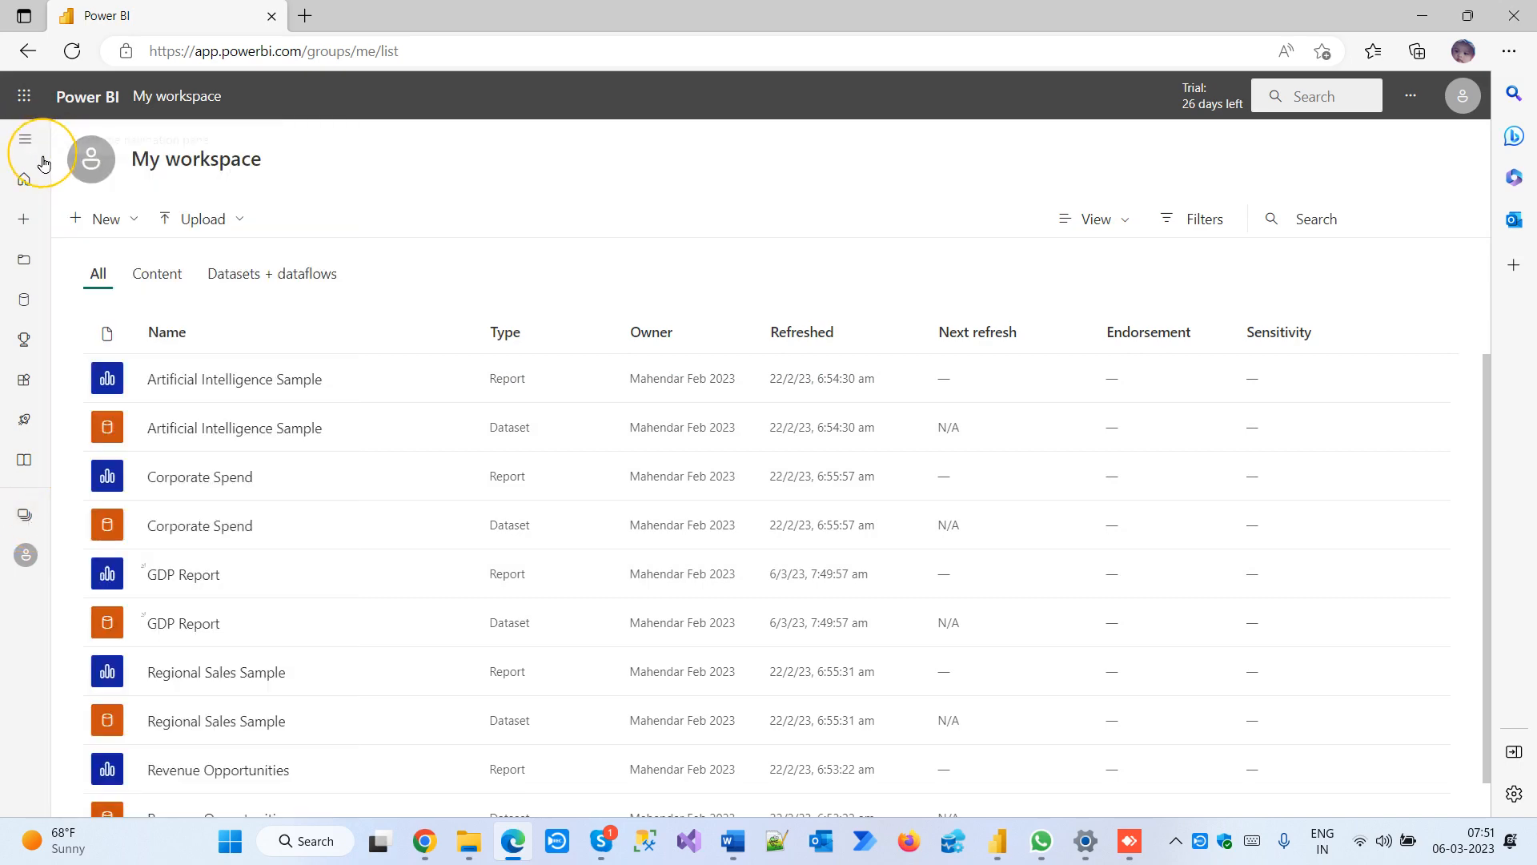
{"action": "left_click", "coordinate": [25, 138]}
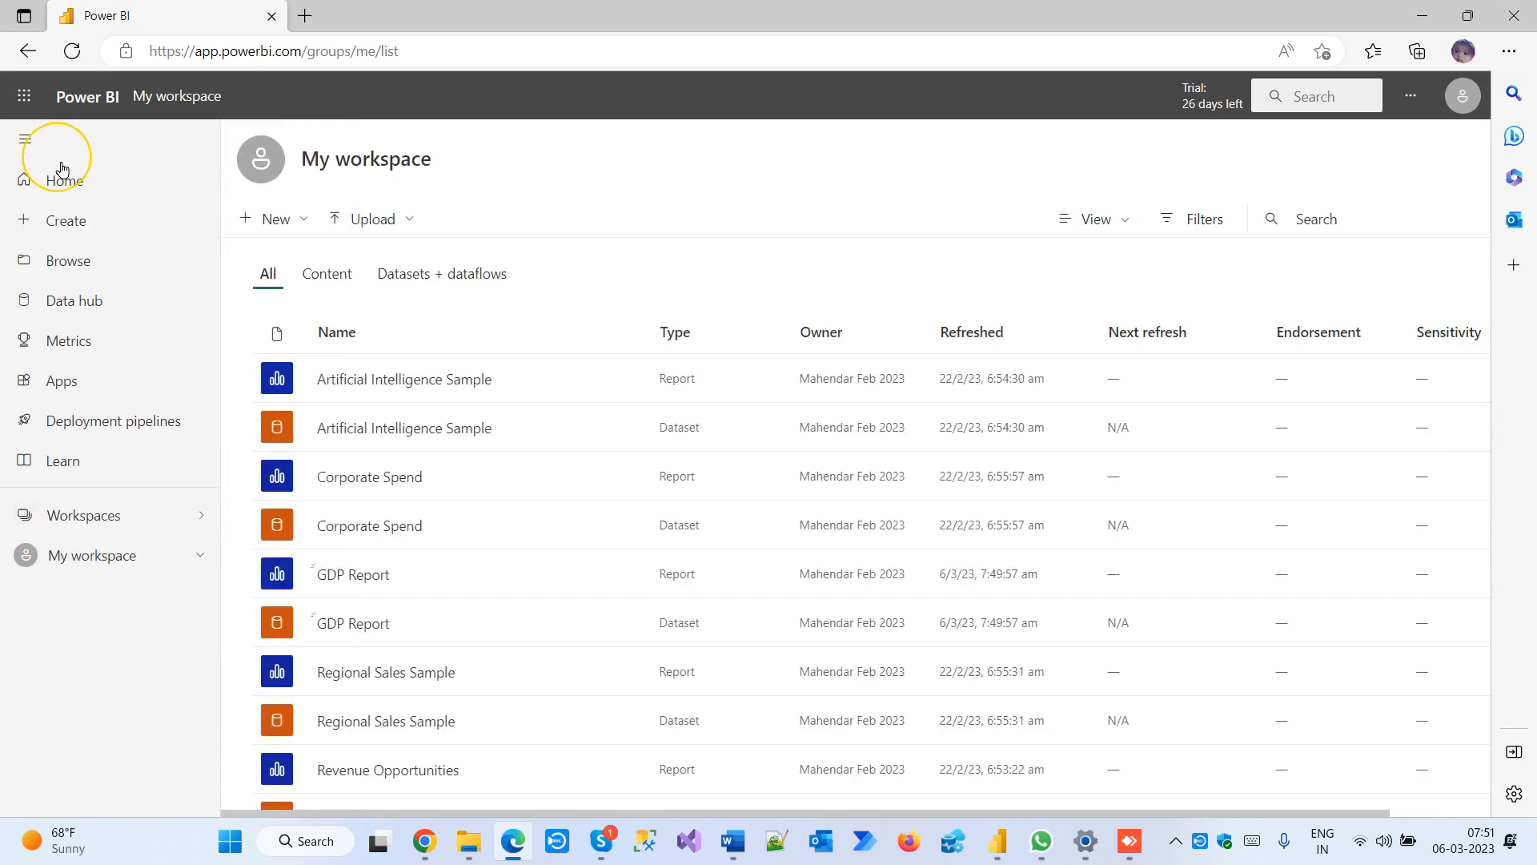
Open the first Feb2023_Pre workspace from the workspace list and look through its contents
{"action": "left_click", "coordinate": [95, 530]}
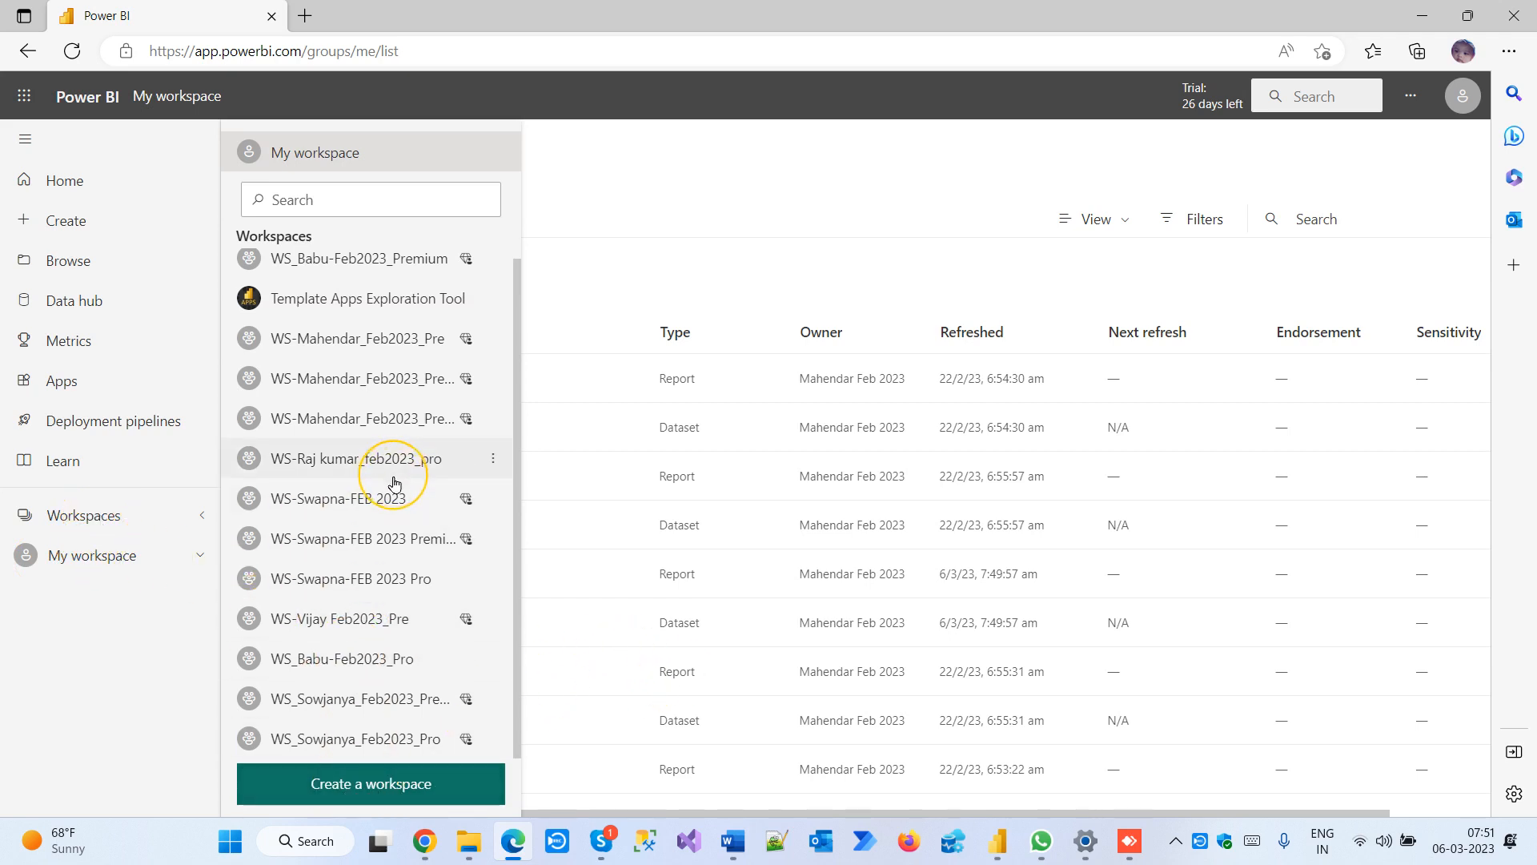
{"action": "scroll", "coordinate": [381, 549], "scroll_direction": "up", "scroll_amount": 1}
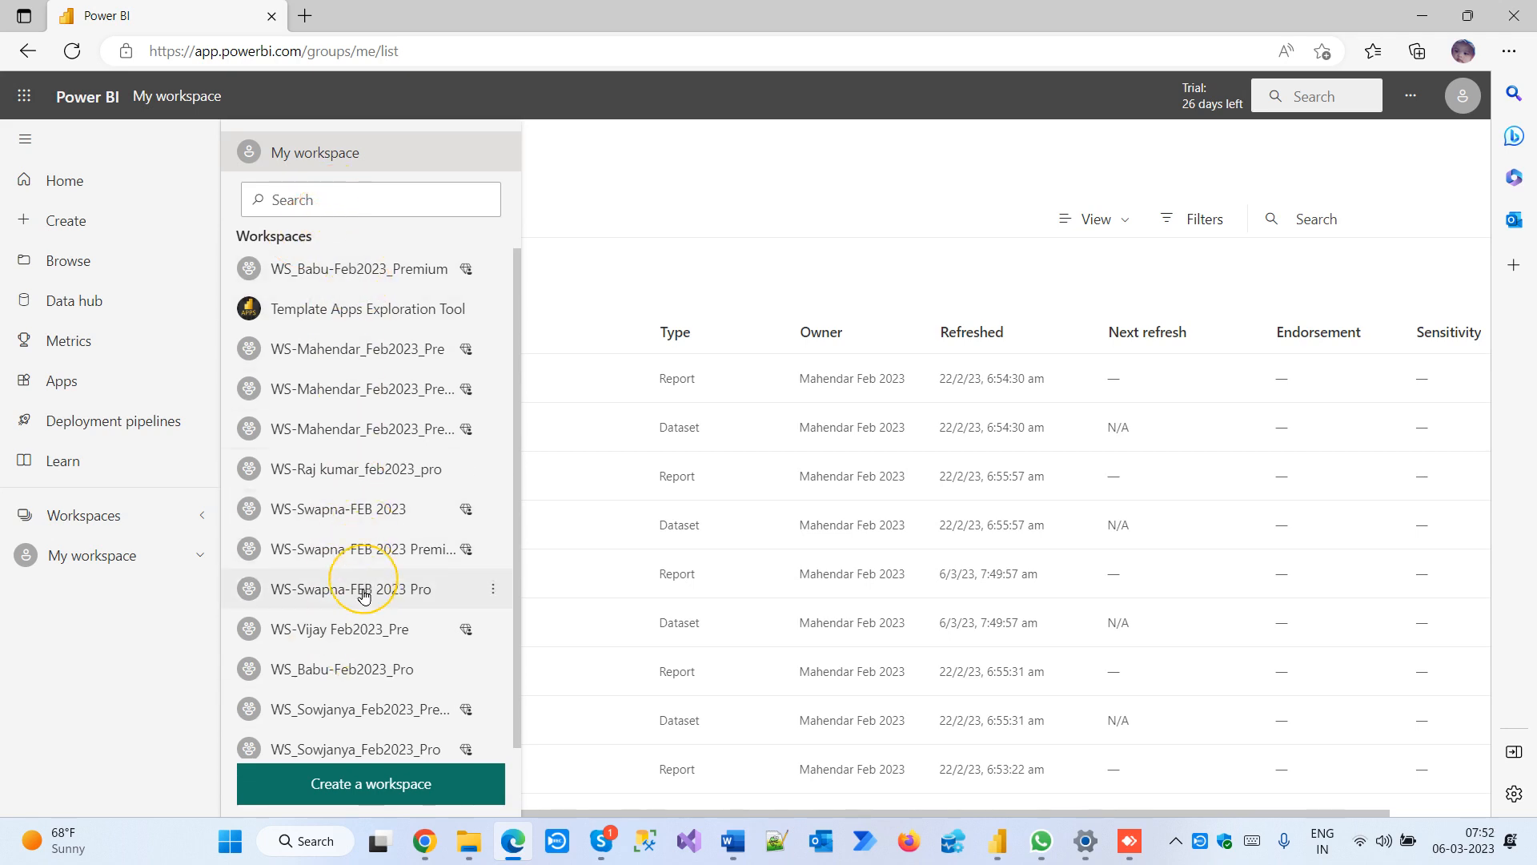
{"action": "left_click", "coordinate": [393, 350]}
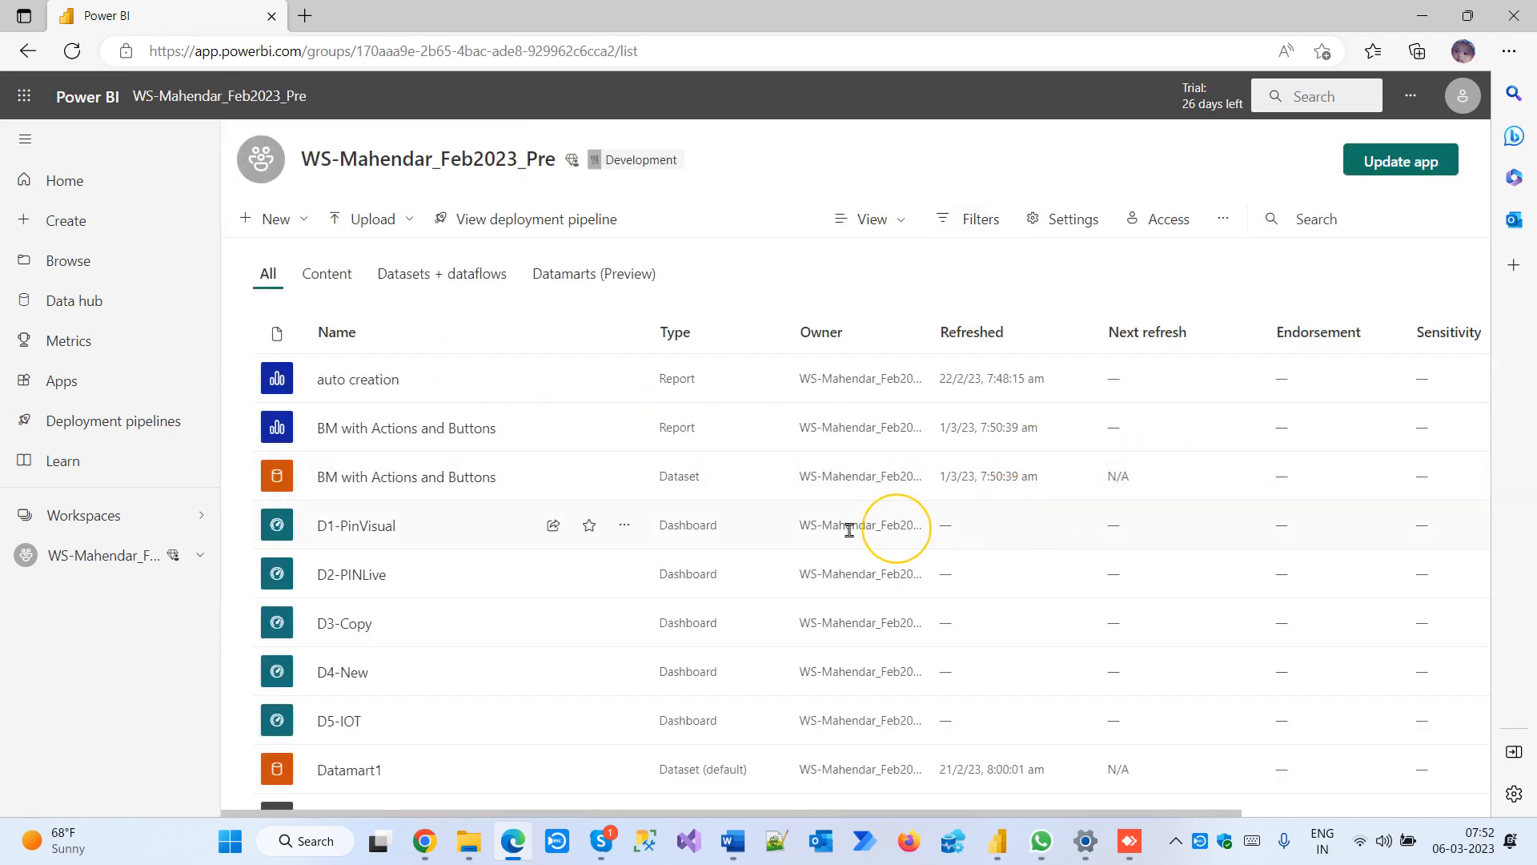
{"action": "scroll", "coordinate": [848, 530], "scroll_direction": "down", "scroll_amount": 10}
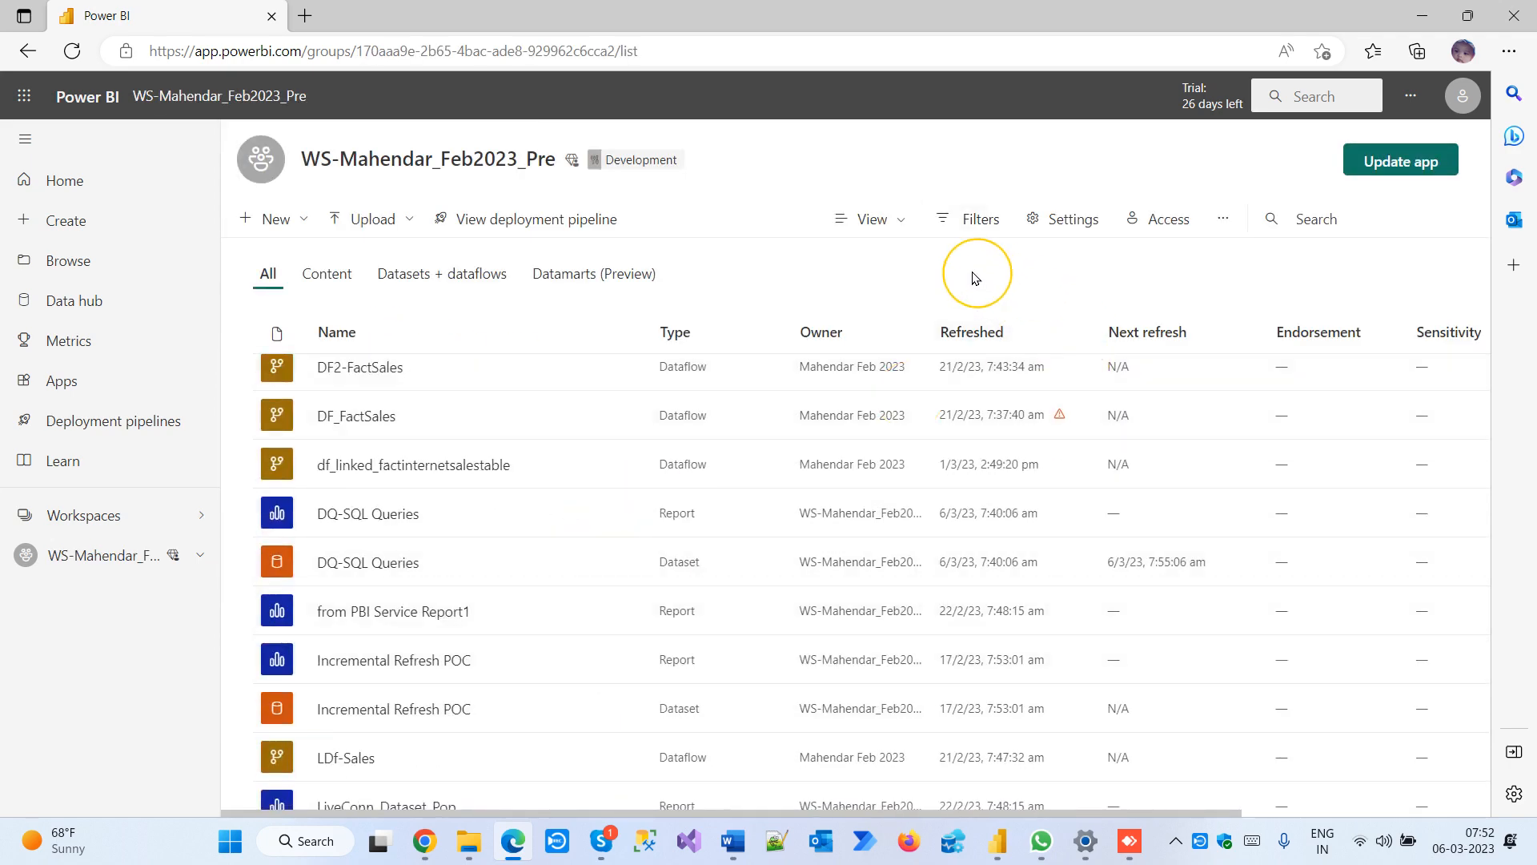
Show the workspace in lineage view and look over its data sources, datasets, reports and dashboards
{"action": "left_click", "coordinate": [875, 217]}
{"action": "left_click", "coordinate": [866, 288]}
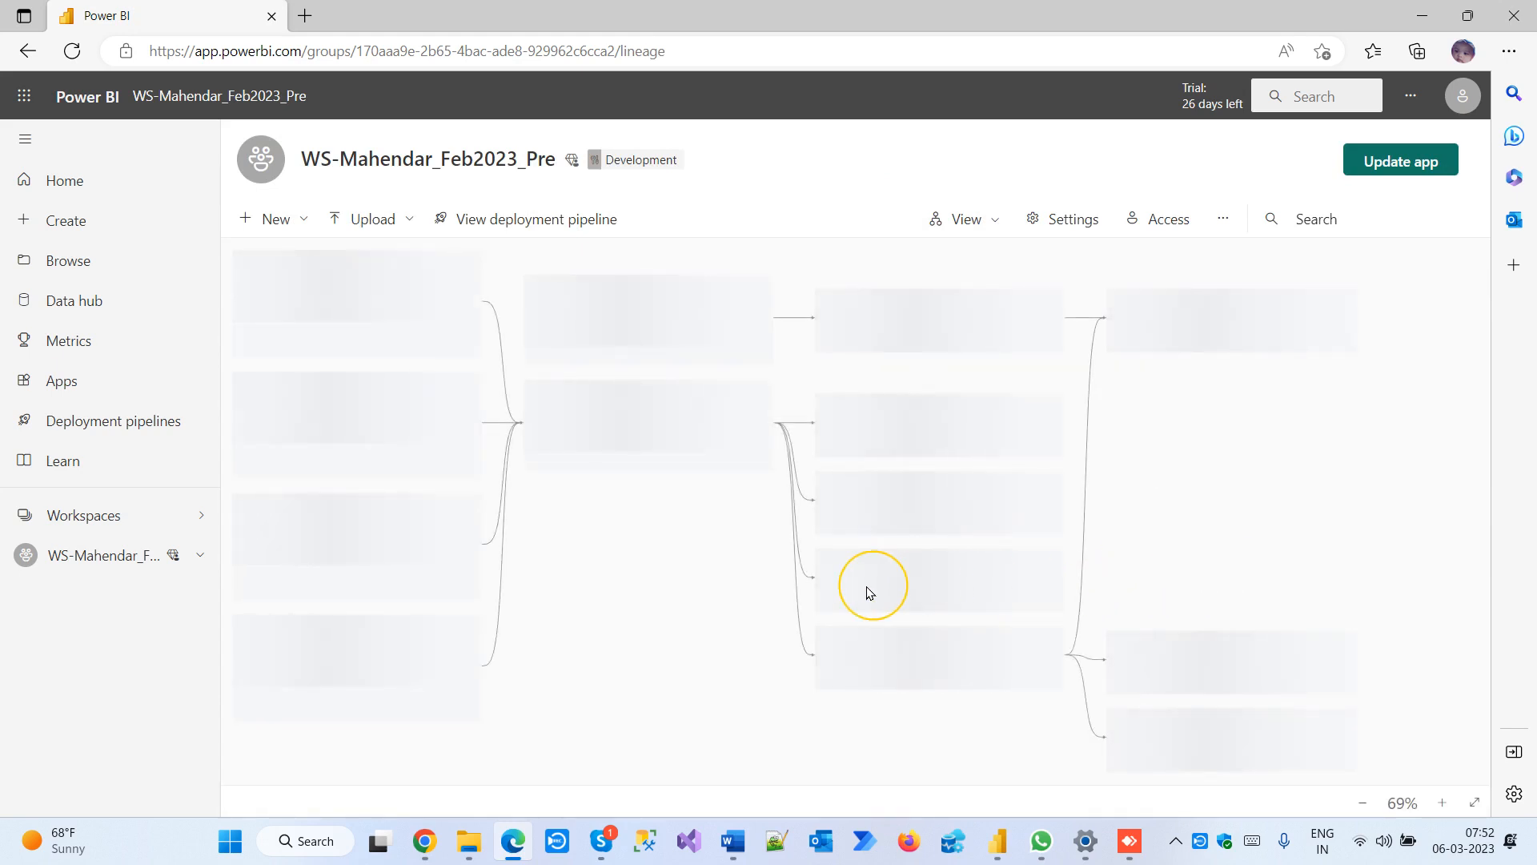
{"action": "scroll", "coordinate": [635, 623], "scroll_direction": "up", "scroll_amount": 3}
{"action": "scroll", "coordinate": [634, 620], "scroll_direction": "down", "scroll_amount": 4}
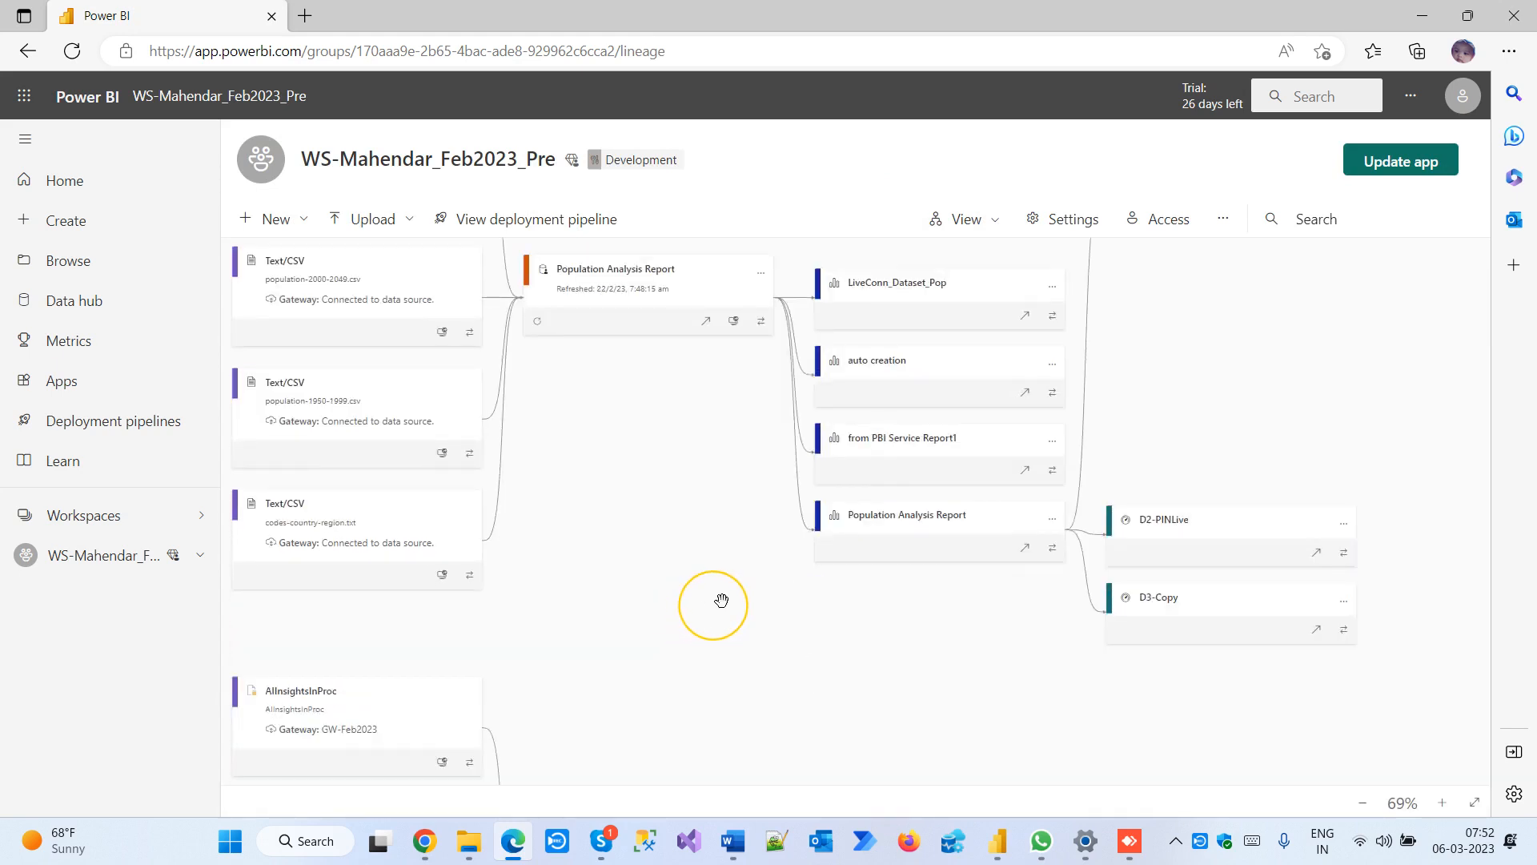
Check the details of the Population Analysis Report in the lineage view and highlight its upstream and downstream items
{"action": "left_click", "coordinate": [971, 531]}
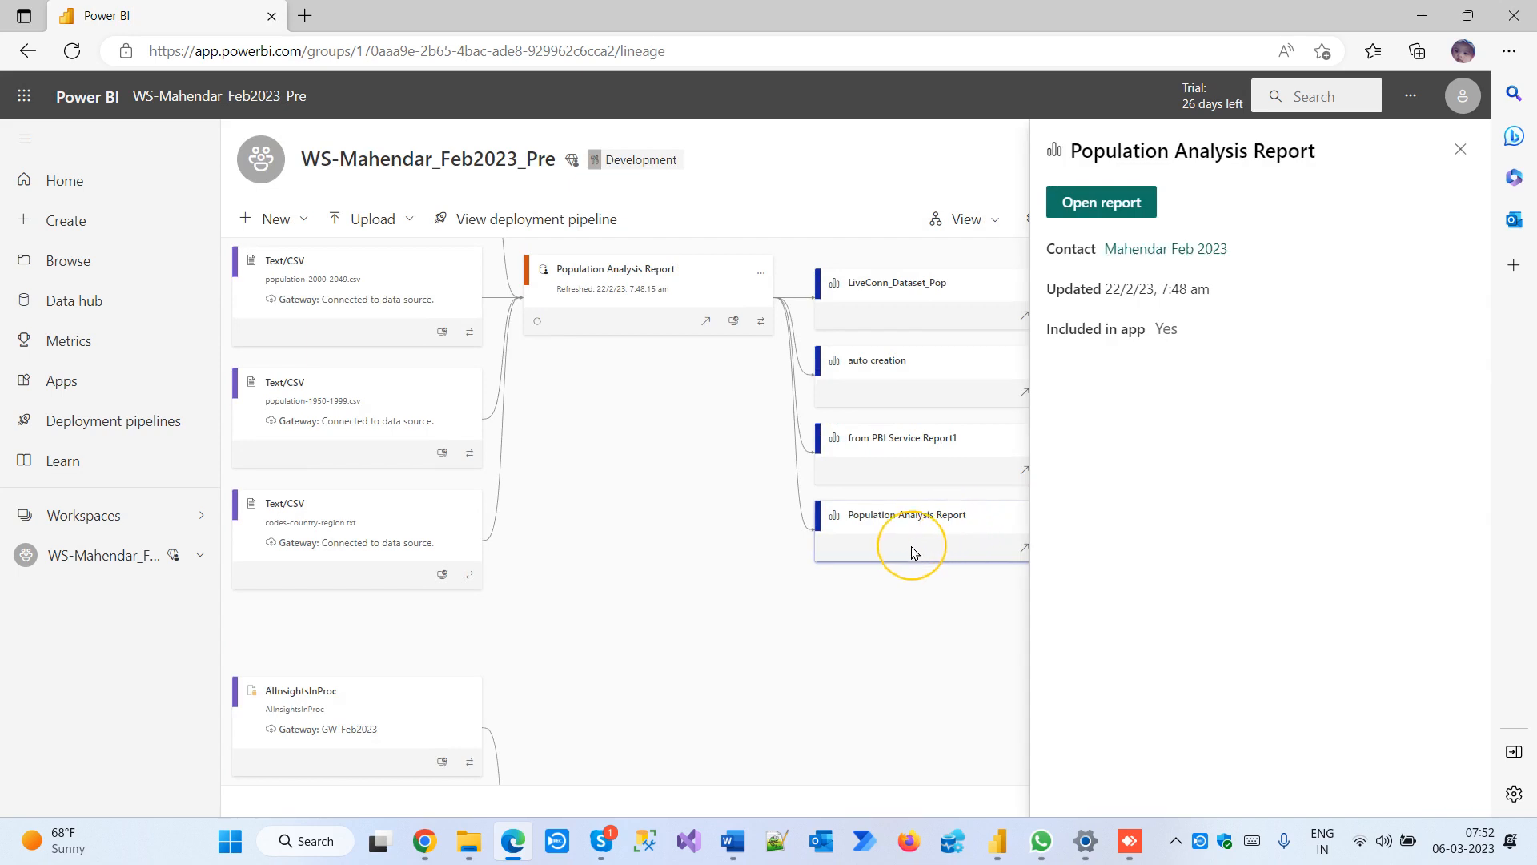
{"action": "left_click", "coordinate": [1461, 149]}
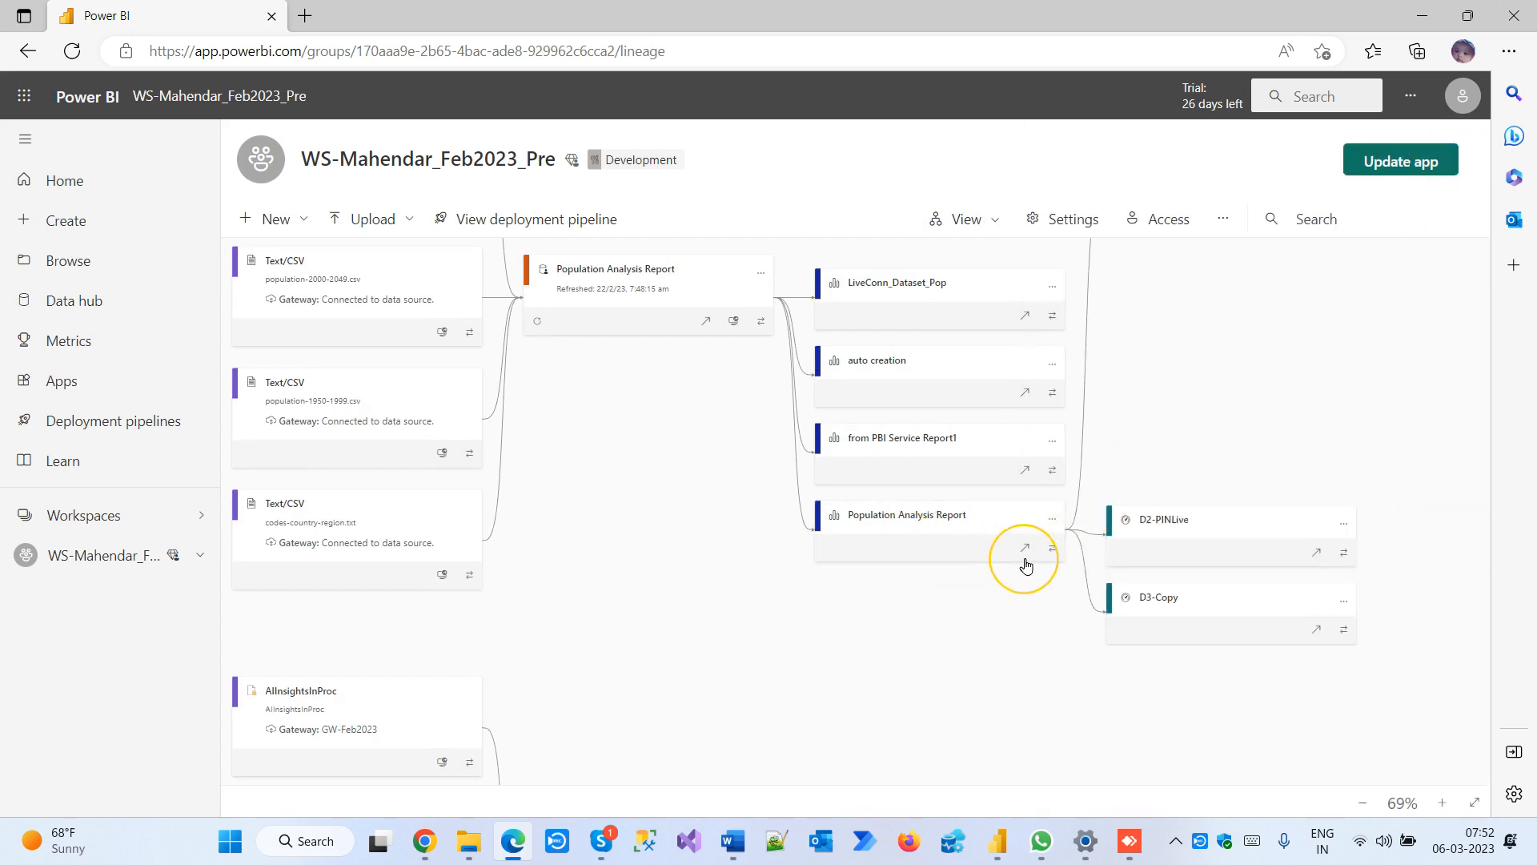
{"action": "left_click", "coordinate": [1051, 551]}
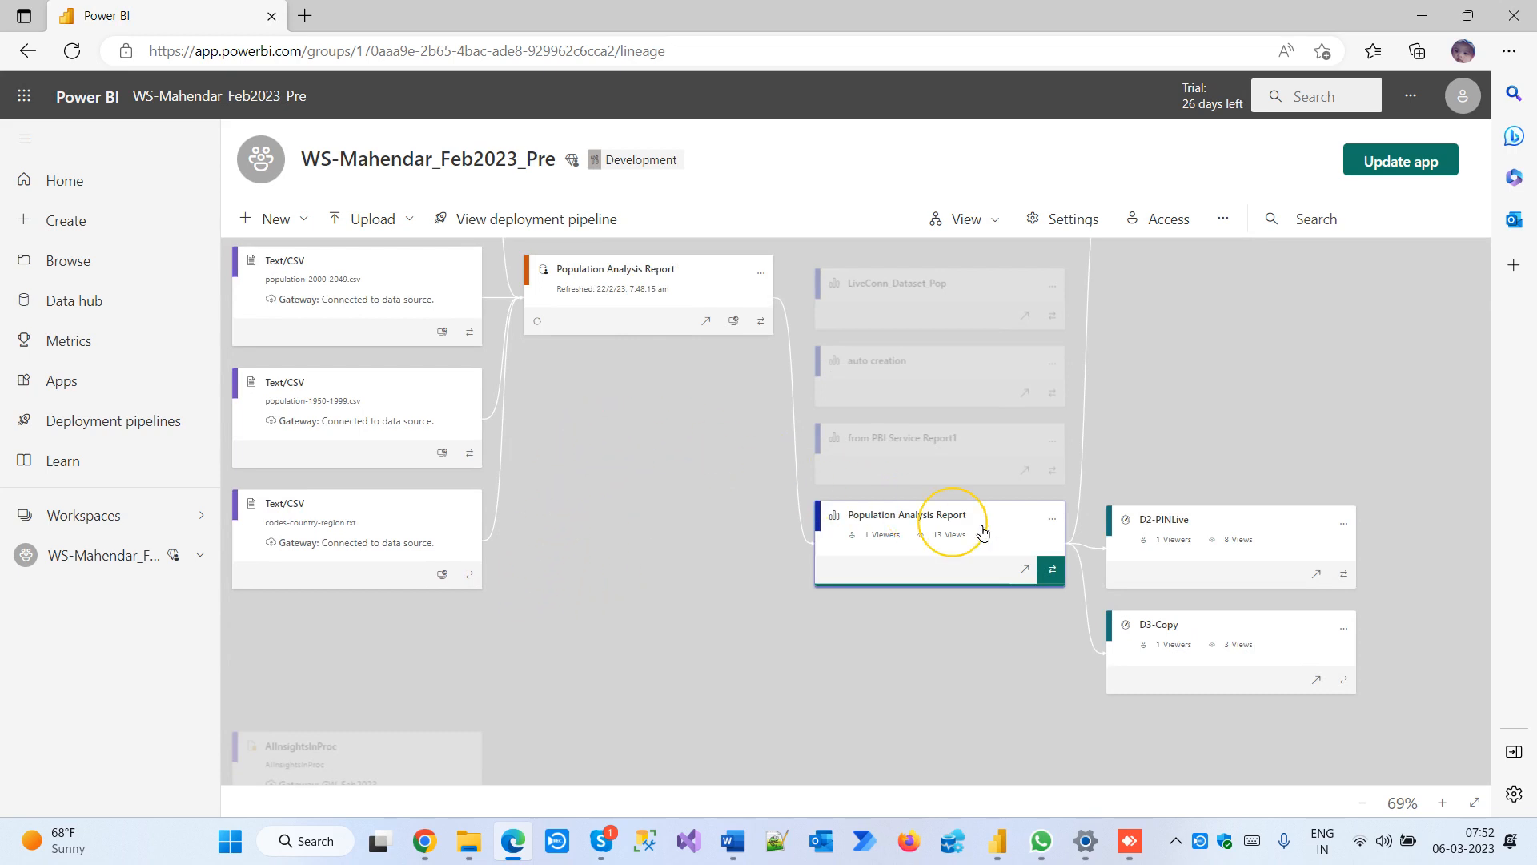
{"action": "scroll", "coordinate": [1419, 494], "scroll_direction": "up", "scroll_amount": 3}
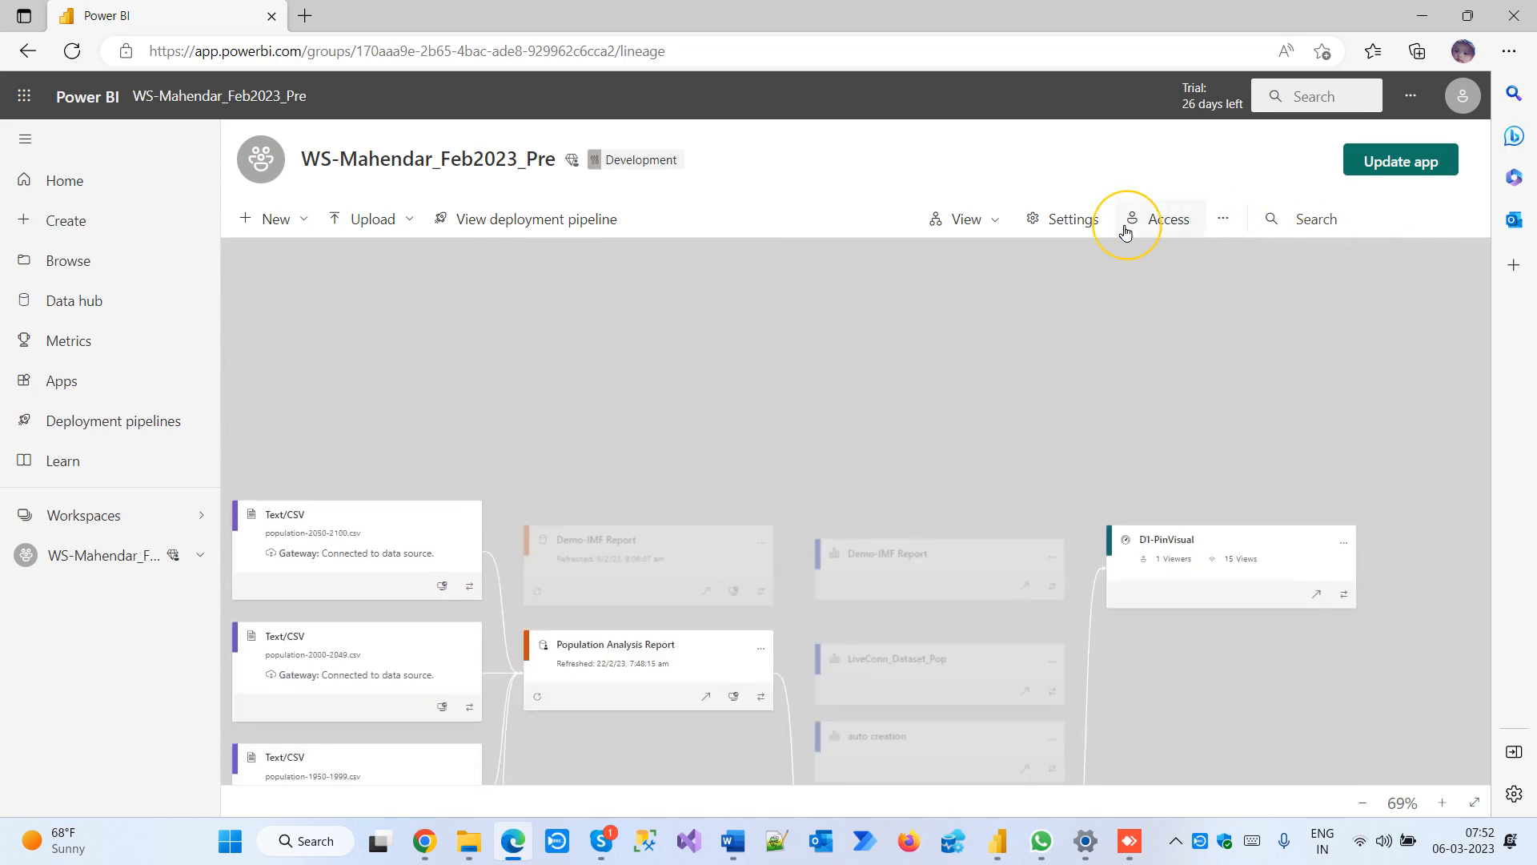
Return the workspace to list view, review its Premium license settings, and close them without changes
{"action": "left_click", "coordinate": [988, 229]}
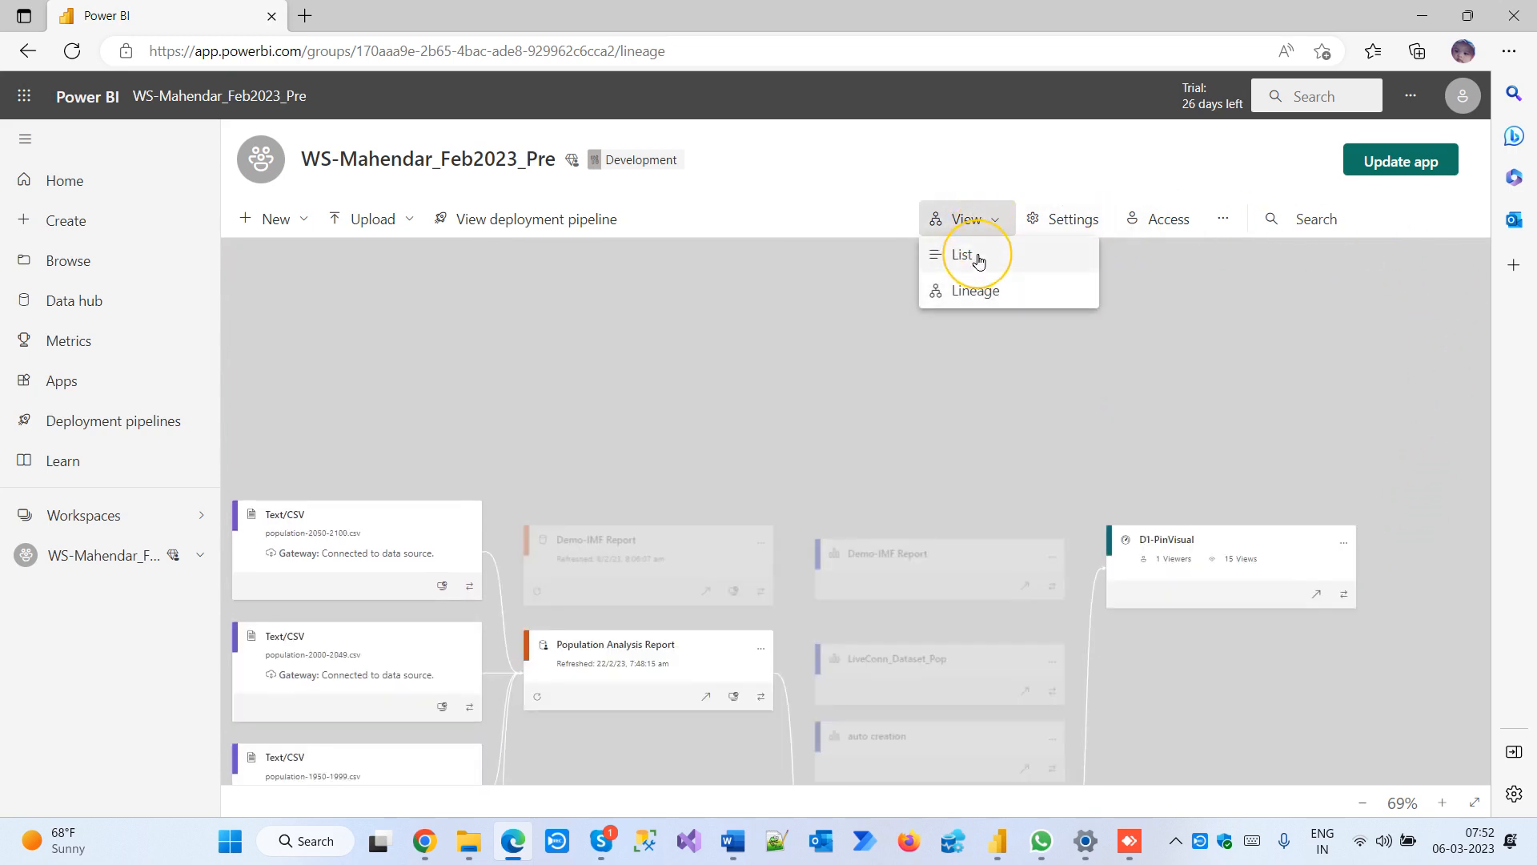
{"action": "left_click", "coordinate": [973, 251]}
{"action": "left_click", "coordinate": [1074, 216]}
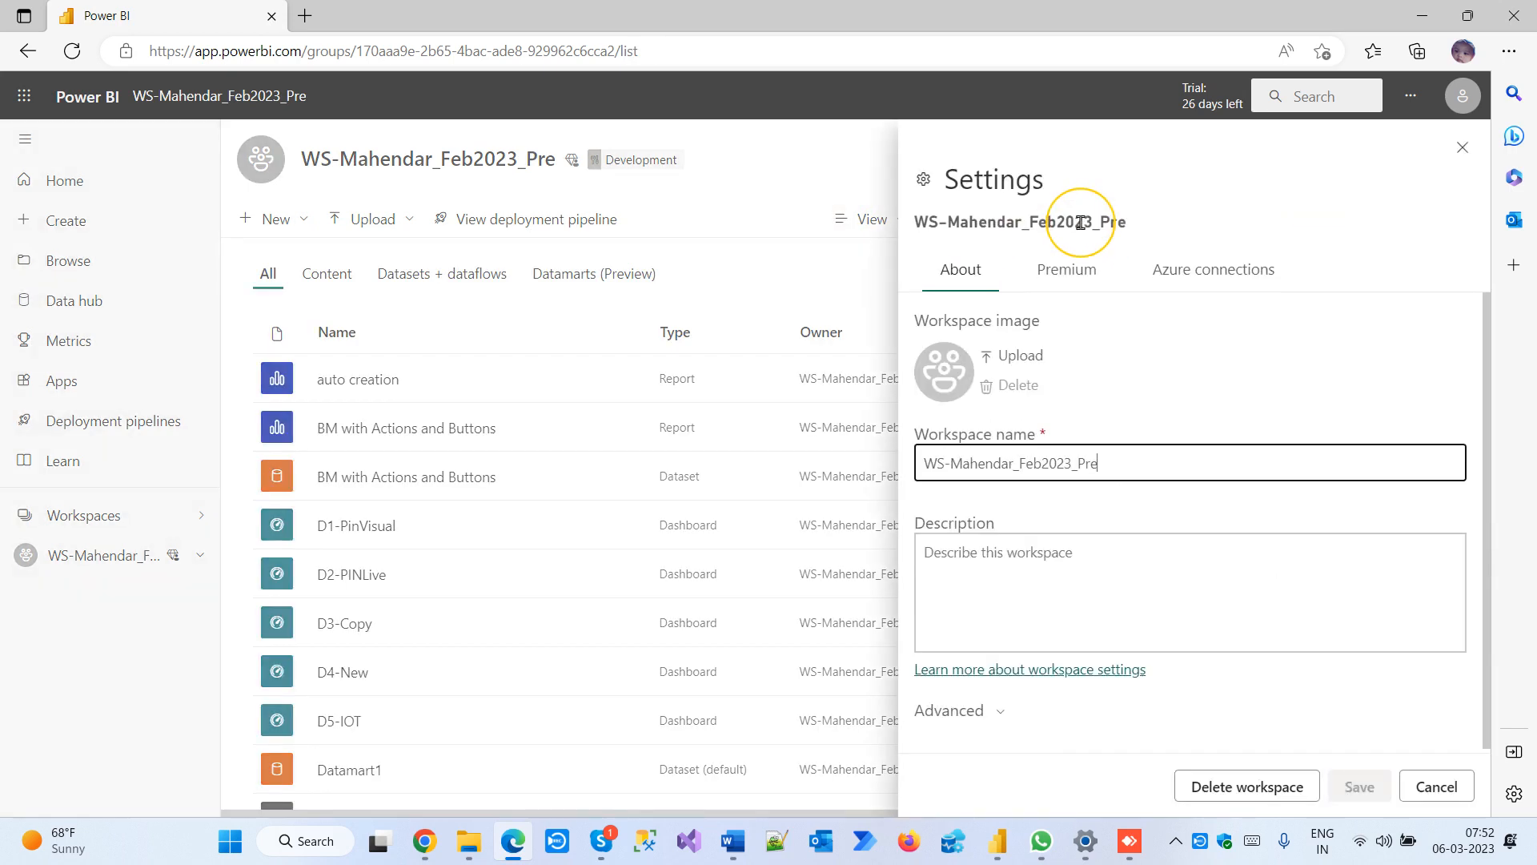
{"action": "left_click", "coordinate": [1064, 269]}
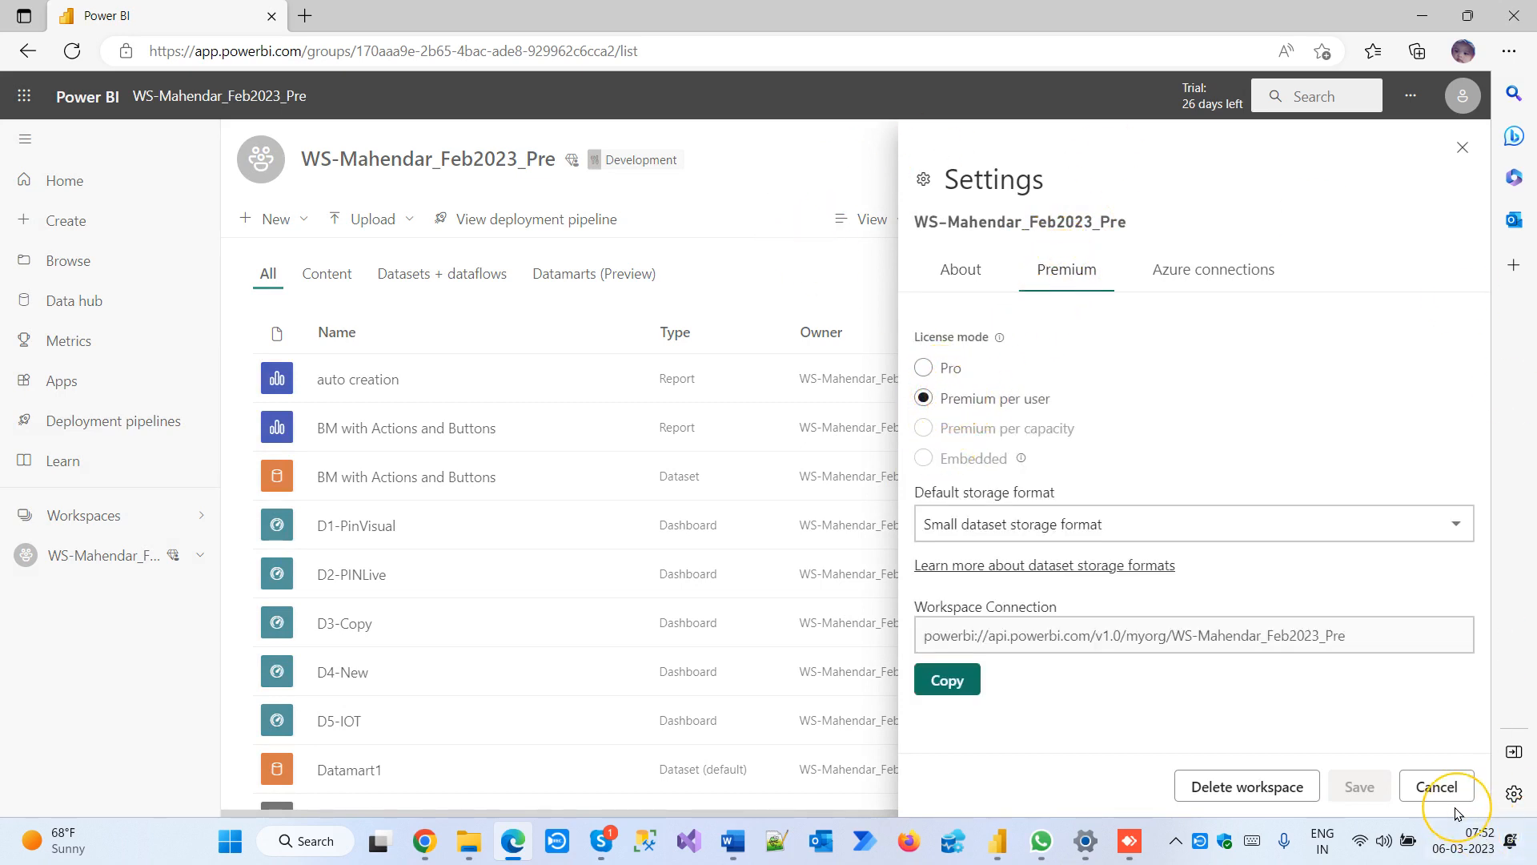
{"action": "left_click", "coordinate": [1436, 786]}
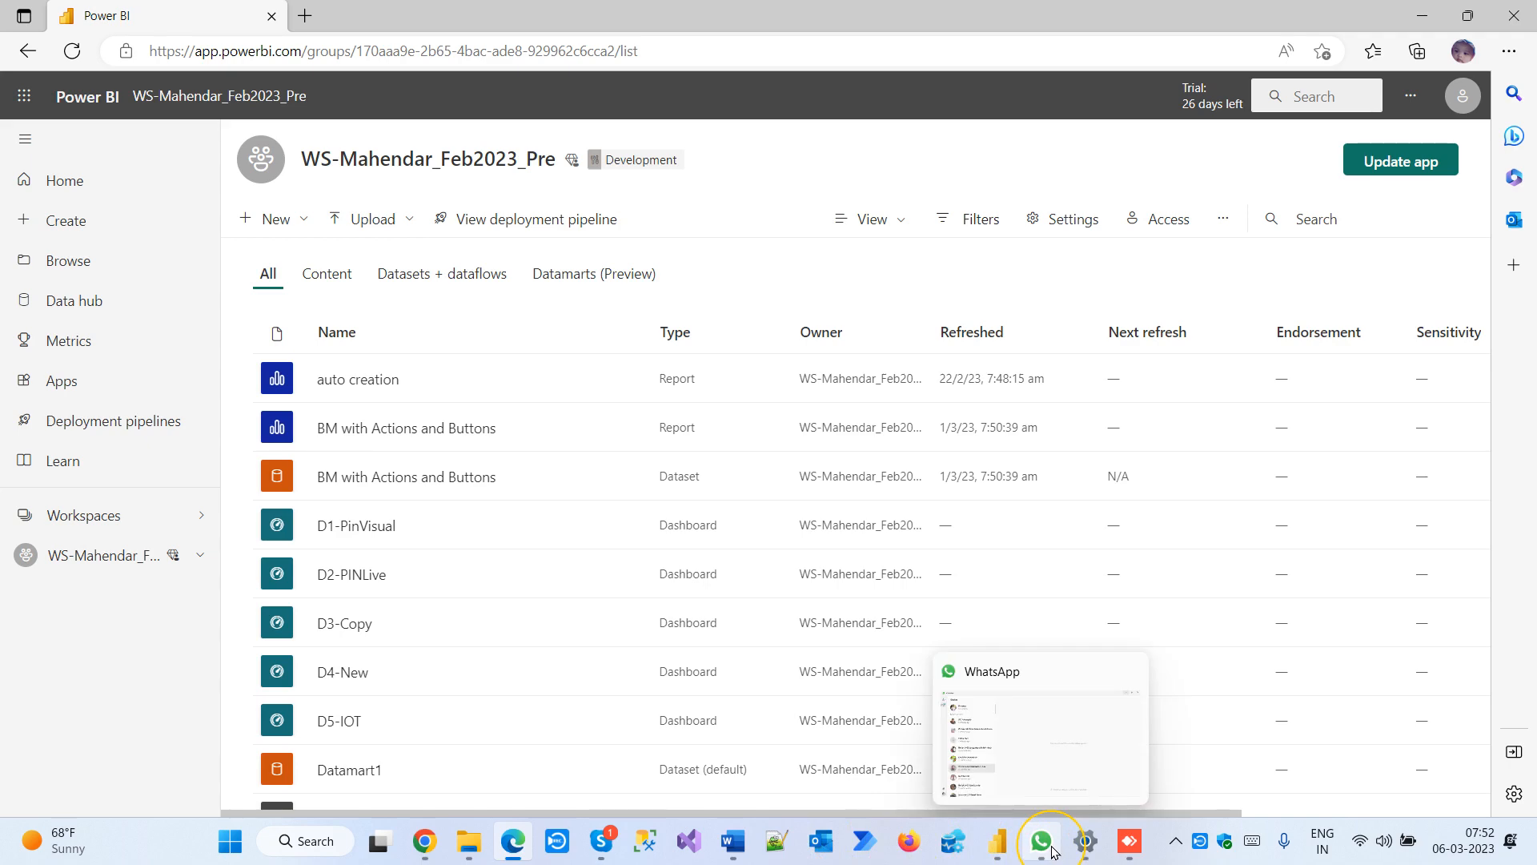
Dismiss the publishing message for GDP Report in Power BI Desktop, and switch back to the Power BI service in Edge
{"action": "left_click", "coordinate": [999, 850]}
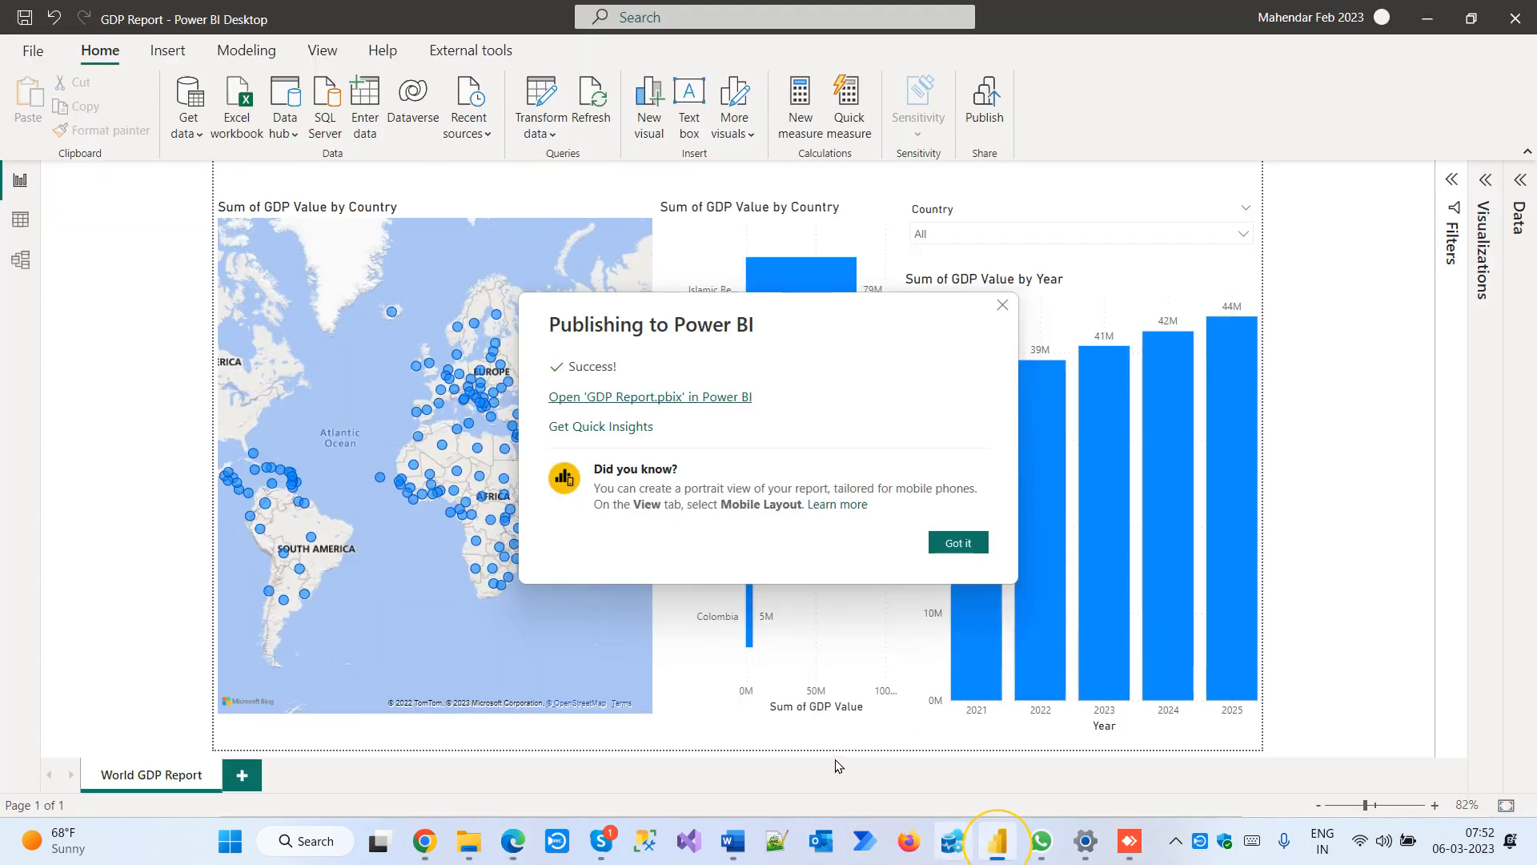
{"action": "left_click", "coordinate": [957, 544]}
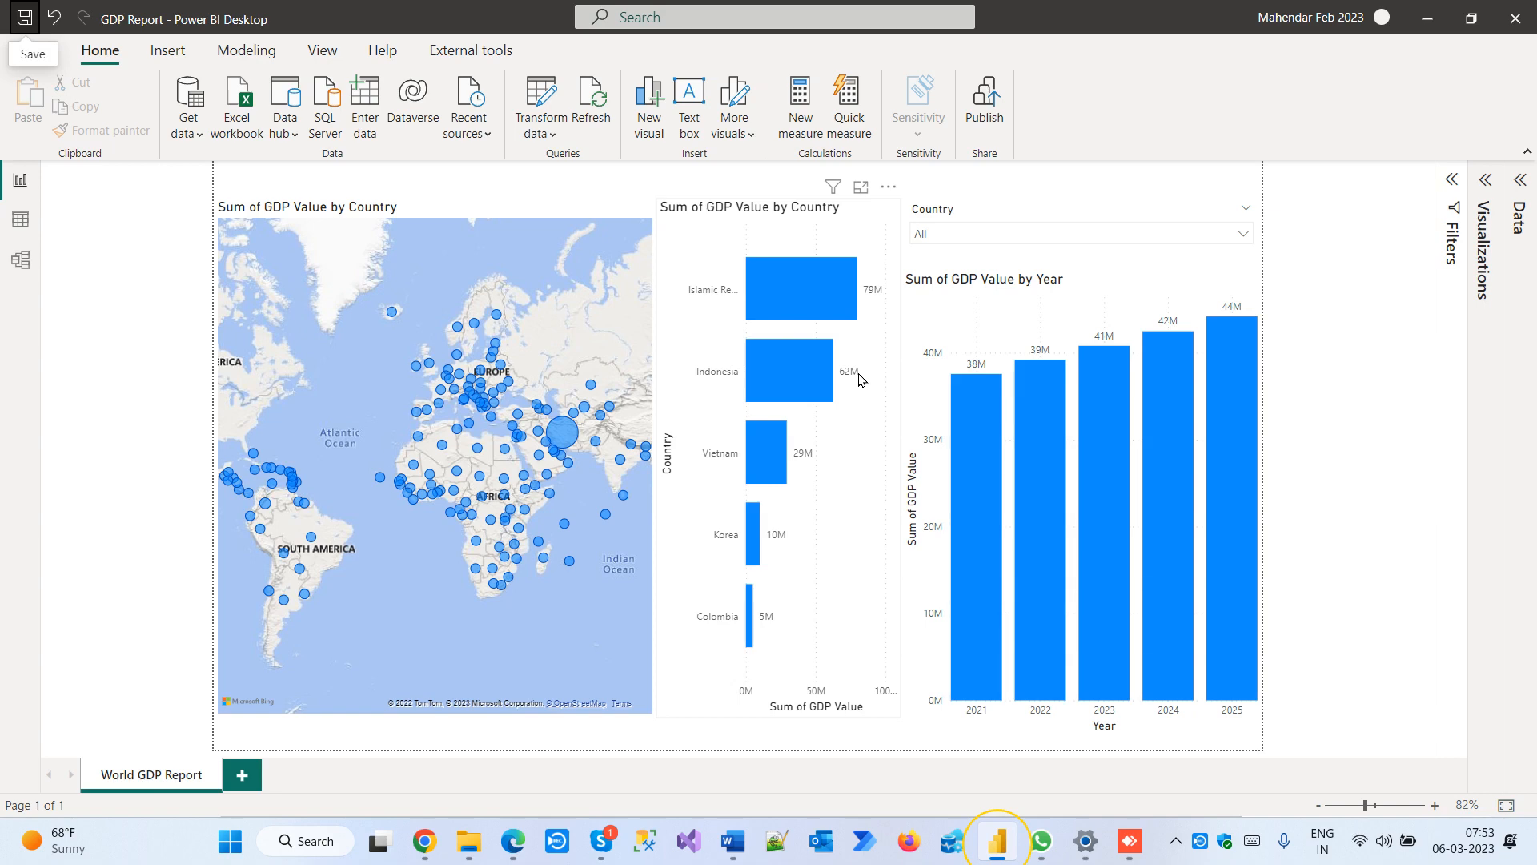
{"action": "left_click", "coordinate": [995, 840]}
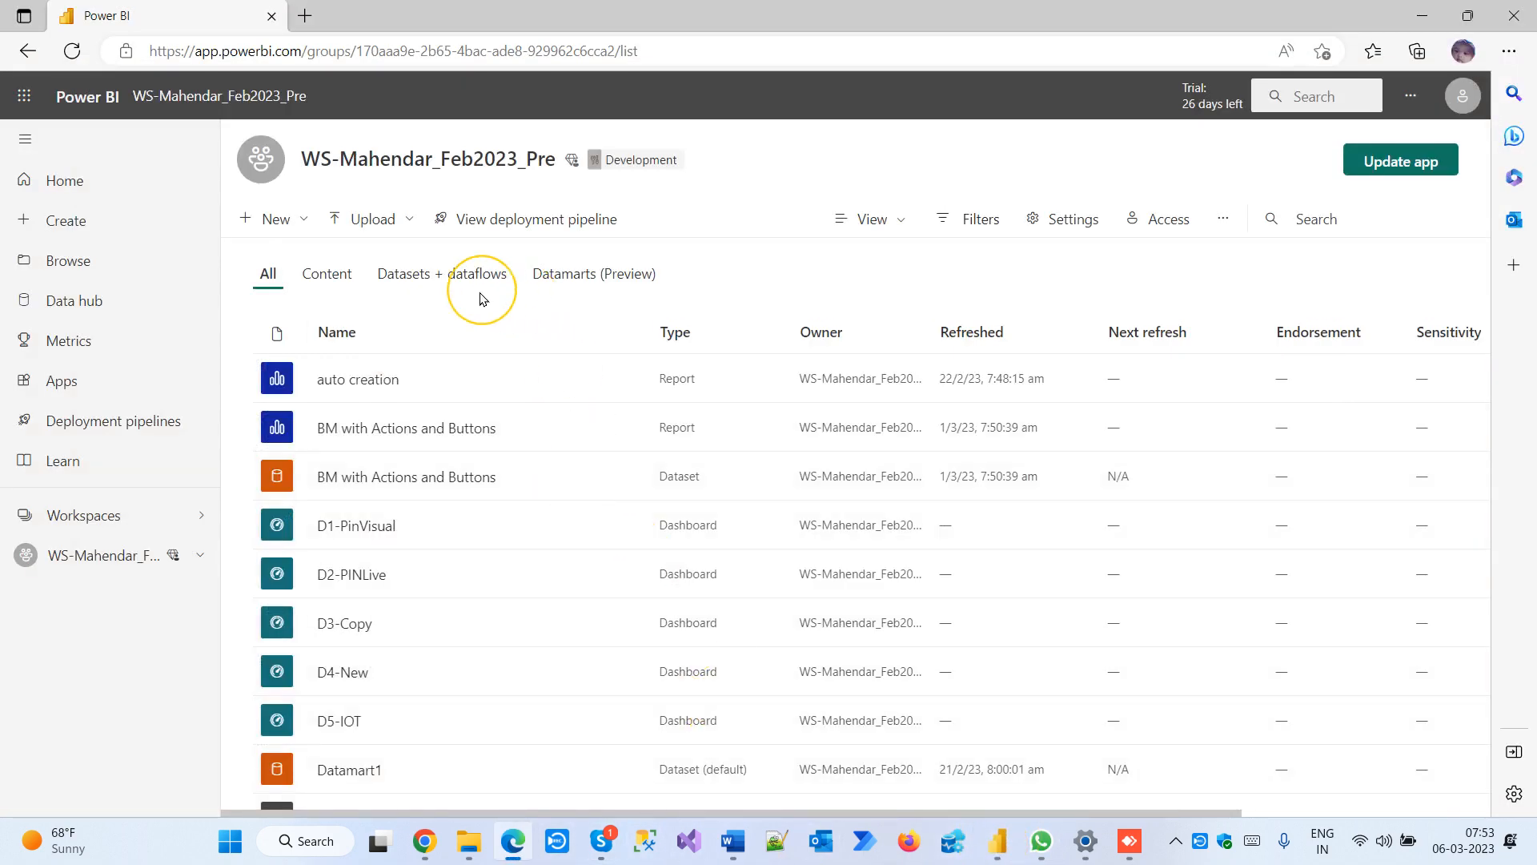
Open My workspace, sort its contents by latest refresh, and open GDP Report with the navigation pane collapsed
{"action": "left_click", "coordinate": [164, 517]}
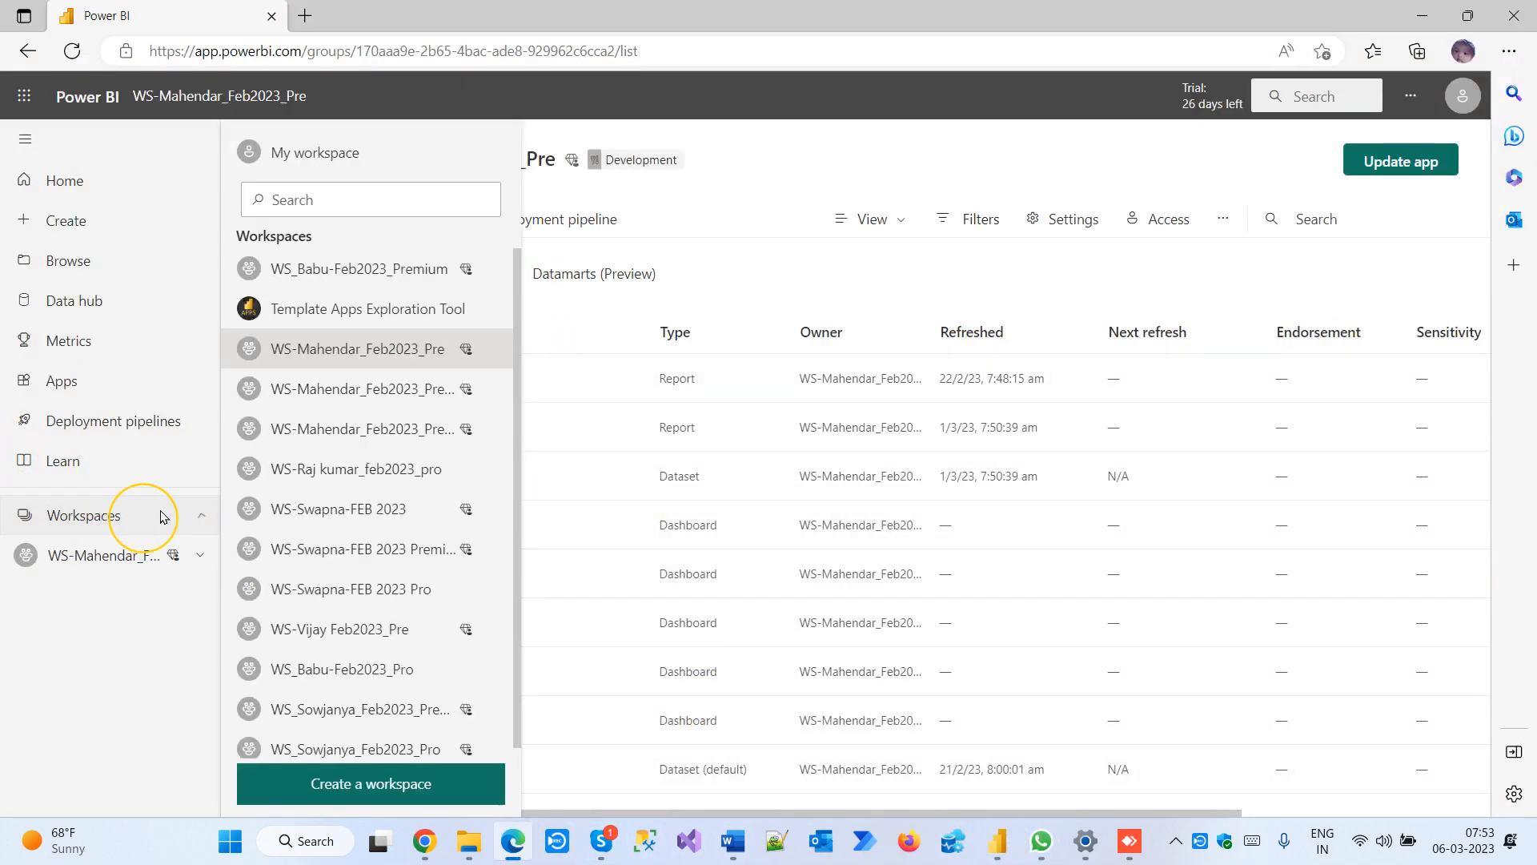
{"action": "left_click", "coordinate": [289, 154]}
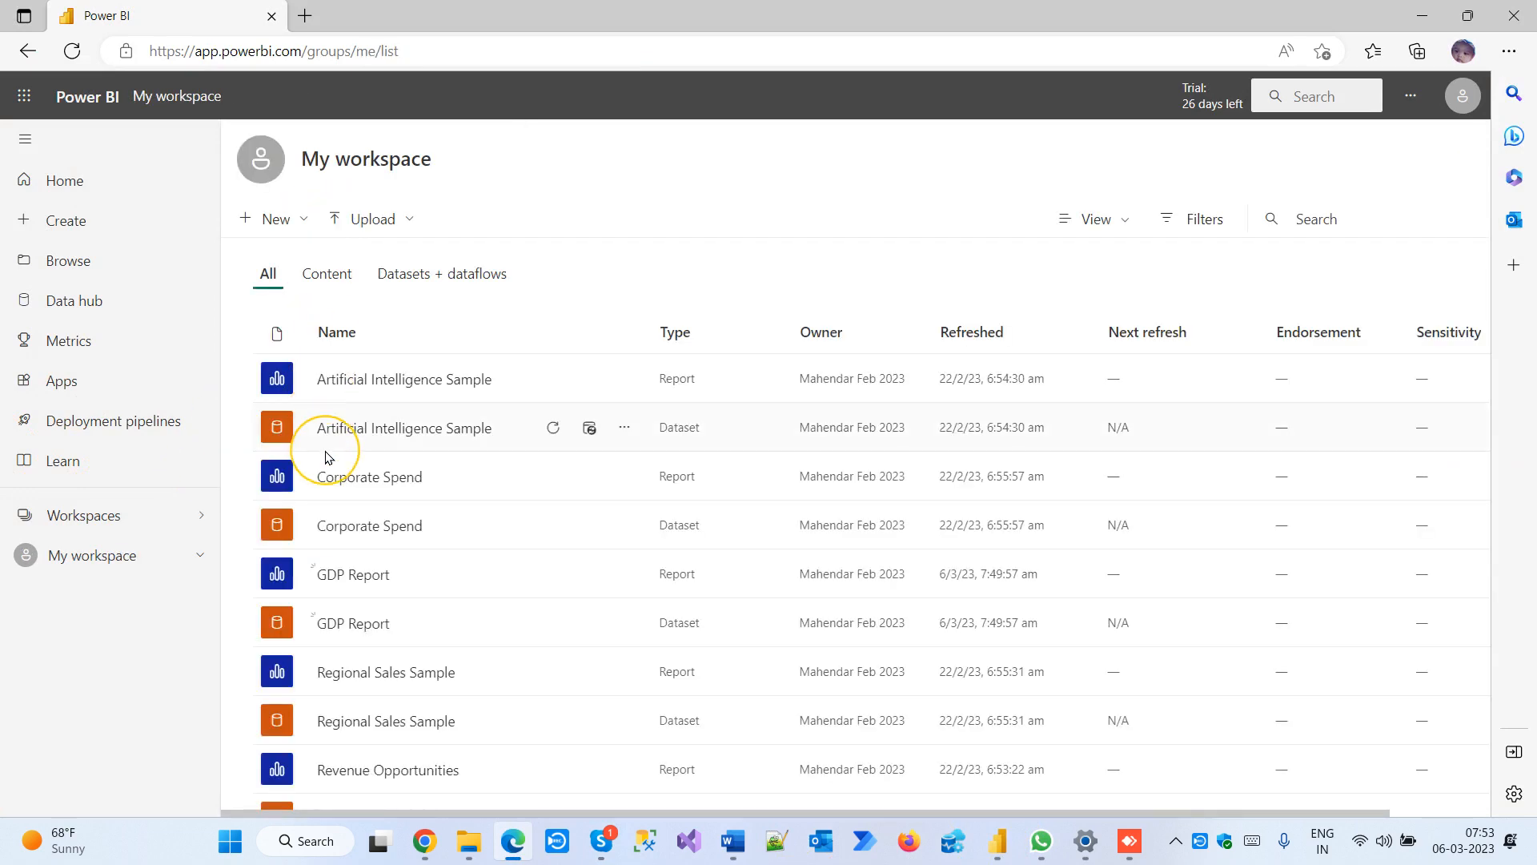
{"action": "left_click", "coordinate": [998, 334]}
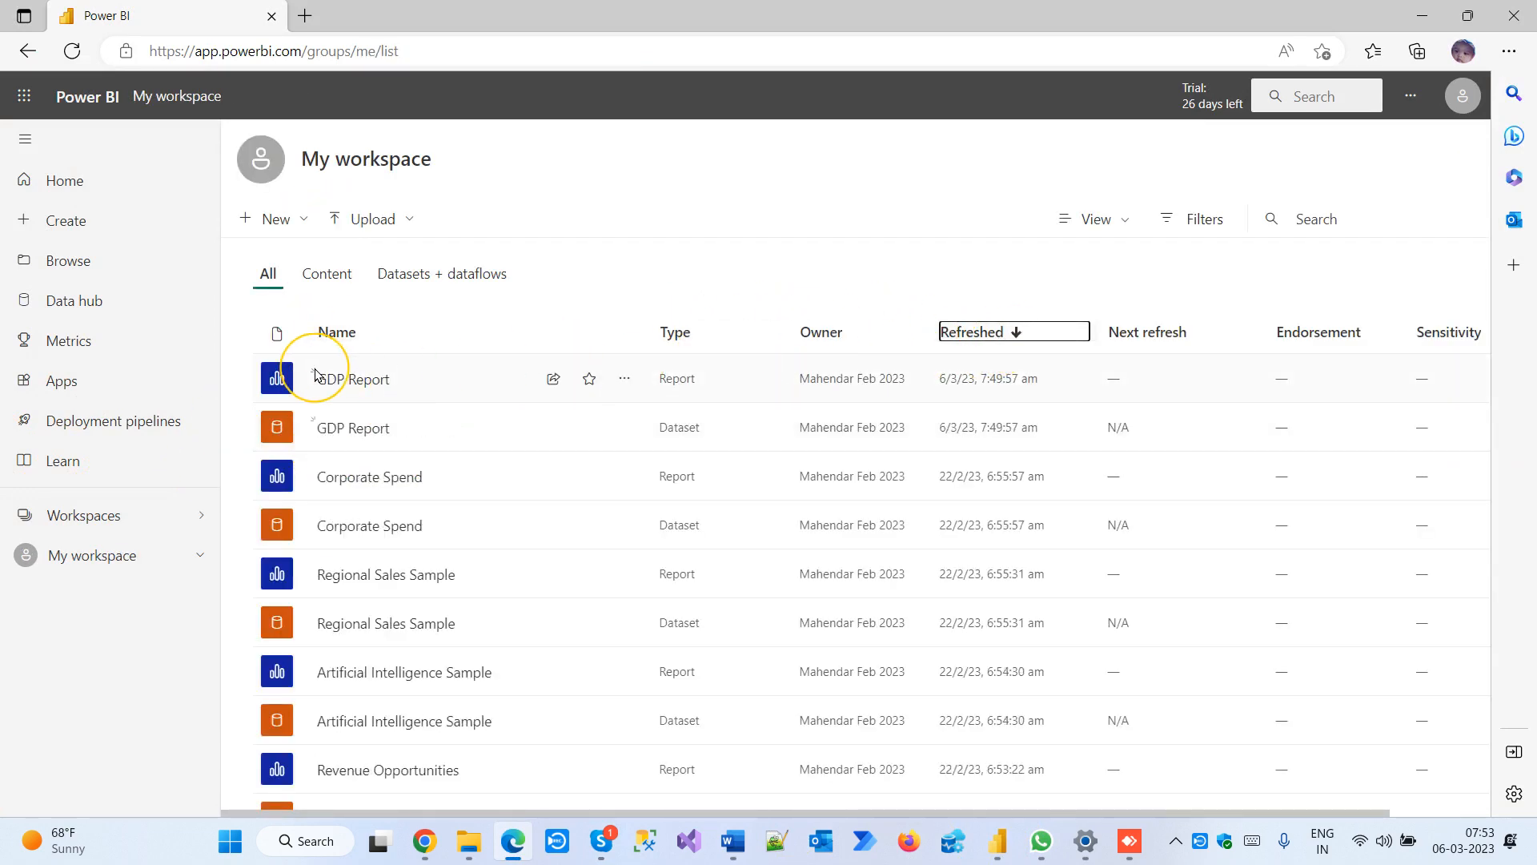
{"action": "left_click", "coordinate": [361, 381]}
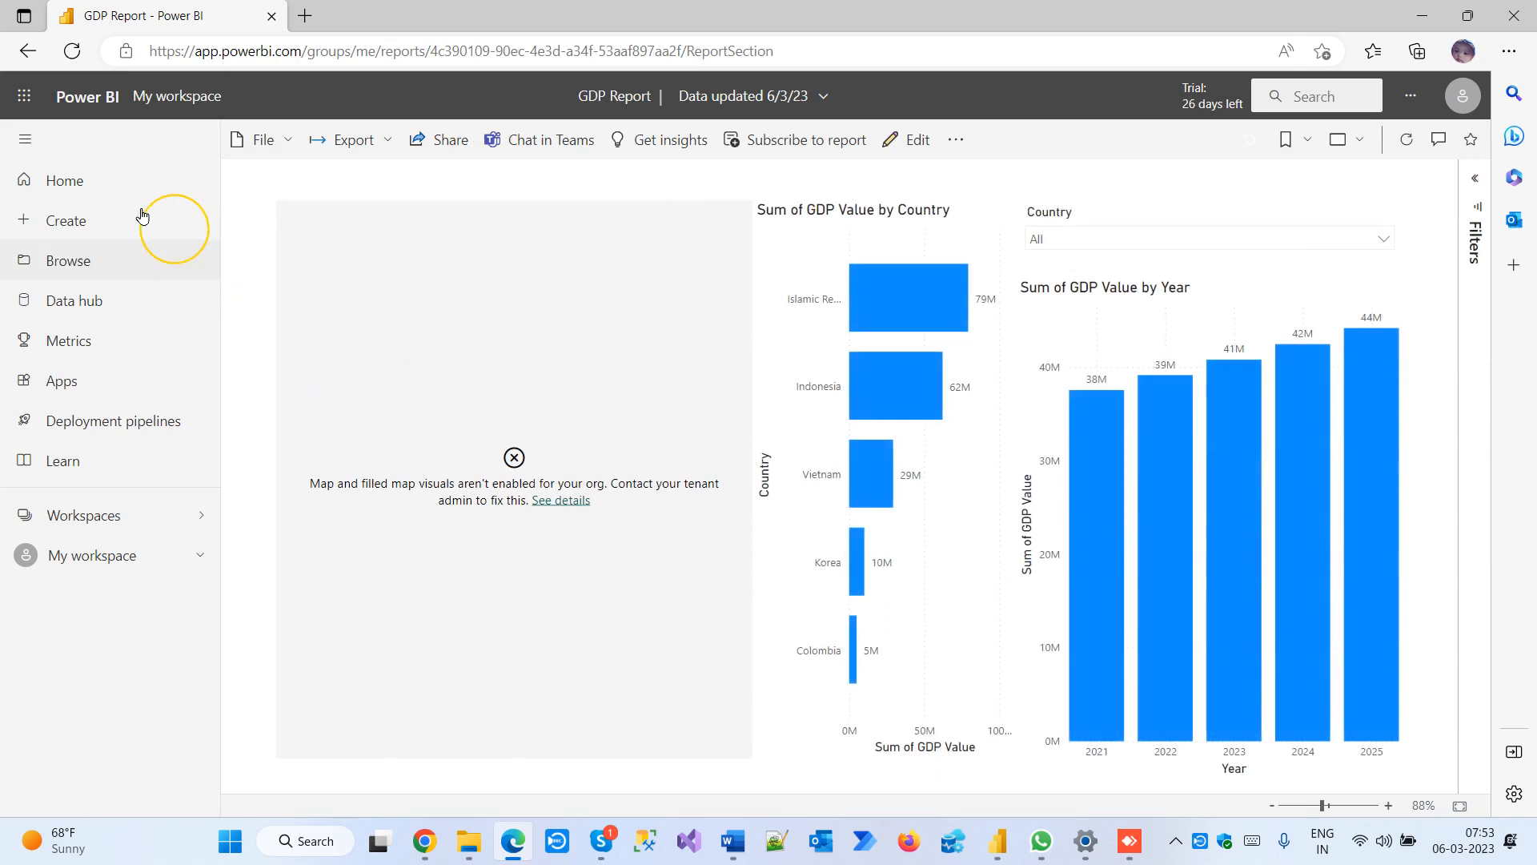
{"action": "left_click", "coordinate": [25, 139]}
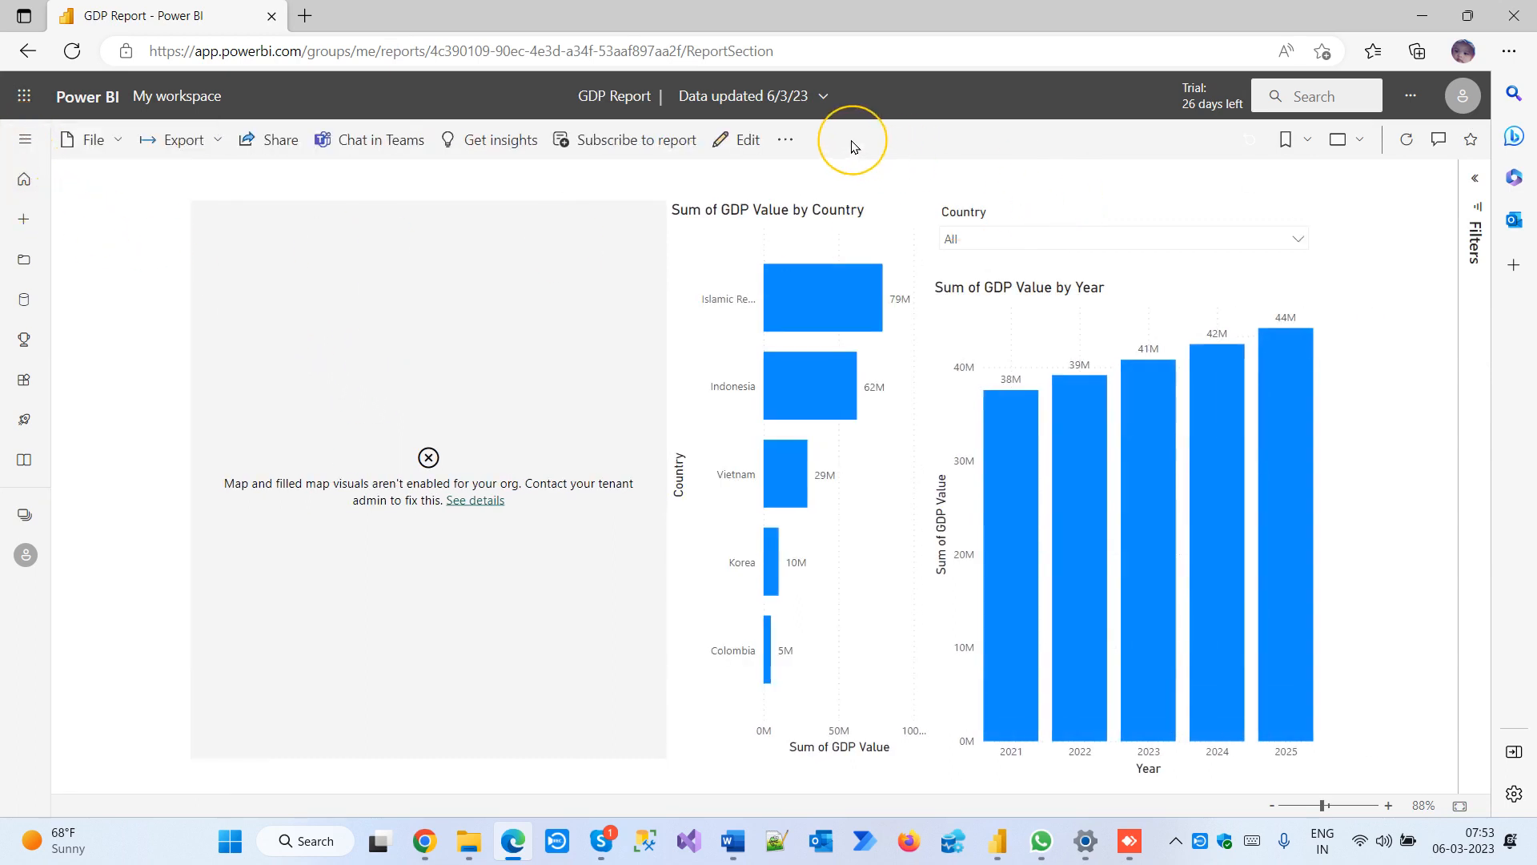
Copy a sharing link to GDP Report for people in the organization
{"action": "left_click", "coordinate": [282, 146]}
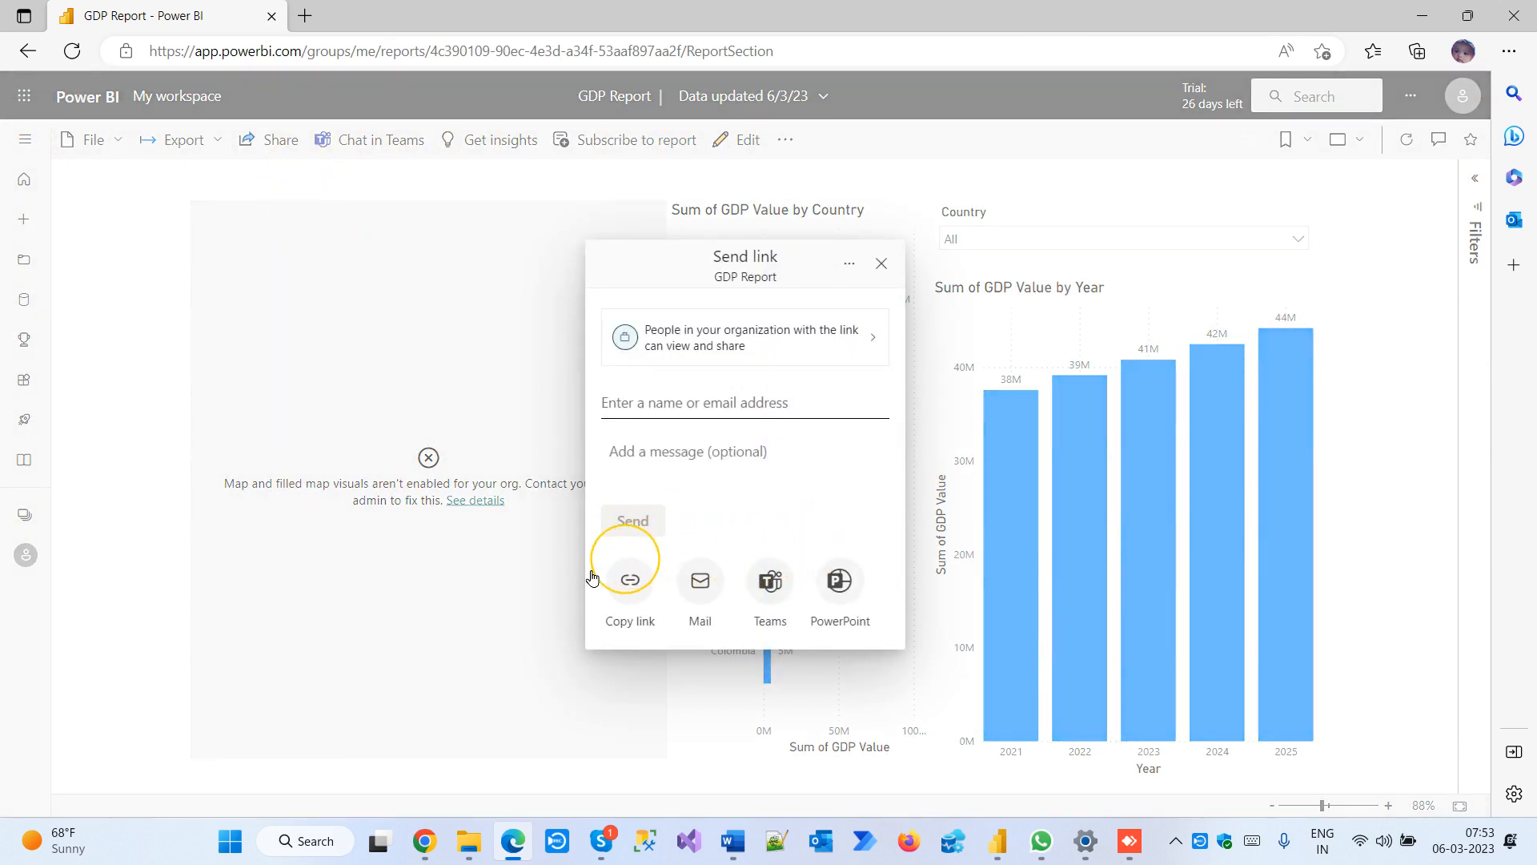
{"action": "left_click", "coordinate": [628, 587]}
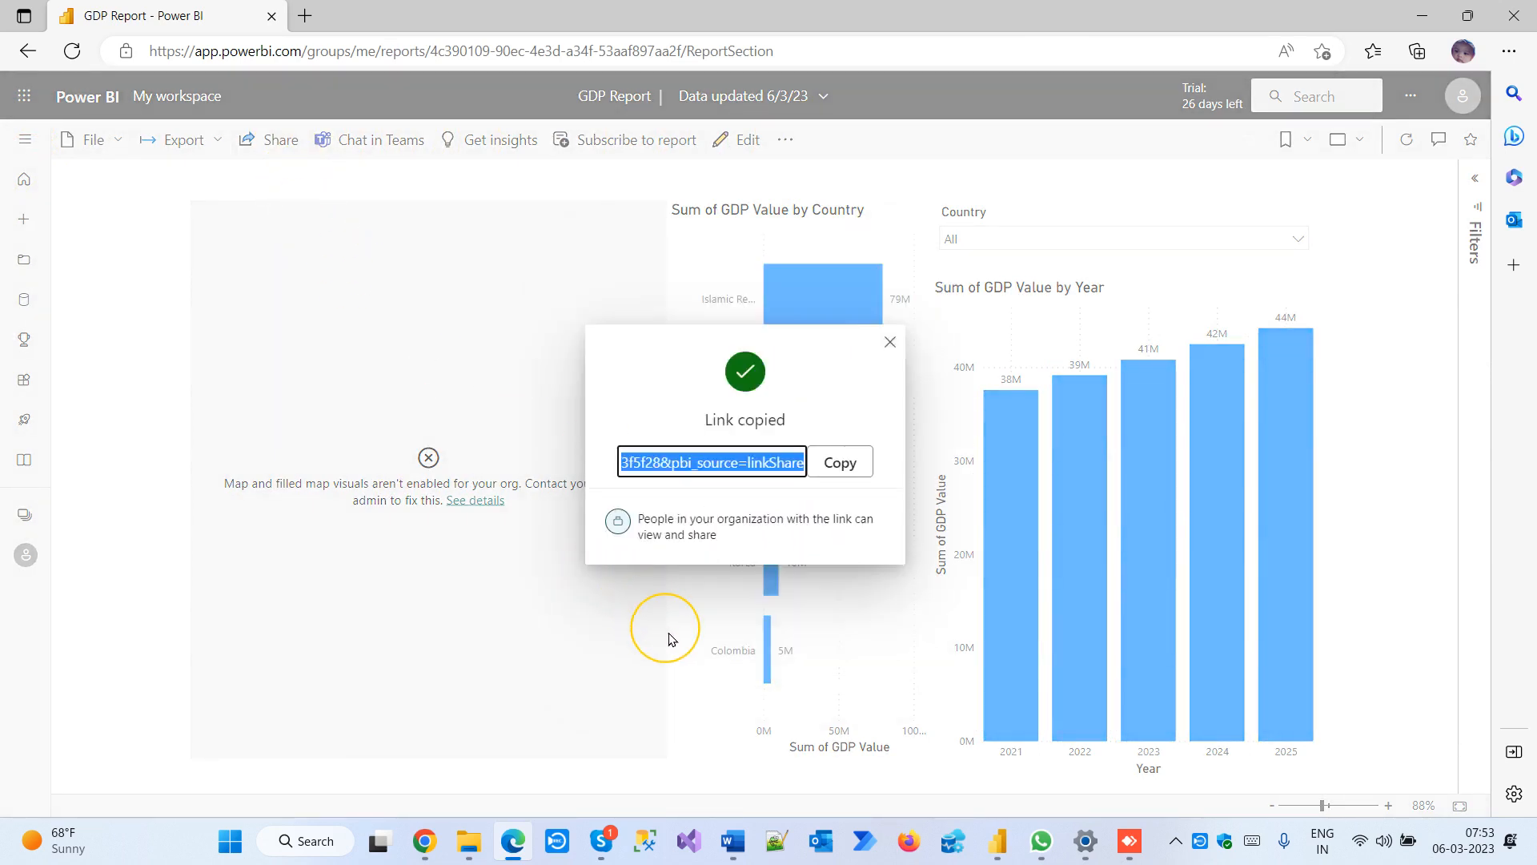
{"action": "left_click", "coordinate": [837, 462]}
Send the copied report link in the Skype Power BI March 2023 Demo chat, and return to the report with the sharing dialog closed
{"action": "mouse_move", "coordinate": [602, 839]}
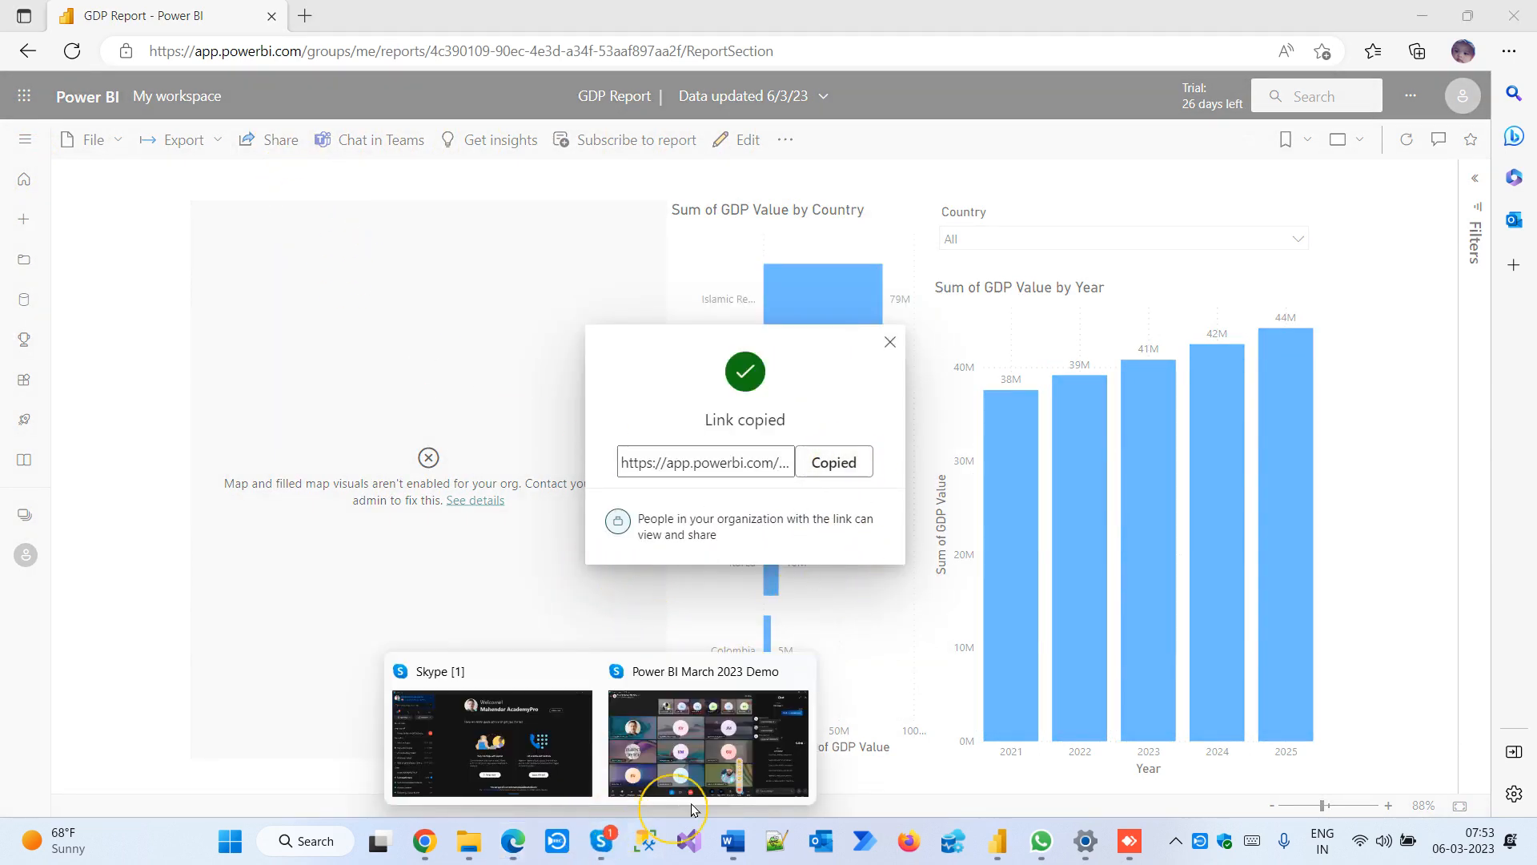
{"action": "left_click", "coordinate": [690, 725]}
{"action": "left_click", "coordinate": [1239, 765]}
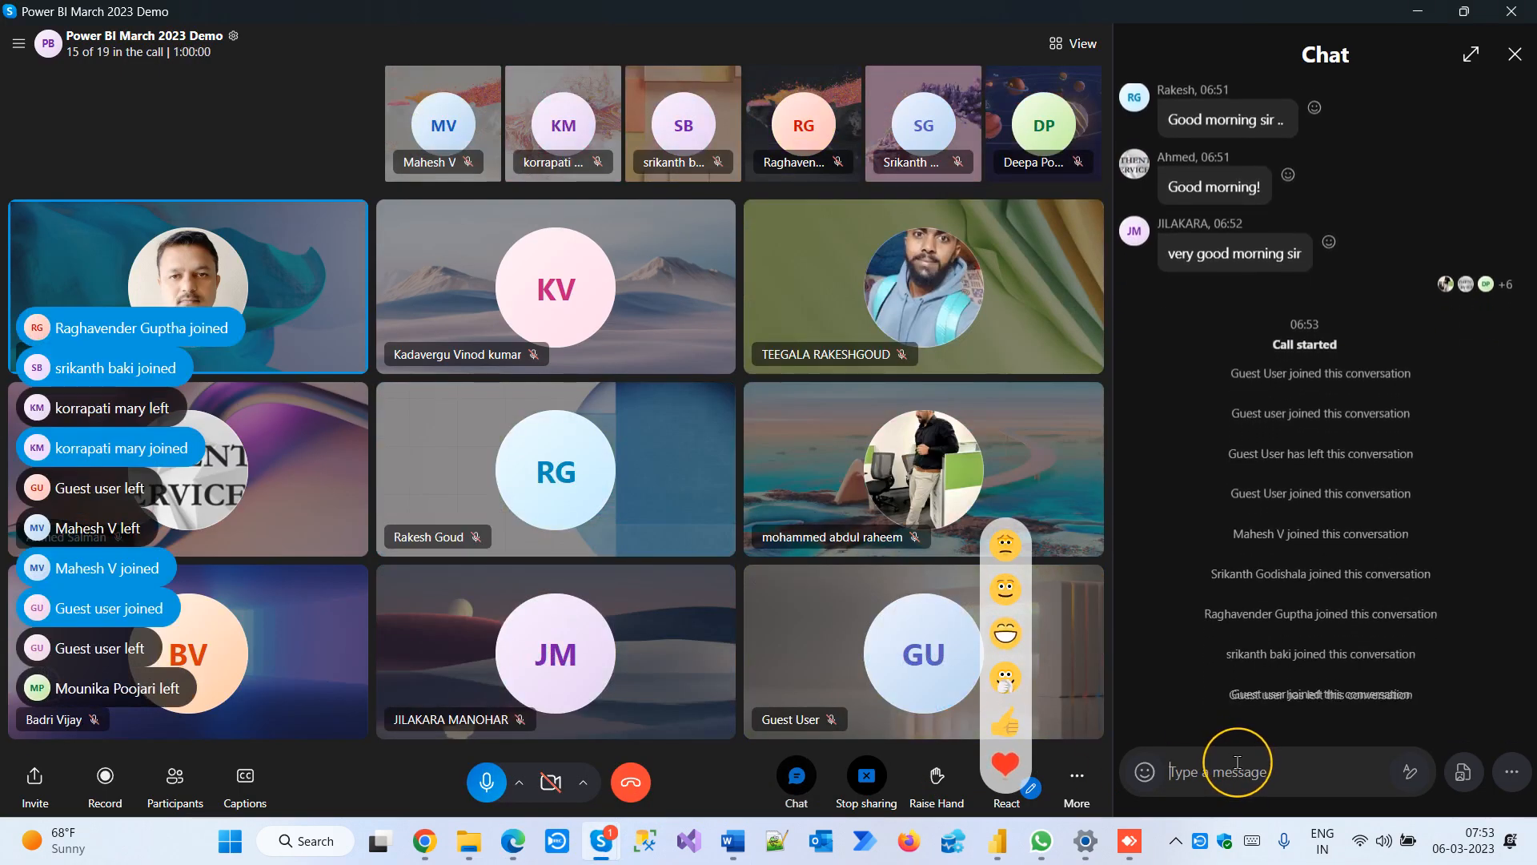
{"action": "key", "text": "ctrl+v"}
{"action": "left_click", "coordinate": [1509, 773]}
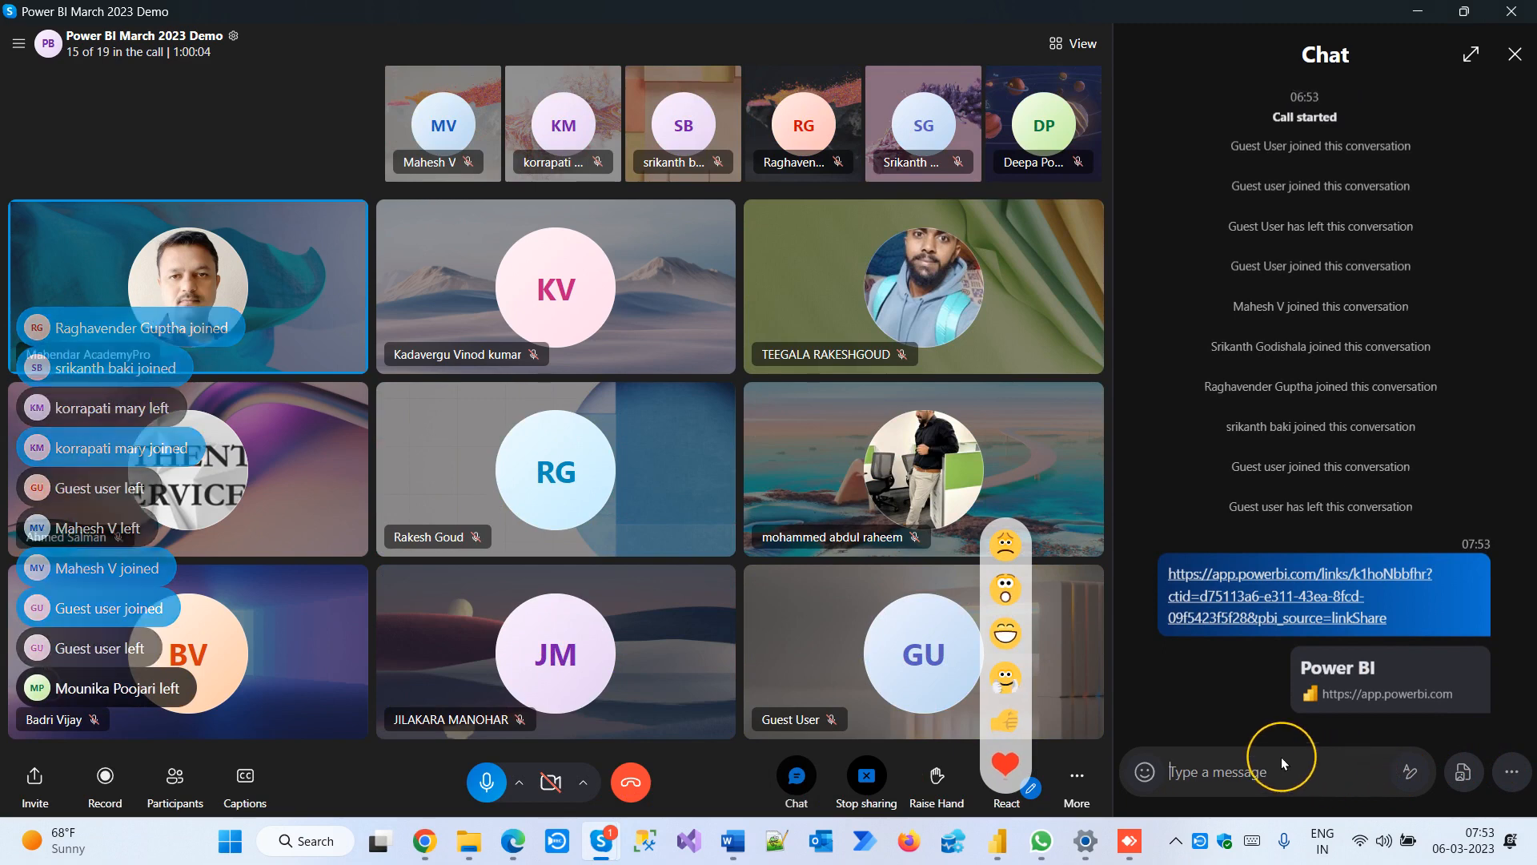
{"action": "left_click", "coordinate": [1417, 23]}
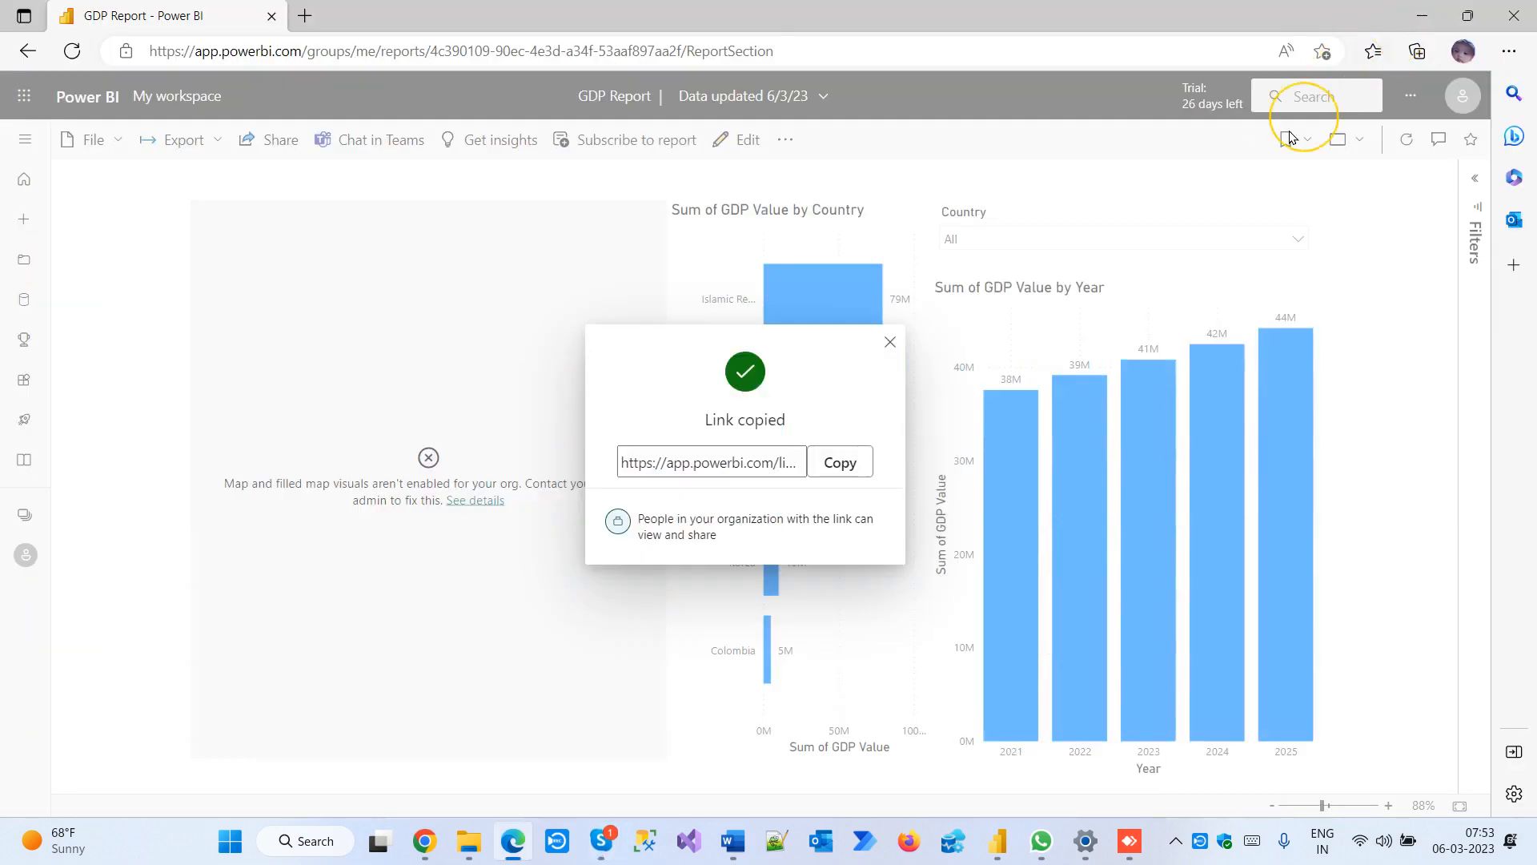
{"action": "left_click", "coordinate": [890, 341]}
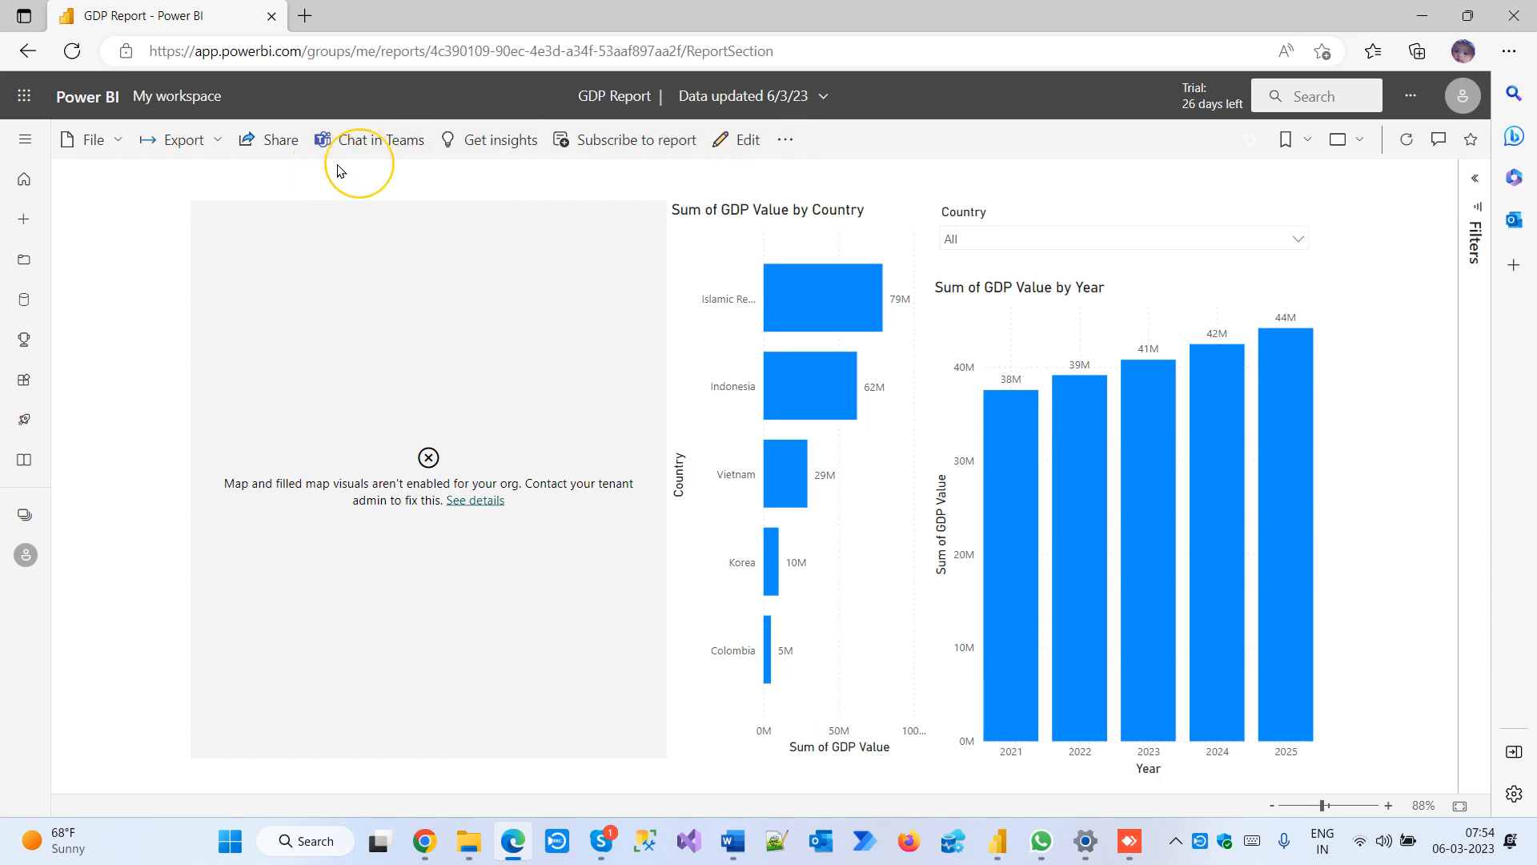
Export only the current page of GDP Report to PDF with Current Values
{"action": "left_click", "coordinate": [205, 151]}
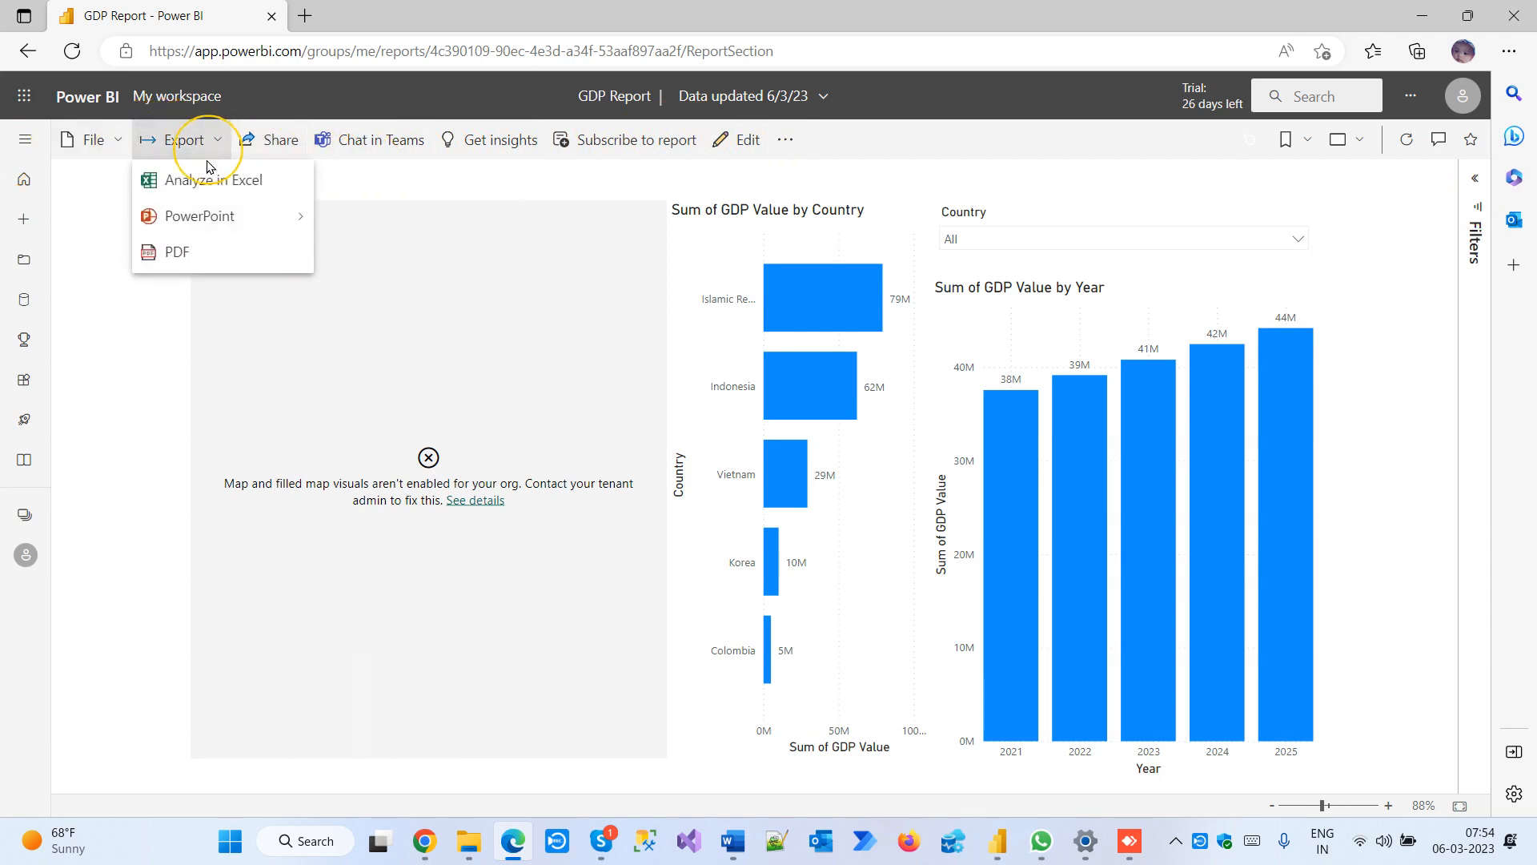
{"action": "mouse_move", "coordinate": [232, 225]}
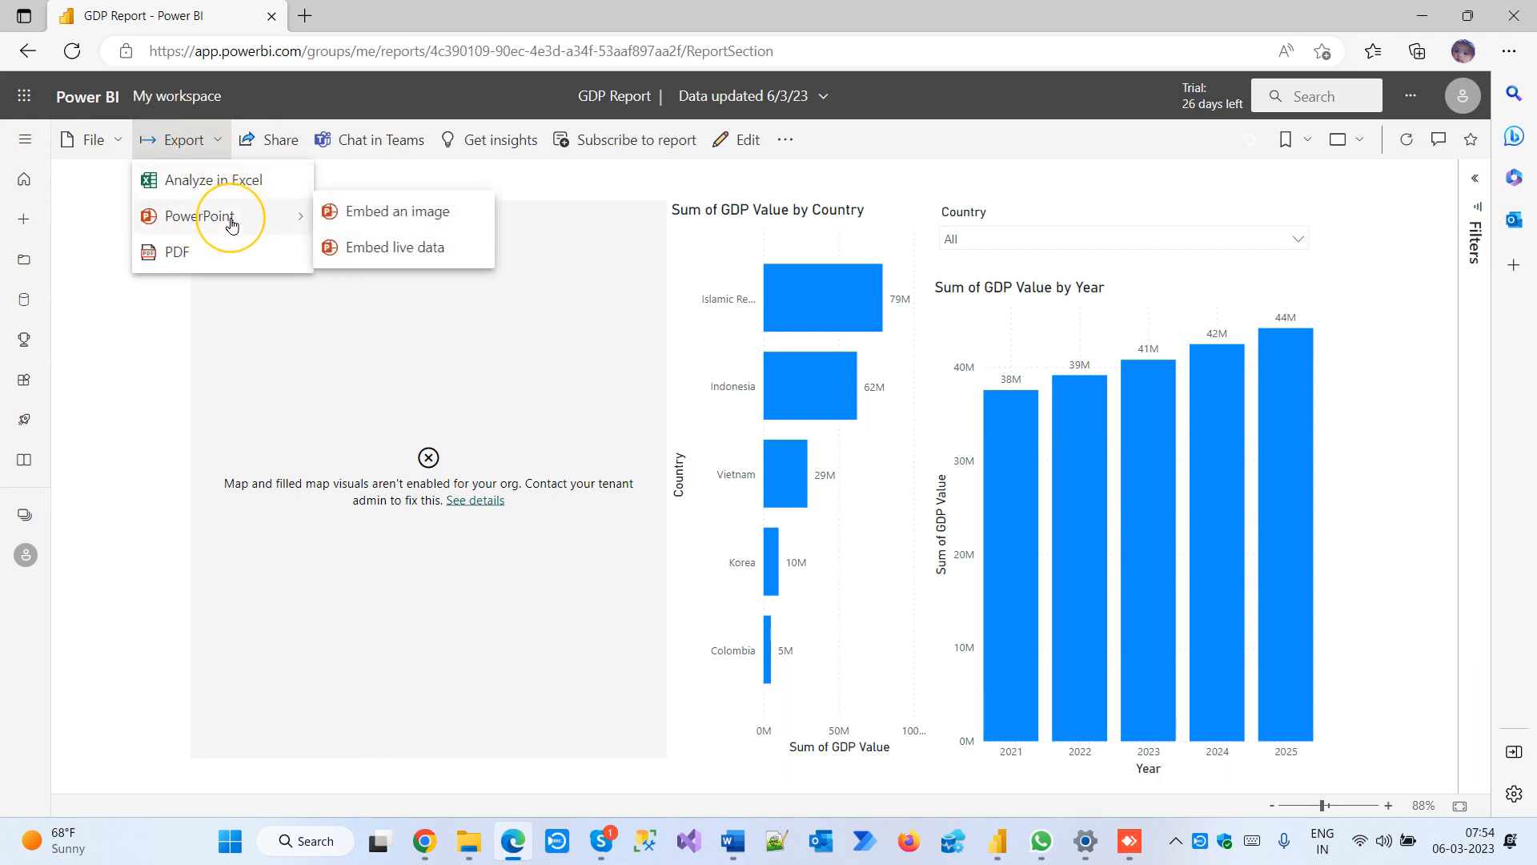
{"action": "left_click", "coordinate": [207, 265]}
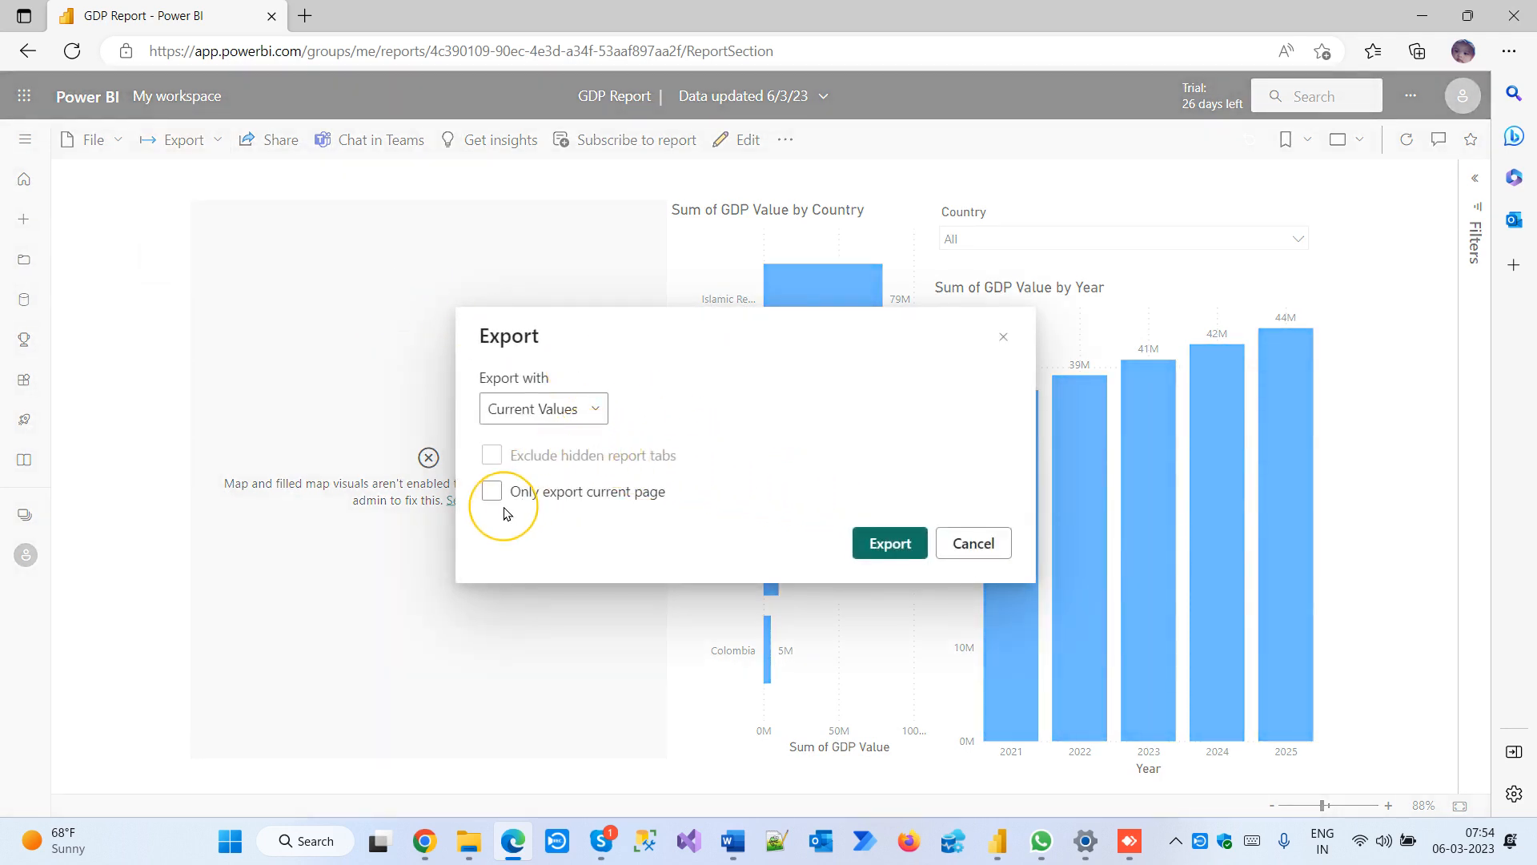
{"action": "left_click", "coordinate": [597, 408]}
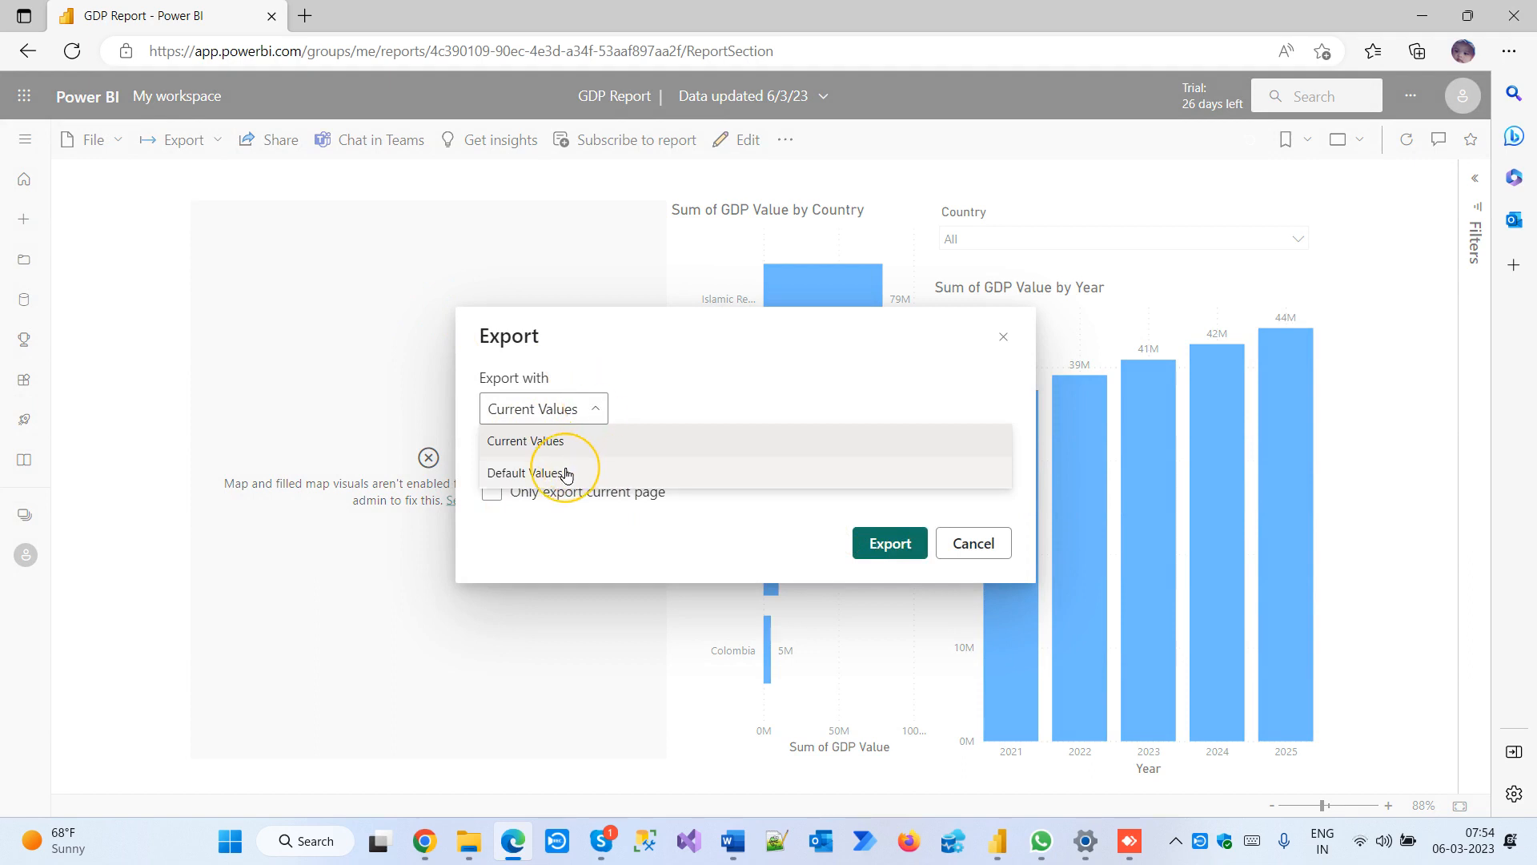
{"action": "left_click", "coordinate": [713, 380]}
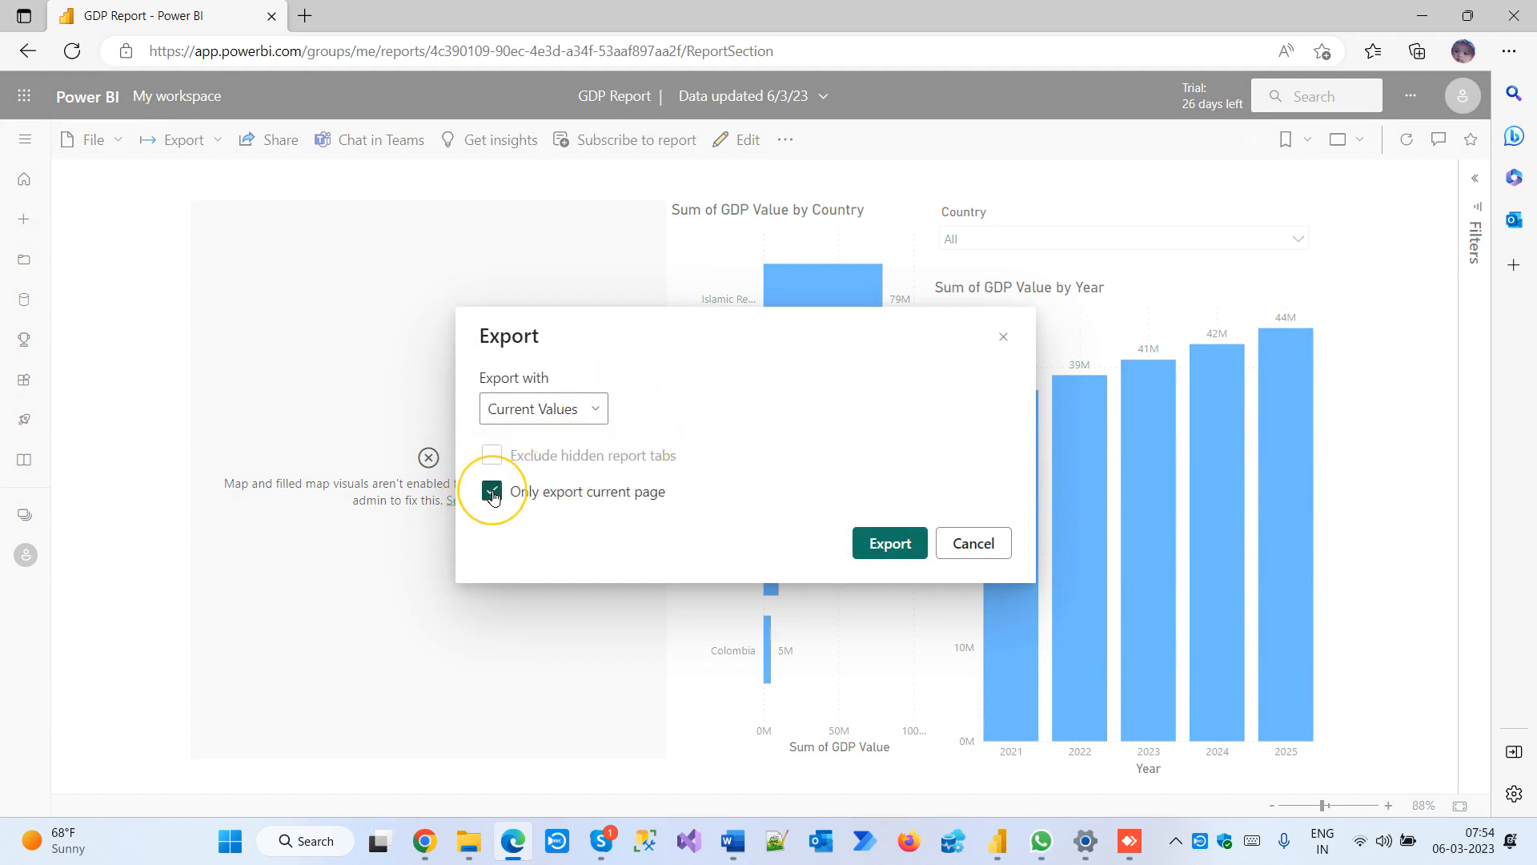
{"action": "left_click", "coordinate": [491, 494]}
{"action": "left_click", "coordinate": [890, 541]}
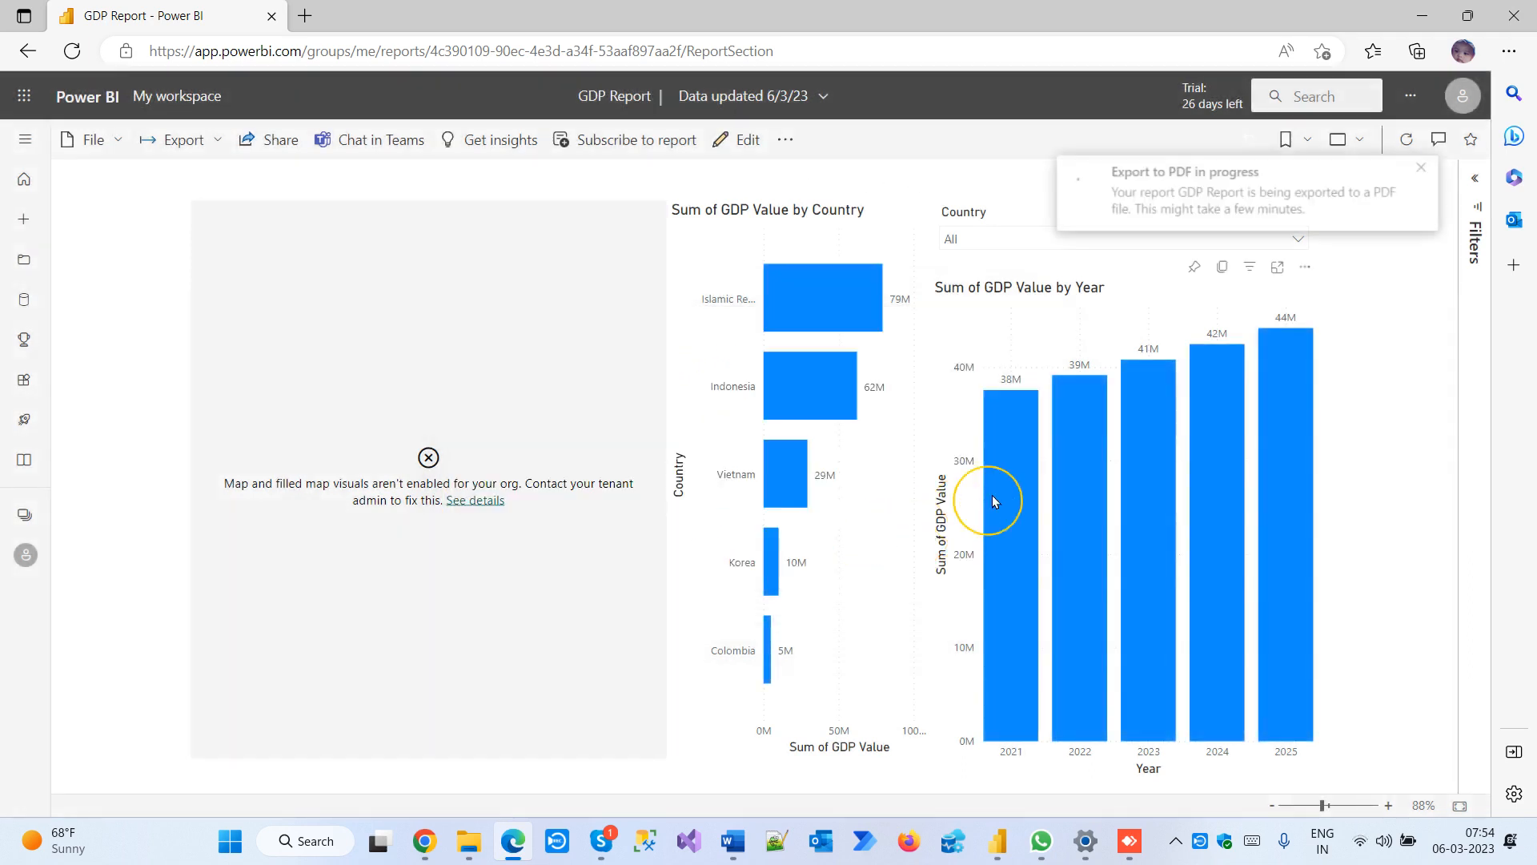
{"action": "mouse_move", "coordinate": [1022, 479]}
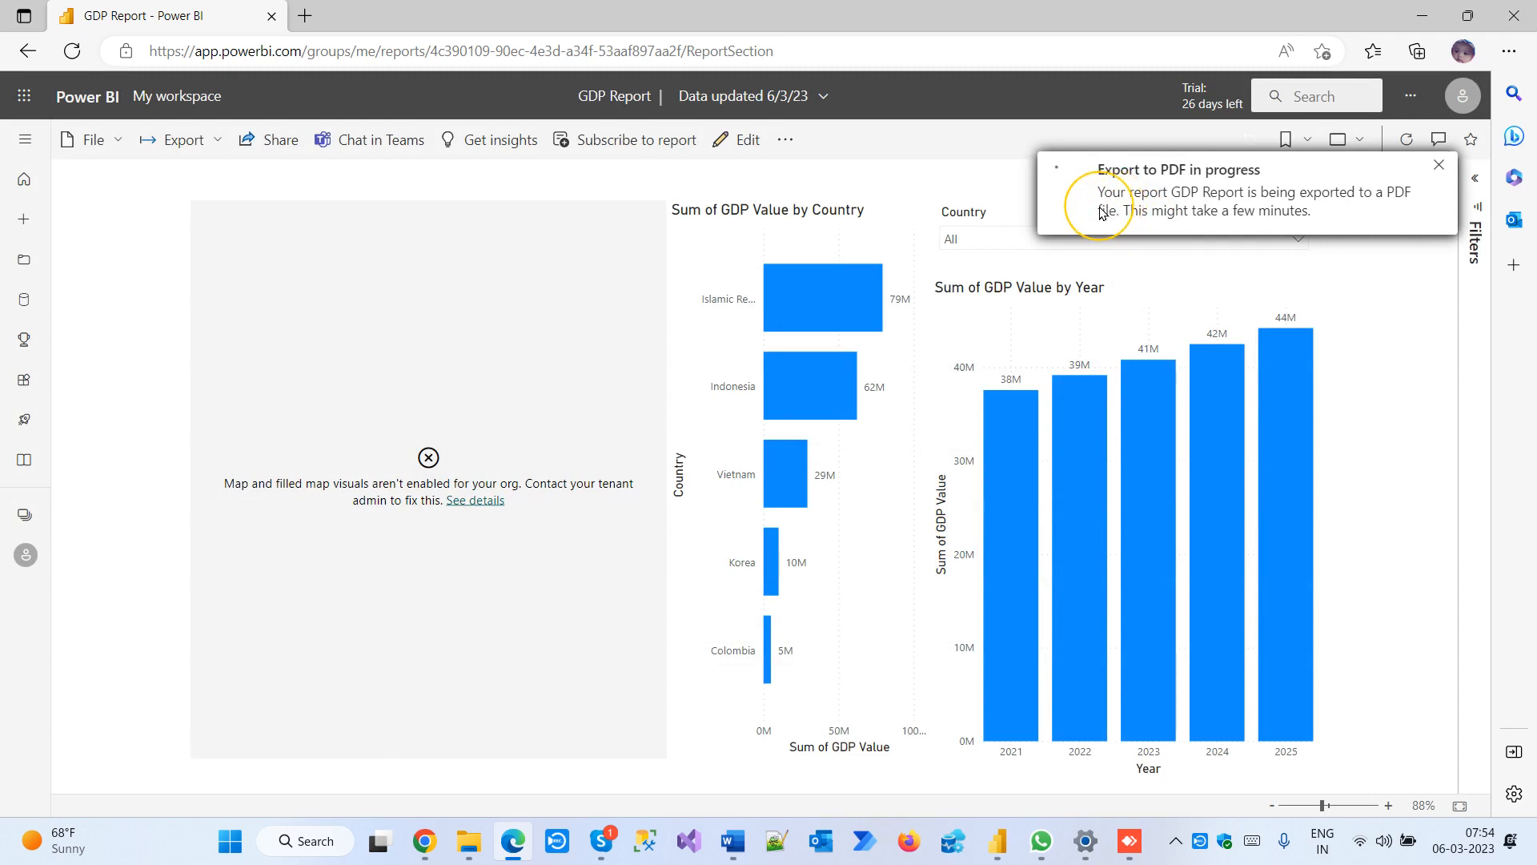
Export GDP Report with Analyze in Excel and allow the site to download multiple files
{"action": "left_click", "coordinate": [116, 153]}
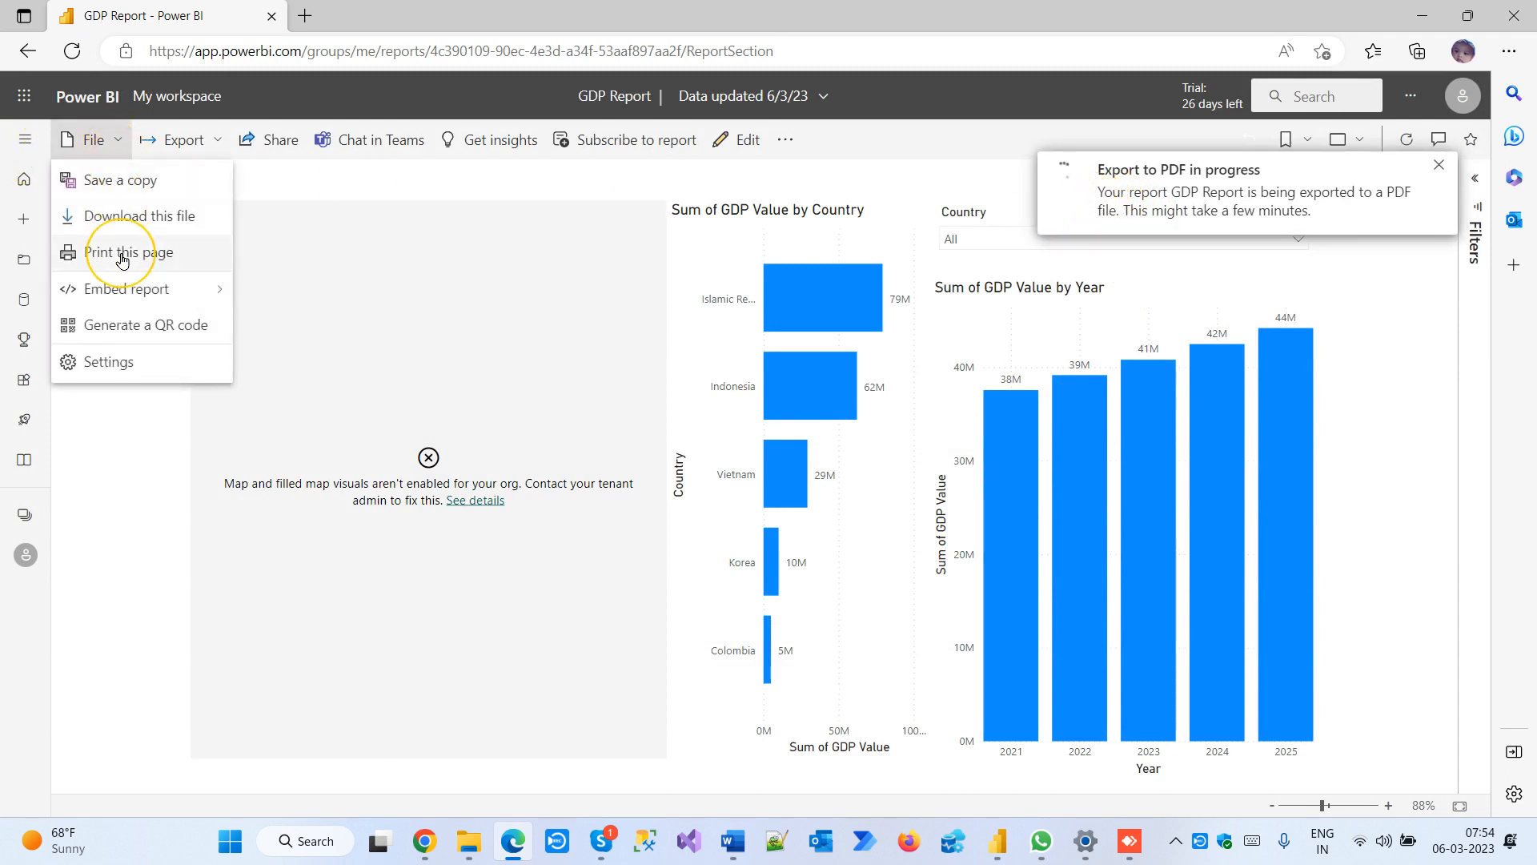
{"action": "left_click", "coordinate": [172, 152]}
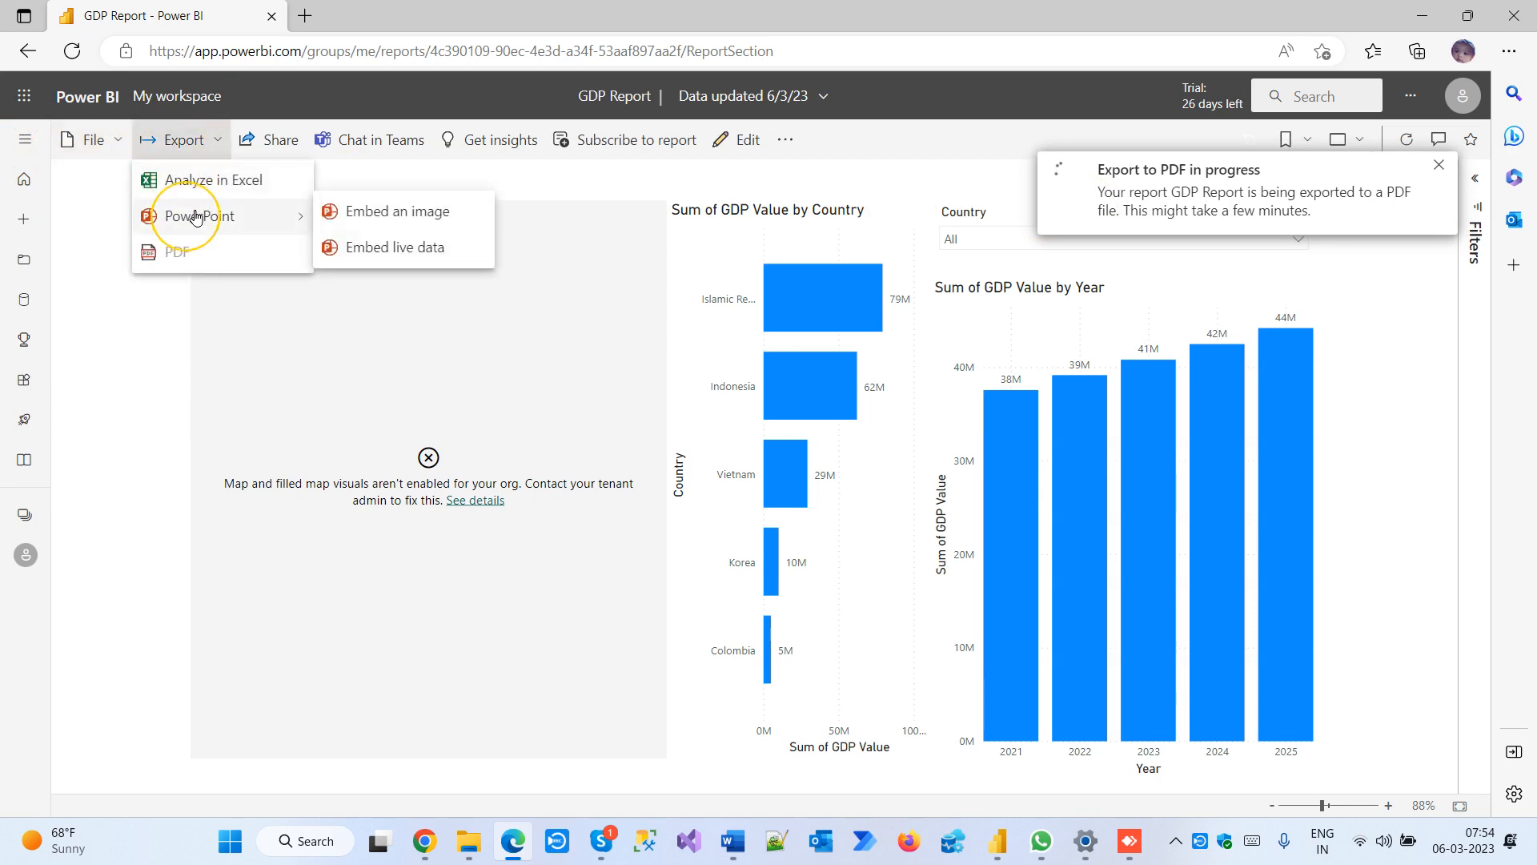
{"action": "left_click", "coordinate": [228, 181]}
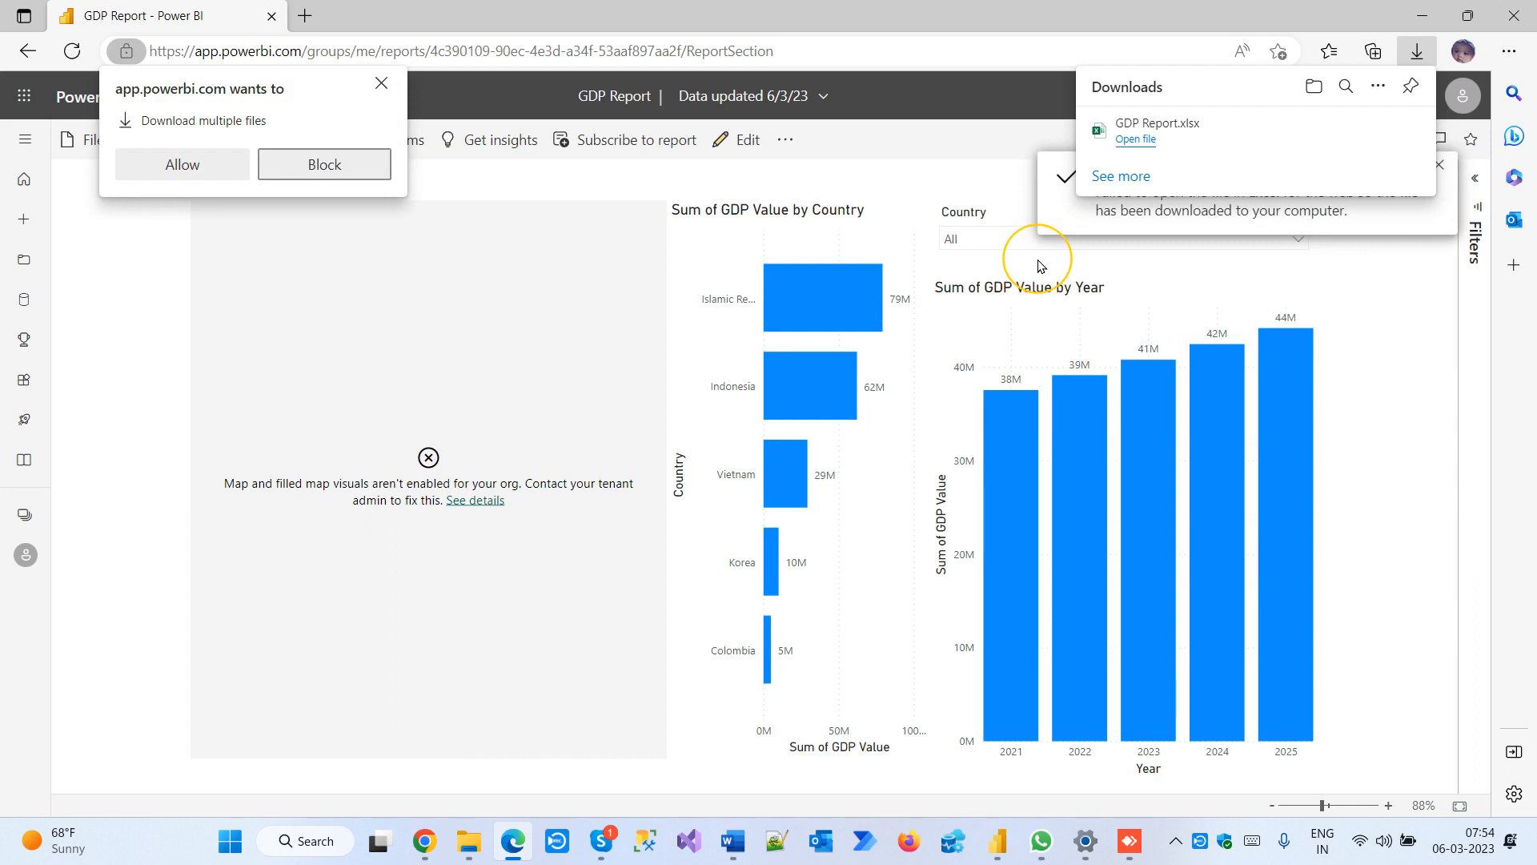
{"action": "left_click", "coordinate": [173, 163]}
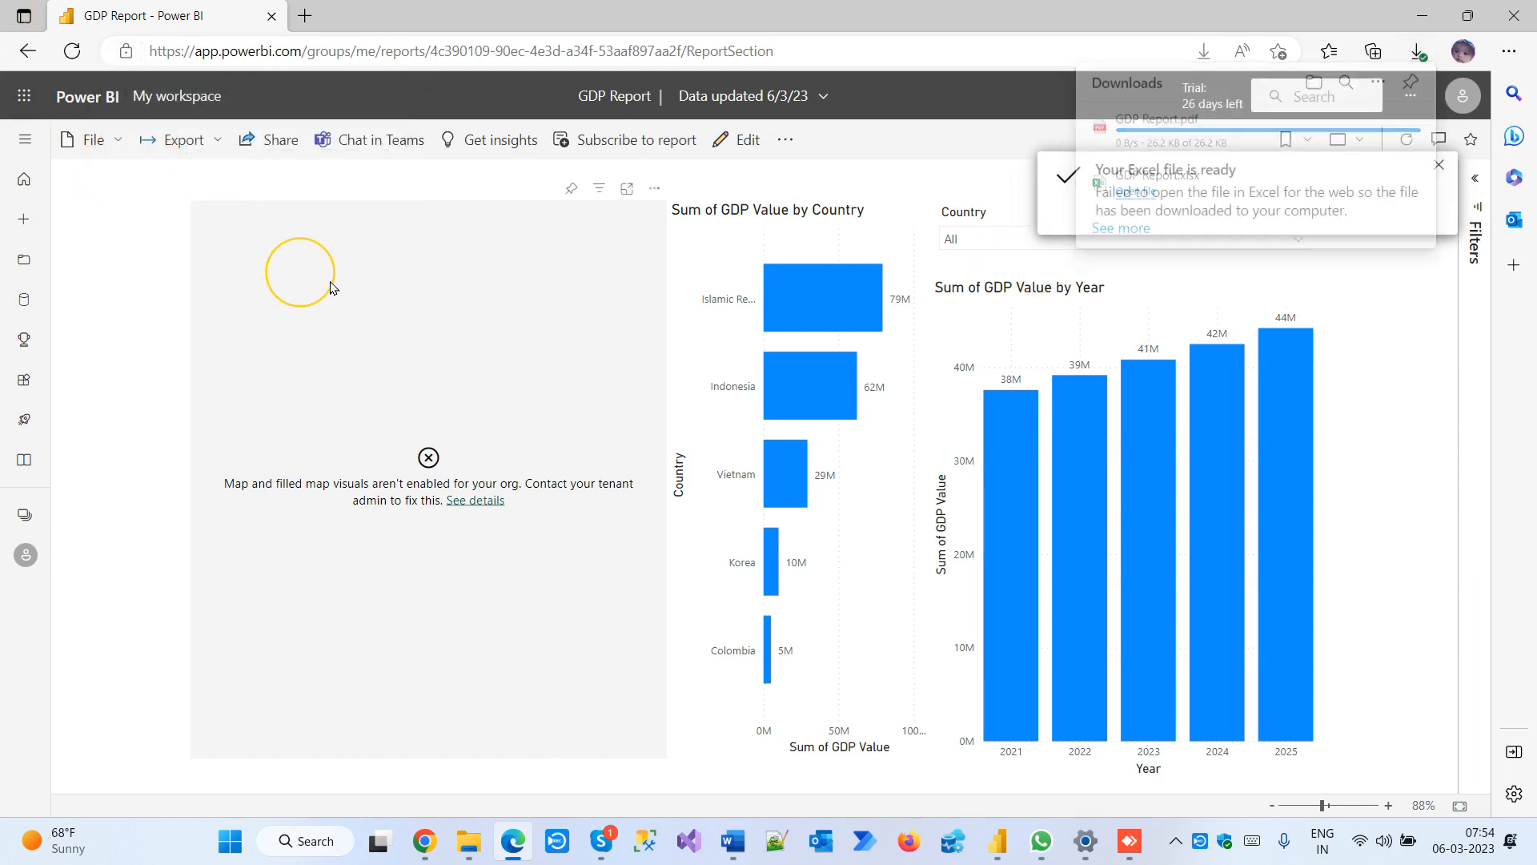
{"action": "mouse_move", "coordinate": [797, 334]}
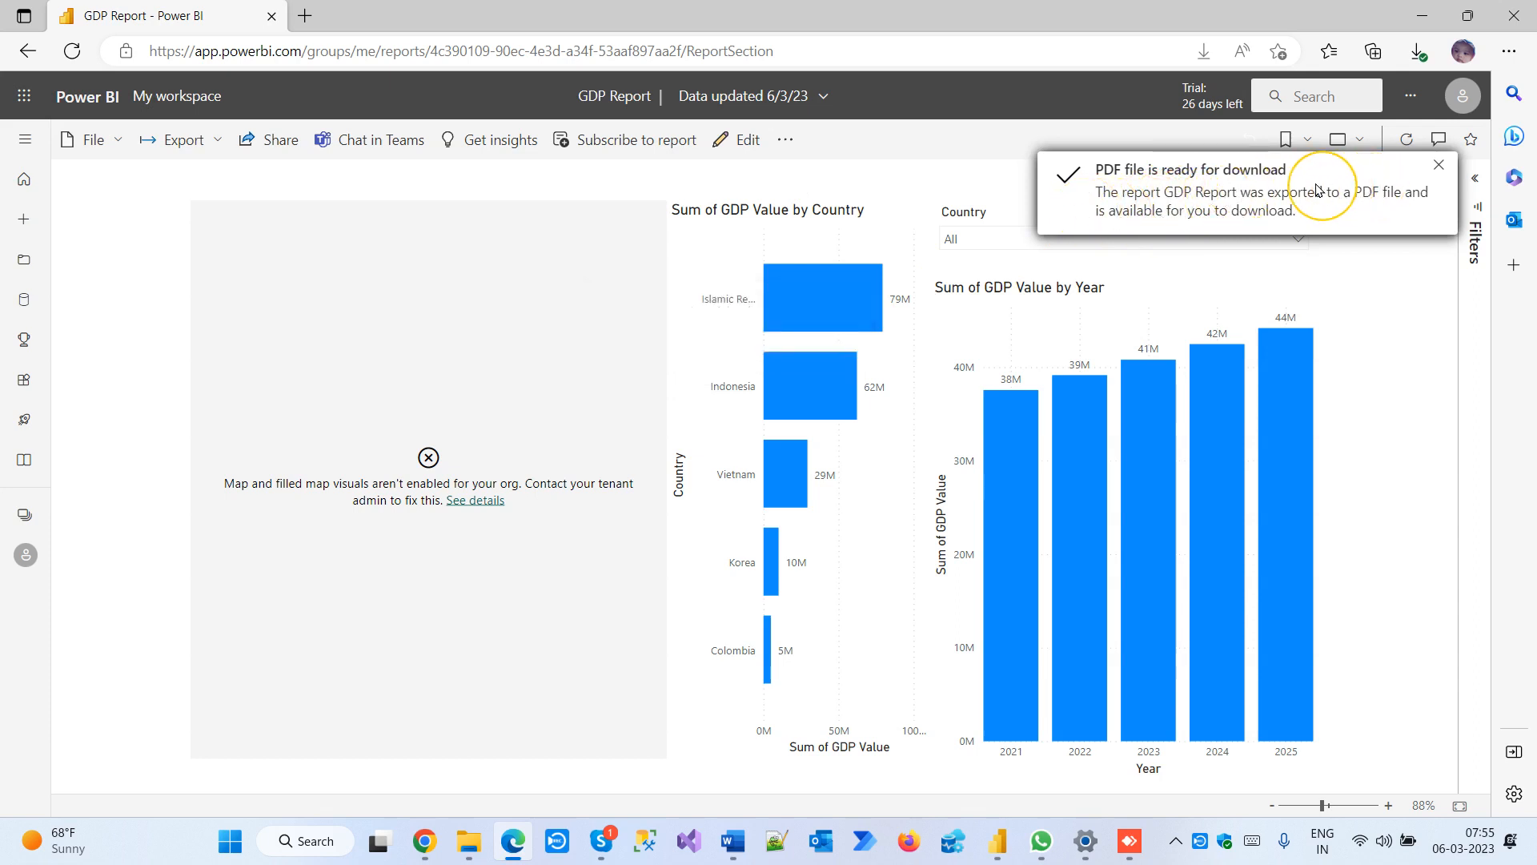
Open the downloaded GDP Report.pdf, look over its exported page, and close it
{"action": "left_click", "coordinate": [1417, 51]}
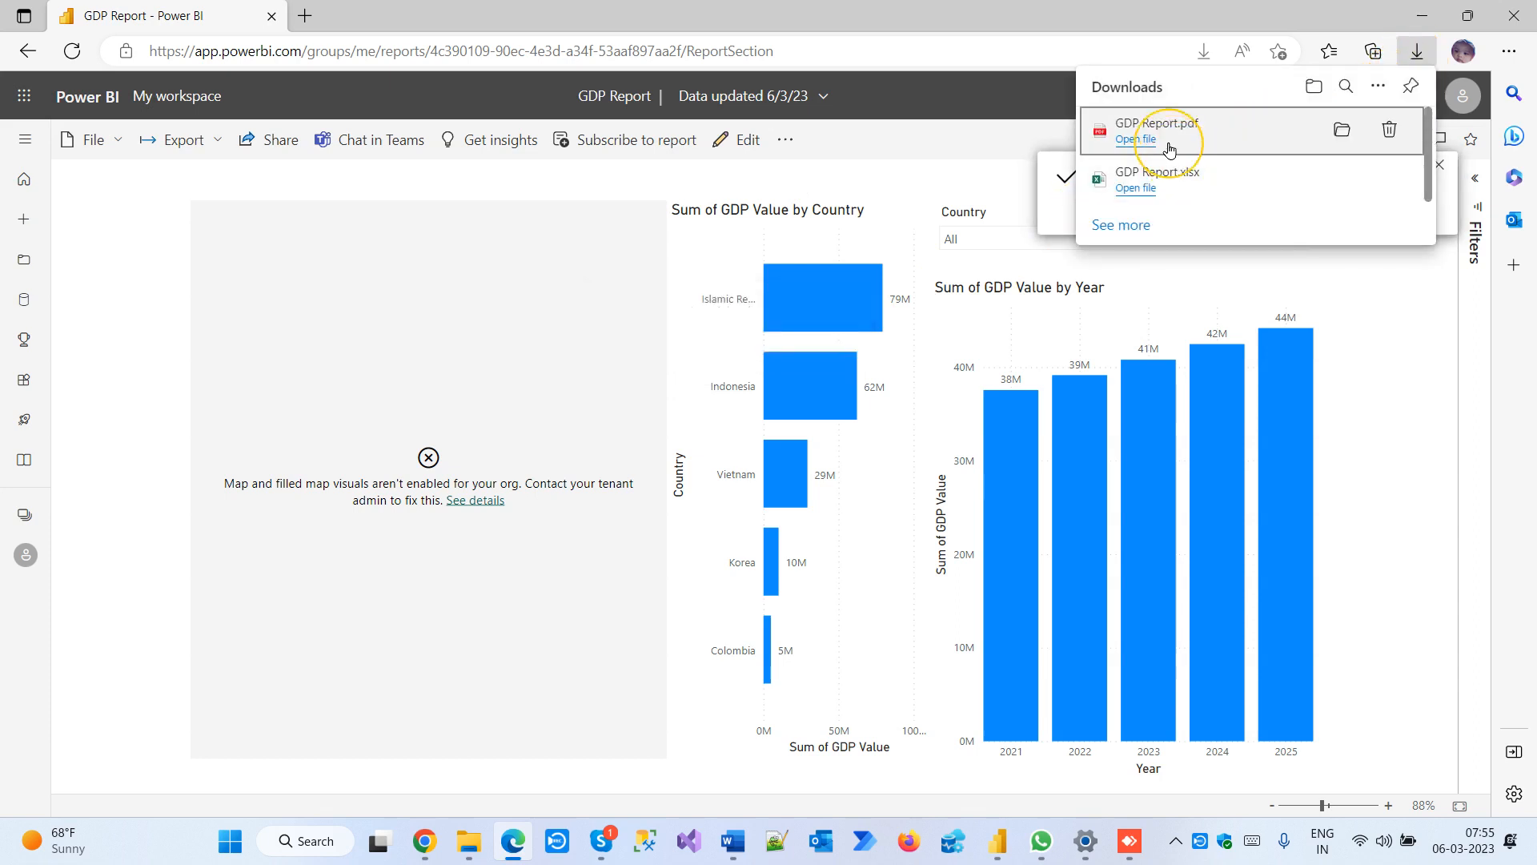
{"action": "left_click", "coordinate": [1136, 140]}
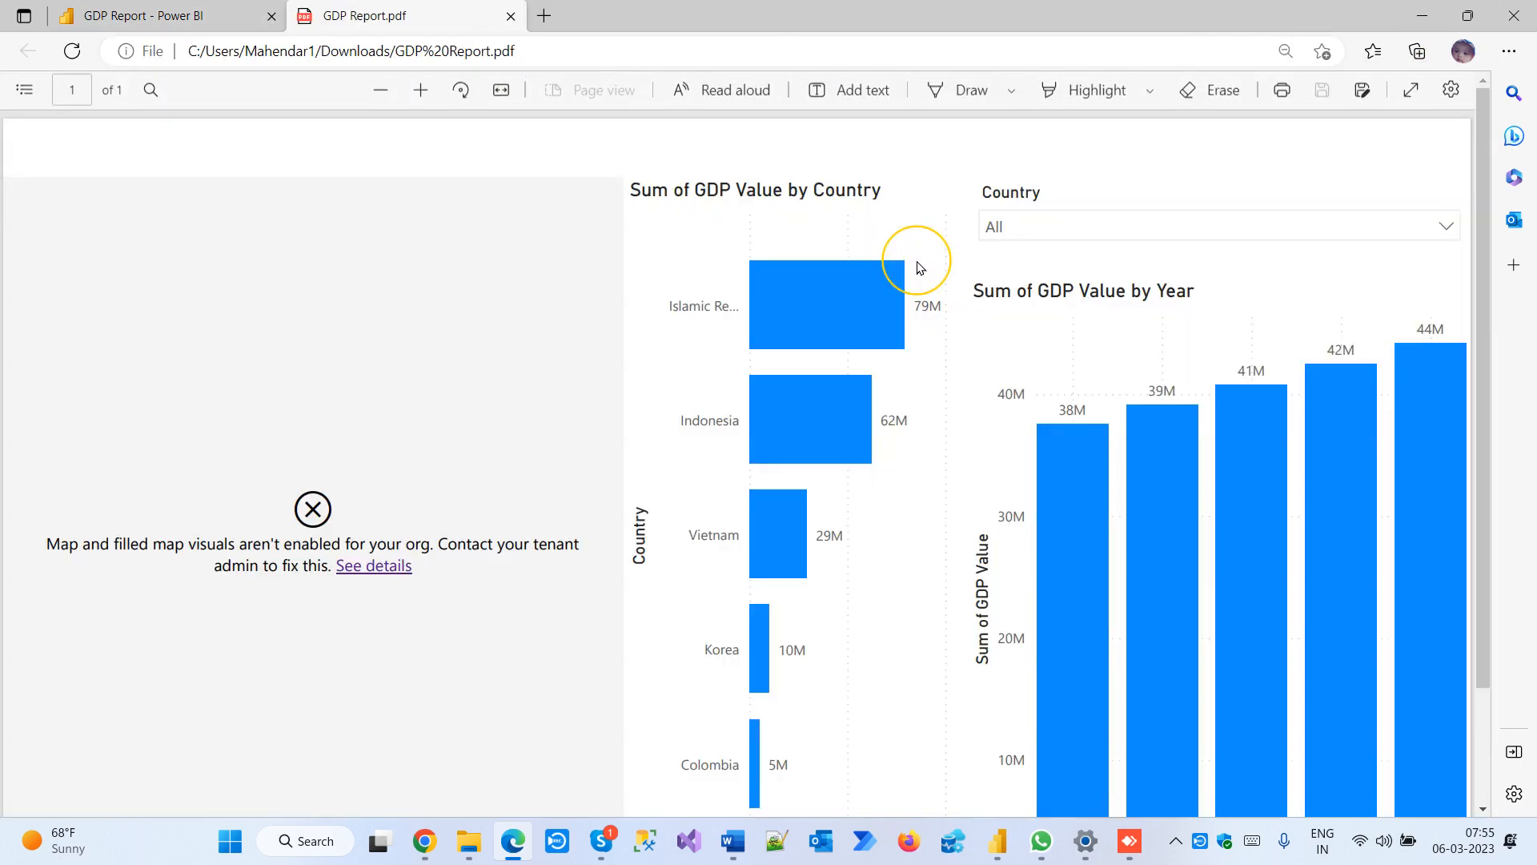
{"action": "scroll", "coordinate": [886, 542], "scroll_direction": "down", "scroll_amount": 2}
{"action": "scroll", "coordinate": [881, 537], "scroll_direction": "up", "scroll_amount": 2}
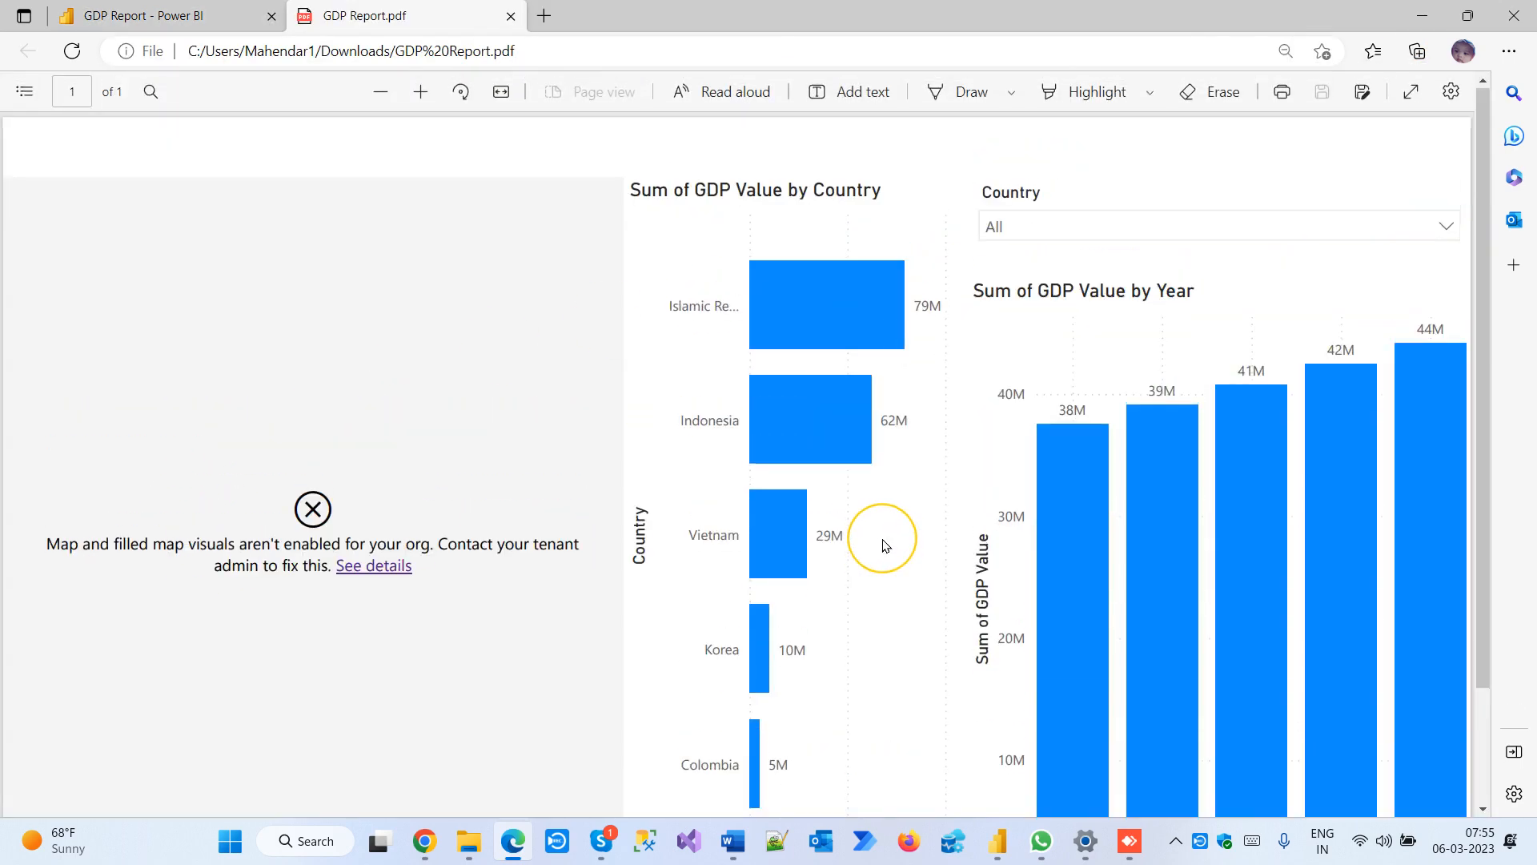
{"action": "left_click", "coordinate": [510, 16]}
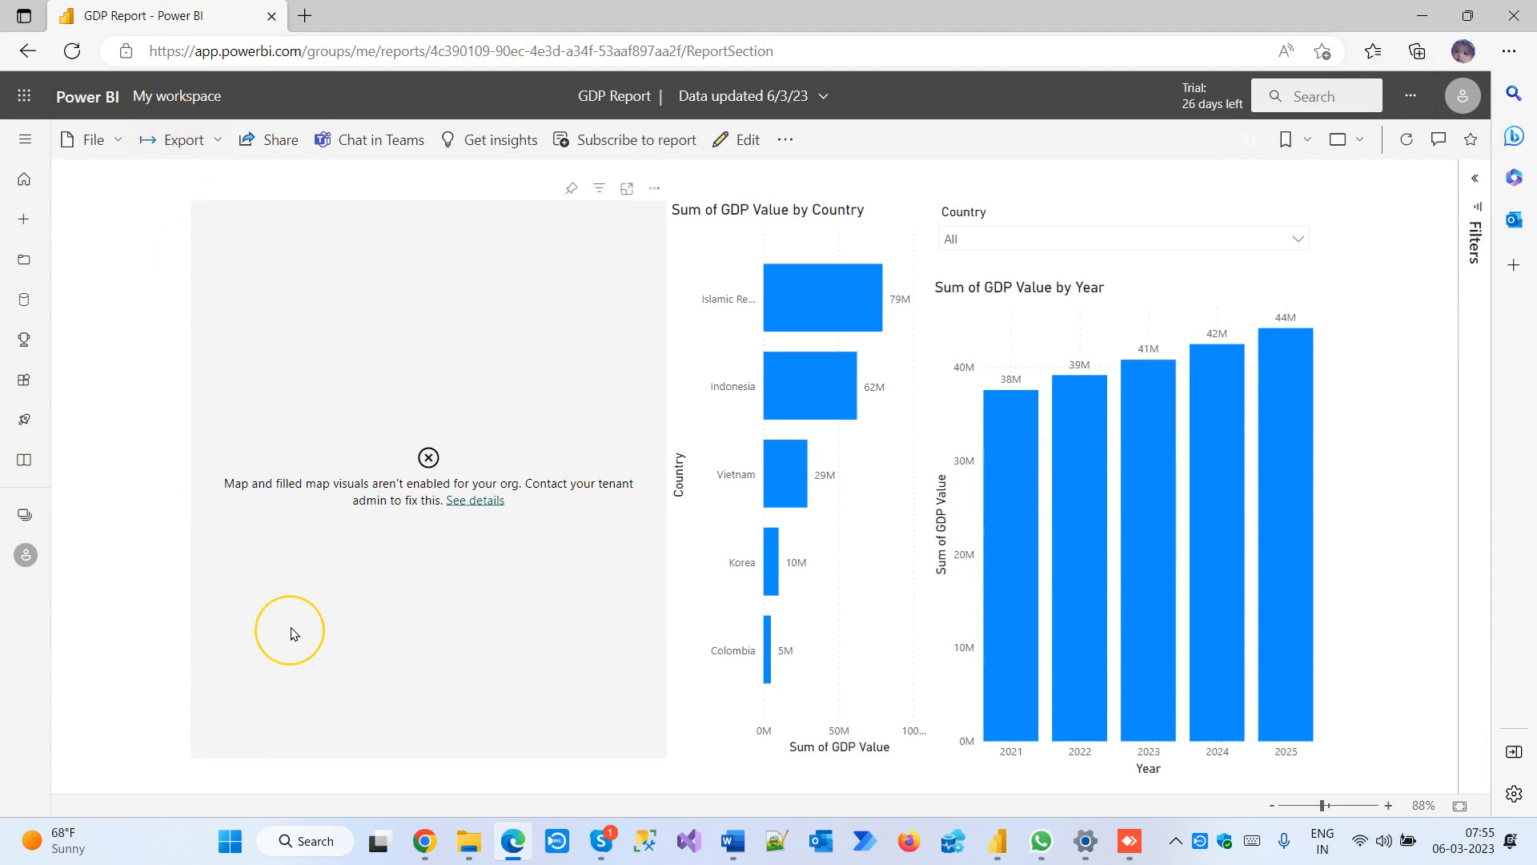
Switch to the Downloads folder in File Explorer, sort it by date modified with newest first, and collapse the Application and Application extension groups
{"action": "left_click", "coordinate": [478, 838]}
{"action": "left_click", "coordinate": [574, 742]}
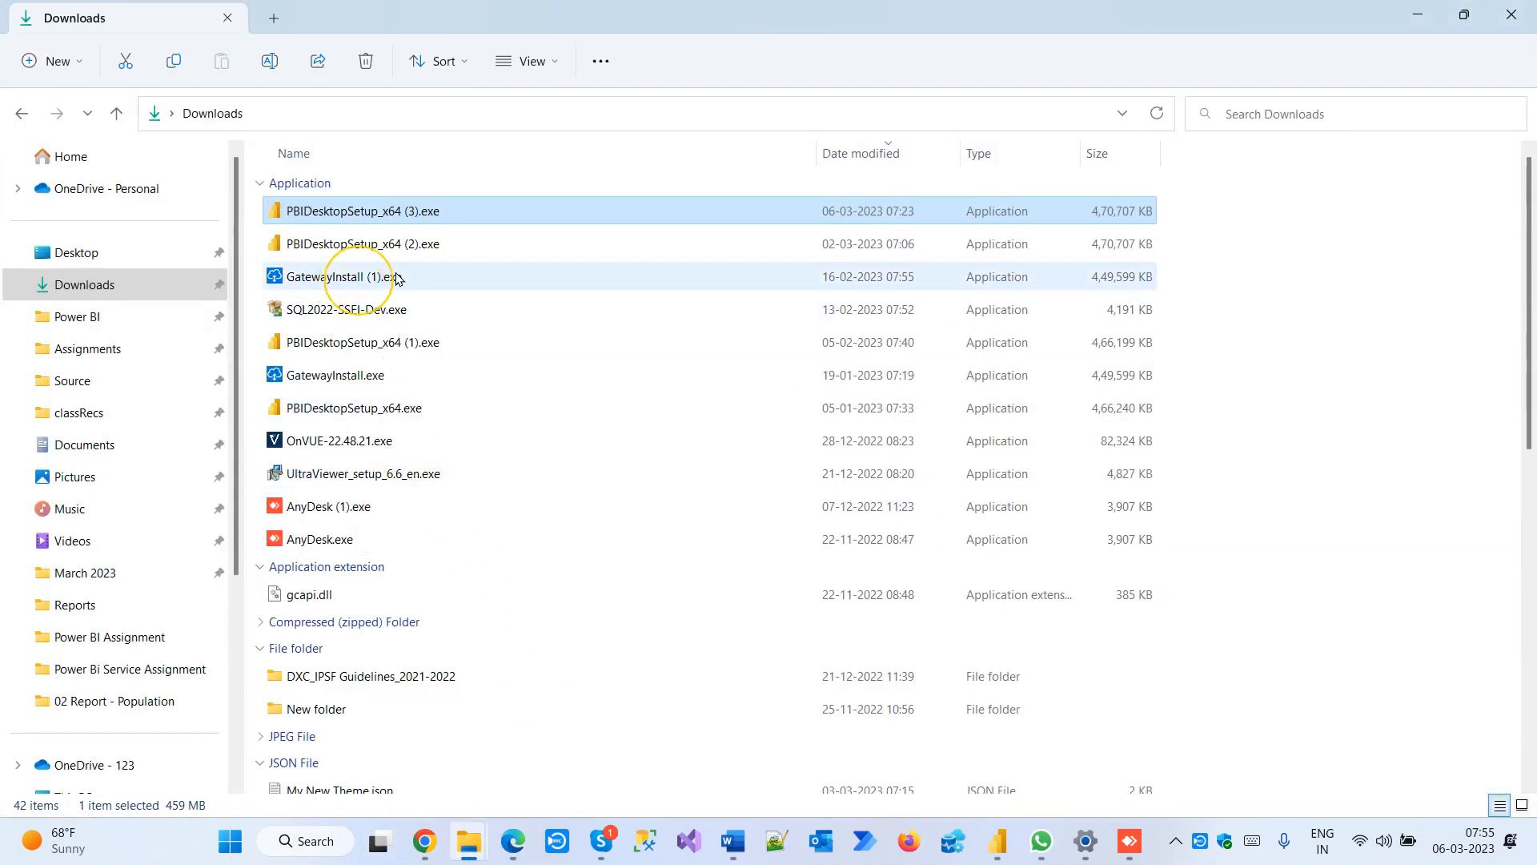
{"action": "left_click", "coordinate": [904, 163]}
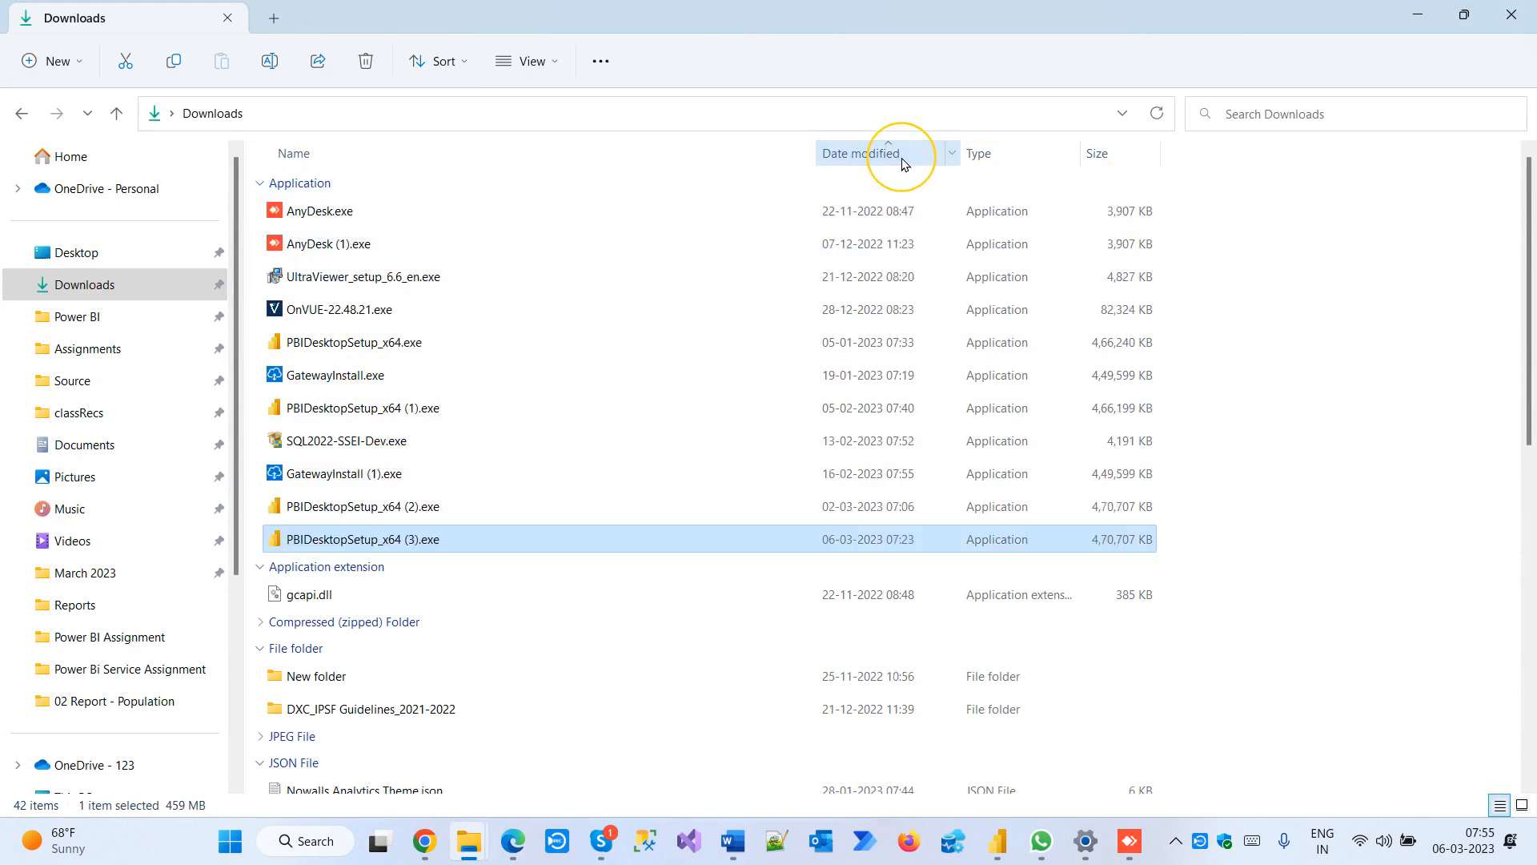
{"action": "left_click", "coordinate": [904, 163]}
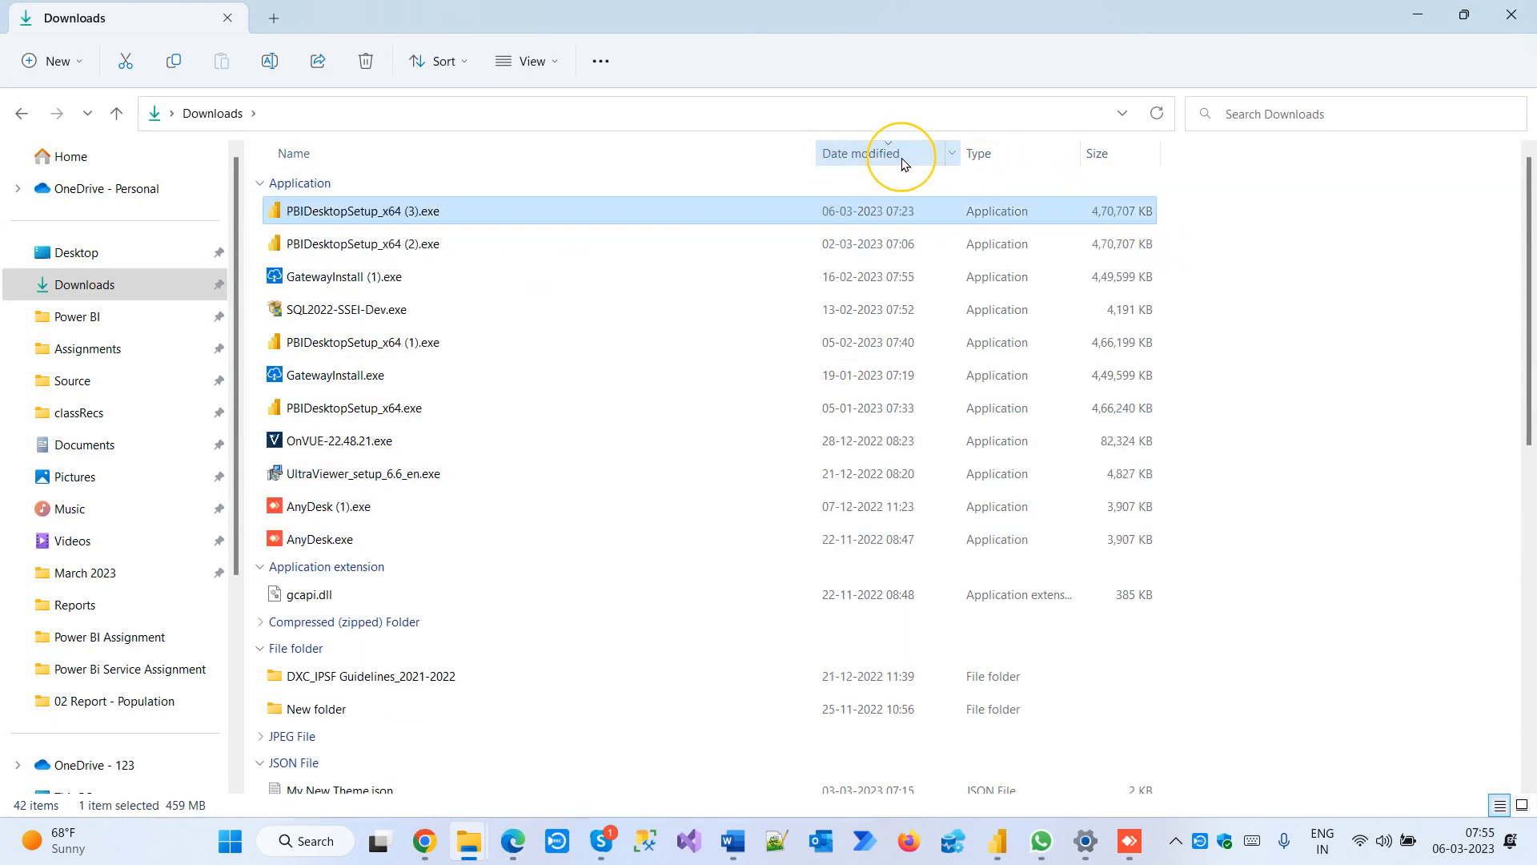
{"action": "left_click", "coordinate": [262, 185]}
{"action": "left_click", "coordinate": [261, 210]}
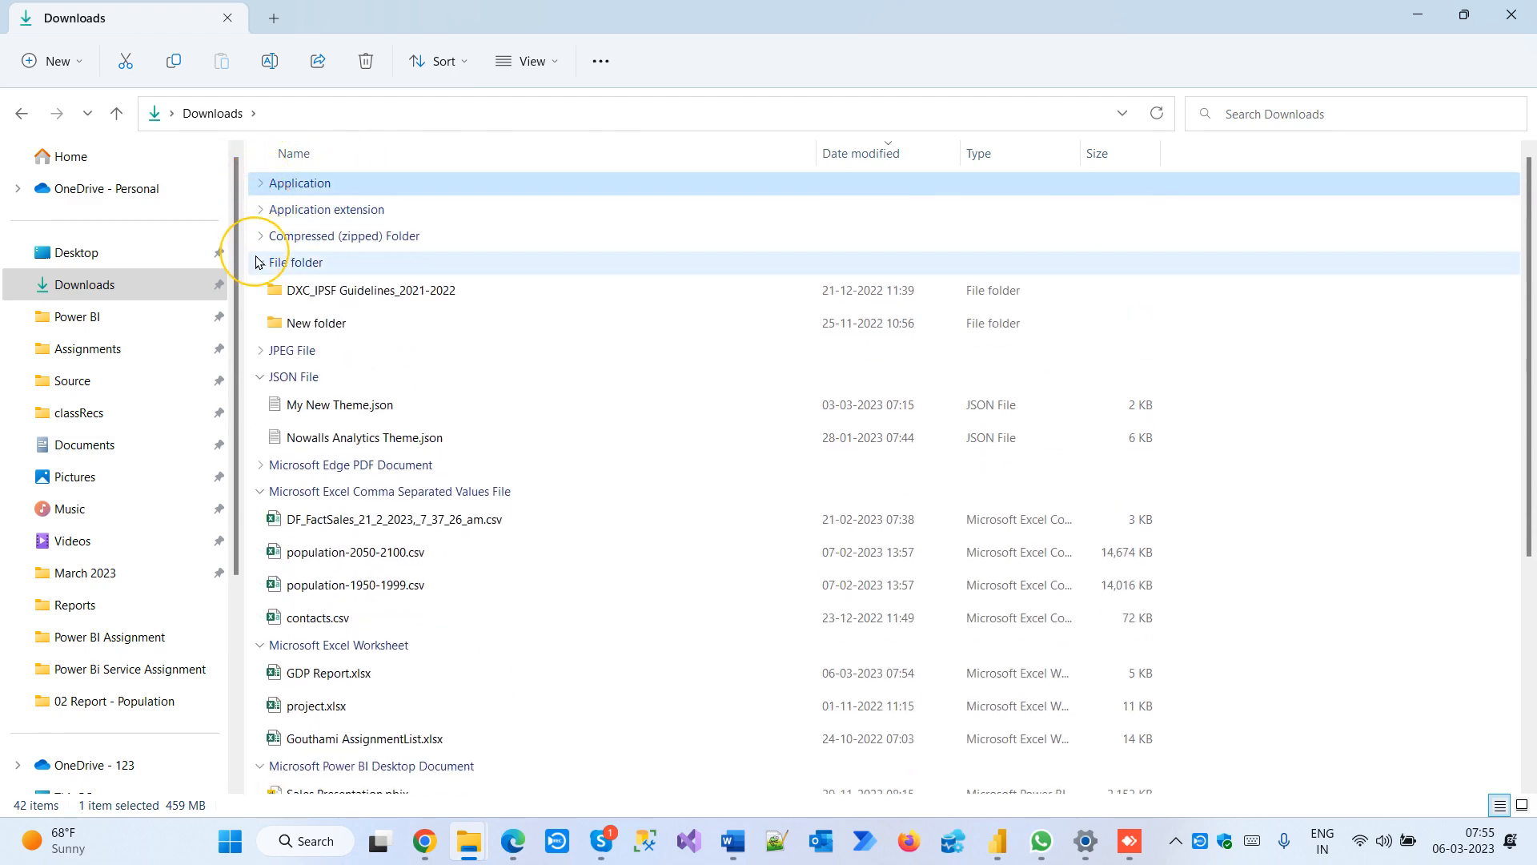
{"action": "left_click", "coordinate": [447, 522]}
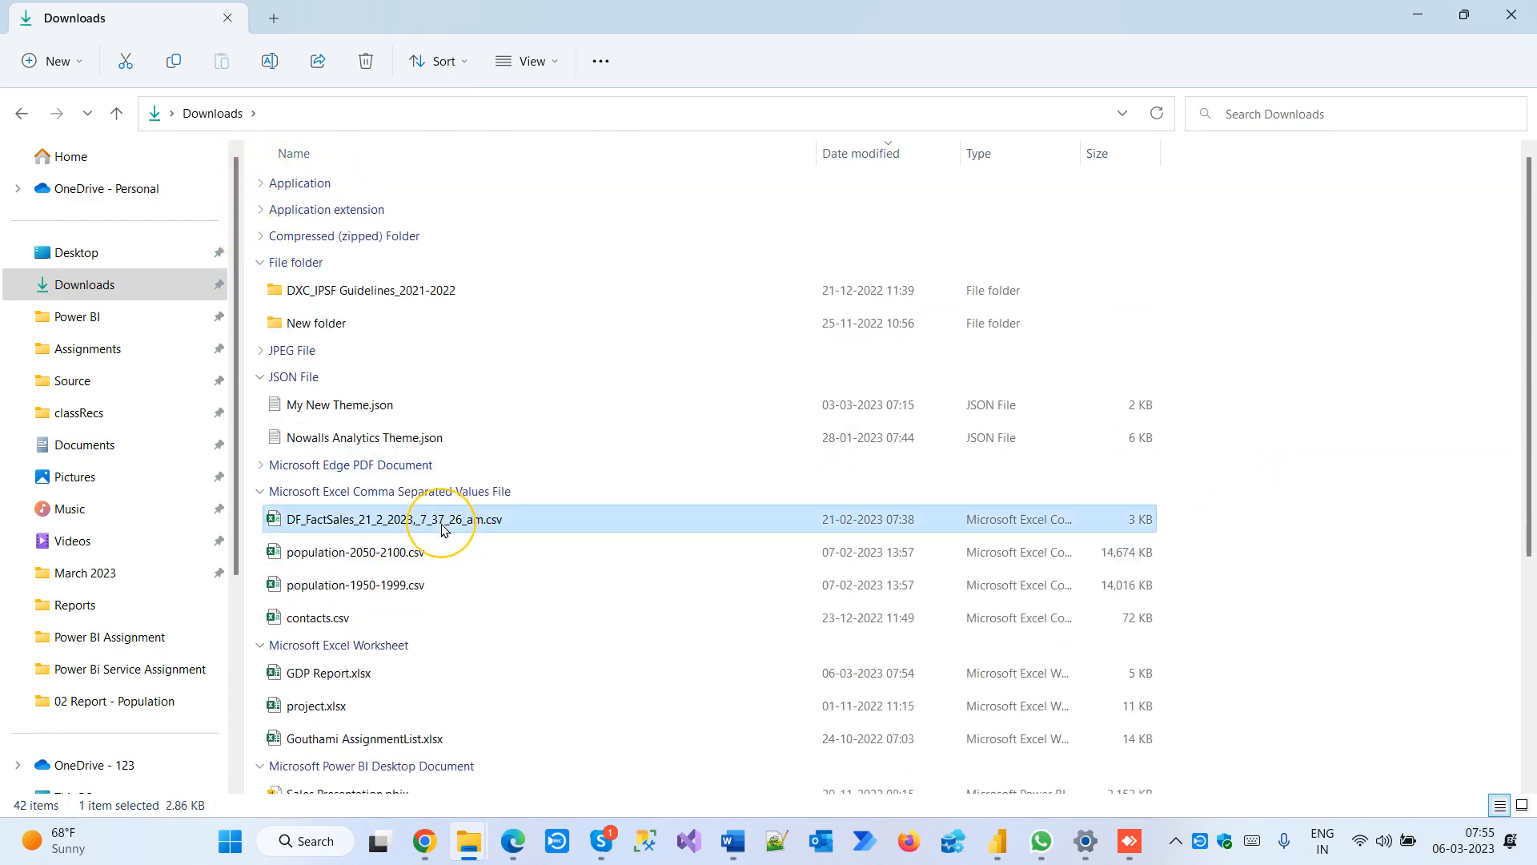
Group the files in the Downloads folder by date modified
{"action": "right_click", "coordinate": [1353, 519]}
{"action": "mouse_move", "coordinate": [1212, 353]}
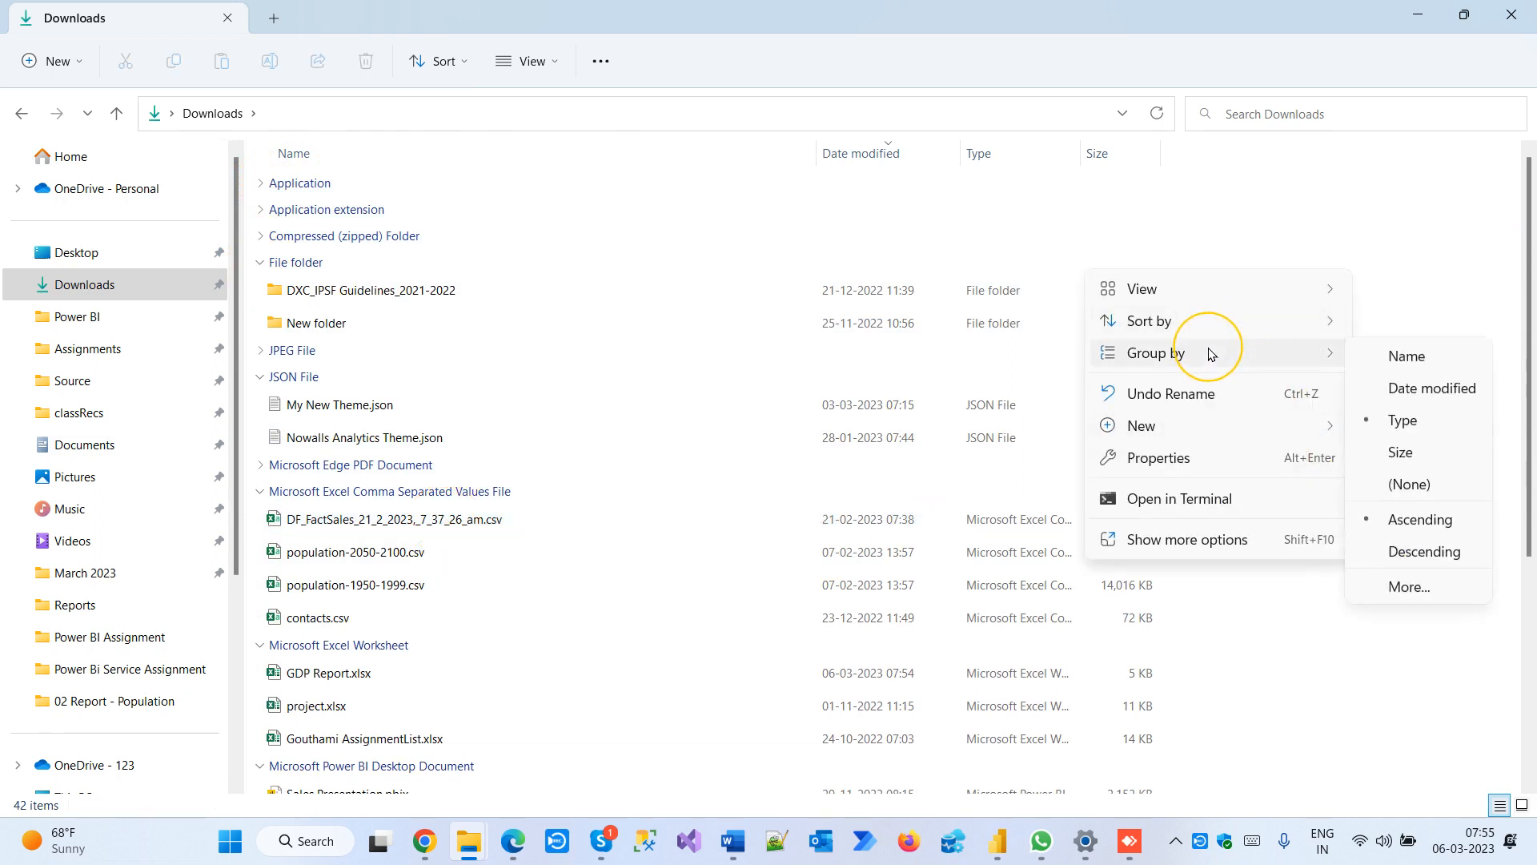
{"action": "left_click", "coordinate": [1461, 357]}
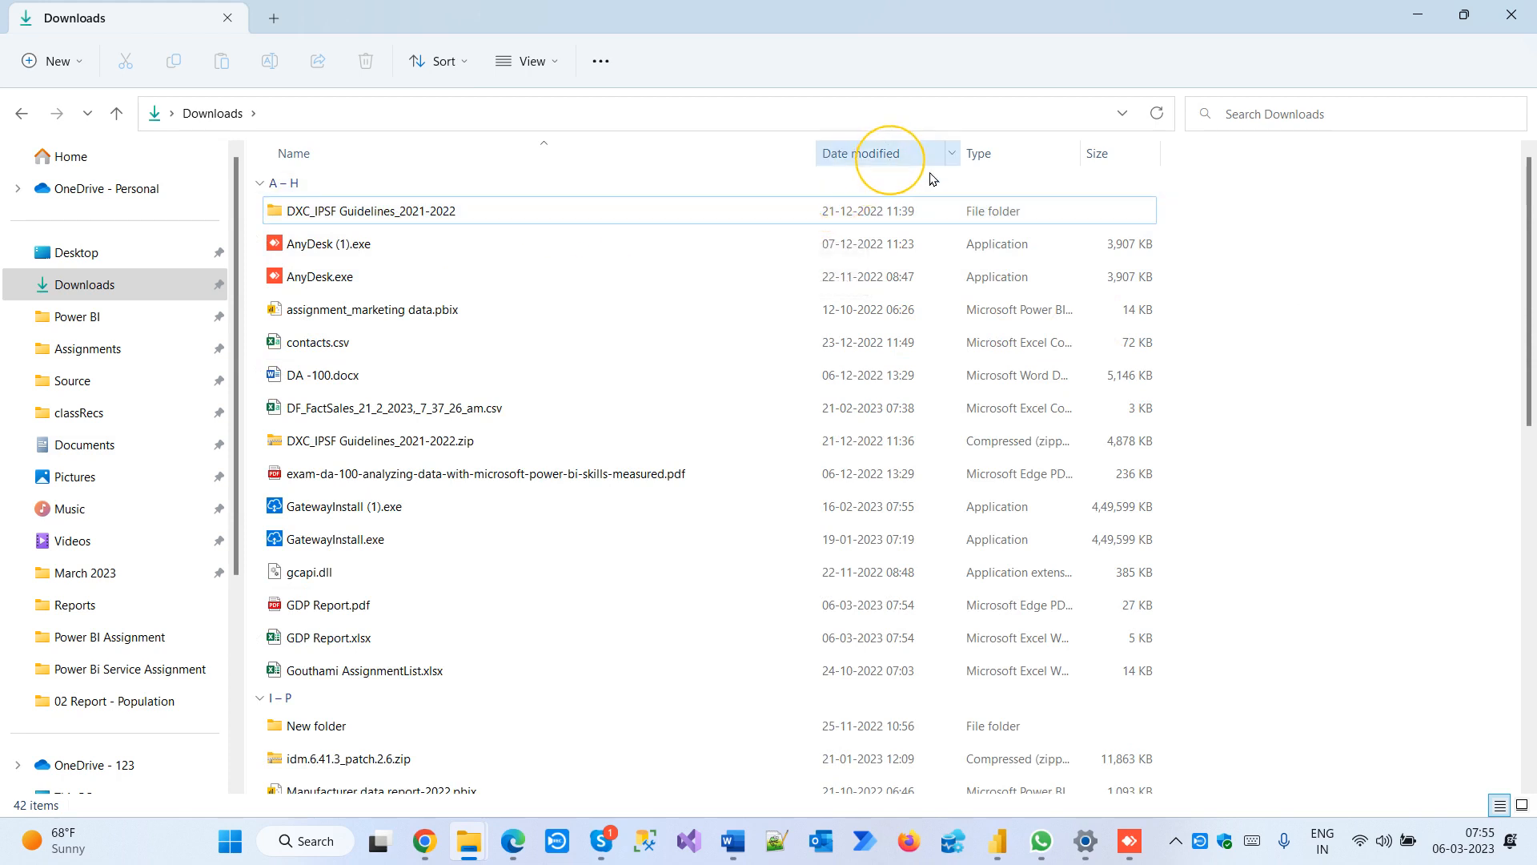
{"action": "right_click", "coordinate": [1285, 243]}
{"action": "mouse_move", "coordinate": [1109, 309]}
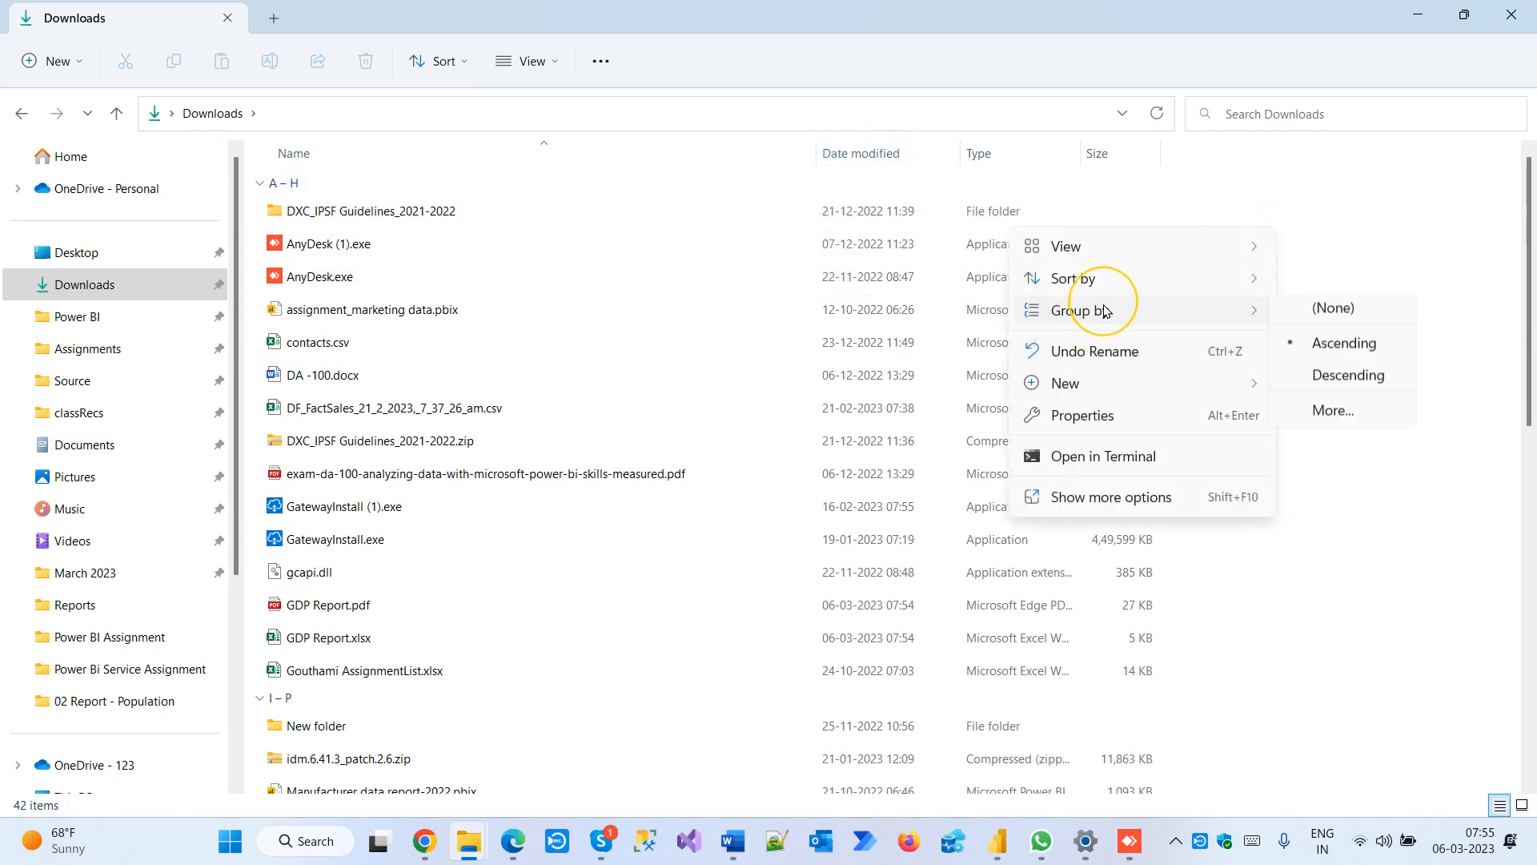
{"action": "left_click", "coordinate": [1399, 340]}
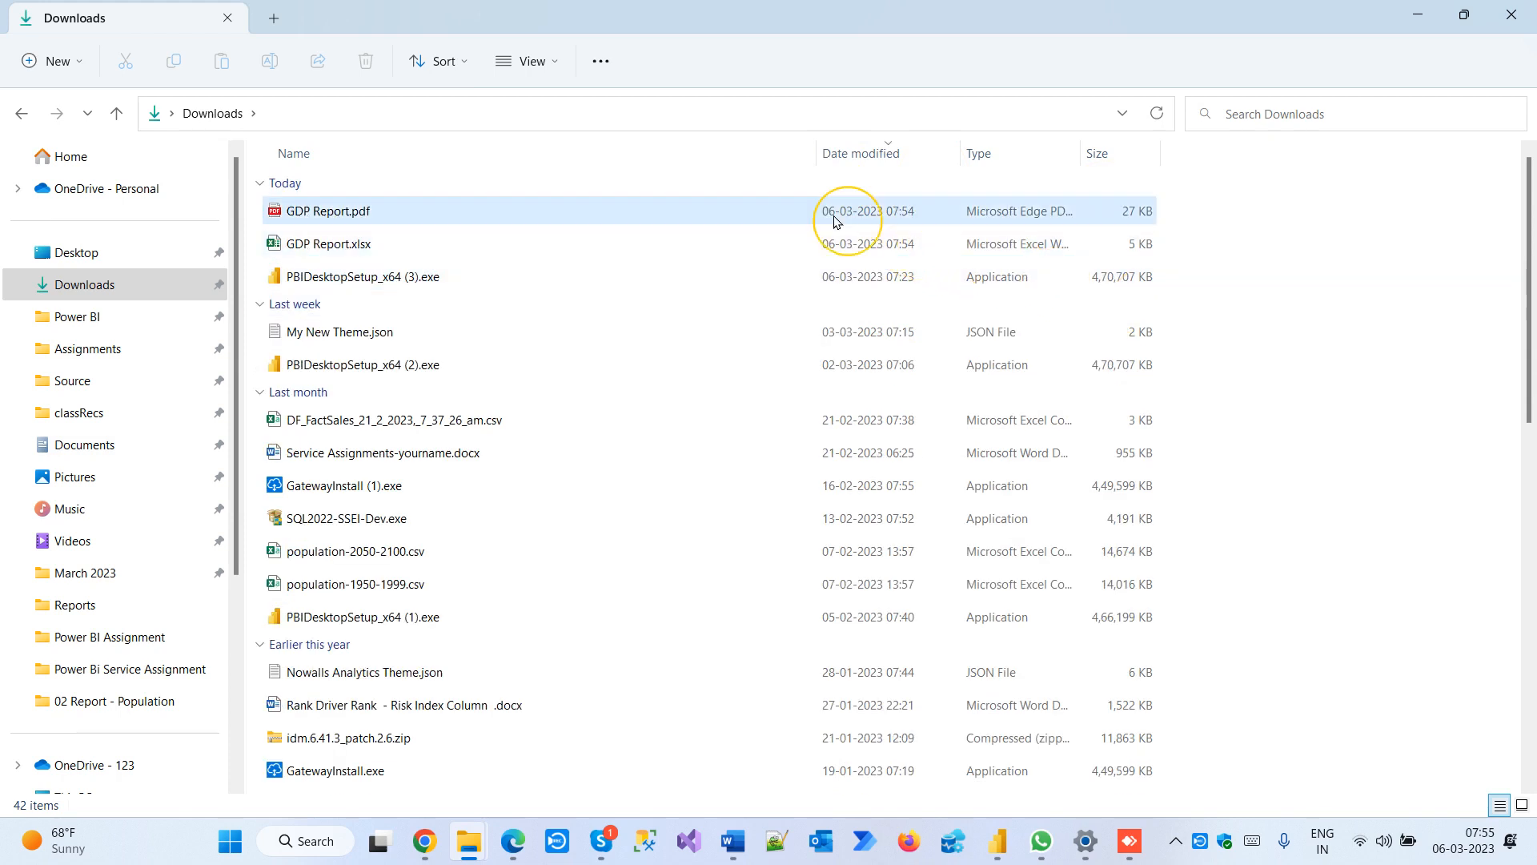
Open the downloaded GDP Report.xlsx in Excel, look over its empty PivotTable area, and enable editing
{"action": "left_click", "coordinate": [356, 247]}
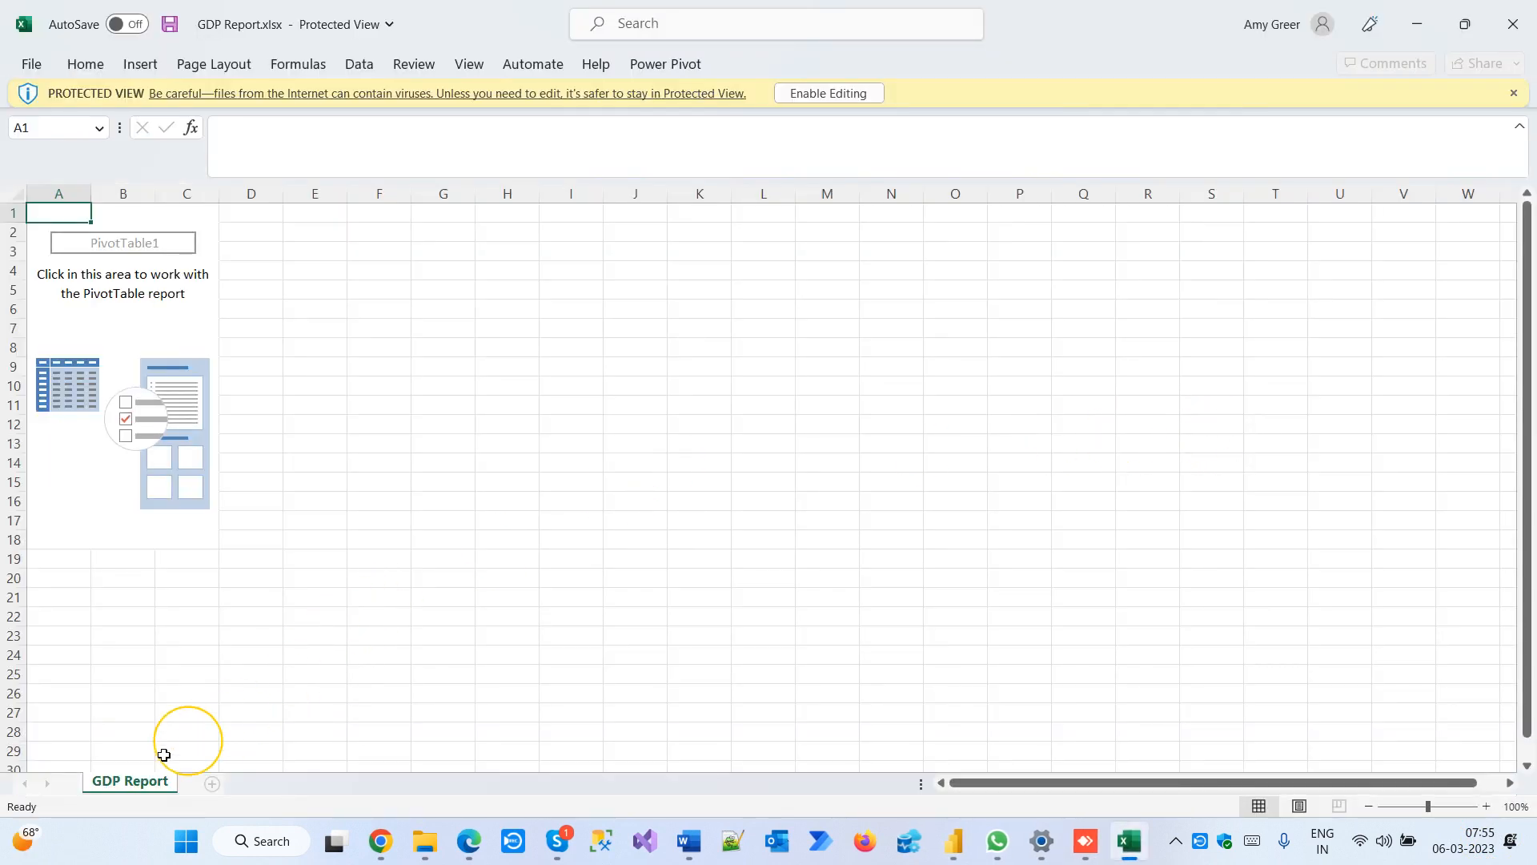
{"action": "left_click", "coordinate": [164, 449]}
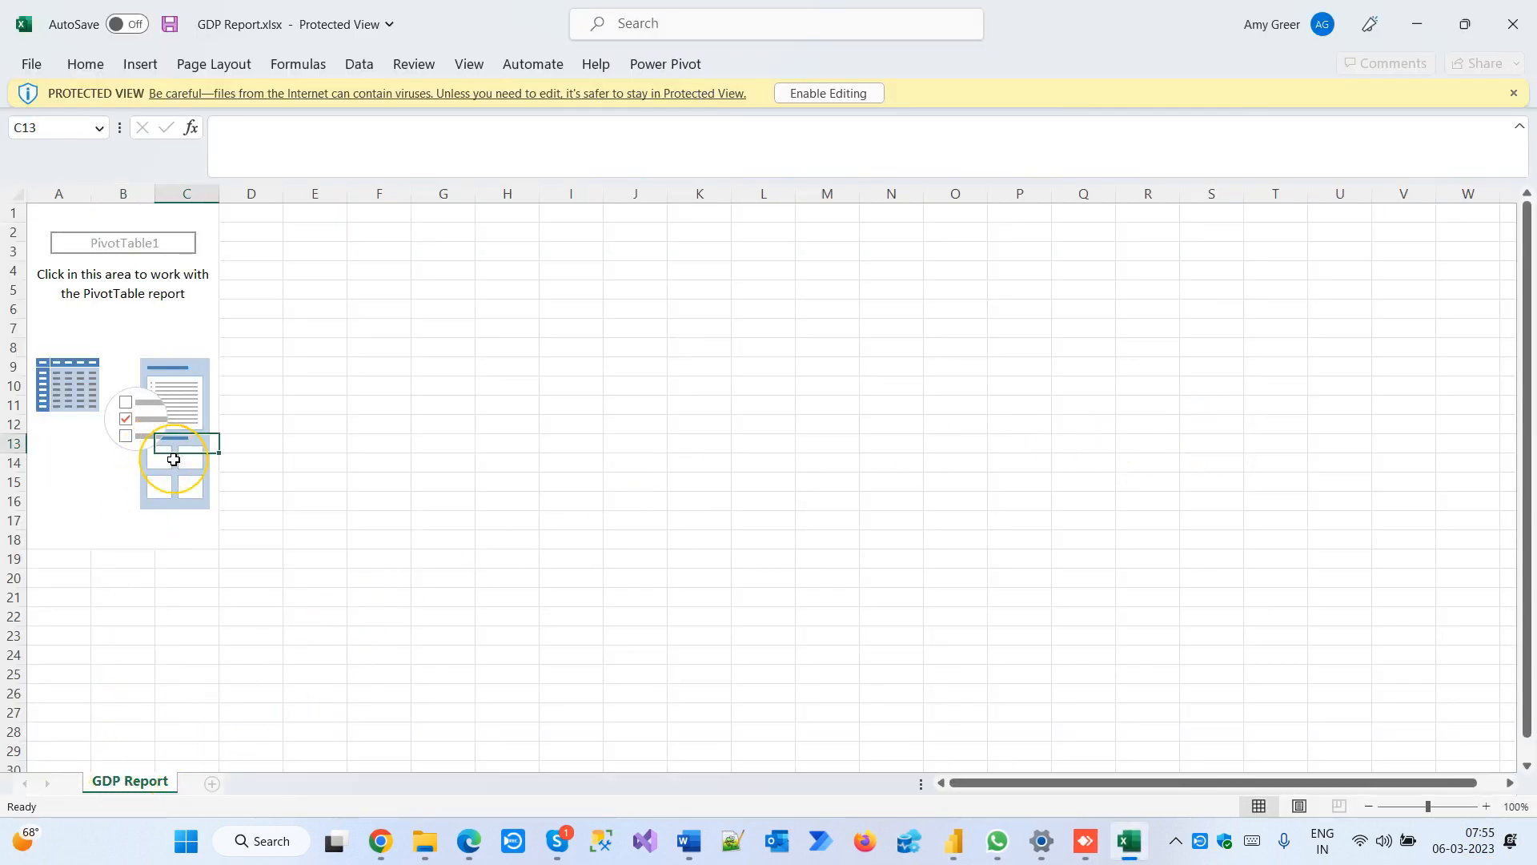
{"action": "left_click", "coordinate": [72, 465]}
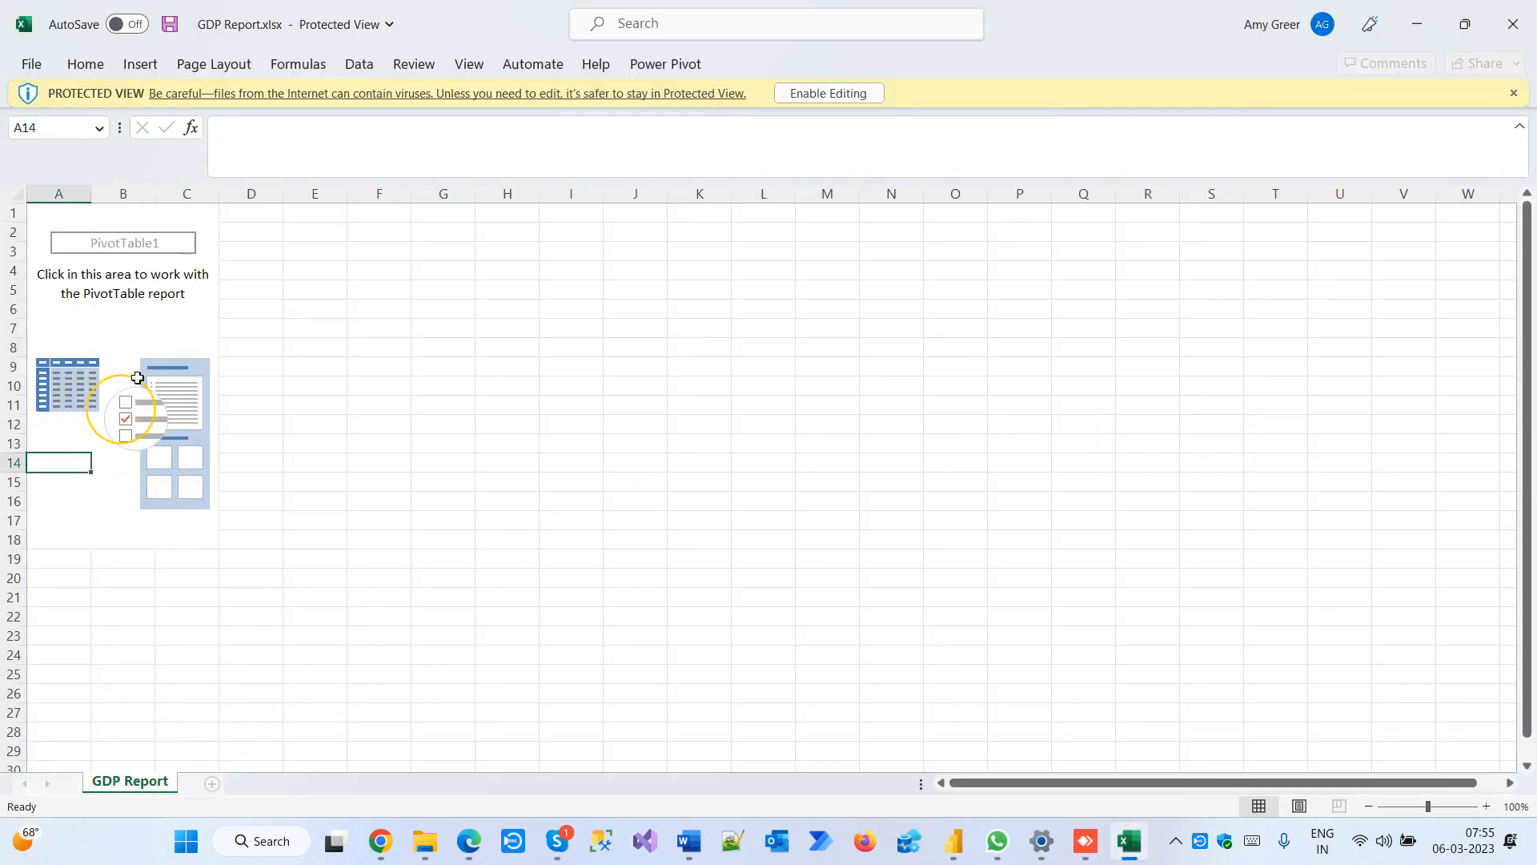
{"action": "left_click", "coordinate": [158, 275]}
{"action": "left_click", "coordinate": [80, 351]}
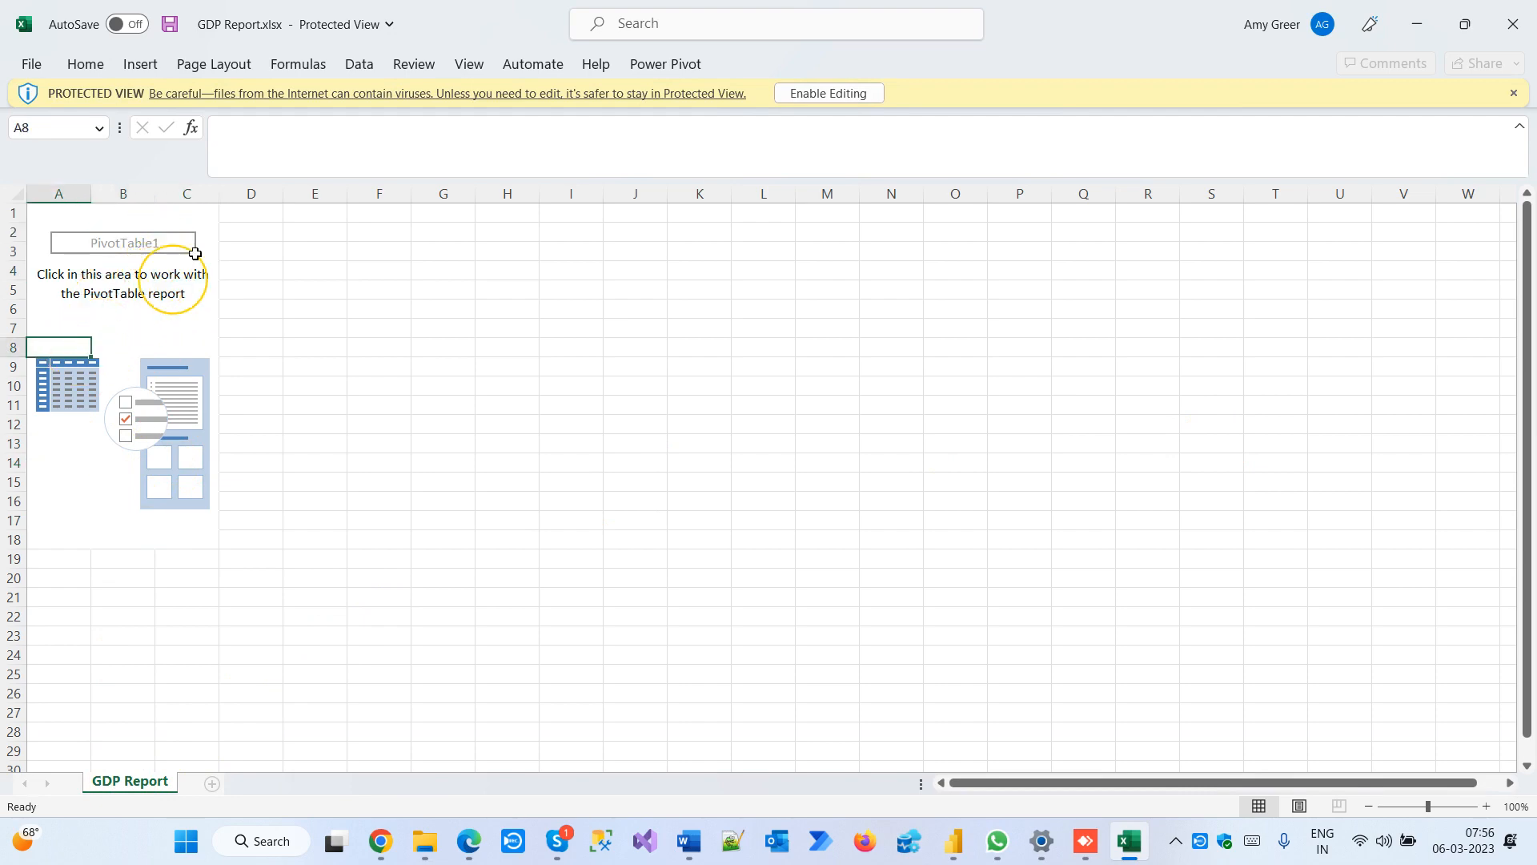
{"action": "left_click", "coordinate": [829, 94]}
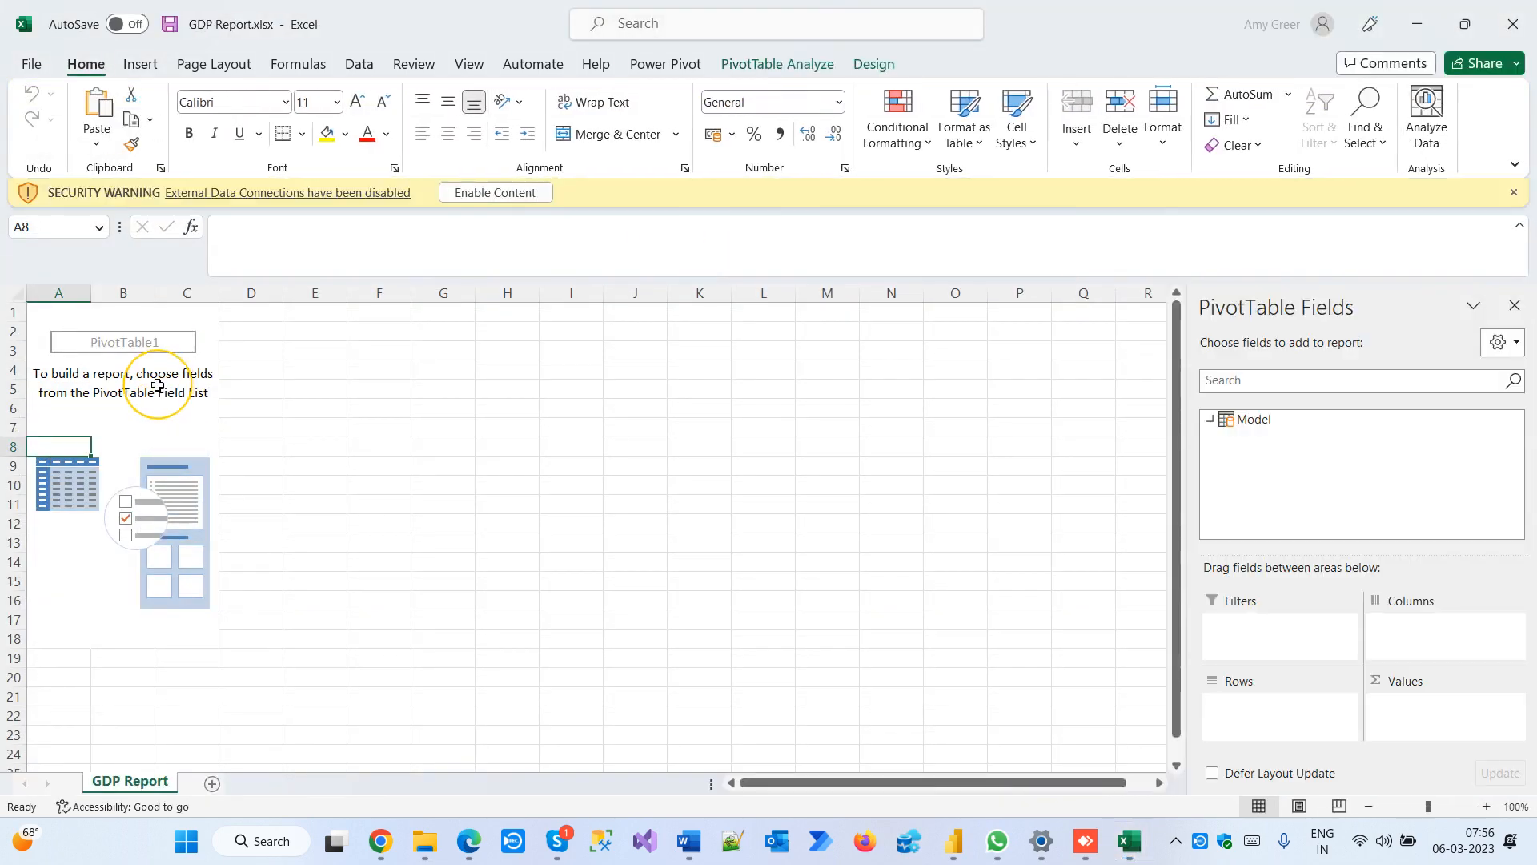
Try to load the PivotTable's Model fields by enabling the external data connections, and cancel the Azure authentication sign-in
{"action": "left_click", "coordinate": [164, 392]}
{"action": "left_click", "coordinate": [124, 442]}
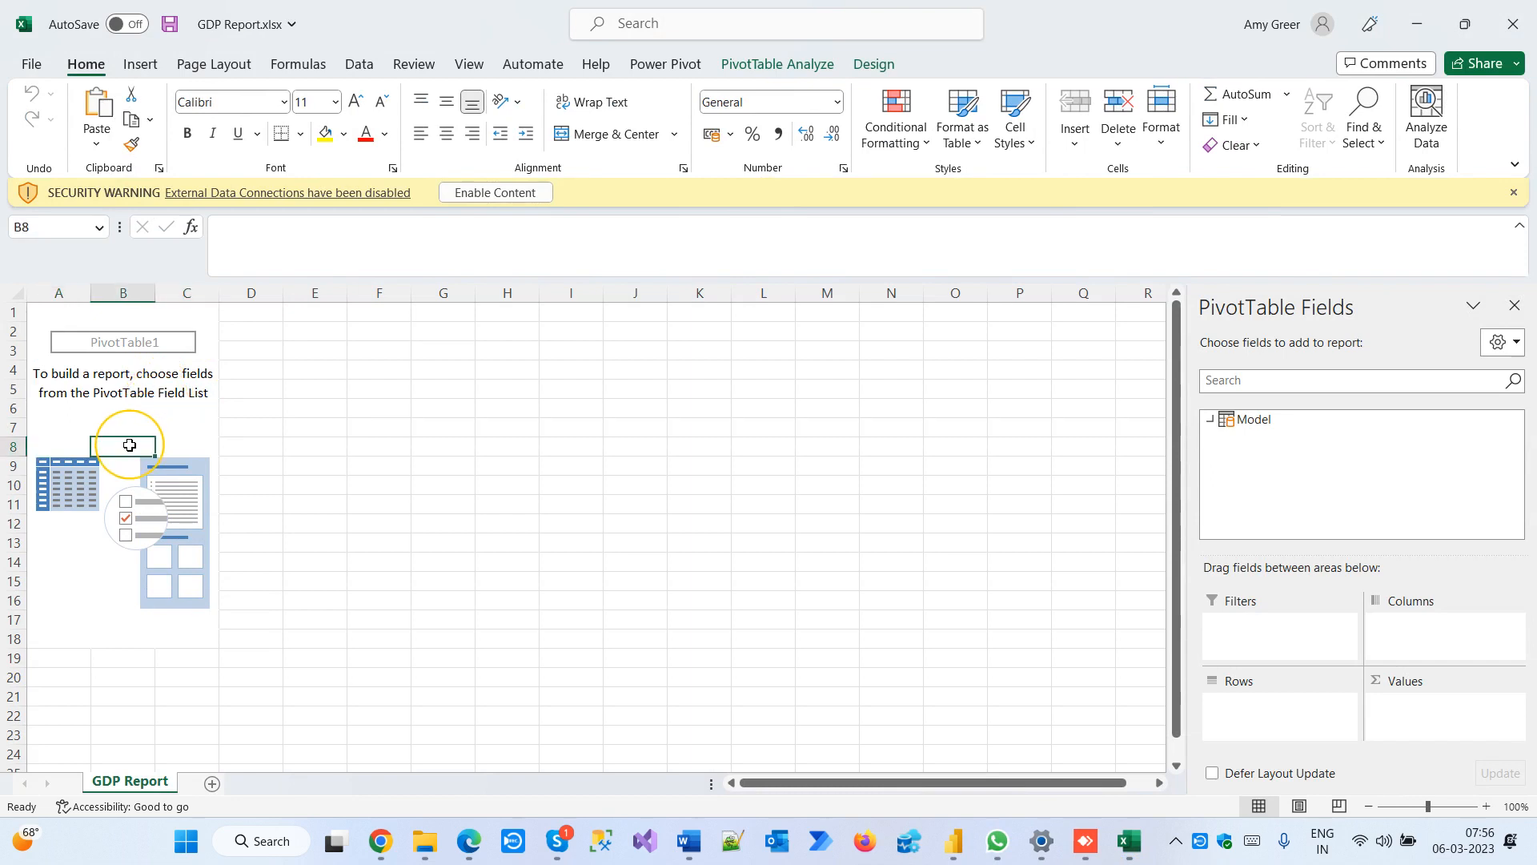
{"action": "left_click", "coordinate": [1210, 420]}
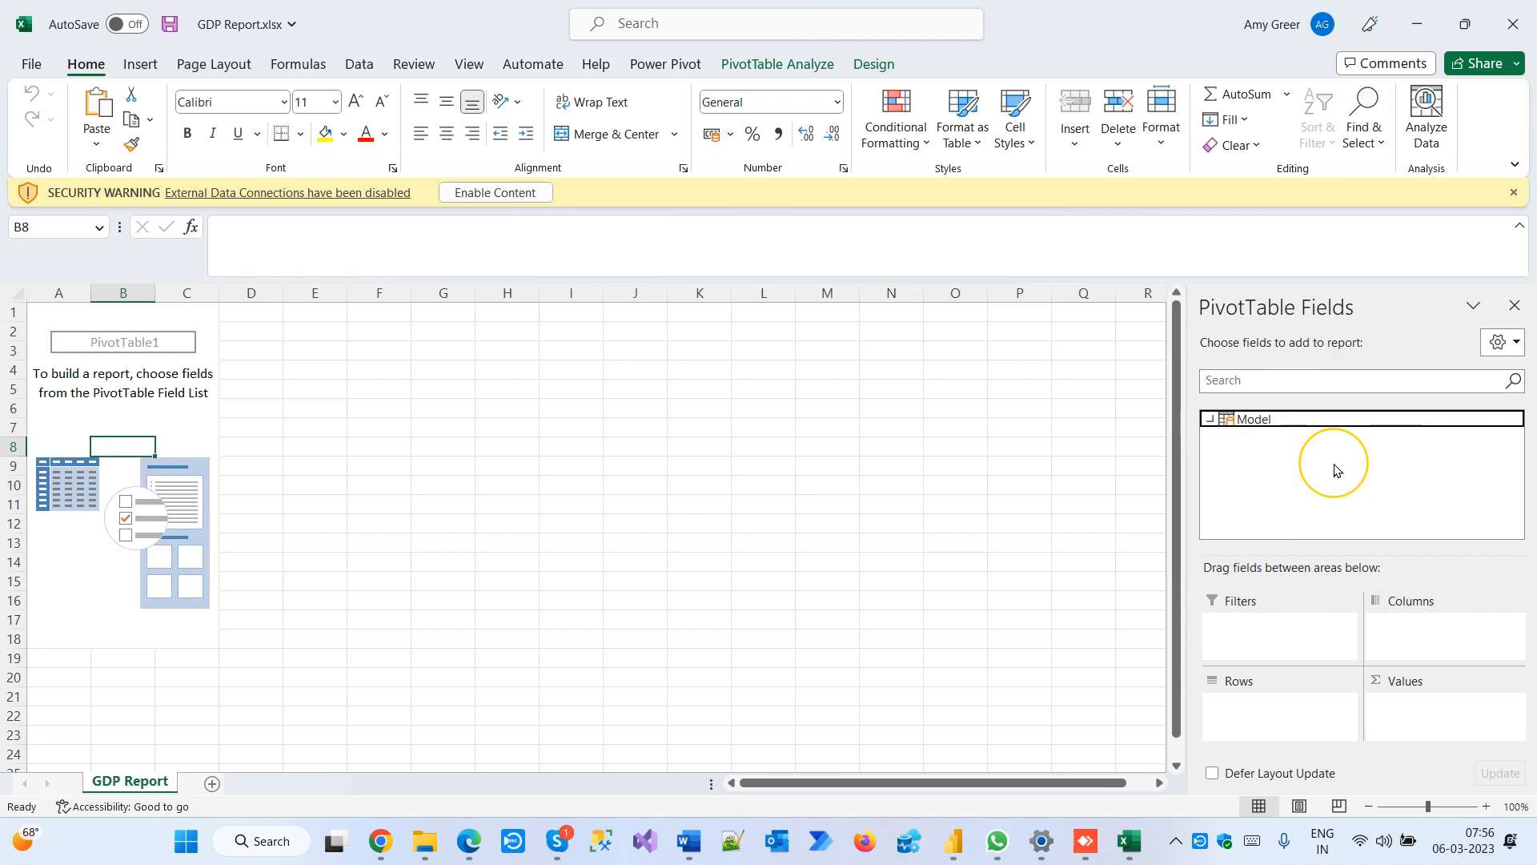
{"action": "left_click", "coordinate": [180, 460]}
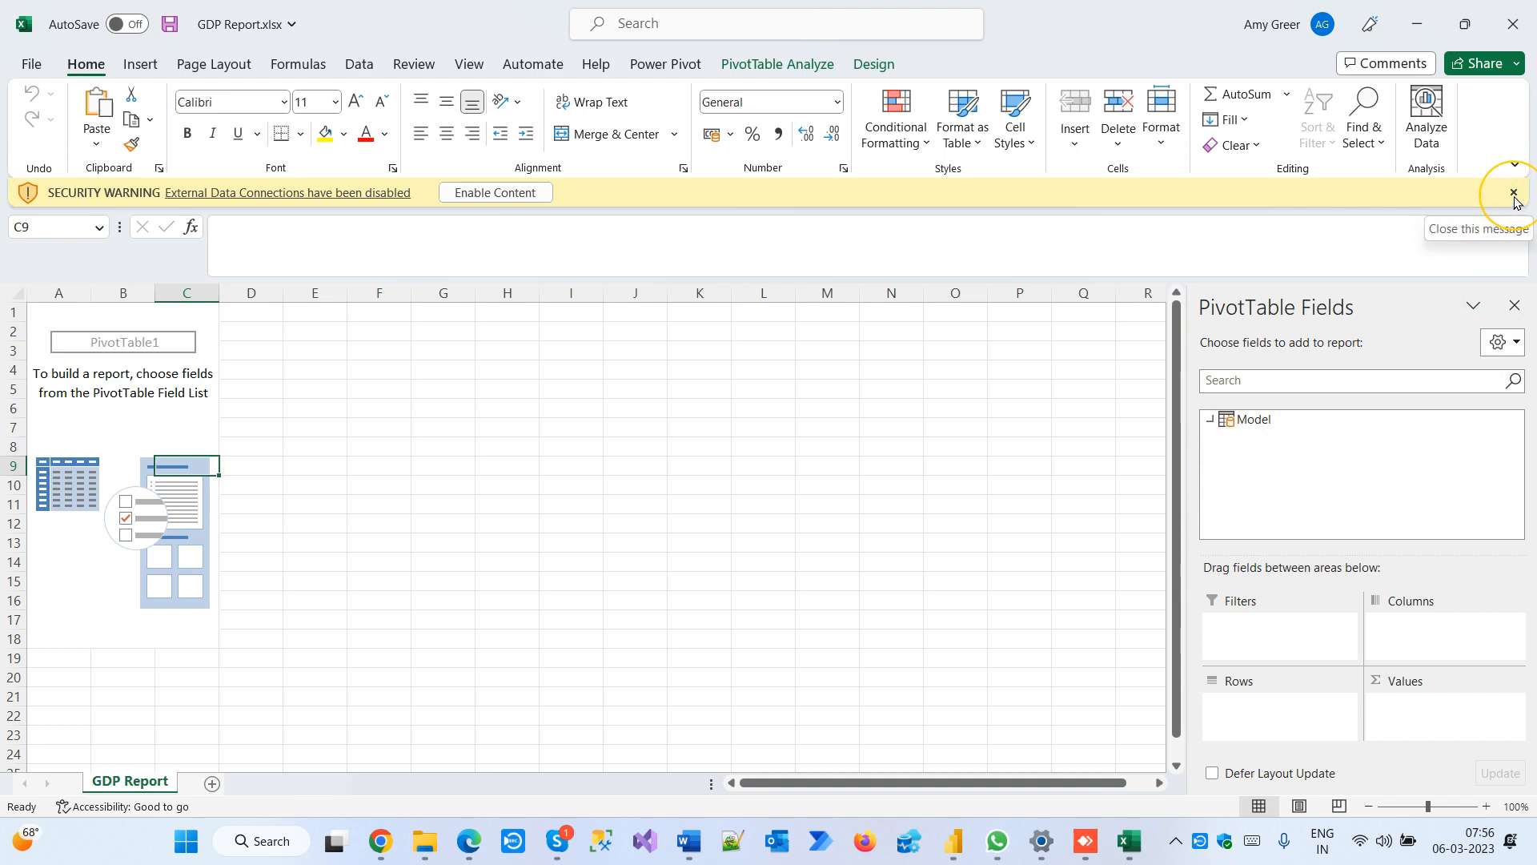
{"action": "left_click", "coordinate": [522, 197]}
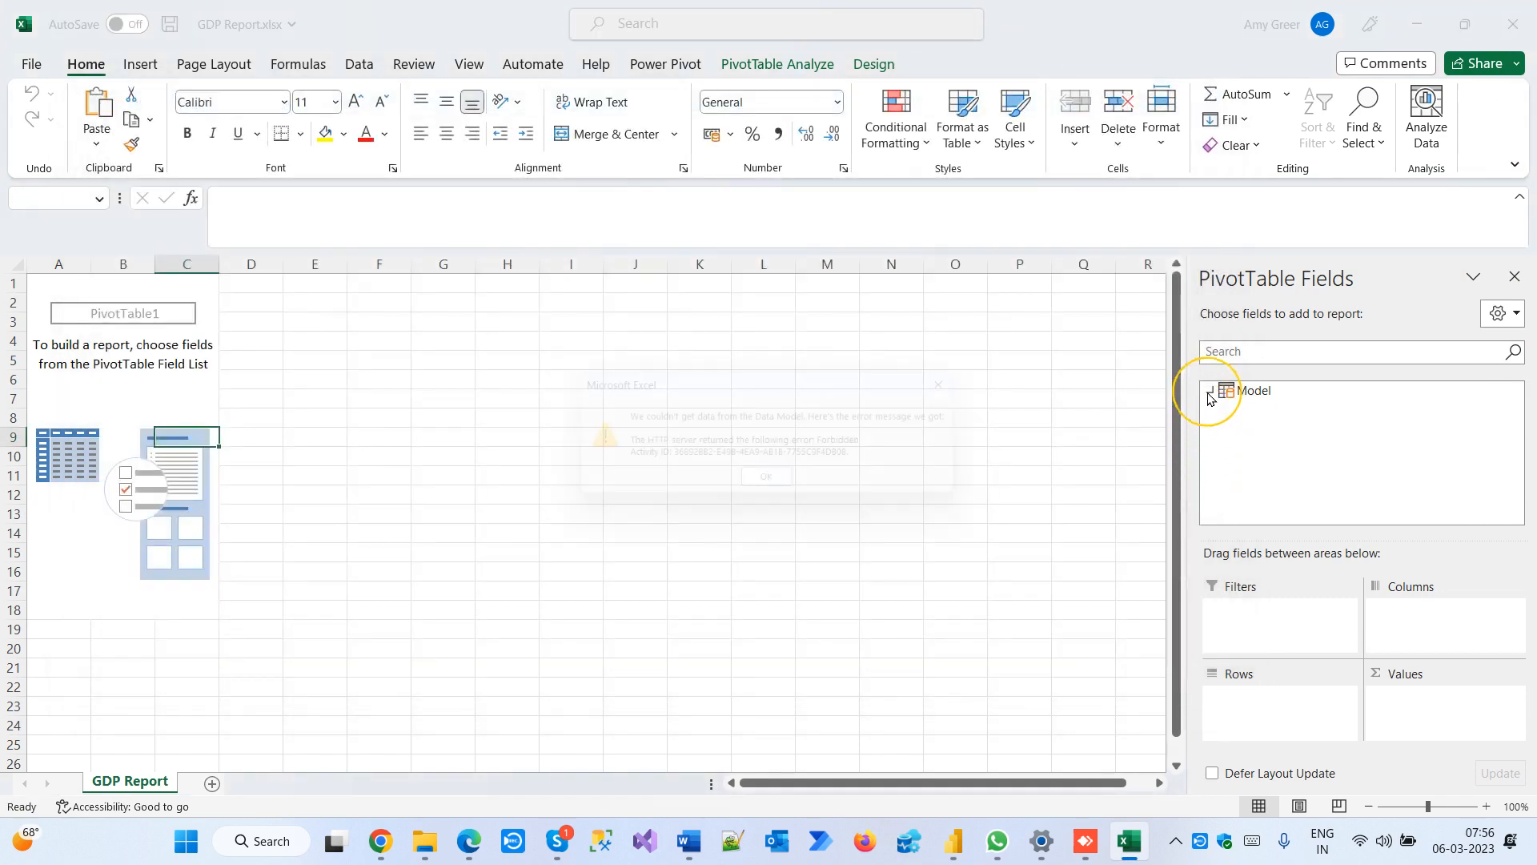
{"action": "left_click", "coordinate": [773, 487]}
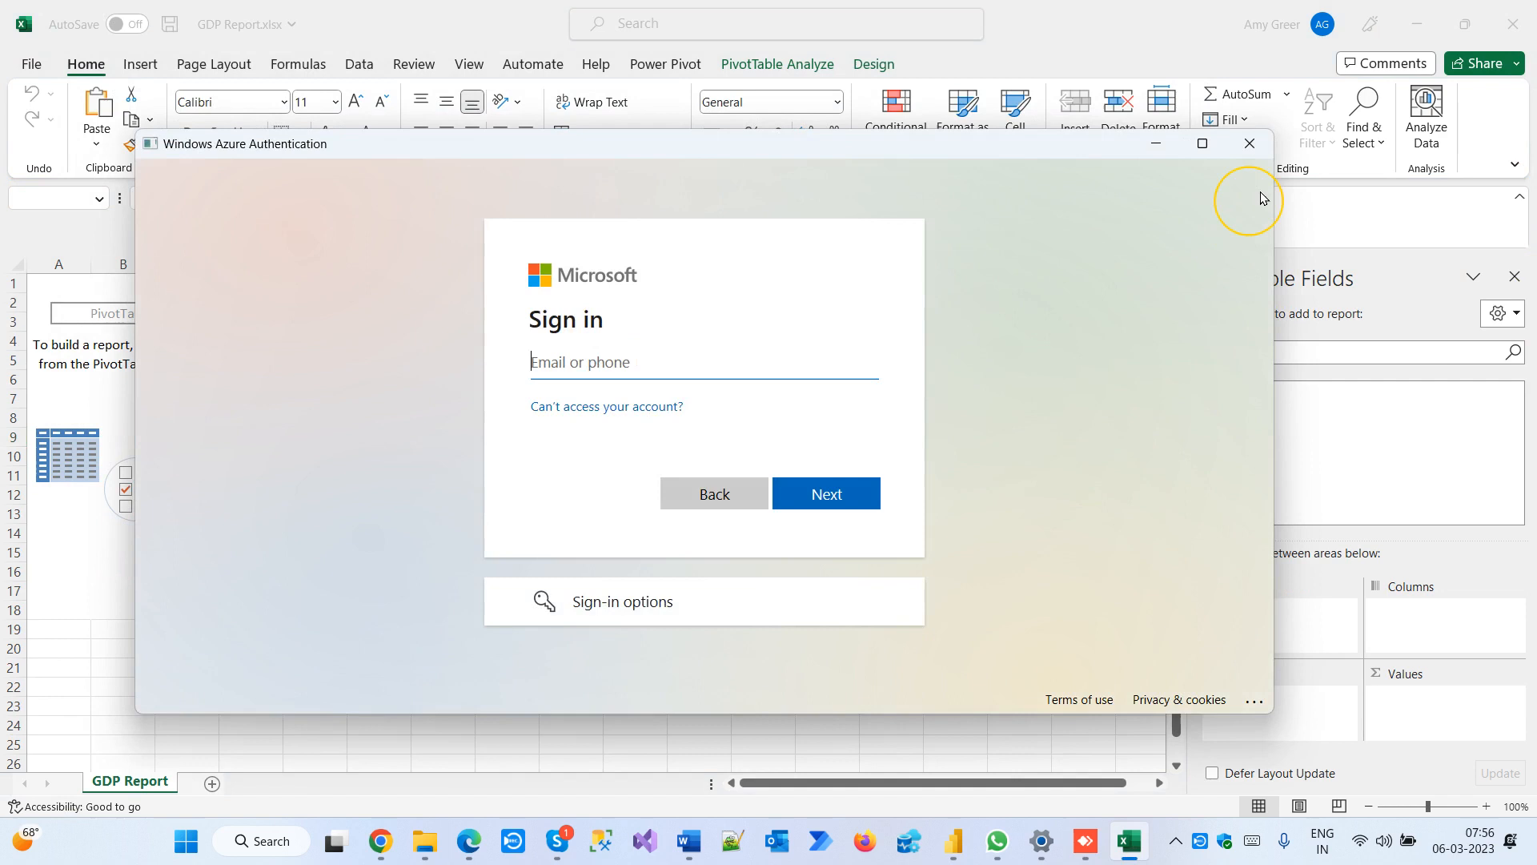
{"action": "left_click", "coordinate": [1250, 143]}
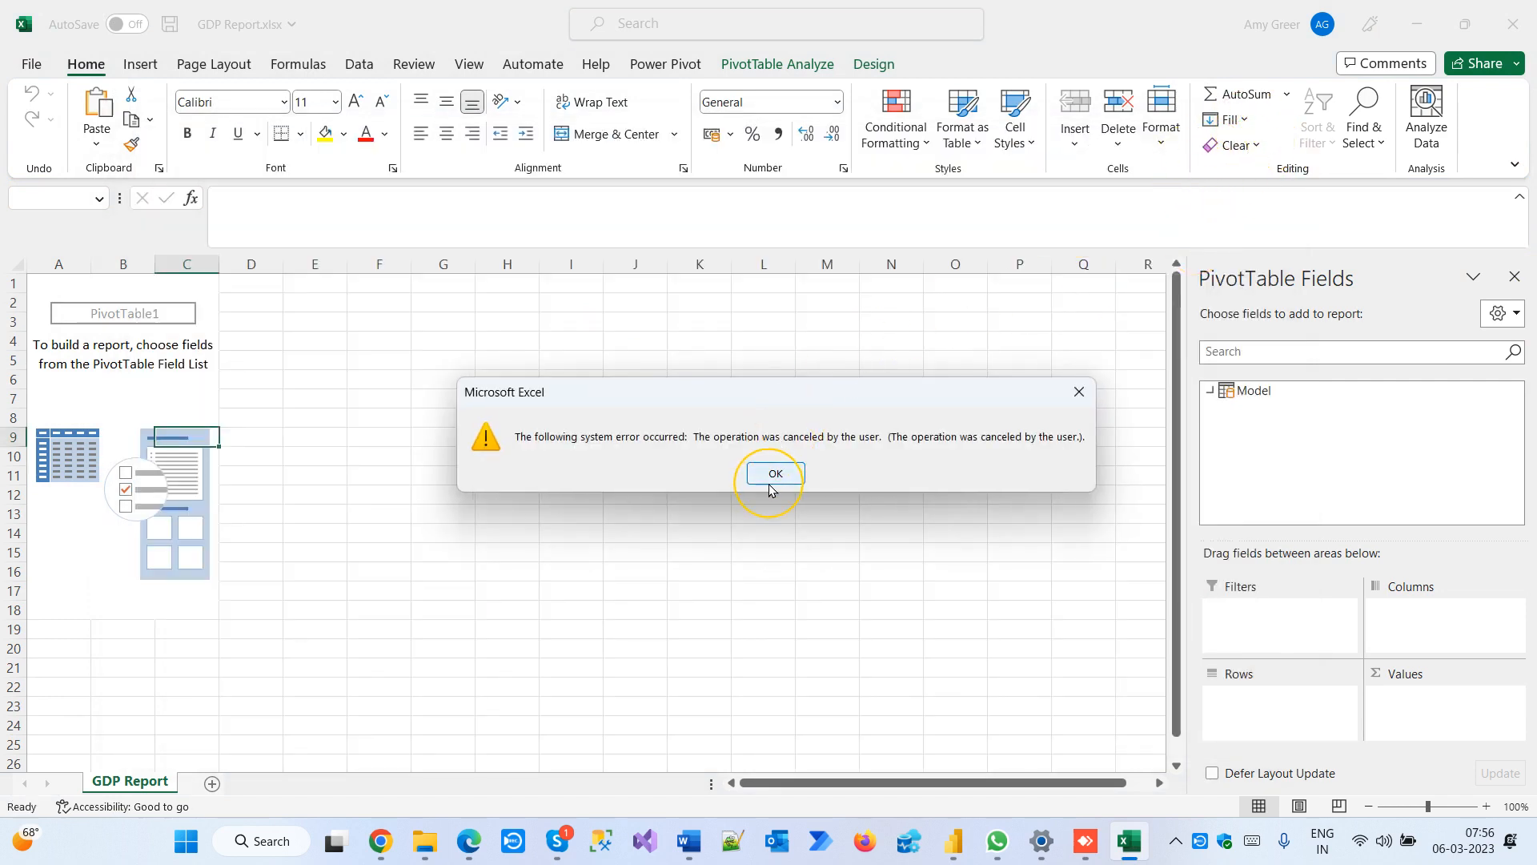
{"action": "left_click", "coordinate": [773, 484]}
{"action": "left_click", "coordinate": [802, 476]}
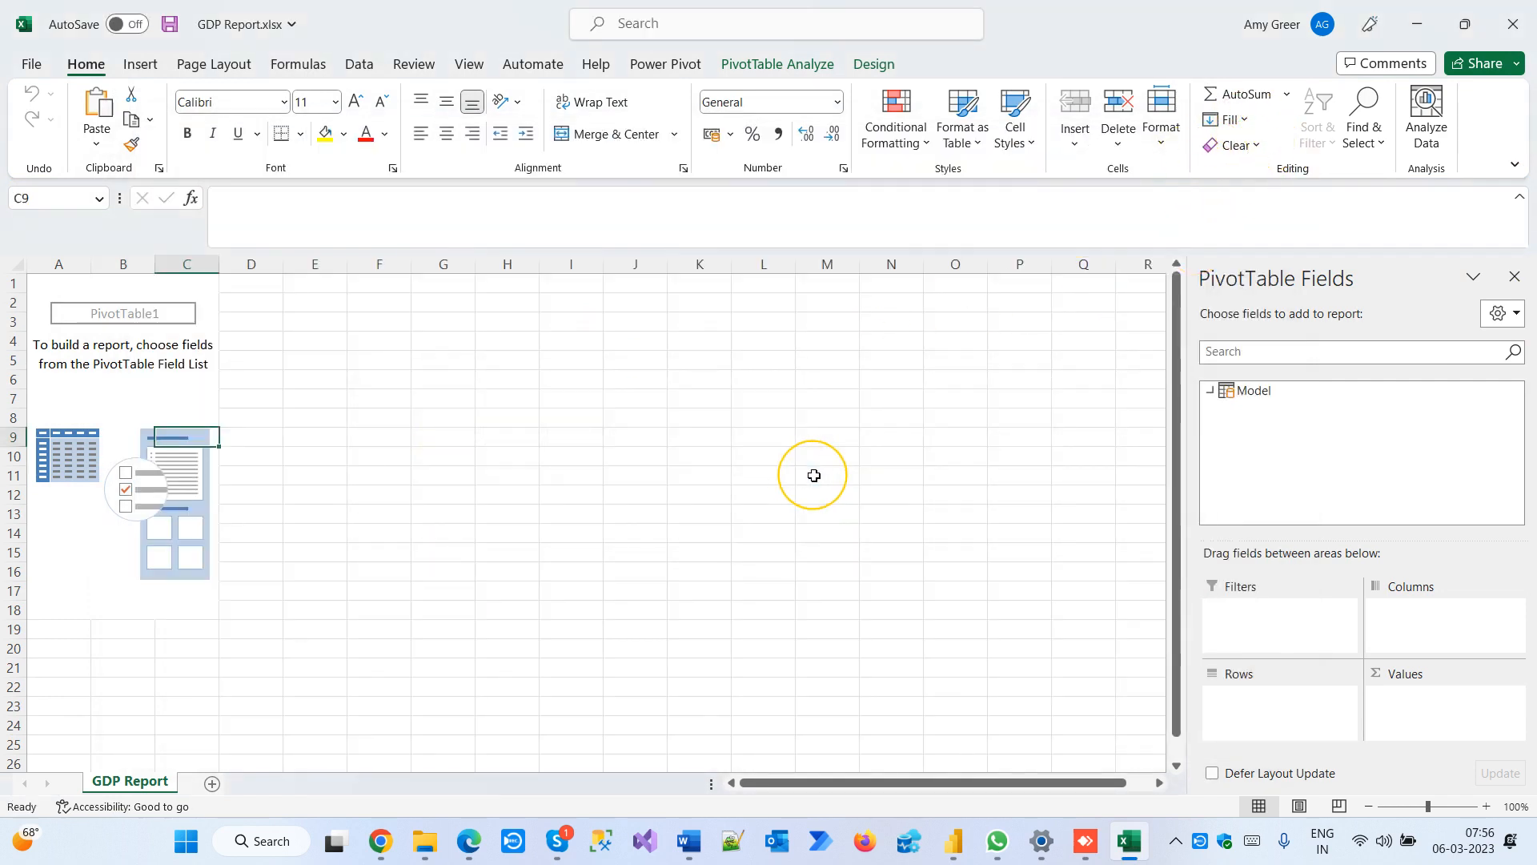
Close GDP Report.xlsx without saving changes and close the Downloads folder to return to the report in Power BI
{"action": "left_click", "coordinate": [1502, 29]}
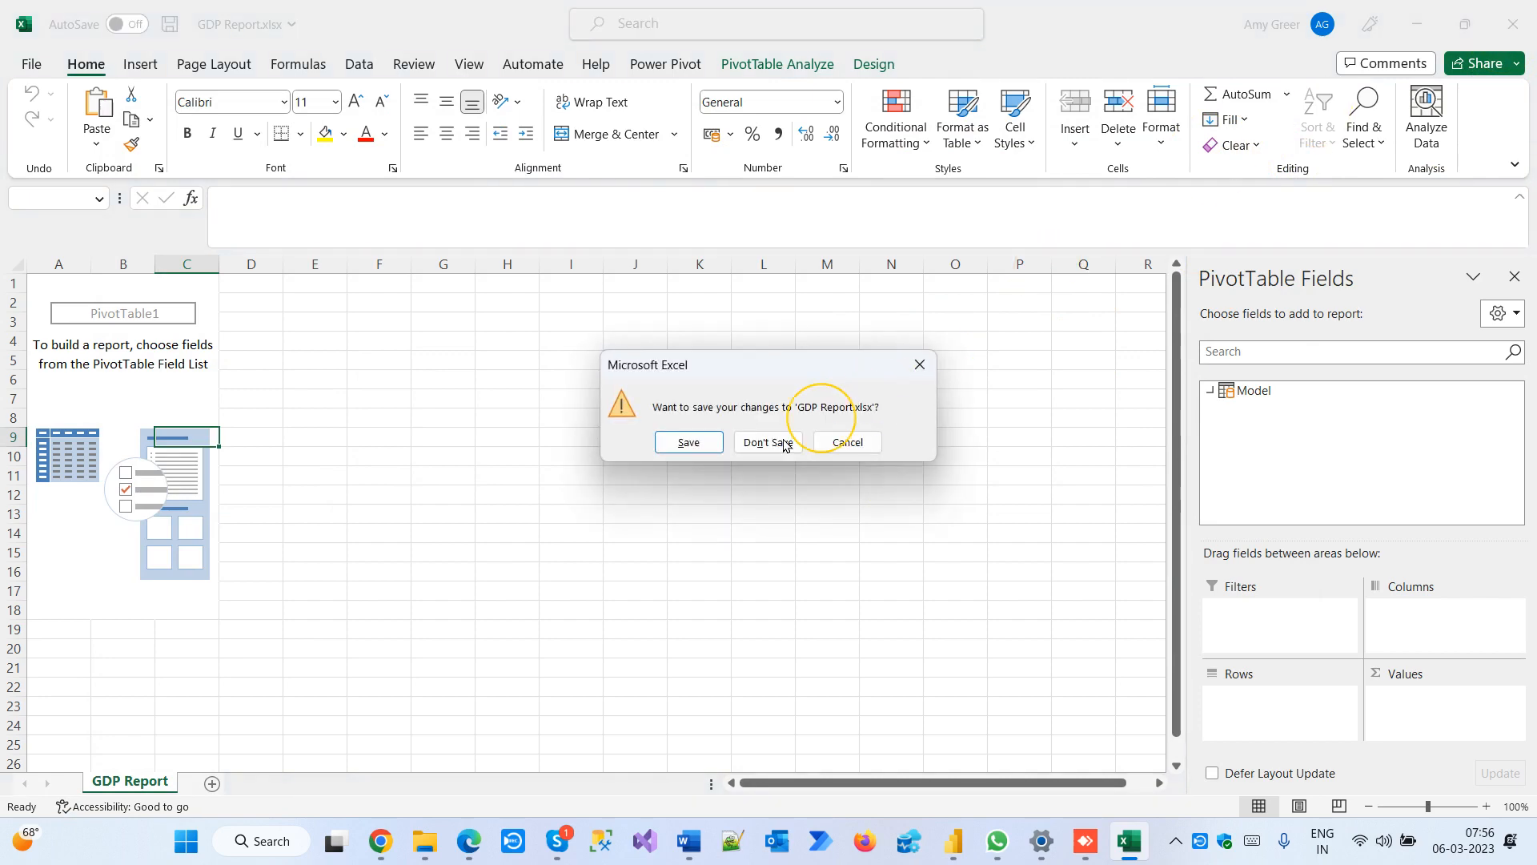
{"action": "left_click", "coordinate": [764, 441]}
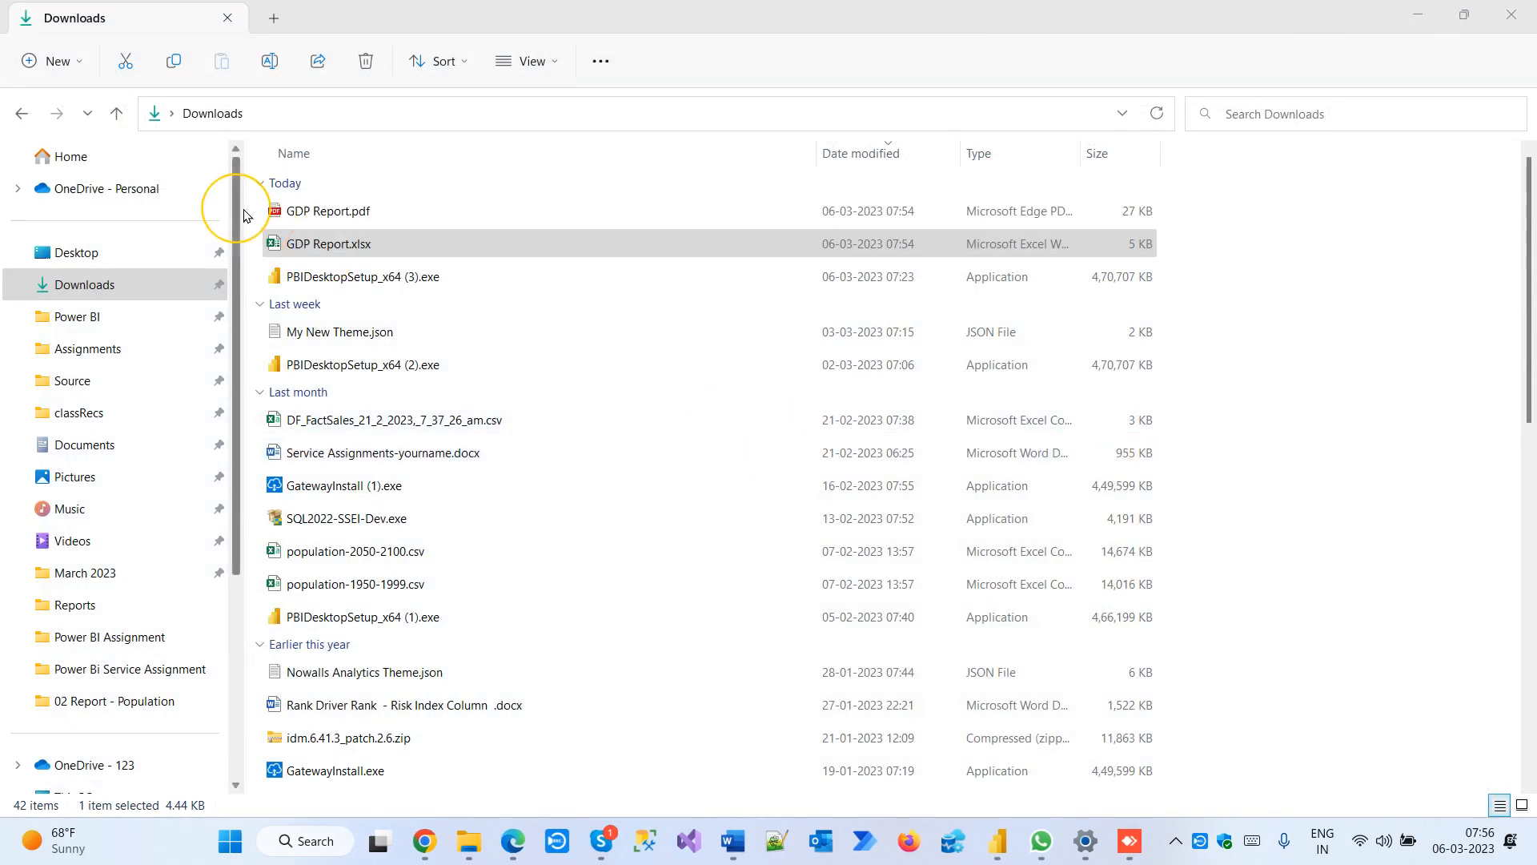
{"action": "left_click", "coordinate": [296, 240]}
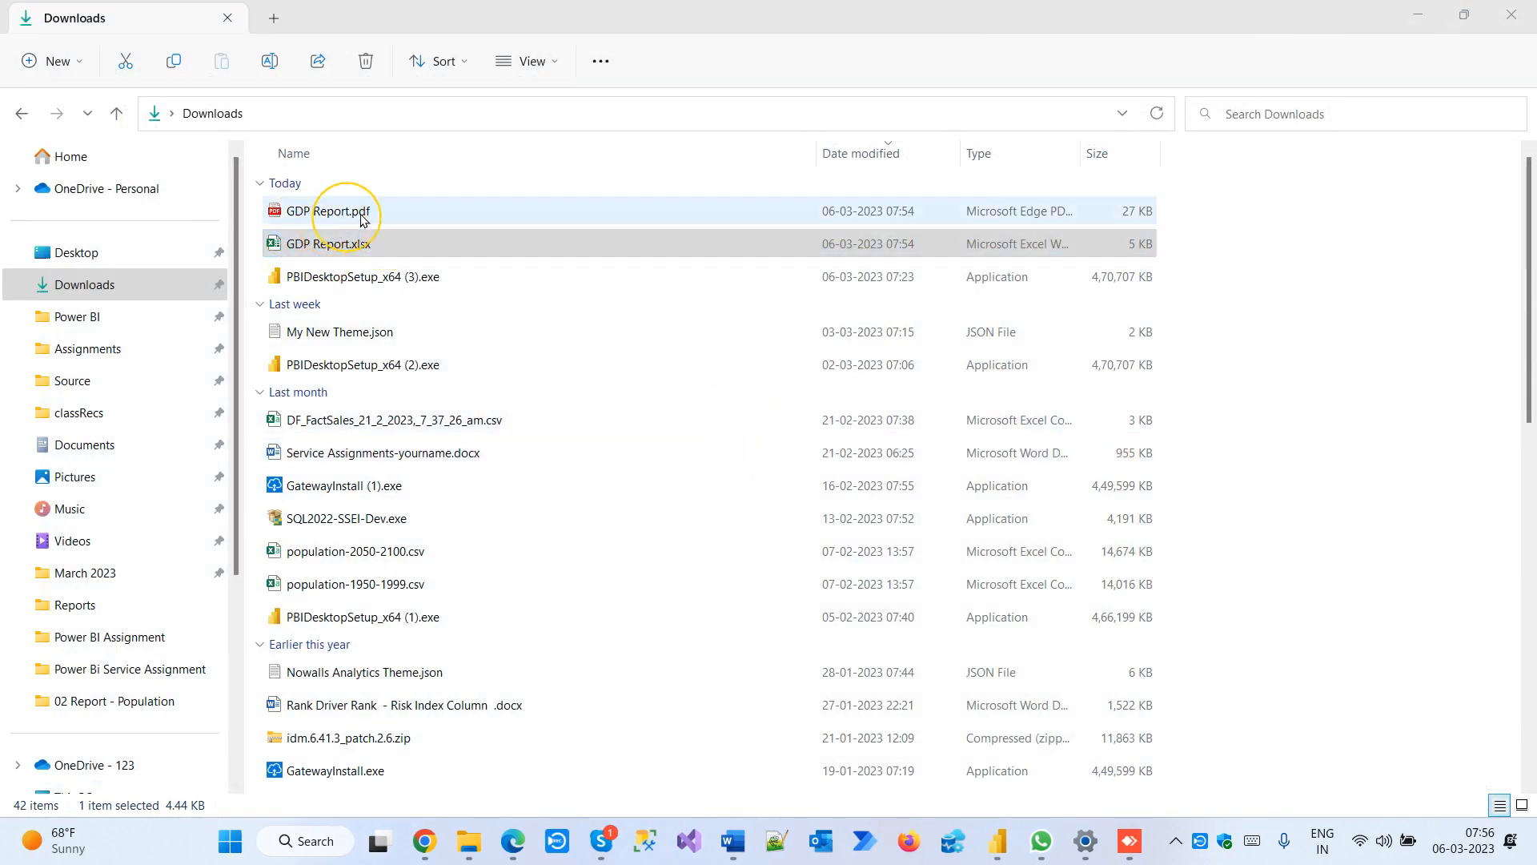
{"action": "left_click", "coordinate": [1510, 14]}
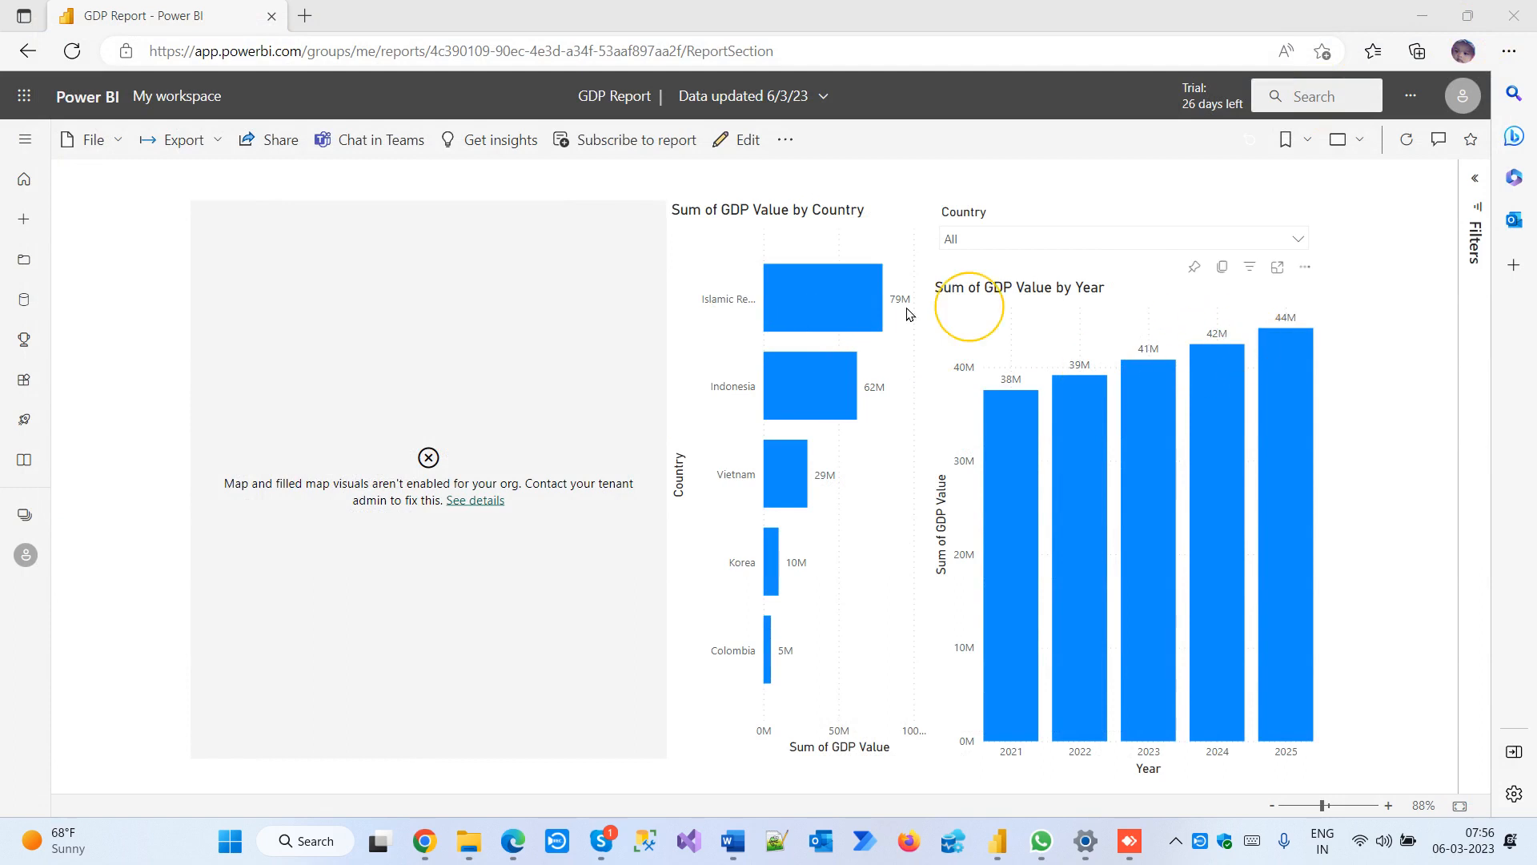
Review the export formats offered for GDP Report without exporting anything
{"action": "left_click", "coordinate": [174, 140]}
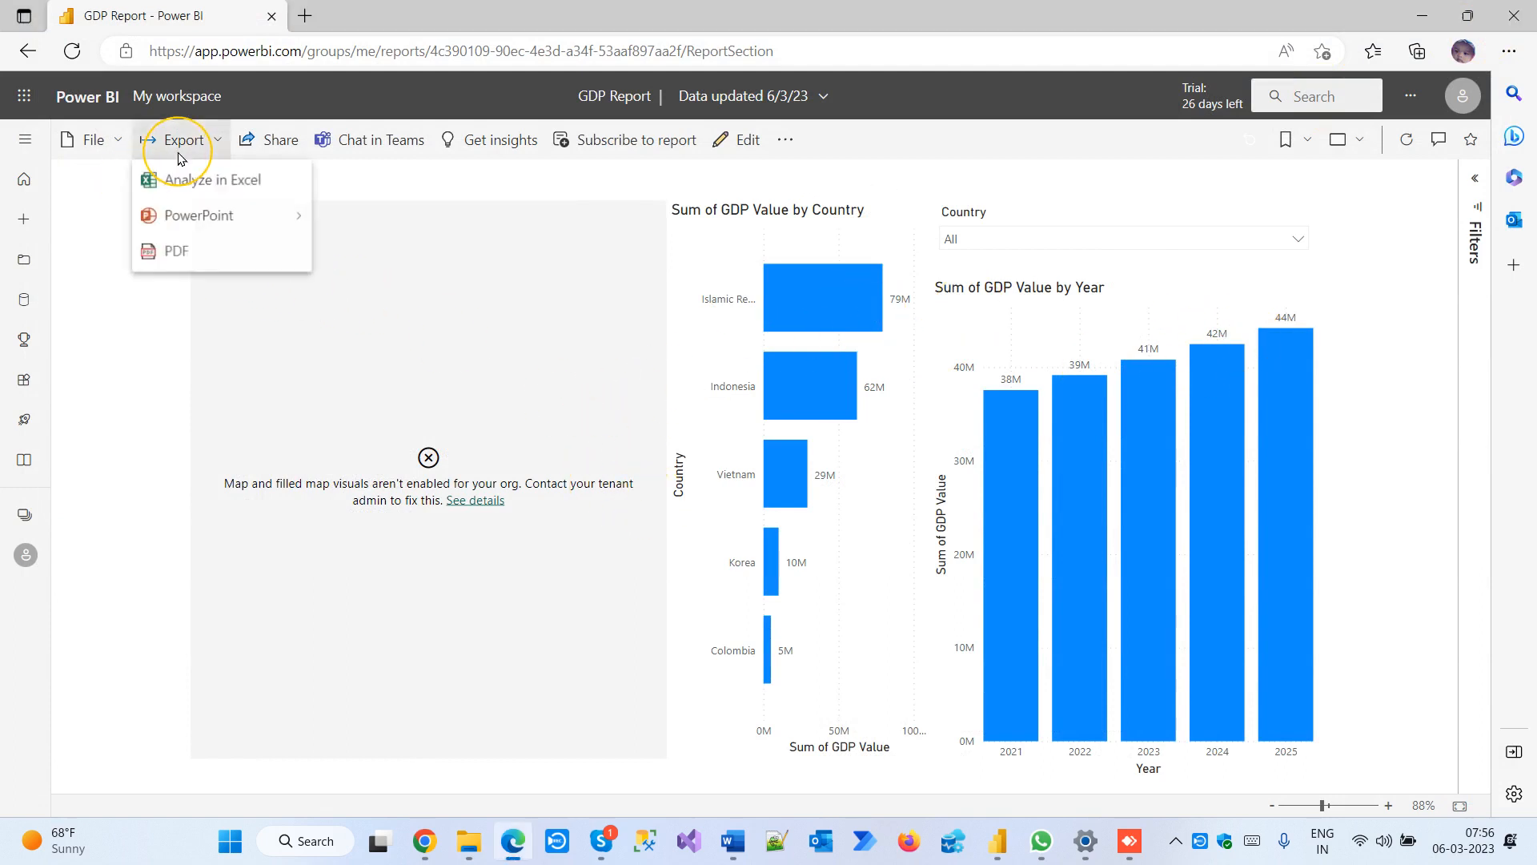
{"action": "mouse_move", "coordinate": [210, 217]}
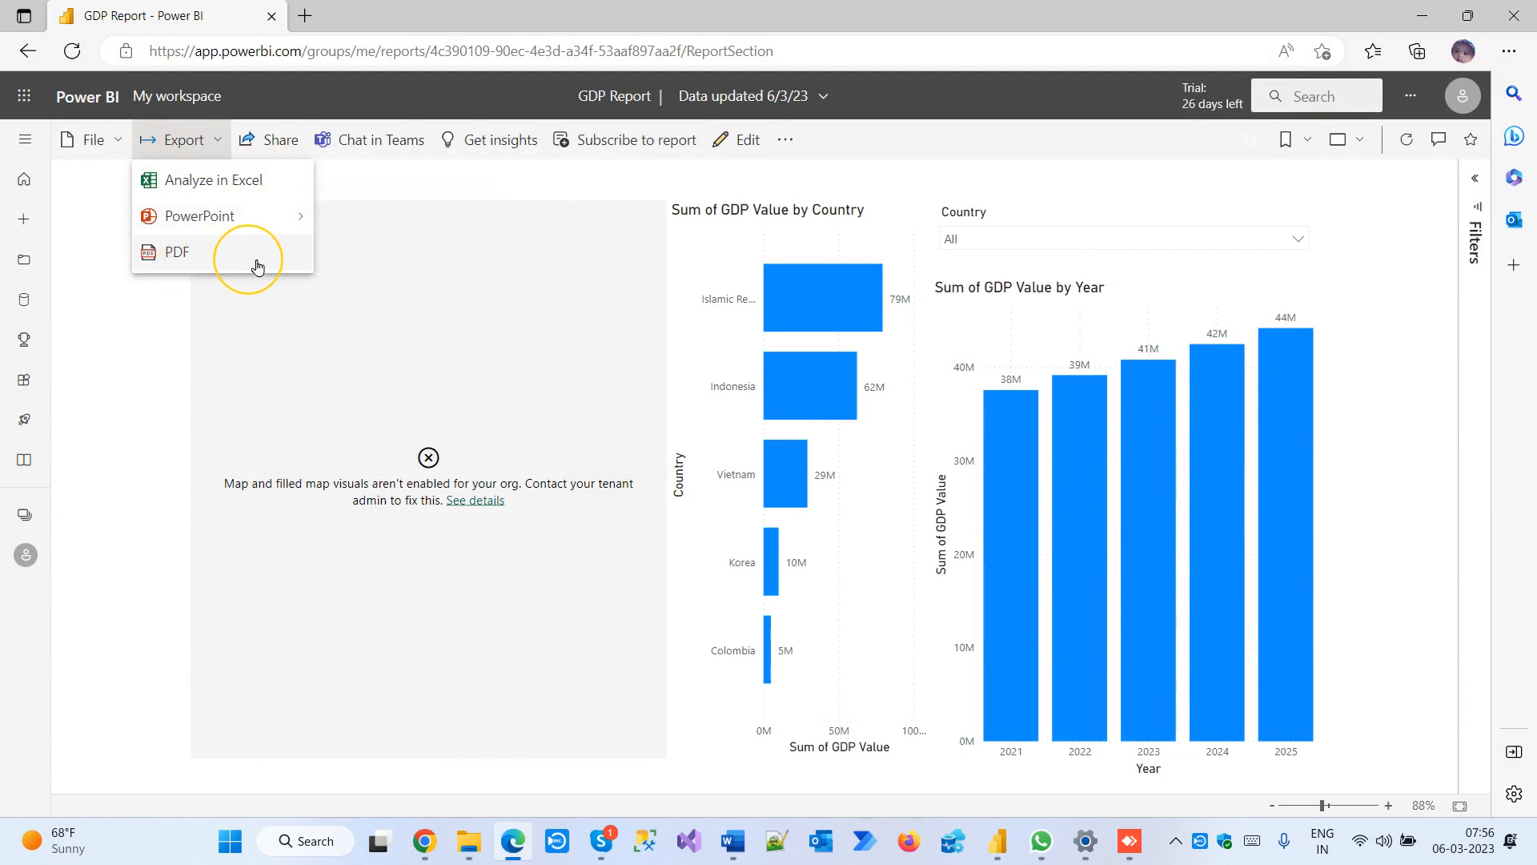
{"action": "left_click", "coordinate": [494, 175]}
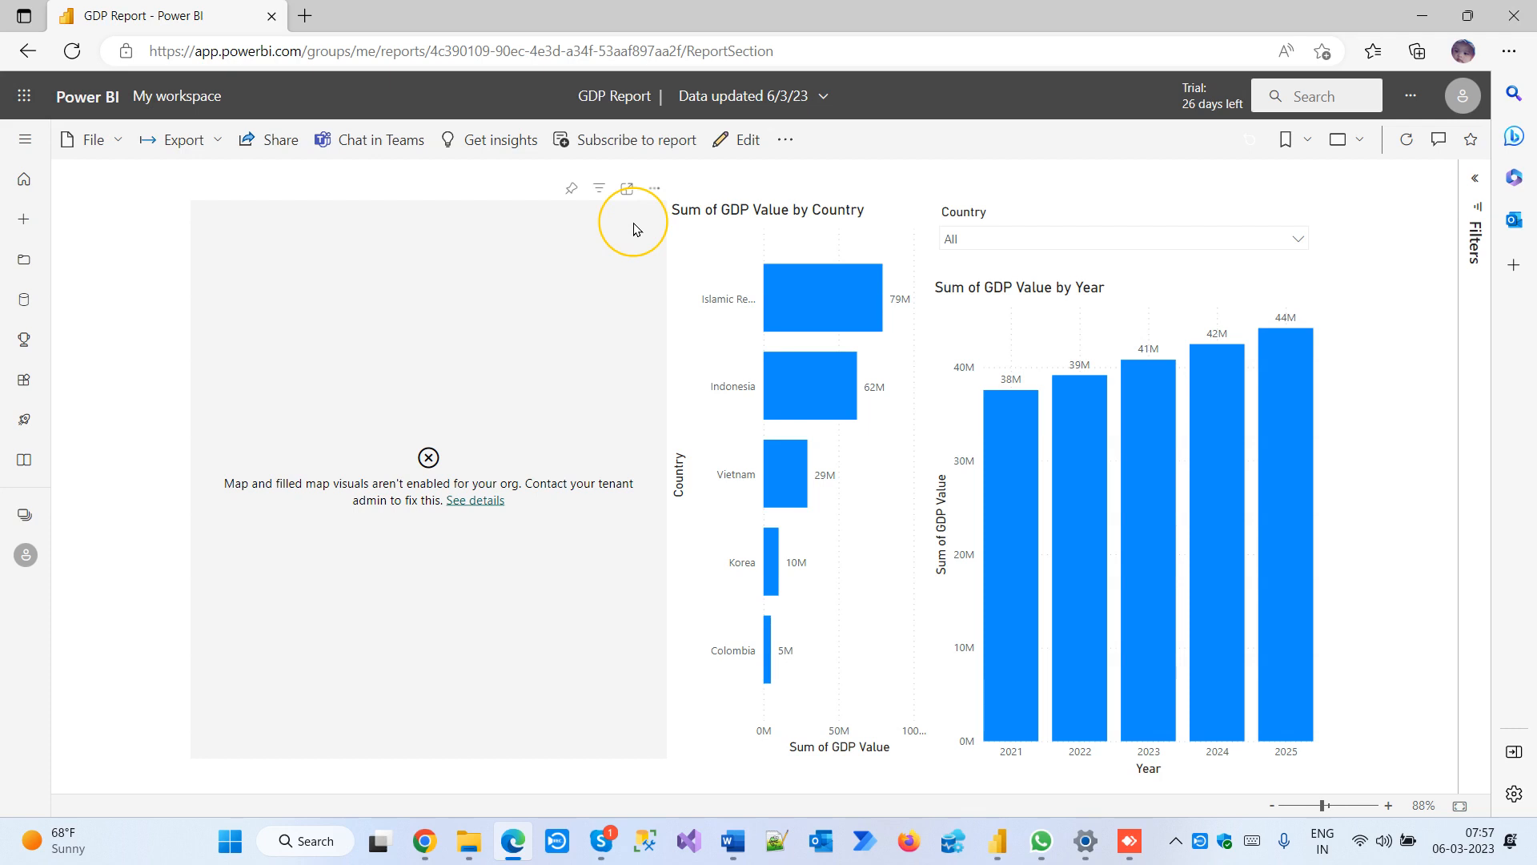
Open the Feb2023_Pre workspace listed directly below Template Apps Exploration Tool and look through its datasets and dataflows
{"action": "left_click", "coordinate": [25, 514]}
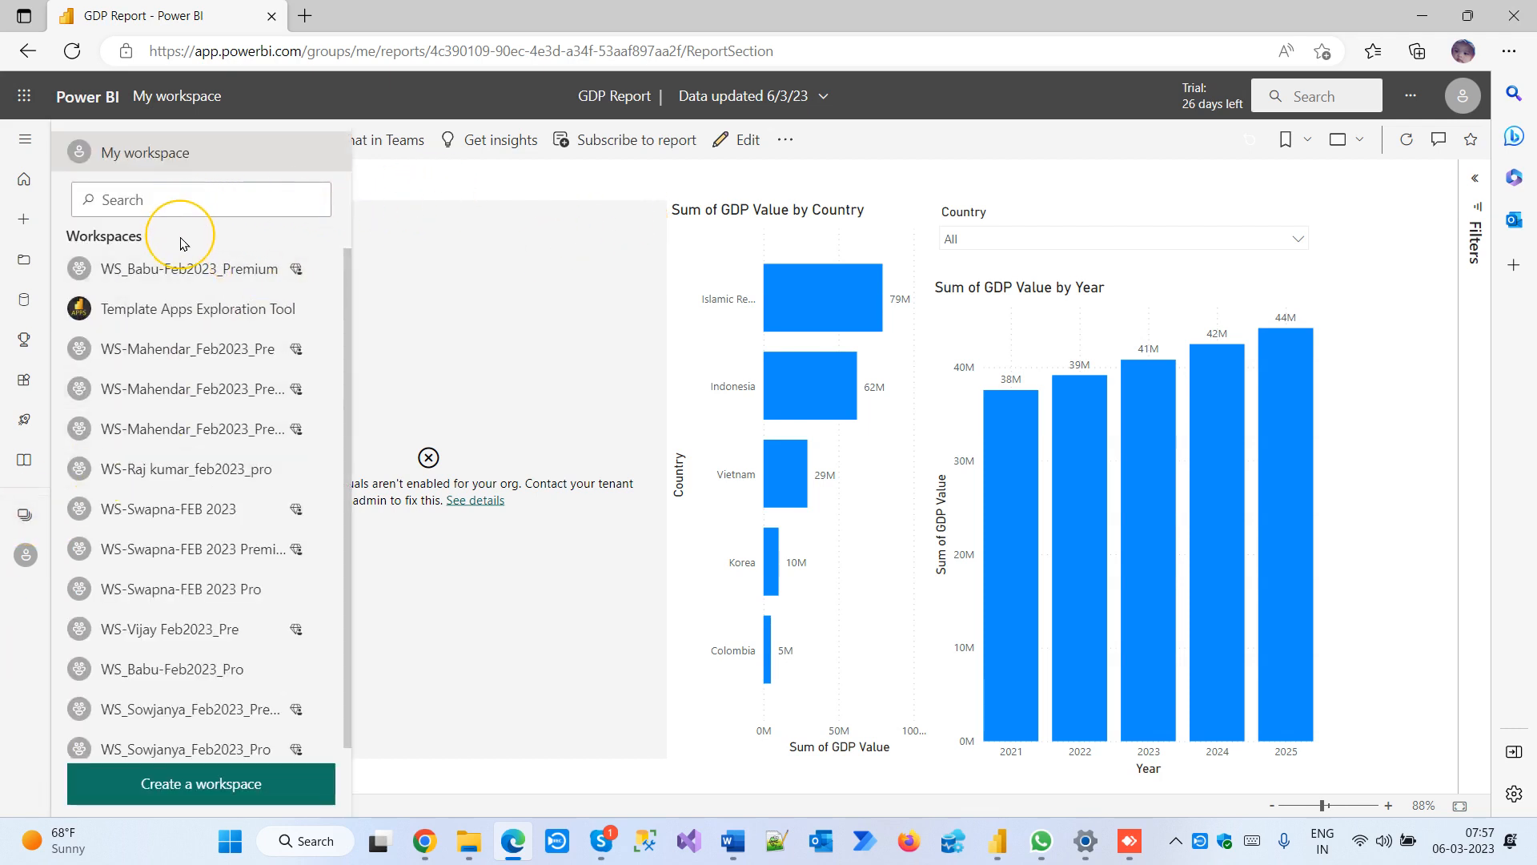
{"action": "left_click", "coordinate": [217, 344]}
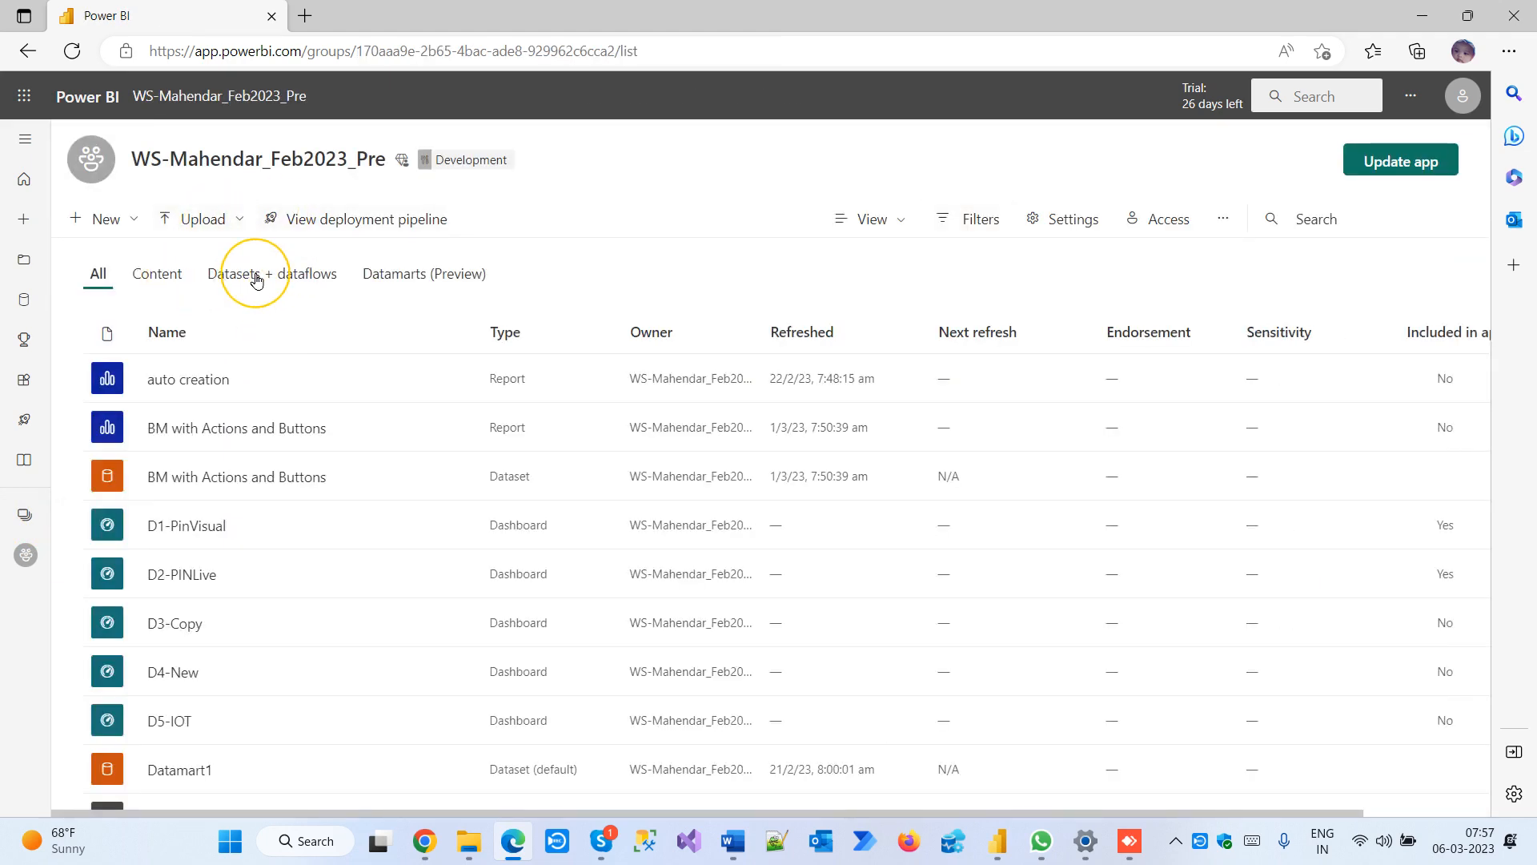
{"action": "left_click", "coordinate": [256, 278]}
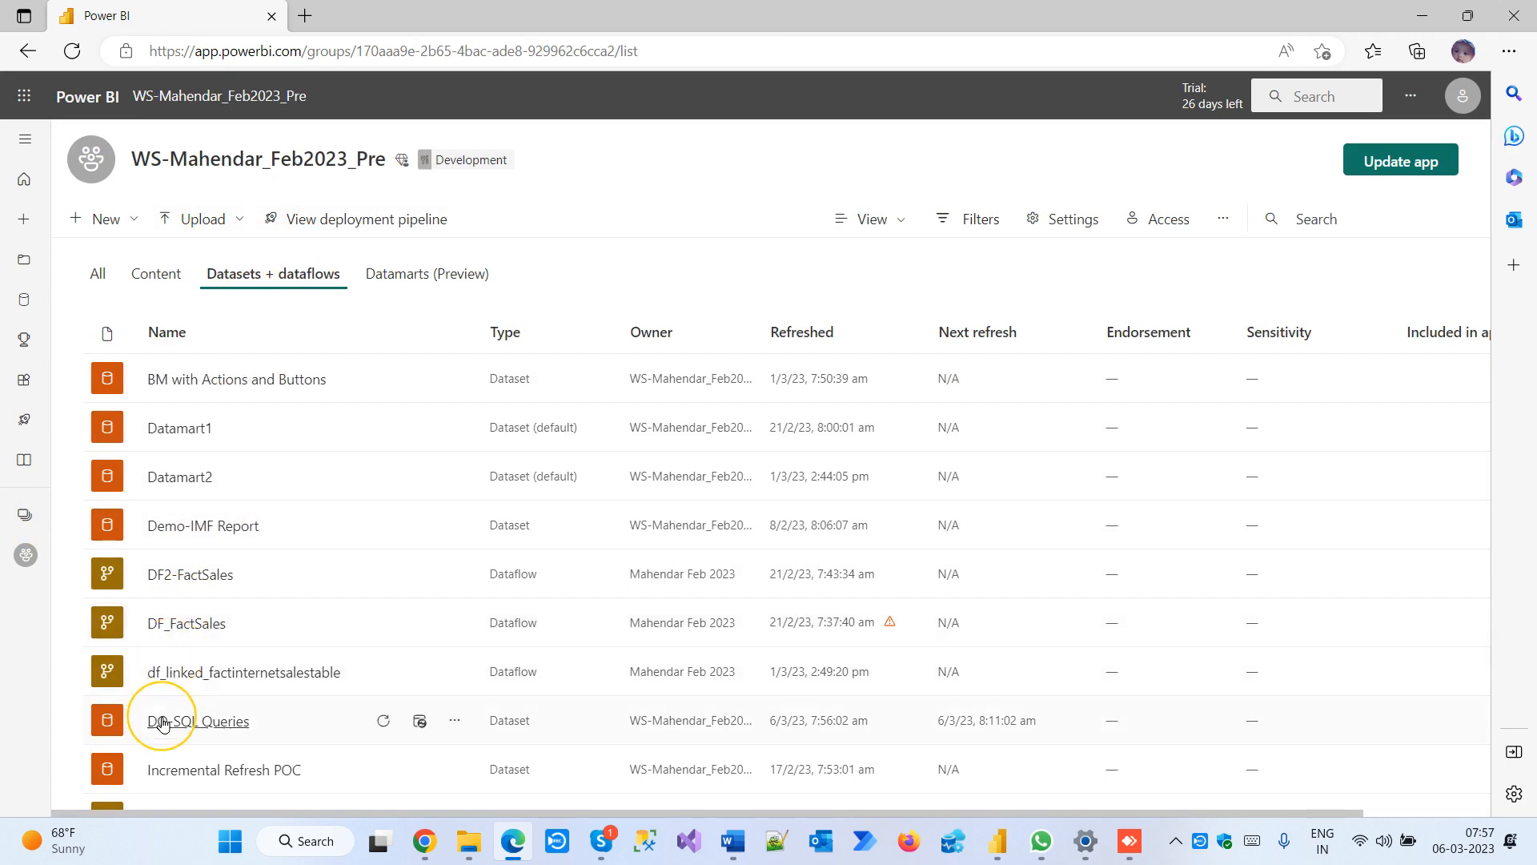
{"action": "scroll", "coordinate": [189, 727], "scroll_direction": "down", "scroll_amount": 2}
{"action": "scroll", "coordinate": [190, 729], "scroll_direction": "down", "scroll_amount": 2}
{"action": "scroll", "coordinate": [181, 733], "scroll_direction": "up", "scroll_amount": 4}
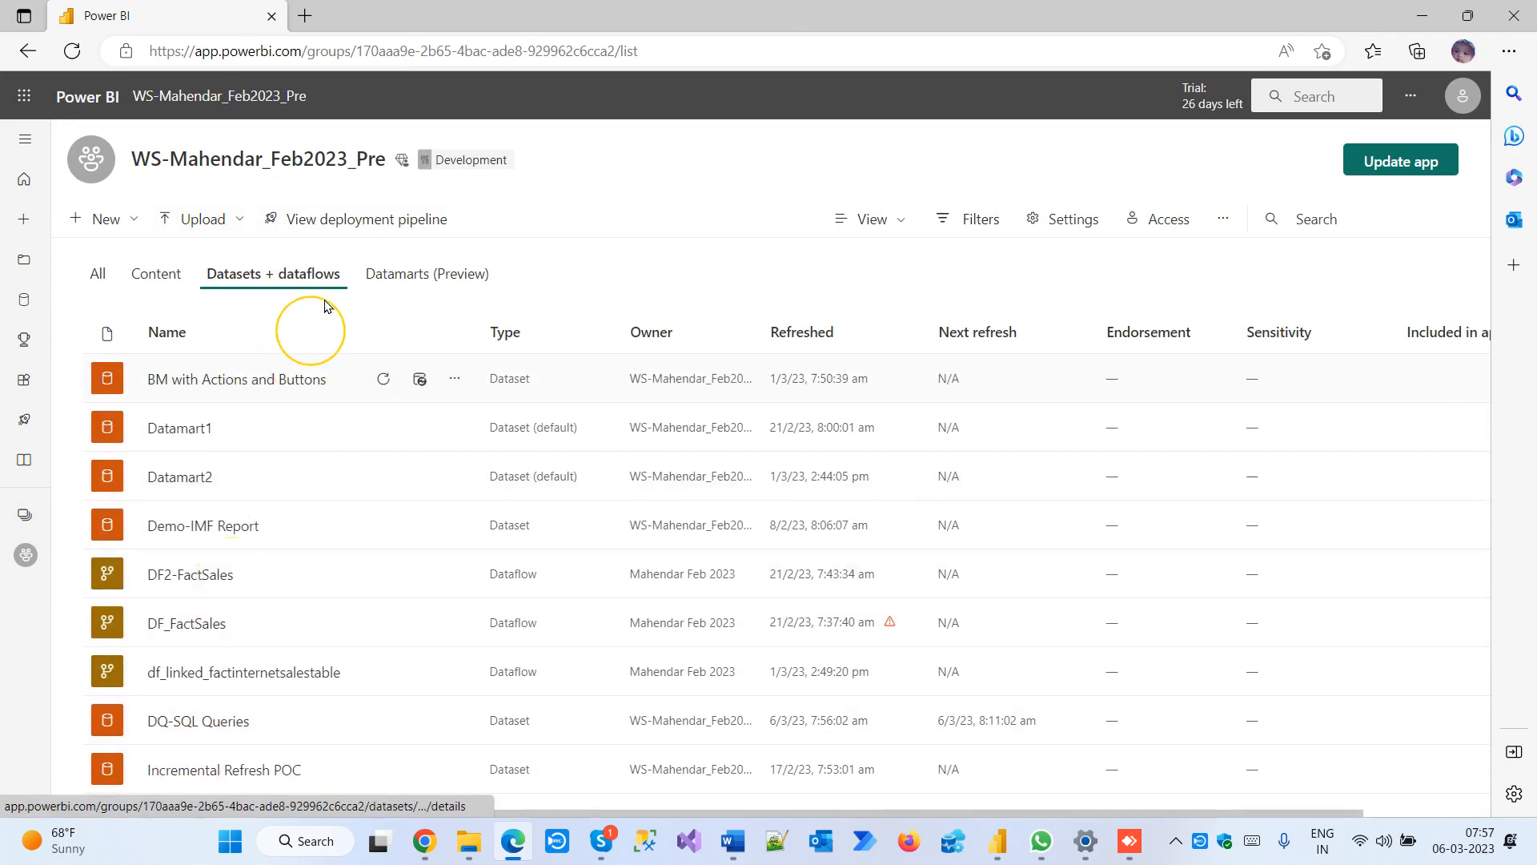
View the workspace's datamarts and its content items, and return to the list of all items
{"action": "left_click", "coordinate": [415, 274]}
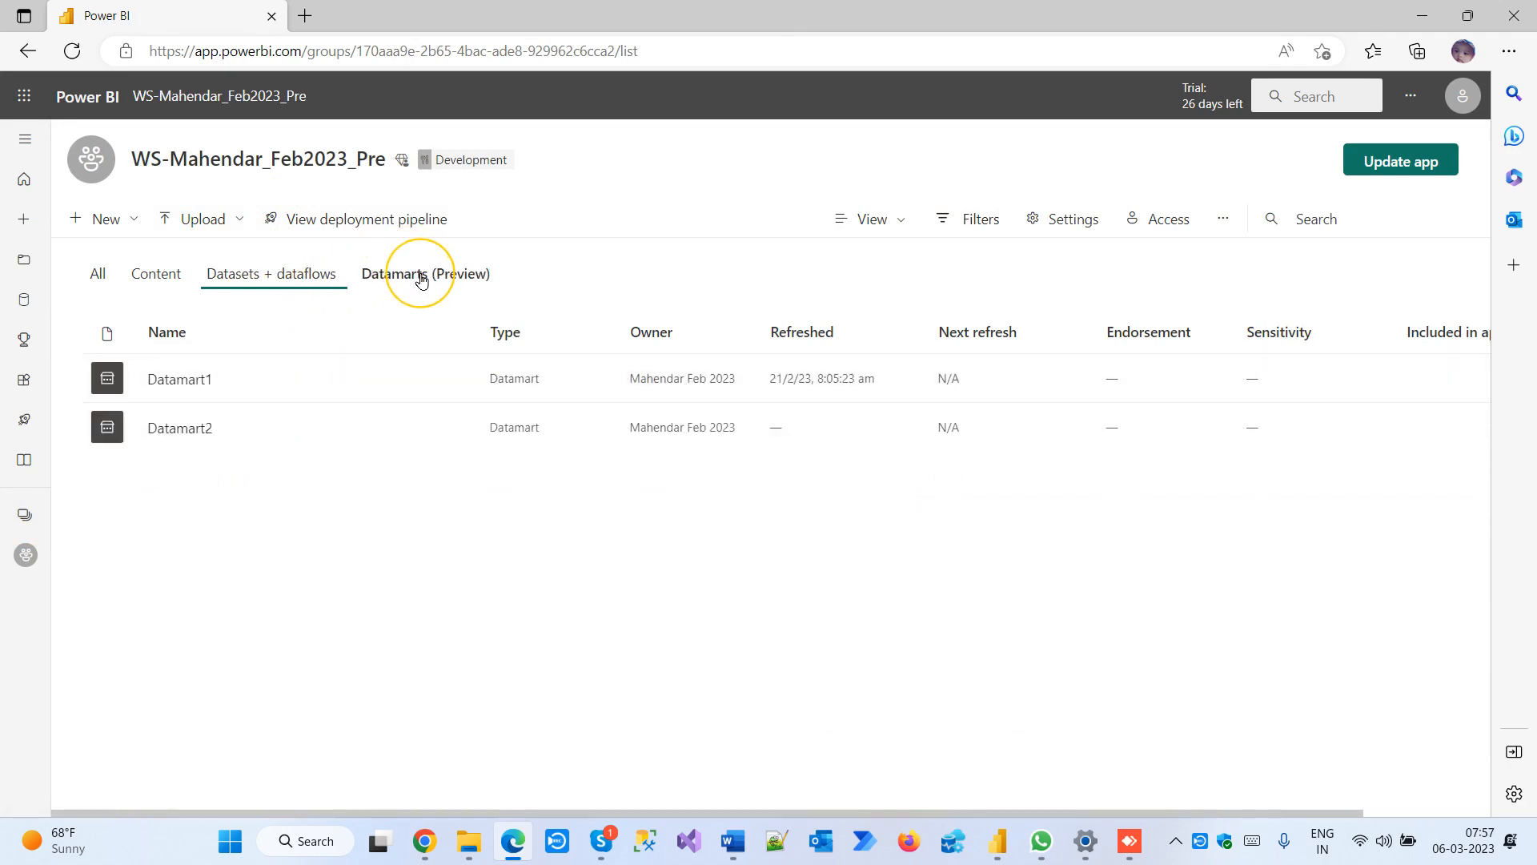
{"action": "left_click", "coordinate": [304, 278]}
{"action": "left_click", "coordinate": [156, 274]}
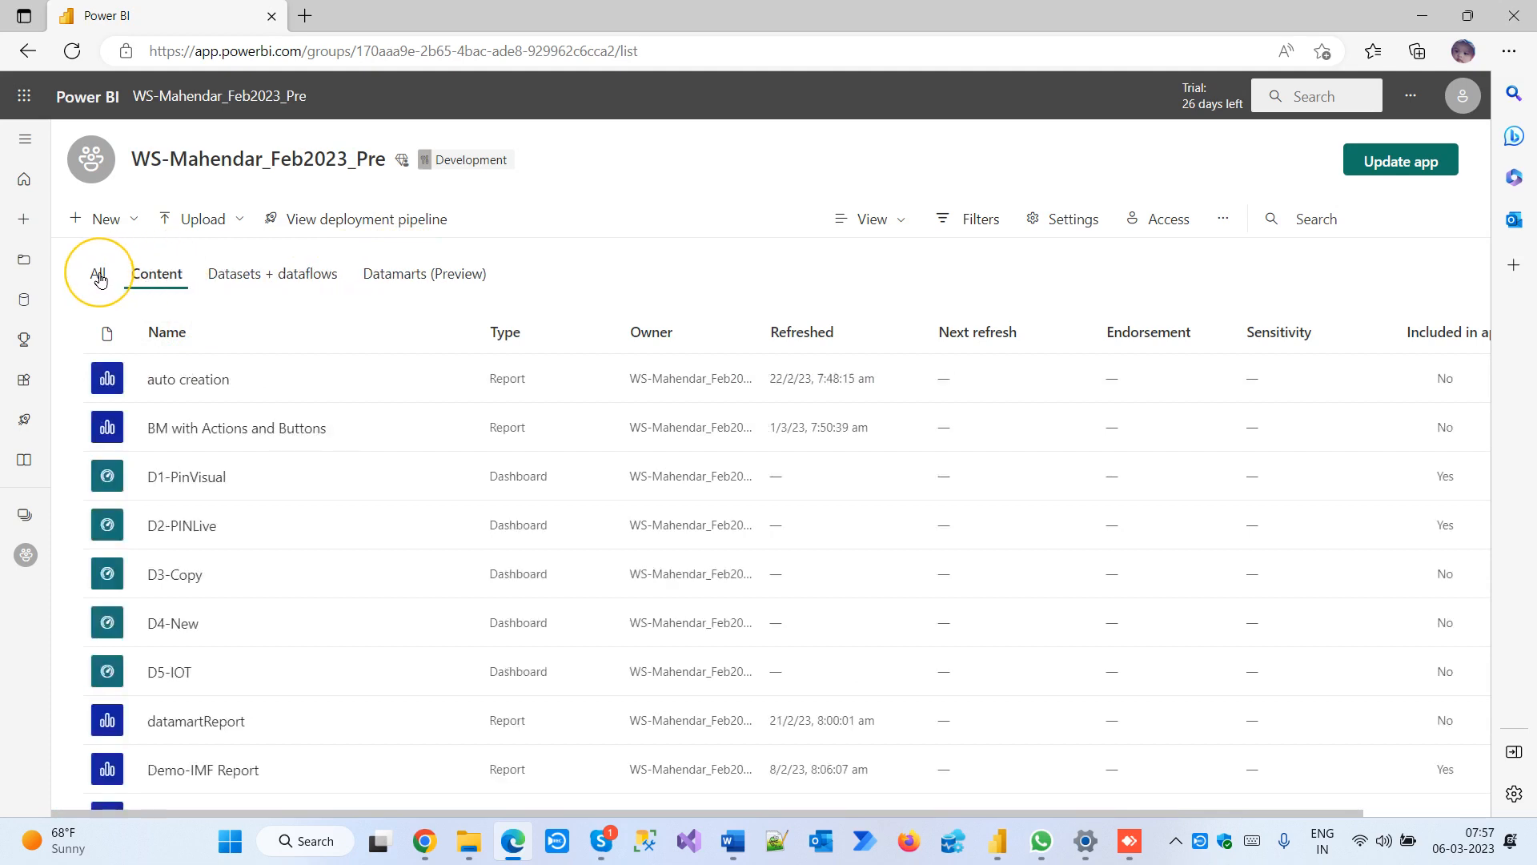
{"action": "left_click", "coordinate": [99, 277]}
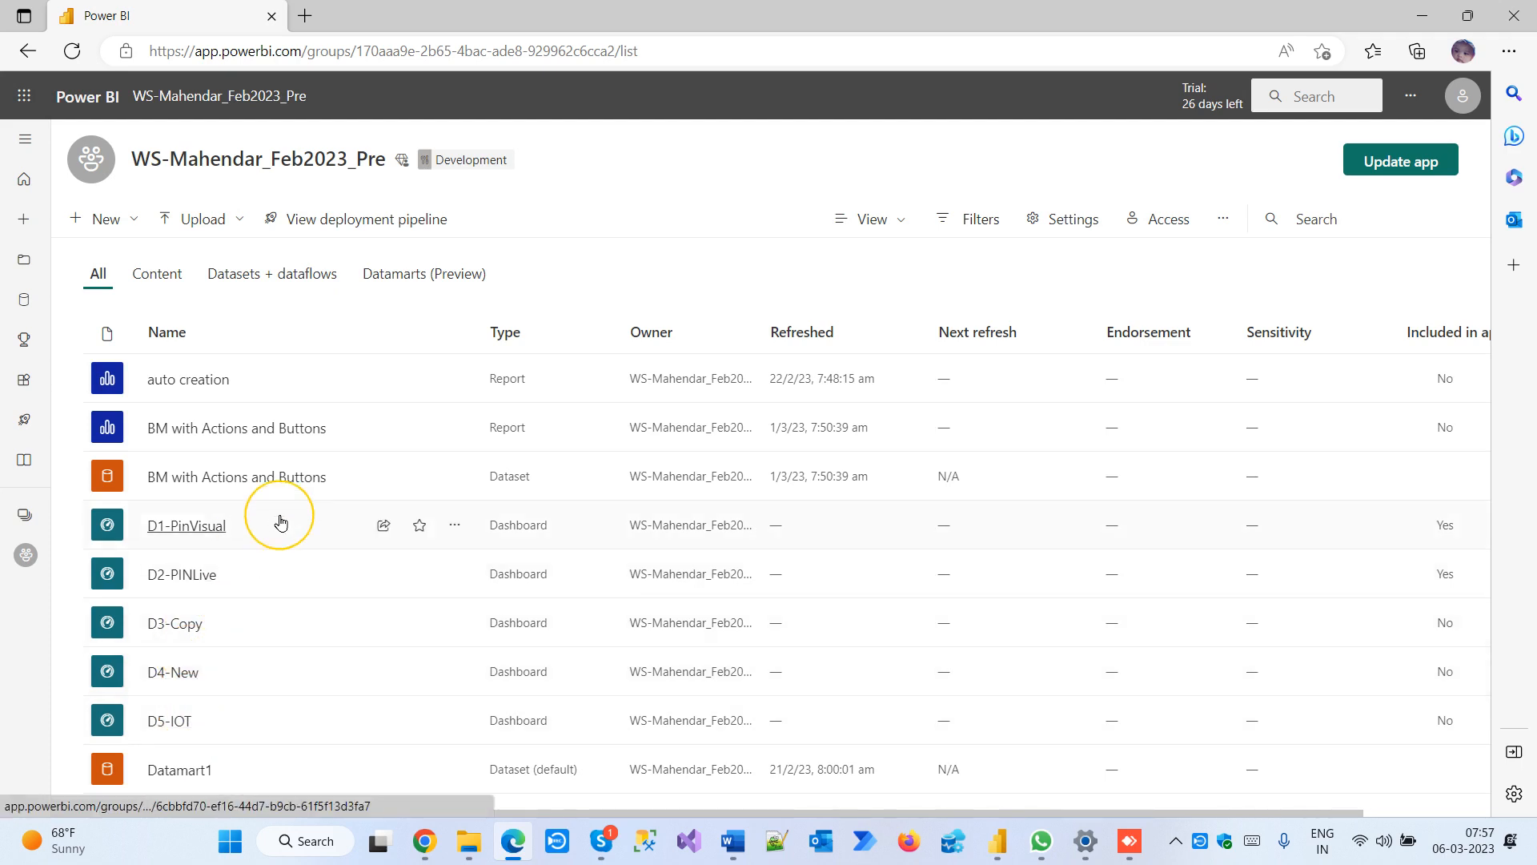
Open the D5-IOT dashboard and bring up the gdg tile's details for editing
{"action": "left_click", "coordinate": [171, 721]}
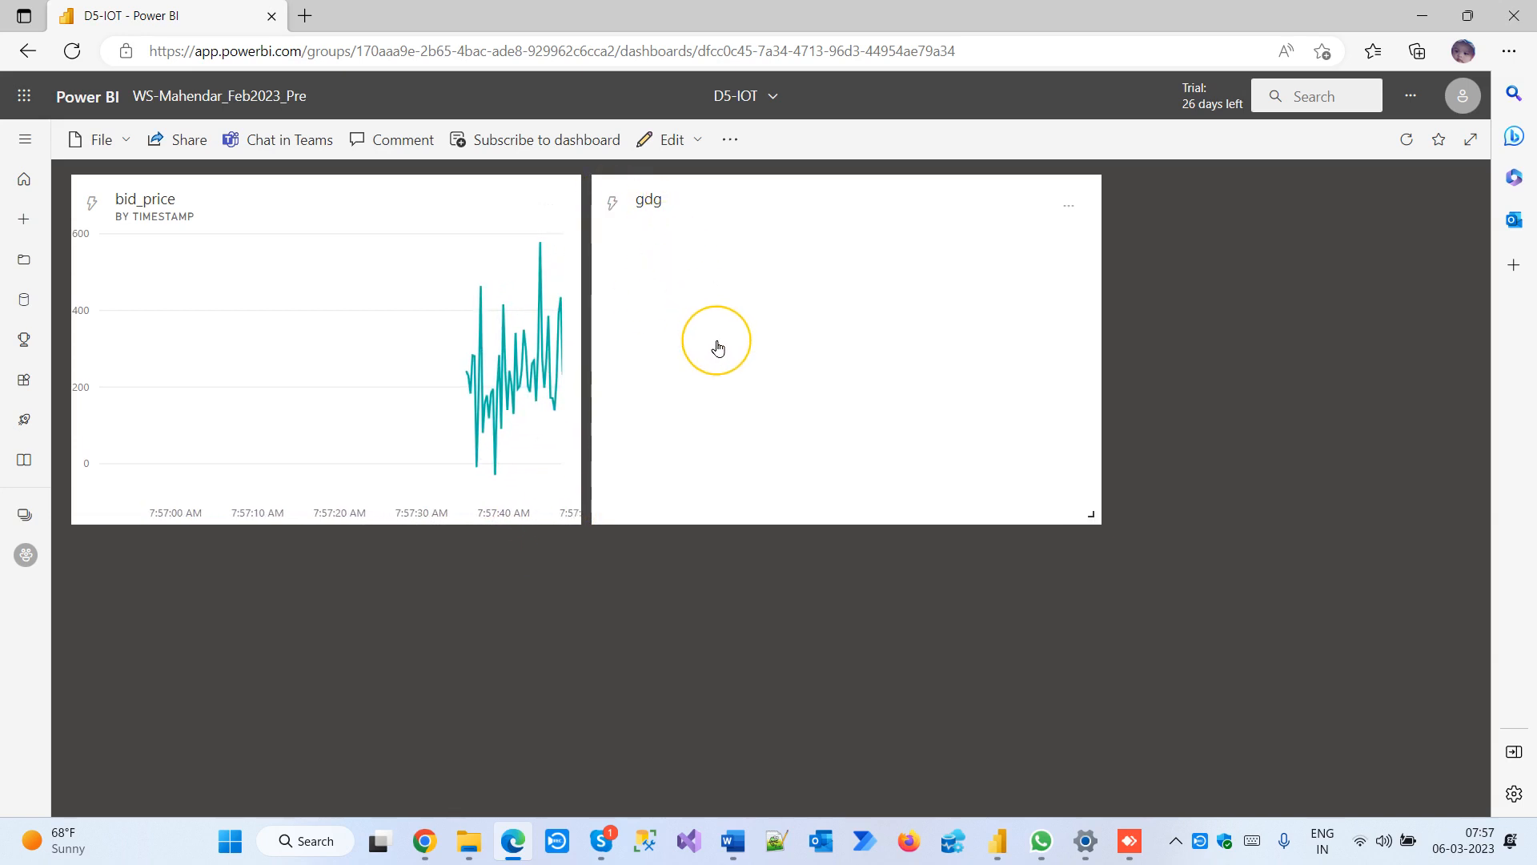
{"action": "left_click", "coordinate": [1069, 206]}
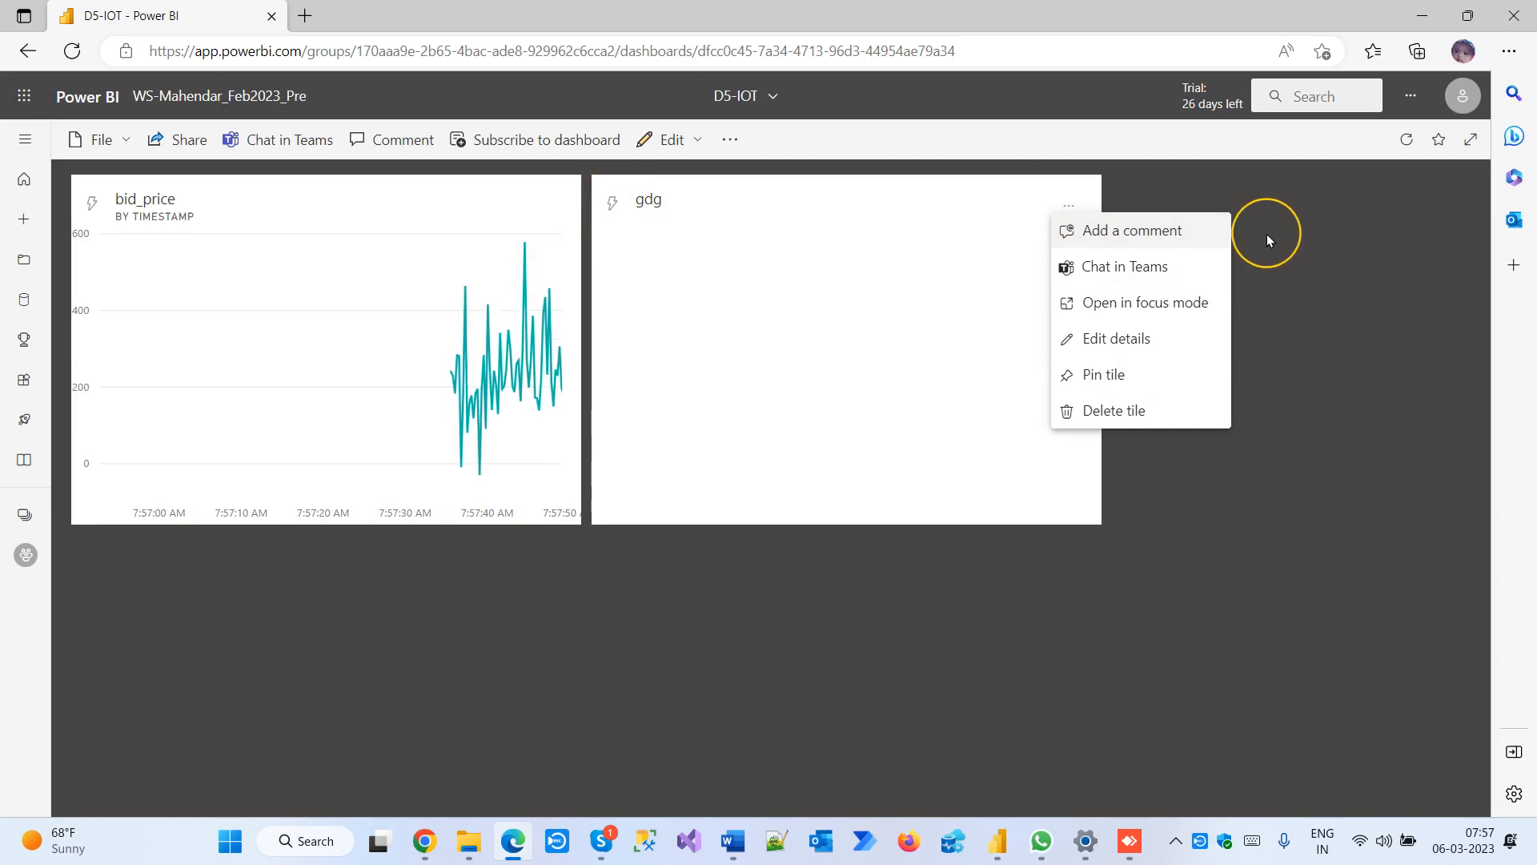
{"action": "left_click", "coordinate": [1121, 338]}
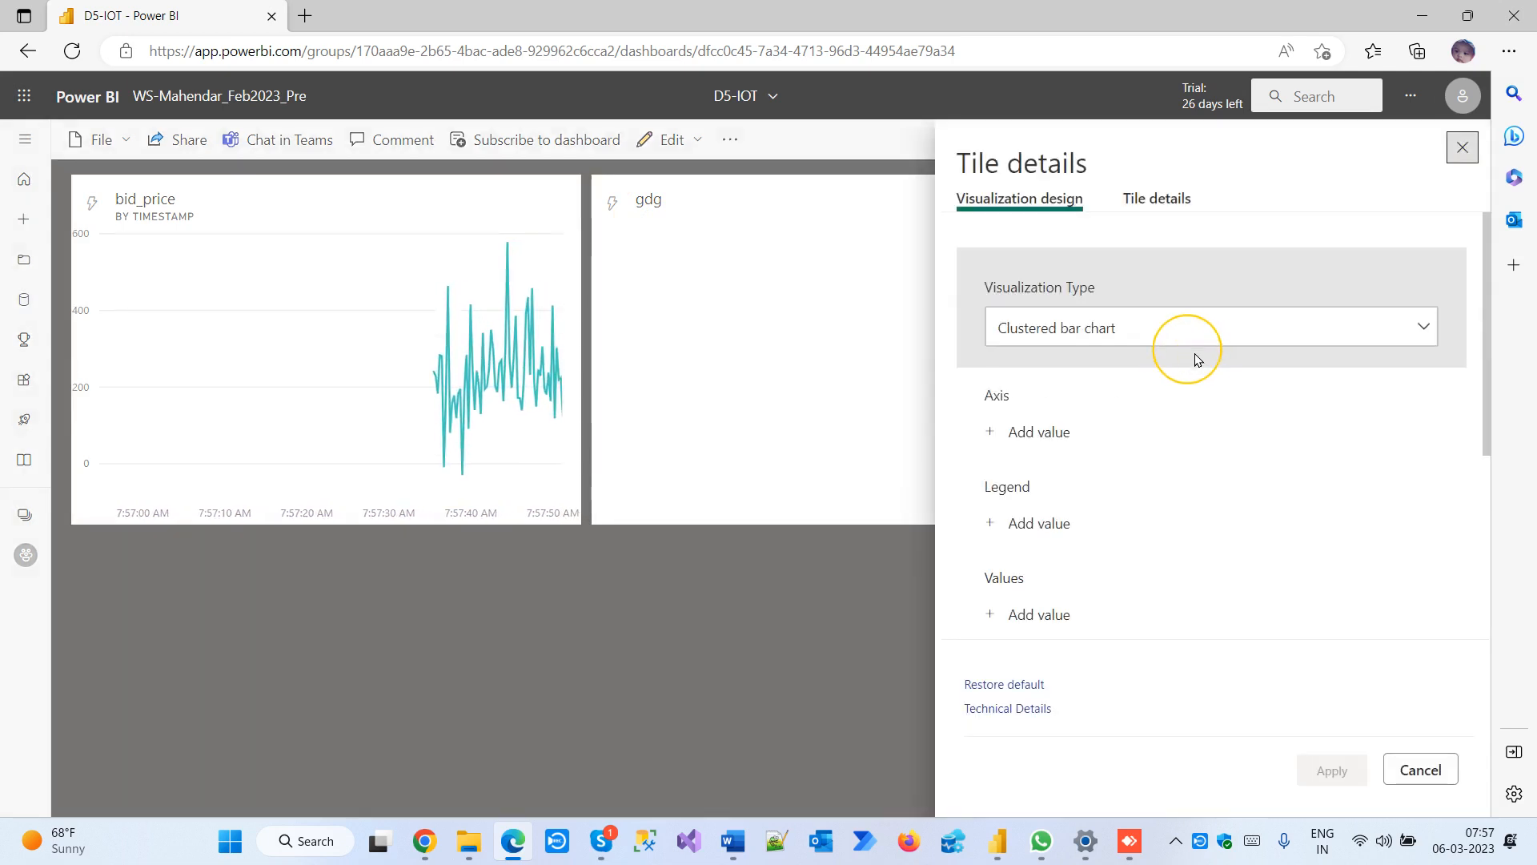
Change the gdg tile's visualization type to Gauge with bid_price as its value, and apply the change
{"action": "left_click_drag", "start_coordinate": [1089, 417], "coordinate": [1077, 435]}
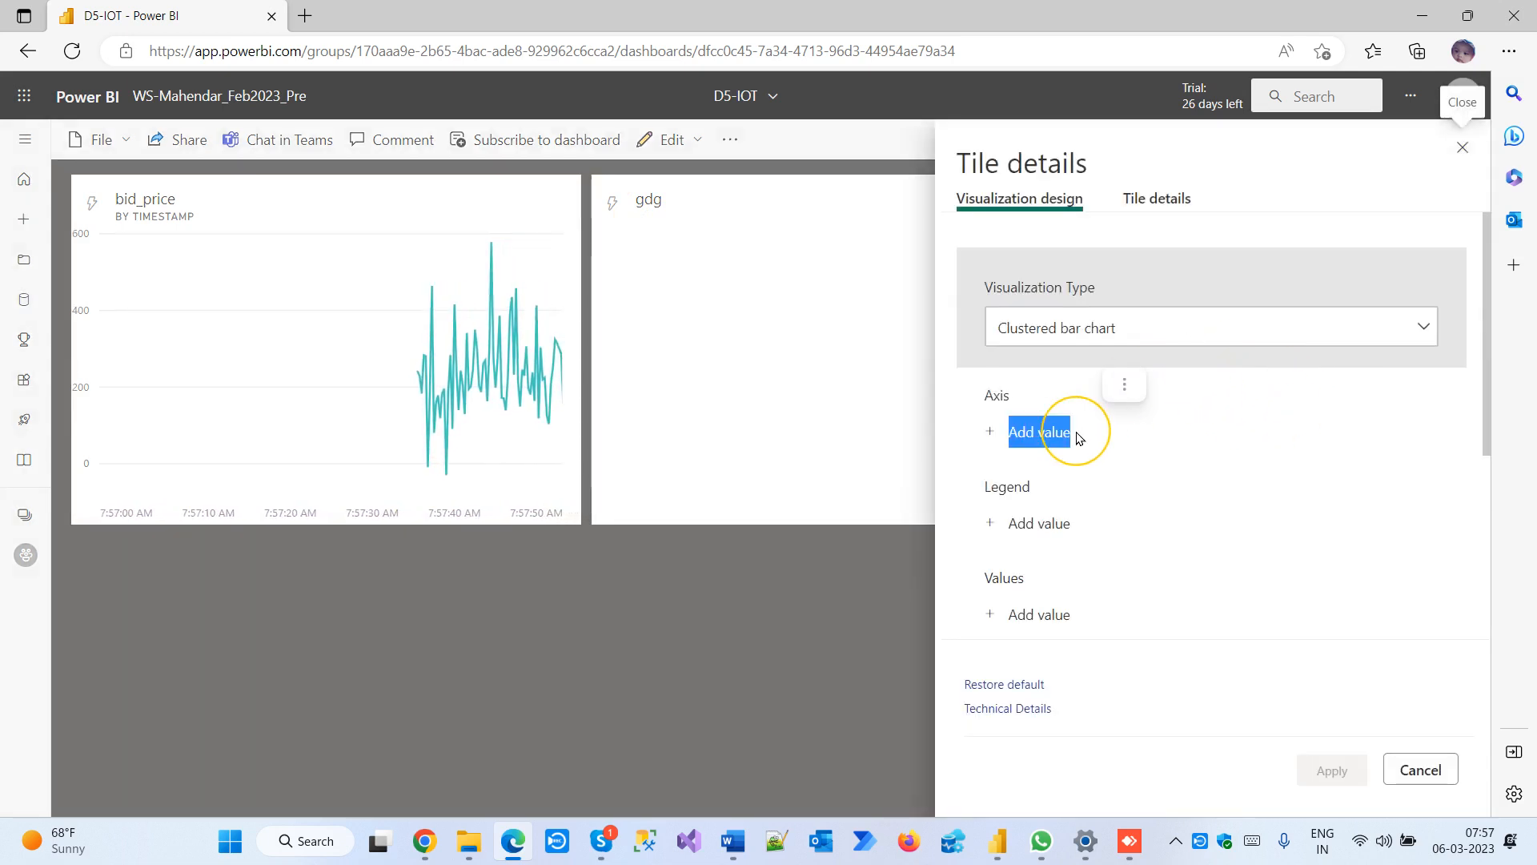
{"action": "left_click", "coordinate": [1034, 439]}
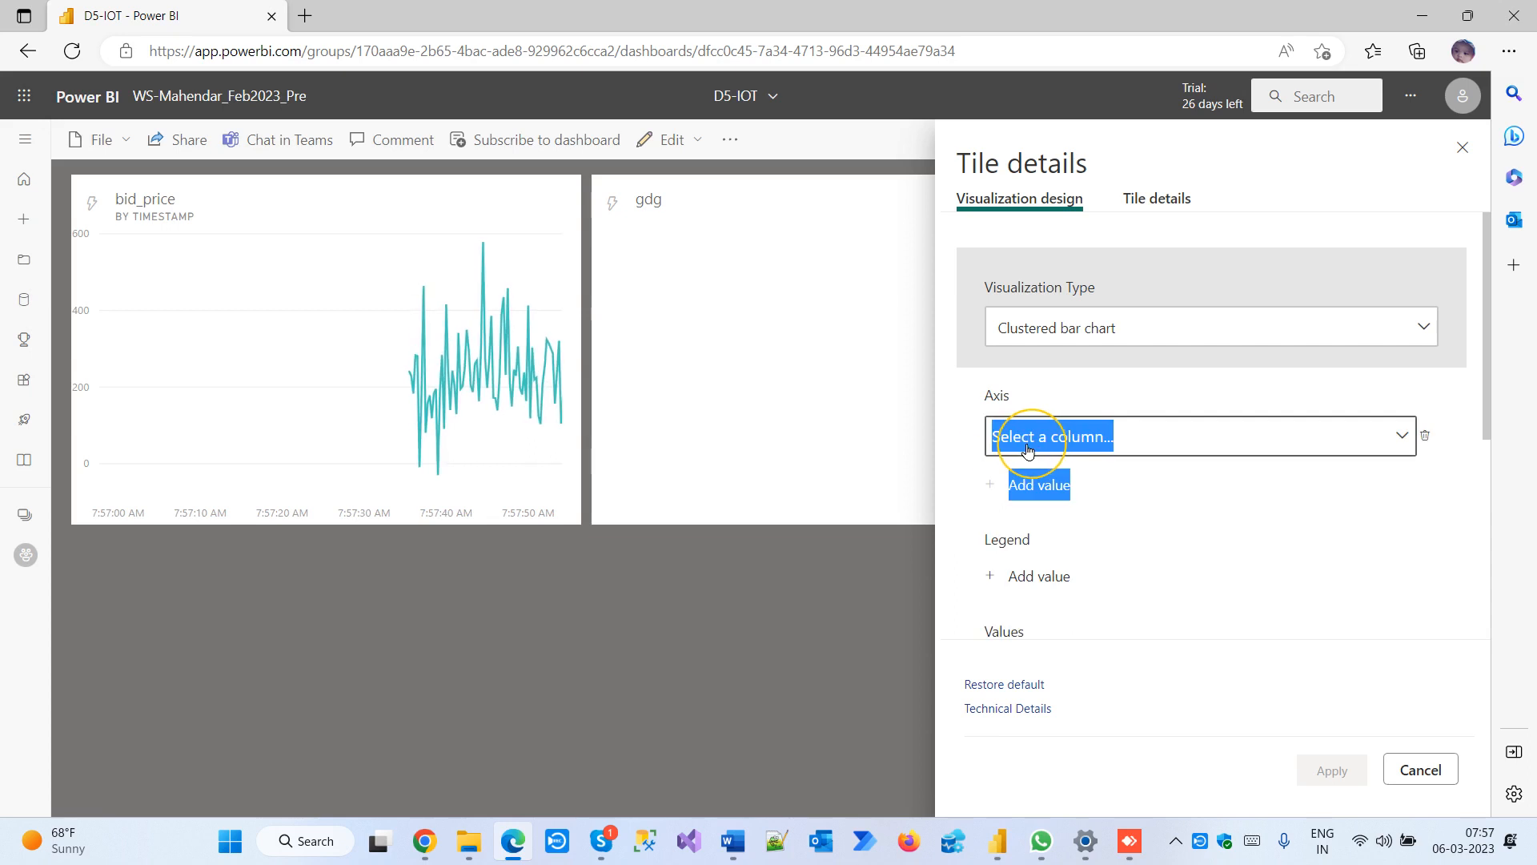
{"action": "left_click", "coordinate": [1149, 438]}
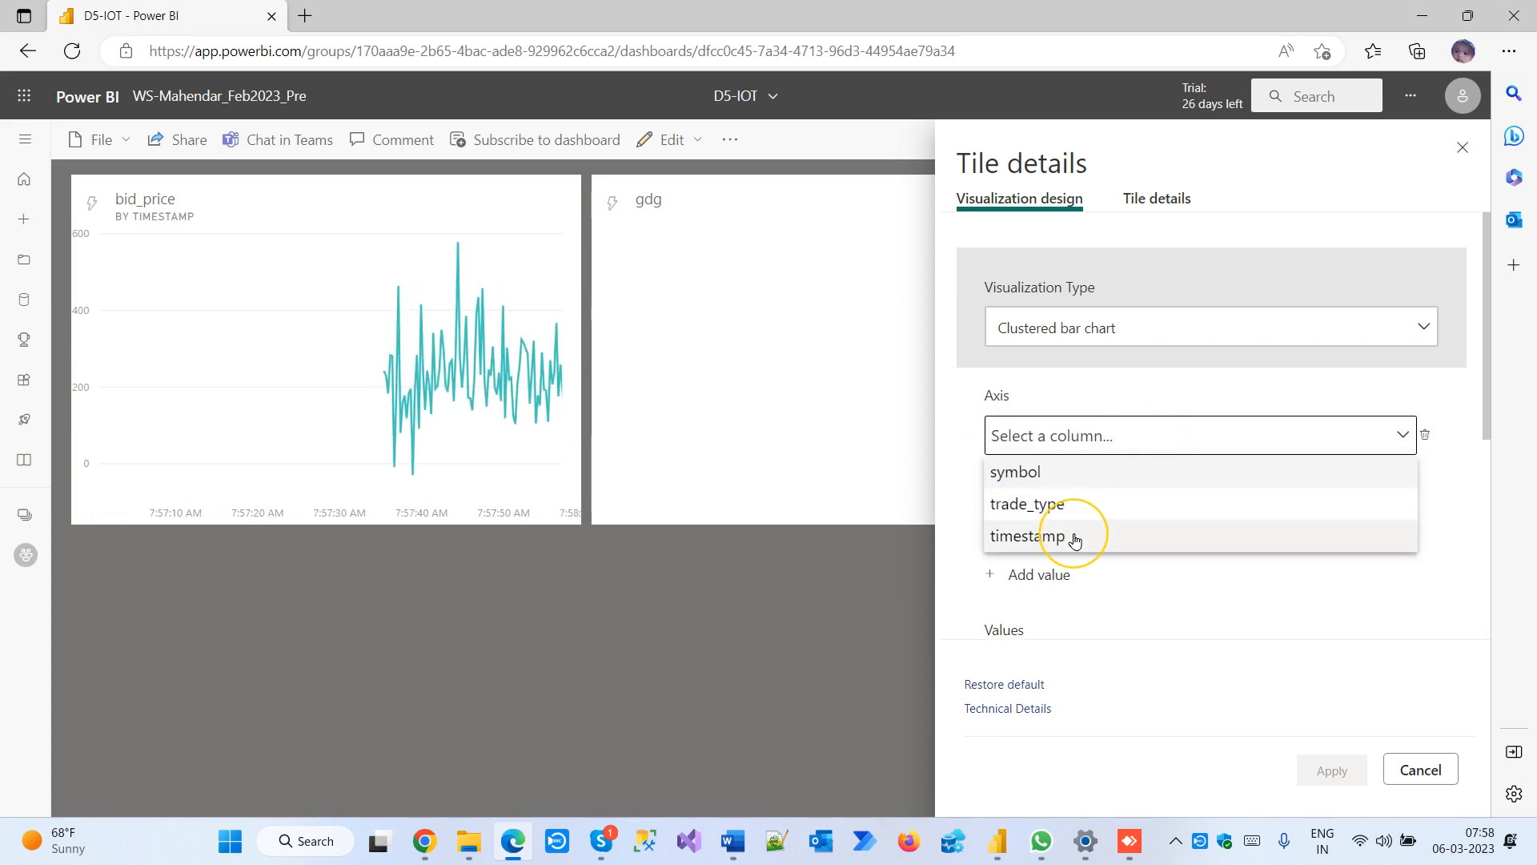
{"action": "left_click", "coordinate": [1133, 336]}
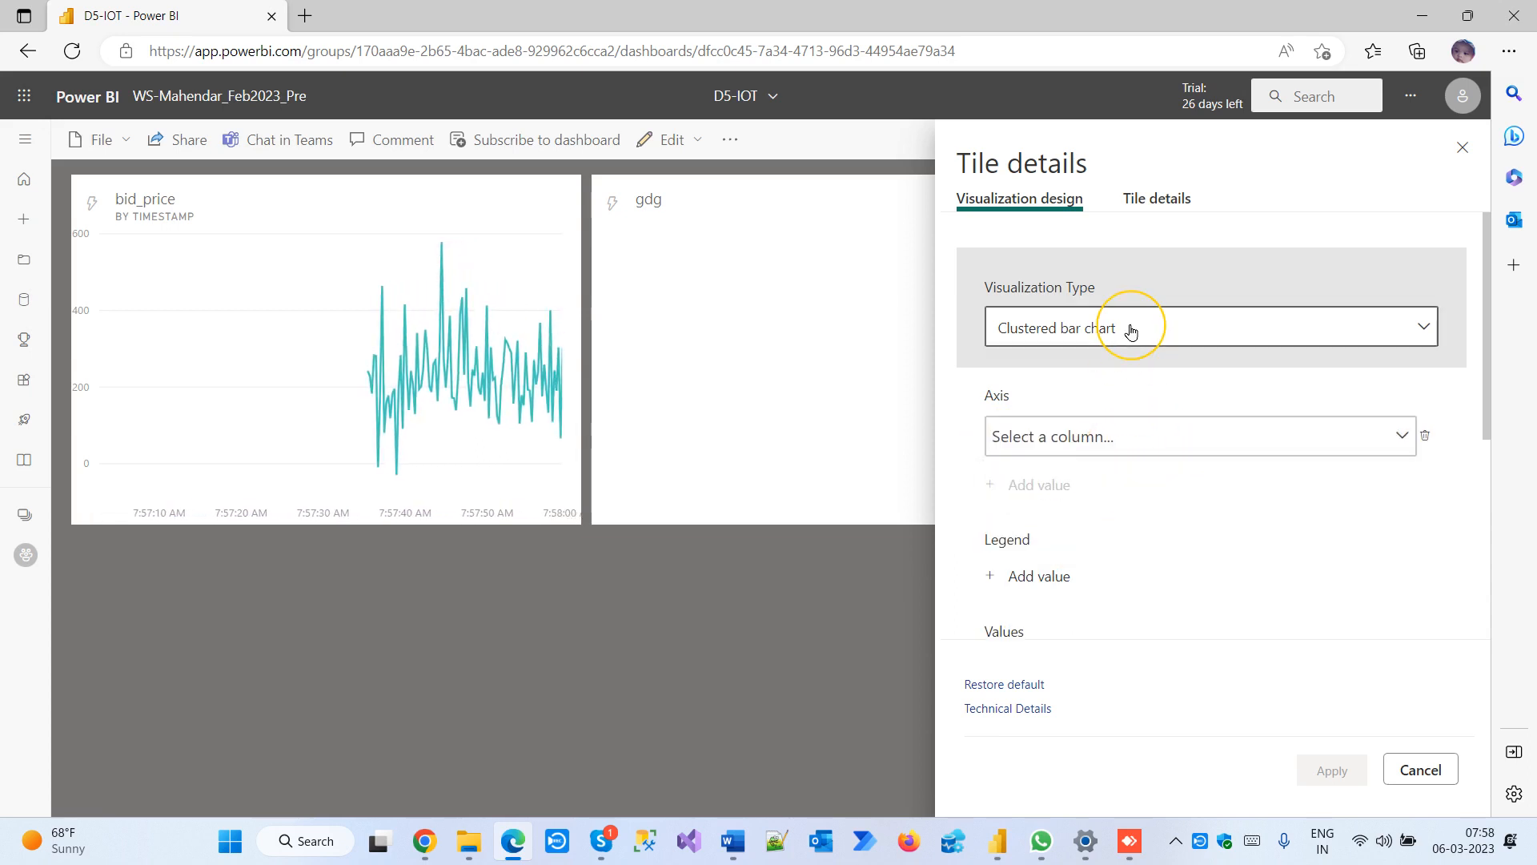
{"action": "left_click", "coordinate": [1130, 331]}
{"action": "left_click", "coordinate": [1093, 392]}
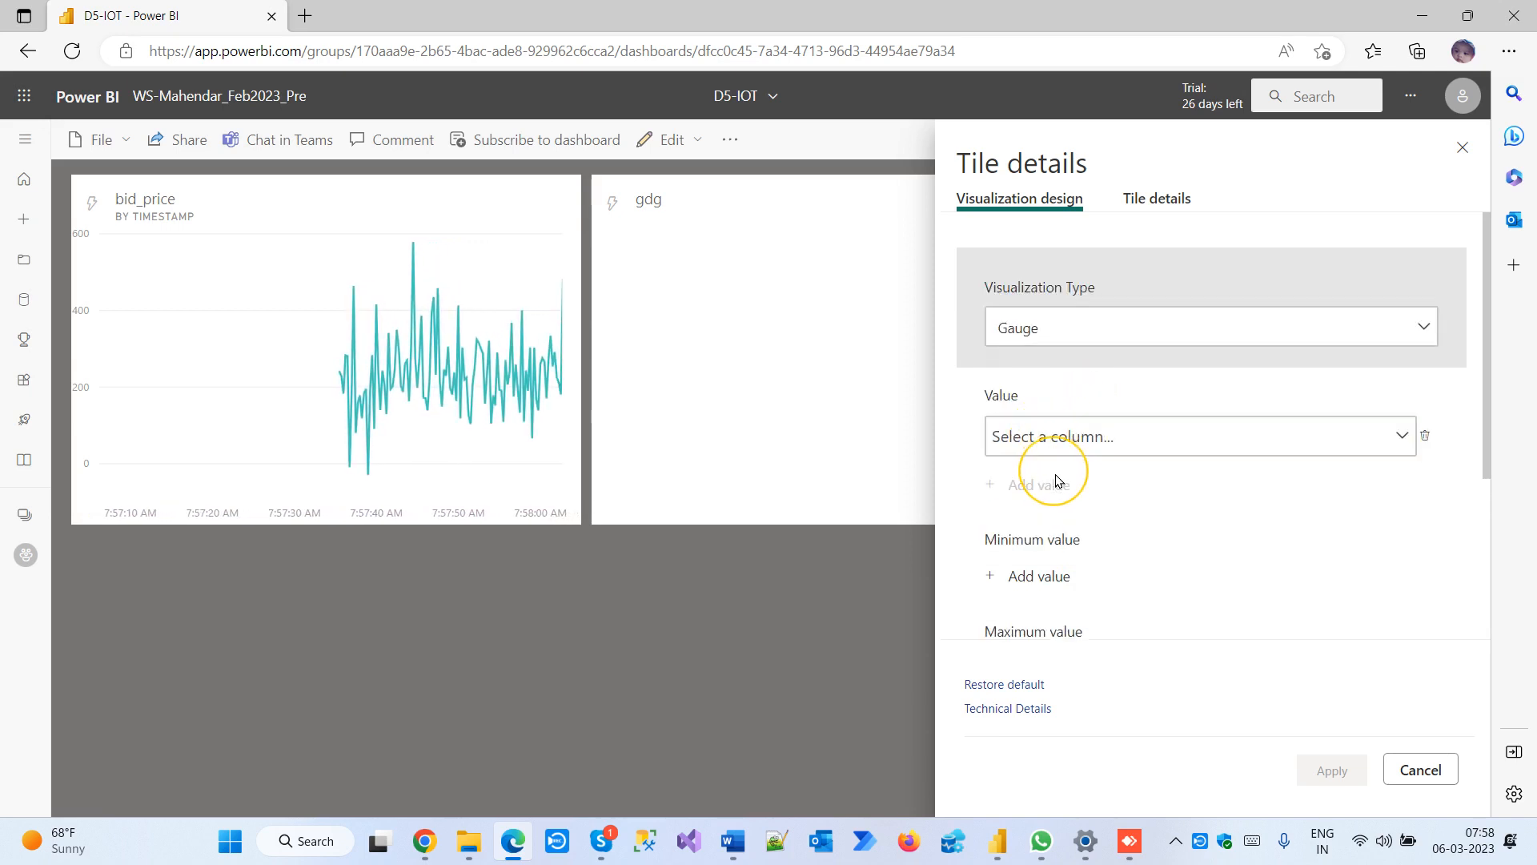
{"action": "left_click", "coordinate": [1091, 437]}
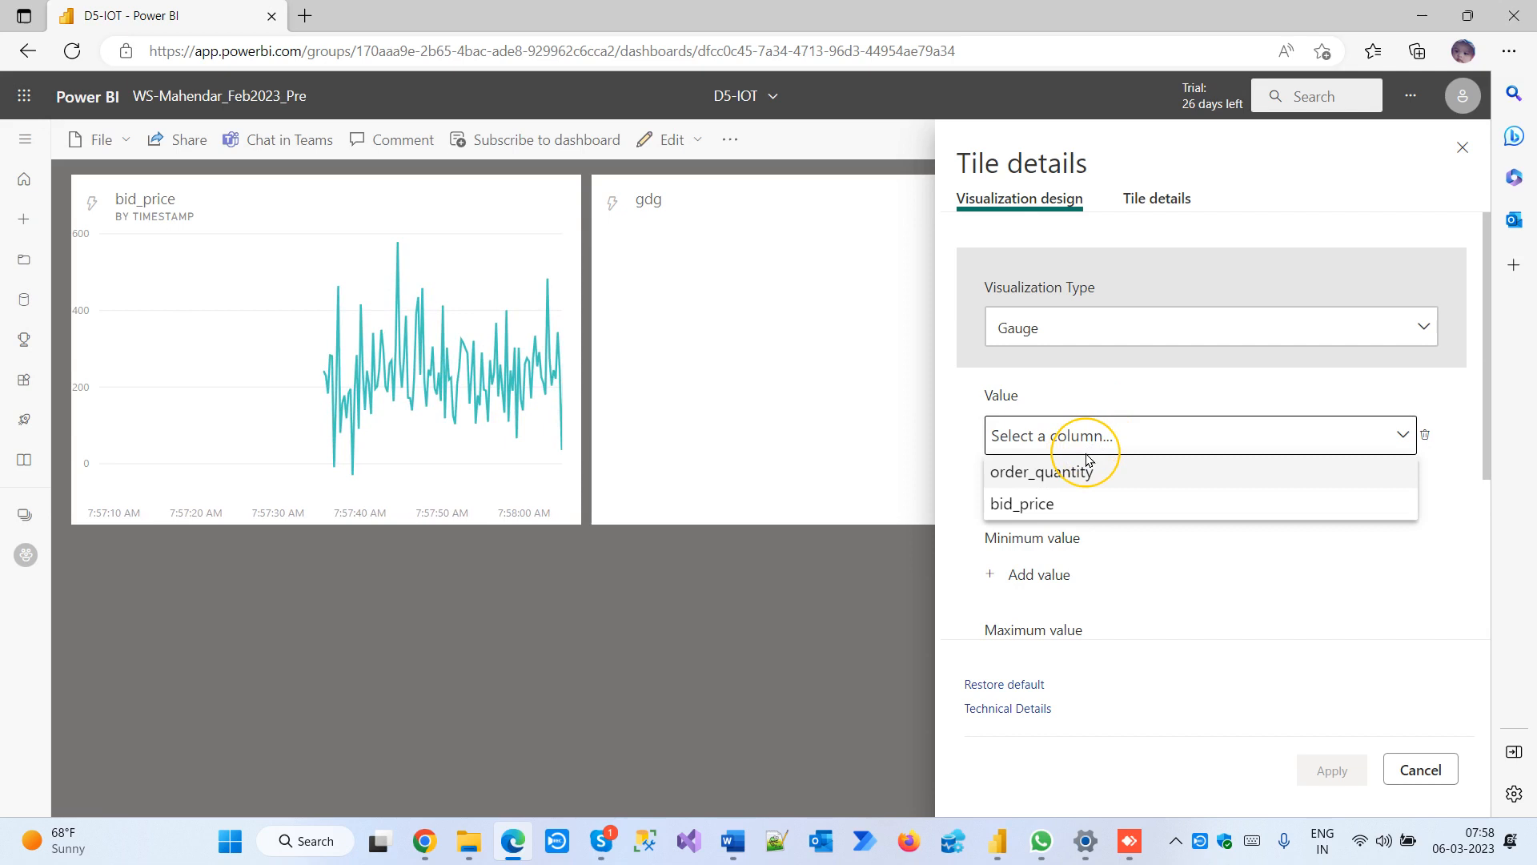
{"action": "left_click", "coordinate": [1039, 511]}
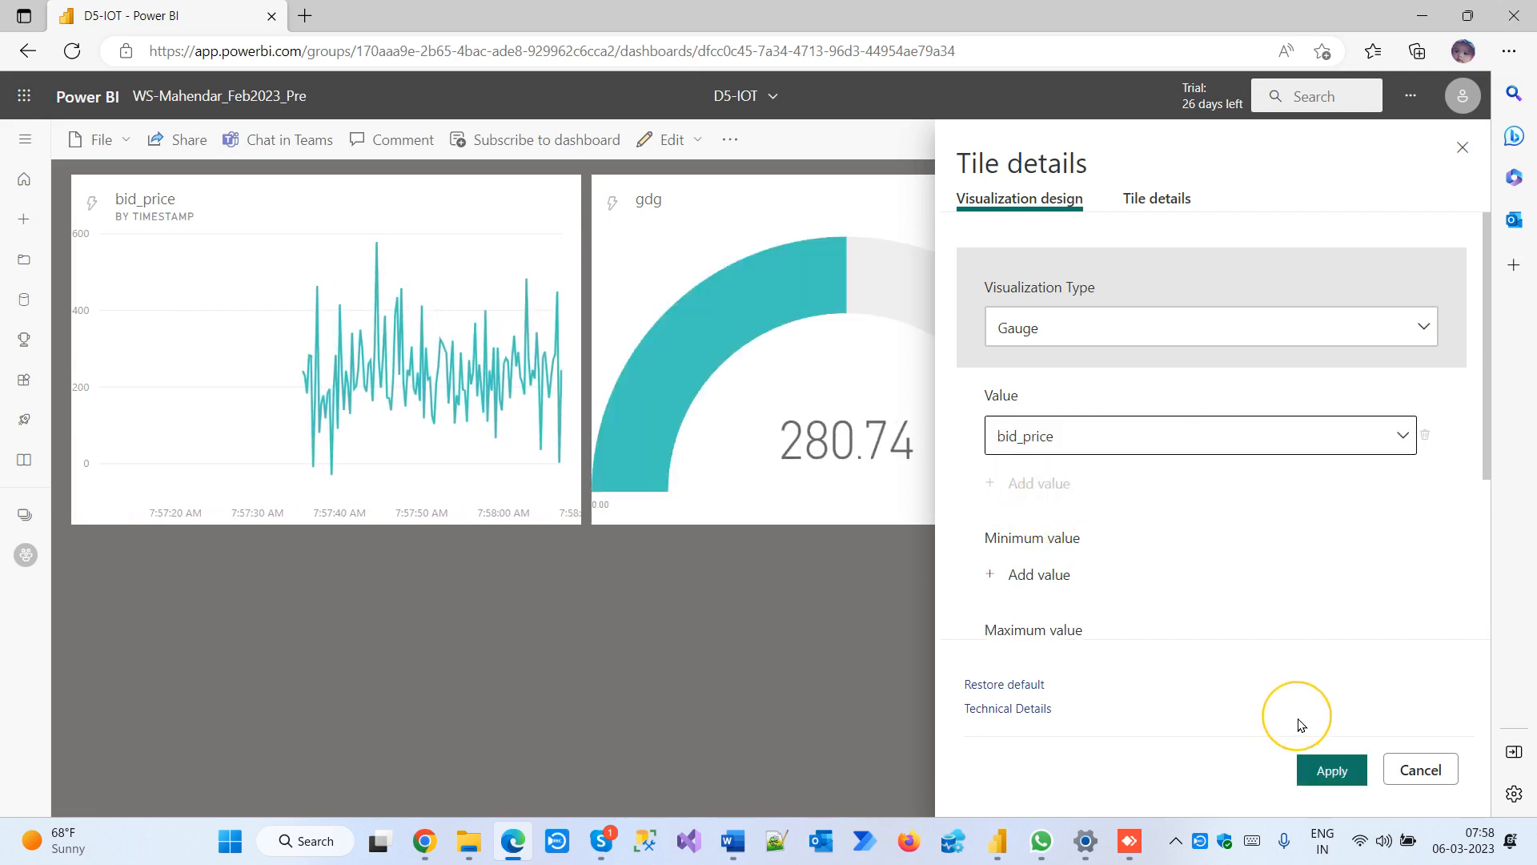
{"action": "left_click", "coordinate": [1318, 763]}
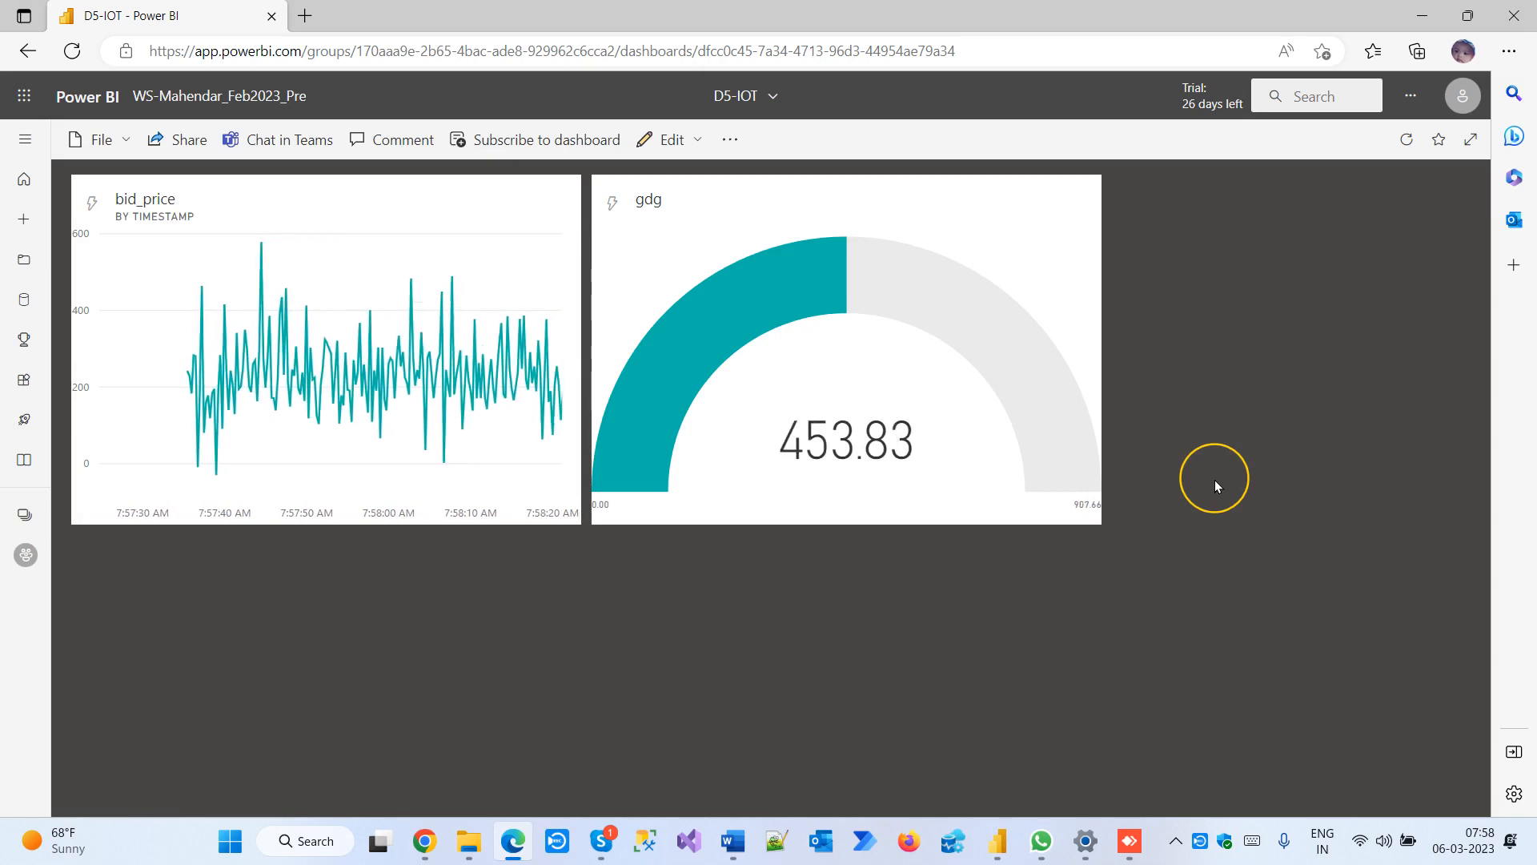
Minimize the Edge window, close the IMF report and Power BI download pages in Chrome, and switch to GDP Report in Power BI Desktop
{"action": "left_click", "coordinate": [1423, 24]}
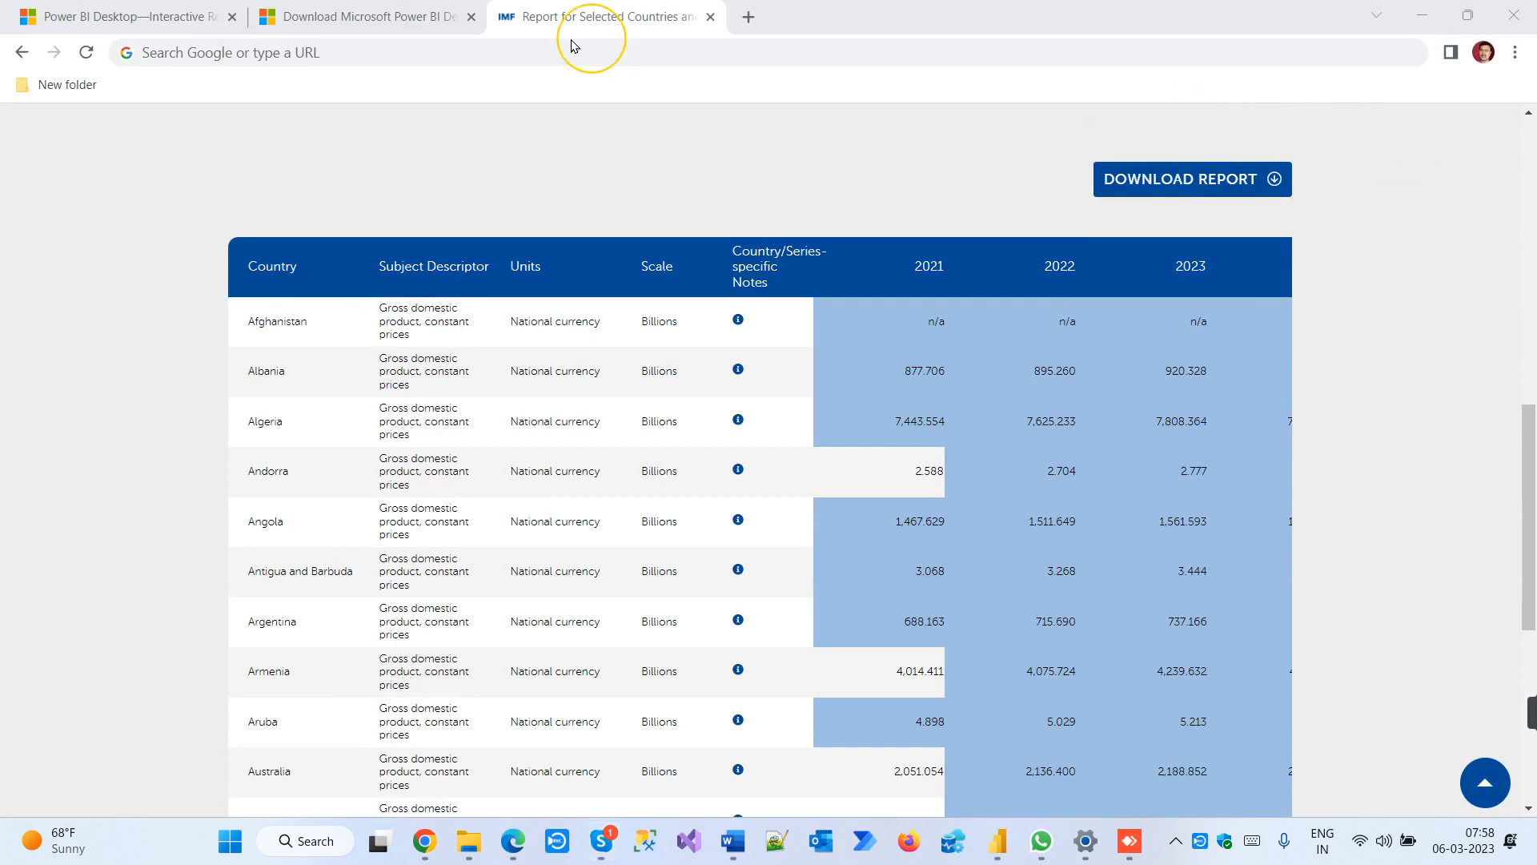
{"action": "left_click", "coordinate": [710, 16]}
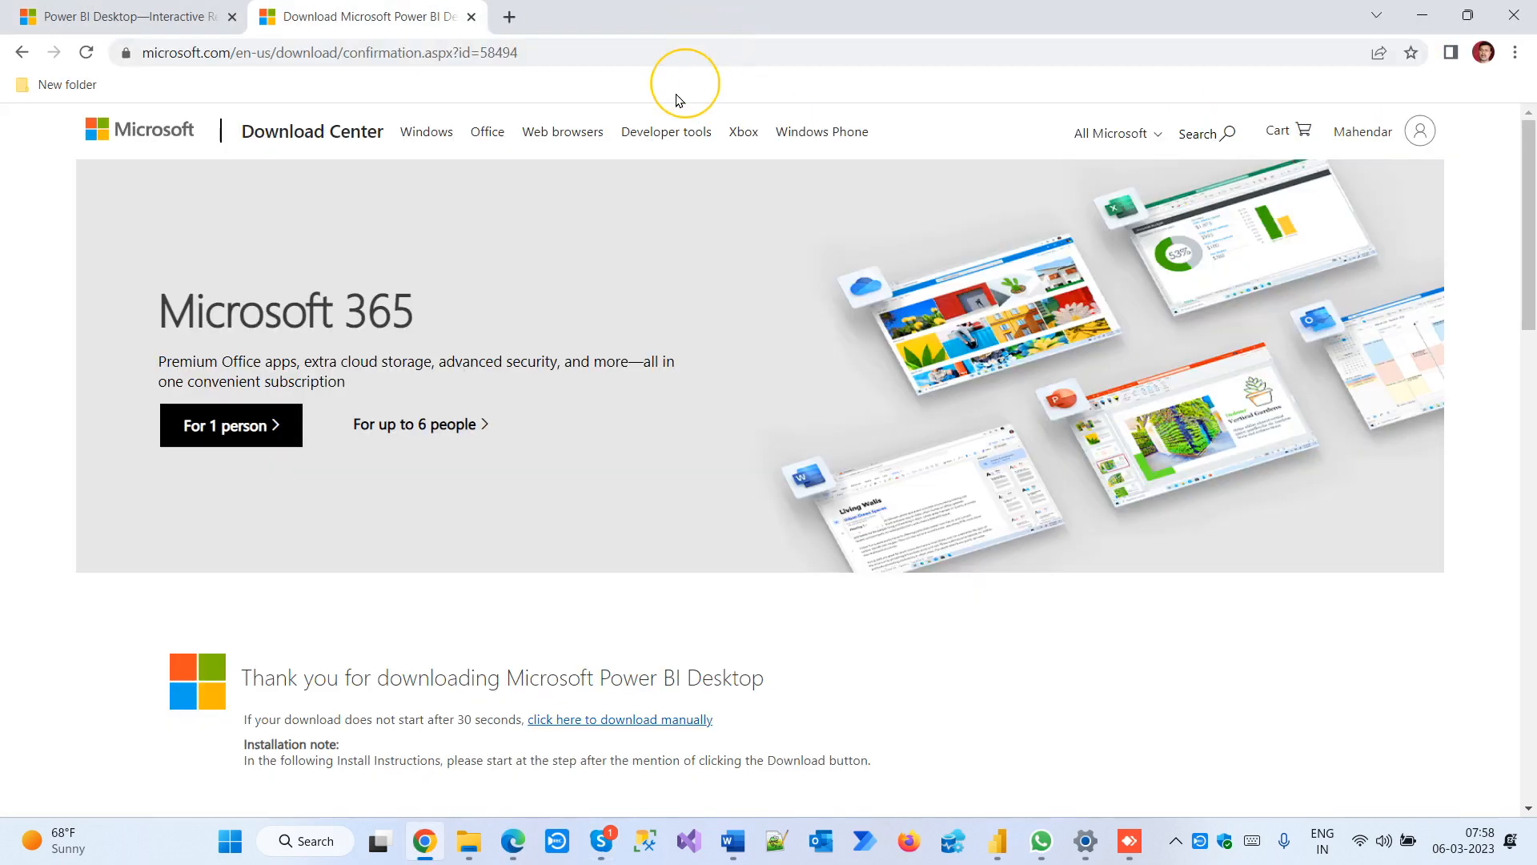
{"action": "left_click", "coordinate": [470, 16]}
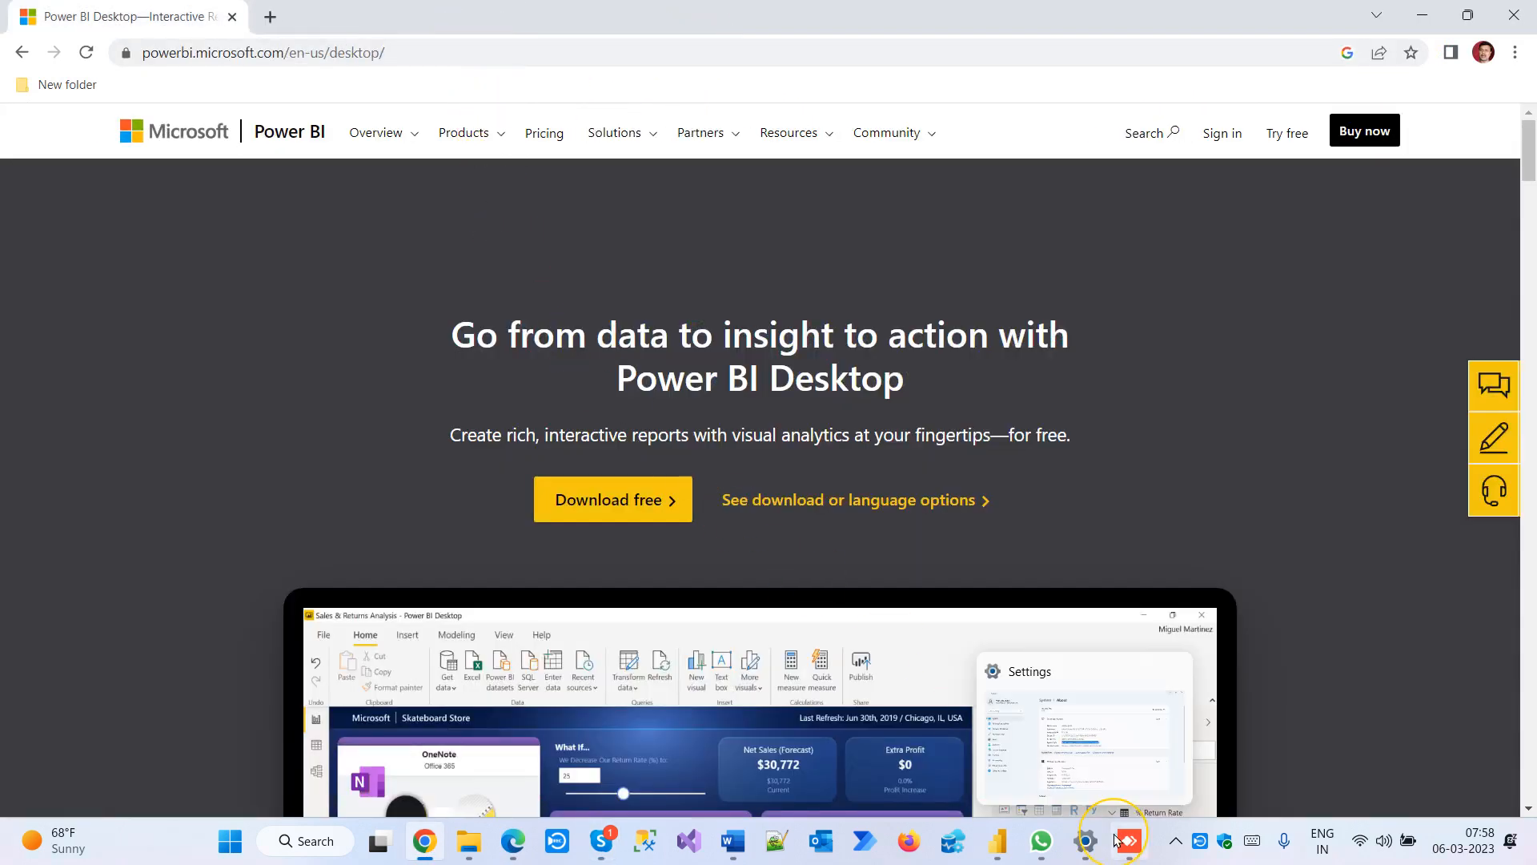
{"action": "mouse_move", "coordinate": [996, 840]}
{"action": "left_click", "coordinate": [991, 747]}
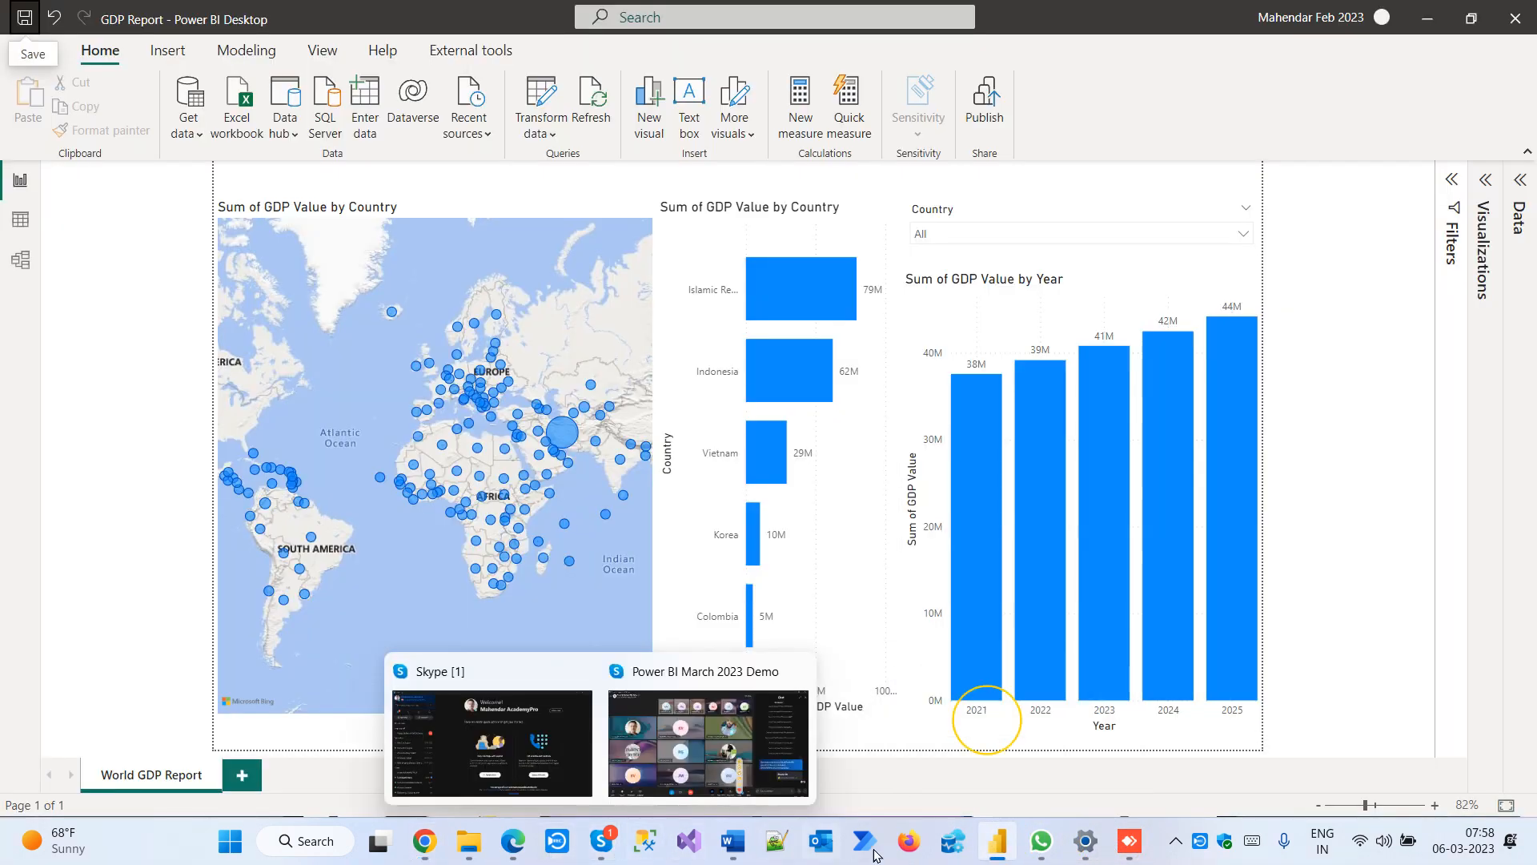
Switch to March 2023.docx in Word and add the lines "Power BI Desktop" and "Power Query" below "Power BI Service – Subscription"
{"action": "left_click", "coordinate": [732, 841]}
{"action": "scroll", "coordinate": [711, 721], "scroll_direction": "down", "scroll_amount": 1}
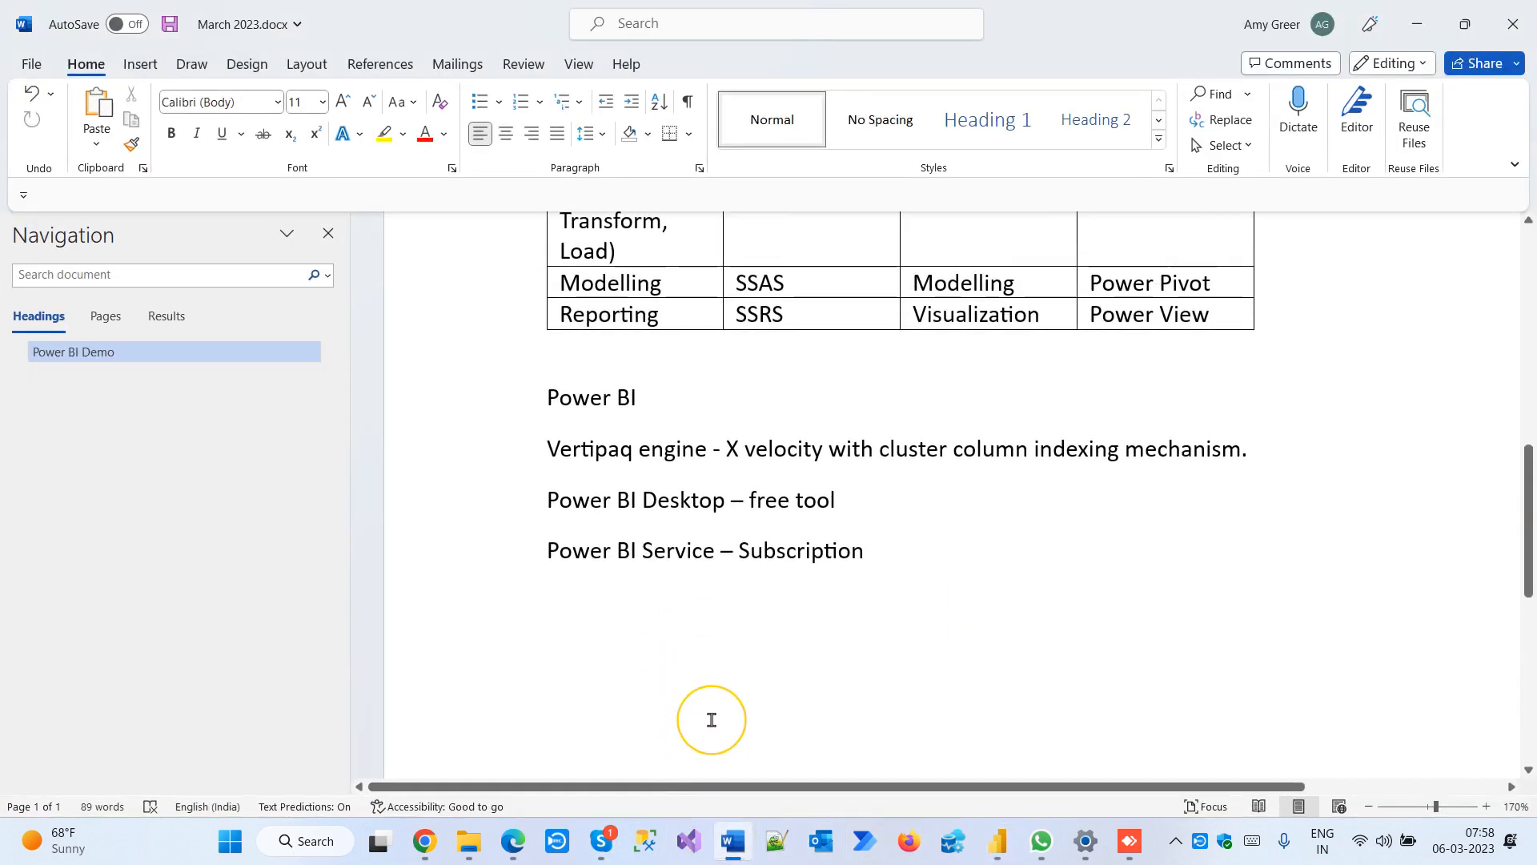
{"action": "type", "text": "Power B"}
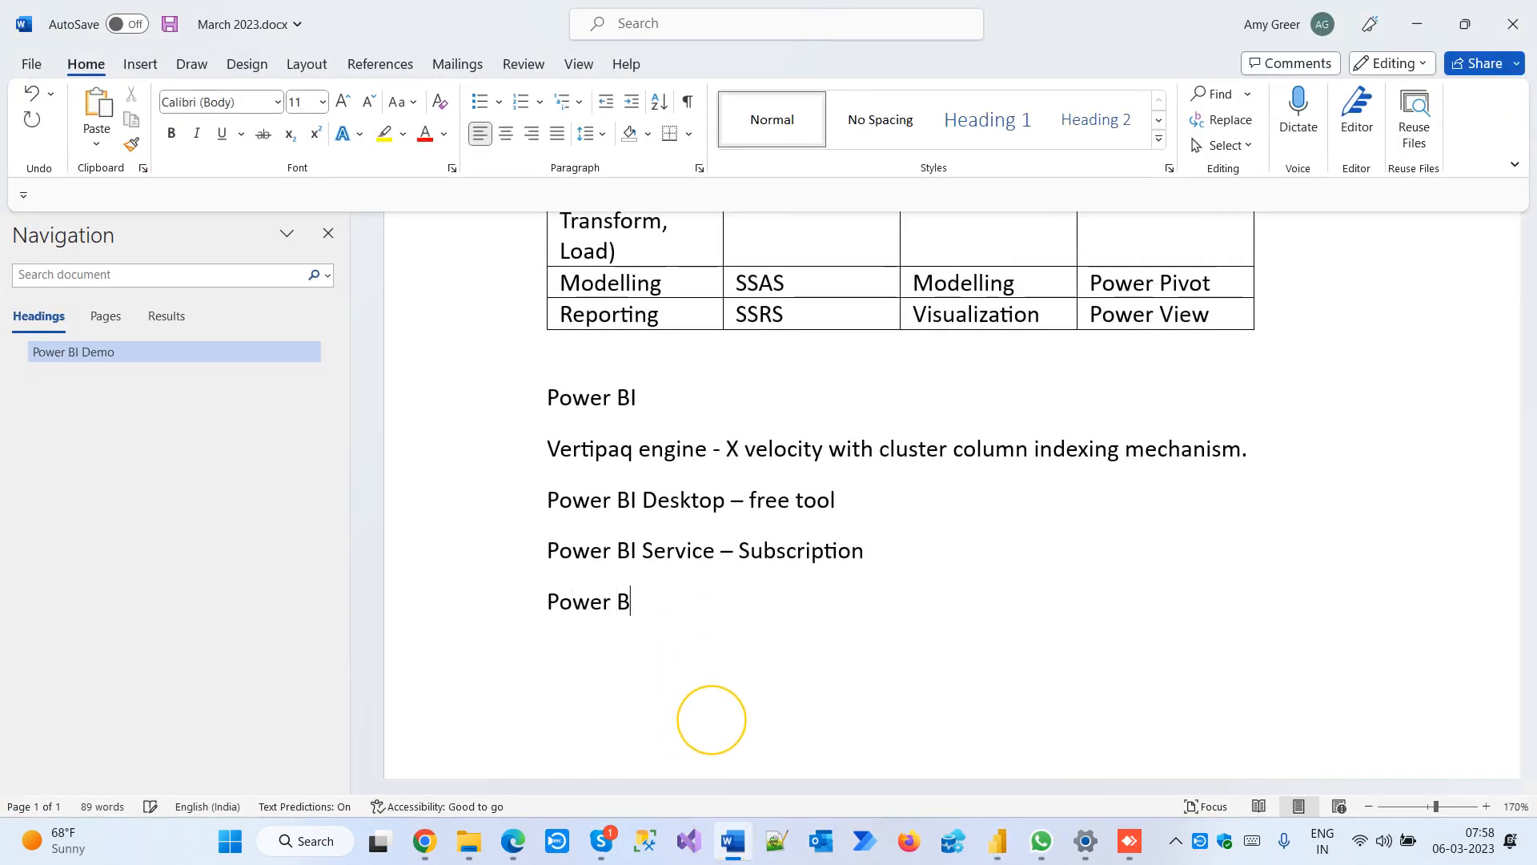
{"action": "type", "text": "I Desktop"}
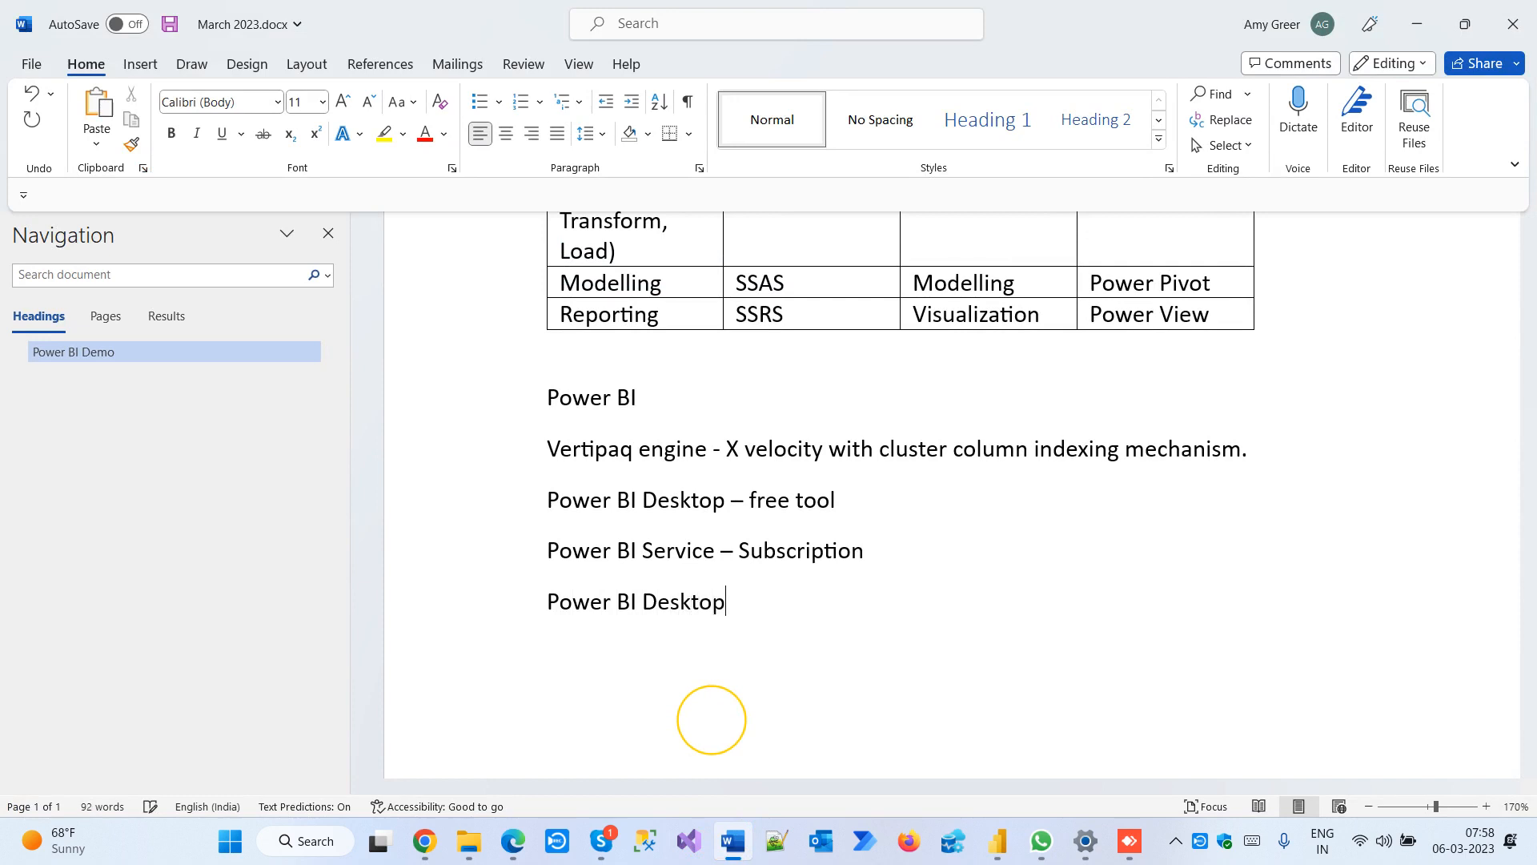
{"action": "key", "text": "Return"}
{"action": "type", "text": "P"}
{"action": "type", "text": "oew"}
{"action": "key", "text": "BackSpace"}
{"action": "key", "text": "BackSpace"}
{"action": "type", "text": "wer Query"}
{"action": "key", "text": "Return"}
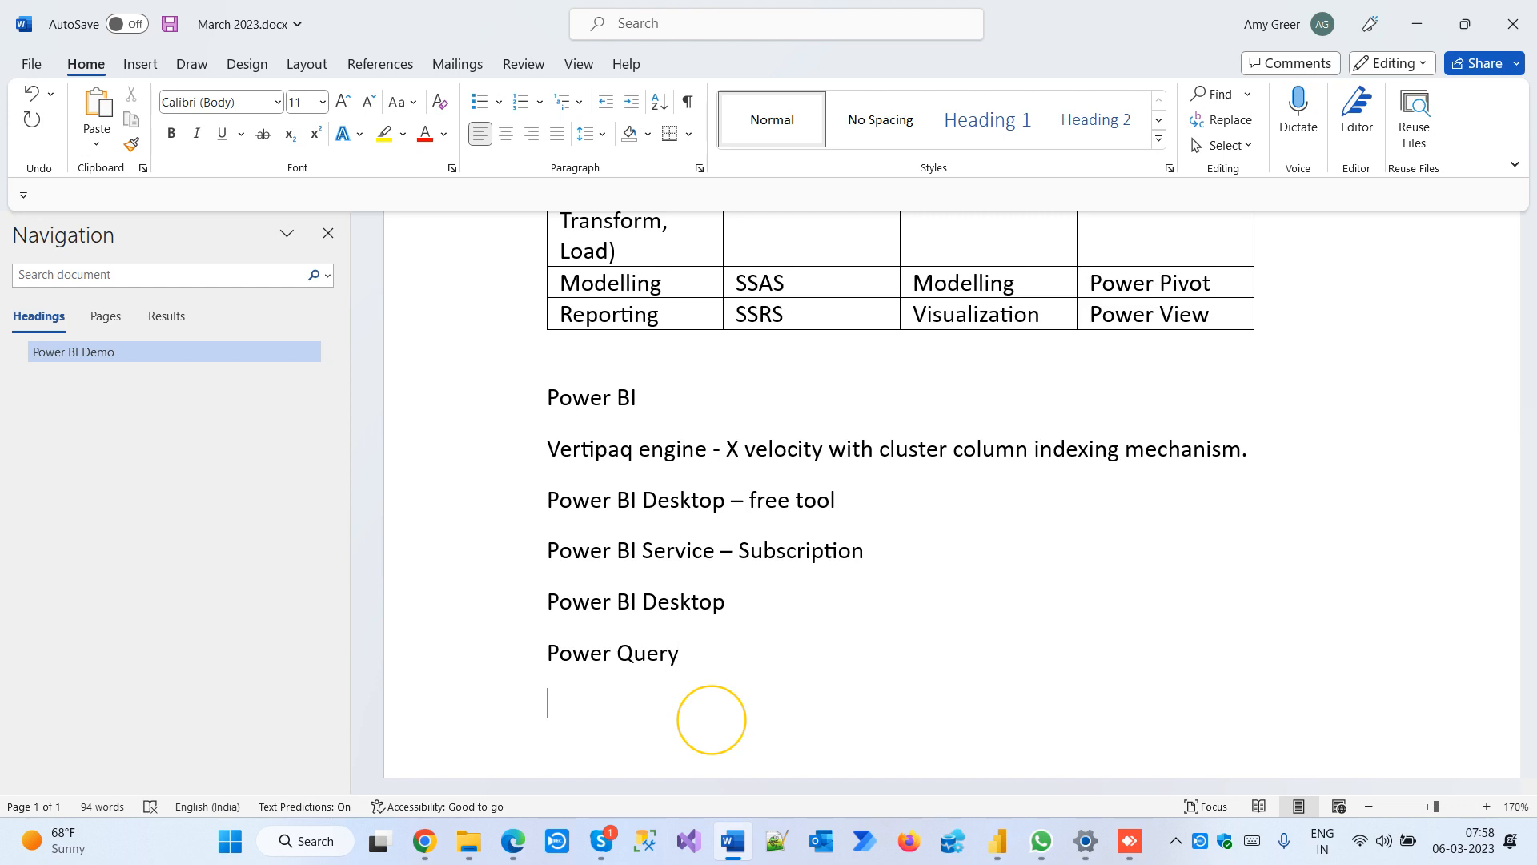
Add the lines "Power BI Service" and "SSRS/Migration" below "Power Query"
{"action": "type", "text": "Power BI Service"}
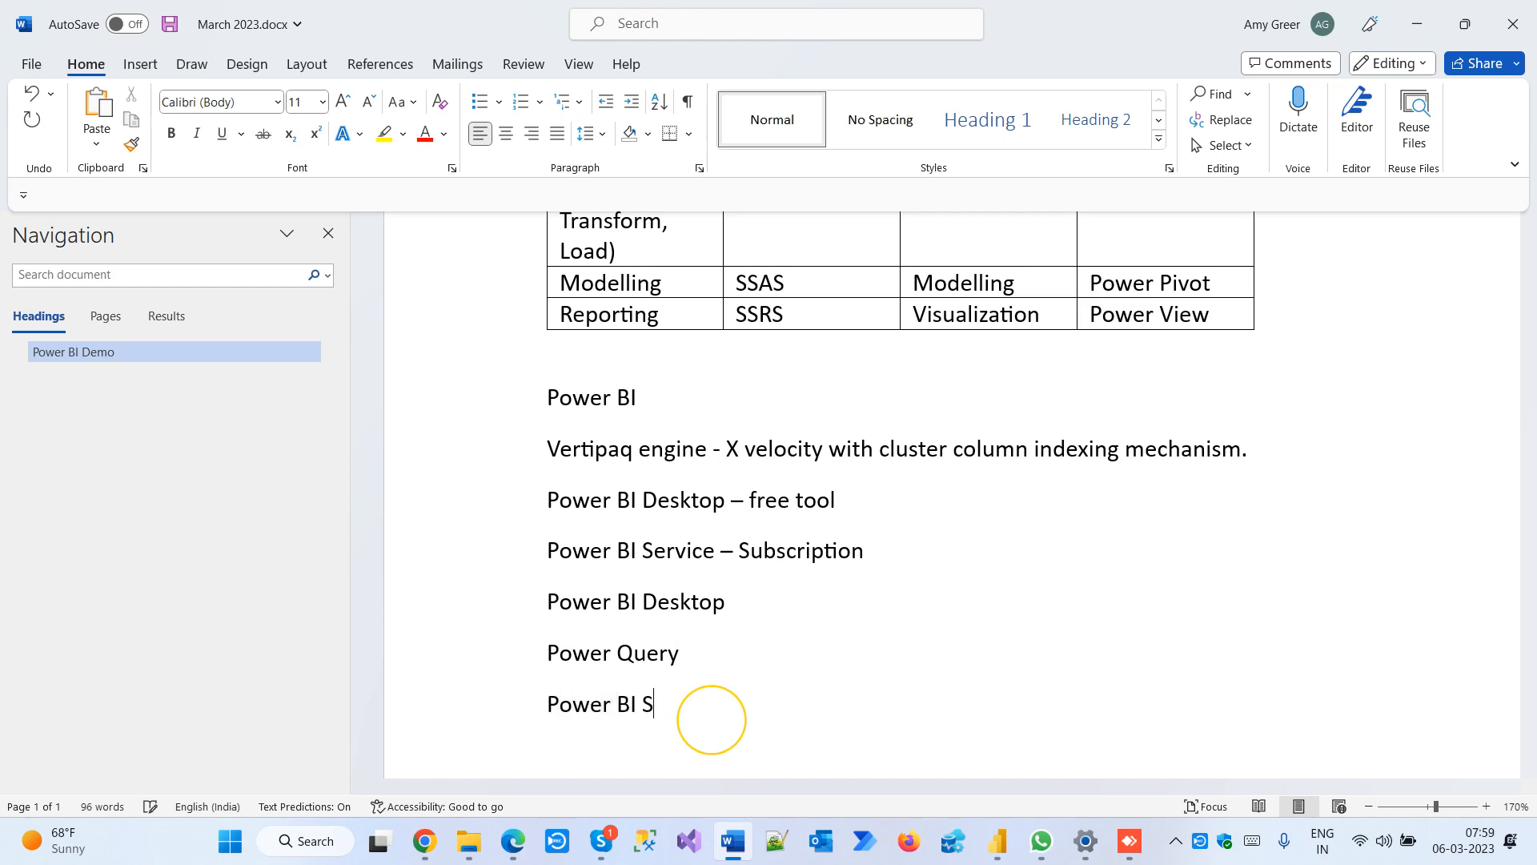
{"action": "key", "text": "Return"}
{"action": "scroll", "coordinate": [1033, 704], "scroll_direction": "down", "scroll_amount": 3}
{"action": "type", "text": "SS"}
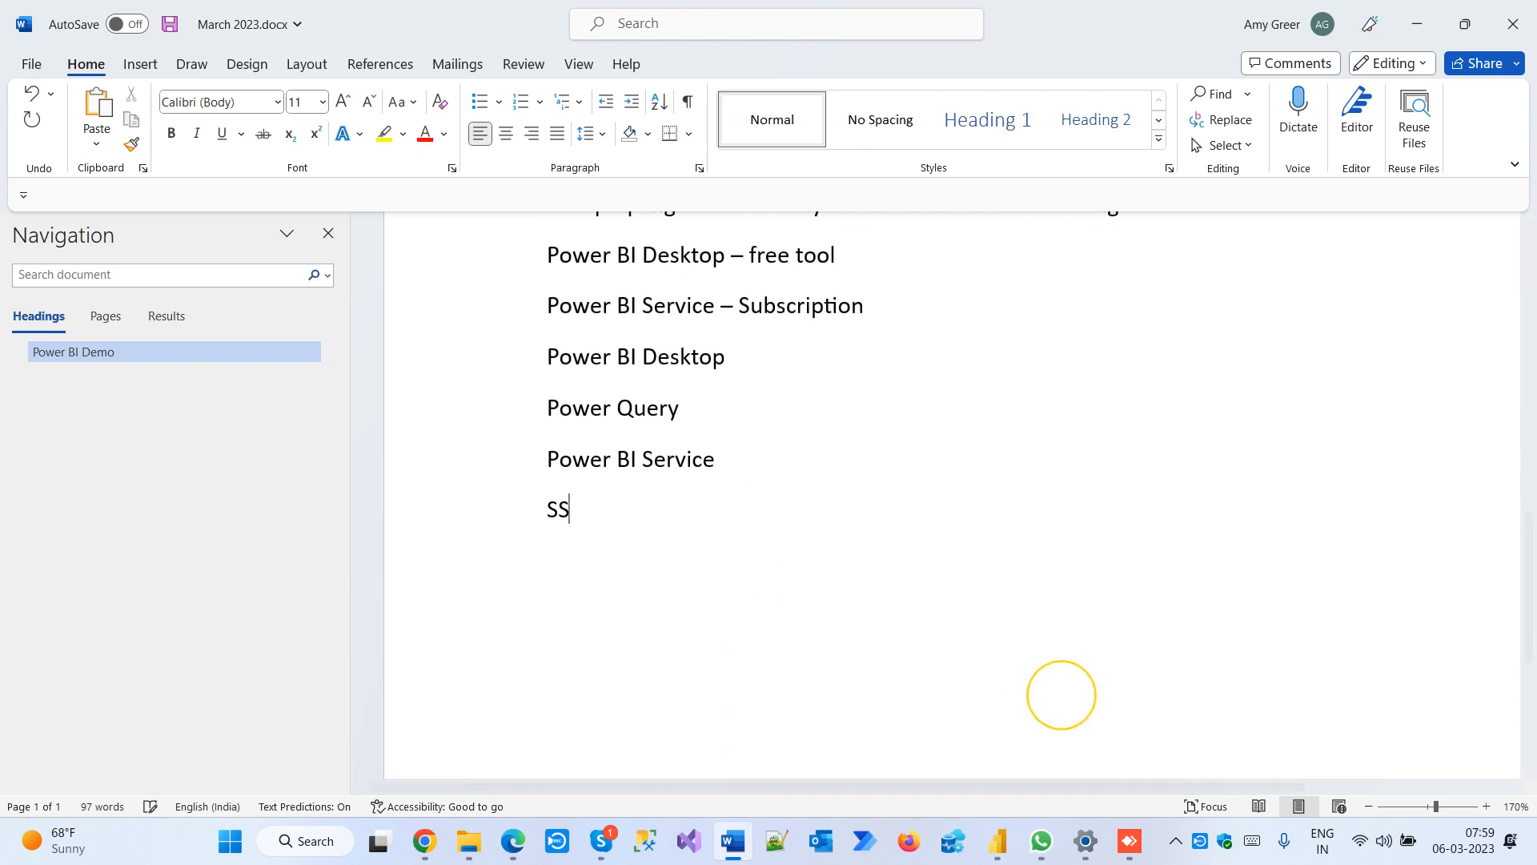
{"action": "type", "text": "RS"}
{"action": "key", "text": "Return"}
{"action": "key", "text": "BackSpace"}
{"action": "type", "text": "/Migration"}
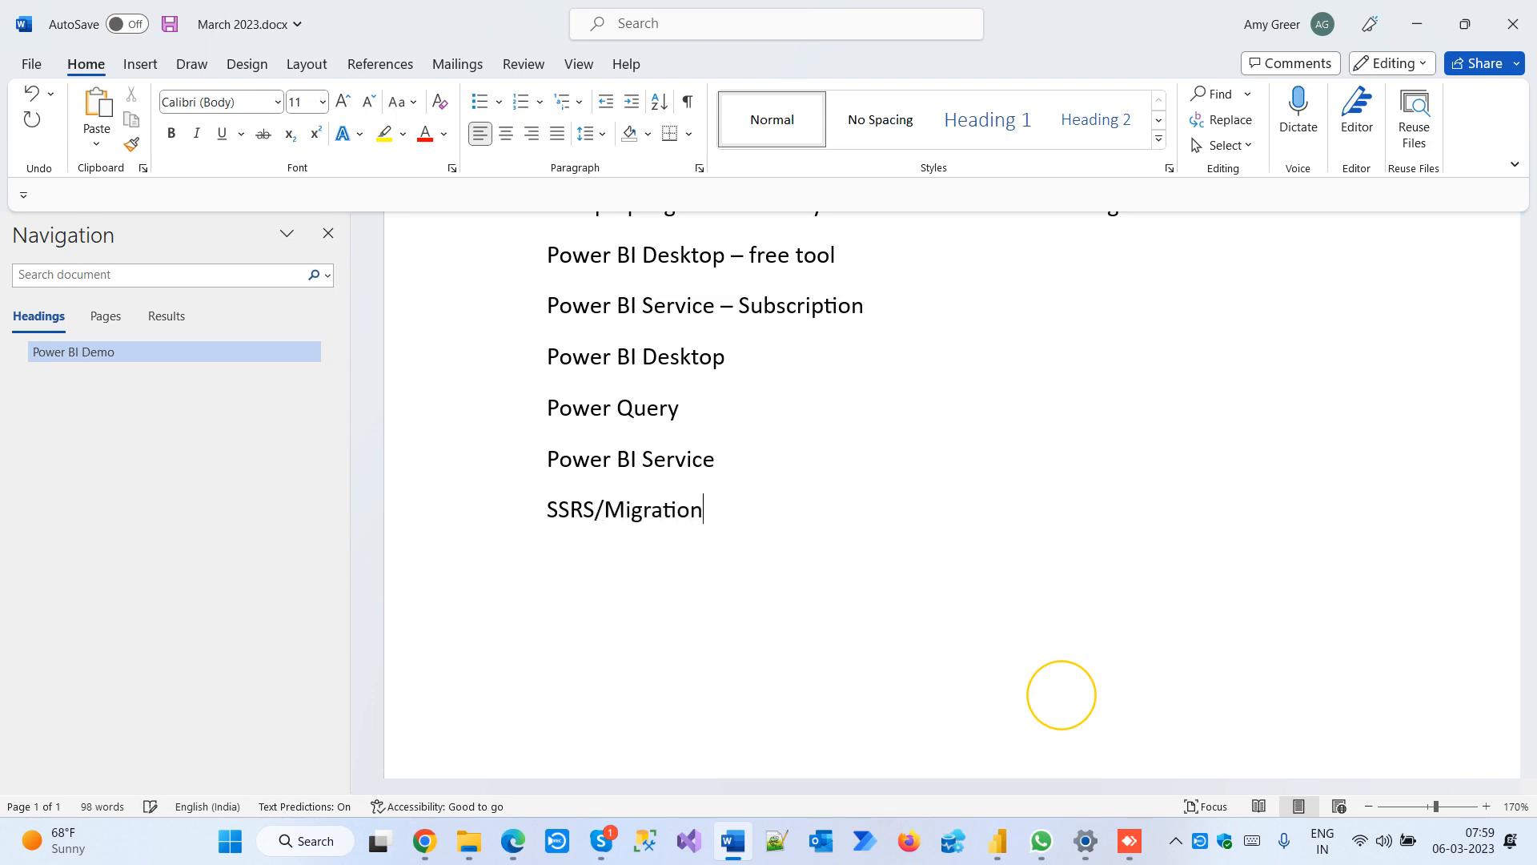
Add the lines "SSAS Tabular Model" and "SQL Server" below "SSRS/Migration"
{"action": "key", "text": "Return"}
{"action": "type", "text": "SSAS Tabul"}
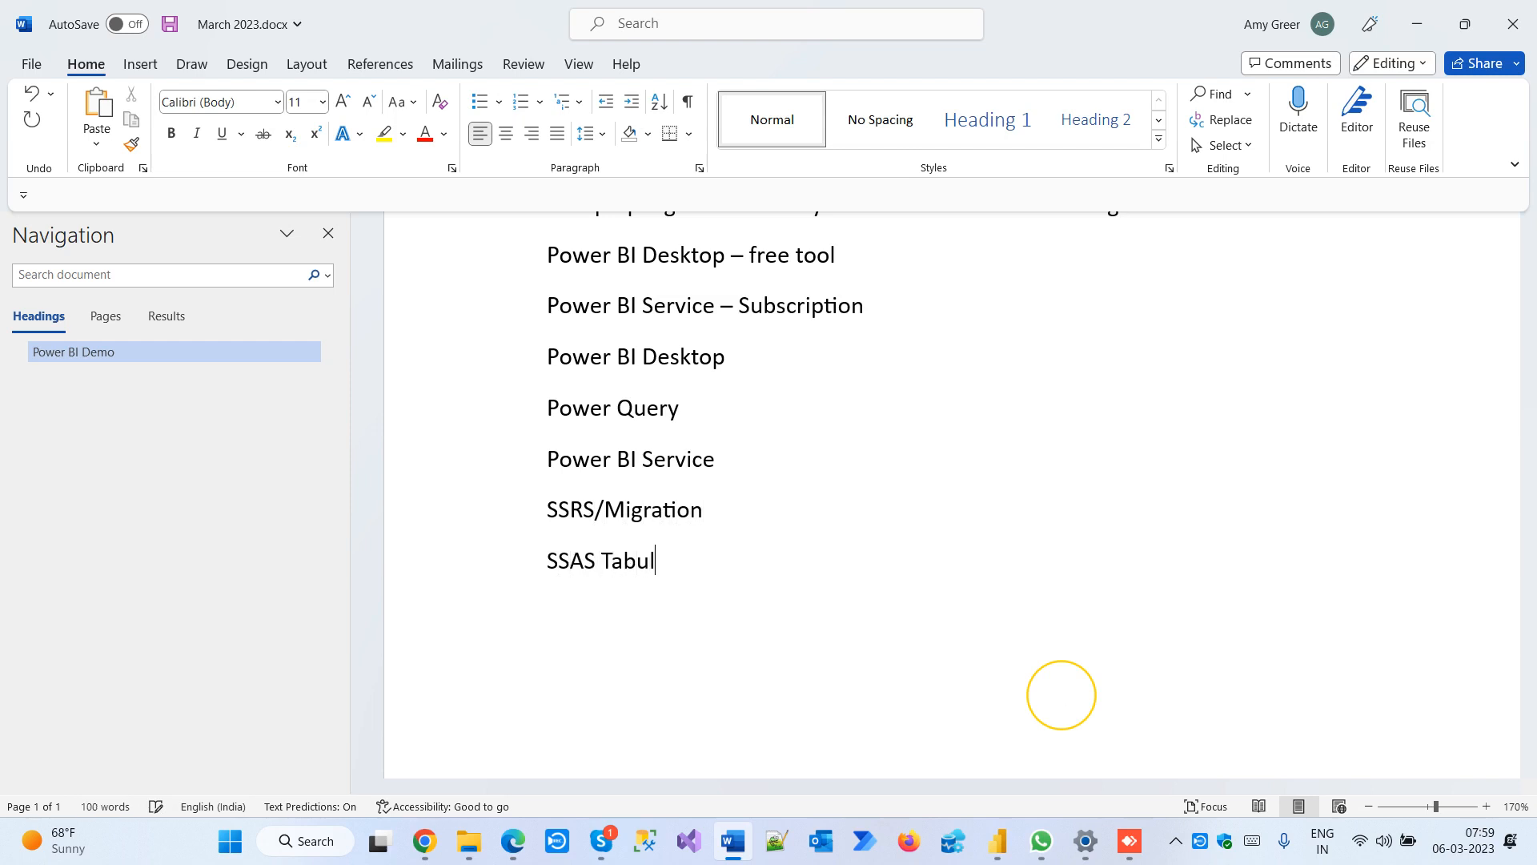
{"action": "type", "text": "ar Model"}
{"action": "key", "text": "Return"}
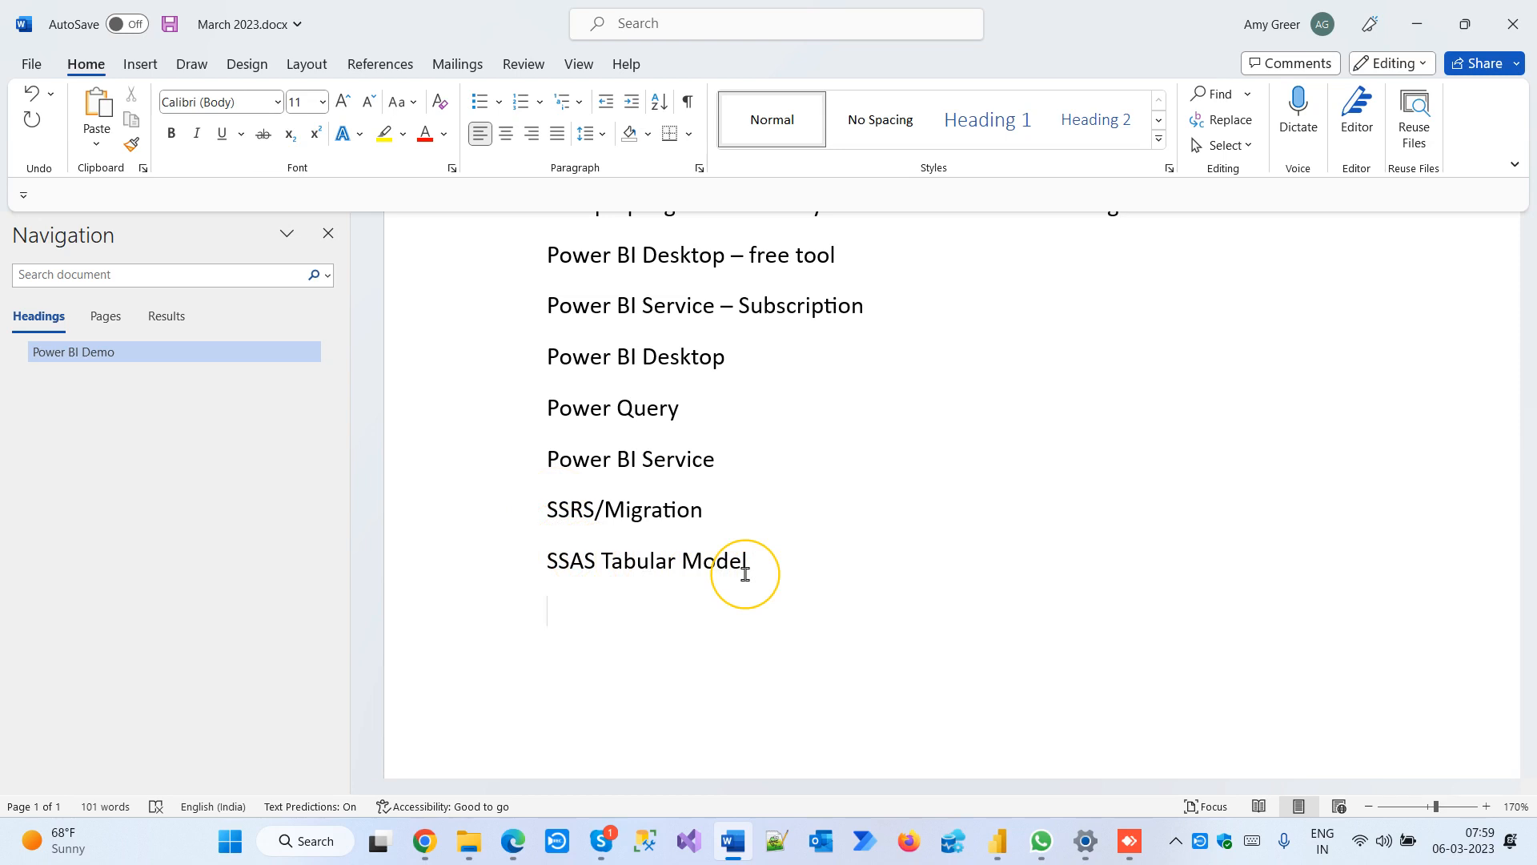
{"action": "type", "text": "SQL"}
{"action": "key", "text": "Tab"}
{"action": "key", "text": "Return"}
Add the lines "Azure/Azure DevOps" and "Real-time Scenarios" below "SQL Server"
{"action": "type", "text": "Azure"}
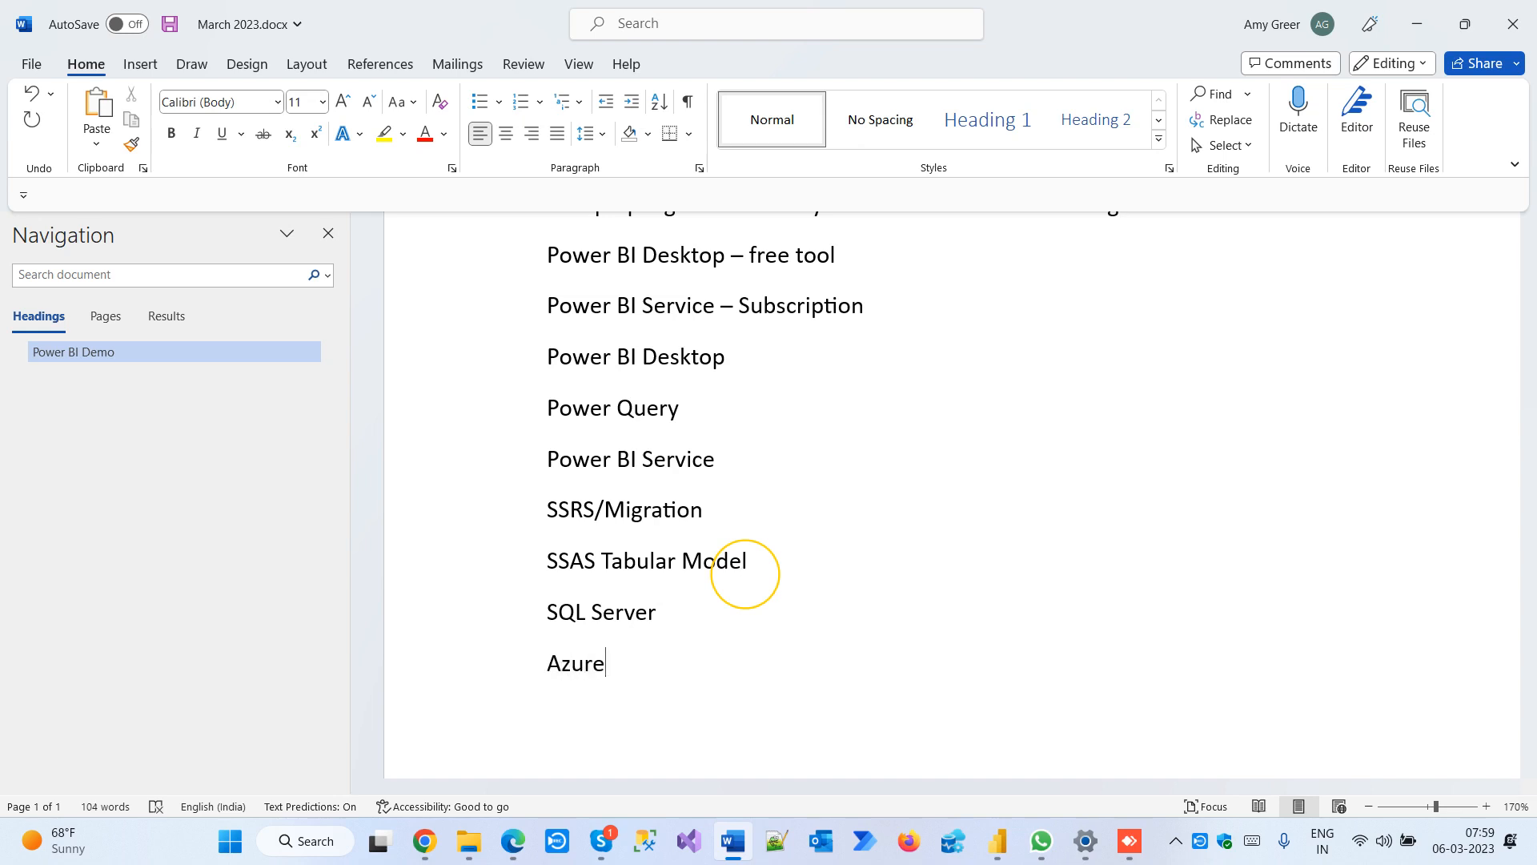
{"action": "type", "text": "/Azure DevO"}
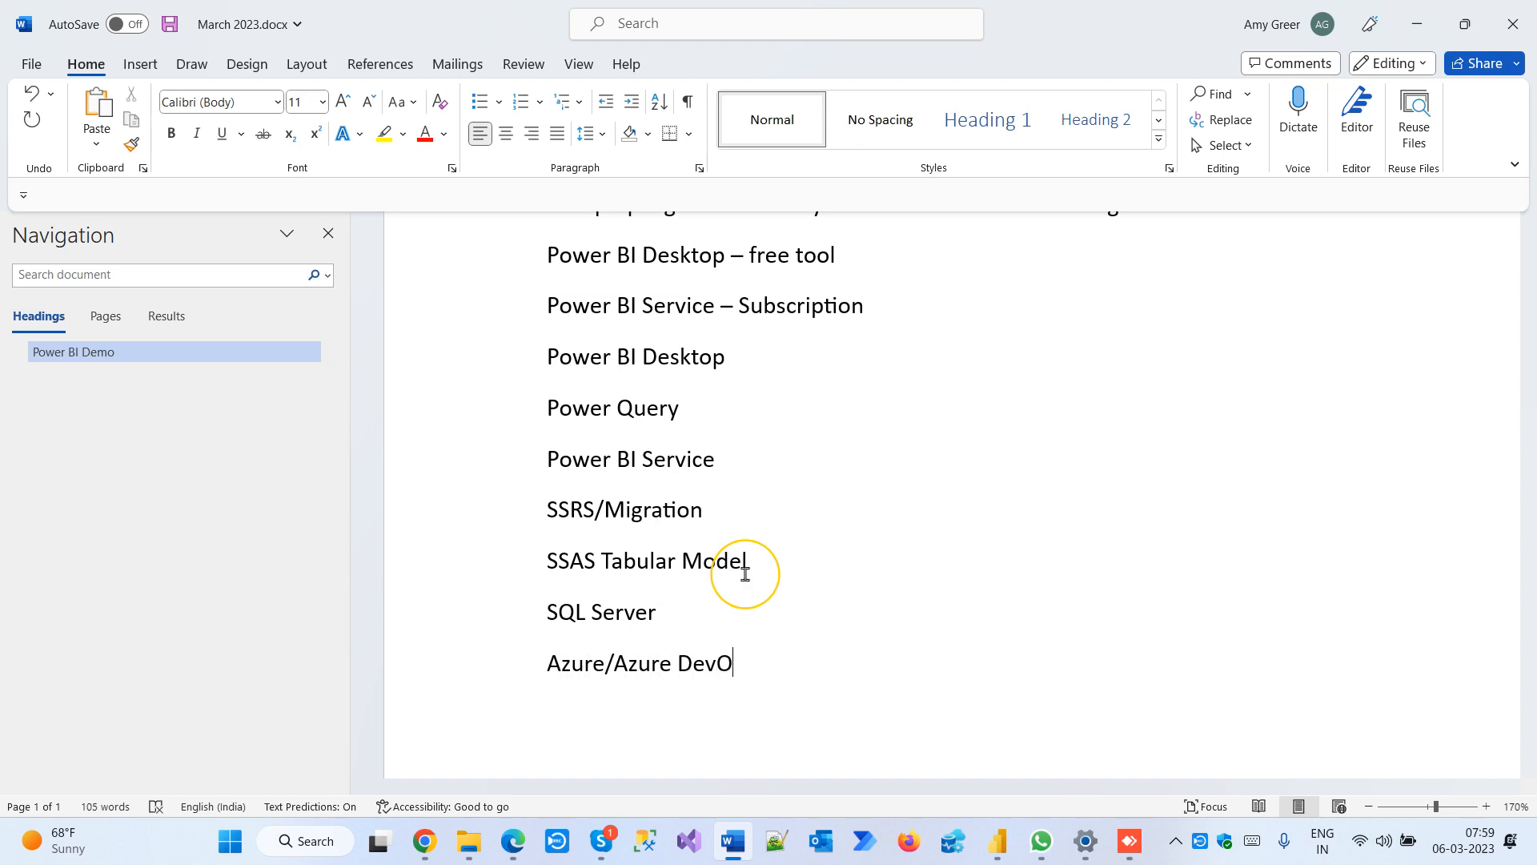
{"action": "type", "text": "ps"}
{"action": "key", "text": "Return"}
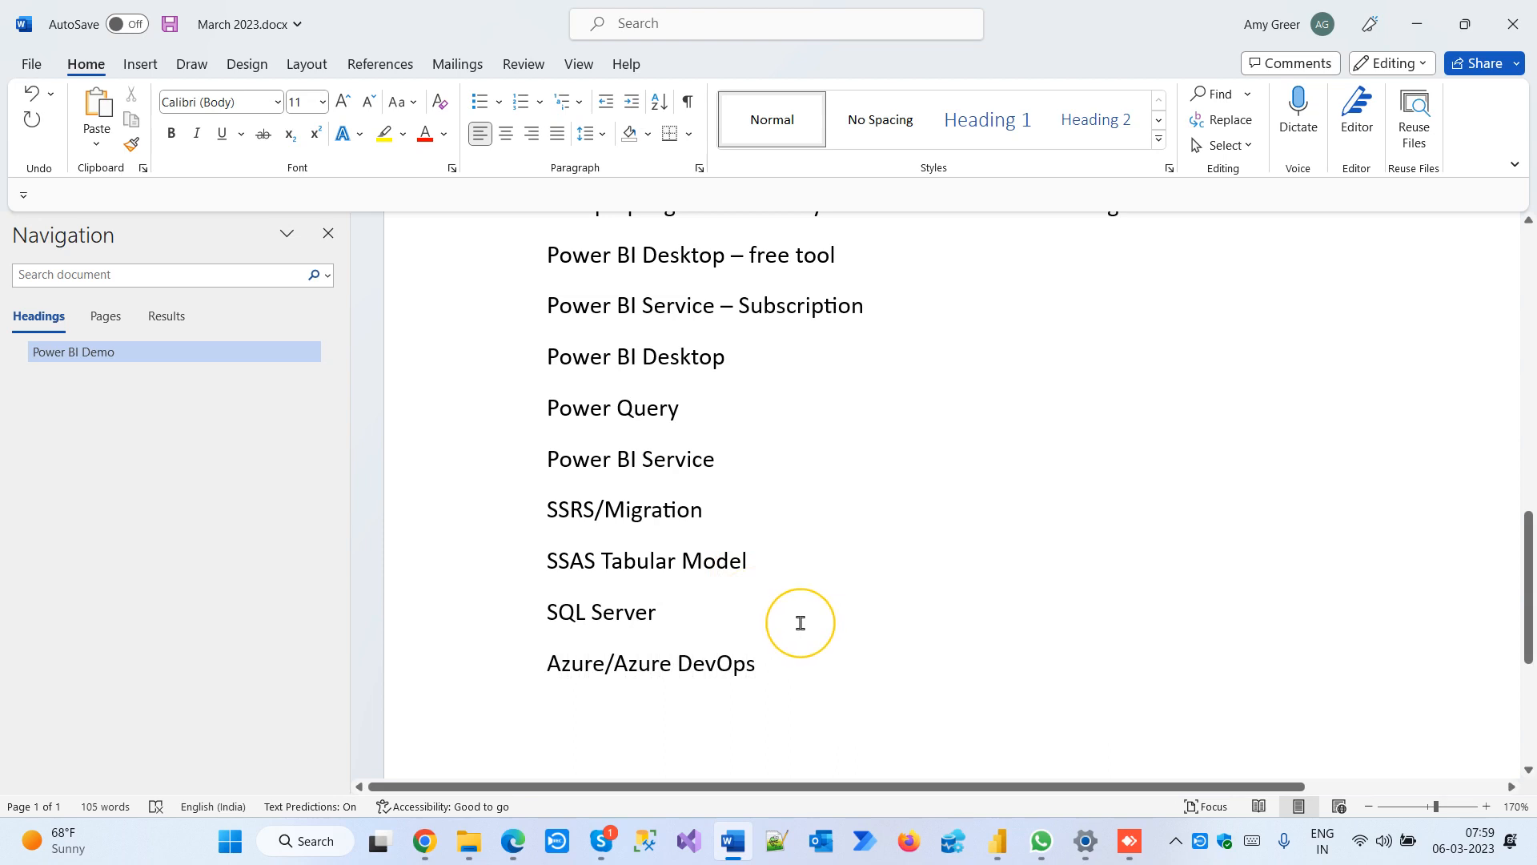
{"action": "type", "text": "Real"}
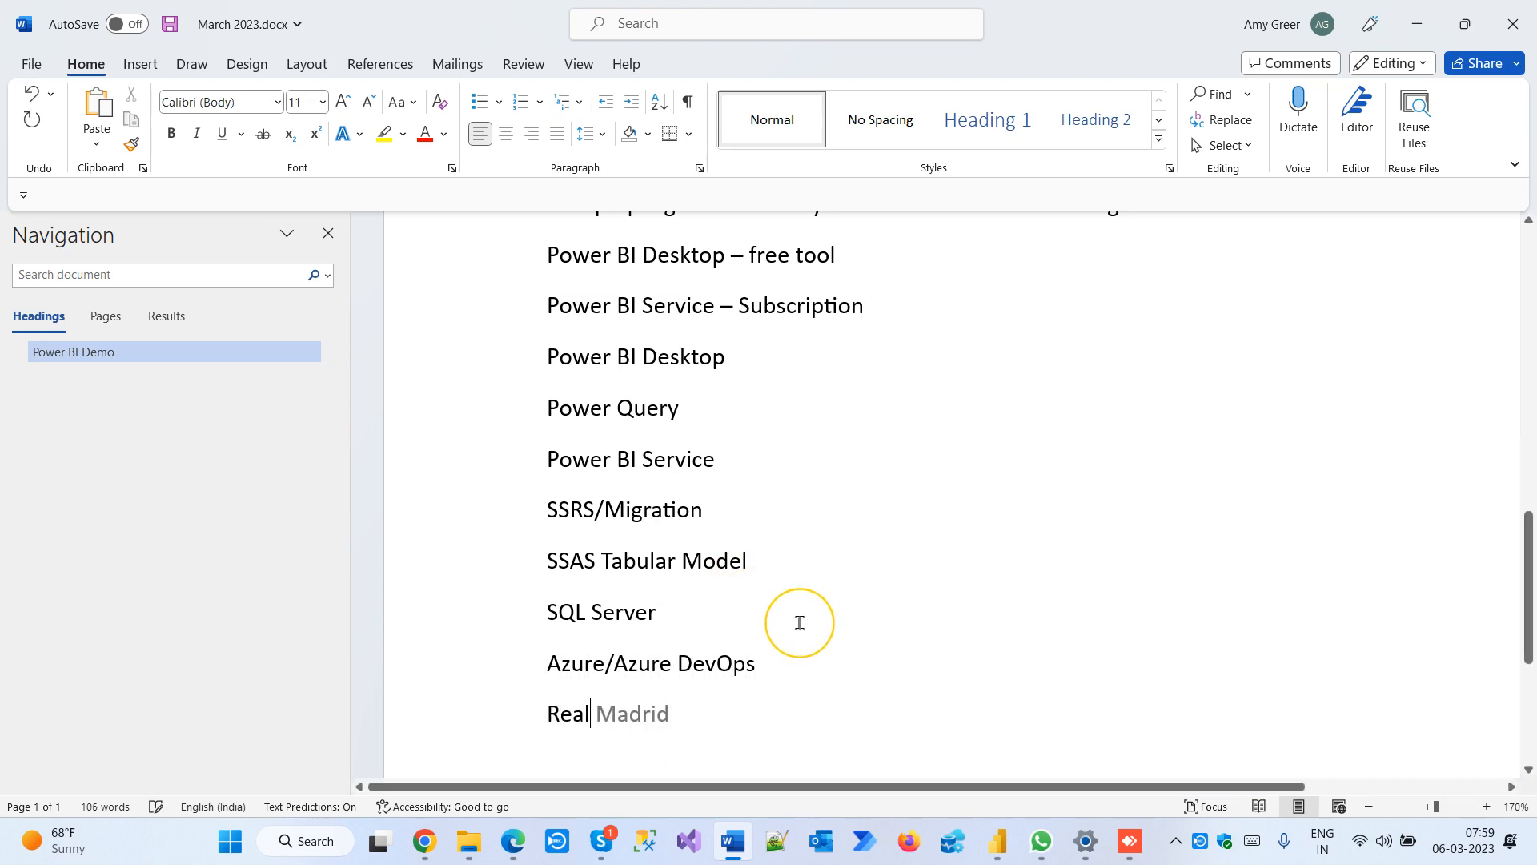
{"action": "type", "text": "-time S"}
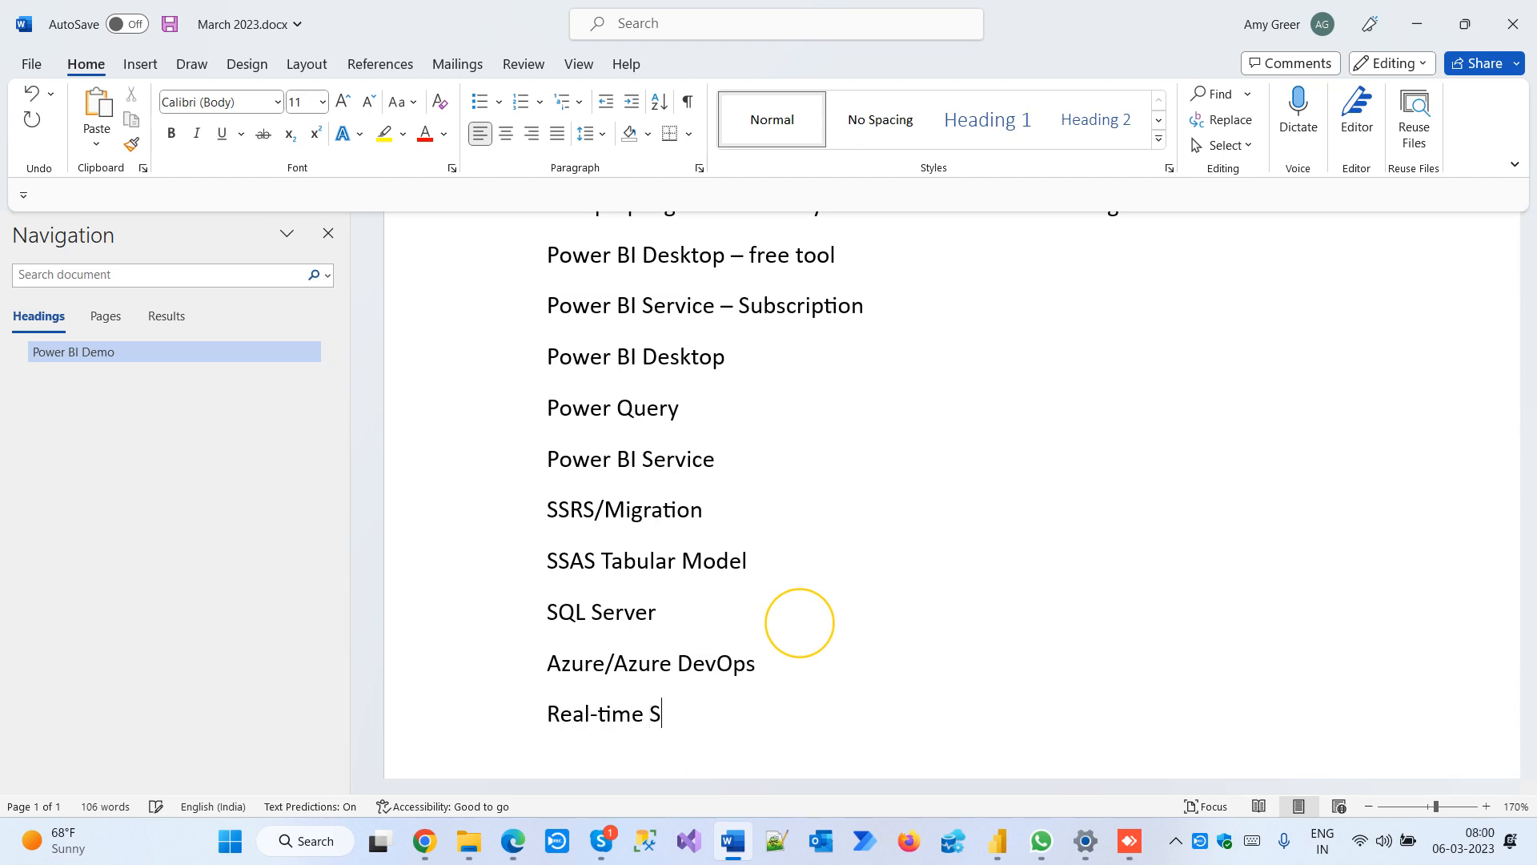
{"action": "type", "text": "cenarios"}
{"action": "key", "text": "Return"}
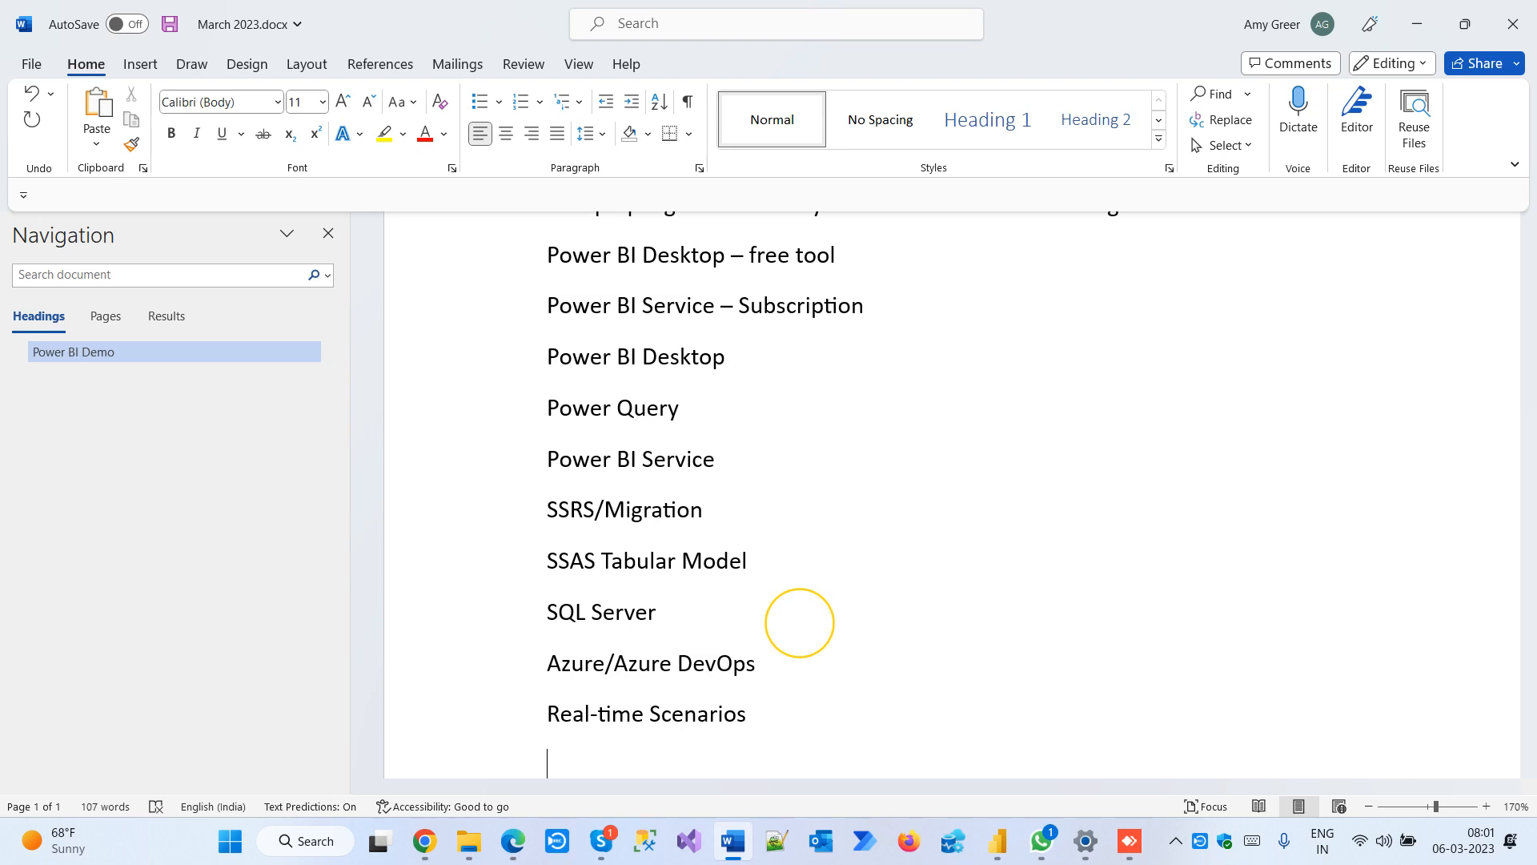
Add the lines "Naukri.com" and "Search for Power BI" below "Real-time Scenarios"
{"action": "type", "text": "naukri.com"}
{"action": "key", "text": "Return"}
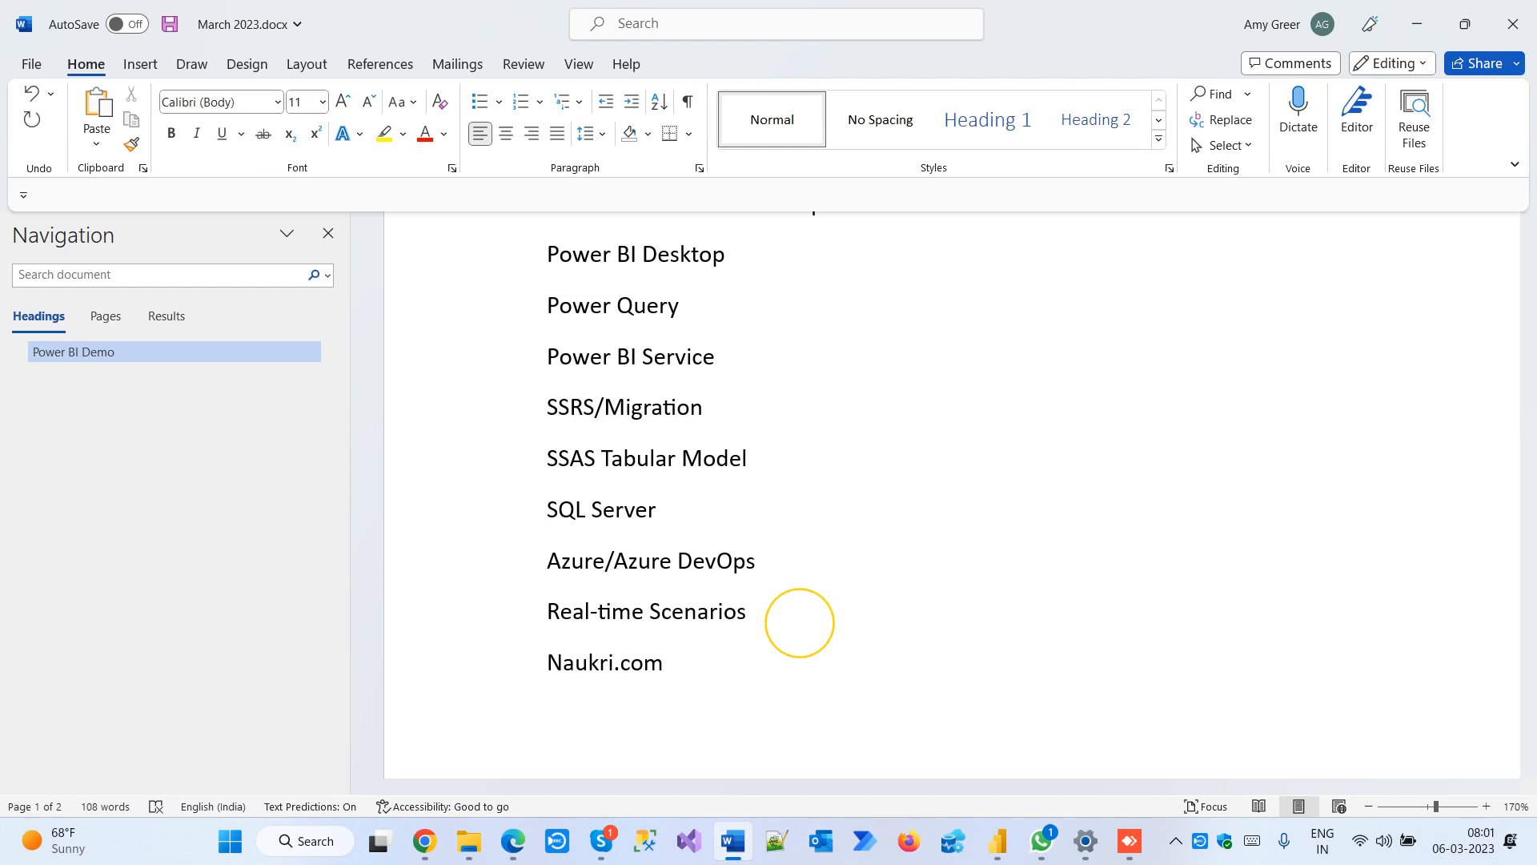
{"action": "type", "text": "sa"}
{"action": "key", "text": "BackSpace"}
{"action": "type", "text": "earch for Power BI"}
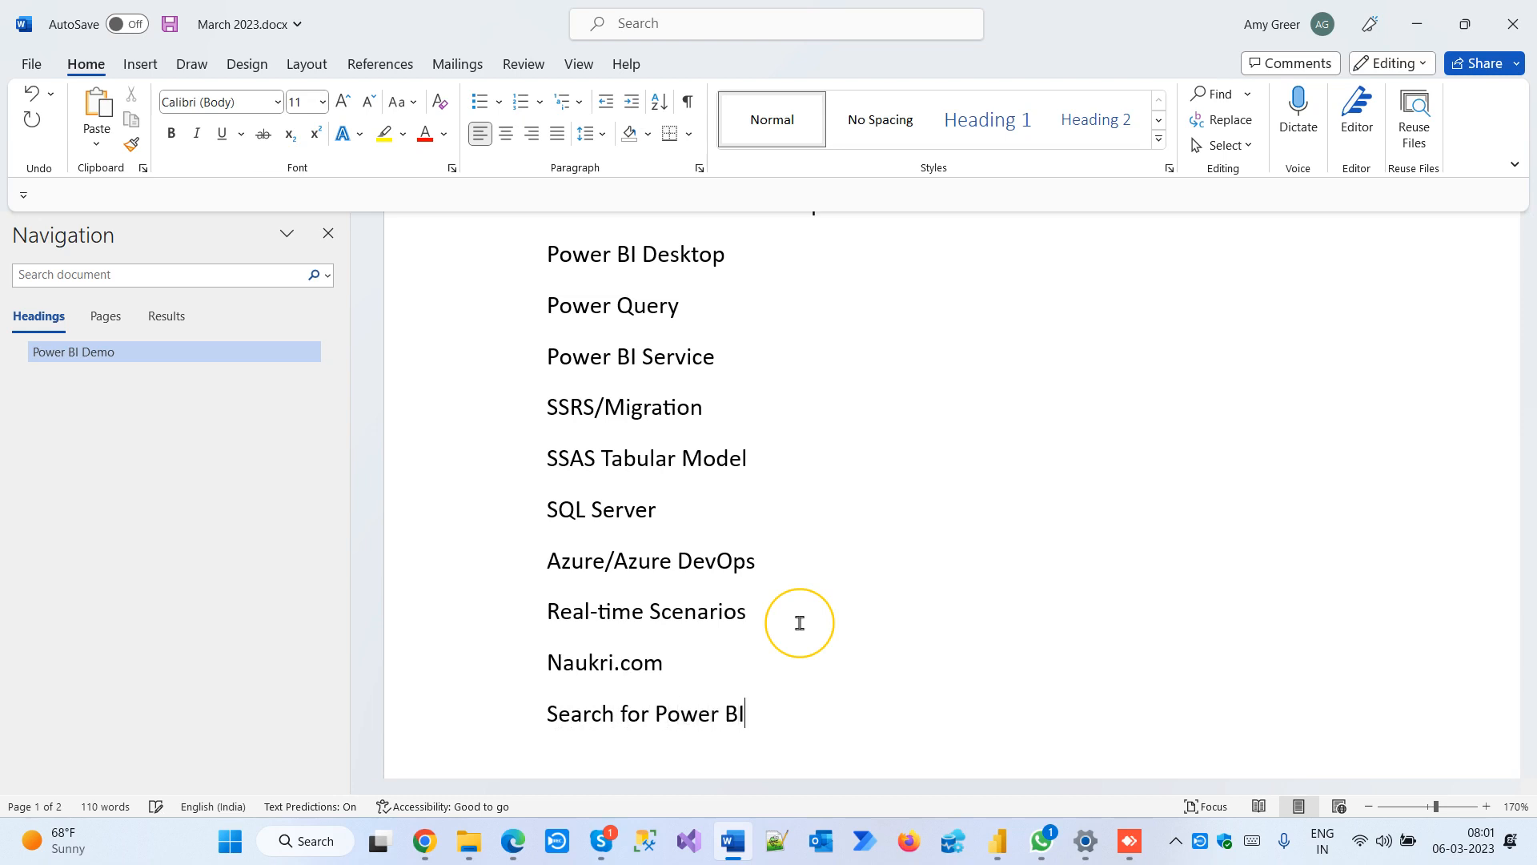
{"action": "key", "text": "Return"}
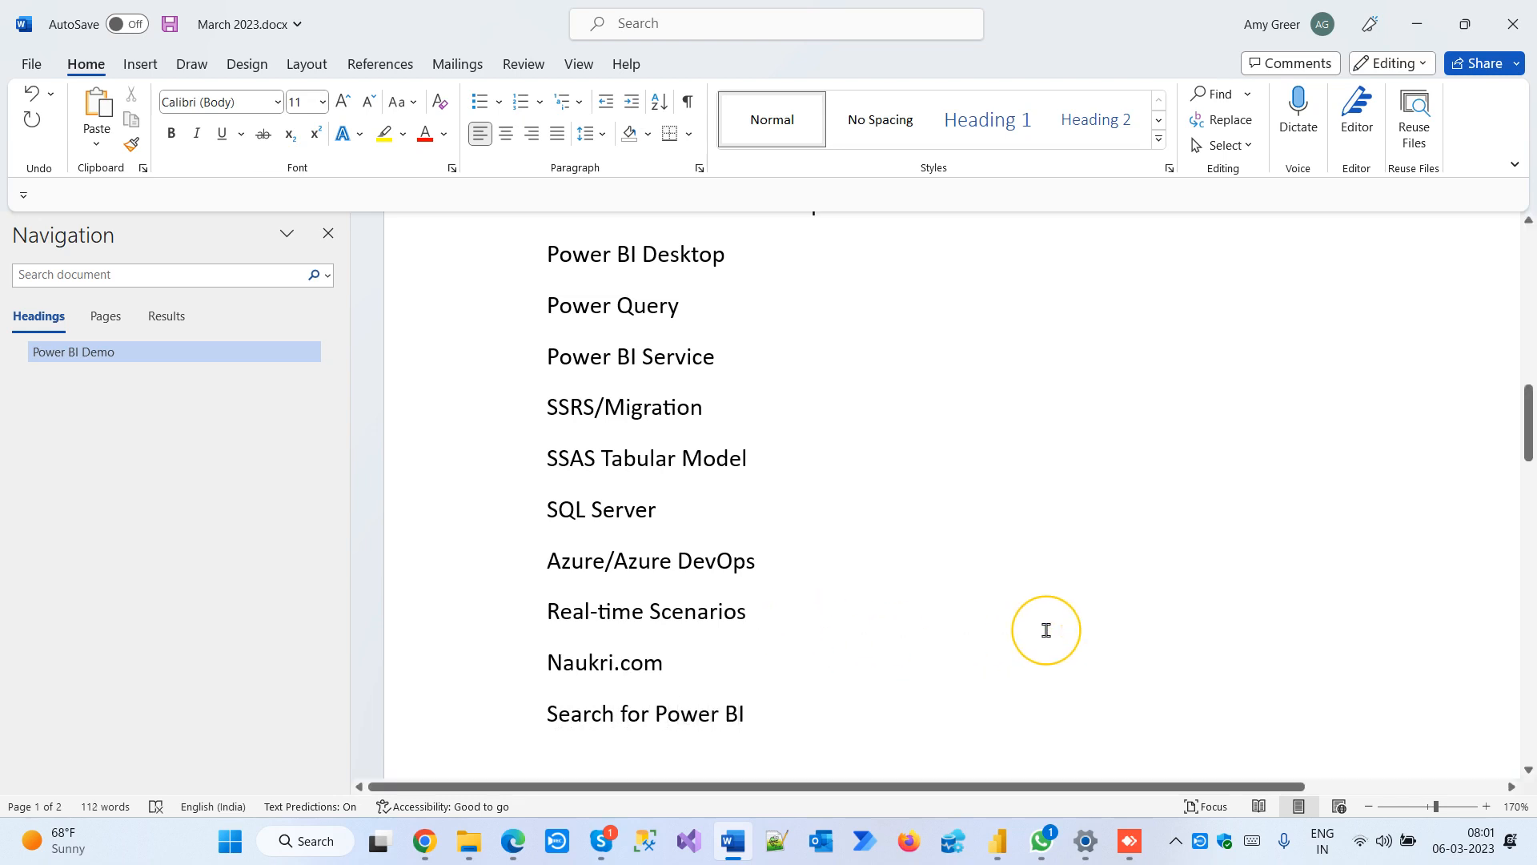
Add the line "LinkedIn" at the end of the notes and select the "Search for Power BI" line above it
{"action": "scroll", "coordinate": [1047, 632], "scroll_direction": "down", "scroll_amount": 3}
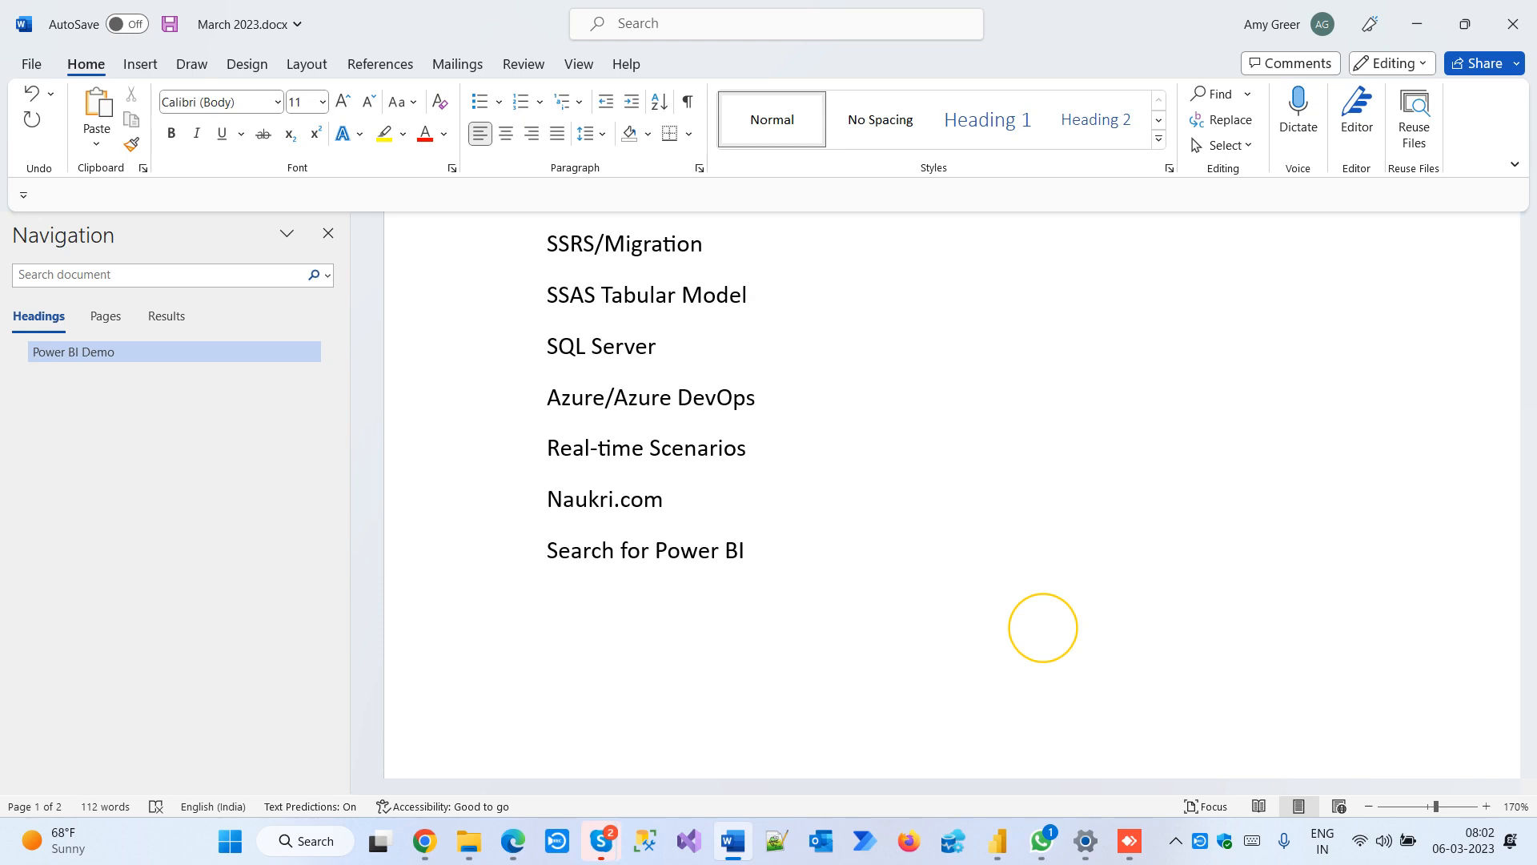
{"action": "type", "text": "LinkedIn"}
{"action": "left_click_drag", "start_coordinate": [549, 558], "coordinate": [971, 556]}
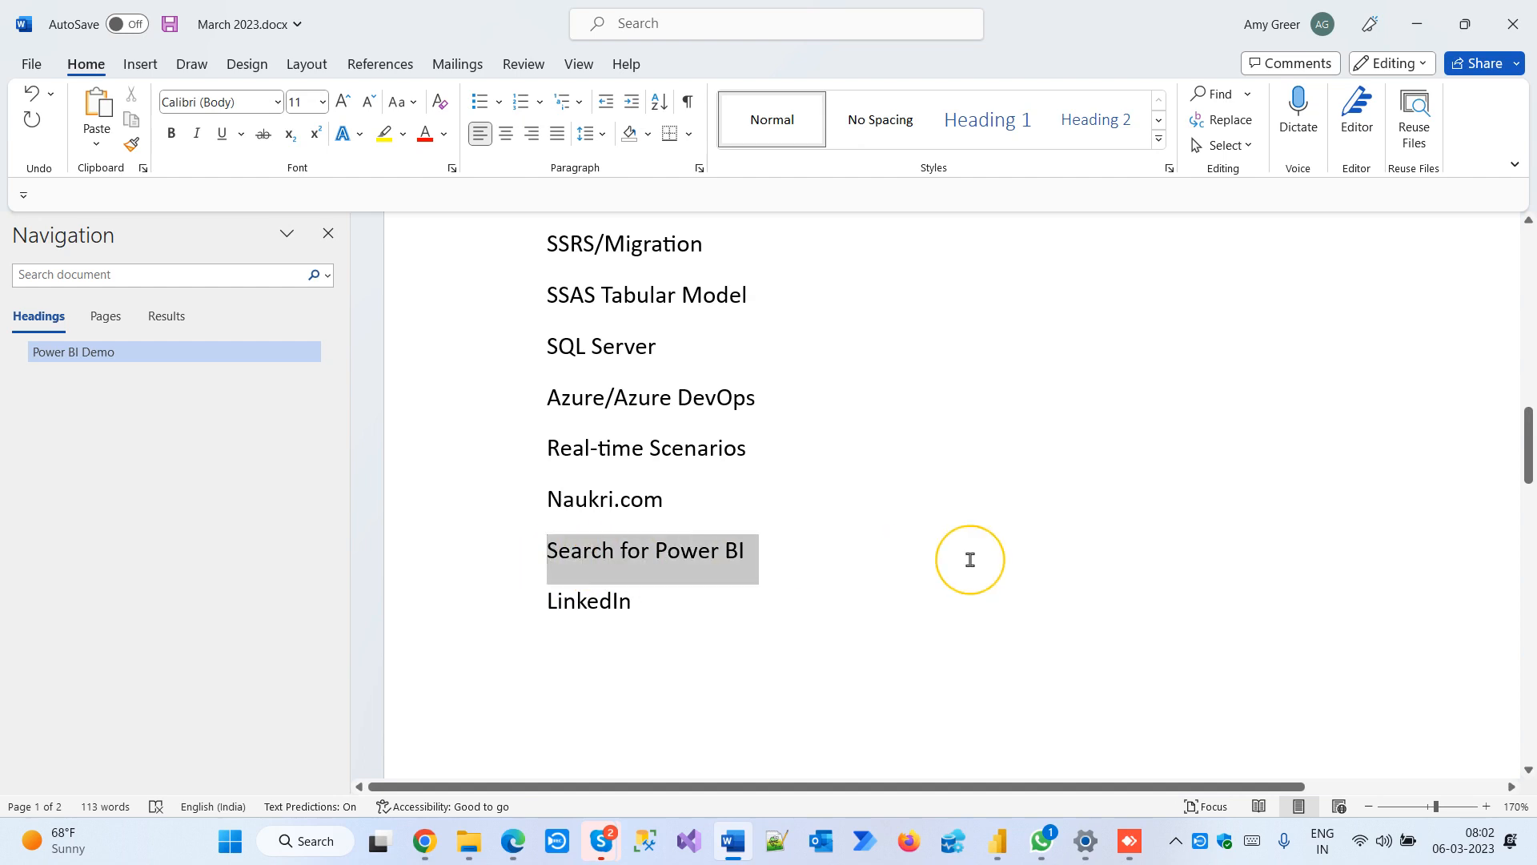
Add the line "Daily 7 Am to 8 AM" below "LinkedIn" and insert a page break after it
{"action": "left_click", "coordinate": [705, 612]}
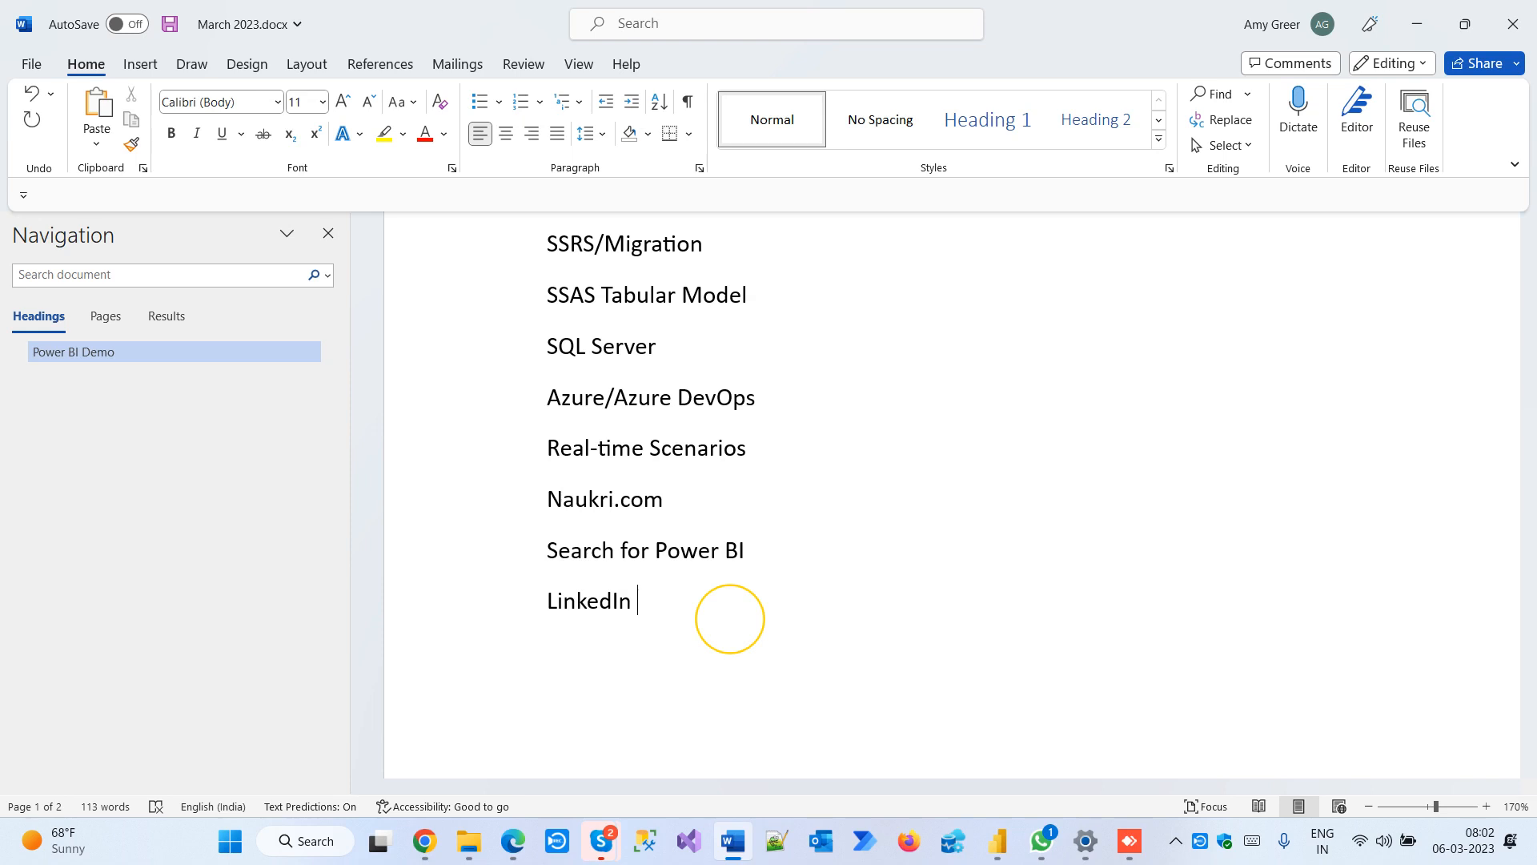
{"action": "key", "text": "Return"}
{"action": "type", "text": "D"}
{"action": "key", "text": "BackSpace"}
{"action": "type", "text": "Daily 7 Am to 8 AM"}
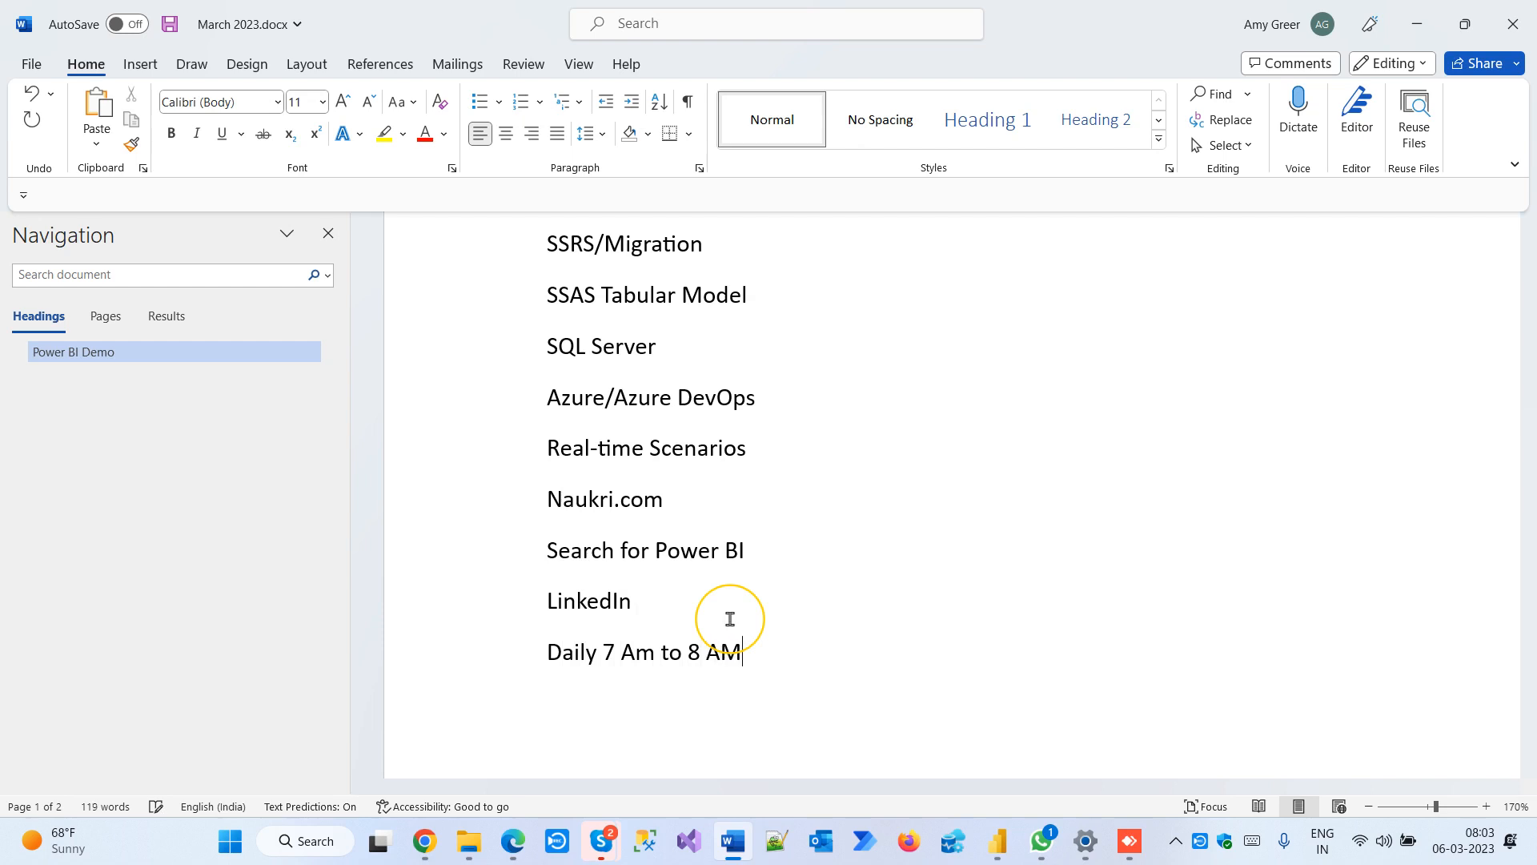
{"action": "key", "text": "ctrl+Return"}
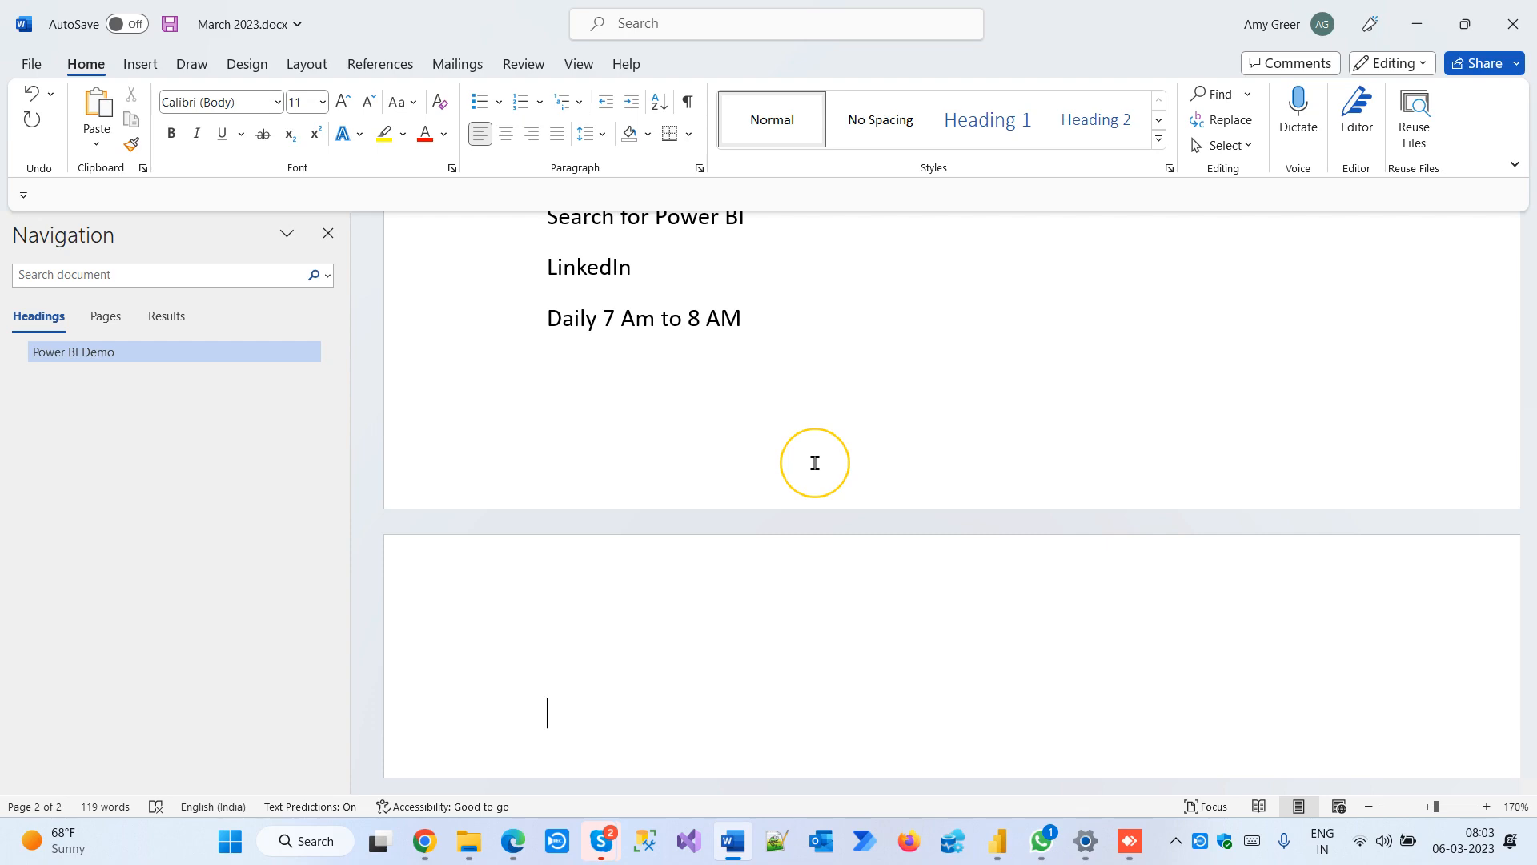
Switch to Skype and look back through the message history of the first contact under Chats, closing the conversation at the end
{"action": "left_click", "coordinate": [601, 840]}
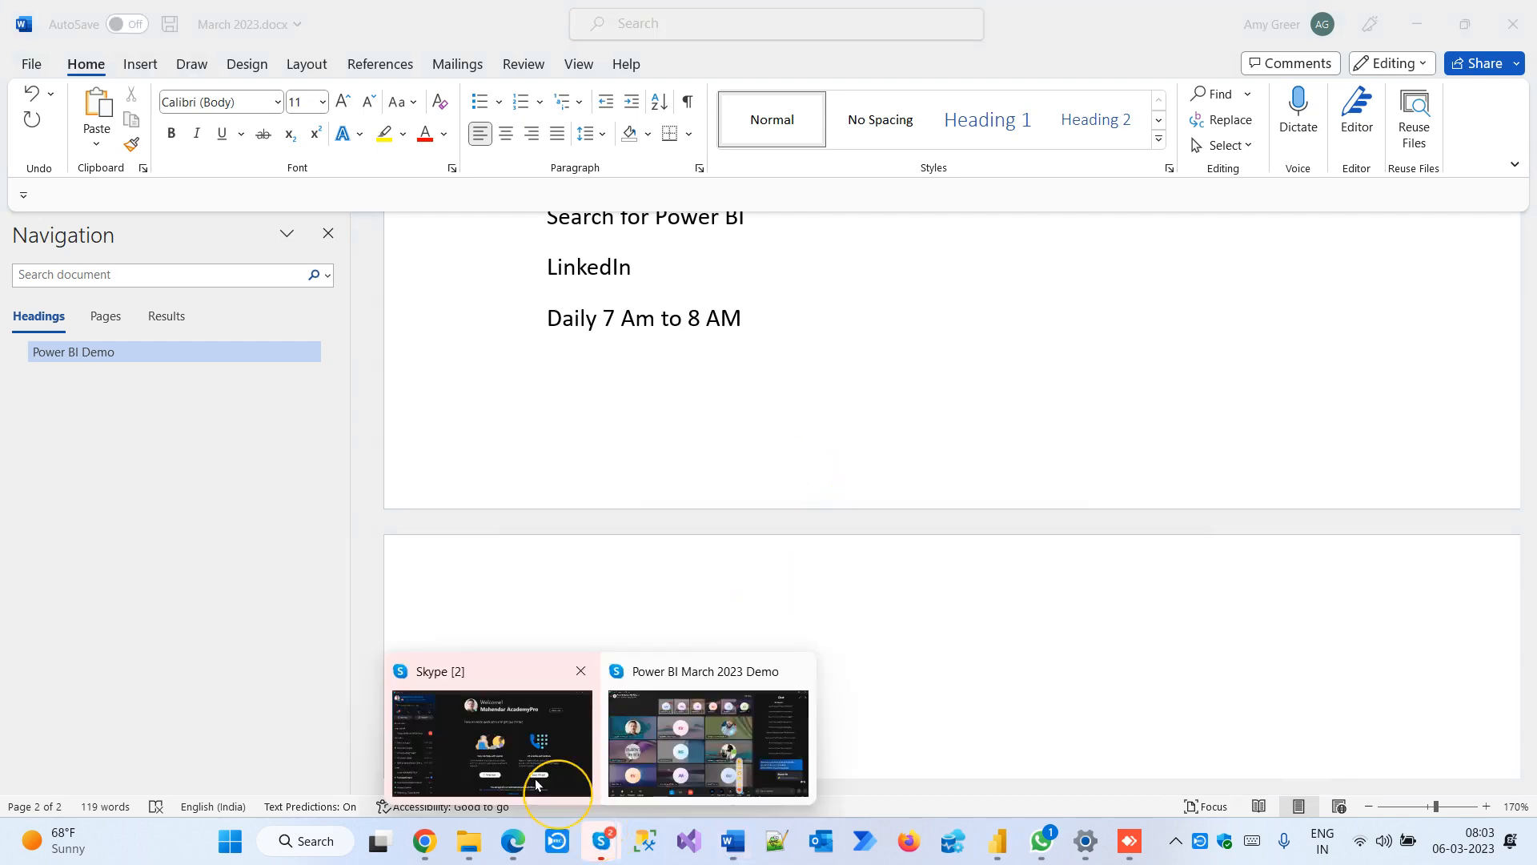
{"action": "left_click", "coordinate": [450, 719]}
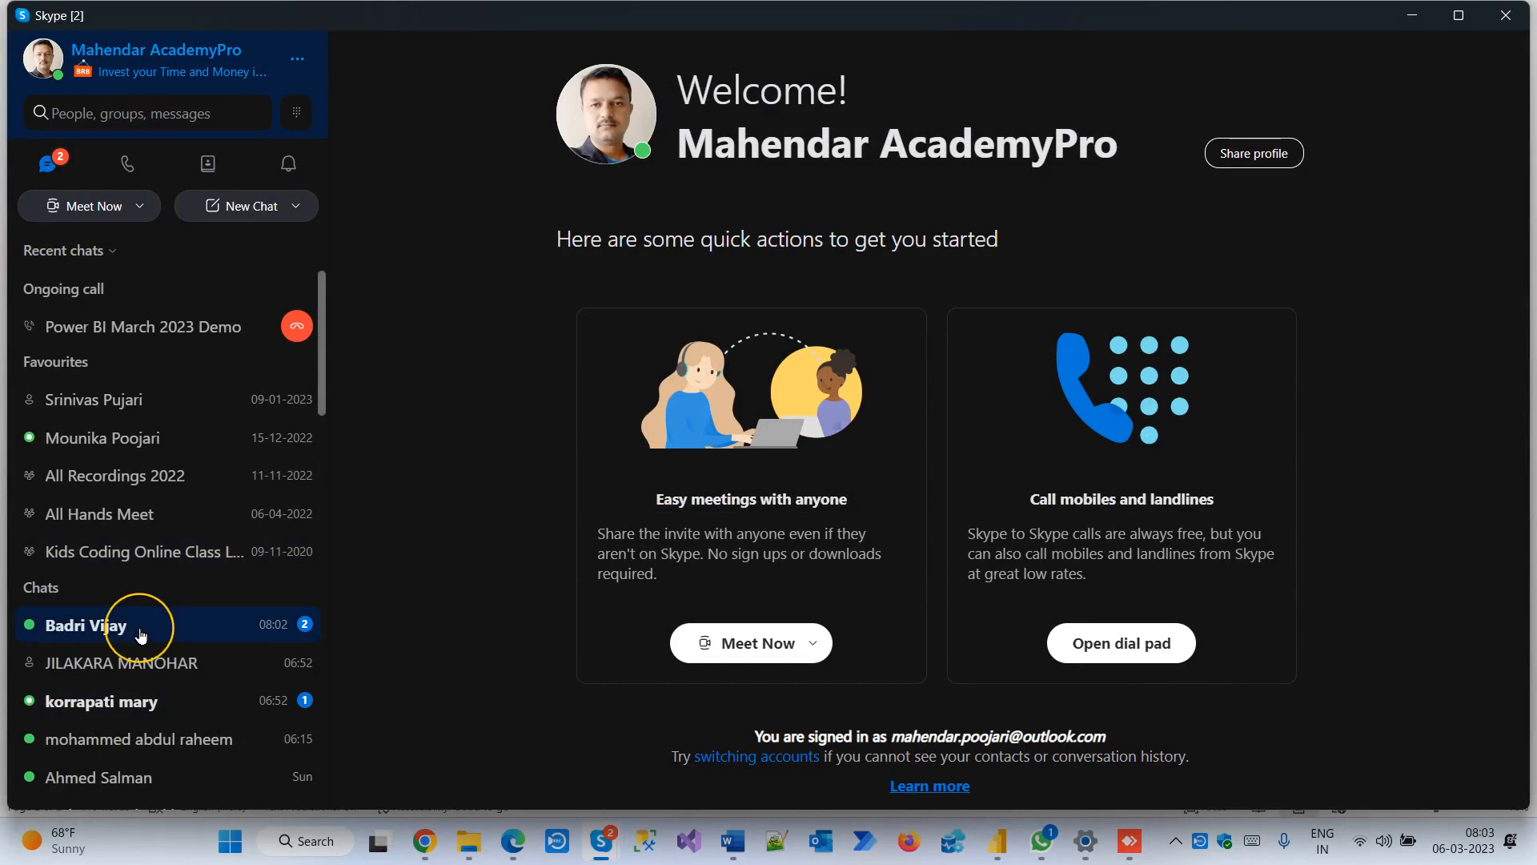
{"action": "left_click", "coordinate": [140, 632]}
{"action": "scroll", "coordinate": [1145, 608], "scroll_direction": "up", "scroll_amount": 10}
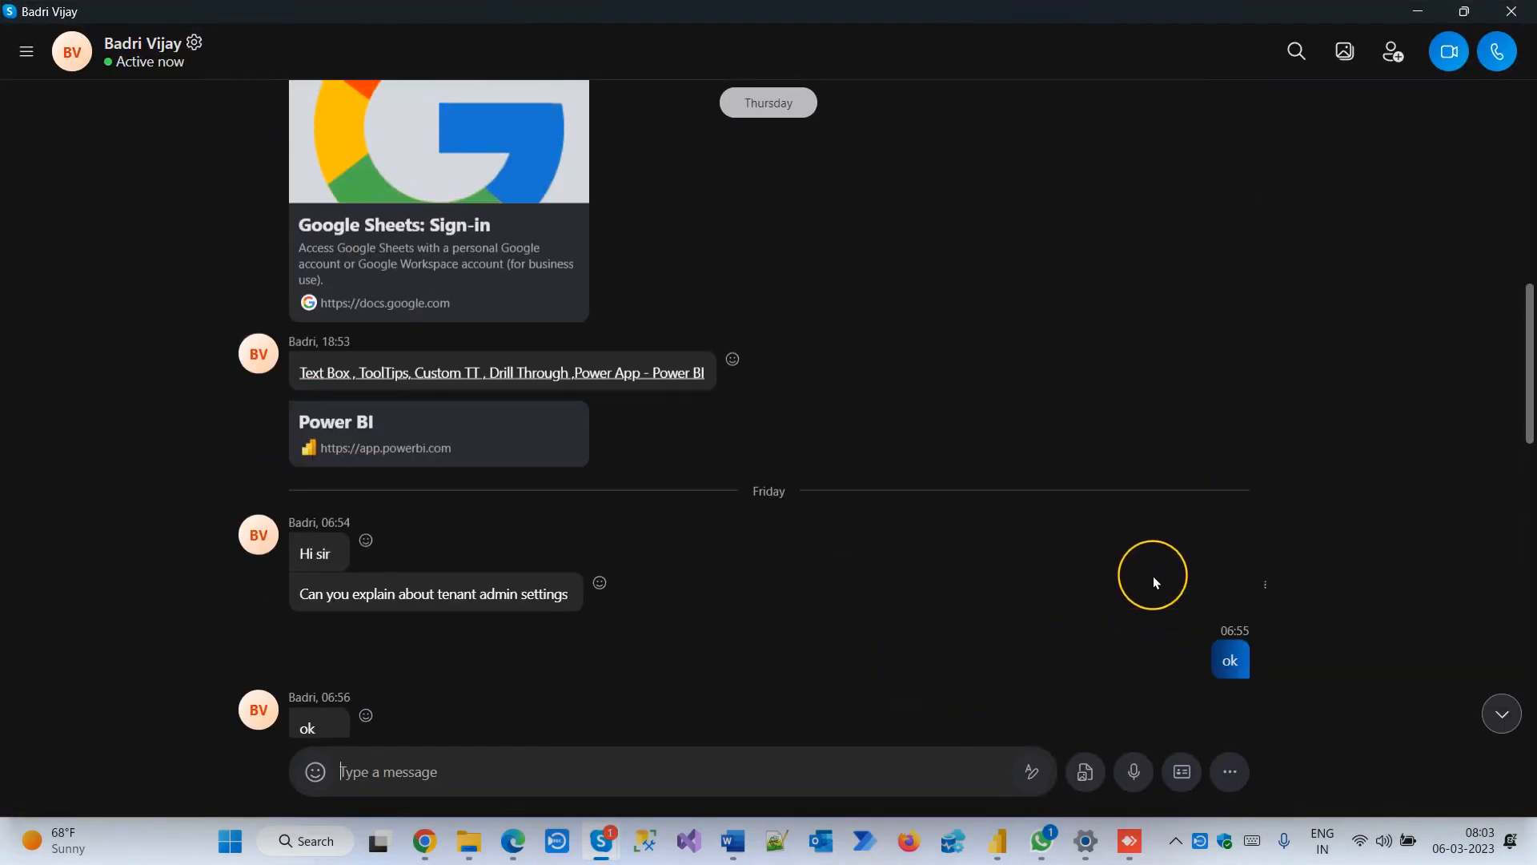
{"action": "scroll", "coordinate": [1154, 570], "scroll_direction": "up", "scroll_amount": 15}
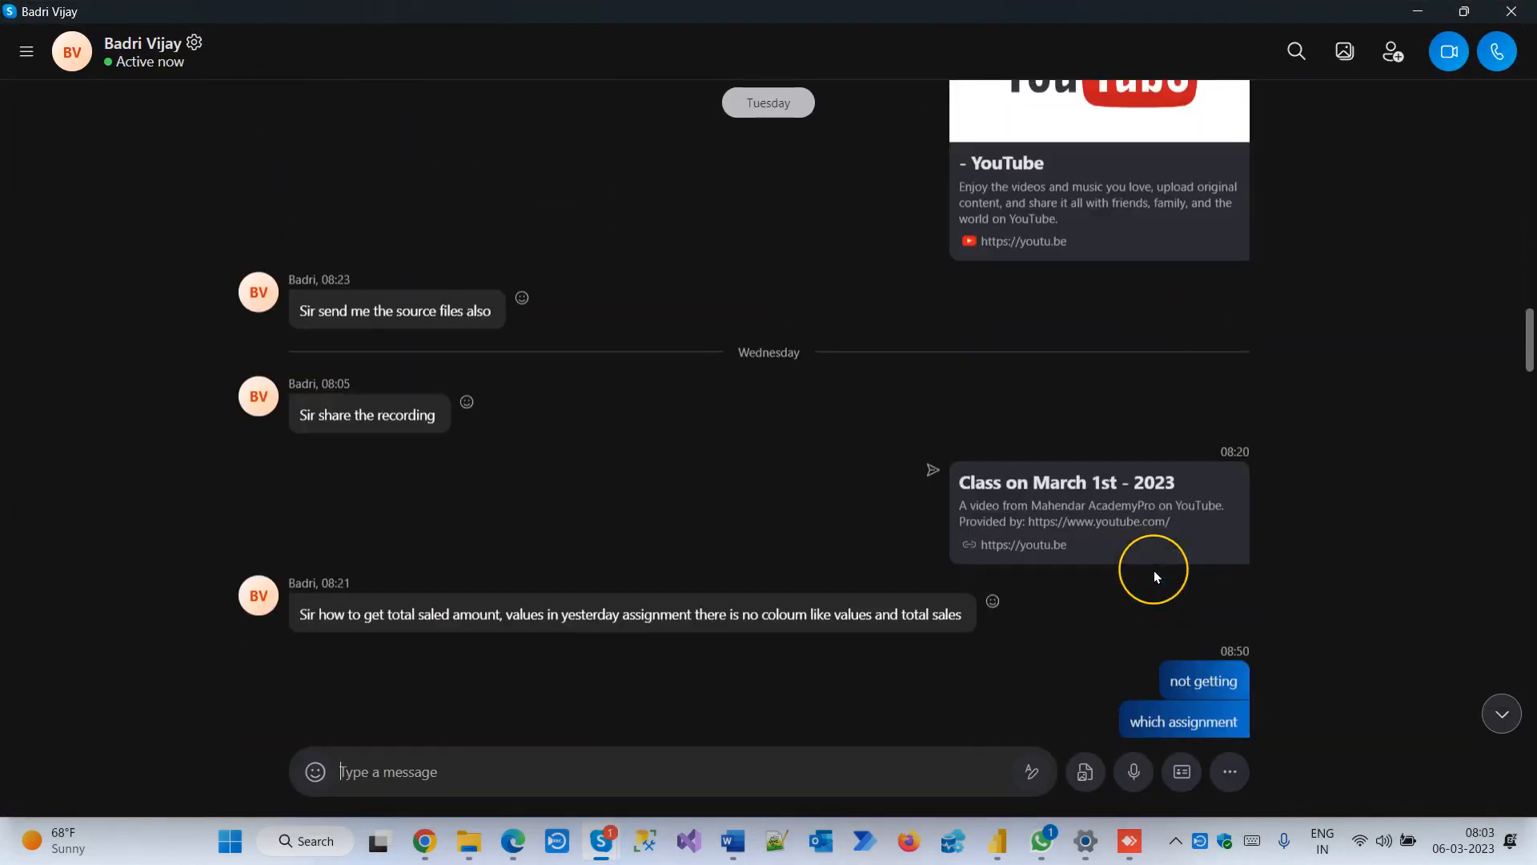
{"action": "scroll", "coordinate": [1154, 570], "scroll_direction": "up", "scroll_amount": 15}
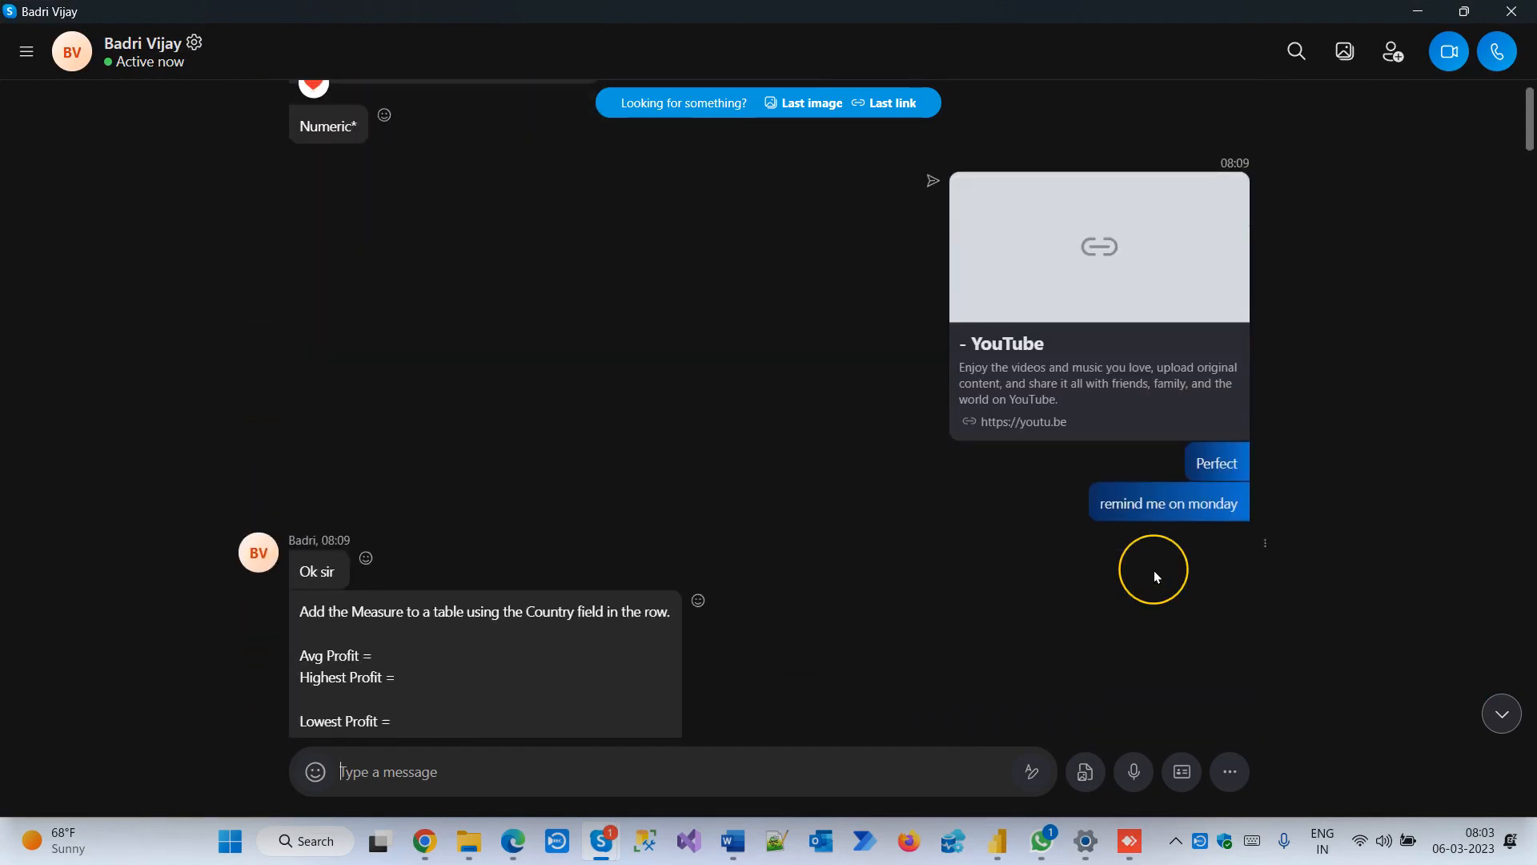
{"action": "scroll", "coordinate": [1154, 570], "scroll_direction": "up", "scroll_amount": 15}
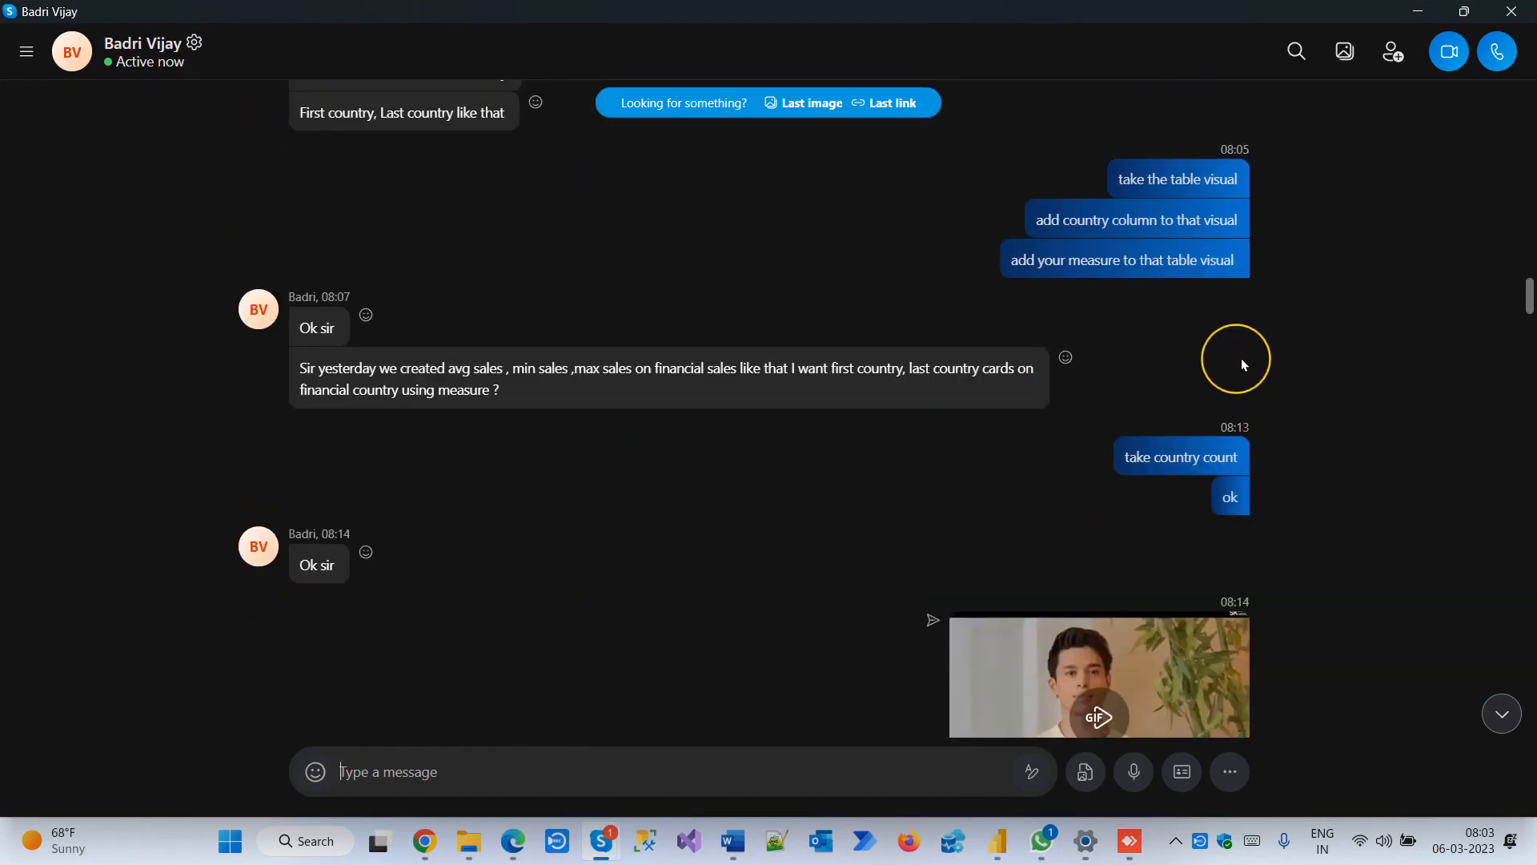
{"action": "scroll", "coordinate": [1244, 357], "scroll_direction": "up", "scroll_amount": 8}
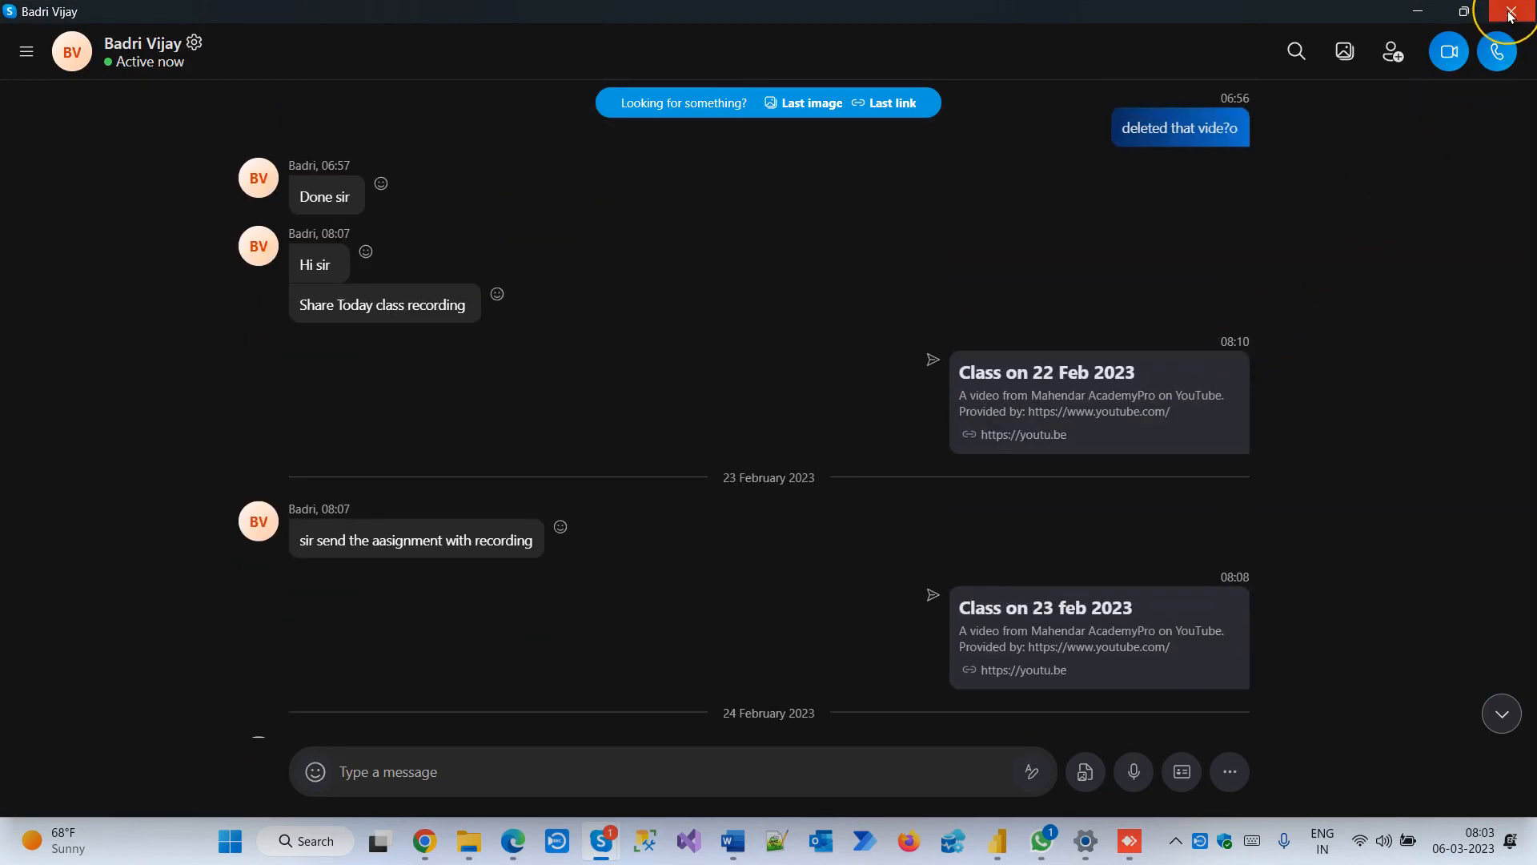
{"action": "left_click", "coordinate": [1509, 15]}
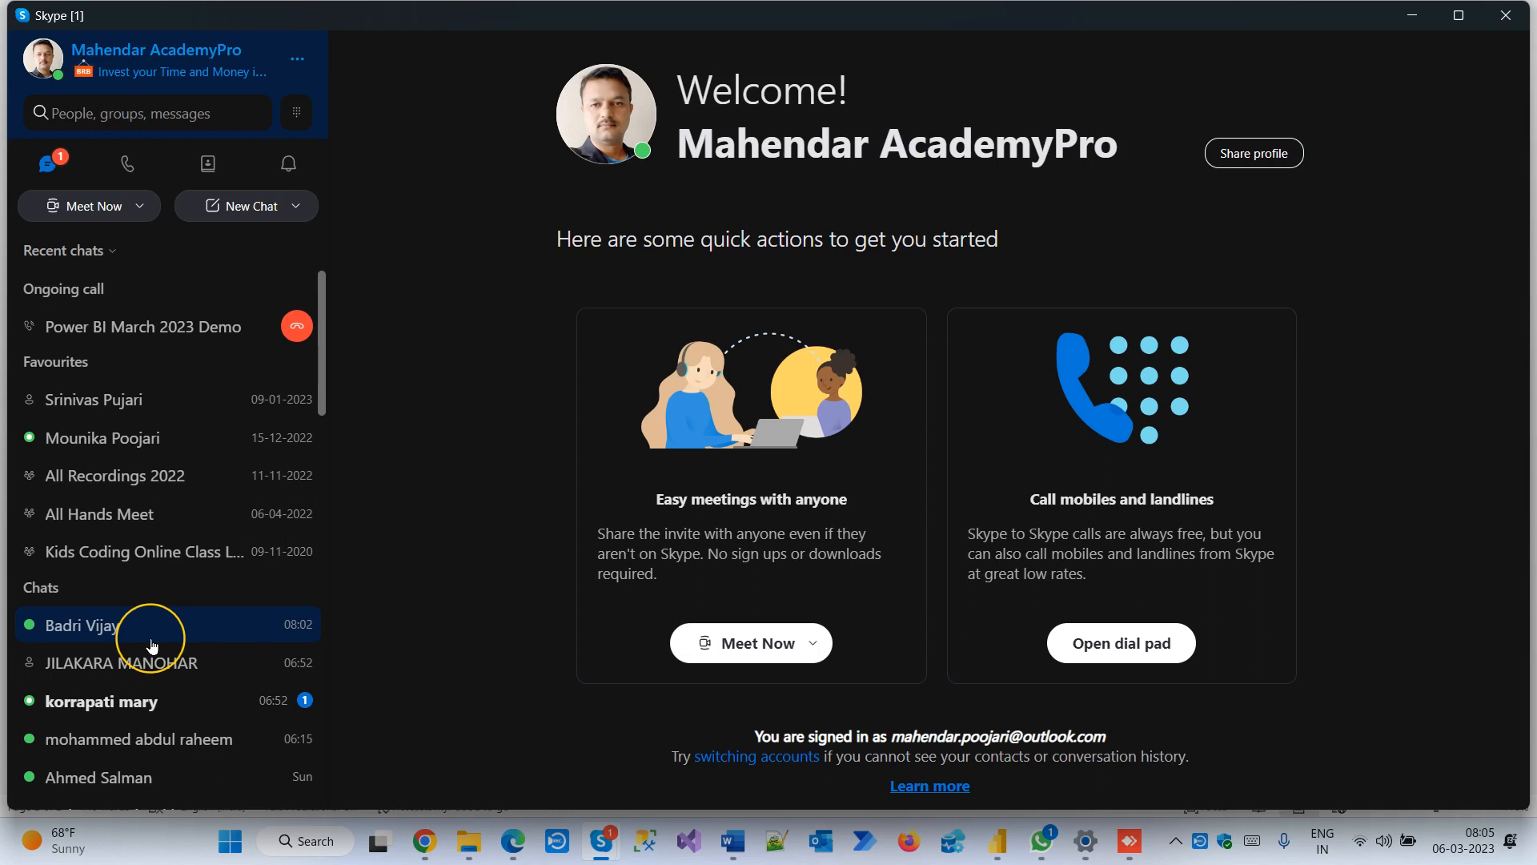
Leave the ongoing Power BI March 2023 Demo call and close the Skype windows
{"action": "left_click", "coordinate": [297, 330]}
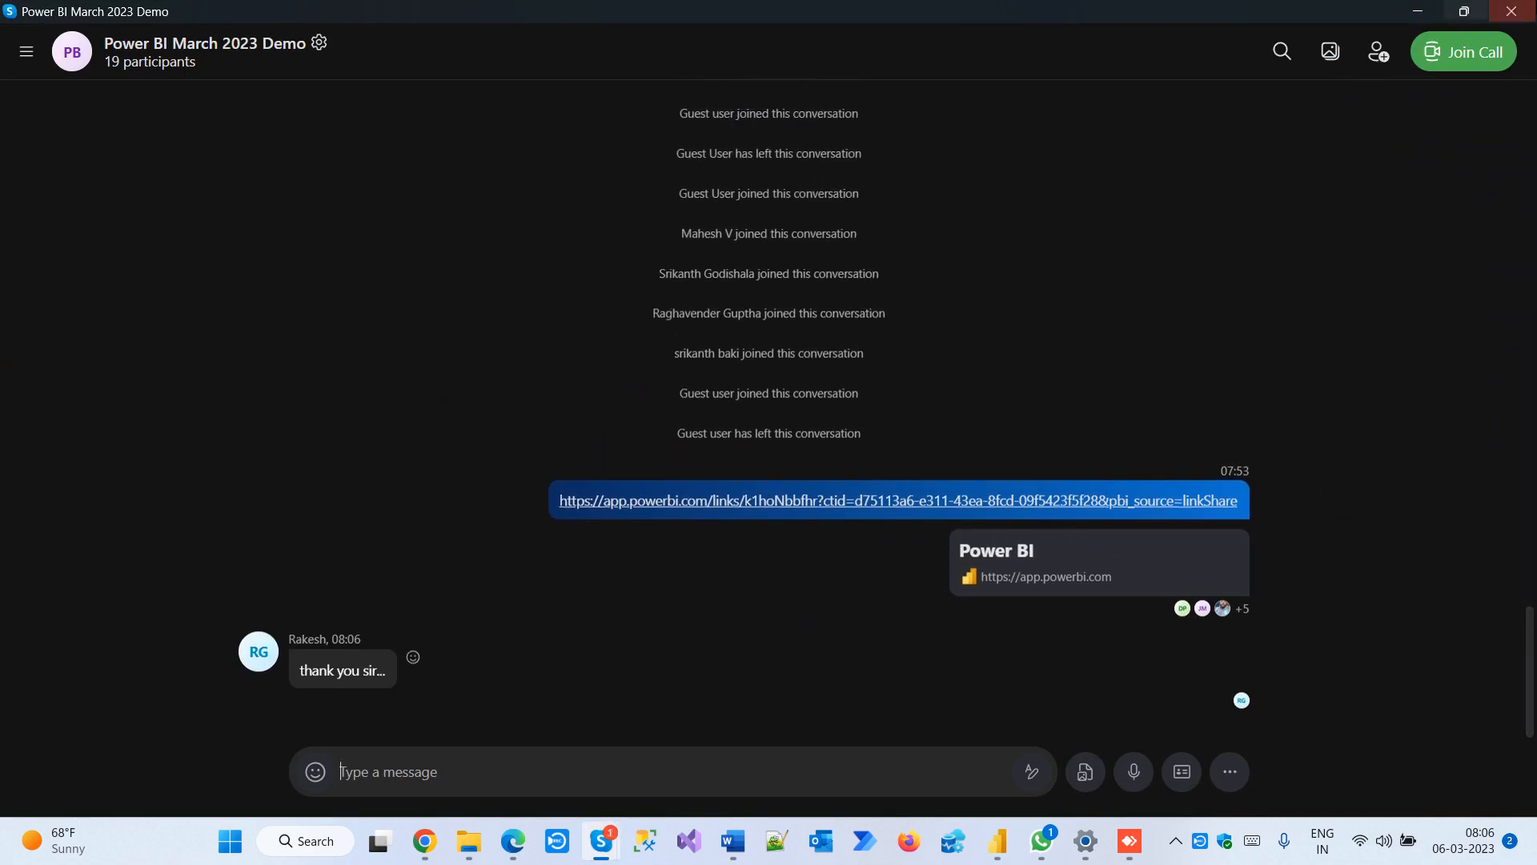
{"action": "left_click", "coordinate": [1529, 19]}
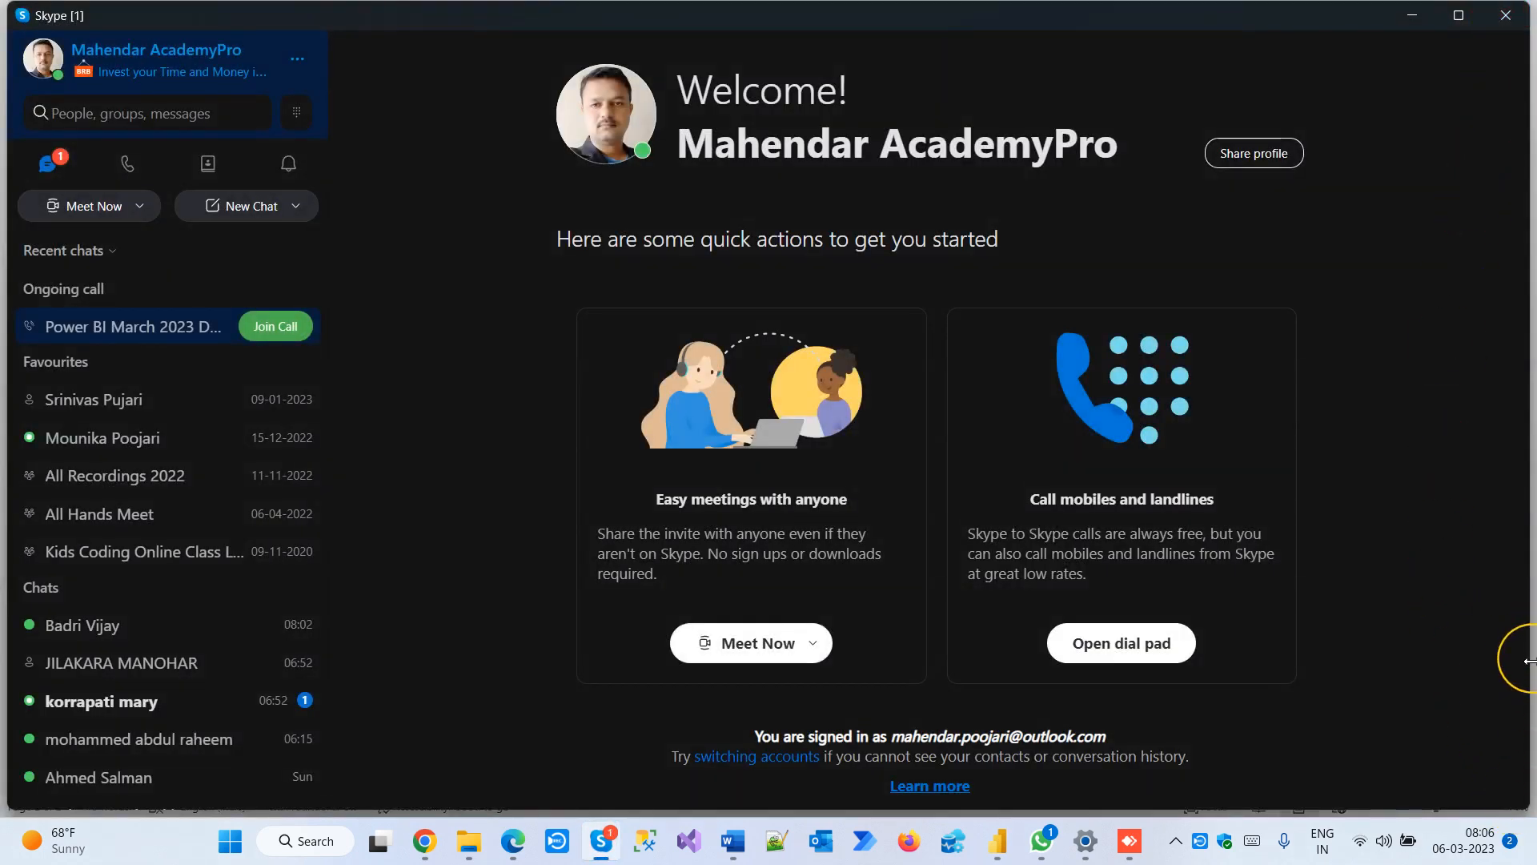
{"action": "left_click", "coordinate": [1505, 14]}
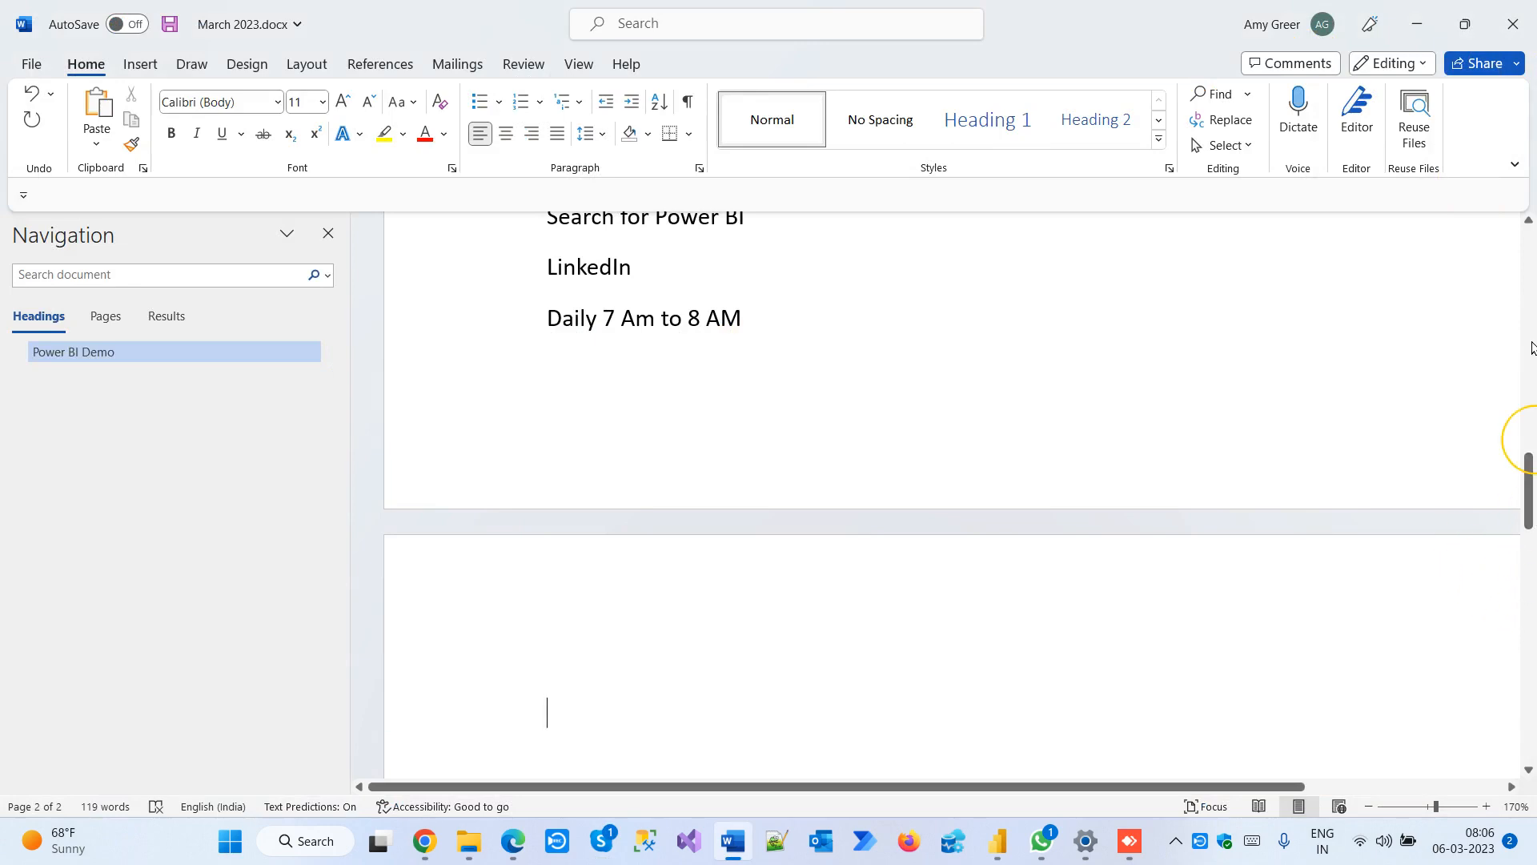
Close March 2023.docx and GDP Report with their changes saved, along with the browser window showing the Power BI Desktop page
{"action": "left_click", "coordinate": [1524, 20]}
{"action": "left_click", "coordinate": [686, 456]}
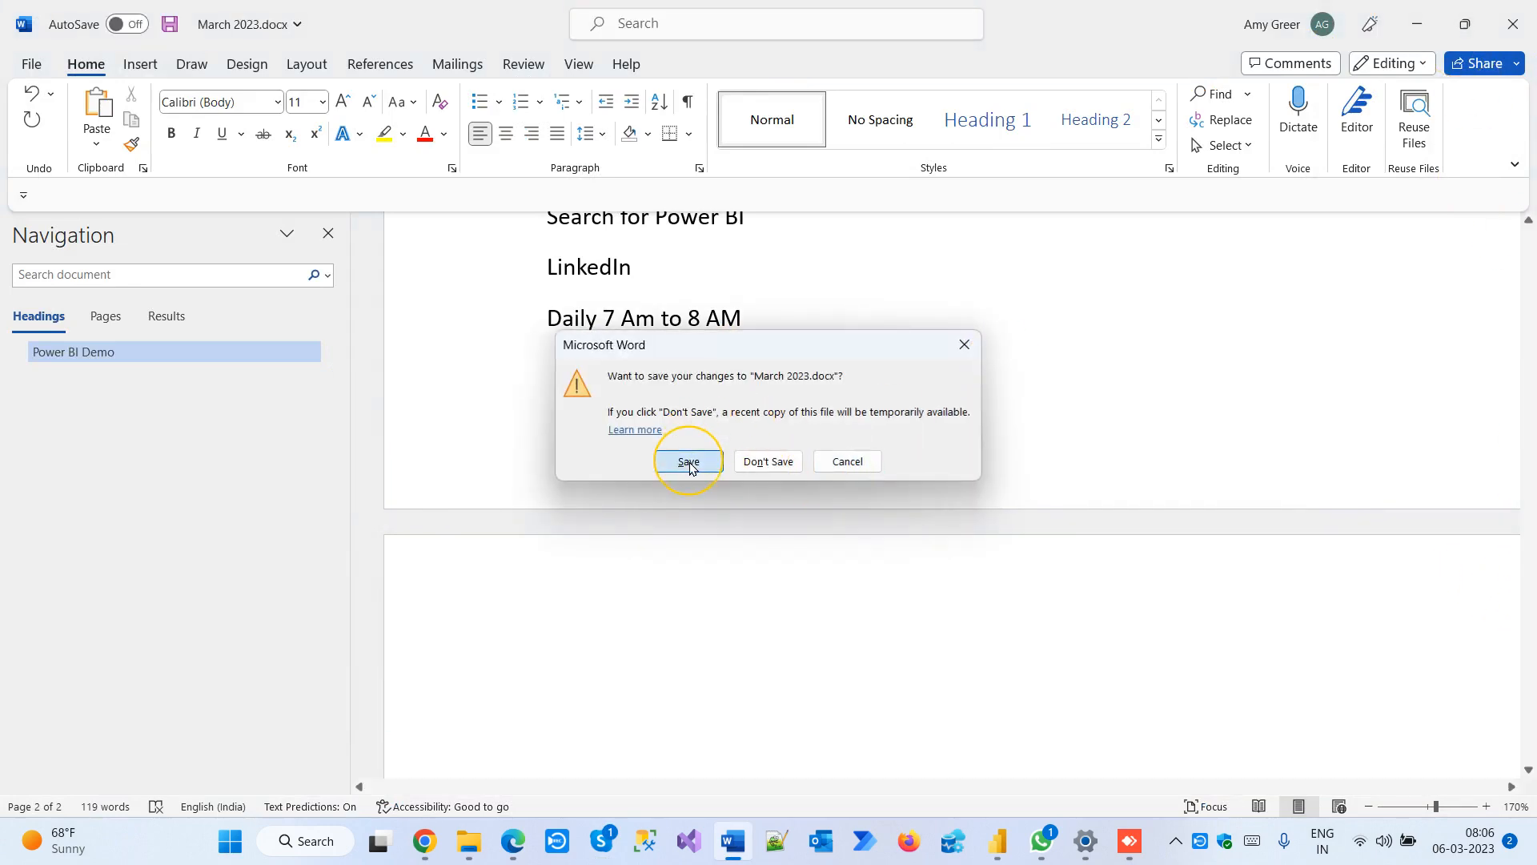
{"action": "left_click", "coordinate": [1515, 17]}
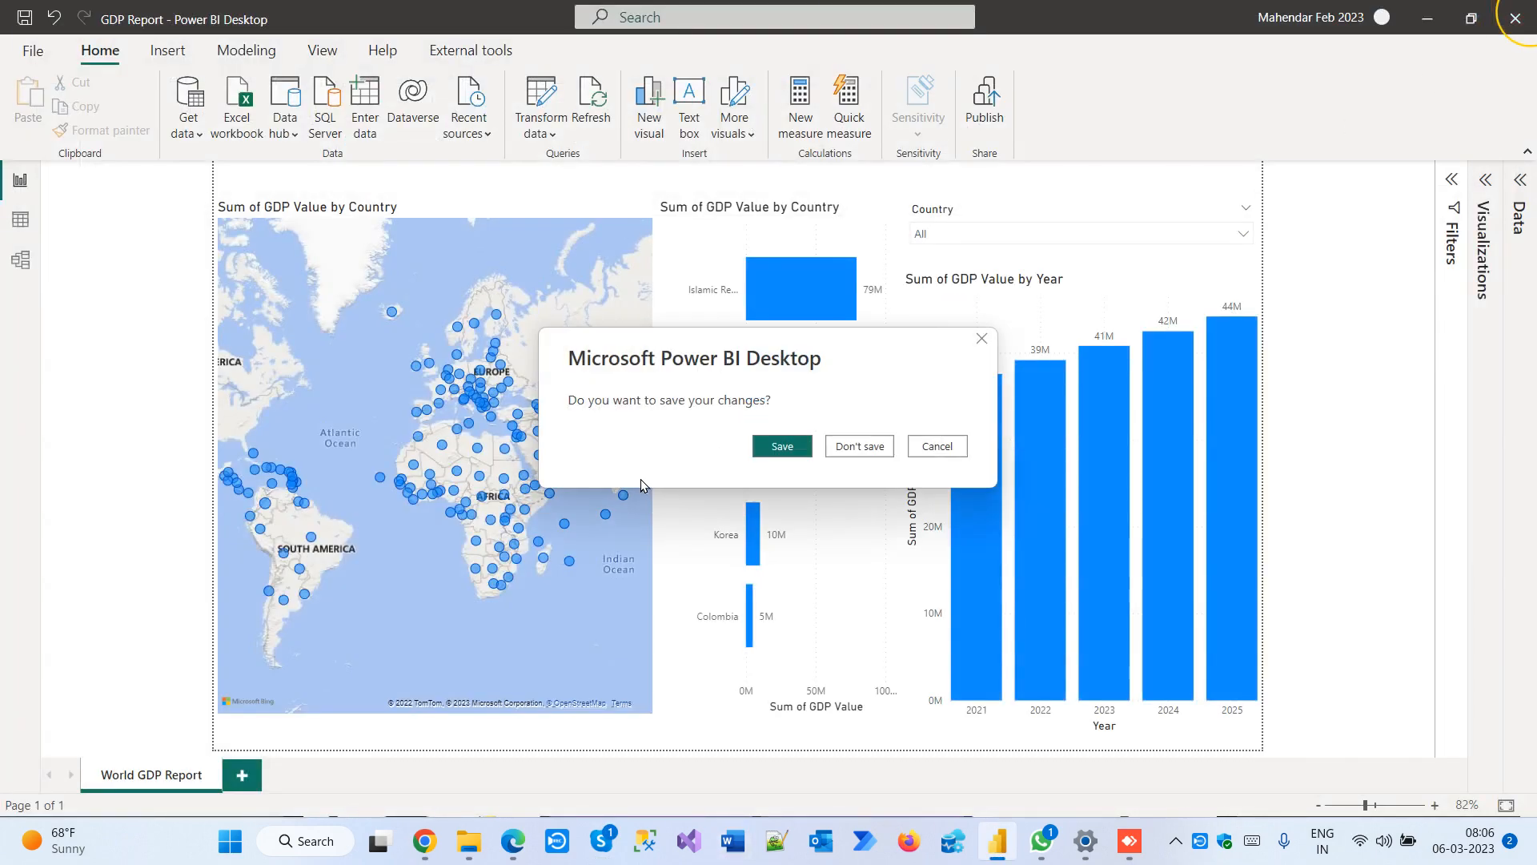
{"action": "left_click", "coordinate": [764, 446]}
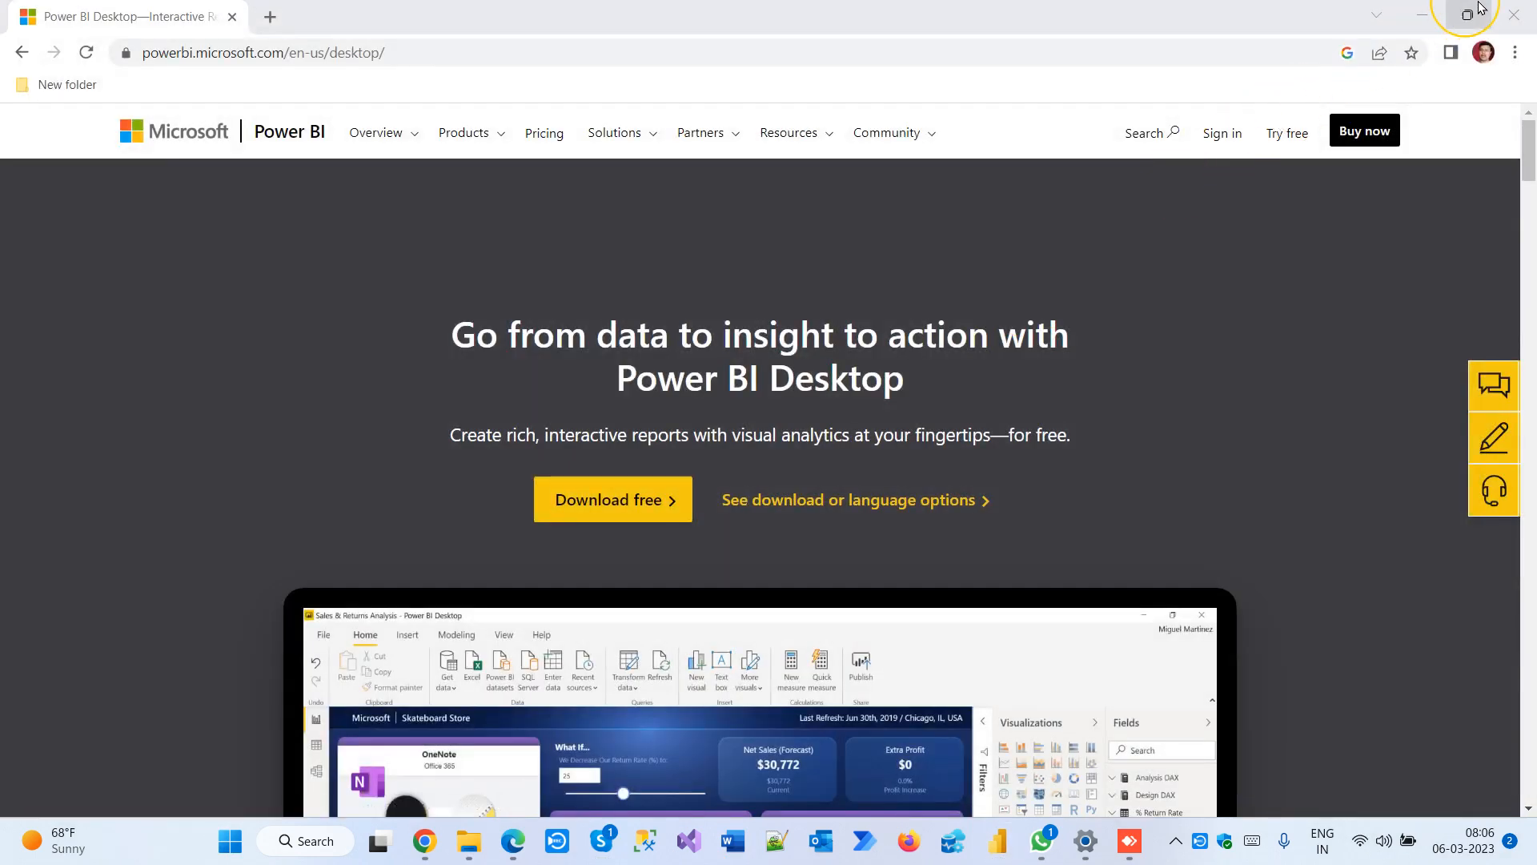
{"action": "left_click", "coordinate": [1502, 24]}
{"action": "mouse_move", "coordinate": [1499, 714]}
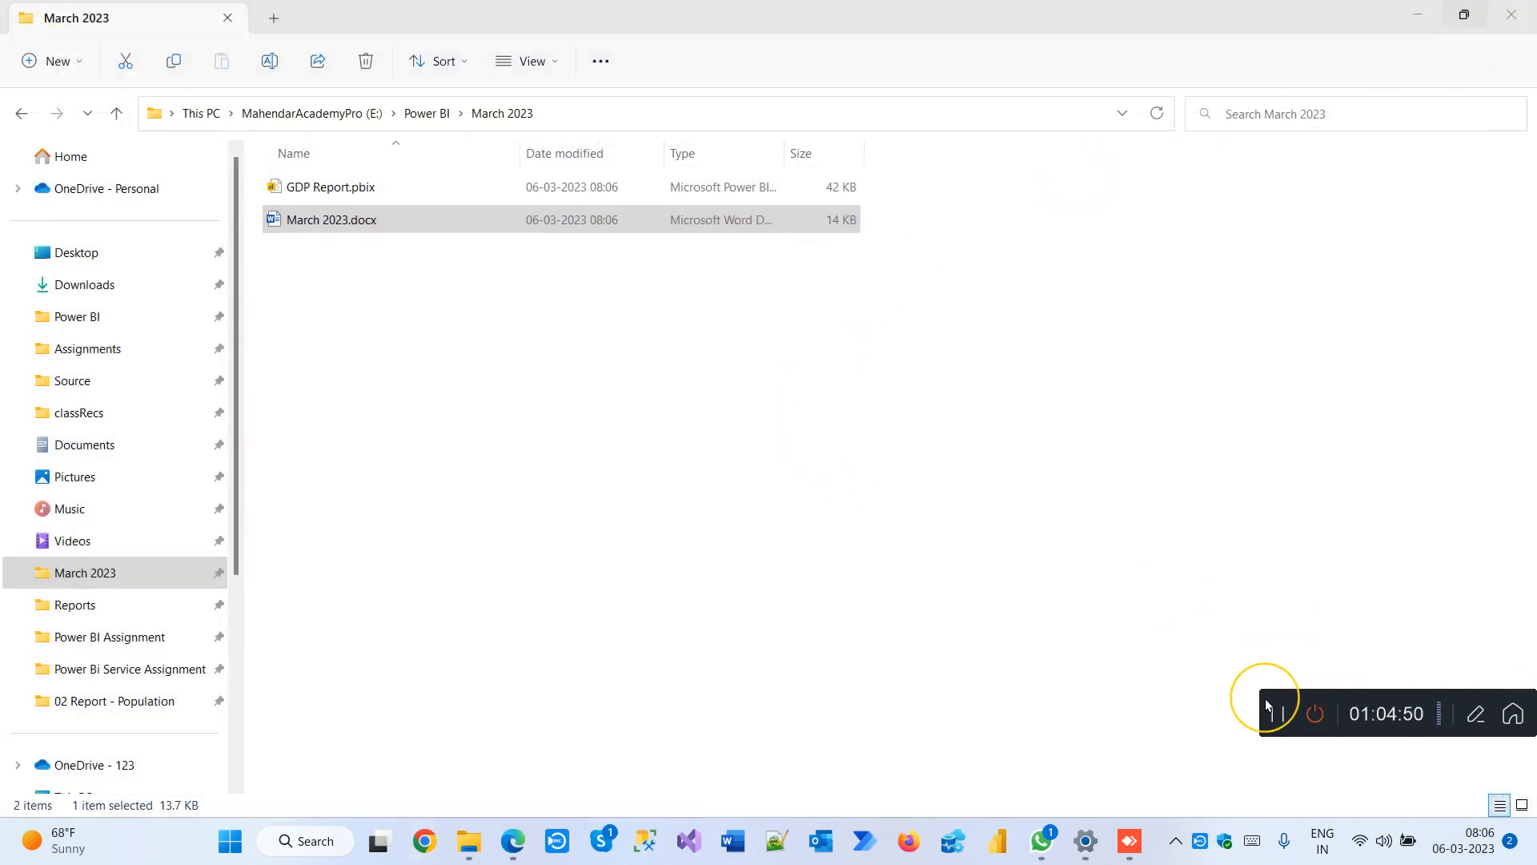